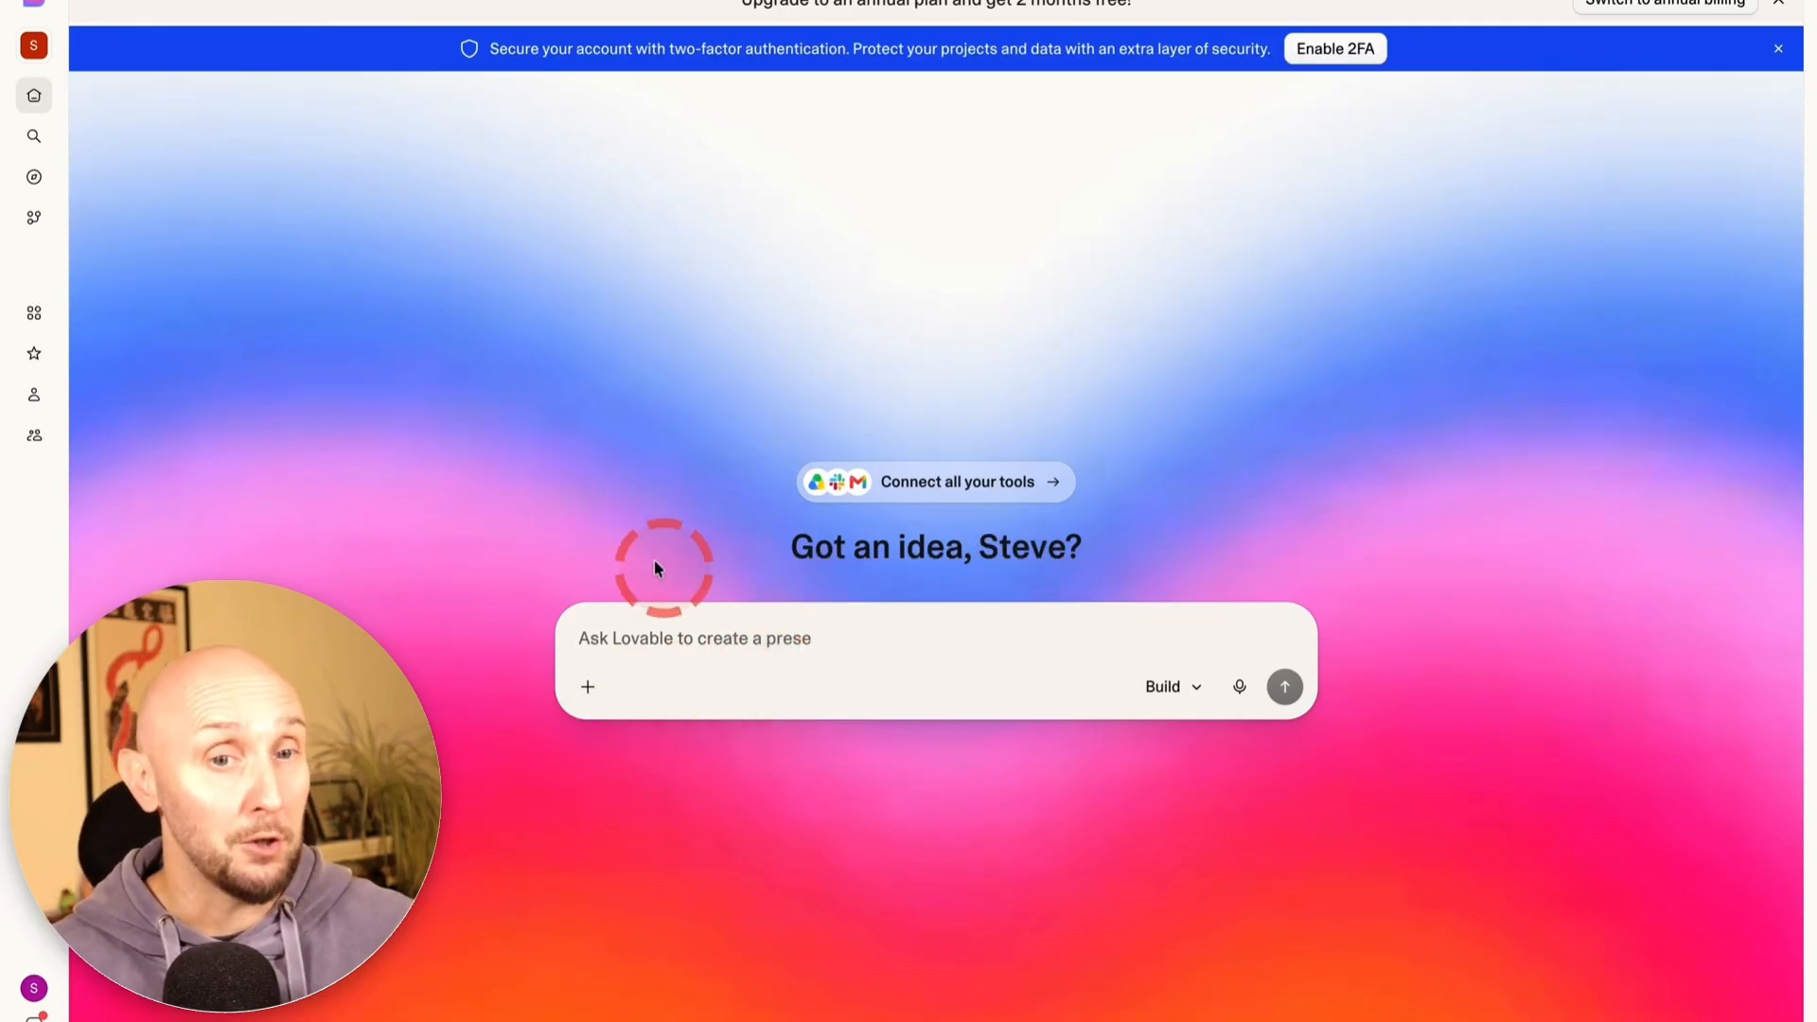
Paste the prepared Brighton Roofing Solutions homepage prompt into Lovable's prompt box
scroll(383, 386, "down", 10)
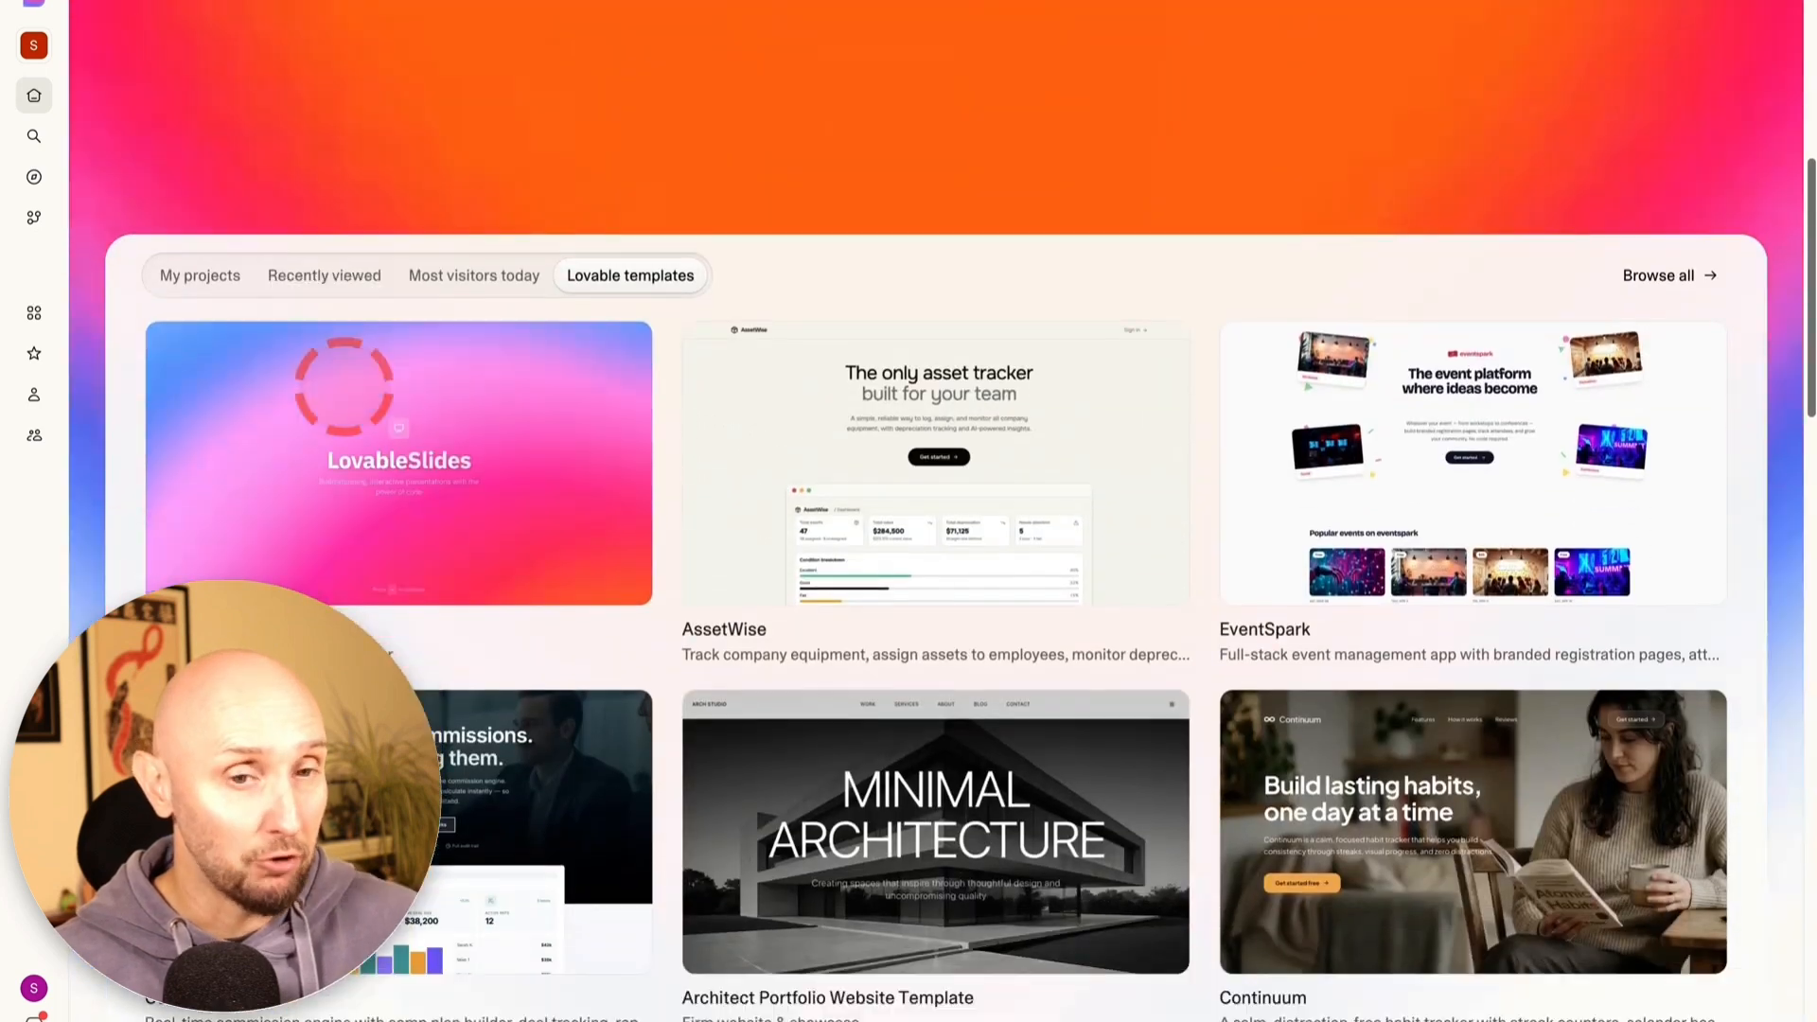
scroll(343, 385, "down", 3)
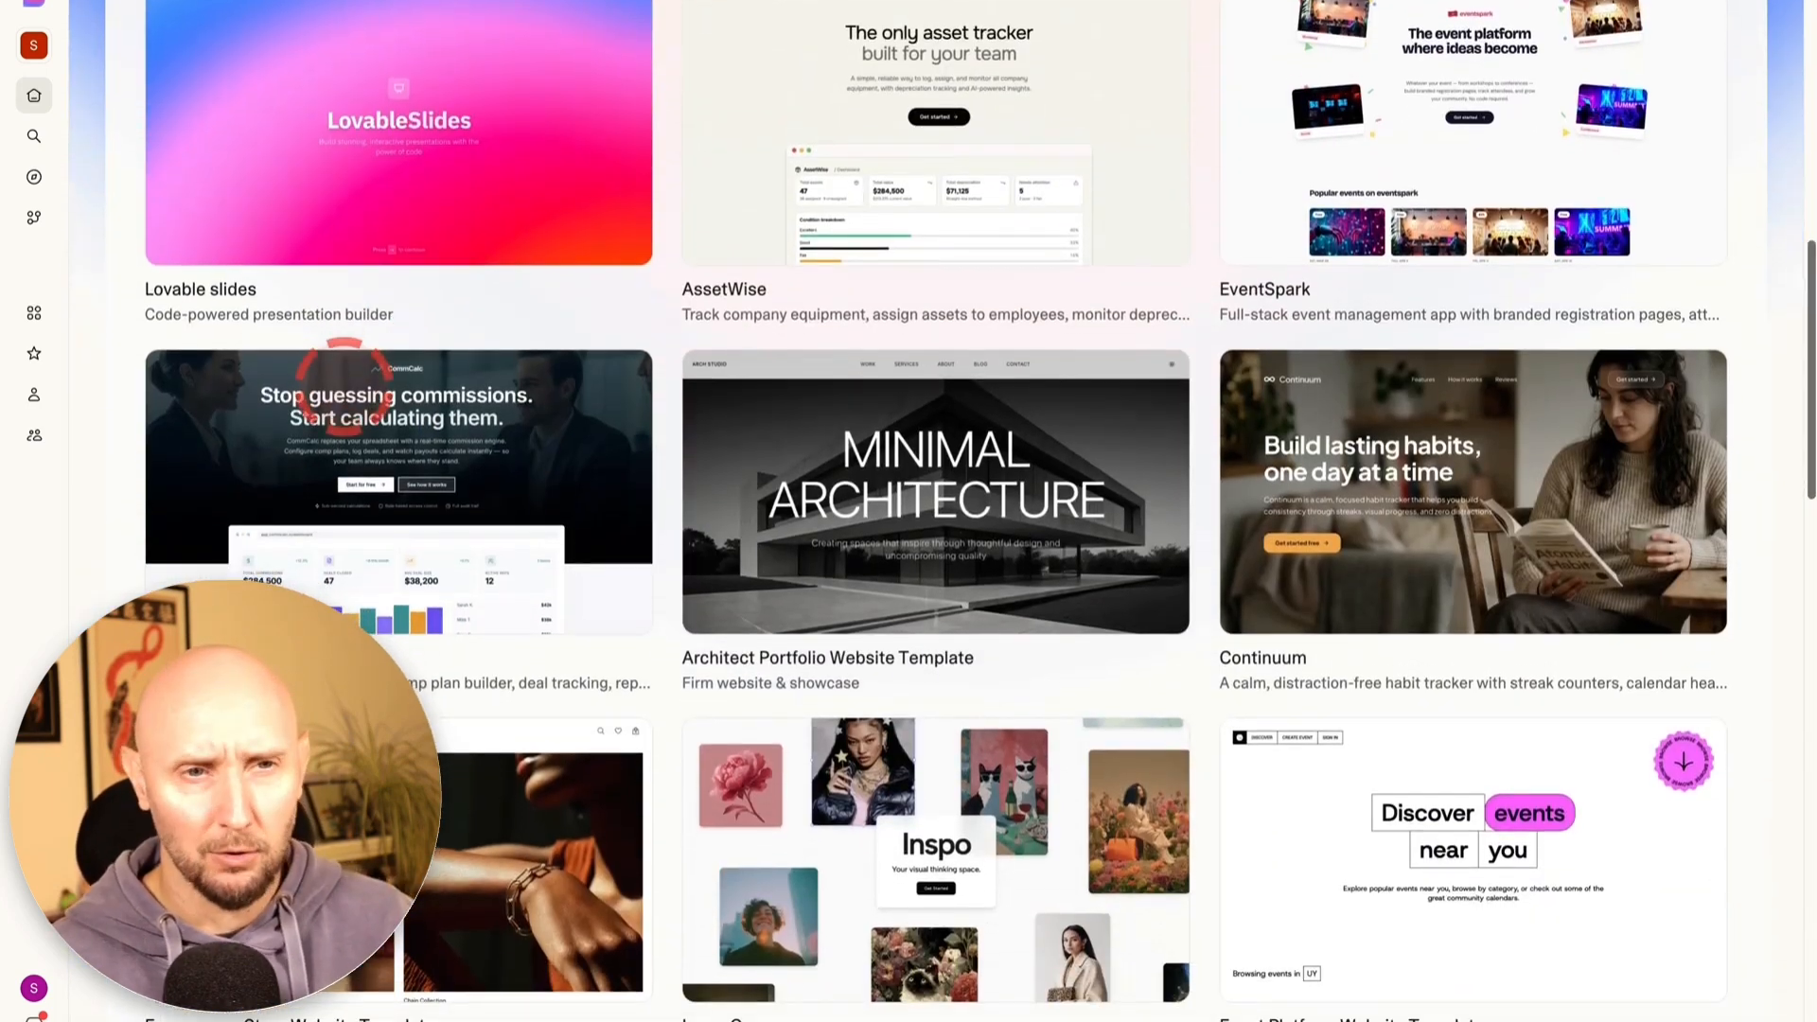
scroll(343, 385, "down", 5)
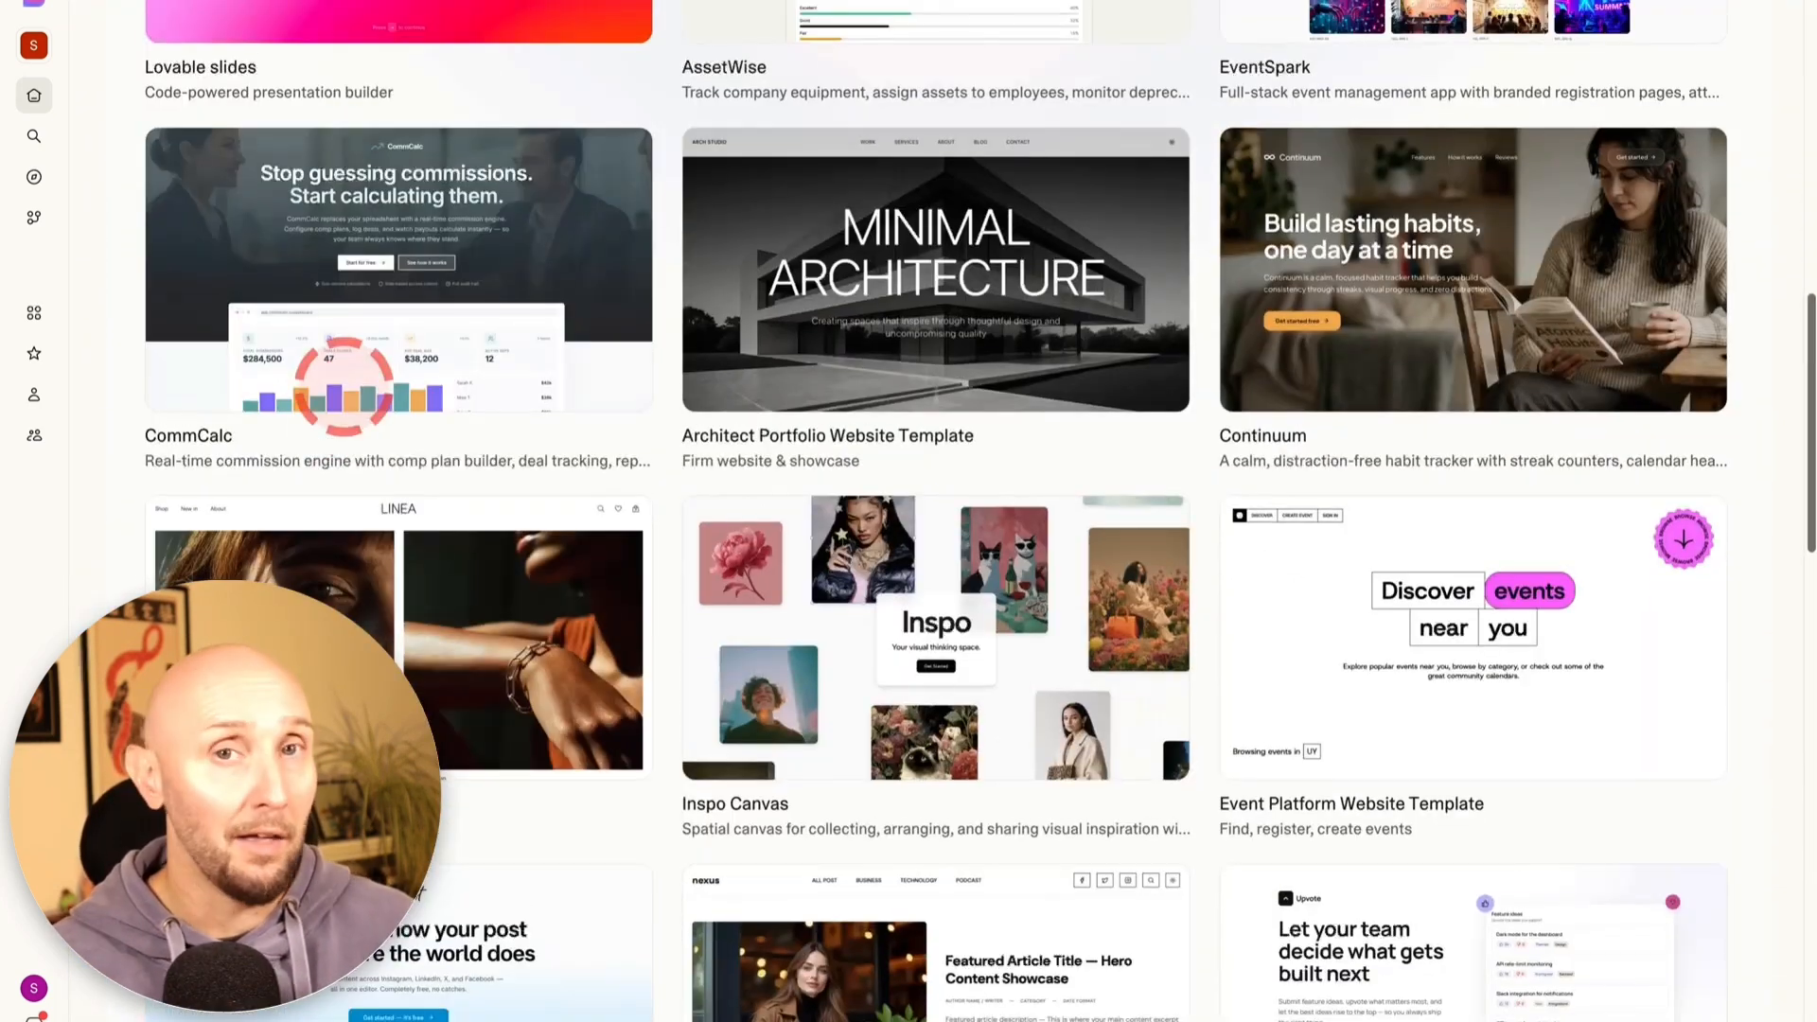
scroll(344, 385, "down", 2)
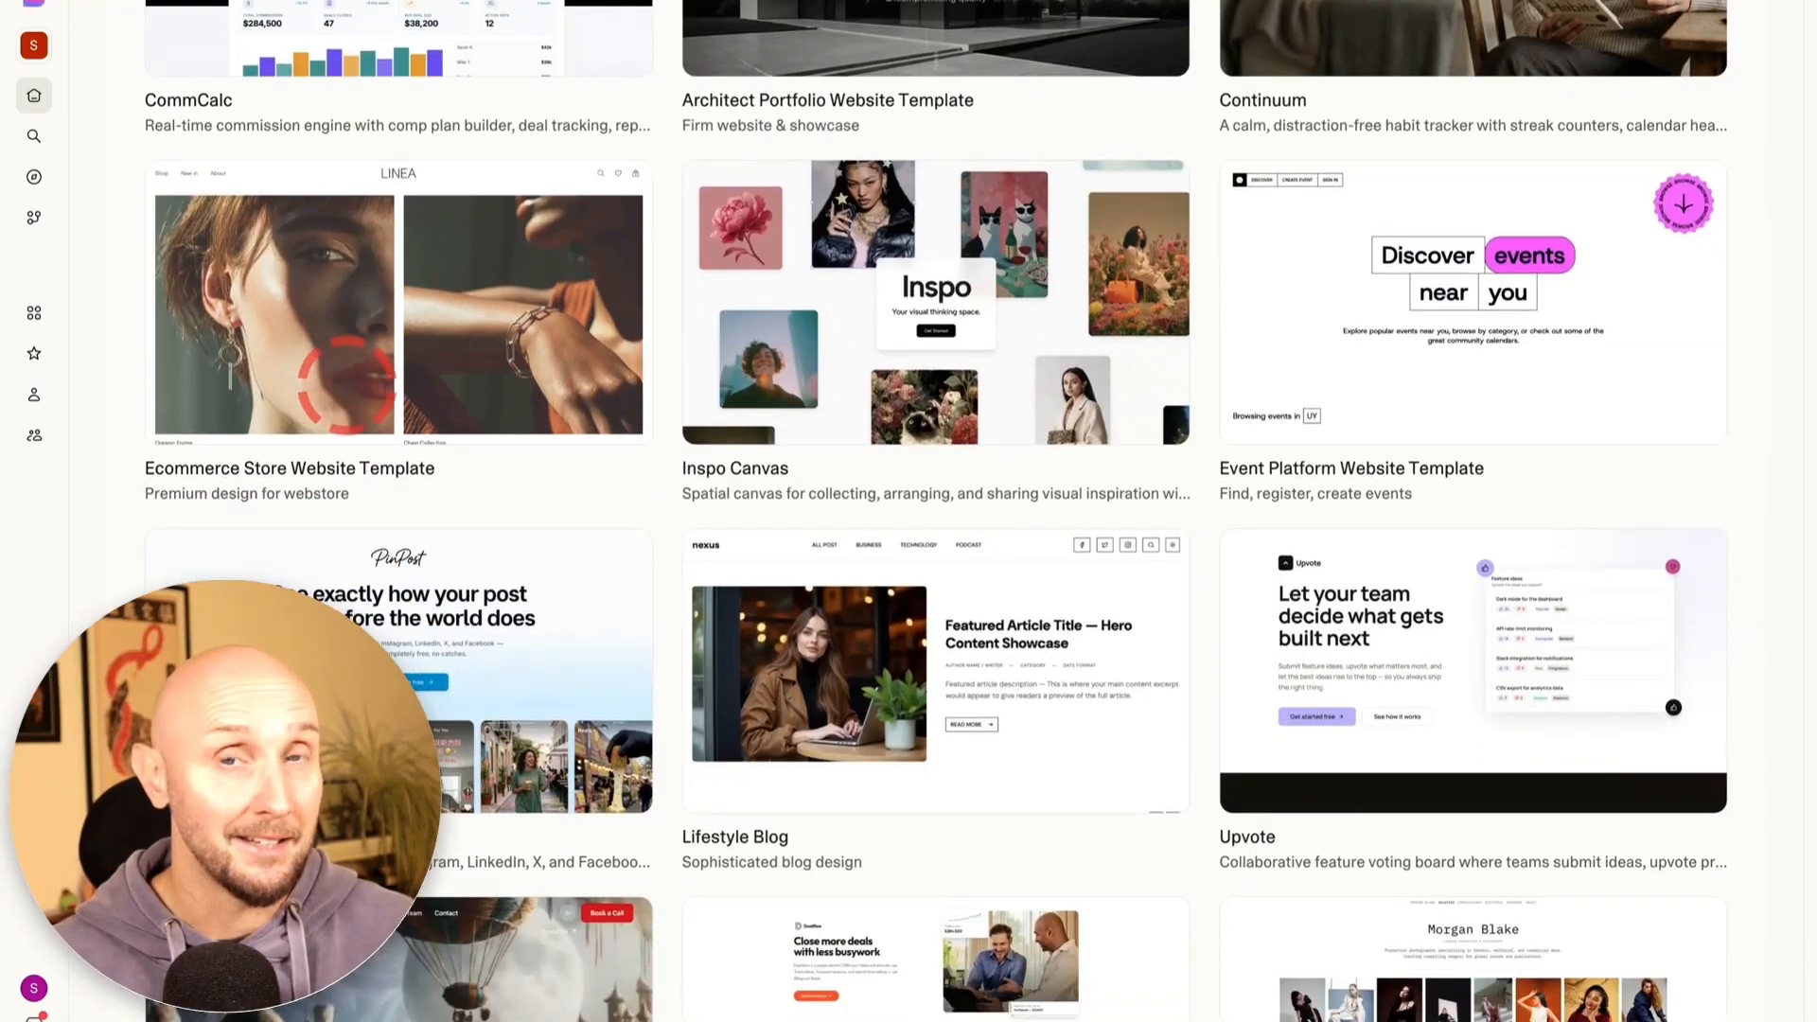
scroll(345, 384, "down", 5)
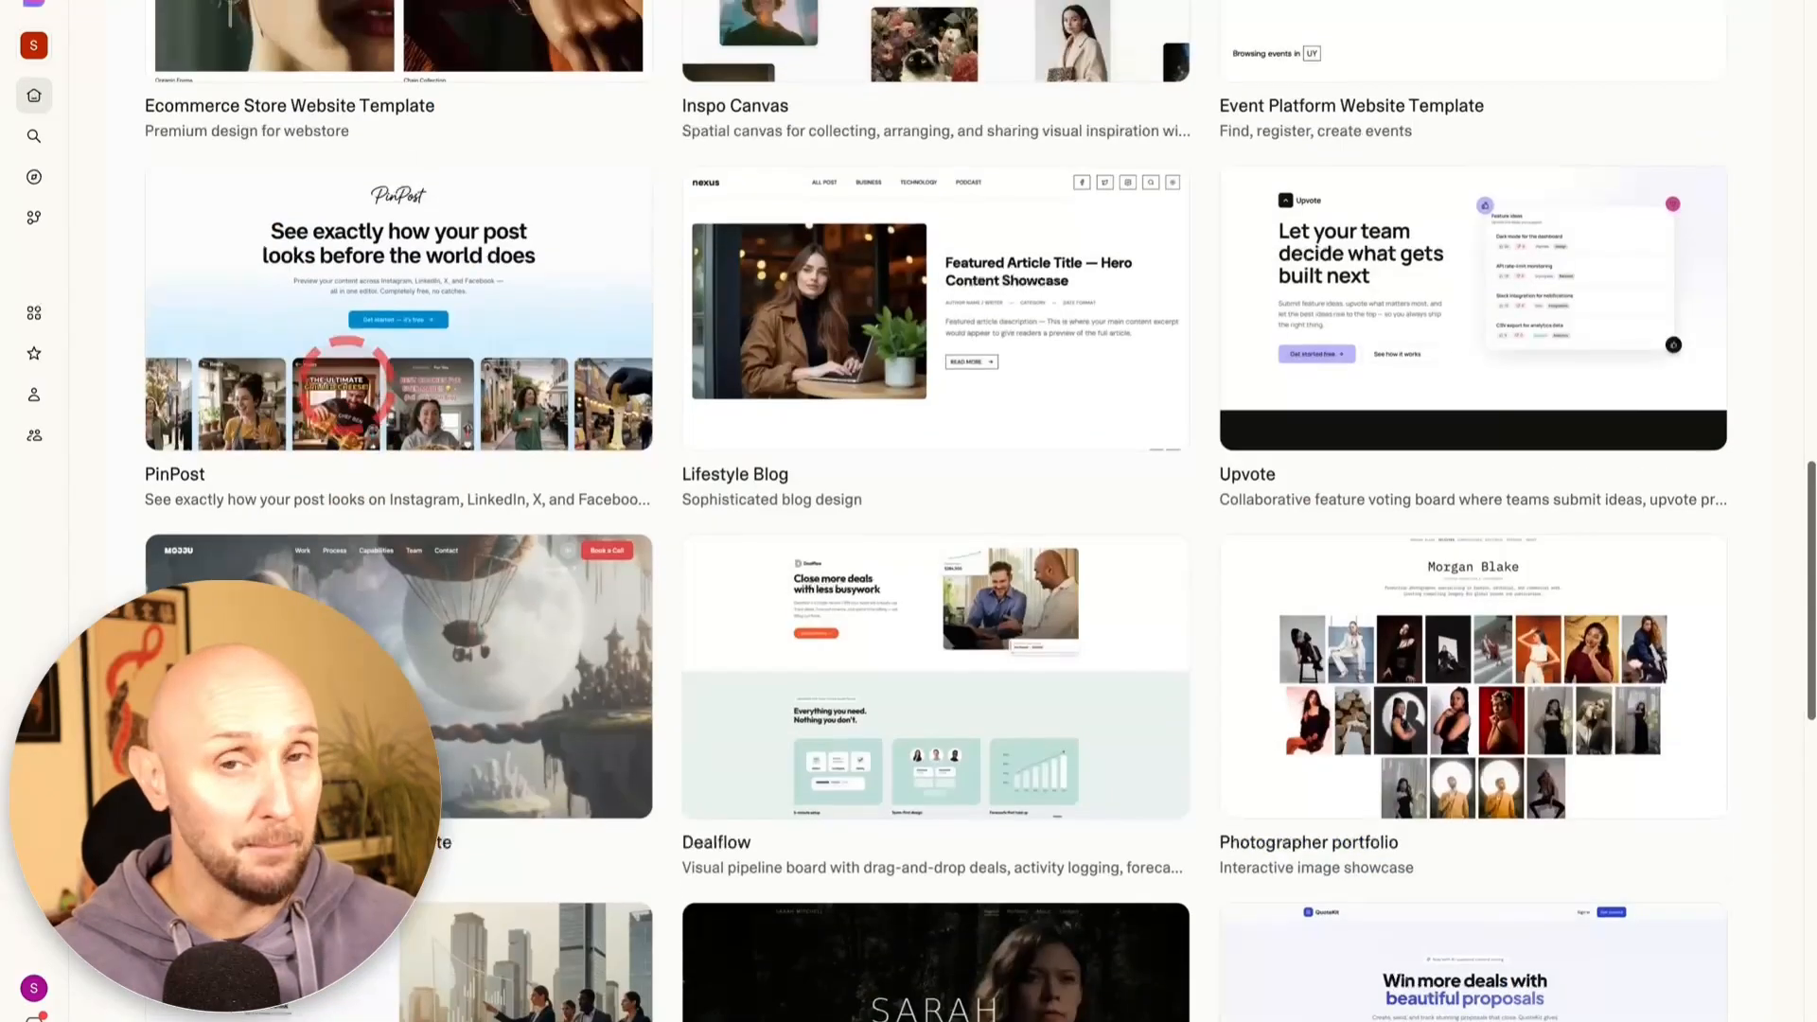
scroll(345, 383, "down", 4)
scroll(347, 383, "down", 5)
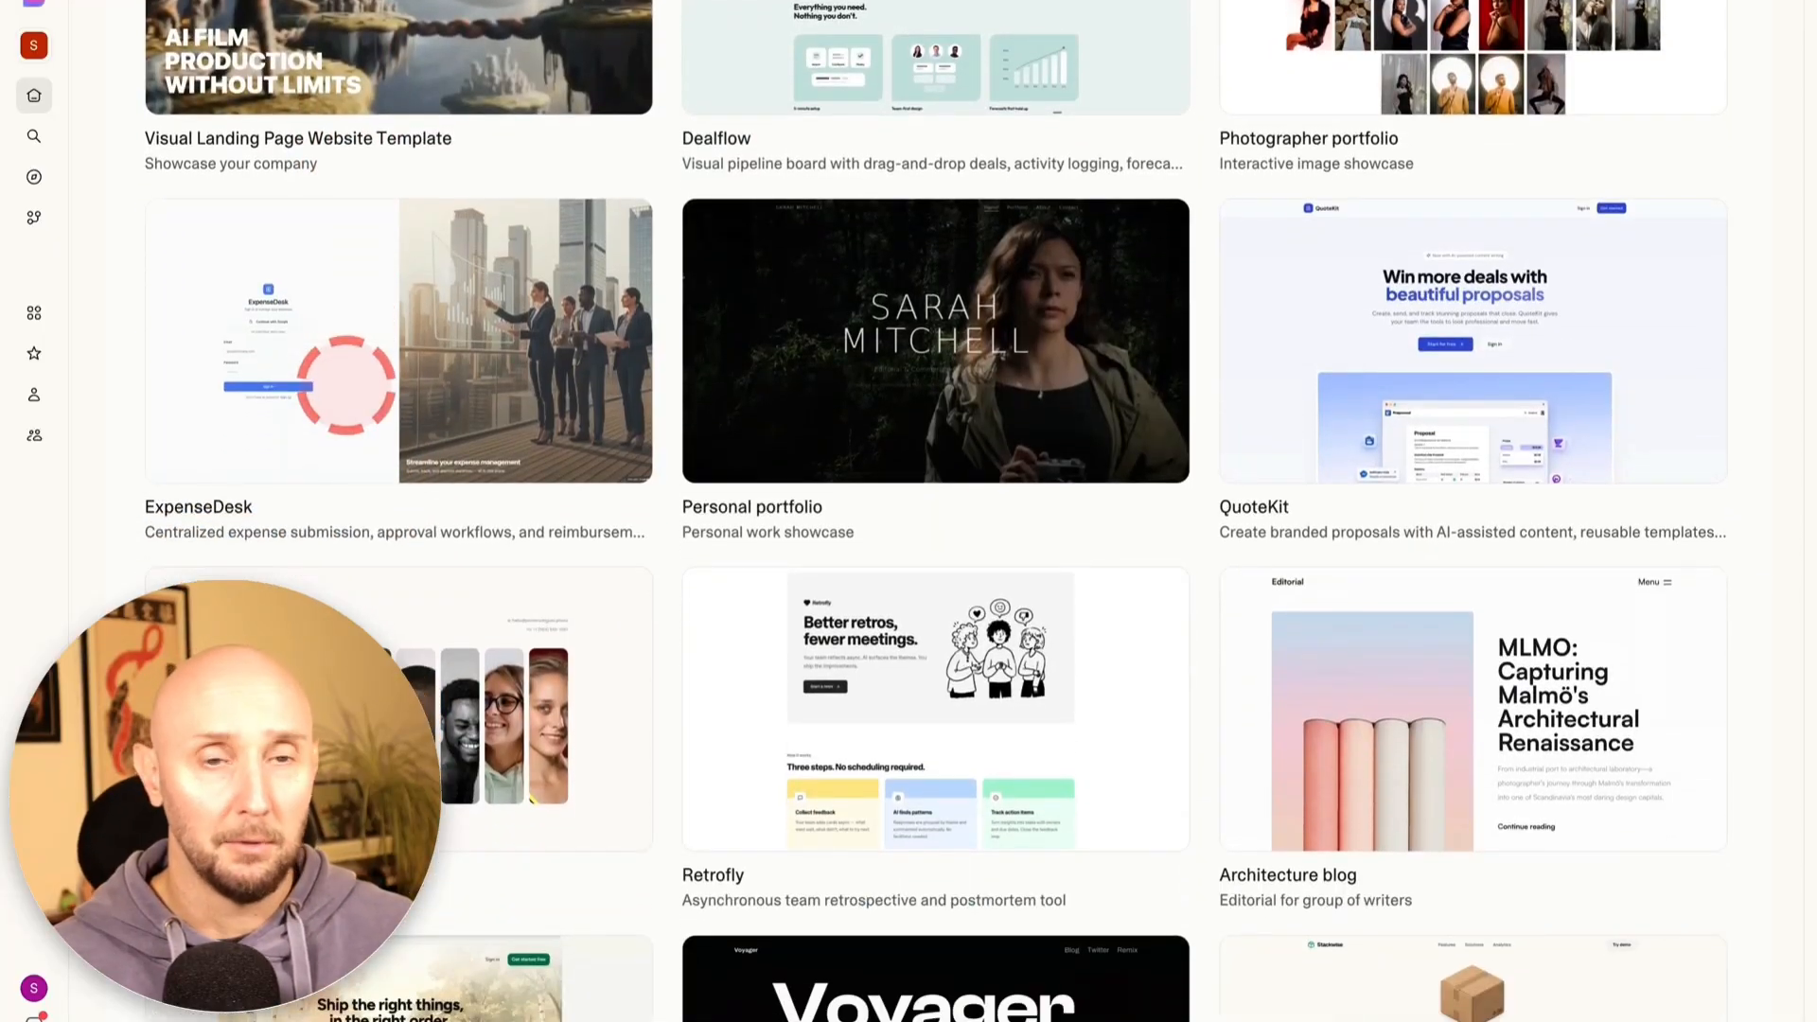
scroll(346, 384, "down", 5)
scroll(348, 383, "up", 20)
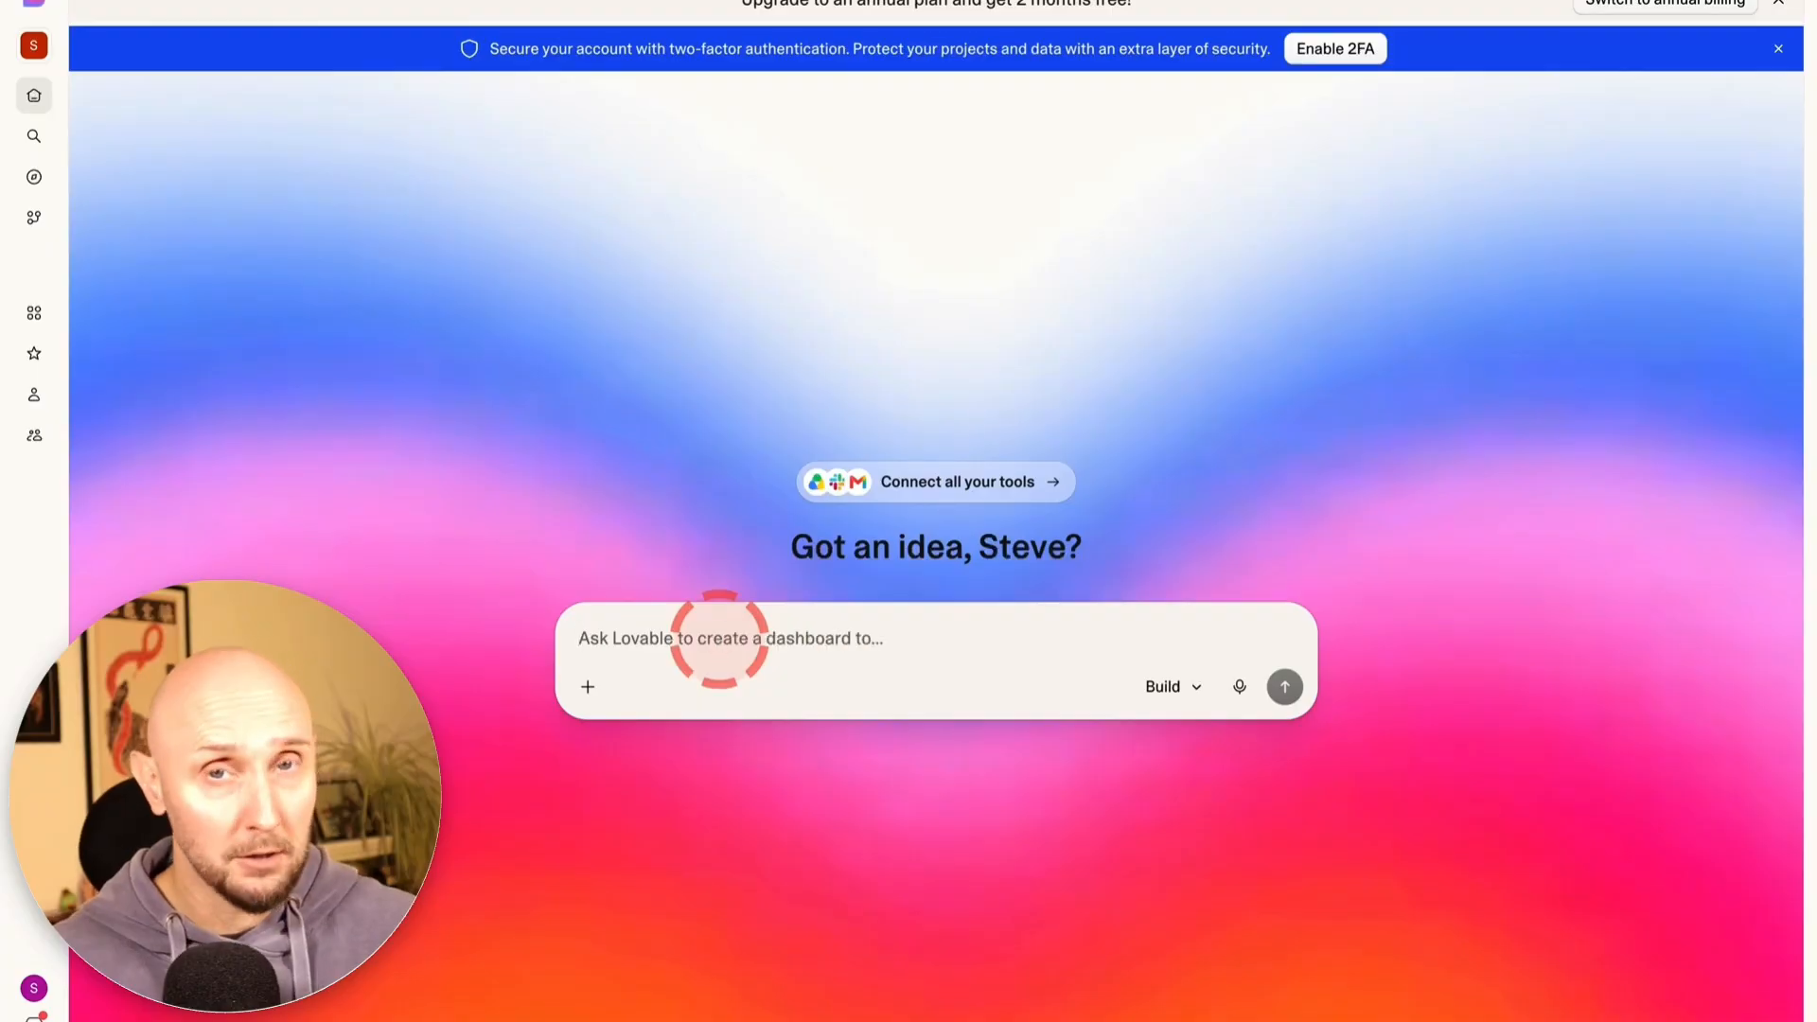
left_click(719, 639)
key("ctrl+v")
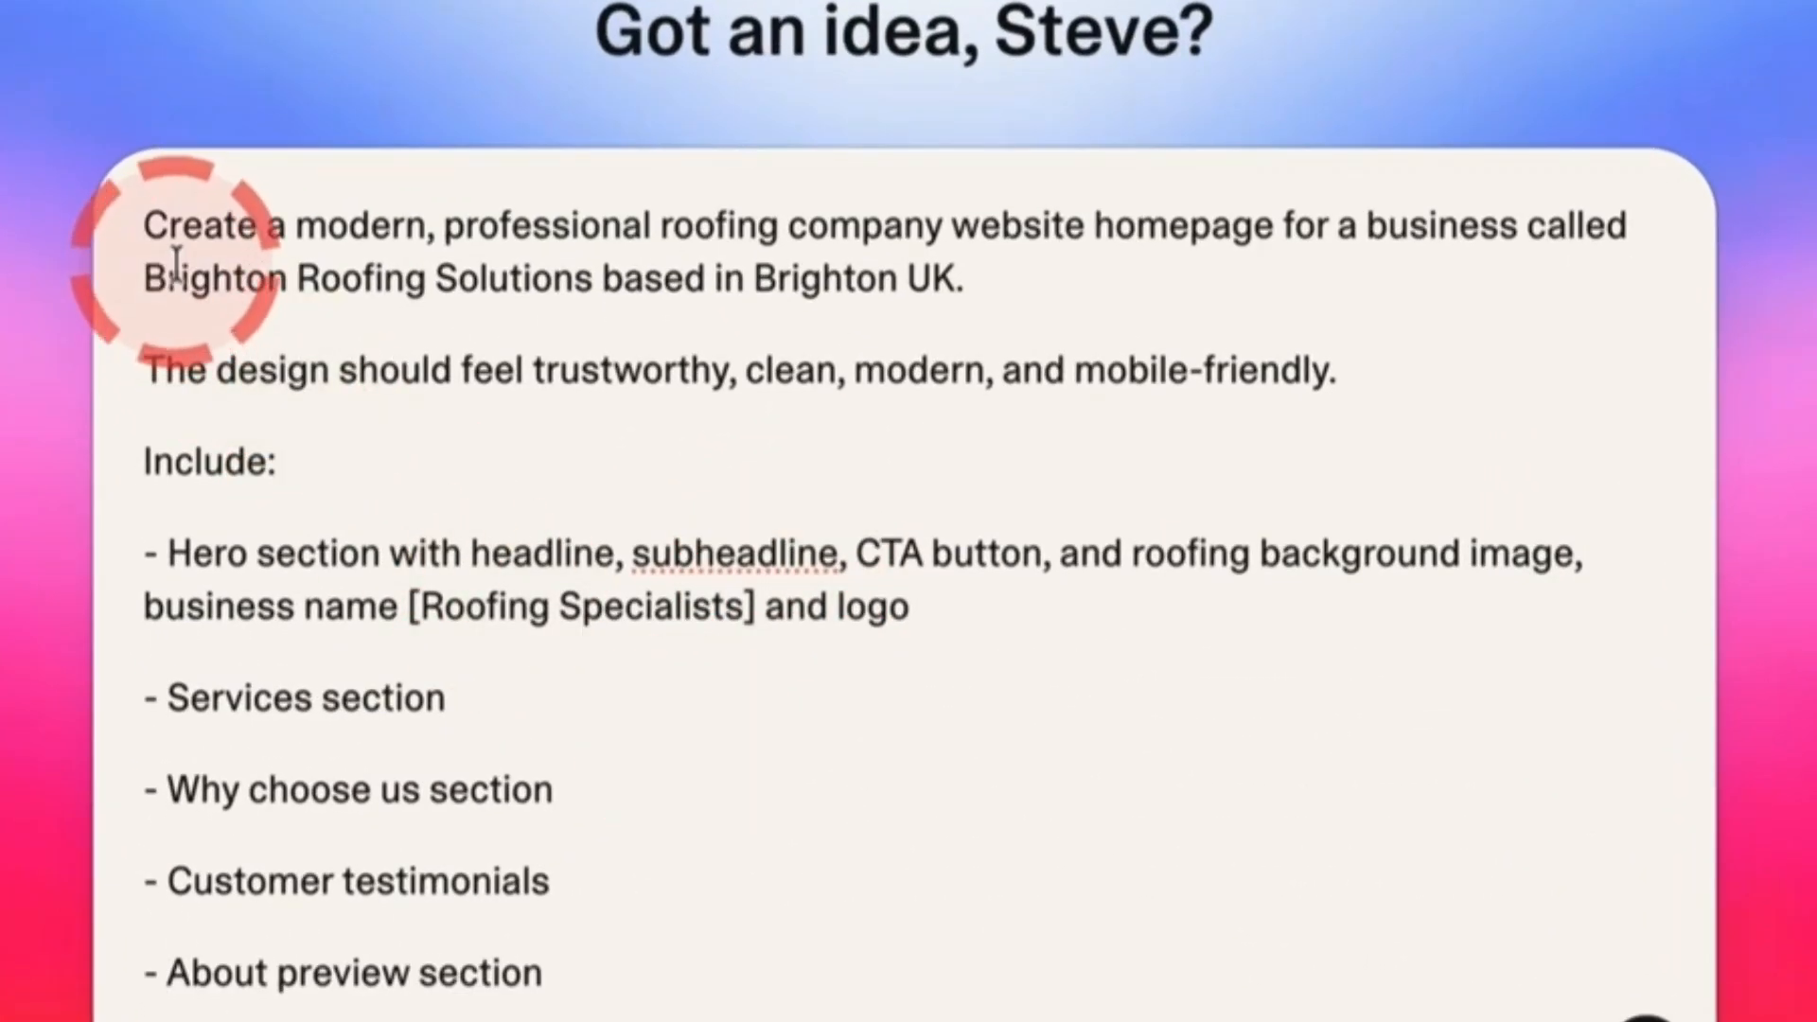
Review the prompt's opening request, trustworthy modern design, Hero section and CTA button requirements
left_click_drag(623, 227, 973, 282)
left_click_drag(431, 367, 1336, 374)
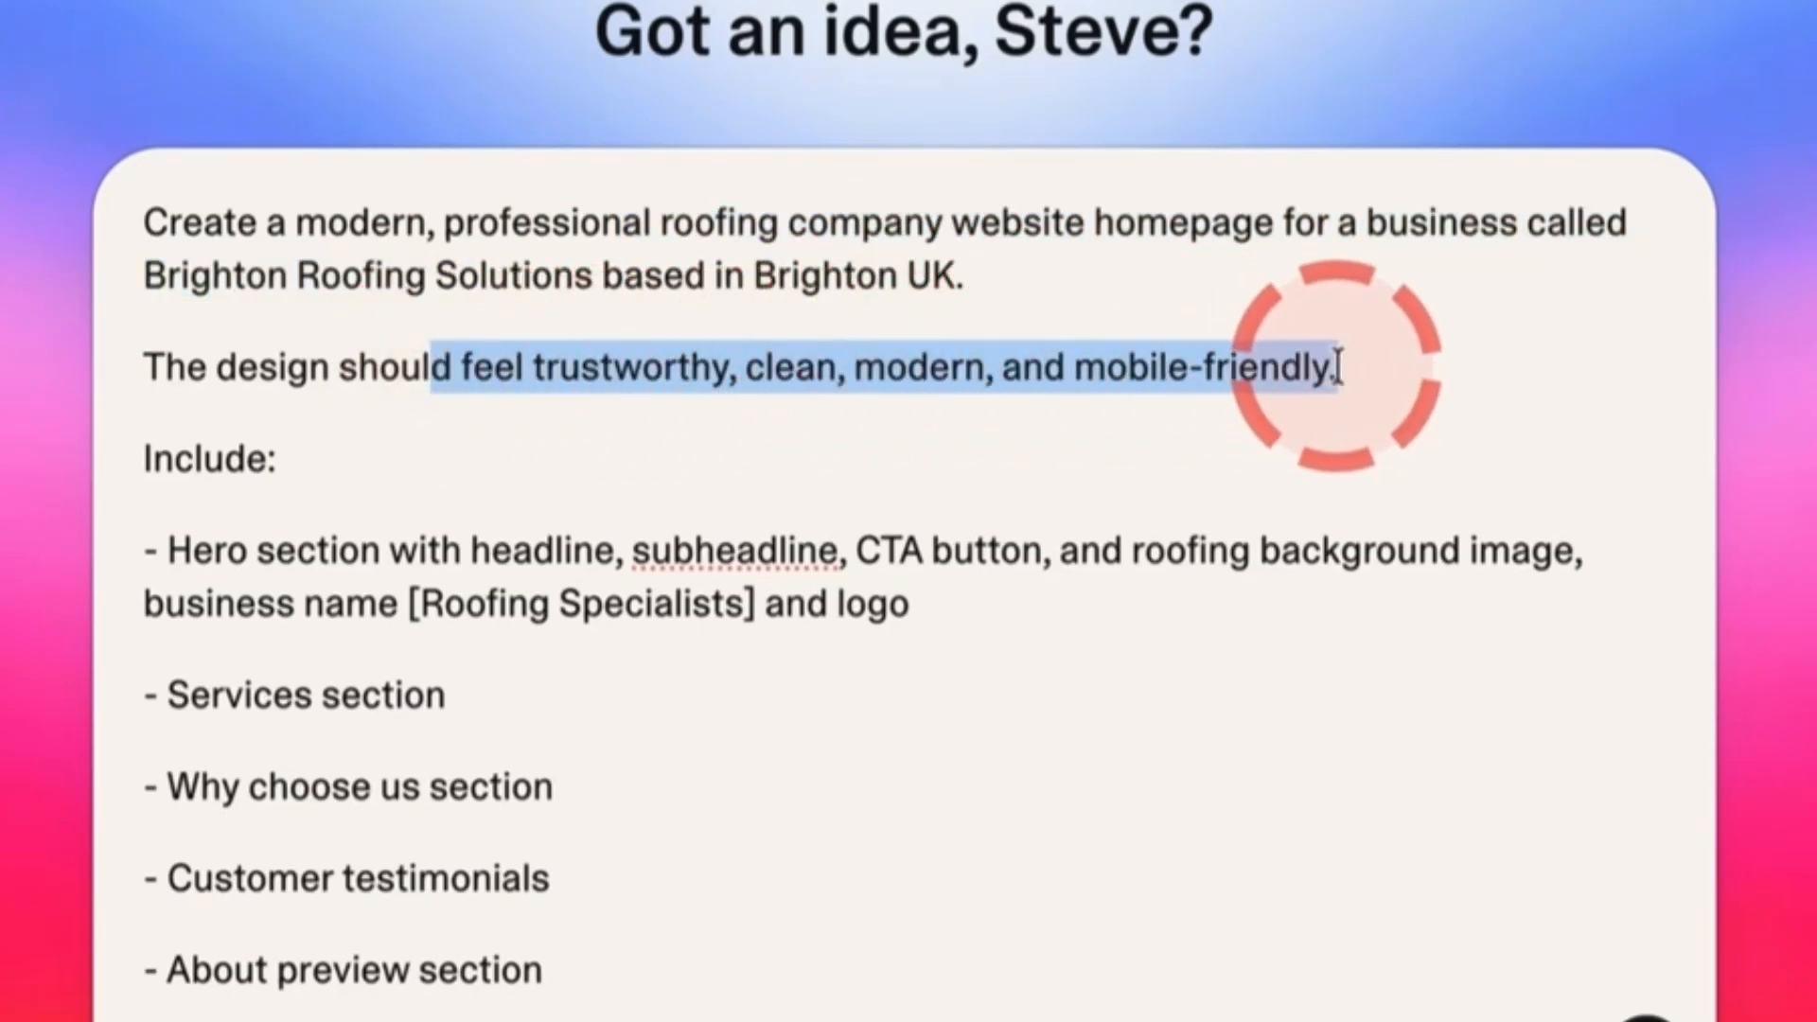
scroll(155, 568, "down", 2)
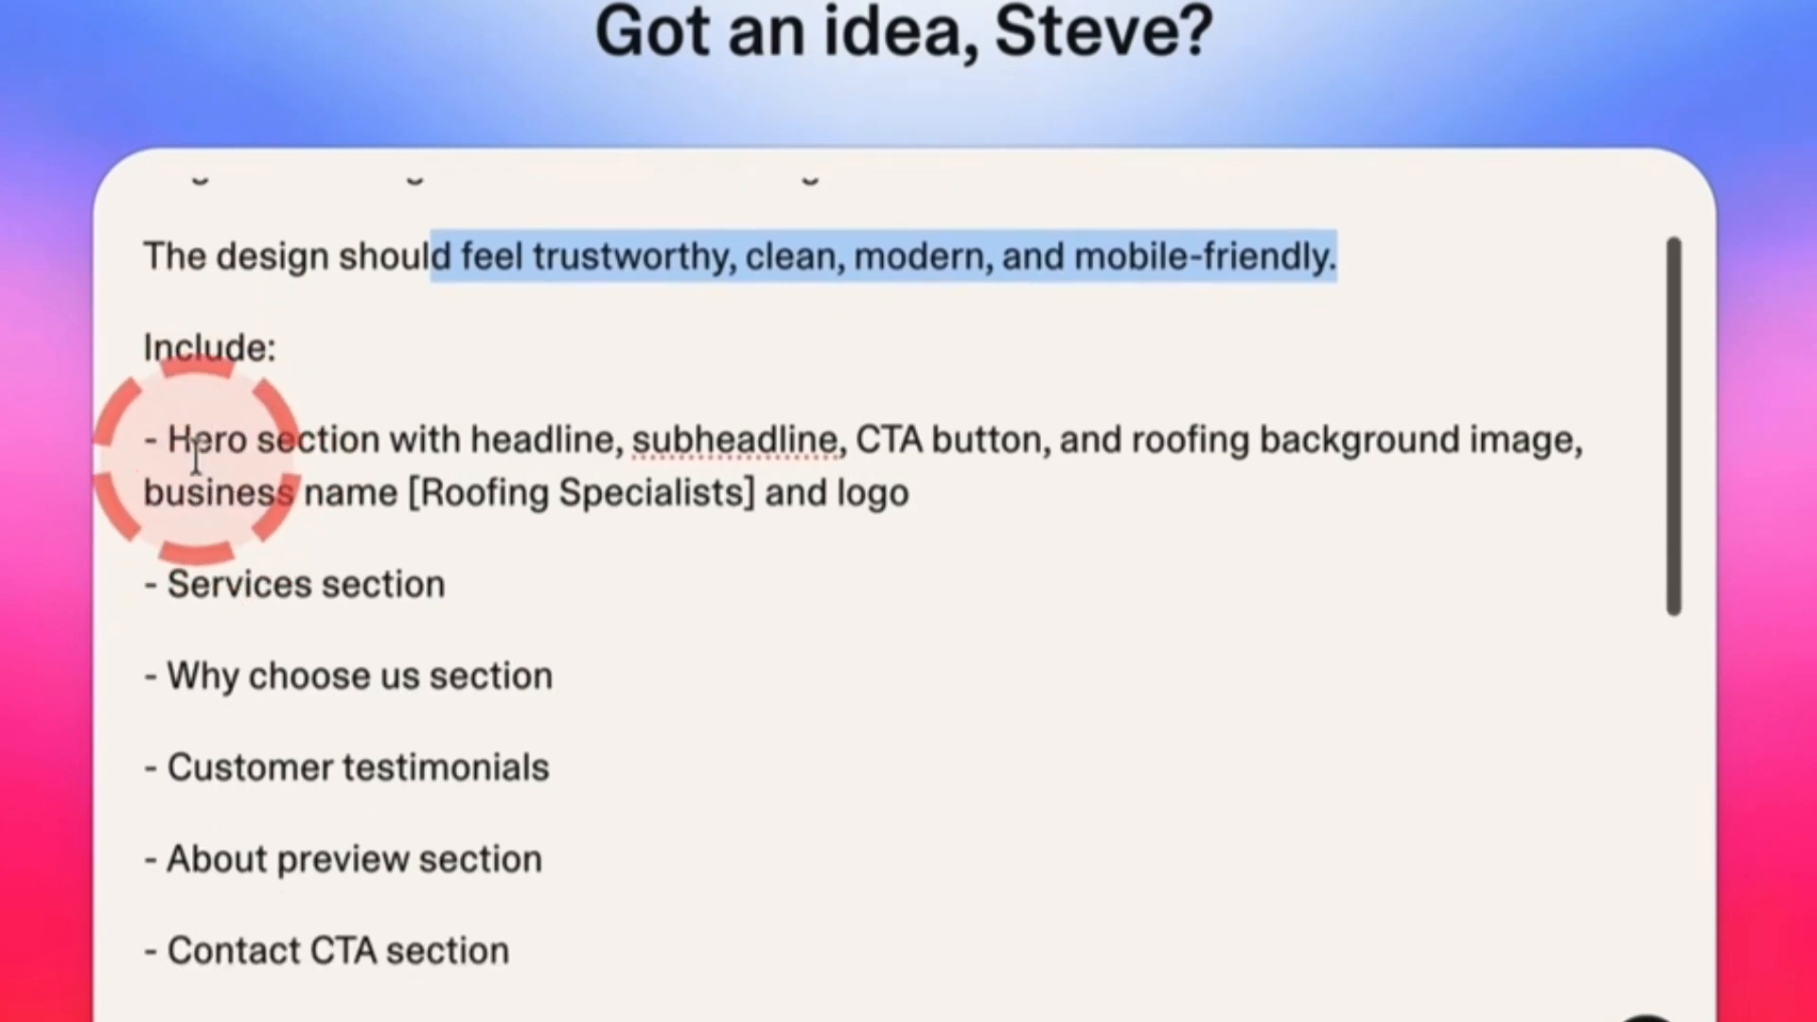
left_click(192, 439)
left_click_drag(330, 452, 757, 494)
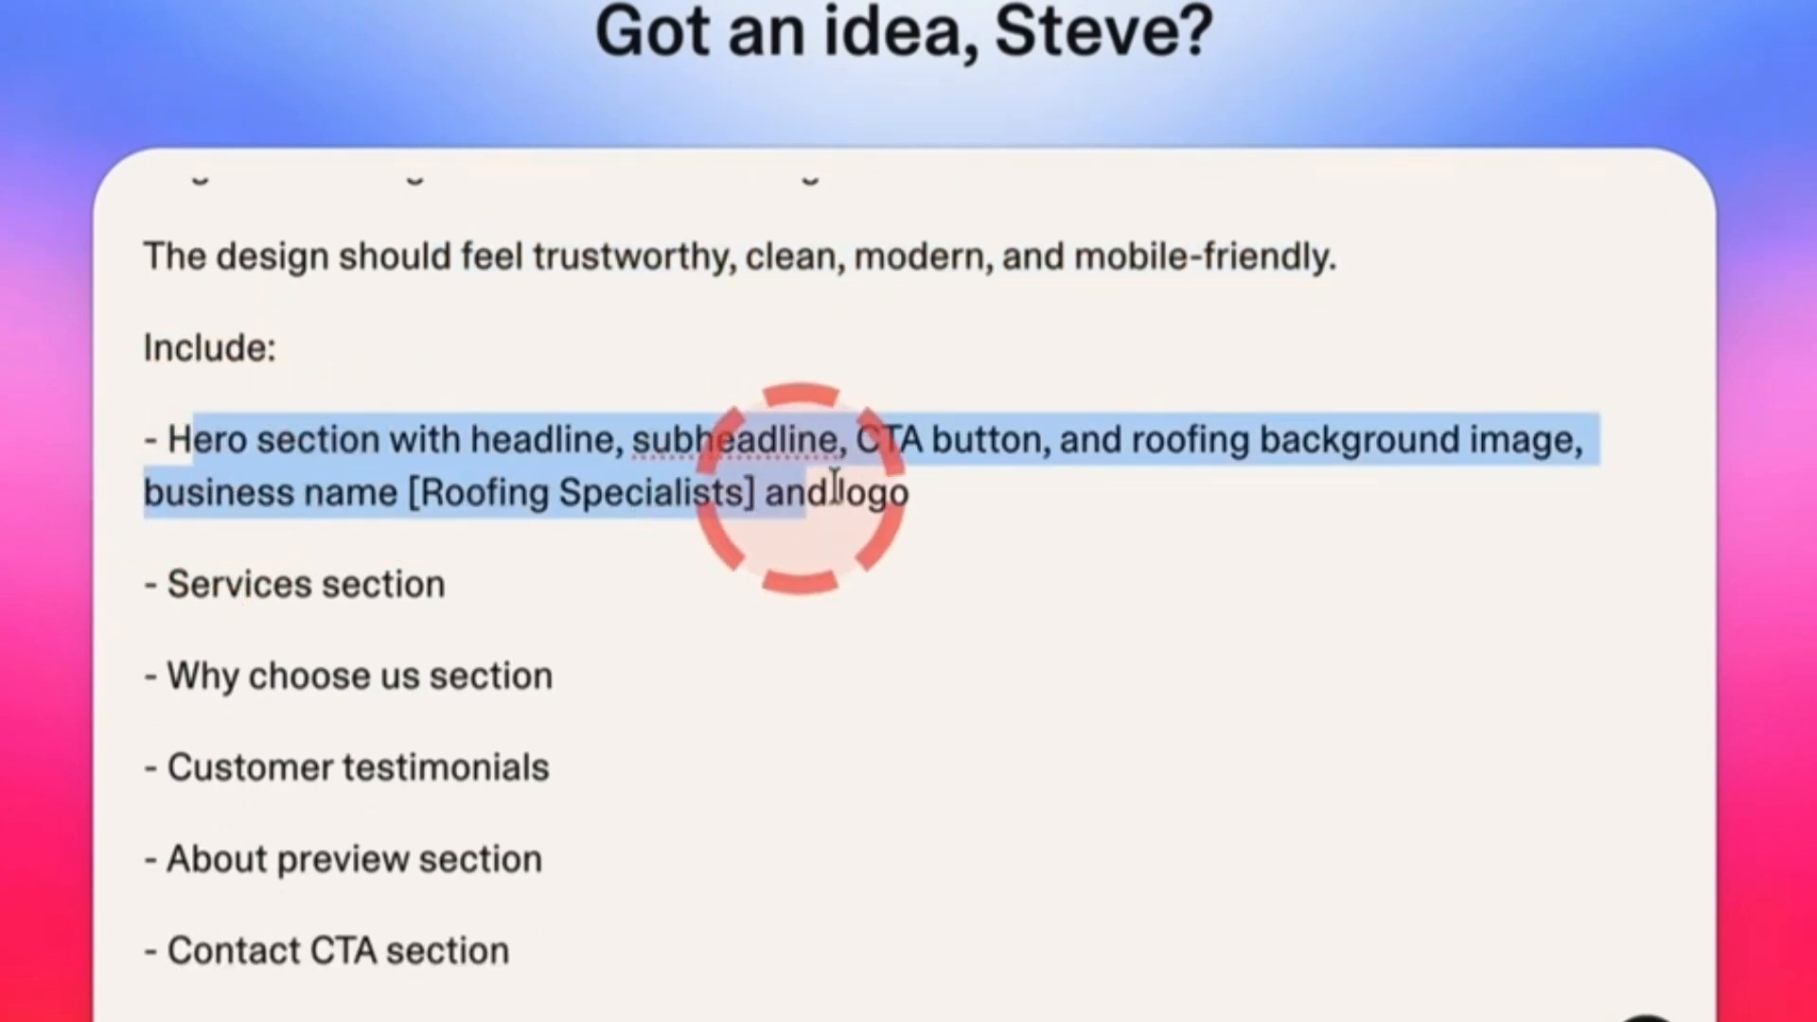
left_click_drag(875, 438, 1552, 455)
left_click(933, 526)
left_click_drag(934, 526, 785, 530)
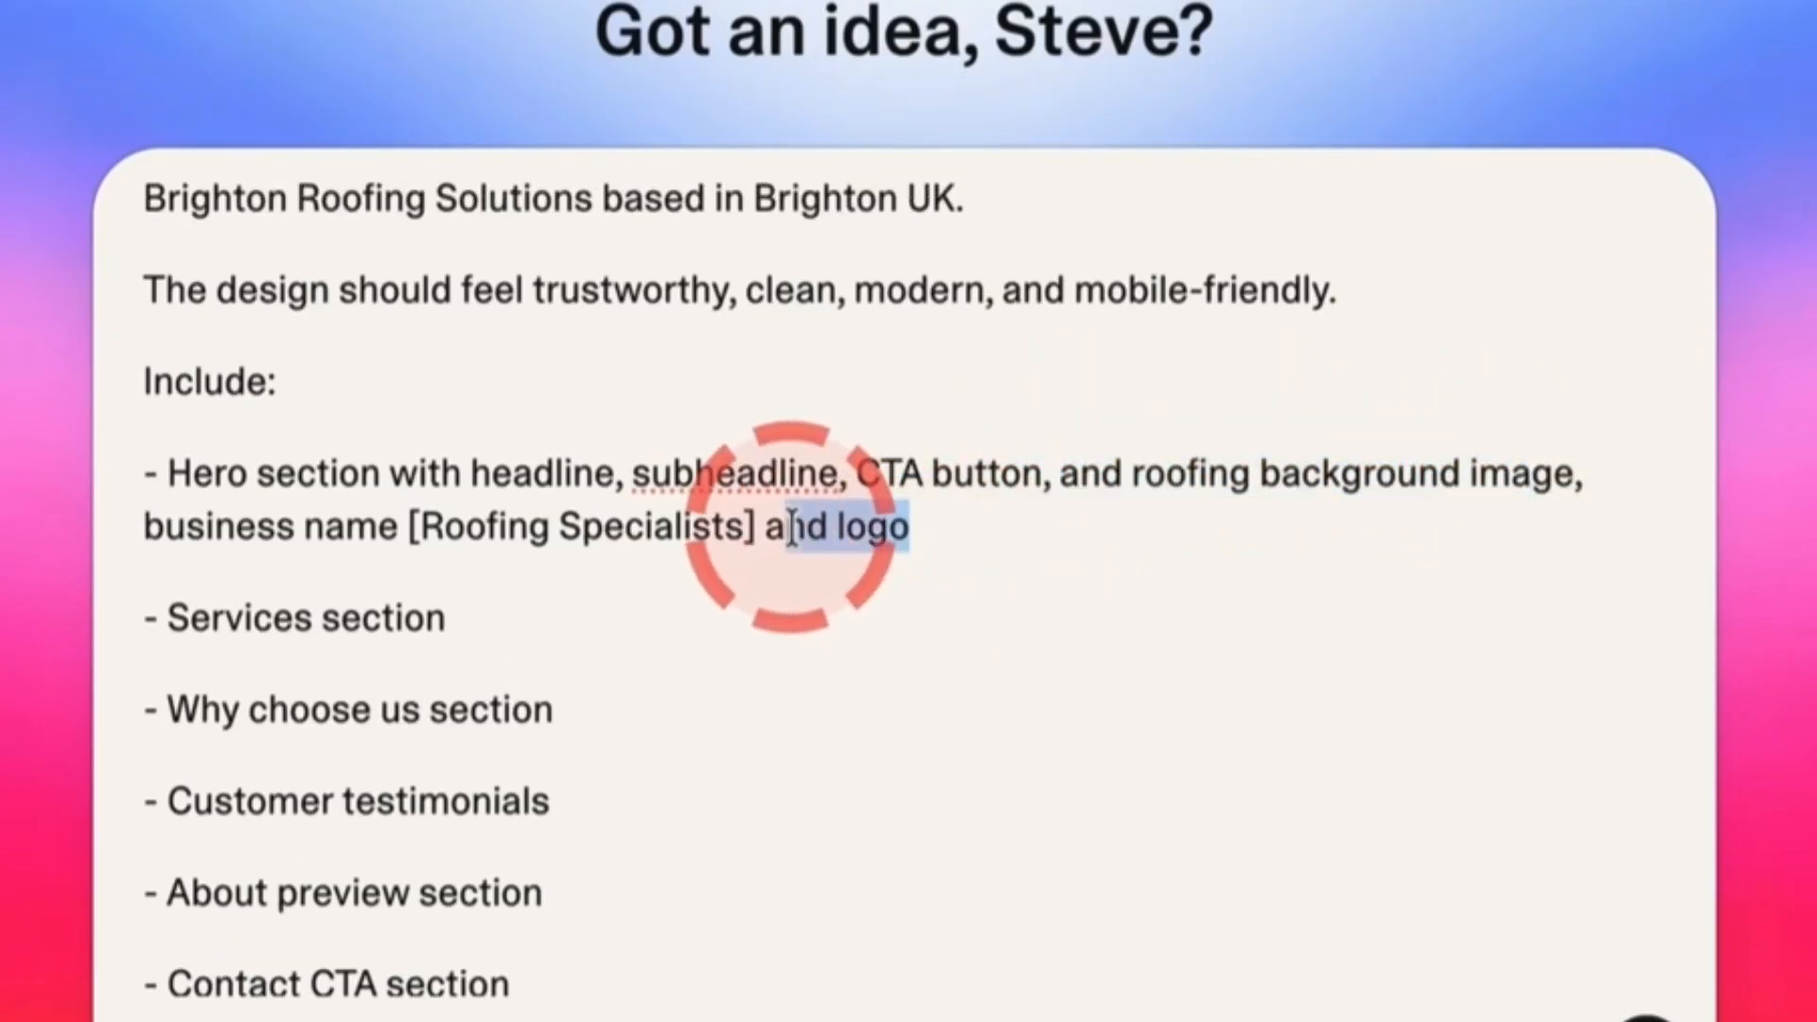
scroll(791, 529, "down", 3)
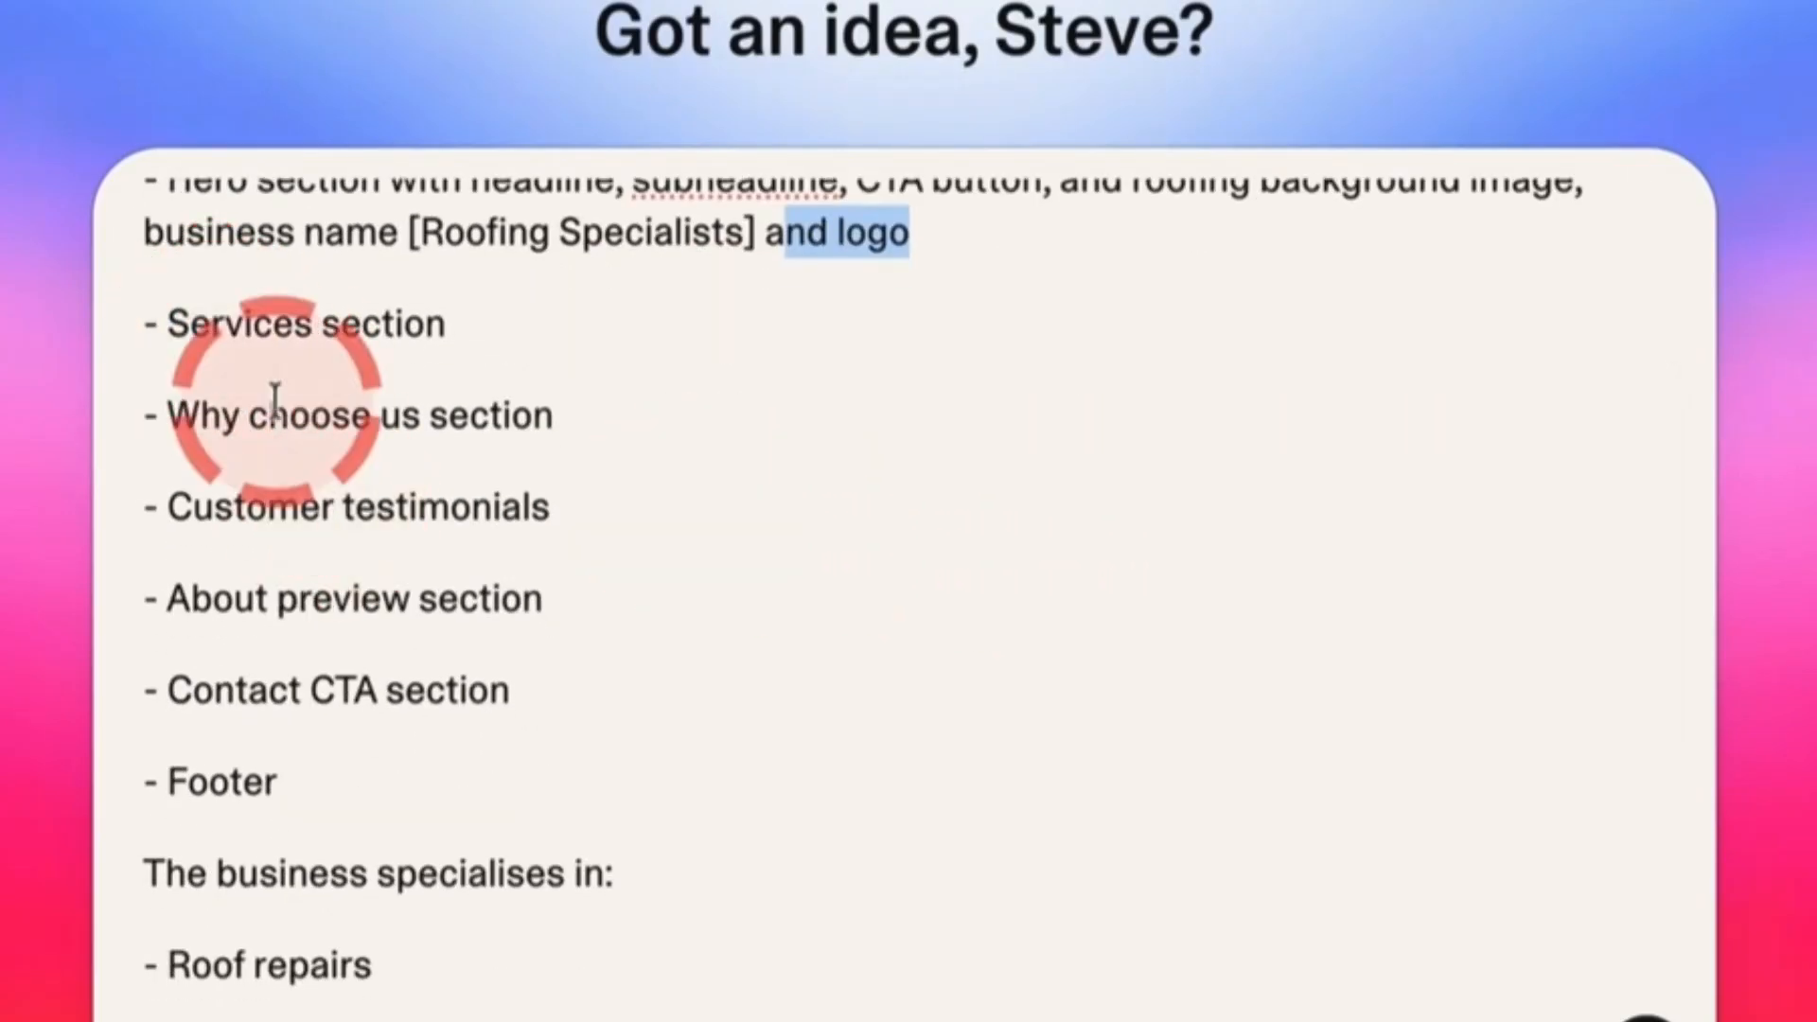
Review the Why choose us item, roofing services list and closing sentence, then send the prompt
left_click_drag(200, 418, 554, 418)
left_click_drag(268, 511, 550, 511)
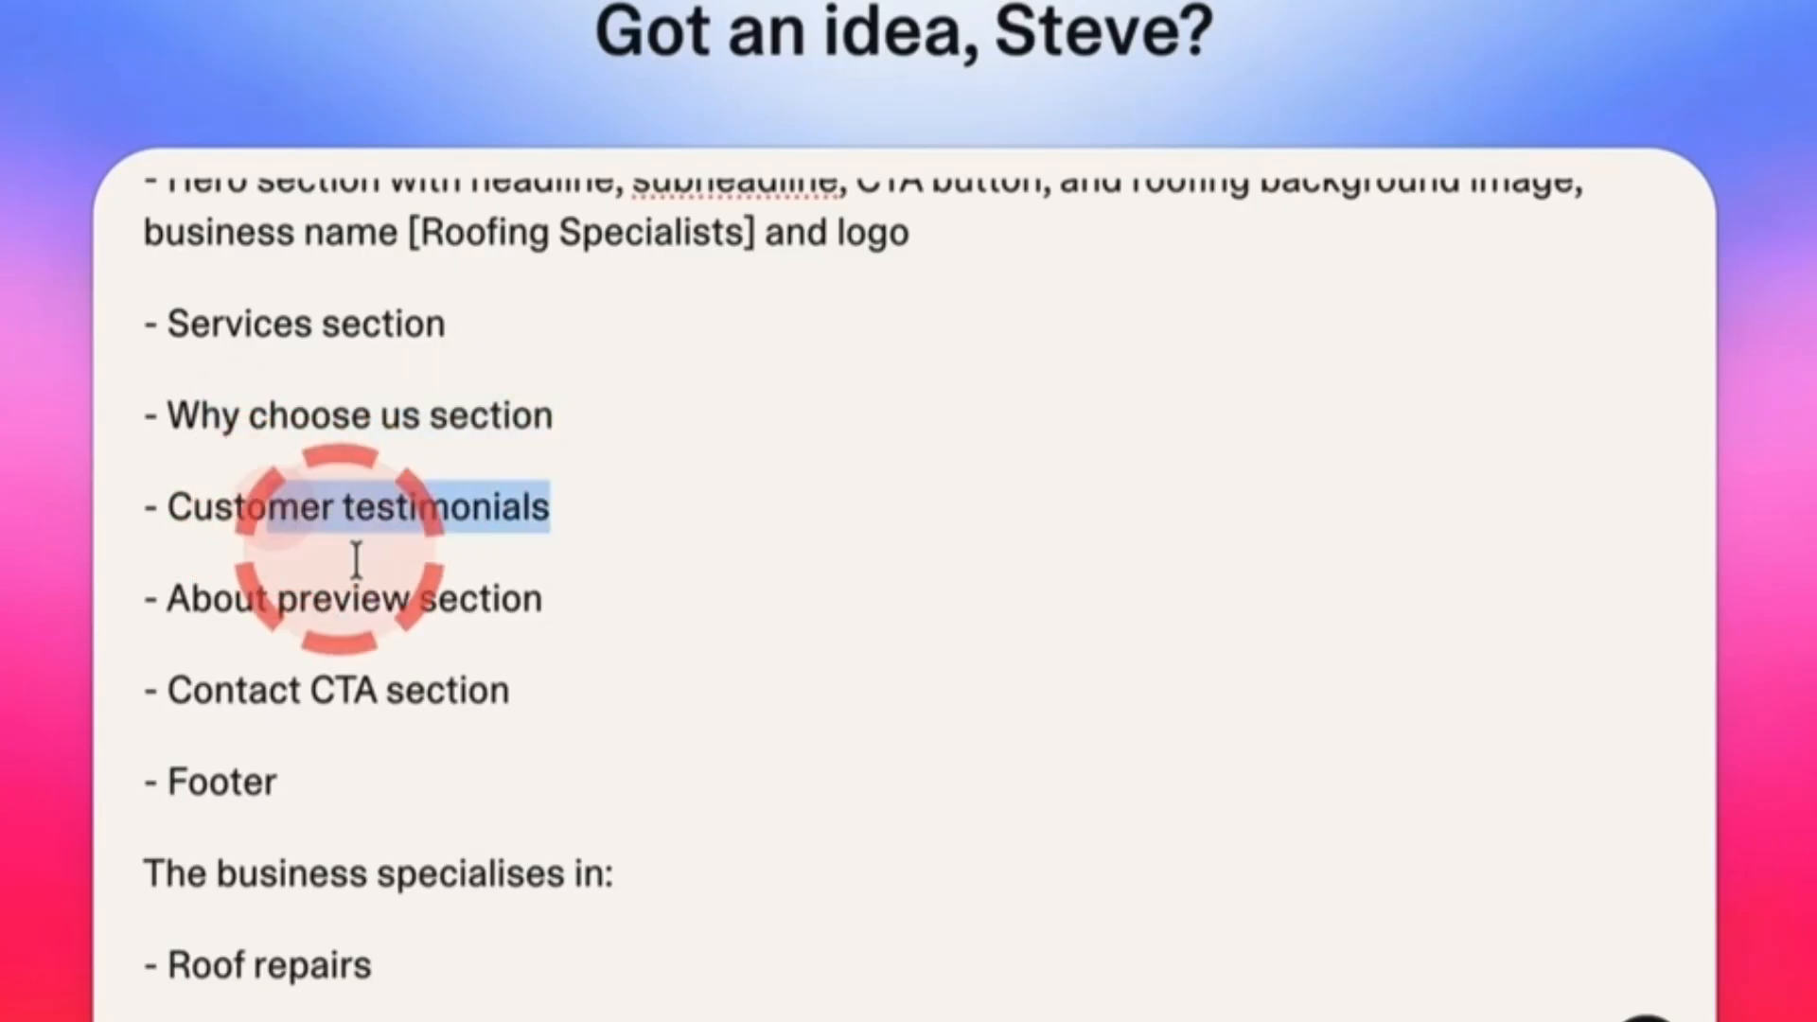
scroll(243, 606, "down", 2)
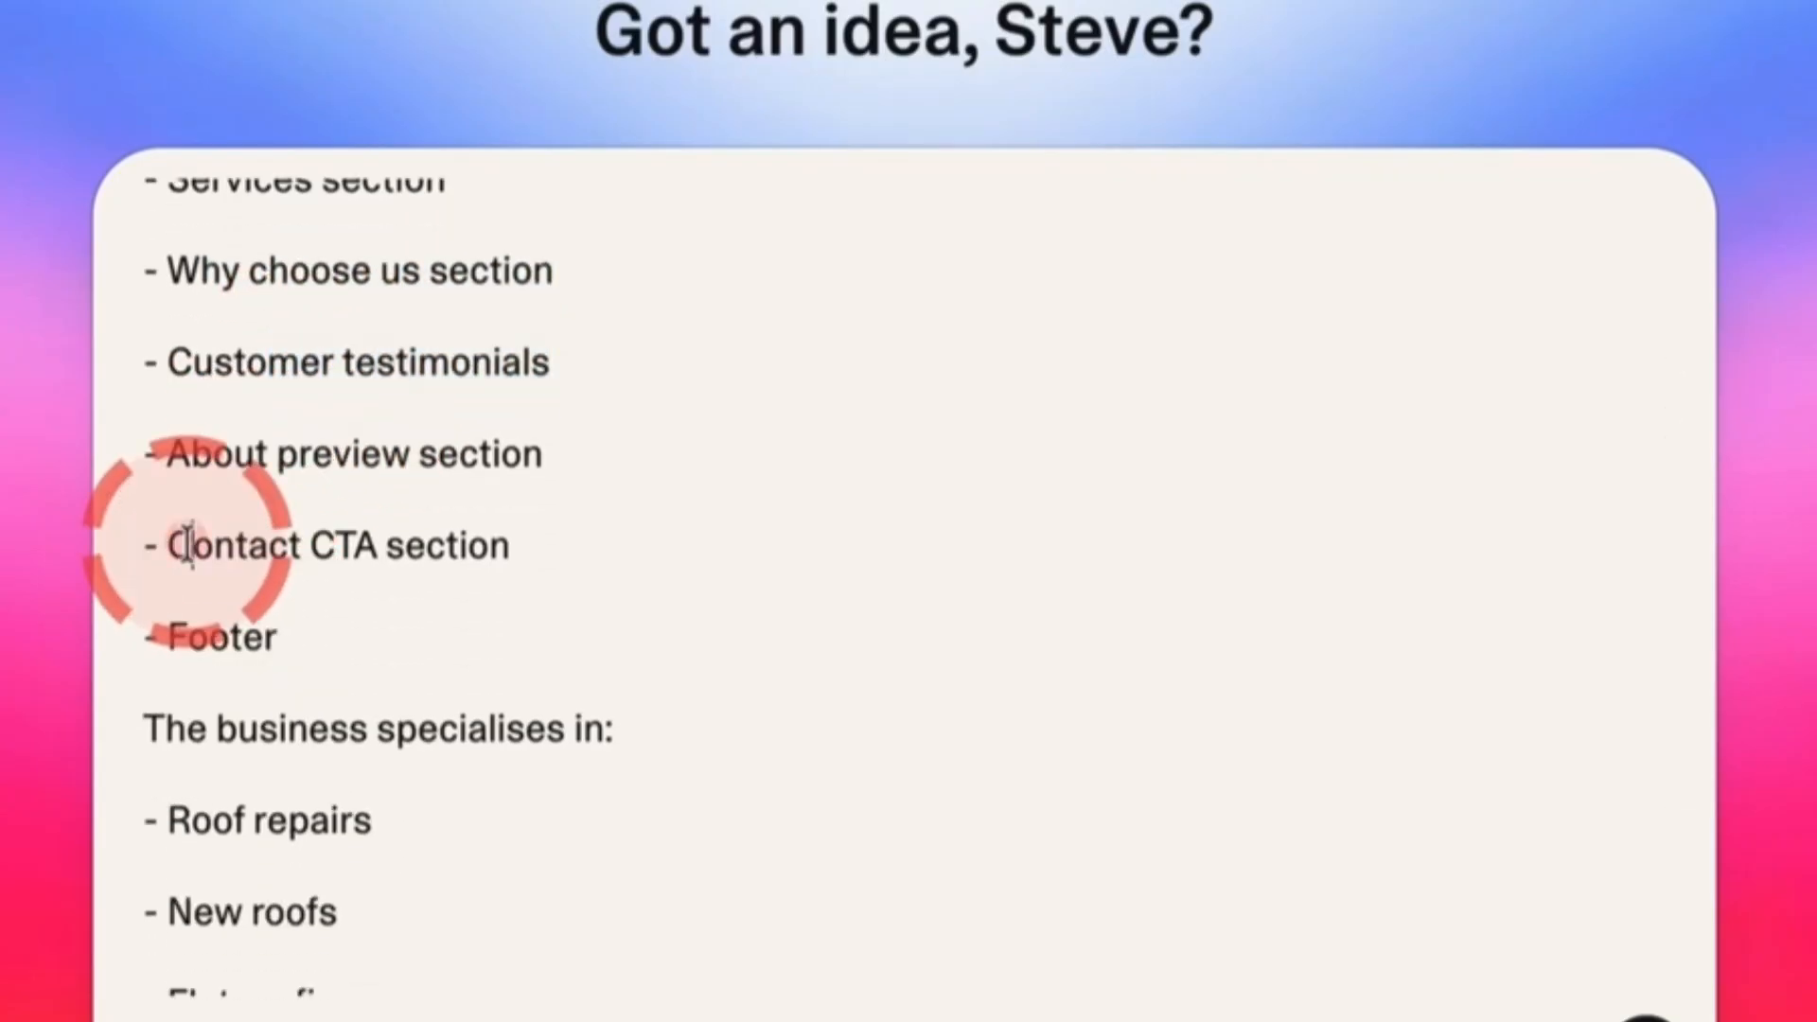
left_click_drag(193, 546, 515, 548)
scroll(406, 580, "down", 3)
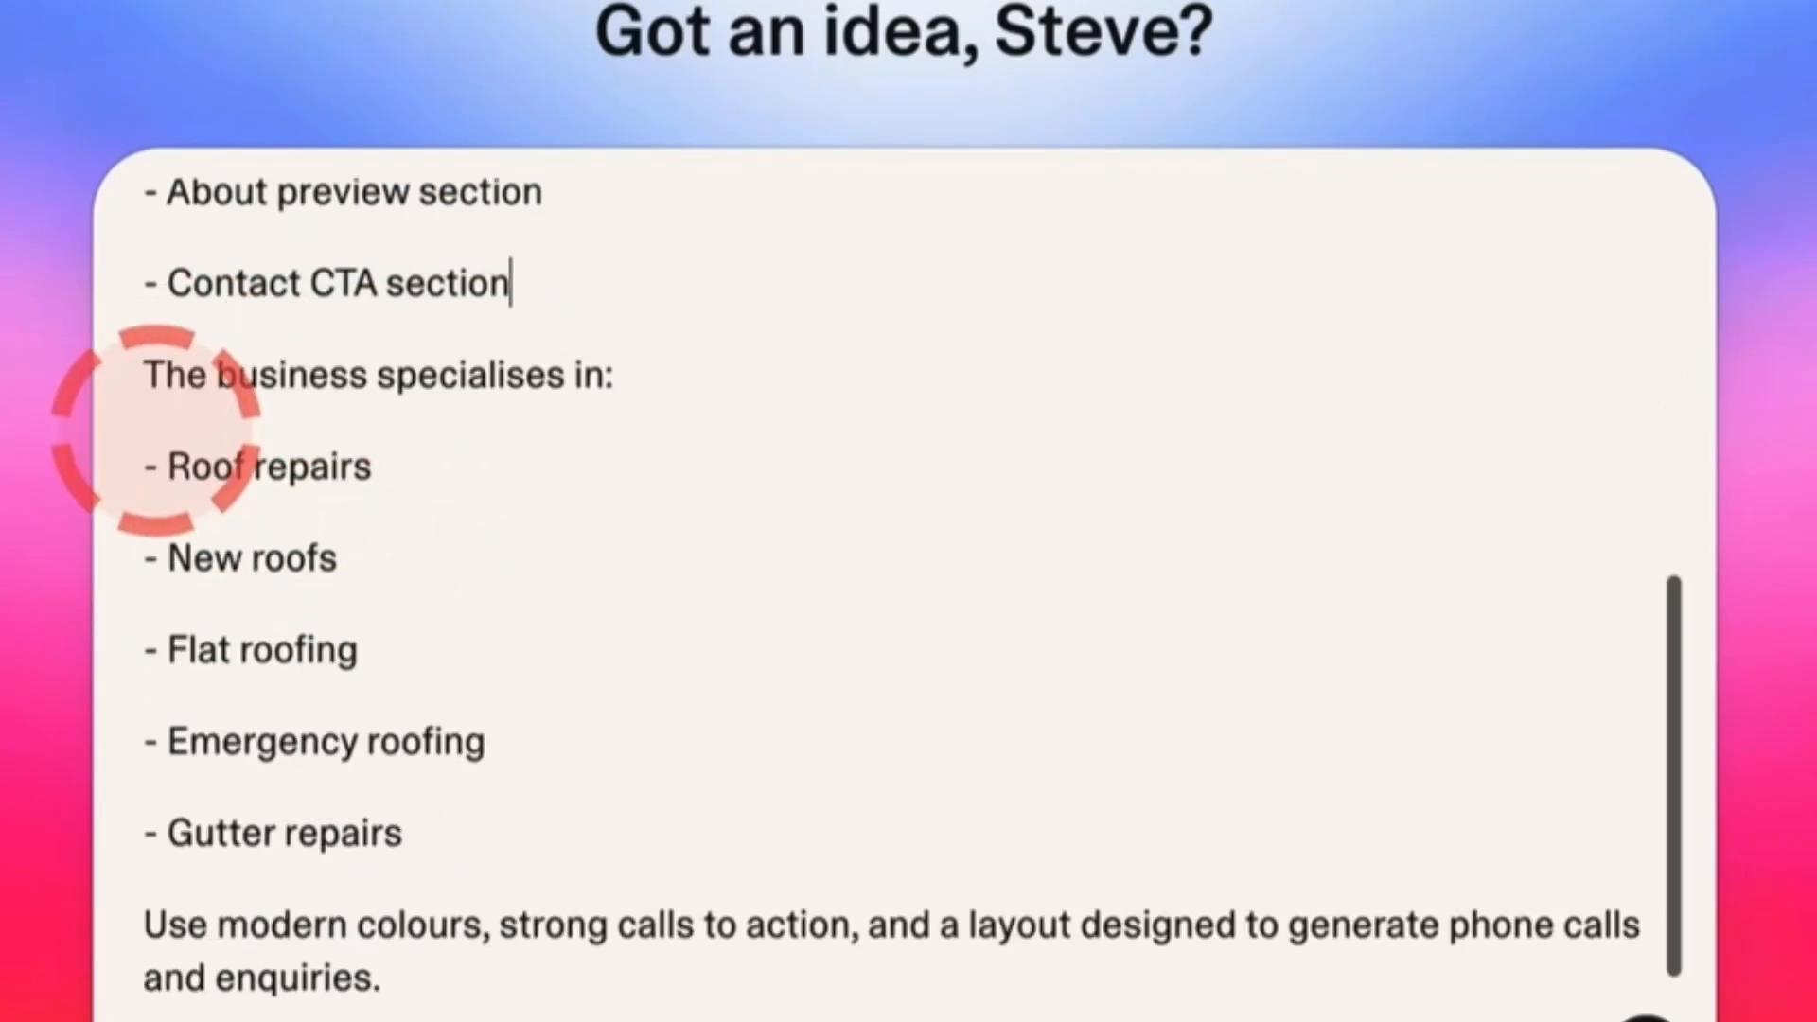
left_click_drag(144, 376, 434, 831)
scroll(284, 851, "down", 1)
left_click_drag(169, 896, 819, 955)
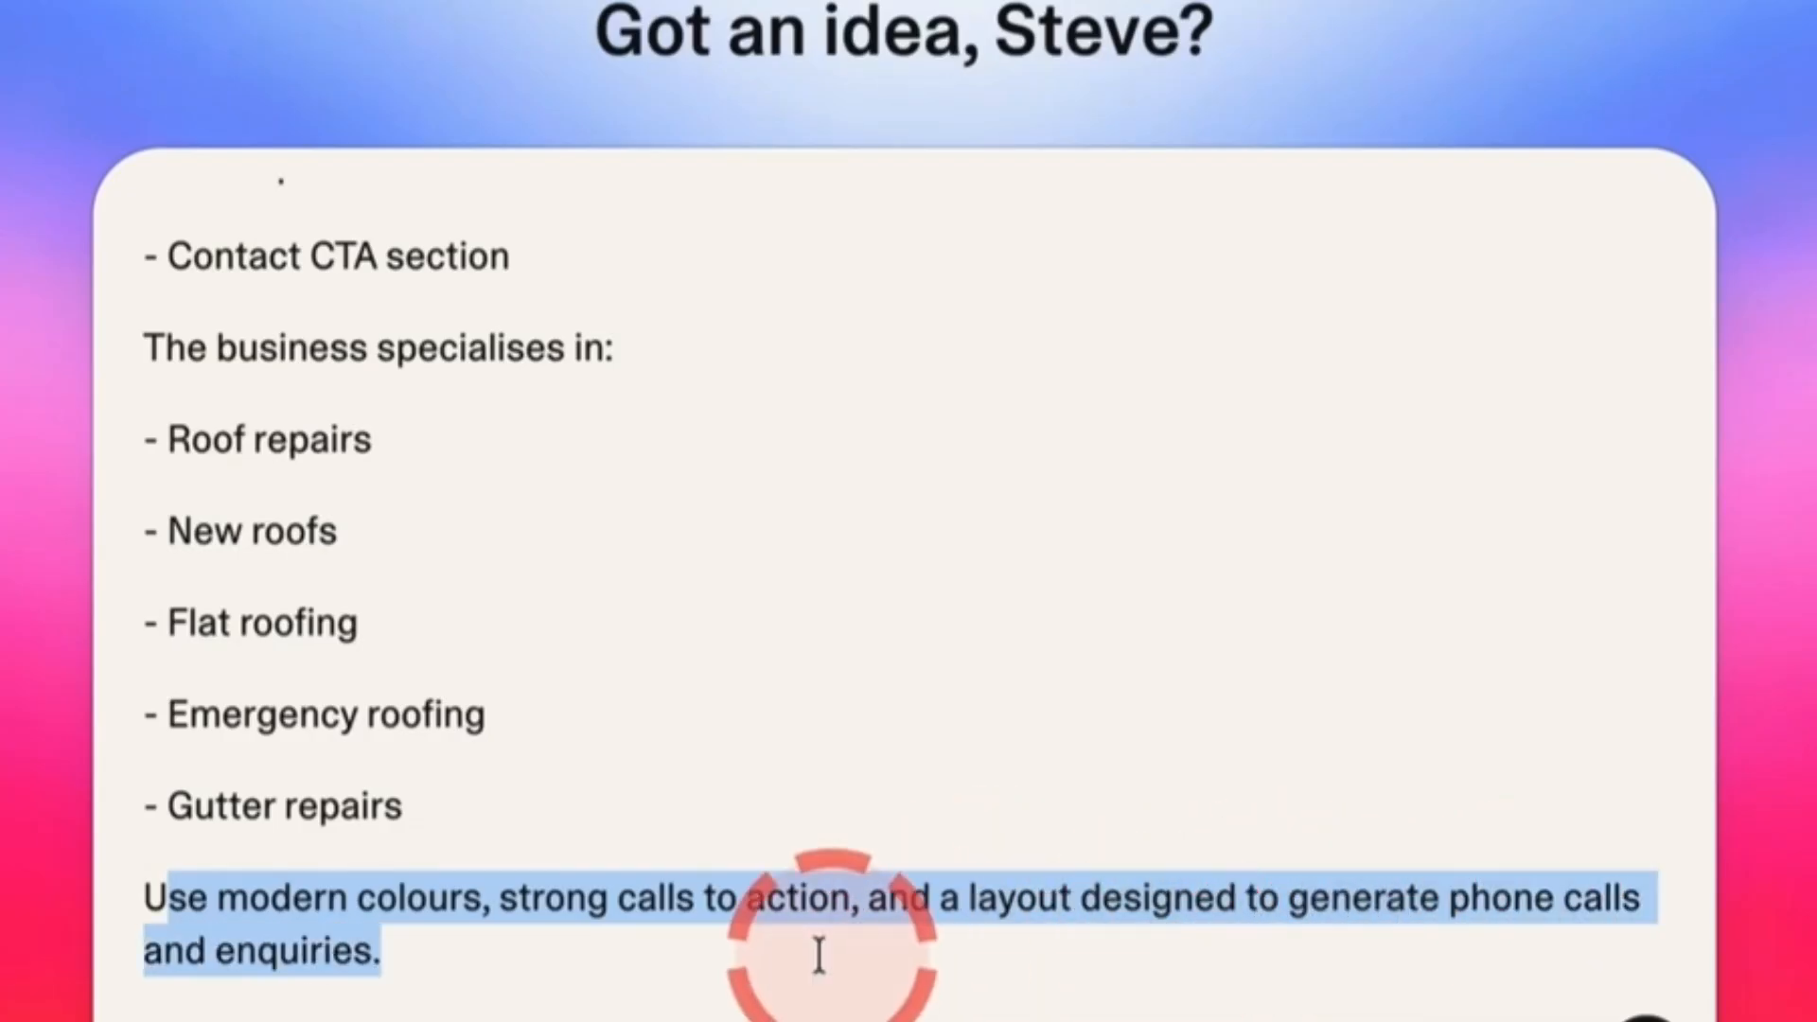
left_click(716, 956)
left_click(1642, 1020)
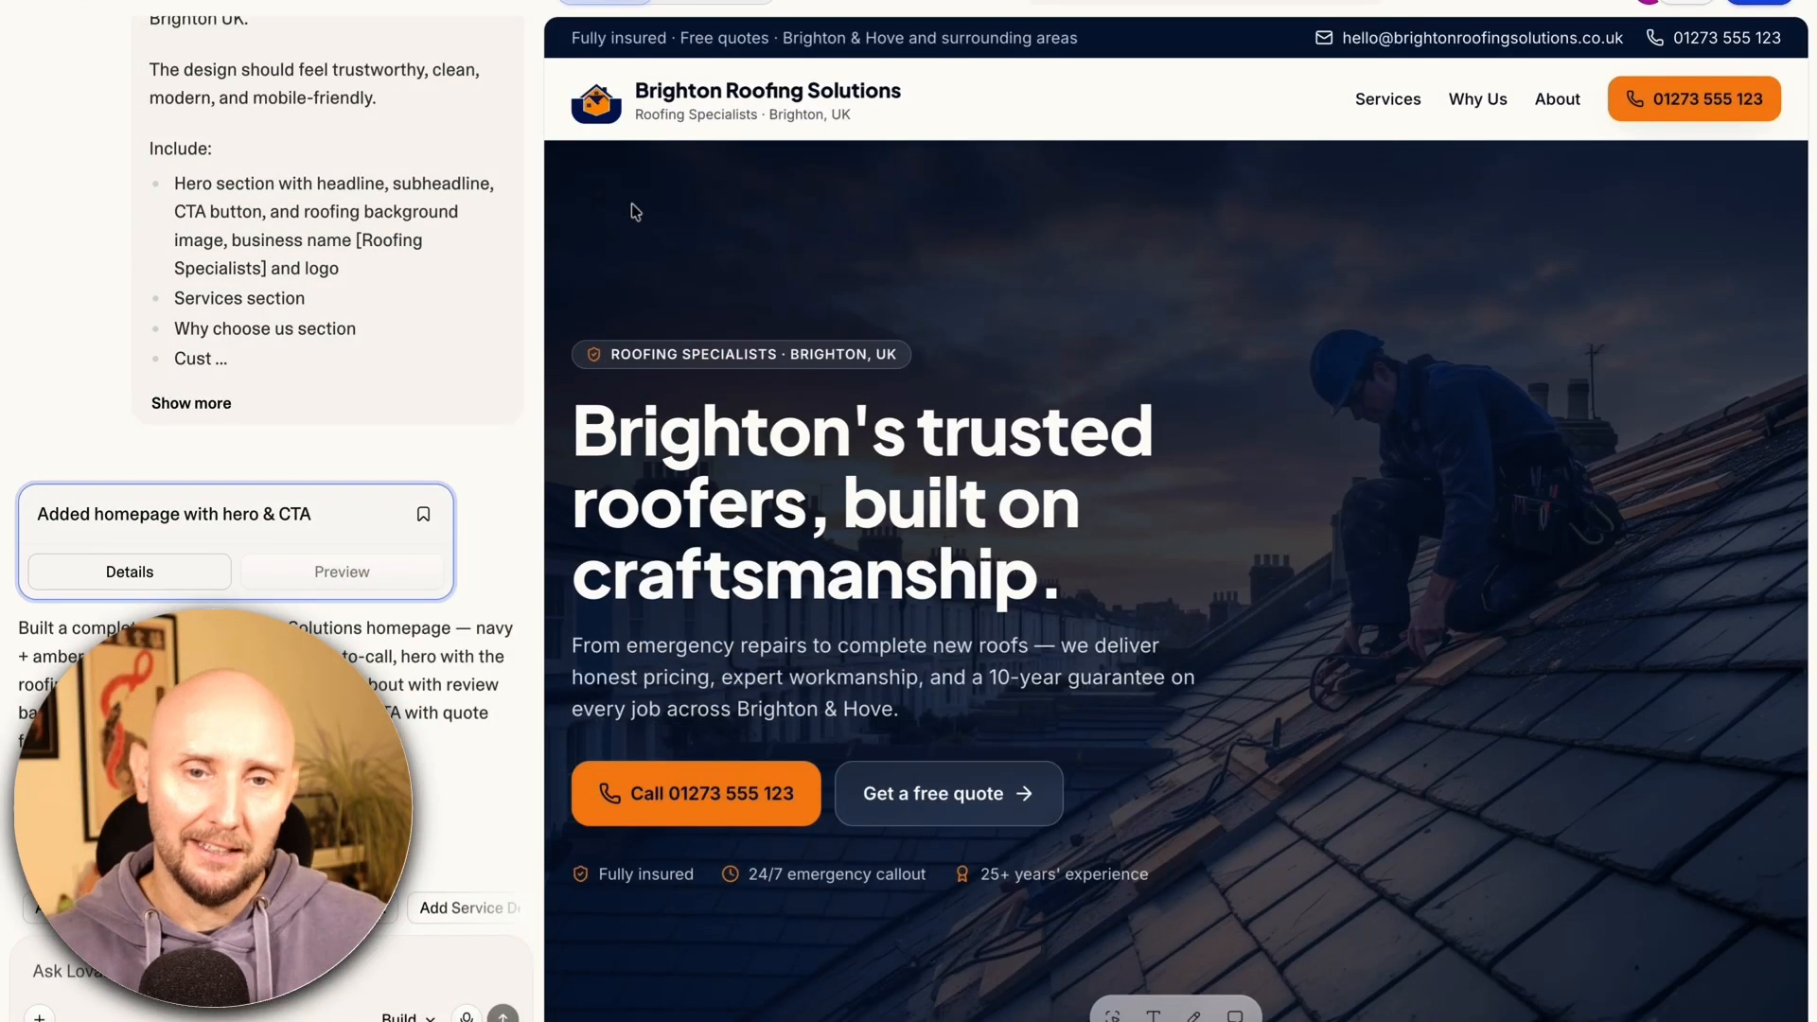
Scroll the generated roofing homepage preview from the hero down to the footer and back up
scroll(1007, 228, "down", 5)
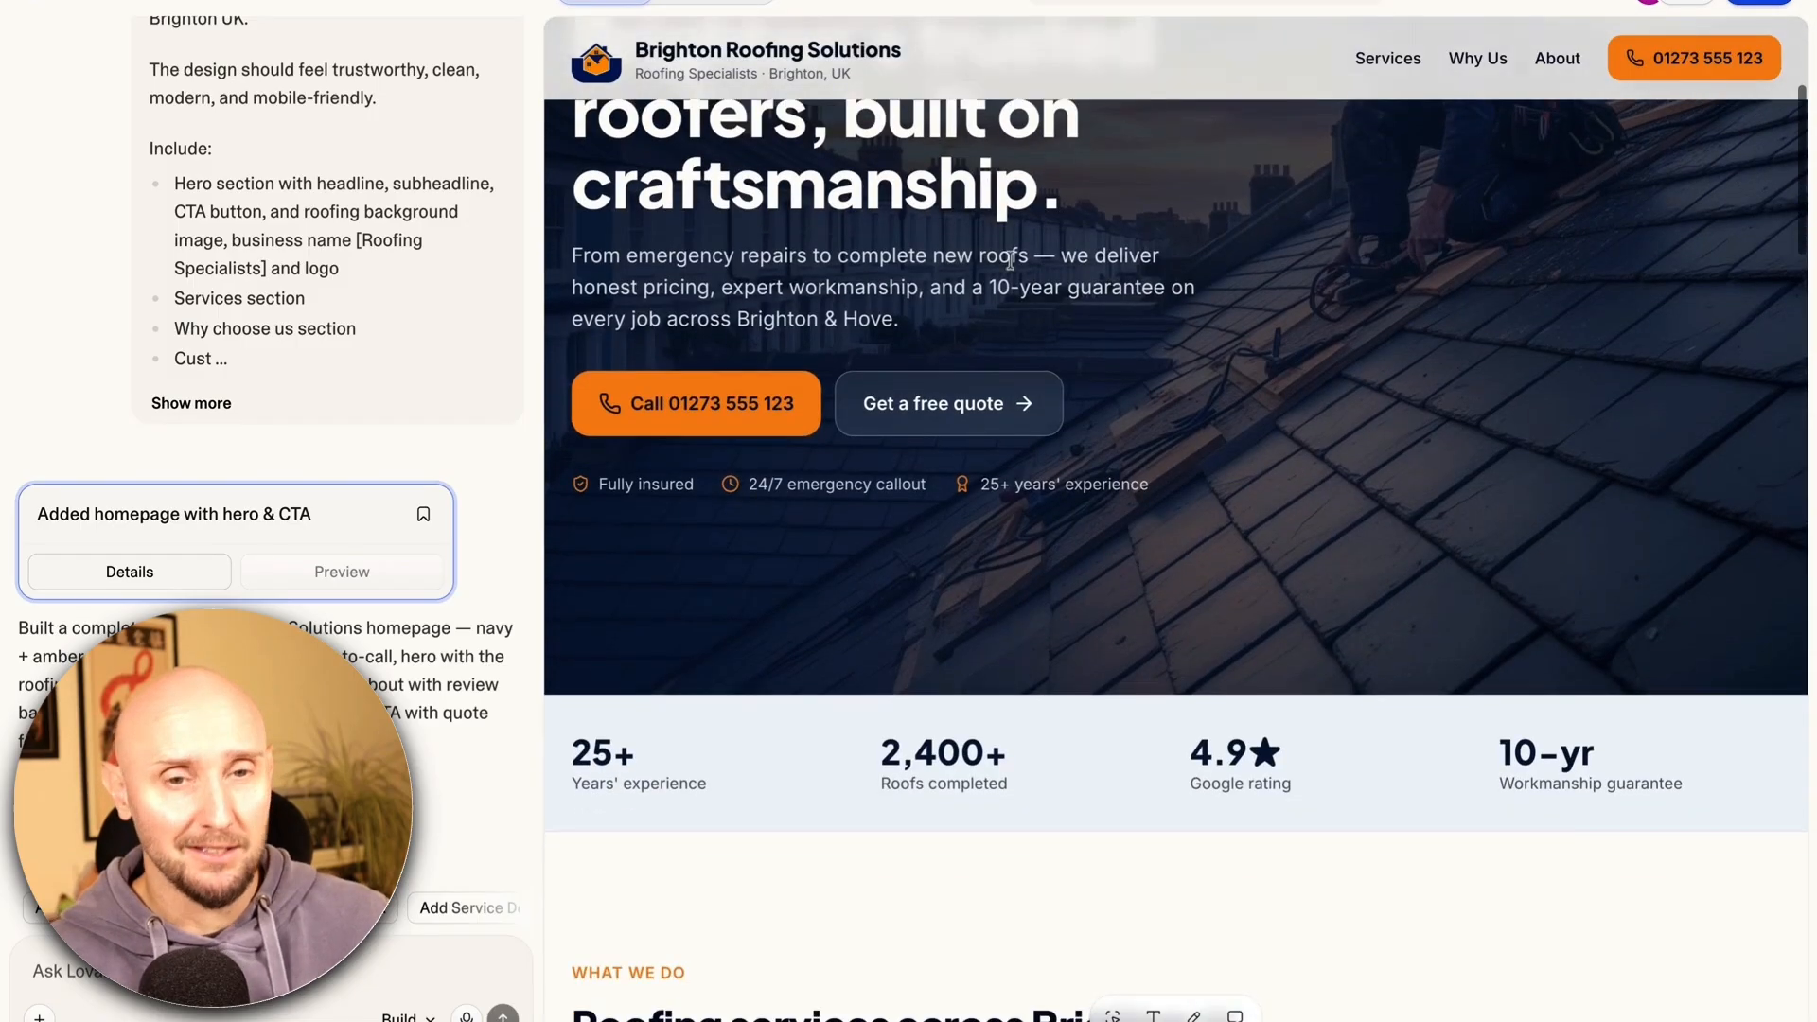
scroll(1010, 259, "down", 10)
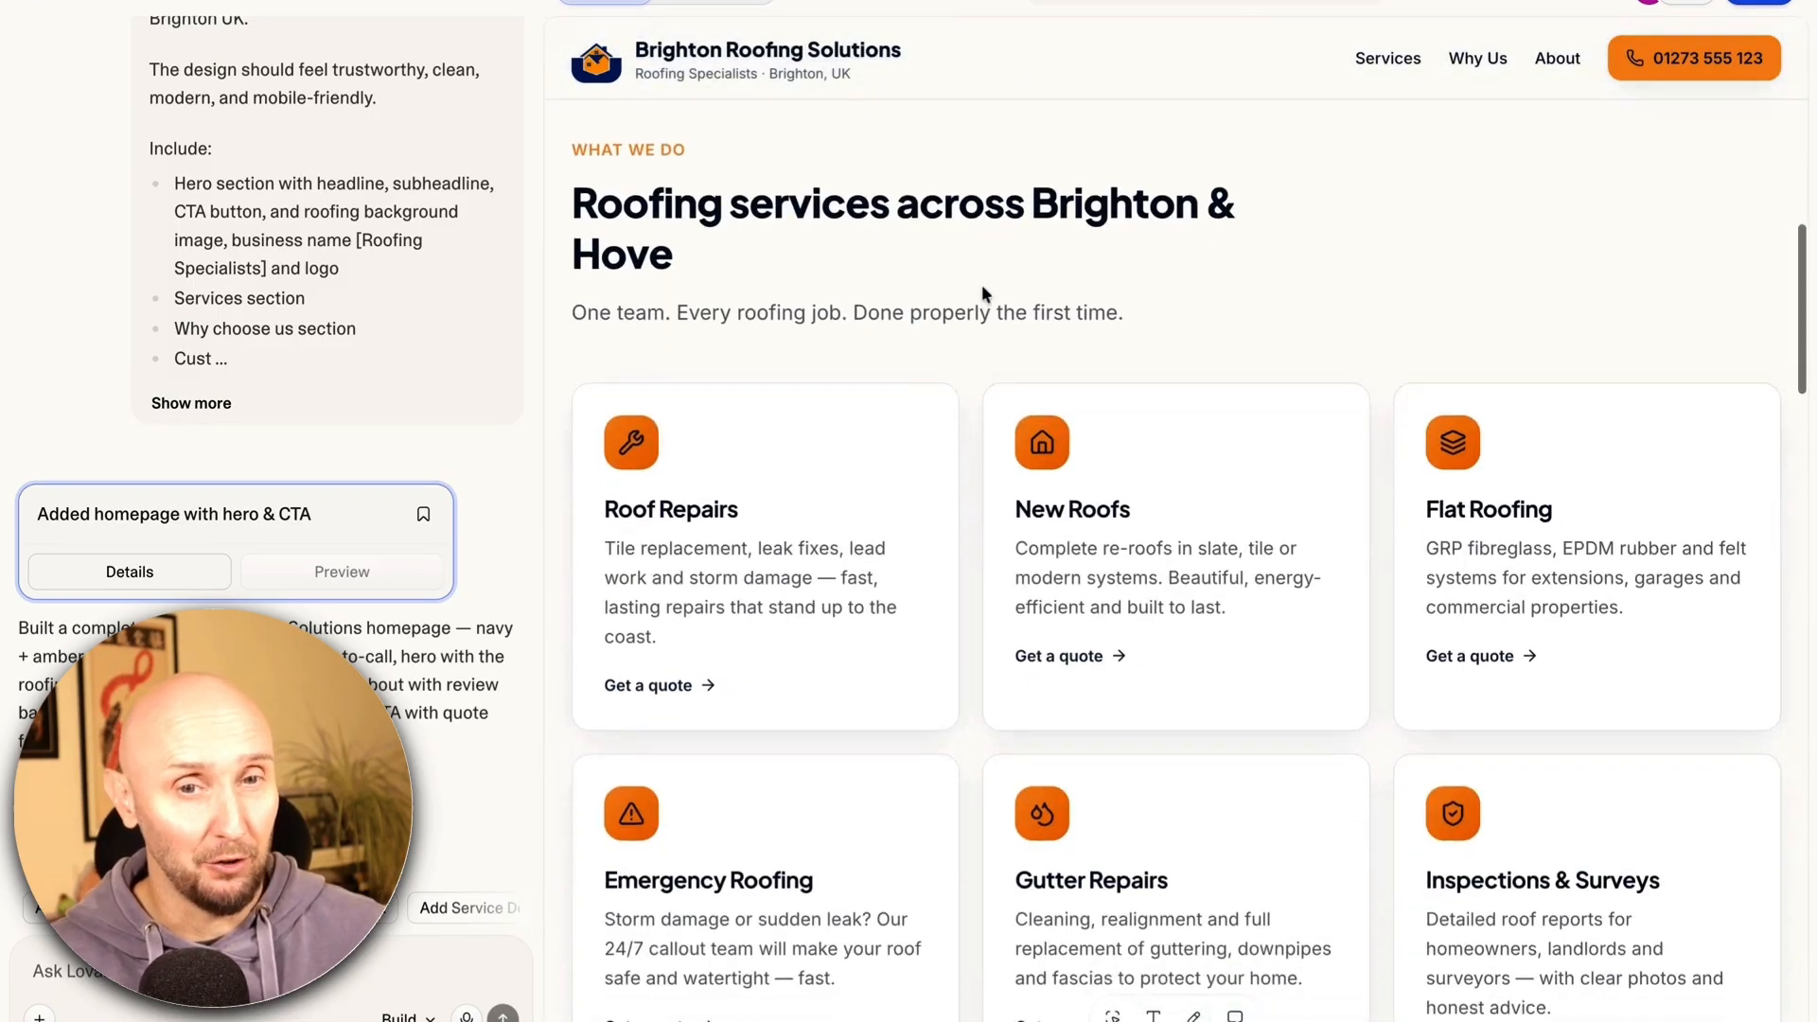
scroll(980, 284, "down", 6)
scroll(973, 286, "down", 2)
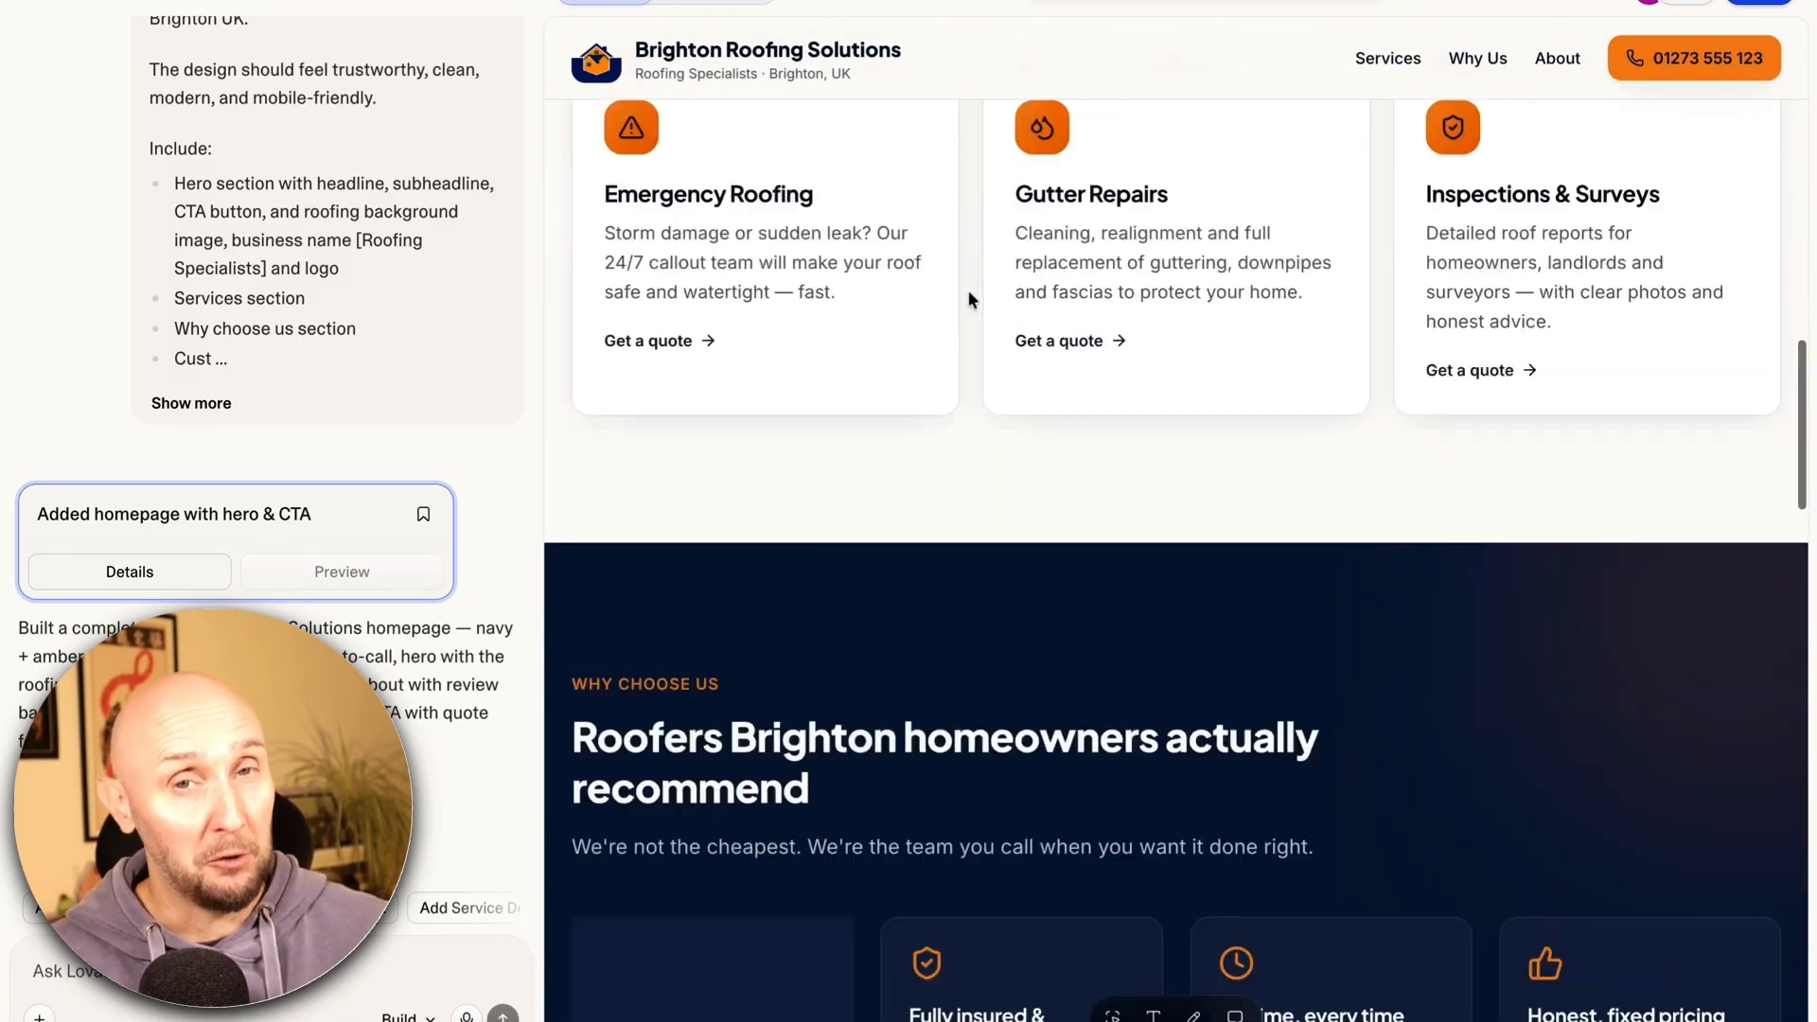
scroll(968, 295, "down", 15)
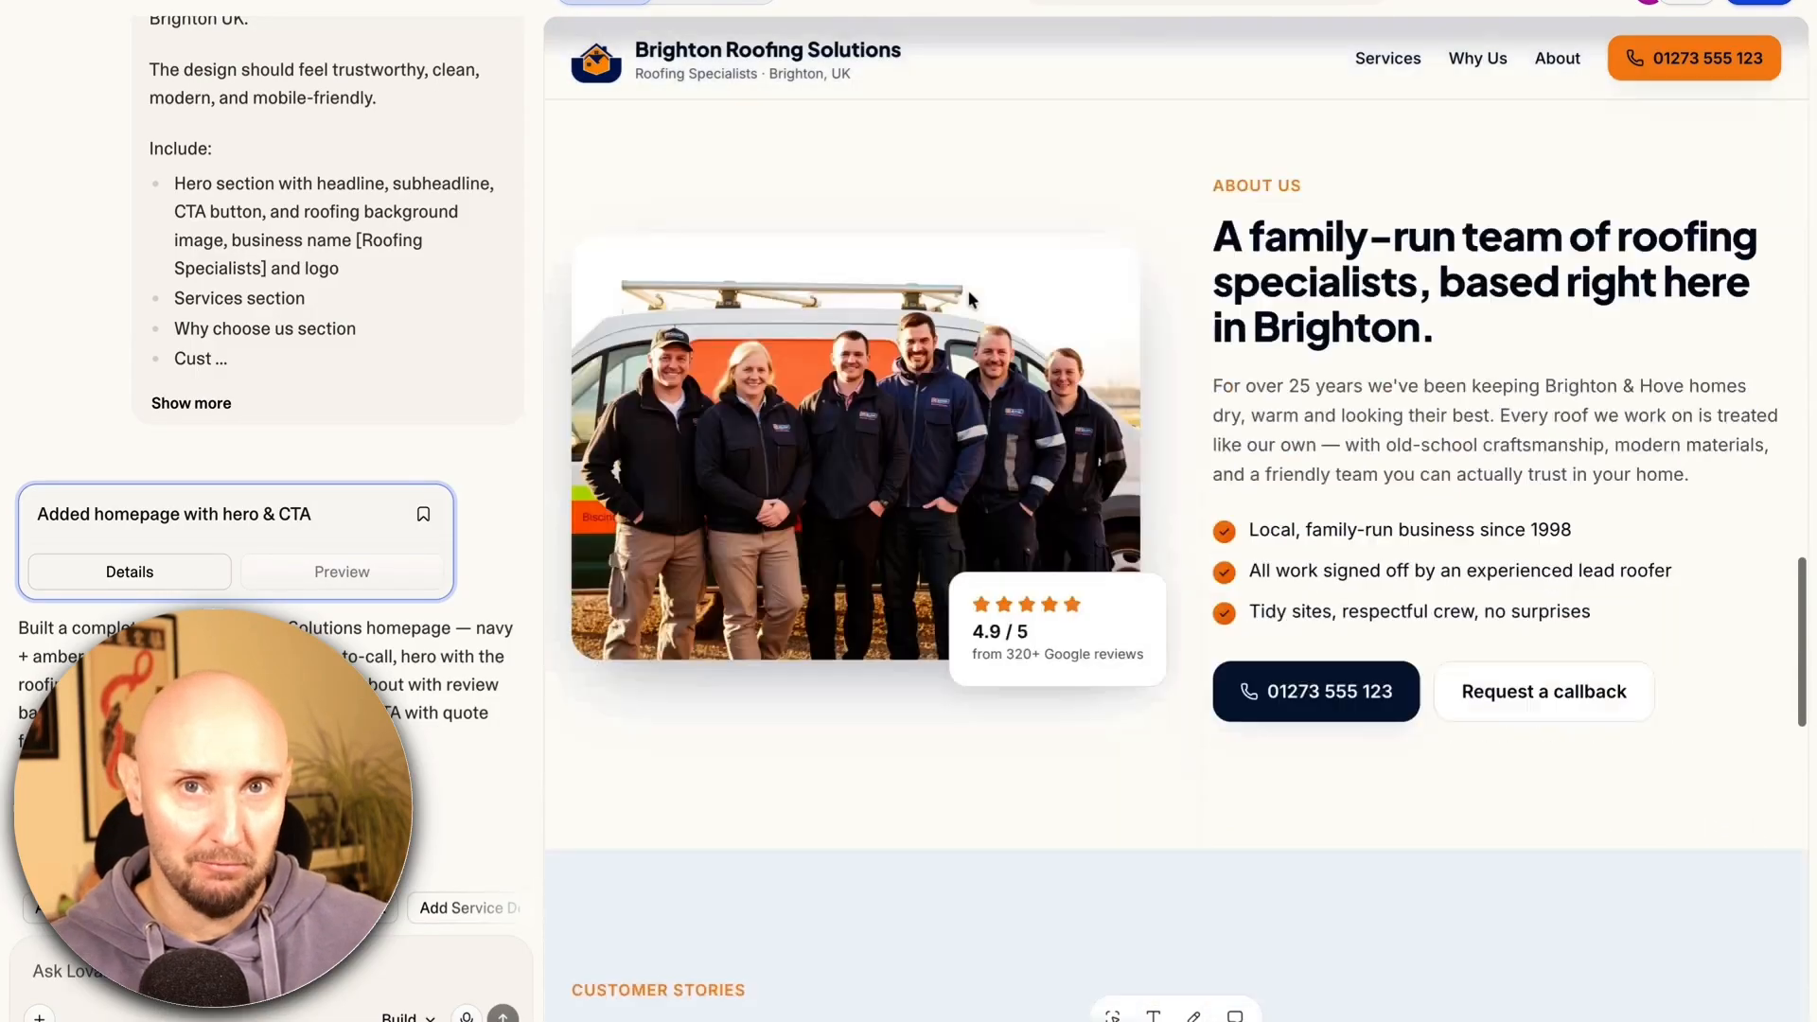
scroll(968, 296, "down", 8)
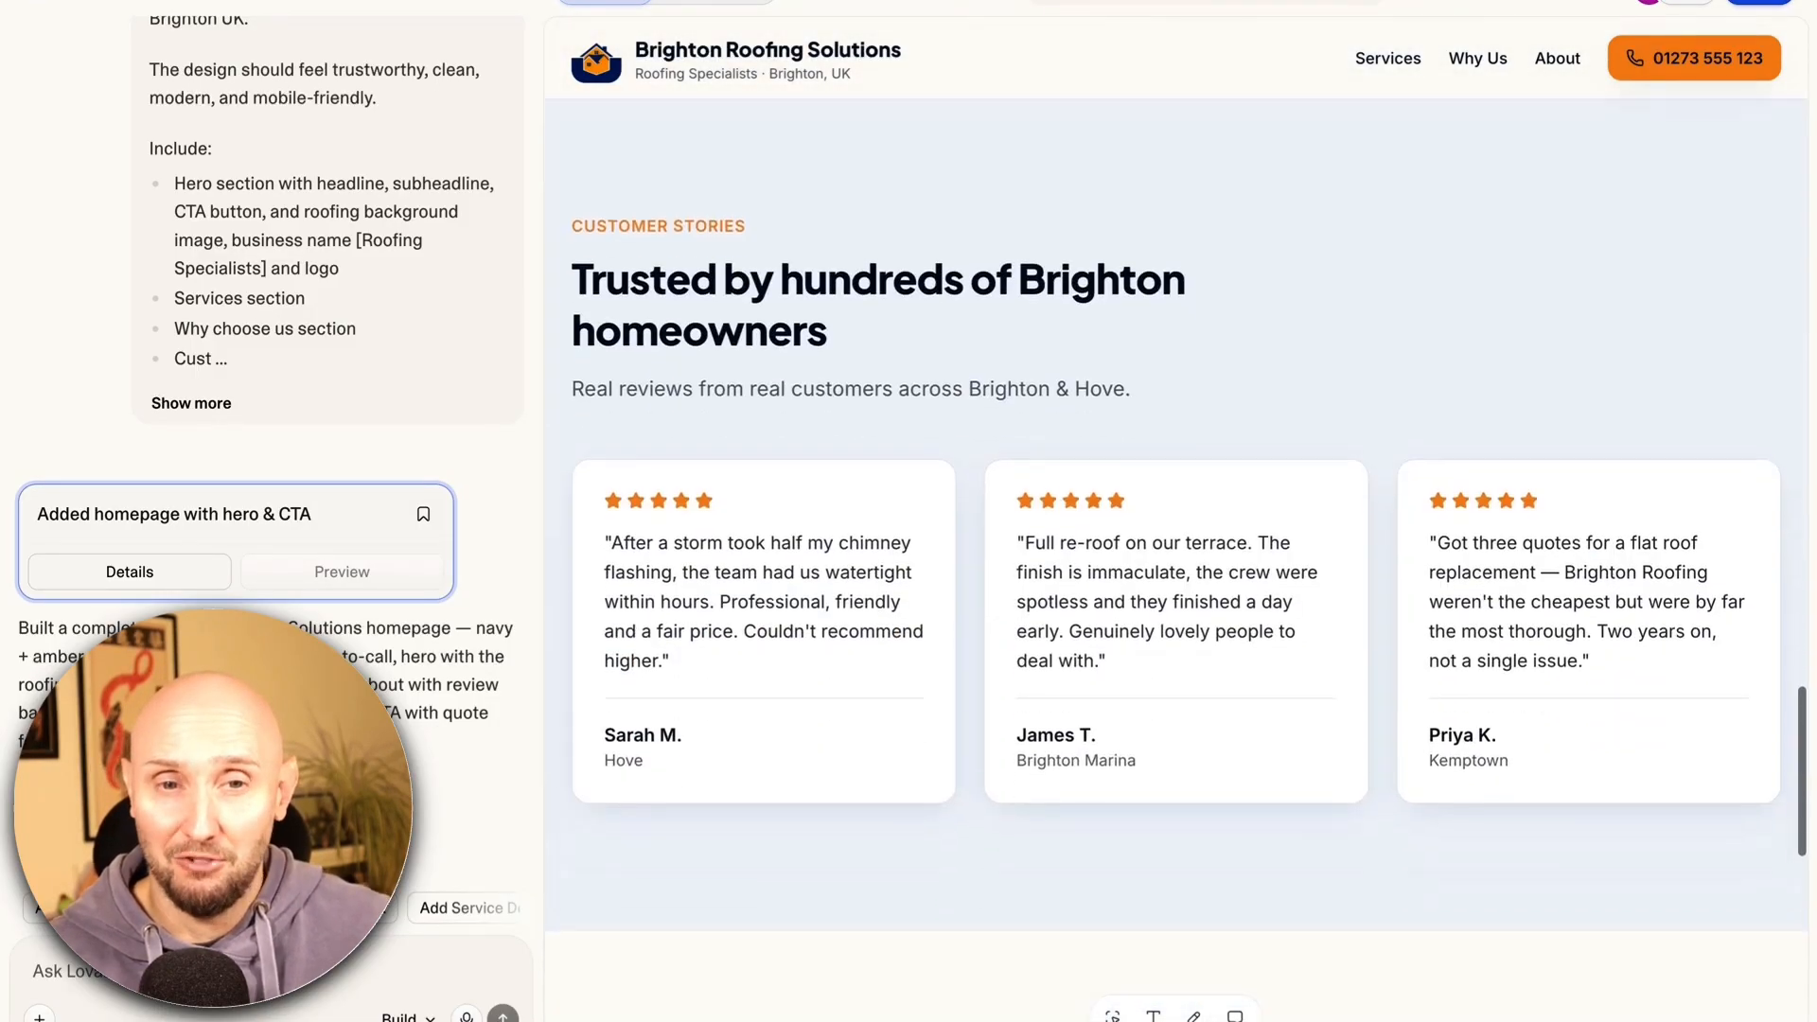
scroll(968, 289, "down", 12)
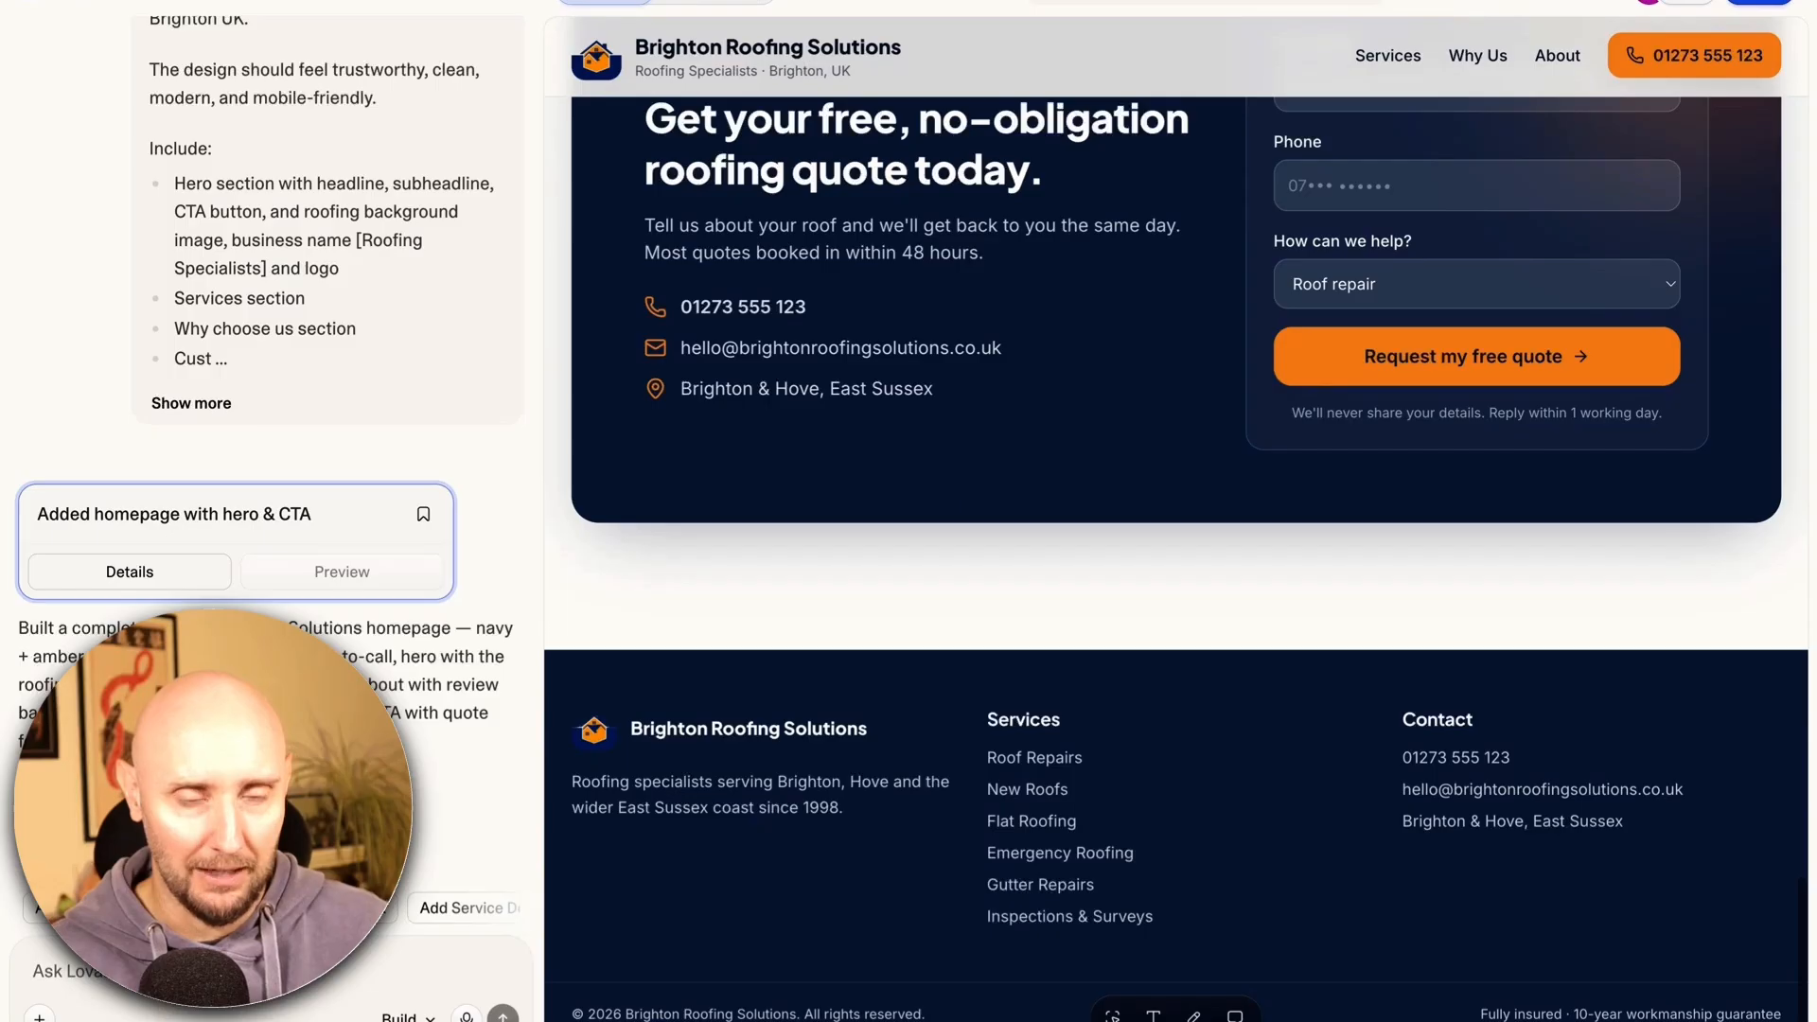
scroll(1176, 520, "up", 18)
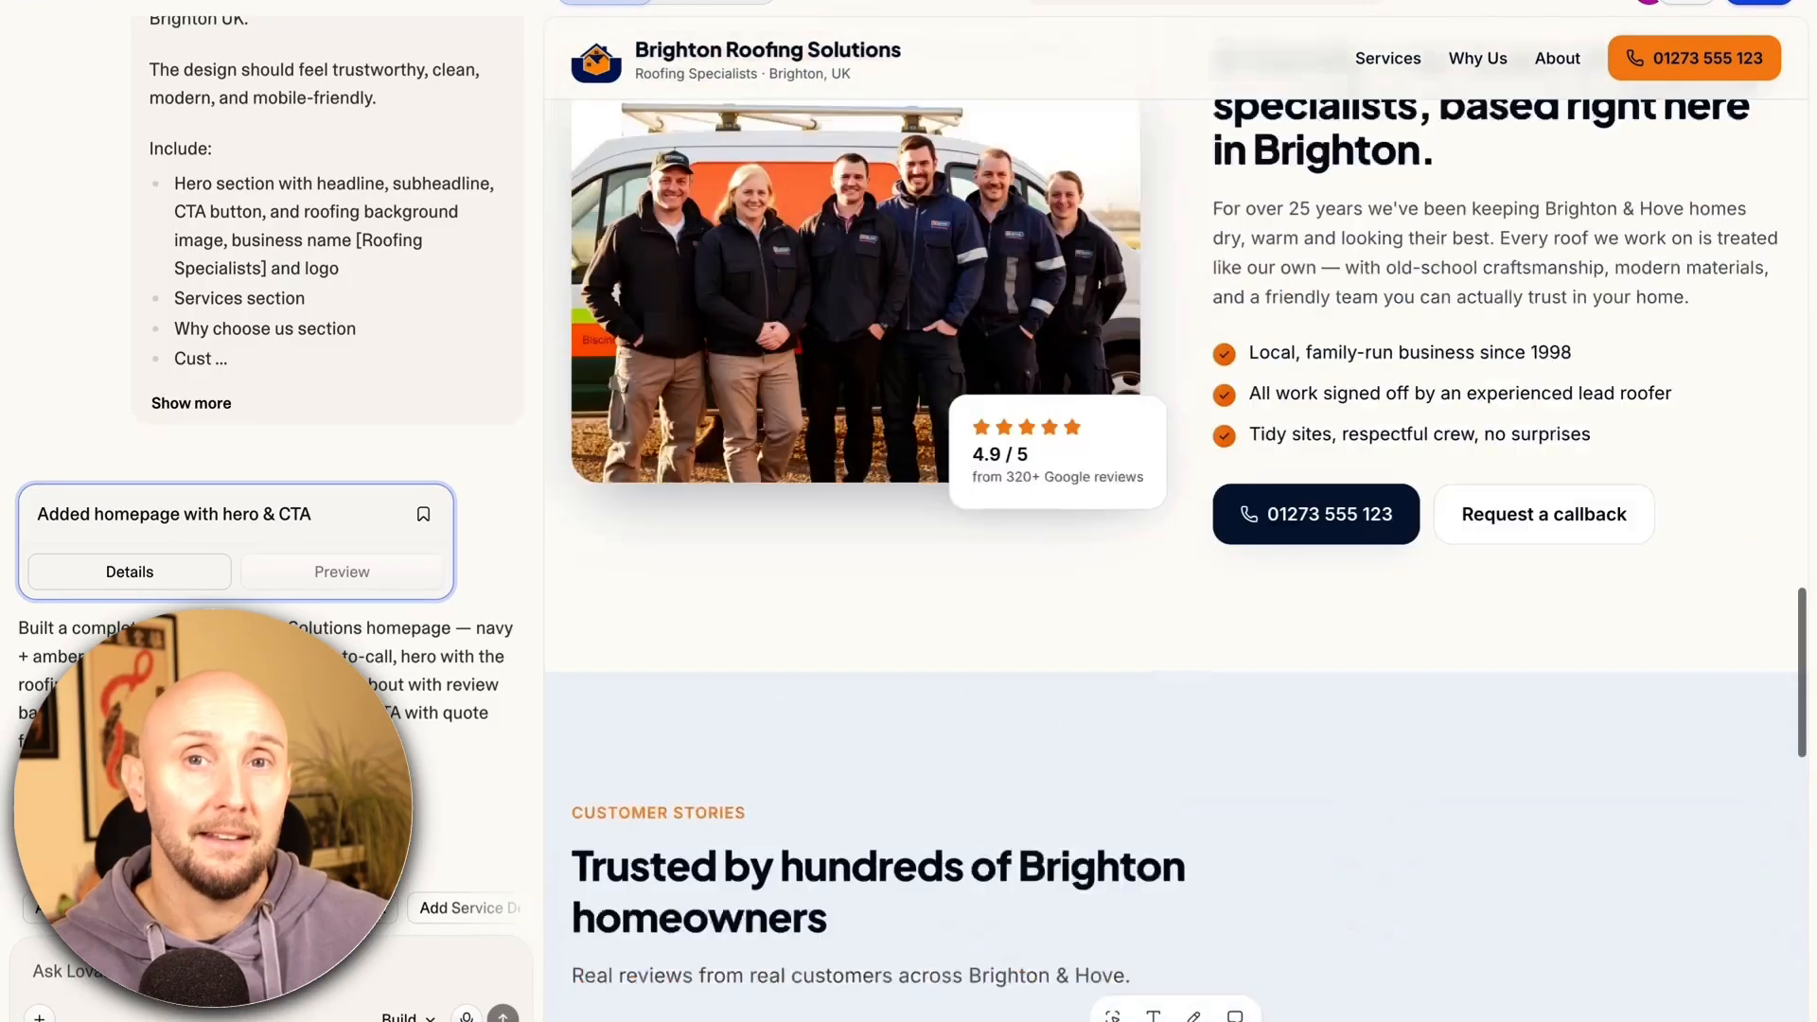
scroll(1176, 519, "up", 15)
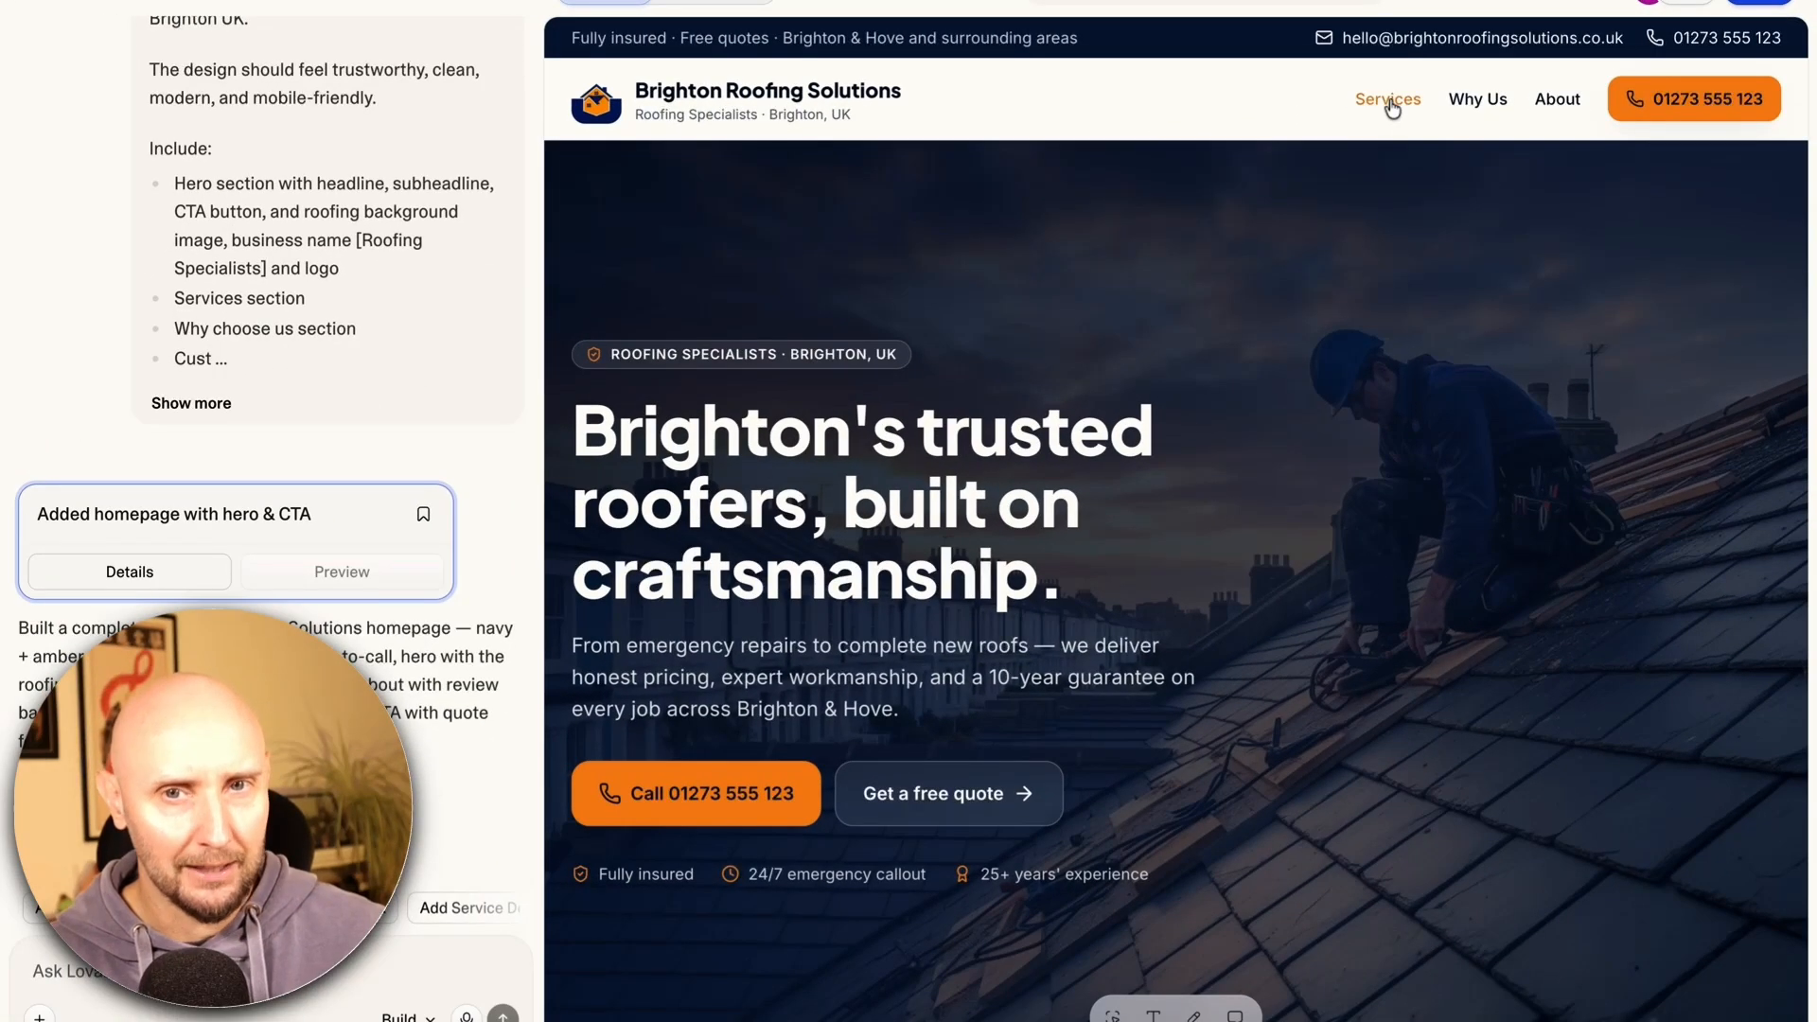
left_click(1389, 100)
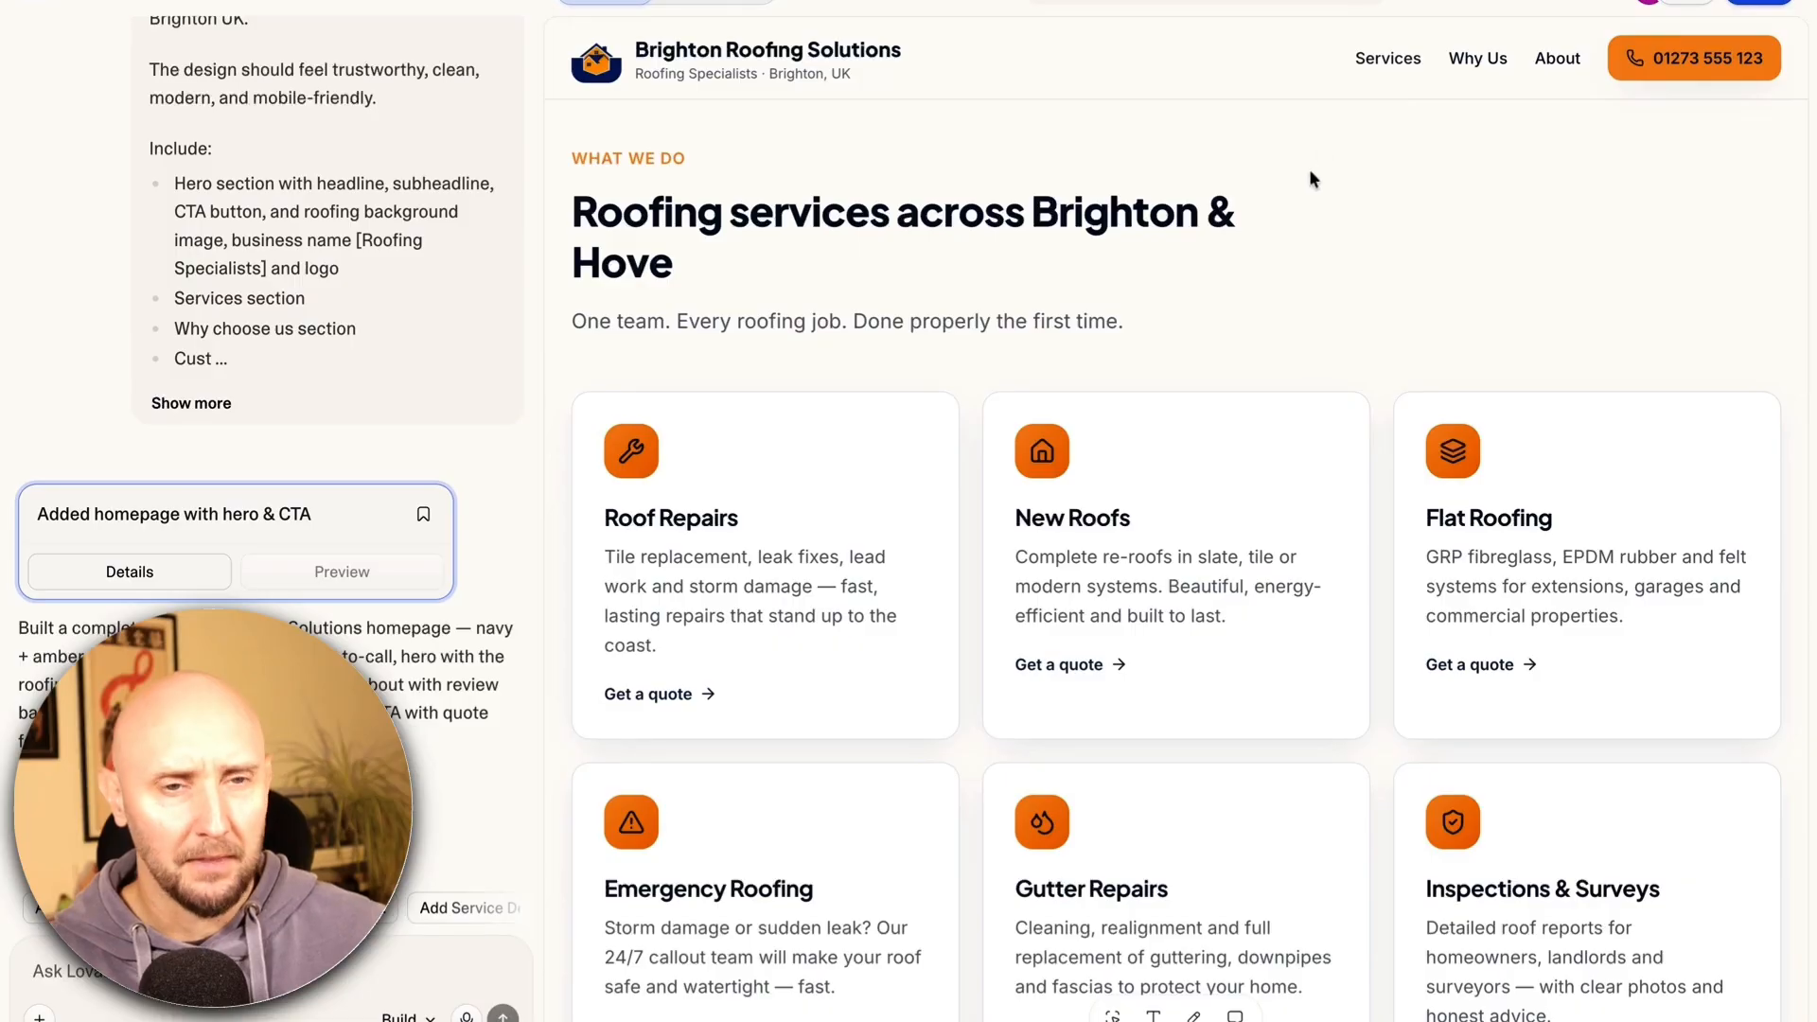
scroll(1308, 178, "down", 10)
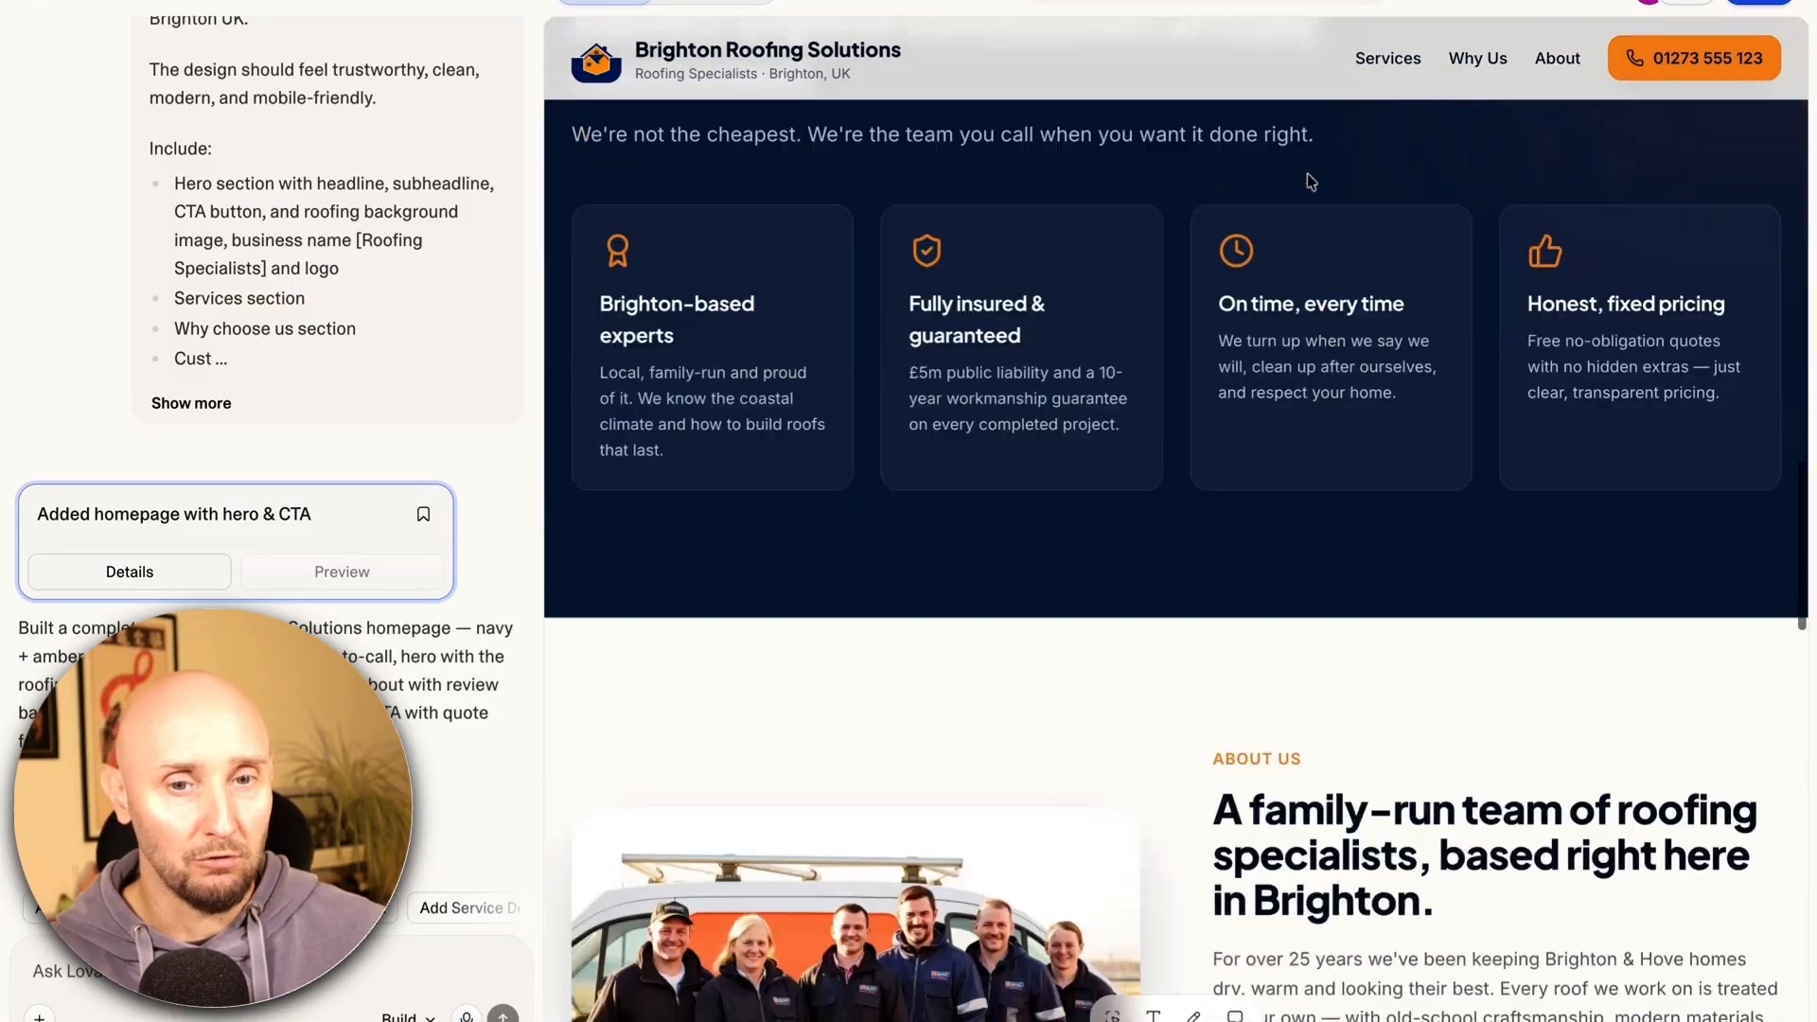
scroll(1308, 178, "down", 6)
scroll(1443, 133, "up", 1)
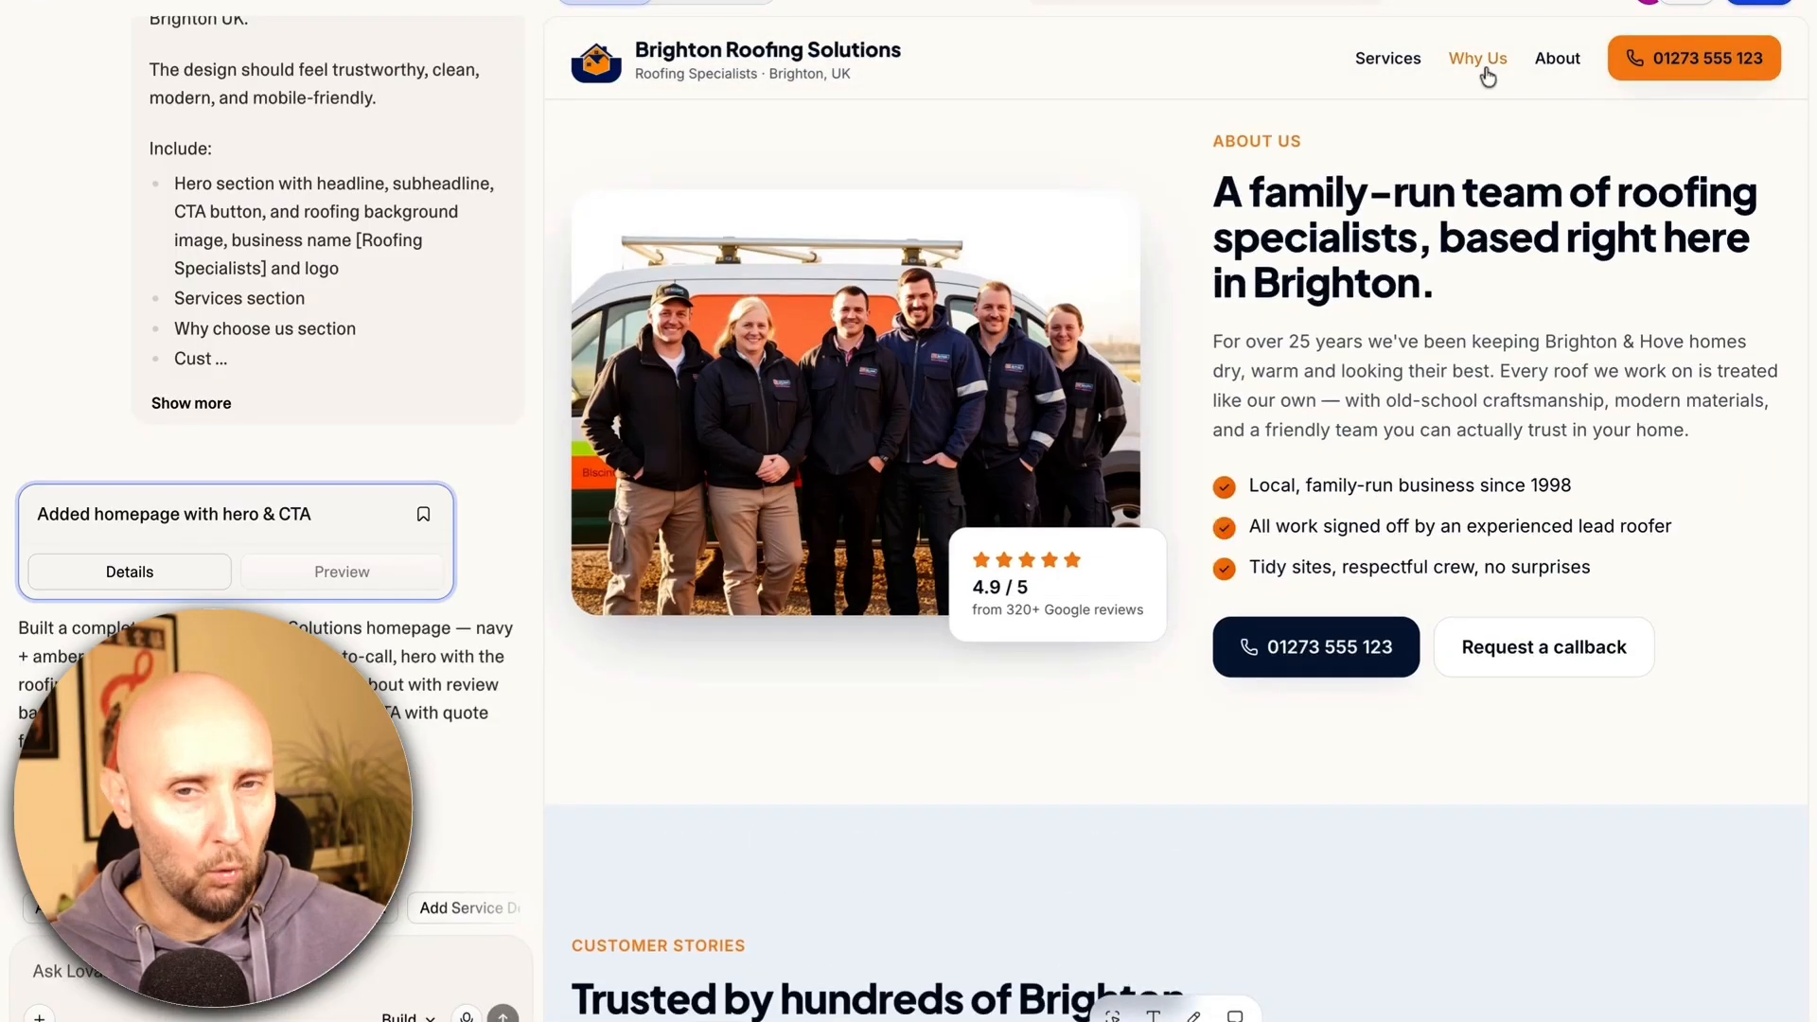
left_click(1487, 75)
scroll(1344, 186, "down", 8)
scroll(1343, 186, "up", 7)
left_click(1556, 71)
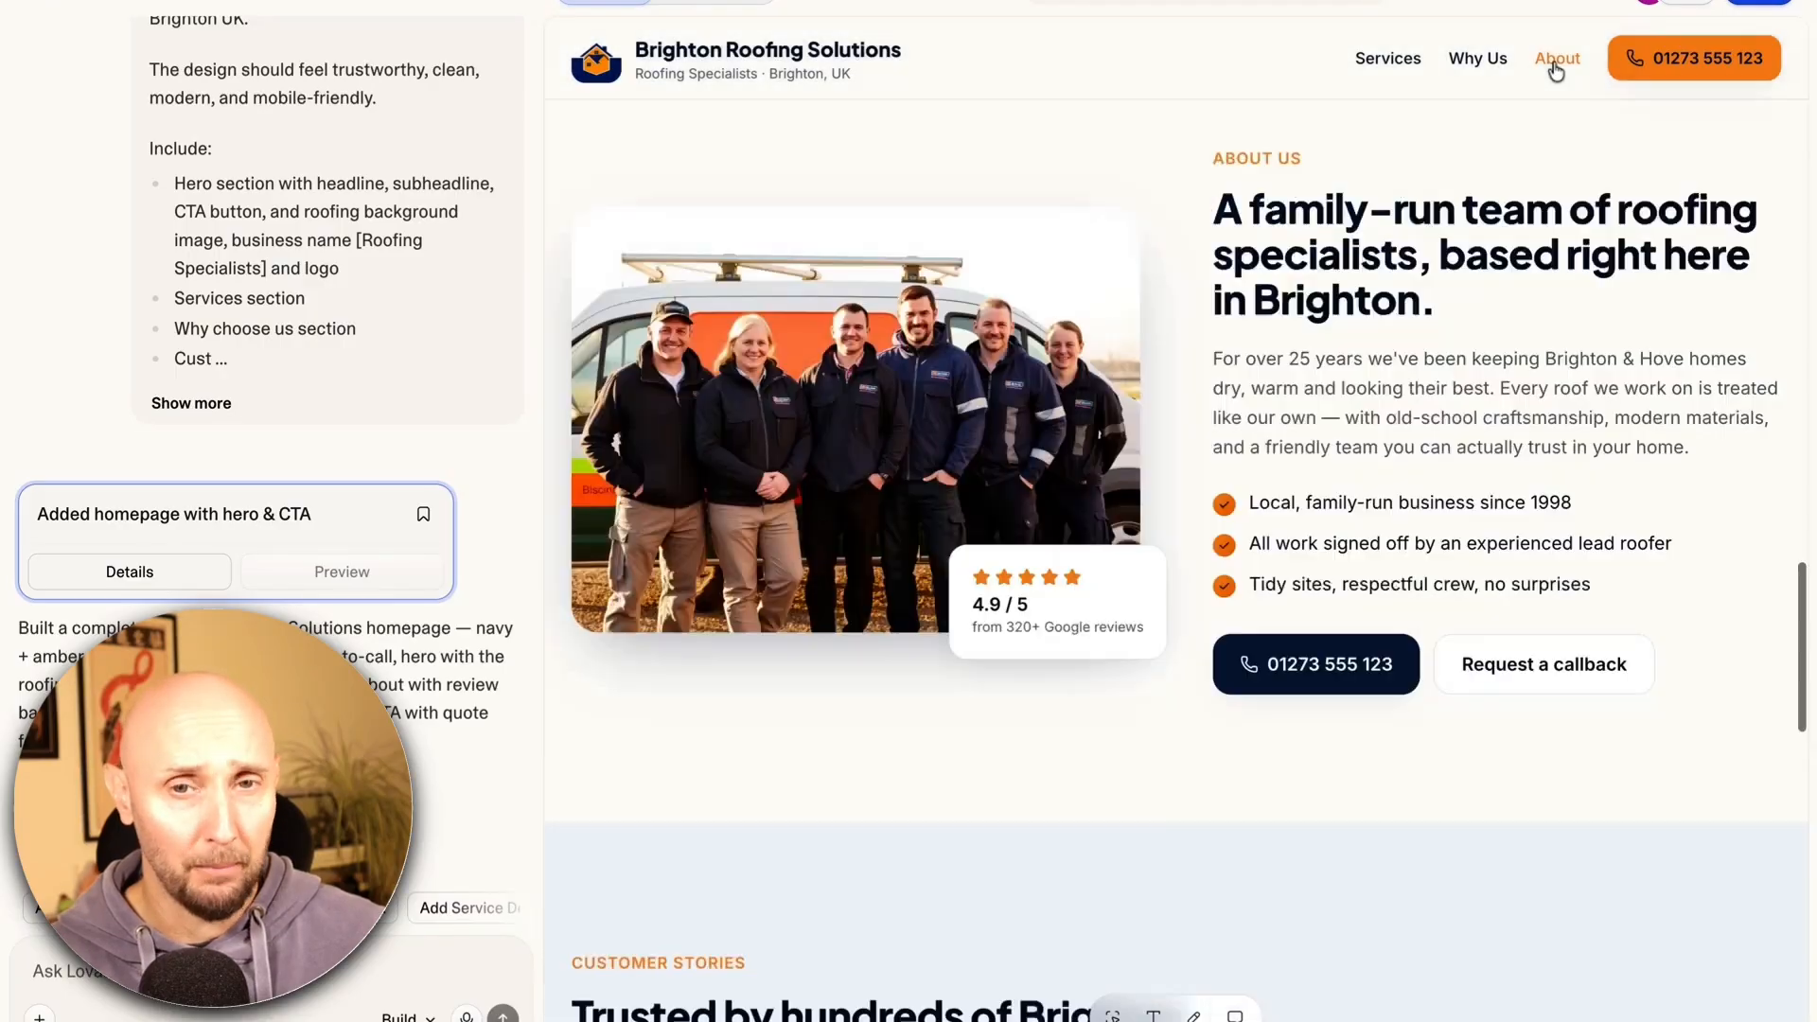
scroll(1178, 252, "down", 8)
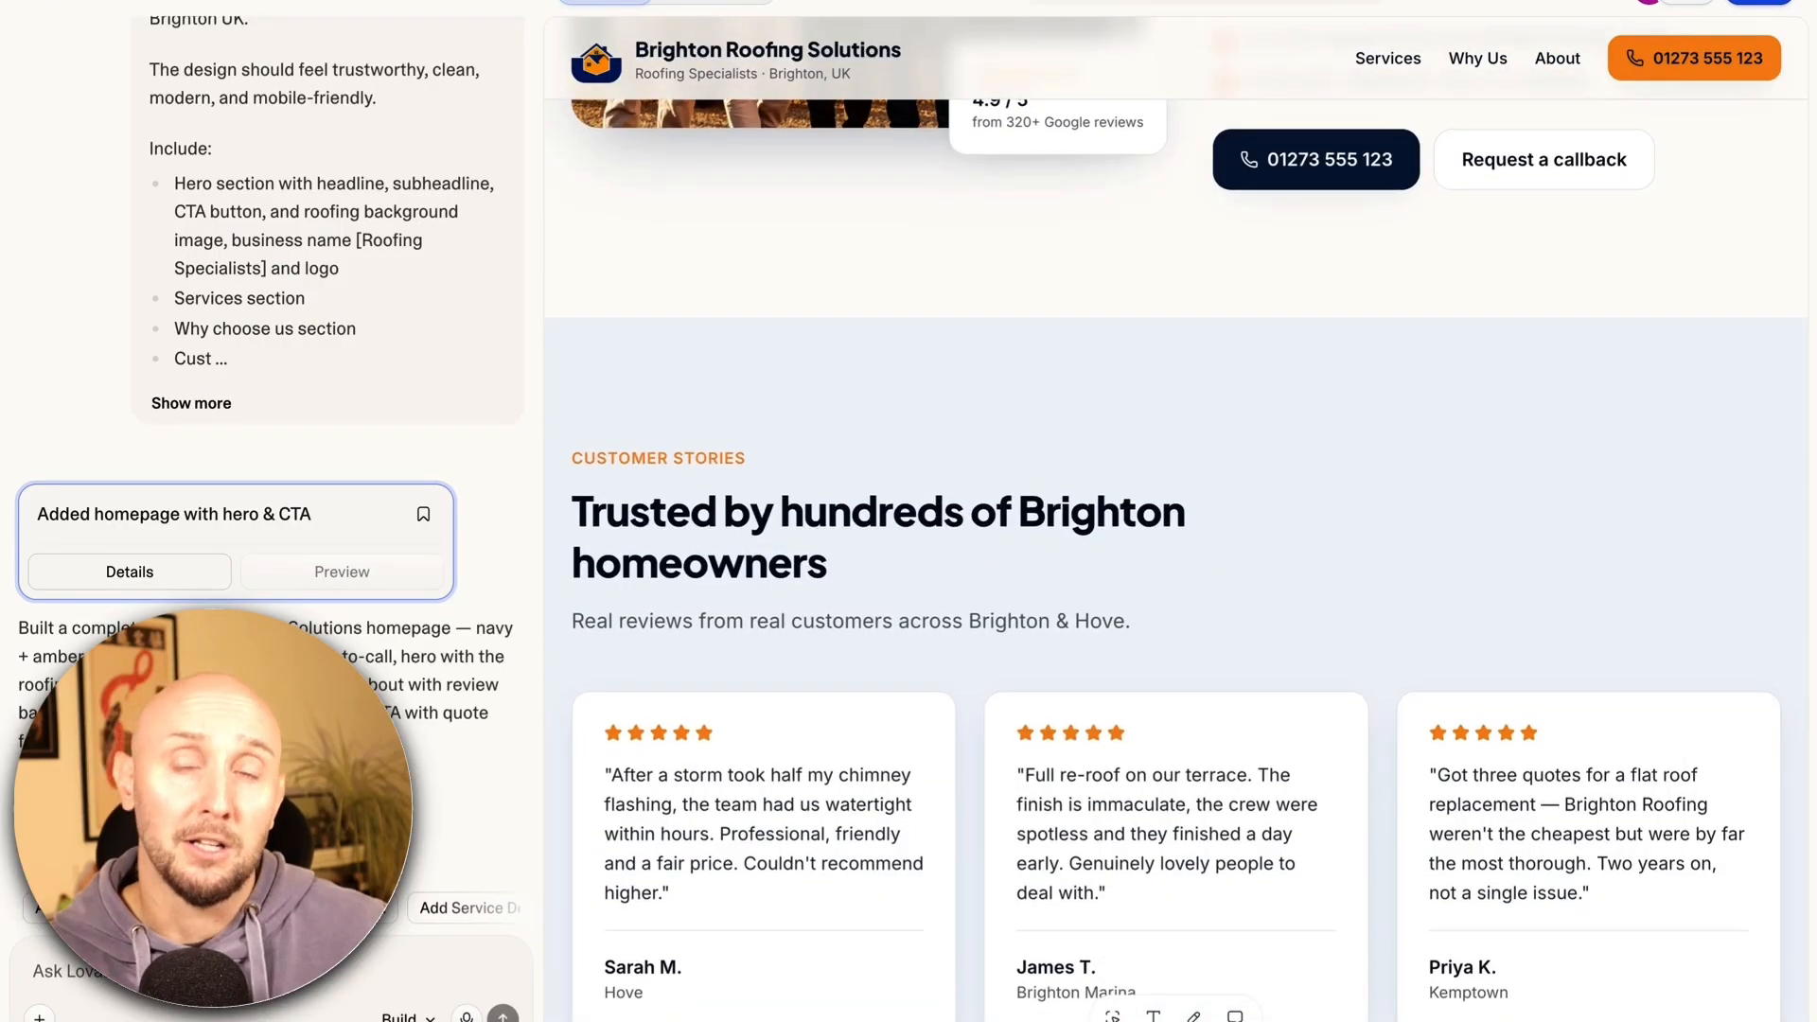
scroll(1176, 559, "down", 8)
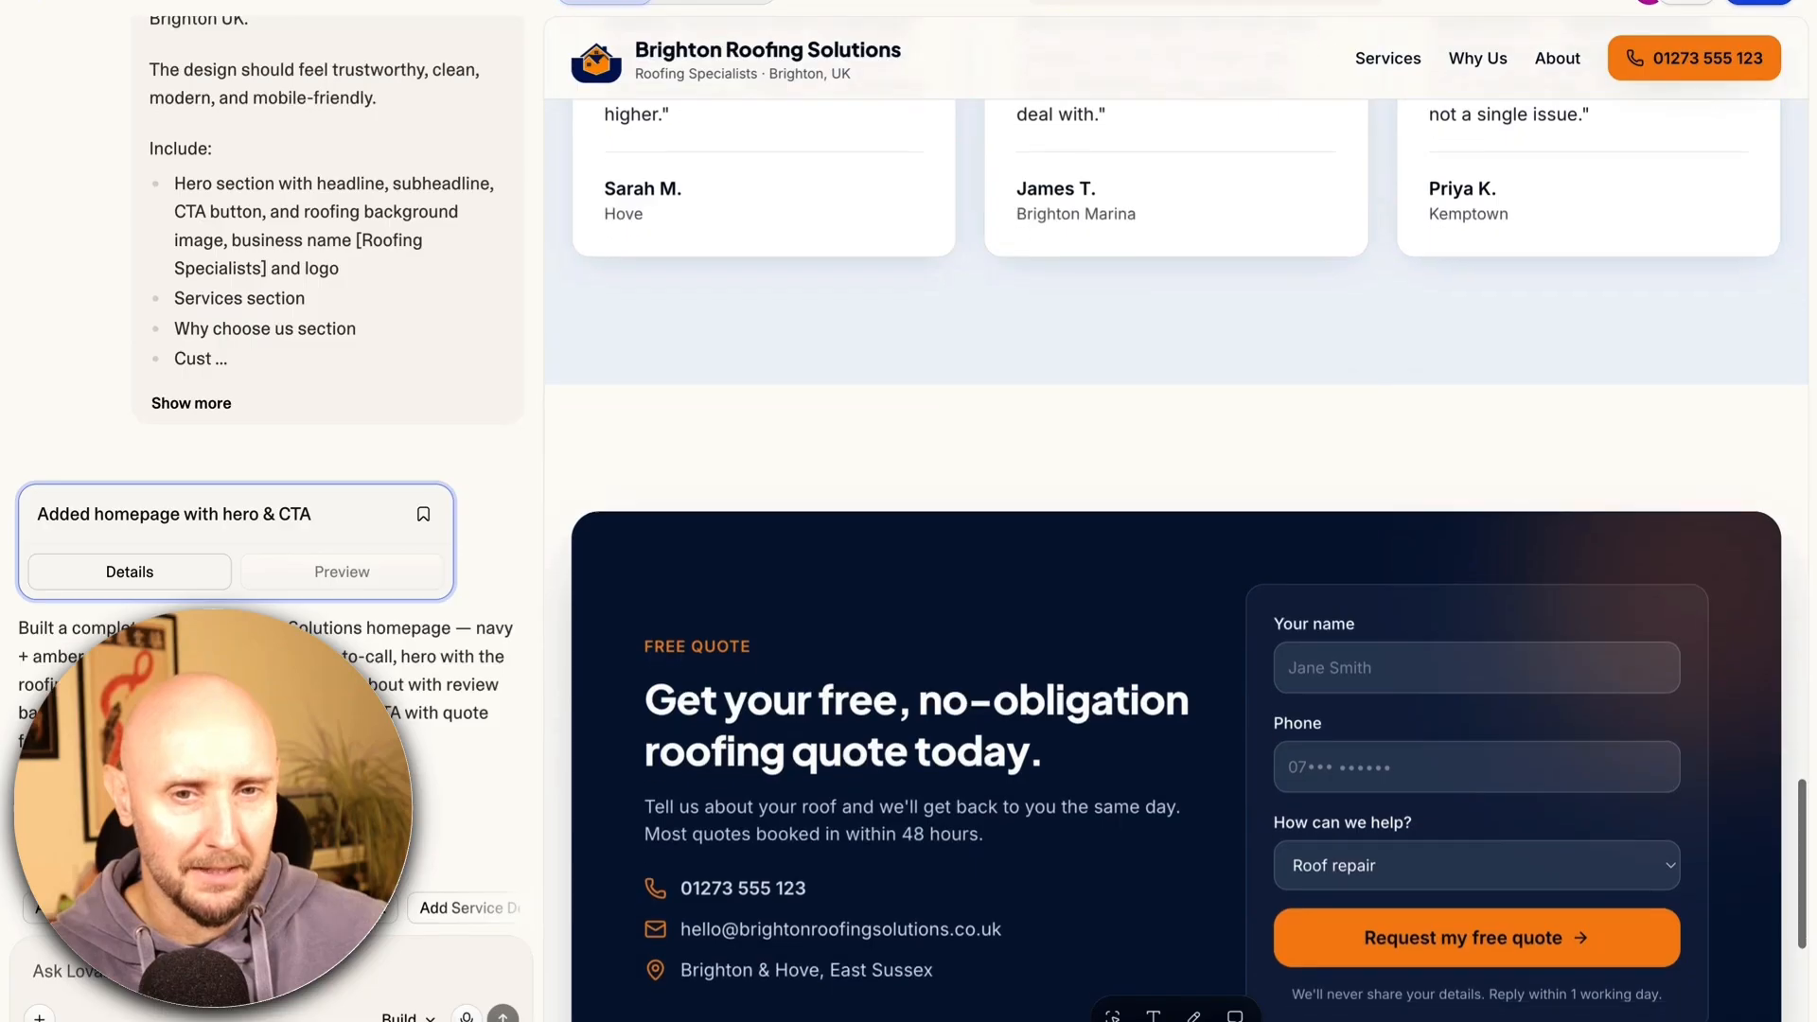
scroll(1176, 520, "down", 3)
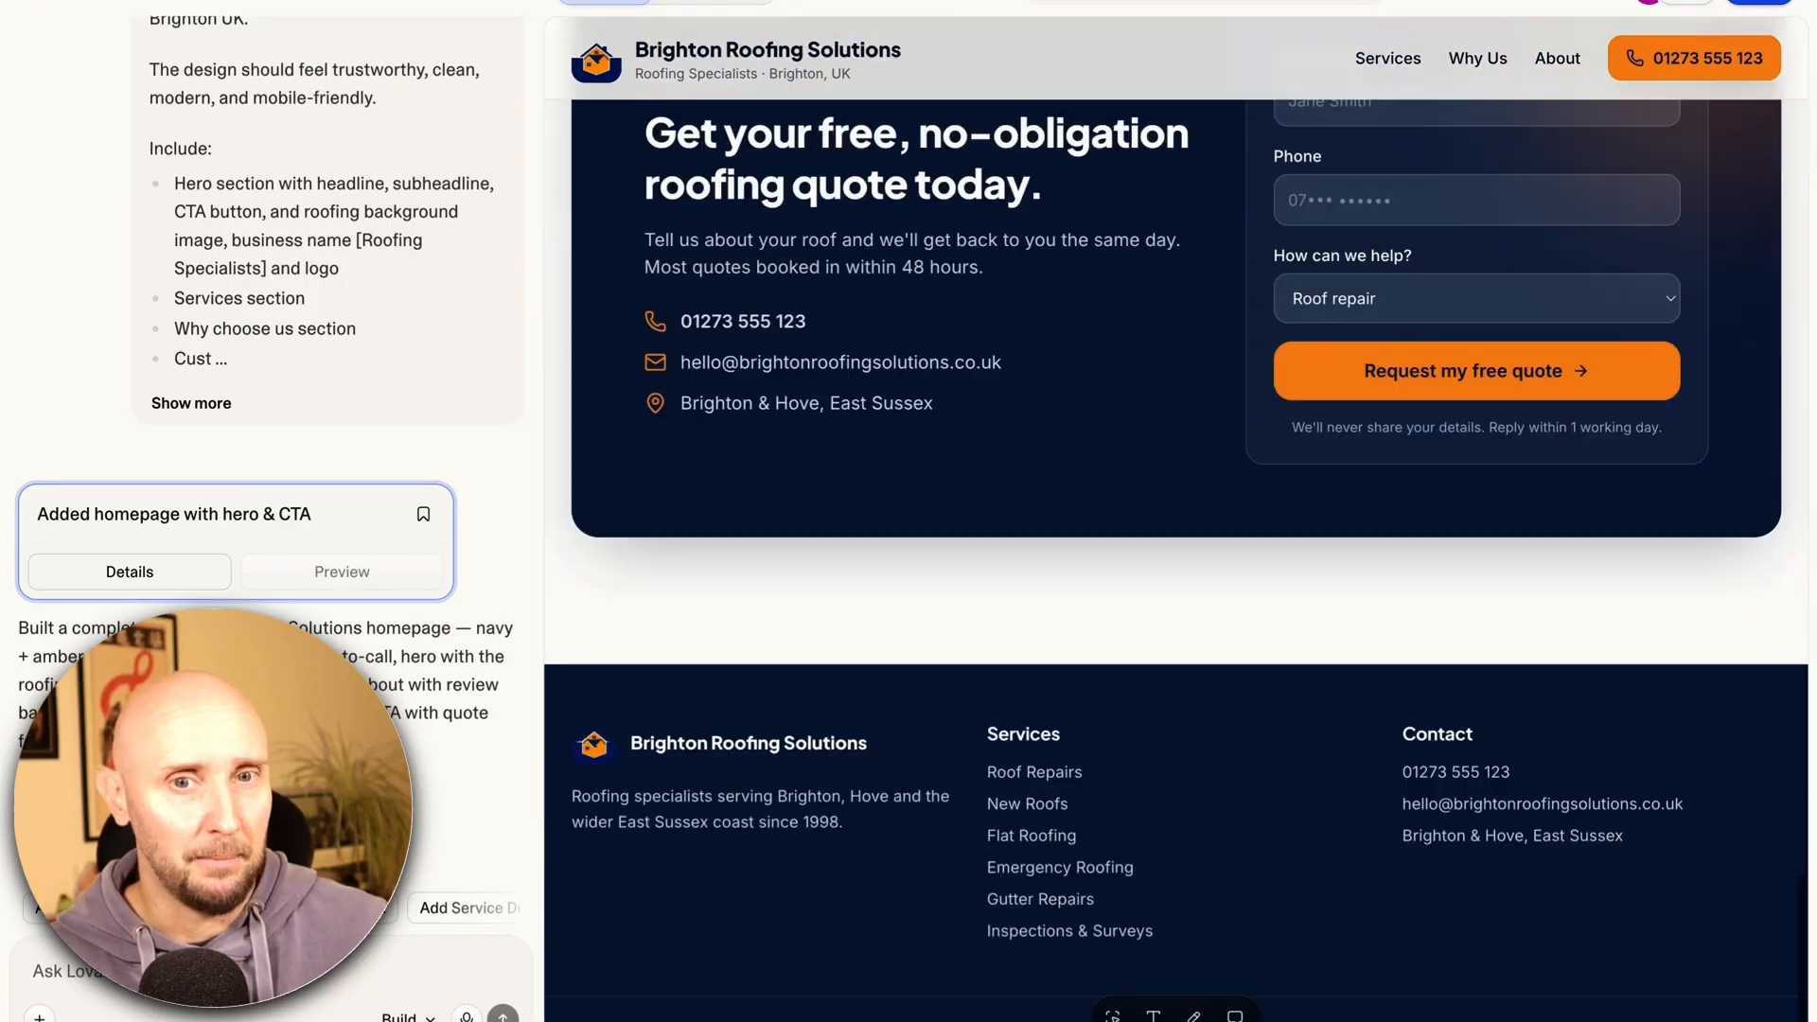
scroll(1176, 521, "up", 20)
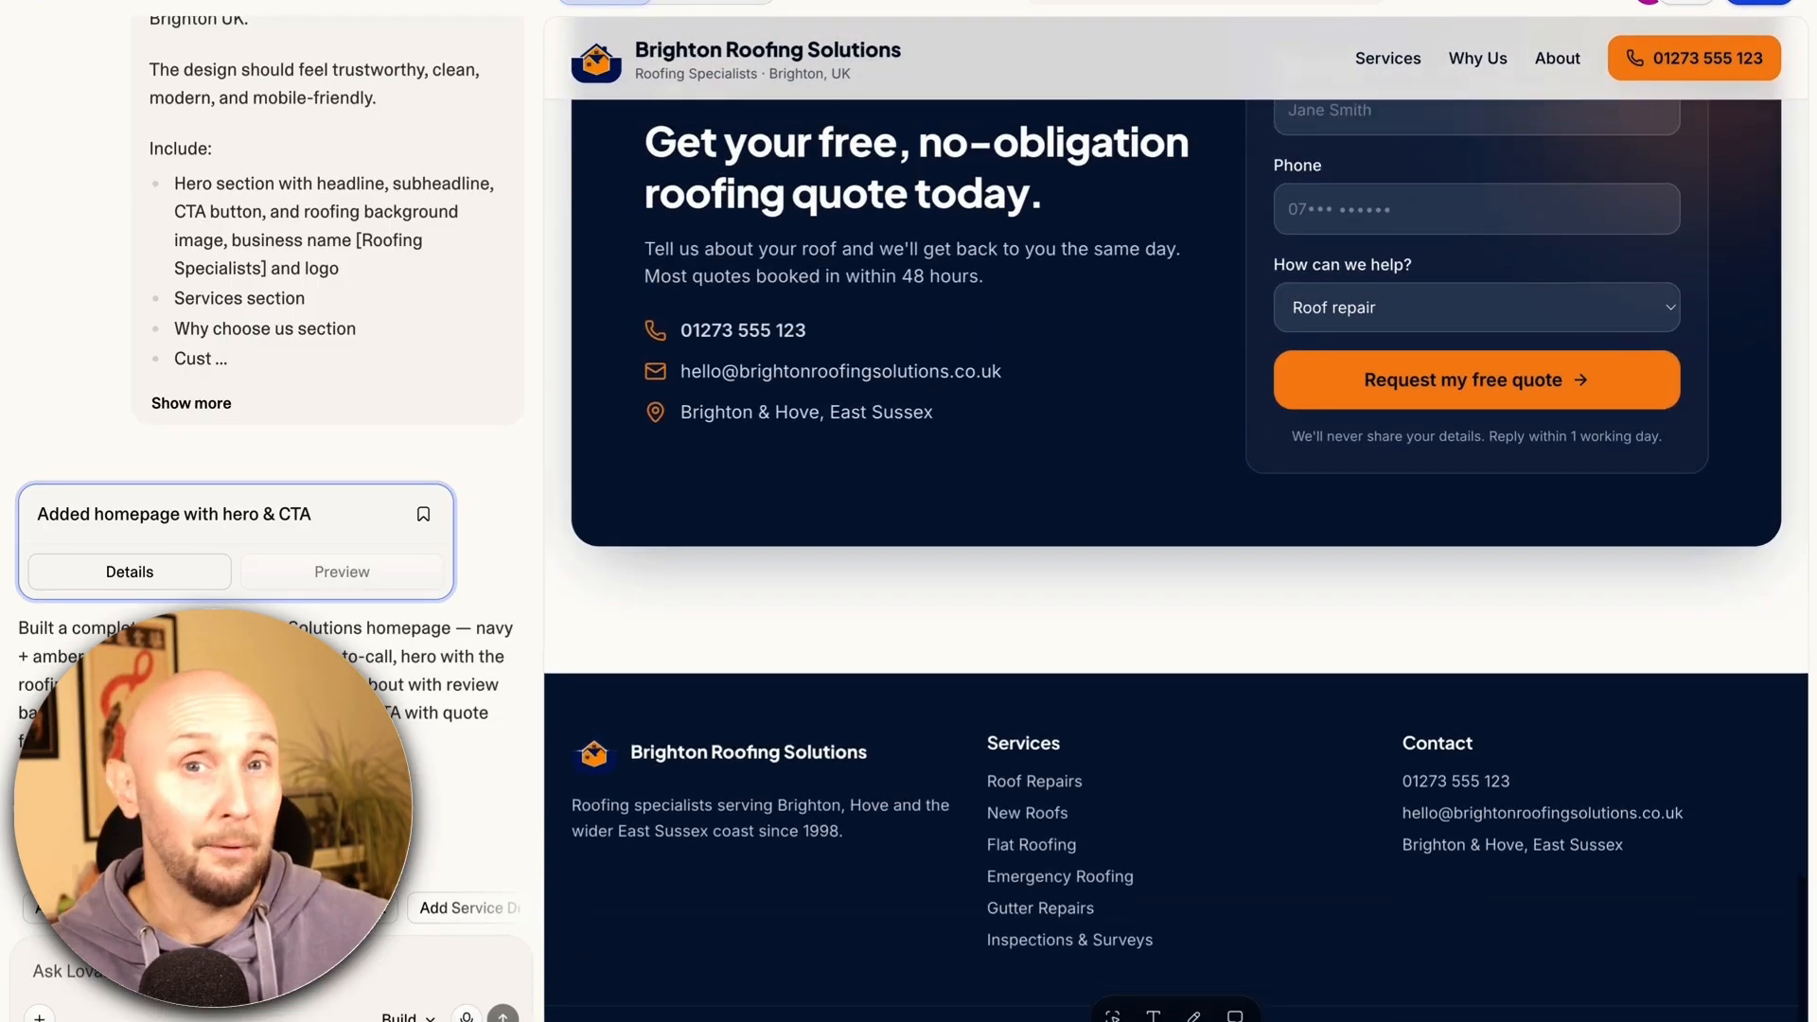
scroll(1176, 521, "up", 10)
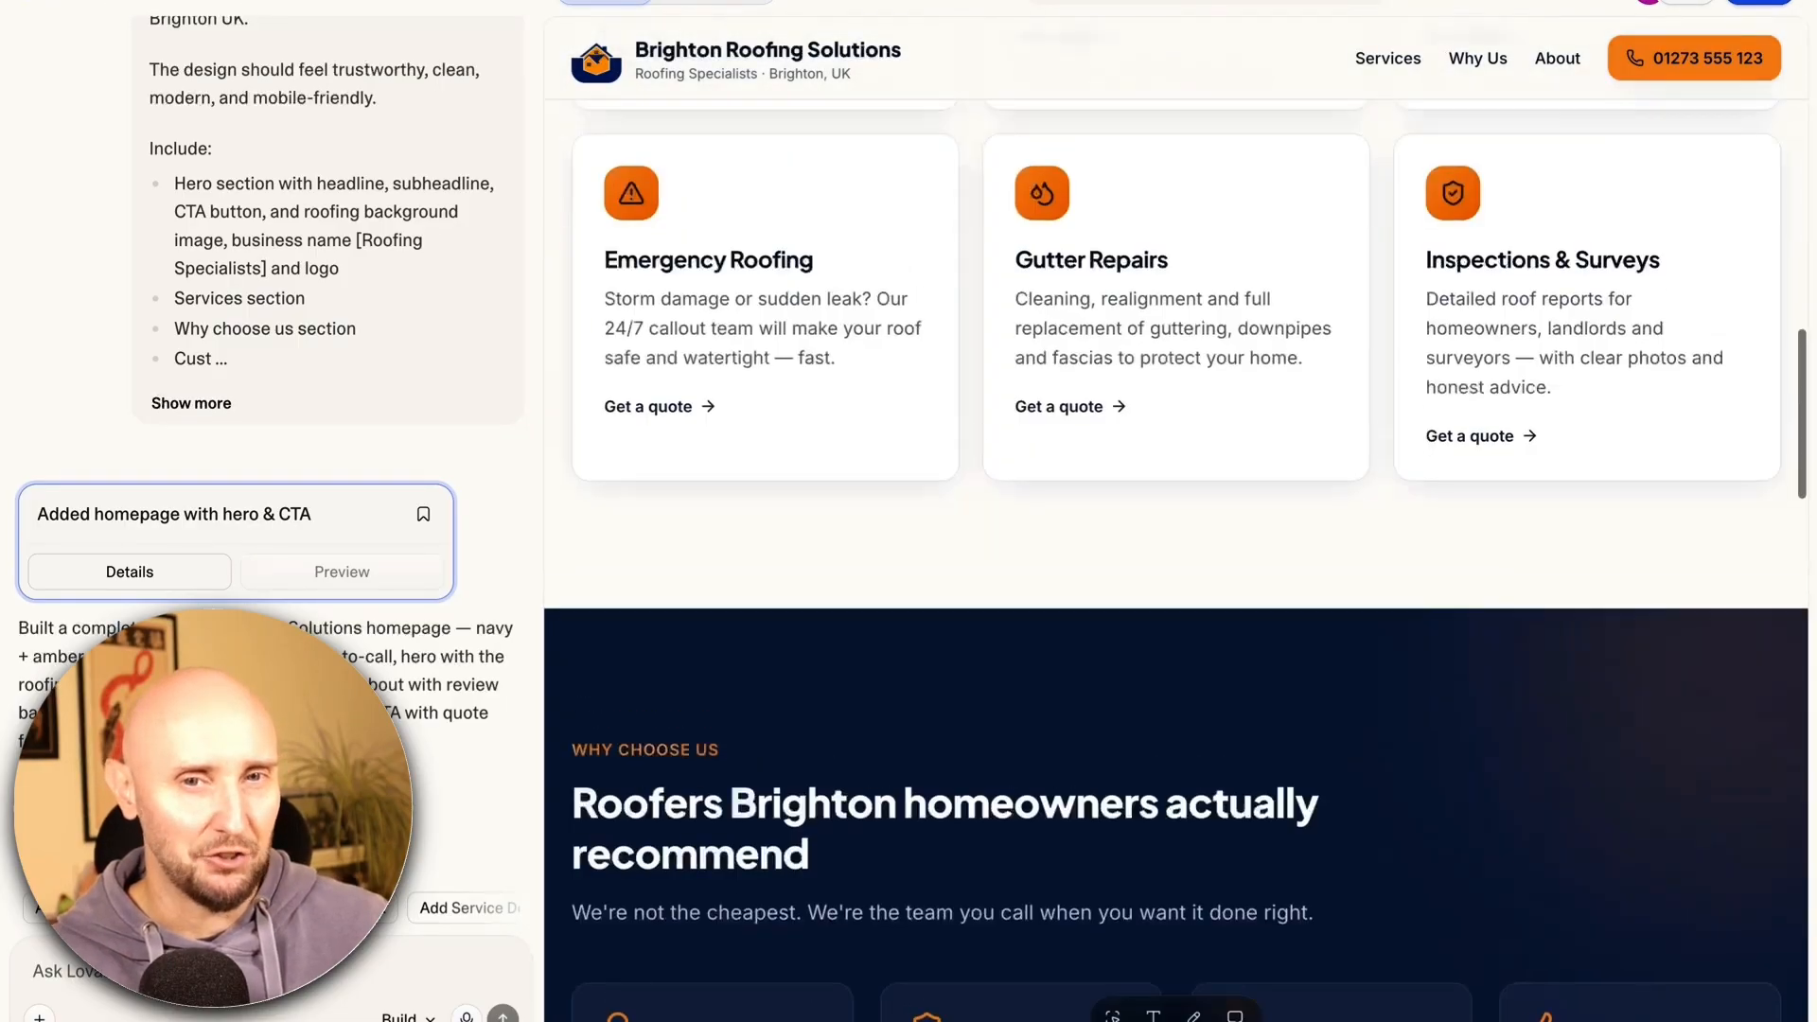
scroll(845, 414, "up", 10)
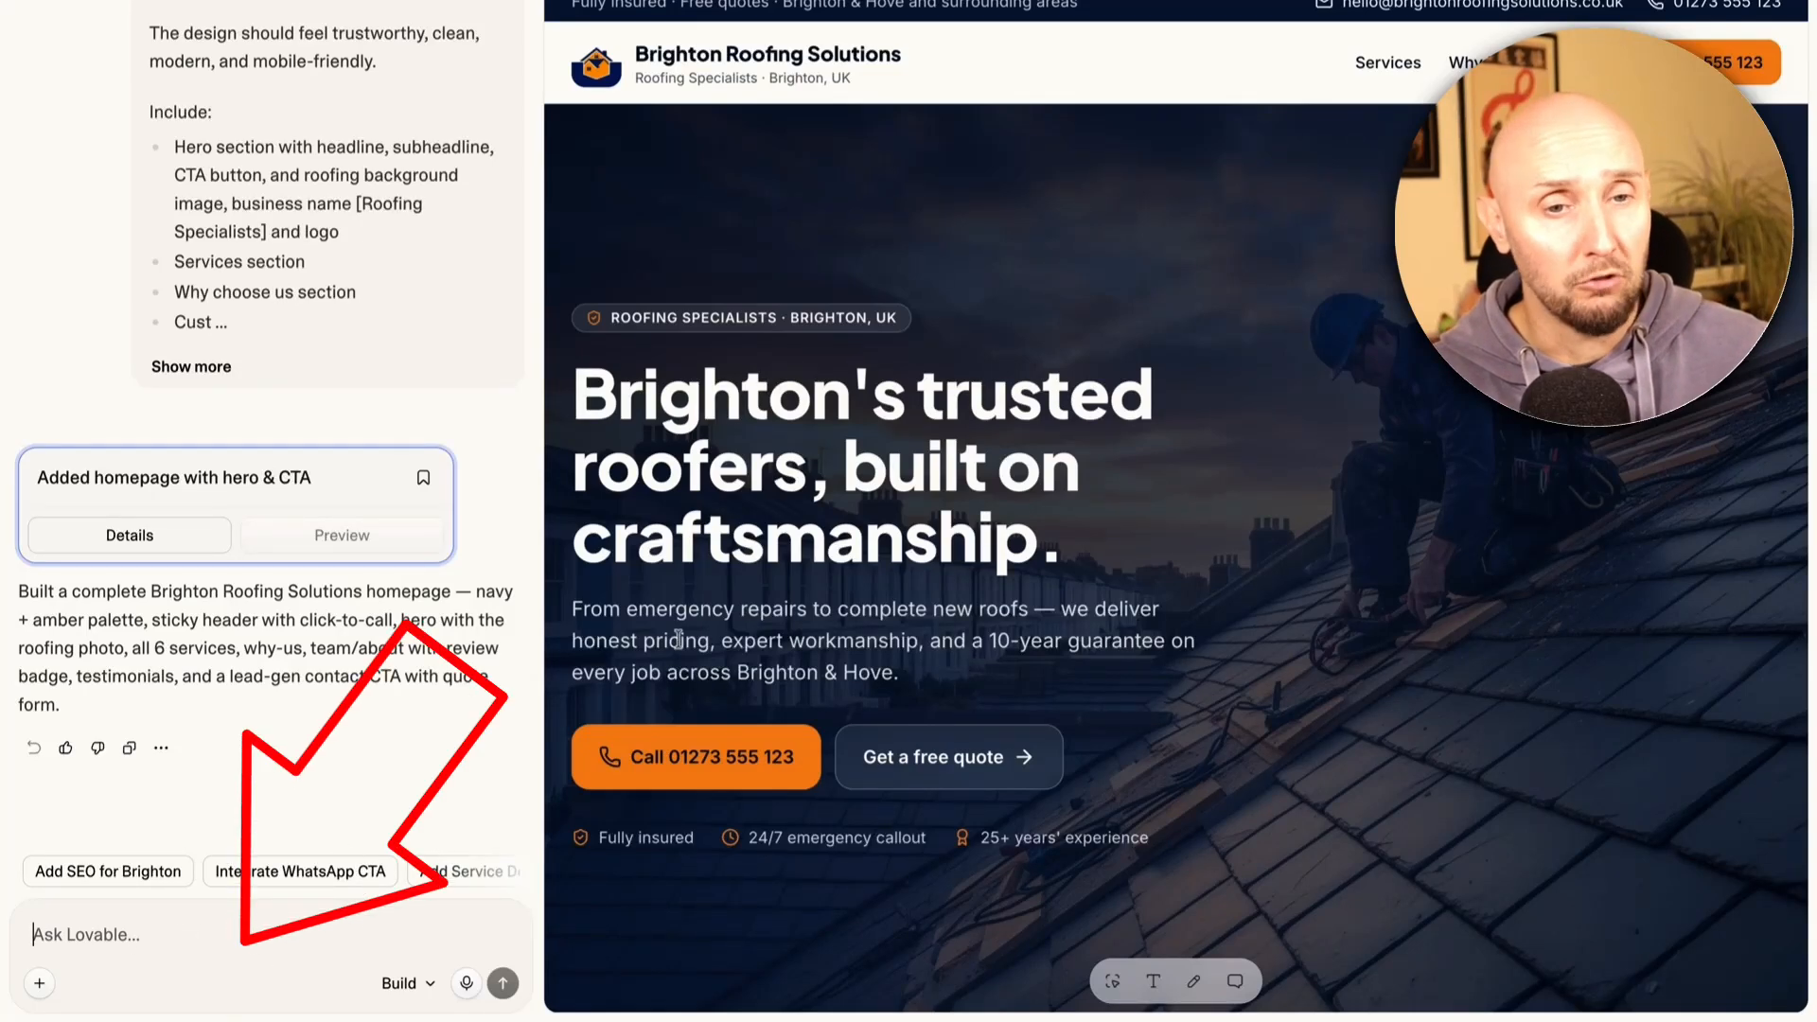
scroll(677, 639, "down", 4)
scroll(741, 625, "down", 5)
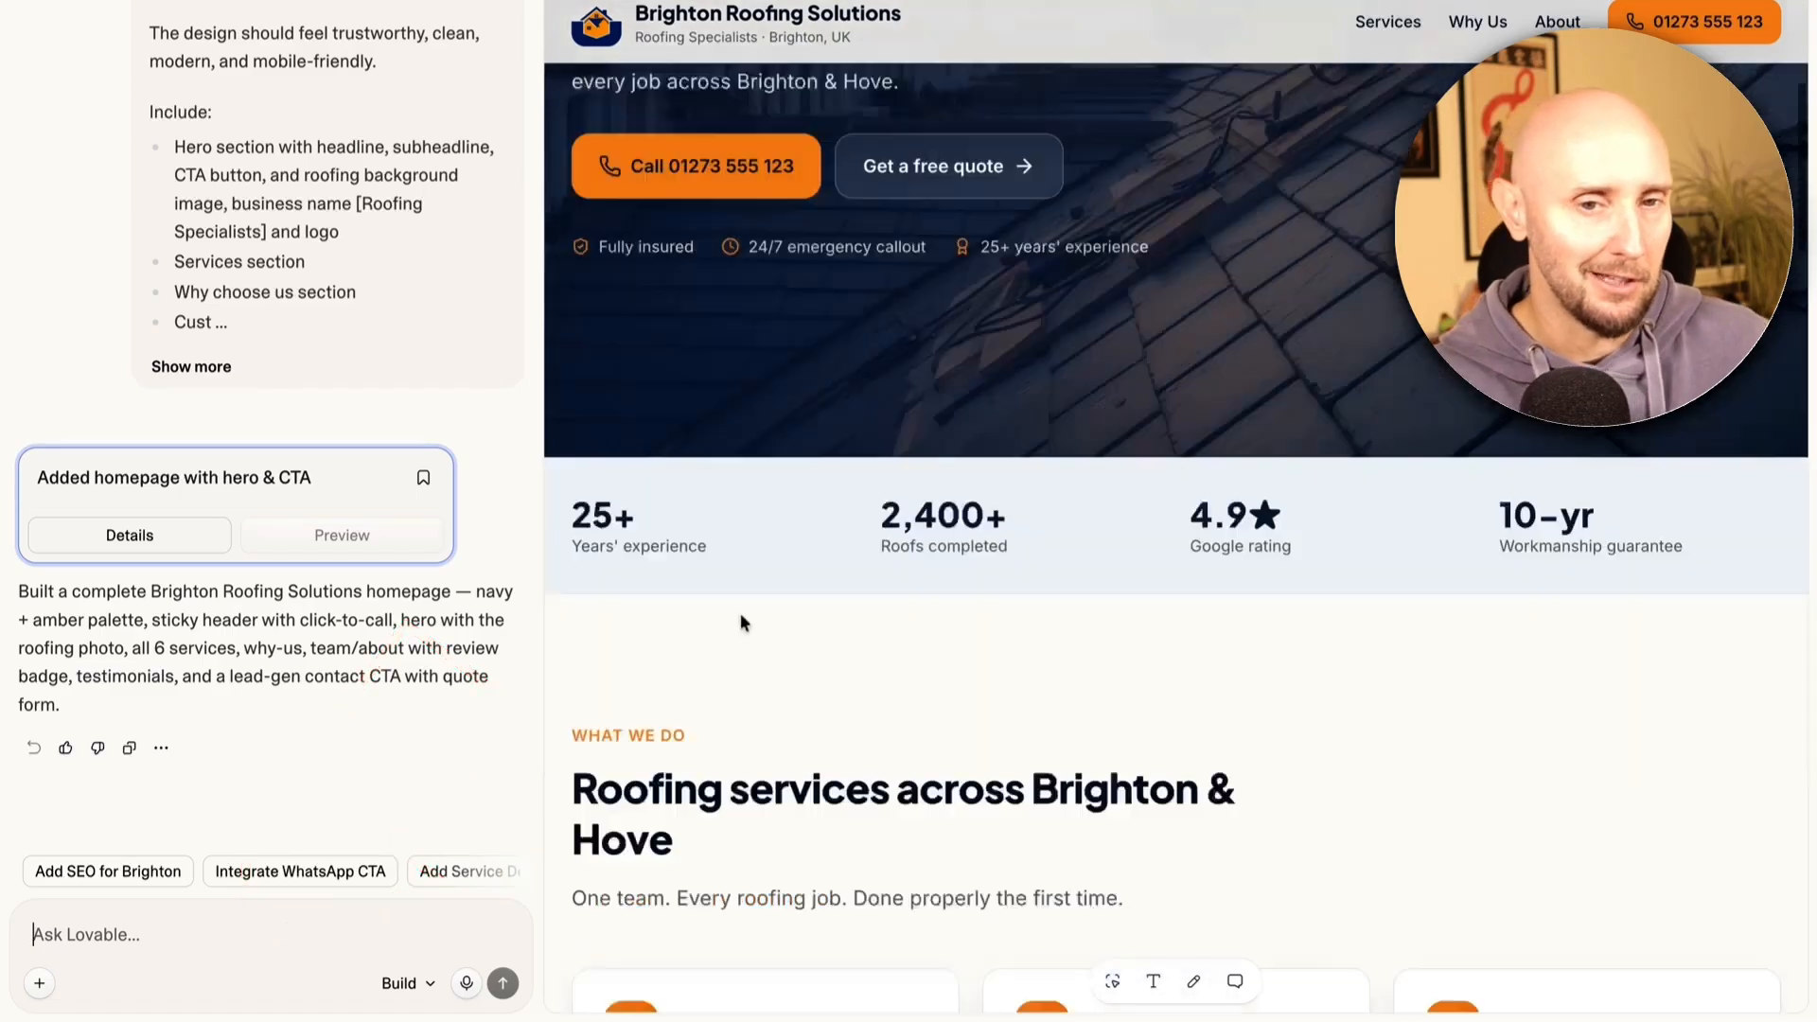
scroll(741, 621, "down", 5)
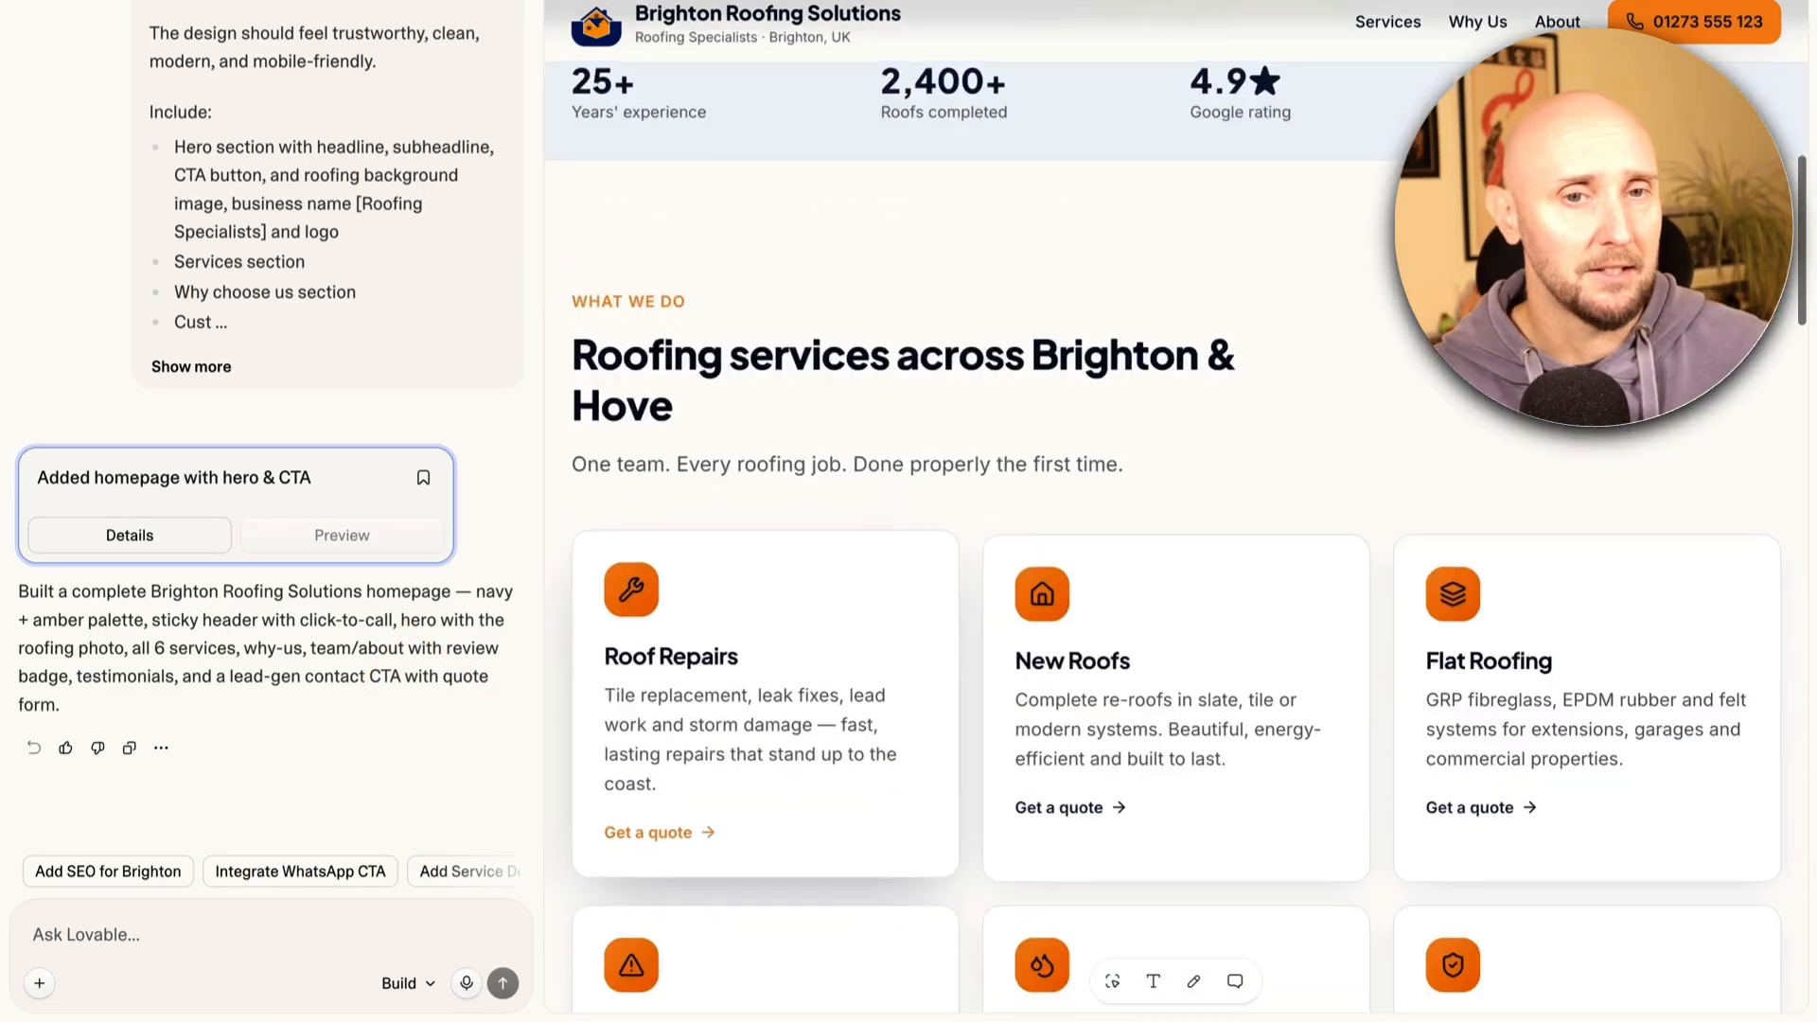
scroll(741, 620, "up", 5)
scroll(1175, 506, "up", 8)
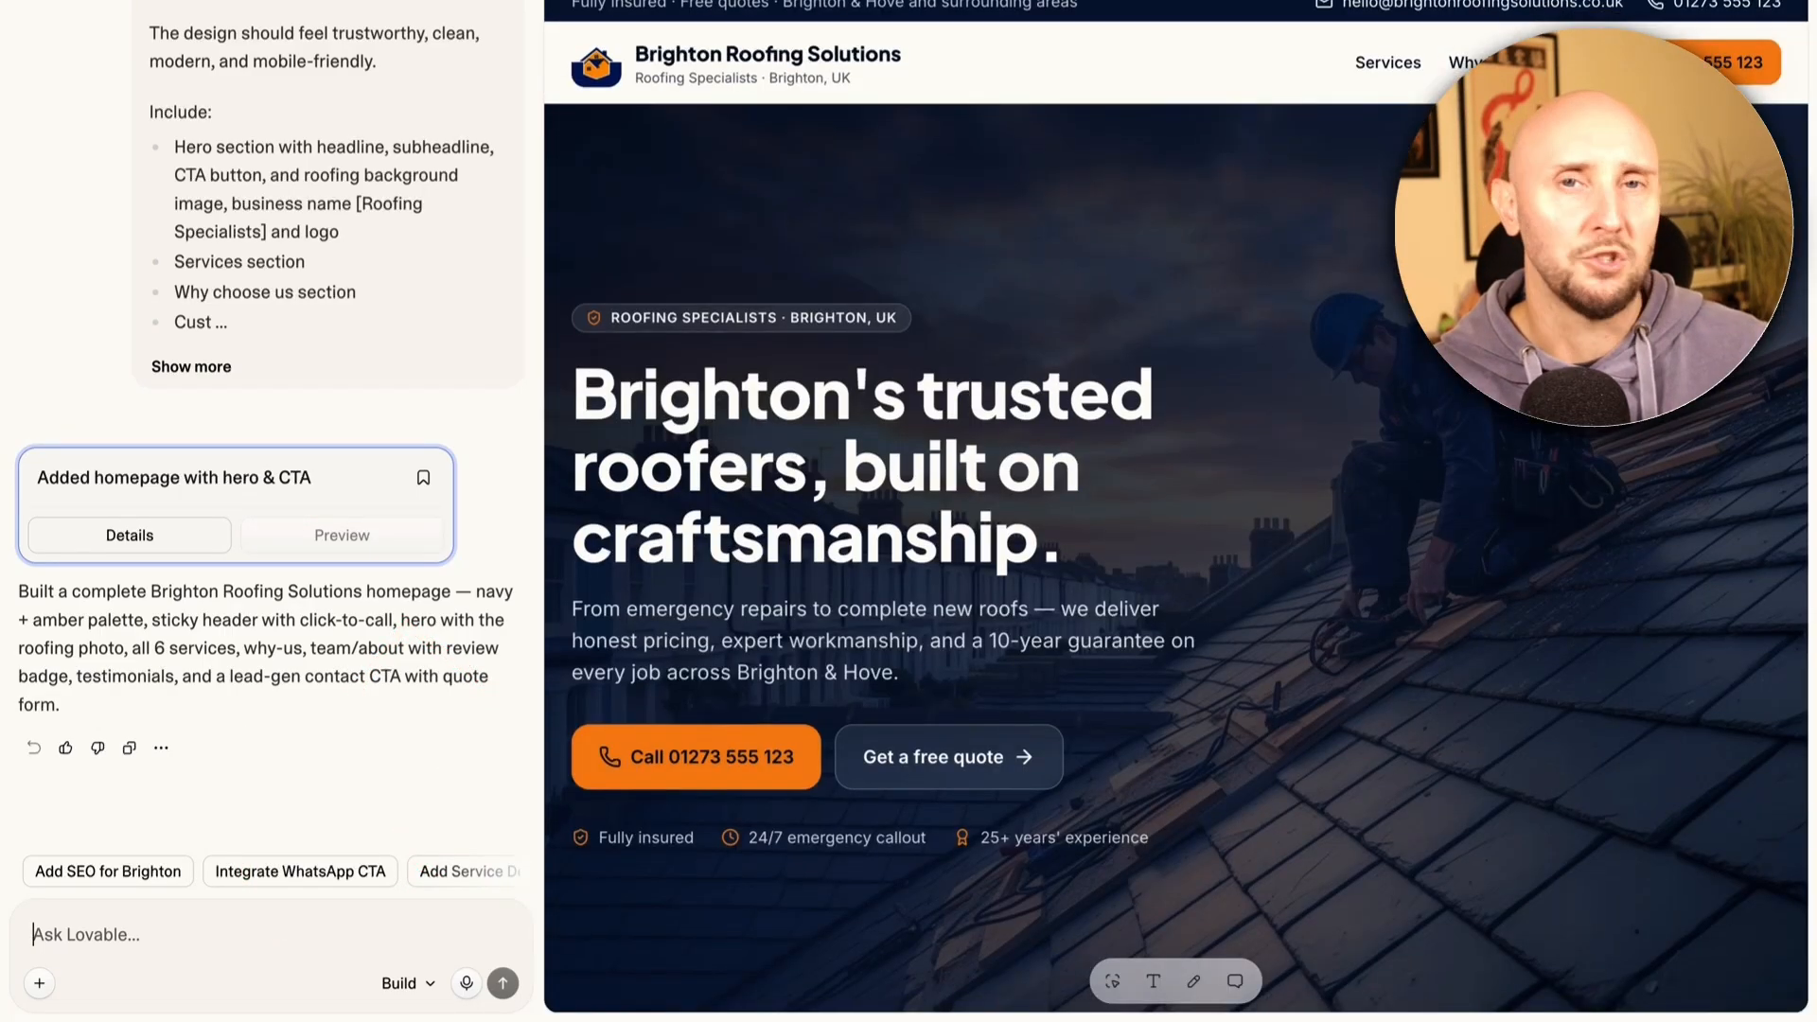
Send Lovable the accordion-style roofing FAQ page prompt, plus adding FAQs to the main navigation
left_click(236, 923)
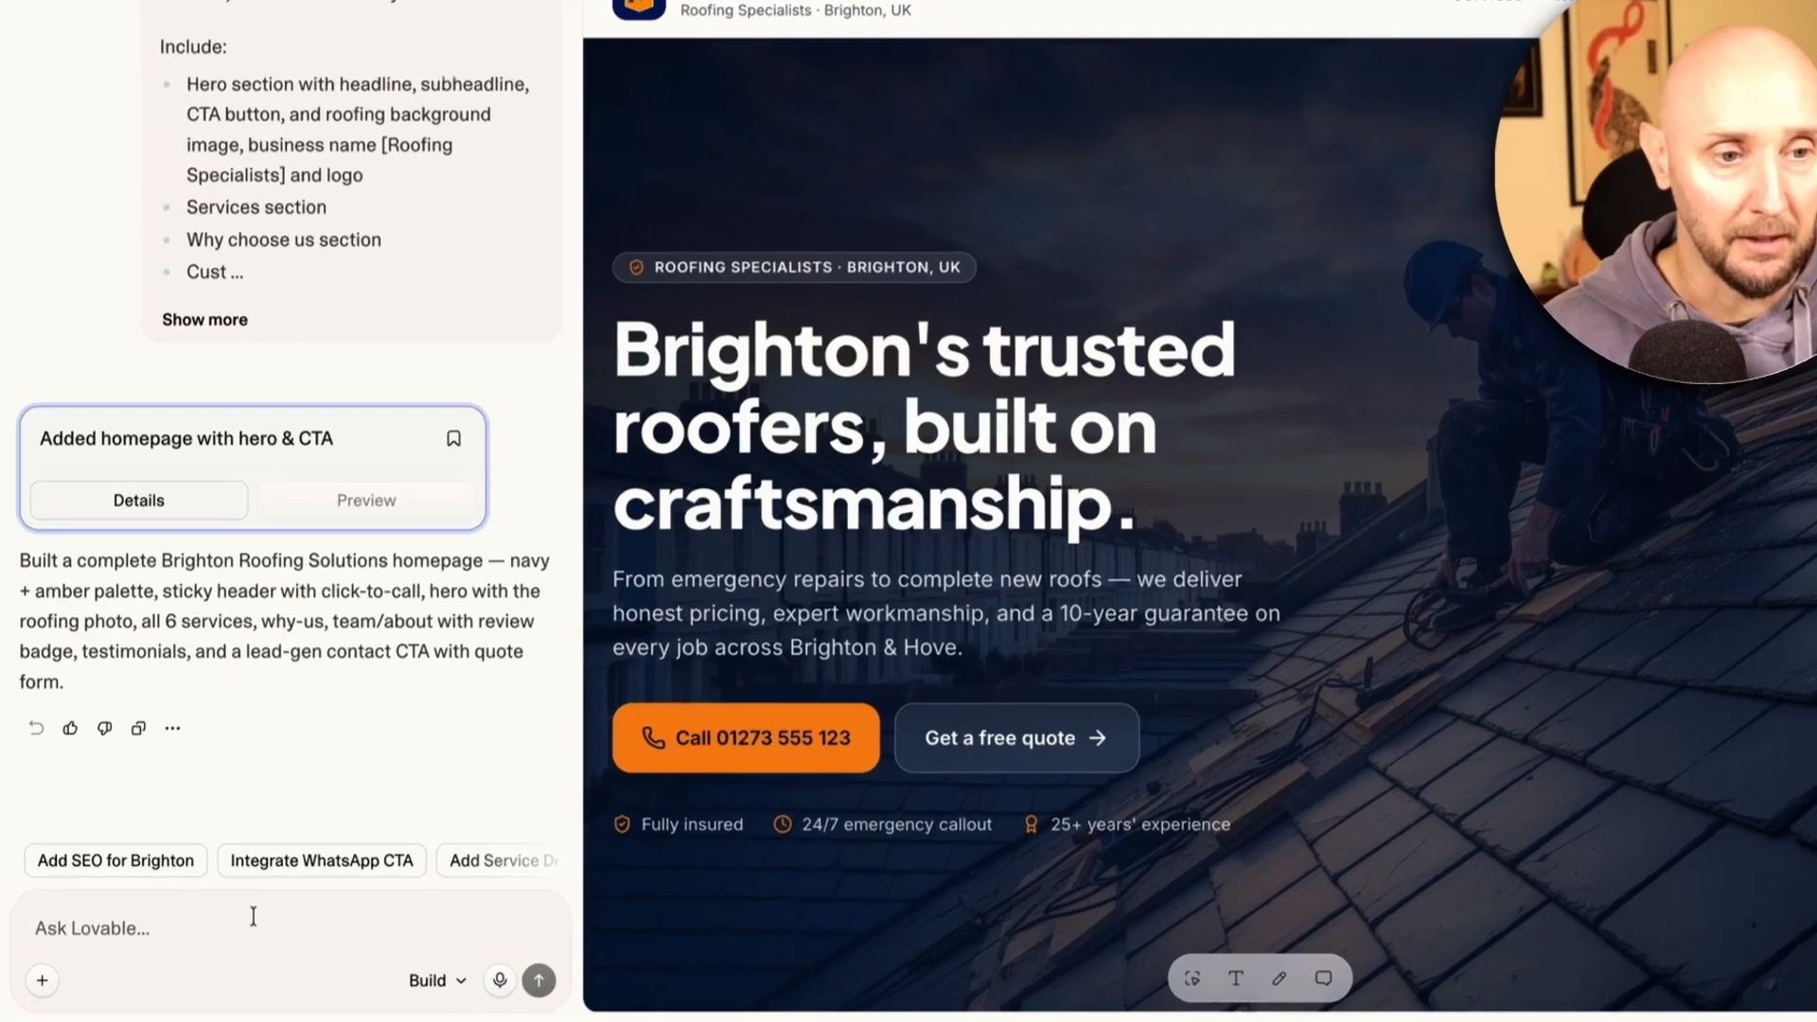
type("Now create the FAQ page - it should include common roofing questions and answers in an accordion style.")
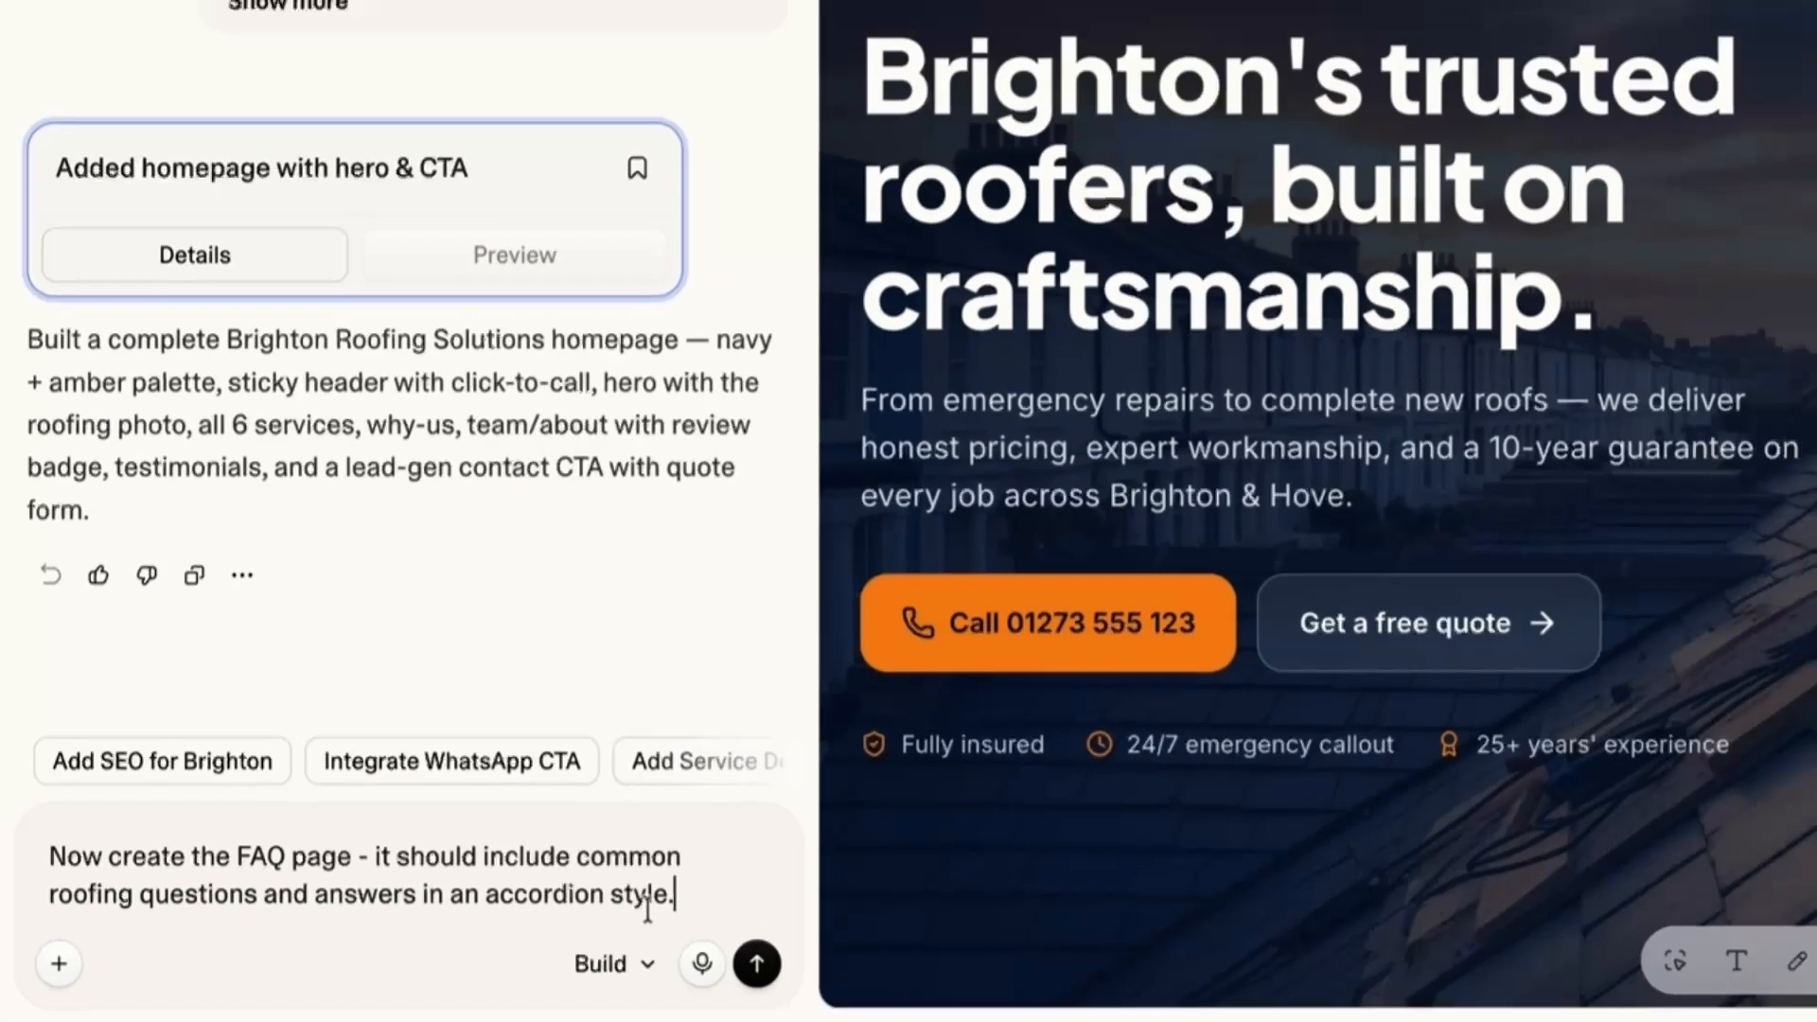
type("Add the FAQs page to the main navigation menu.")
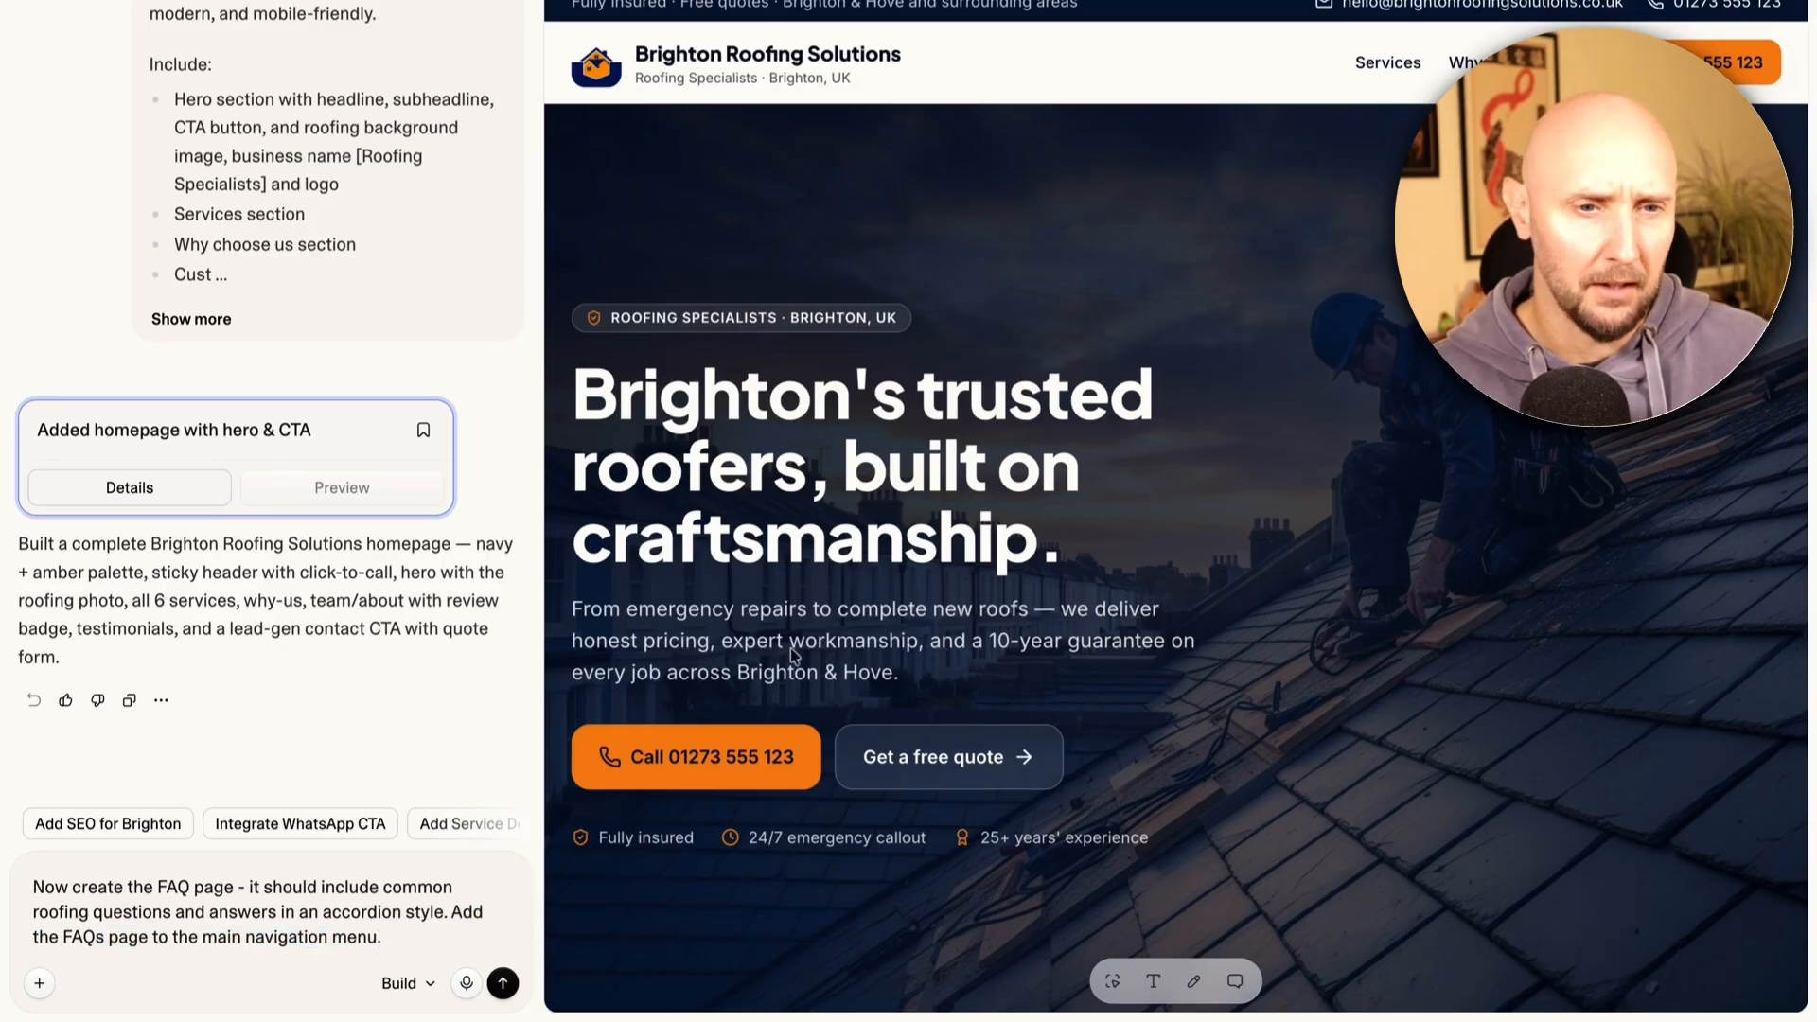
key("Return")
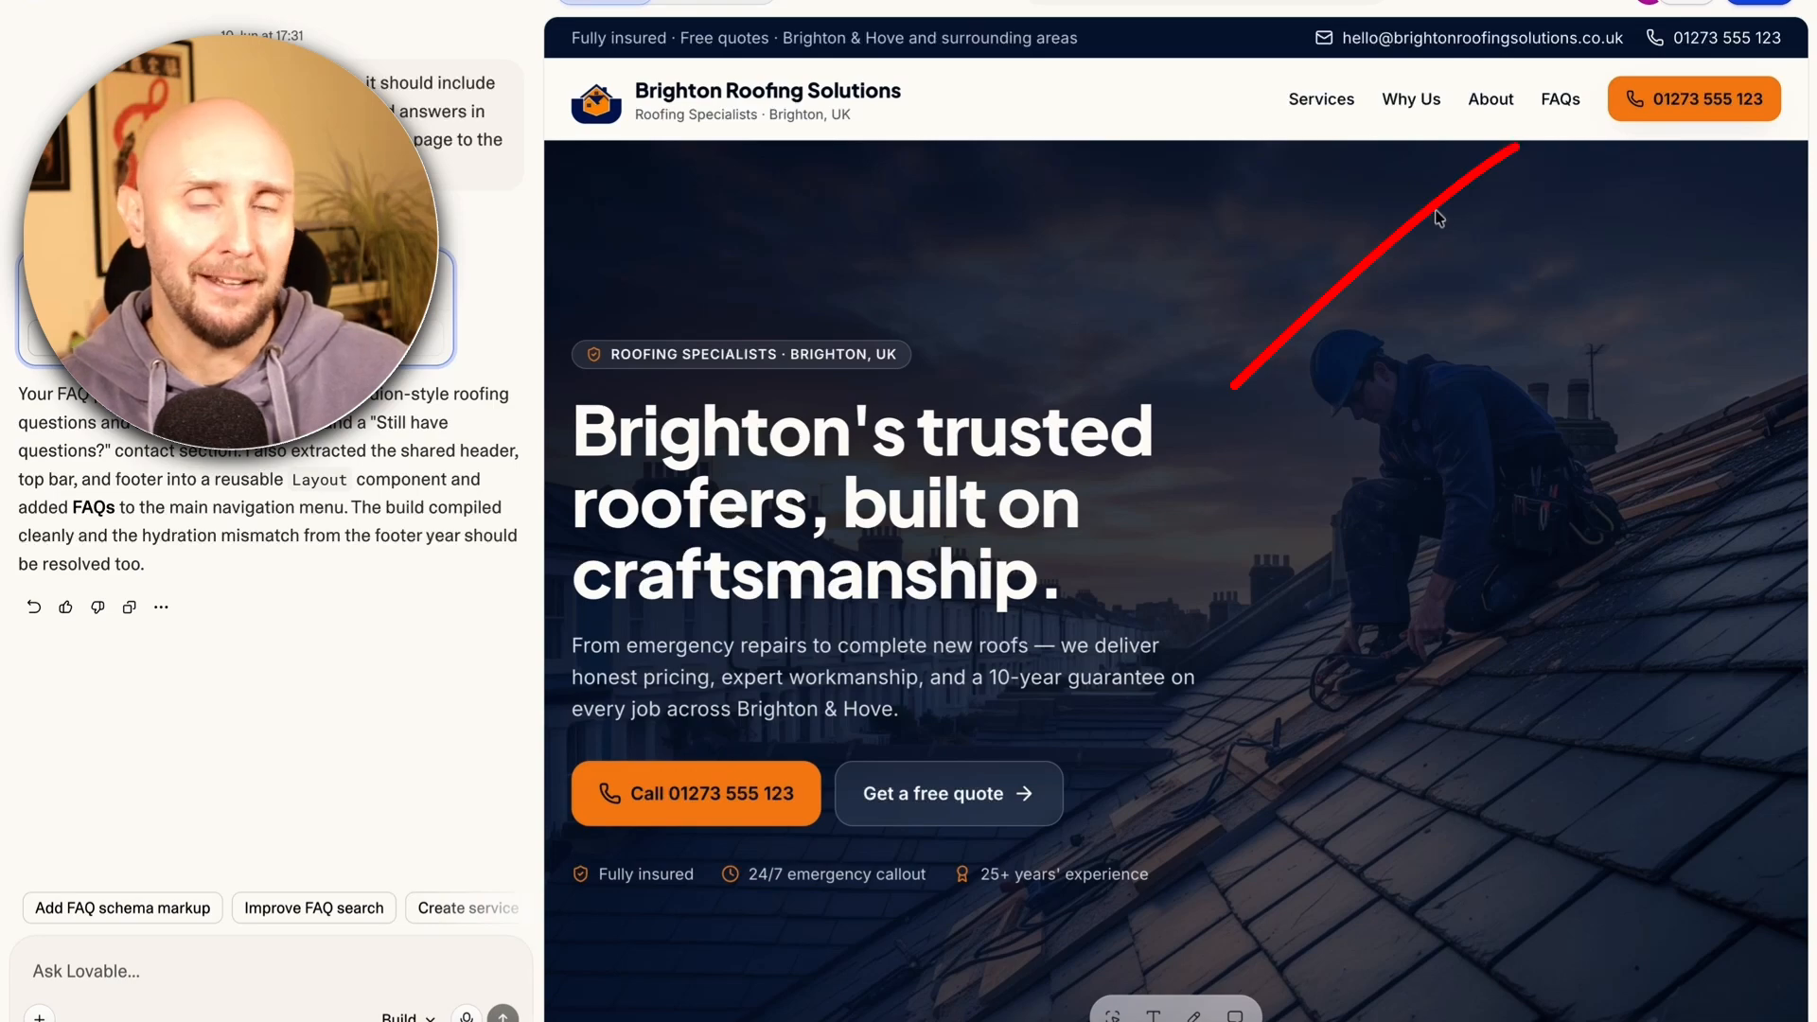
Open FAQs in the preview and expand the first, roof replacement duration and roofing materials answers
left_click(1557, 109)
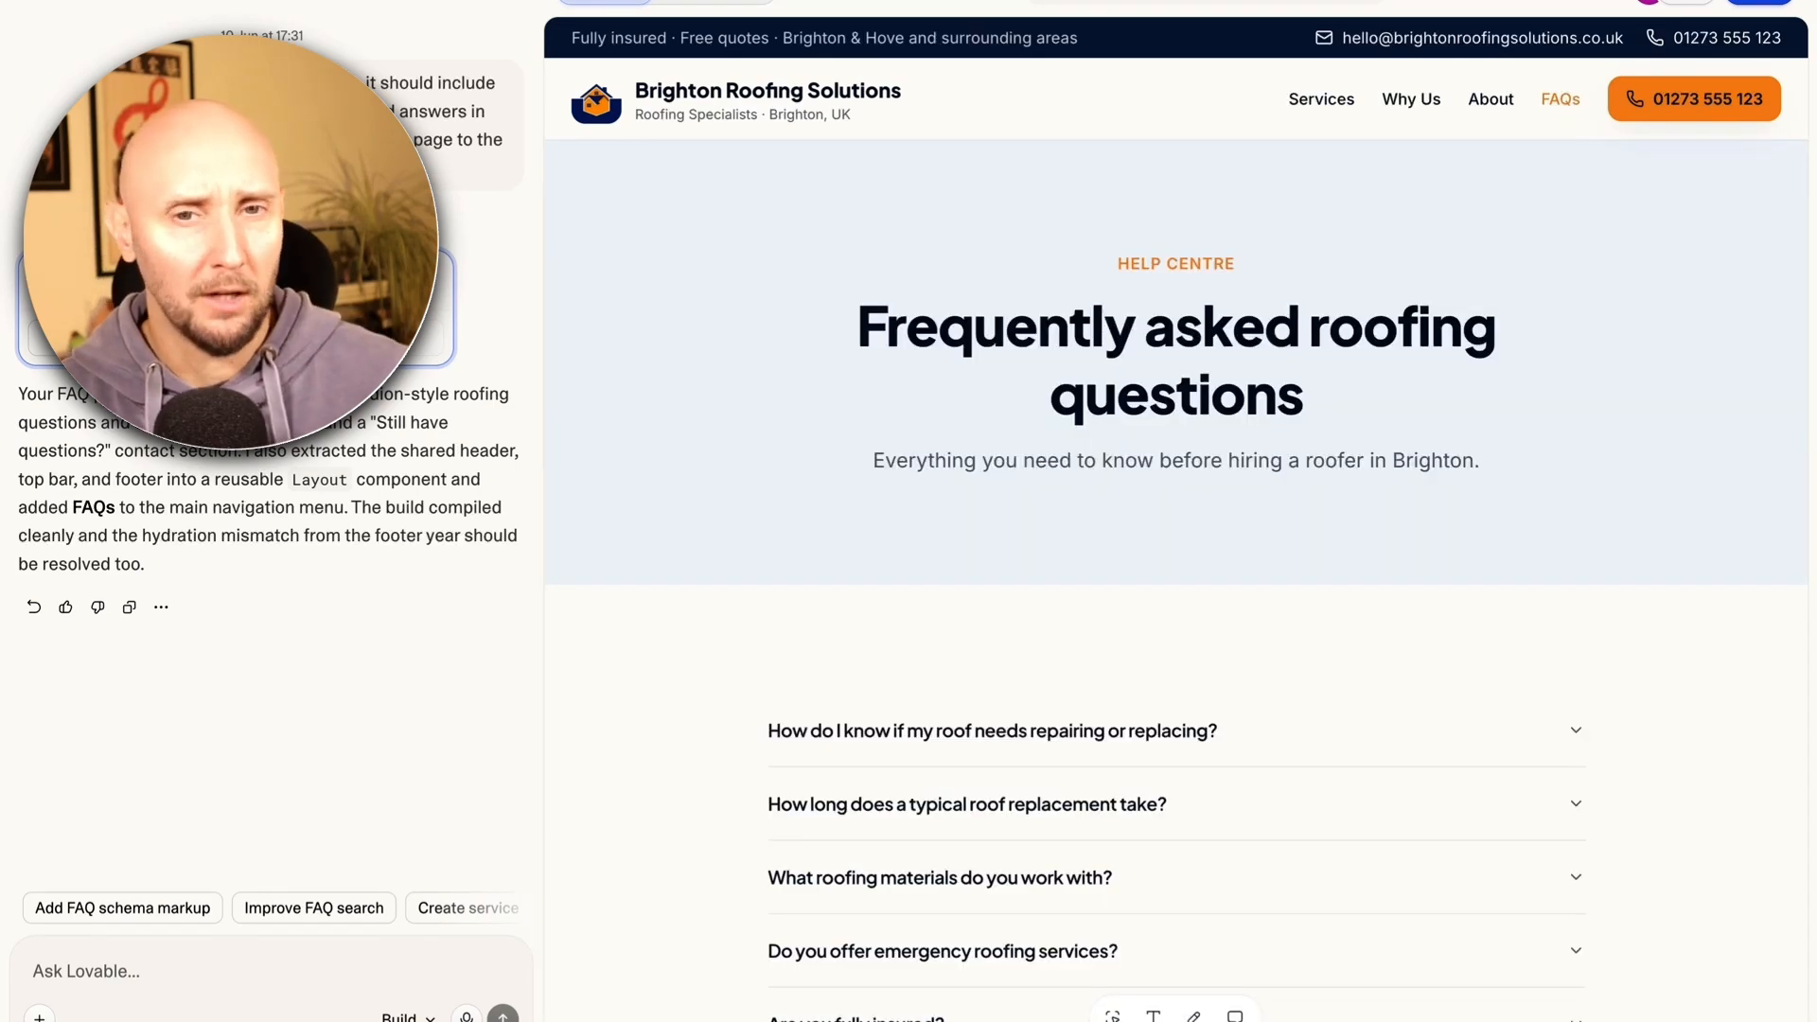
scroll(1535, 165, "down", 4)
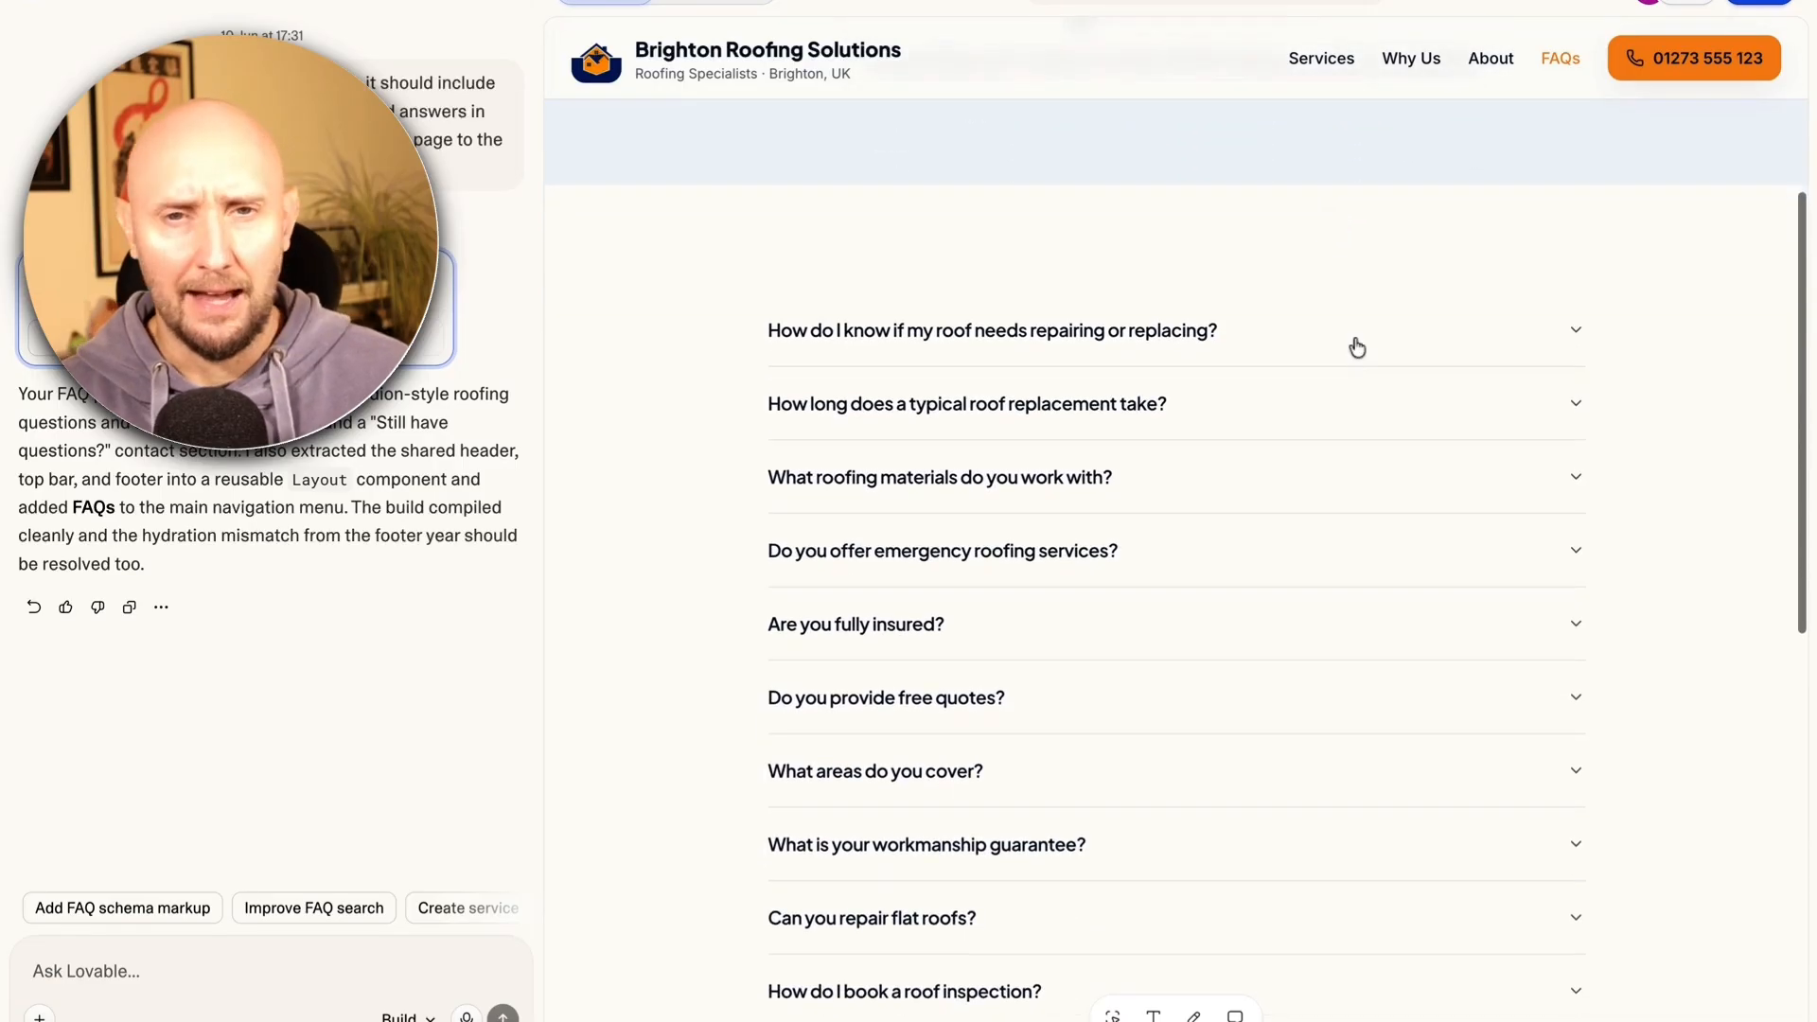
scroll(1357, 350, "down", 1)
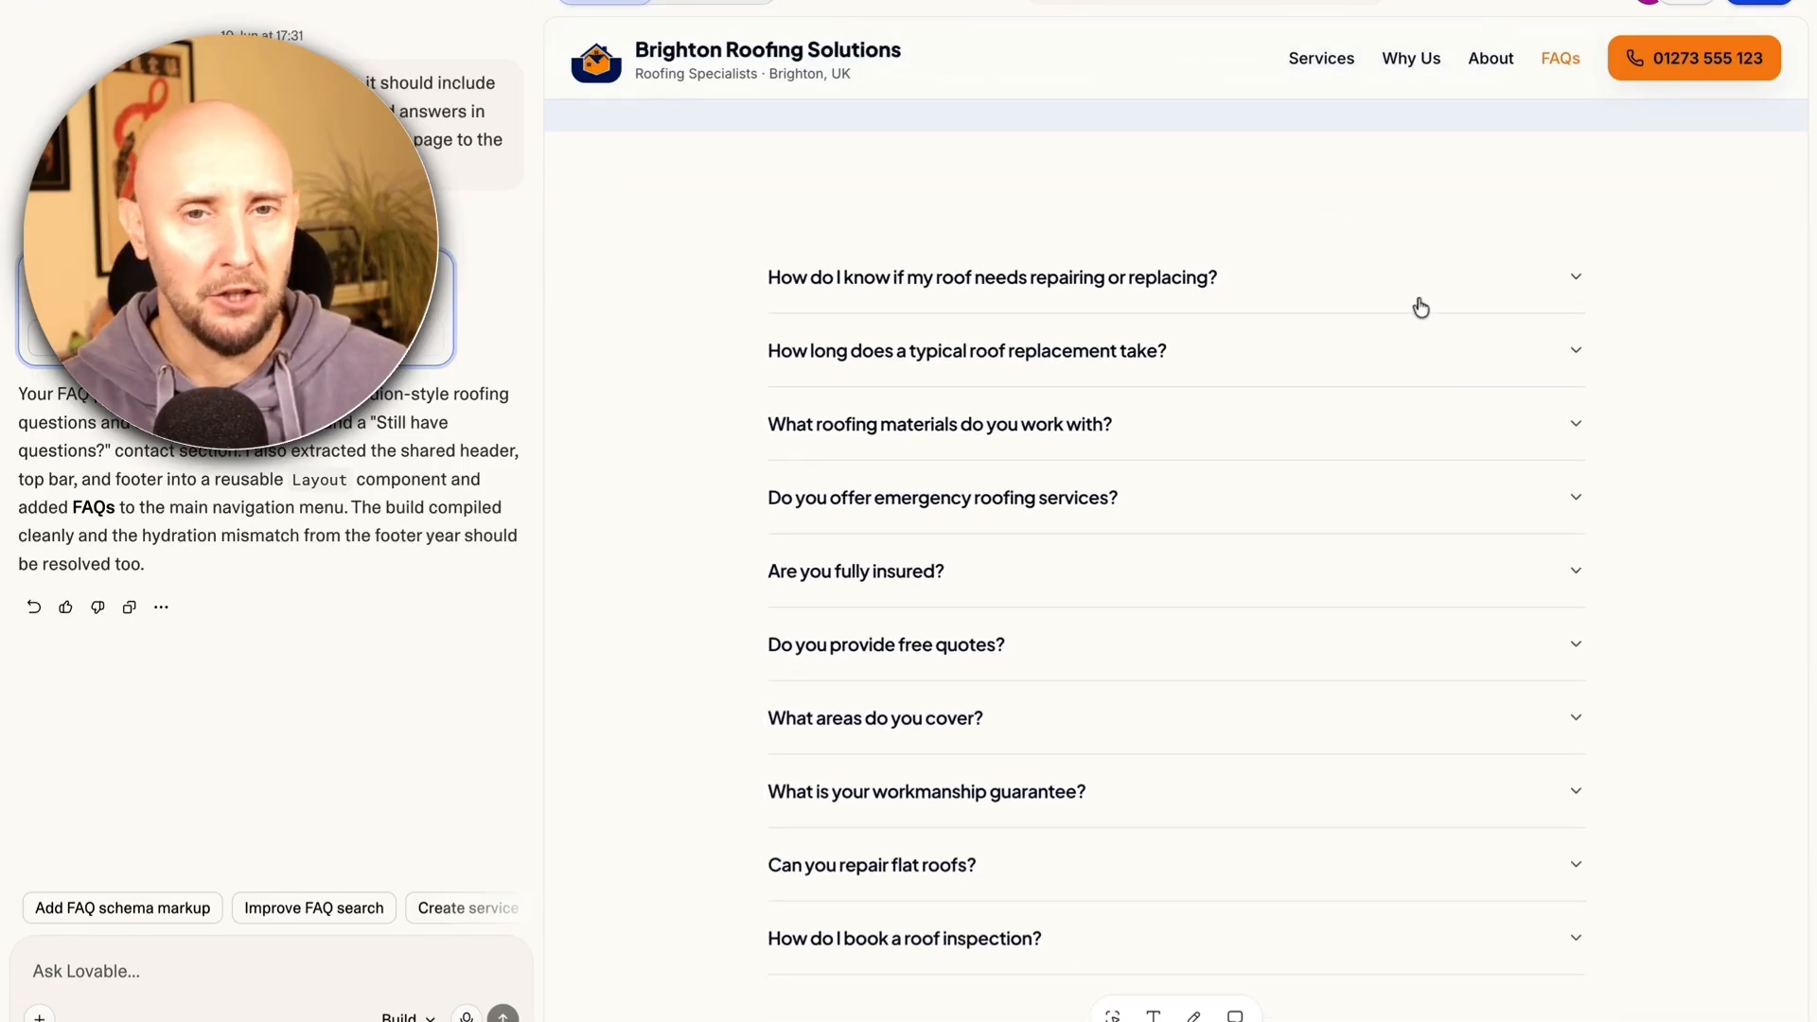
scroll(1419, 305, "down", 1)
left_click(1576, 243)
scroll(1572, 405, "down", 1)
left_click(1573, 405)
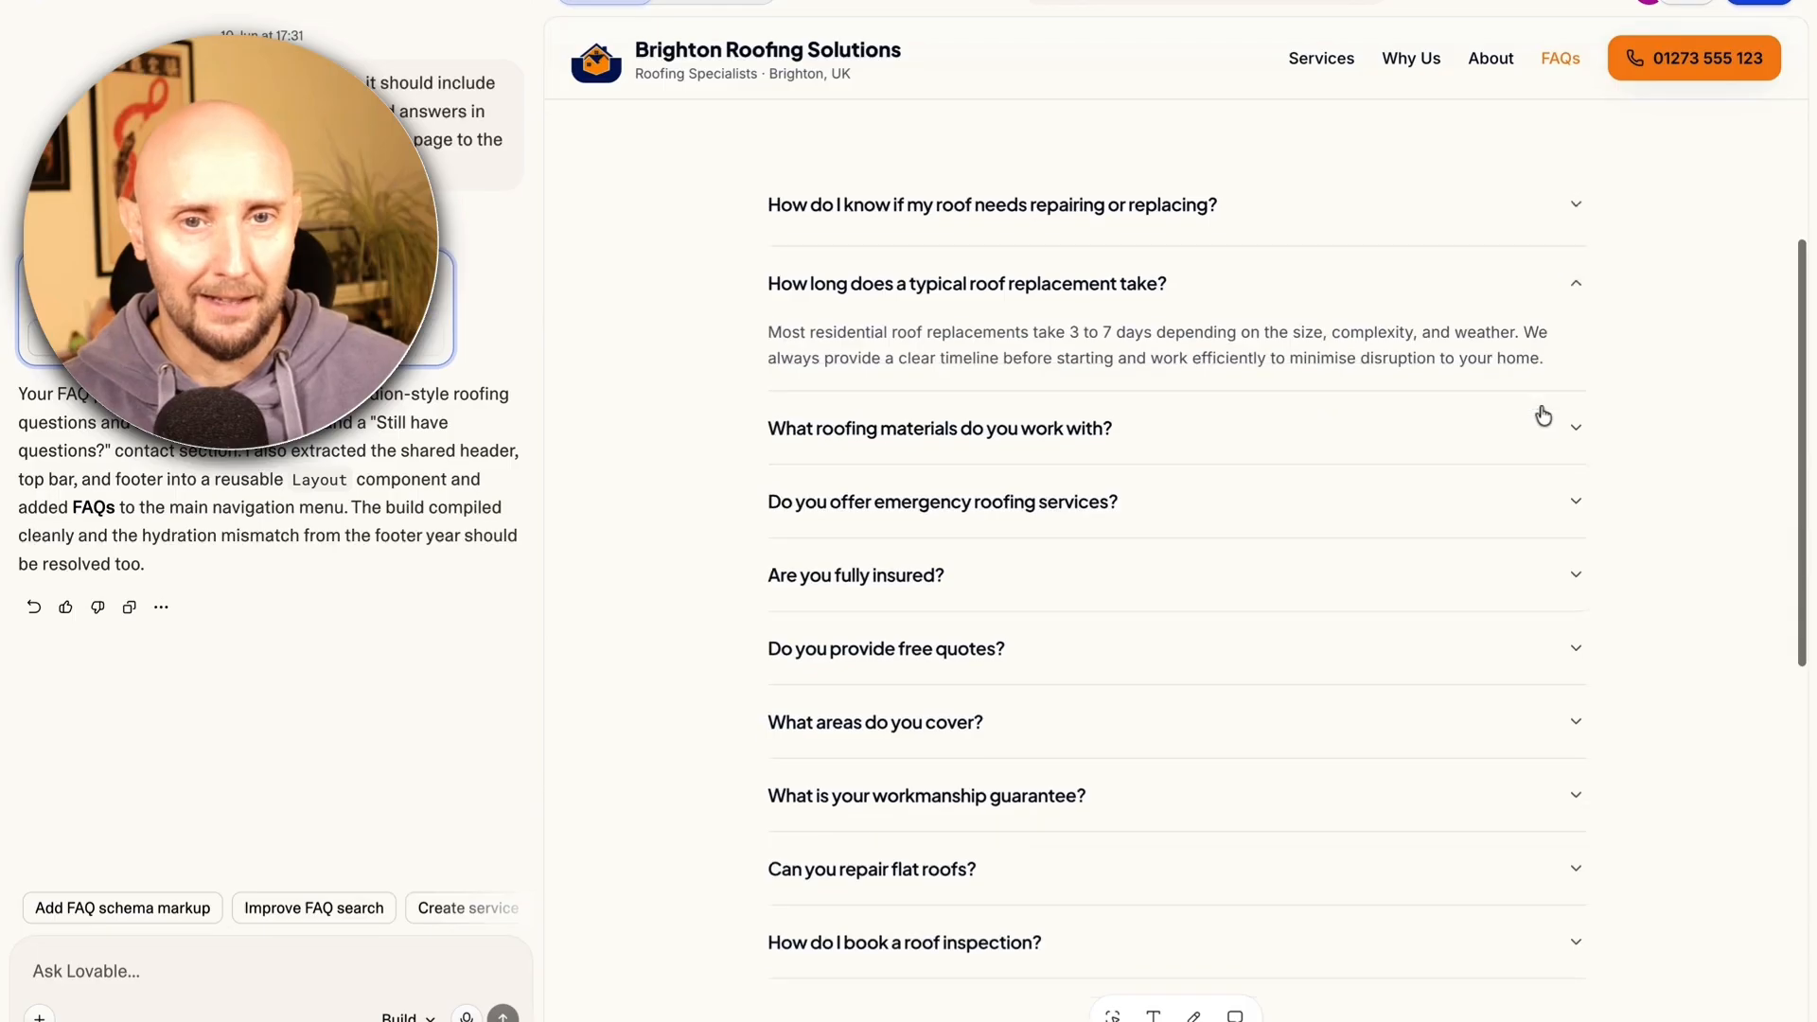
scroll(1571, 417, "down", 1)
left_click(1578, 364)
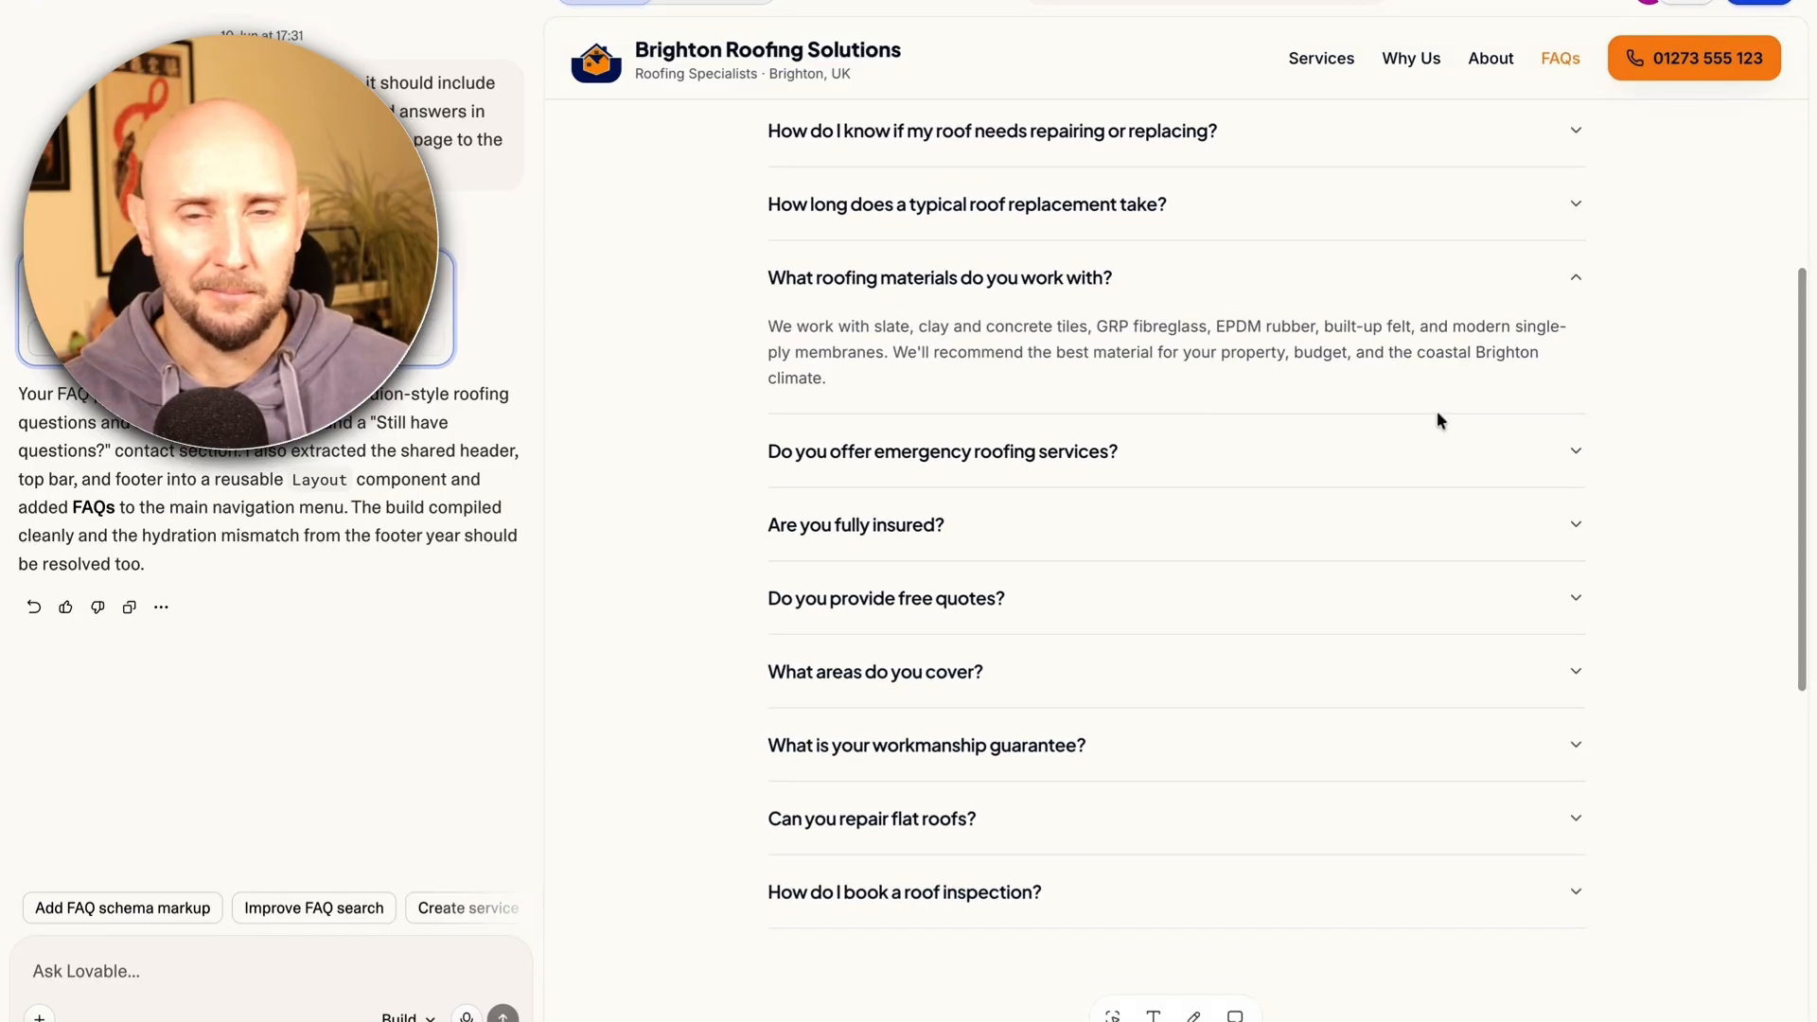
scroll(1395, 653, "up", 3)
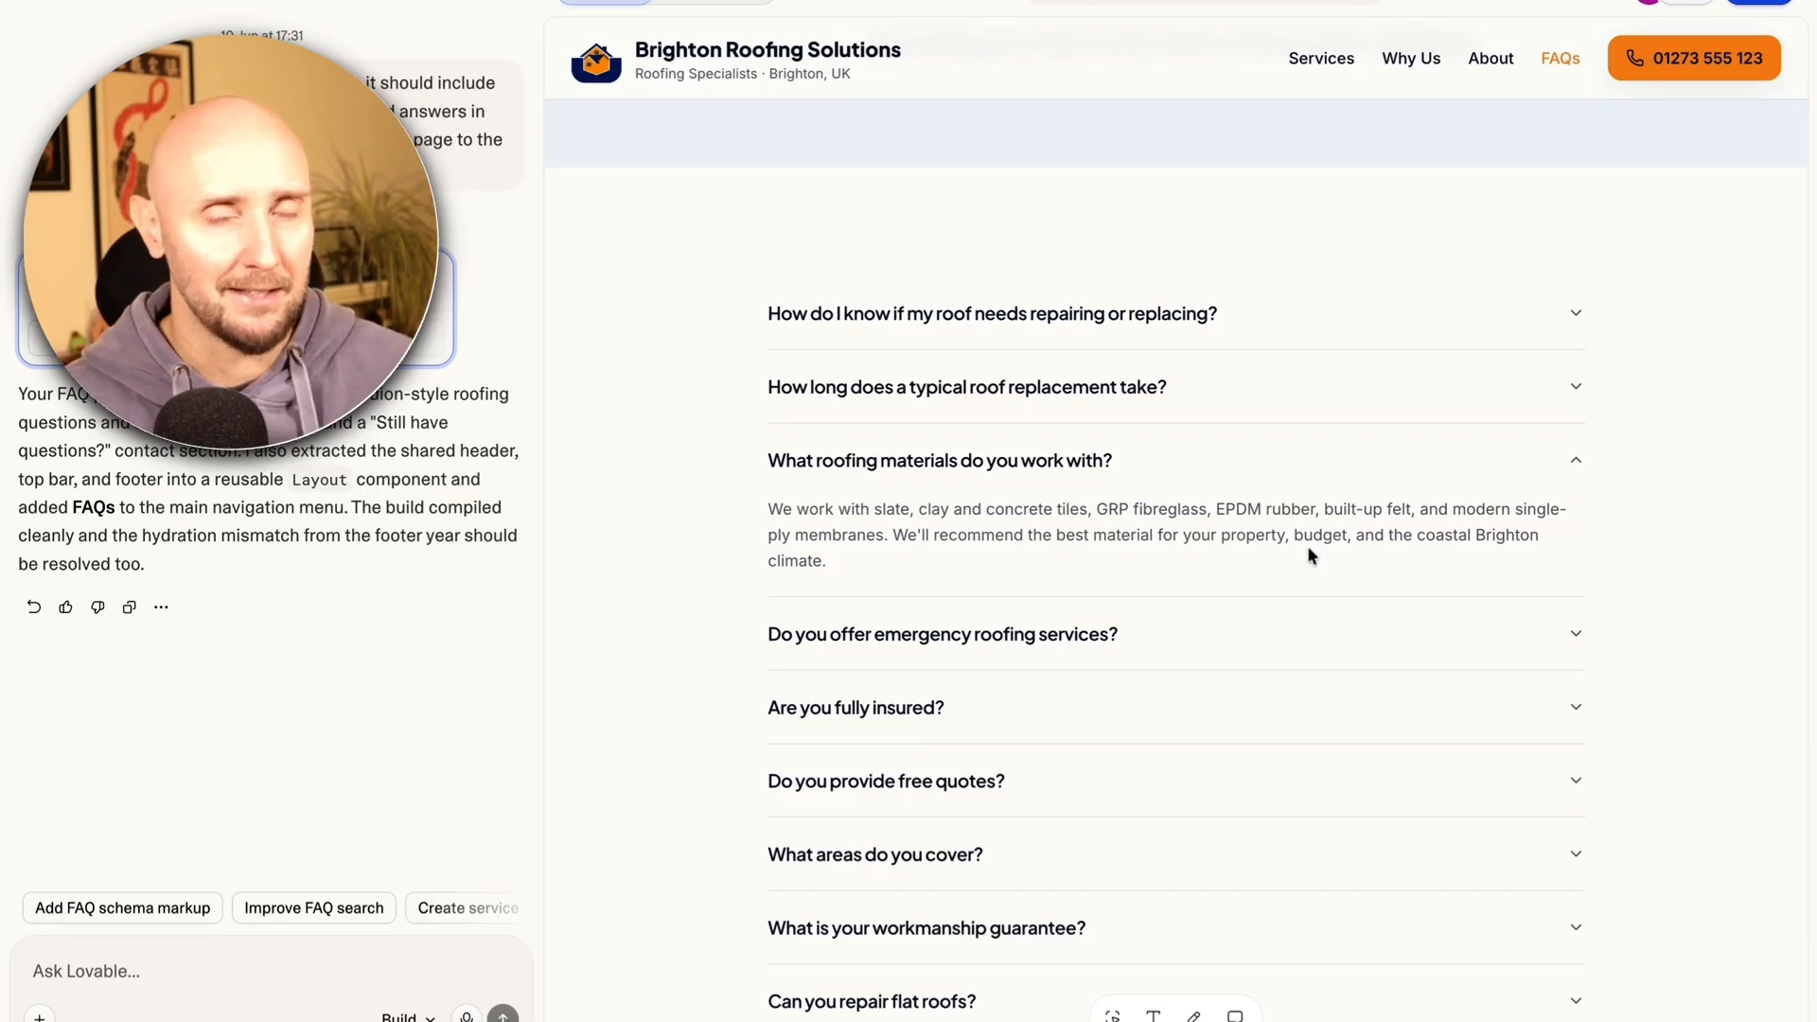
scroll(1308, 546, "up", 1)
scroll(1307, 546, "down", 1)
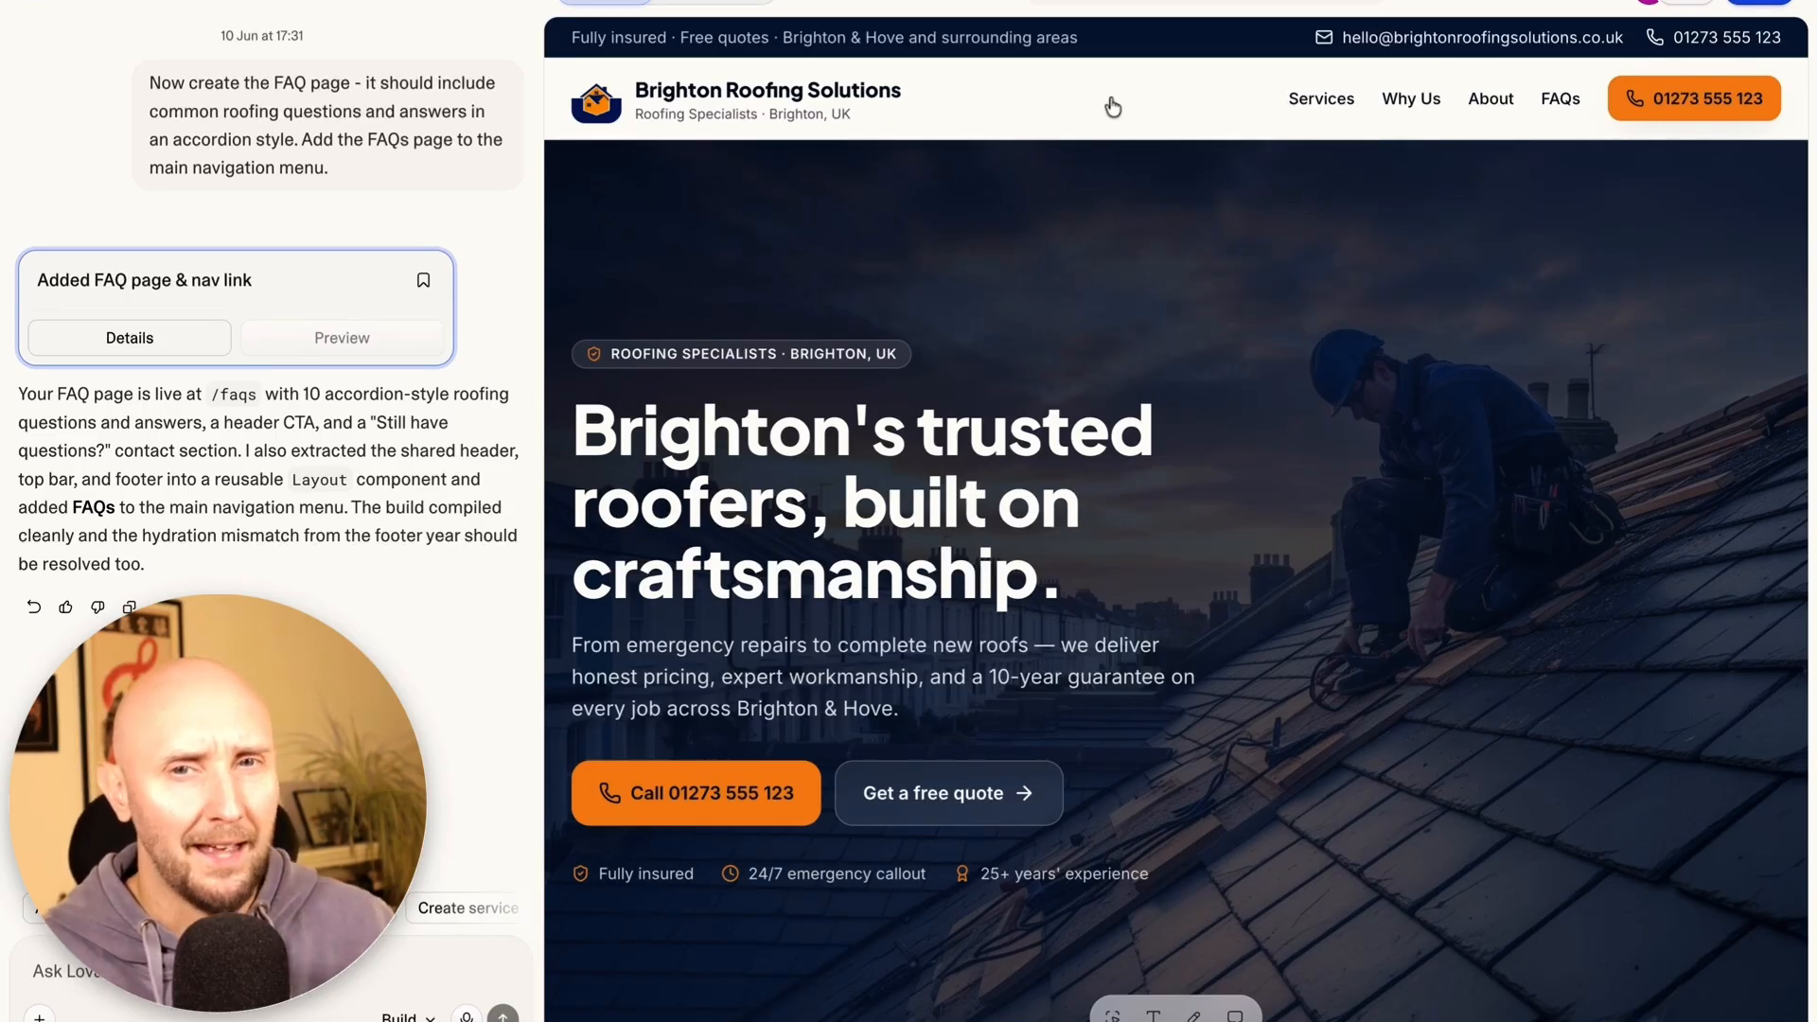
scroll(1034, 167, "down", 10)
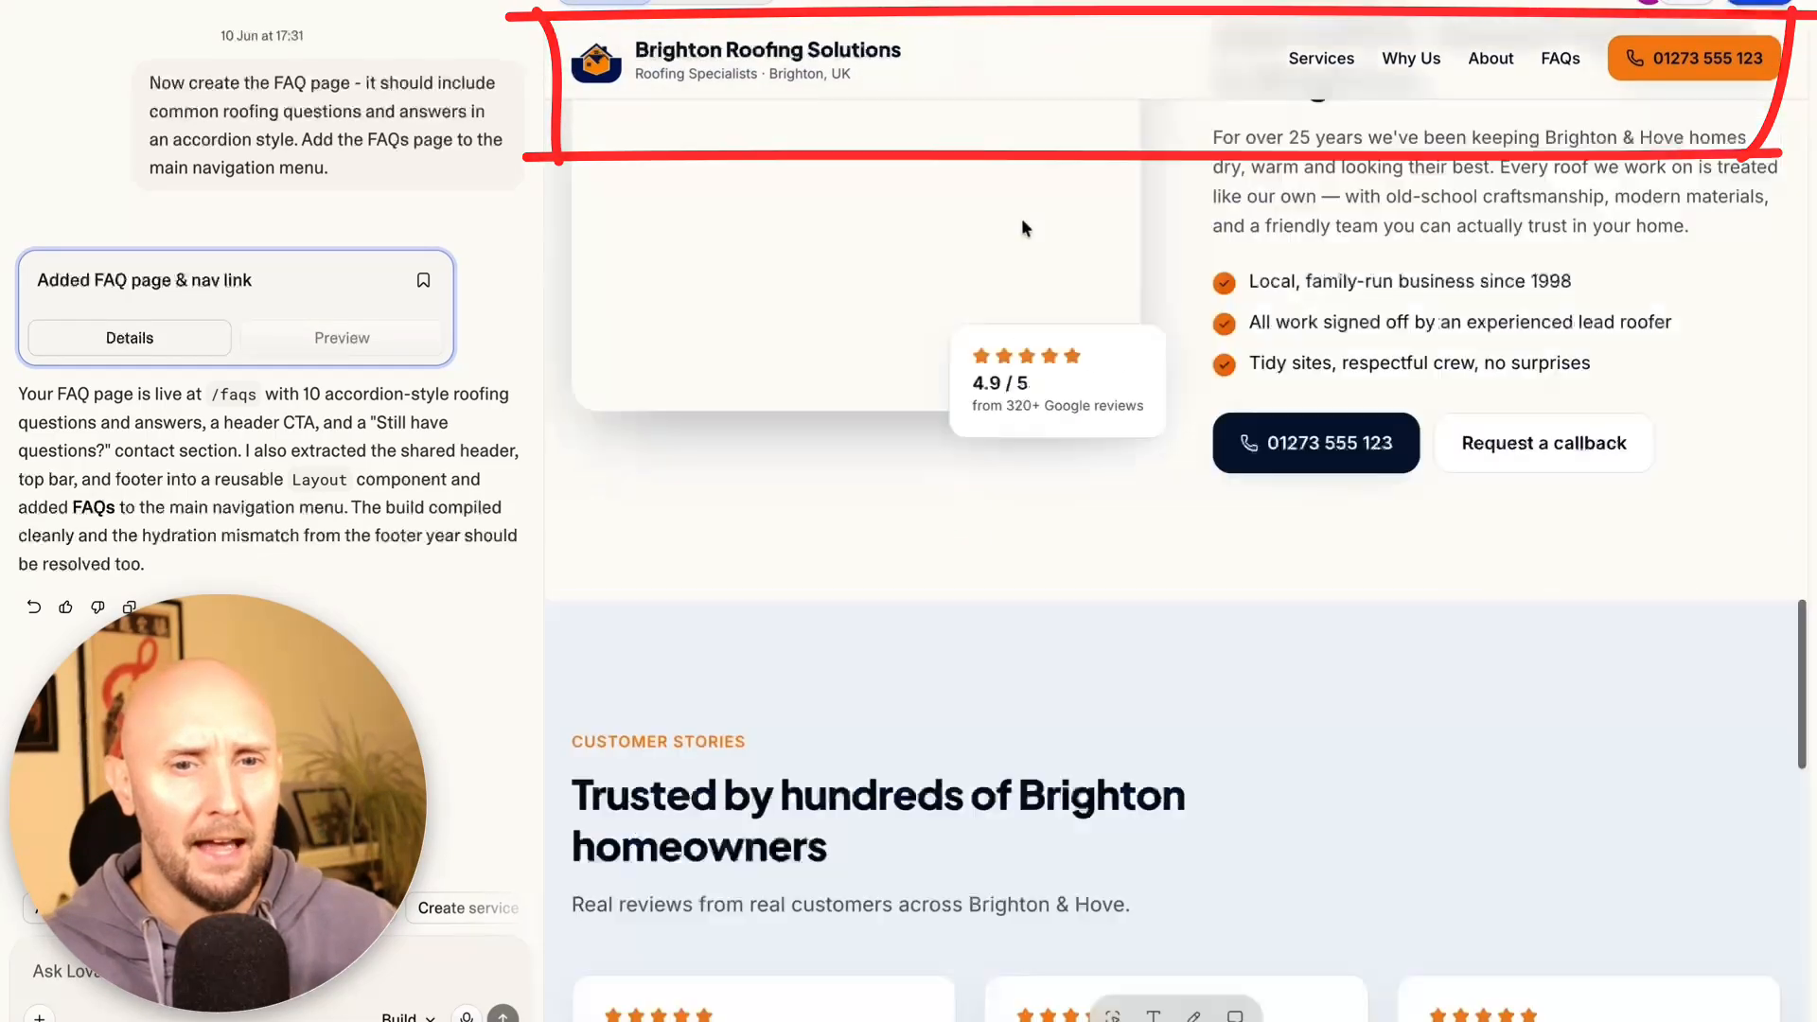
scroll(1020, 228, "down", 10)
mouse_move(497, 701)
left_mouse_down()
mouse_move(1812, 698)
mouse_move(511, 1005)
mouse_move(530, 705)
left_mouse_up()
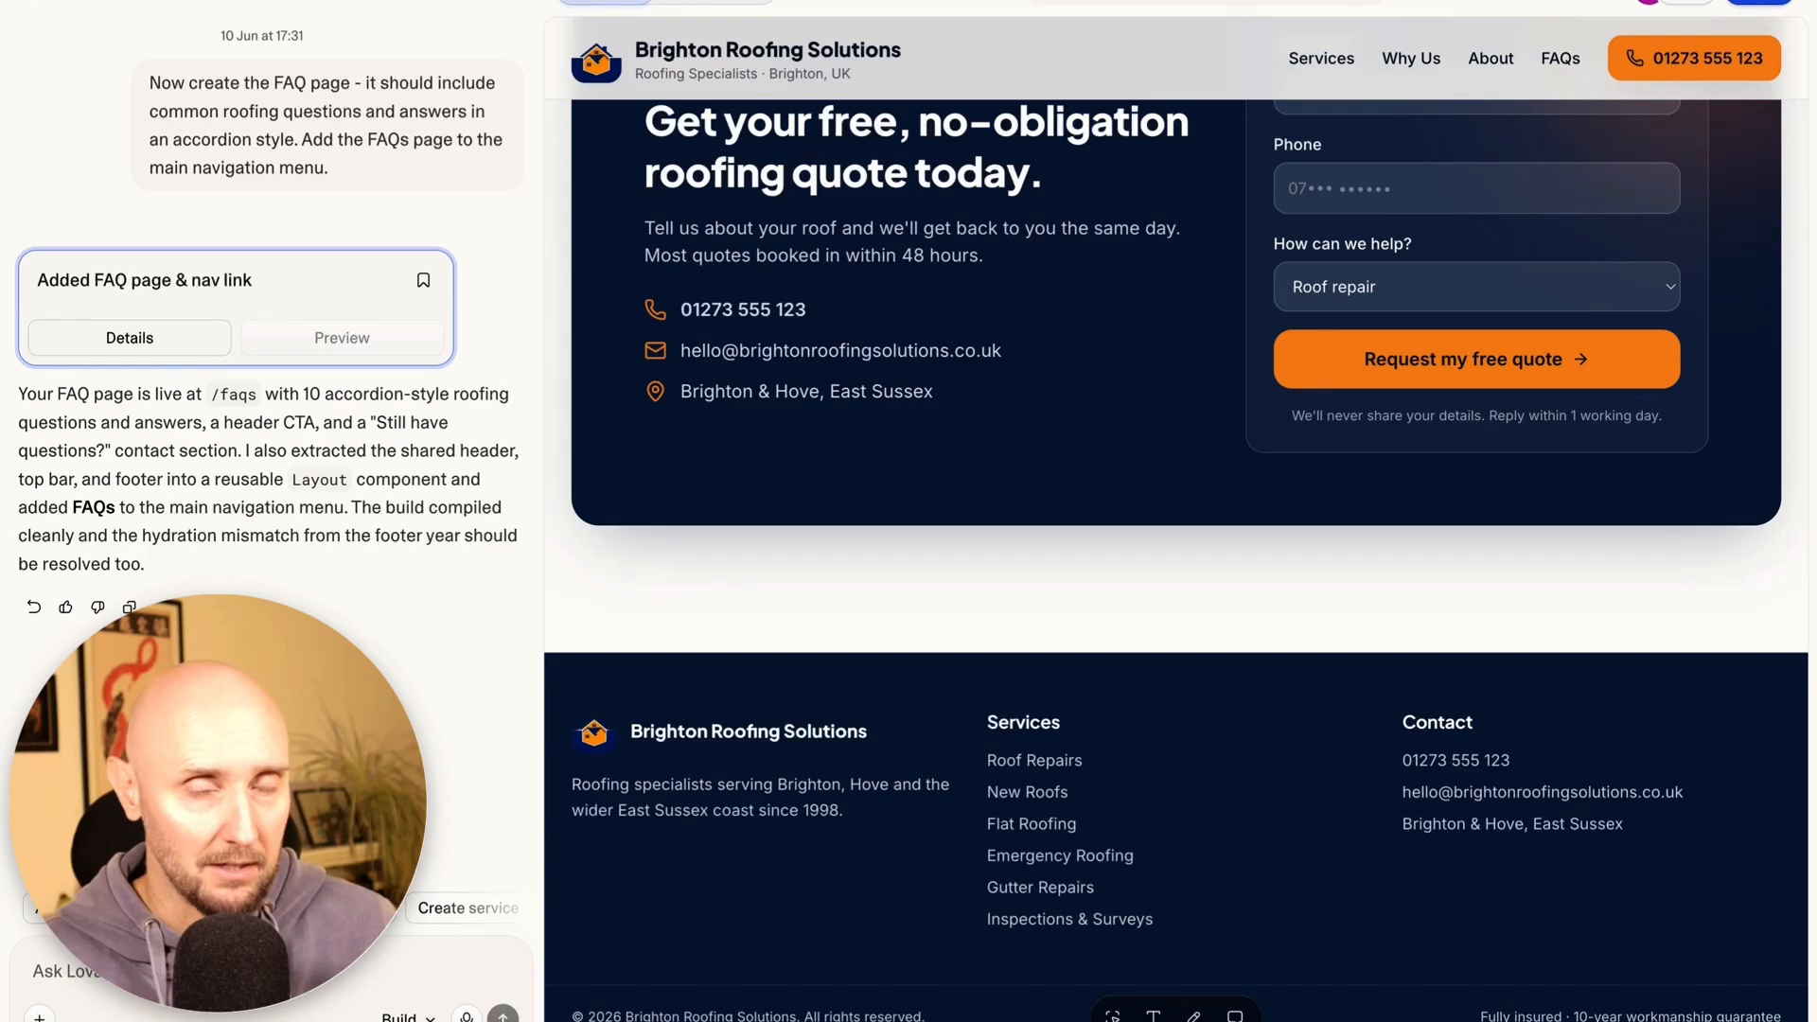
scroll(1259, 832, "up", 15)
scroll(1268, 831, "down", 2)
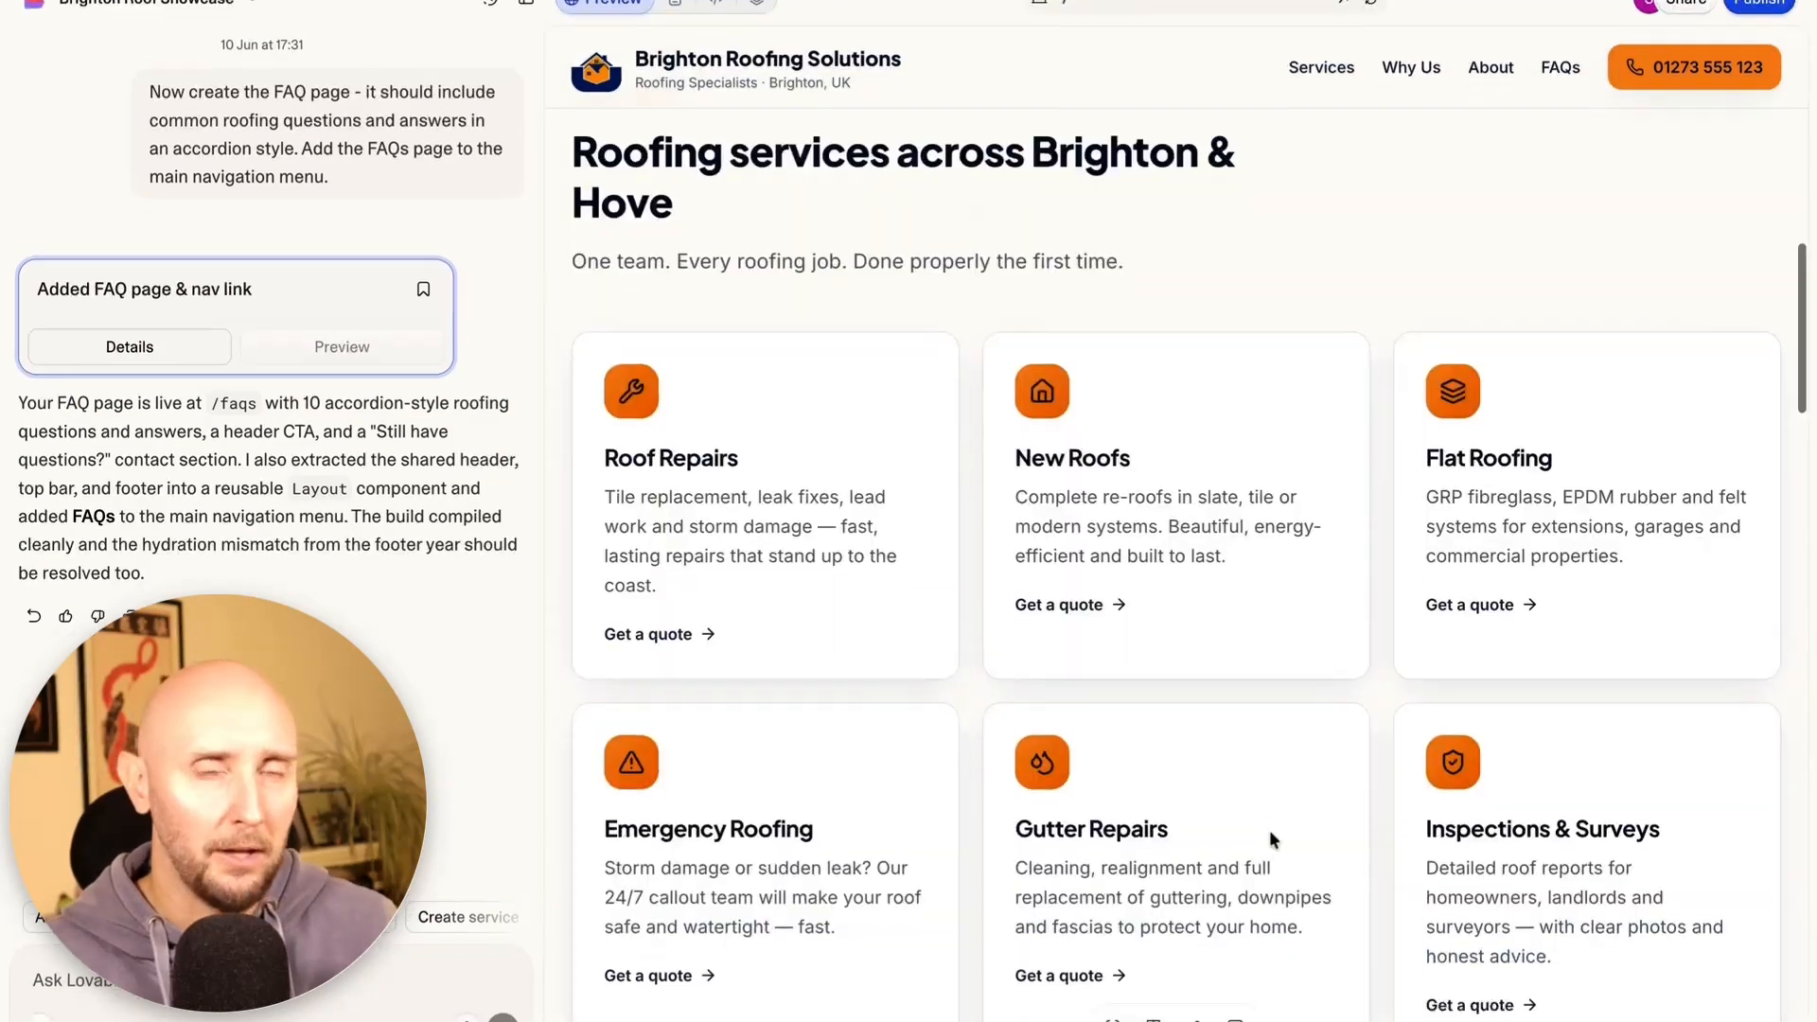
scroll(1271, 839, "up", 3)
scroll(1271, 838, "up", 5)
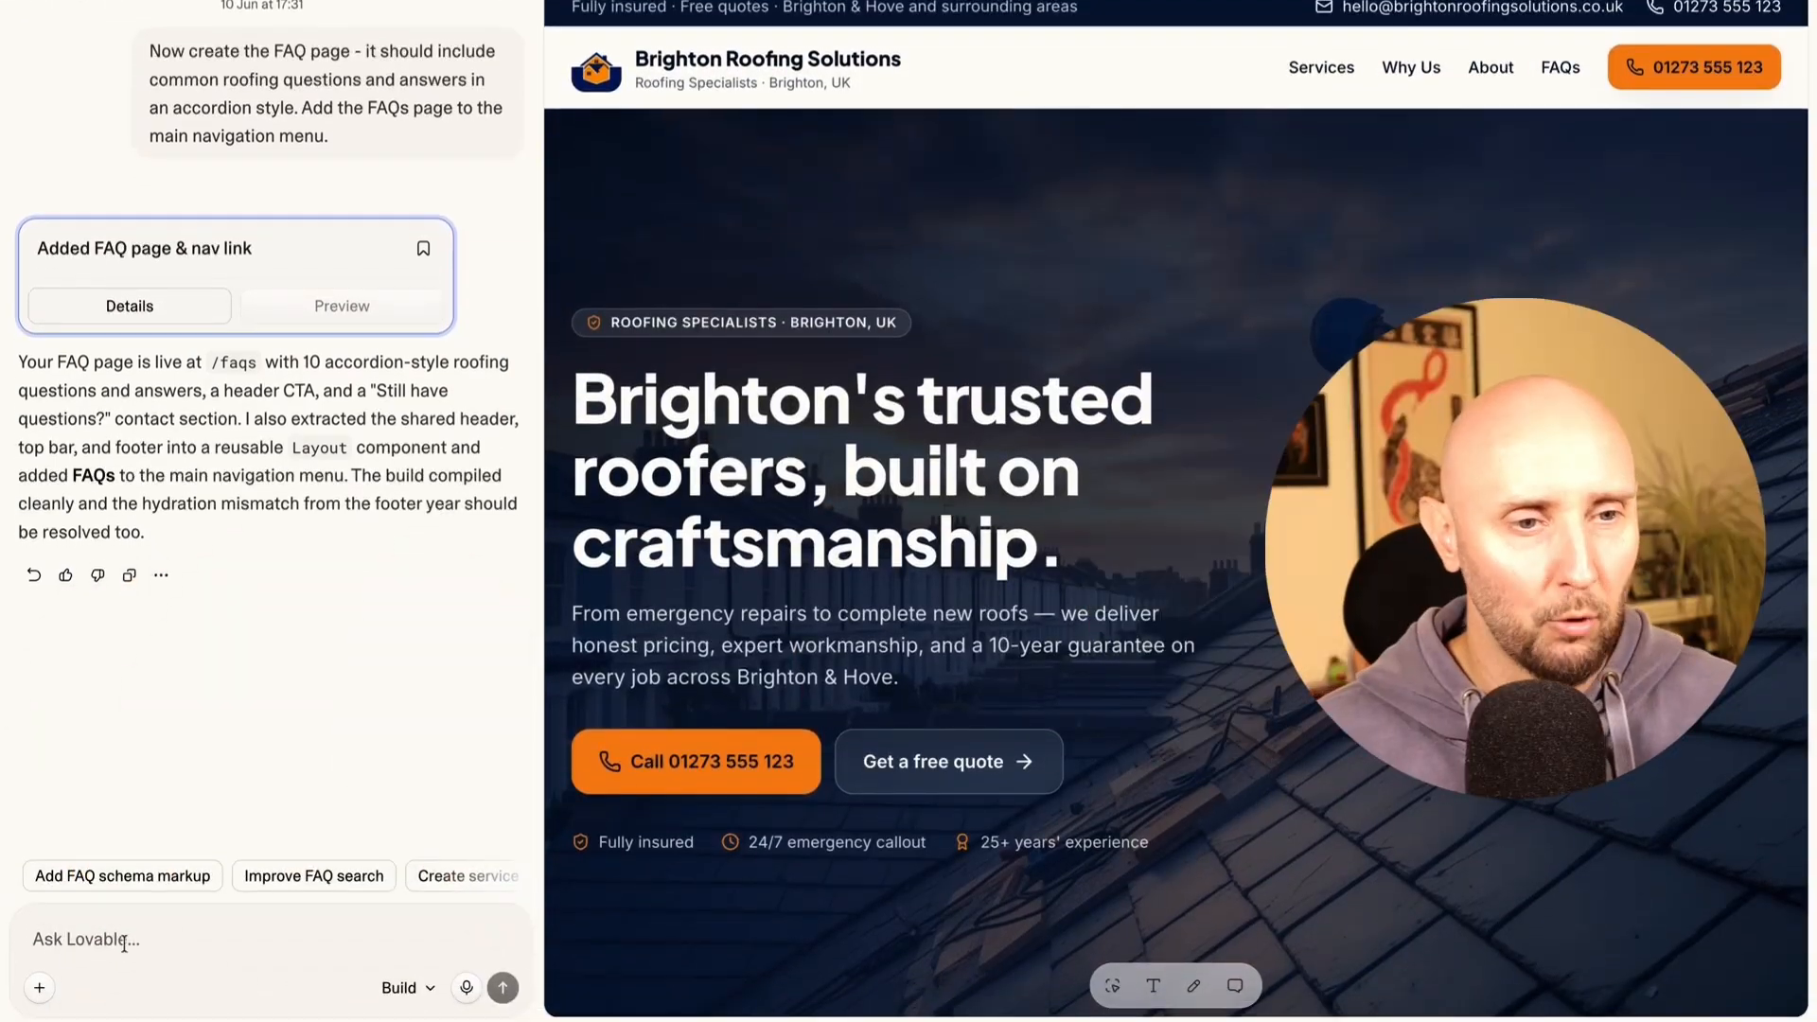
left_click(124, 943)
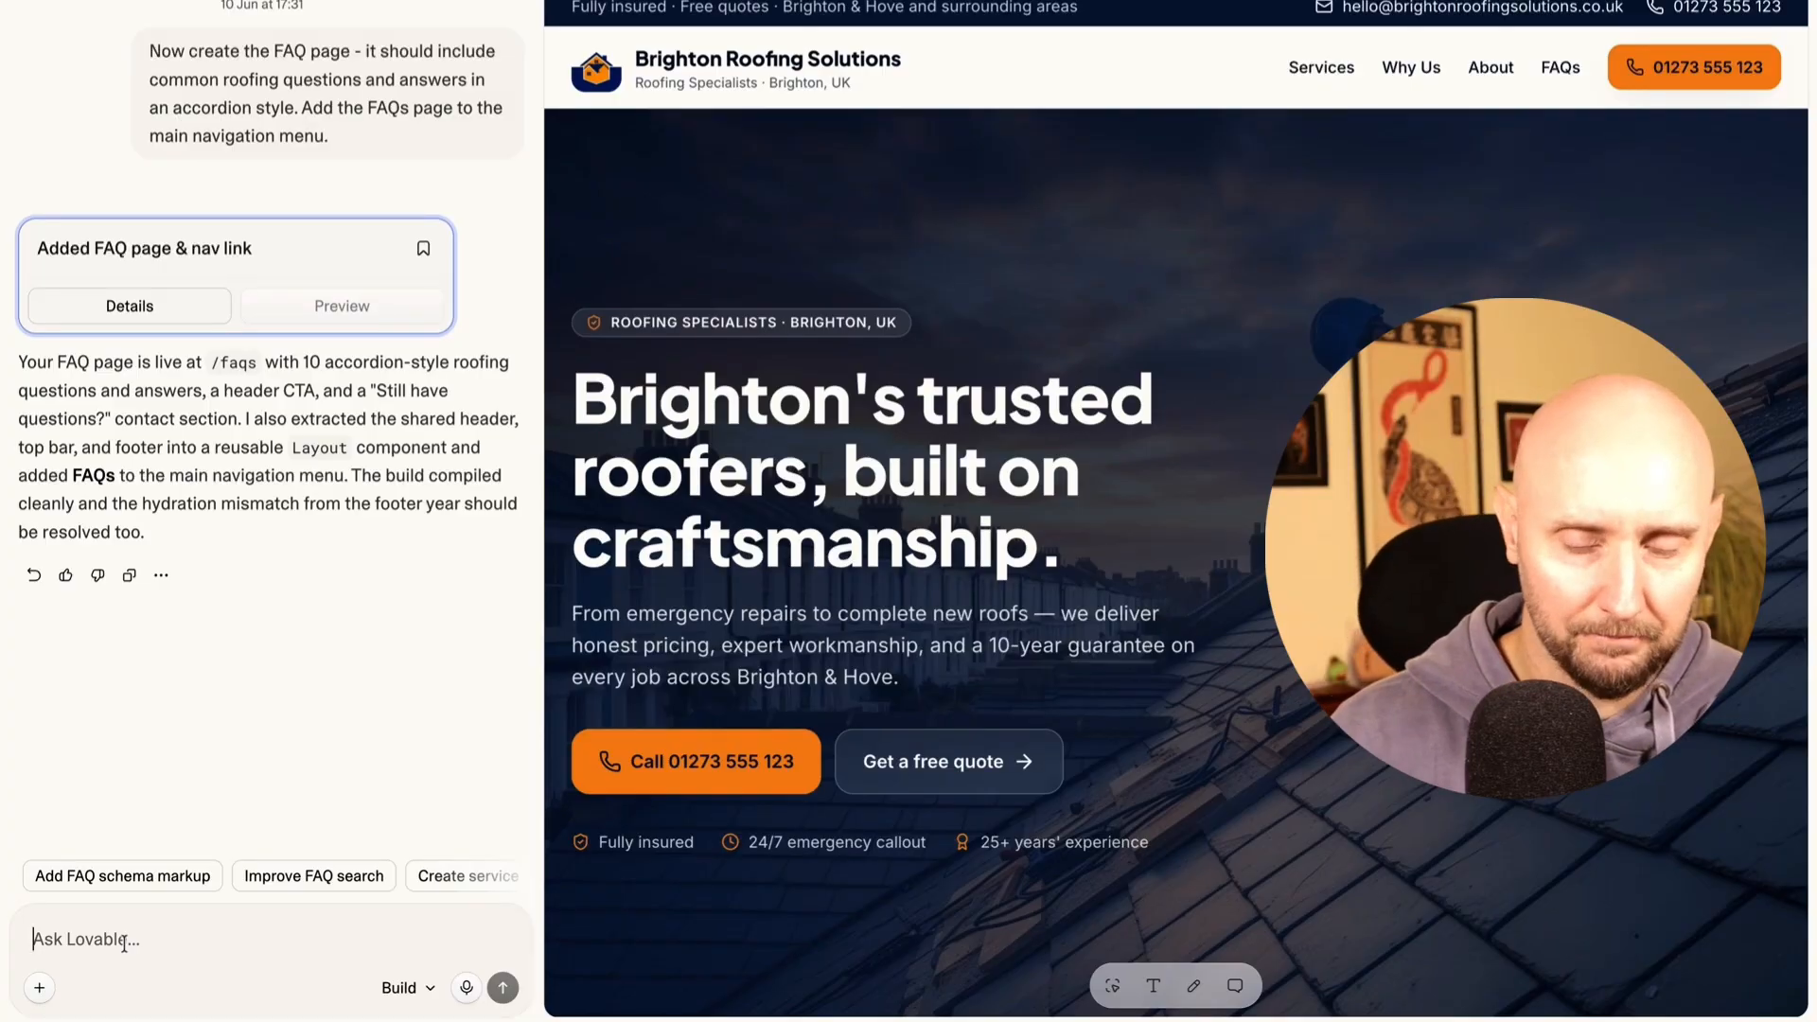
type("Remove the header and footer from all pages.")
left_click_drag(397, 941, 200, 946)
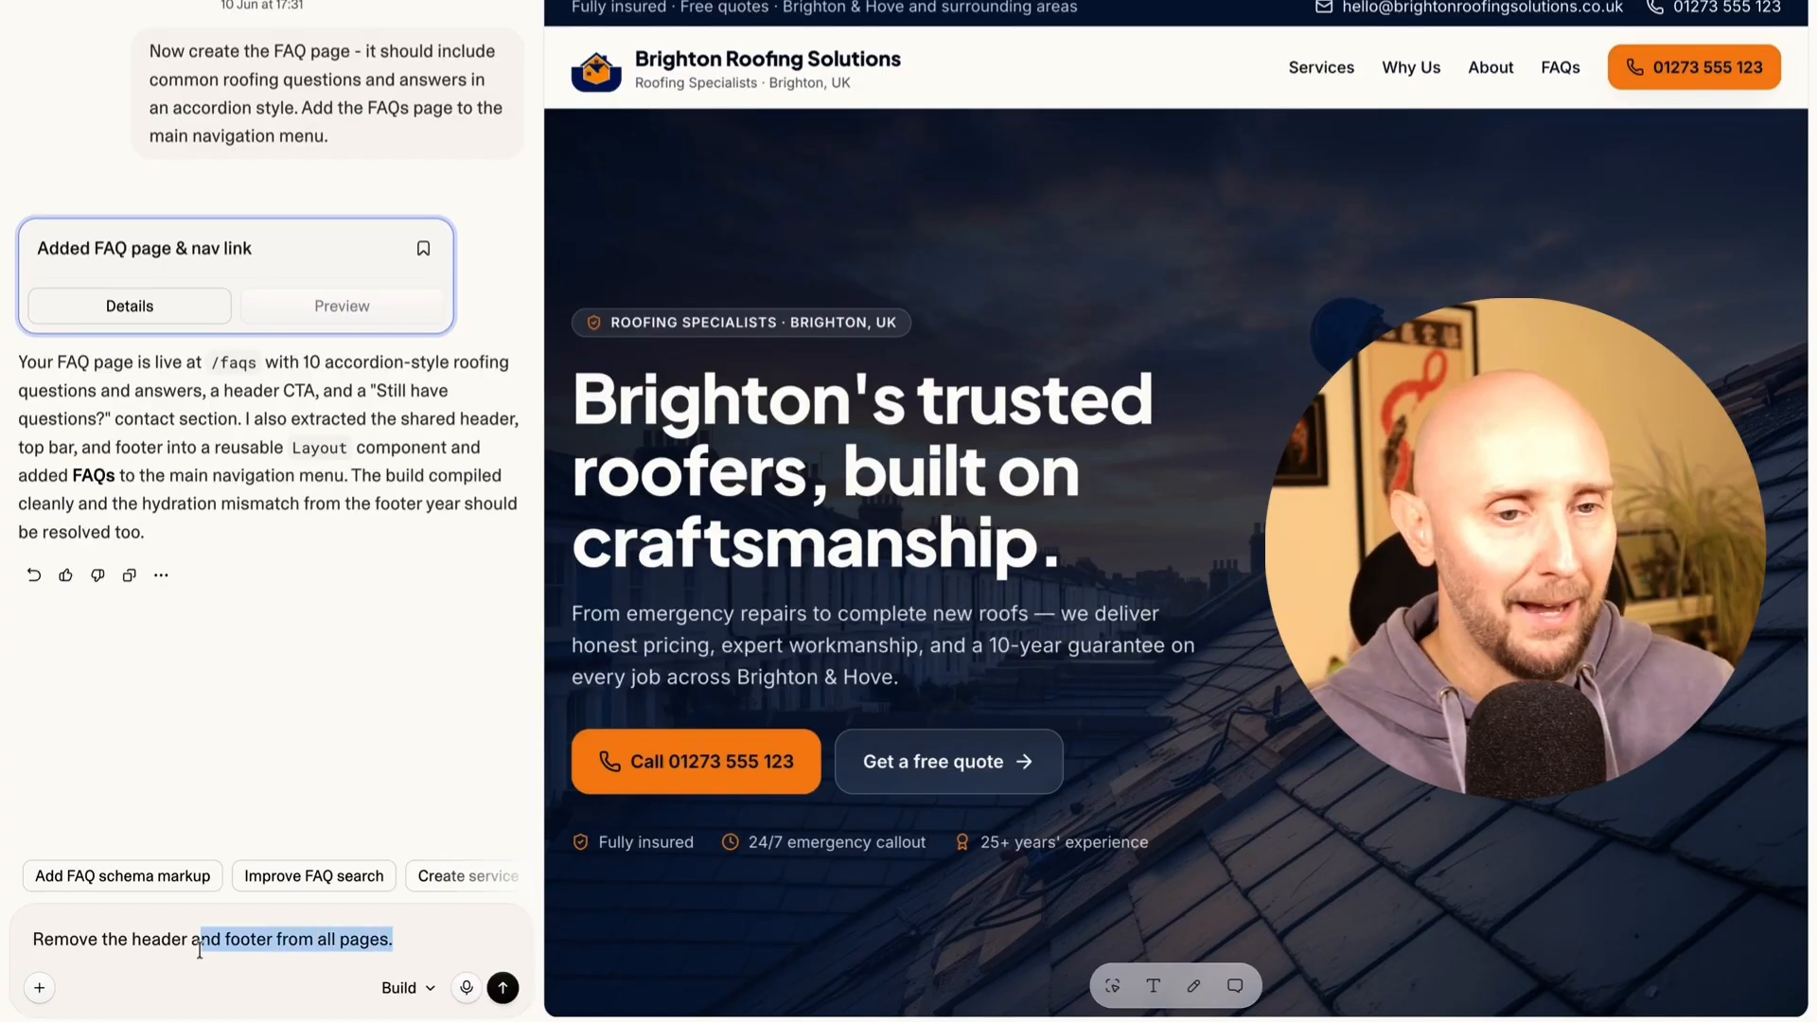
left_click(314, 942)
left_click(502, 988)
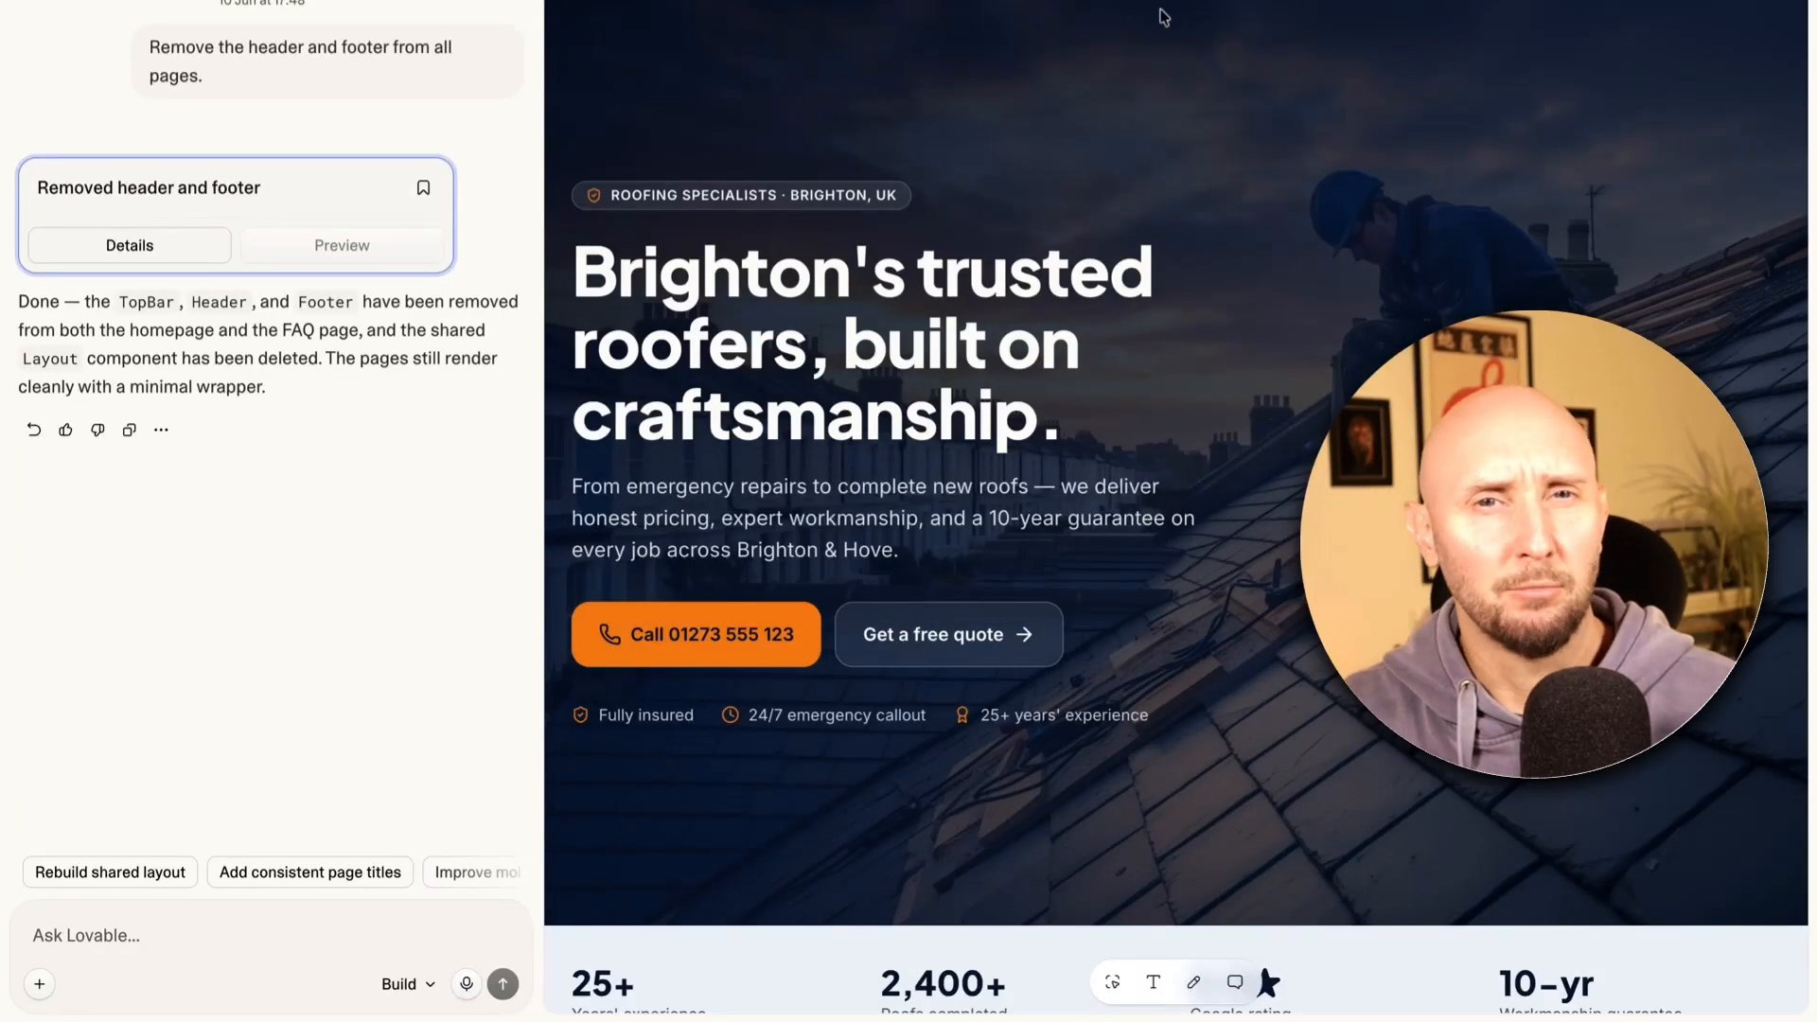
scroll(1144, 114, "down", 20)
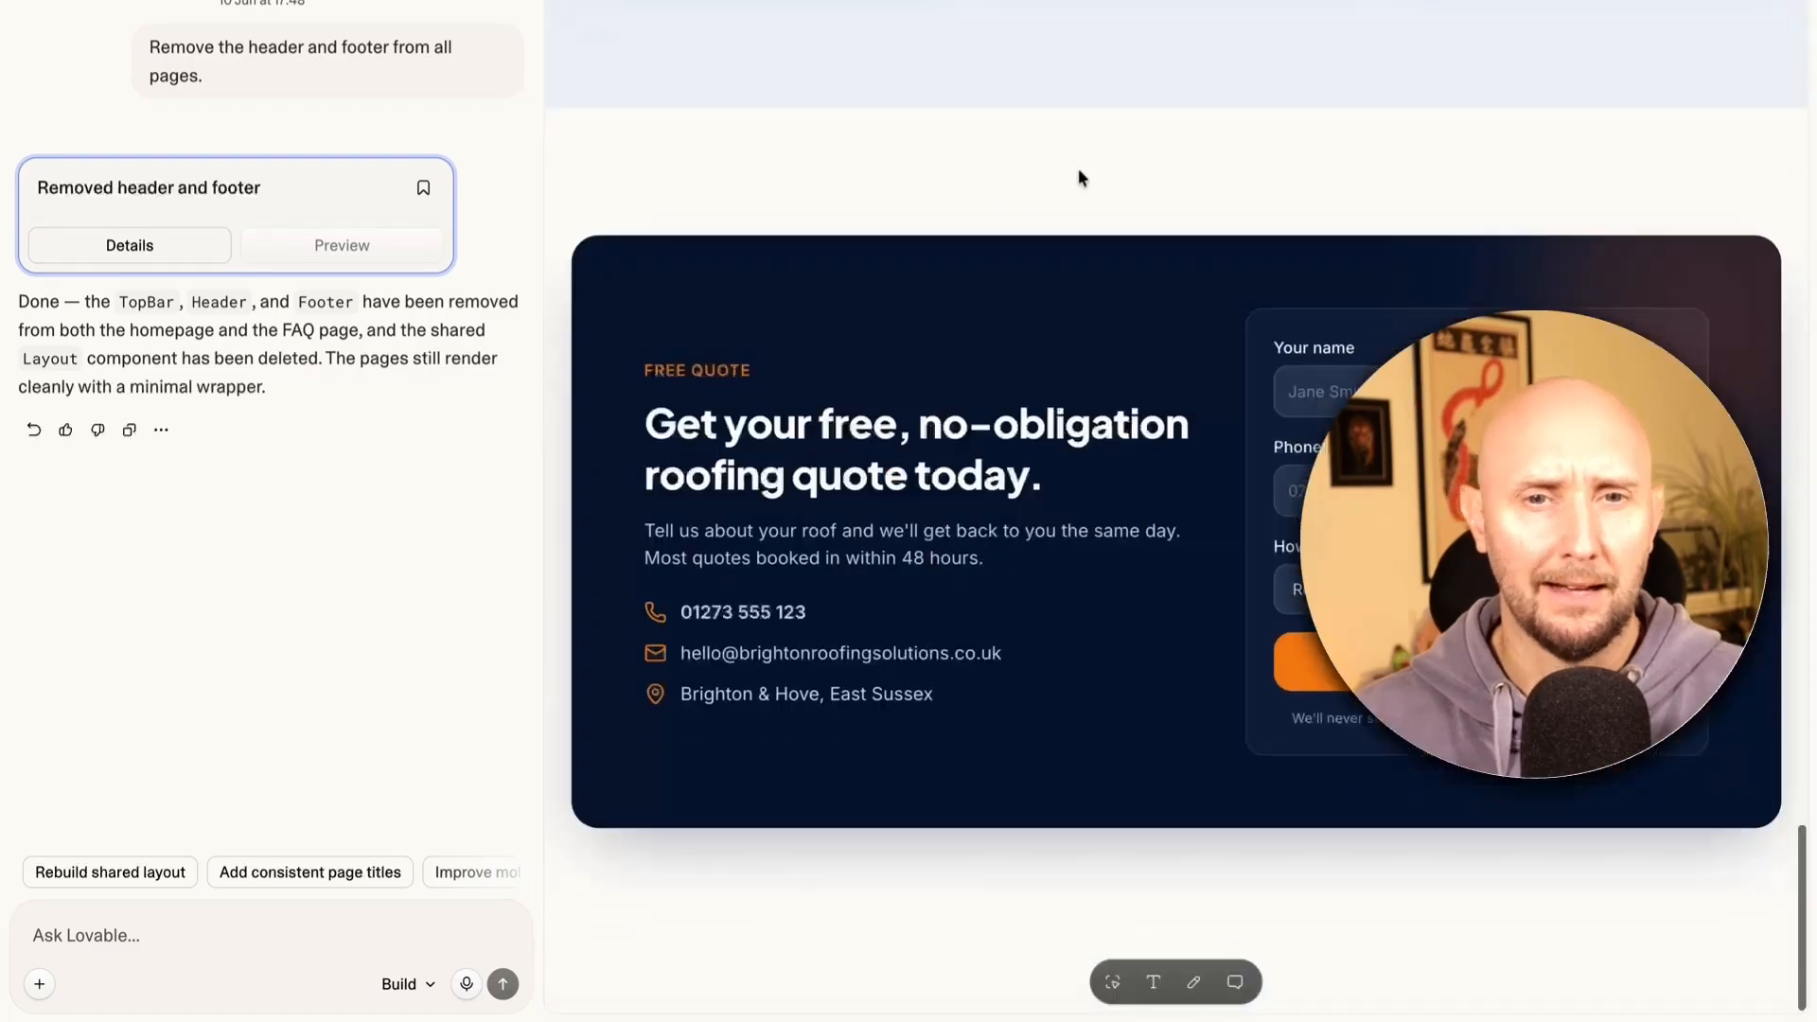
scroll(961, 884, "up", 6)
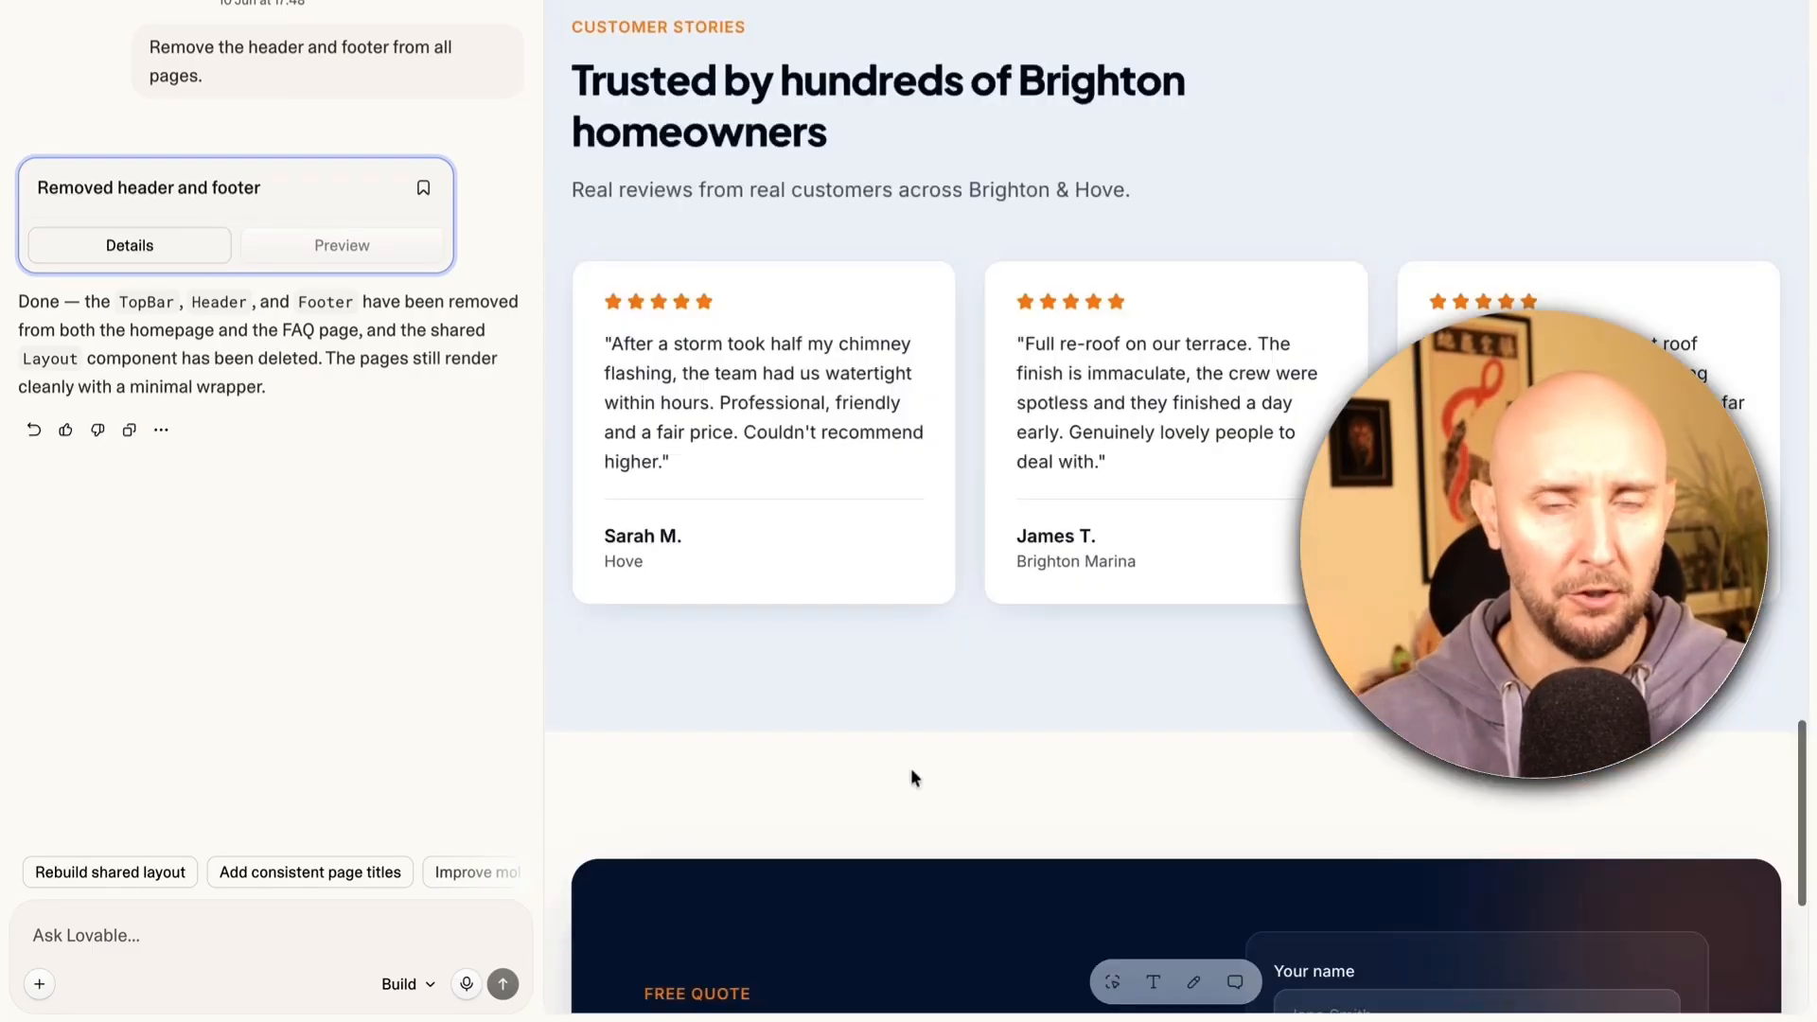
scroll(911, 768, "up", 15)
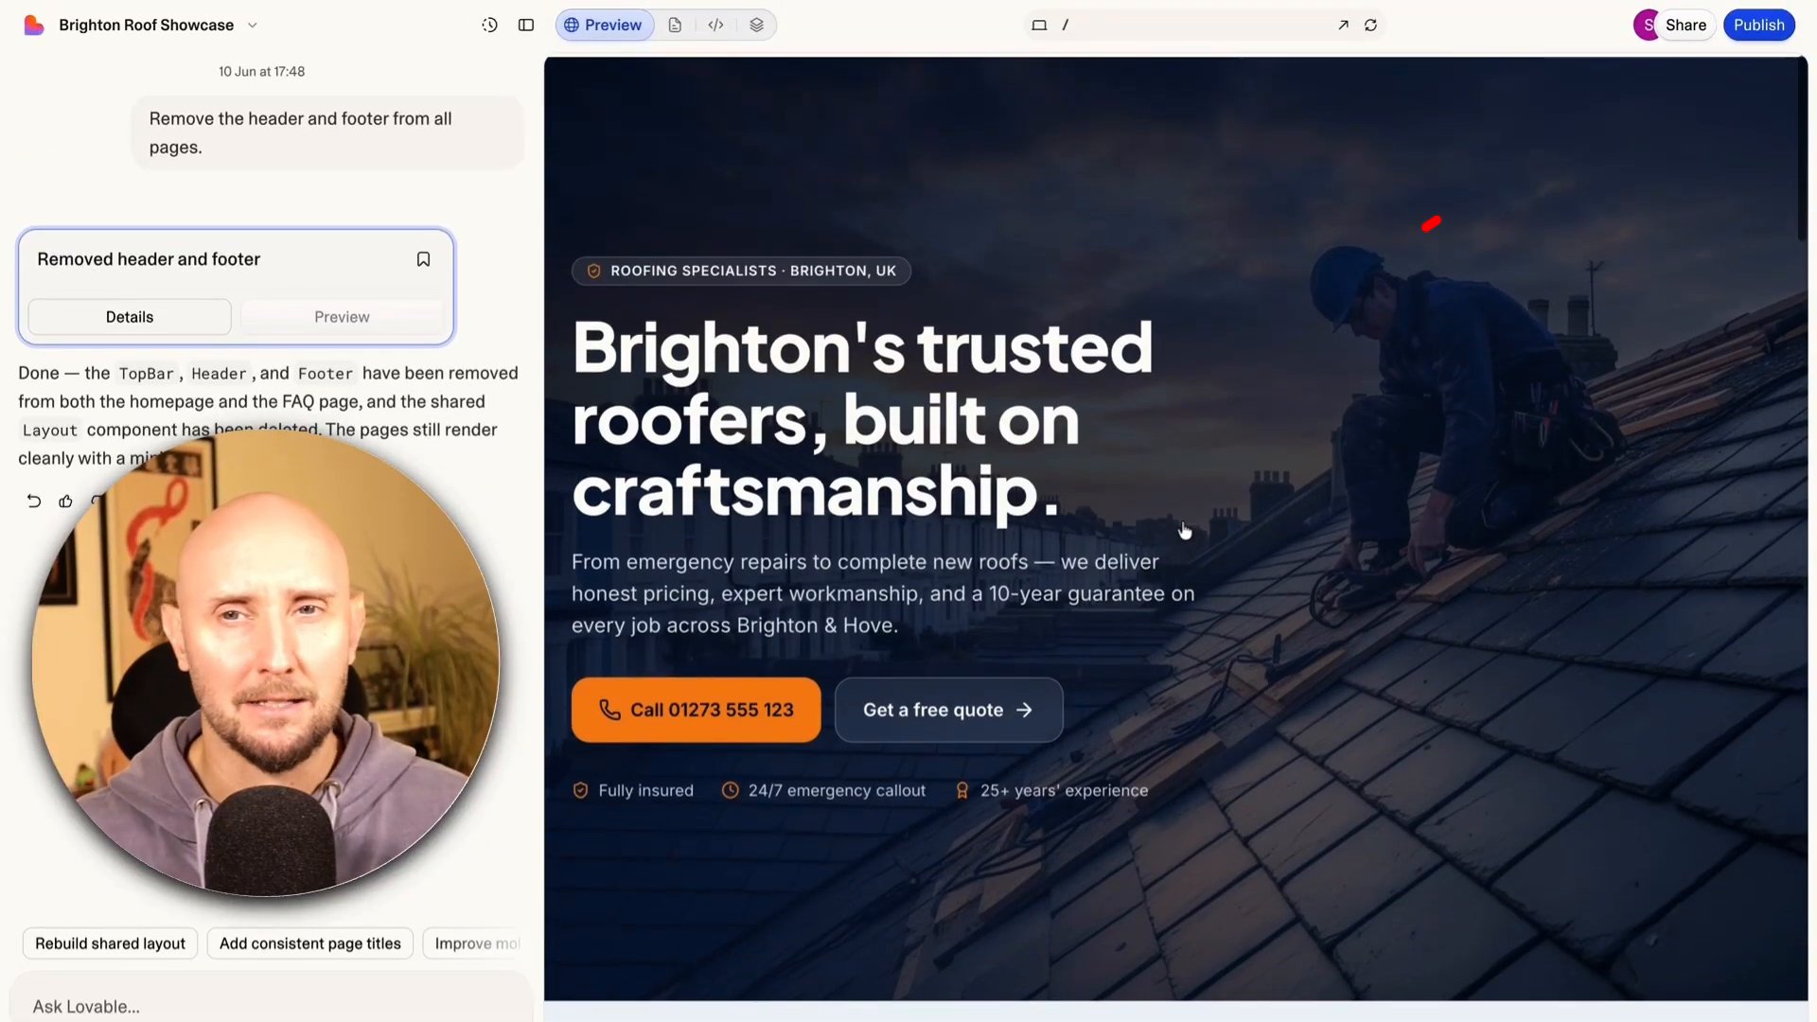
Publish the site as Public at the default brighton-roof-sparkle.lovable.app address, skipping website info
left_click(1758, 25)
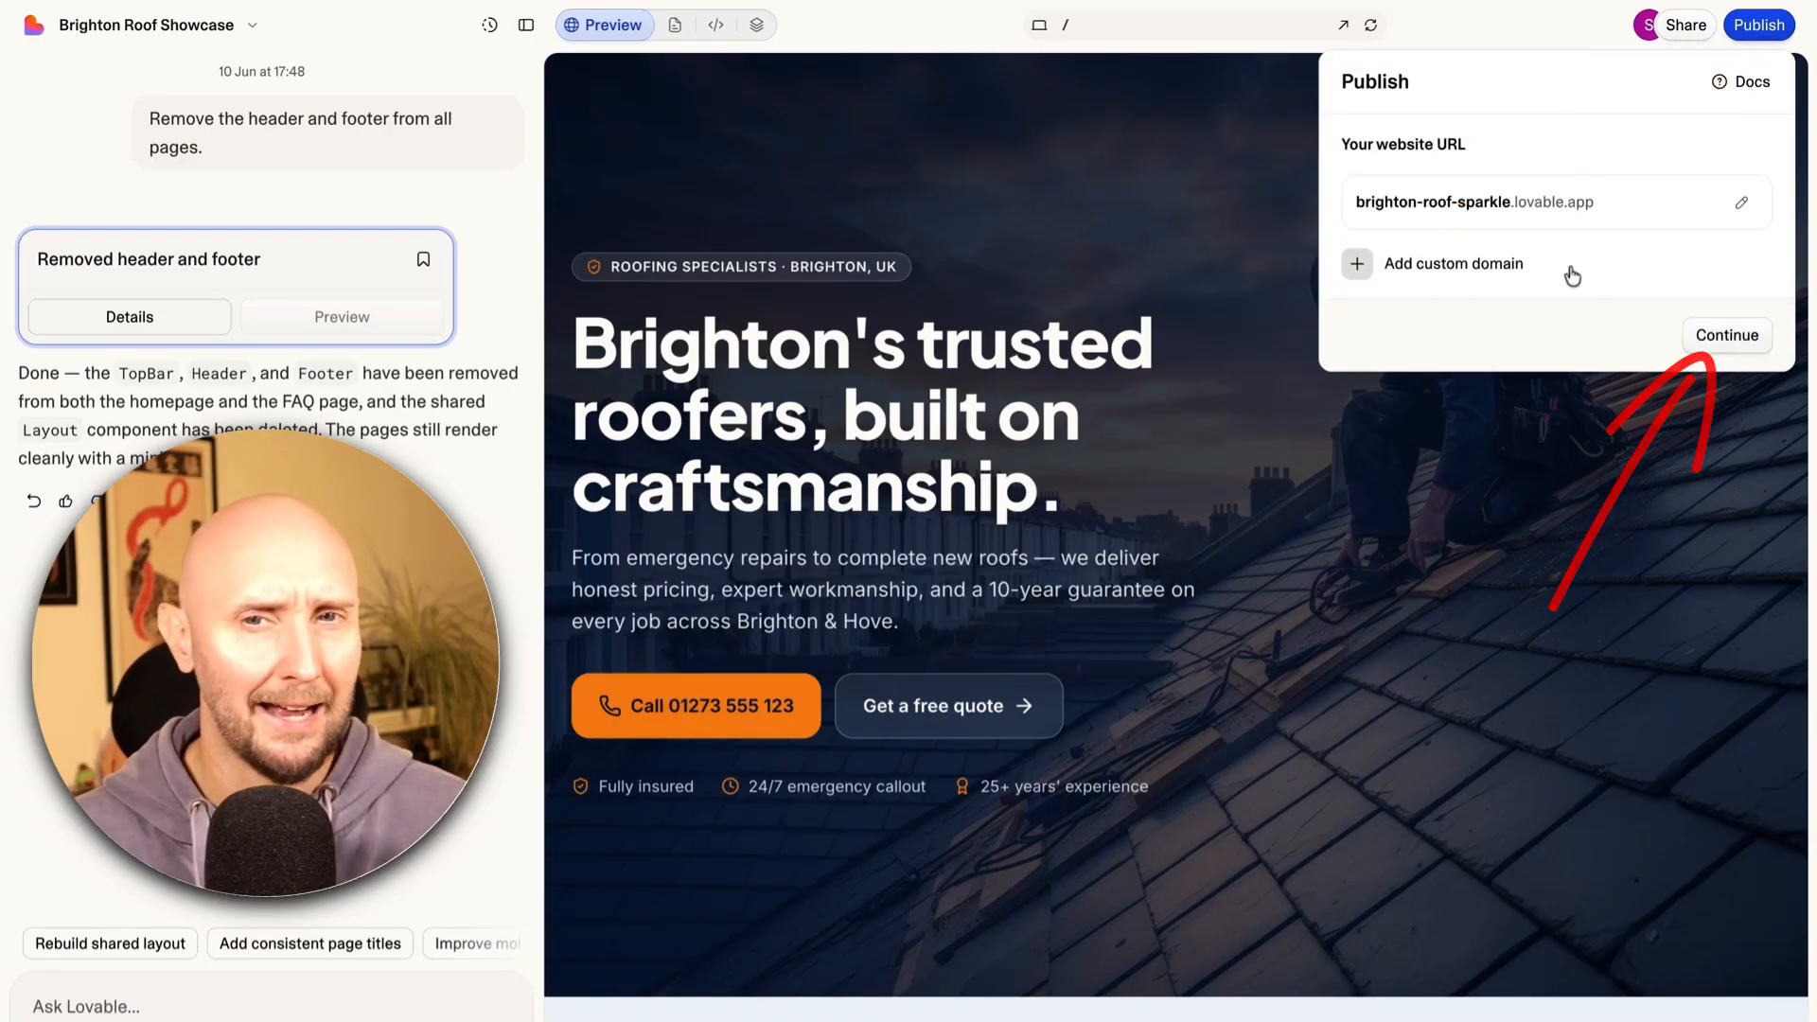
left_click(1720, 337)
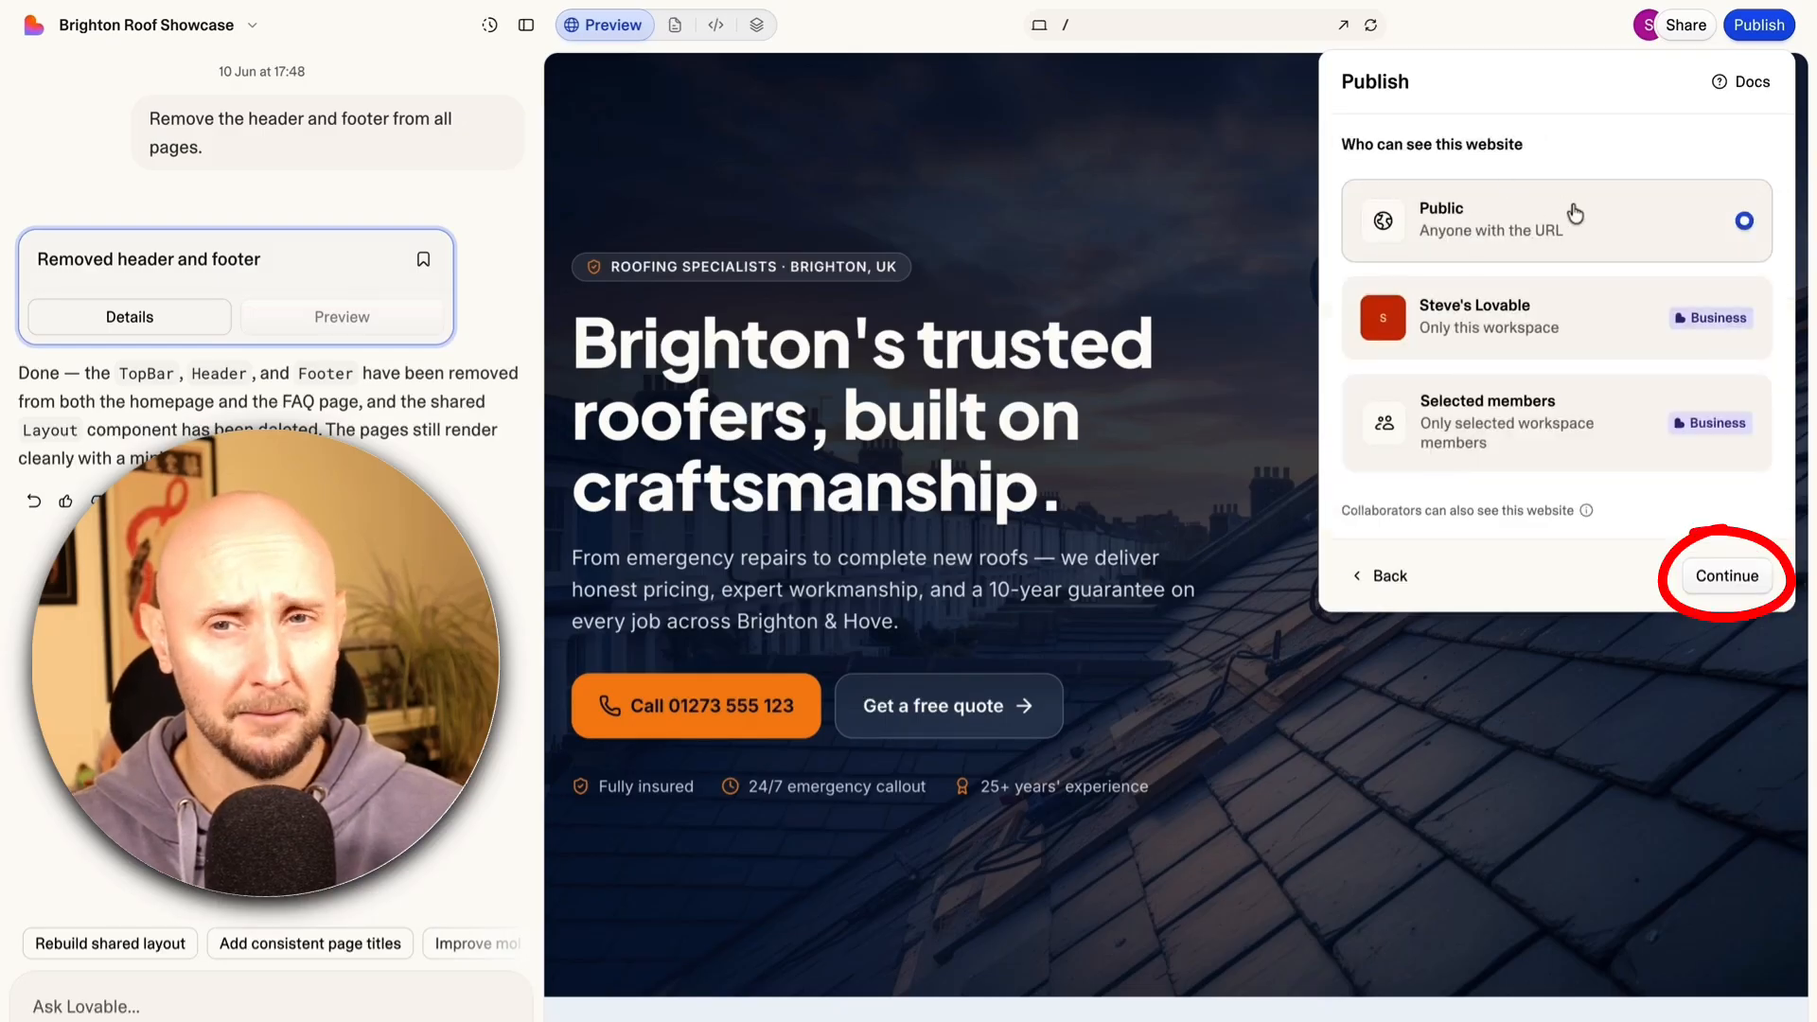
left_click(1718, 575)
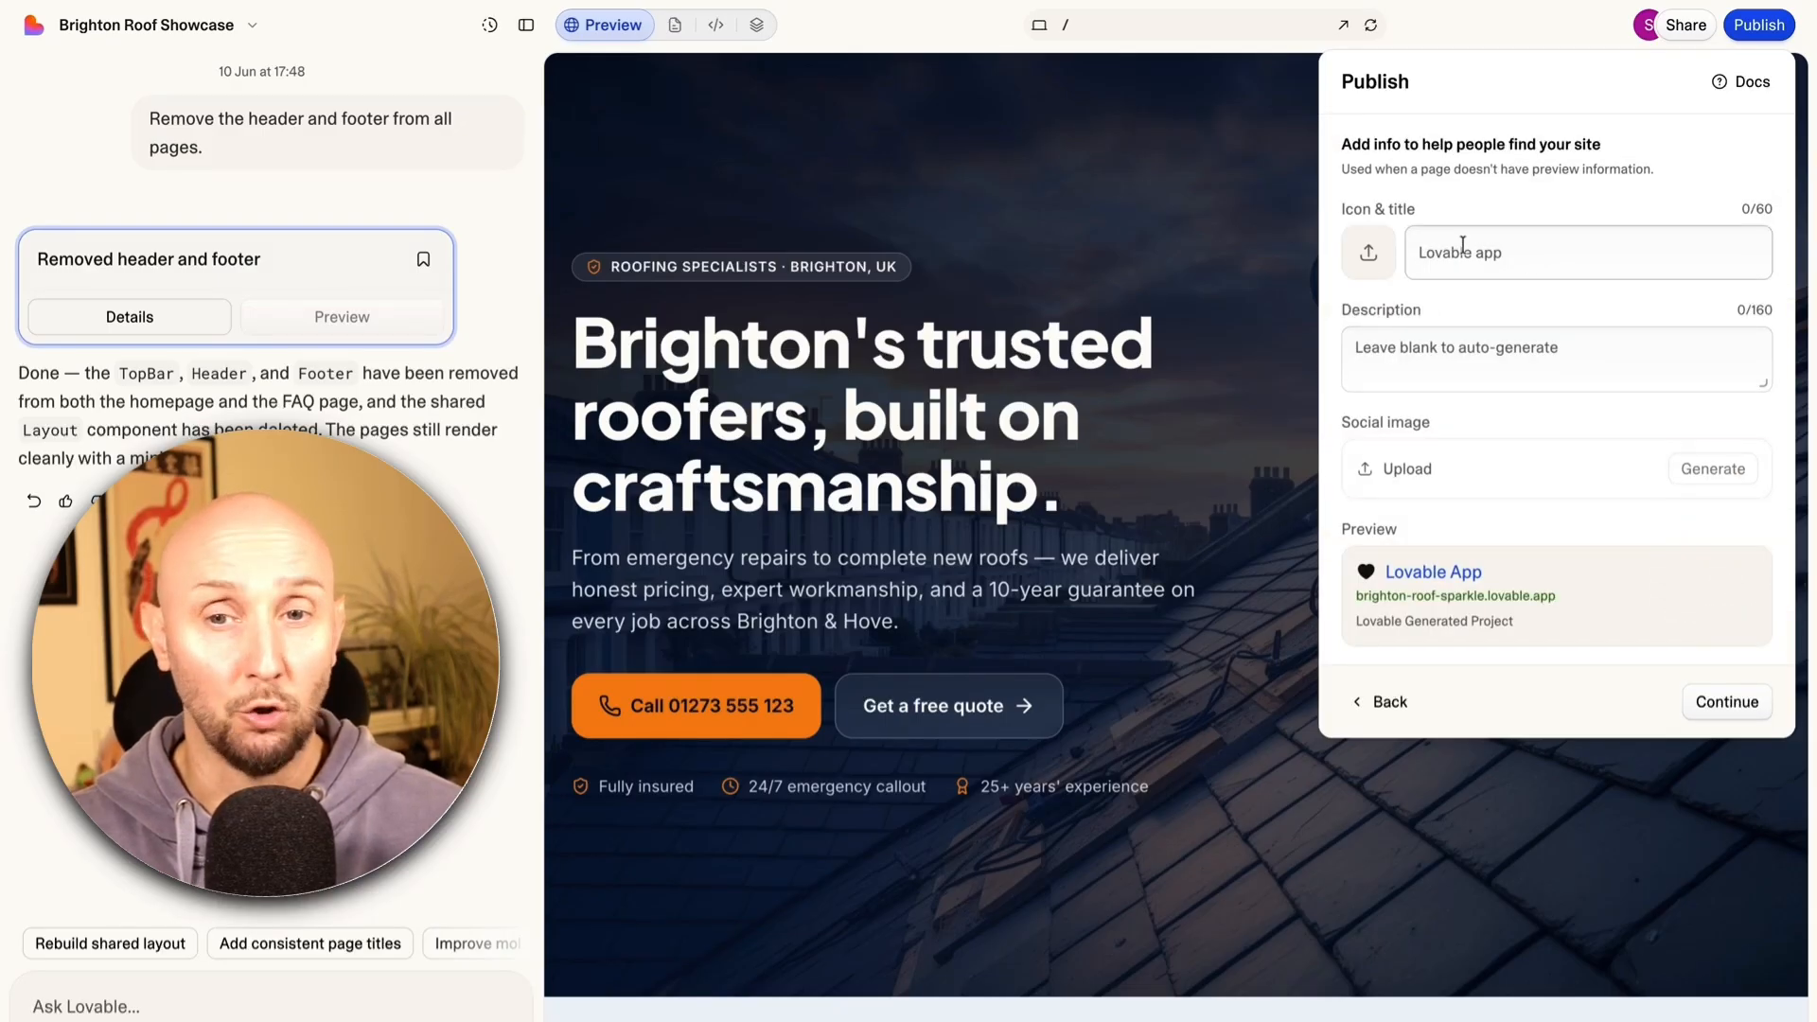
left_click(1723, 712)
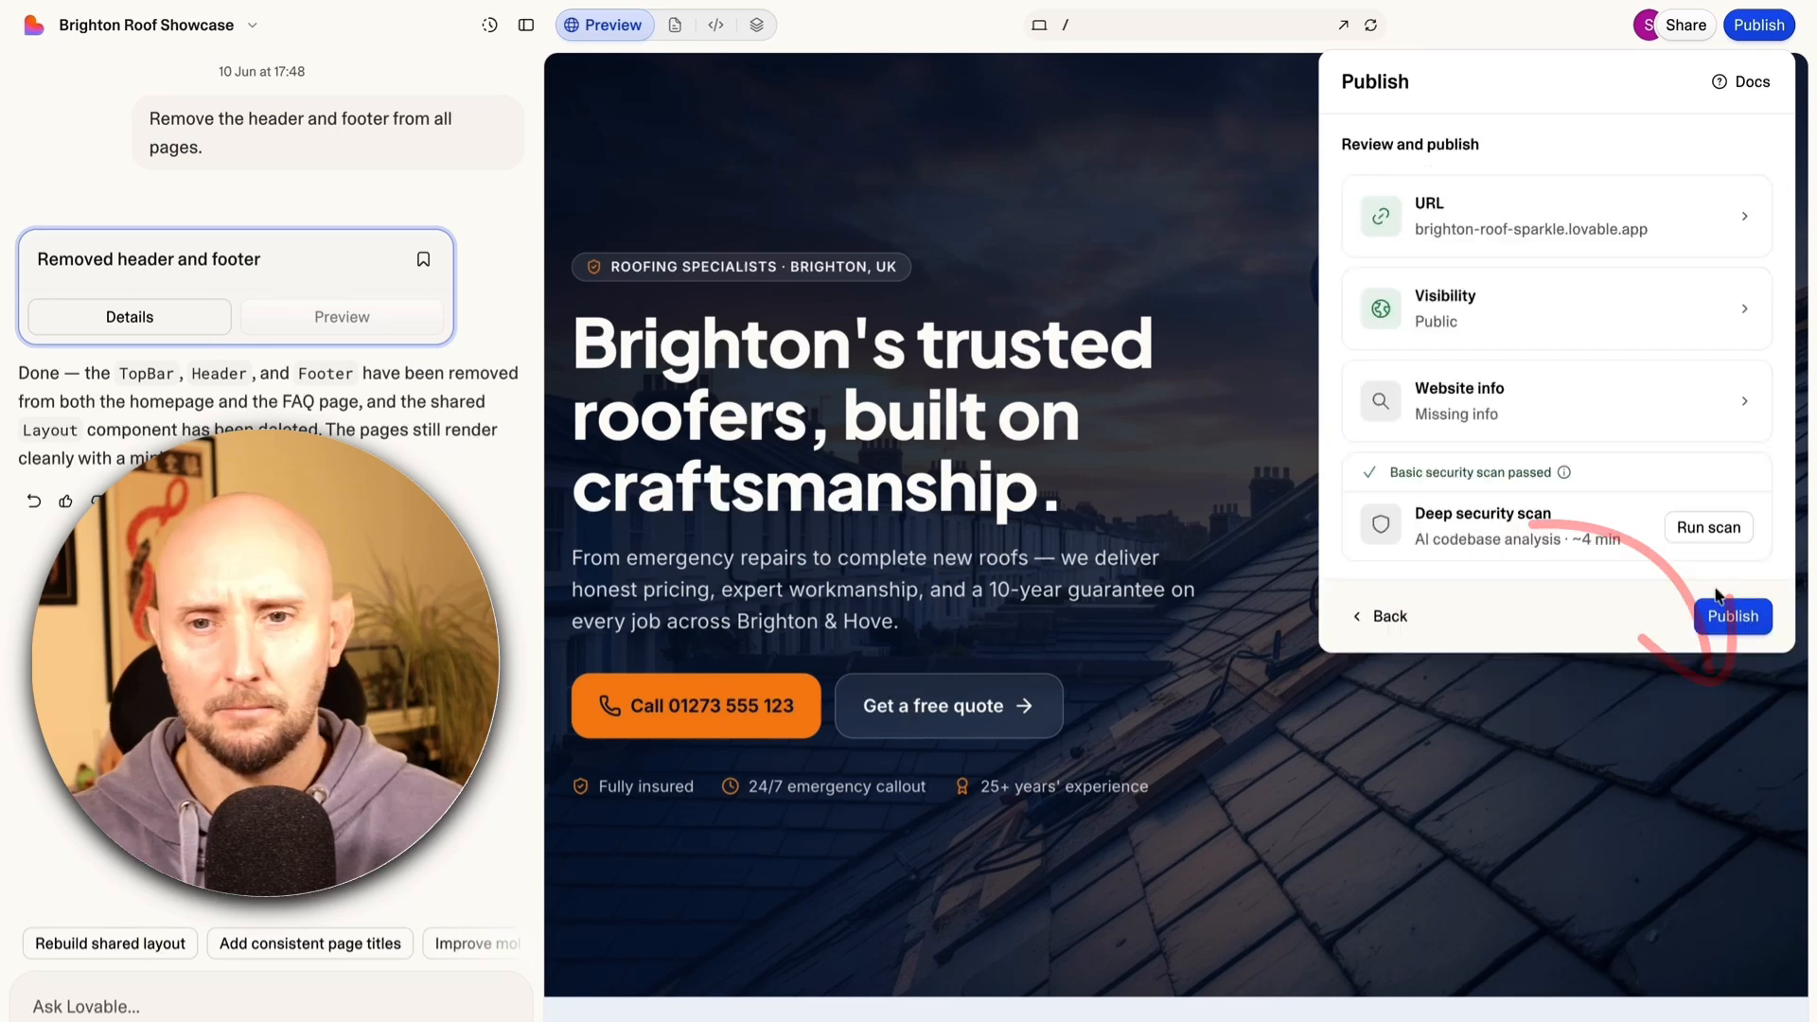
left_click(1744, 620)
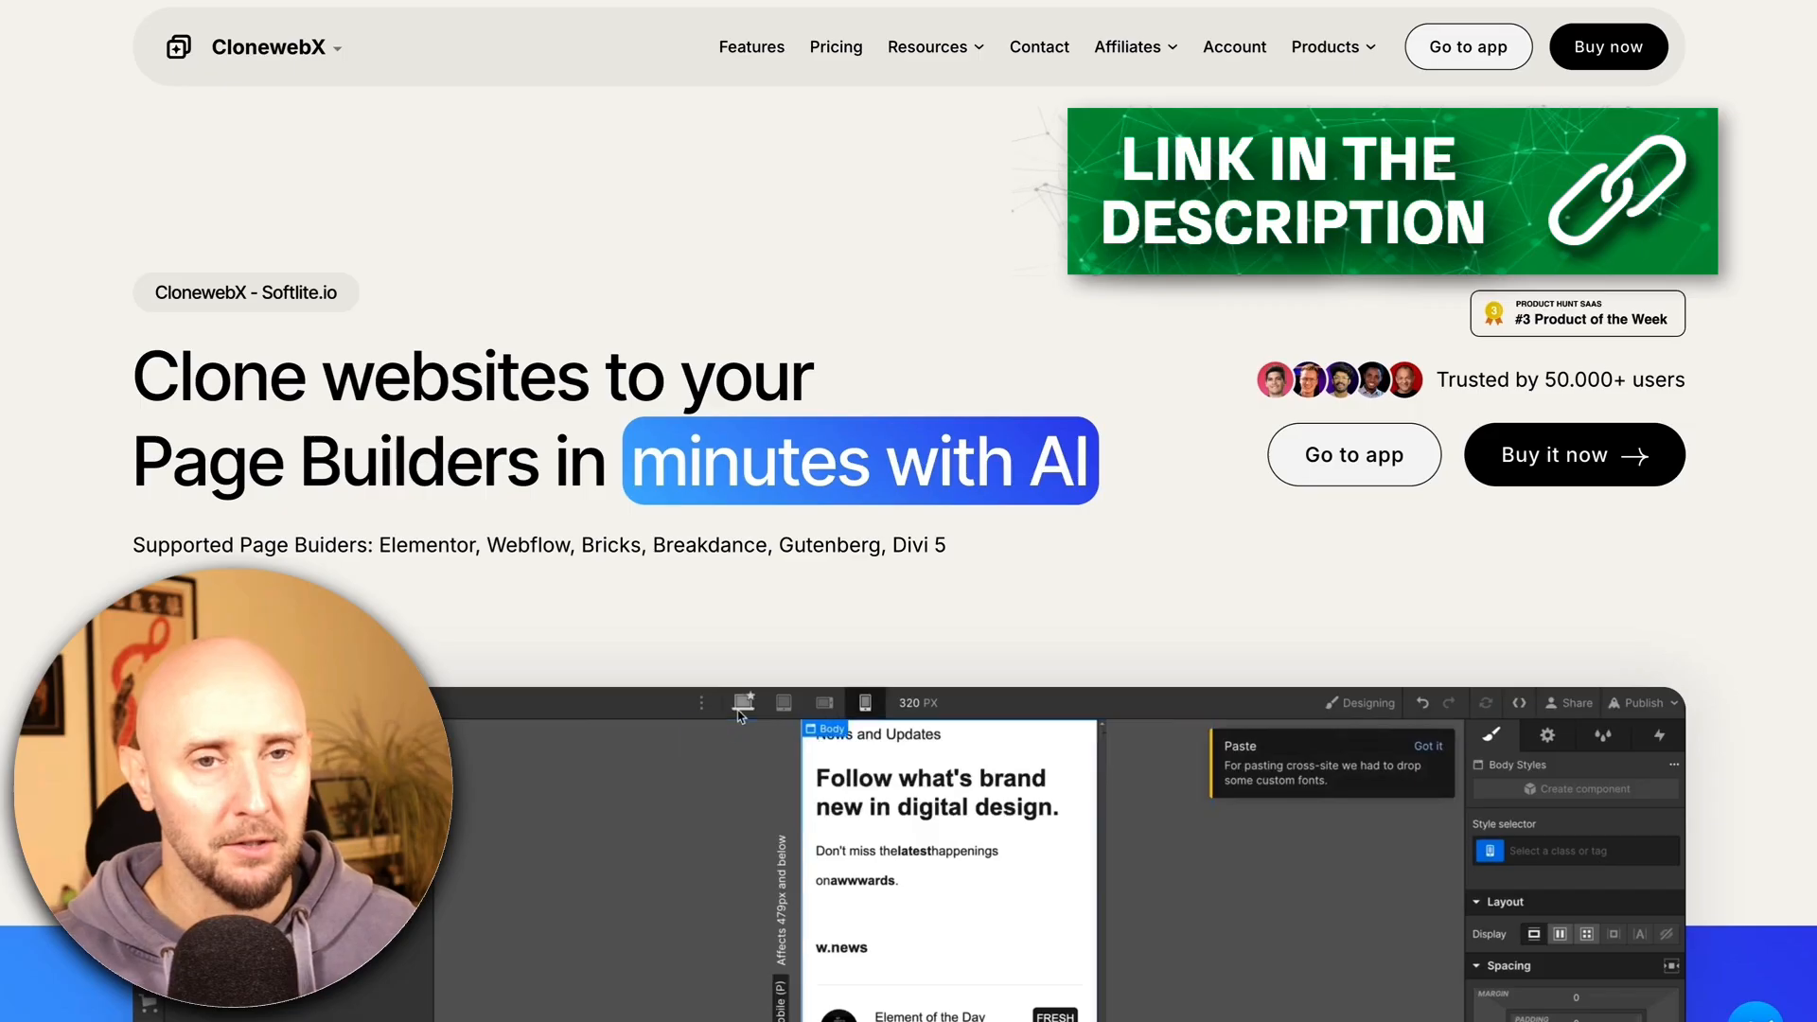
Scroll to the pricing cards and point out the Free plan's two-site limit and Gutenberg/Webflow outputs
scroll(104, 210, "down", 6)
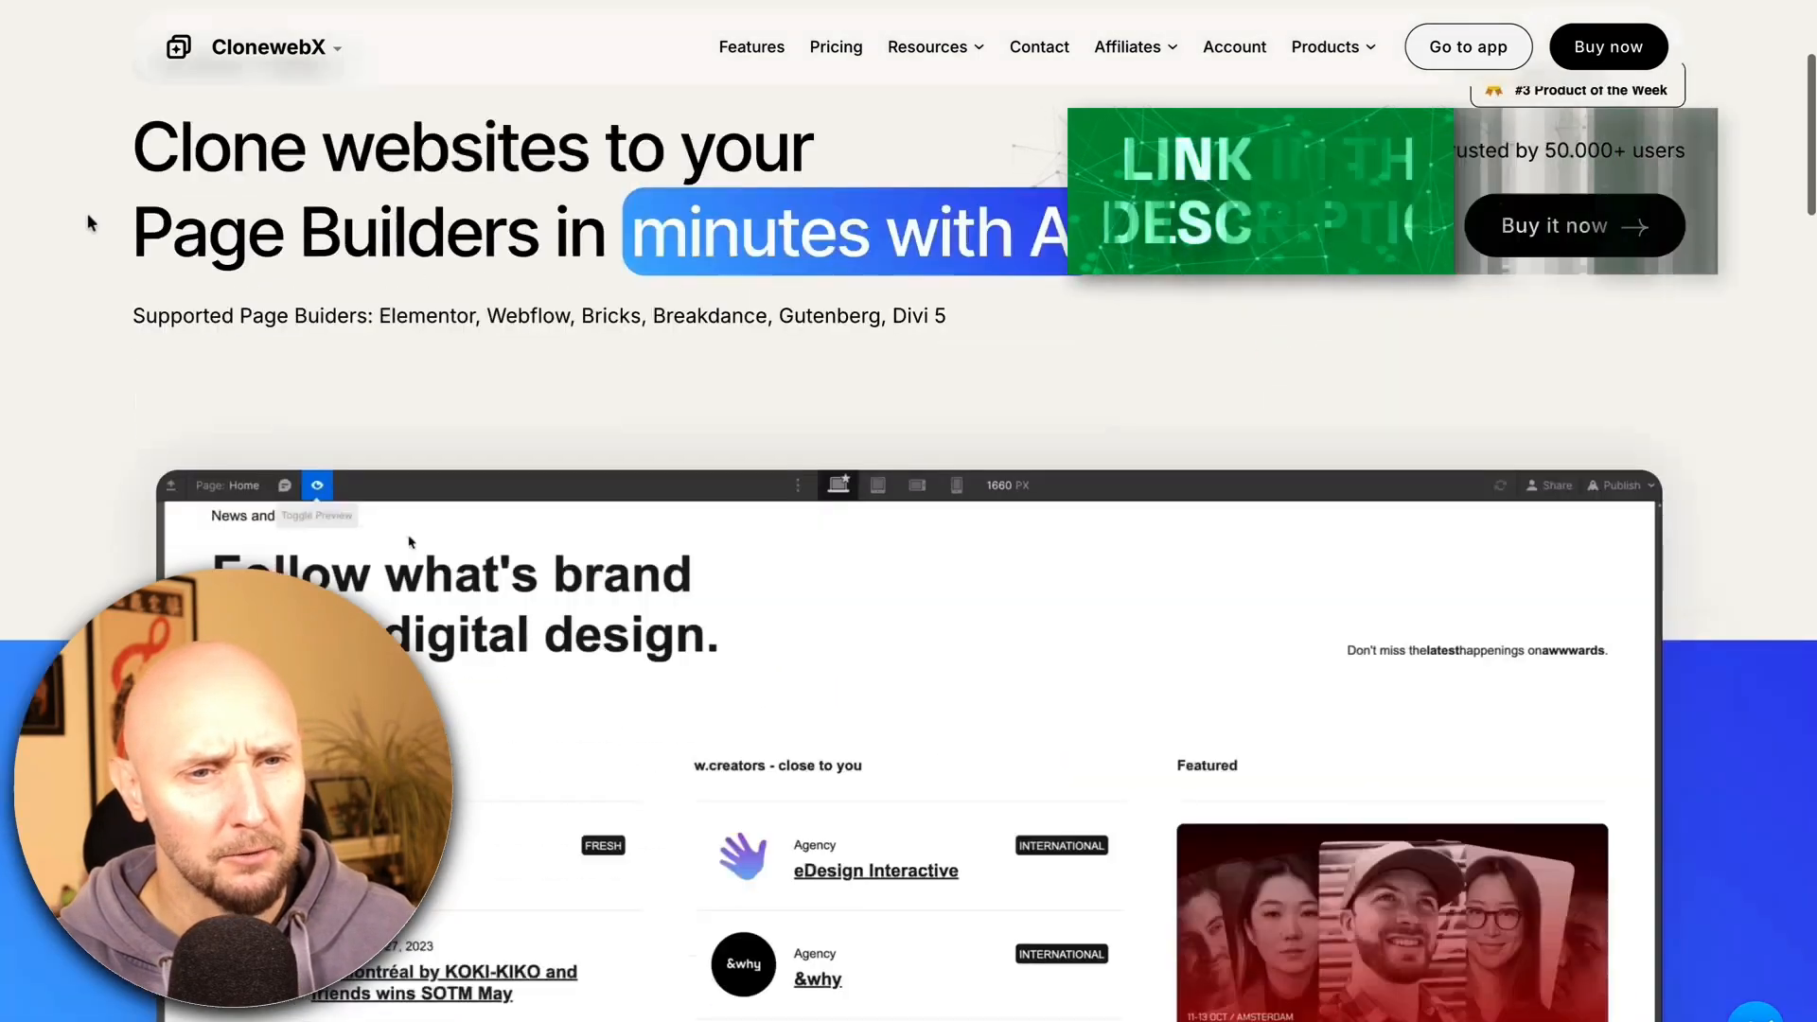
scroll(121, 223, "down", 10)
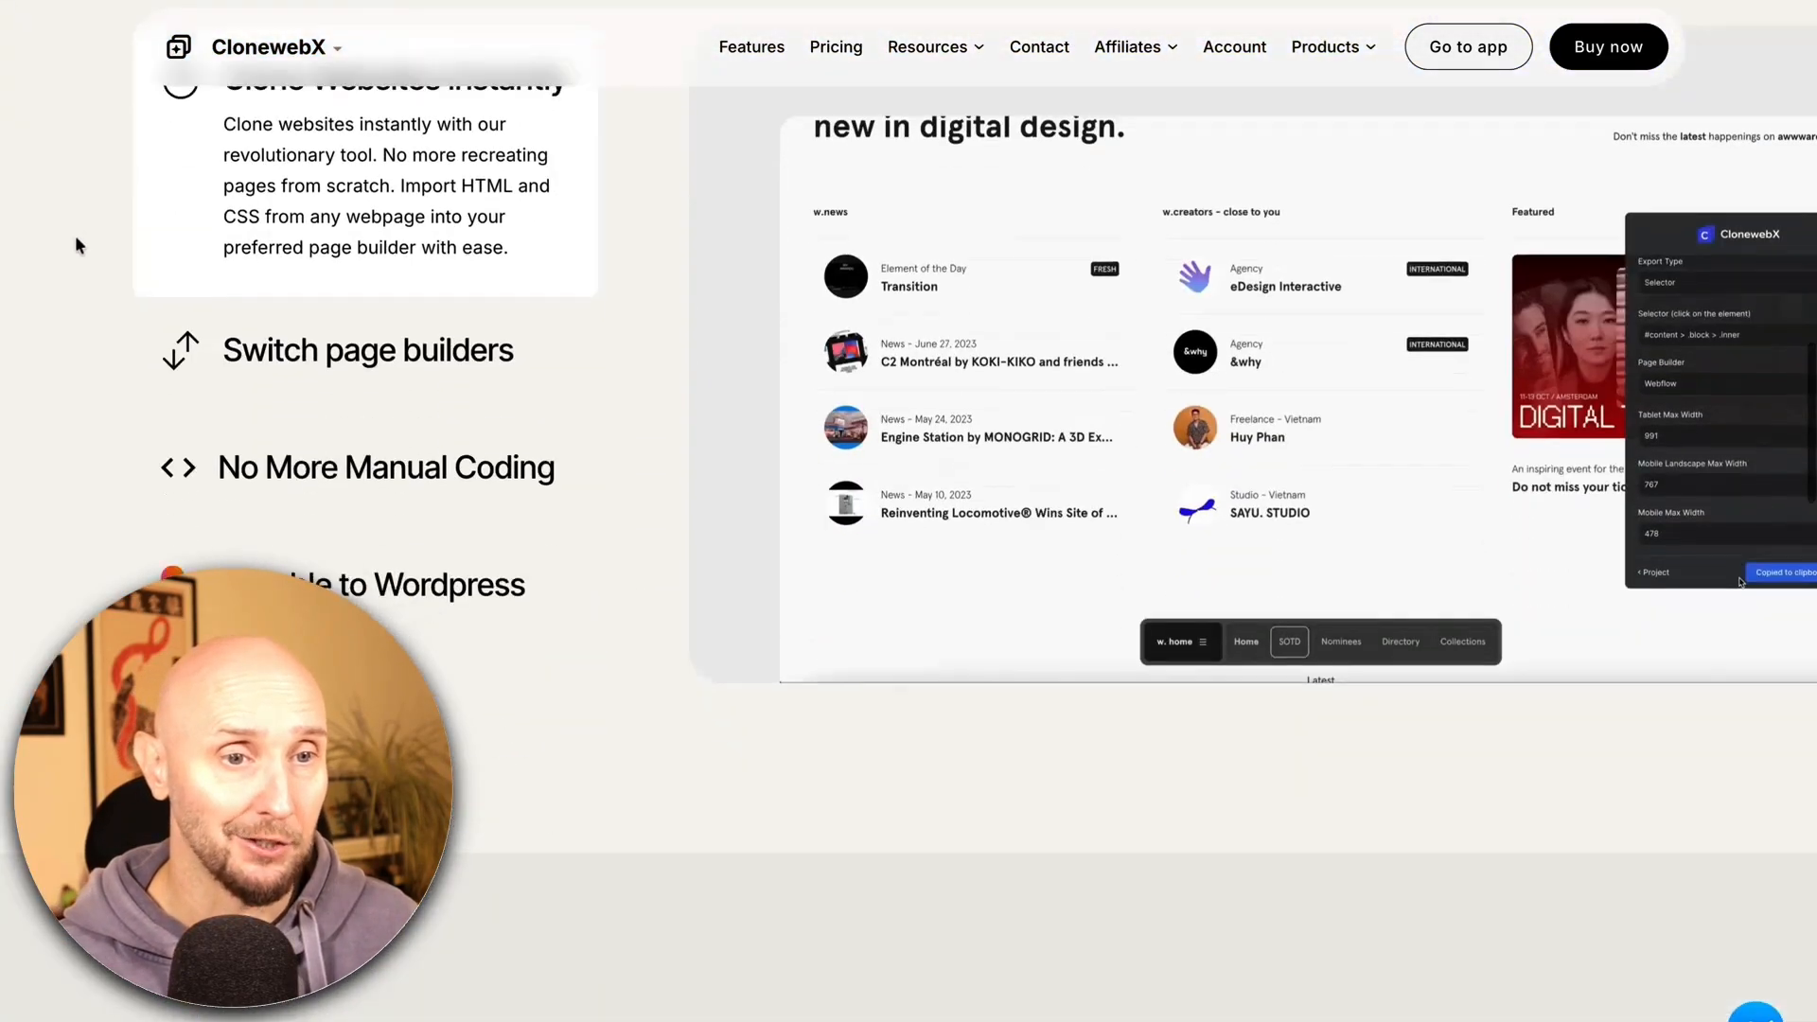
scroll(83, 241, "down", 2)
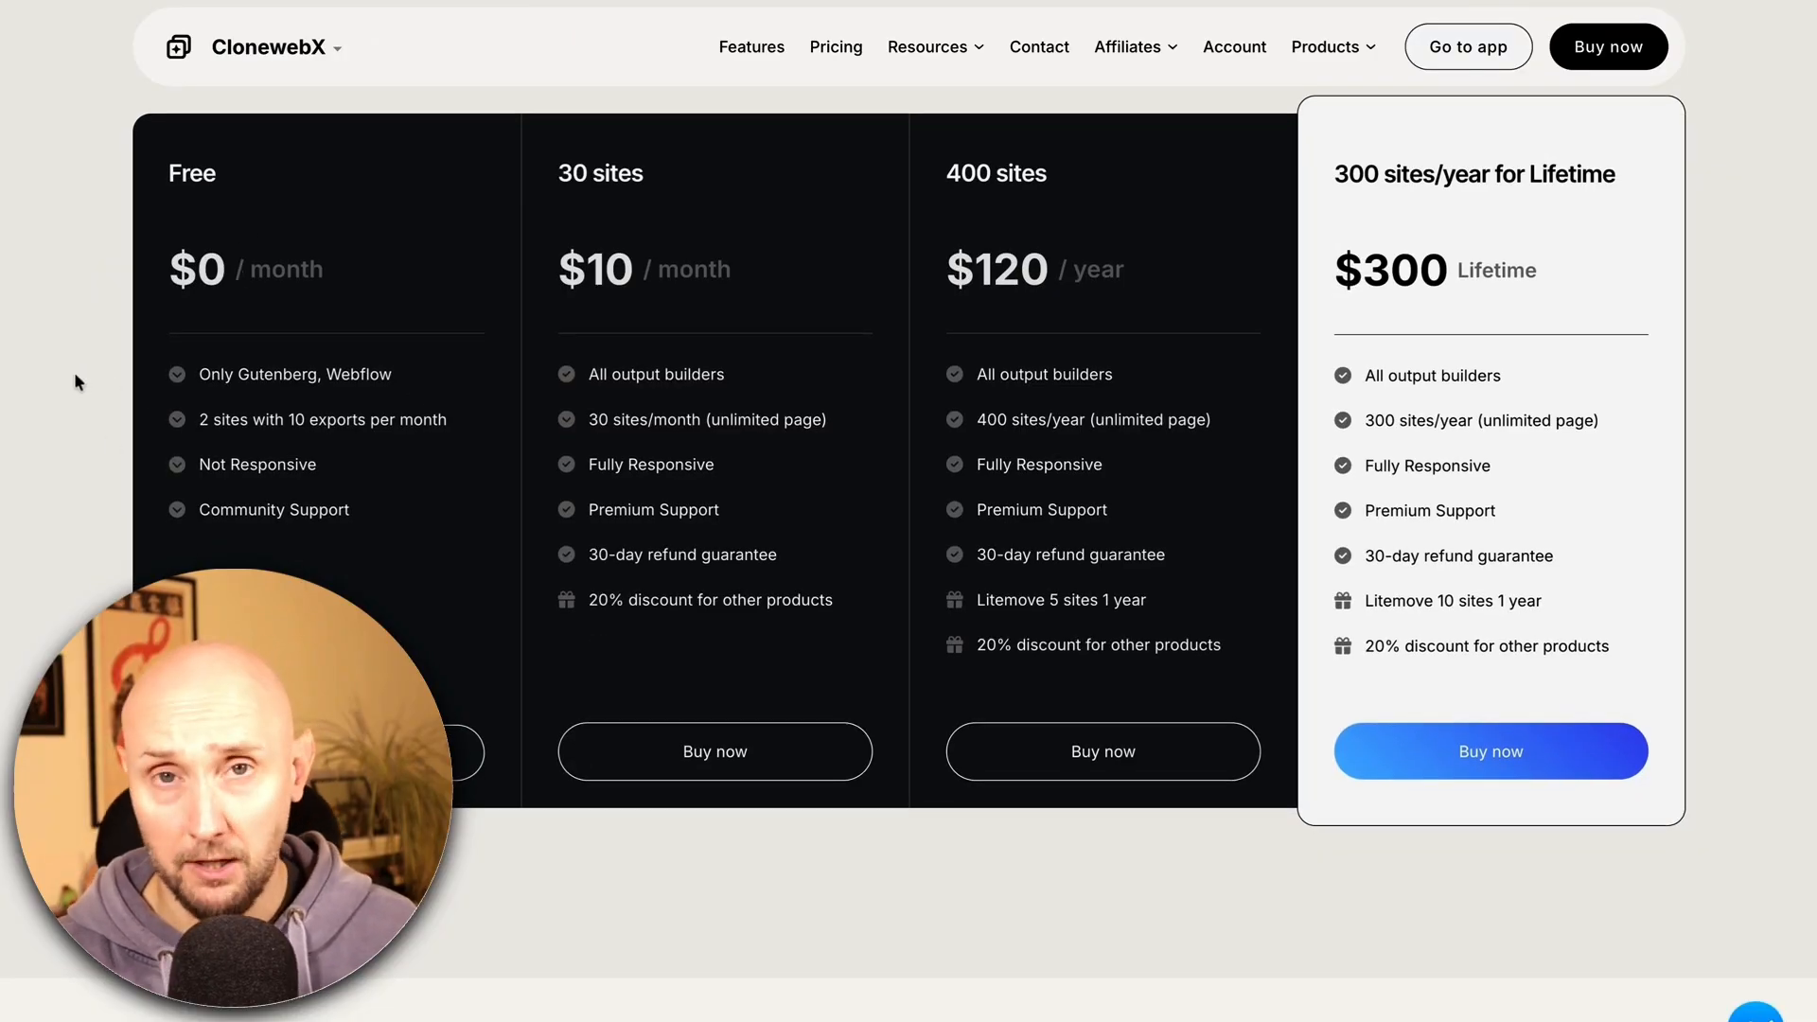
left_click_drag(201, 421, 331, 424)
left_click(282, 422)
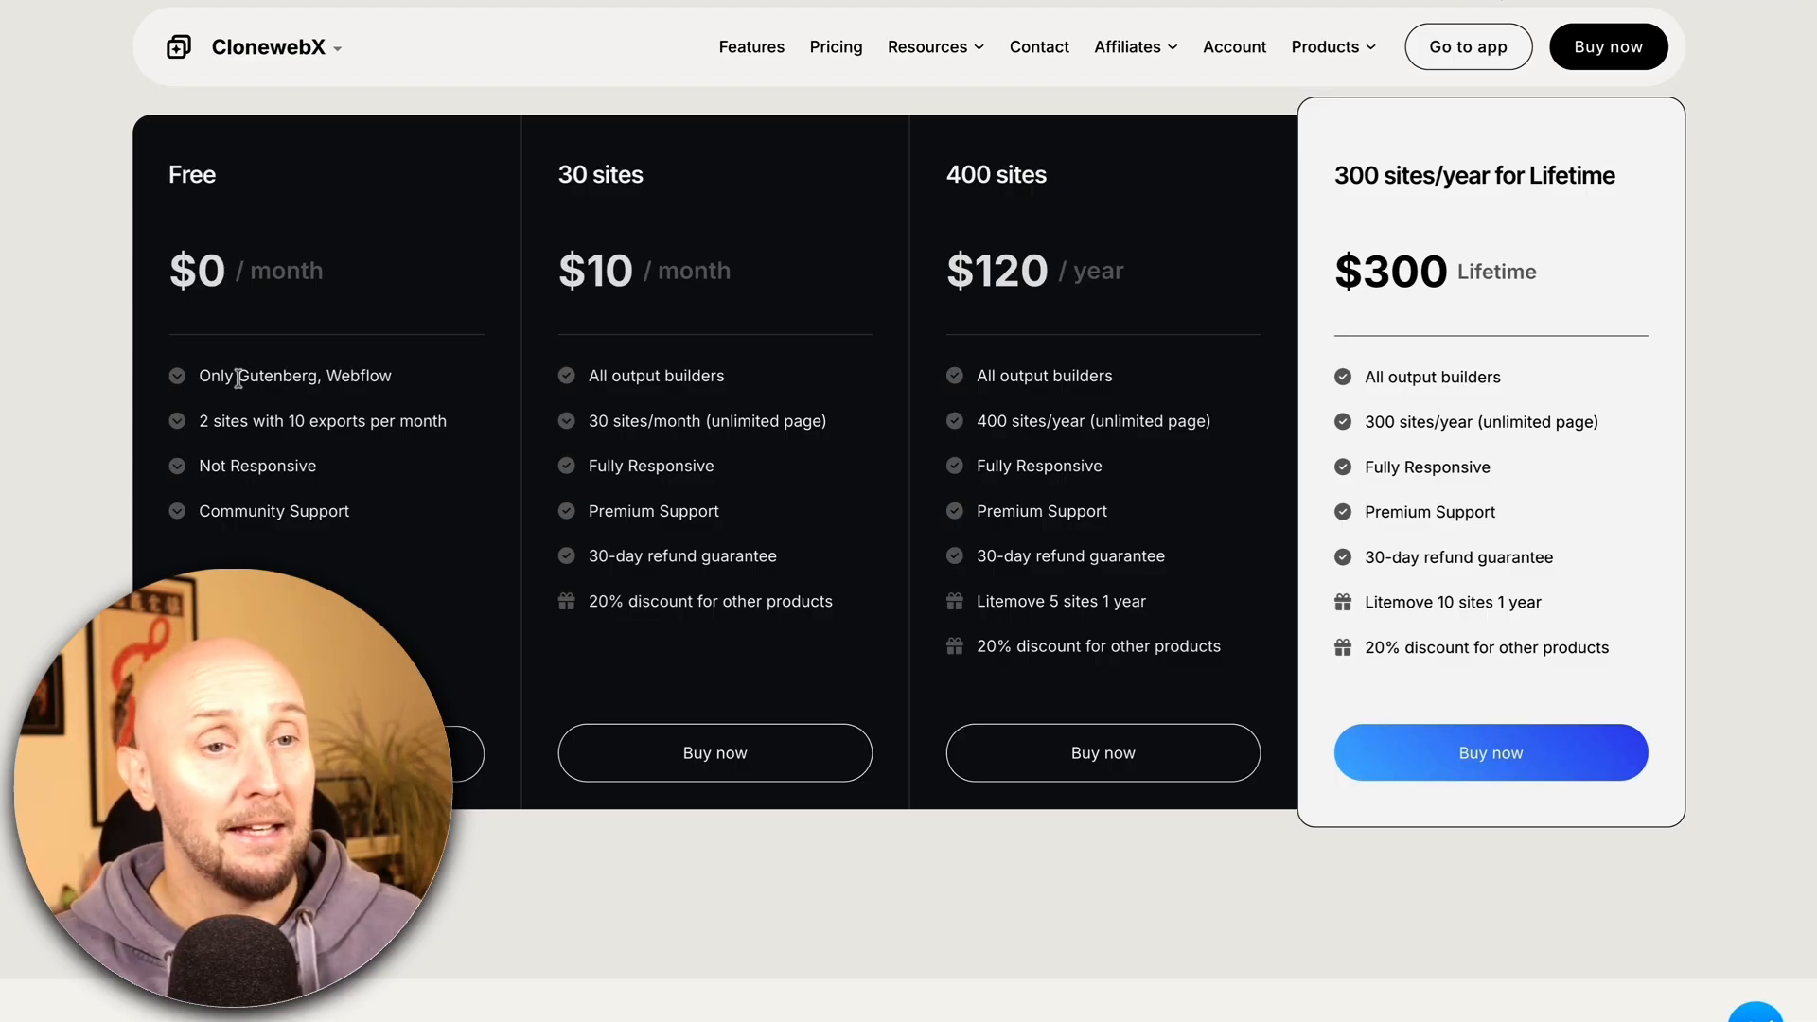
left_click_drag(239, 377, 392, 375)
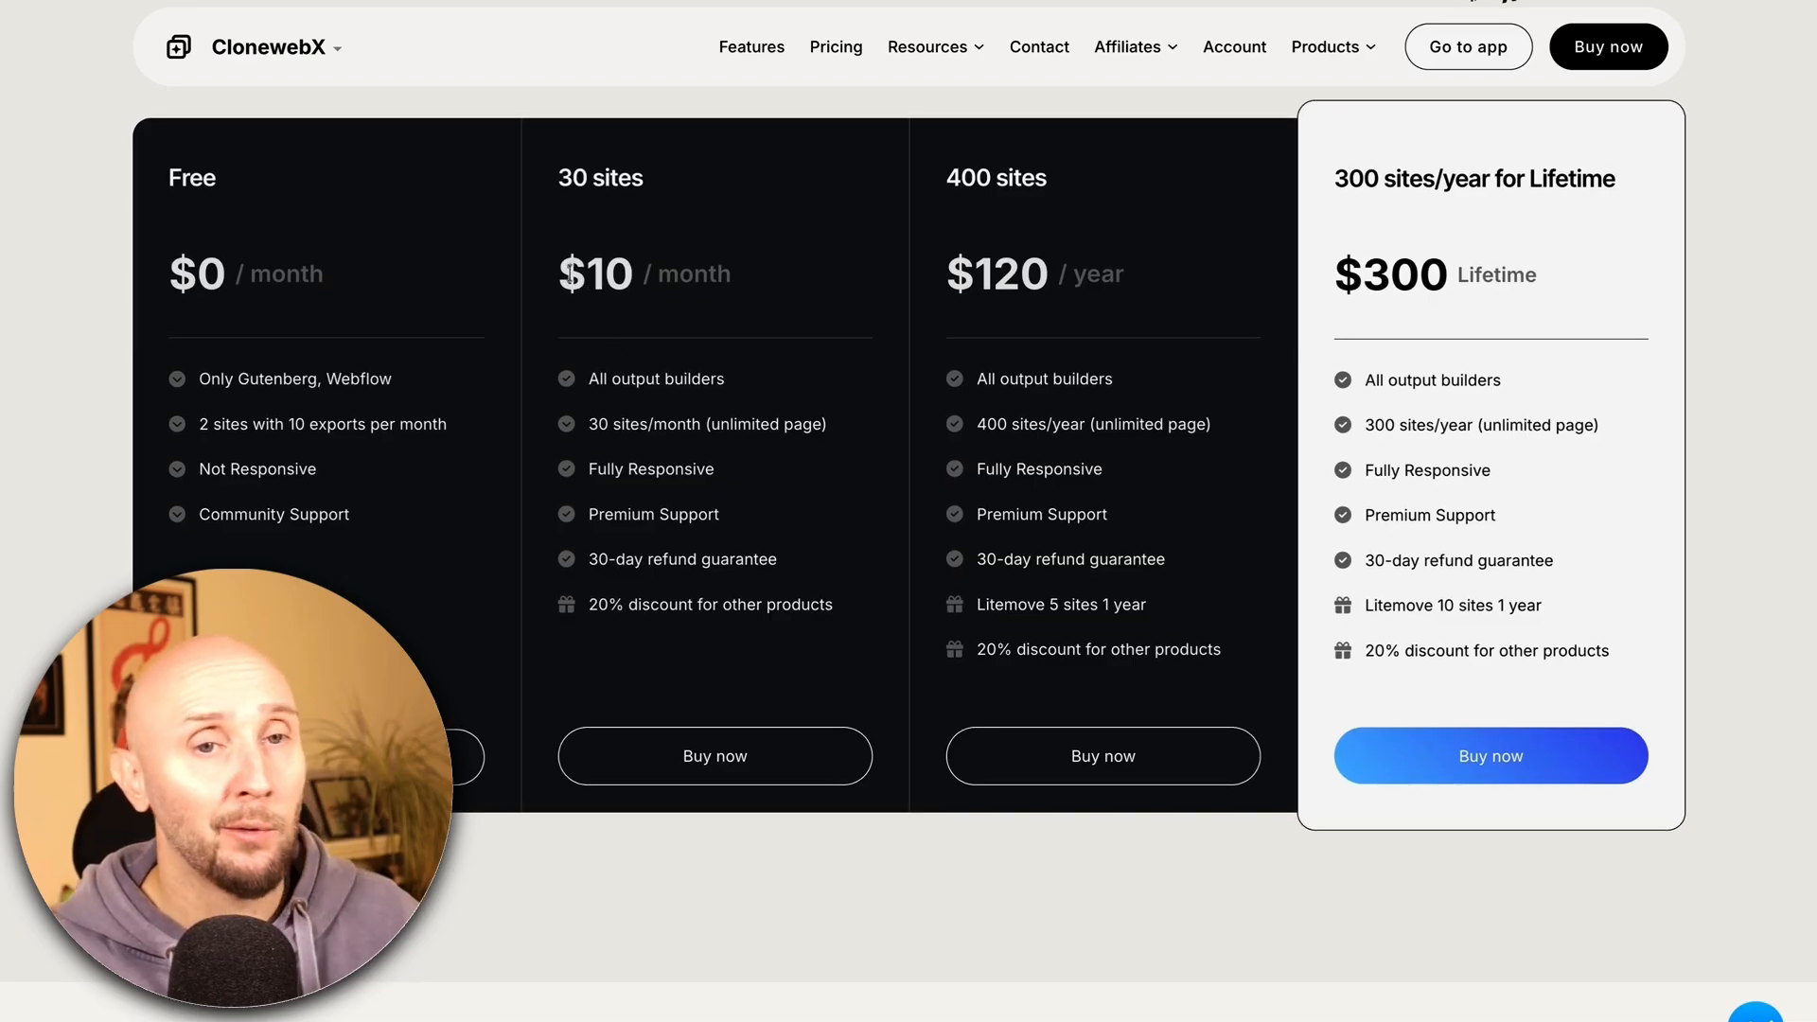
Highlight the 30 sites plan's $10/month price, all output builders and Premium Support
left_click_drag(558, 275, 744, 271)
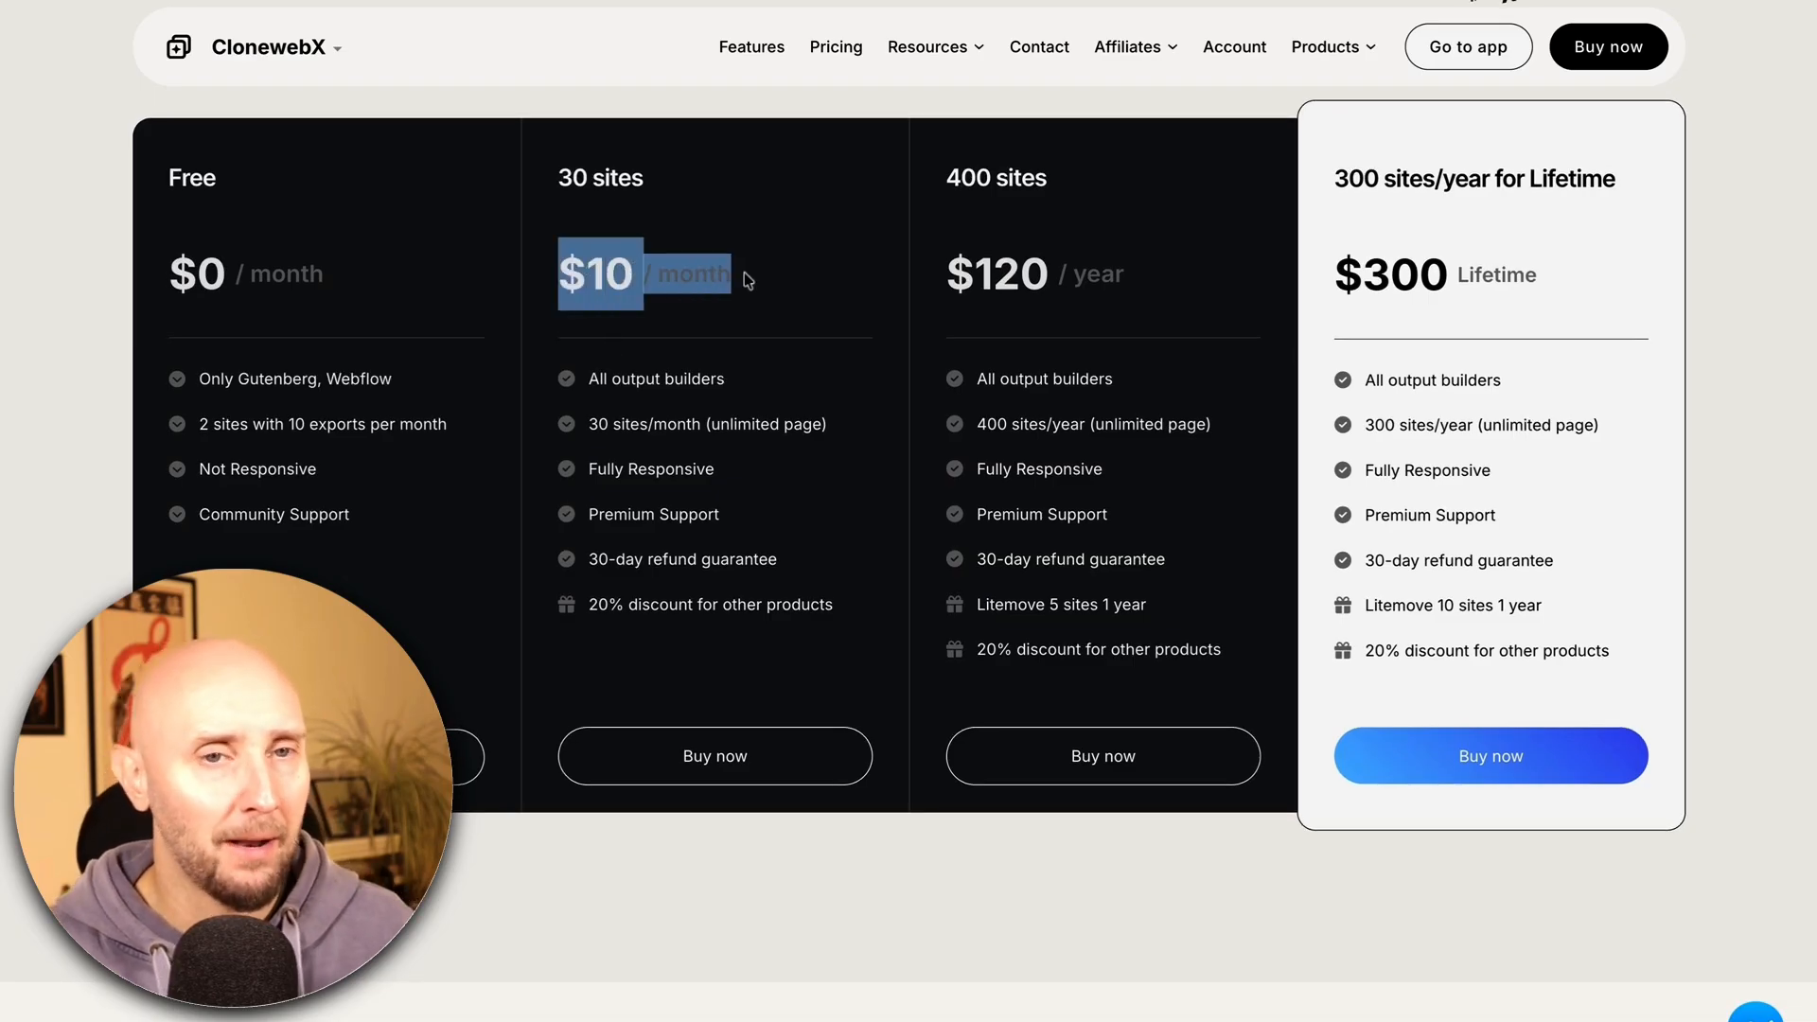
left_click(742, 300)
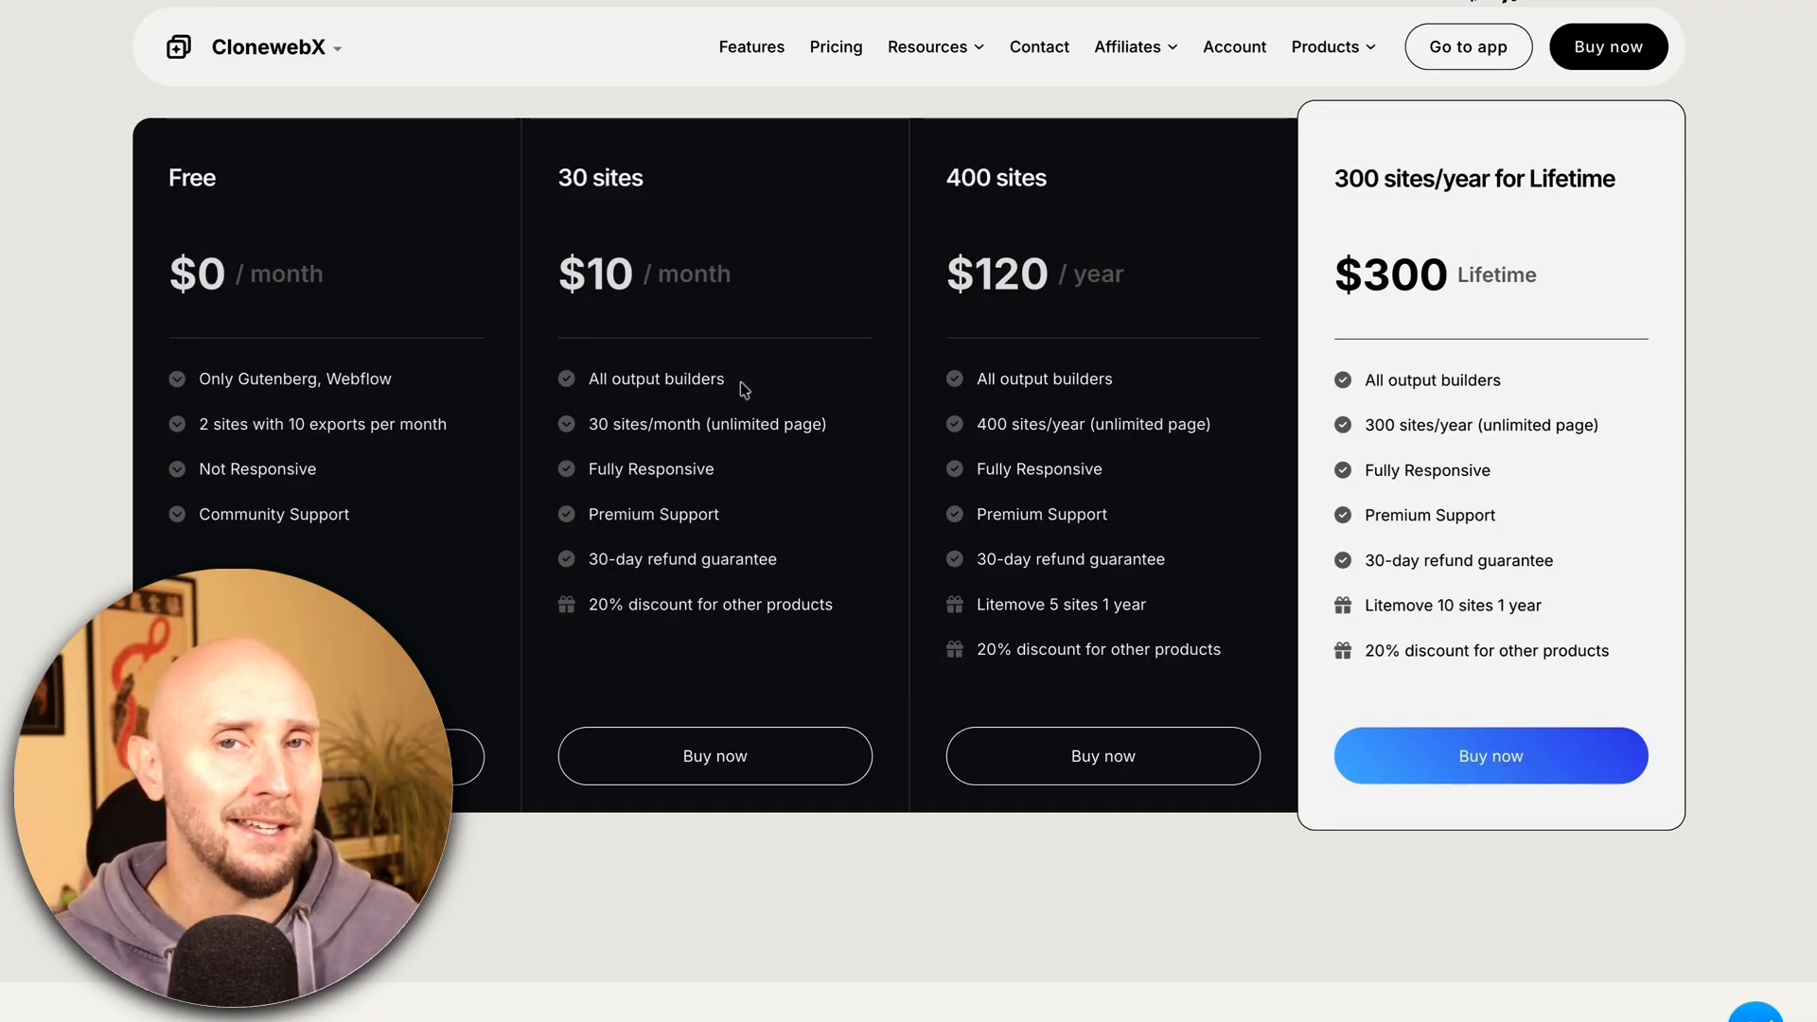
left_click_drag(740, 382, 590, 390)
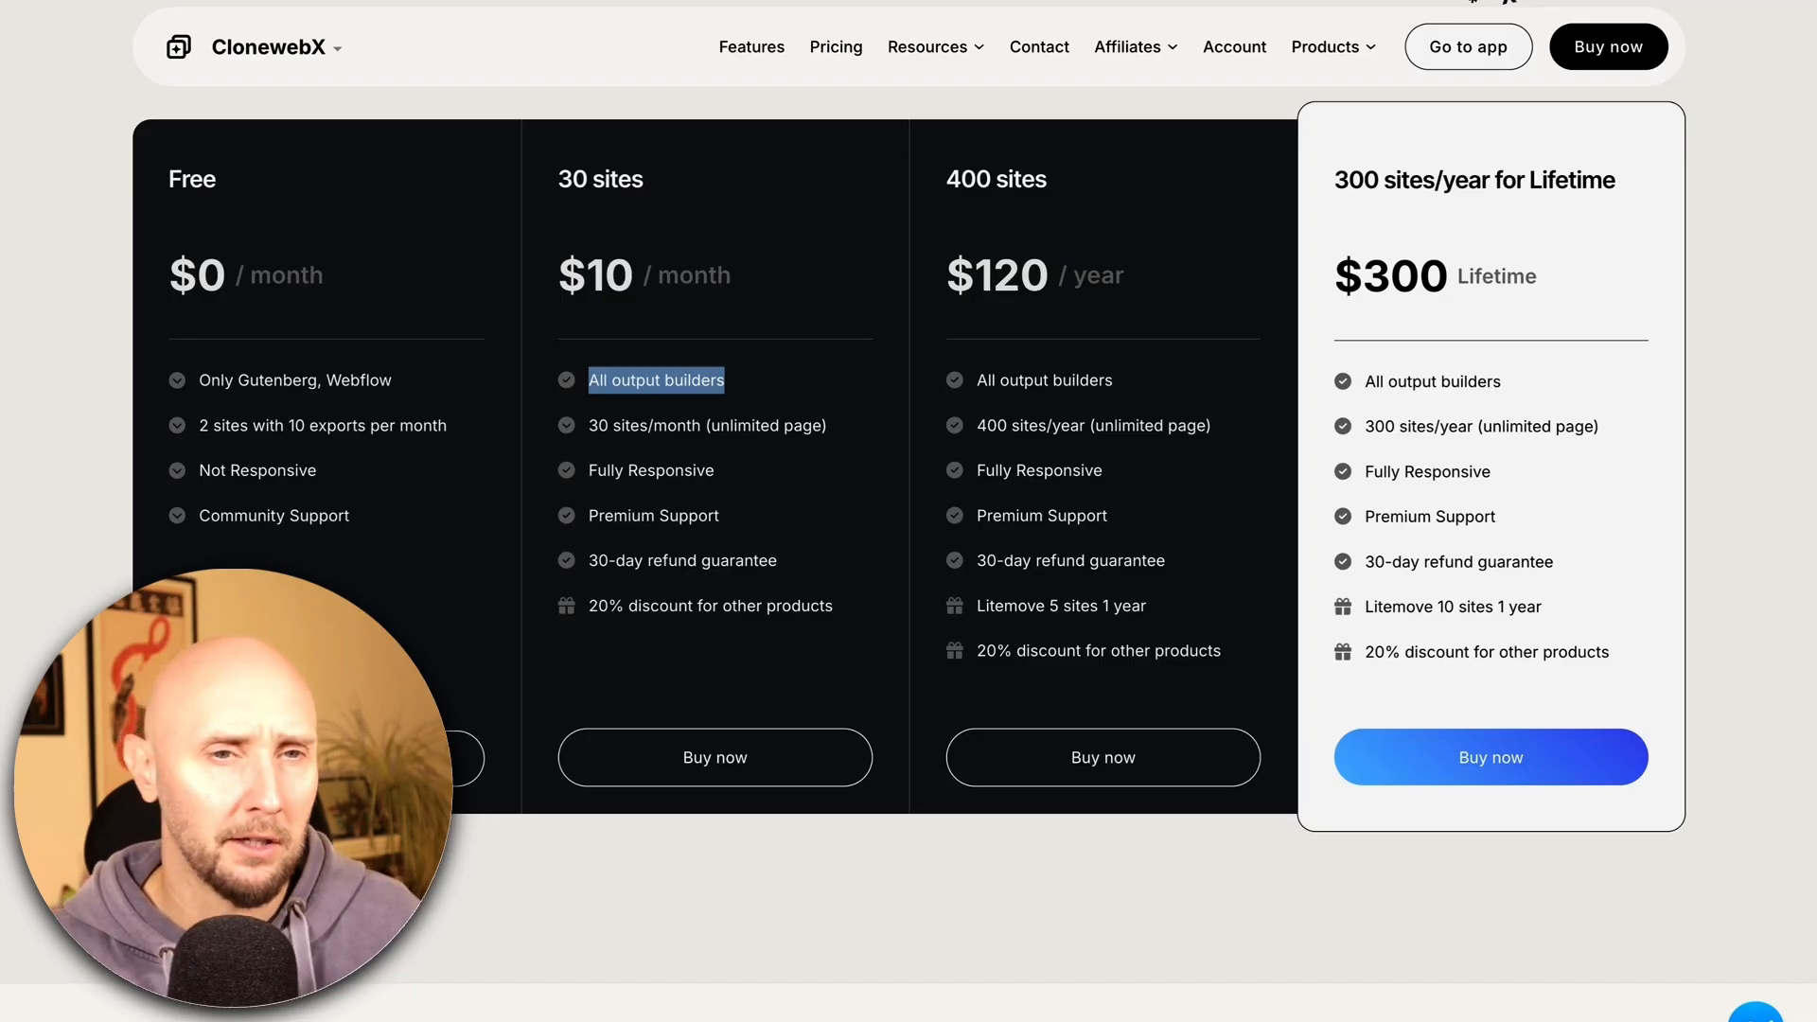
left_click(592, 389)
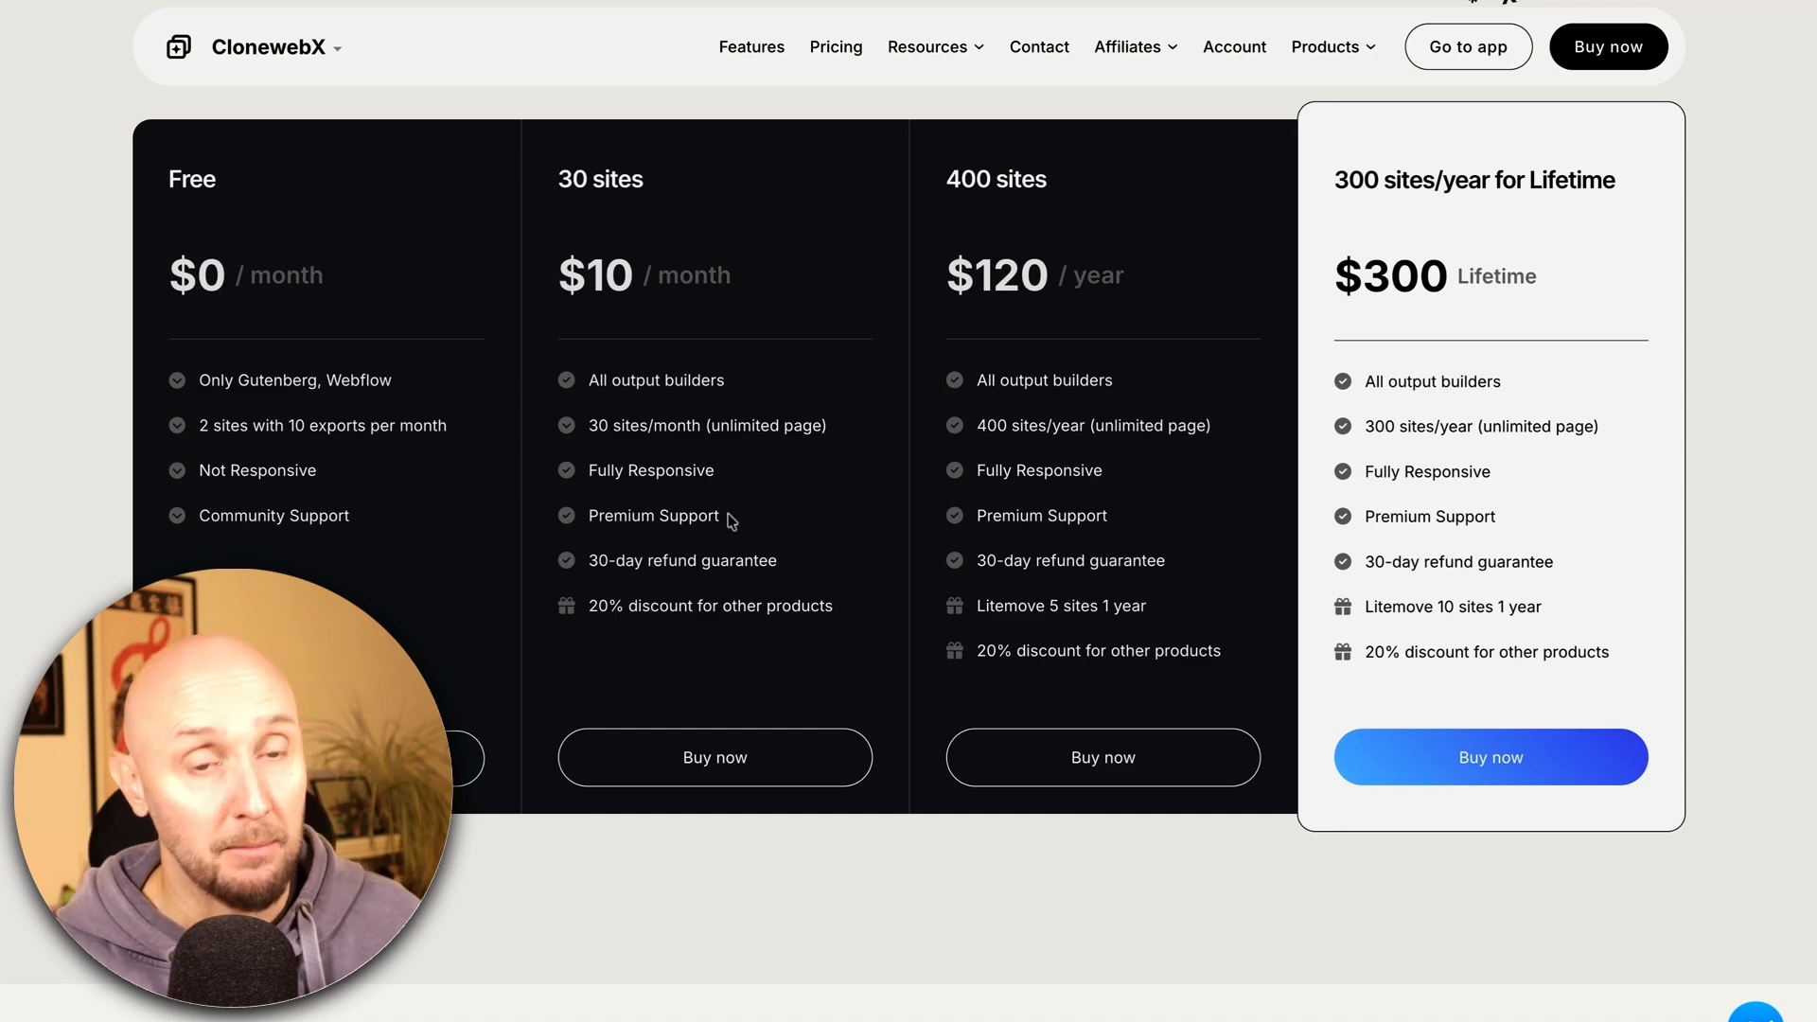
left_click_drag(729, 518, 587, 520)
left_click(575, 526)
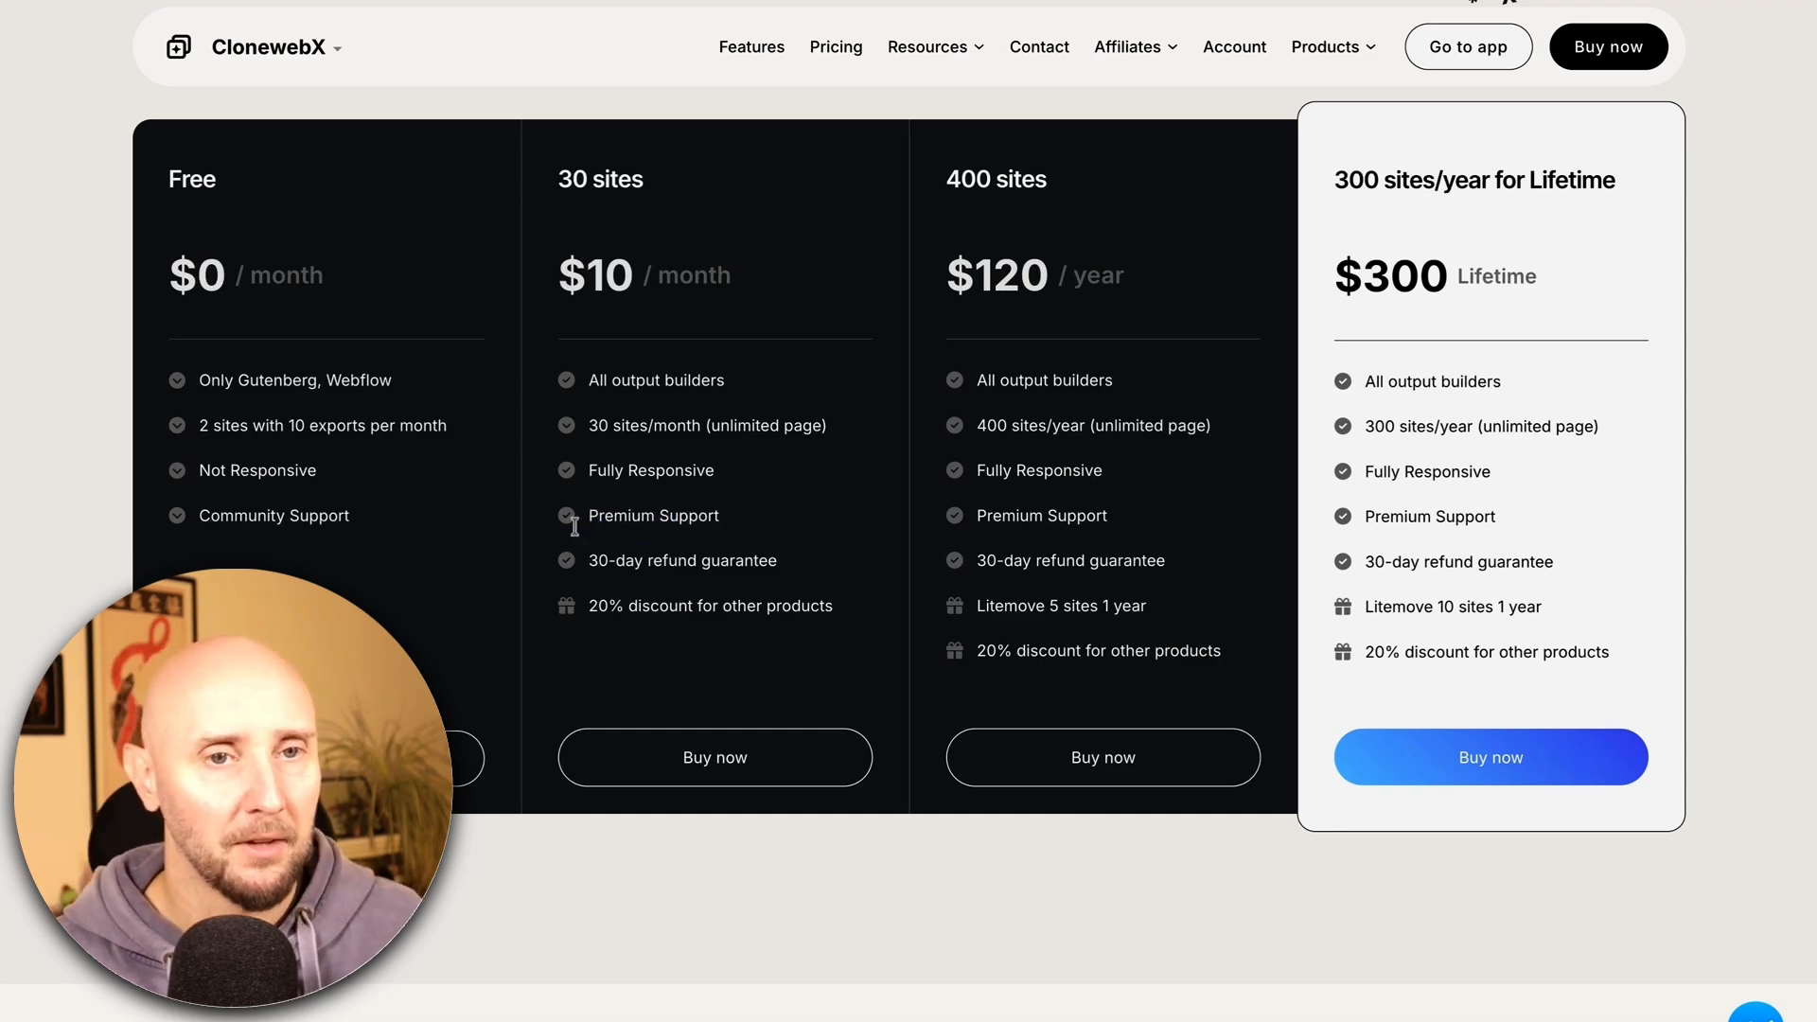
Buy the Monthly 30 Sites plan, note the plugin download line, and follow the clonewebx.softlite.io link
left_click(734, 768)
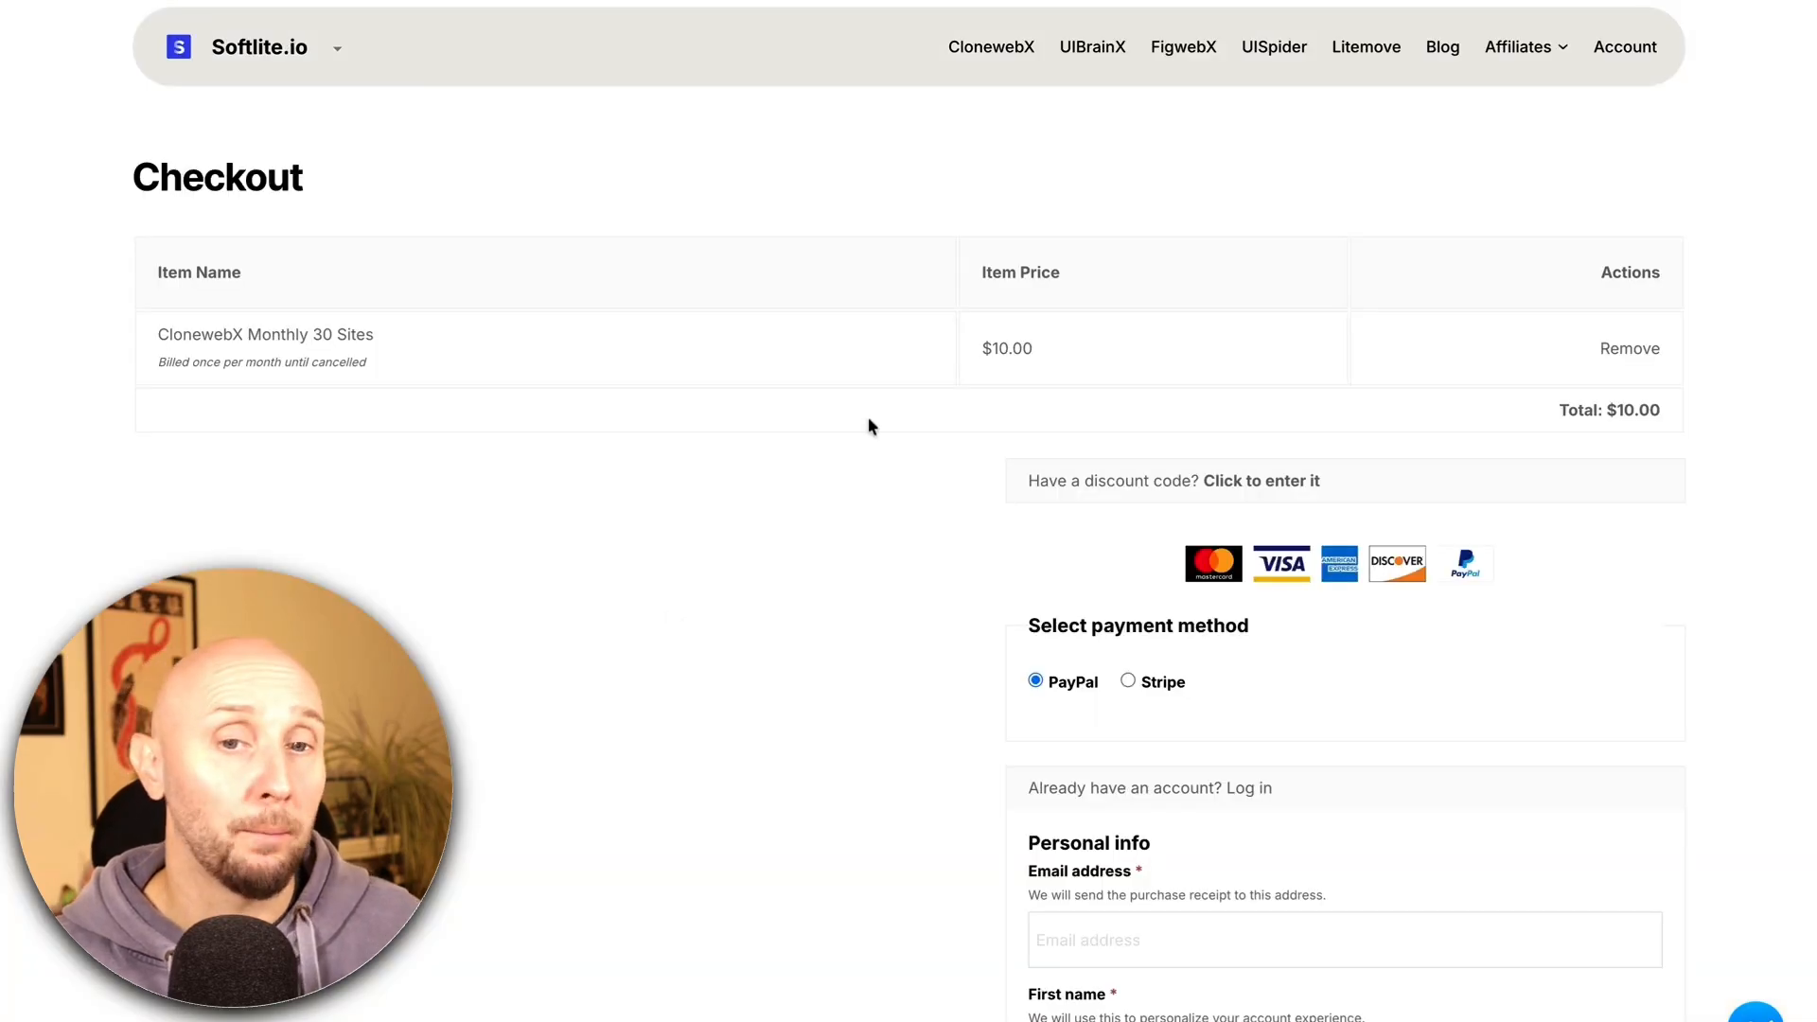
scroll(869, 421, "down", 4)
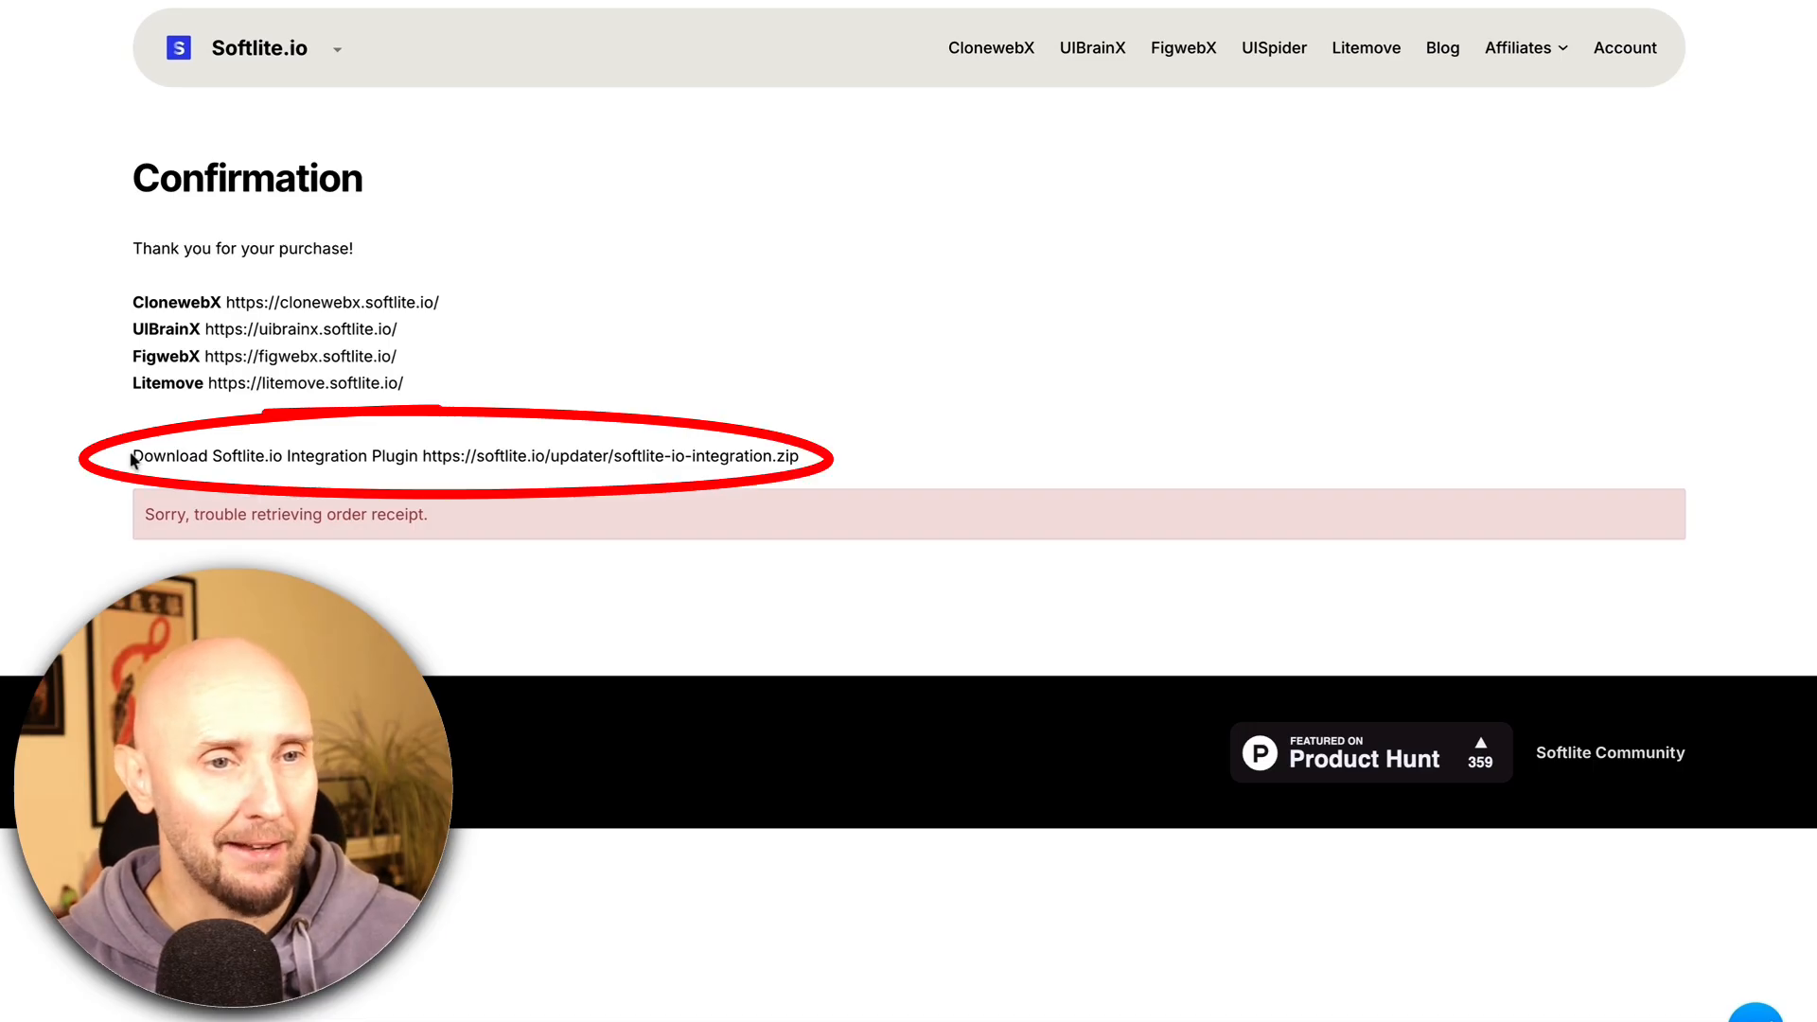
left_click_drag(136, 455, 418, 456)
left_click(553, 416)
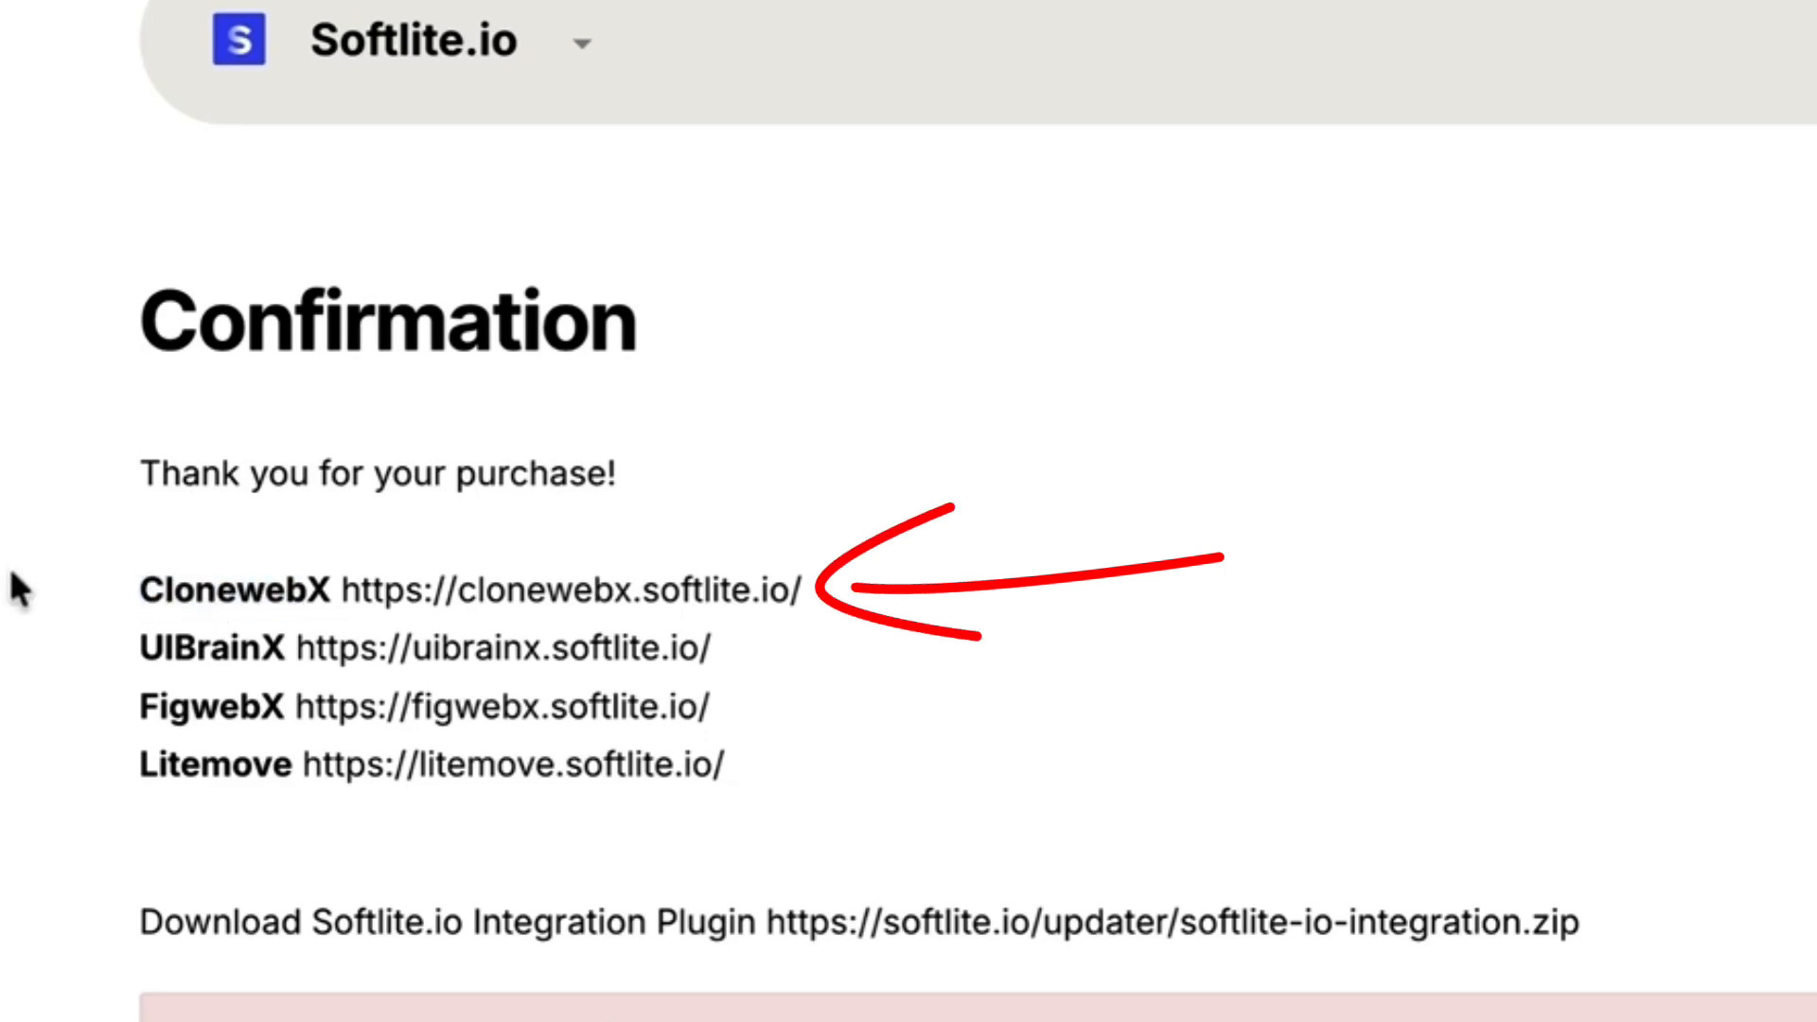
left_click_drag(140, 589, 576, 606)
left_click(542, 606)
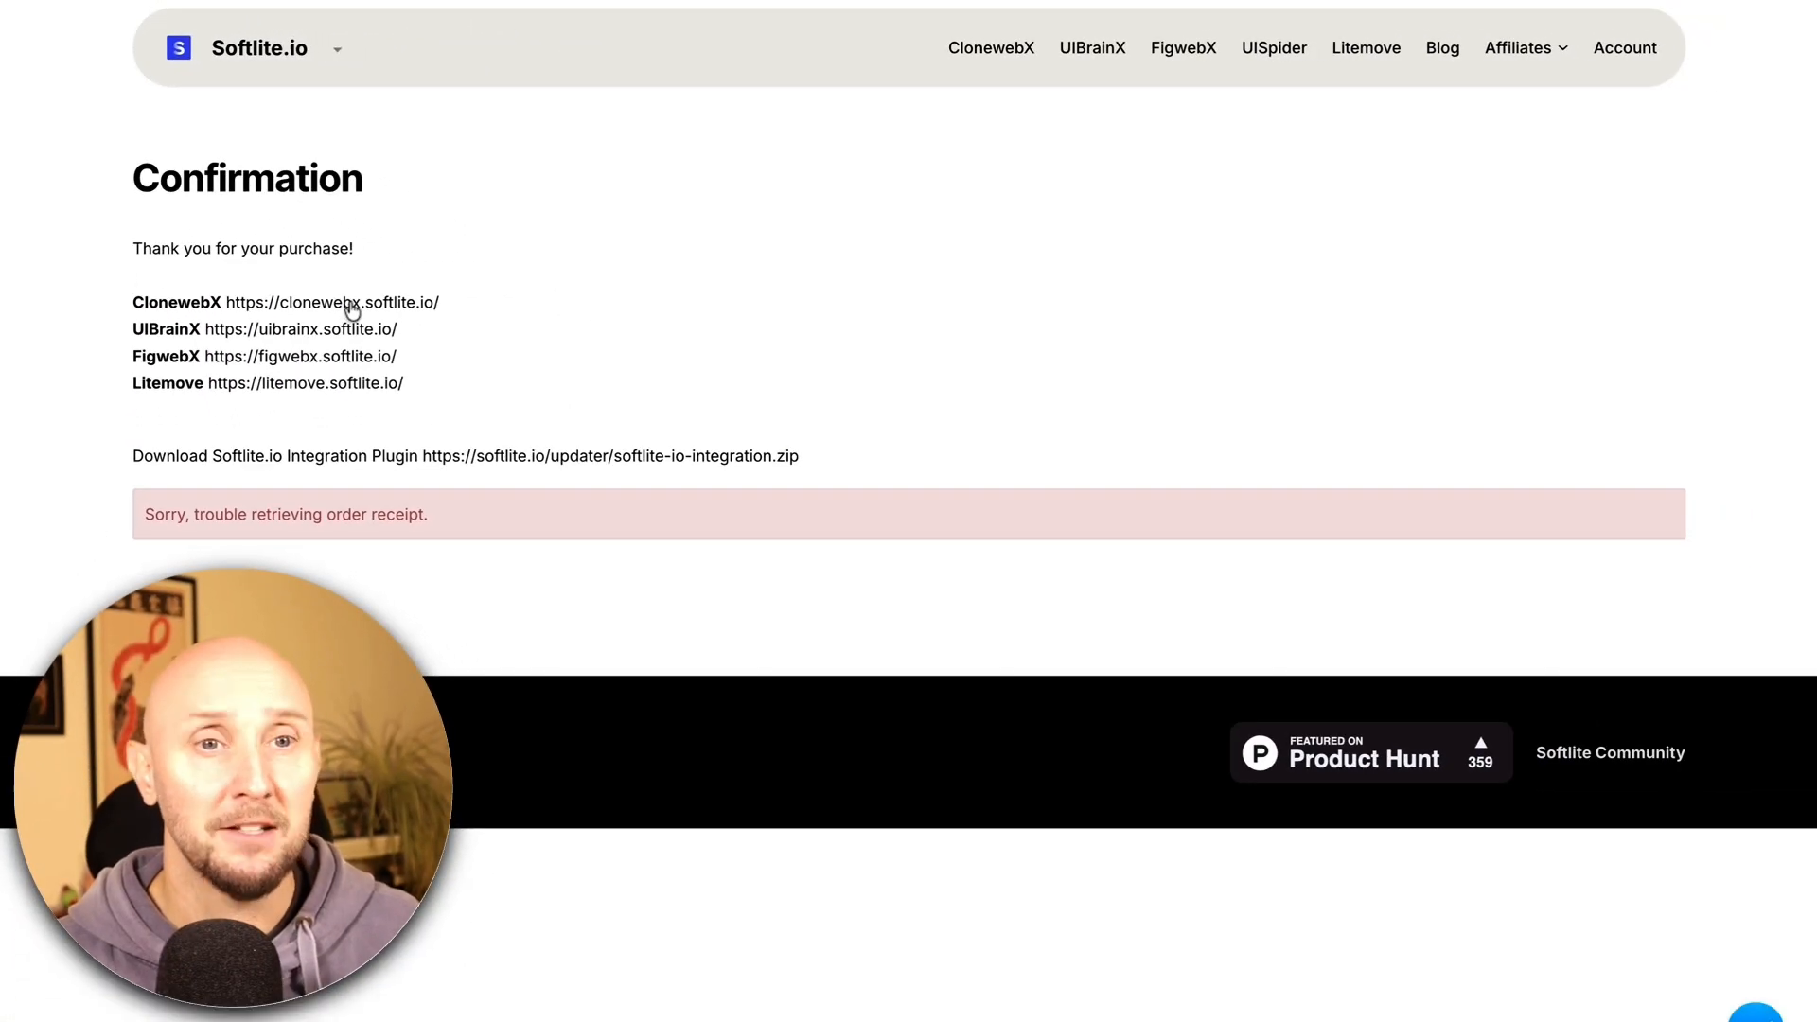
left_click(352, 302)
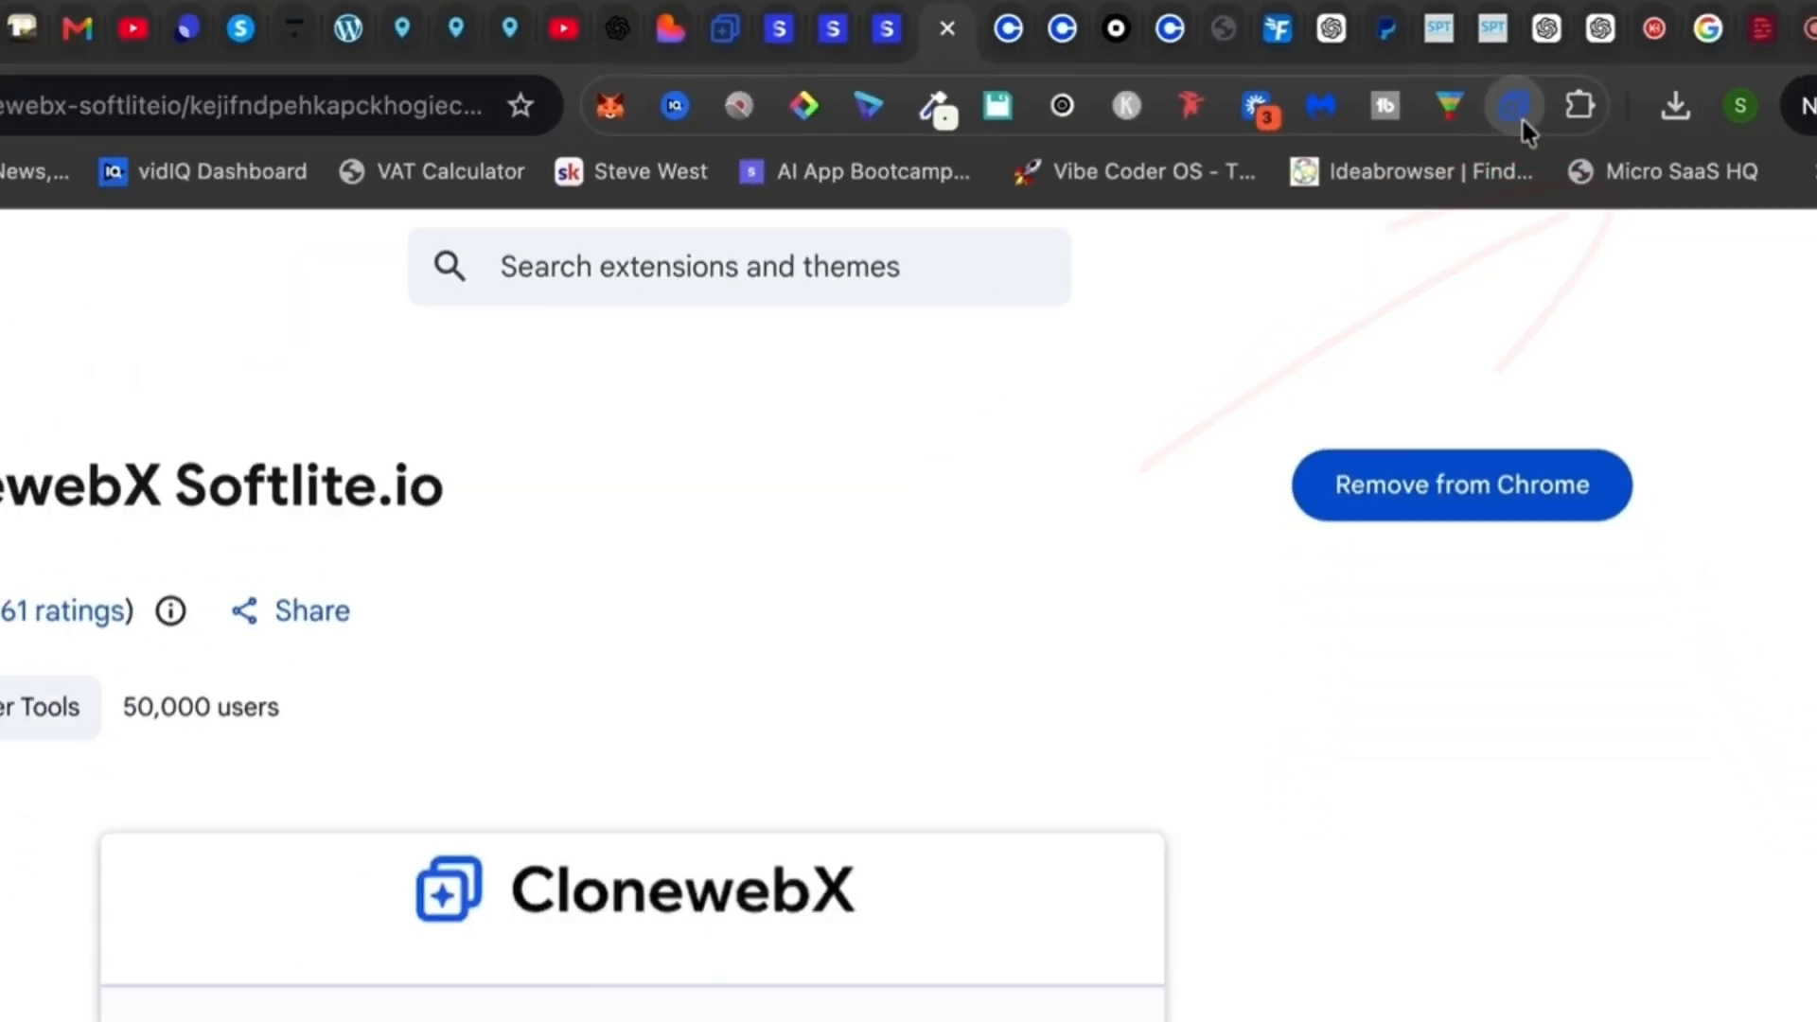
Check the ClonewebX Softlite.io extension's toolbar popup, then close it
left_click(1519, 121)
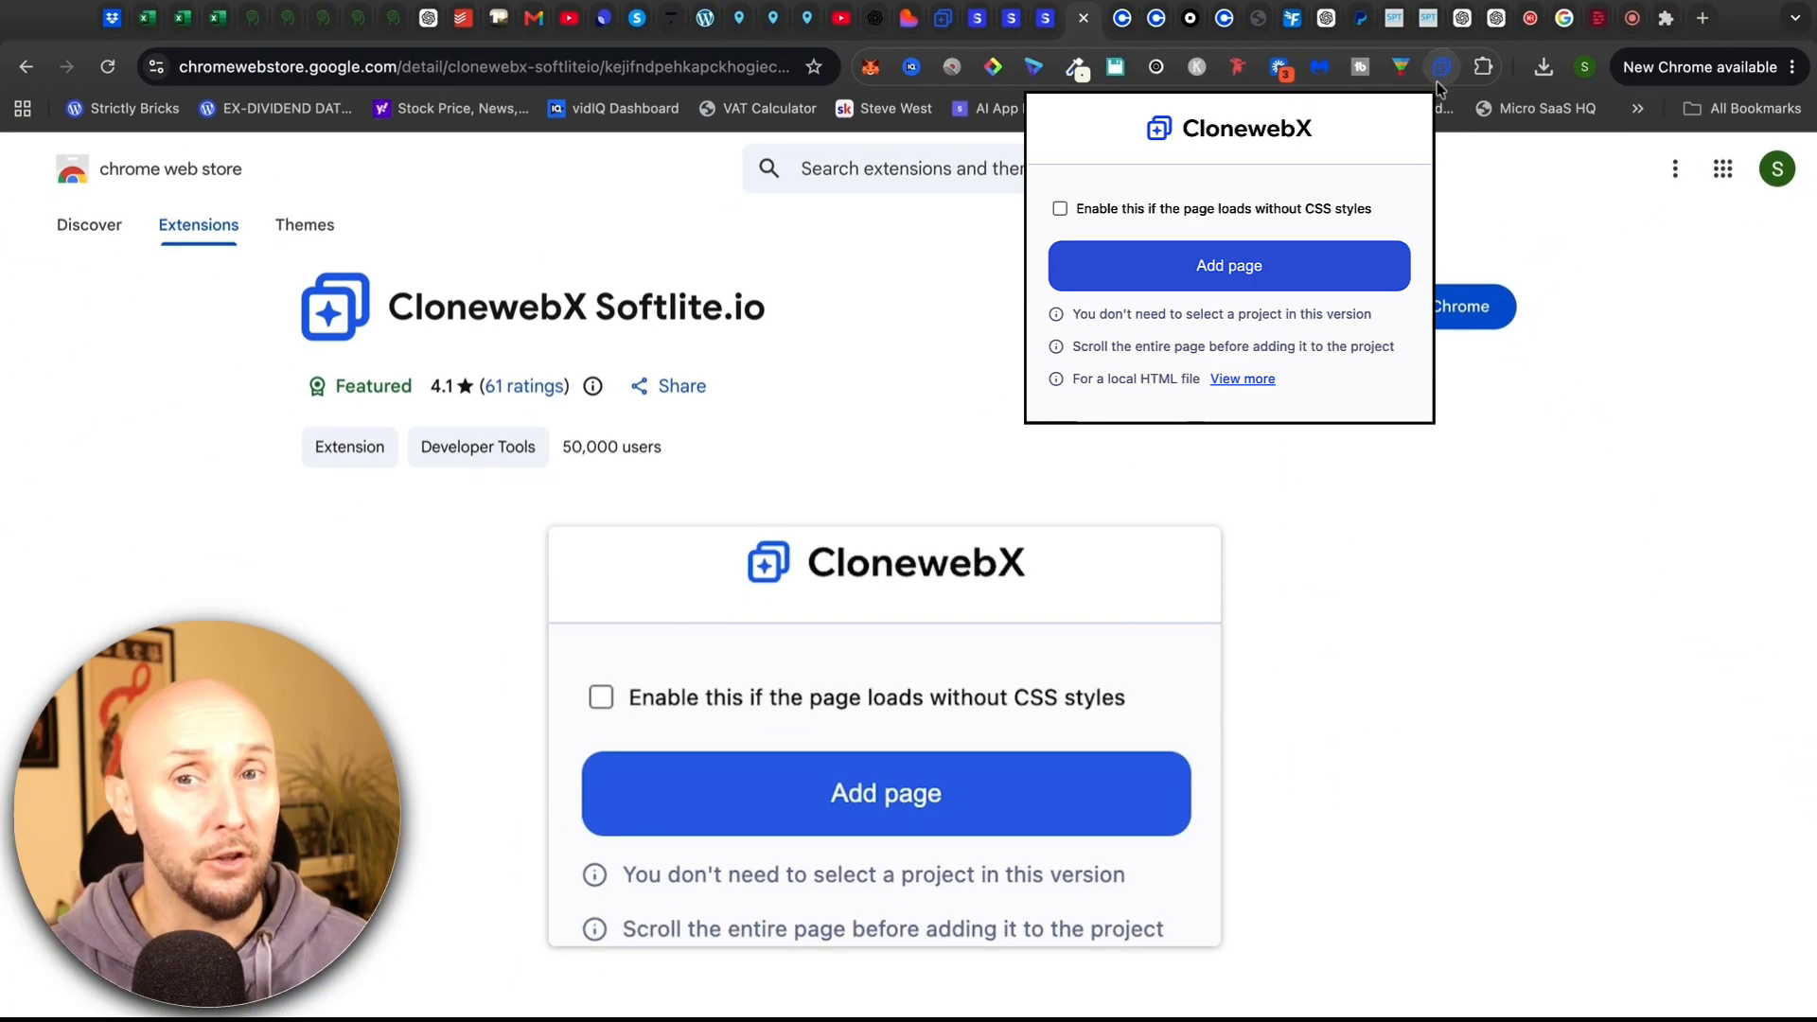
left_click(1443, 78)
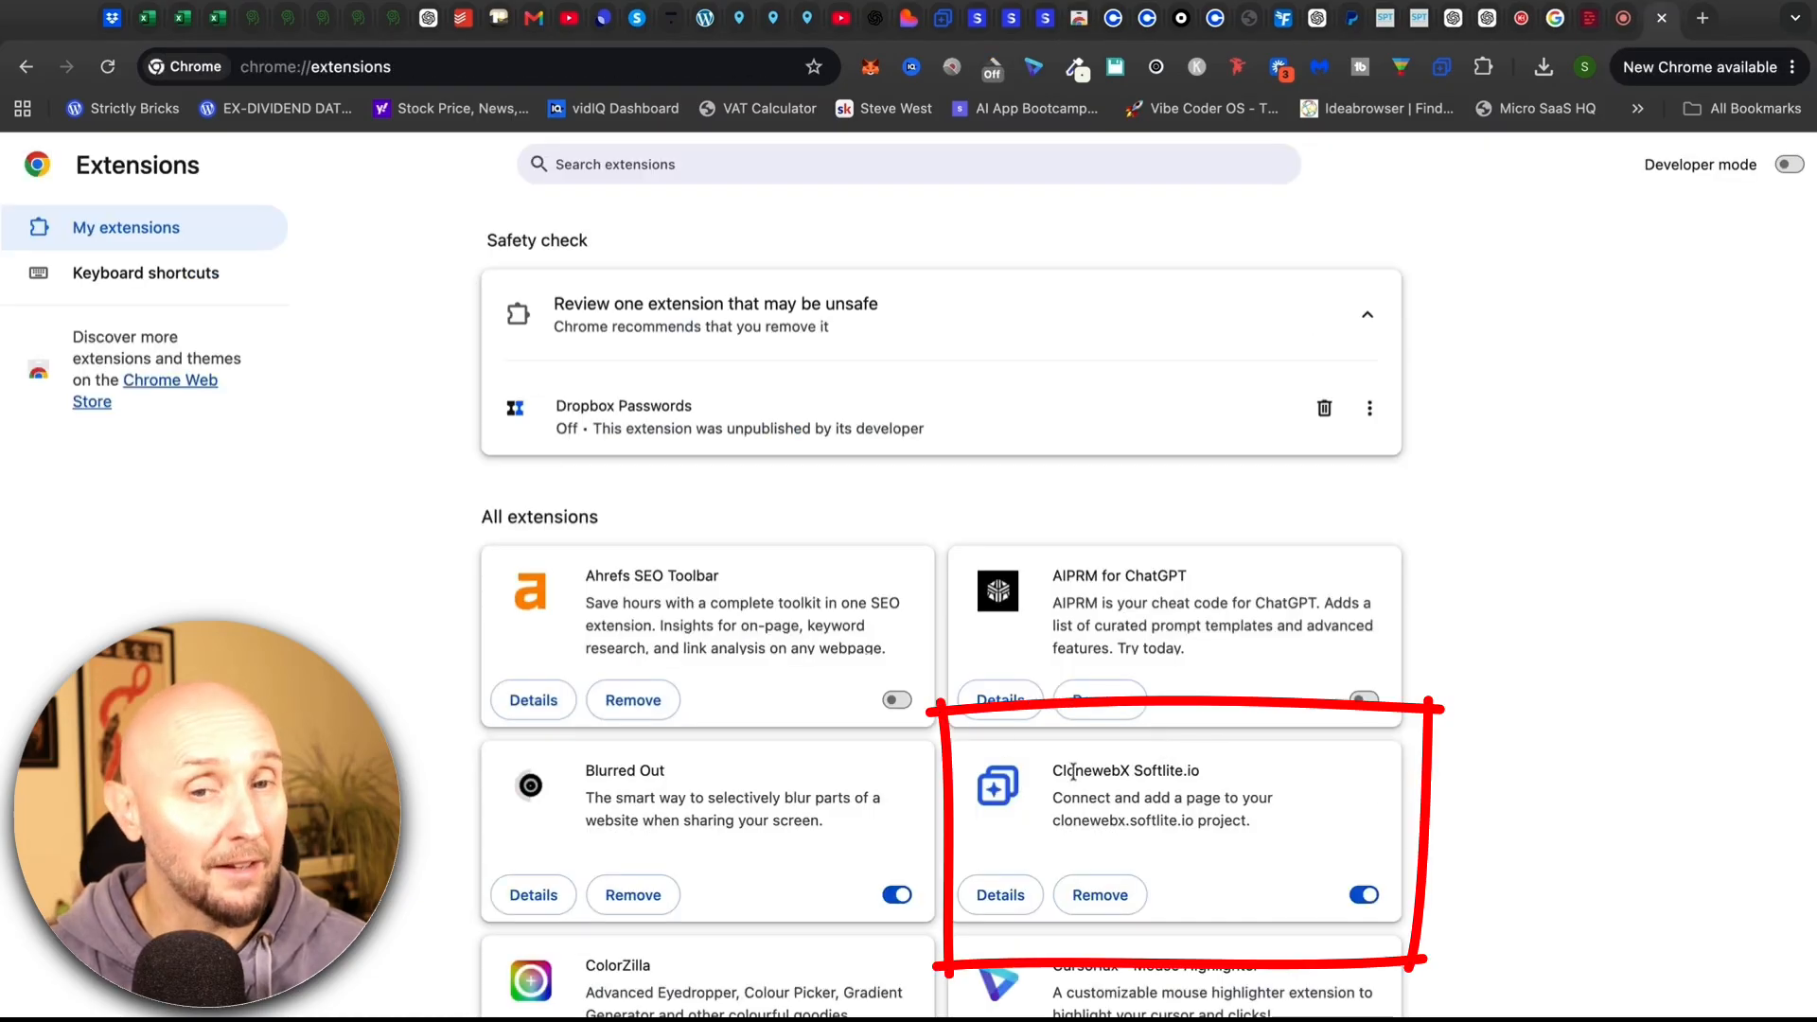
left_click_drag(1075, 772, 1222, 775)
left_click(1222, 775)
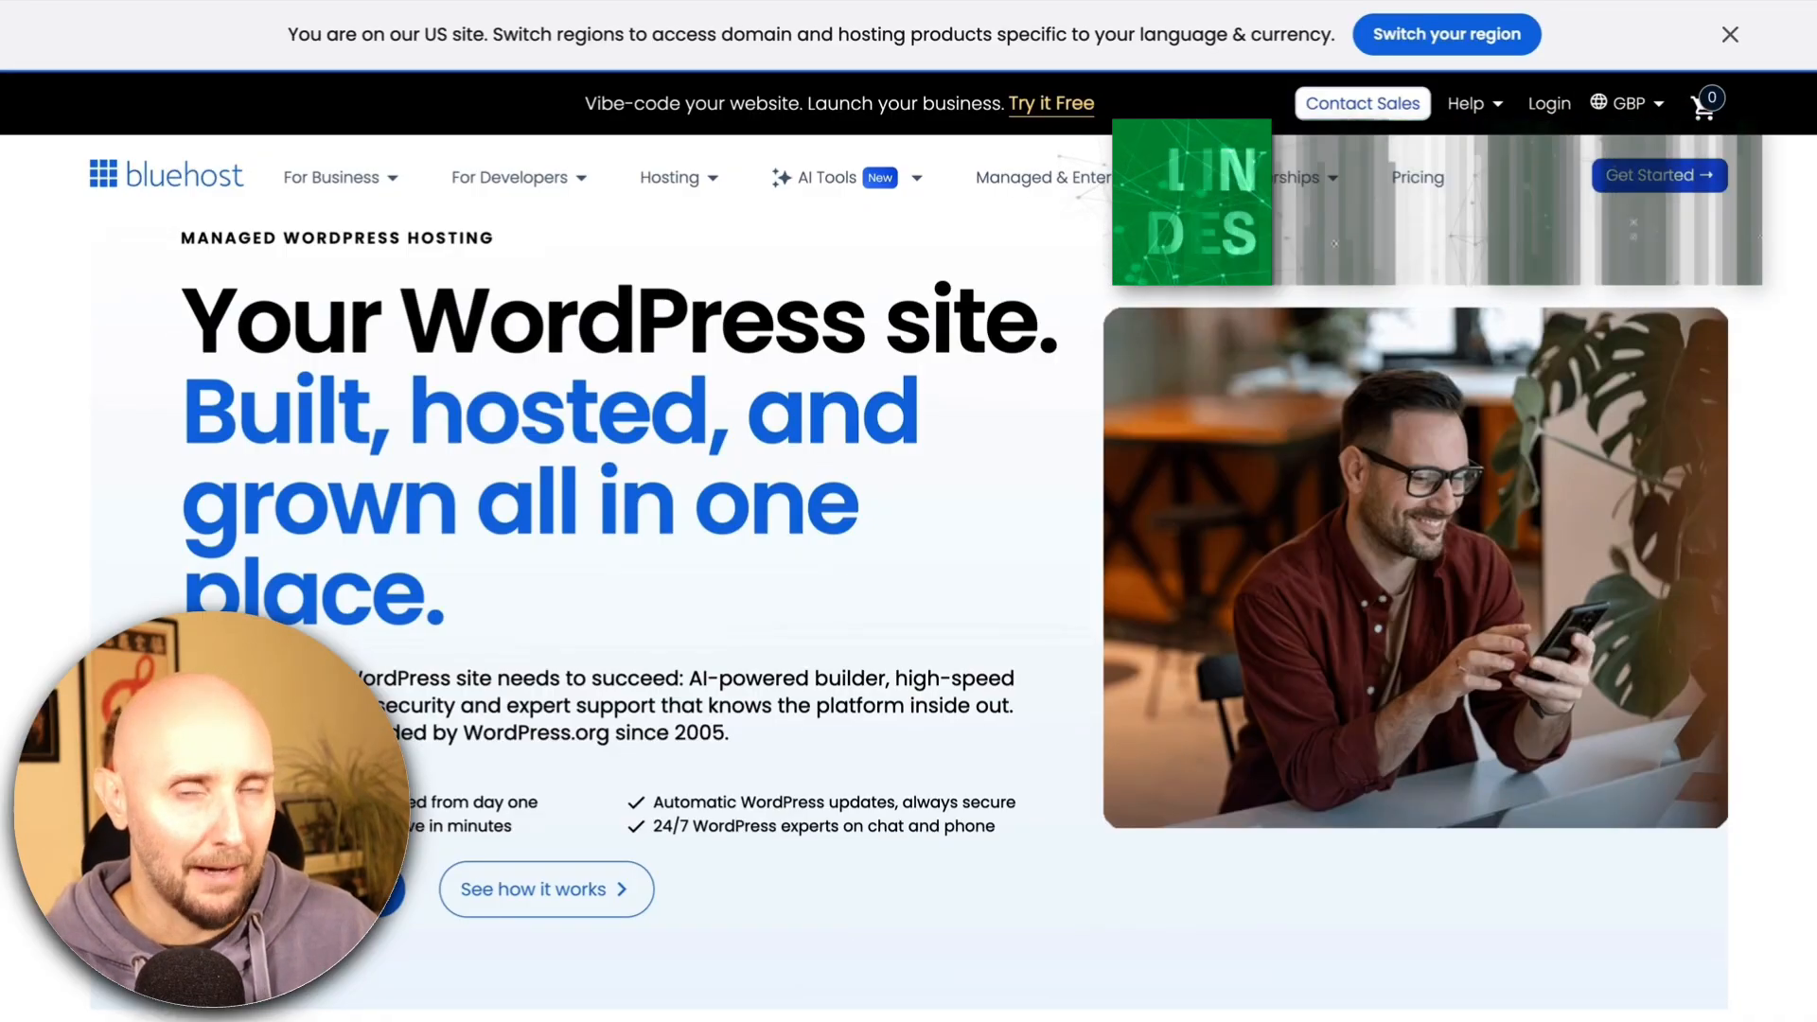
Go to Bluehost's For Business > WordPress Hosting page and scroll down toward its plans
left_click(333, 184)
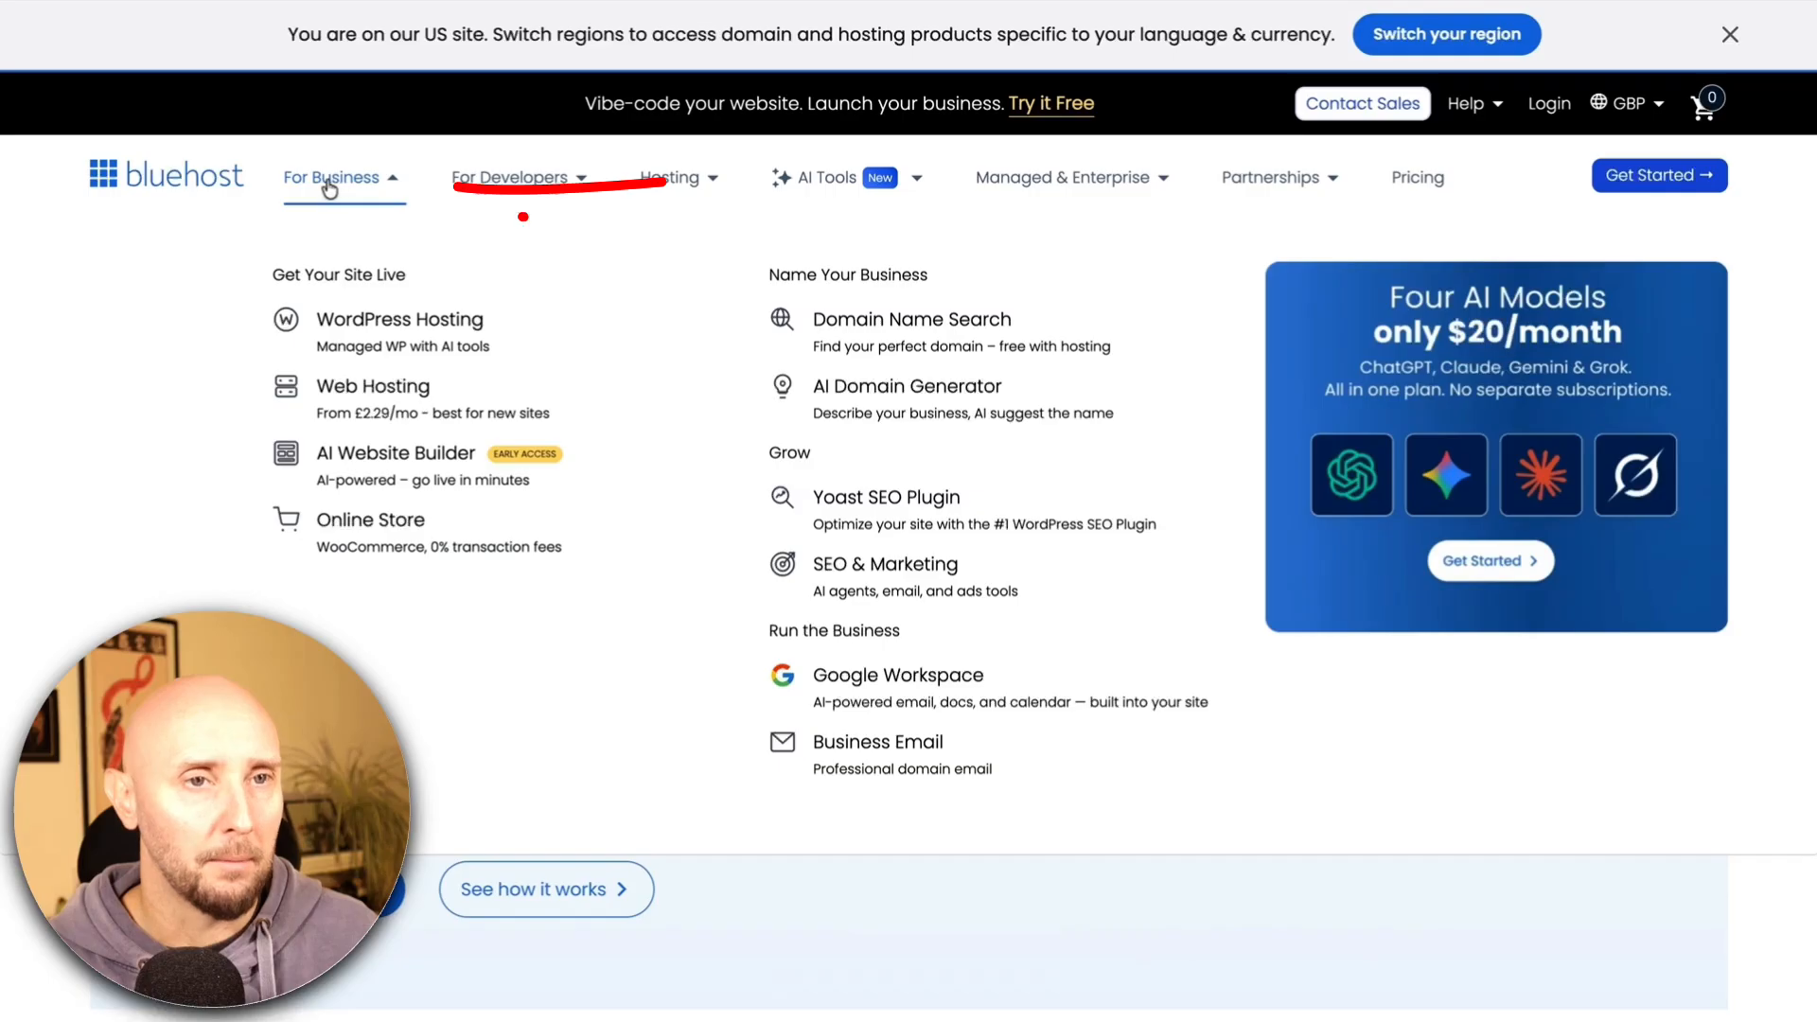
left_click(366, 332)
scroll(265, 383, "down", 15)
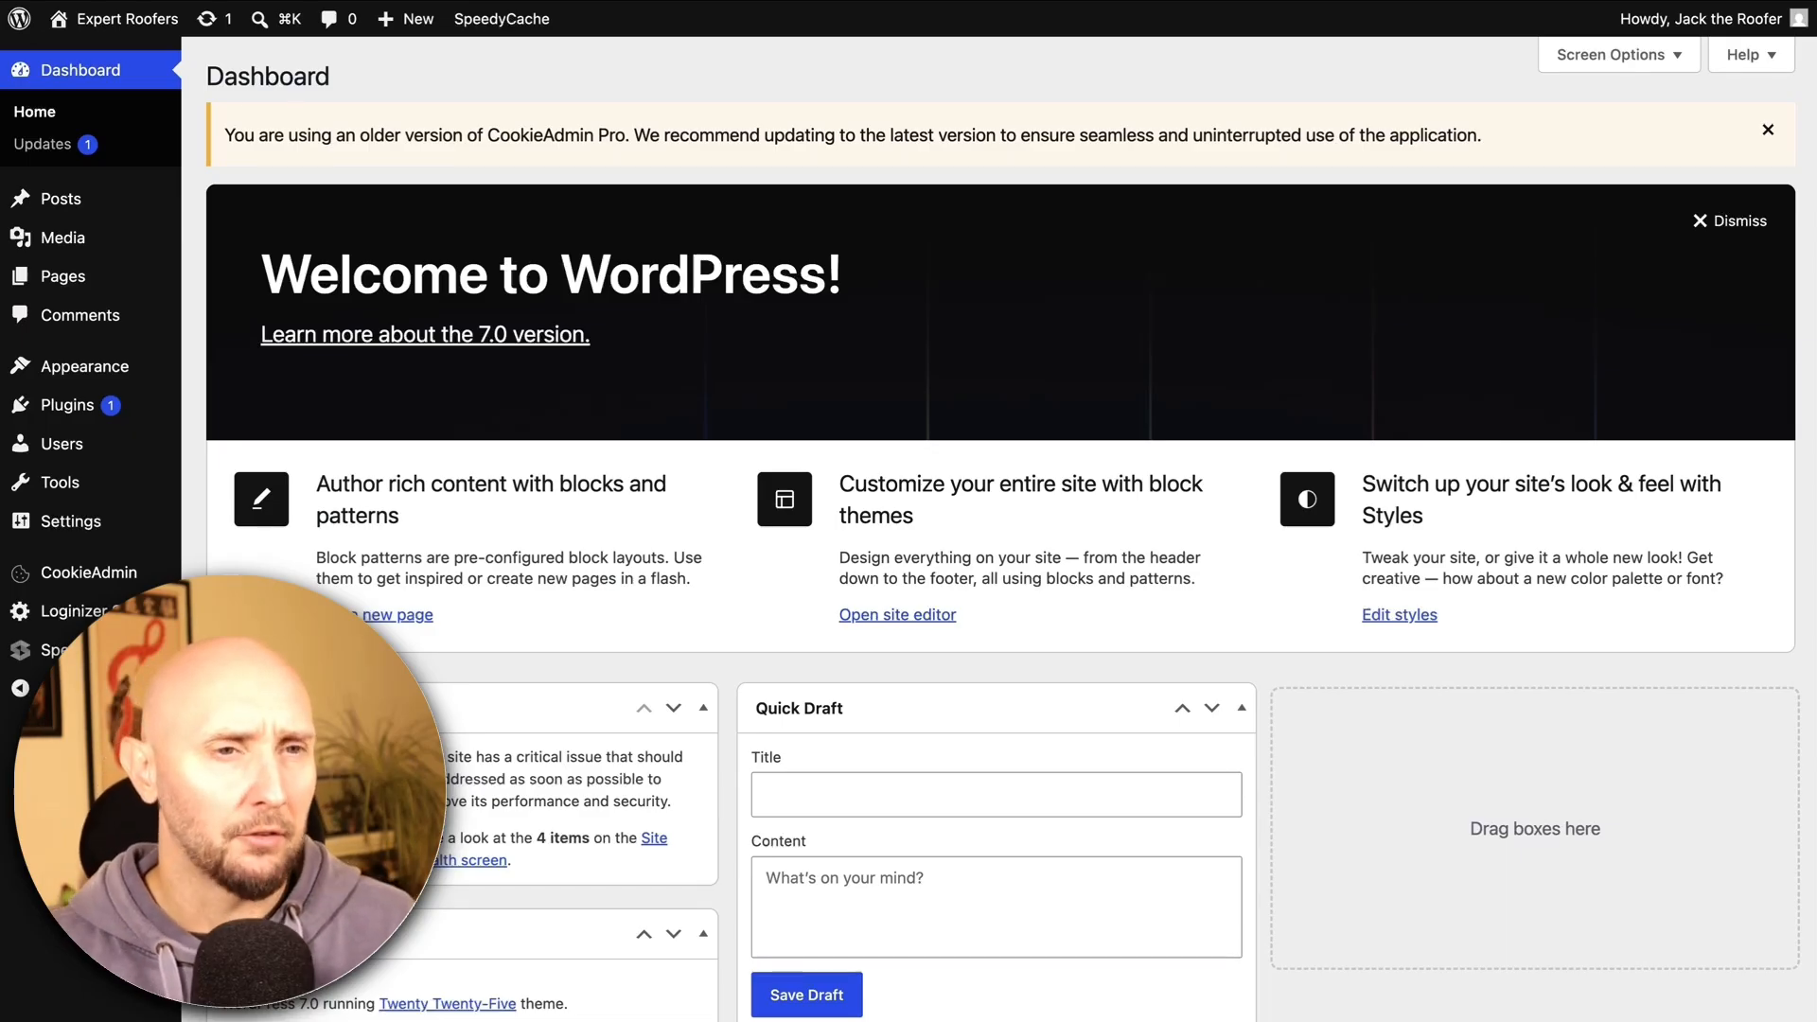
Upload softlite-io-integration.zip through Add Plugin > Upload Plugin, install it, and activate it
mouse_move(68, 408)
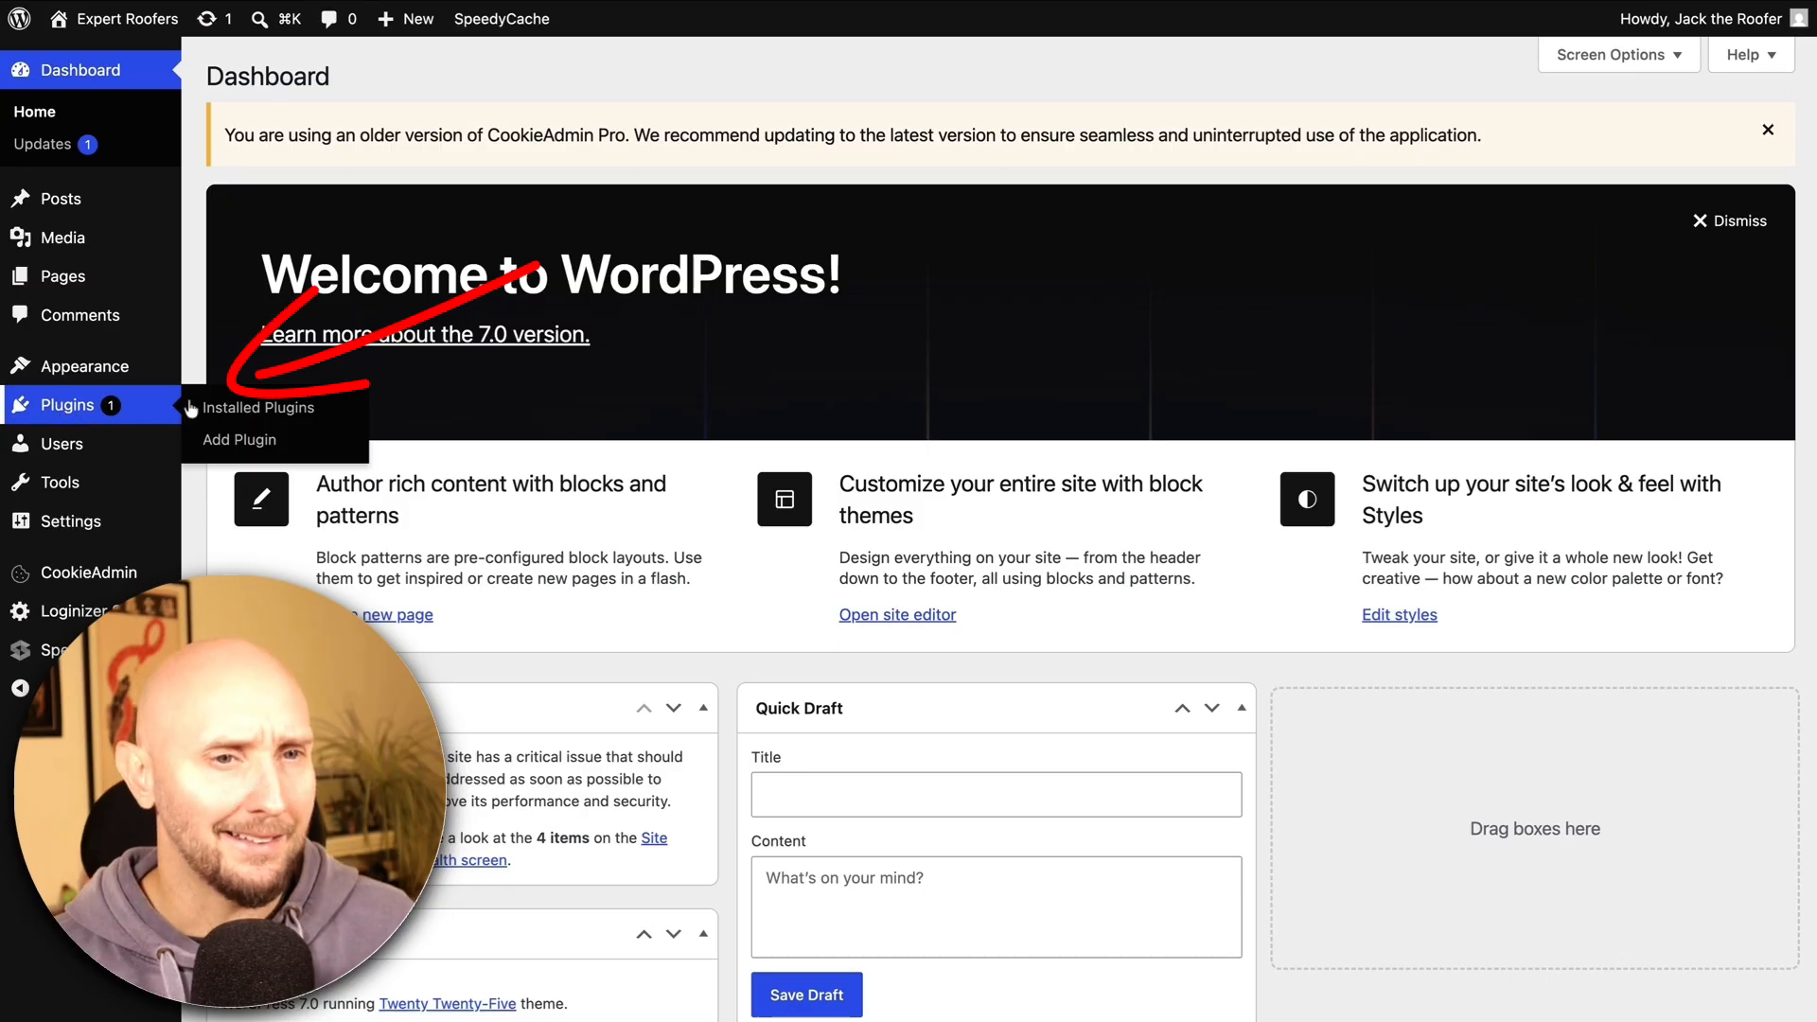
left_click(238, 439)
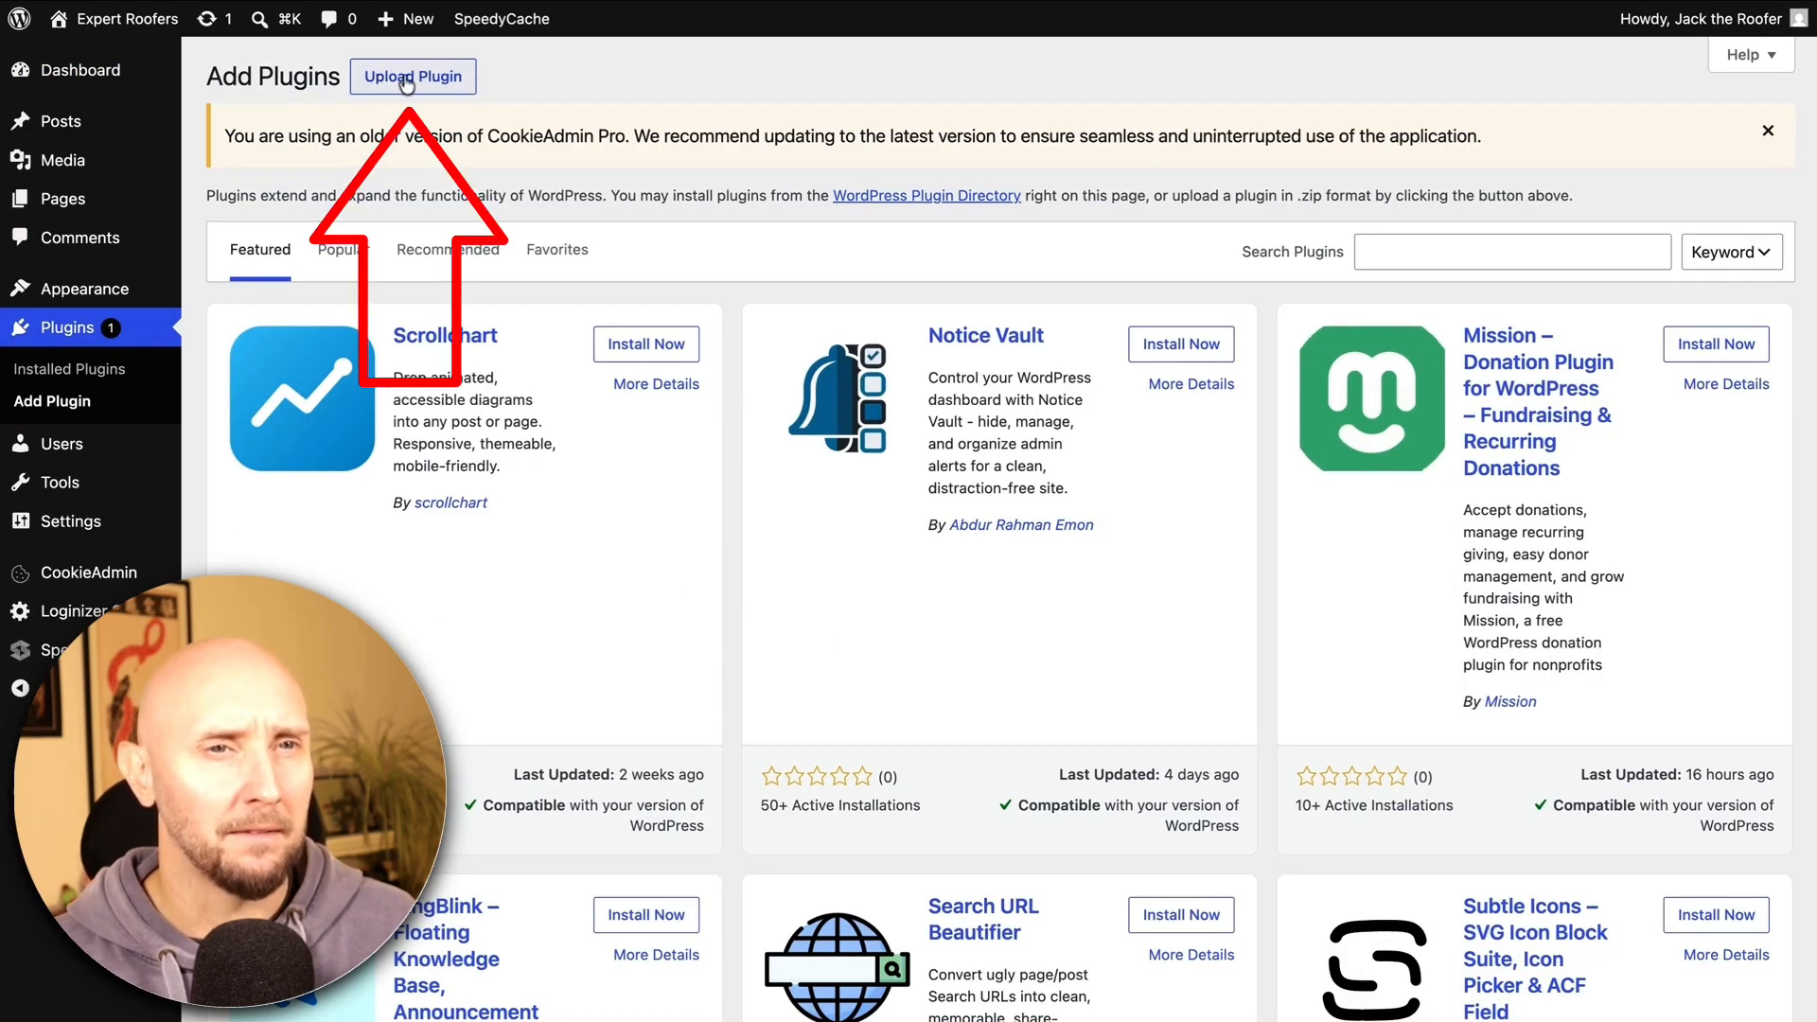
left_click(409, 77)
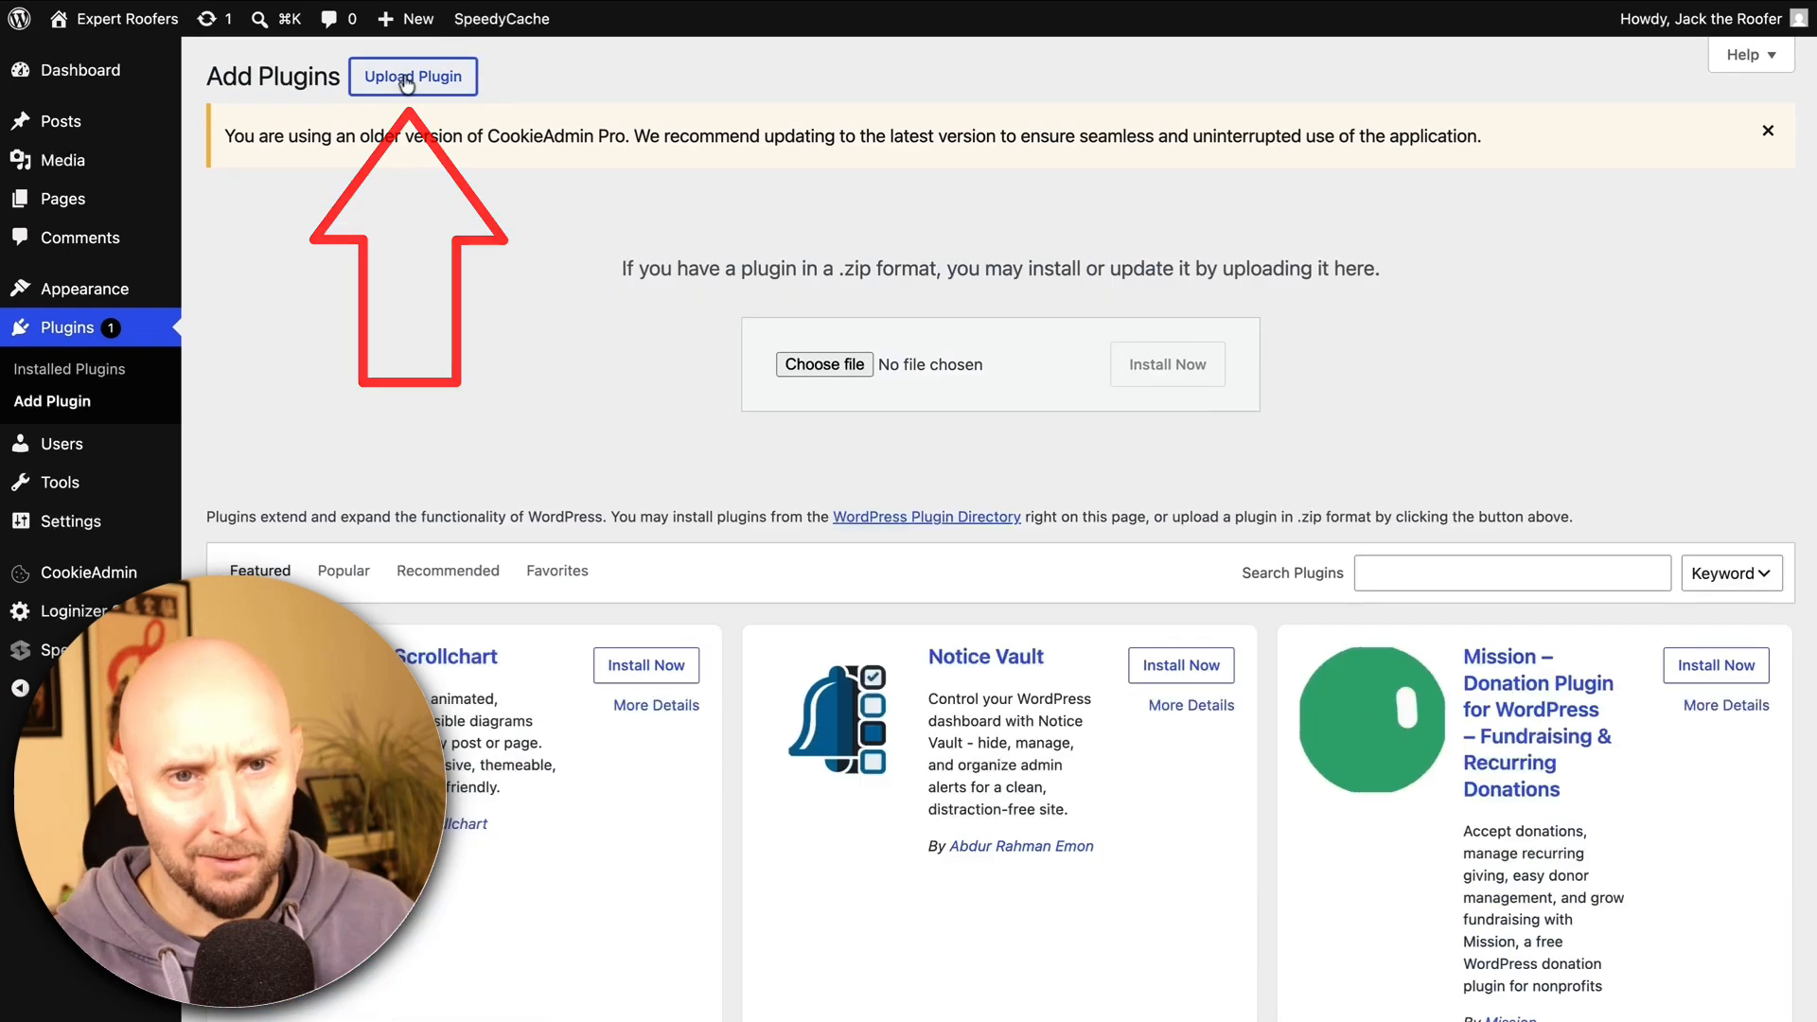
left_click(840, 370)
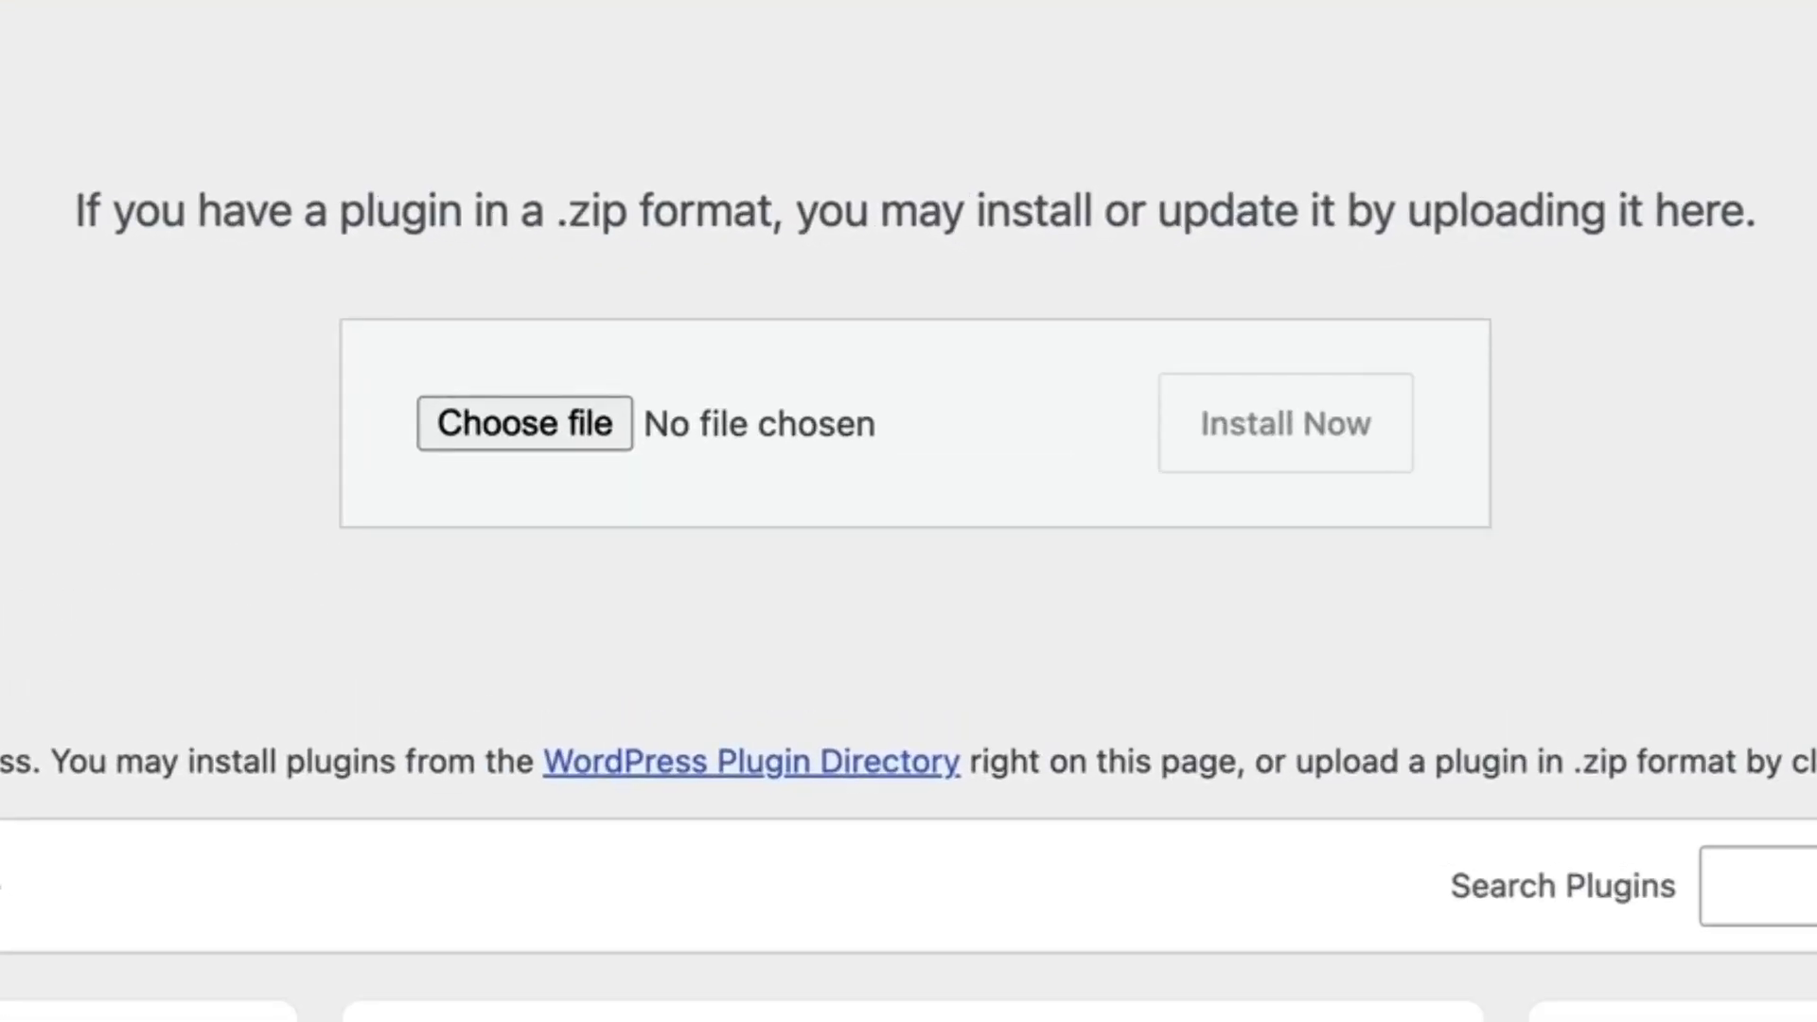
left_click(1268, 426)
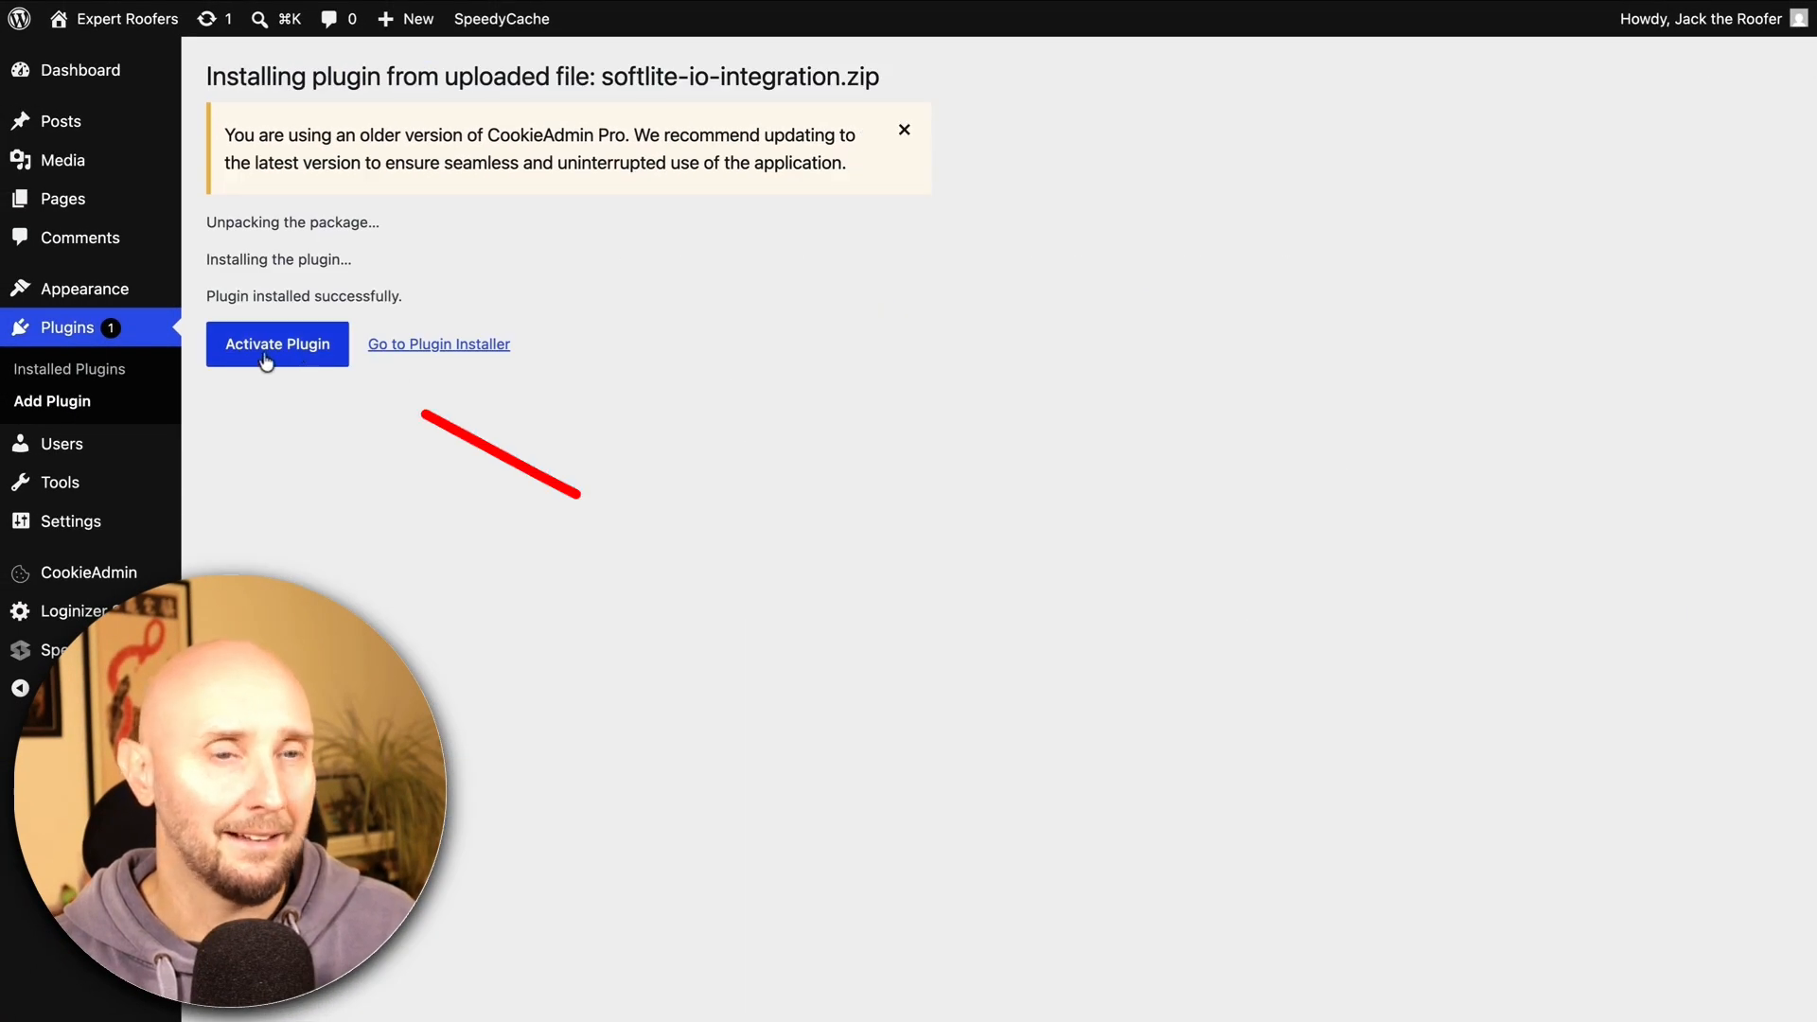
left_click(264, 346)
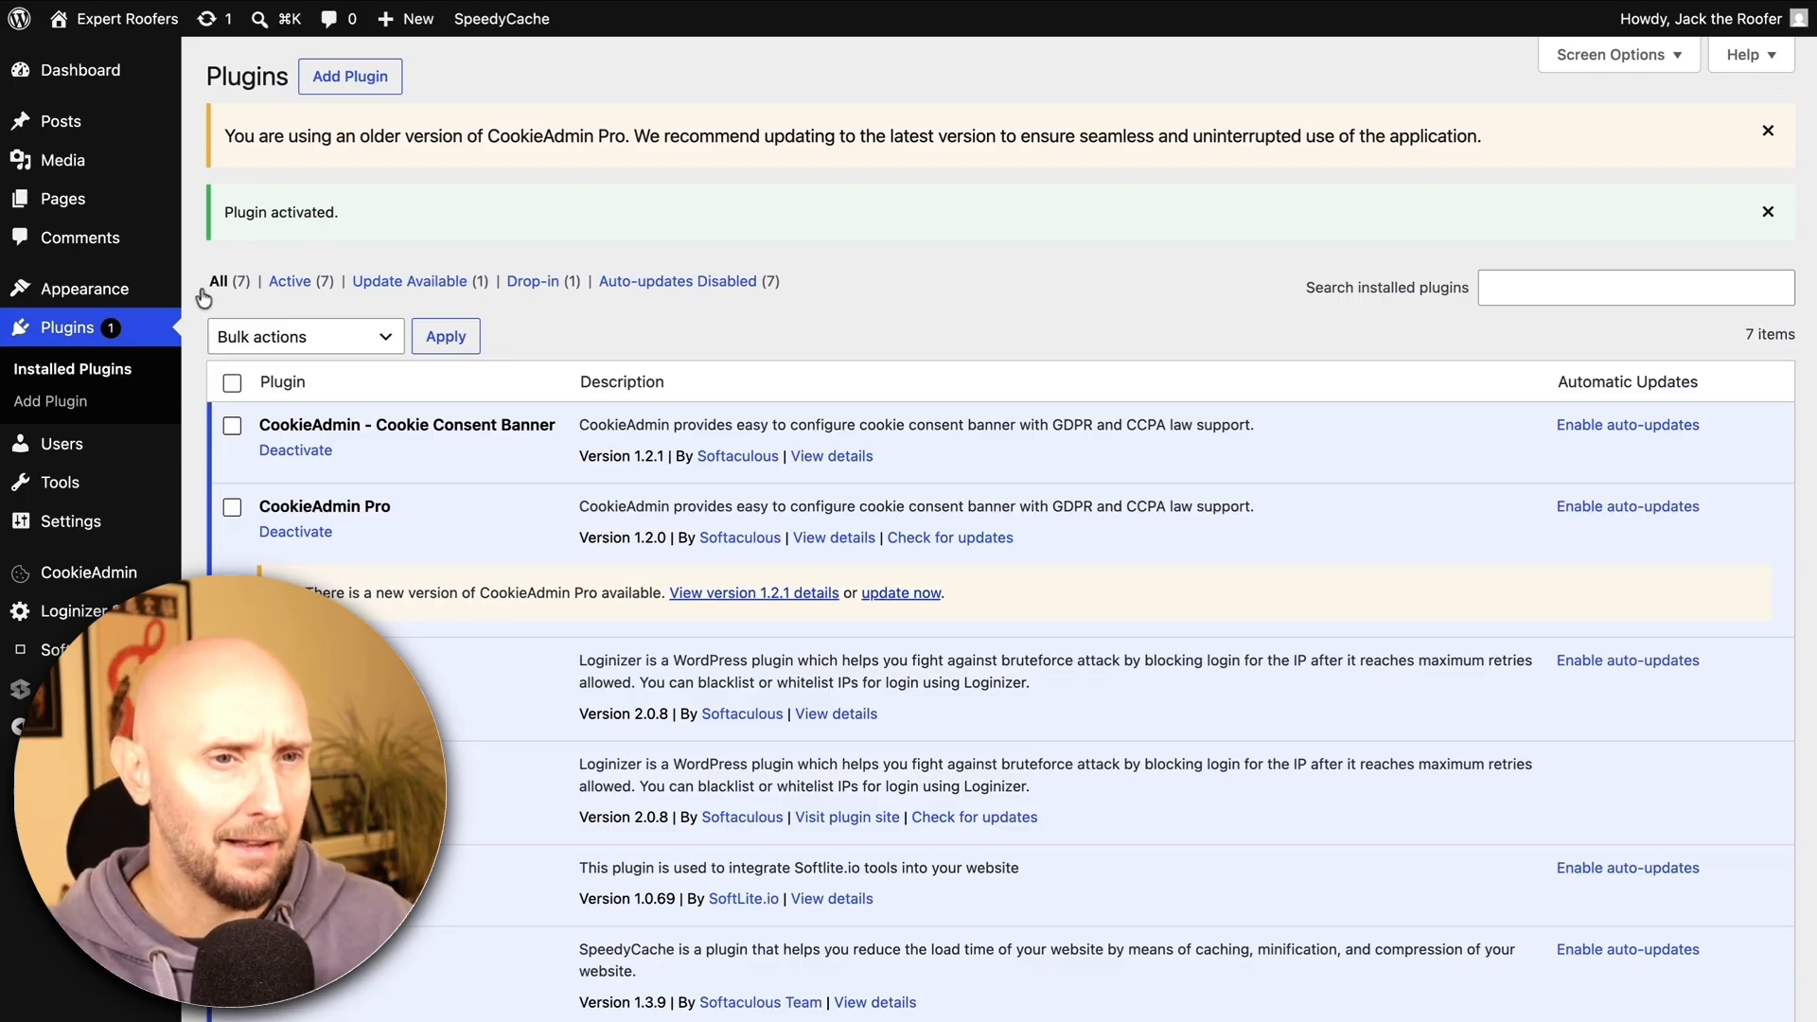
Search the theme directory for 'Generatepress', then install GeneratePress and activate it
mouse_move(125, 301)
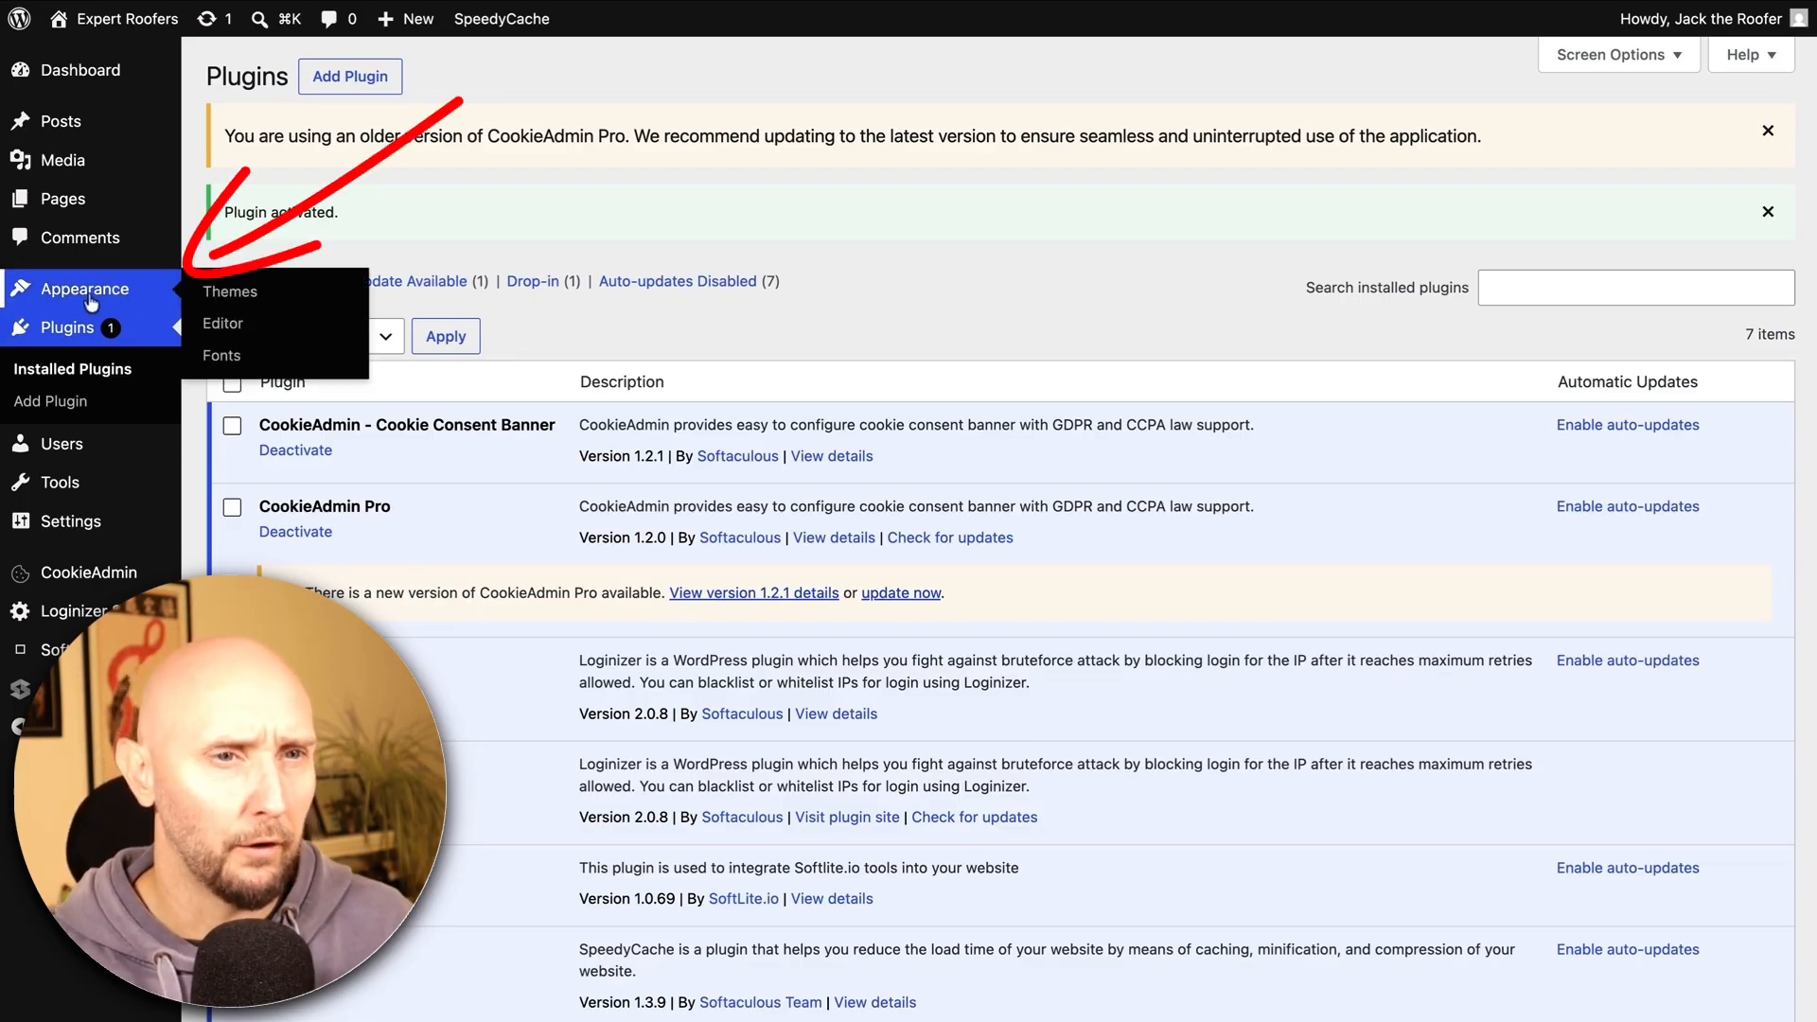
left_click(220, 295)
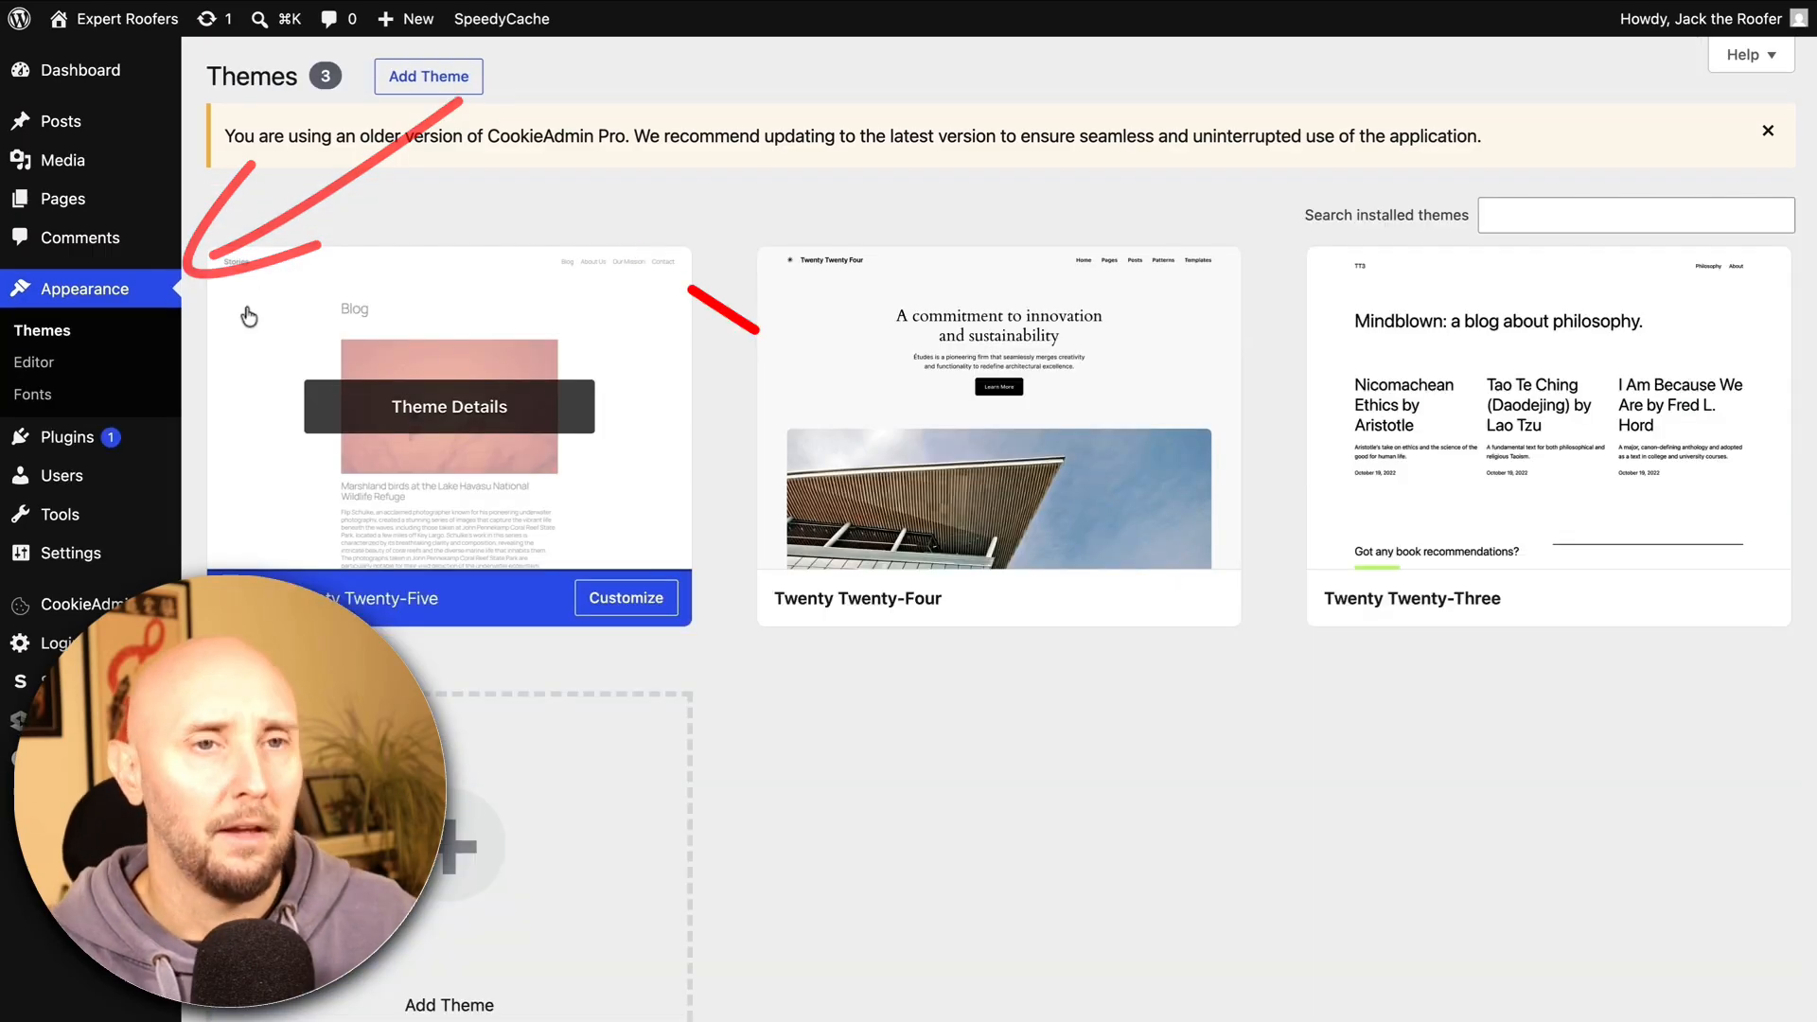
left_click(431, 83)
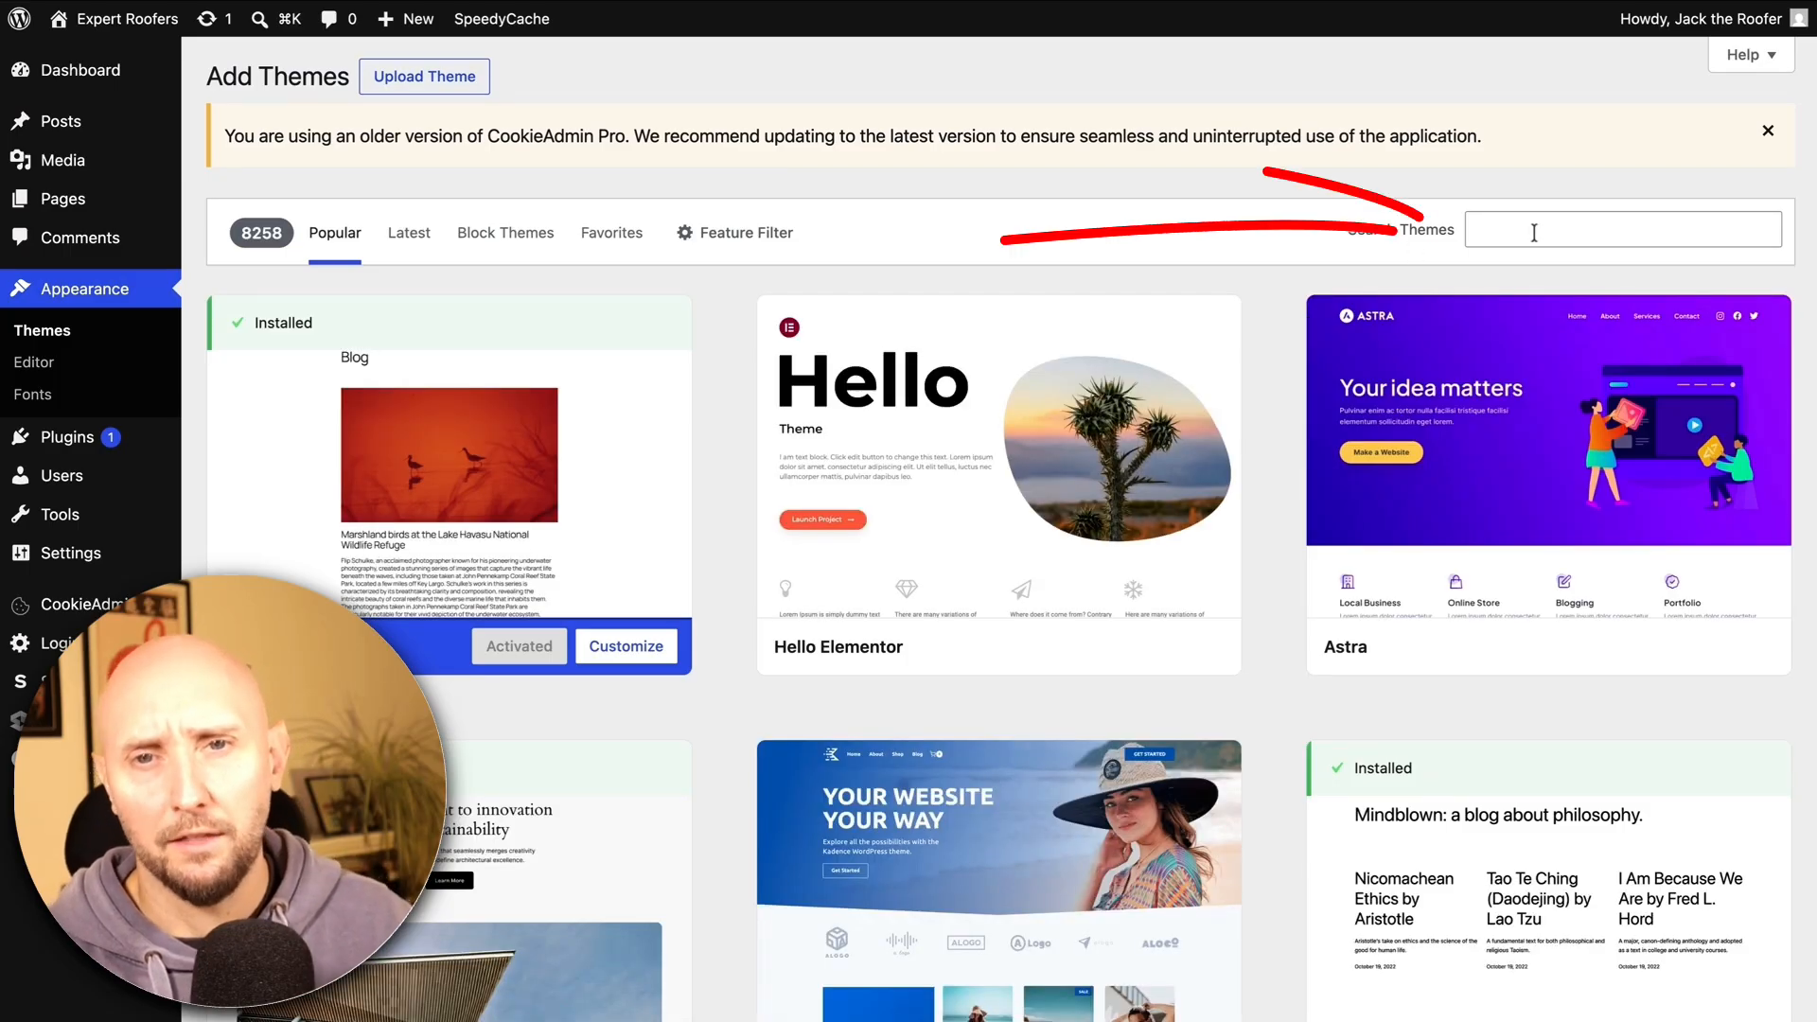
left_click(1534, 231)
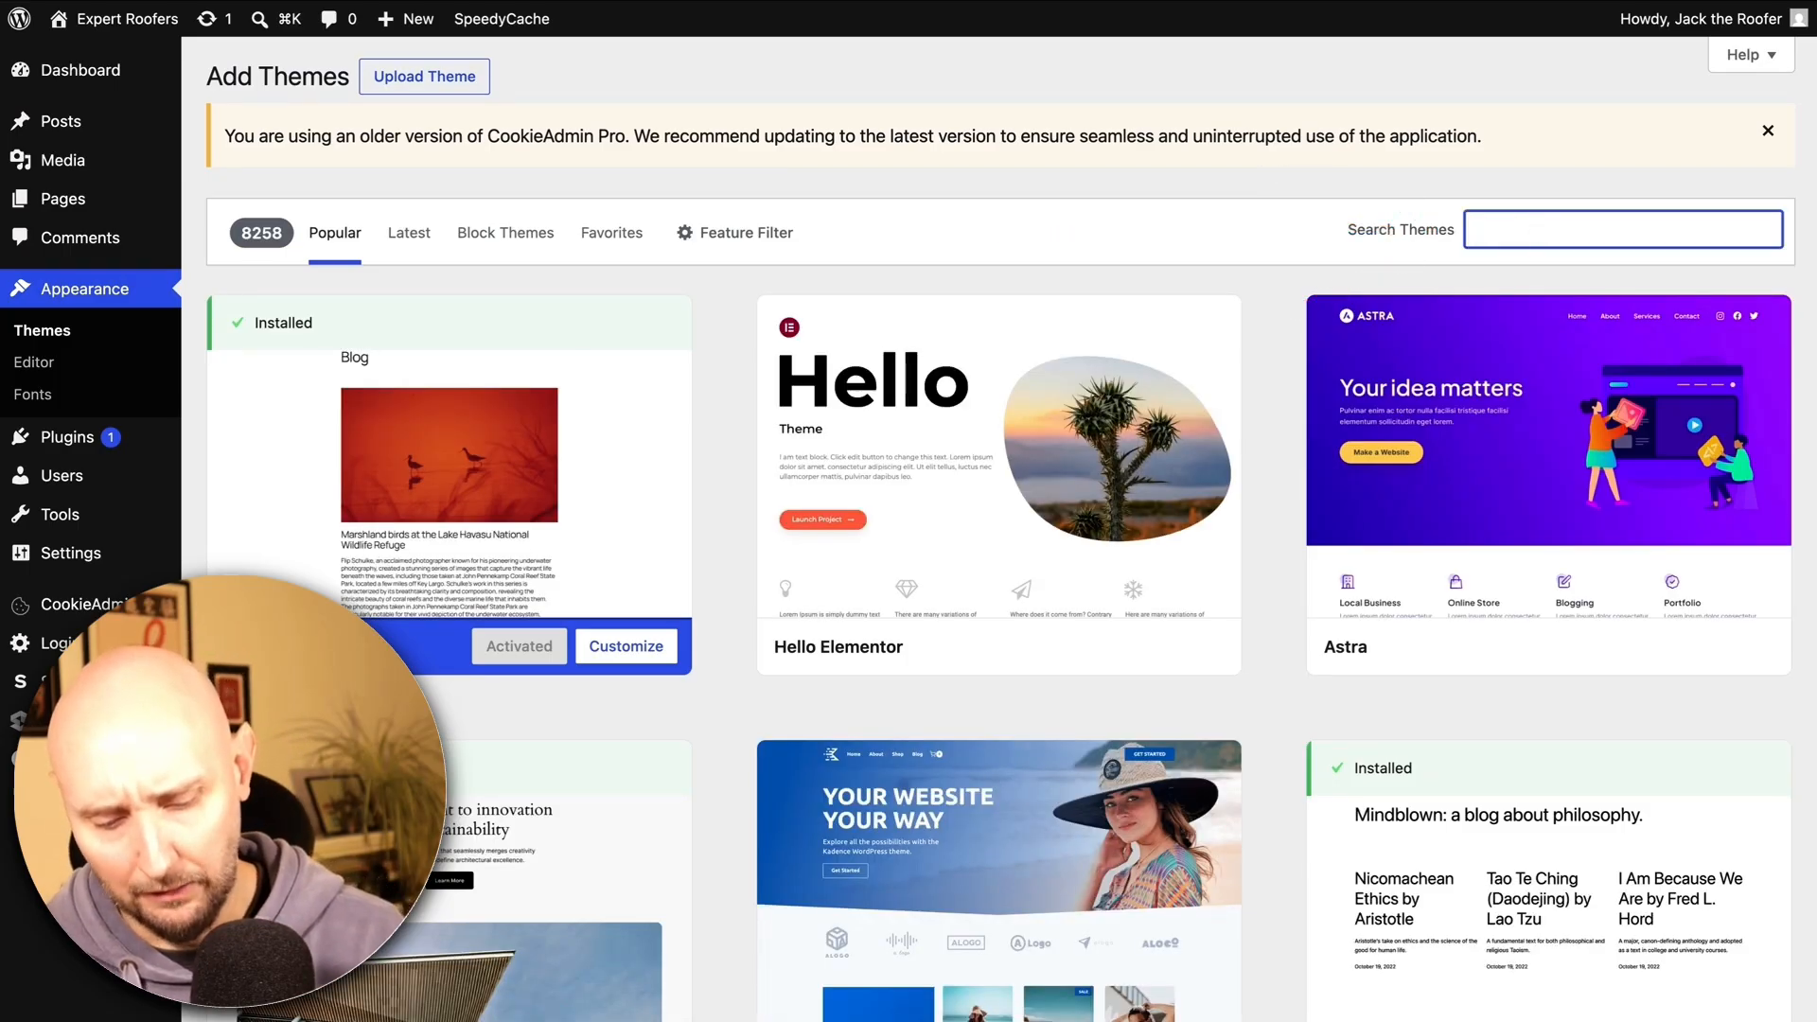
type("Generatepress")
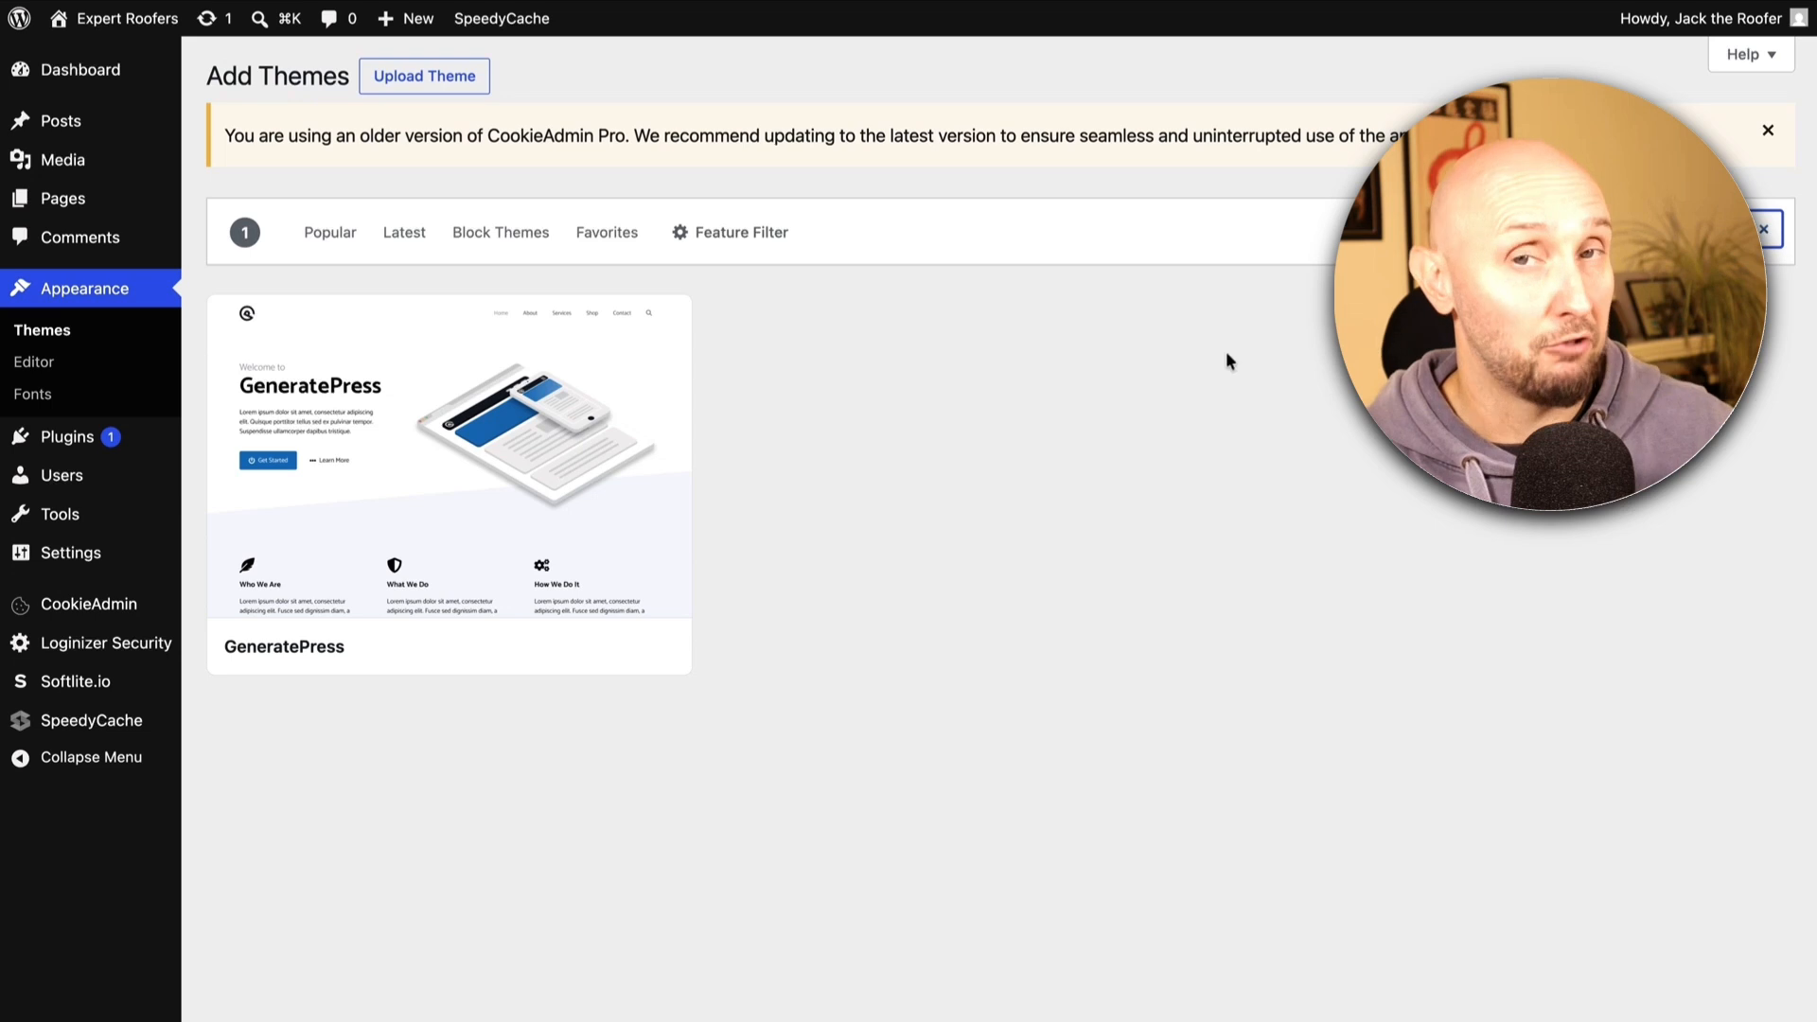
mouse_move(473, 451)
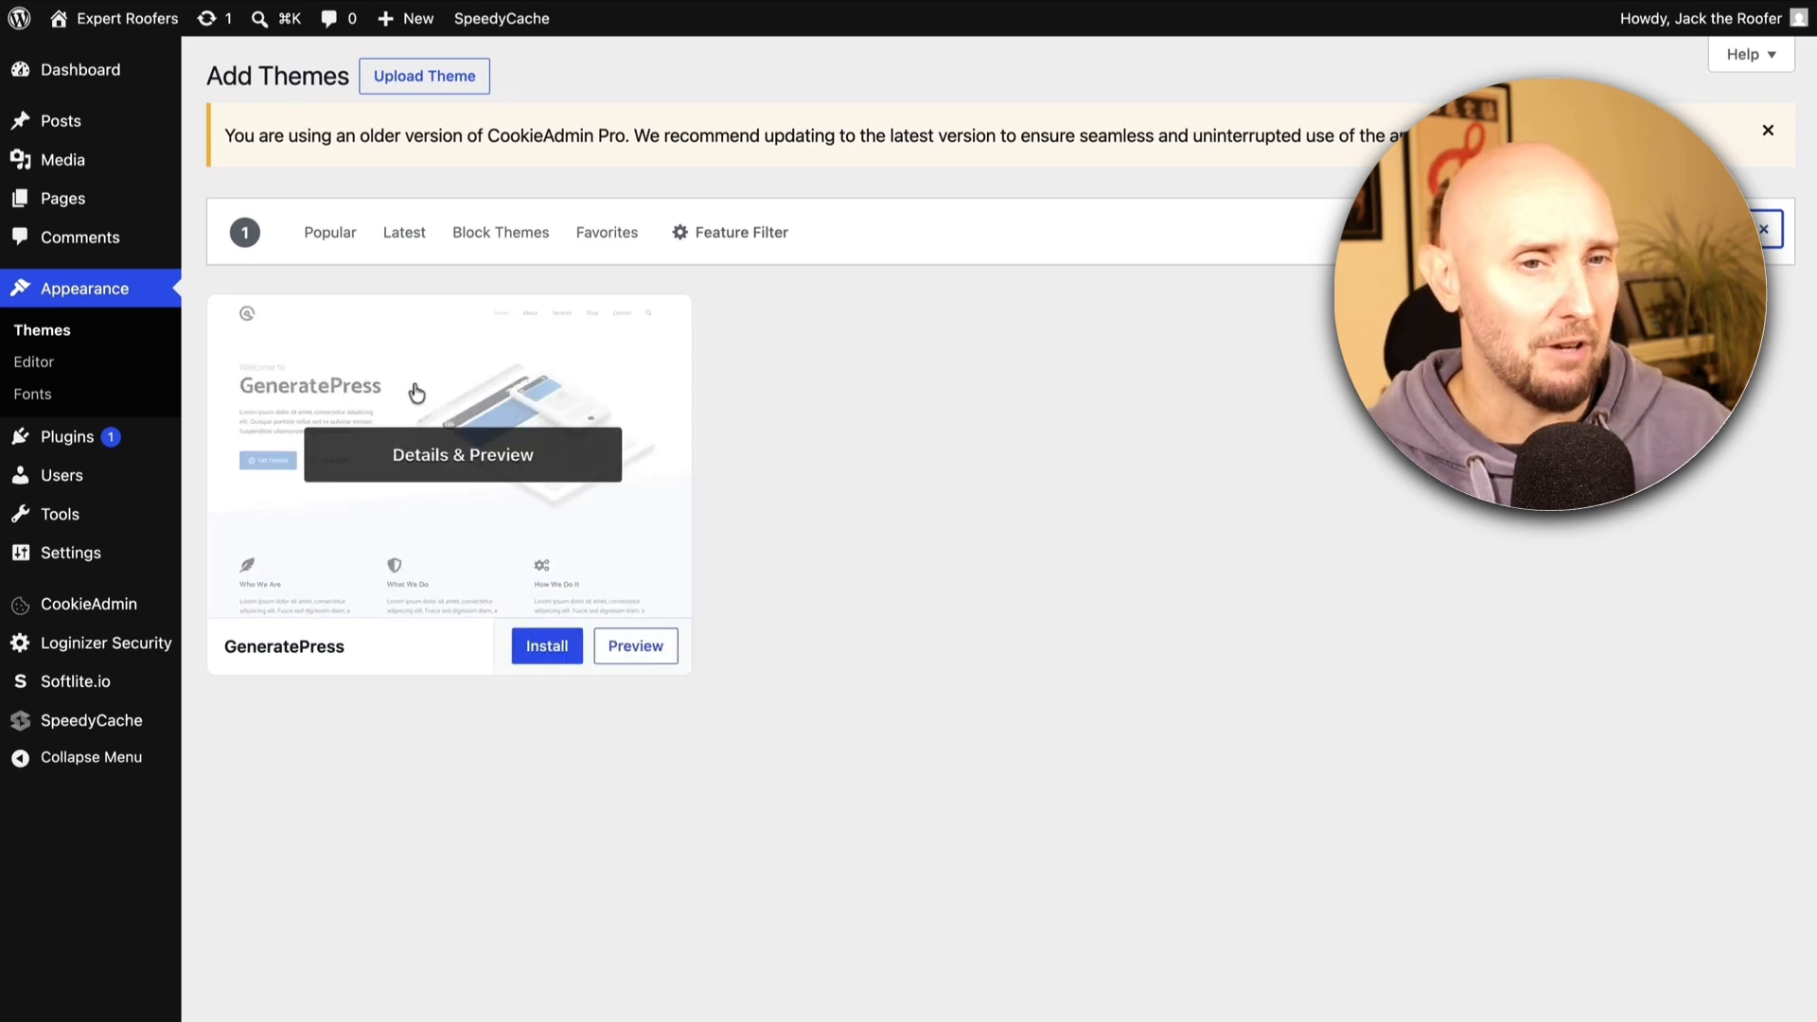
left_click(547, 647)
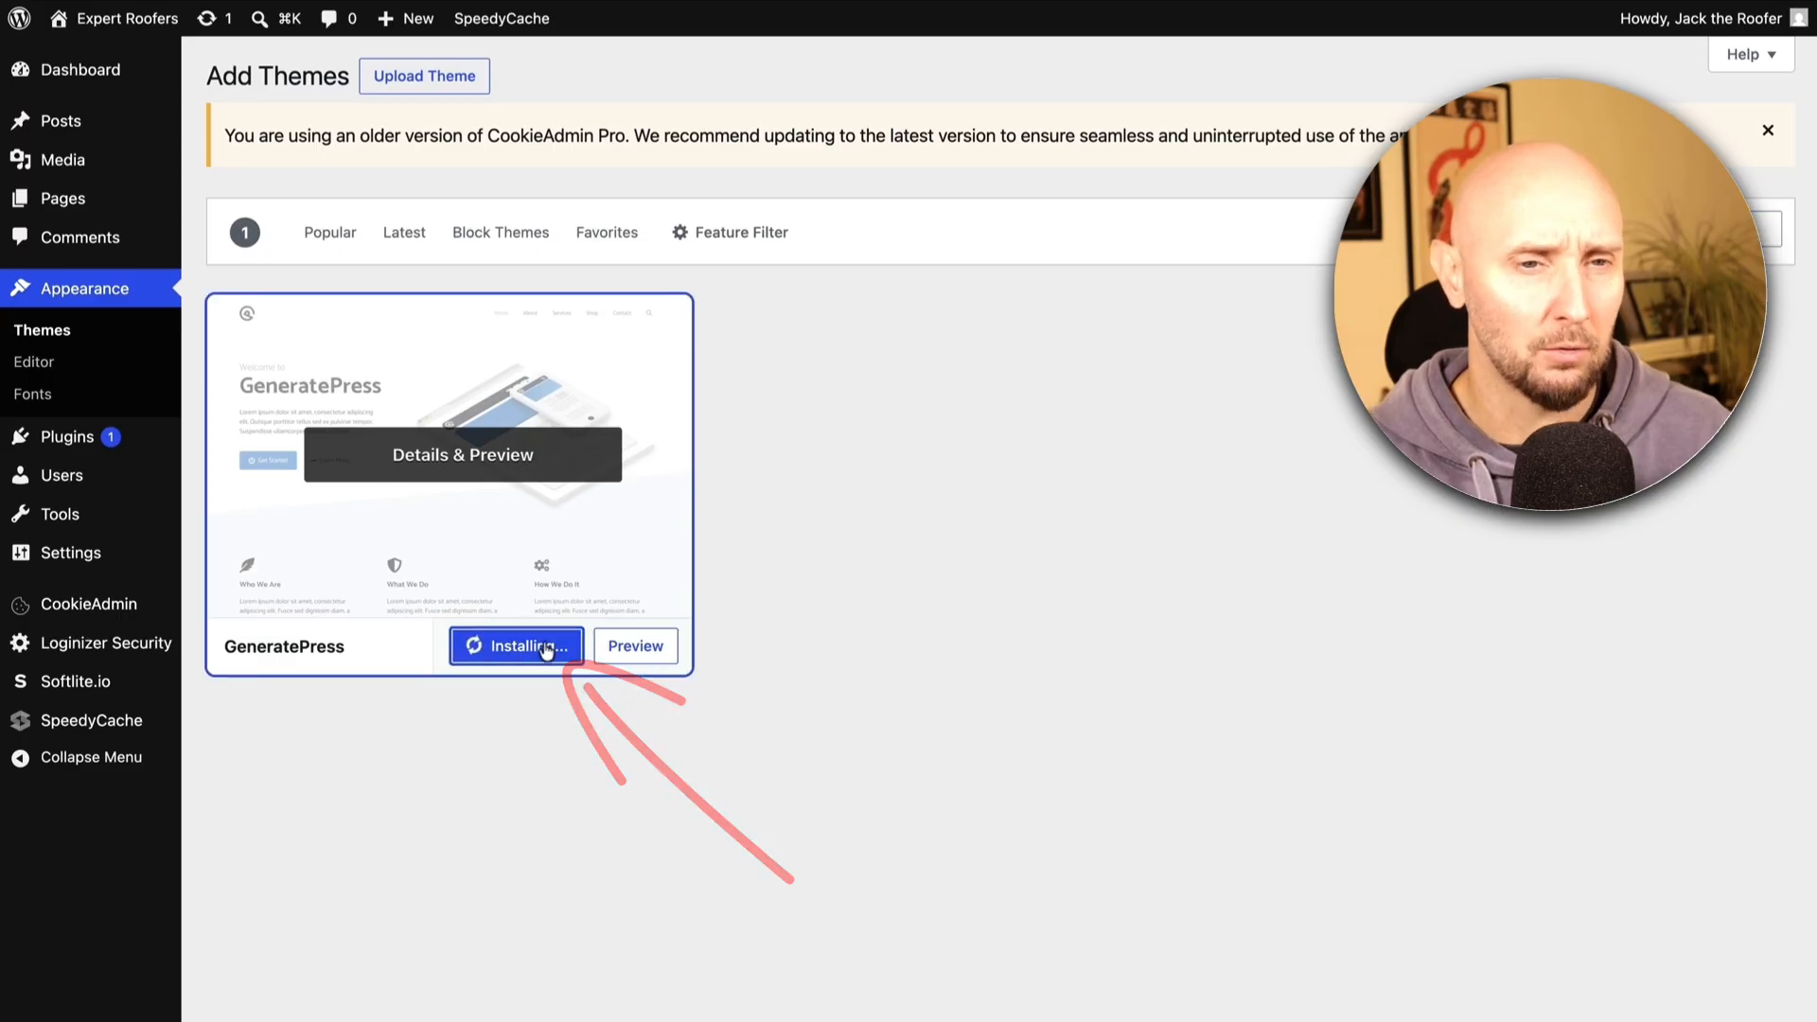
left_click(507, 645)
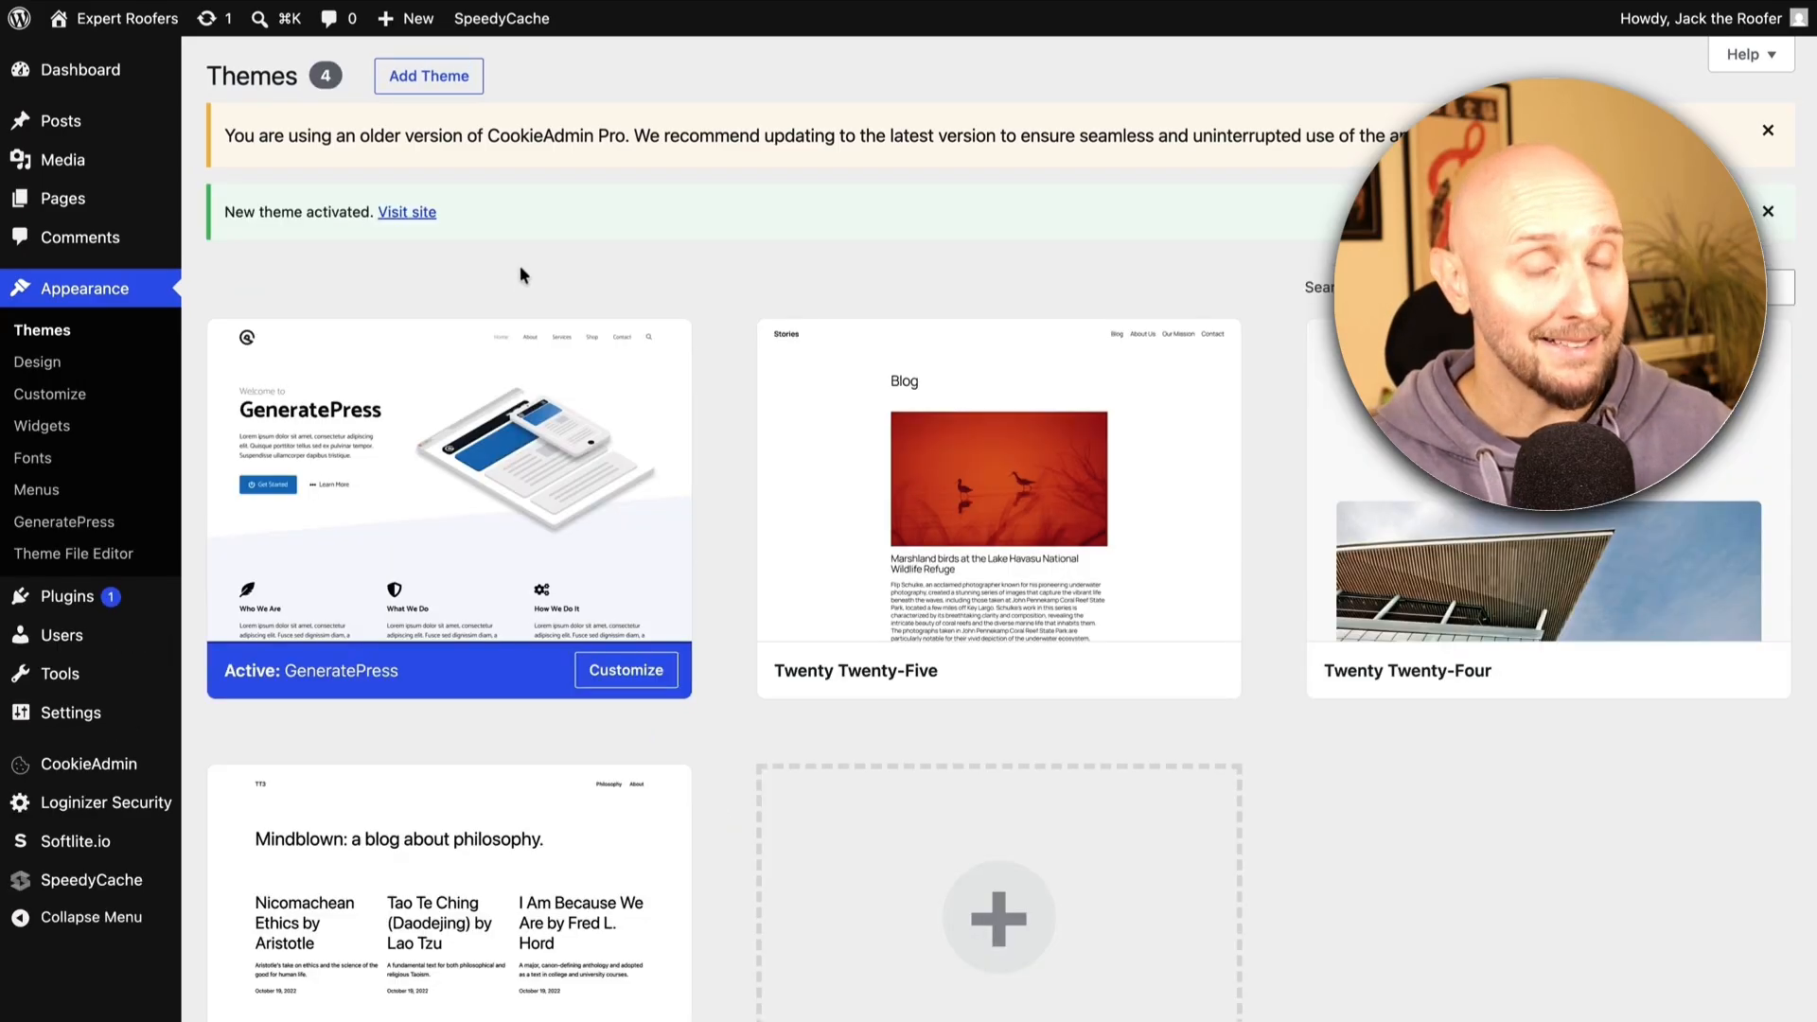
mouse_move(69, 606)
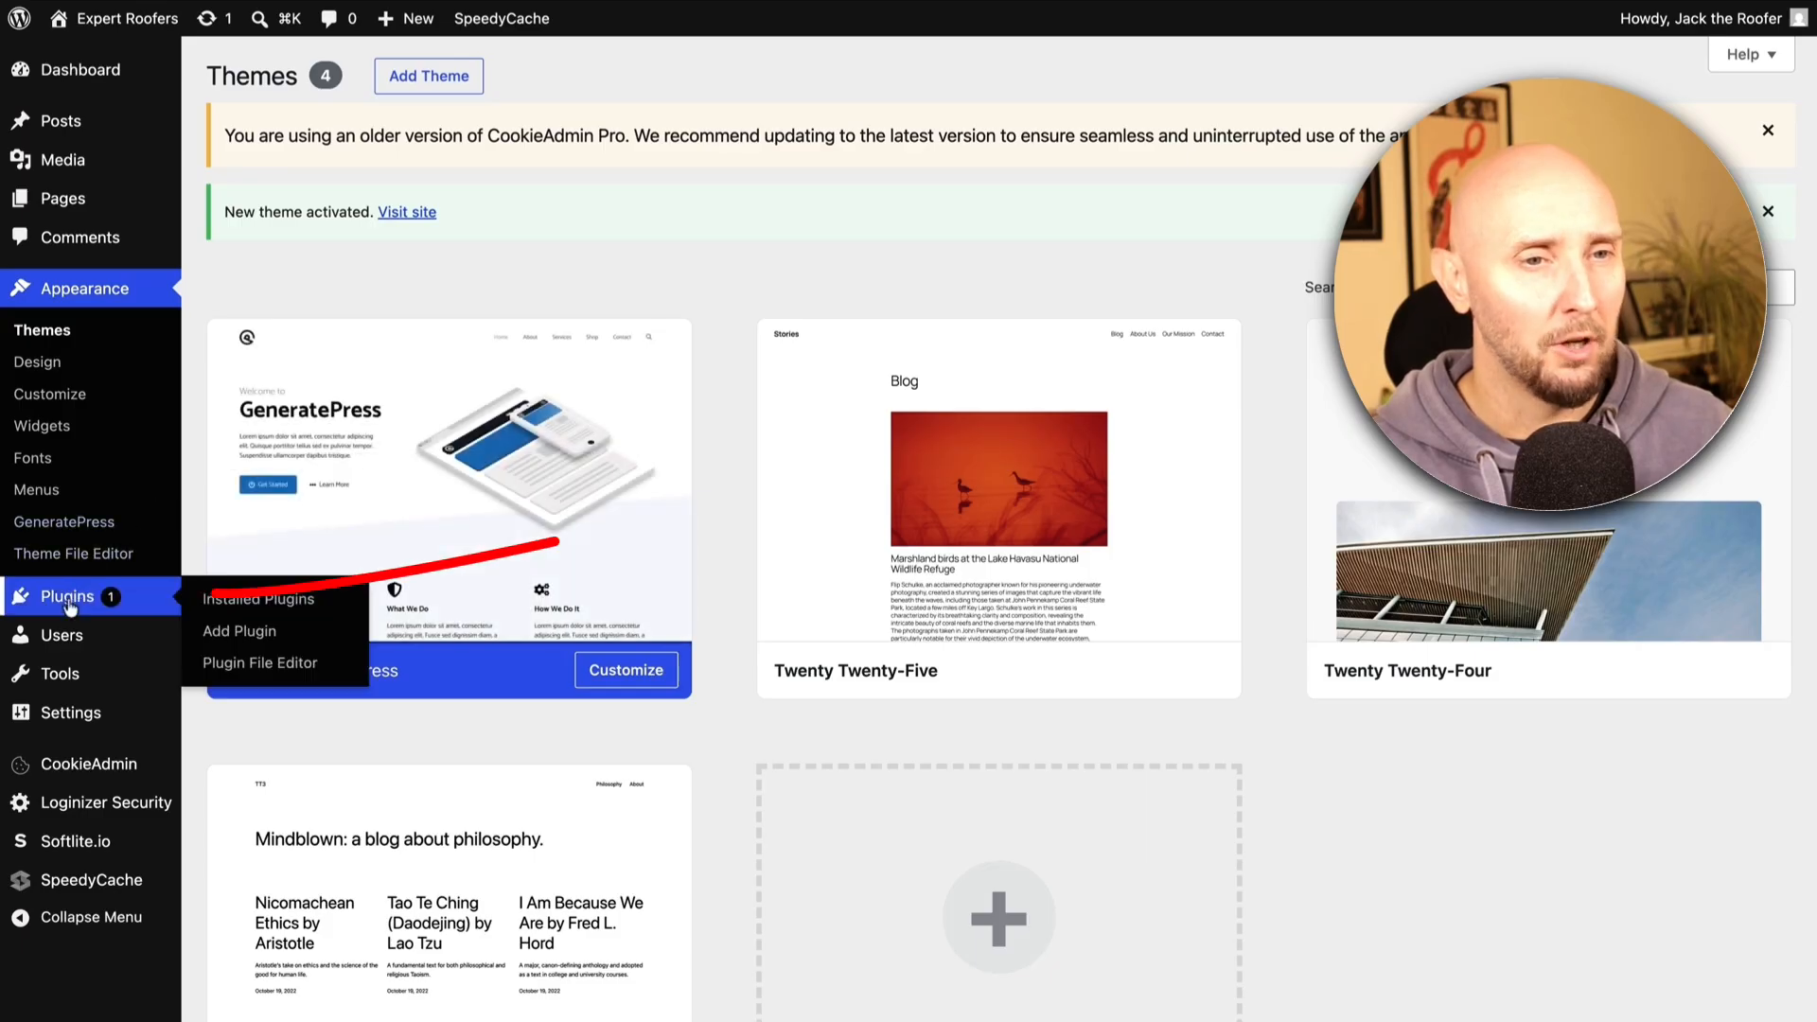
Find Elementor Website Builder in the plugin directory and activate it
left_click(227, 631)
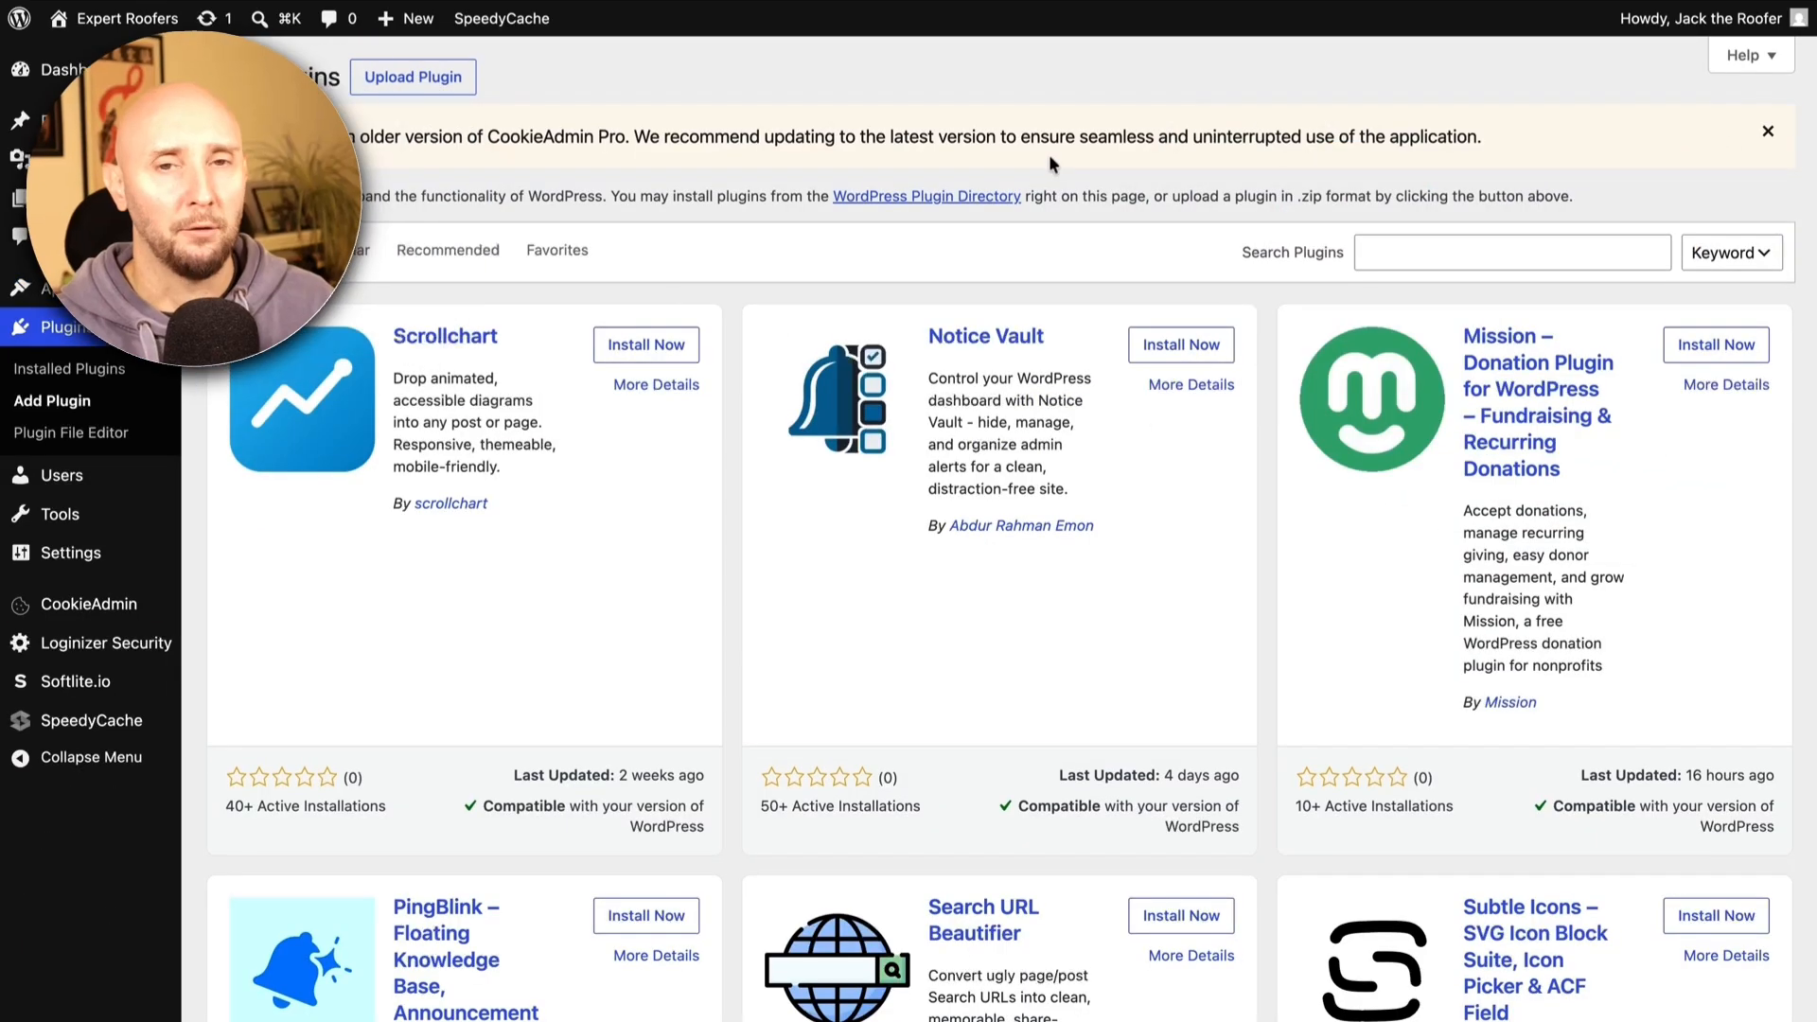
left_click(1386, 248)
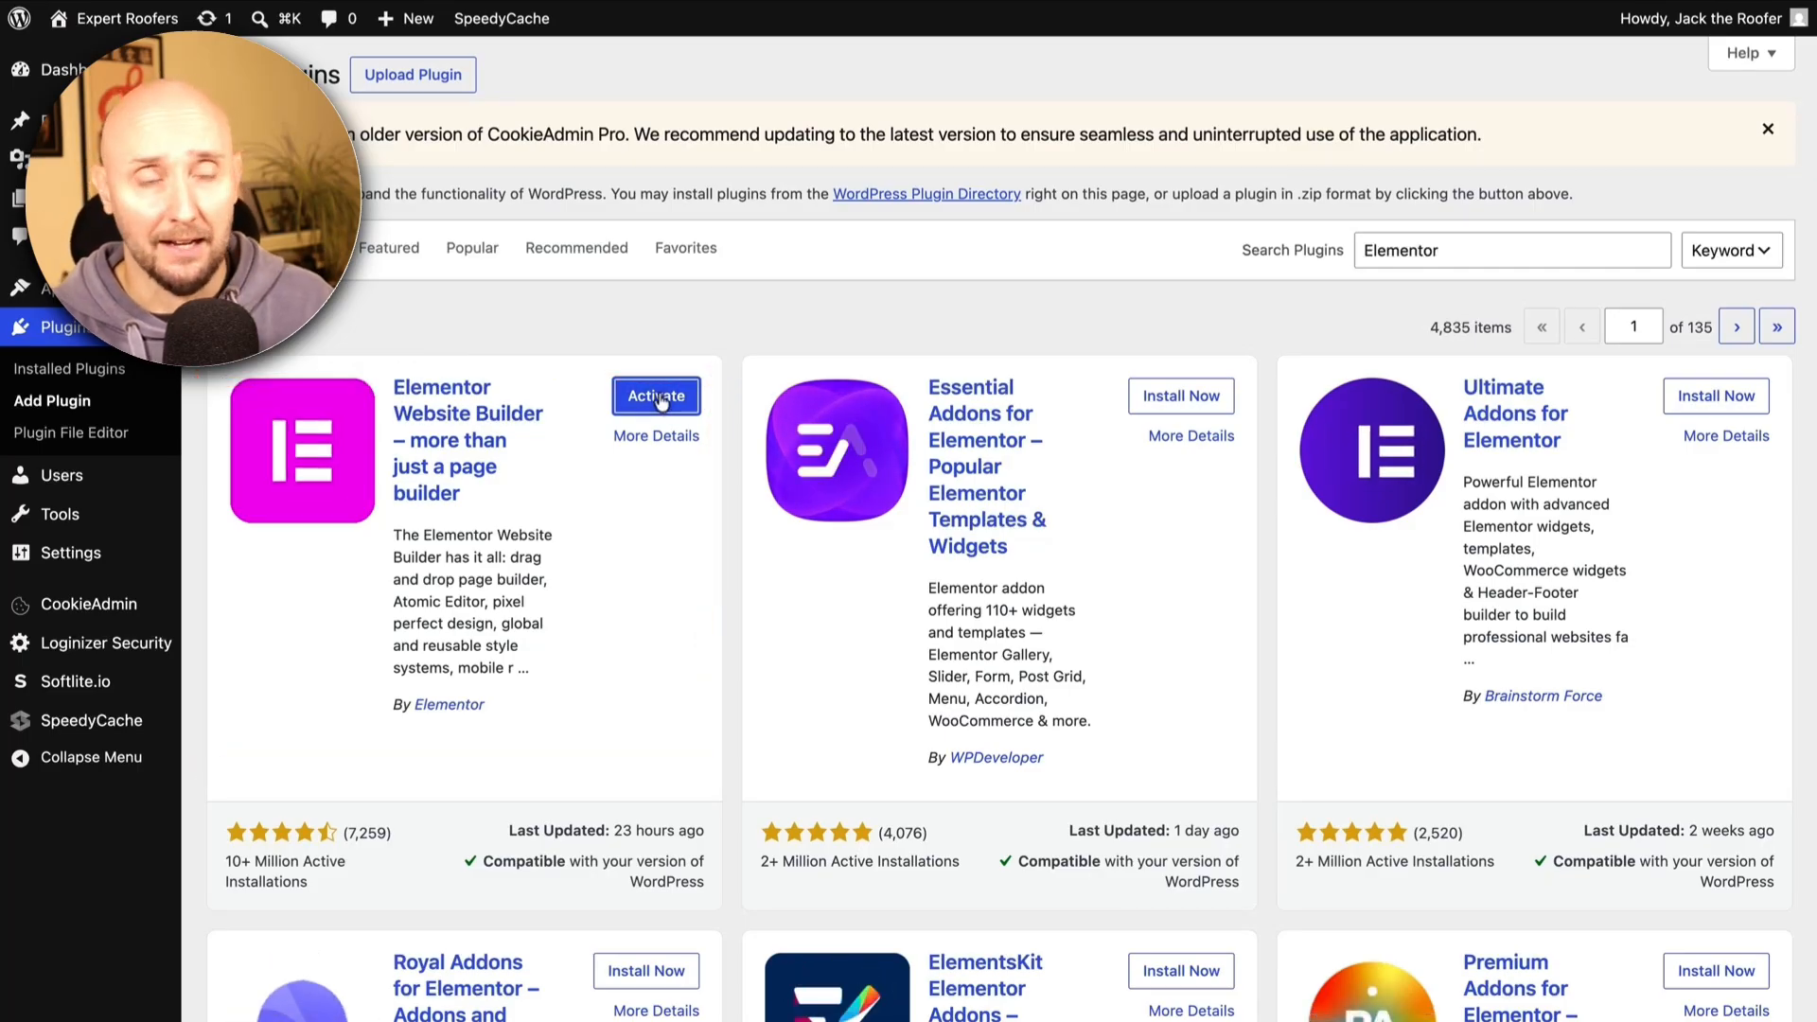
left_click(659, 397)
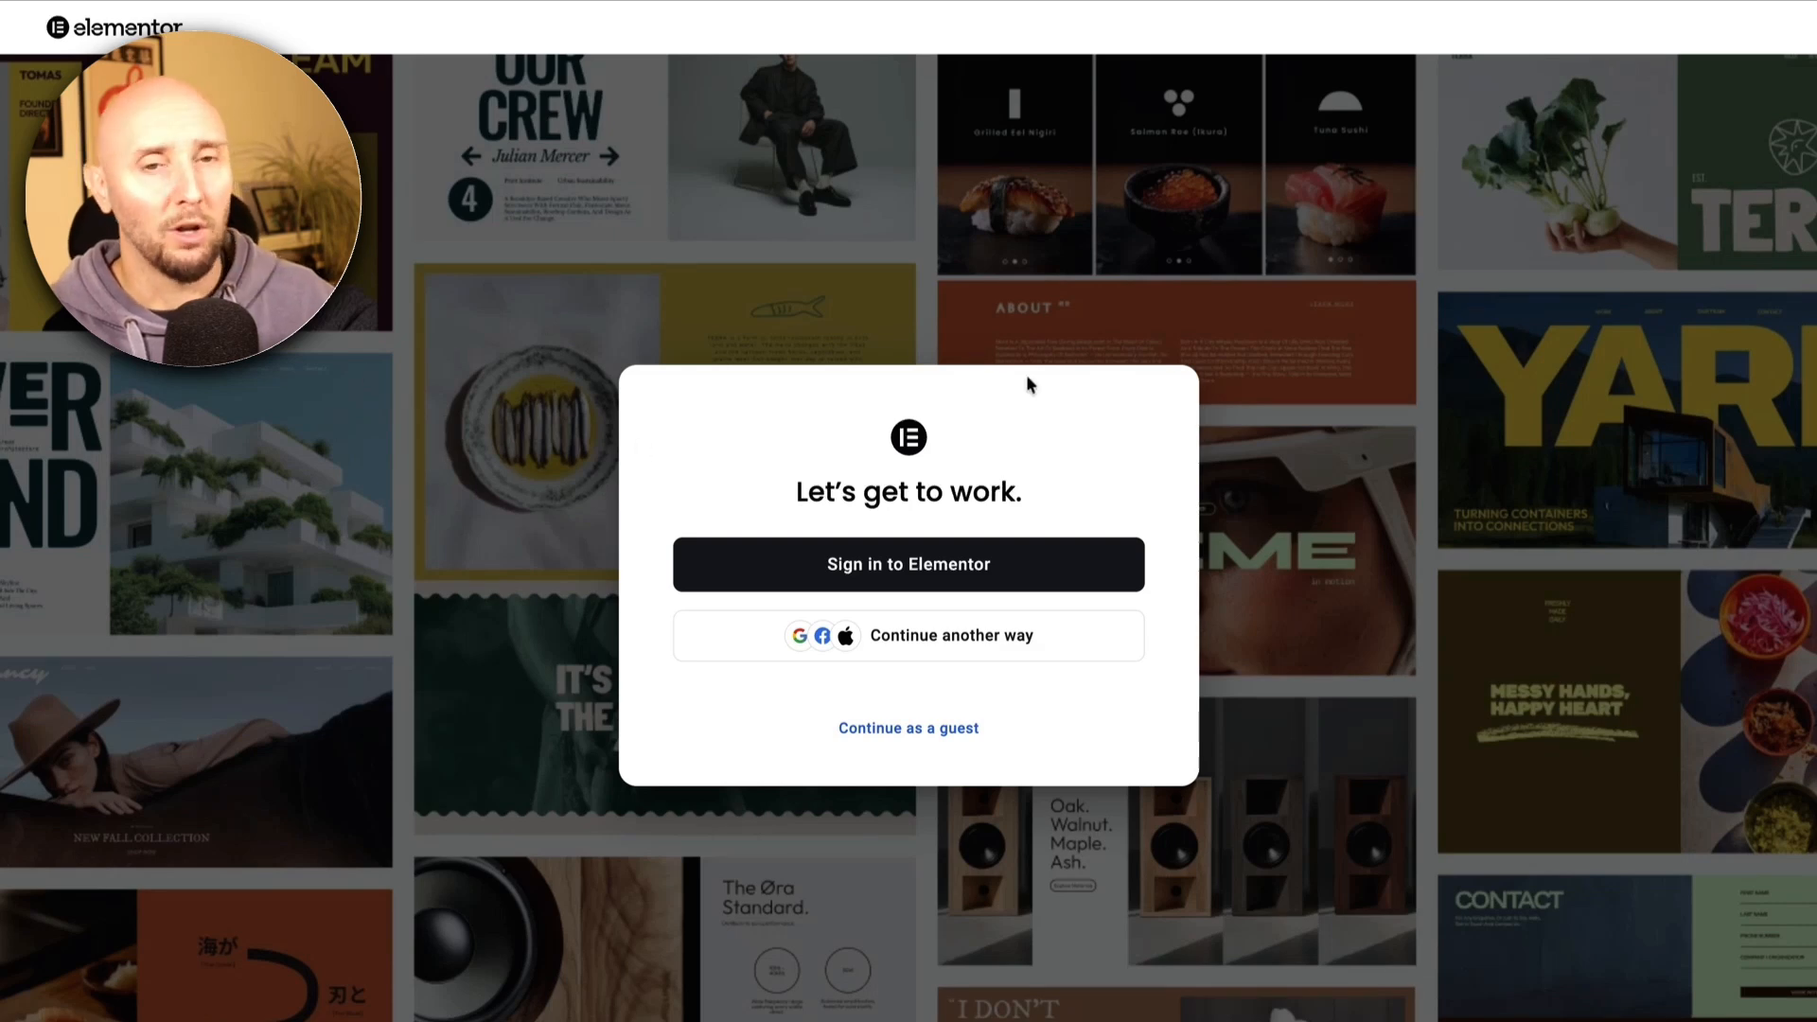
Continue as guest with Myself, Small-Med Business and some experience, skipping the theme and extras
left_click(894, 731)
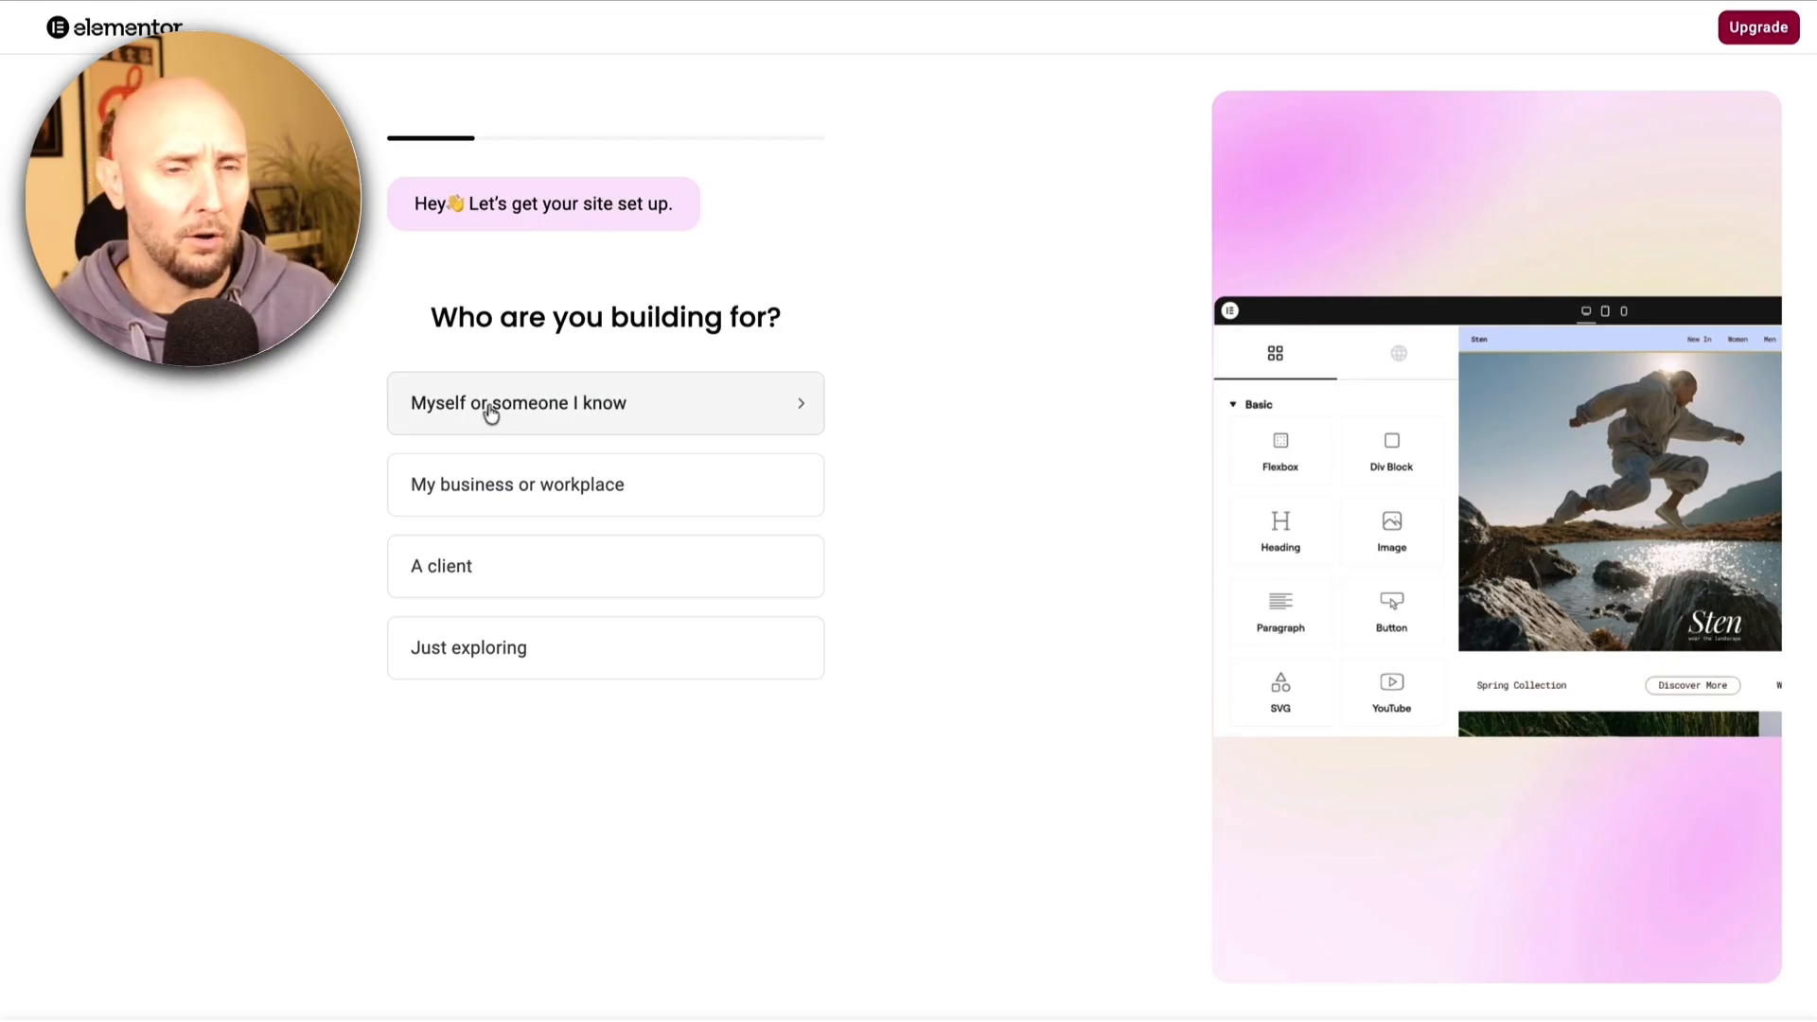
left_click(445, 407)
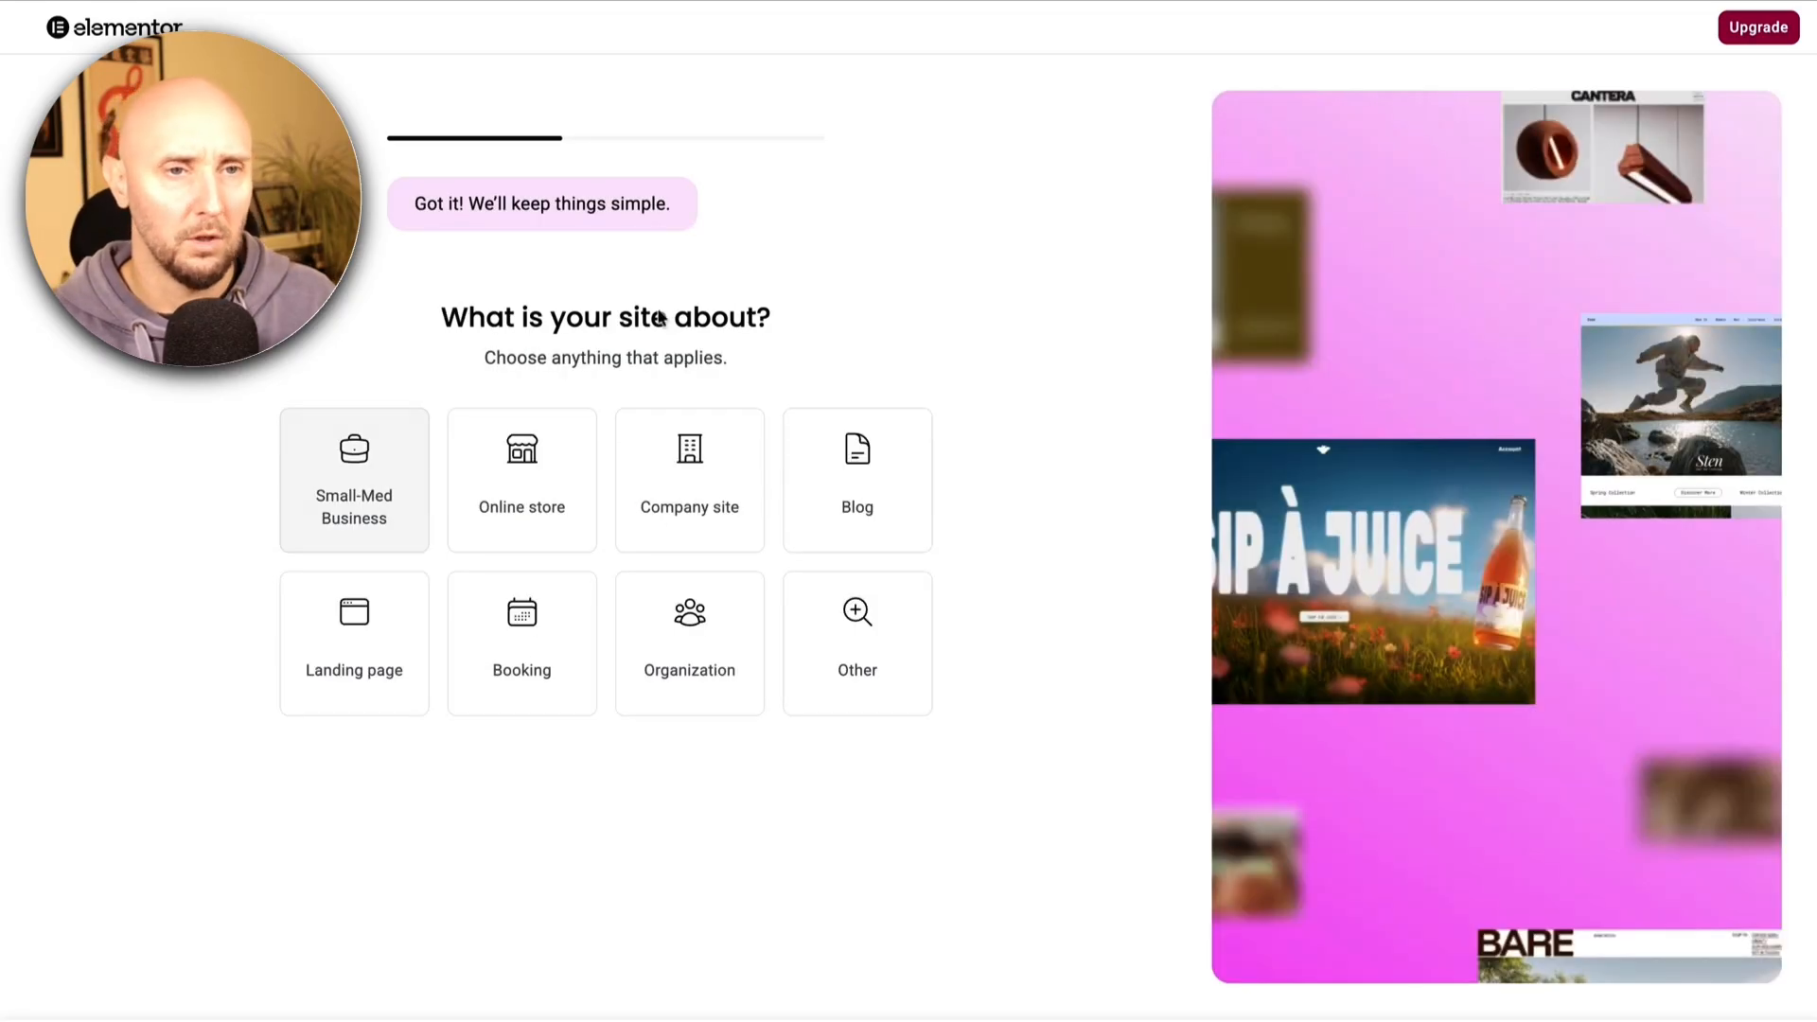
left_click(354, 490)
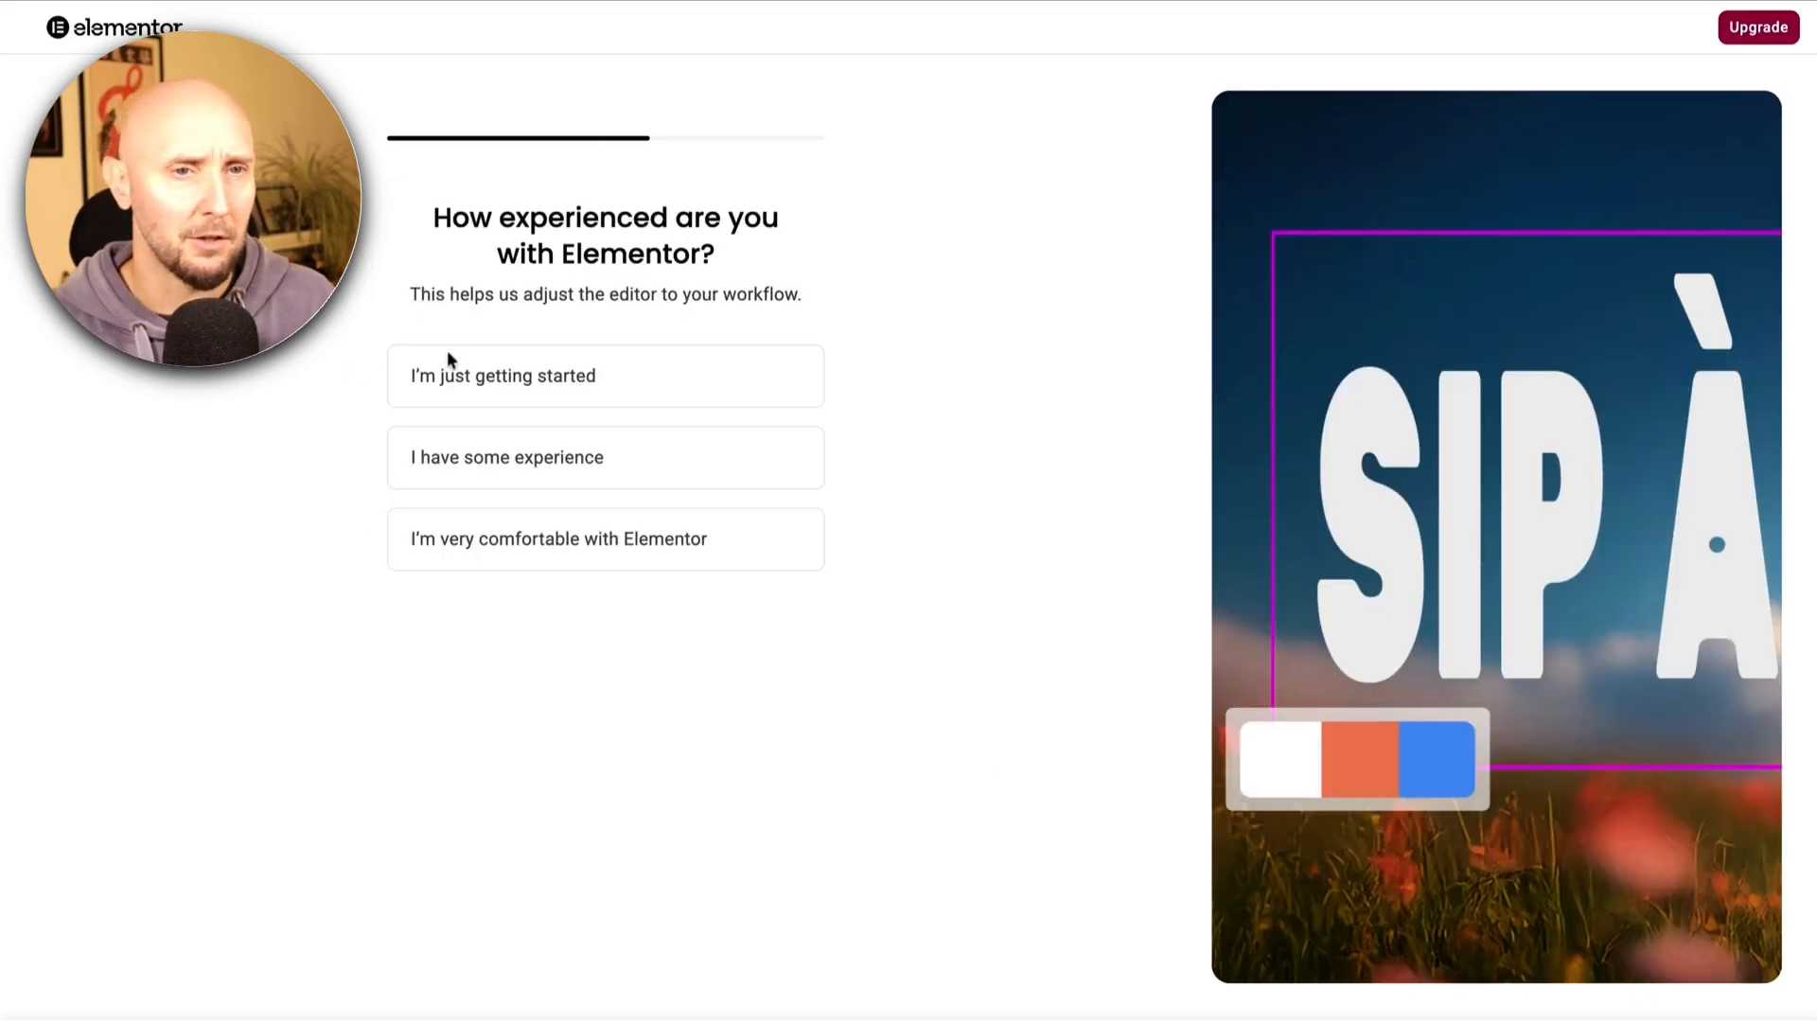
left_click(460, 473)
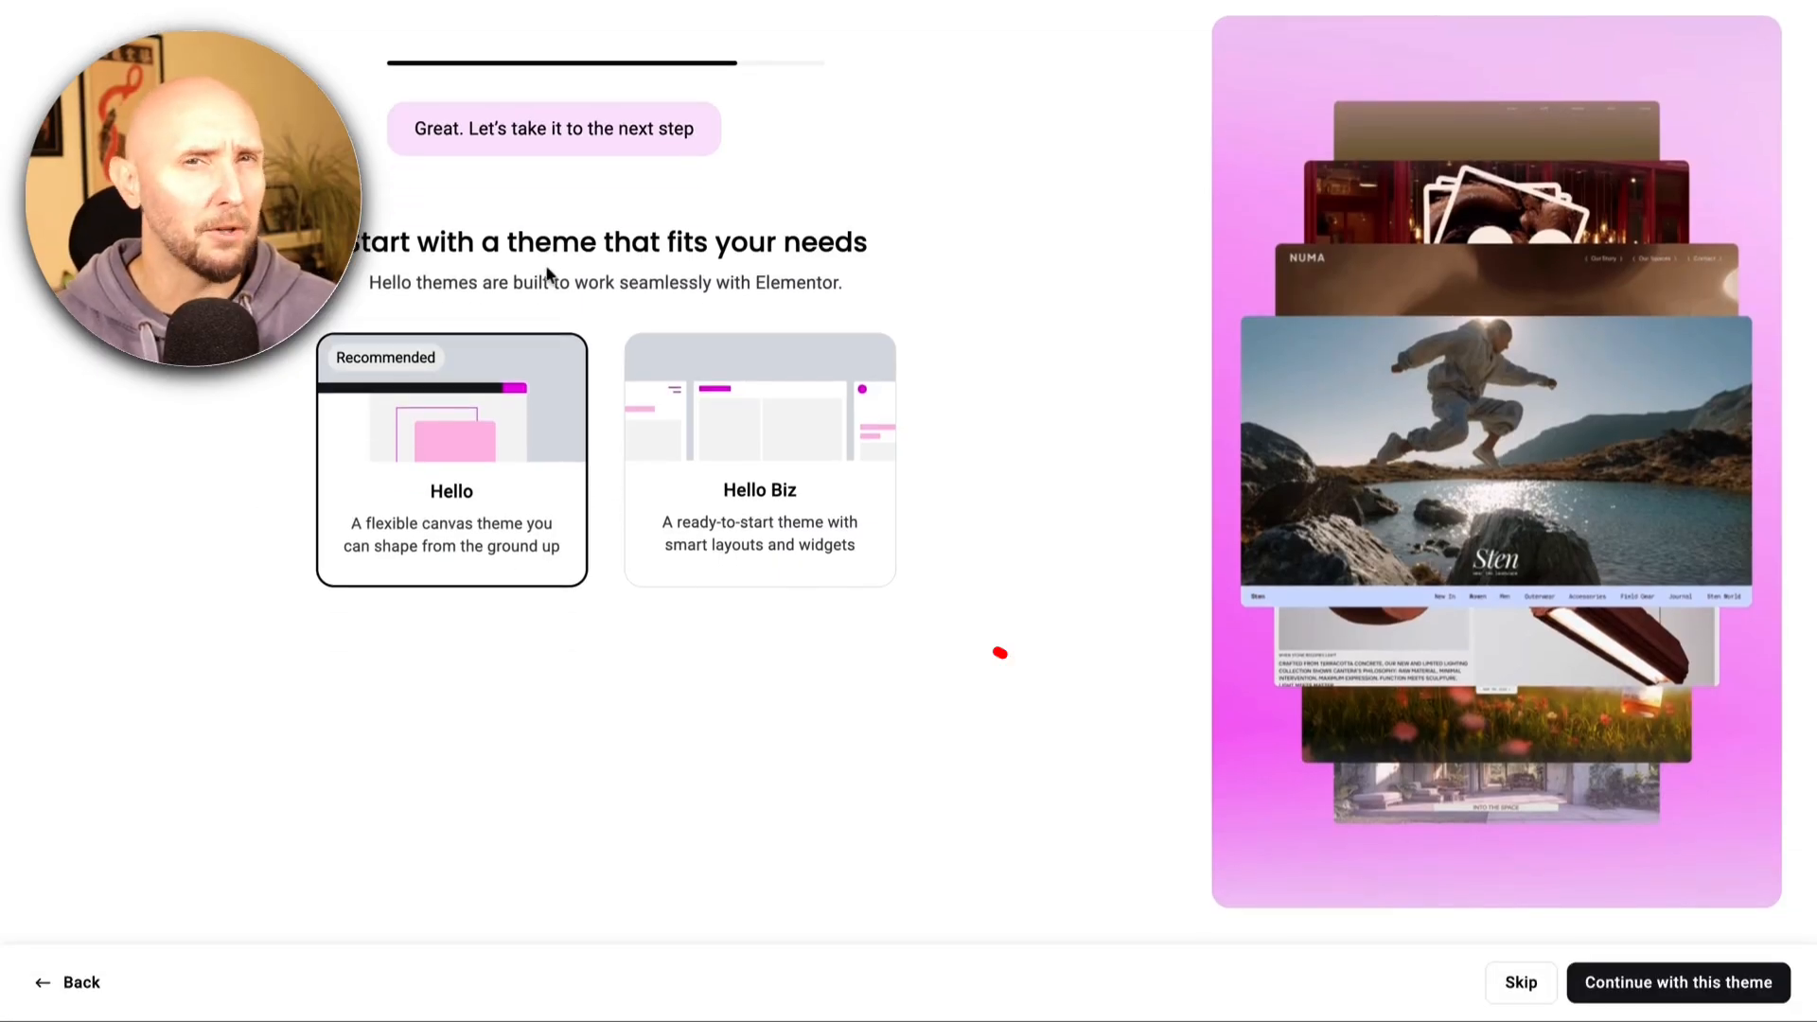
left_click(1518, 983)
left_click(1561, 986)
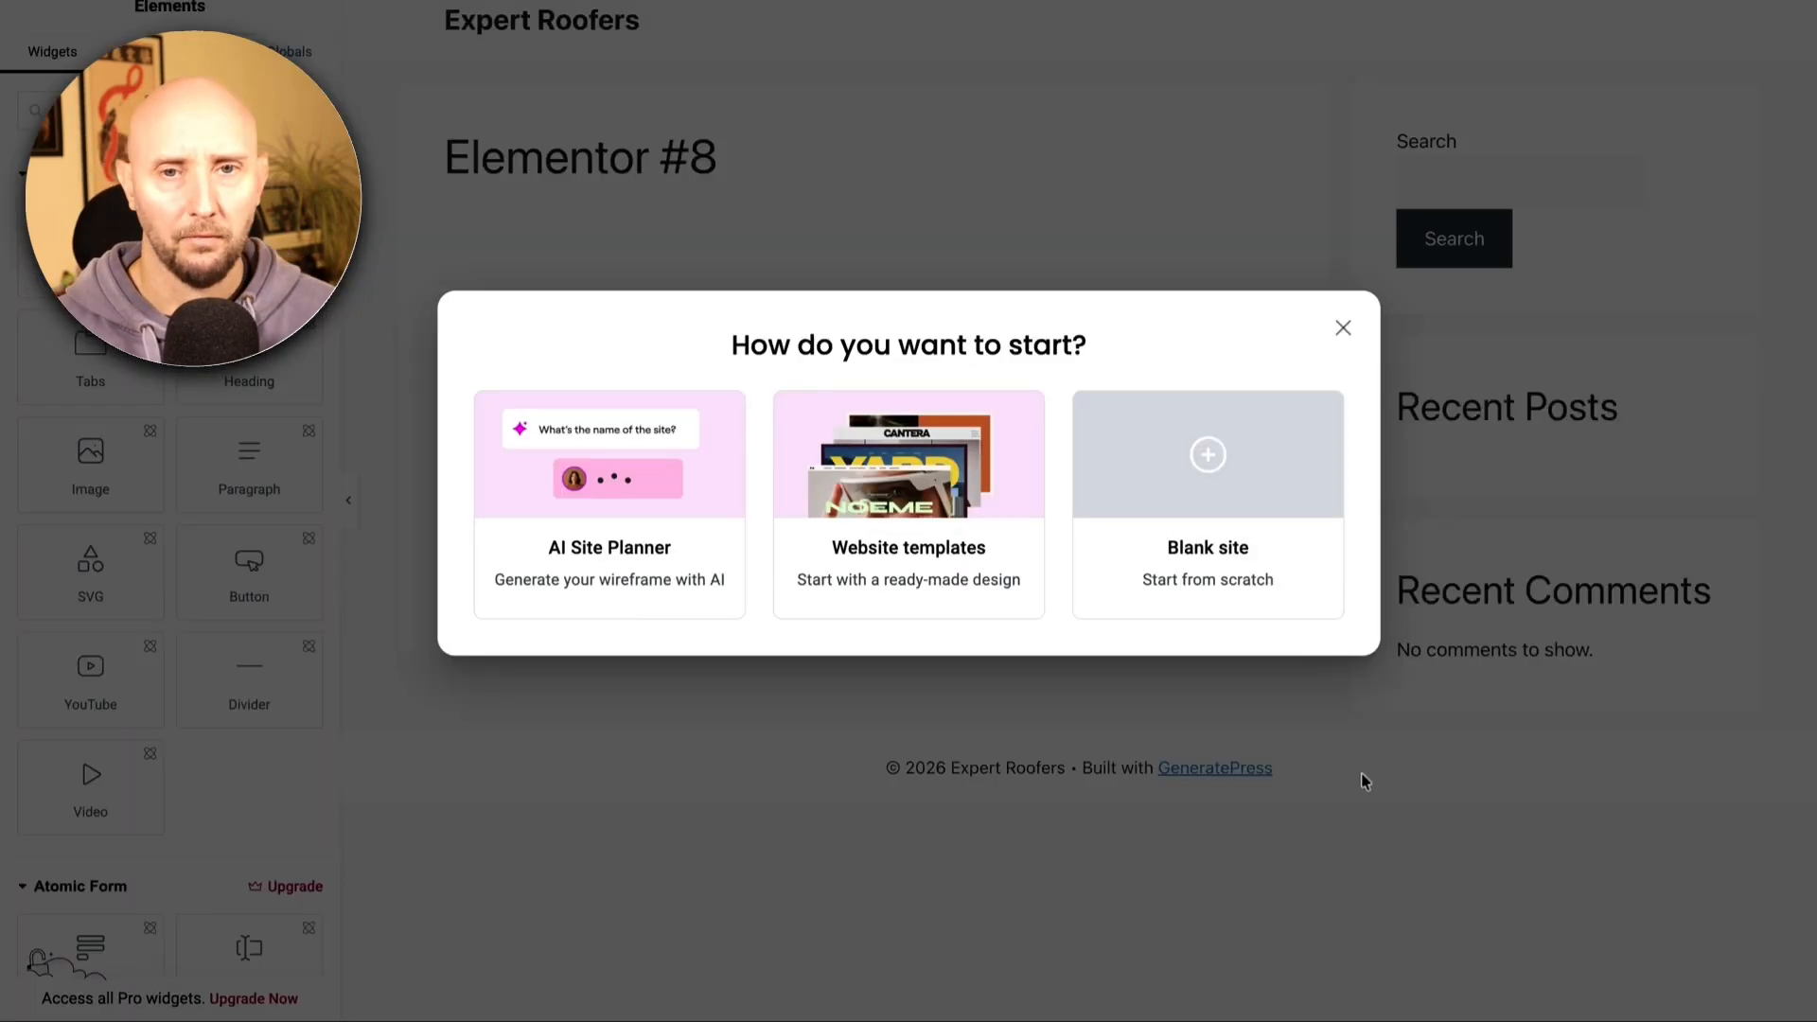
Dismiss the start prompt, exit Elementor to WordPress, and return to the pages list
left_click(1342, 333)
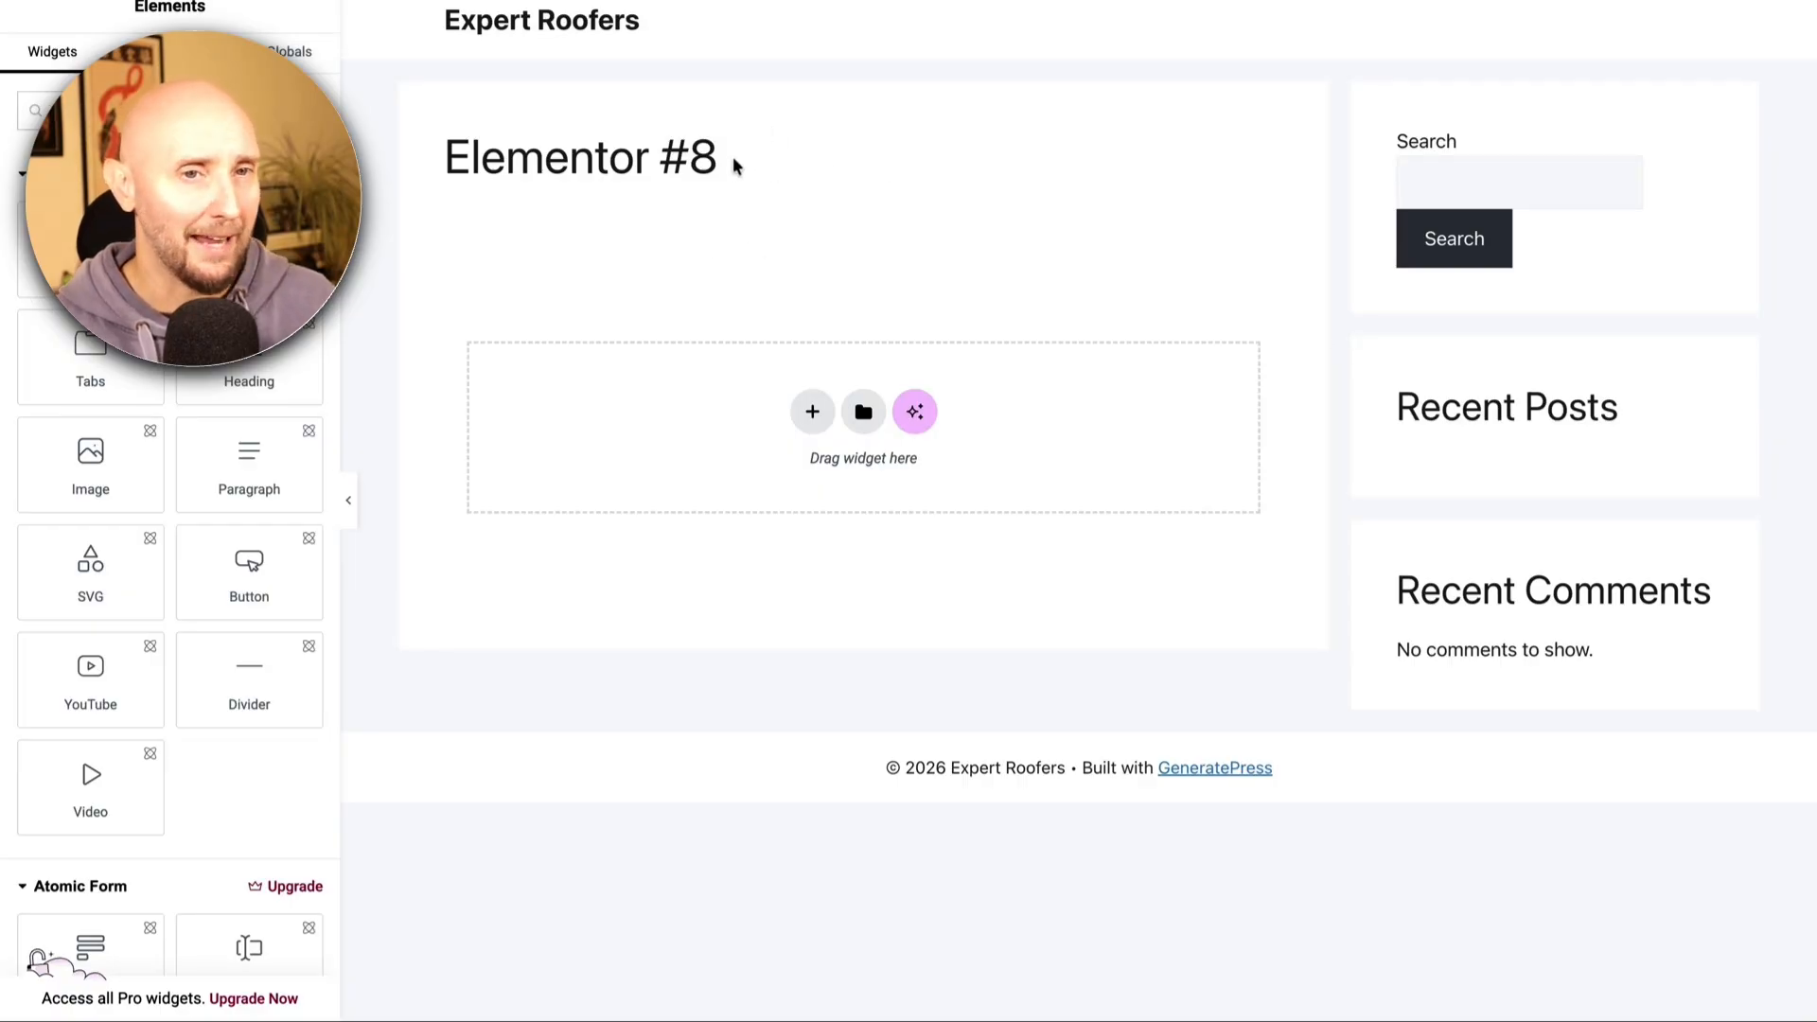
left_click_drag(736, 166, 430, 165)
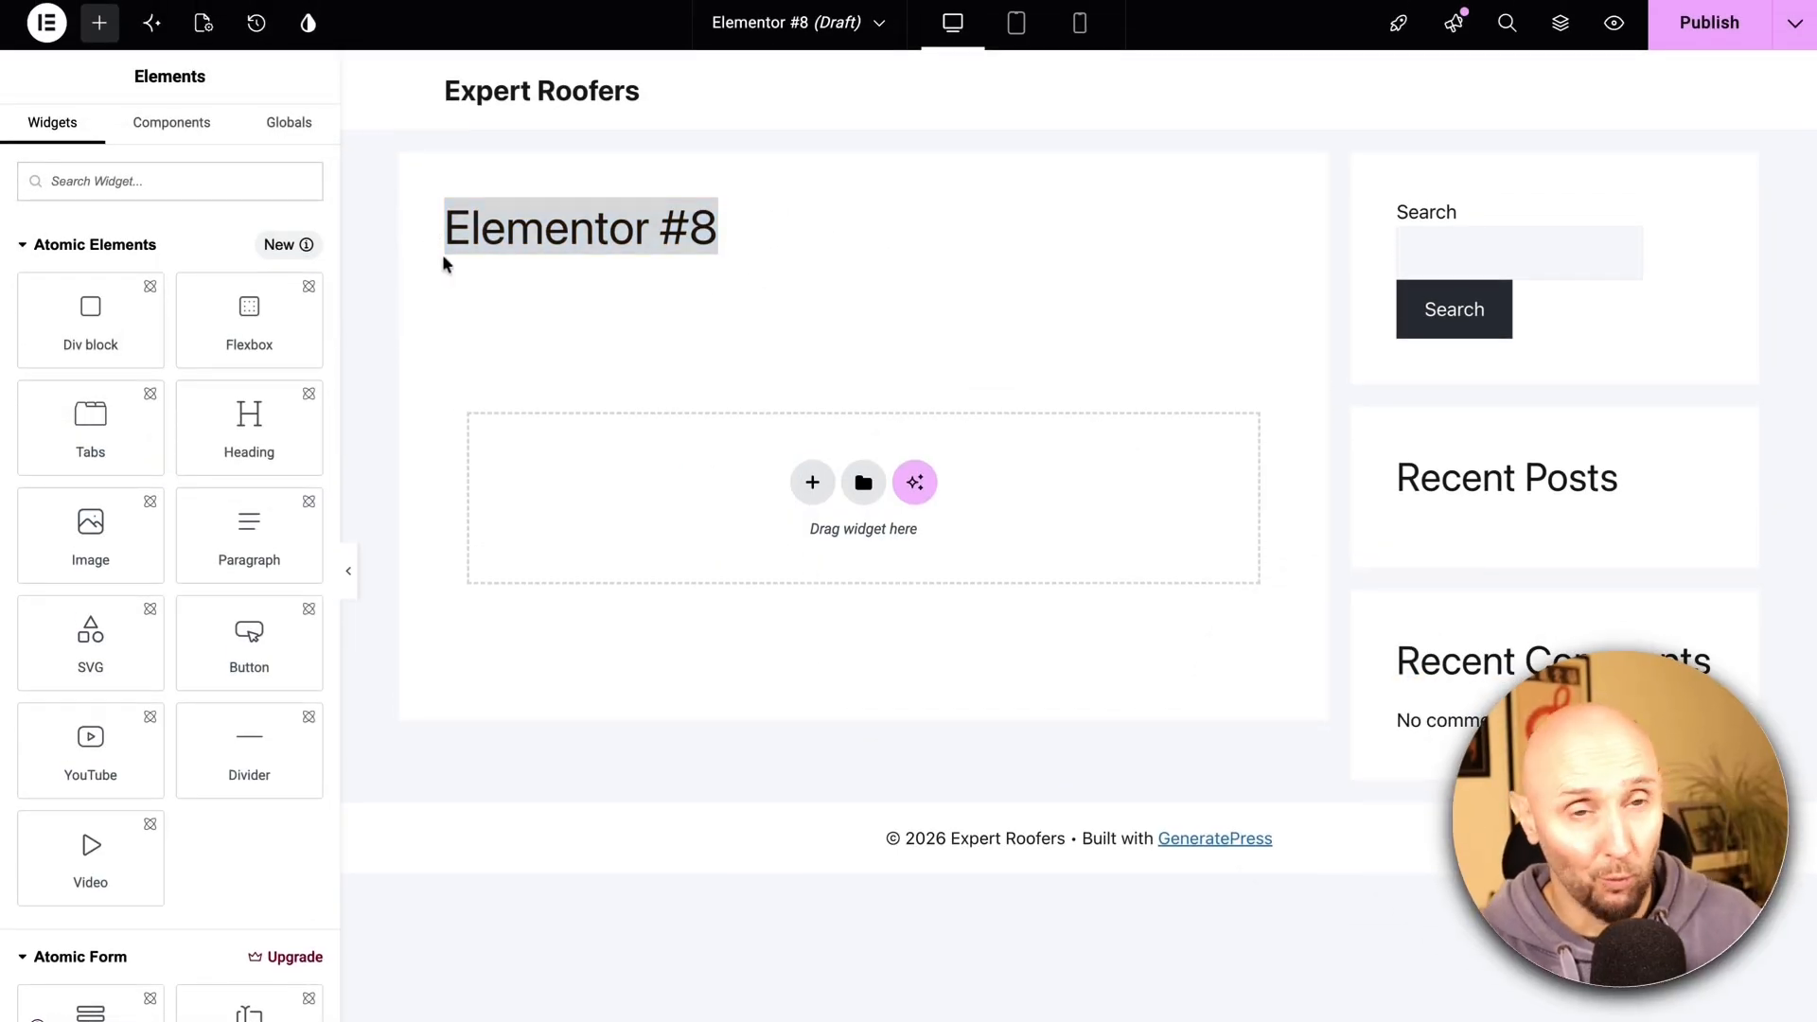
left_click(516, 276)
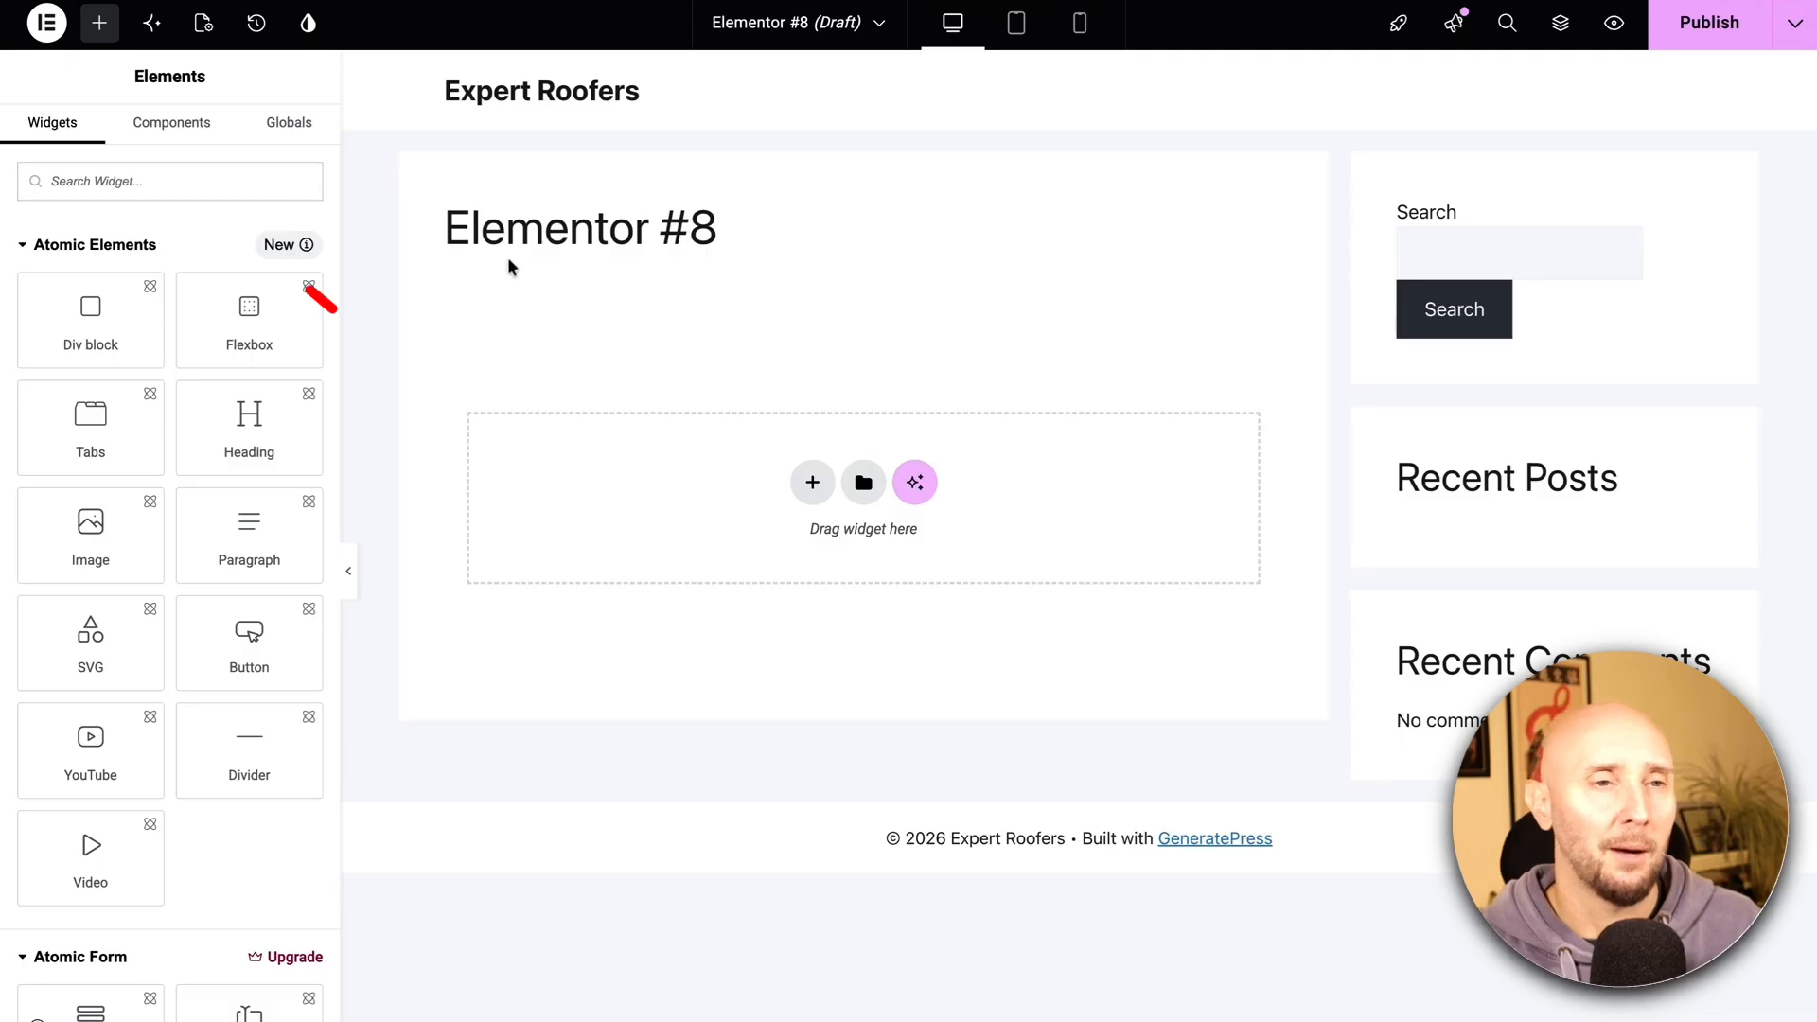
left_click(48, 25)
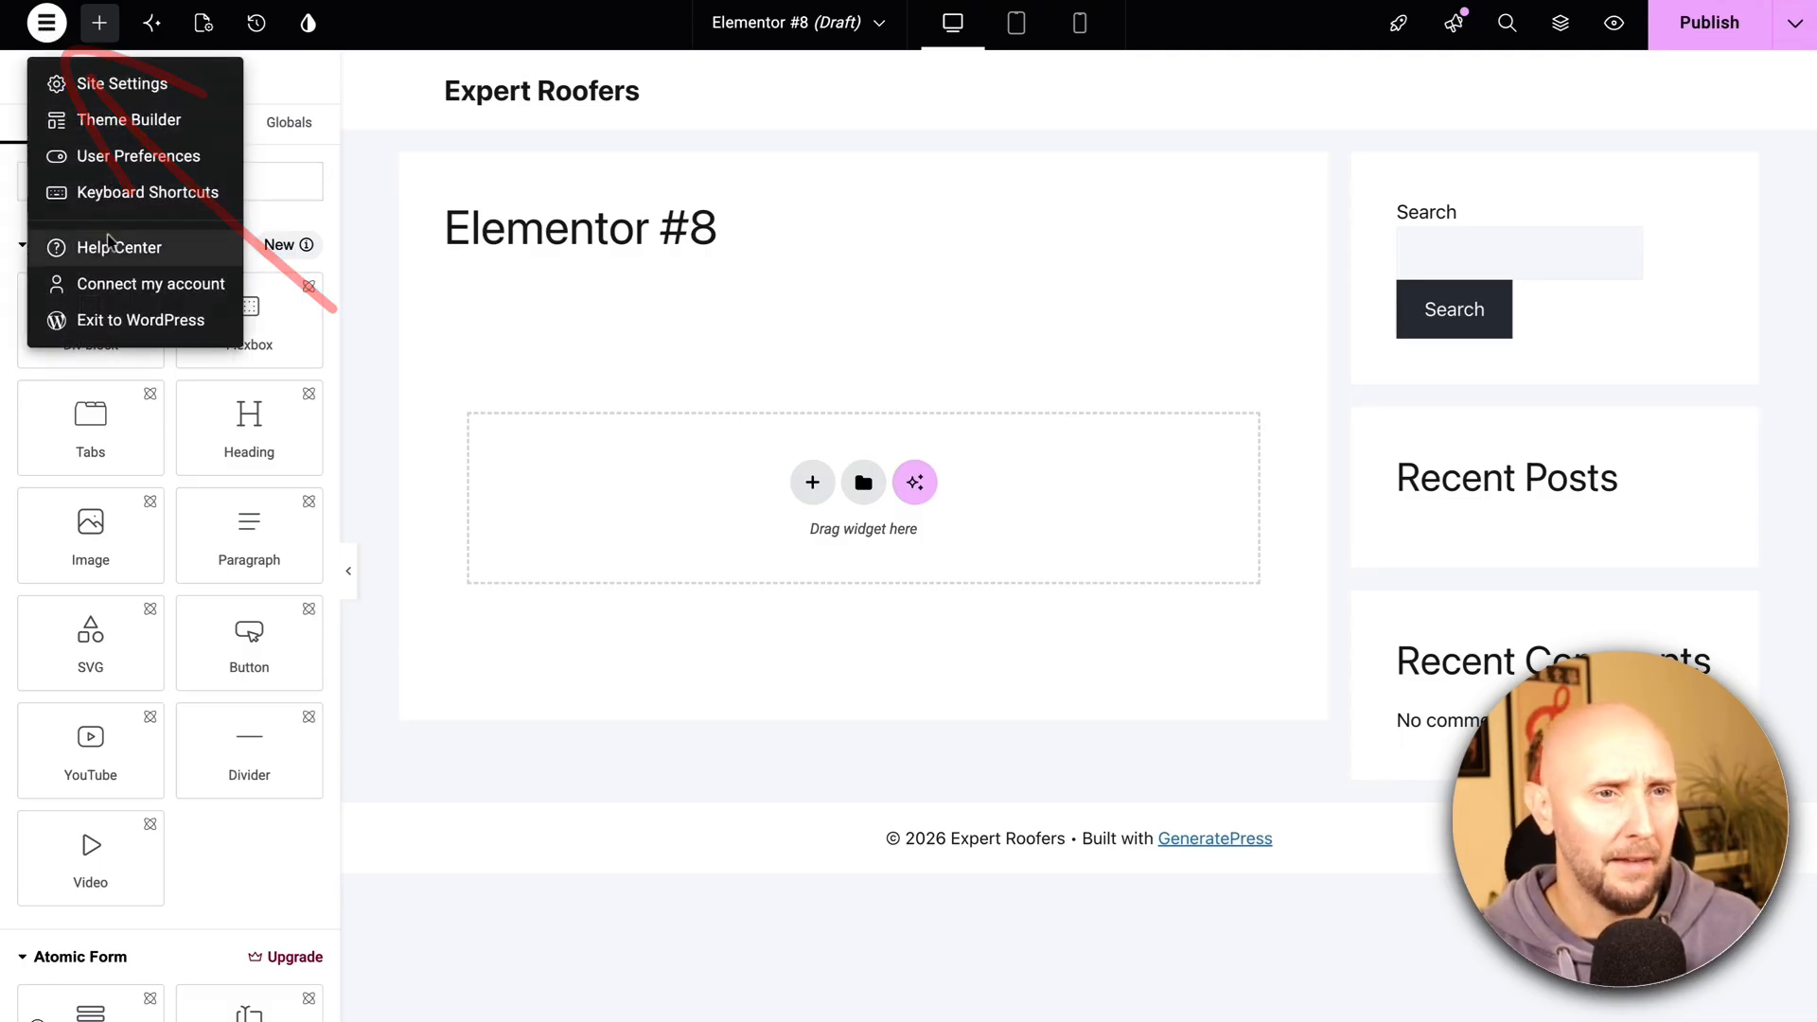
left_click(117, 324)
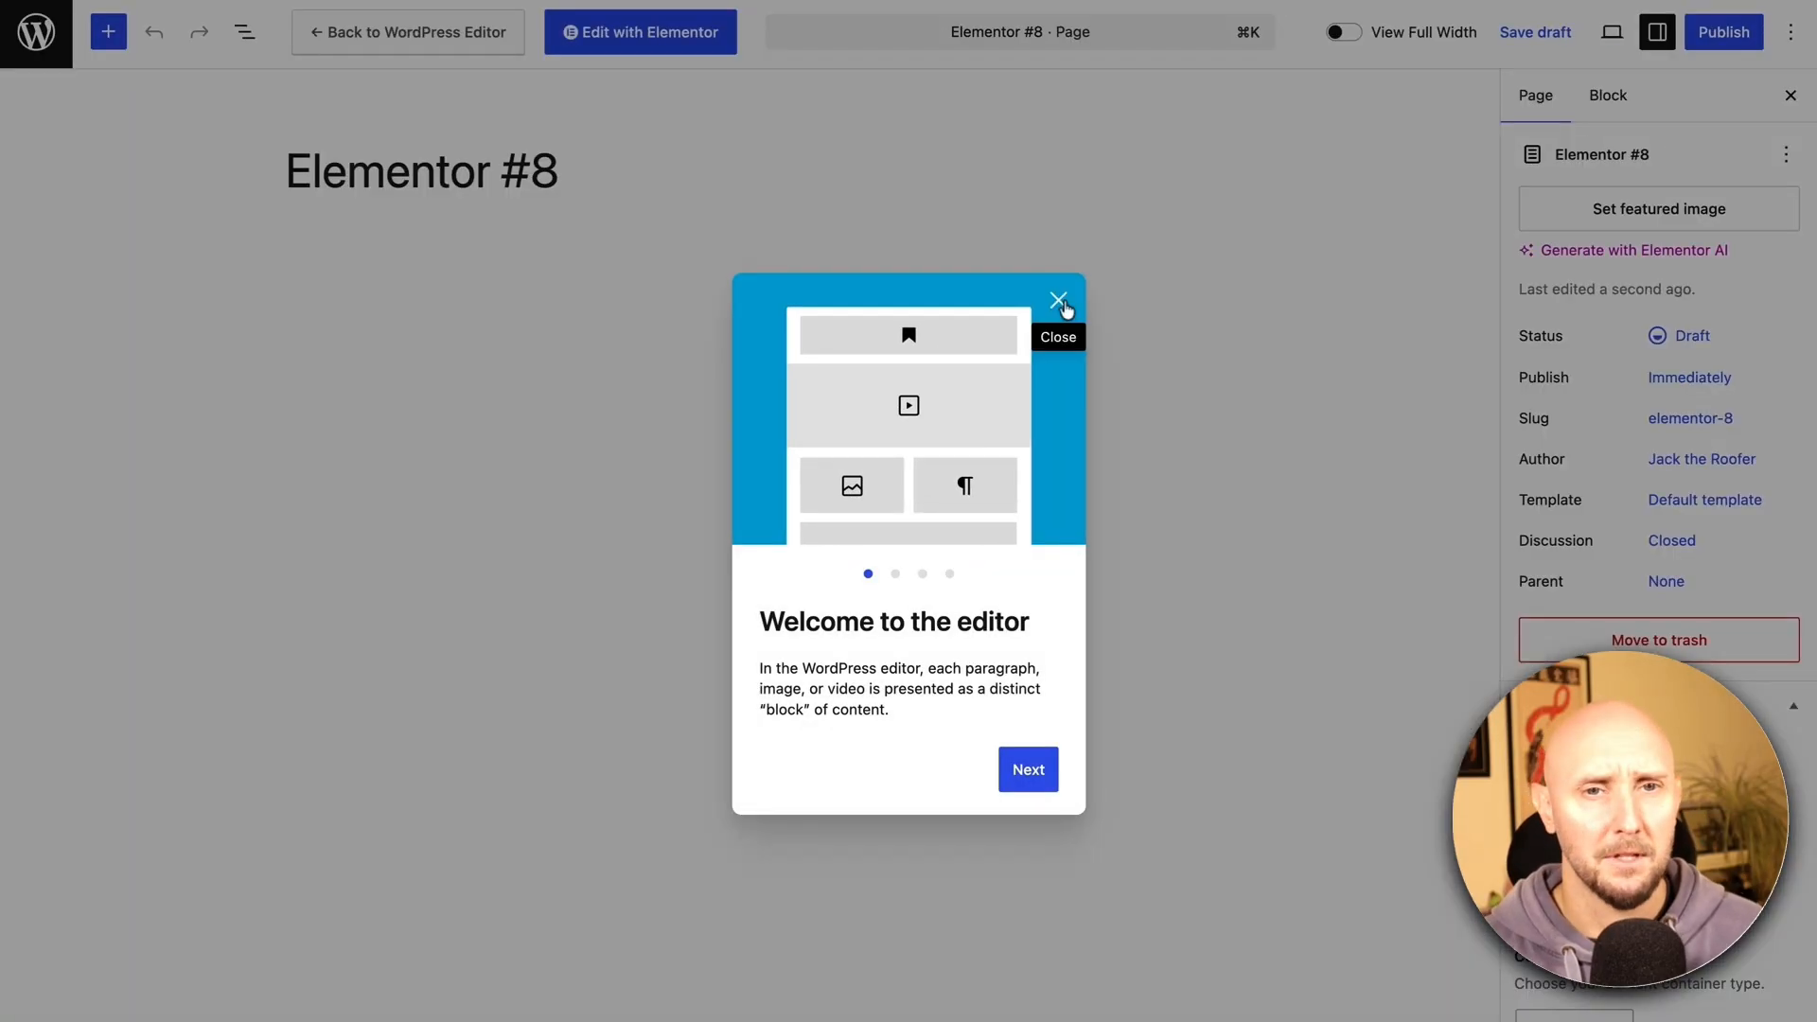
left_click(1059, 303)
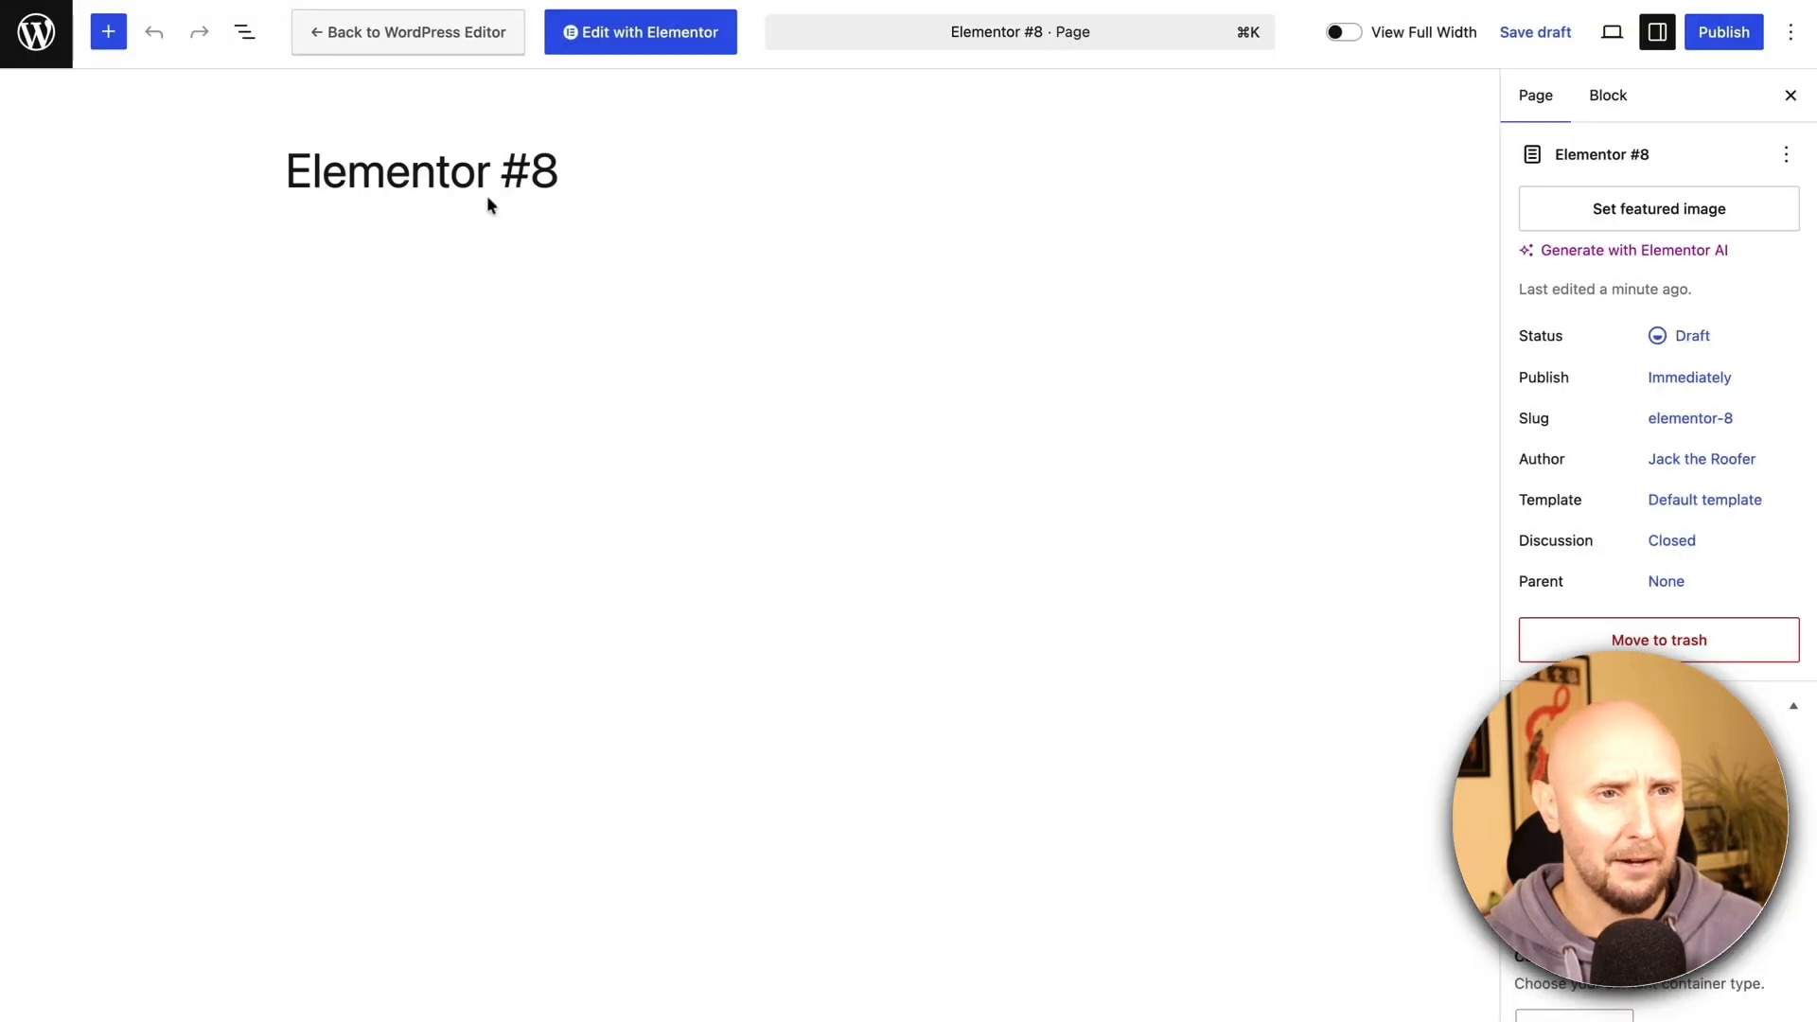
left_click(38, 33)
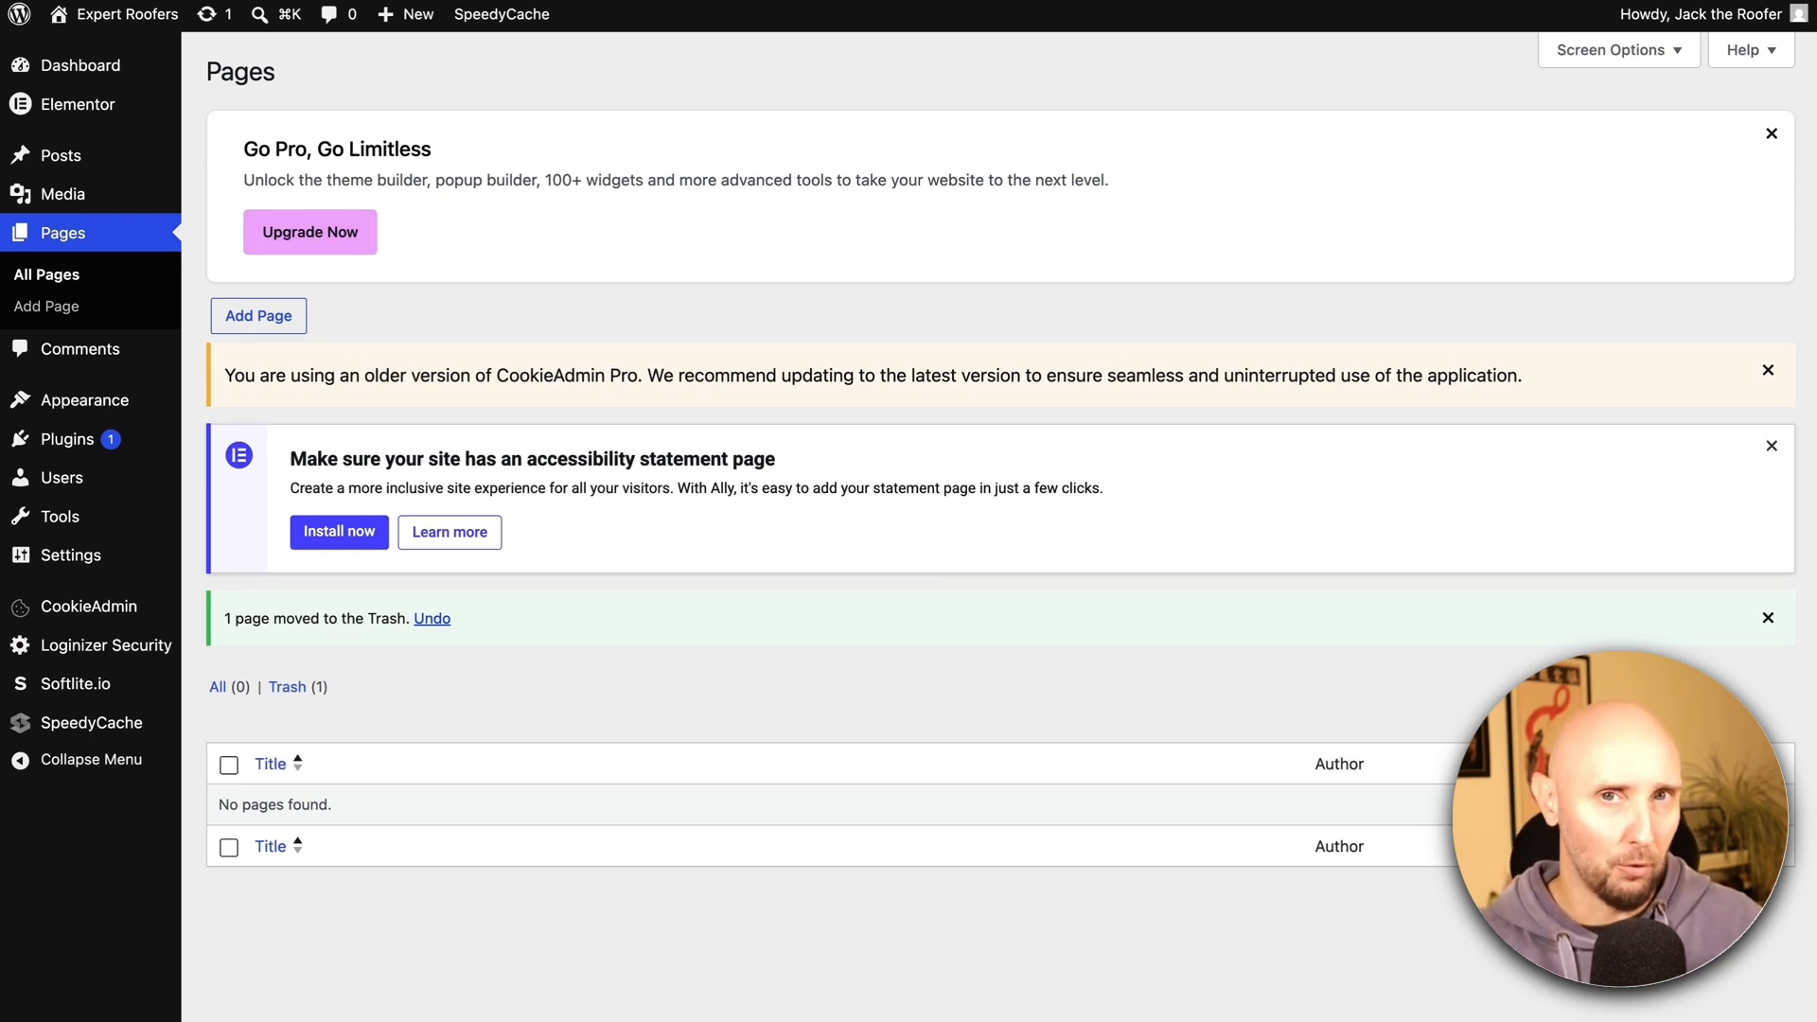
Publish a new page titled 'Home' with a Full Width content container
left_click(257, 317)
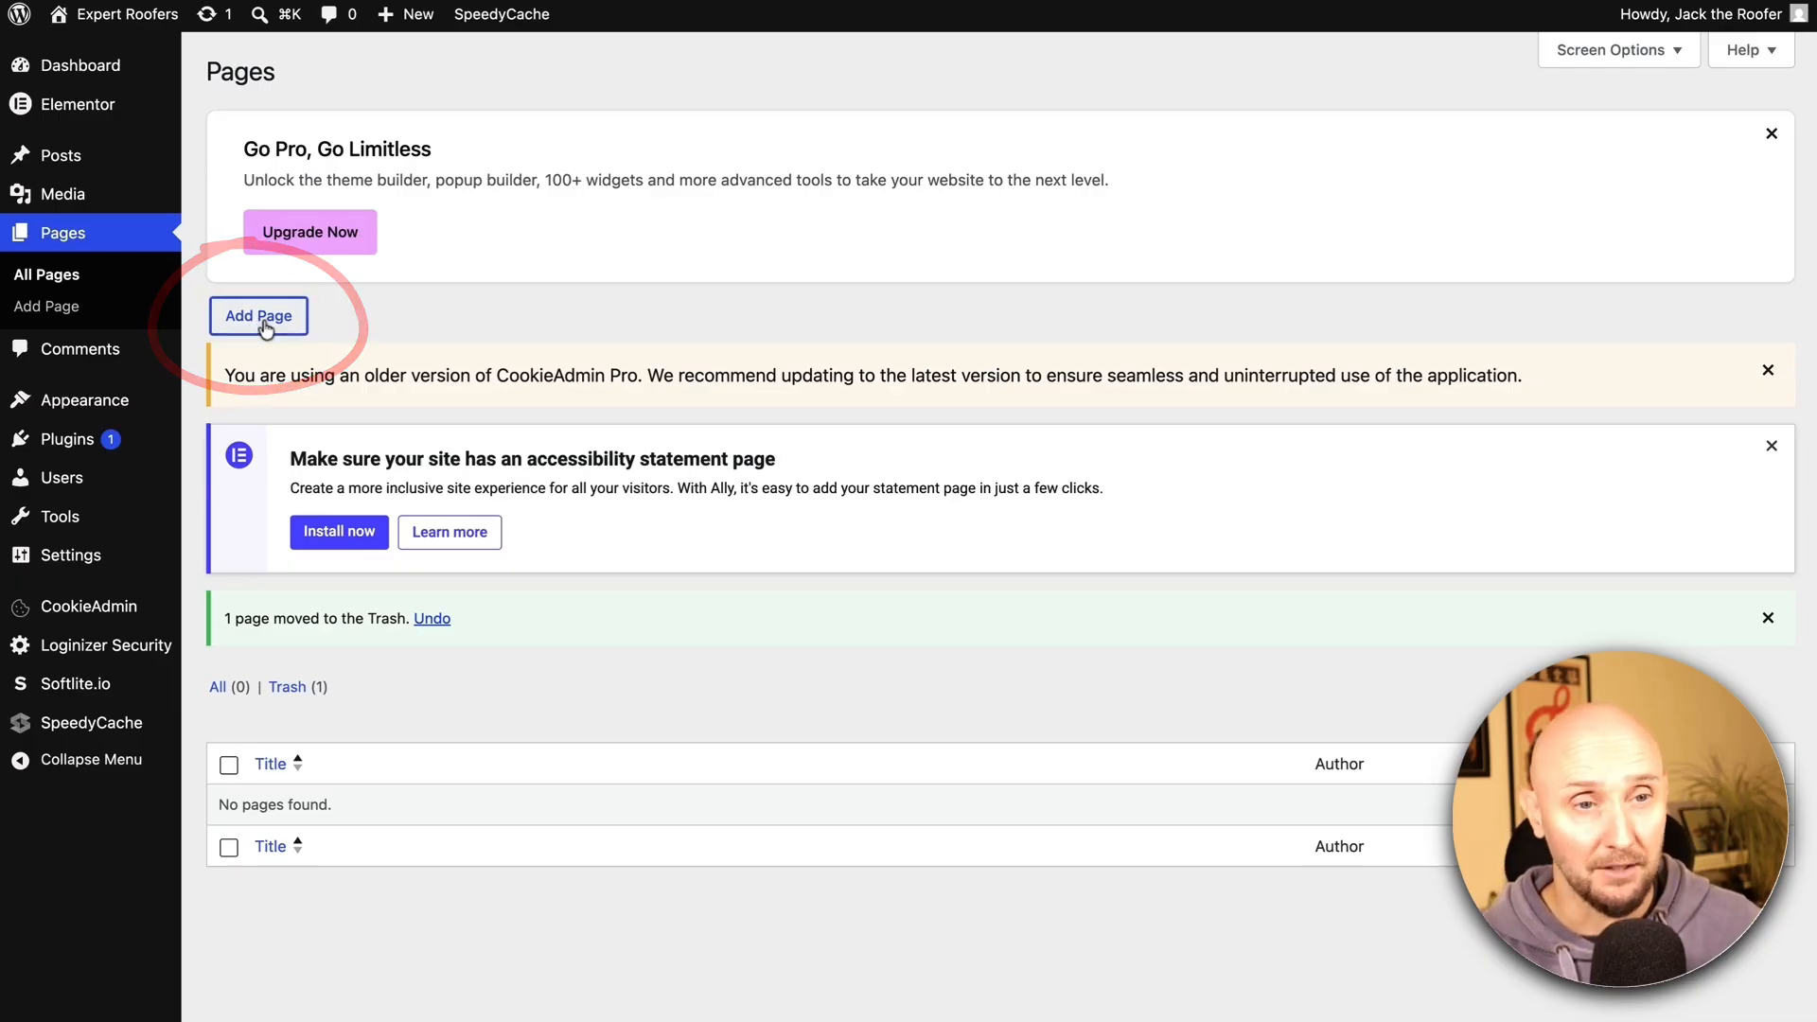
type("Home")
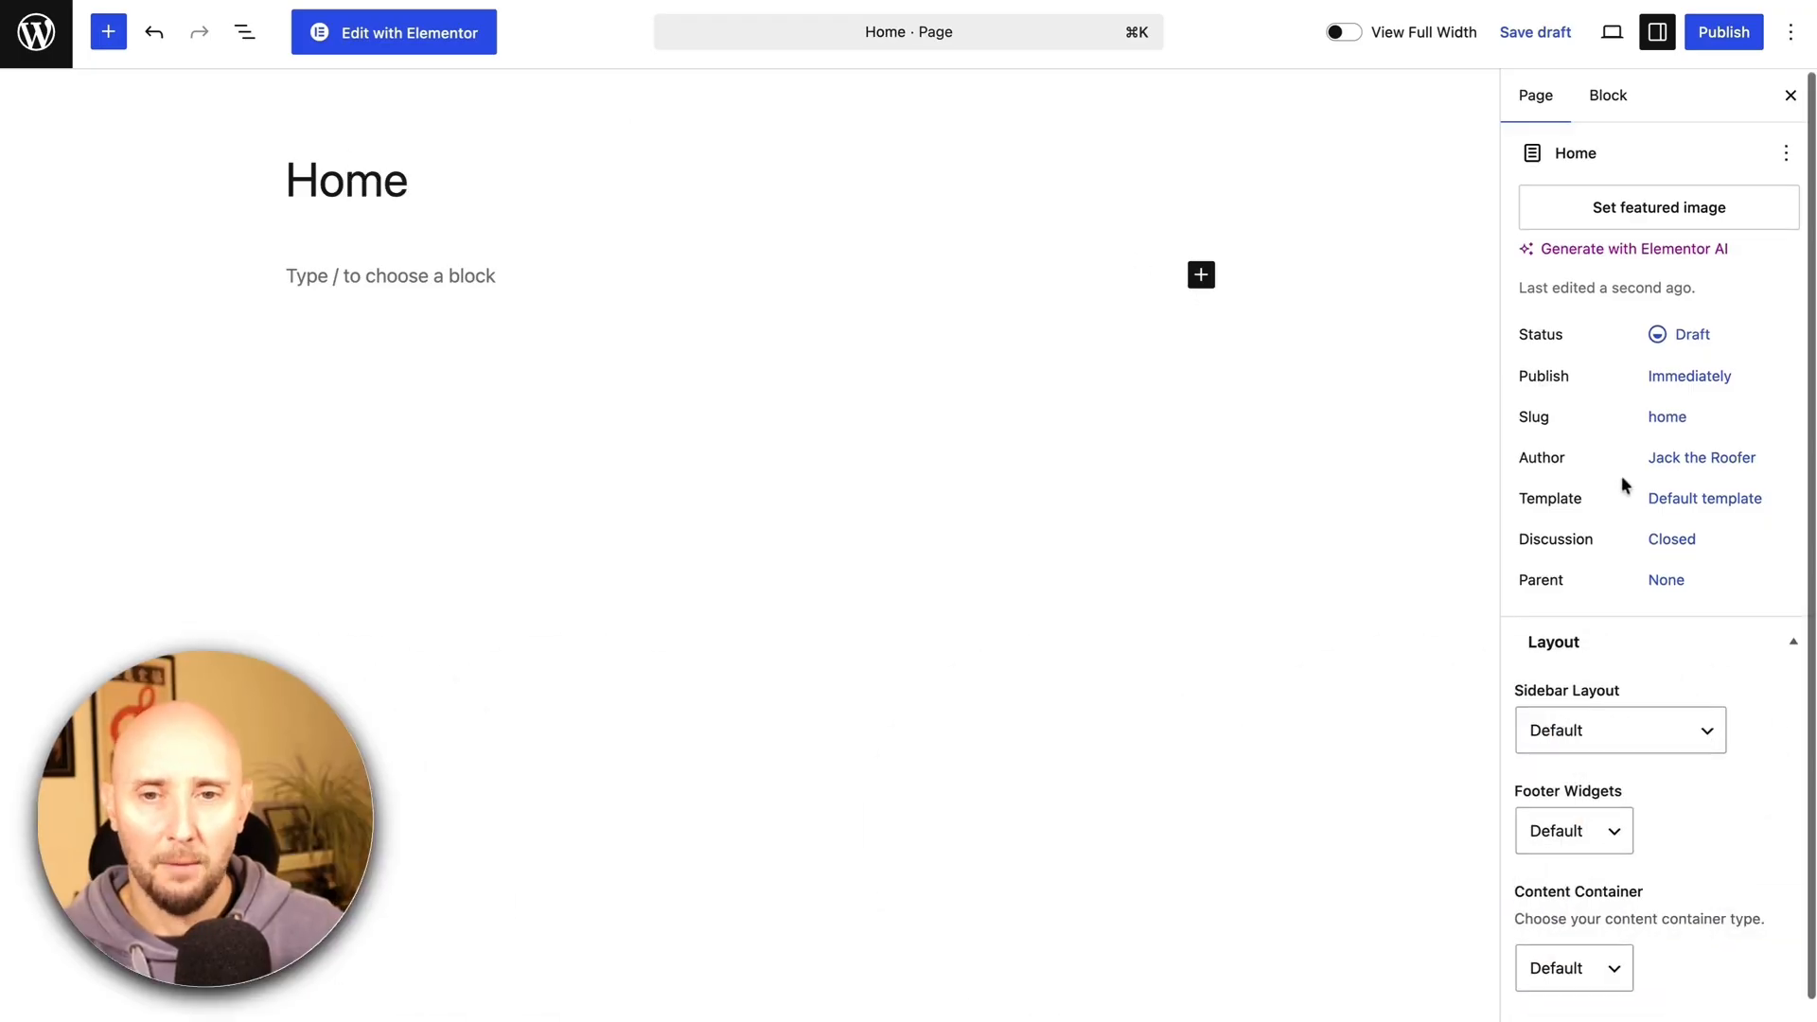
scroll(1589, 577, "down", 2)
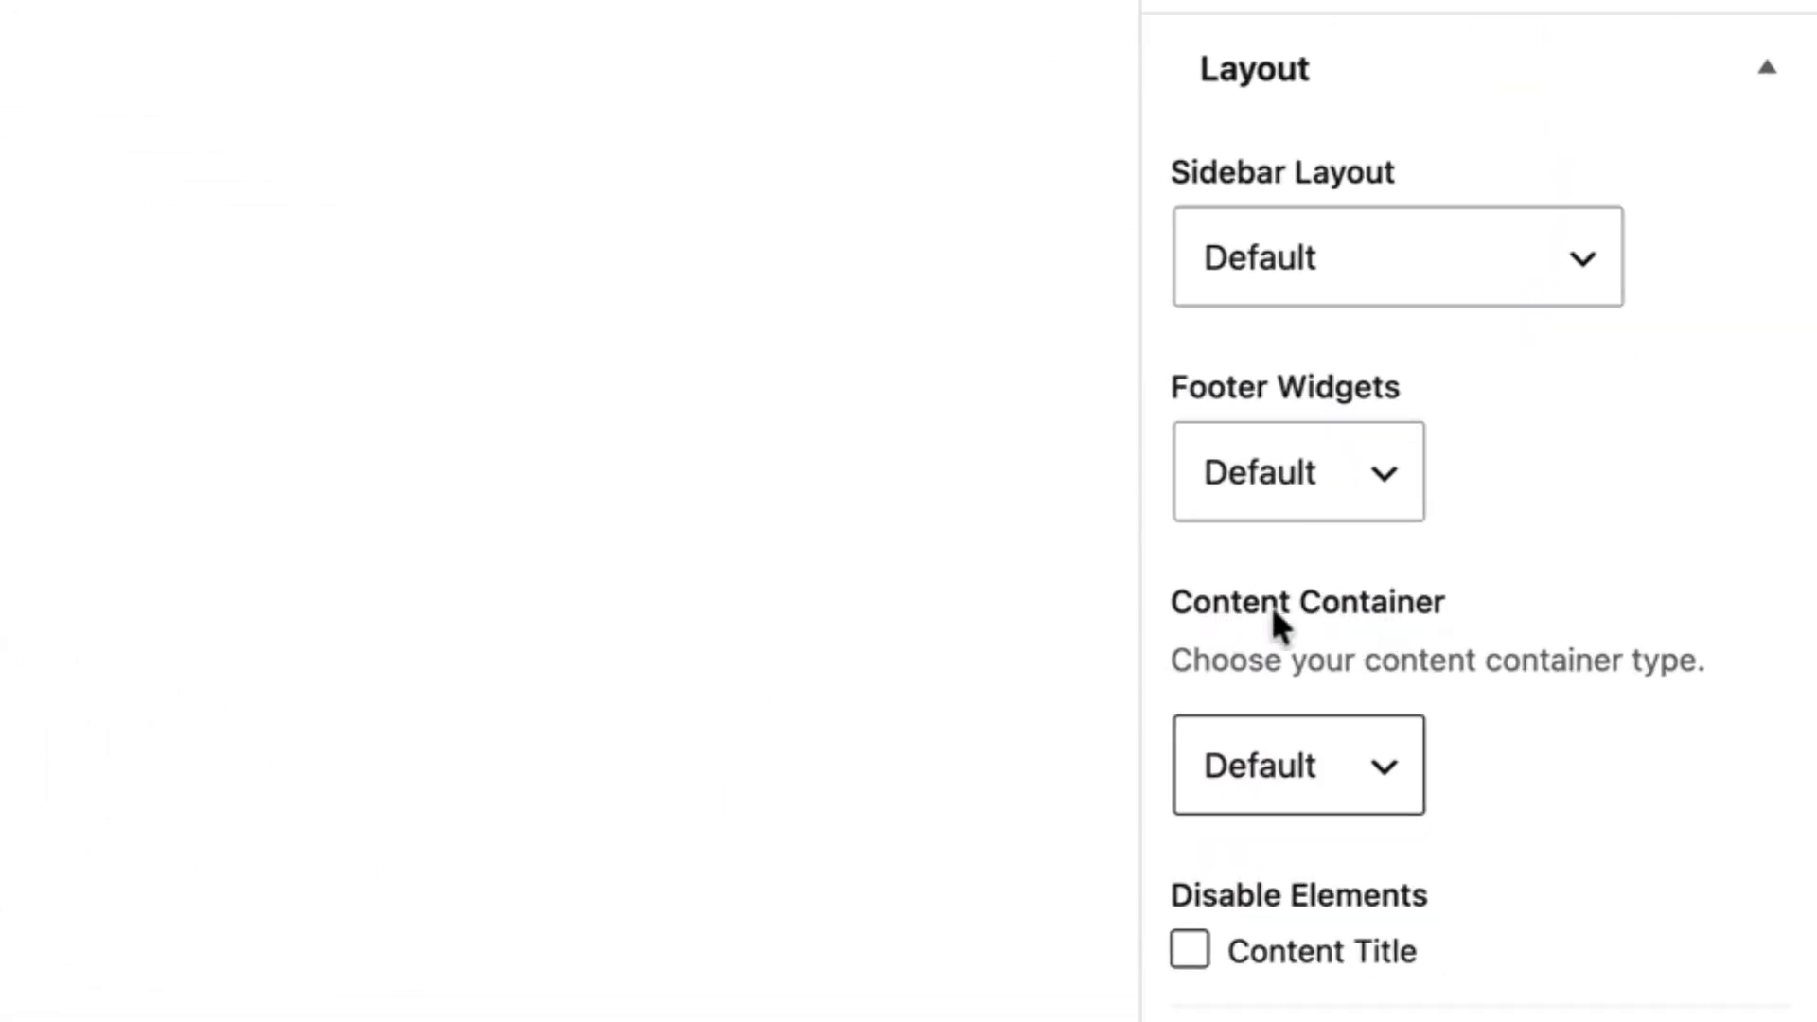
left_click(1396, 758)
left_click(1277, 833)
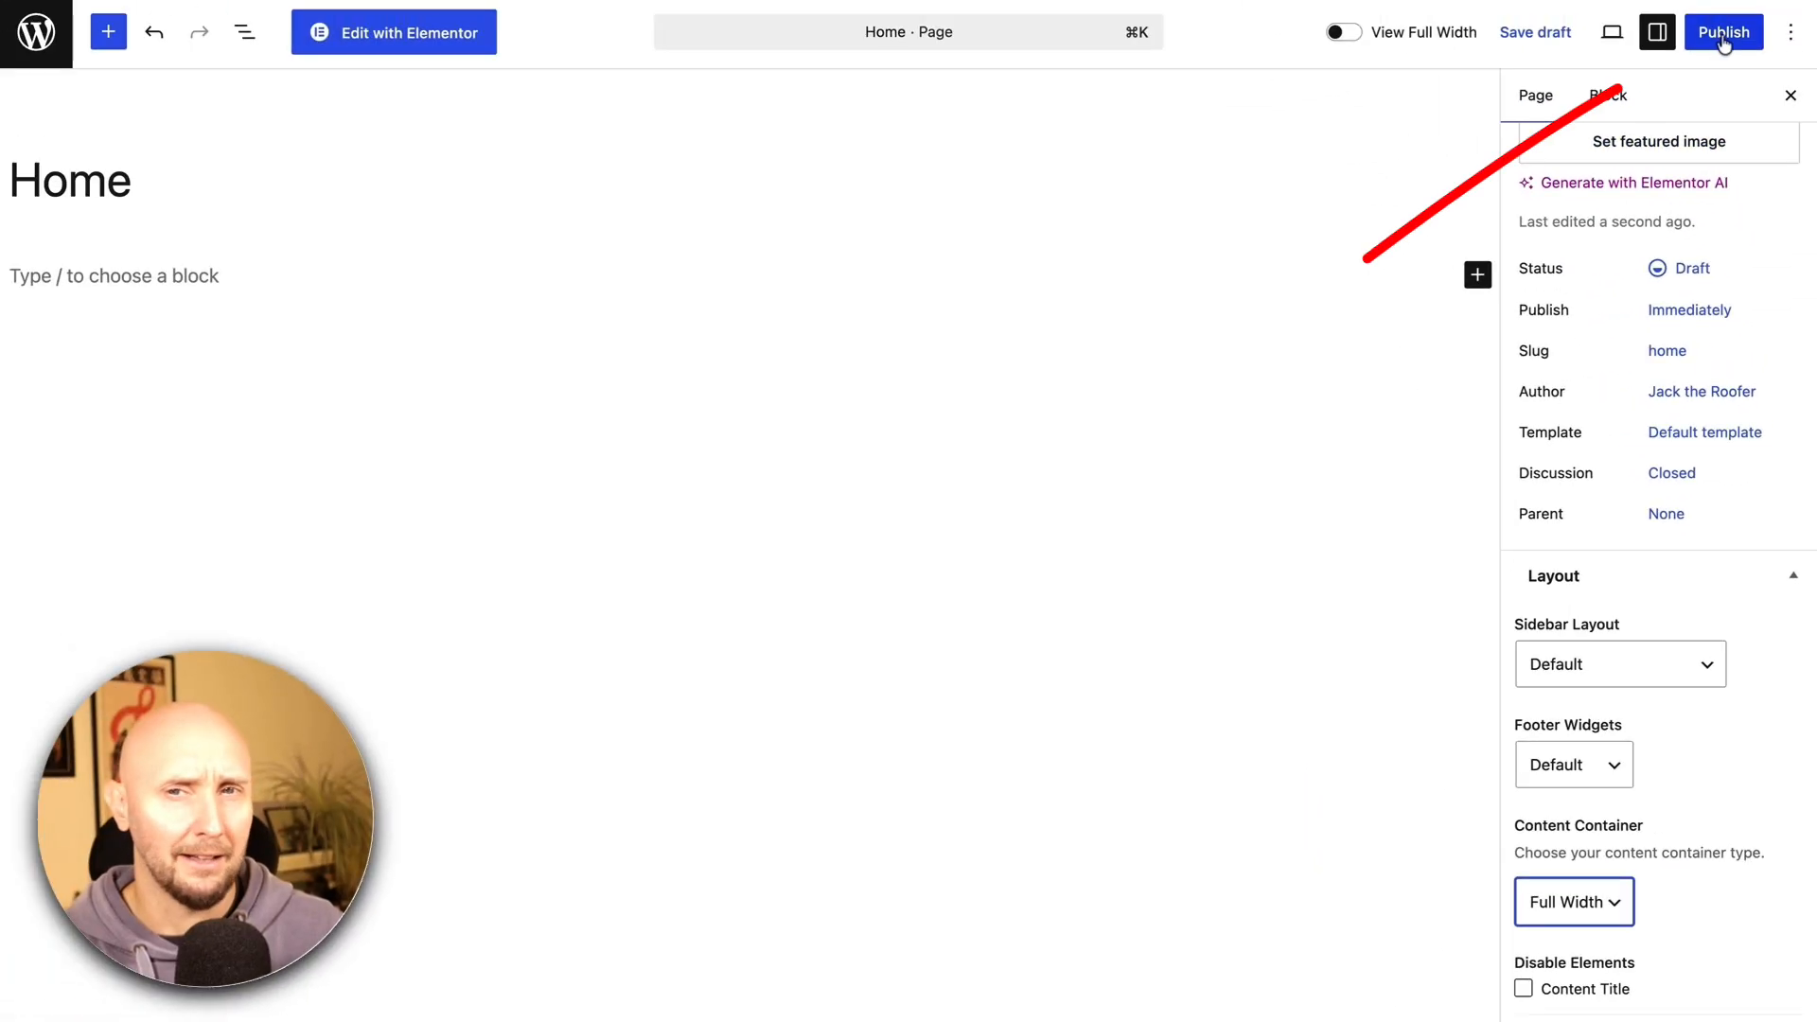
left_click(1720, 34)
left_click(1731, 32)
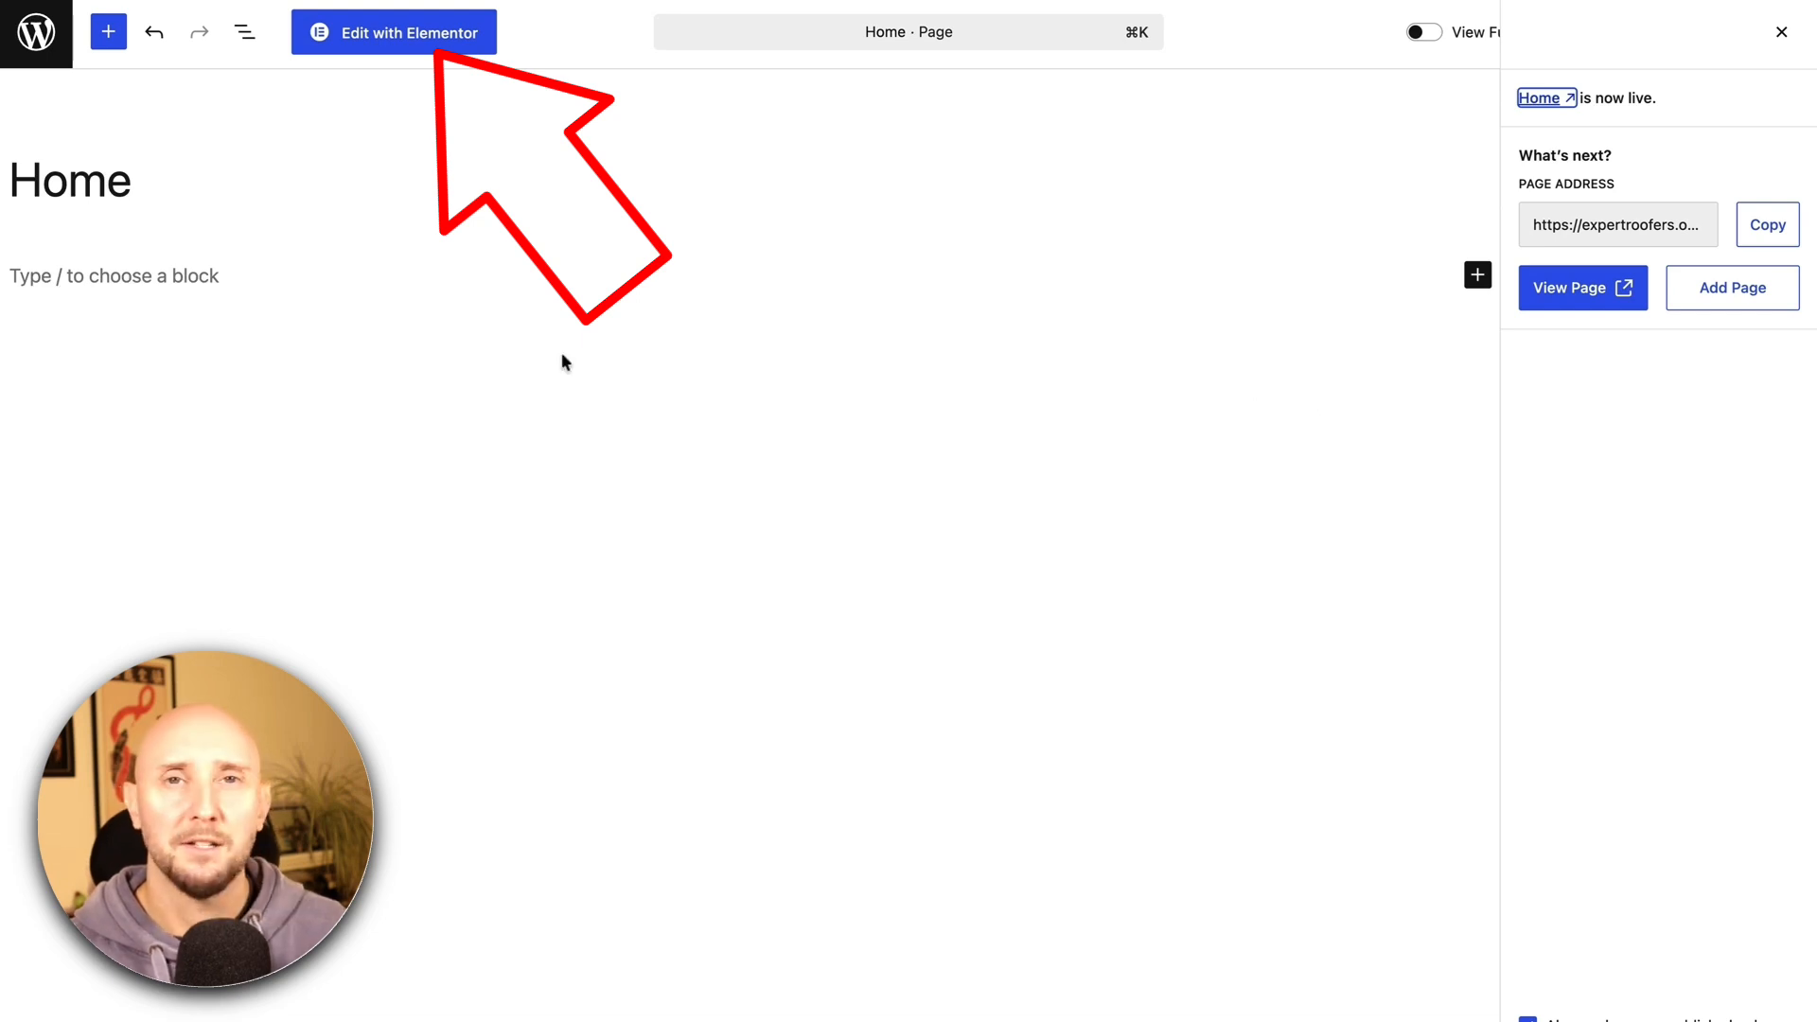
Open Home in Elementor, turn on Show quick edit options in User Preferences, and go to Page Settings
left_click(375, 39)
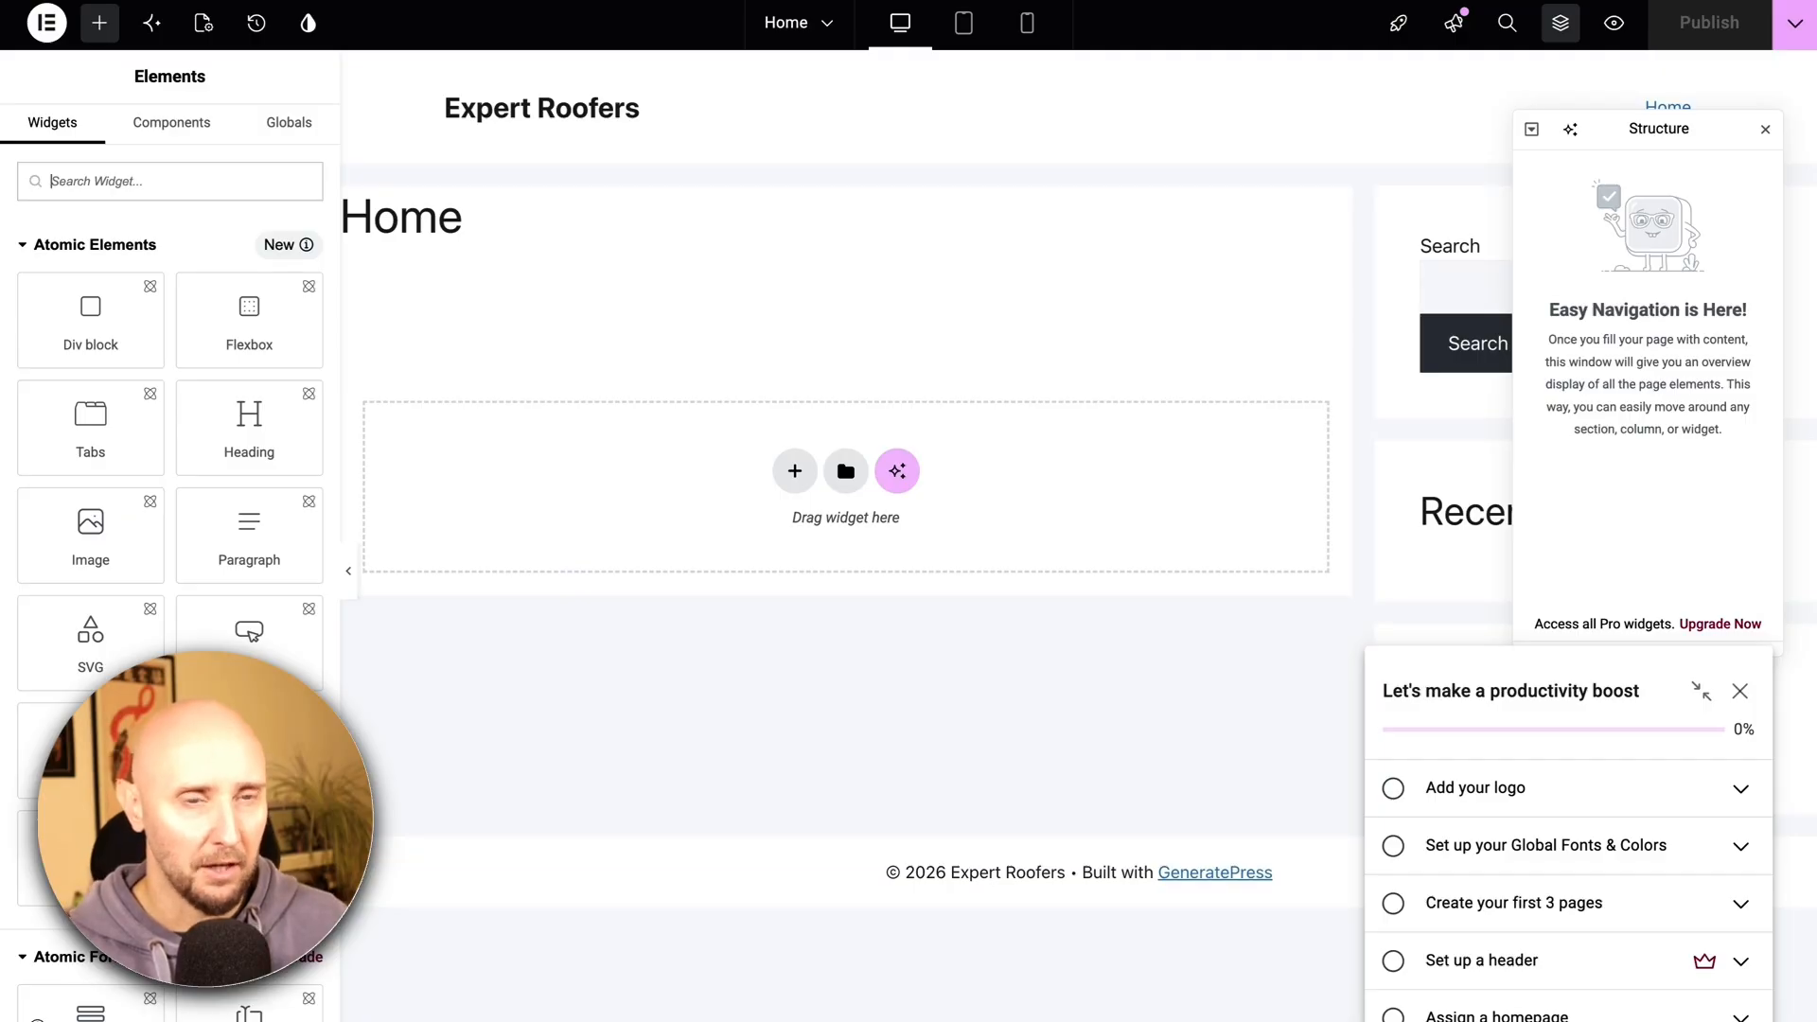
left_click_drag(480, 227, 342, 216)
left_click(577, 312)
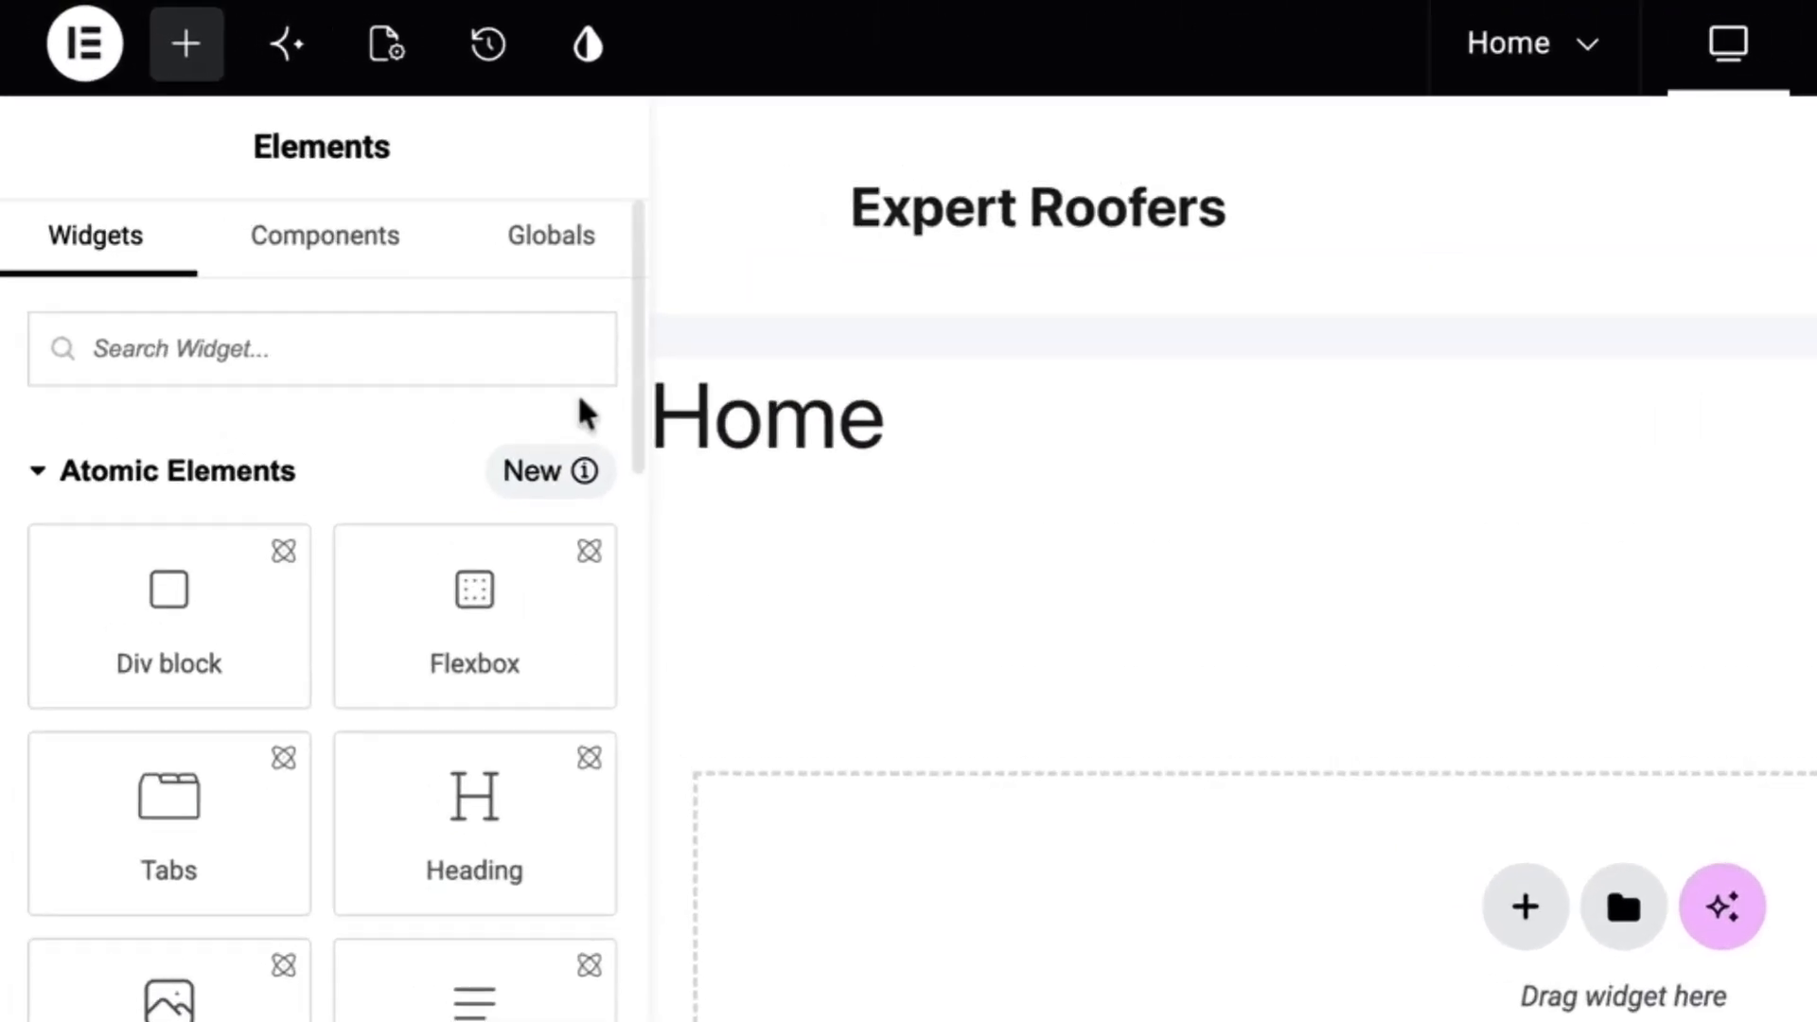
left_click(85, 57)
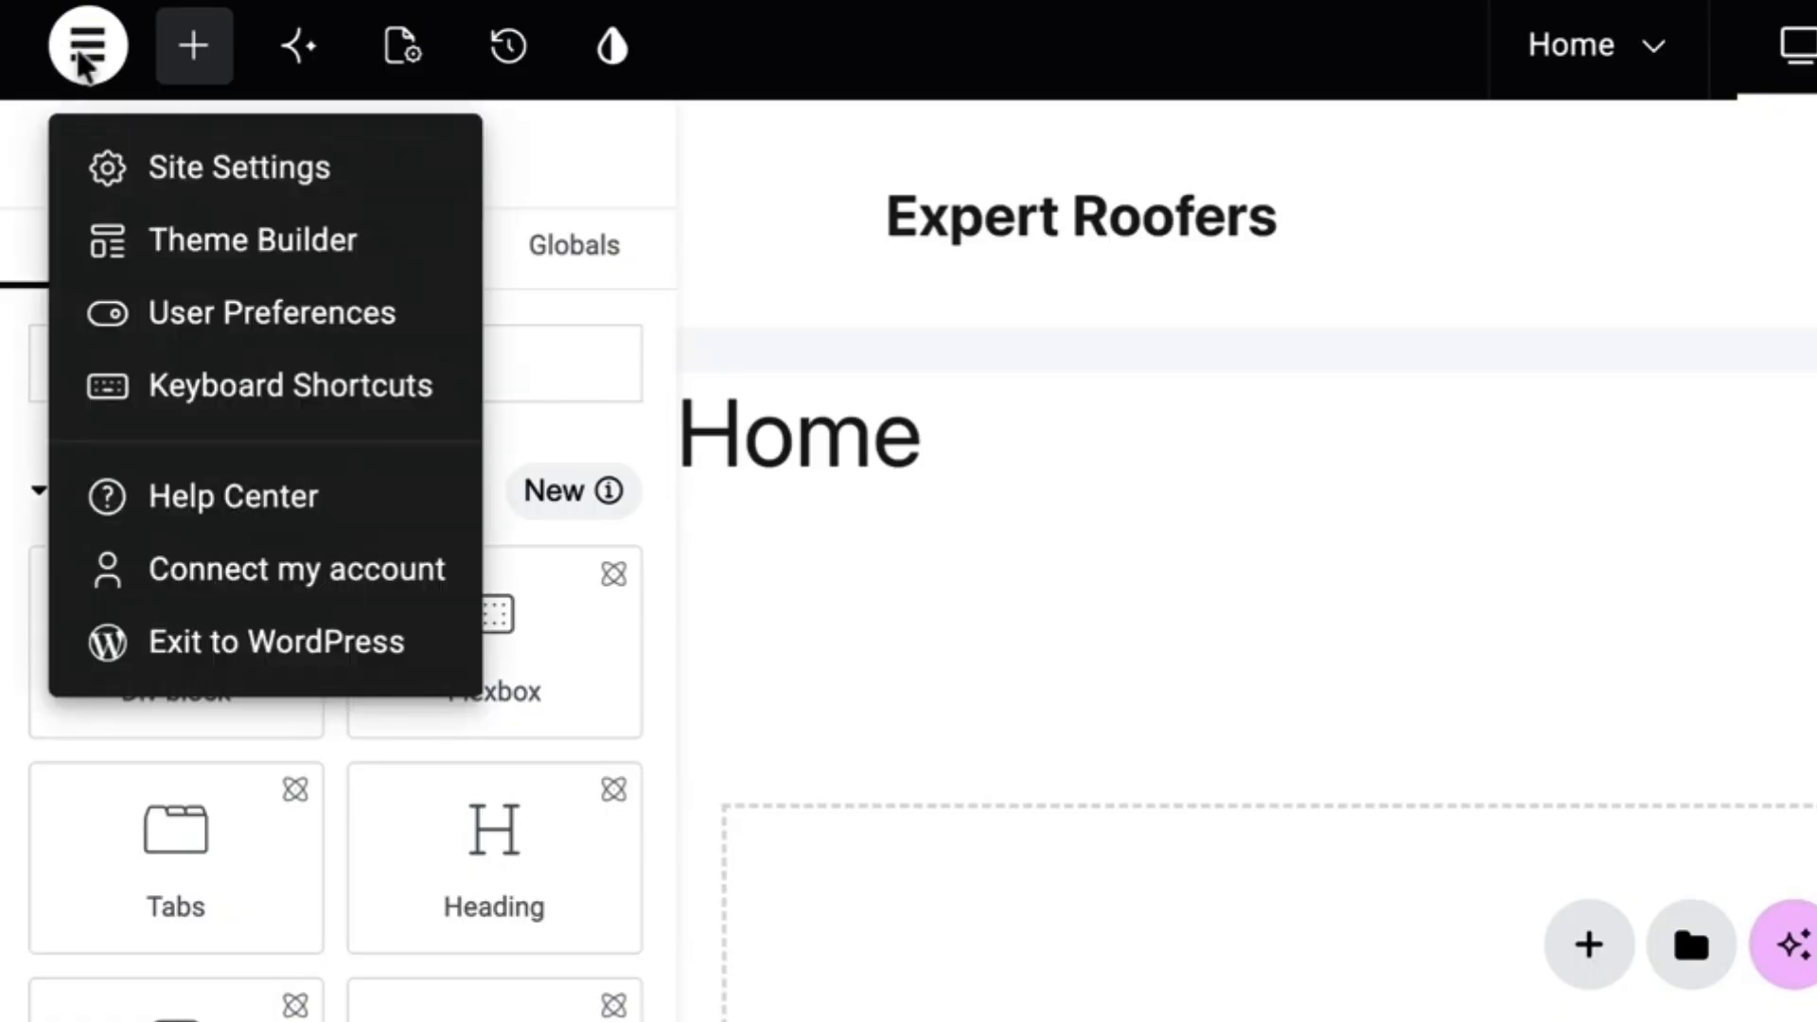
left_click(203, 312)
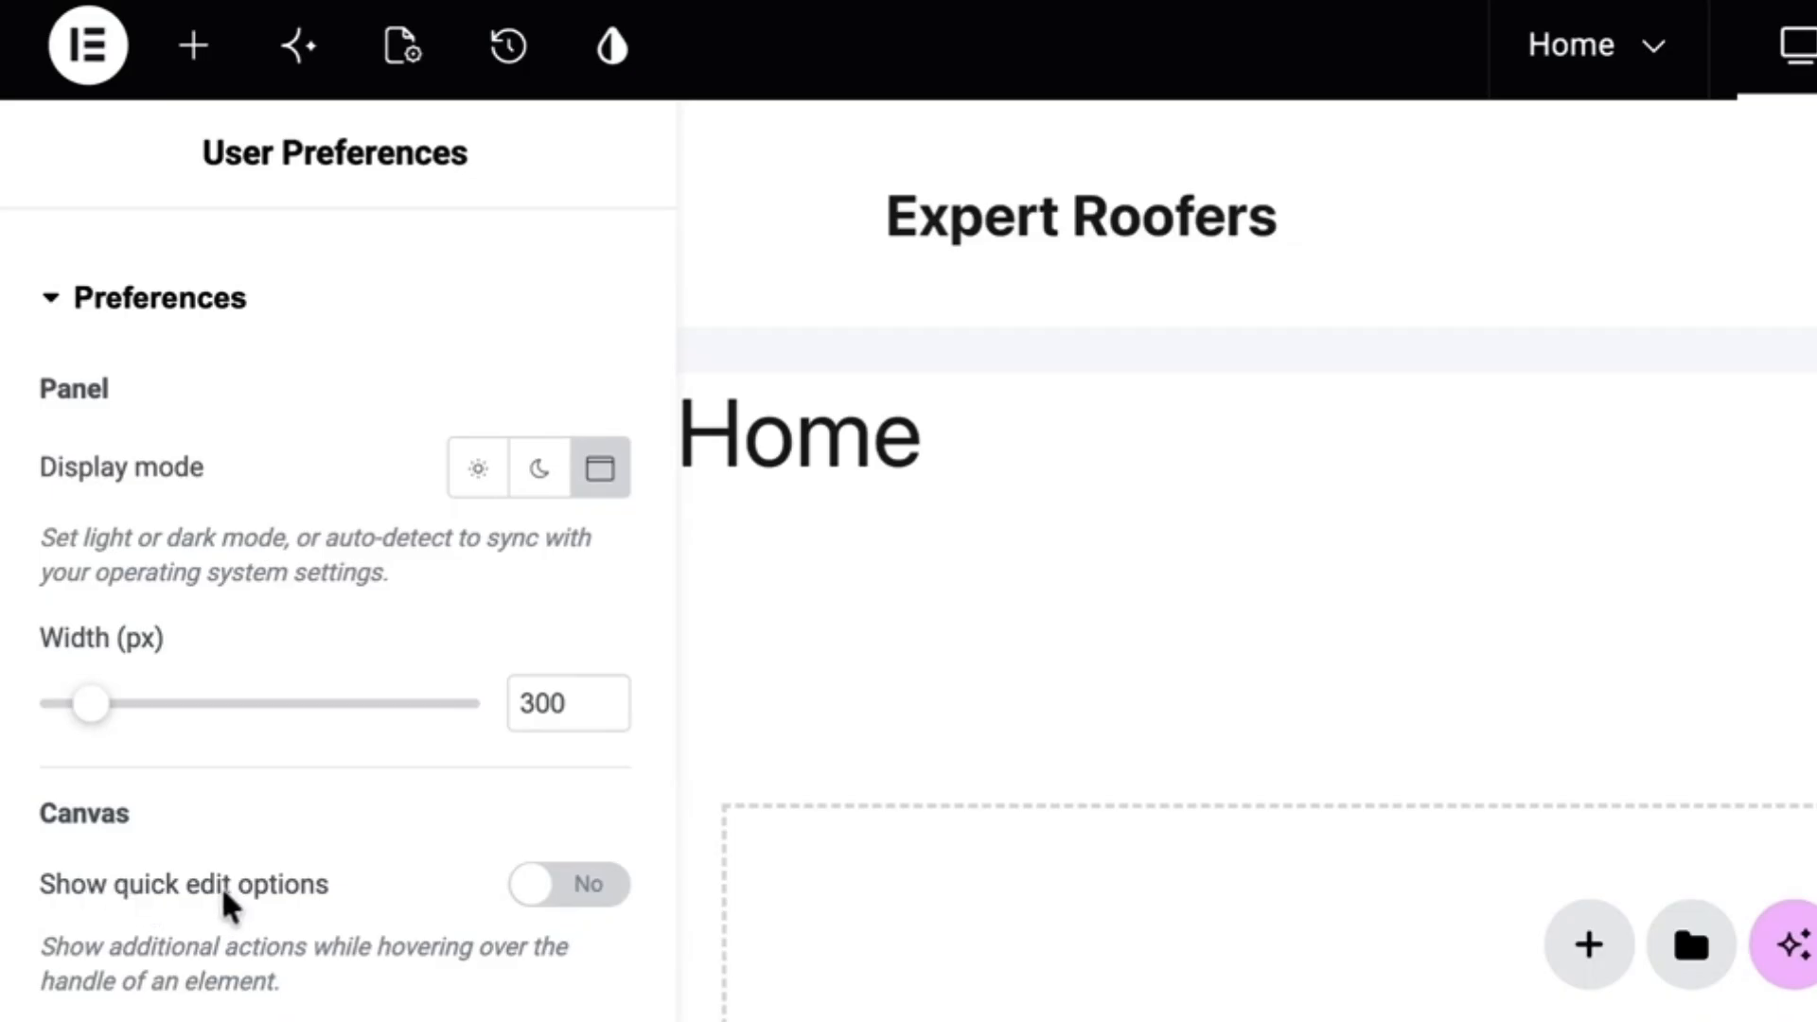
left_click(530, 897)
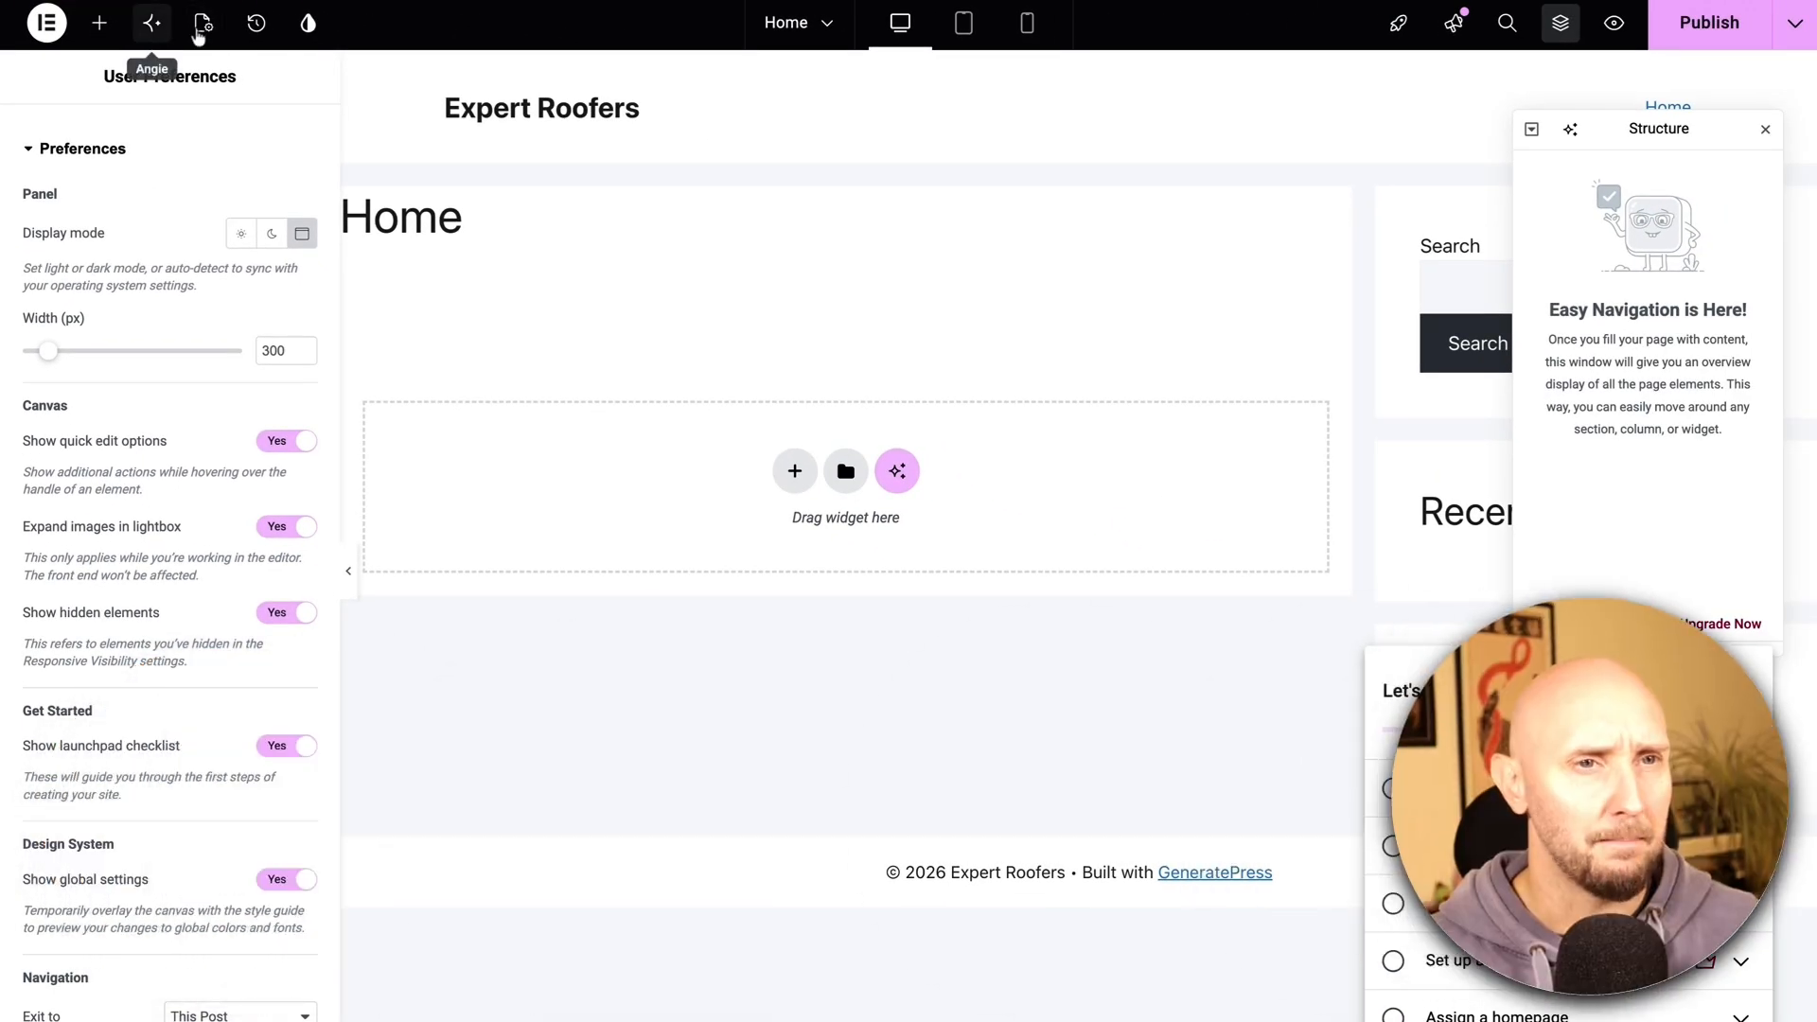
left_click(203, 29)
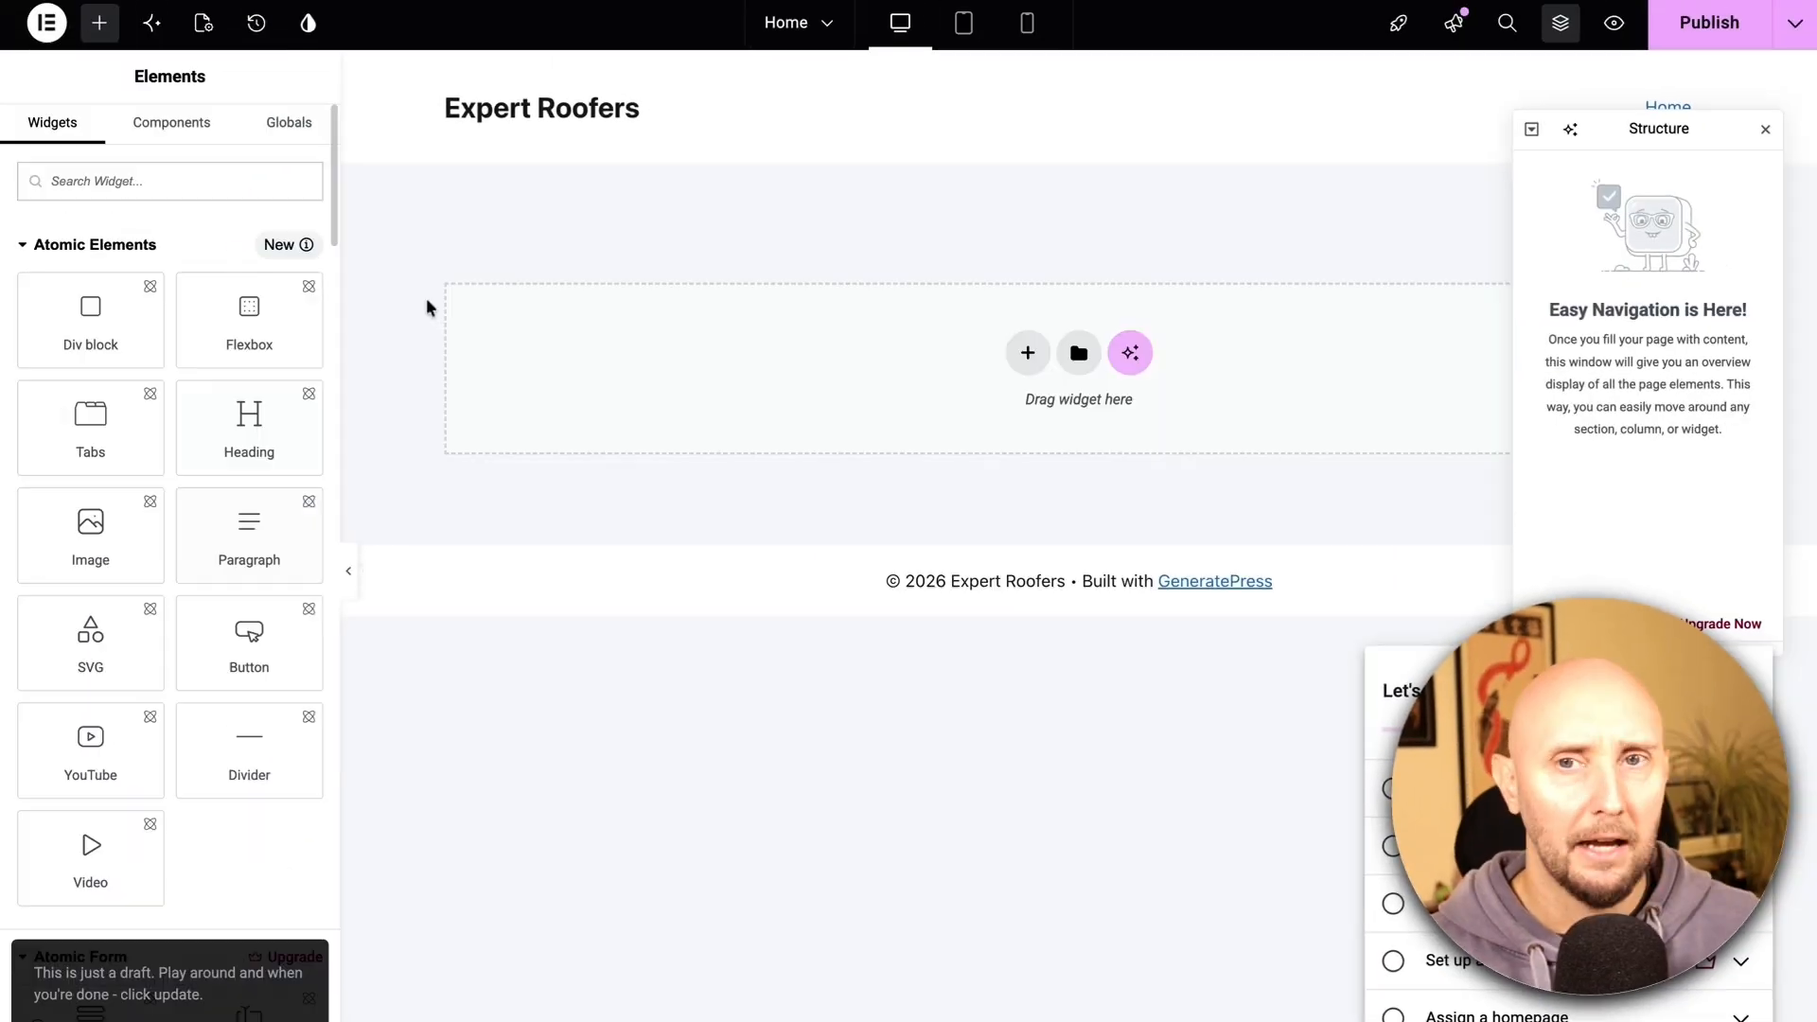
Publish the Home page changes in Elementor and exit back to WordPress
left_click(1708, 24)
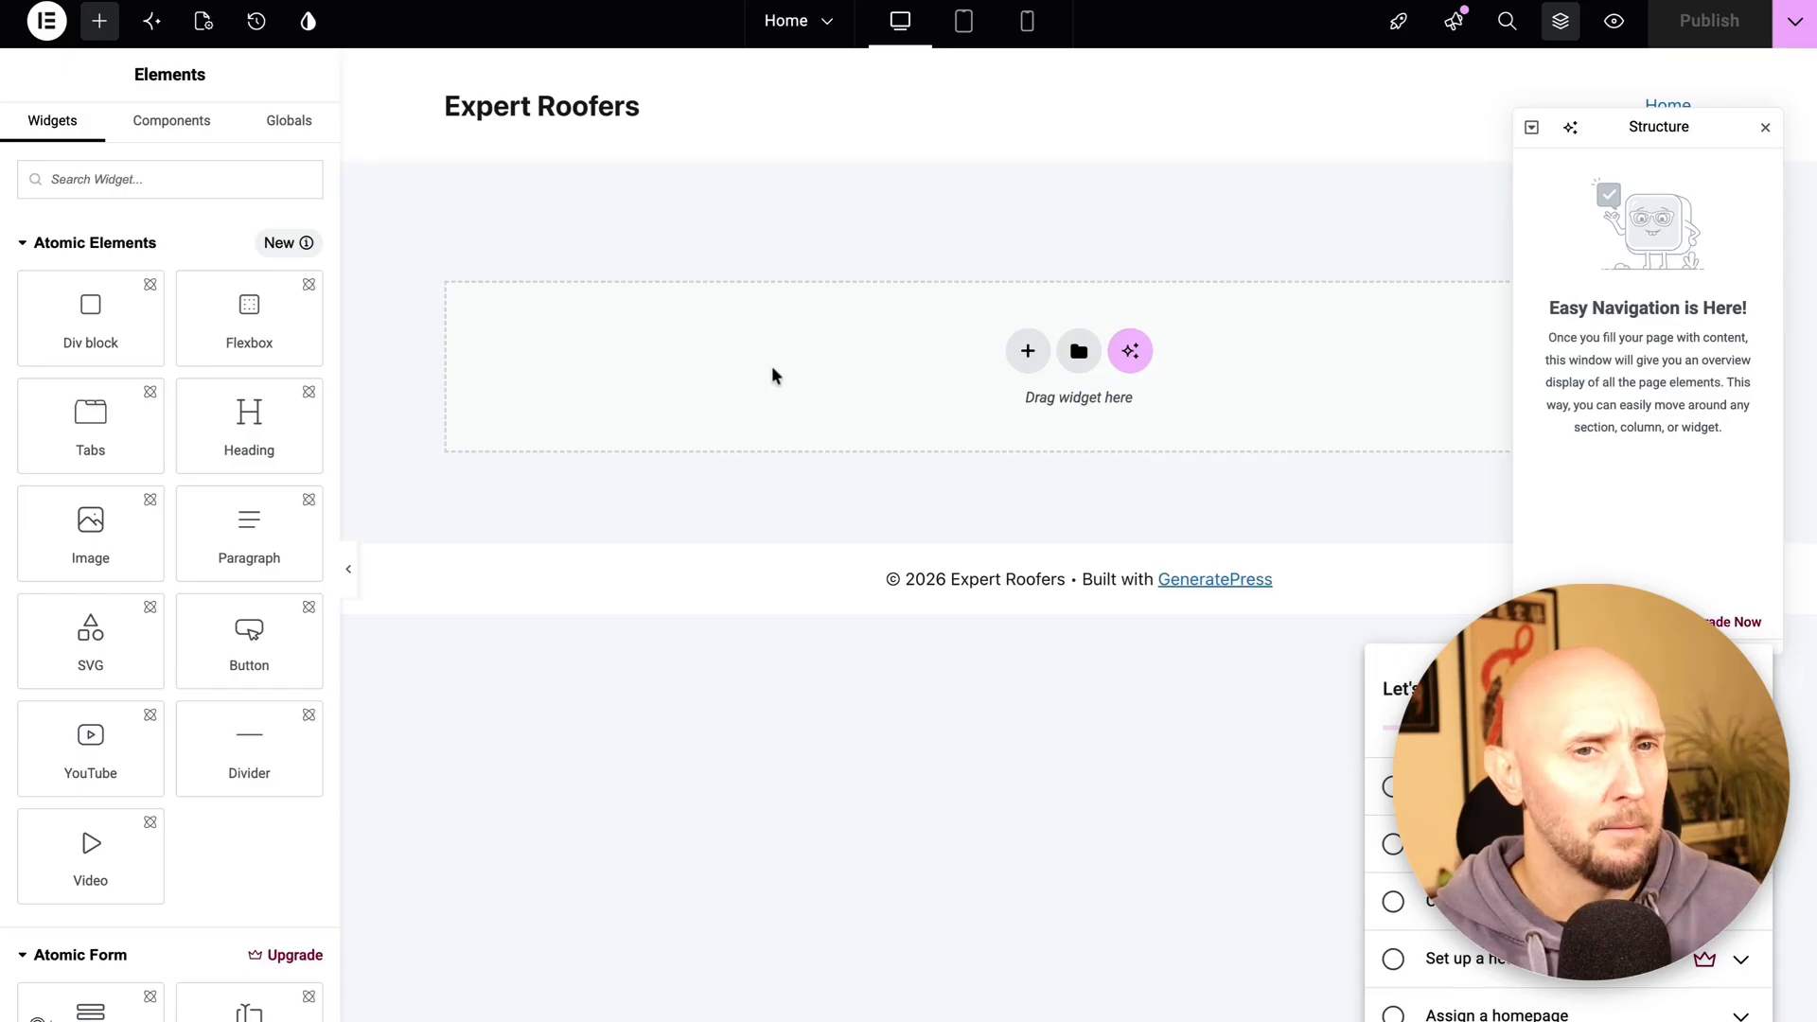
left_click(45, 23)
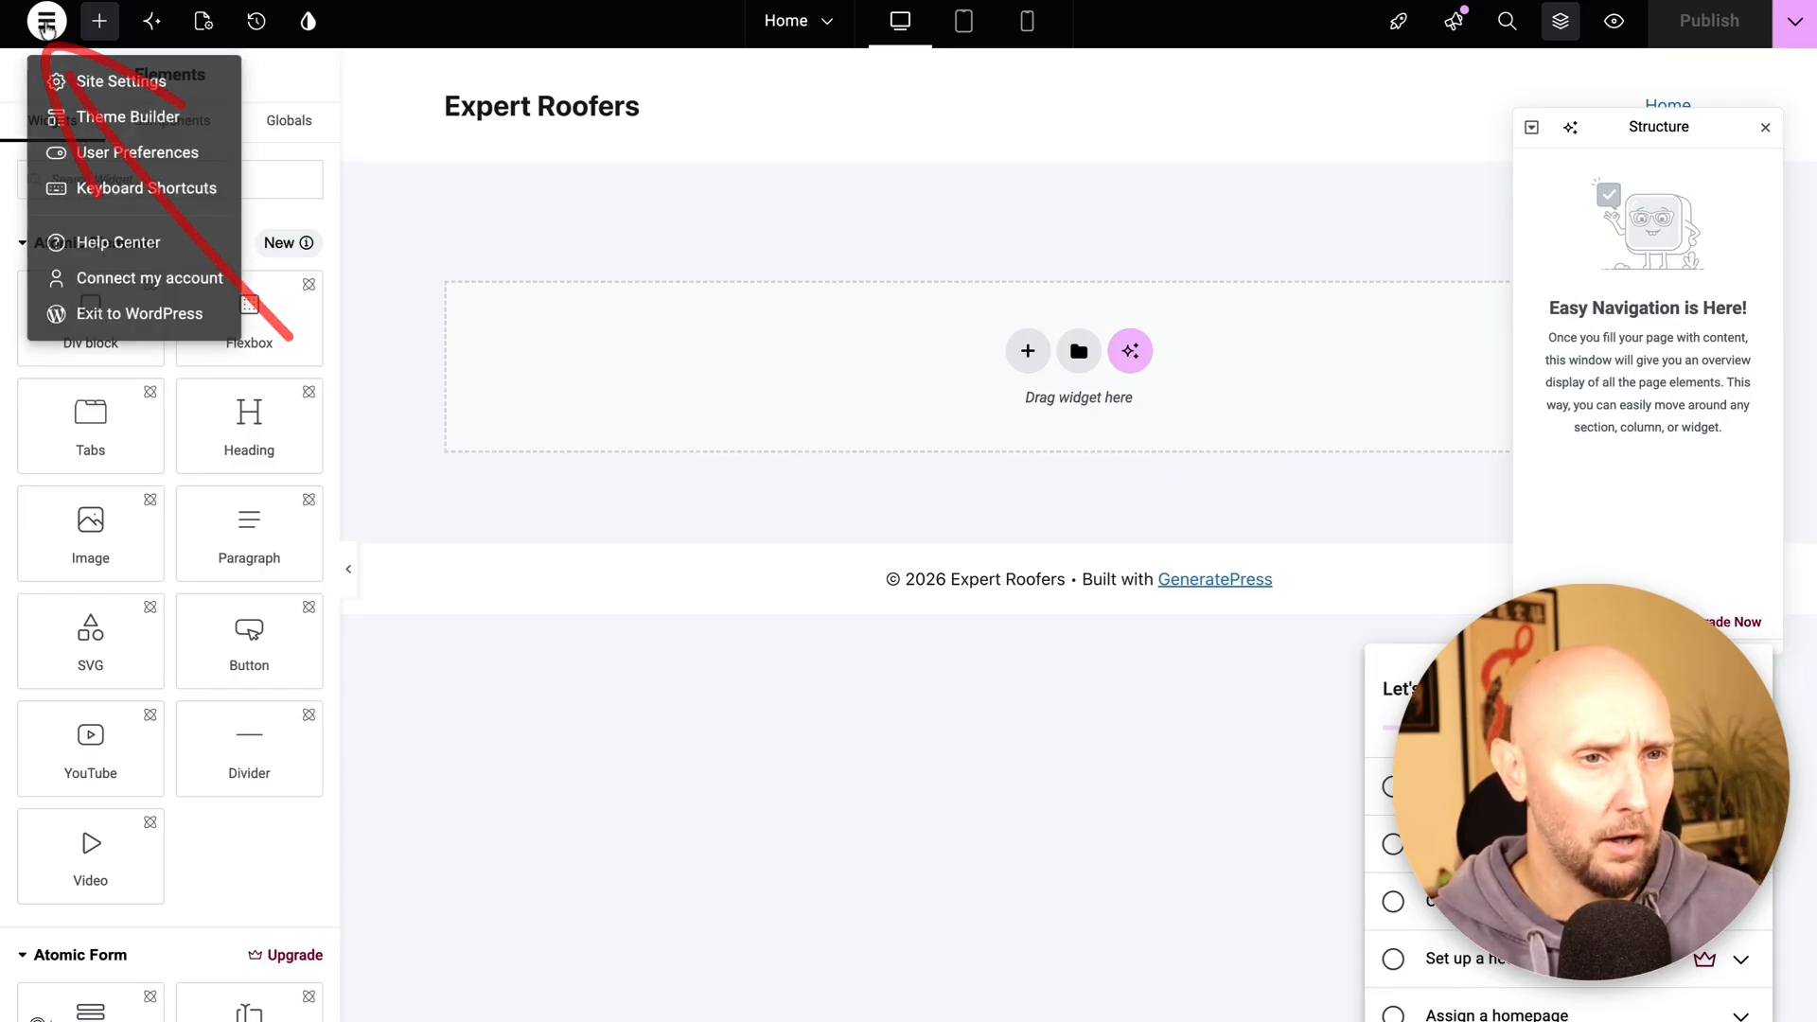
left_click(102, 319)
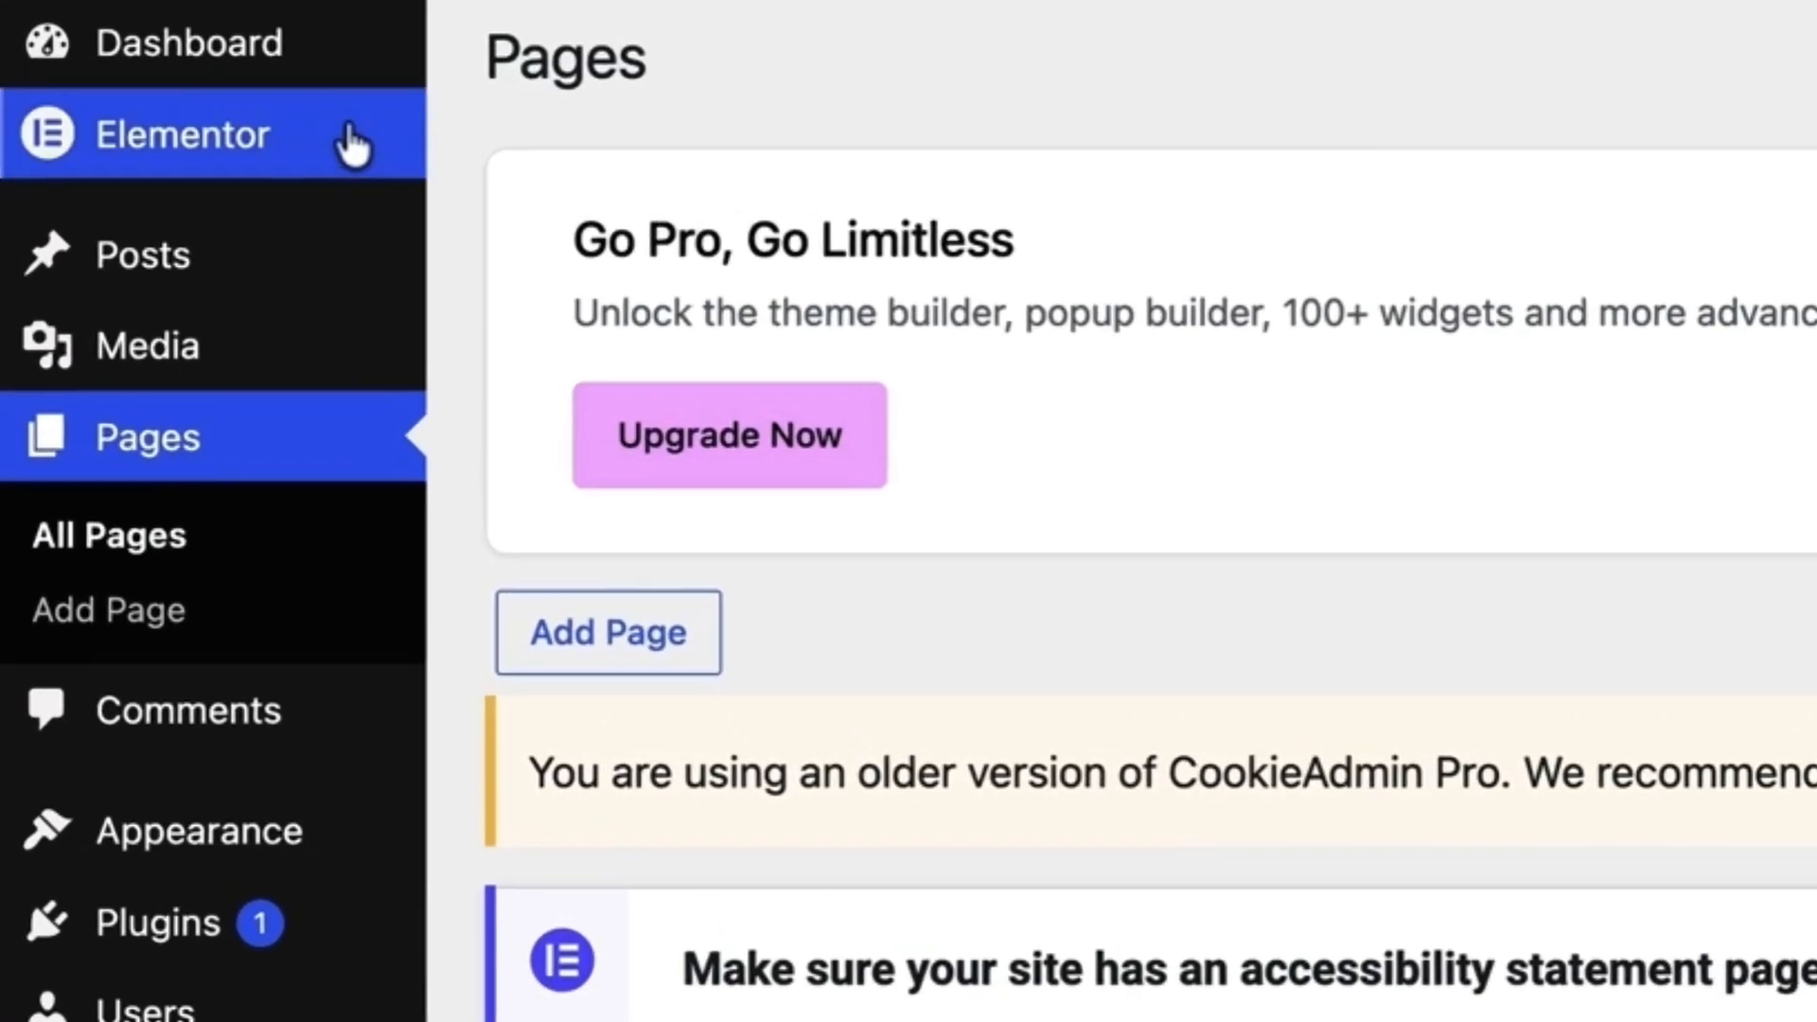
Return to the Pages list showing Home and bring up the Elementor > Editor submenu
mouse_move(94, 107)
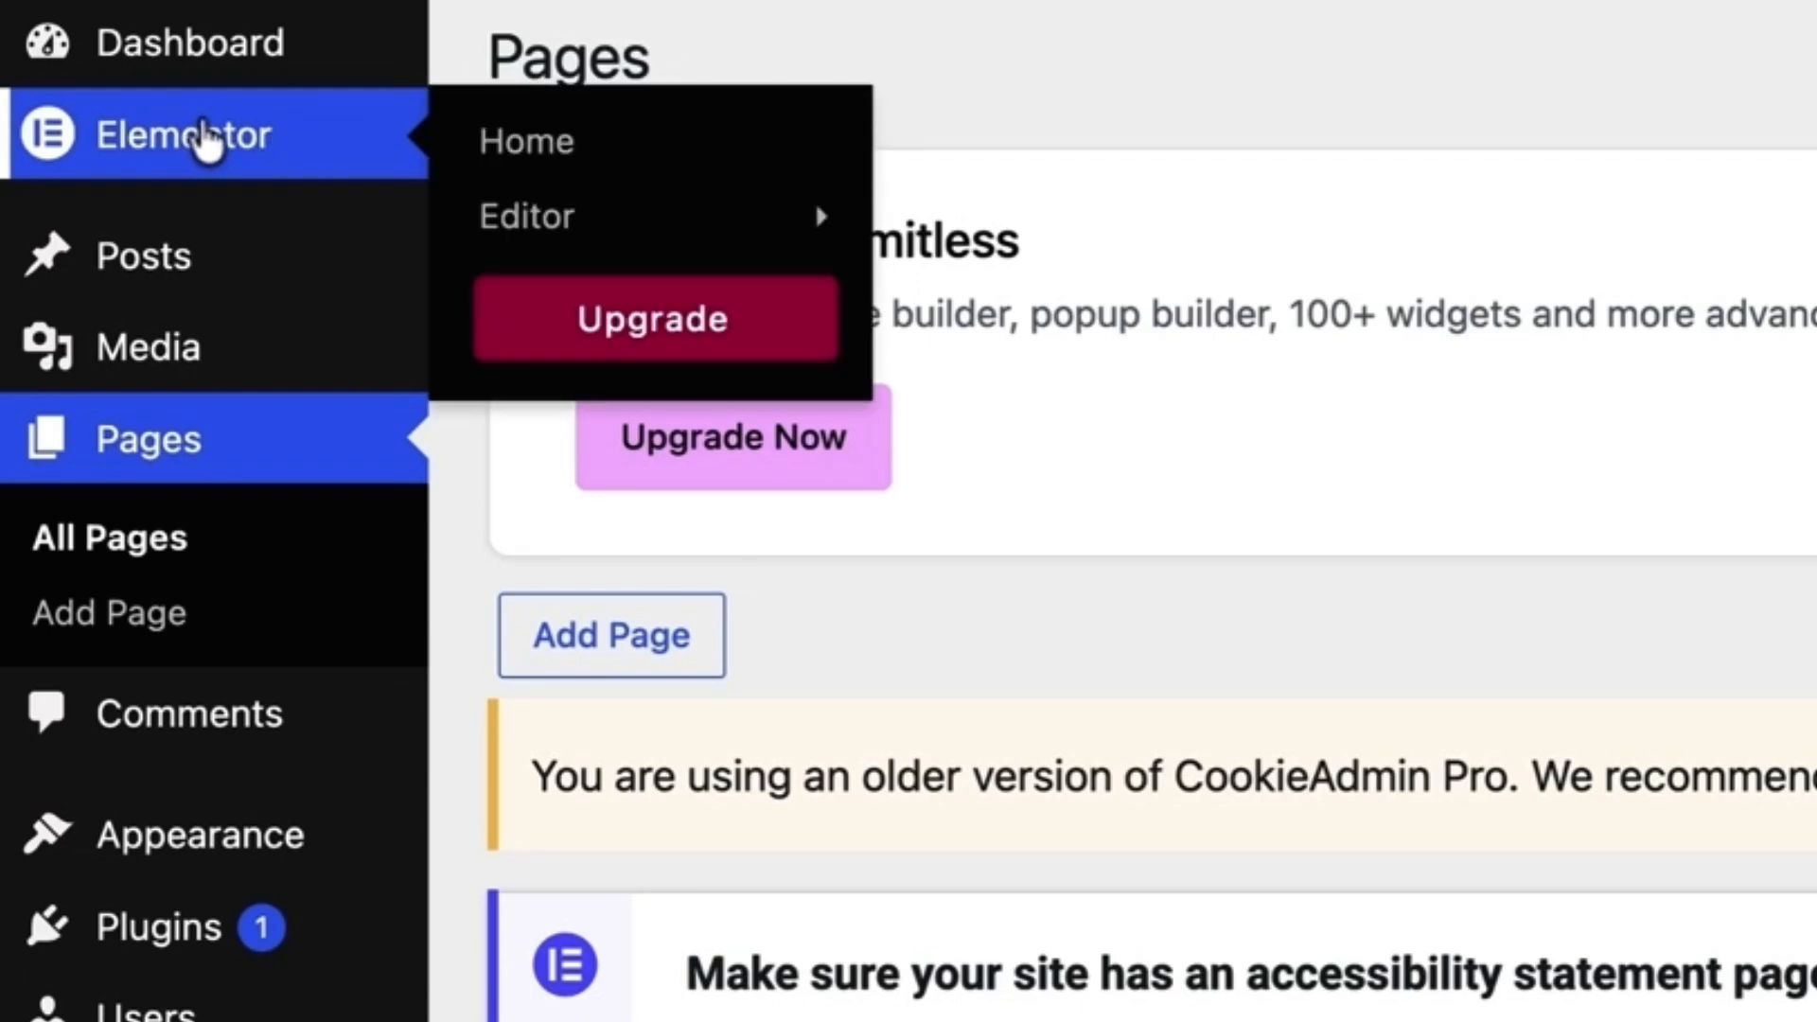
mouse_move(507, 234)
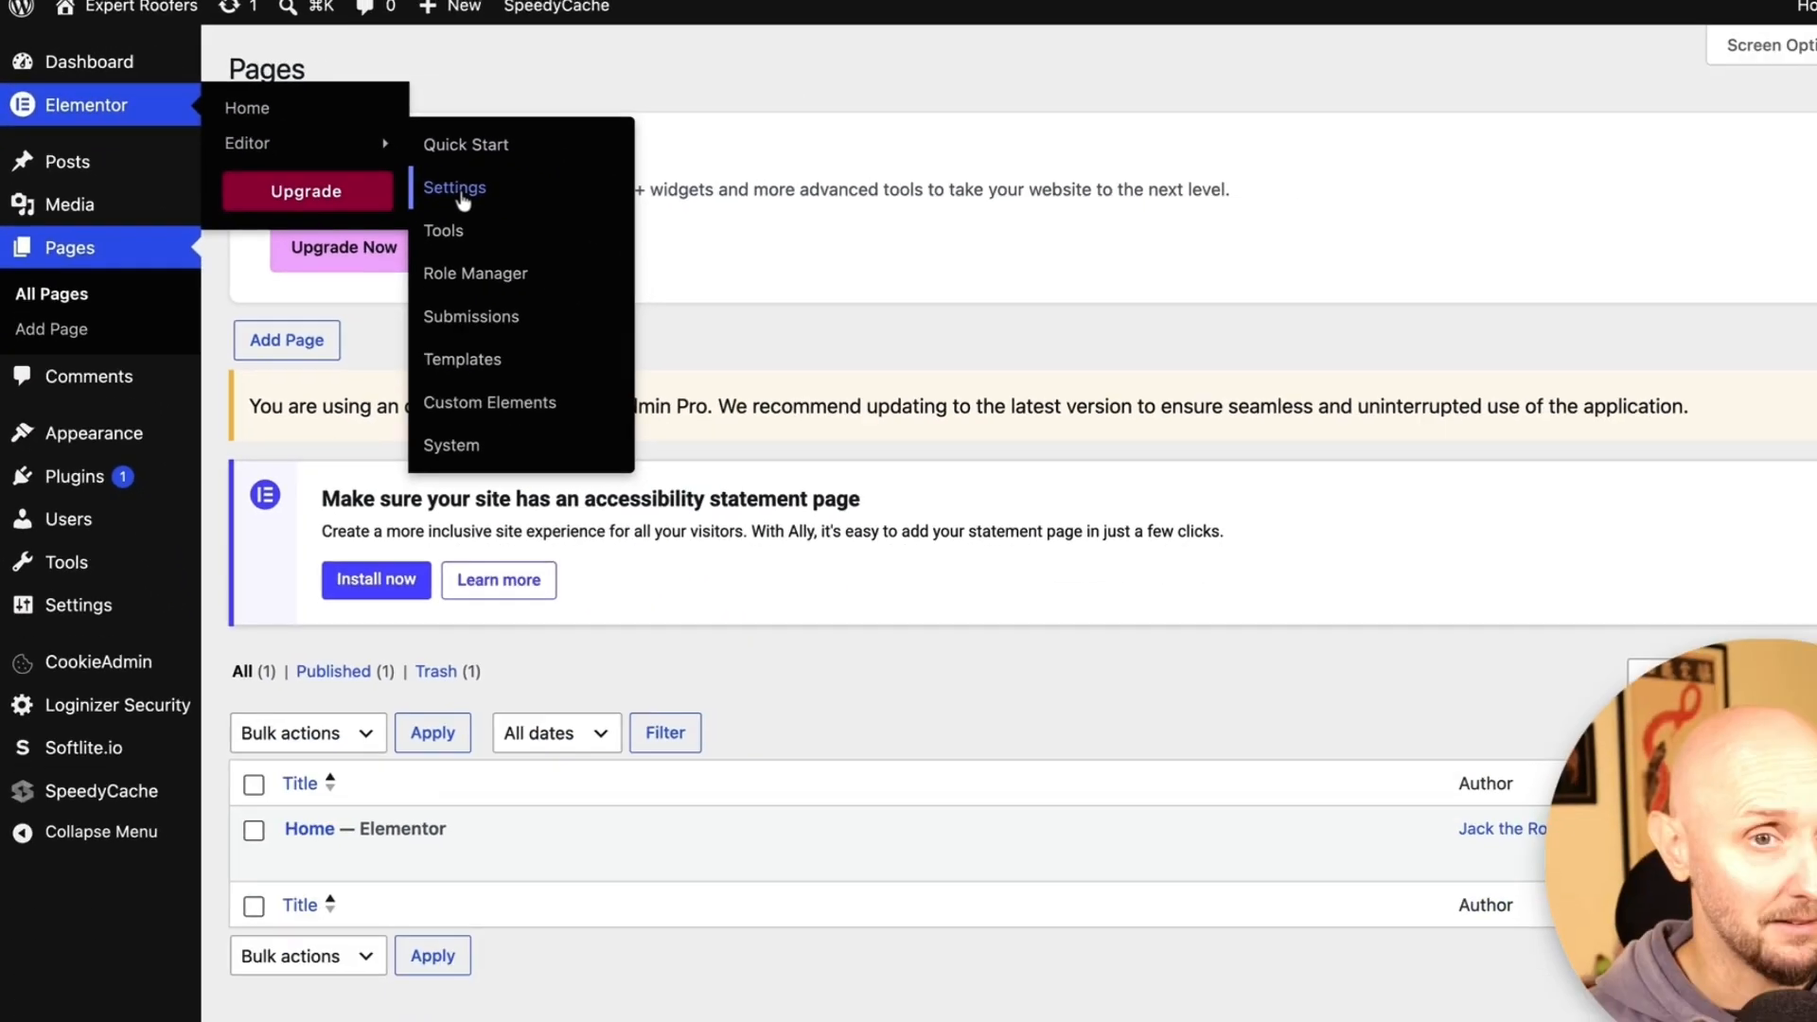
Open Elementor's settings and scroll through the Features tab to Stable Features
left_click(885, 312)
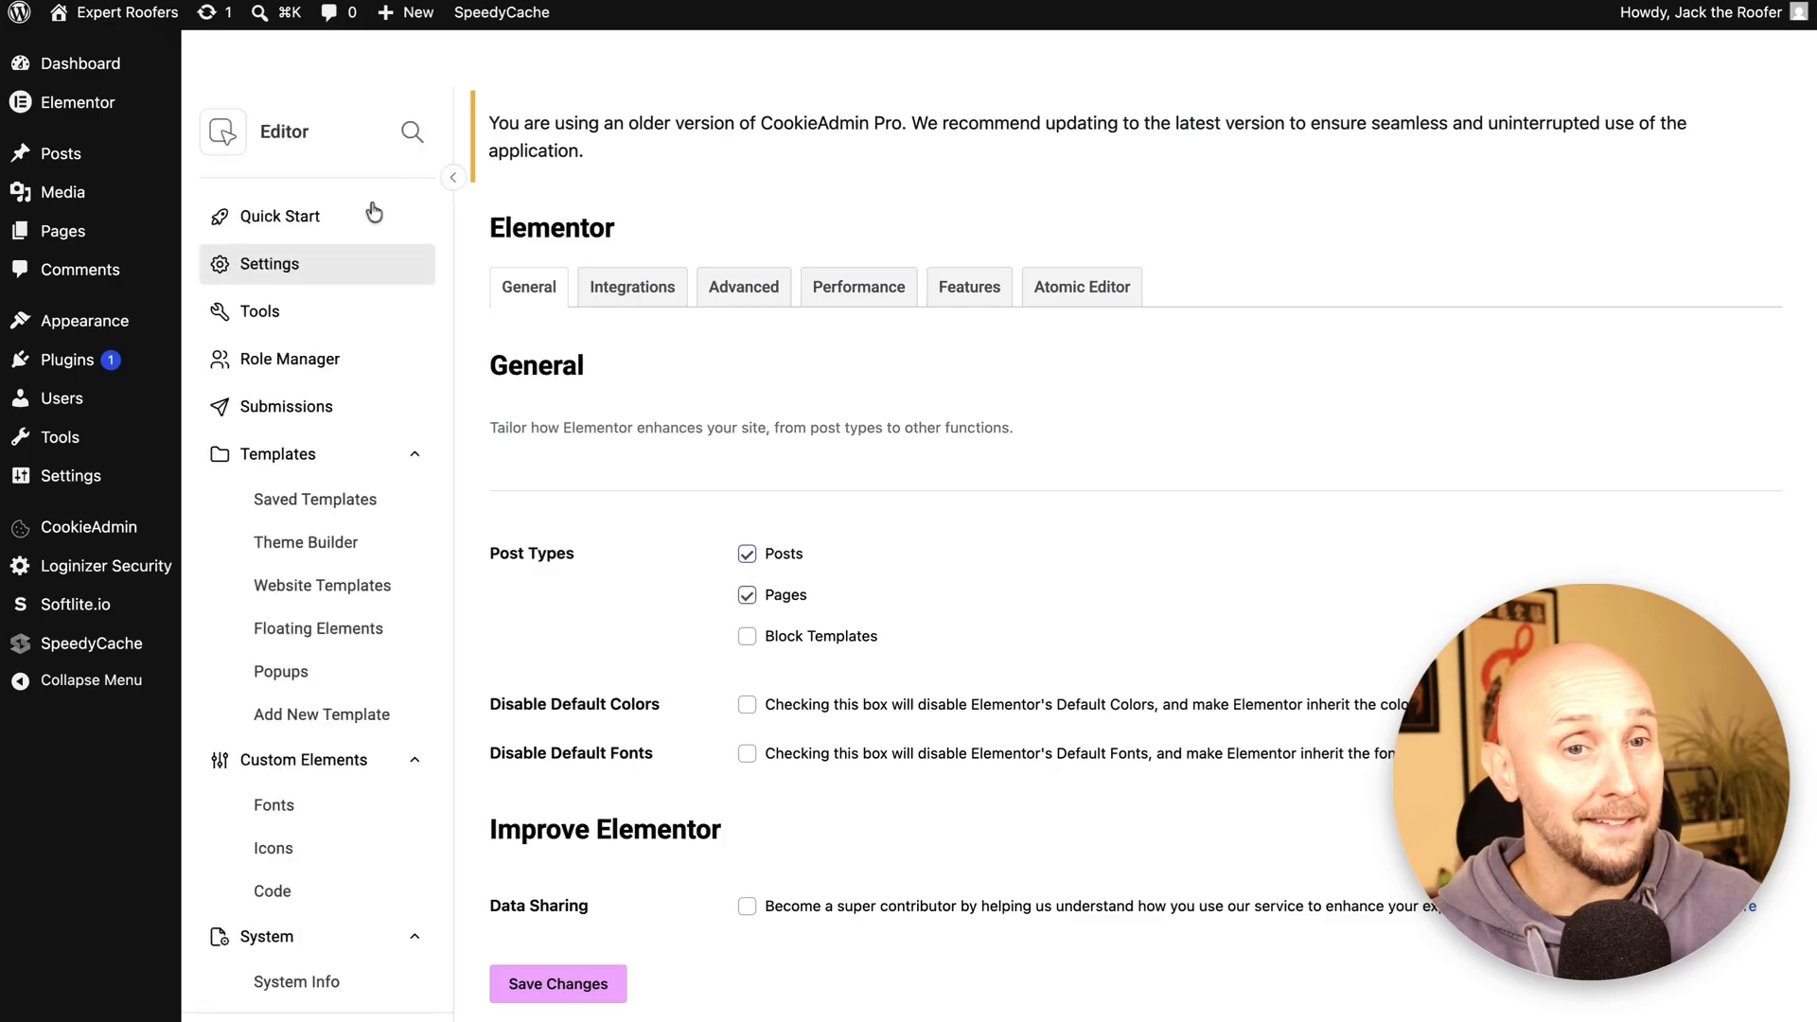
scroll(785, 323, "down", 2)
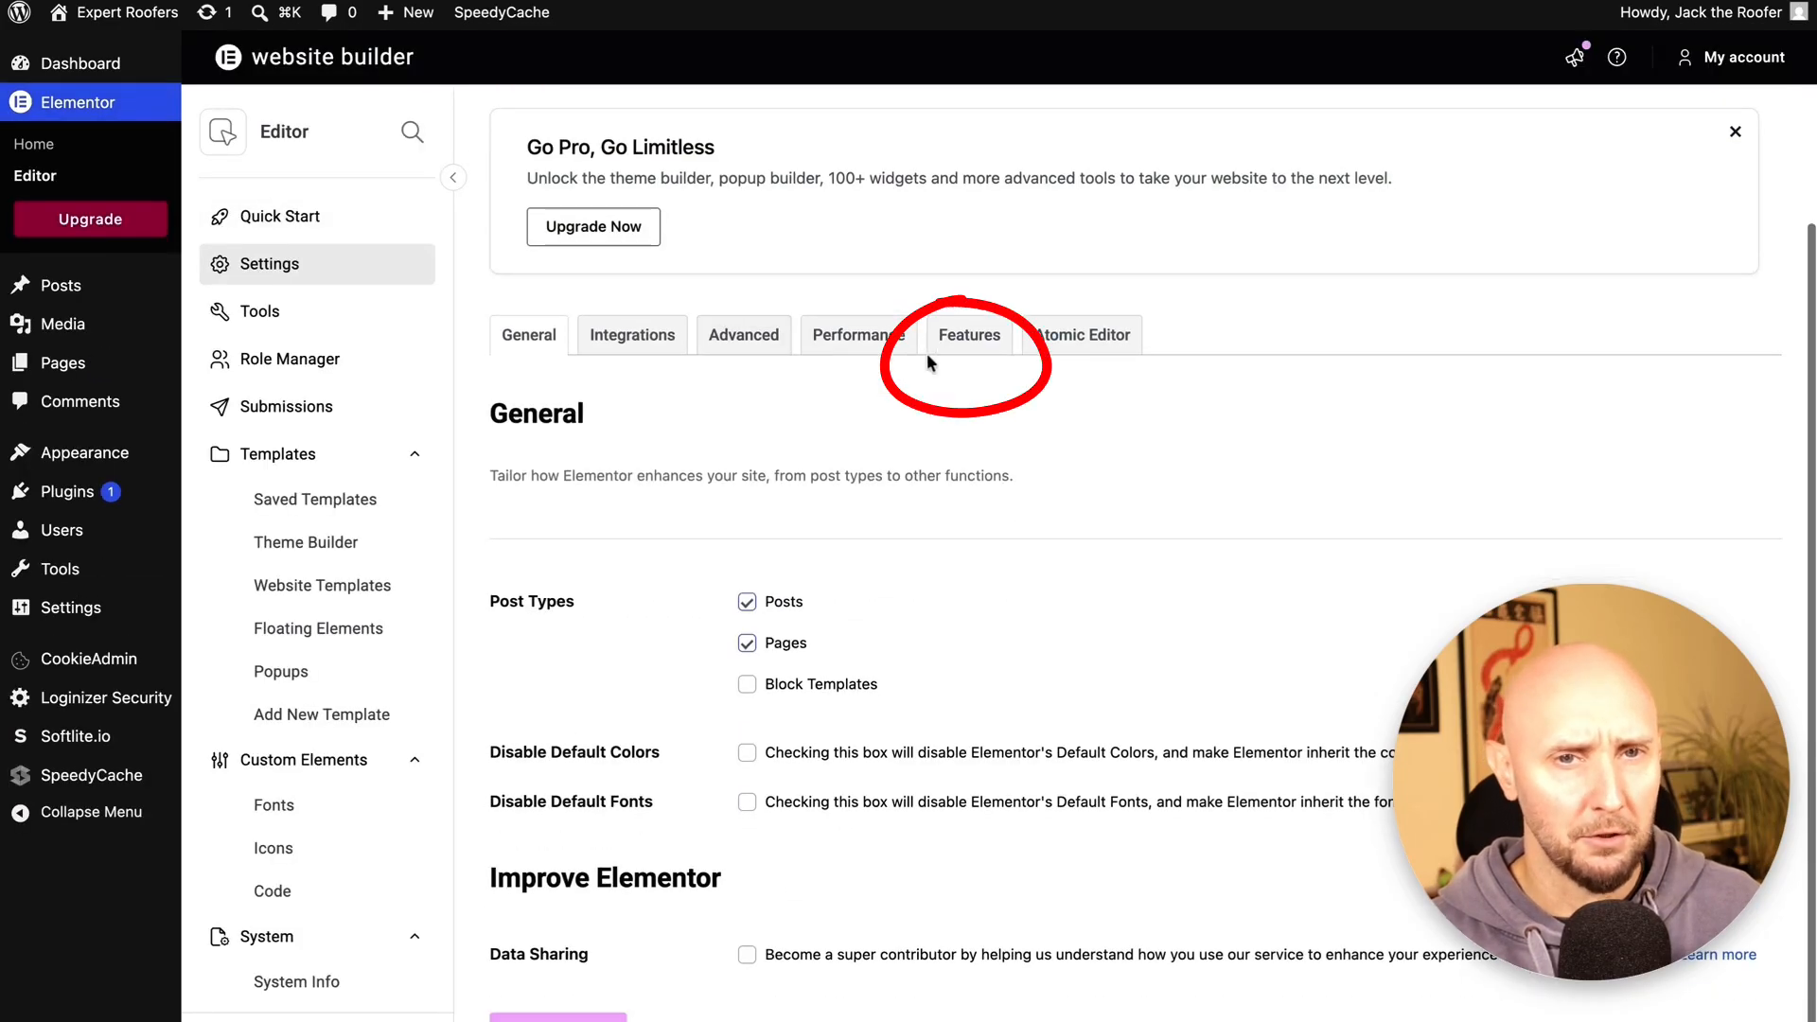
left_click(976, 352)
scroll(691, 391, "down", 6)
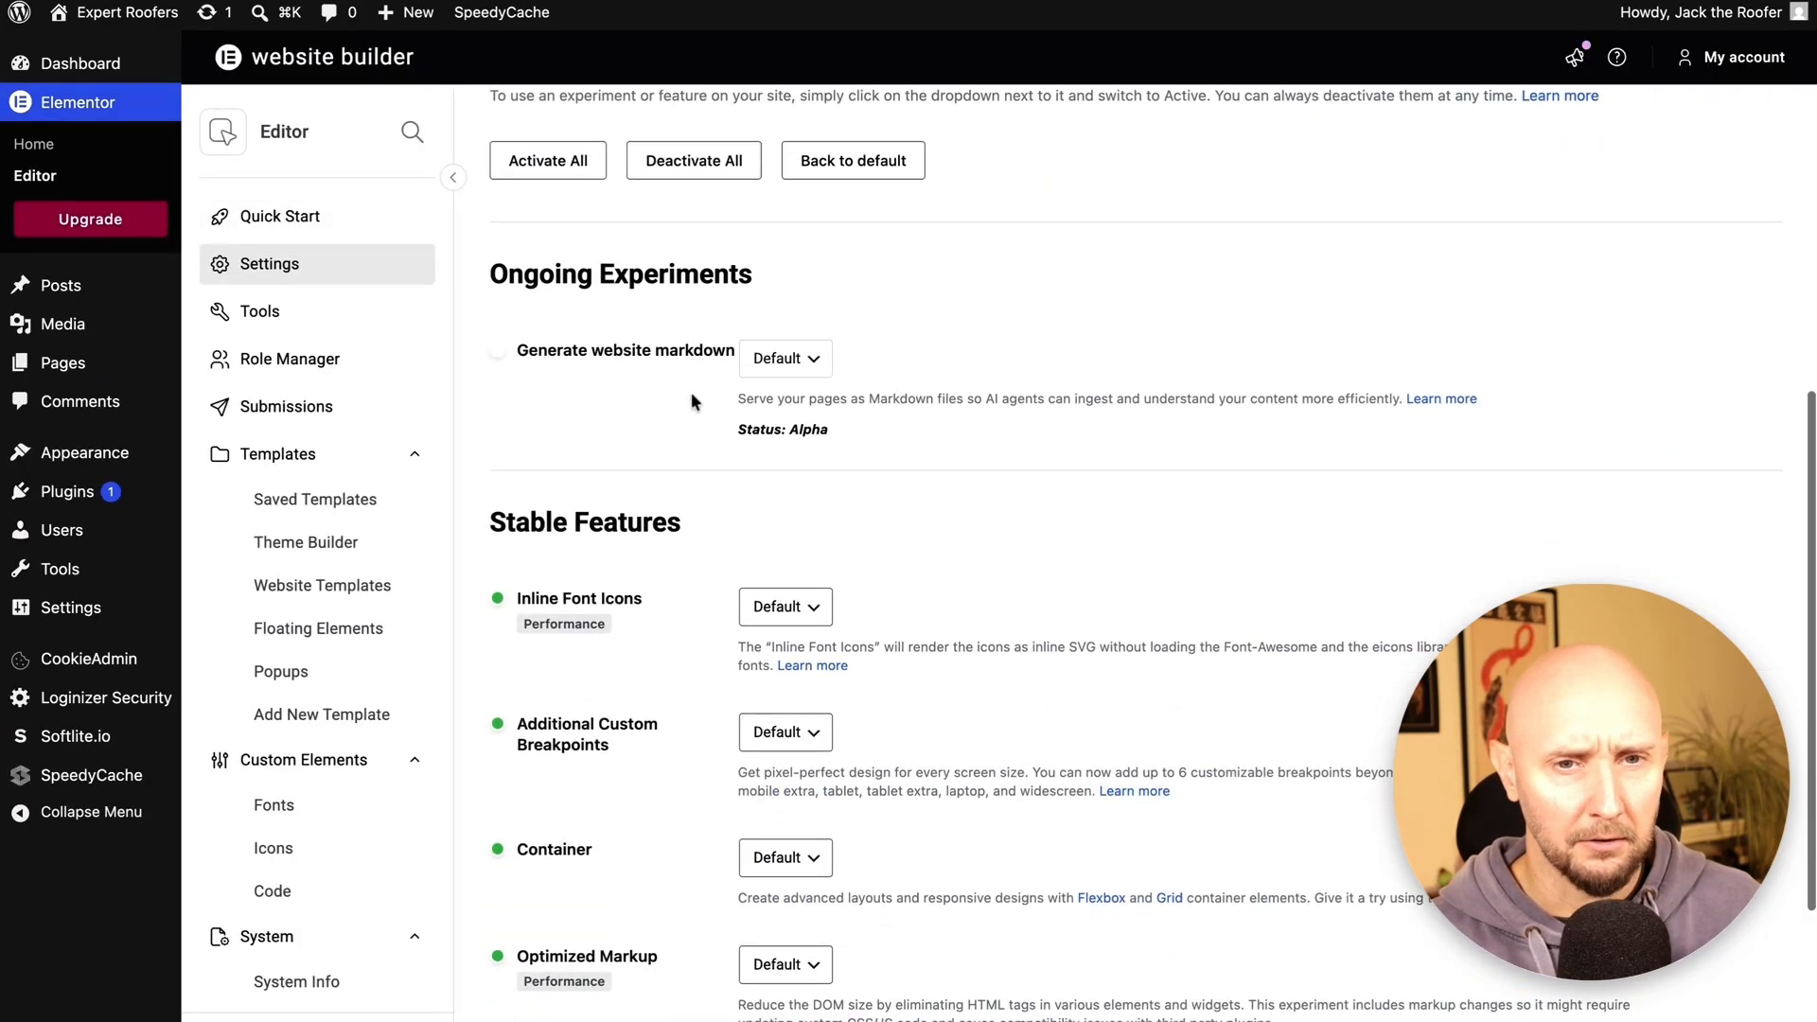
scroll(685, 417, "down", 1)
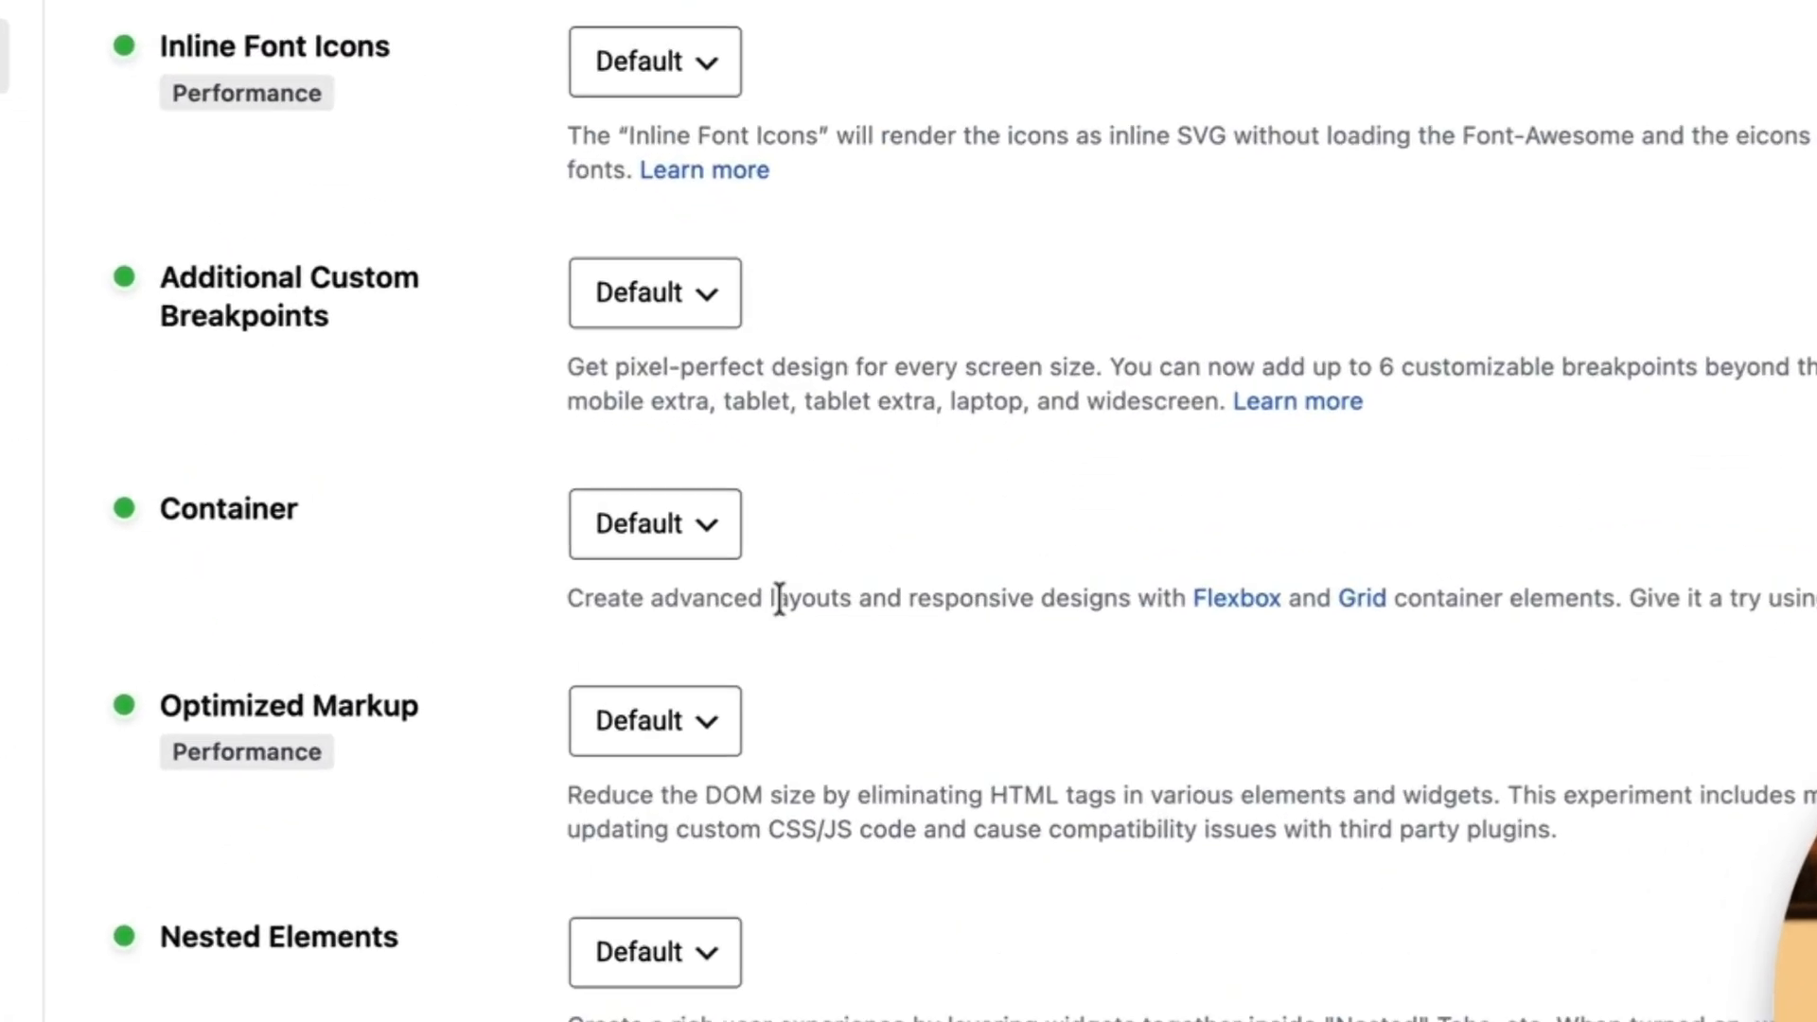
Set the Container feature to Active and save the changes
left_click_drag(858, 563, 1275, 564)
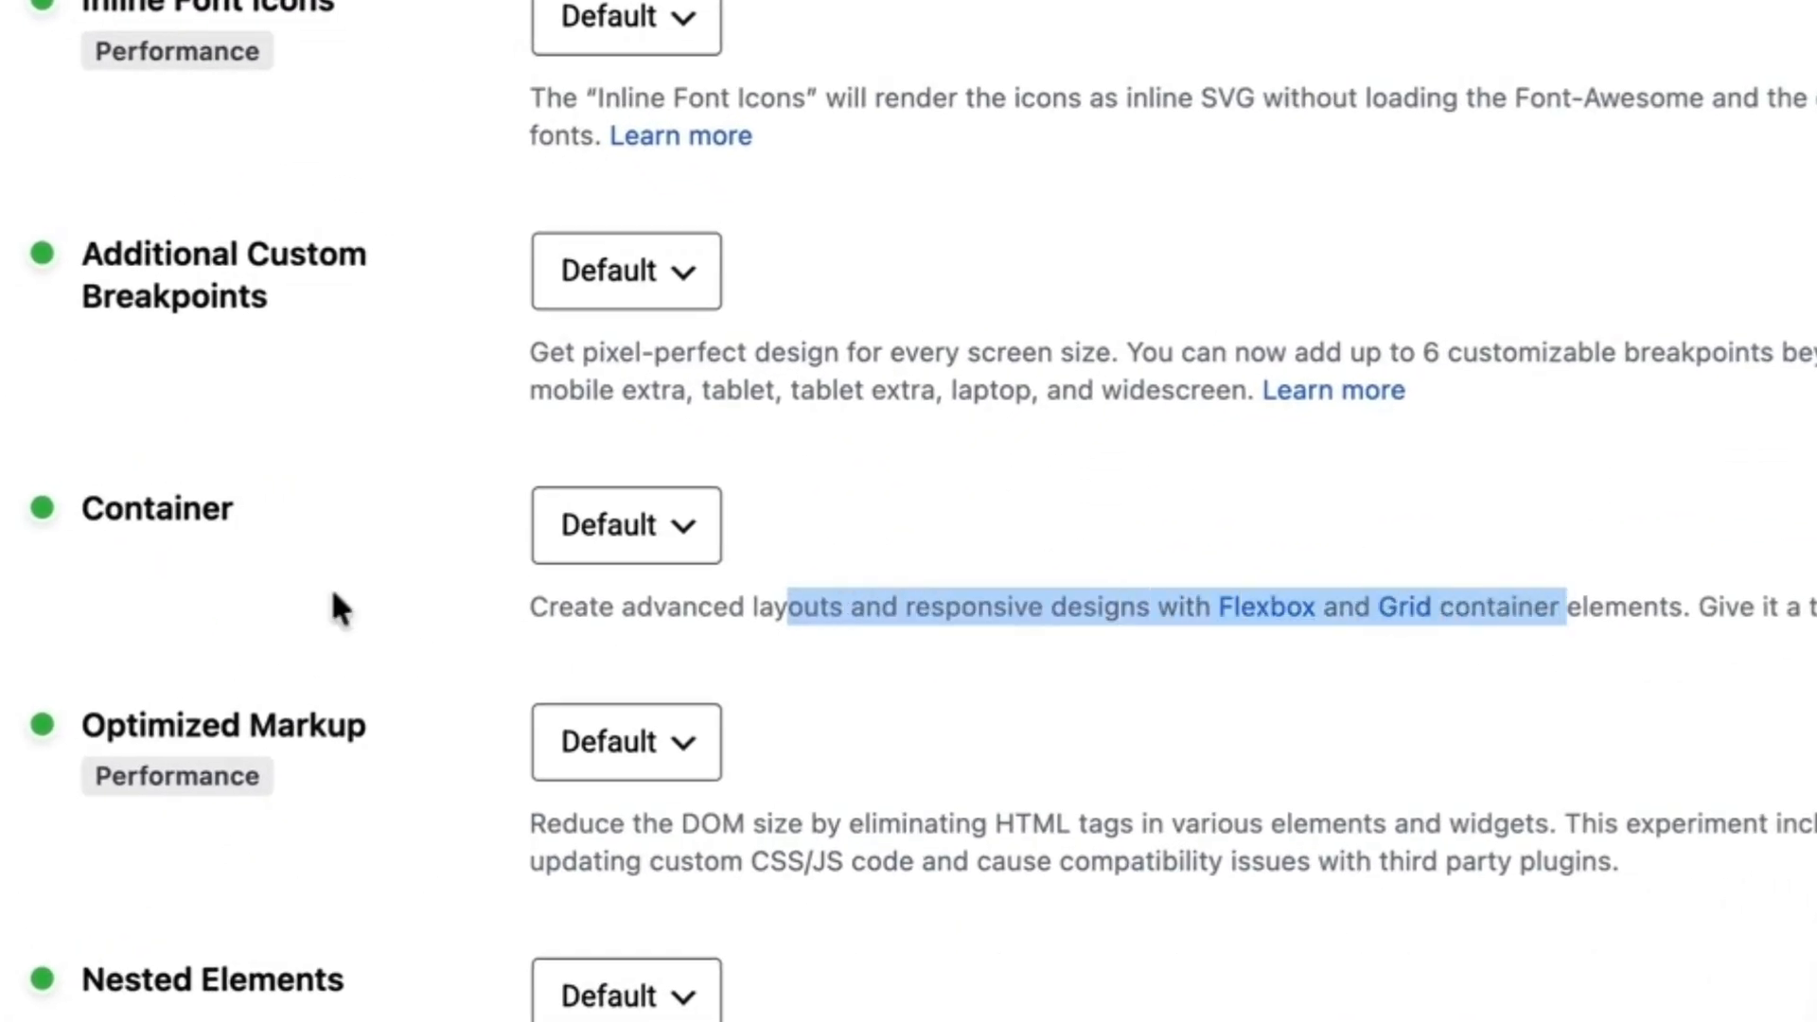
left_click_drag(569, 512, 530, 511)
left_click_drag(172, 509, 82, 511)
left_click_drag(1088, 610, 1637, 610)
left_click(1046, 526)
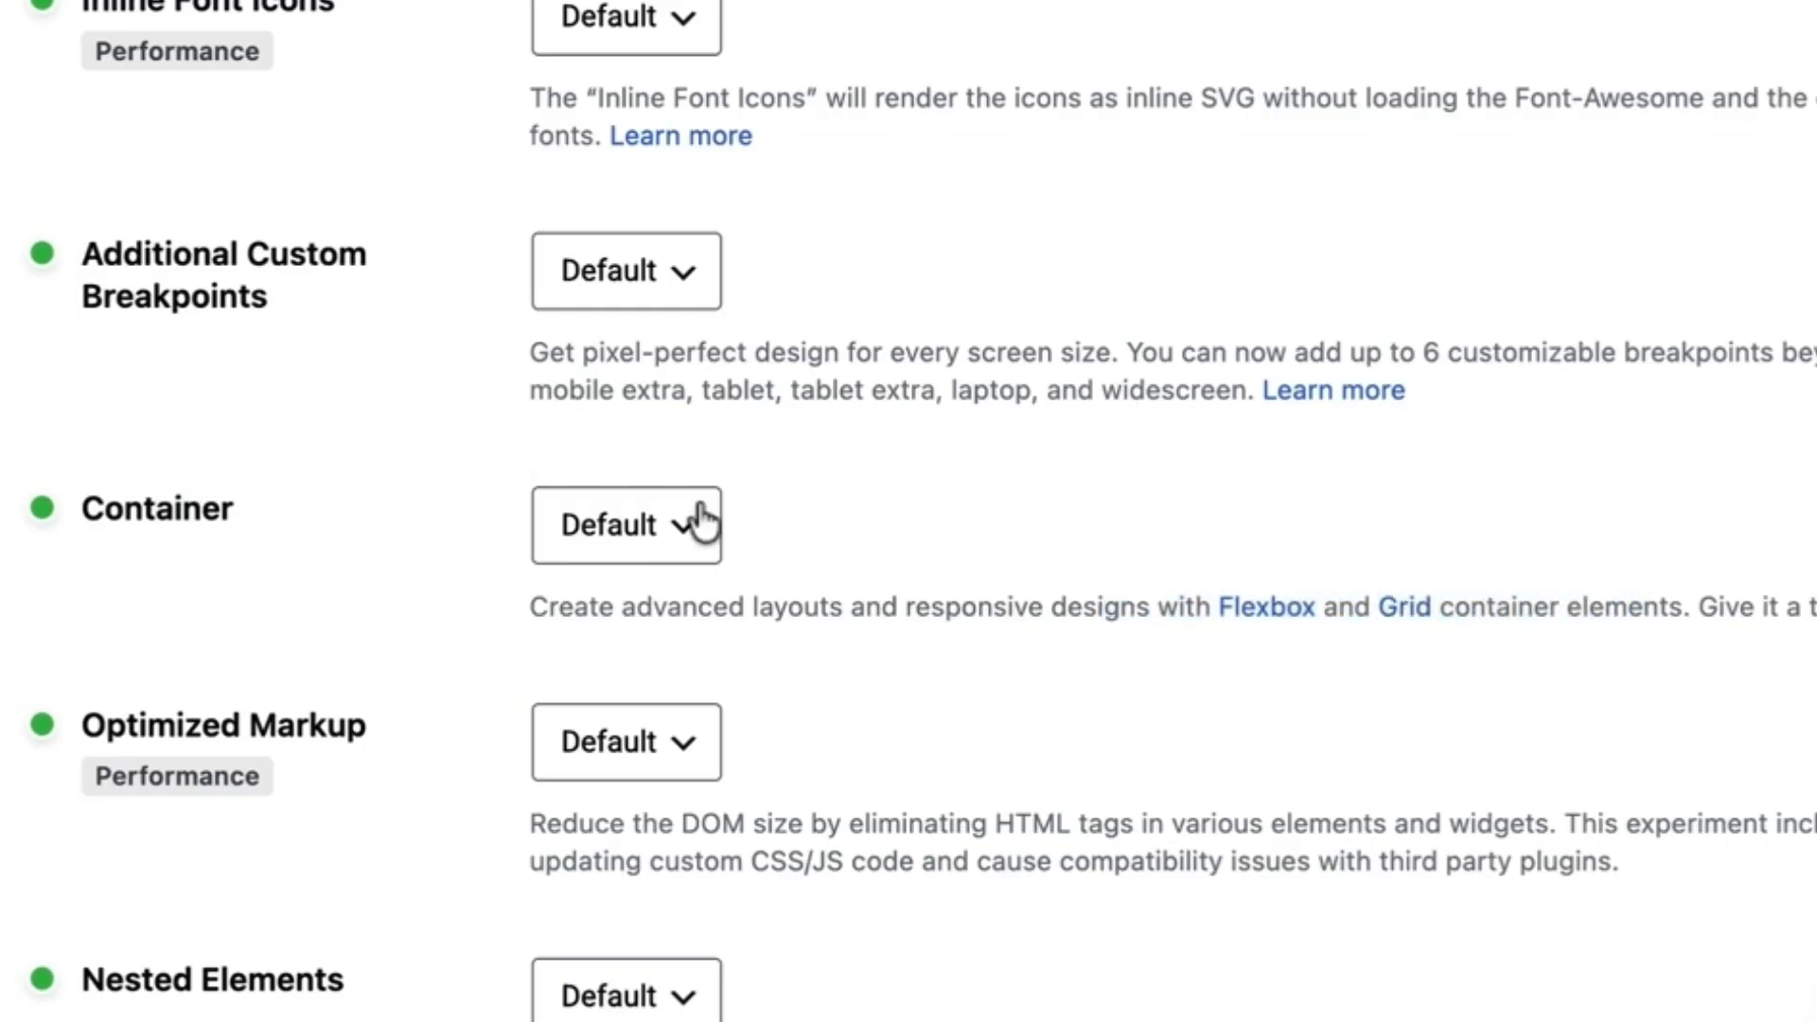
left_click(688, 530)
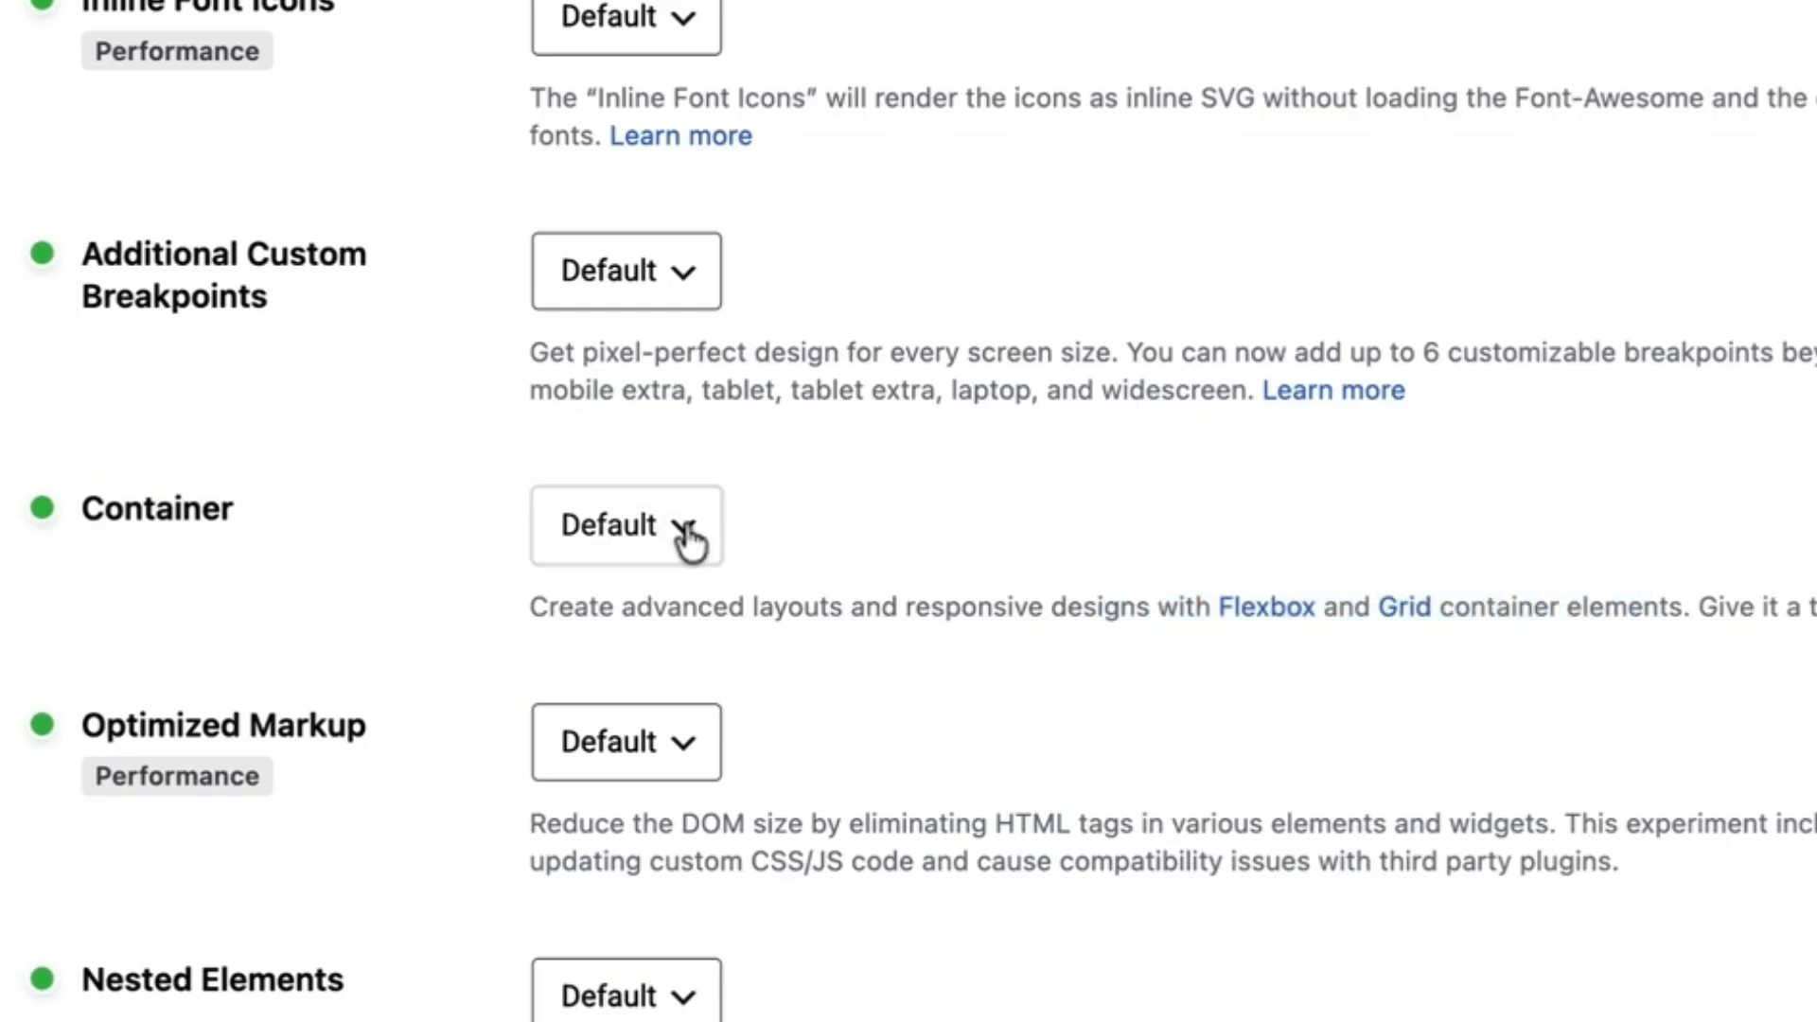
left_click(655, 575)
left_click(577, 969)
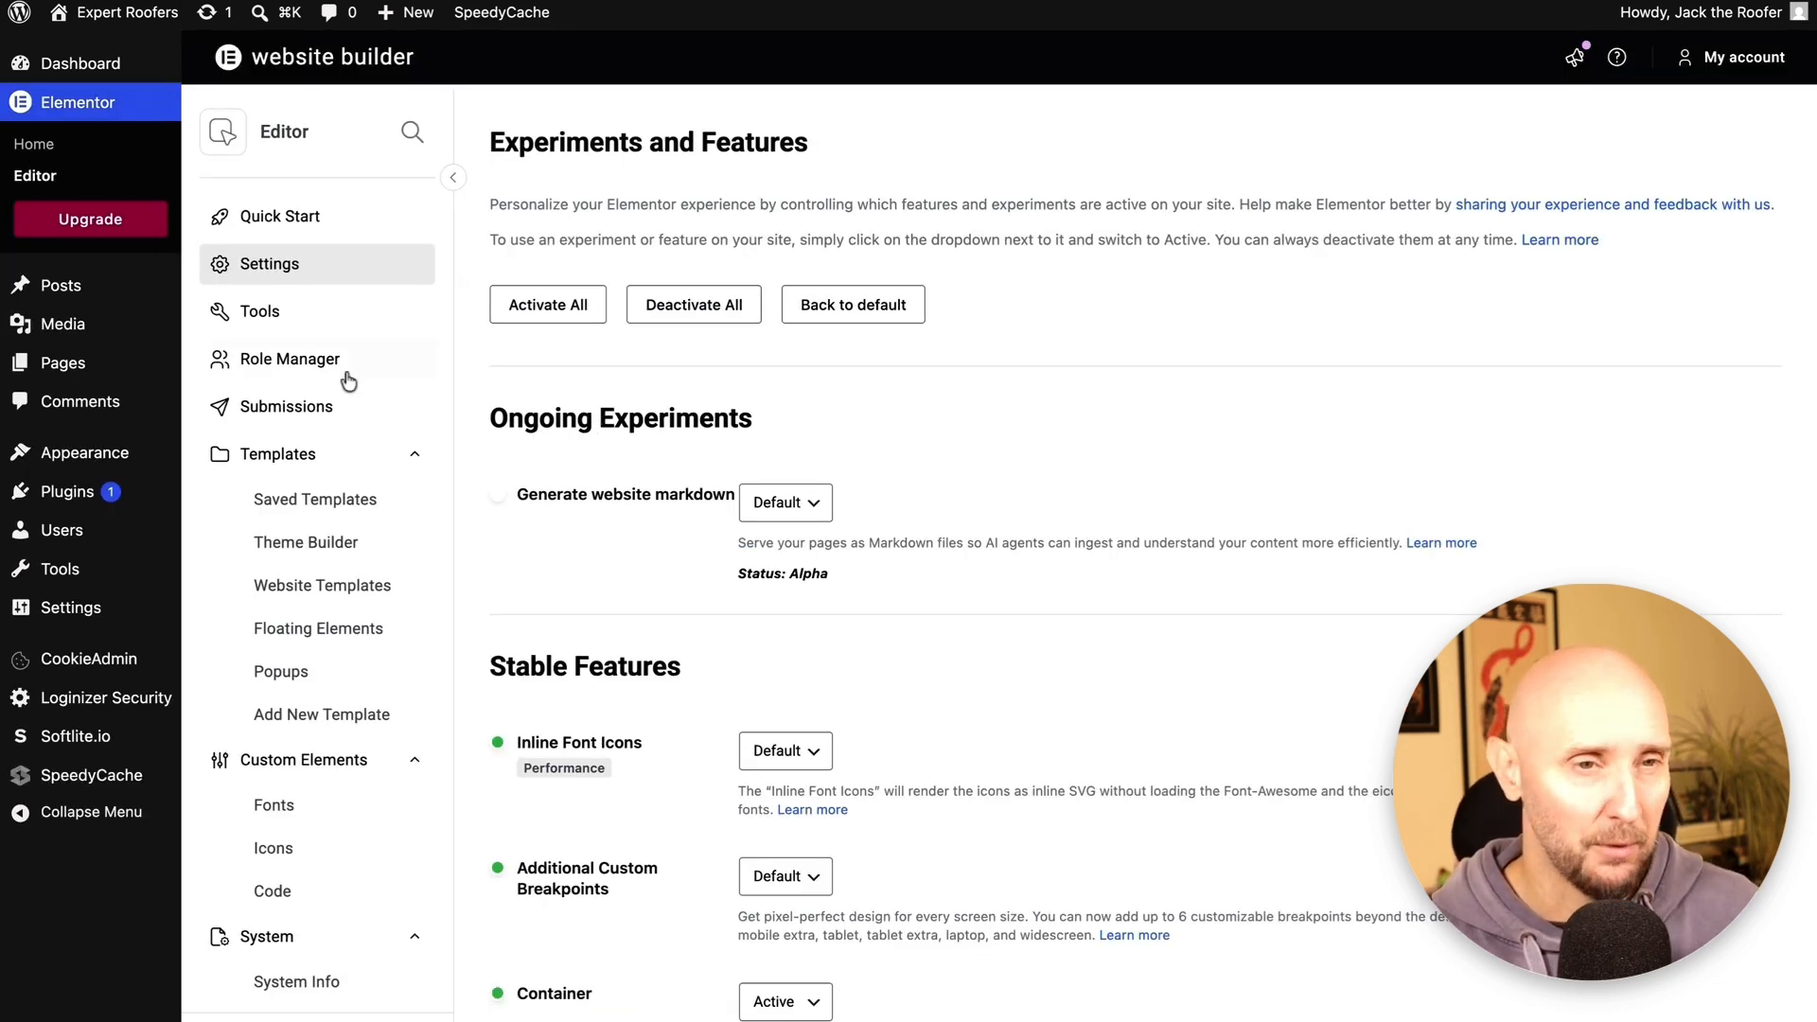
mouse_move(92, 367)
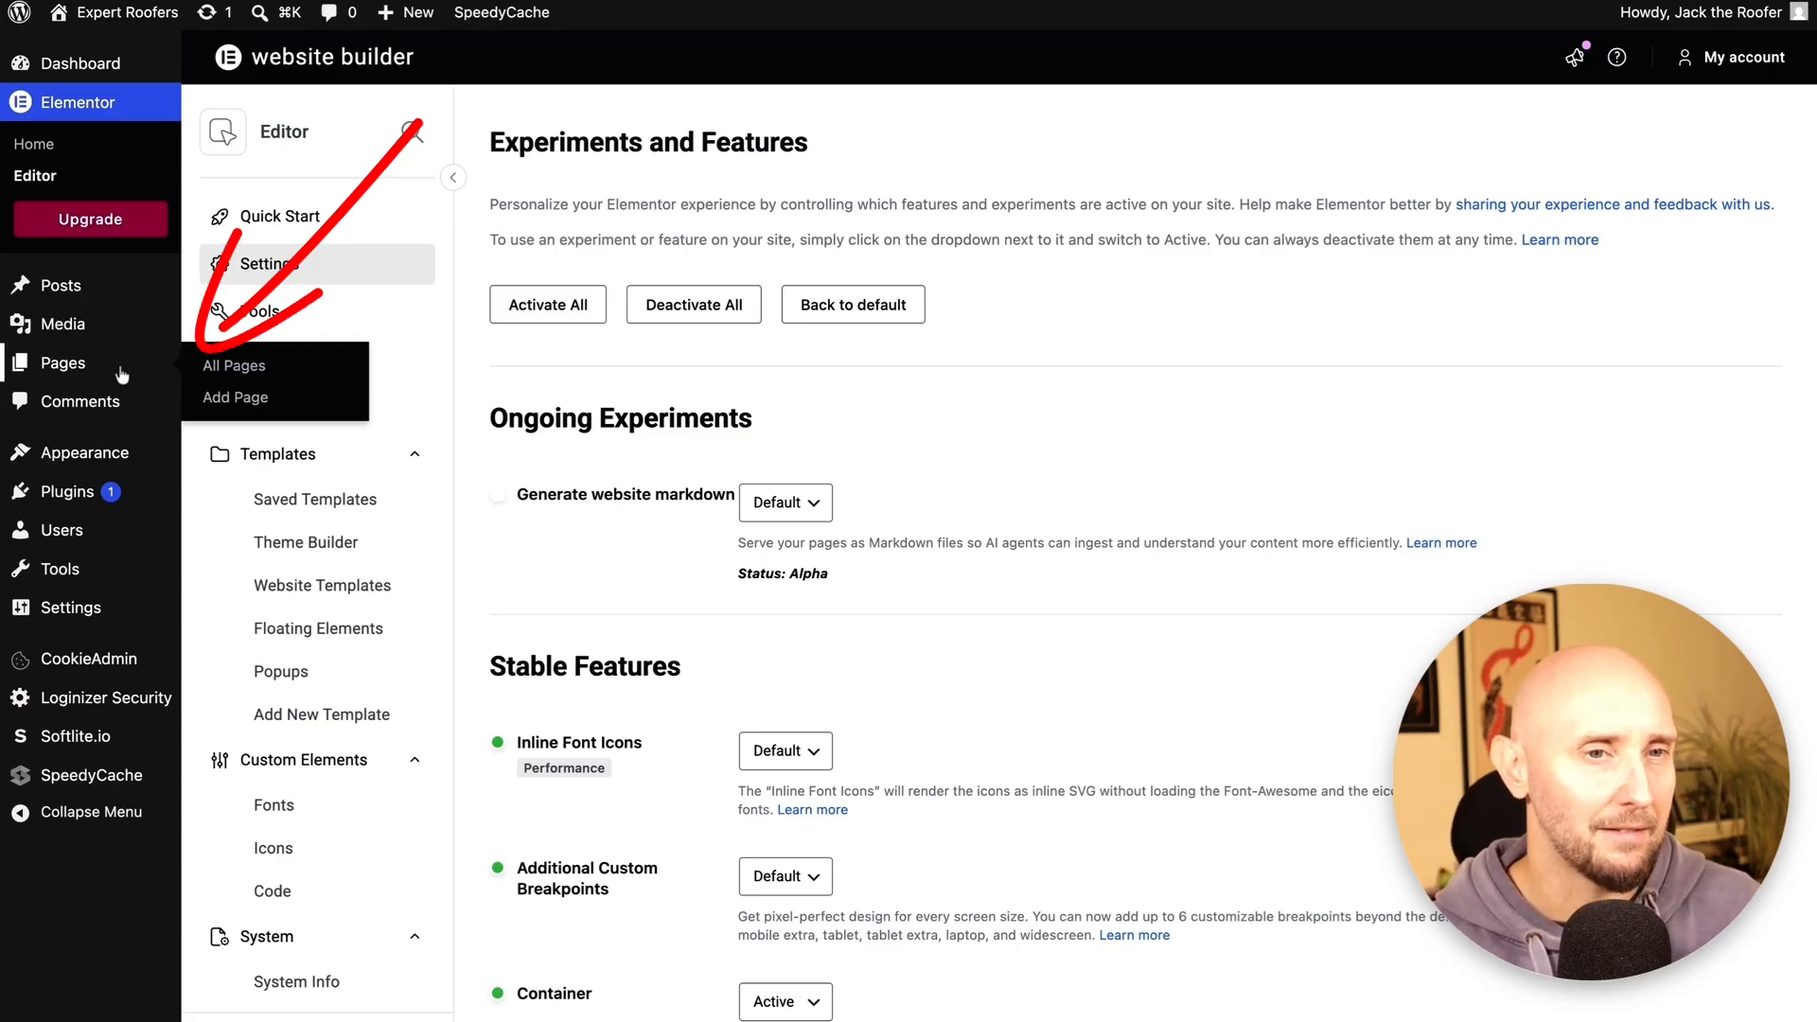
Open the Home page from All Pages in the Elementor editor
left_click(223, 377)
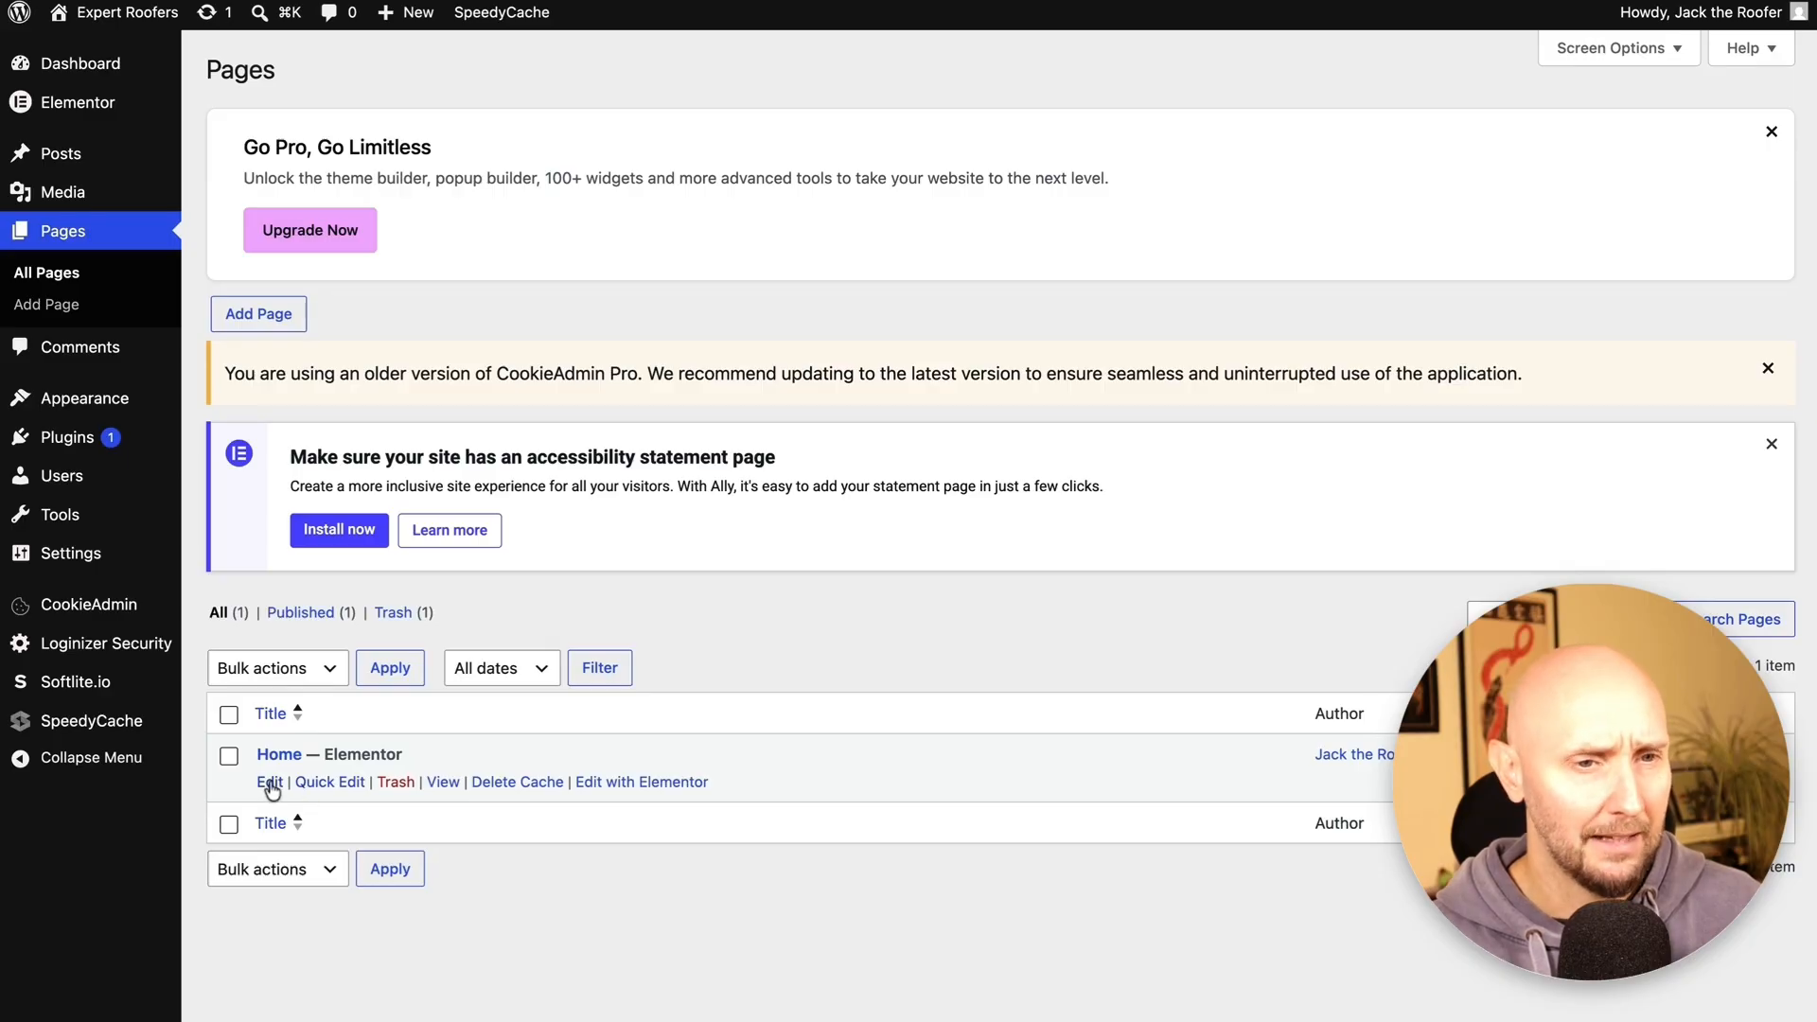
left_click(269, 782)
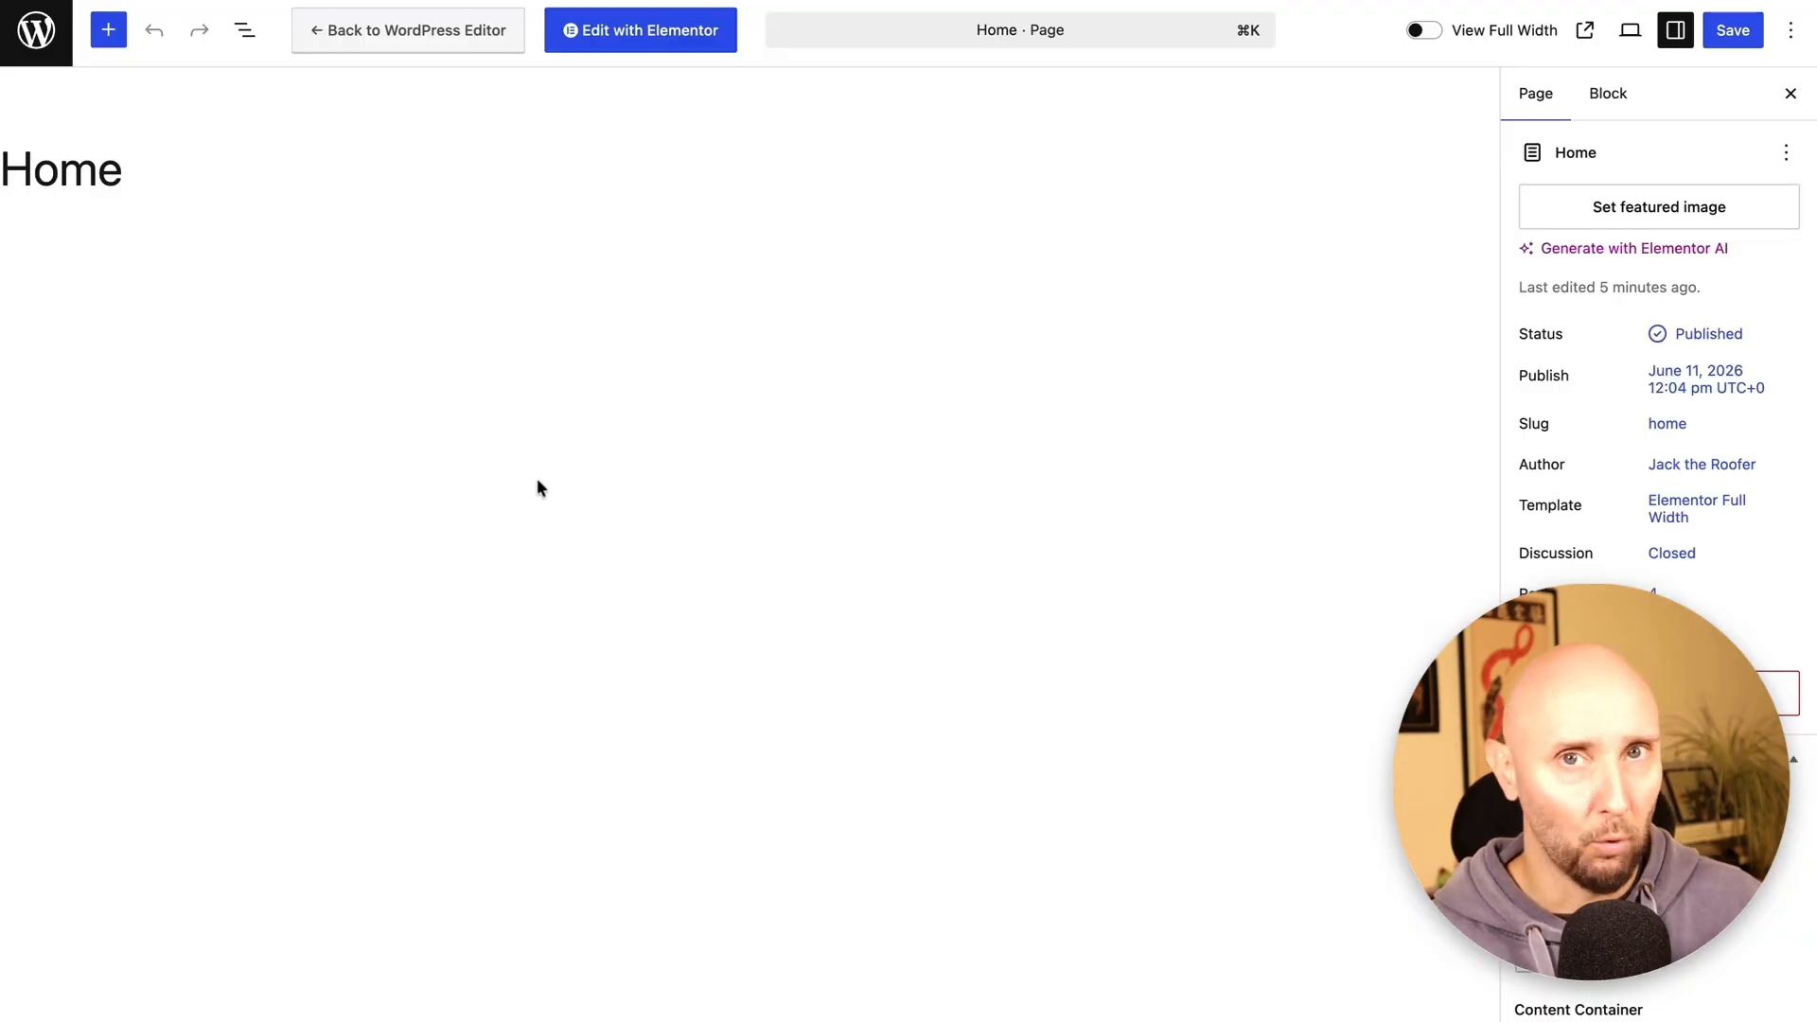
left_click(631, 40)
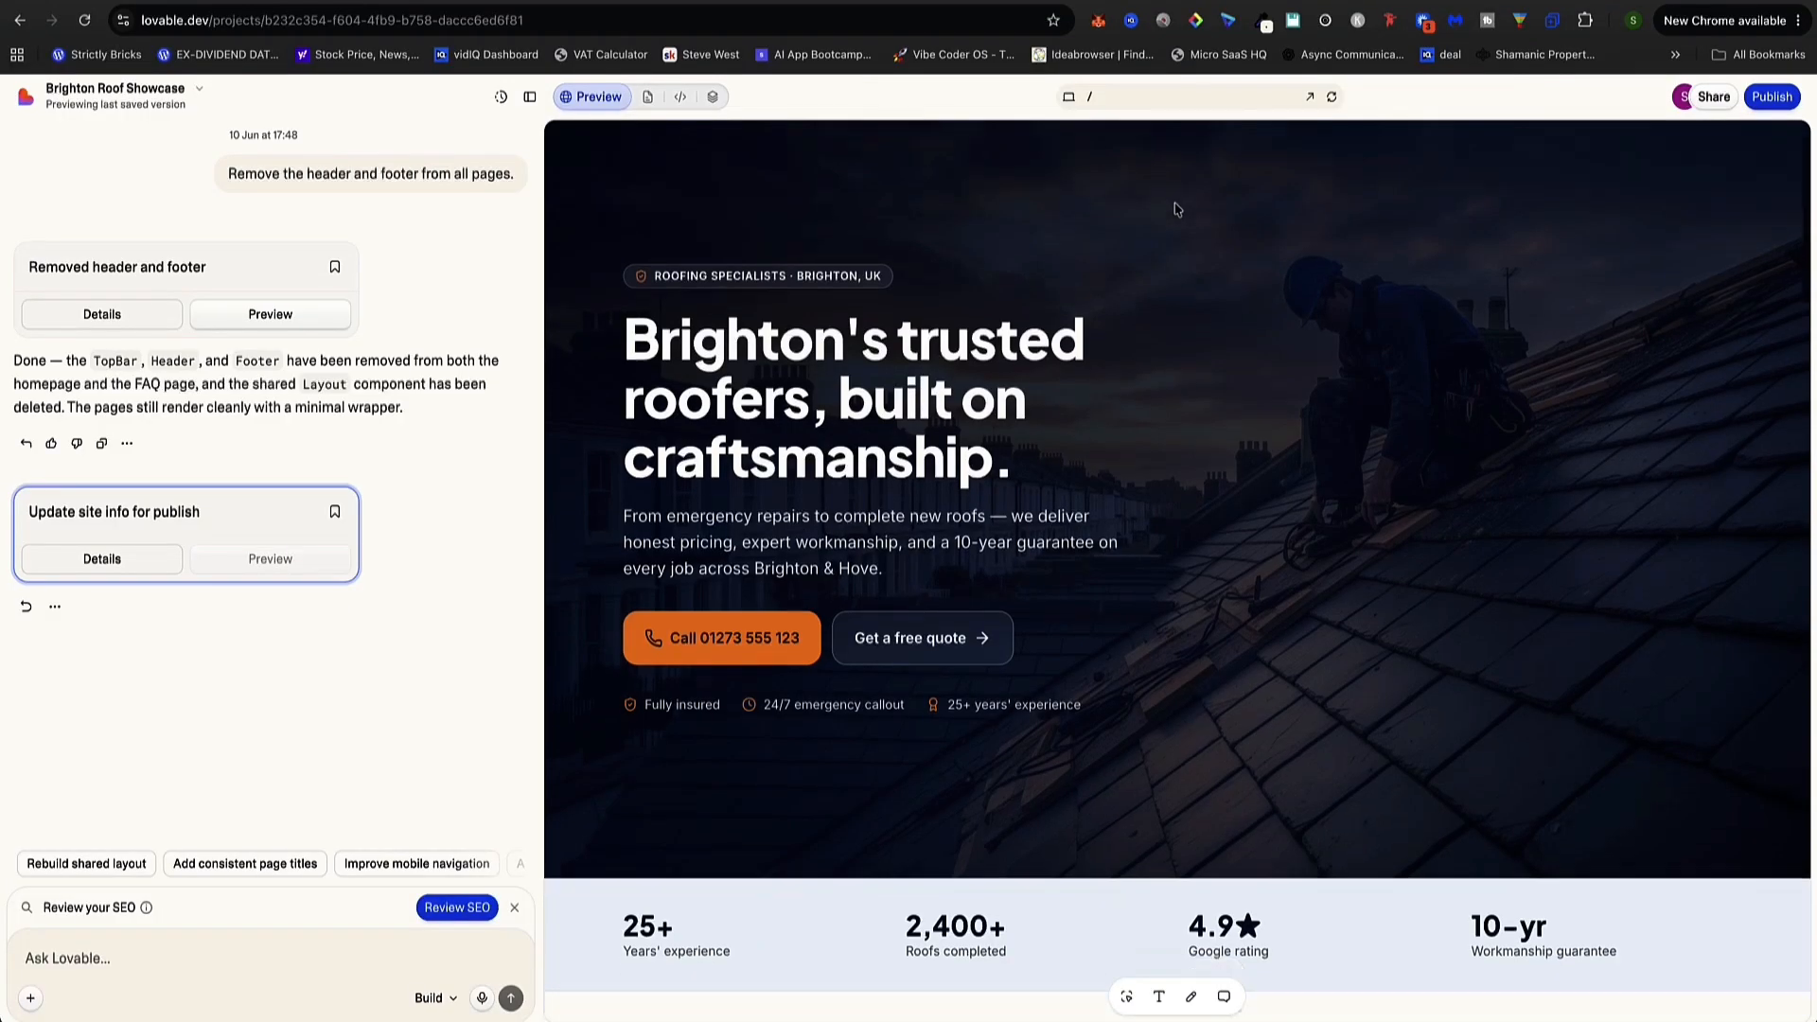
Review the Lovable page, then open the published site at brighton-roof-sparkle.lovable.app
scroll(1176, 209, "down", 20)
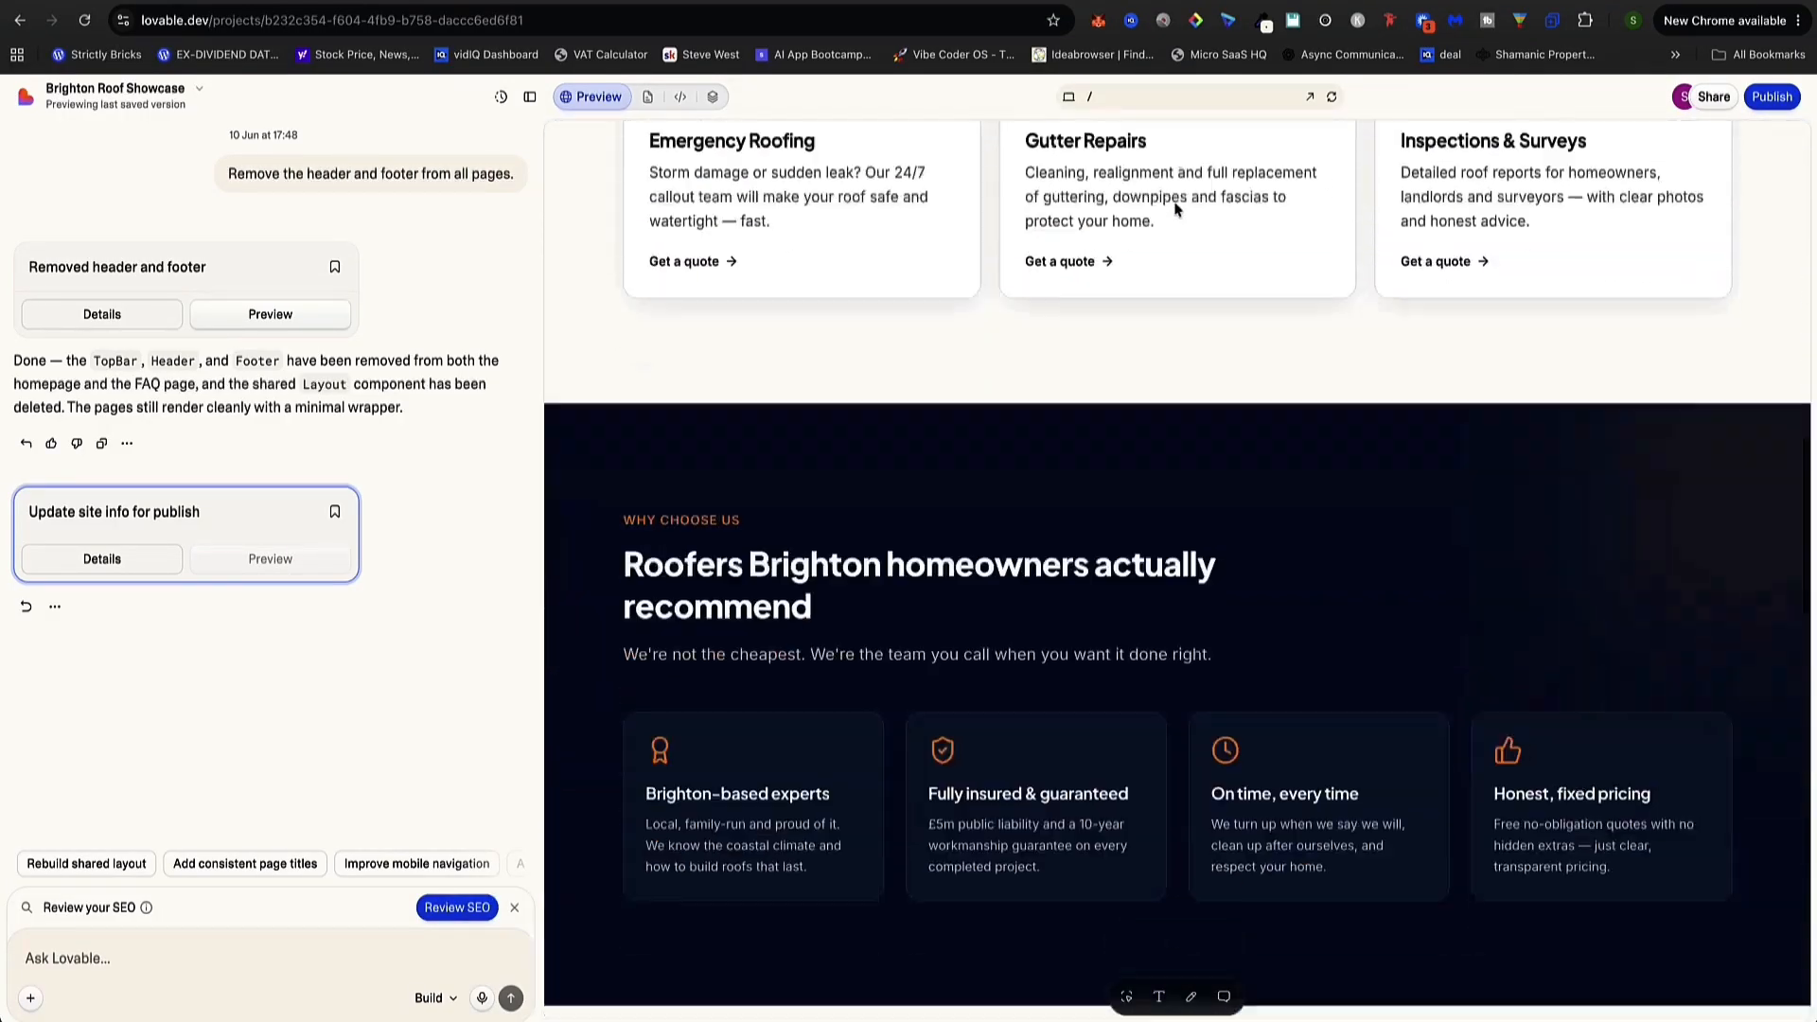
scroll(1176, 209, "down", 20)
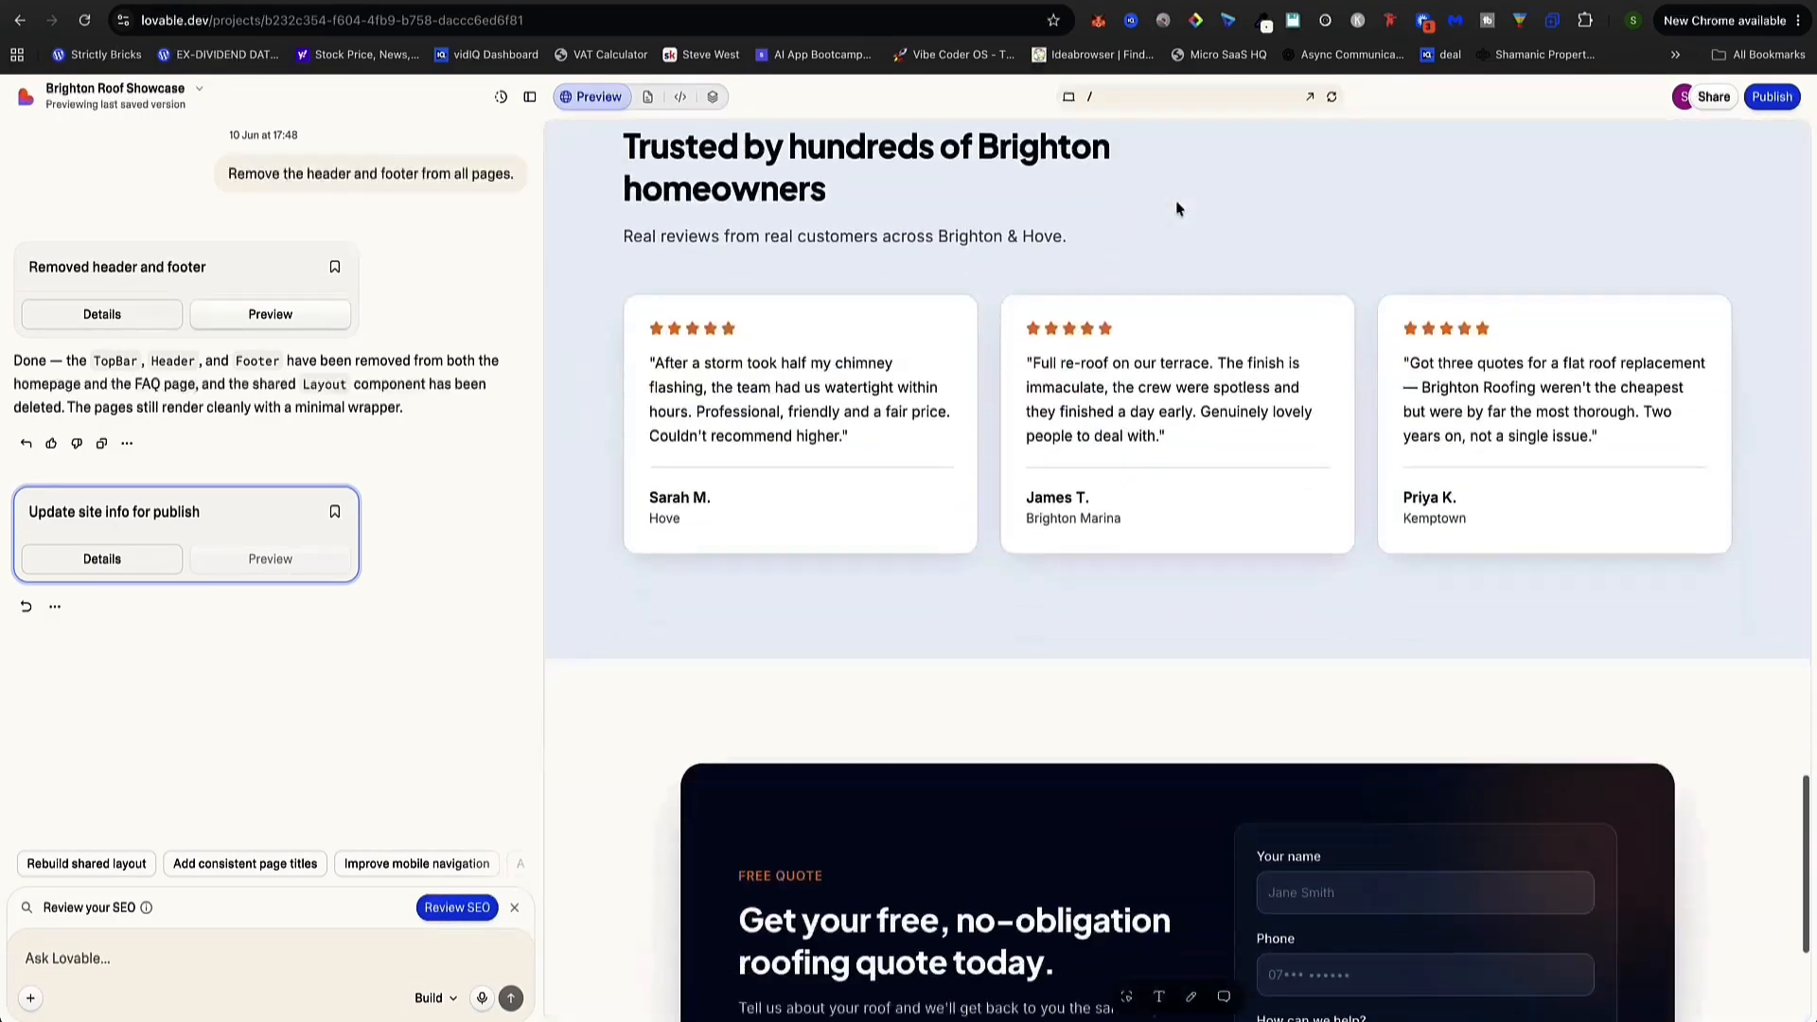
scroll(1176, 209, "down", 4)
scroll(1176, 209, "up", 15)
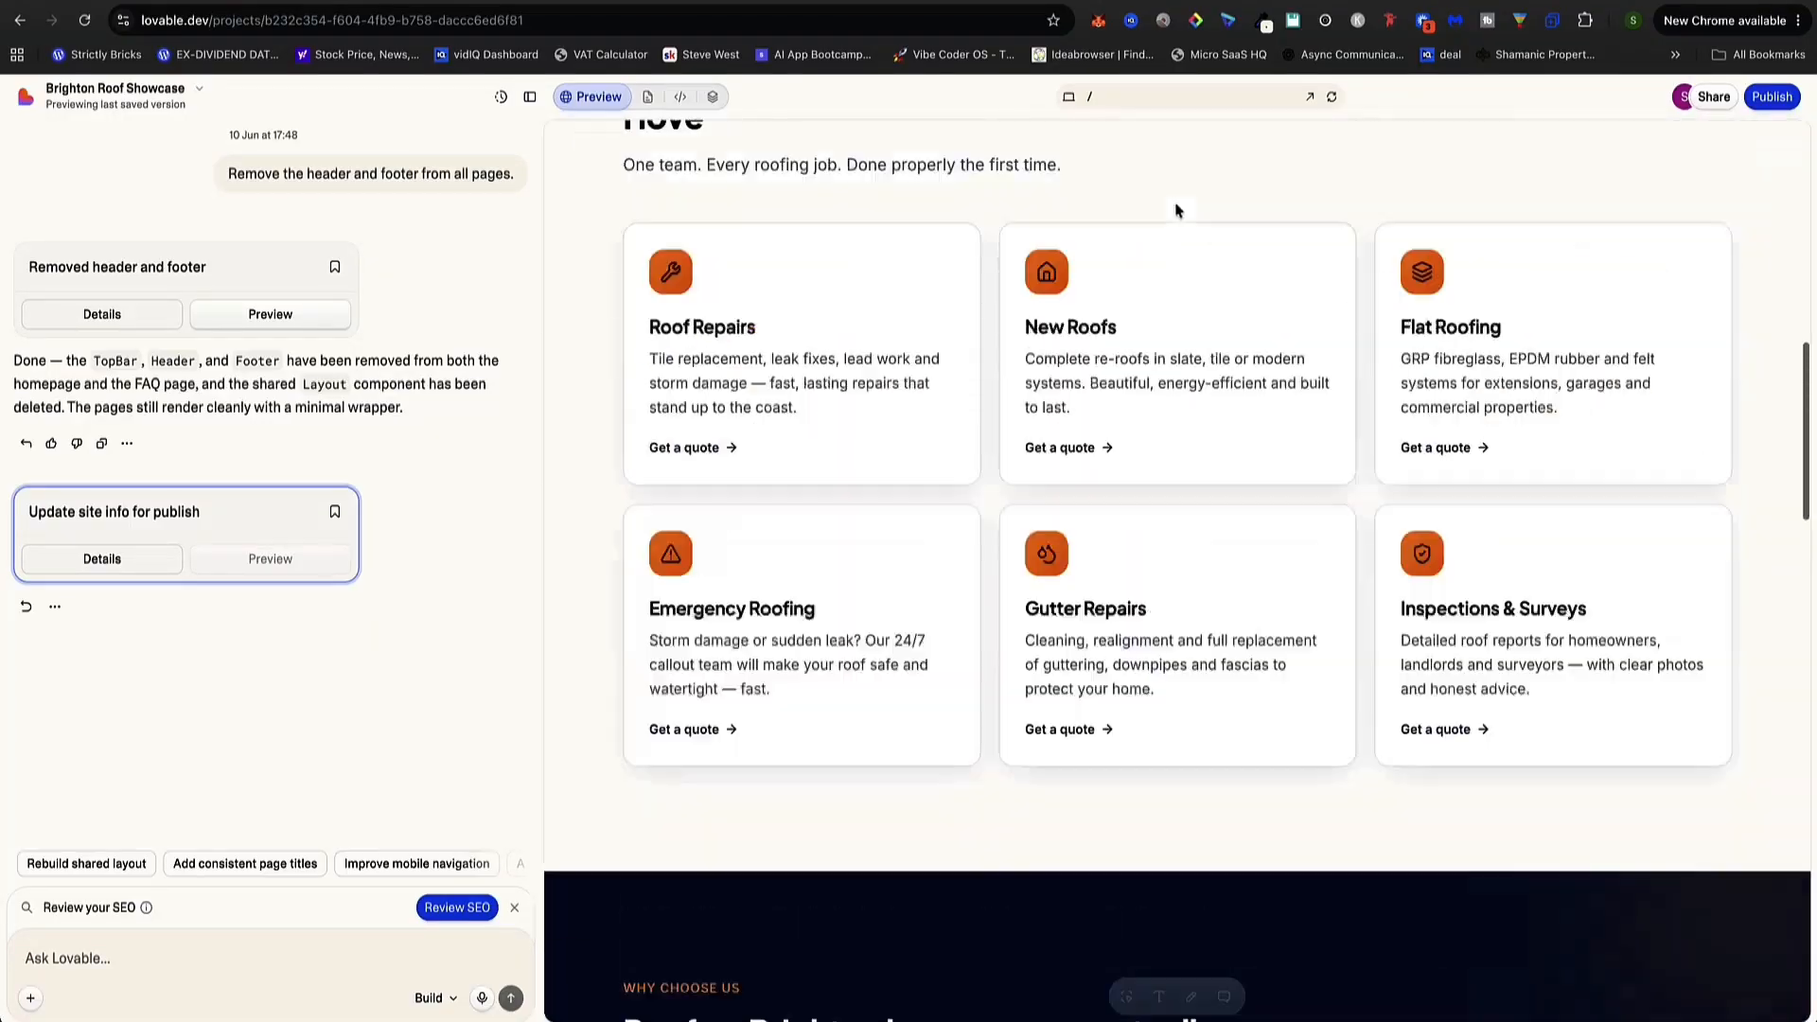
scroll(1176, 209, "up", 10)
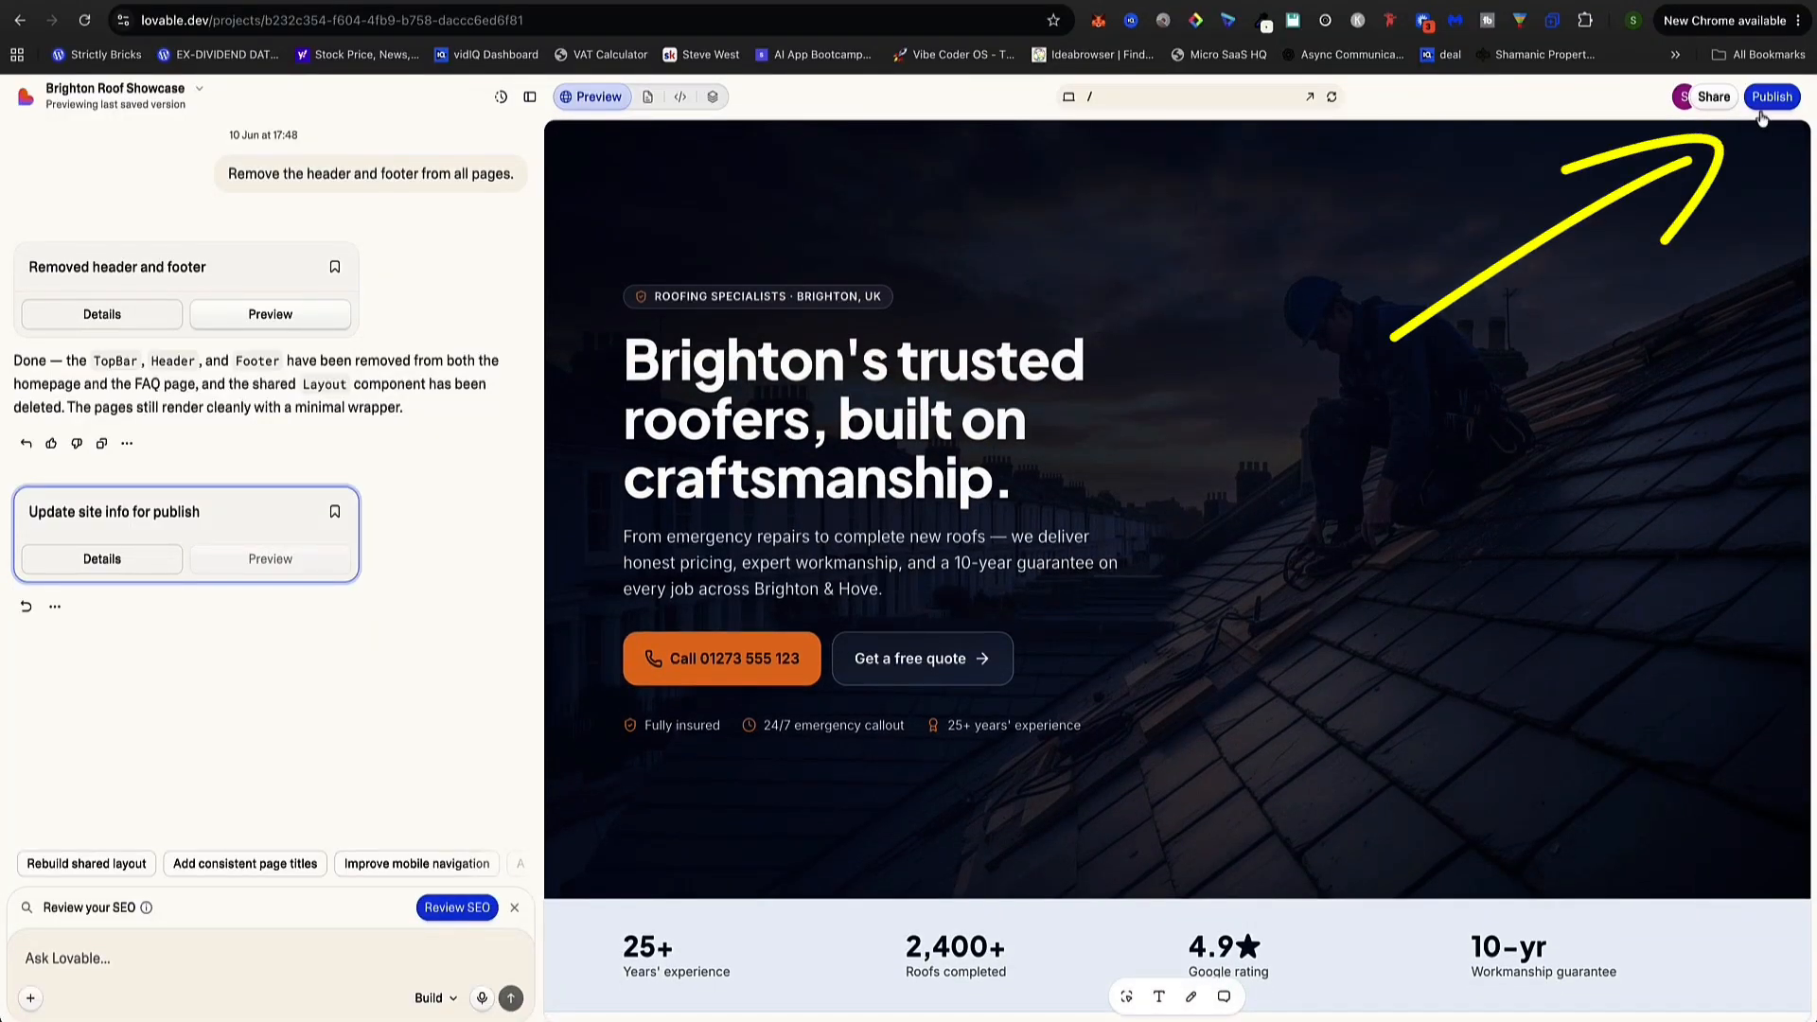
left_click(1762, 98)
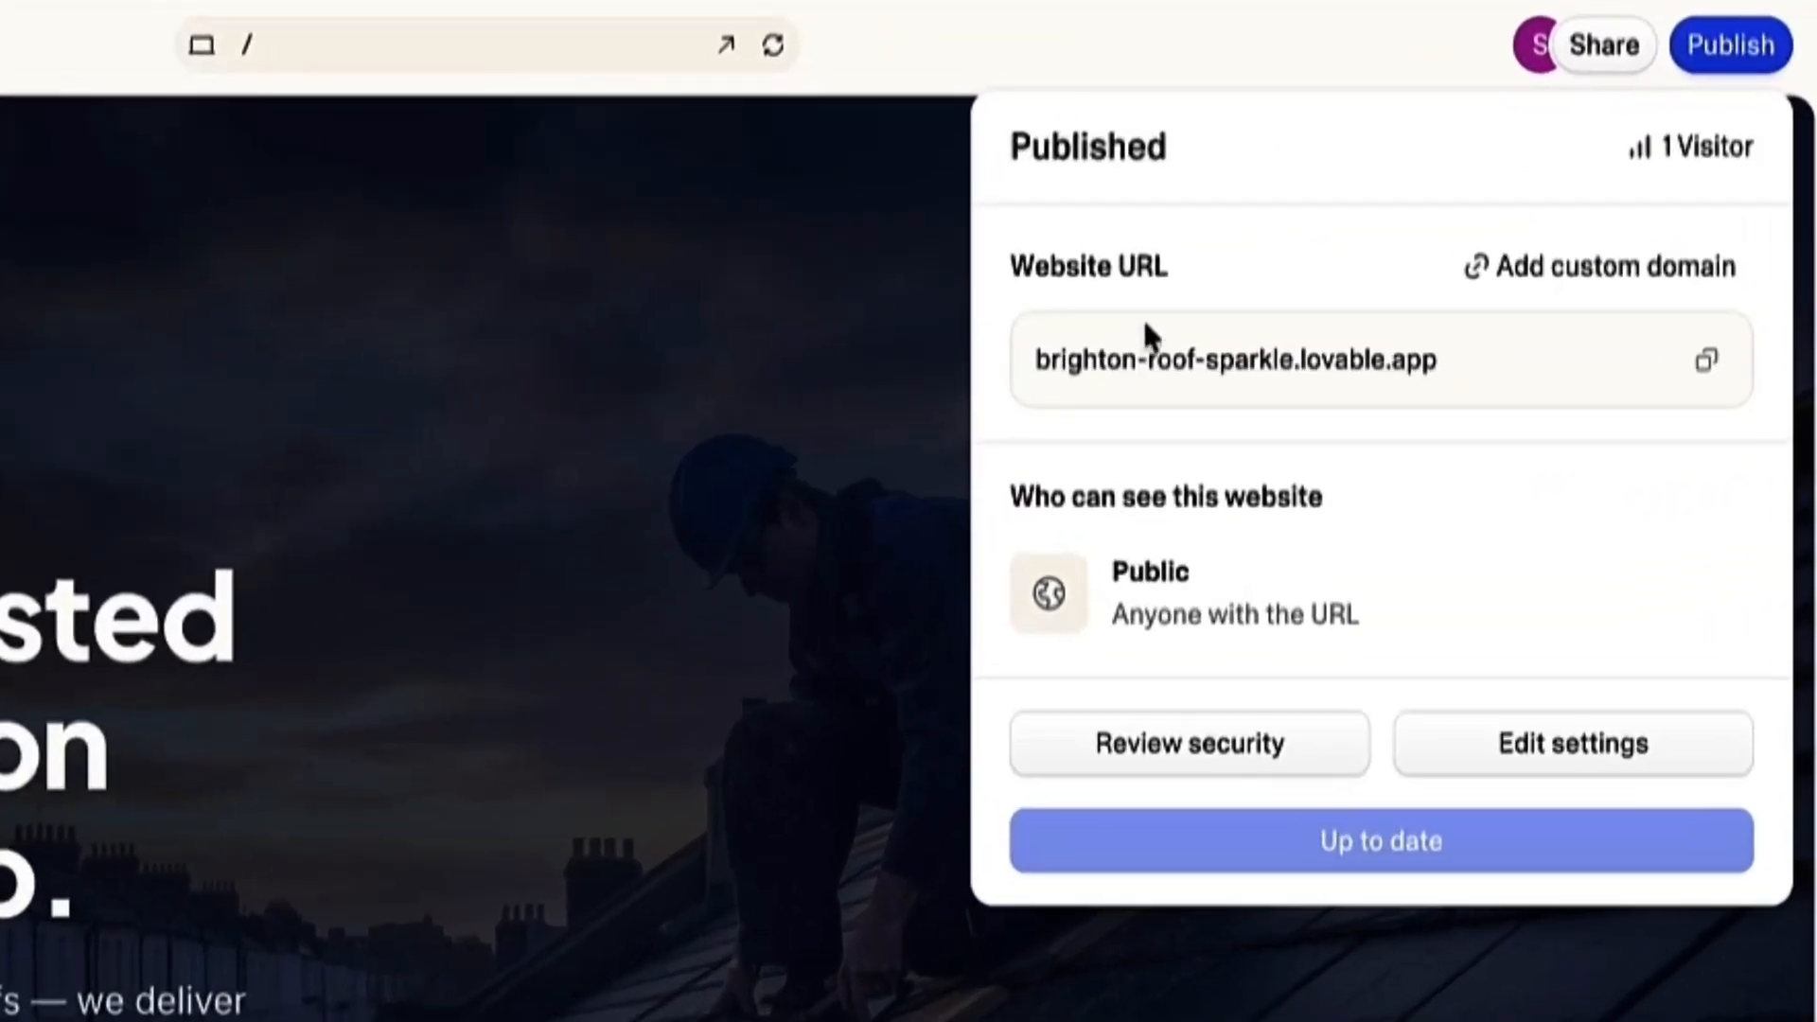
left_click_drag(1169, 269, 1009, 267)
left_click(1010, 269)
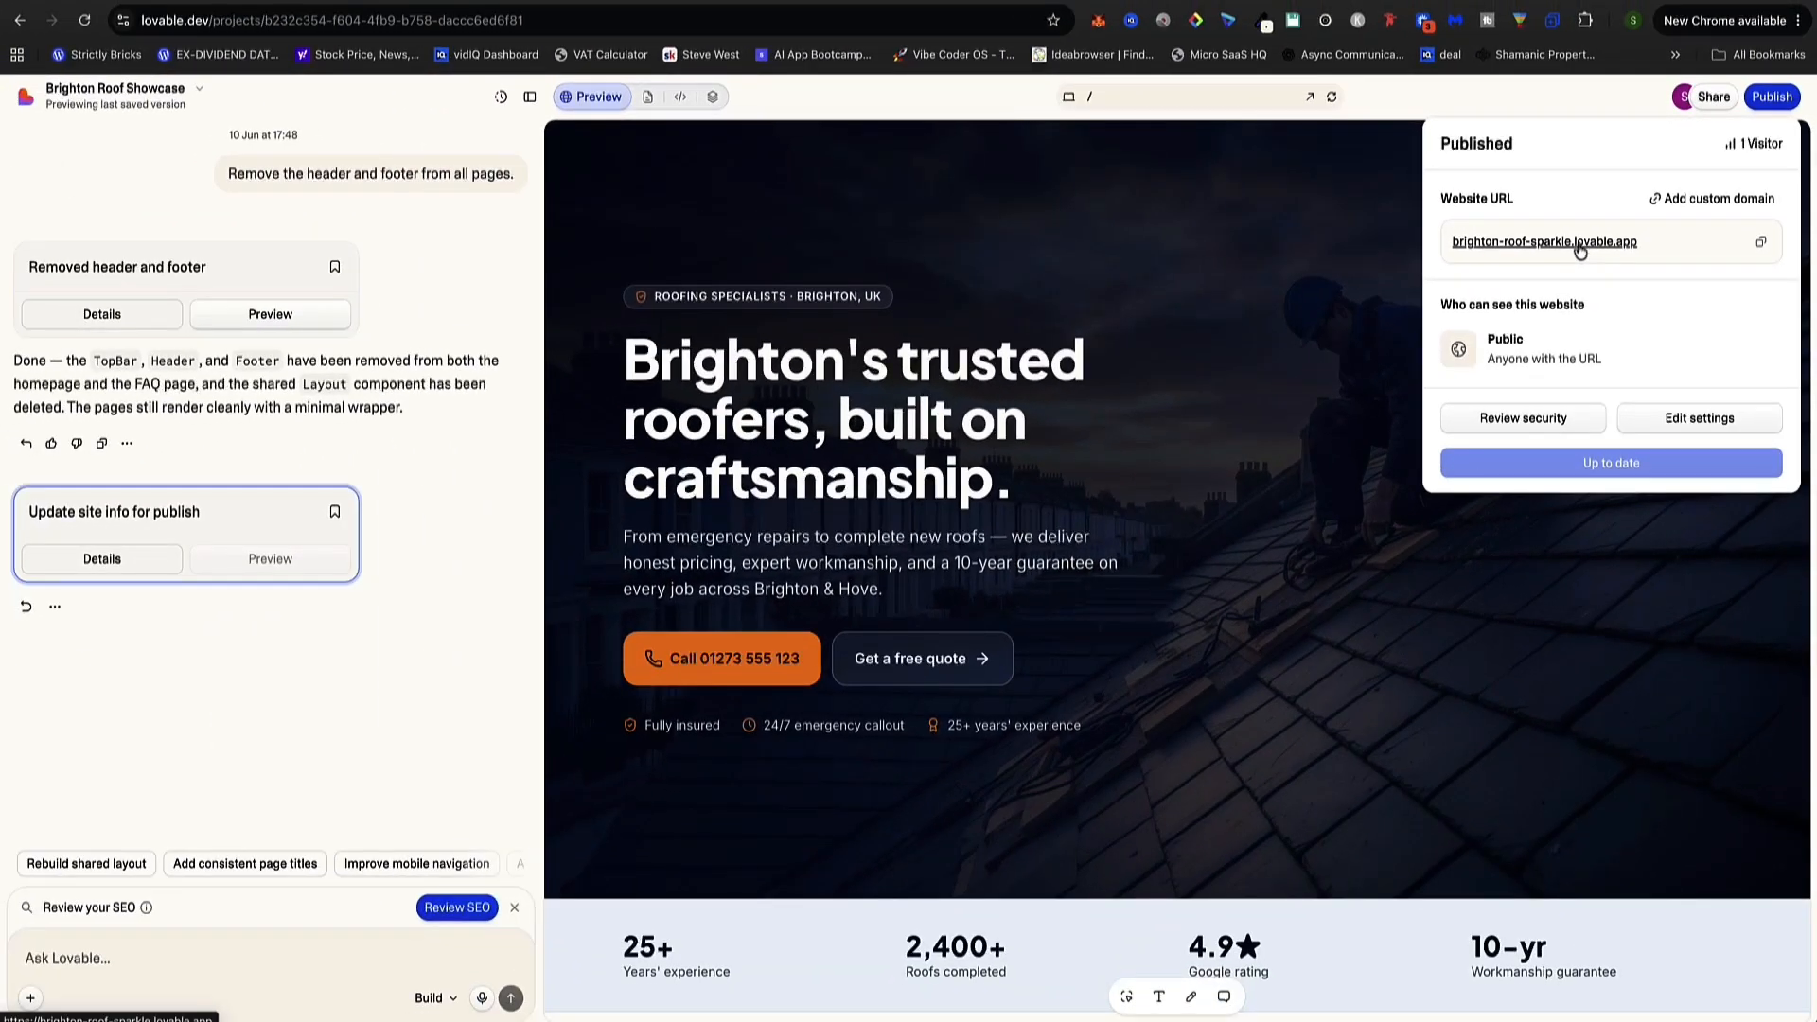
left_click(1578, 248)
scroll(855, 203, "down", 10)
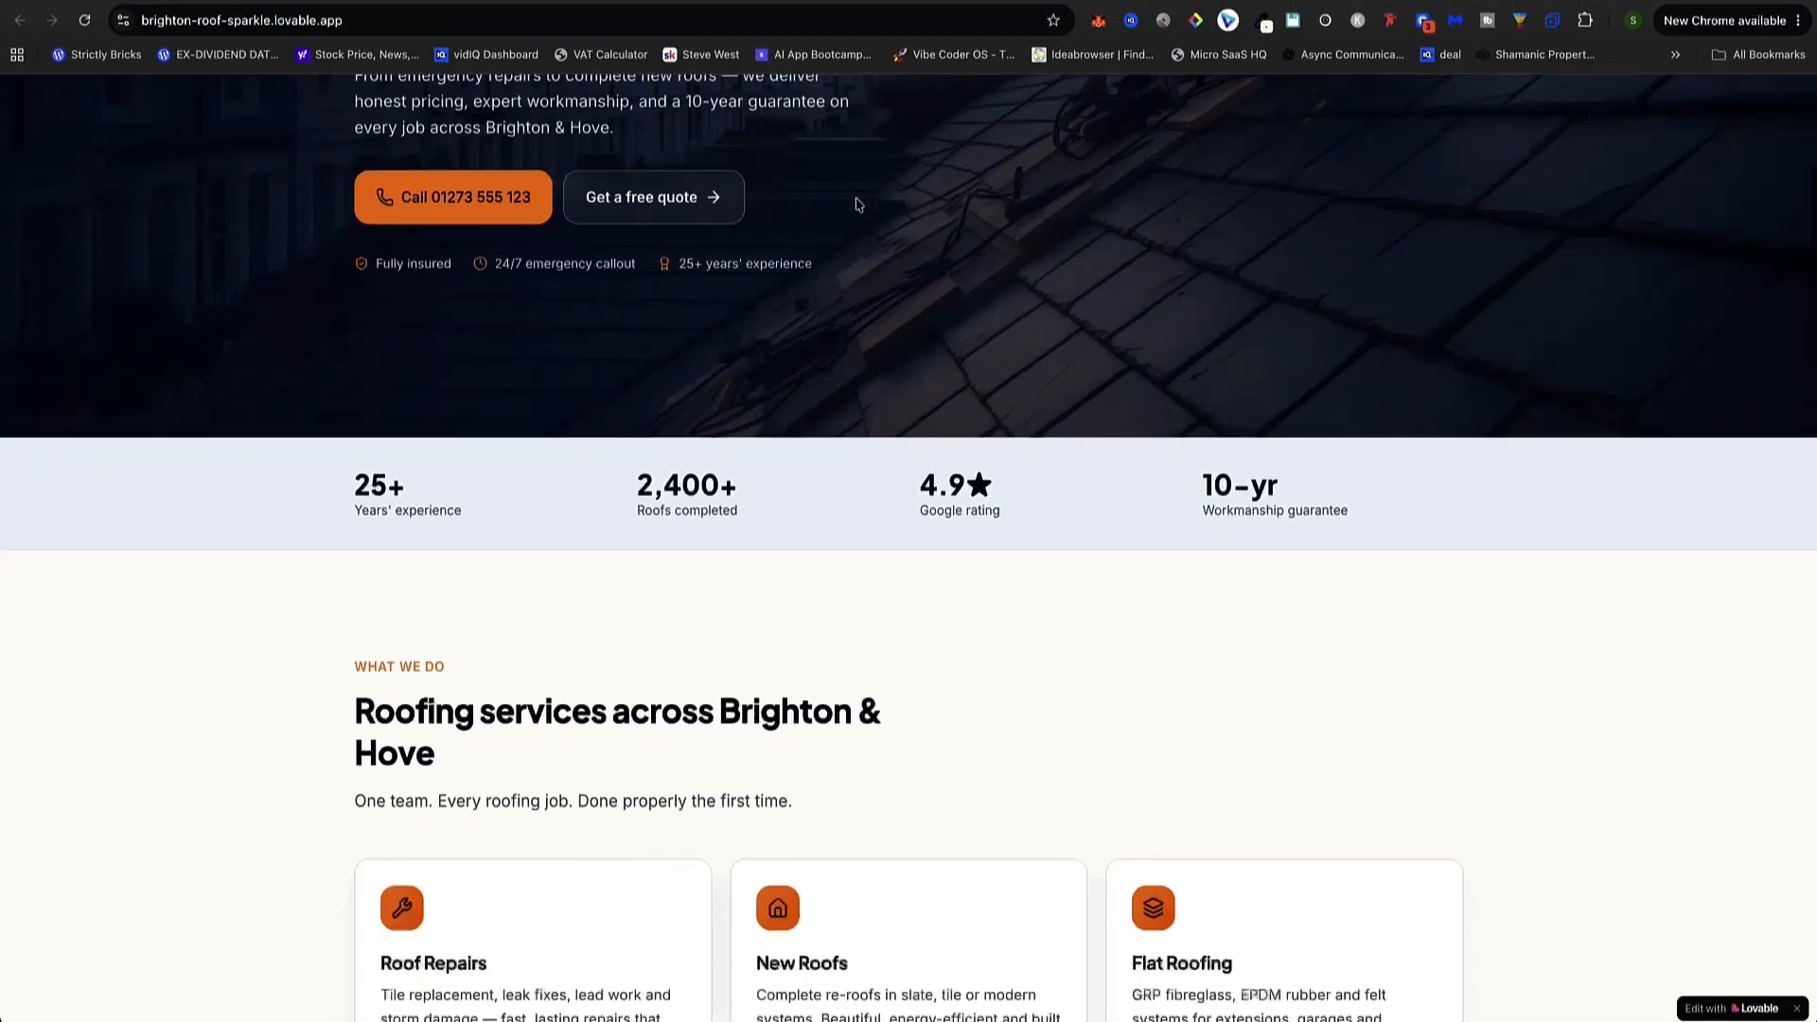
scroll(857, 205, "up", 3)
scroll(856, 205, "down", 15)
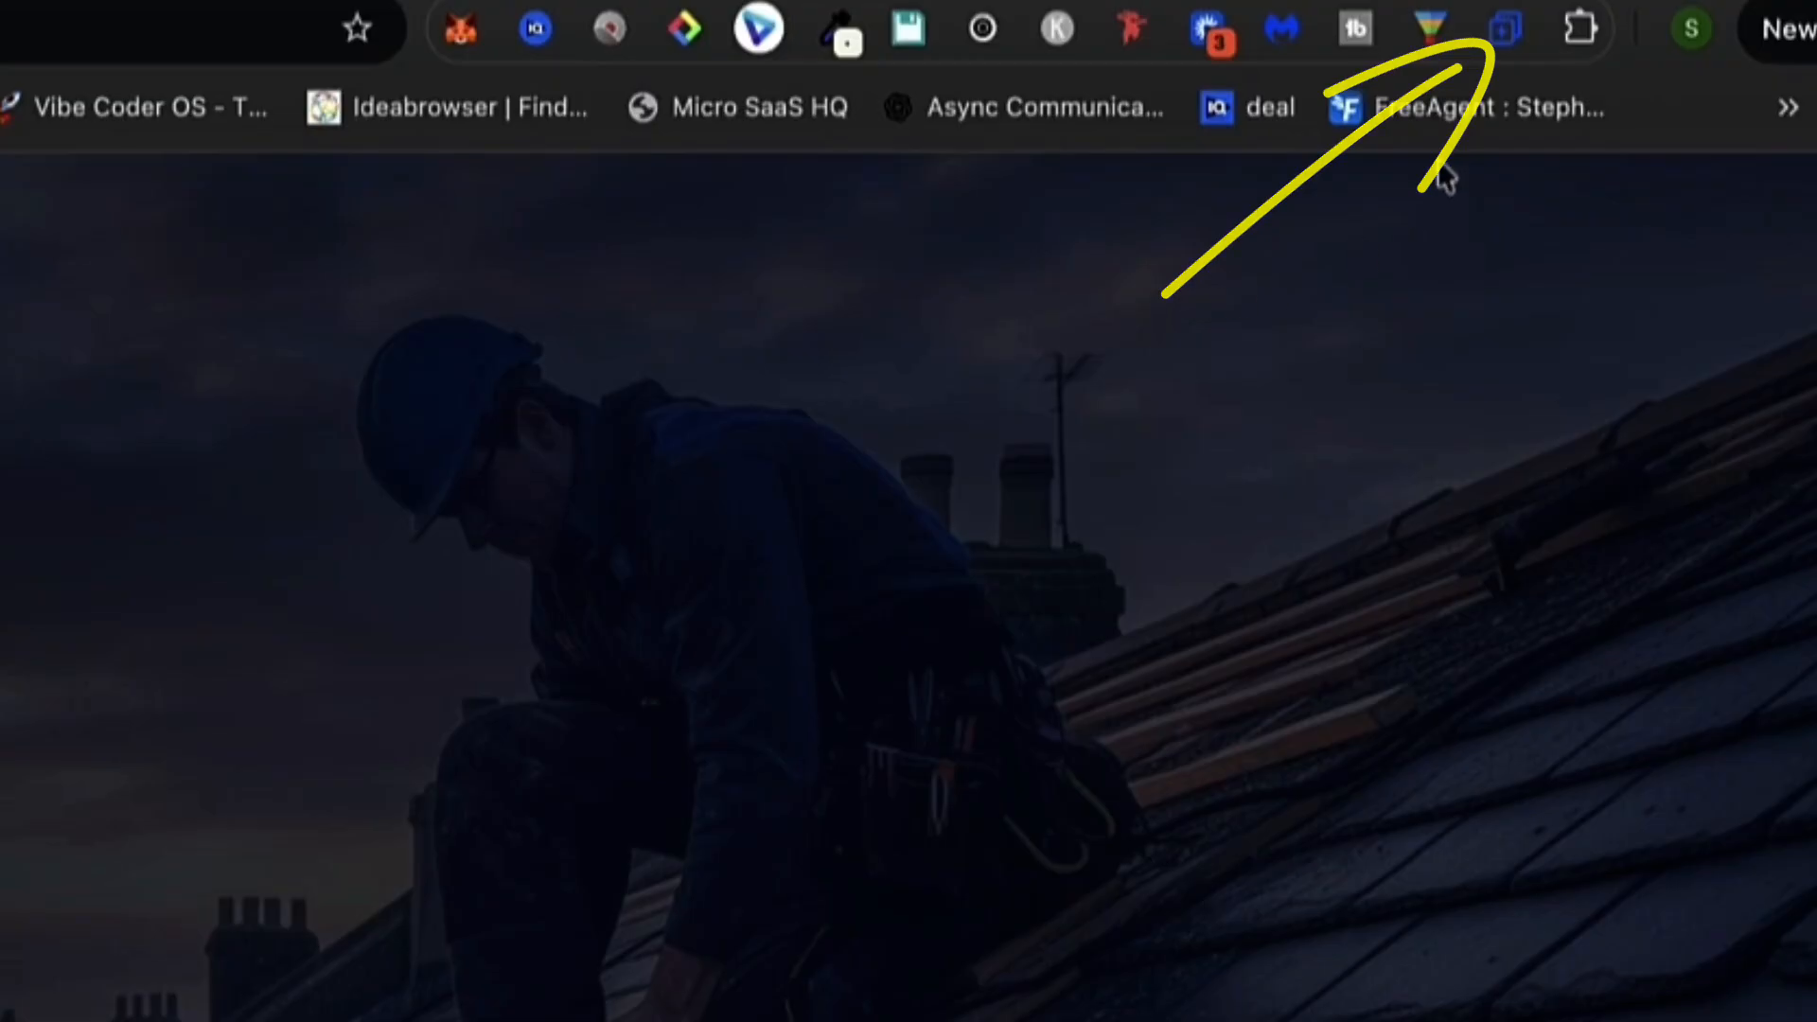
Add the live roofing page to CloneWebX from the extension popup
left_click(1508, 48)
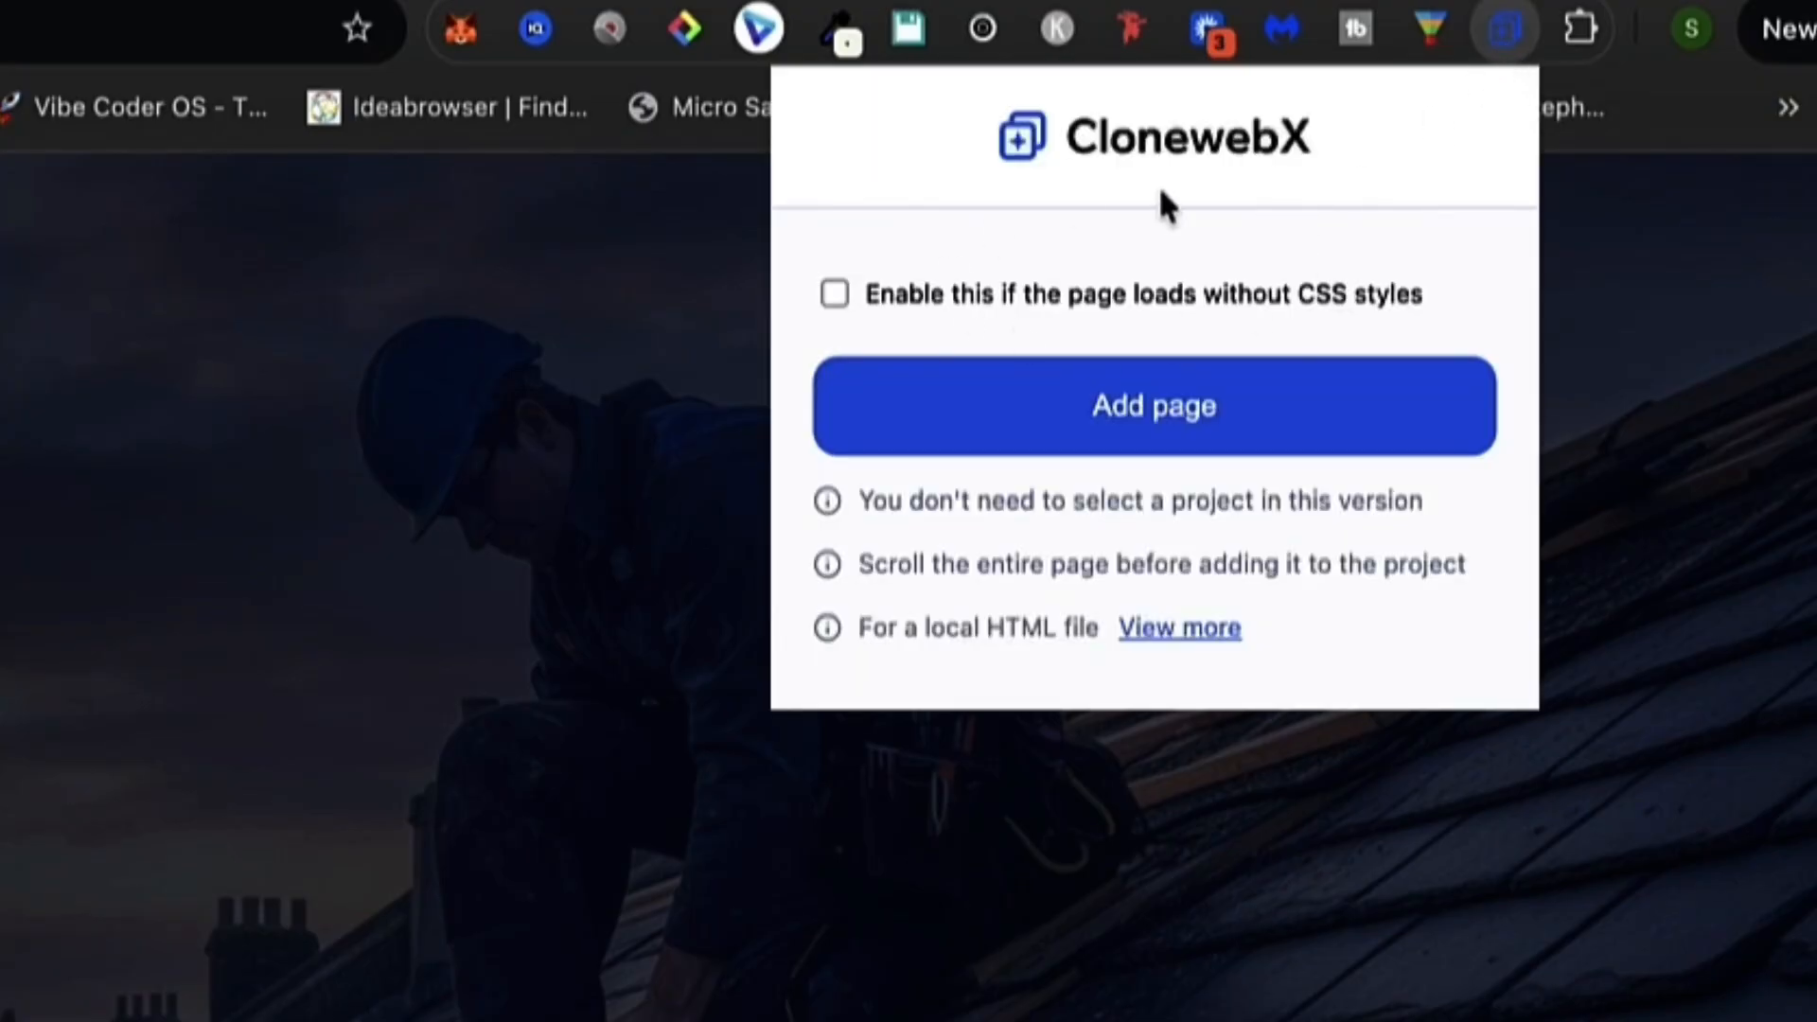
left_click(1082, 414)
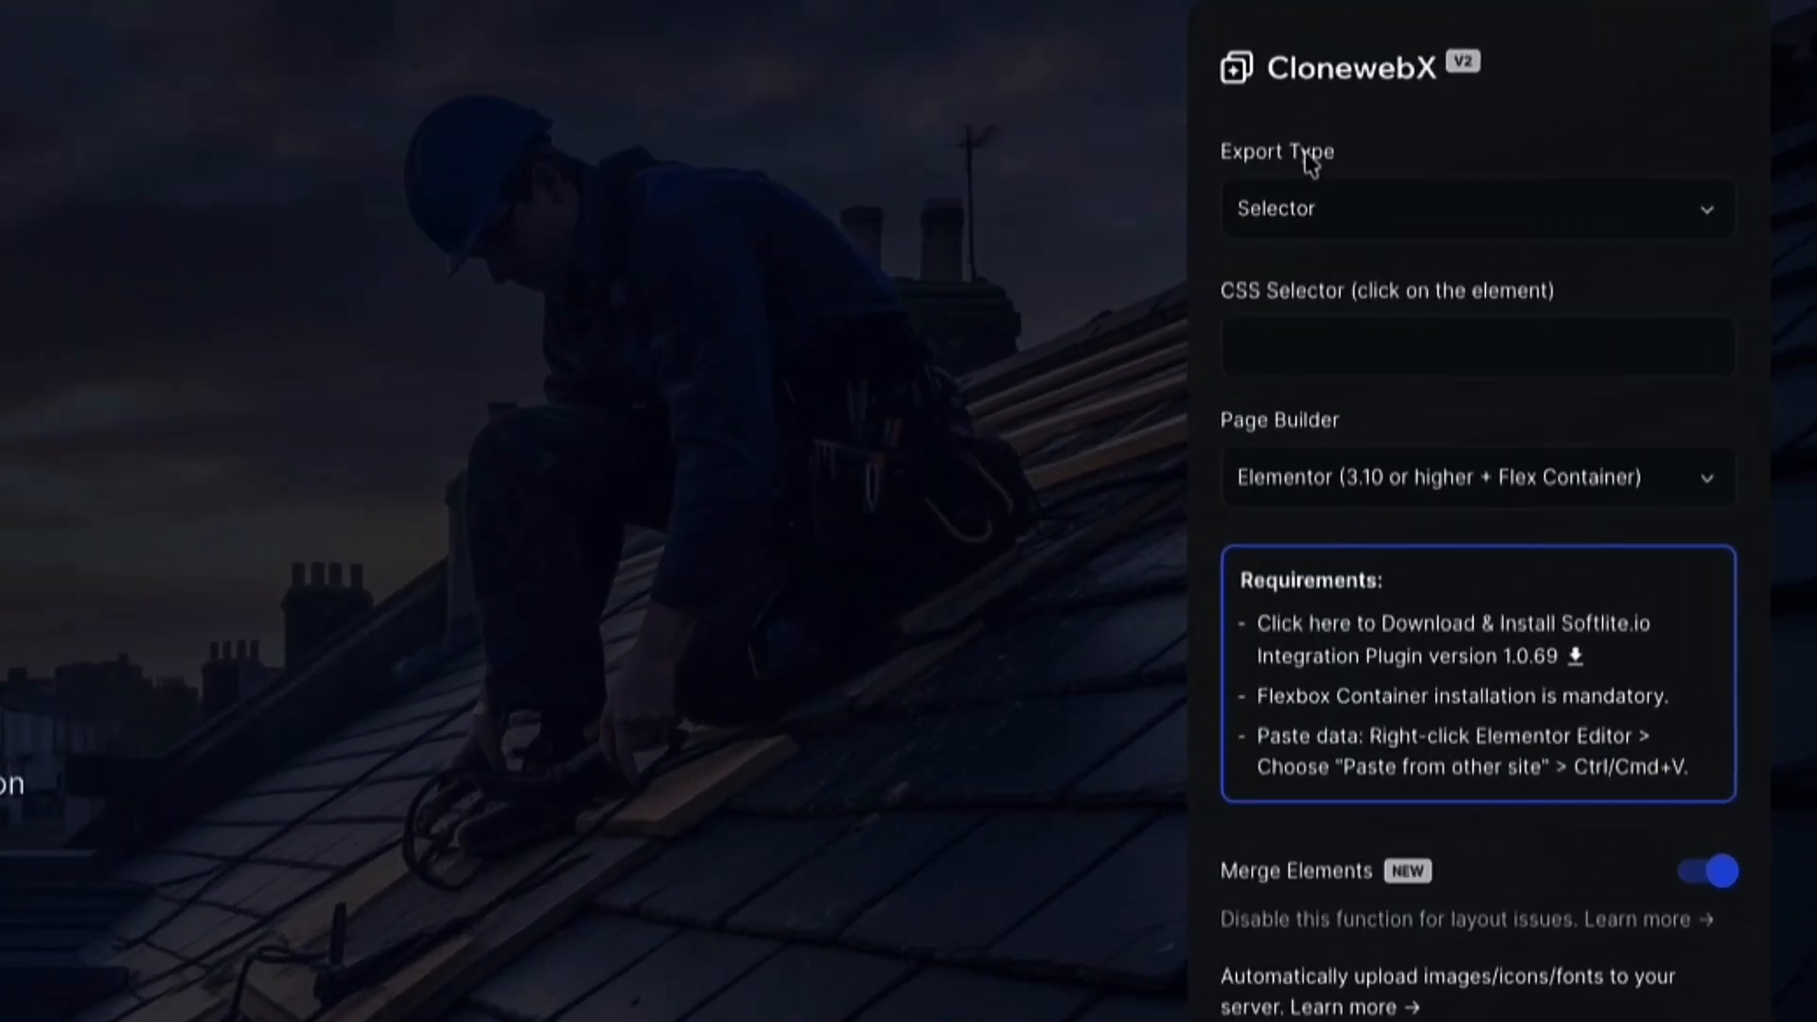
Set the CloneWebX export type to Entire Page
left_click(1574, 210)
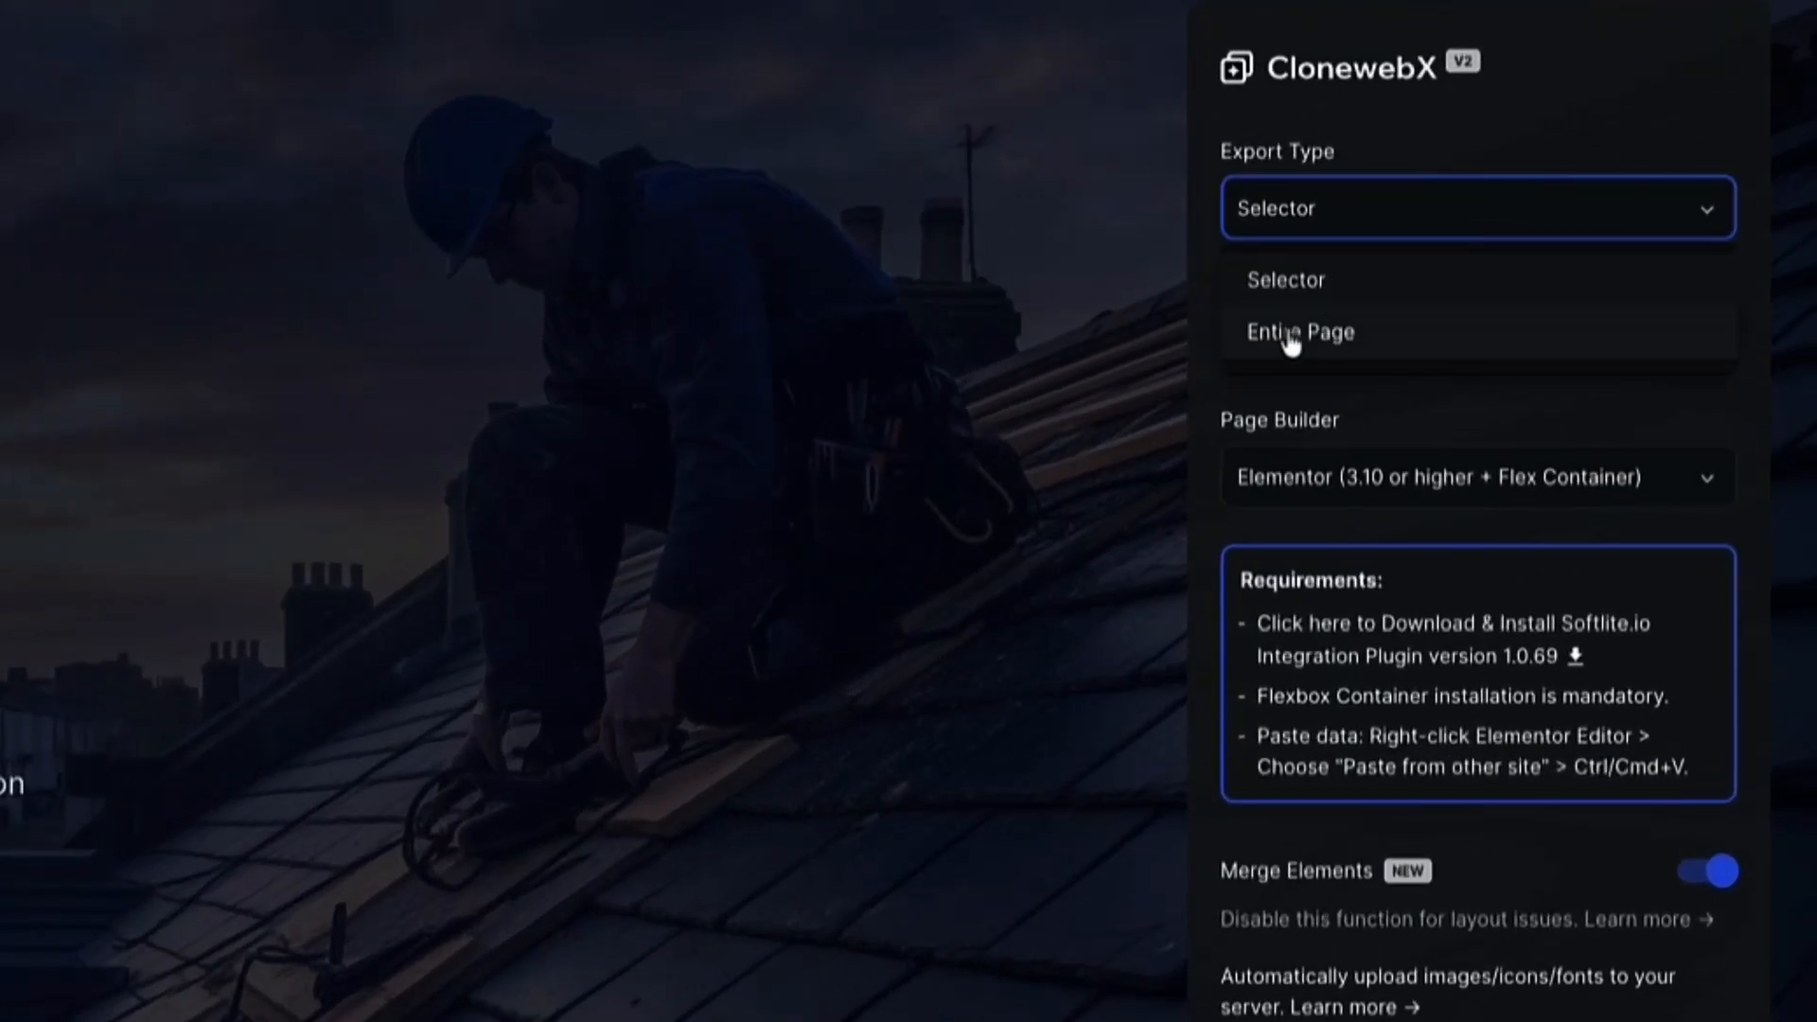
left_click(1291, 346)
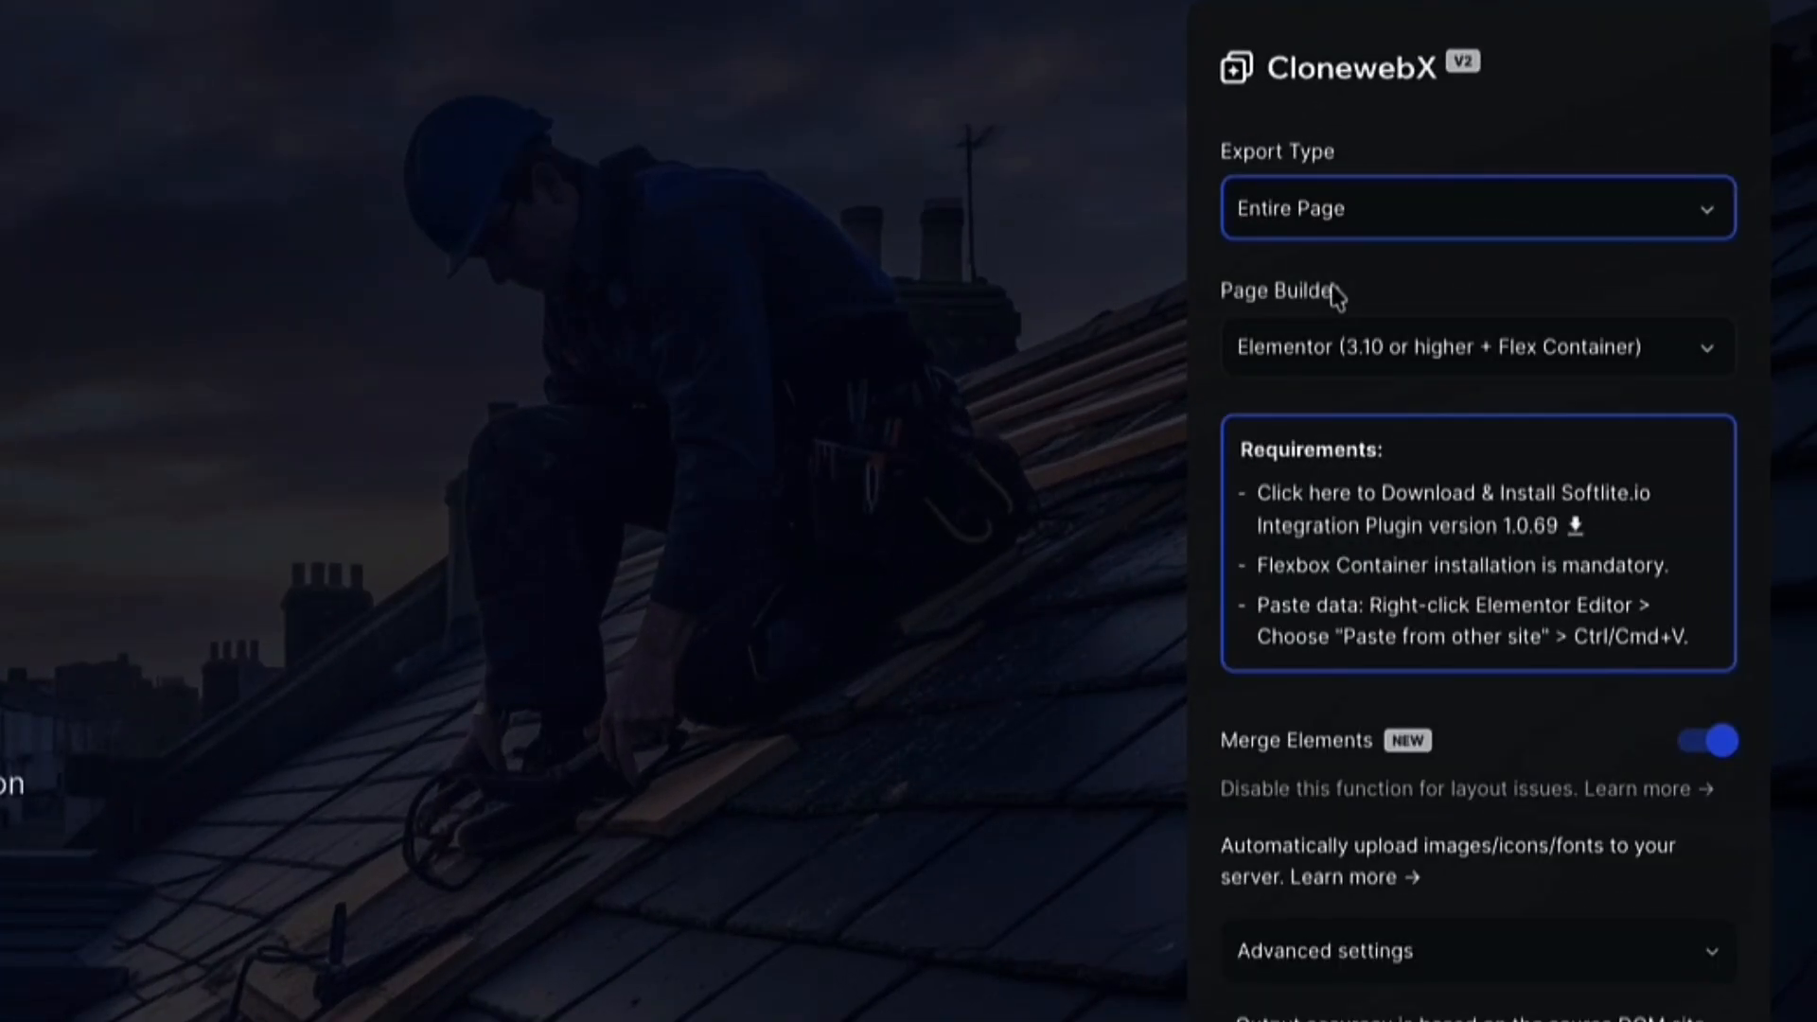
left_click_drag(1359, 298, 1216, 308)
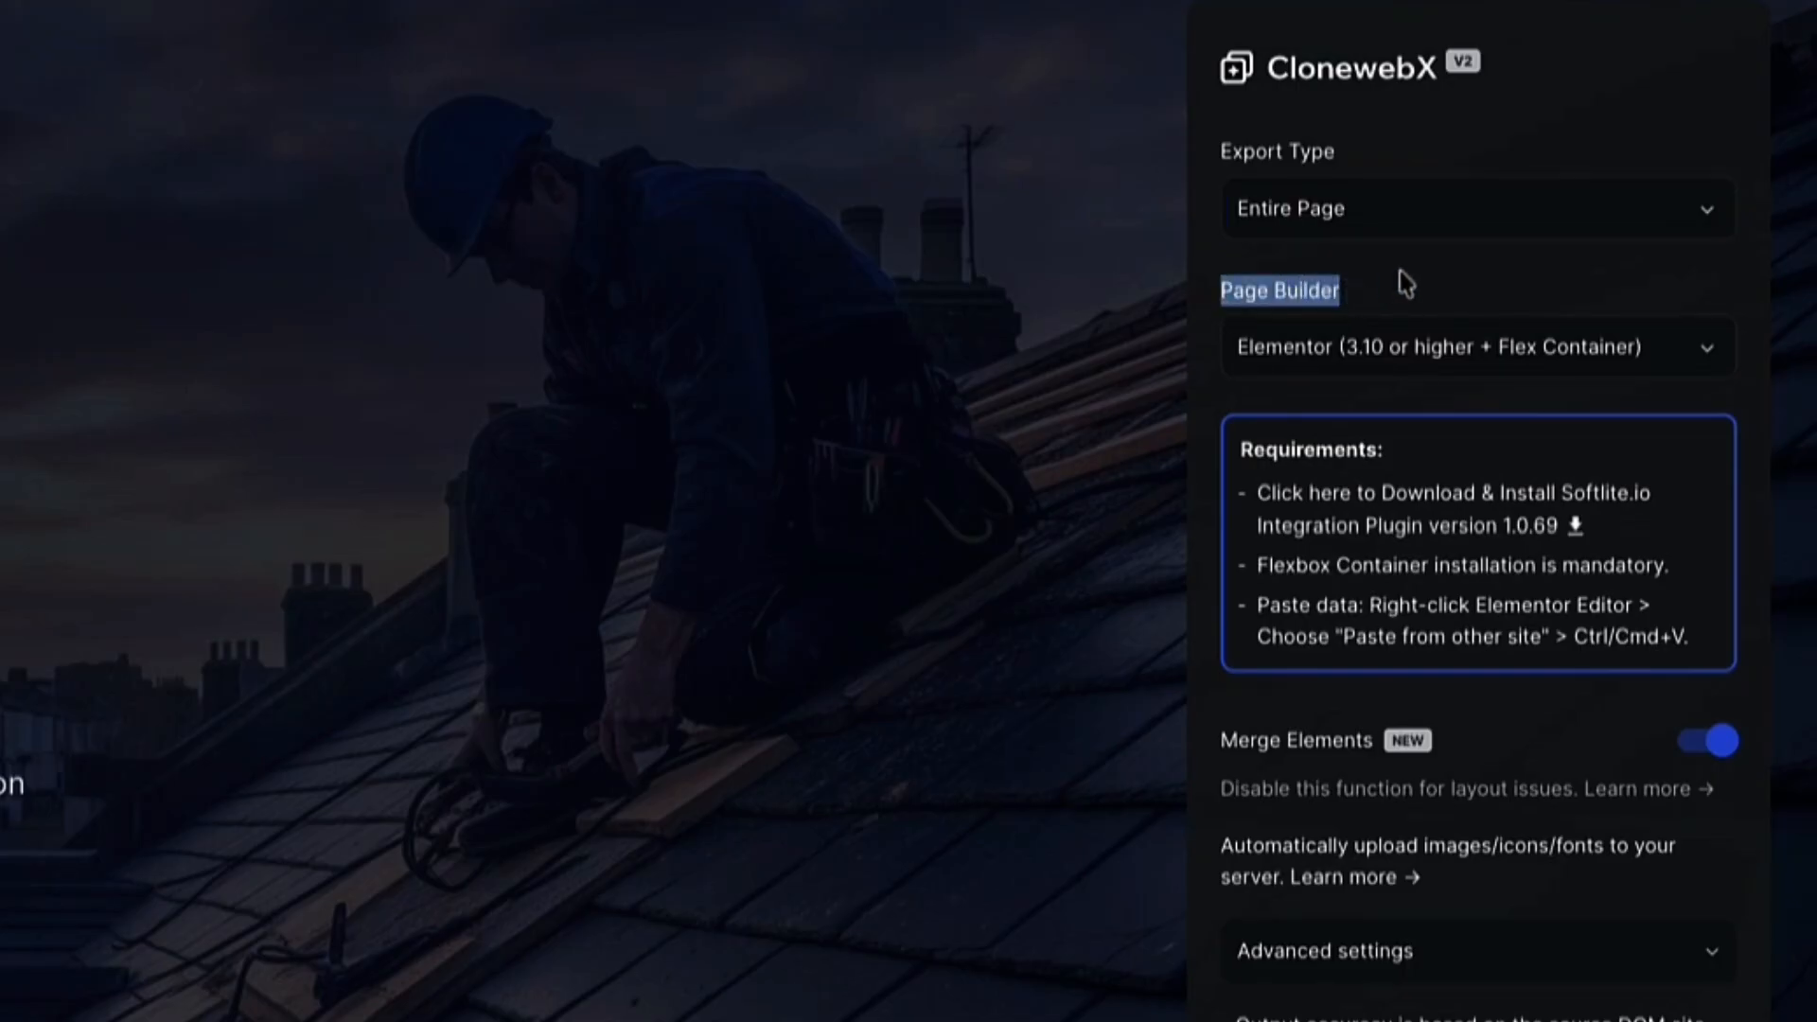
left_click(1506, 272)
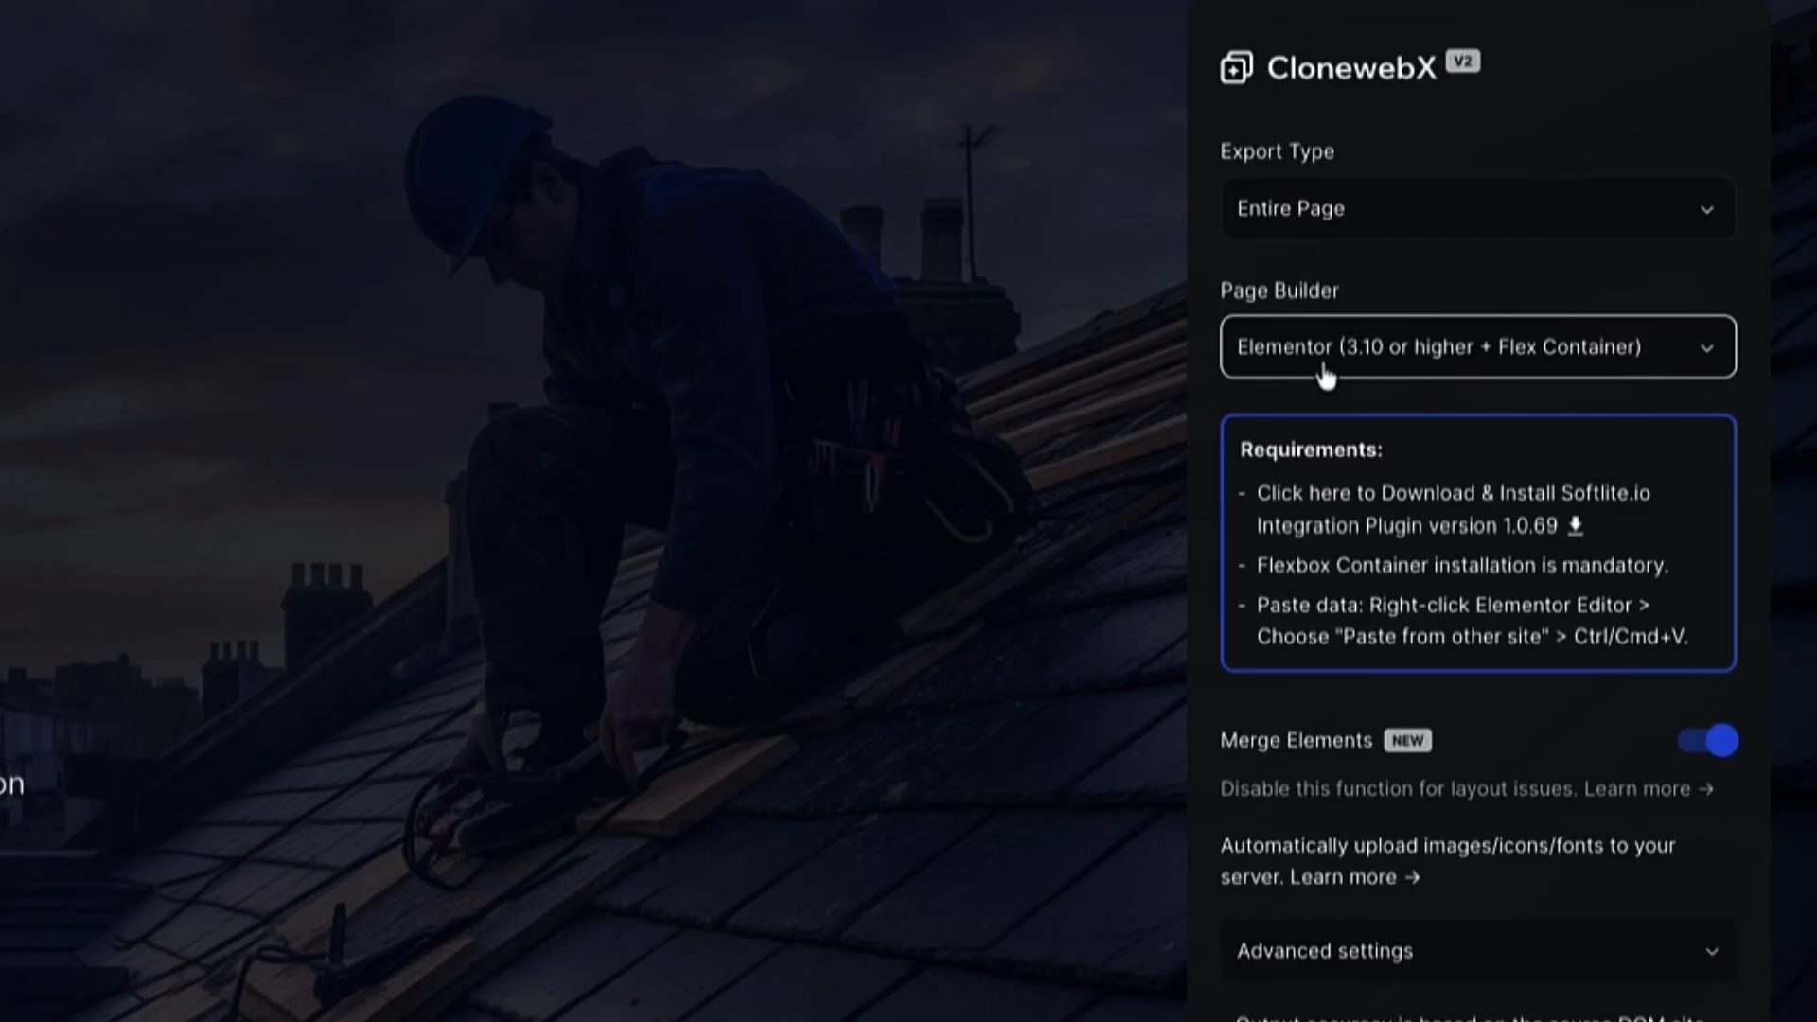
Keep Elementor (3.10 or higher + Flex Container) as page builder and read the paste instructions
left_click(1709, 369)
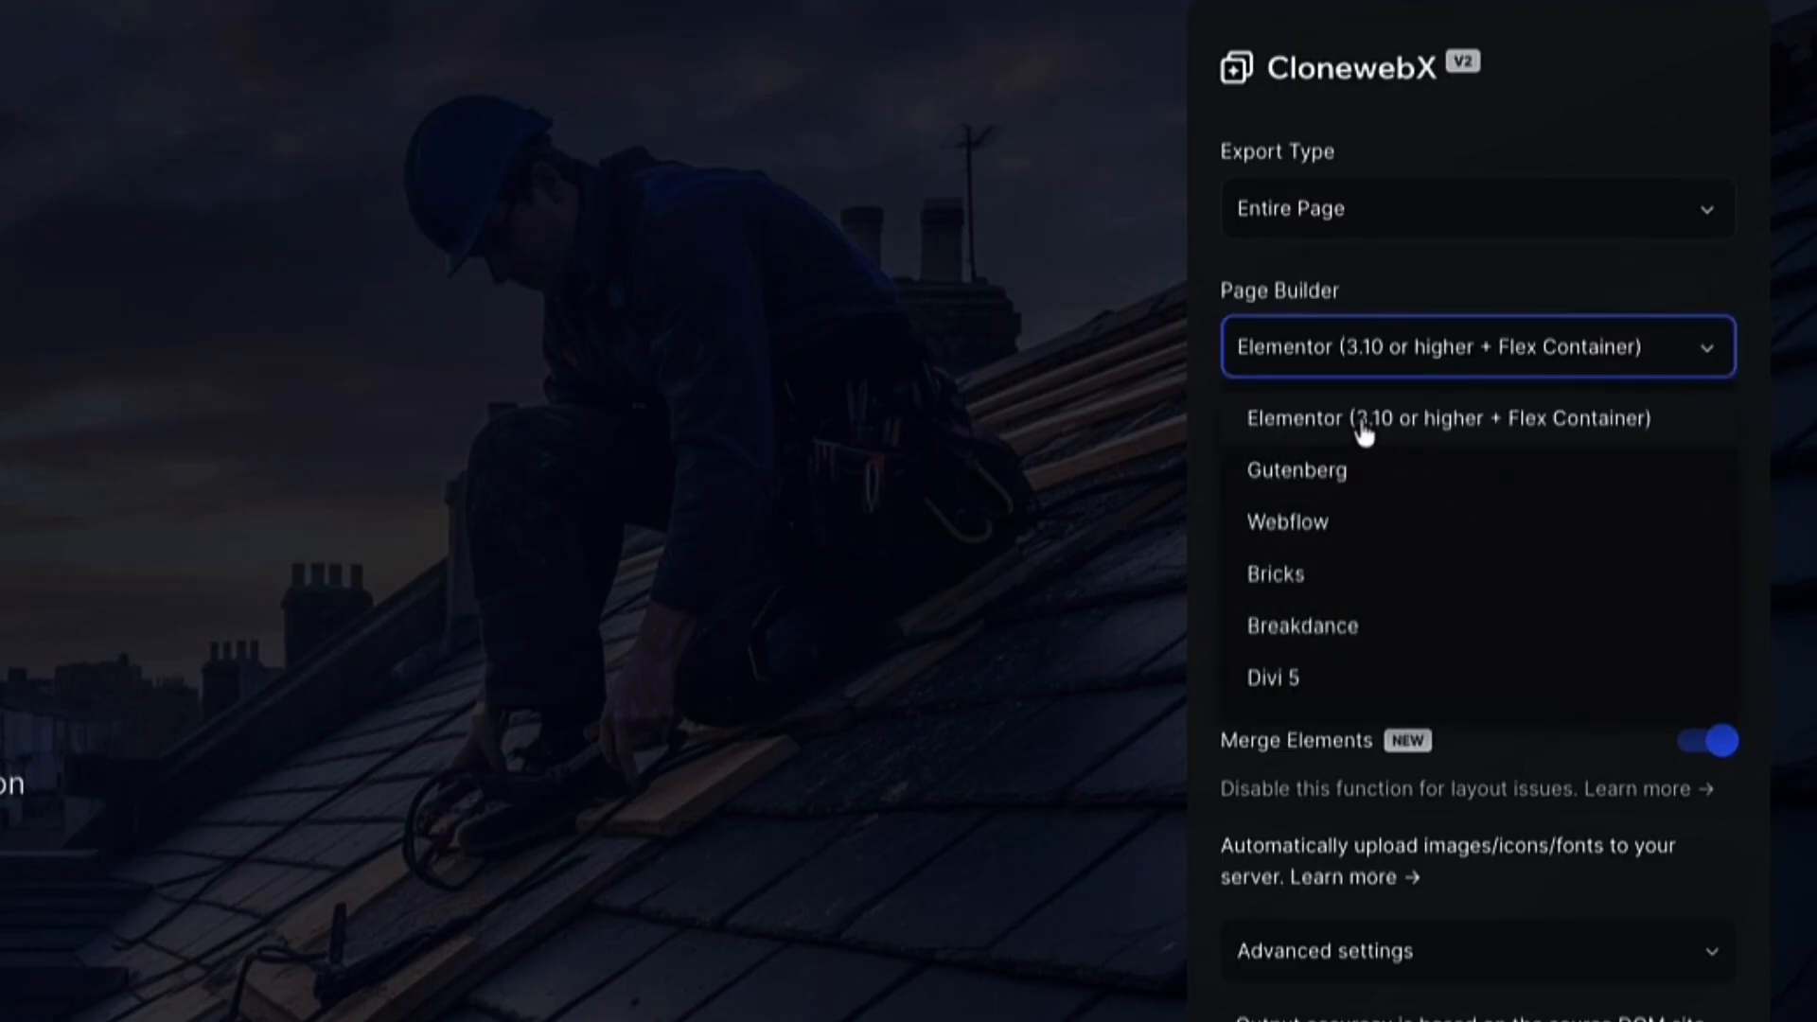
left_click(1433, 443)
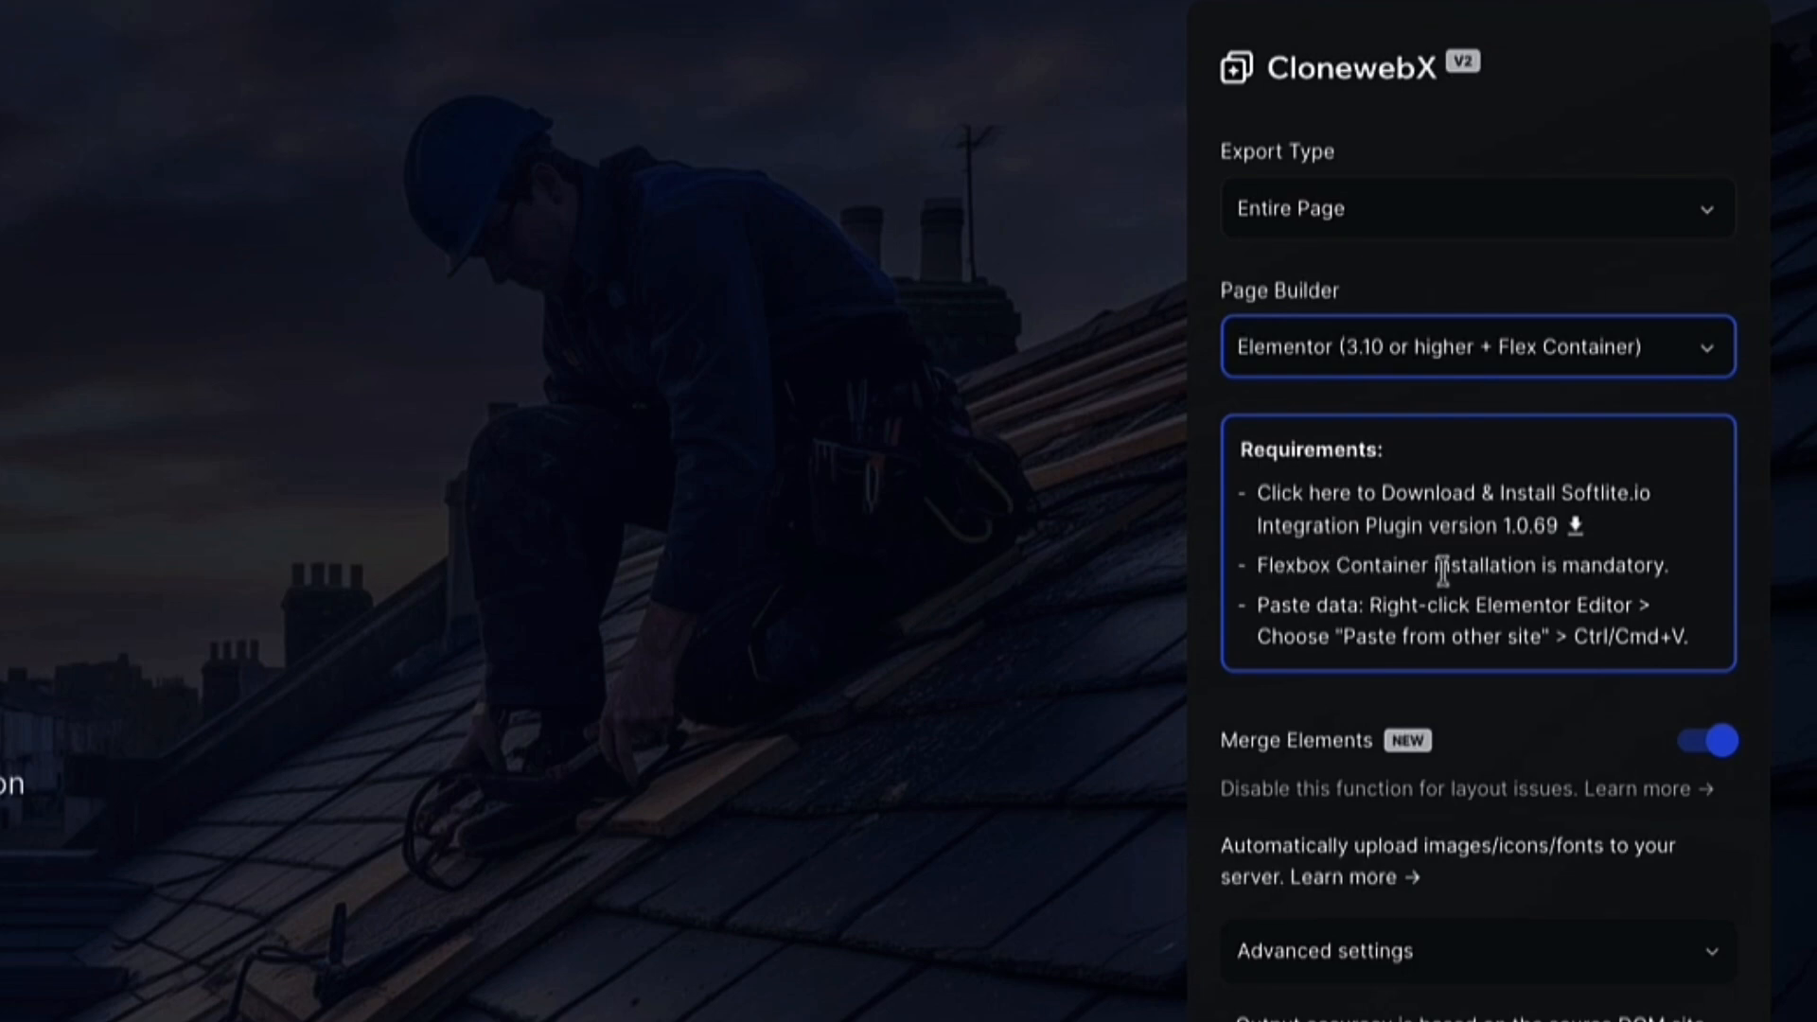
left_click(1257, 604)
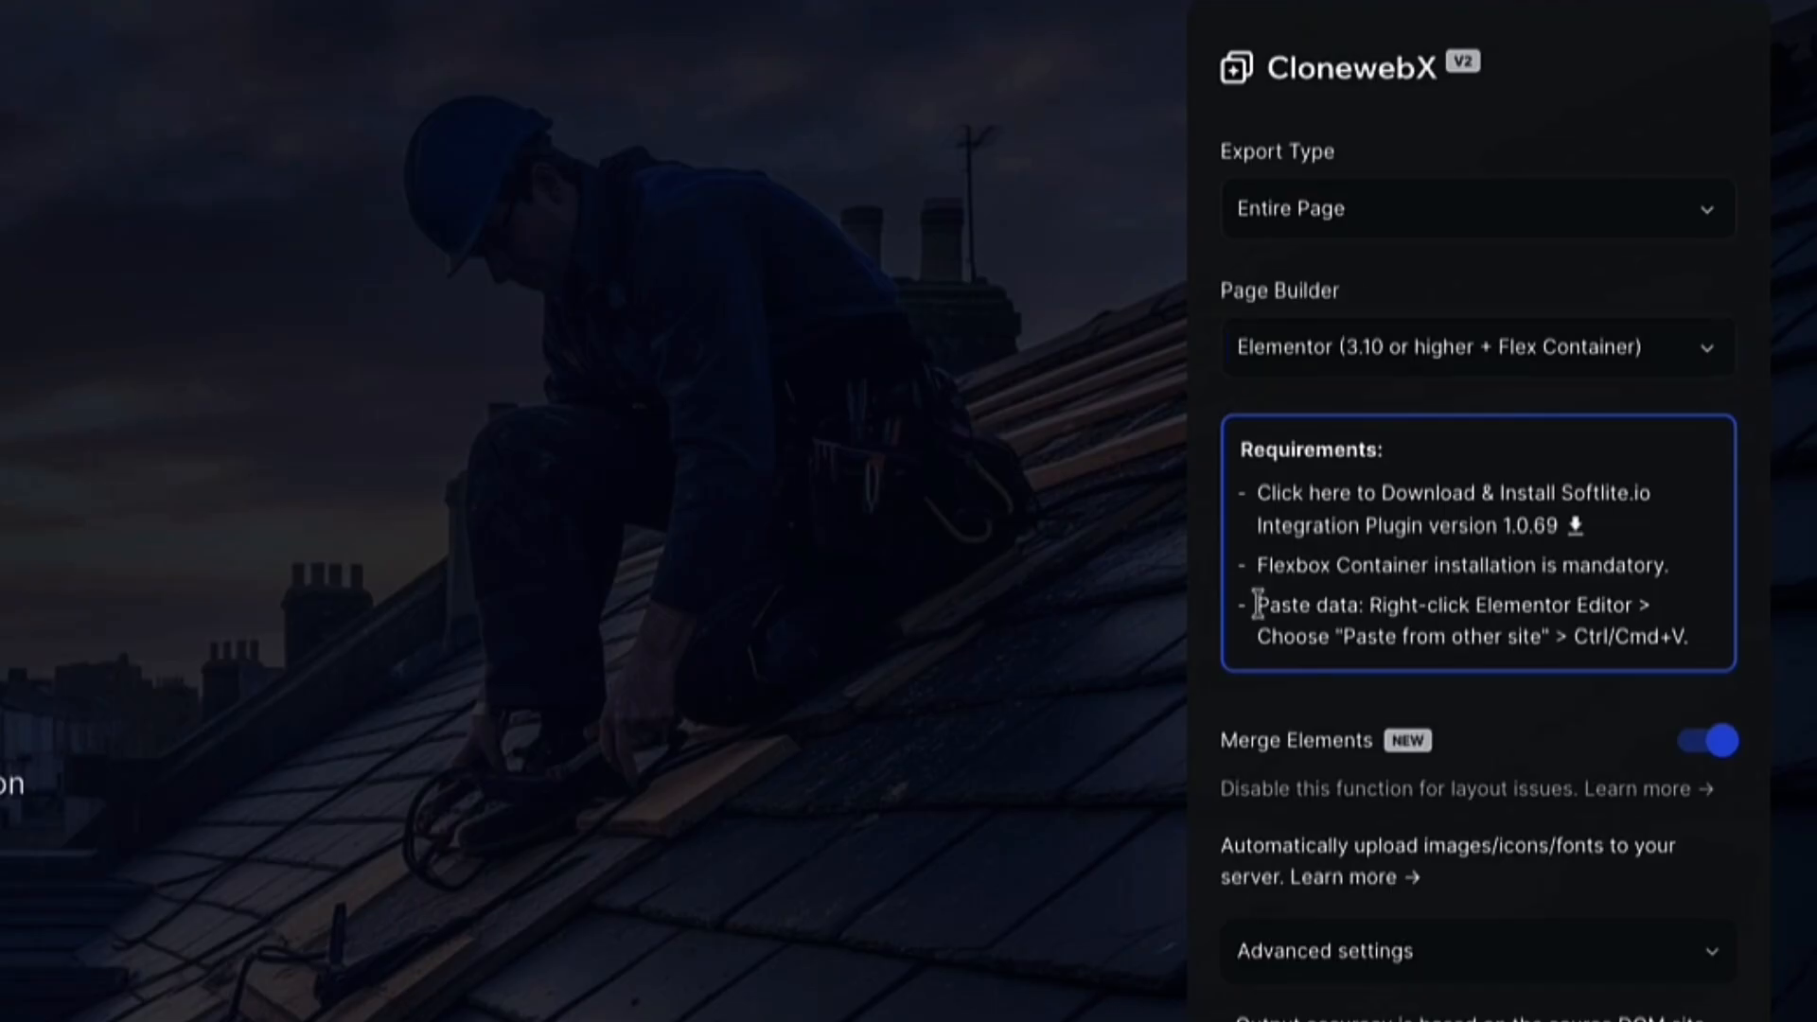
left_click_drag(1270, 607, 1691, 648)
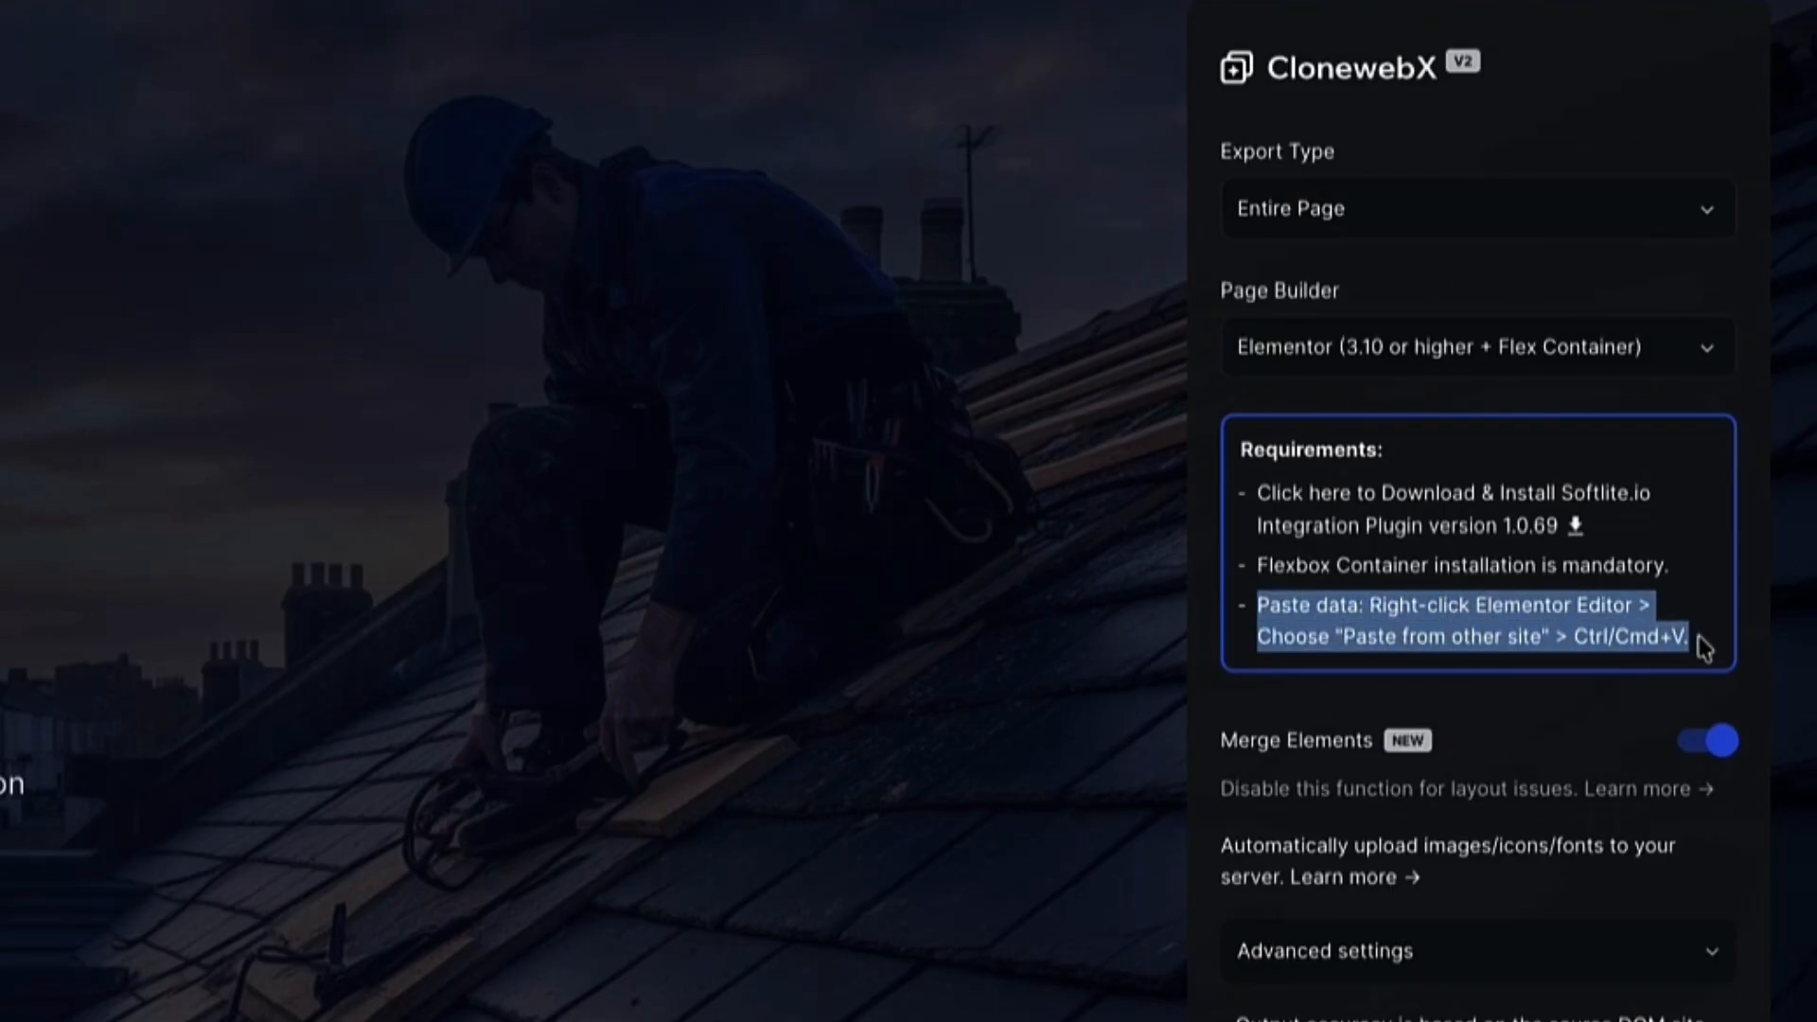
left_click(1472, 591)
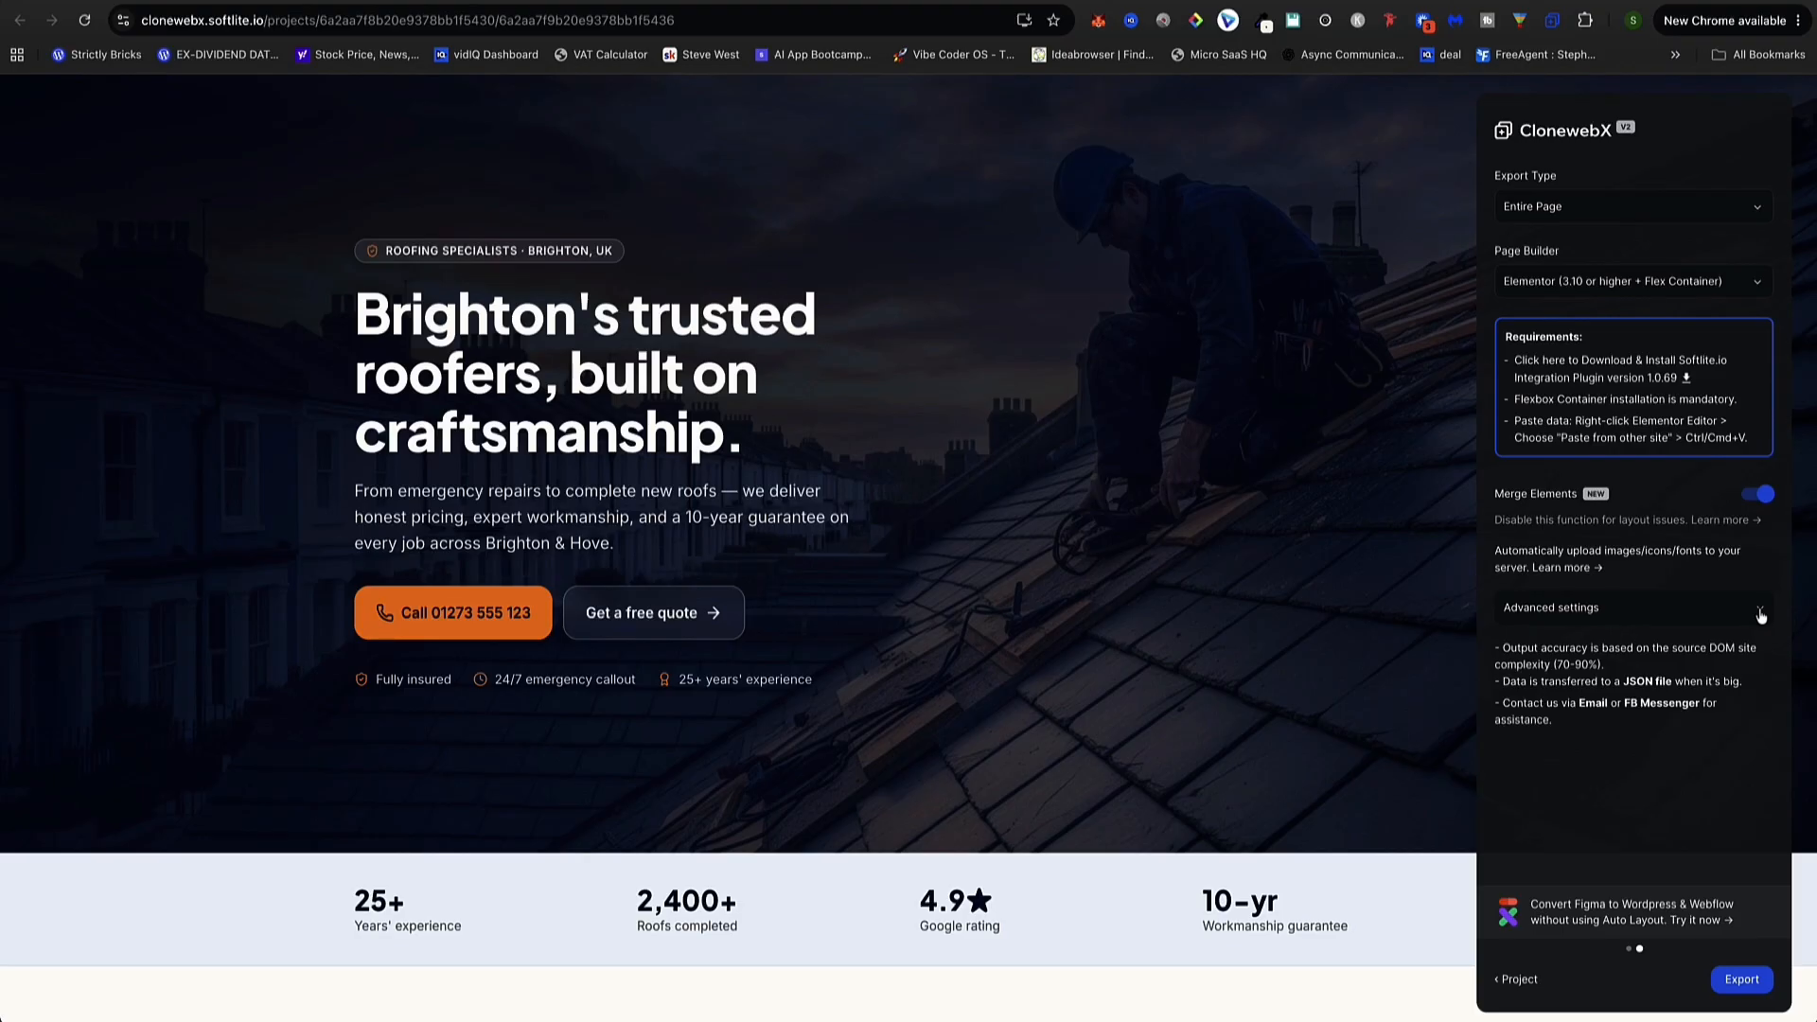
Paste expertroofers.online as the target domain in advanced settings and review the remaining options
left_click(1758, 611)
left_click(1589, 677)
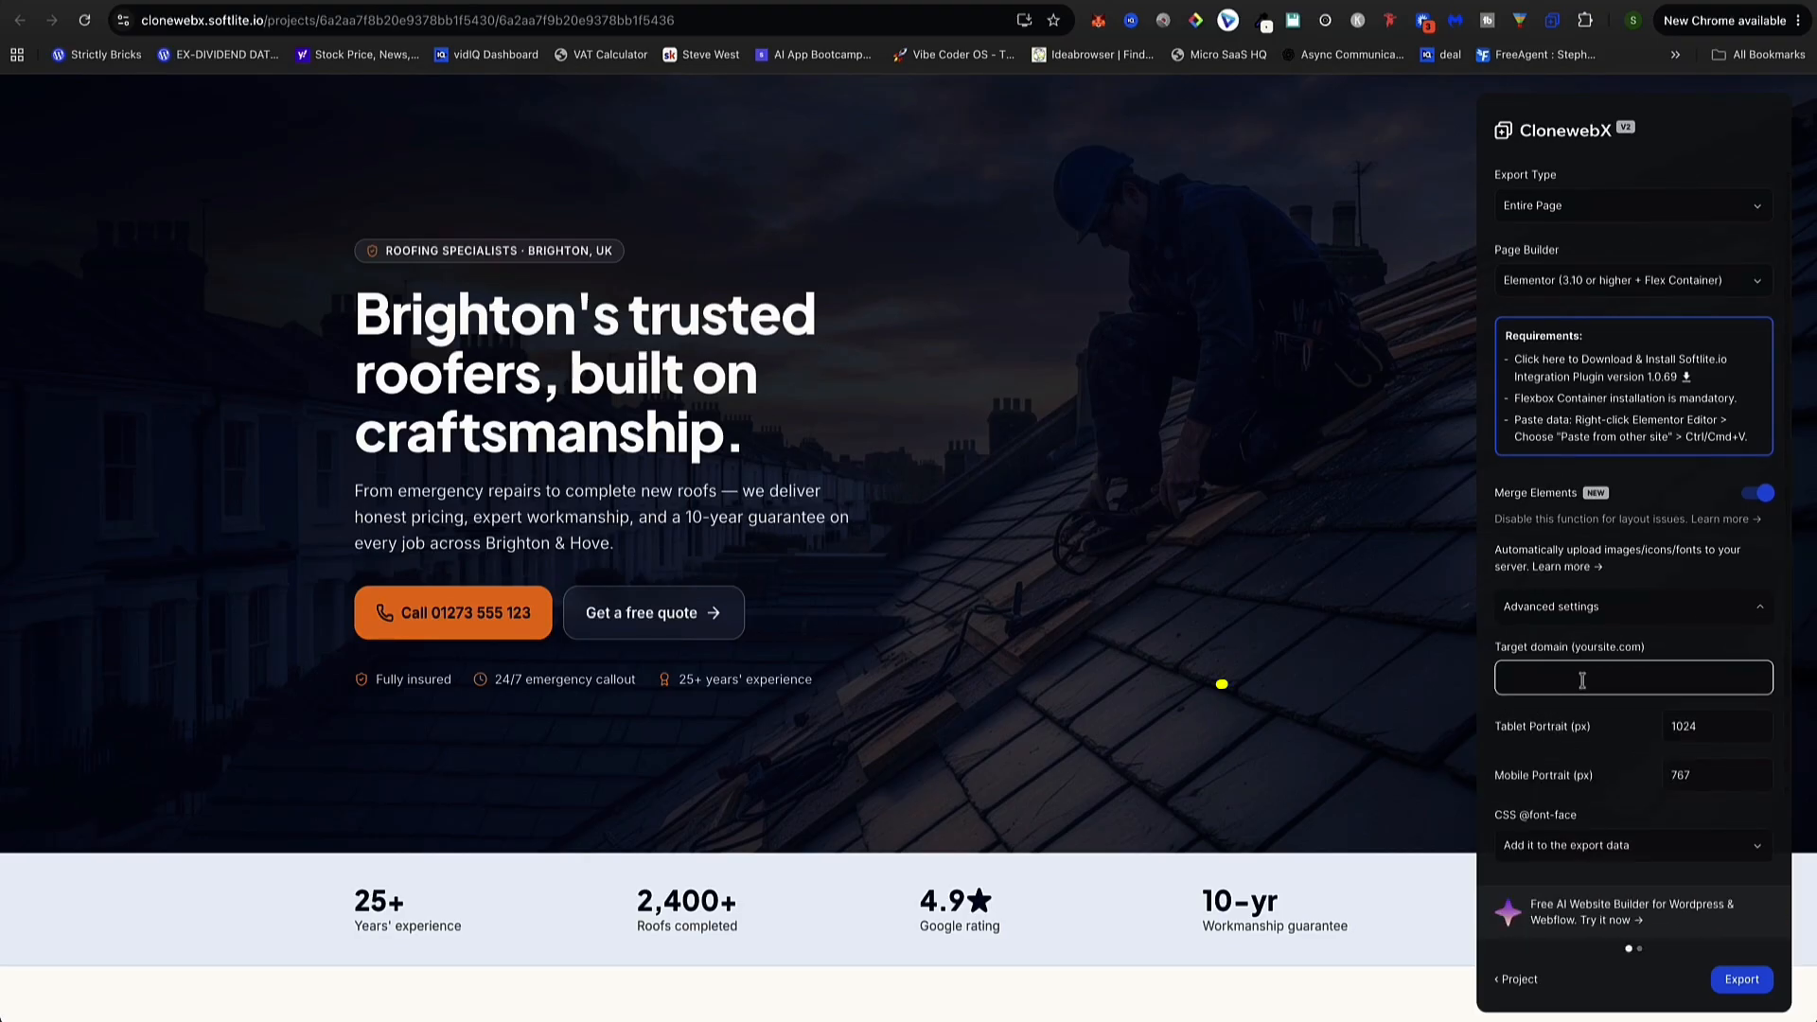
type("expertroofers.online")
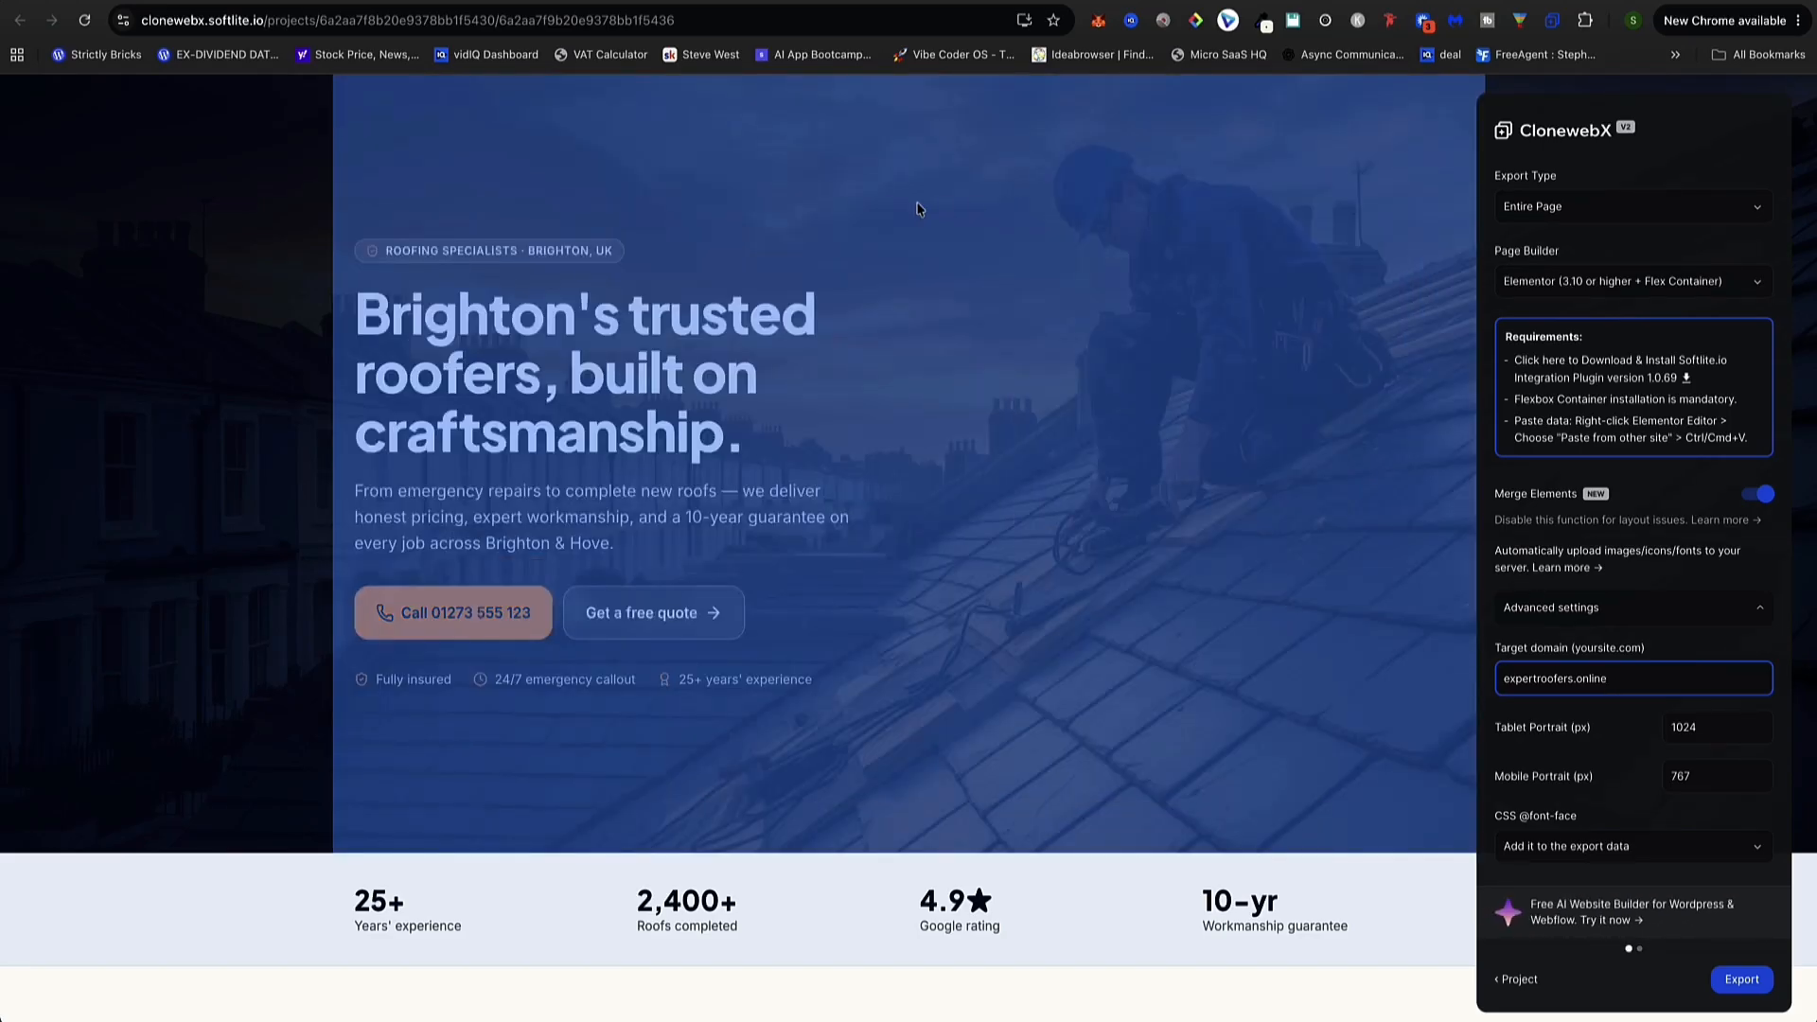
scroll(923, 206, "down", 10)
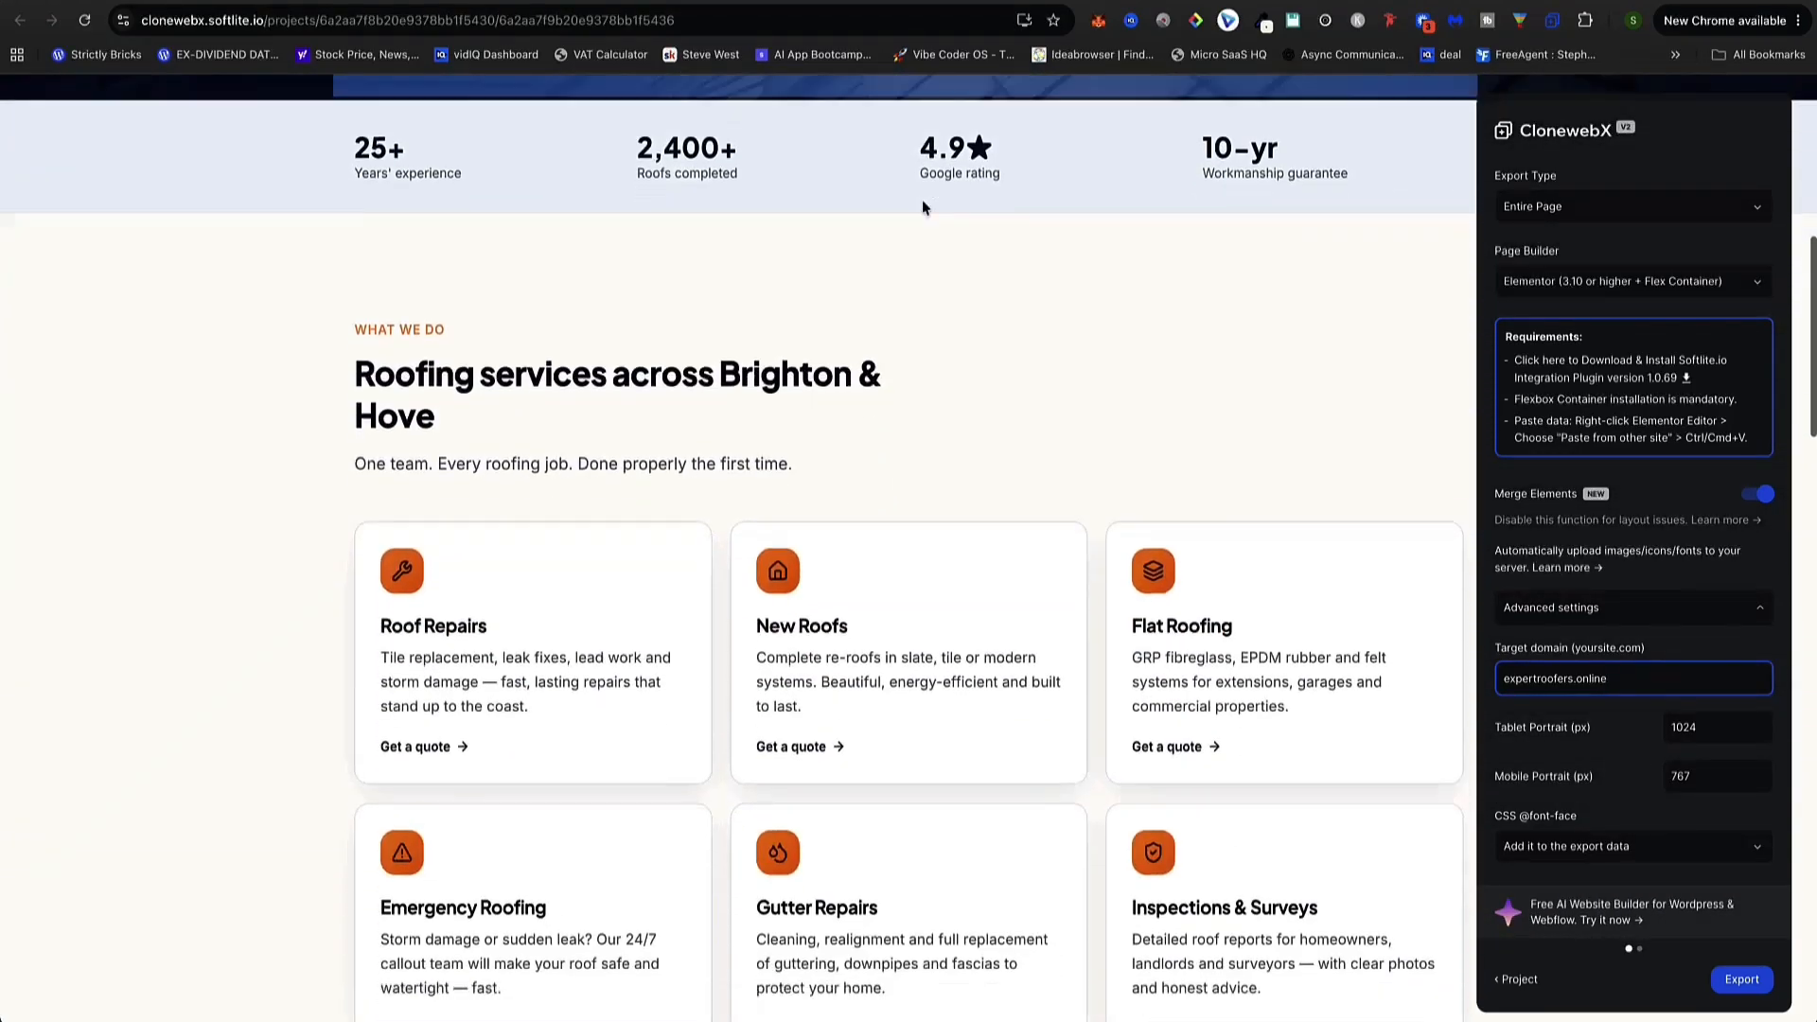
scroll(934, 212, "down", 10)
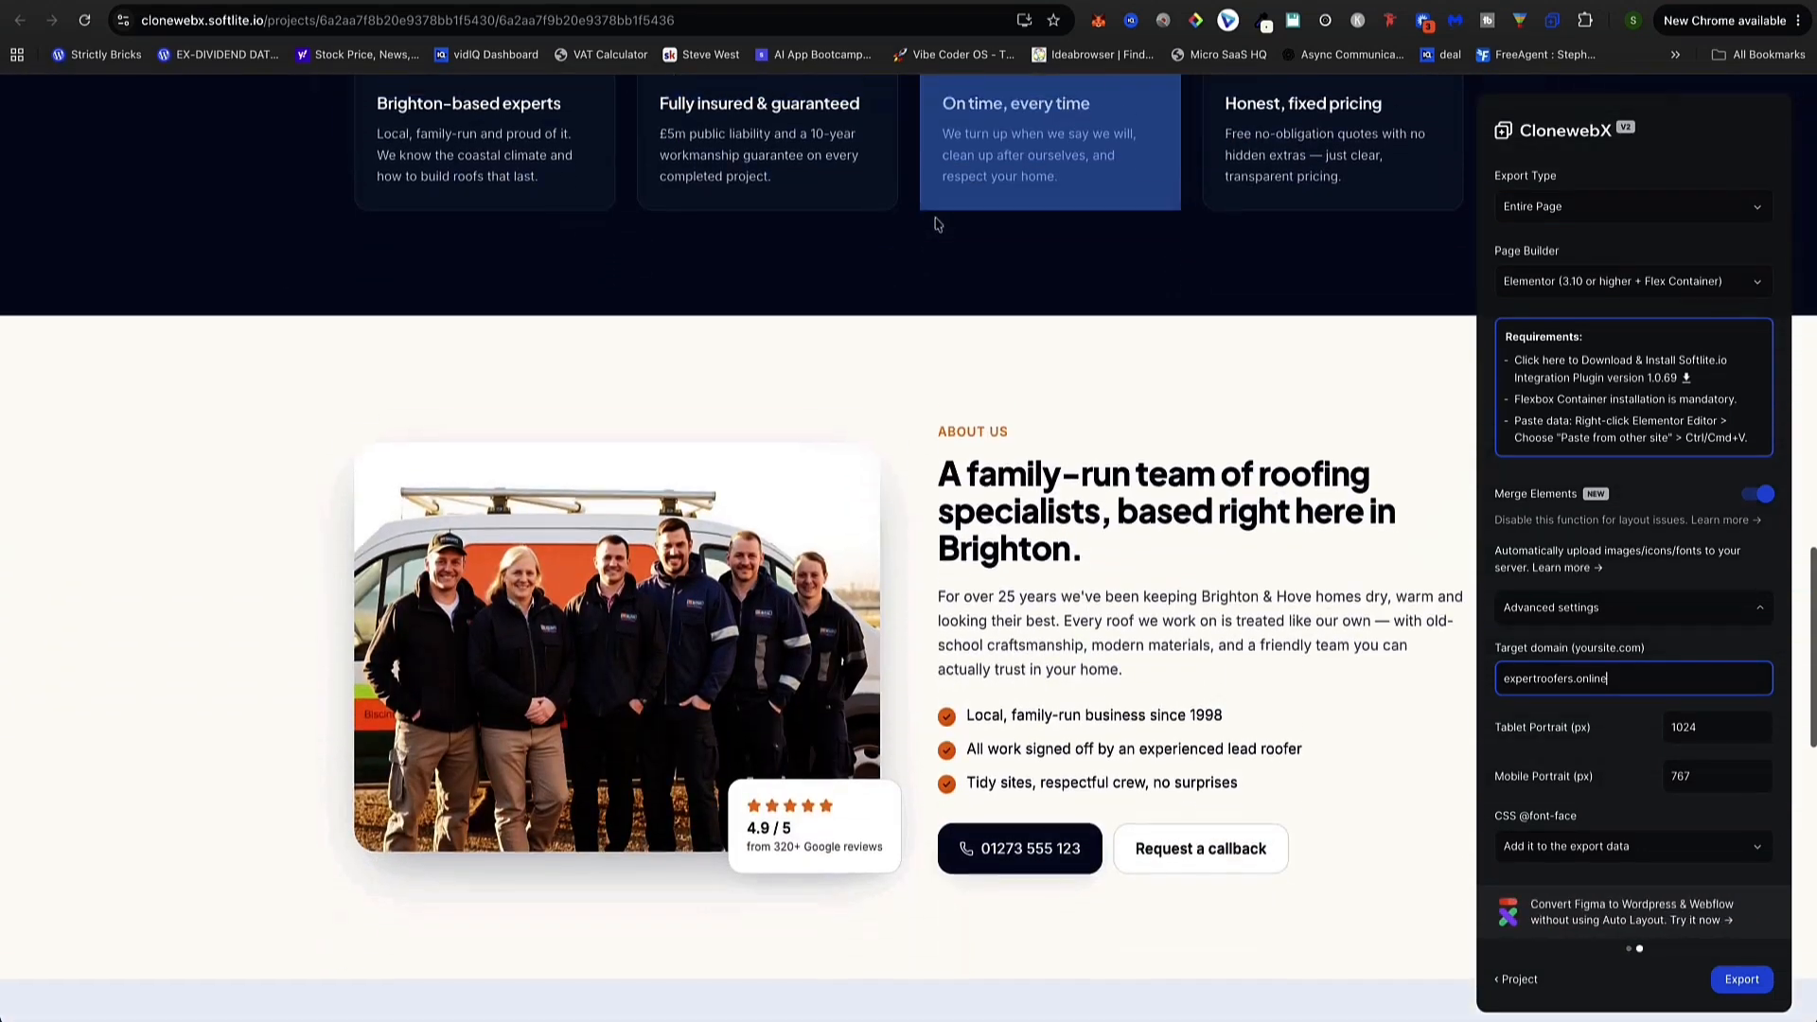
scroll(935, 284, "down", 8)
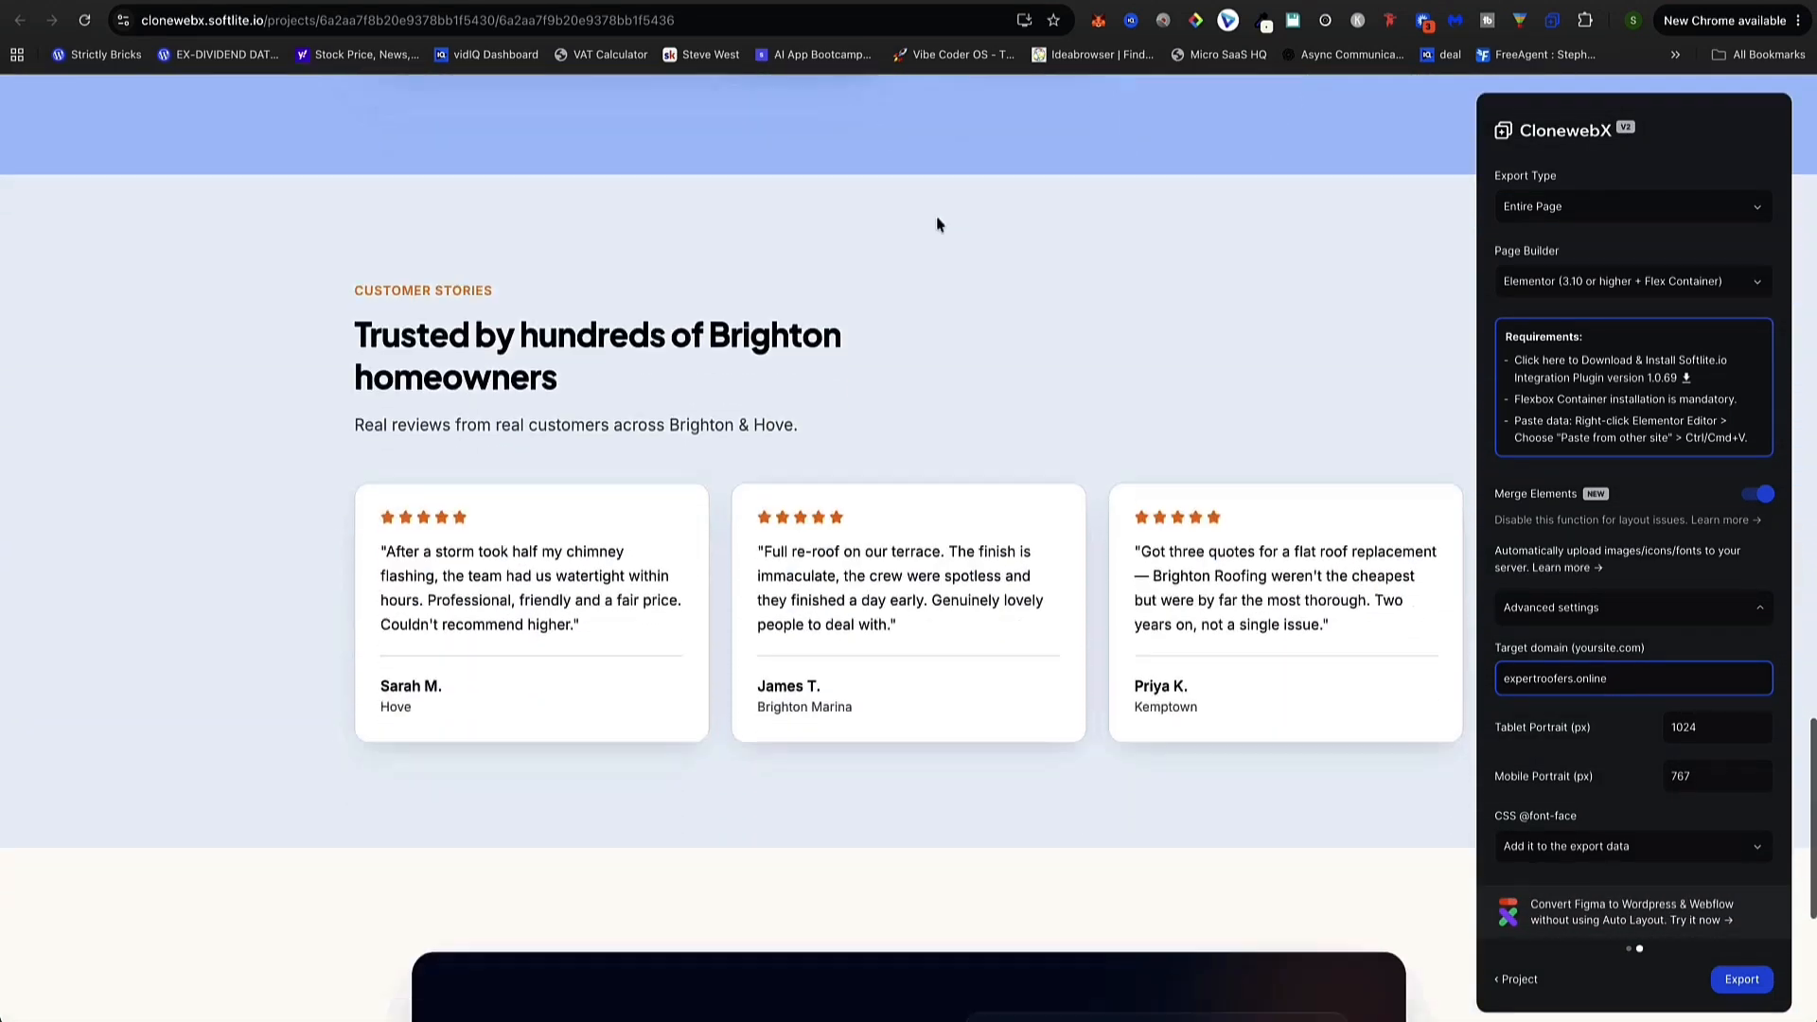
scroll(934, 363, "down", 3)
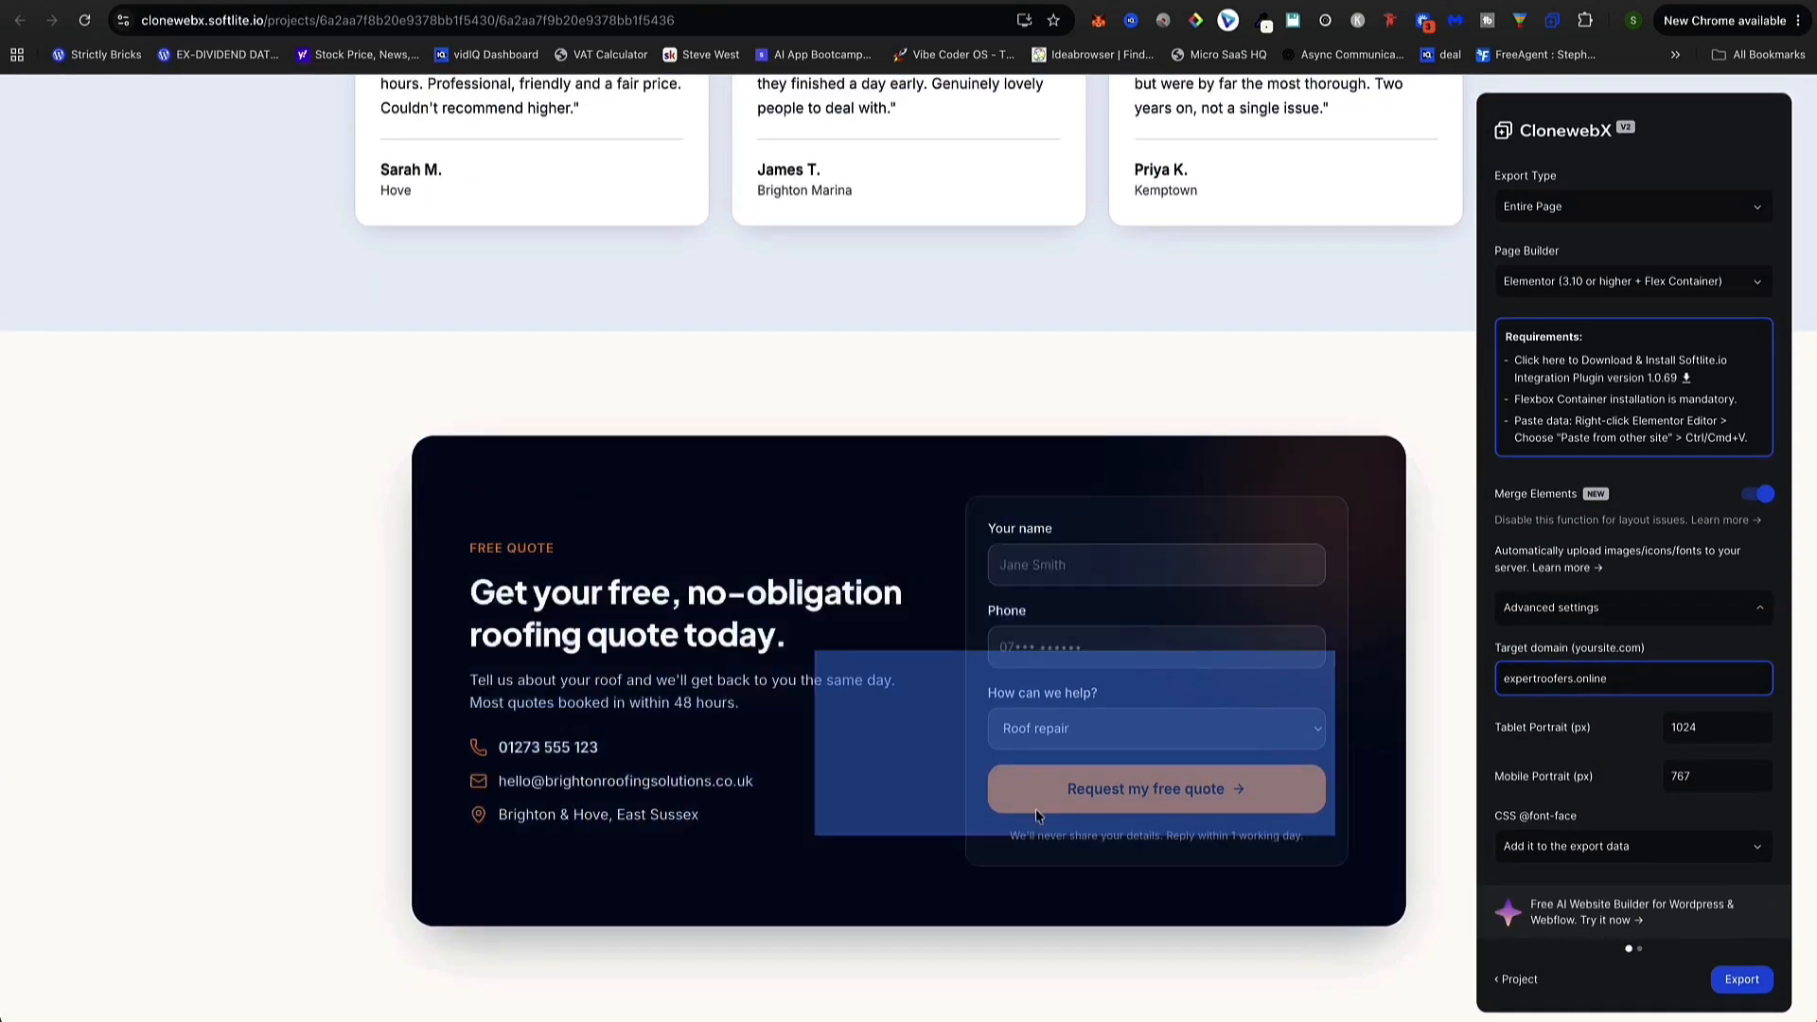
scroll(965, 915, "up", 15)
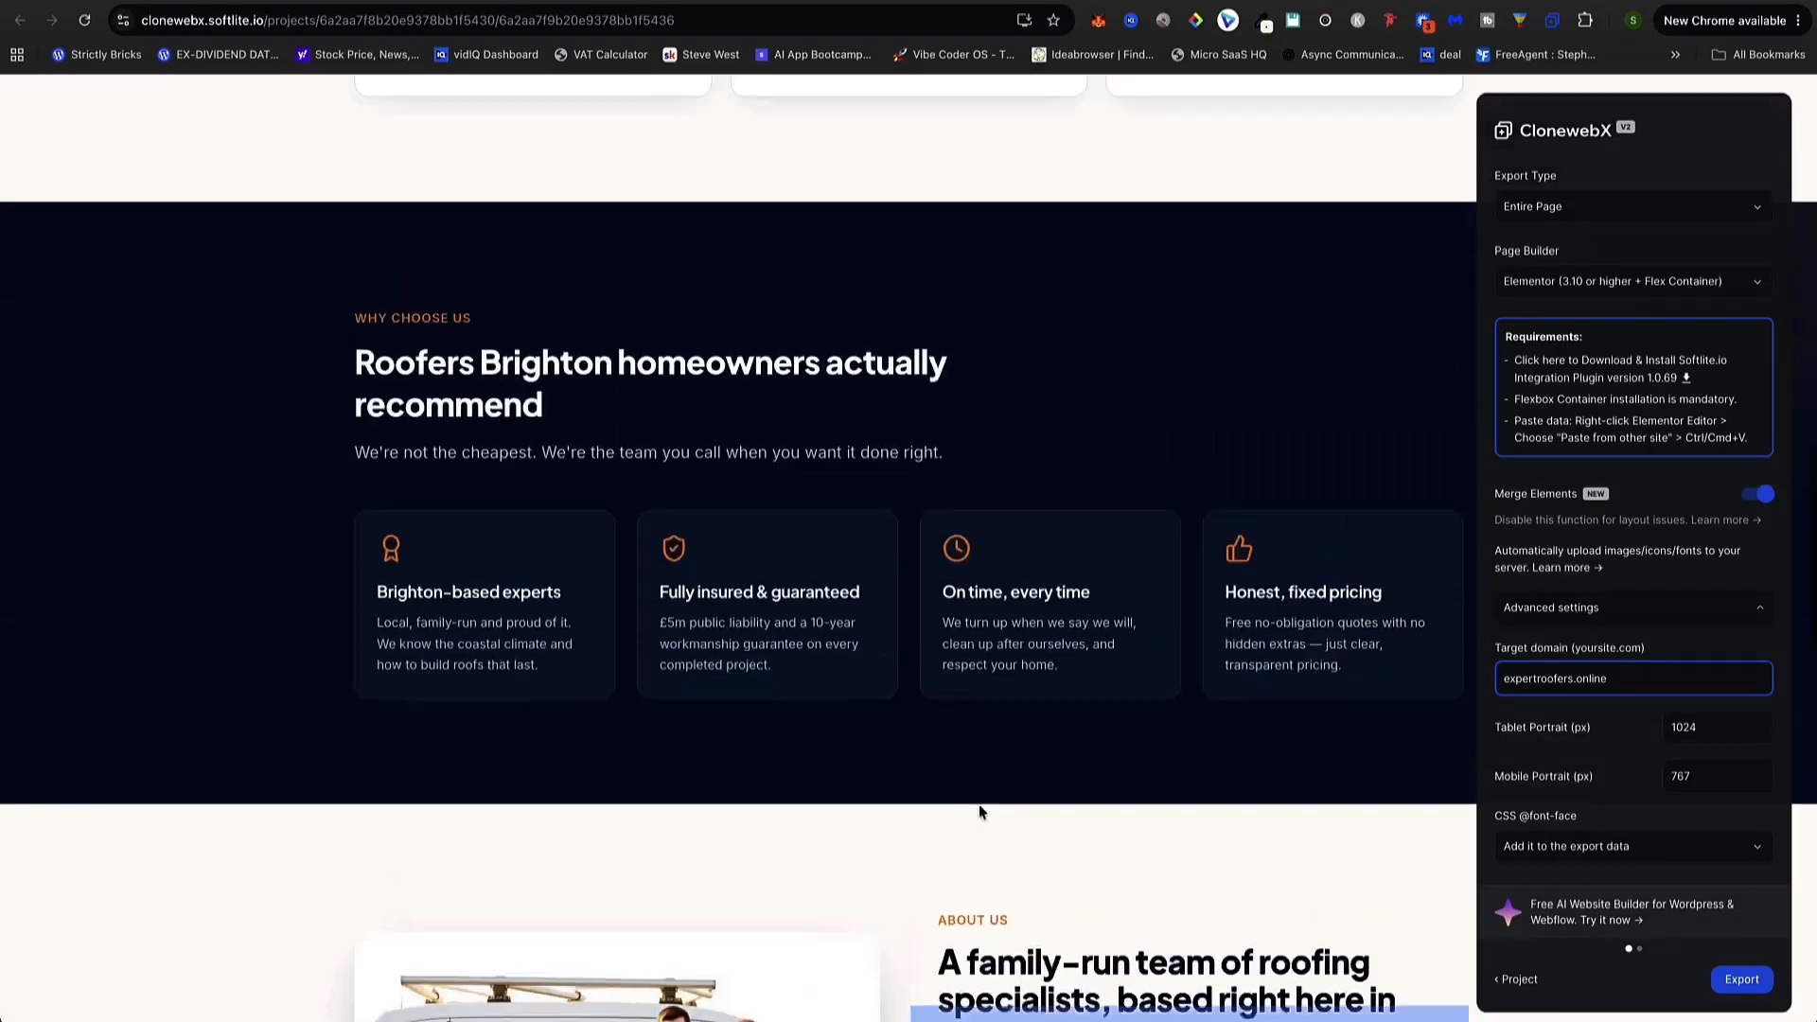
scroll(980, 815, "up", 12)
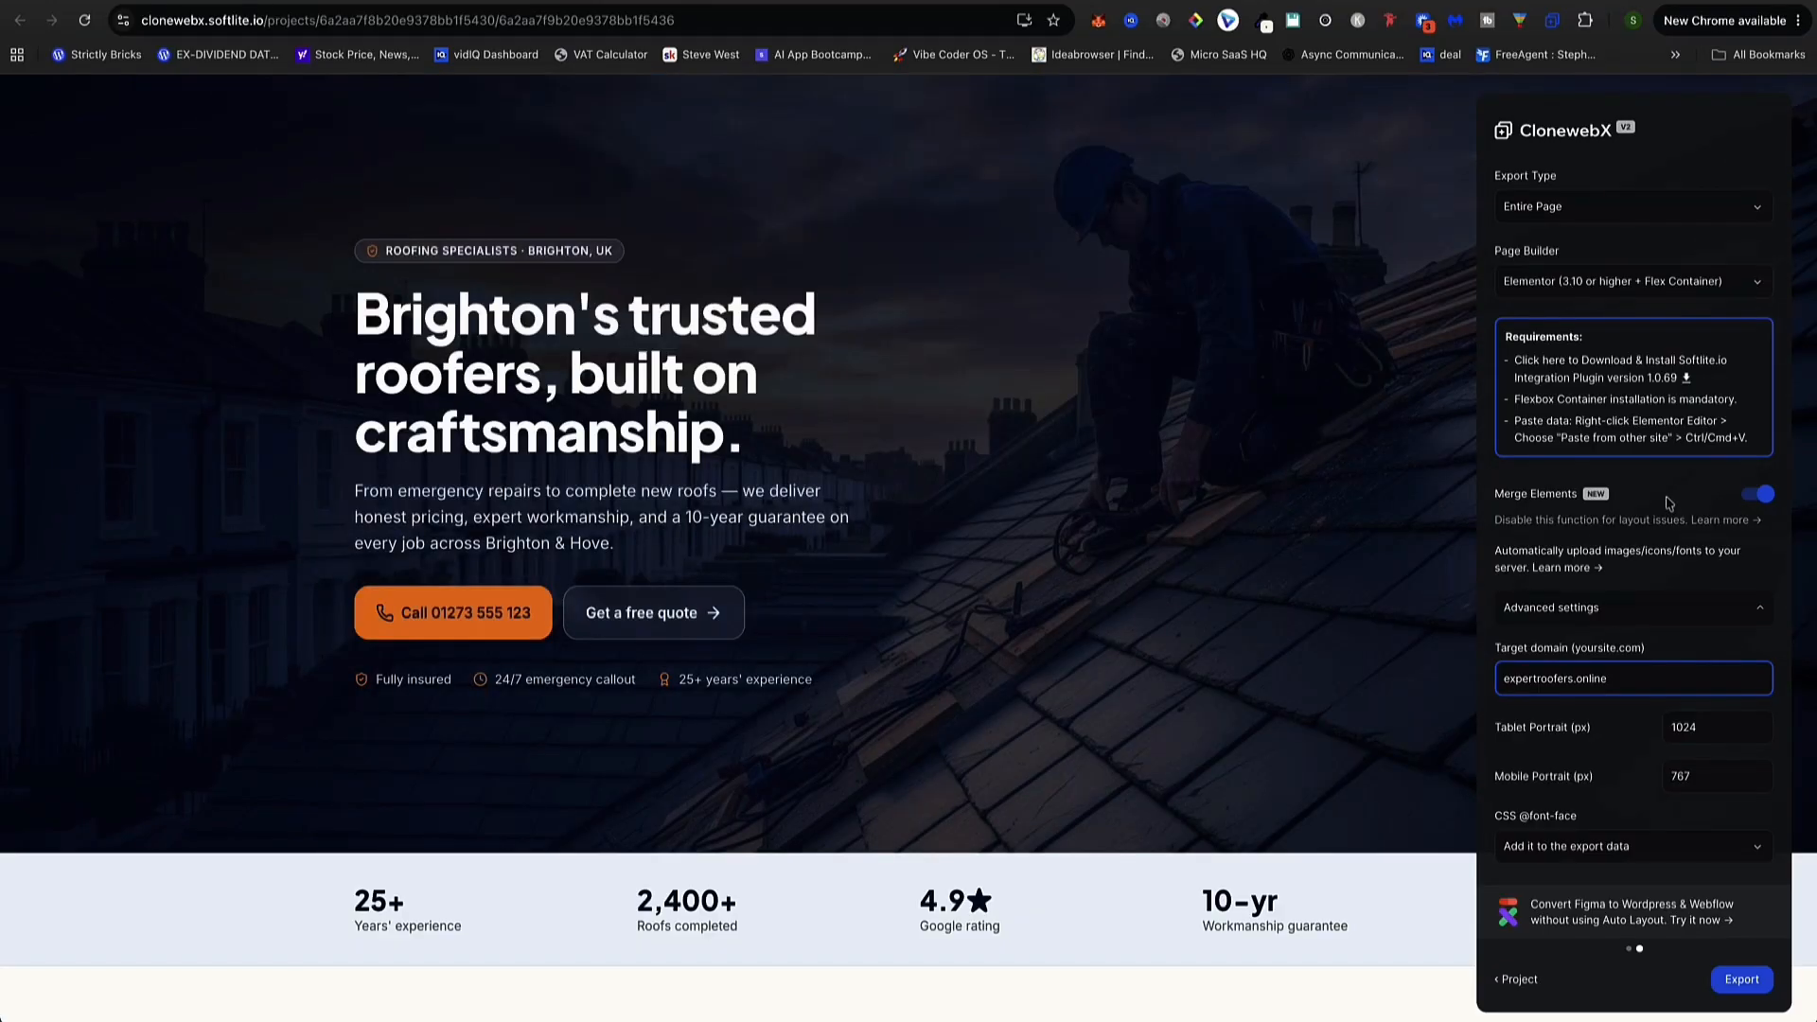
Export the roofing page from CloneWebX to the clipboard for Elementor
left_click(1746, 984)
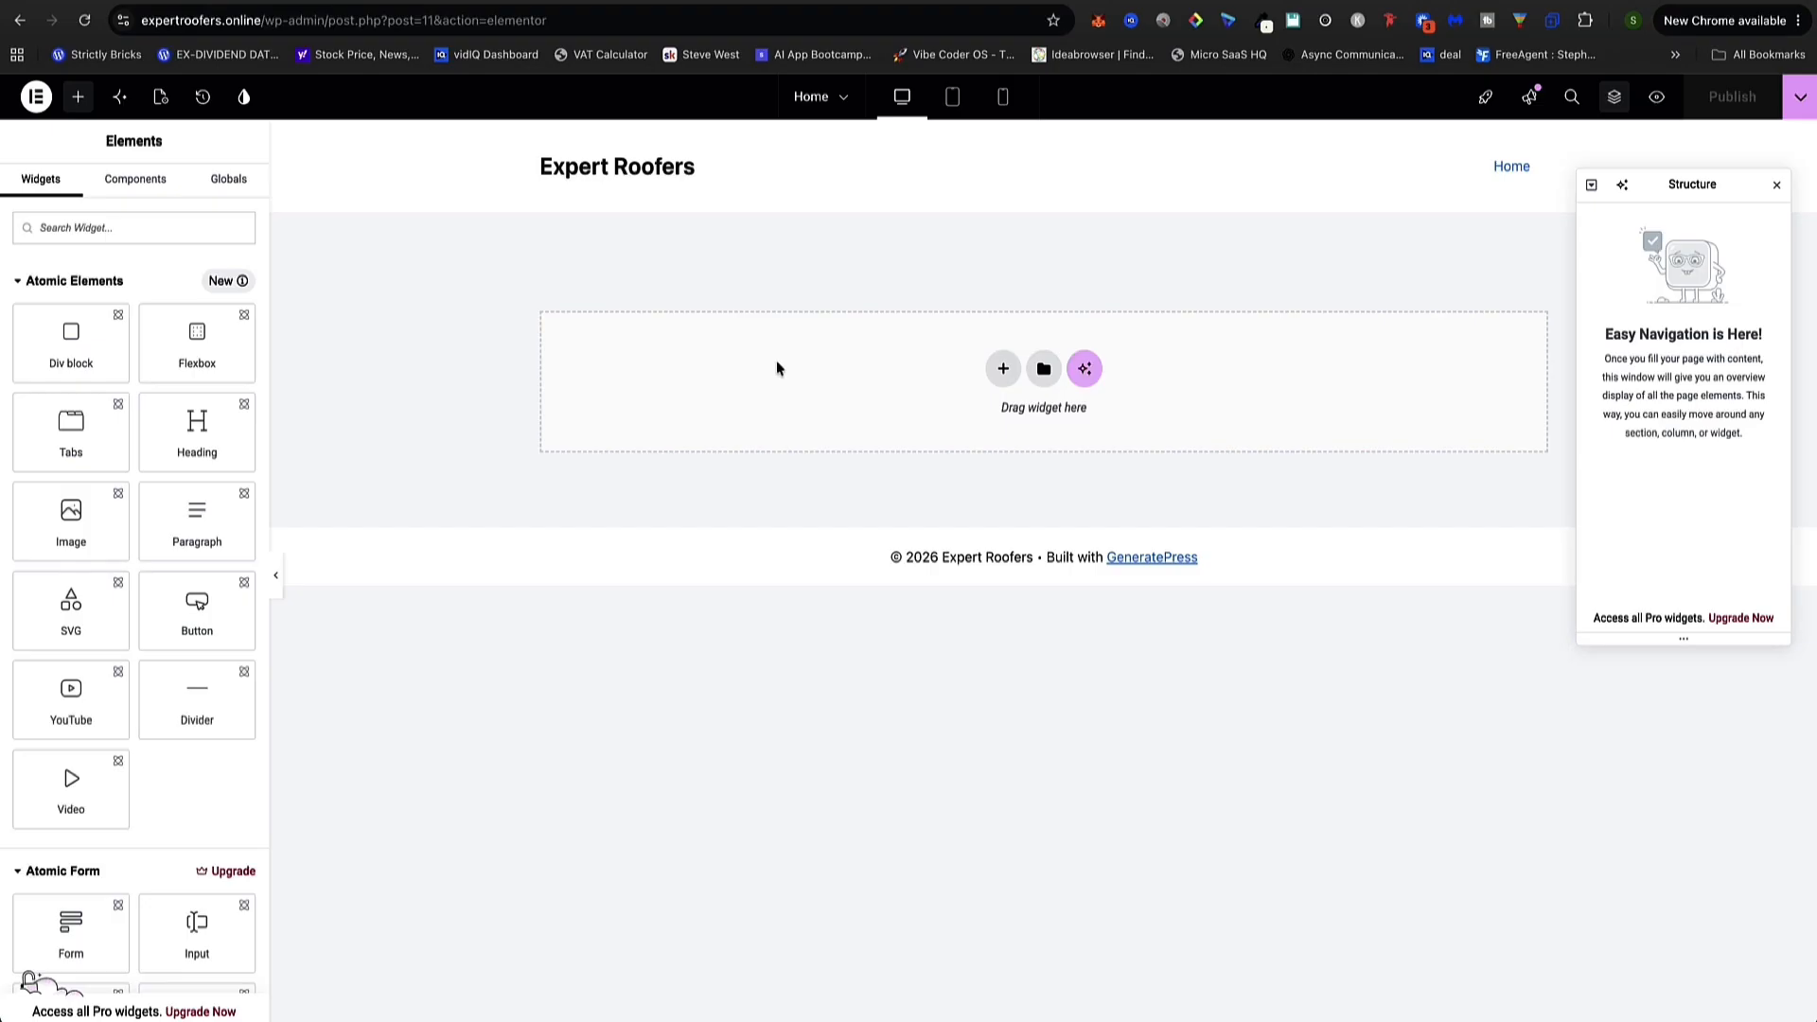
Paste the copied CloneWebX roofing layout onto the empty Elementor Home canvas
right_click(871, 378)
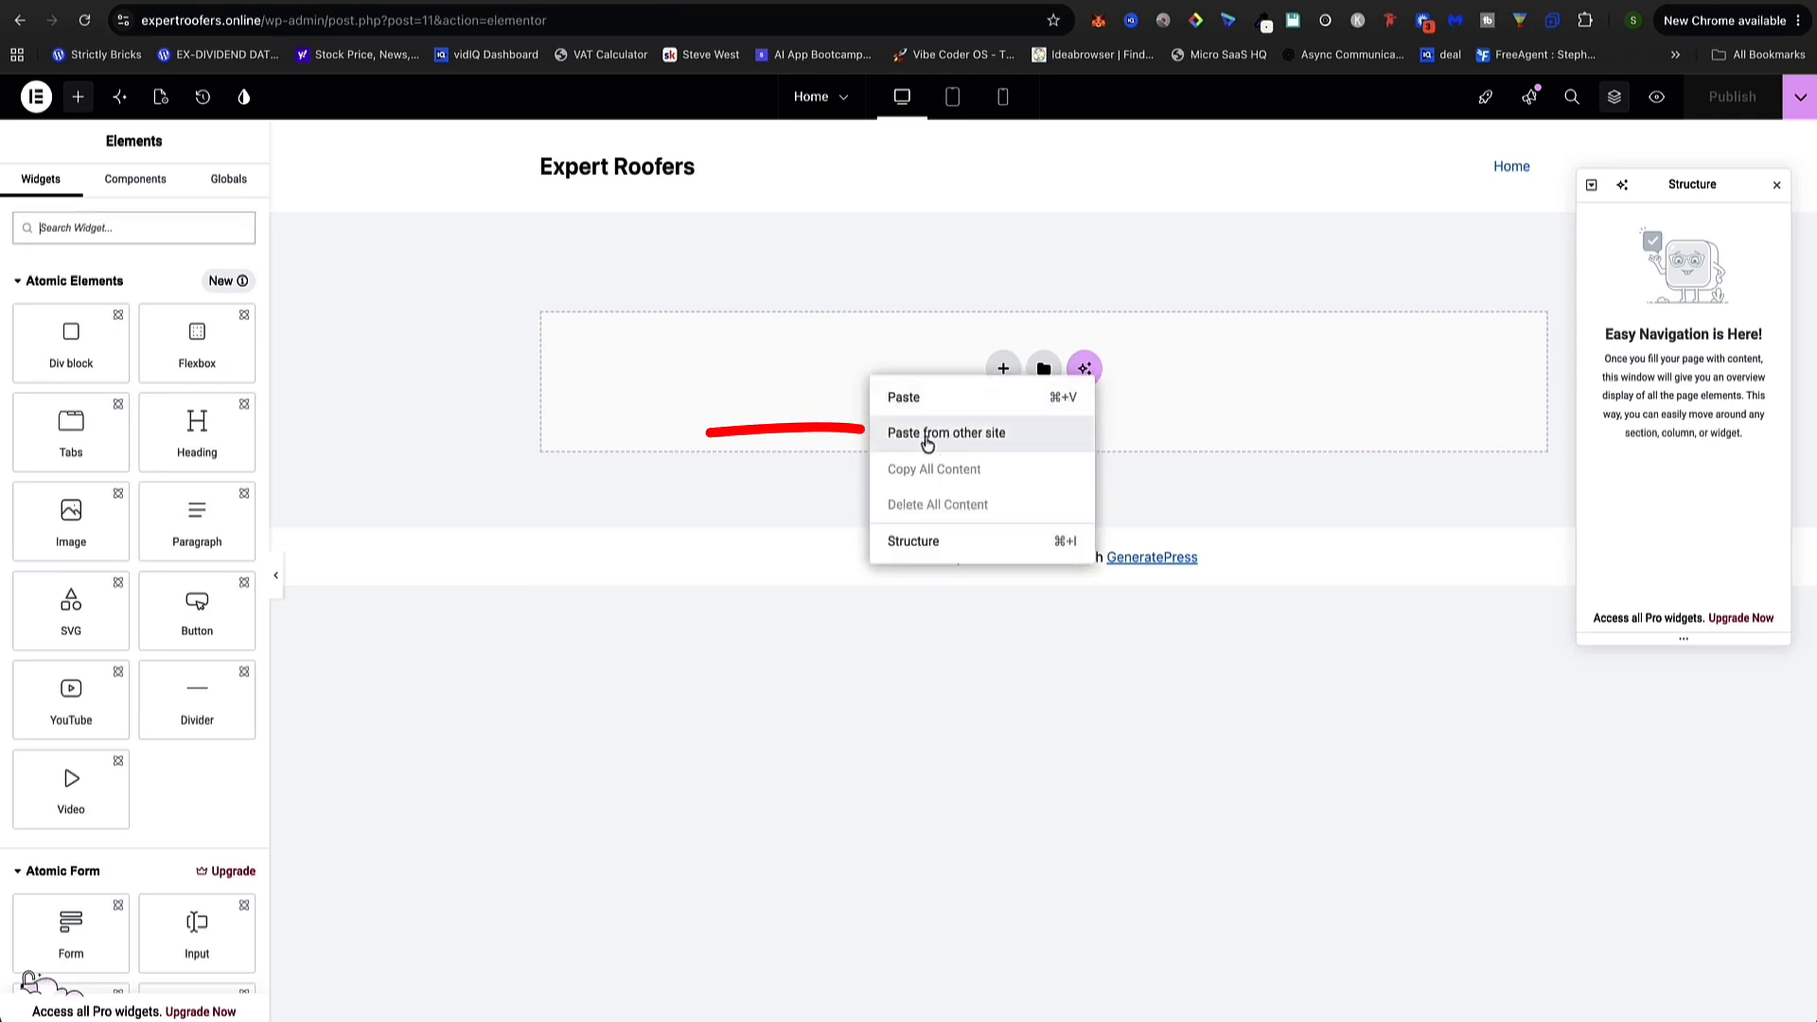
left_click(988, 437)
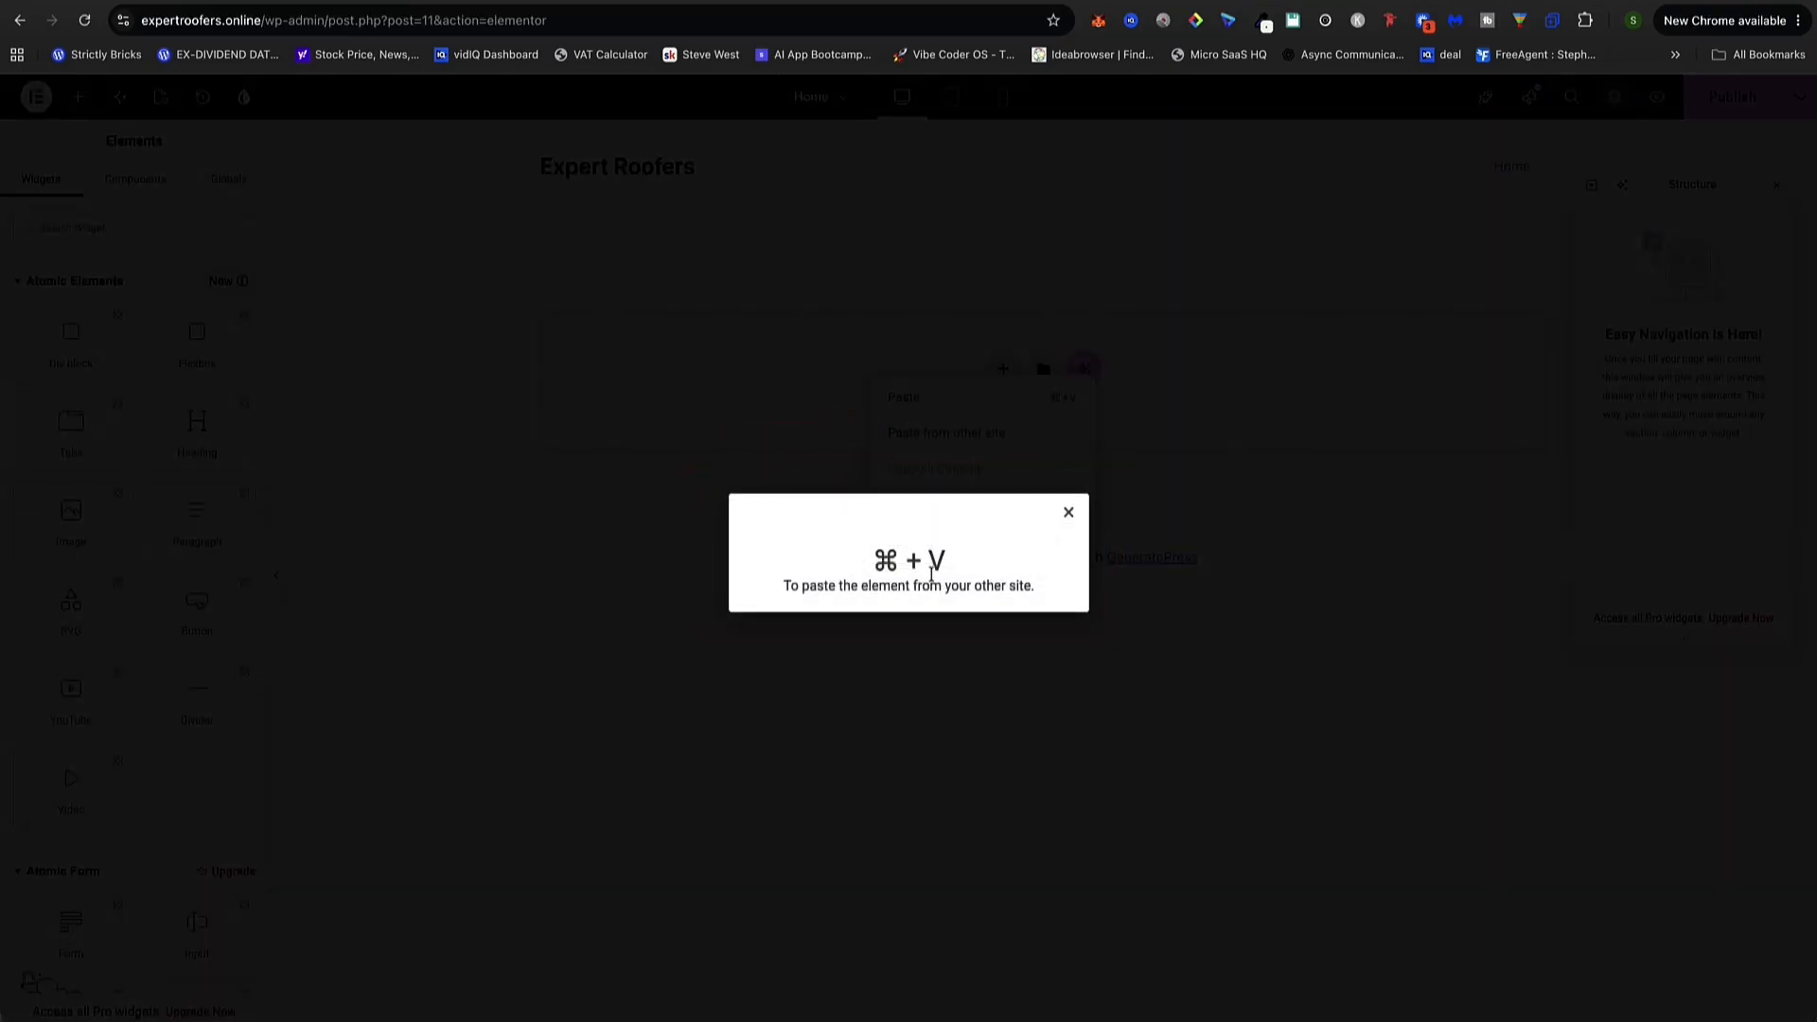
key("super+v")
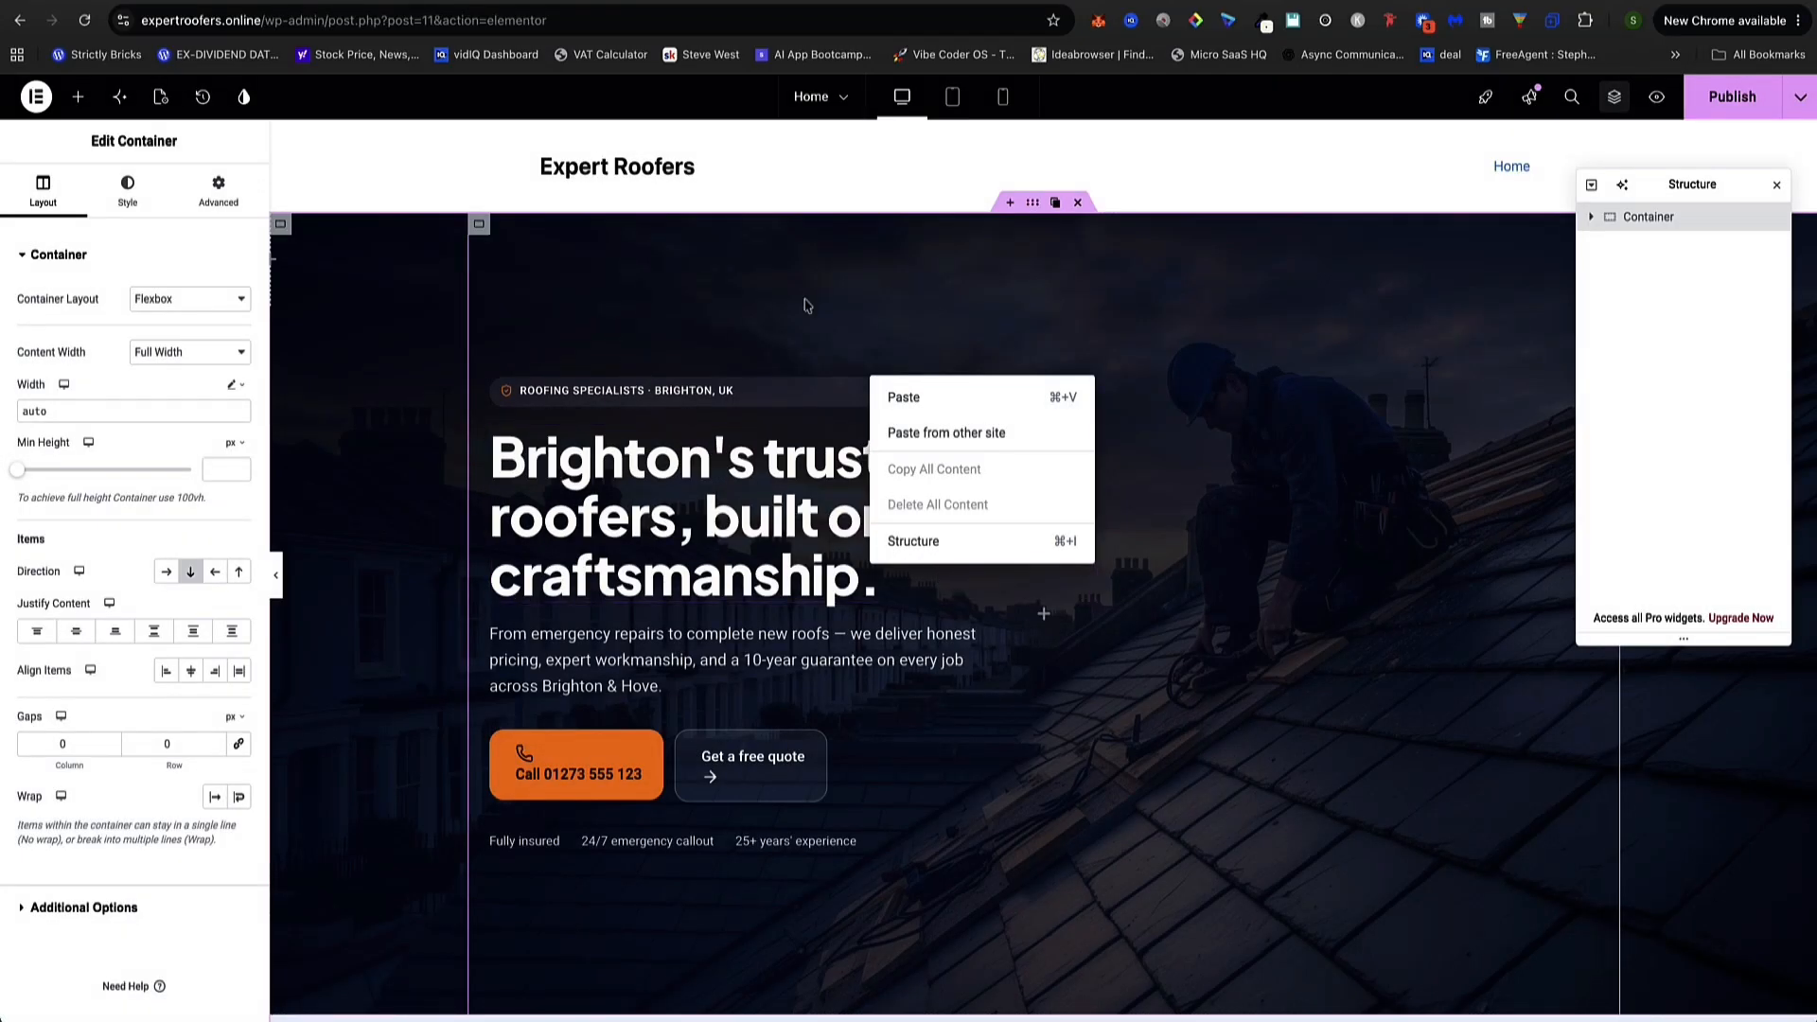
Scroll through the pasted roofing page in the Elementor canvas
left_click(417, 276)
scroll(423, 275, "down", 7)
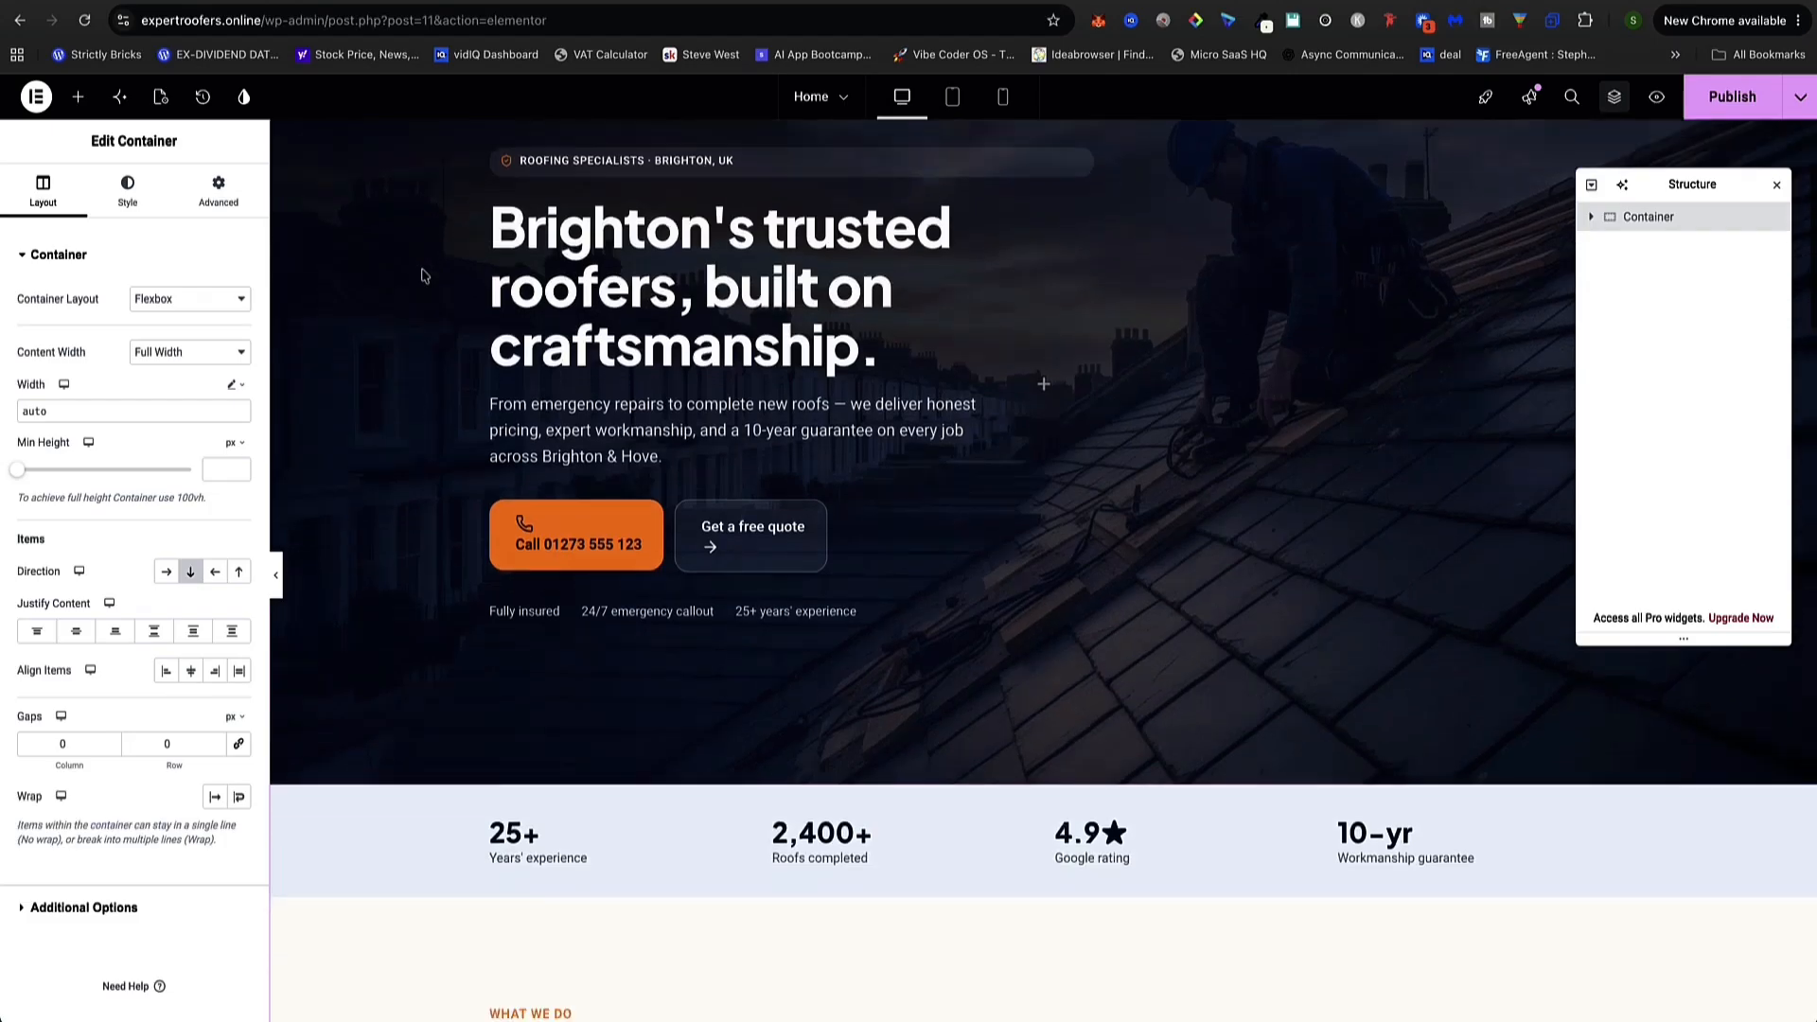
scroll(425, 274, "down", 10)
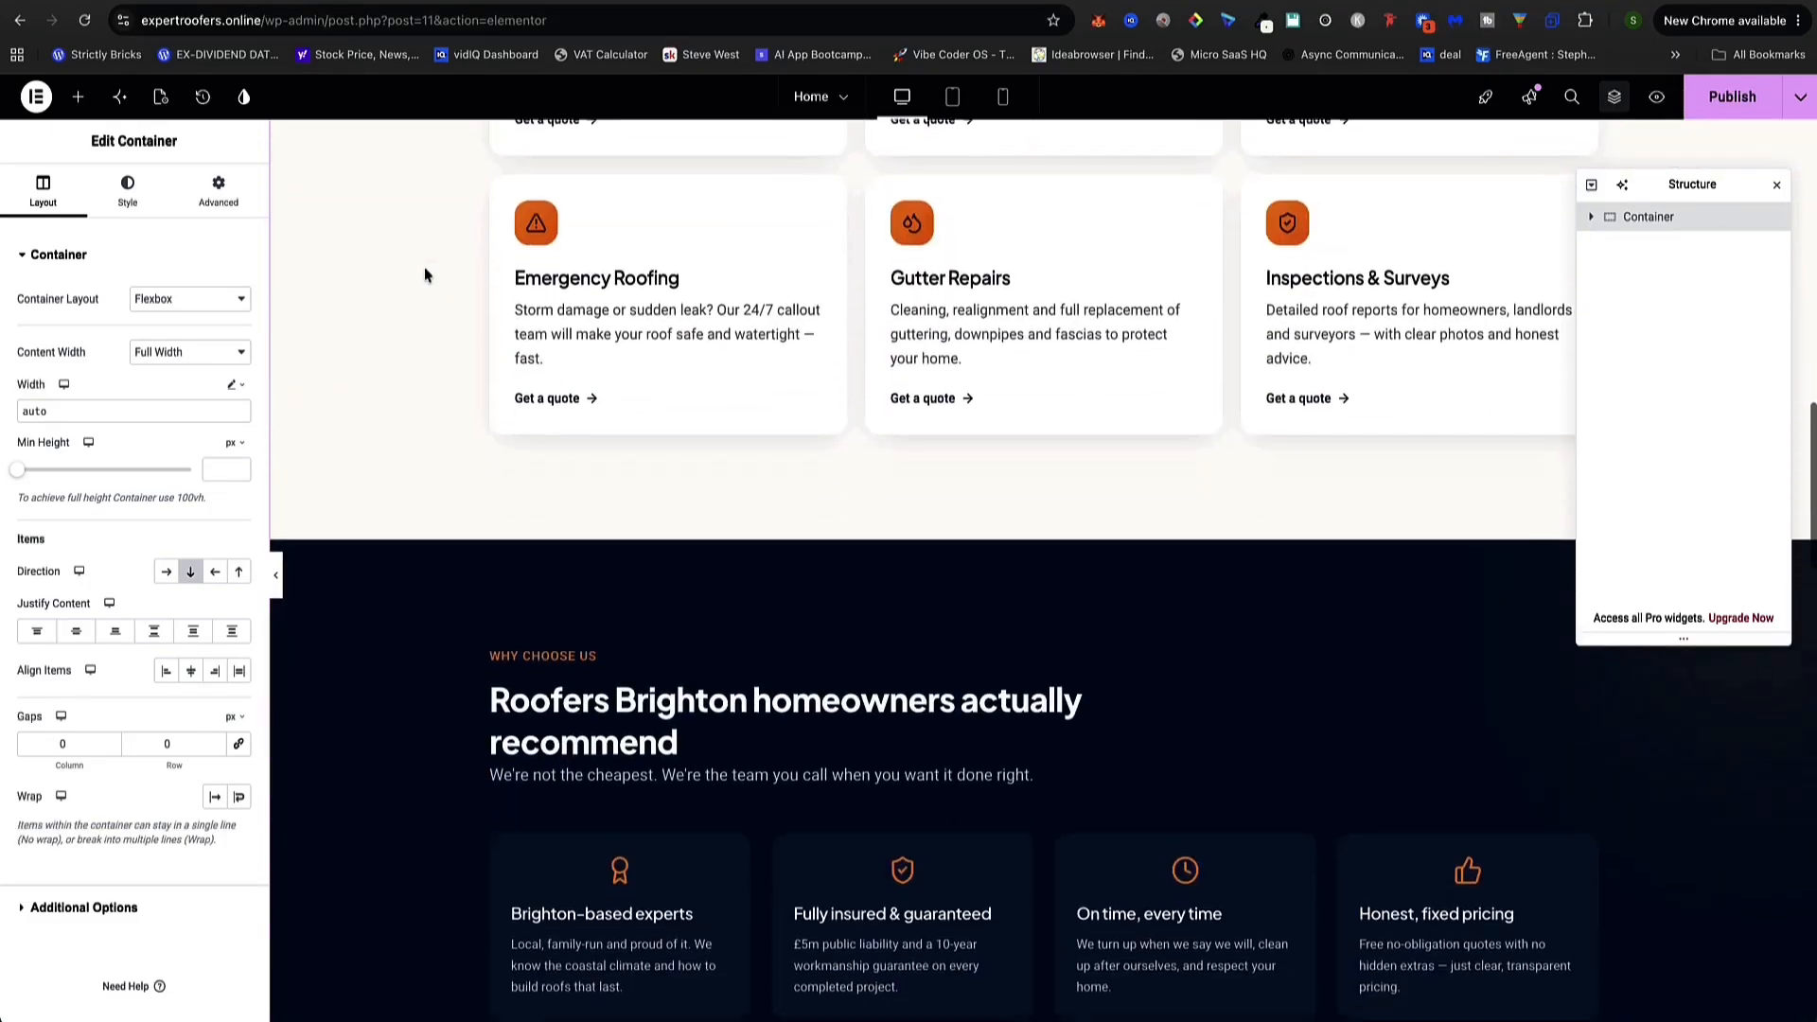
scroll(426, 274, "down", 10)
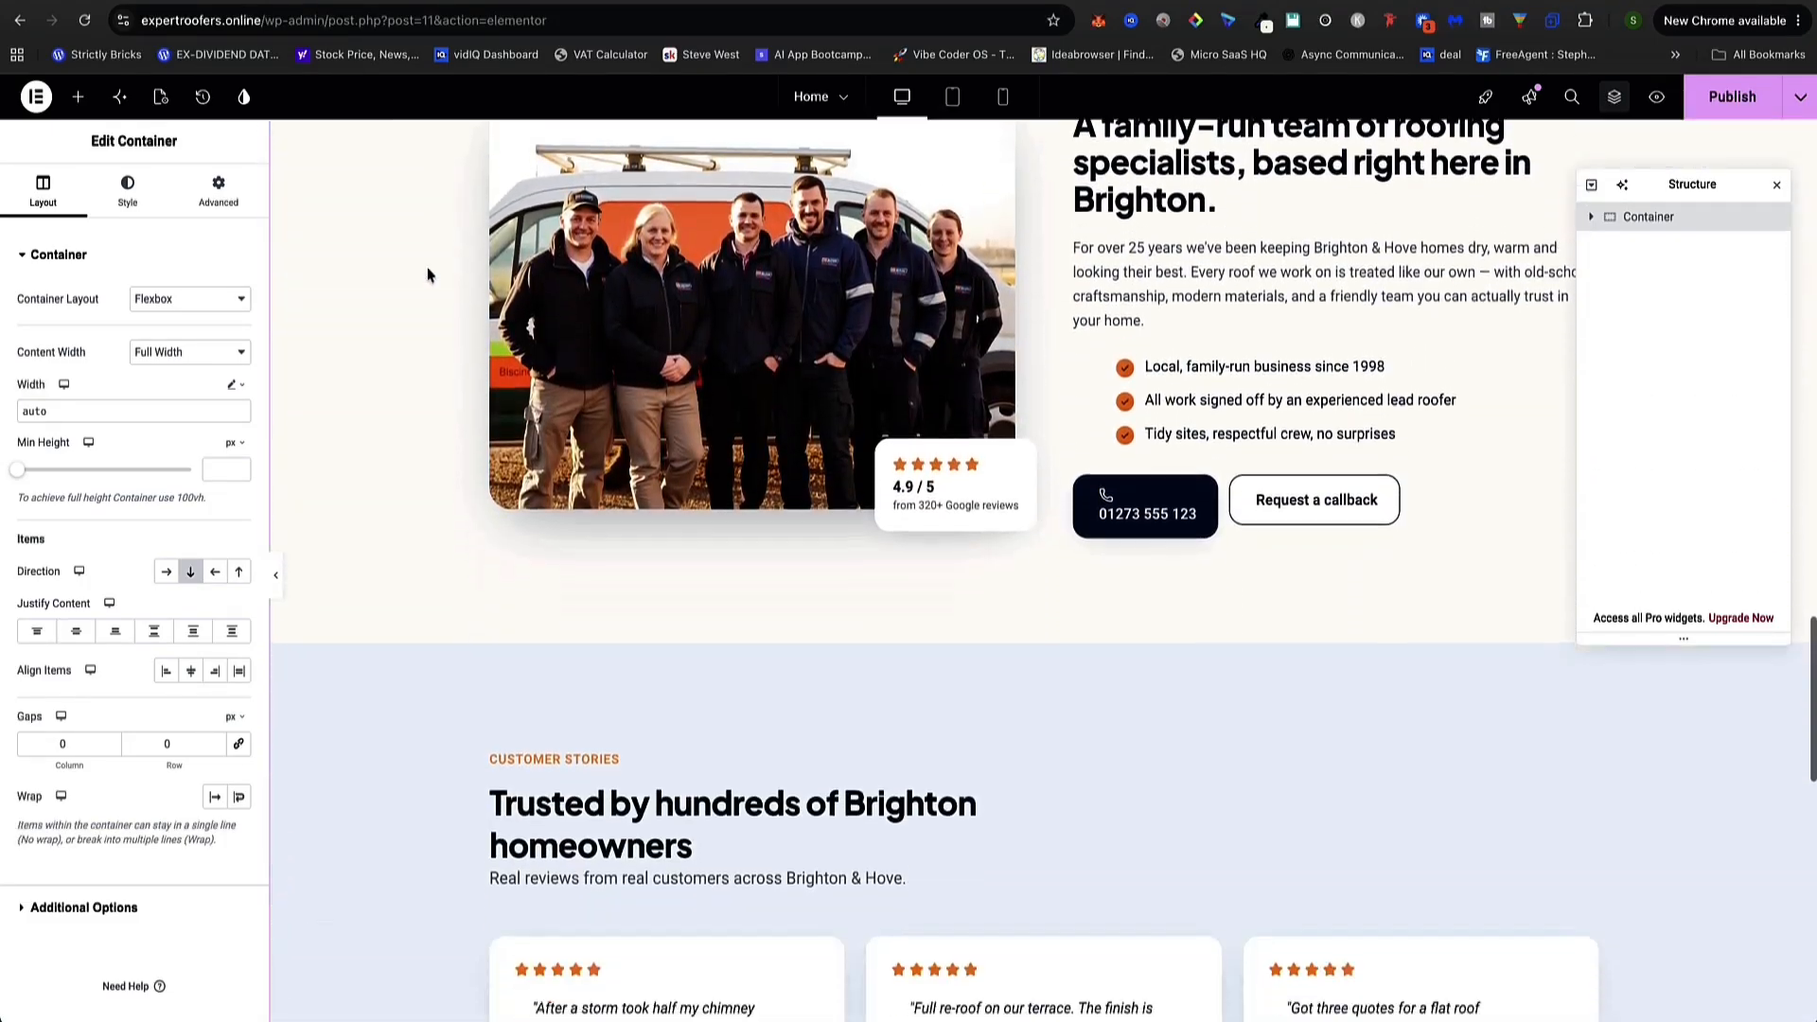
scroll(425, 274, "down", 7)
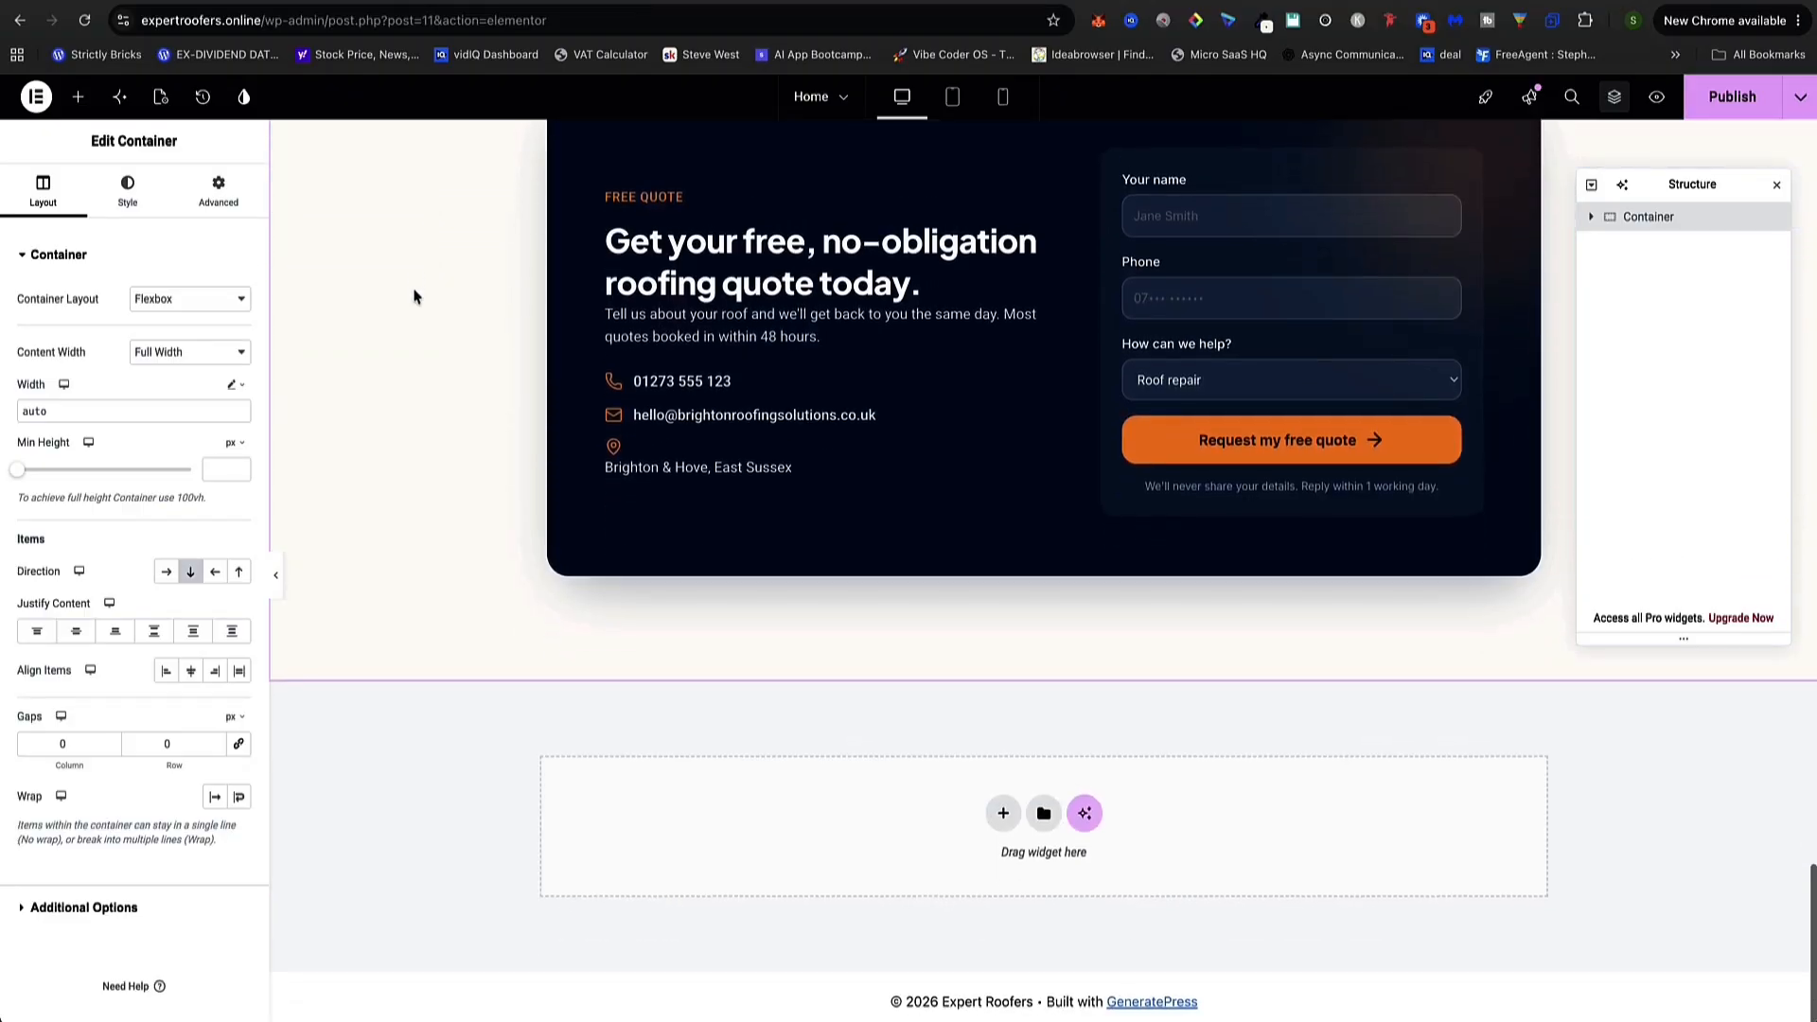
scroll(417, 295, "up", 15)
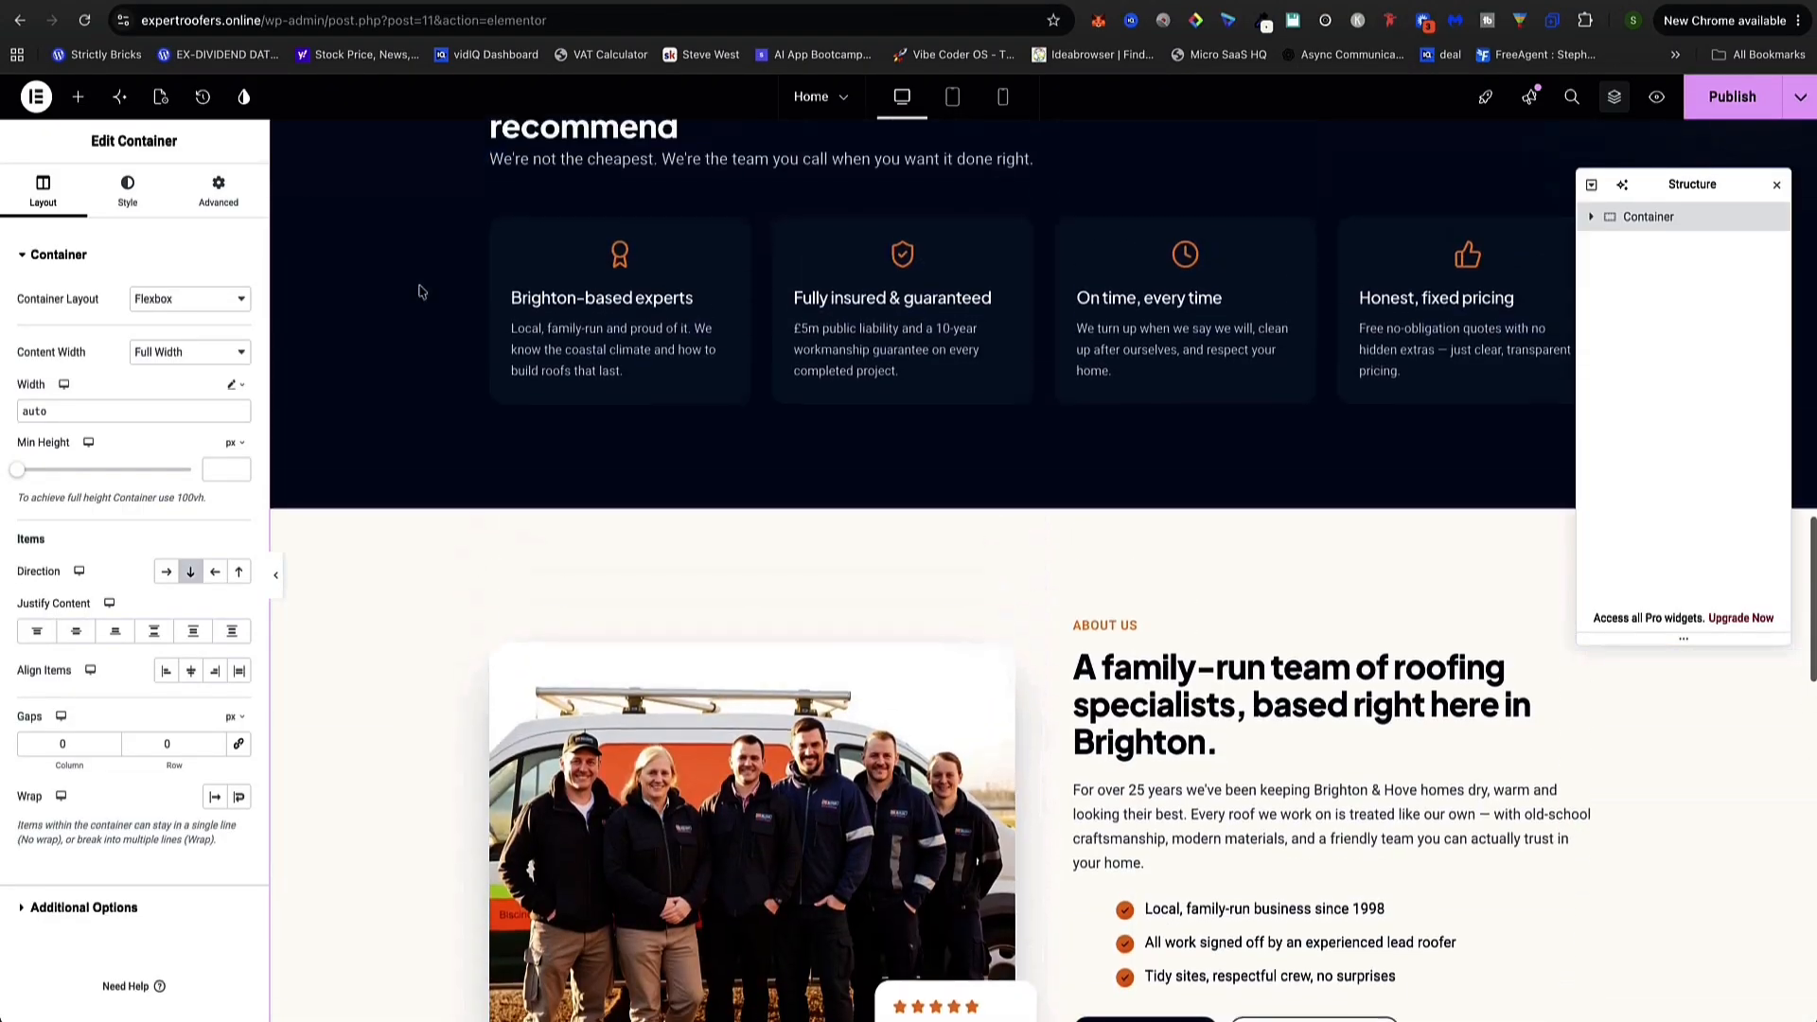
scroll(419, 289, "up", 10)
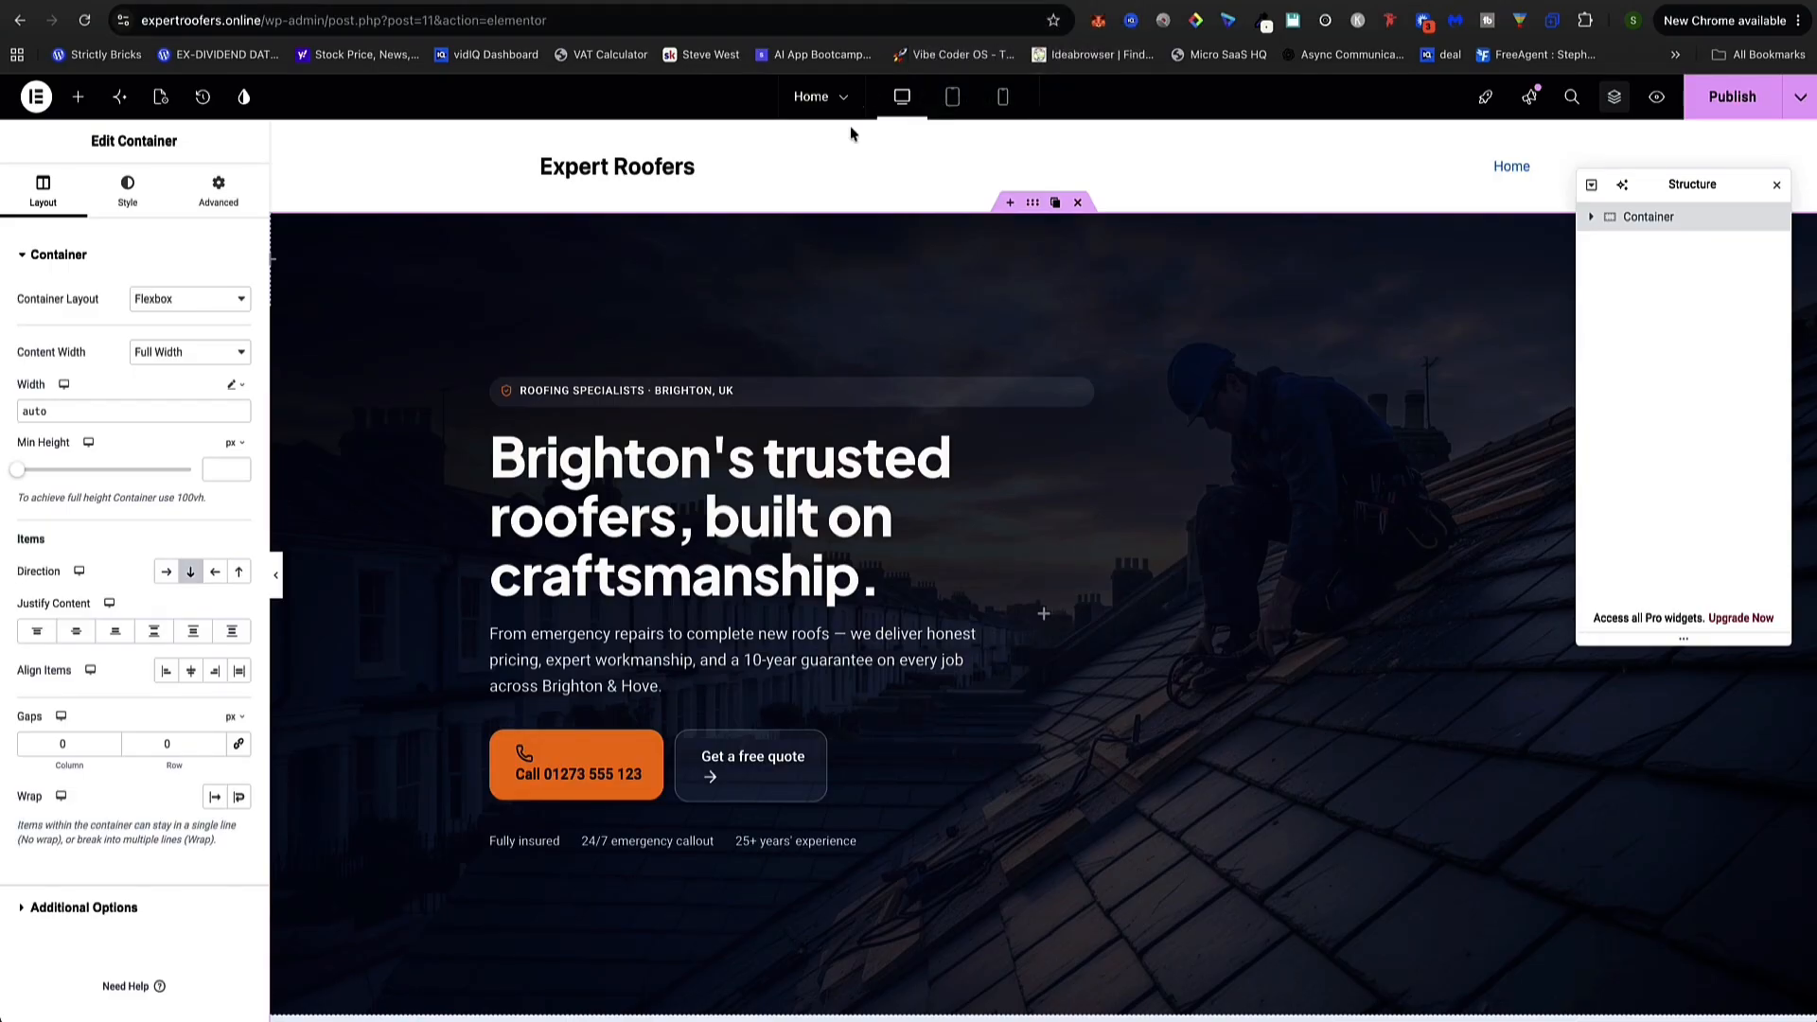
Compare it against the original Lovable site, then publish the Home page
left_click(927, 1)
scroll(244, 360, "down", 20)
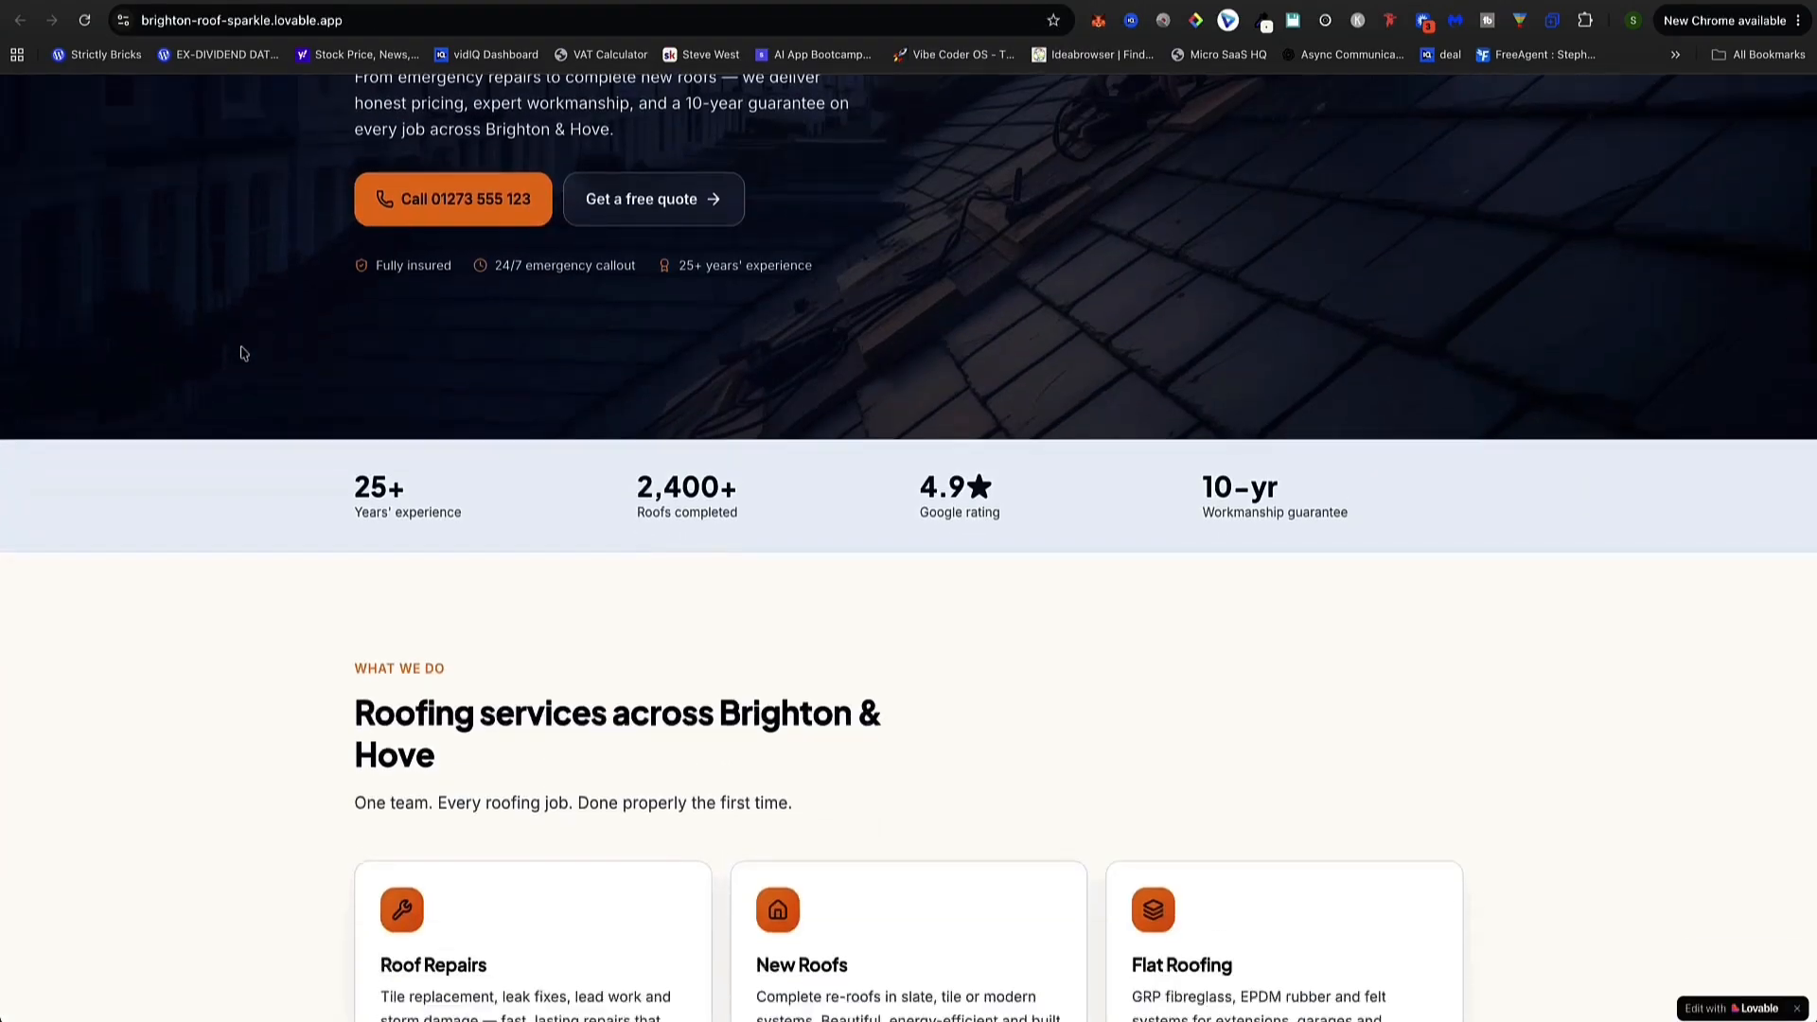
scroll(256, 367, "up", 20)
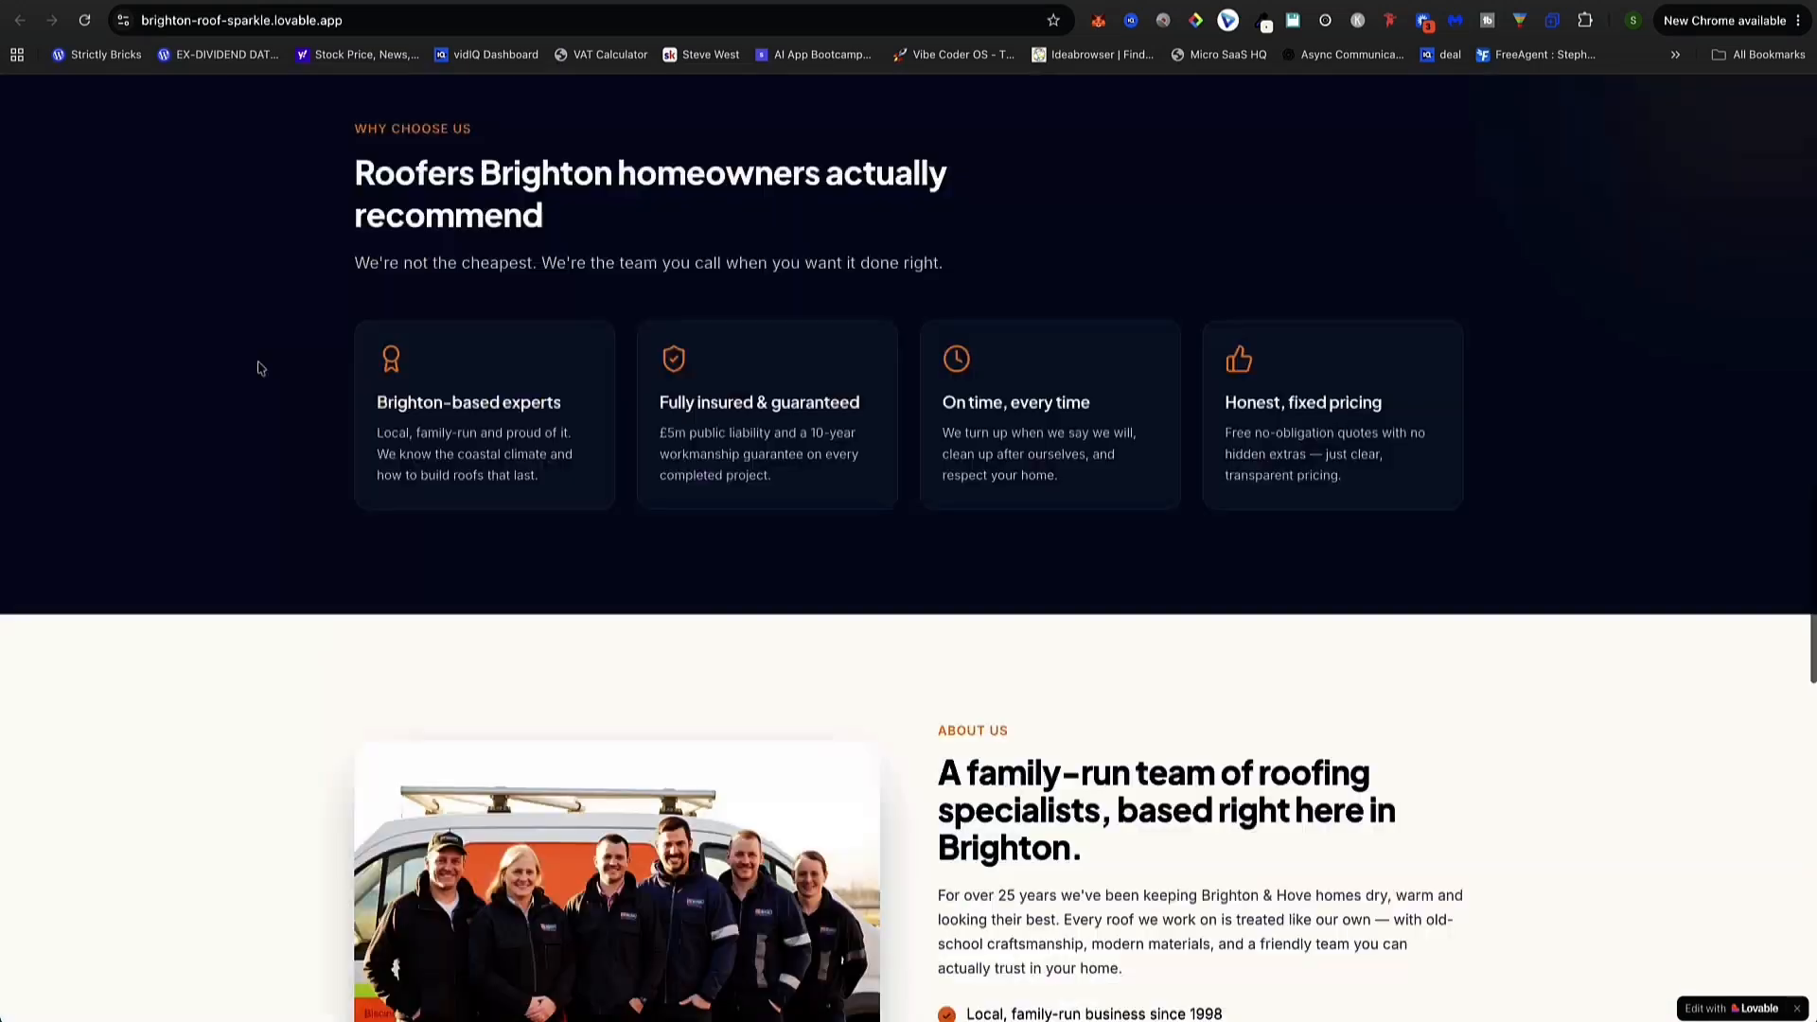
left_click(697, 3)
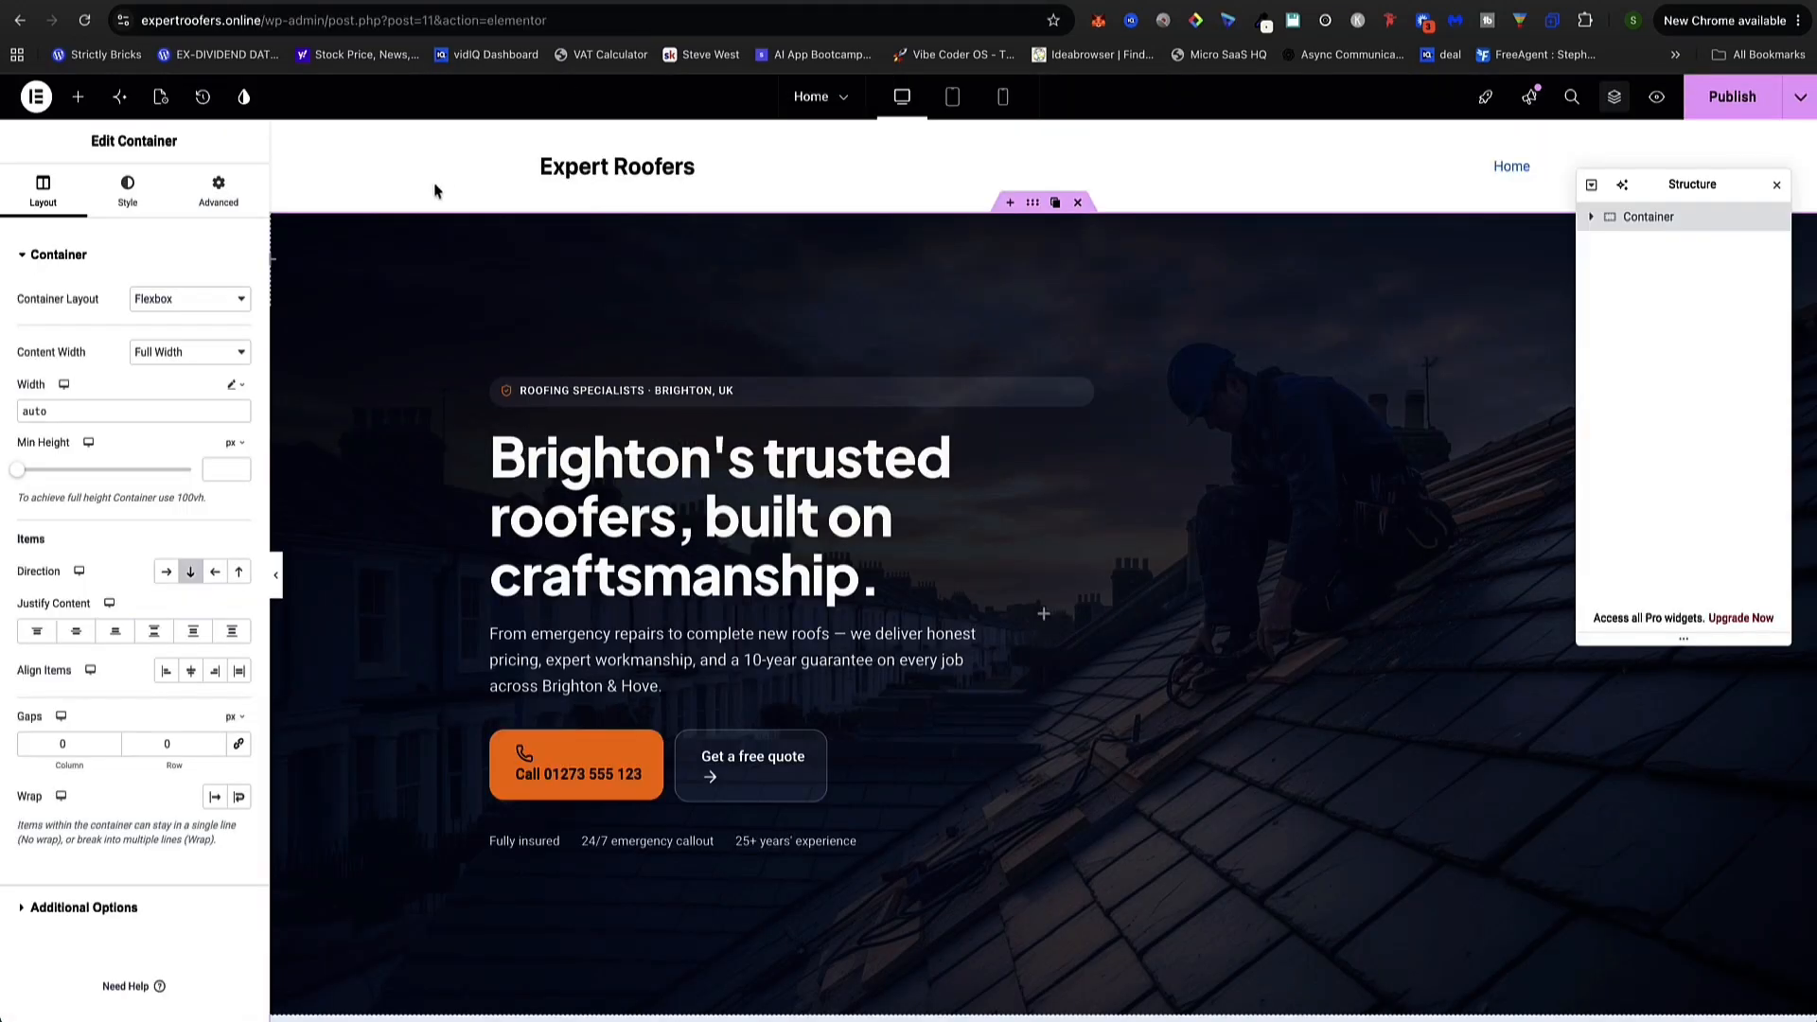
scroll(407, 301, "down", 15)
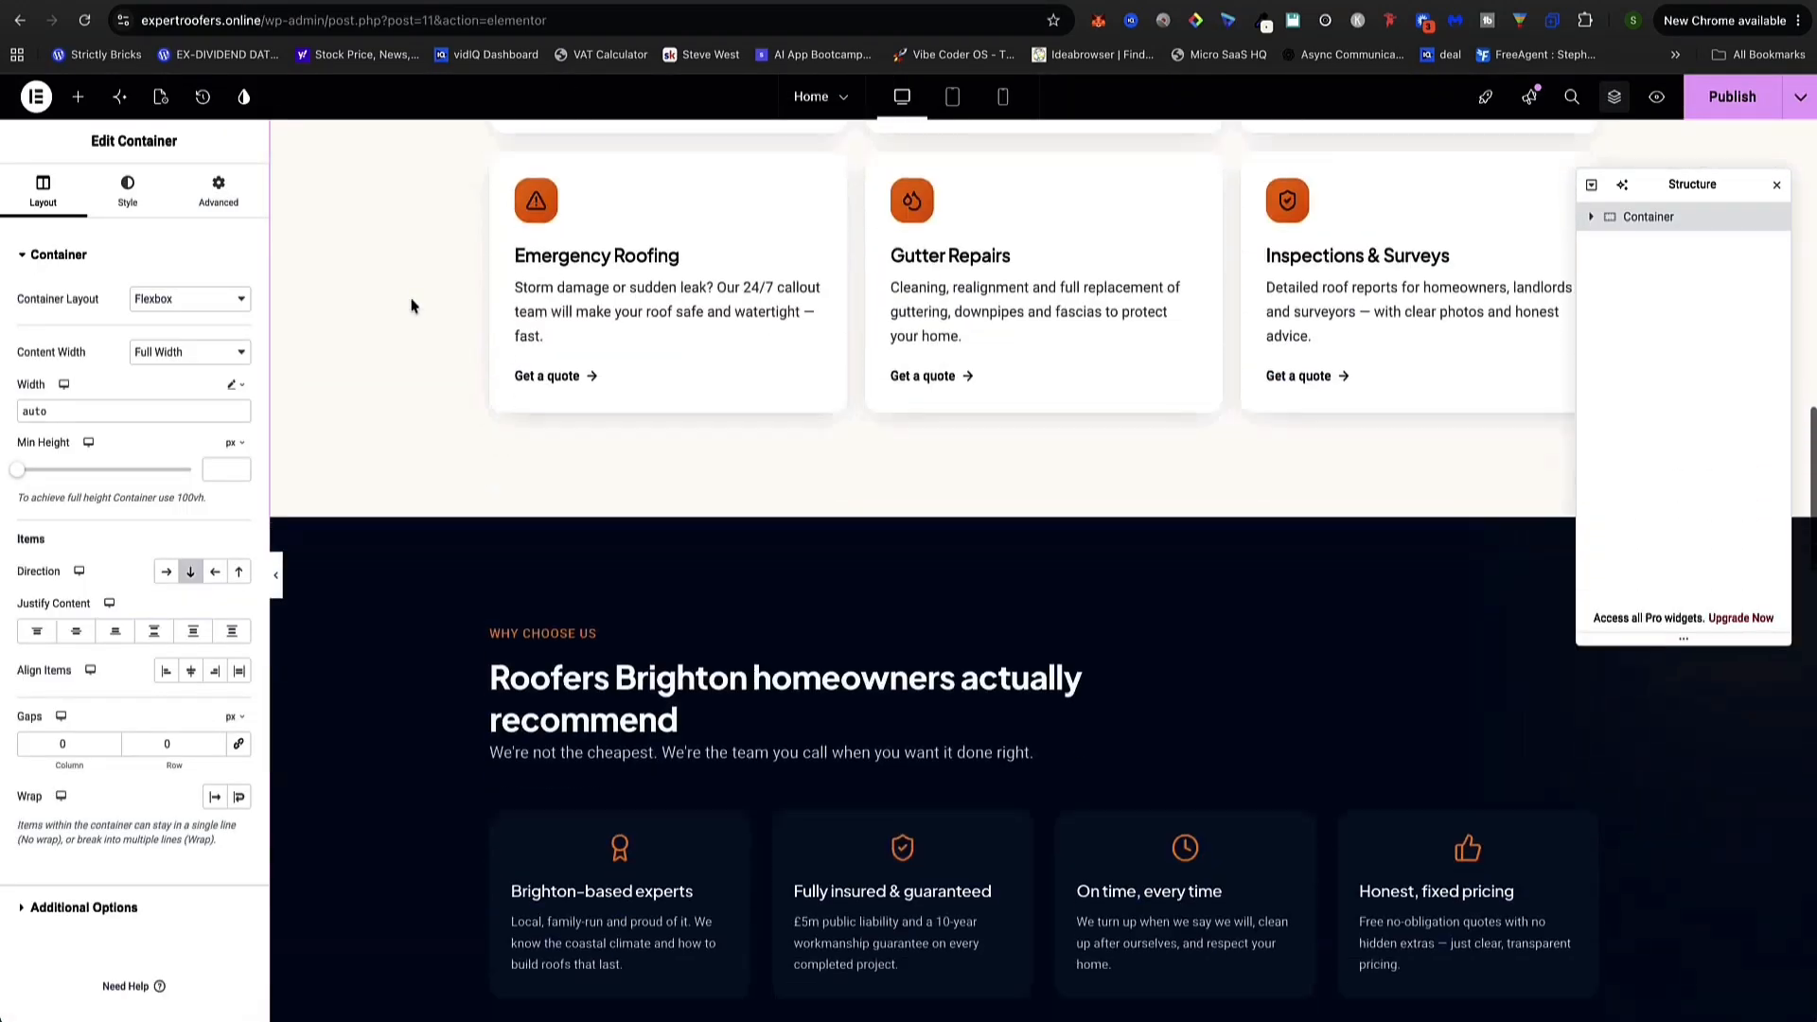
scroll(410, 304, "down", 10)
scroll(1119, 514, "up", 20)
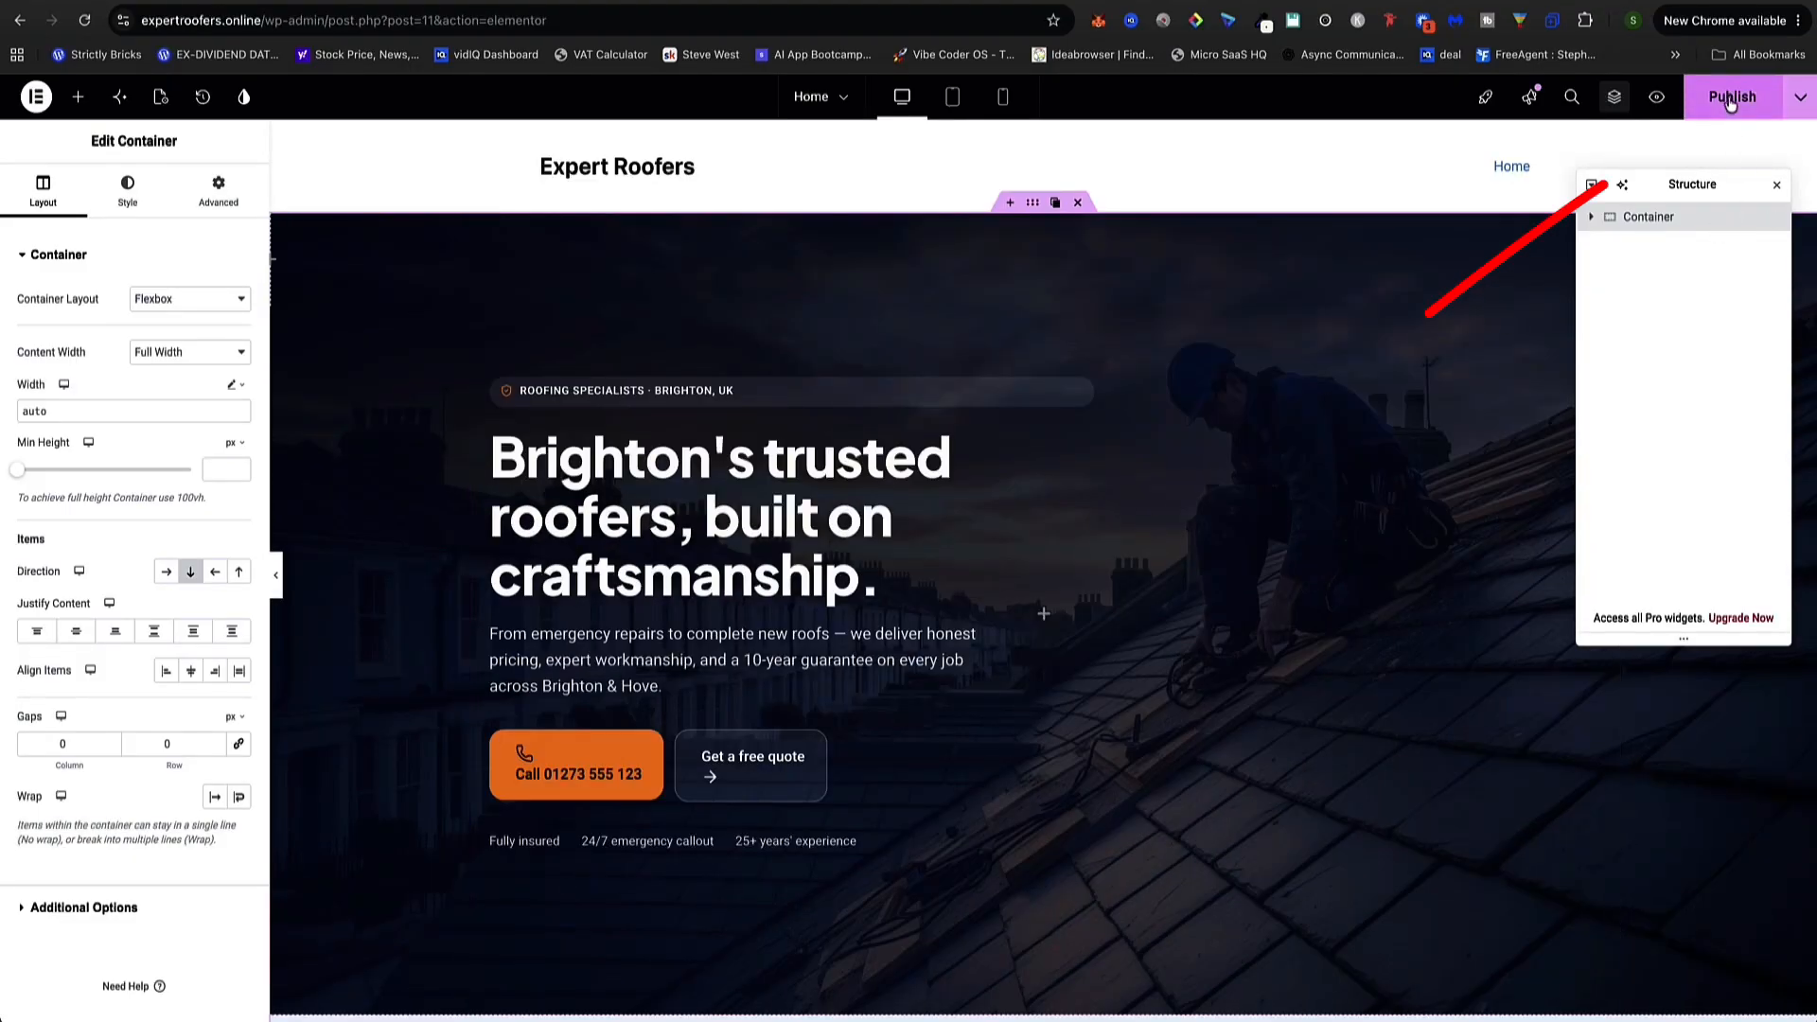
left_click(1730, 100)
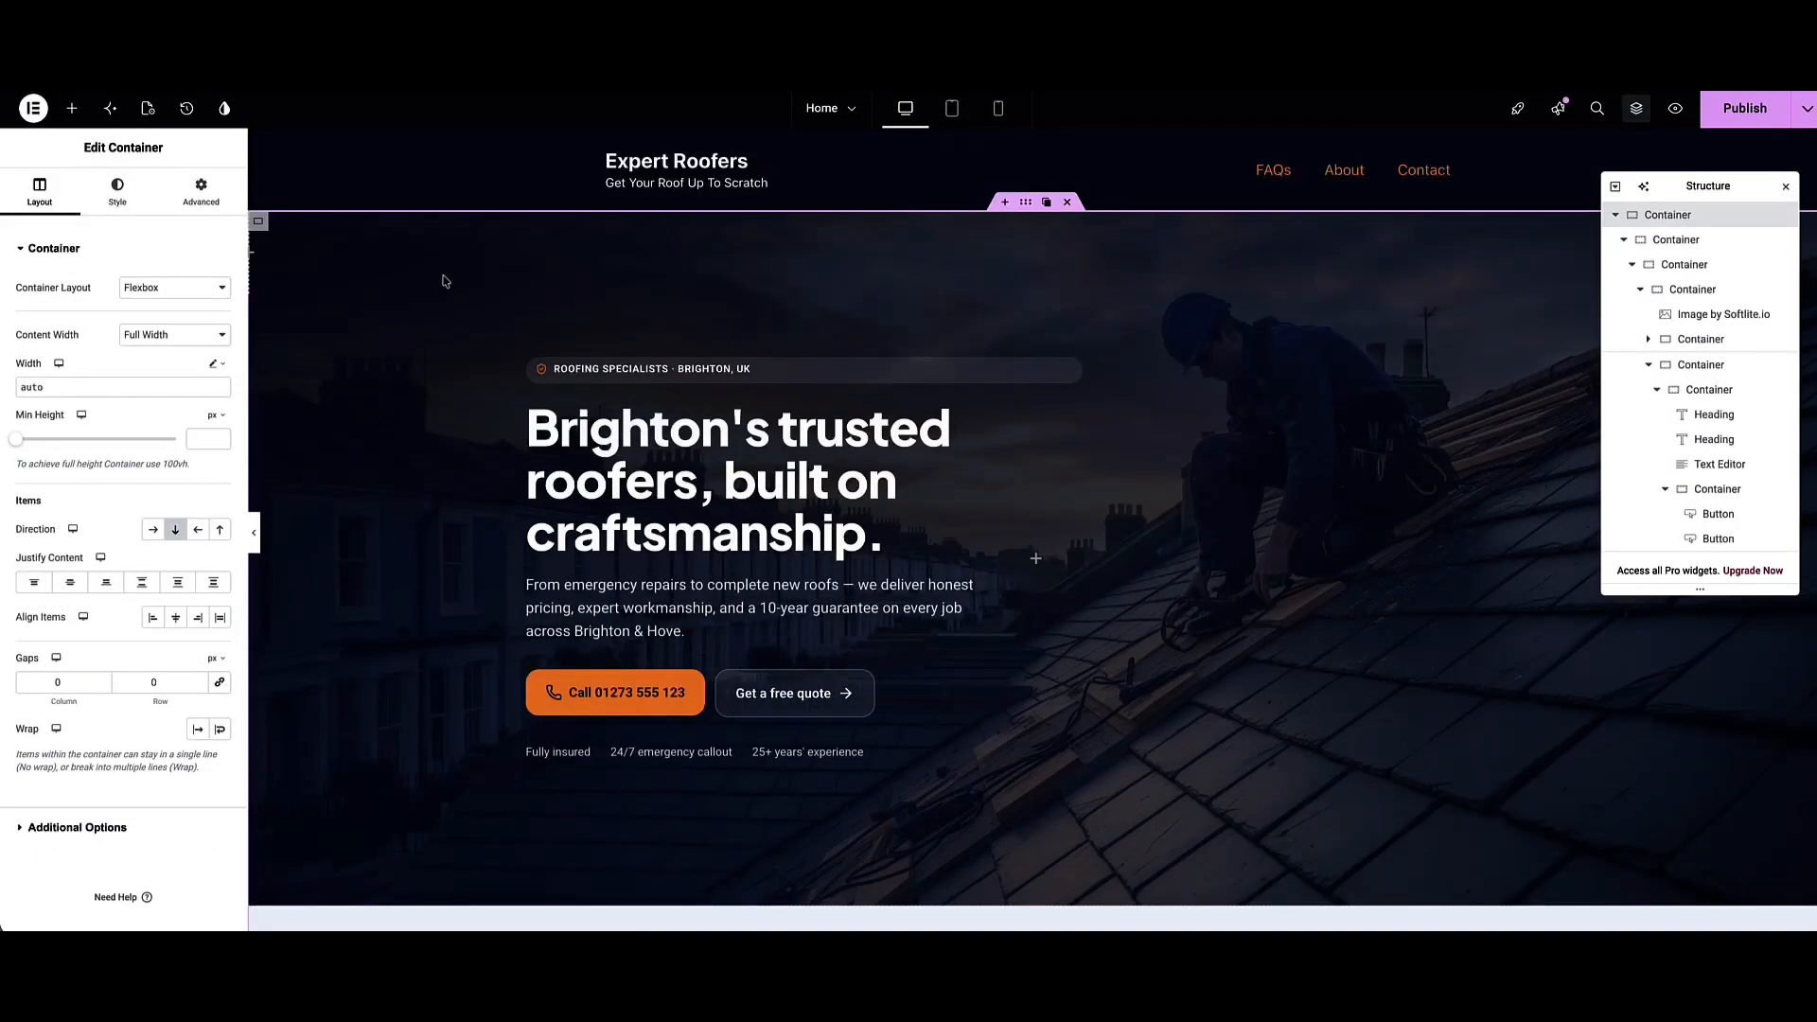
Change the hero heading from Brighton's to London's trusted roofers
scroll(444, 281, "down", 7)
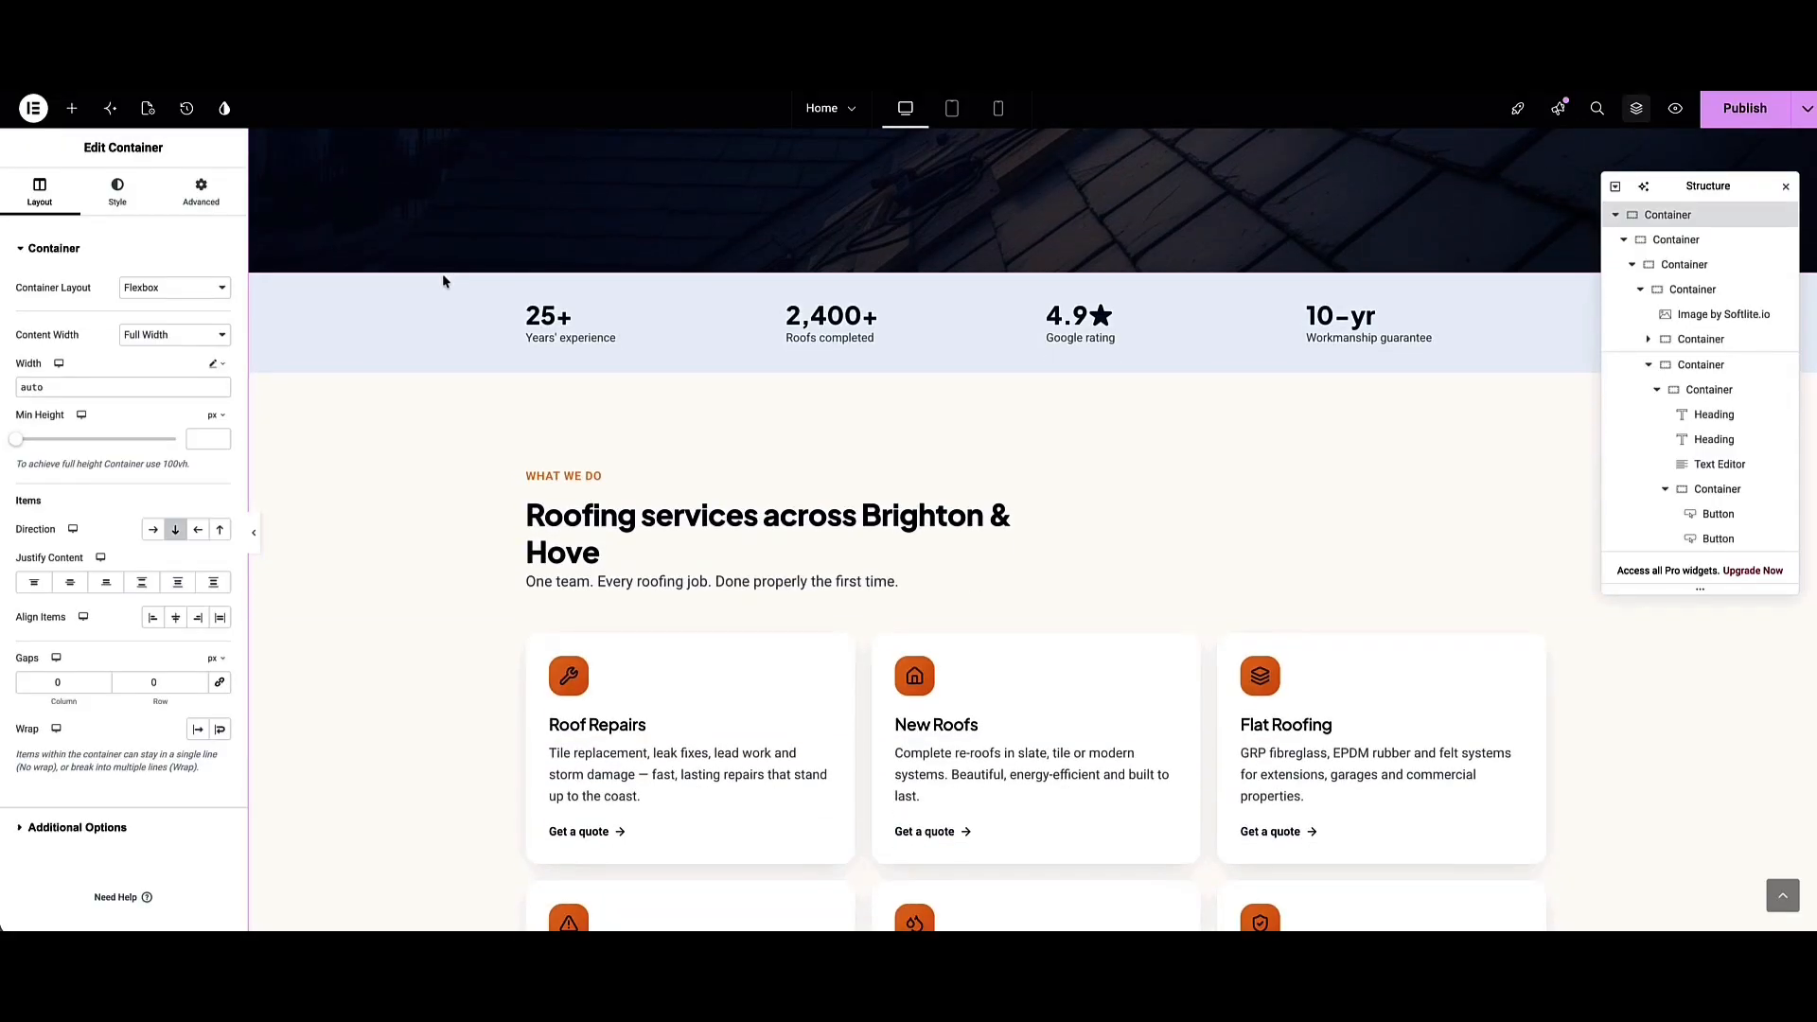
scroll(445, 284, "down", 2)
scroll(464, 378, "up", 9)
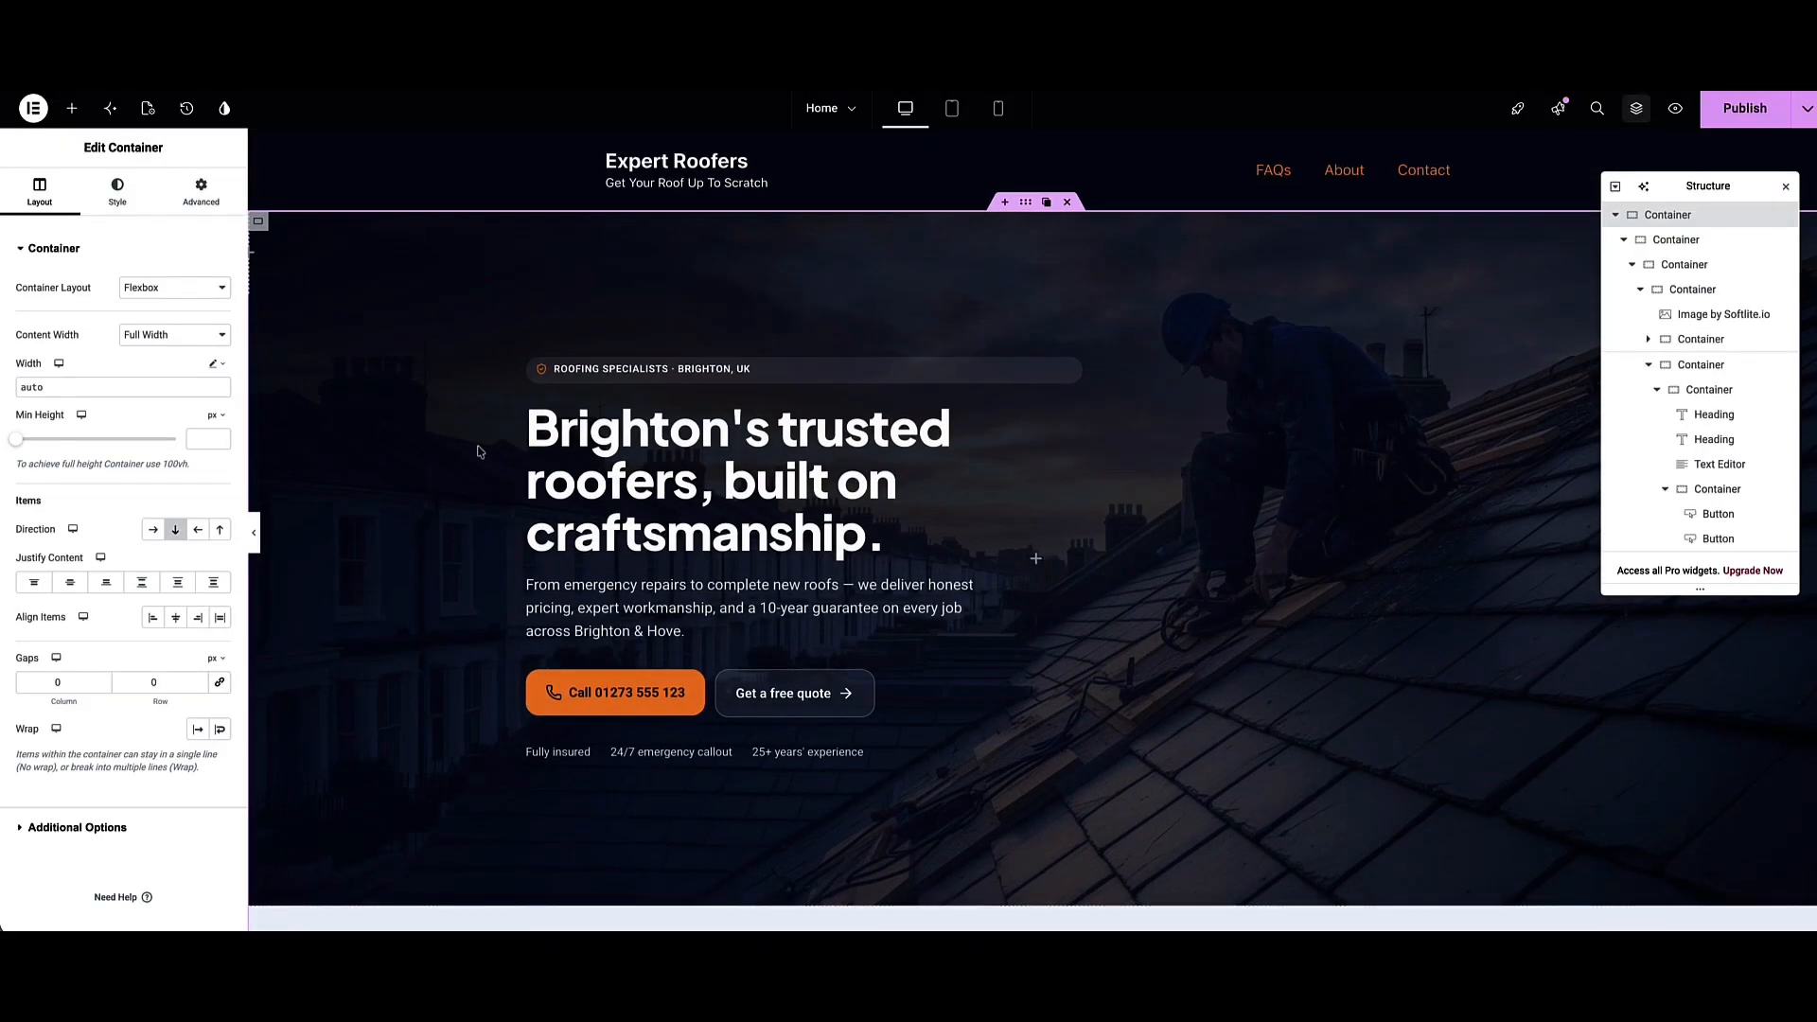
left_click(641, 455)
left_click_drag(729, 431, 556, 430)
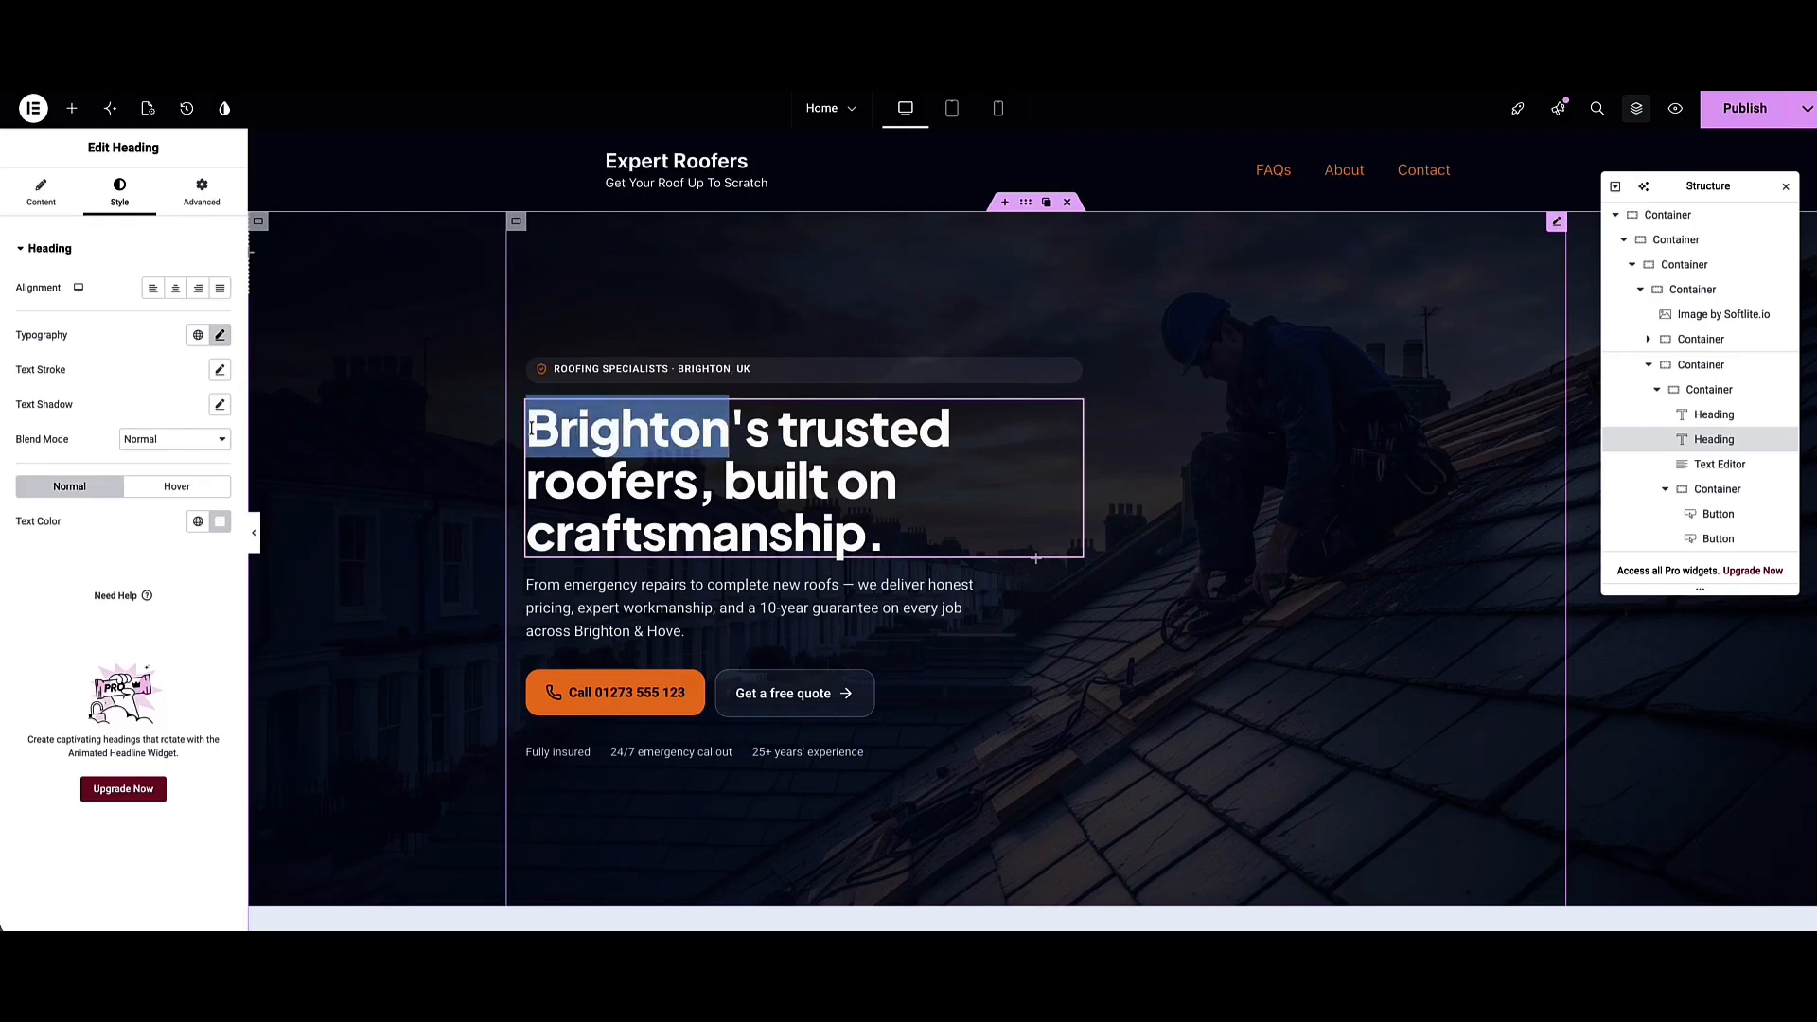
type("London")
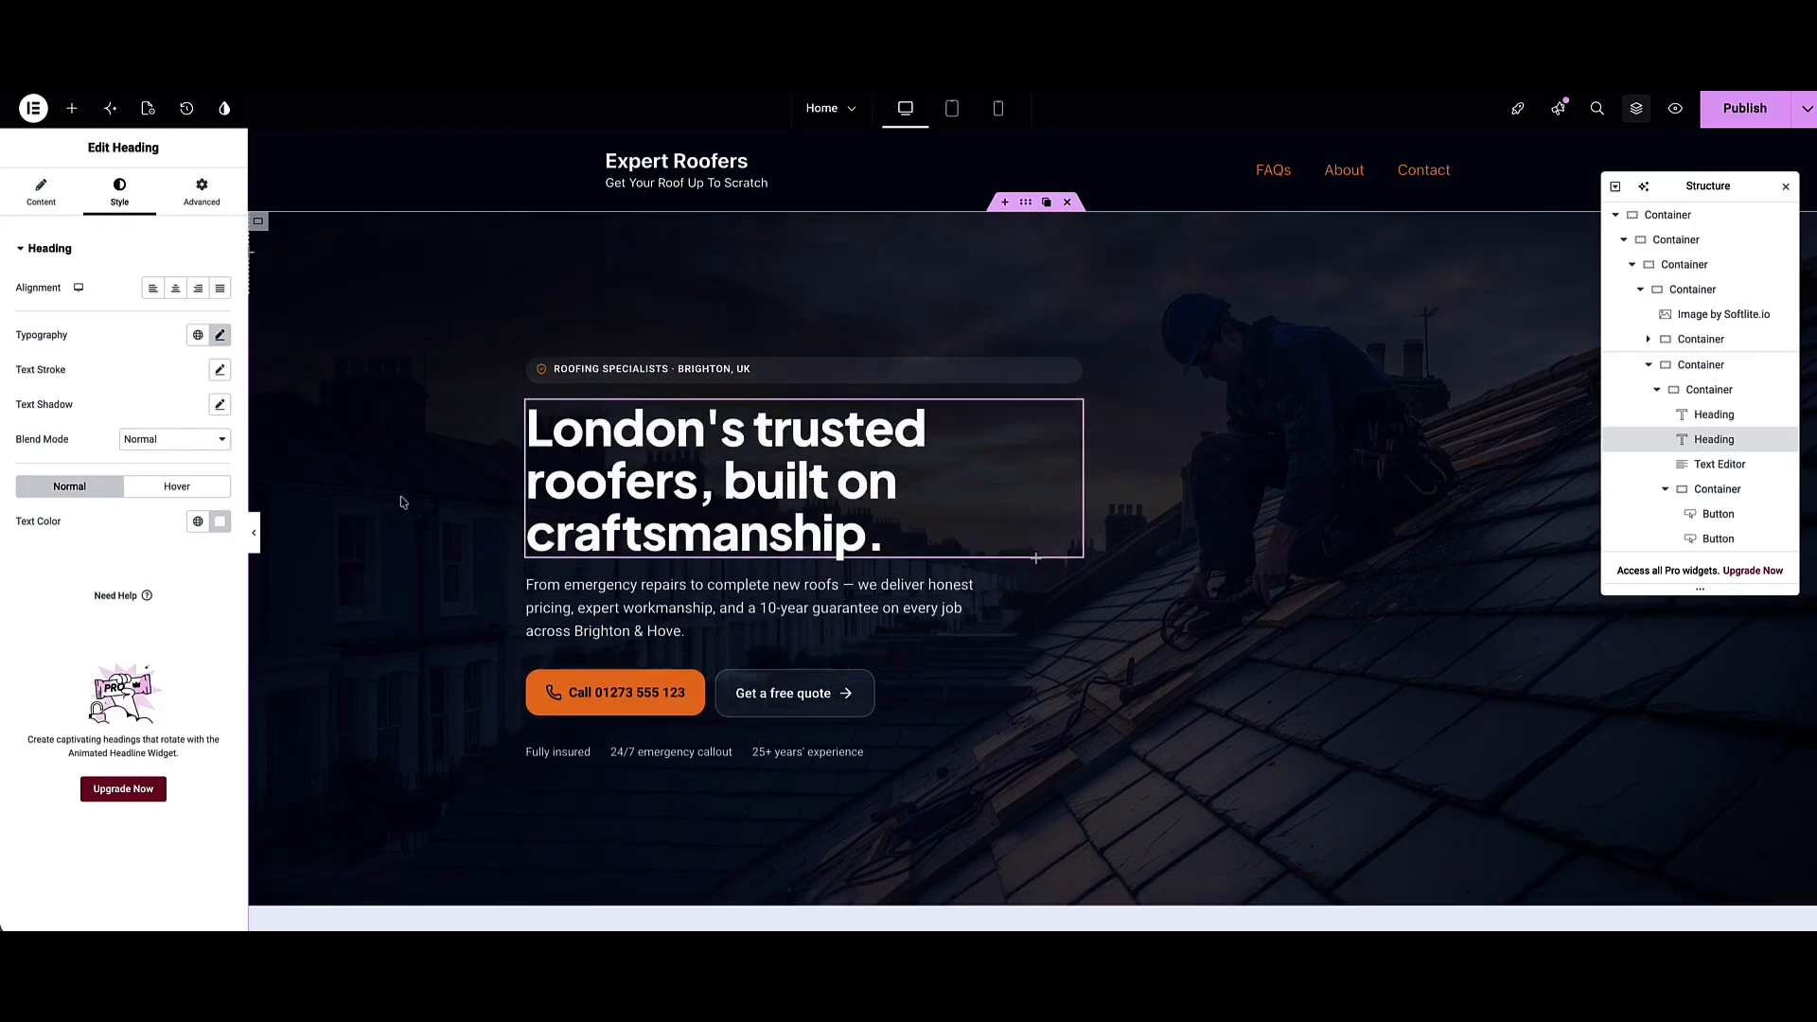
Check the hero paragraph and Get a free quote button, keeping its #contact link
left_click(576, 609)
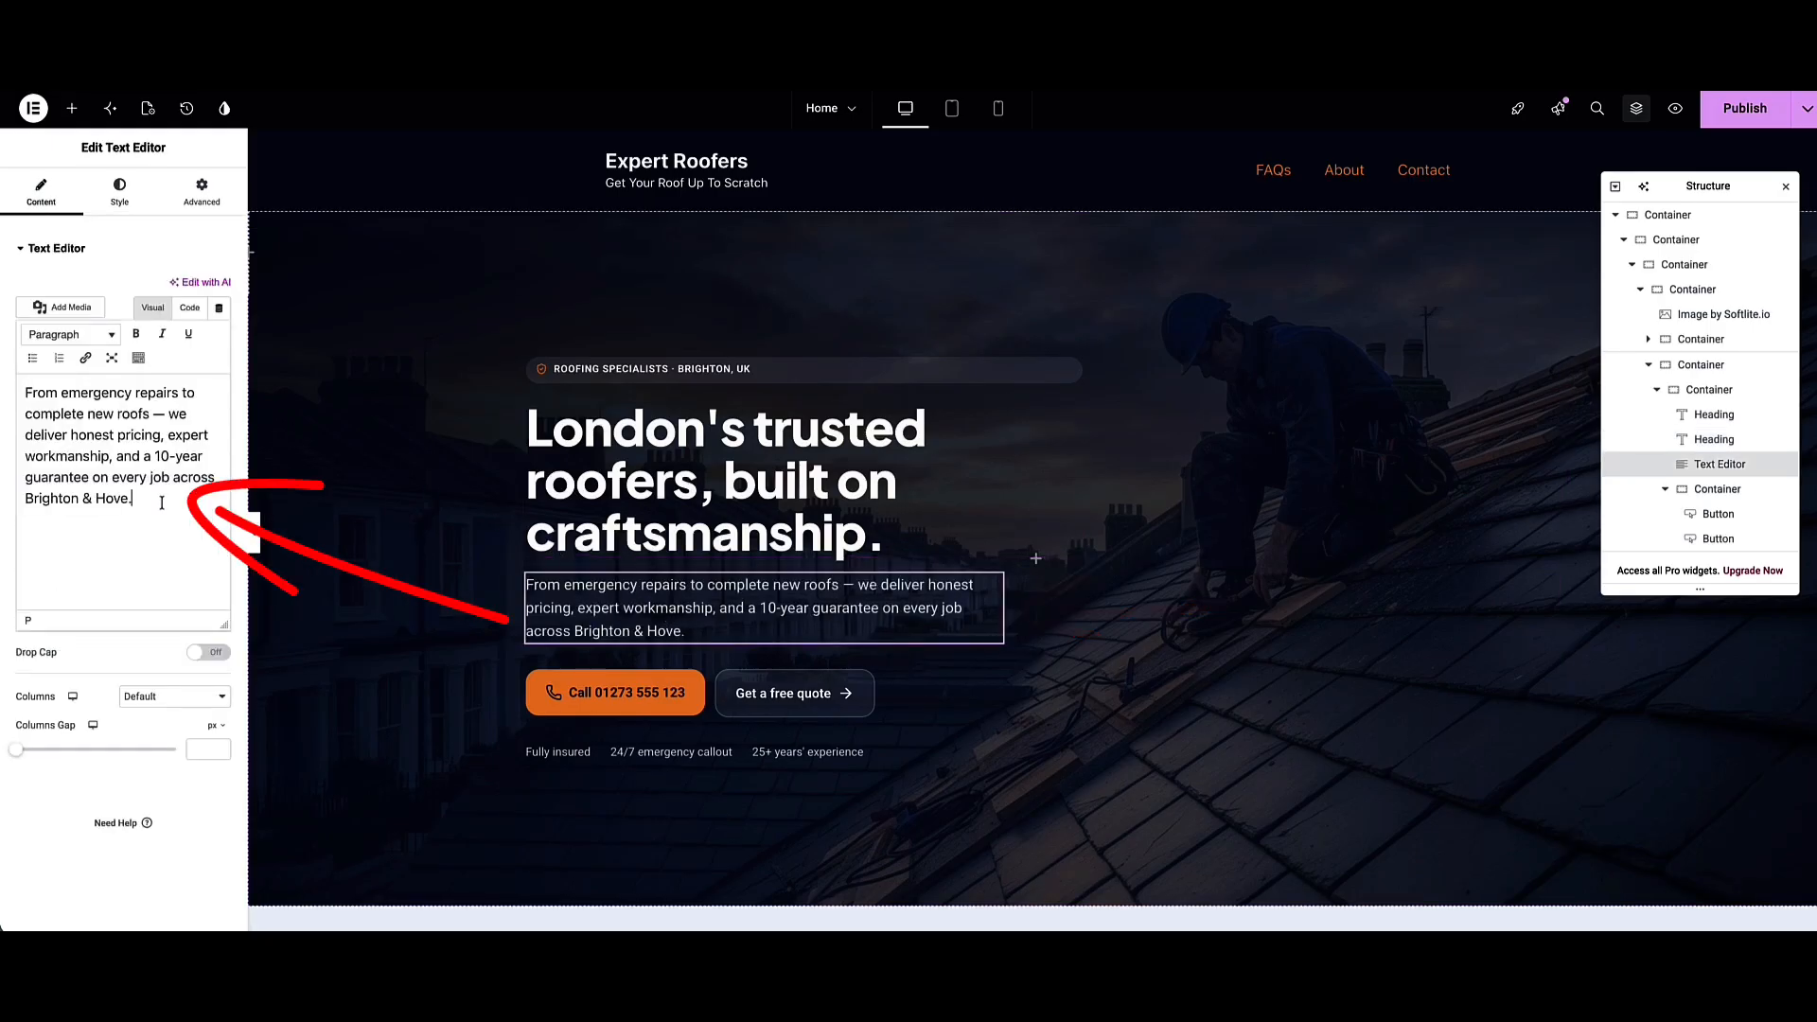
left_click_drag(162, 502, 31, 416)
left_click(51, 399)
left_click(749, 689)
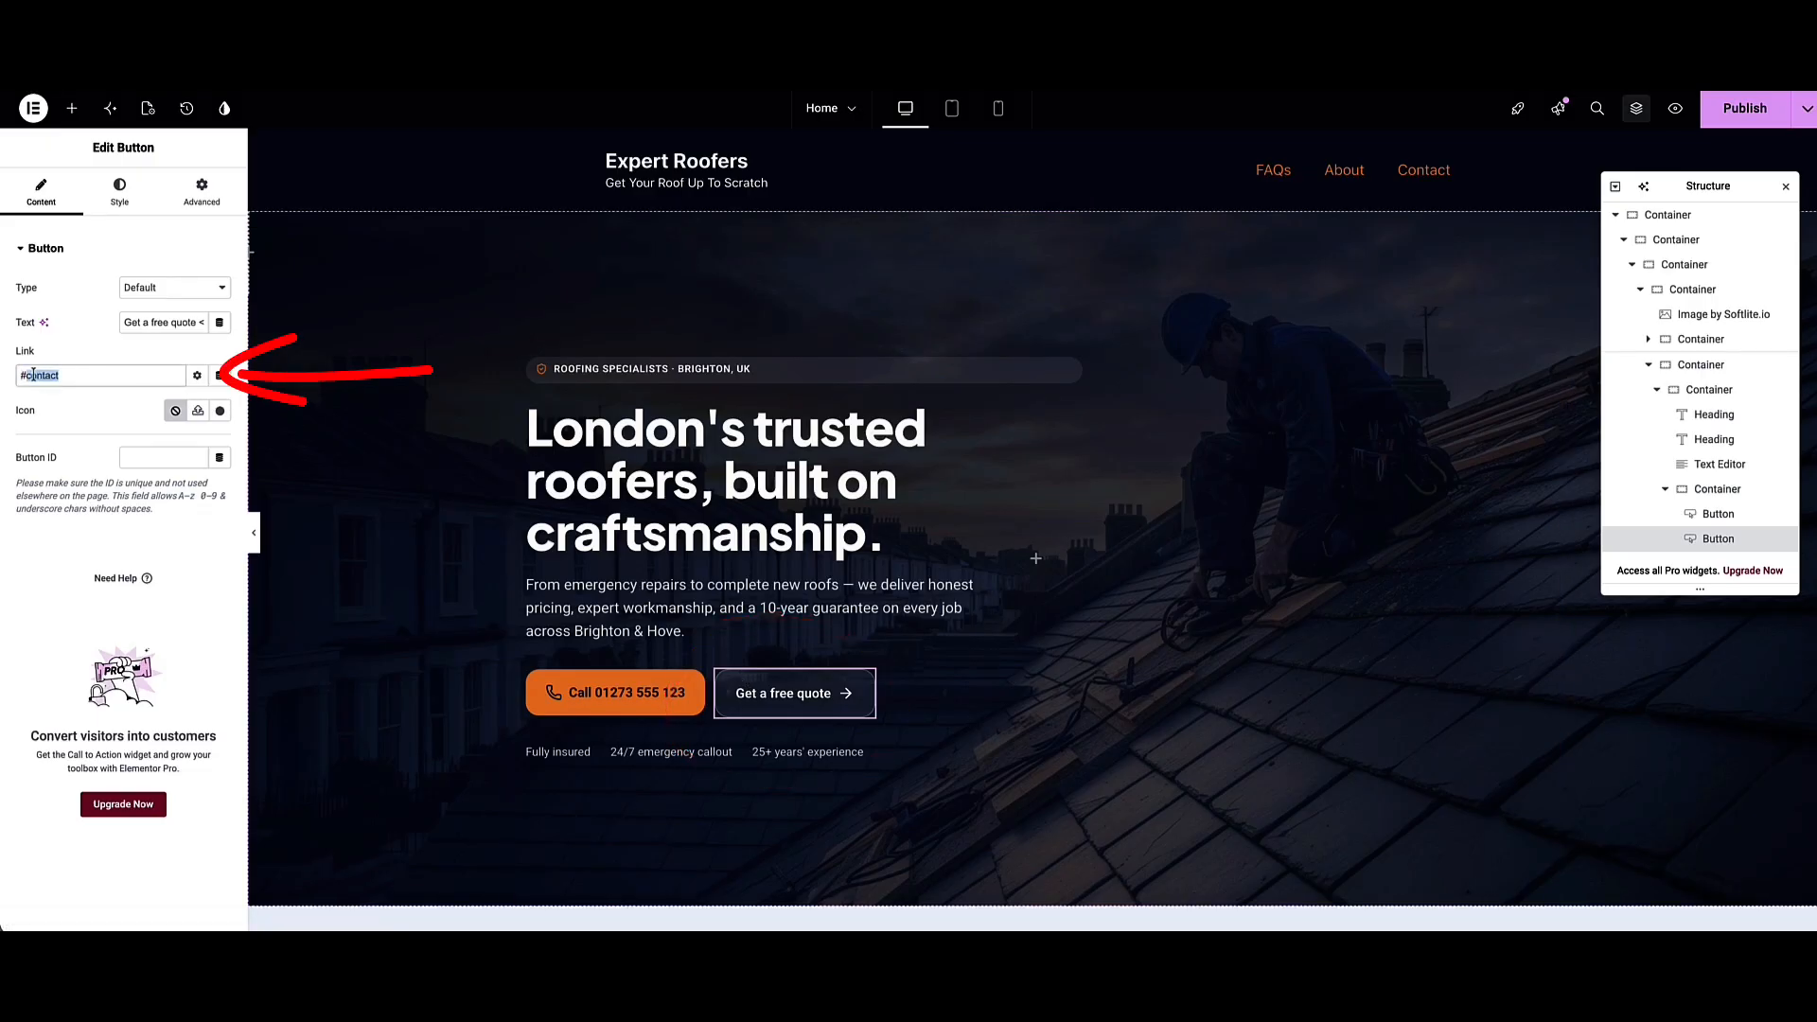
left_click(833, 694)
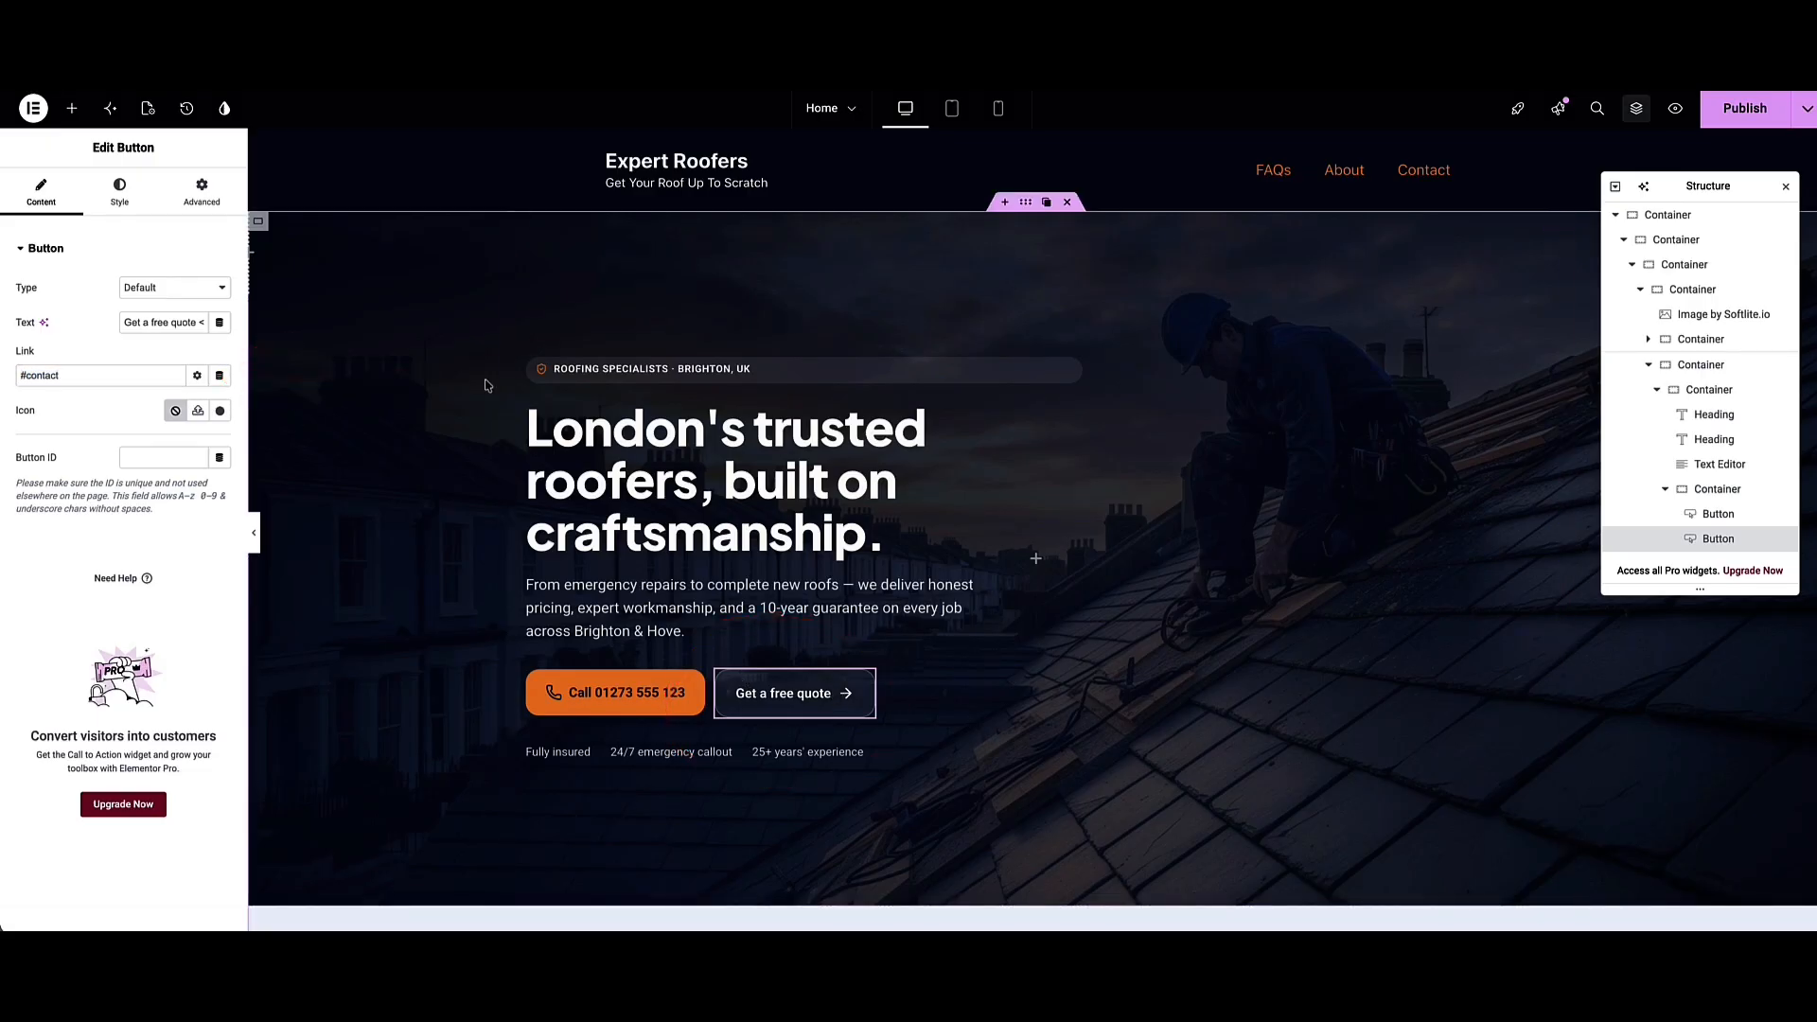
scroll(521, 391, "down", 2)
scroll(567, 383, "up", 2)
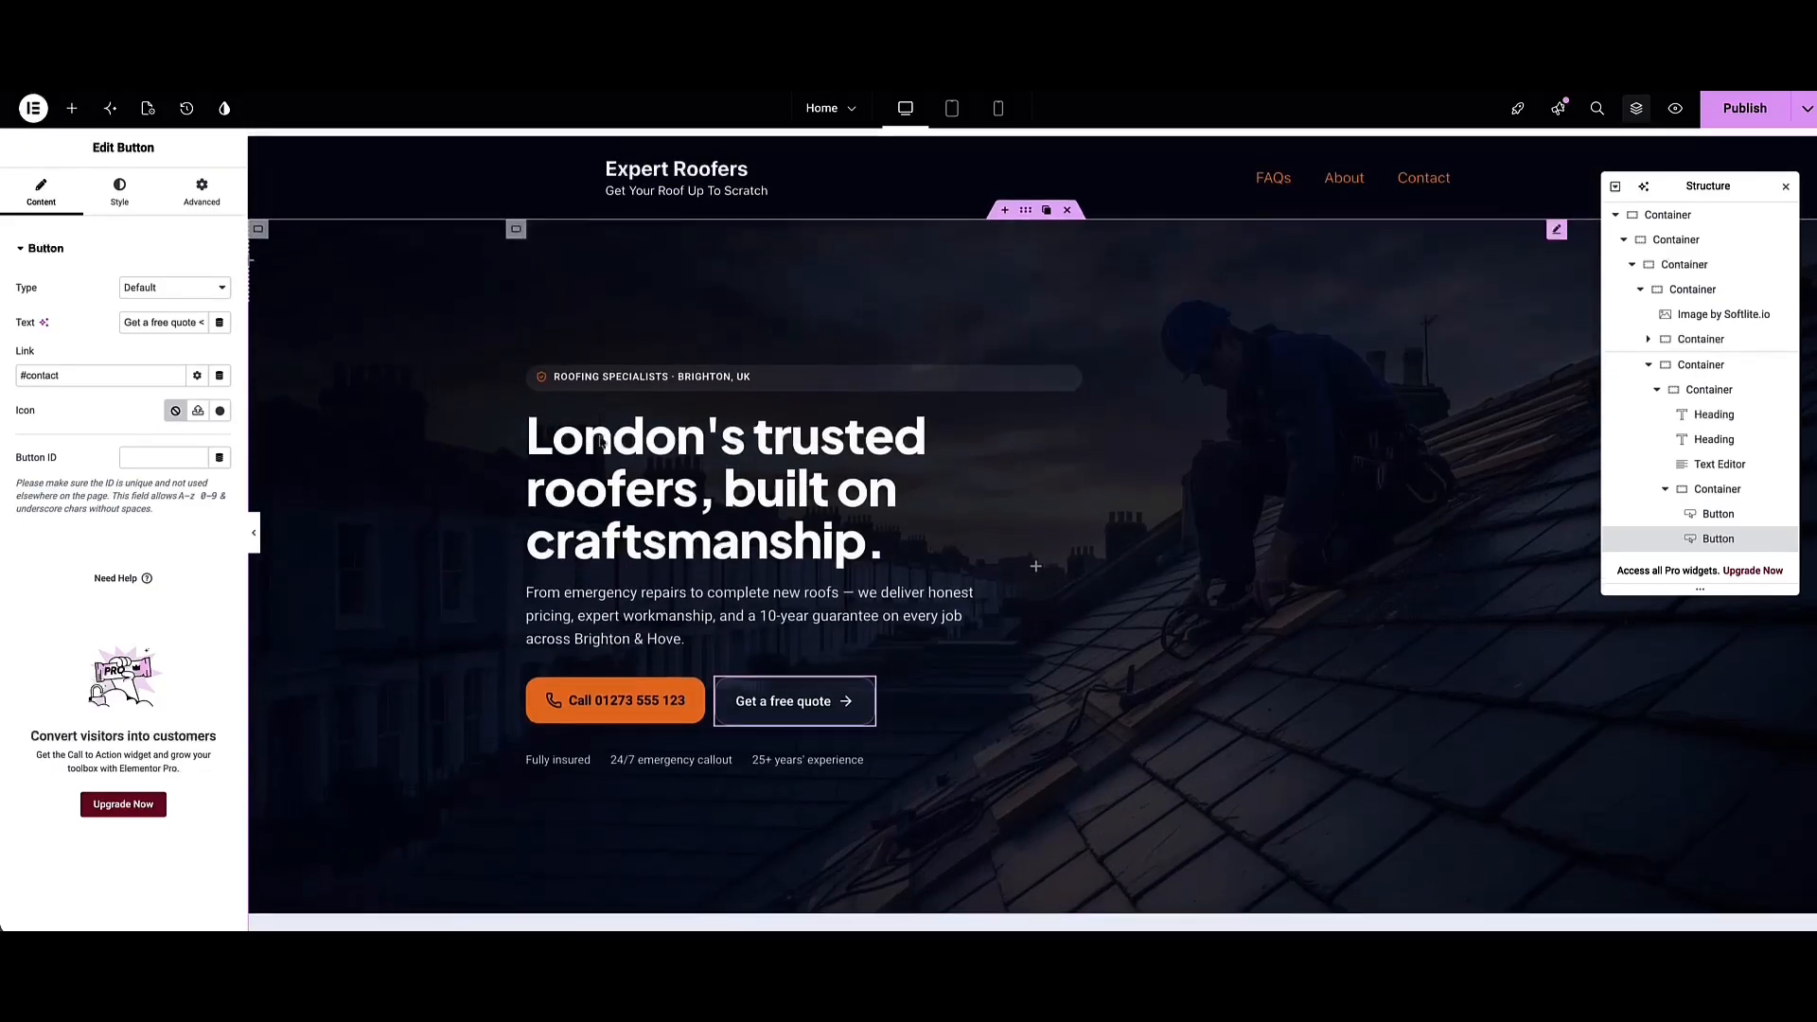
Move the Roofing Specialists badge below the headline and show the edit history
left_click(590, 377)
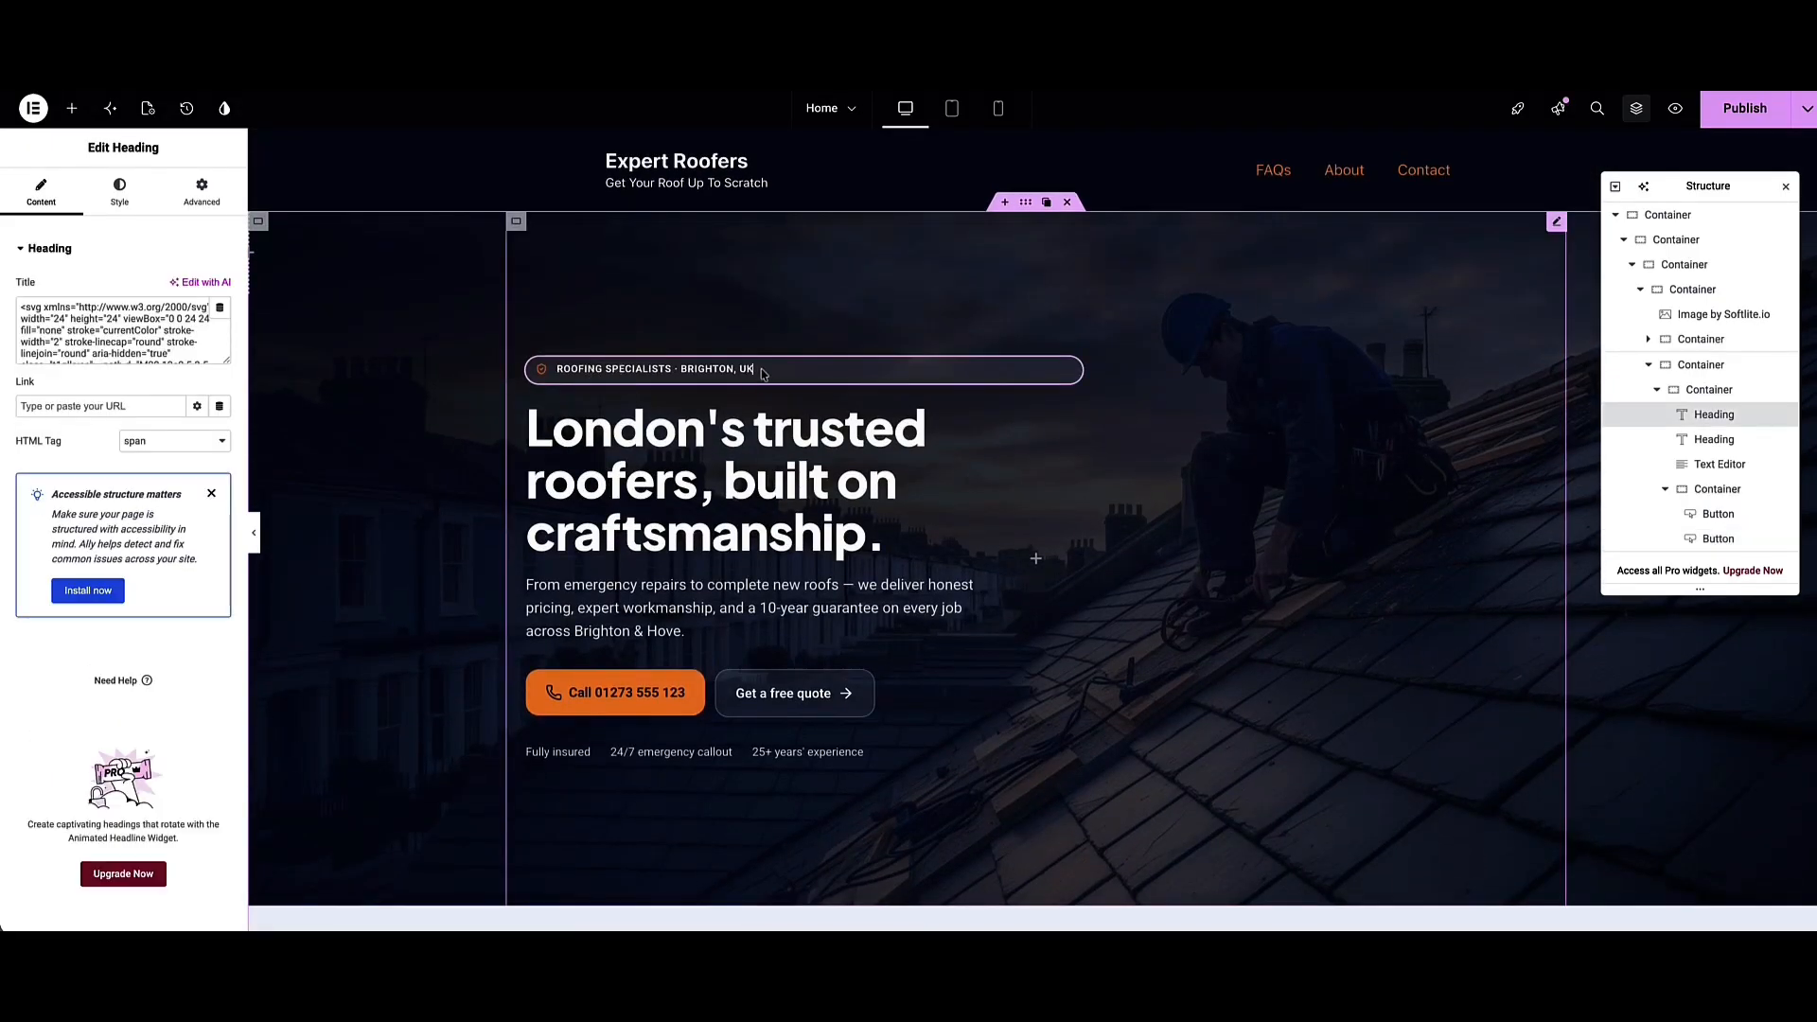
left_click_drag(762, 373, 662, 547)
left_click(187, 108)
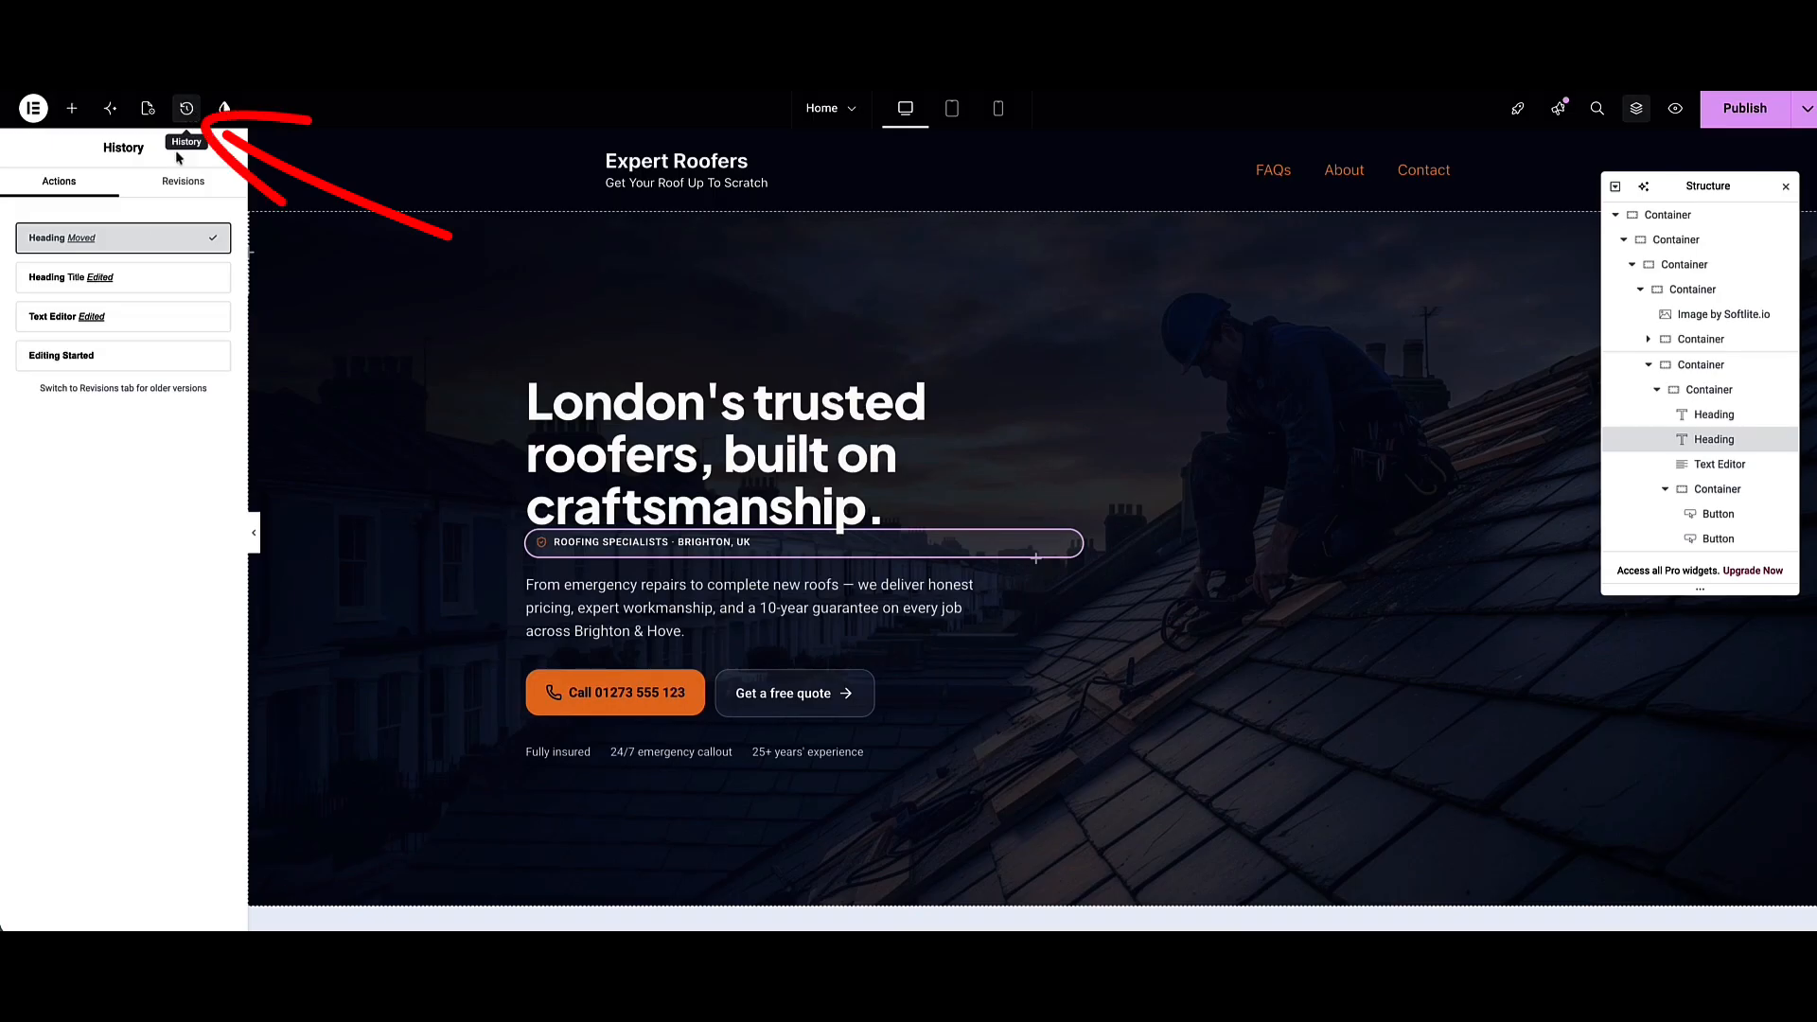
left_click(129, 278)
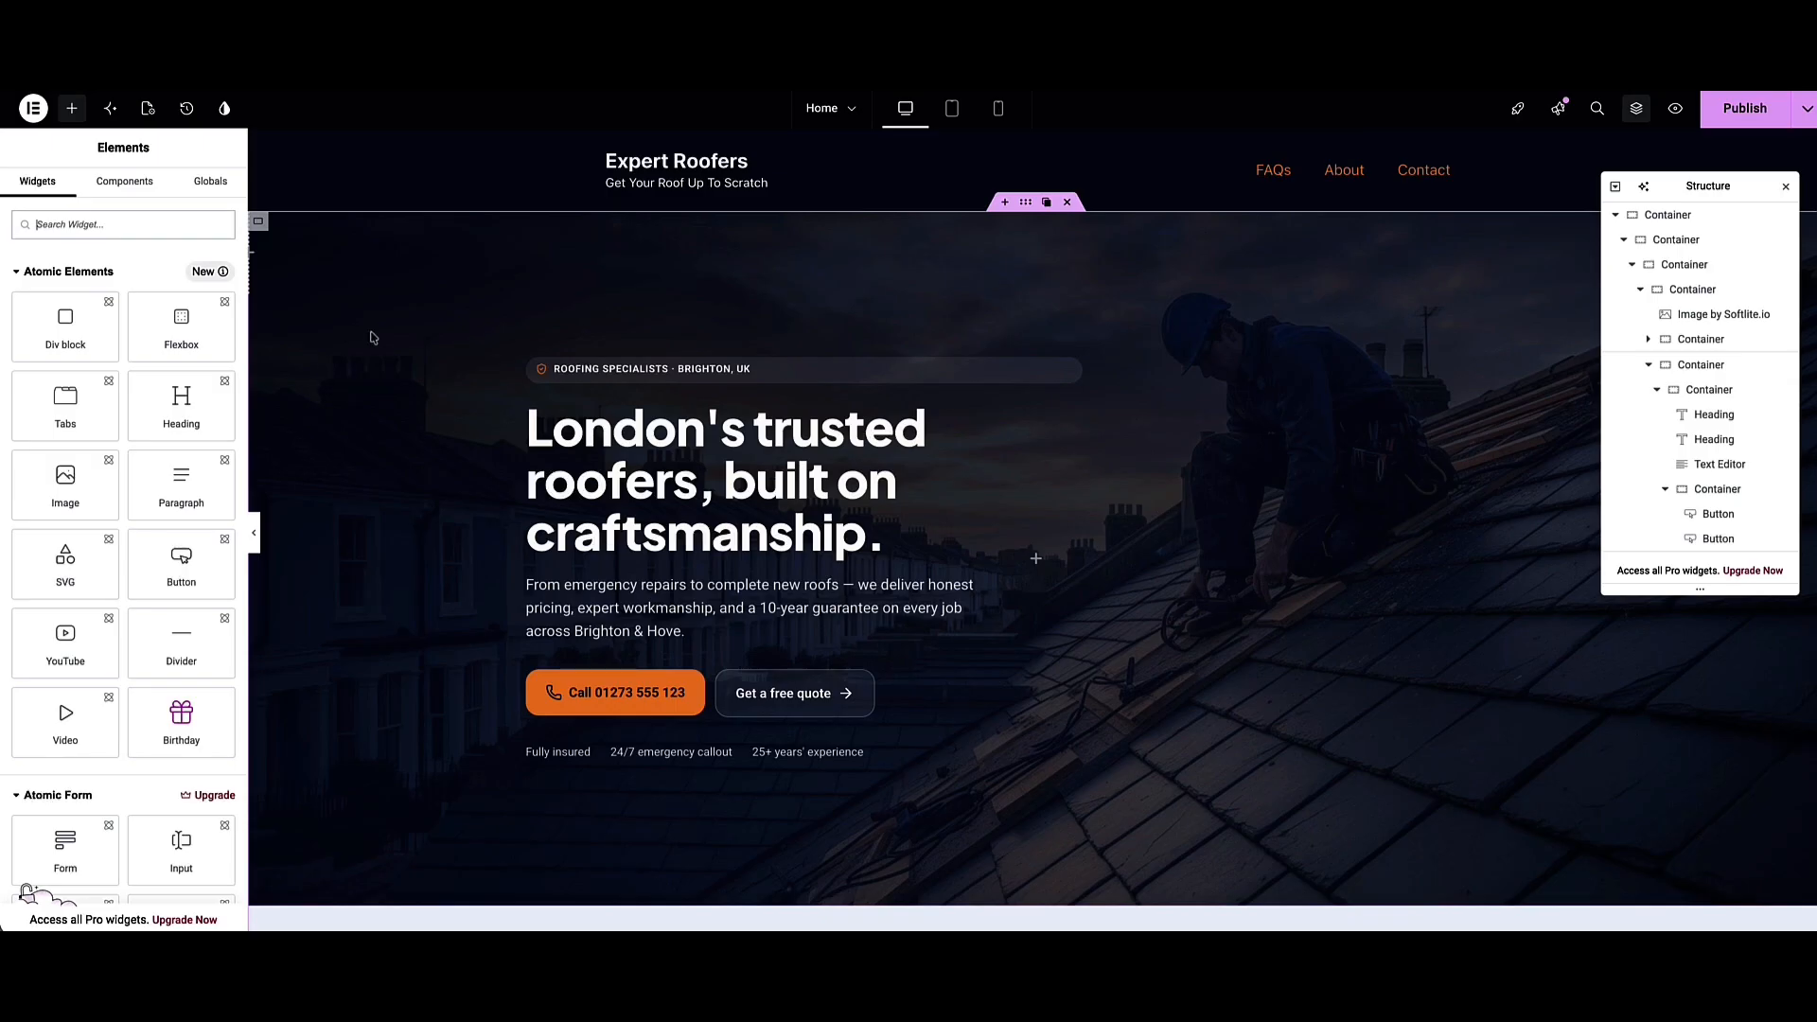
left_click(1026, 203)
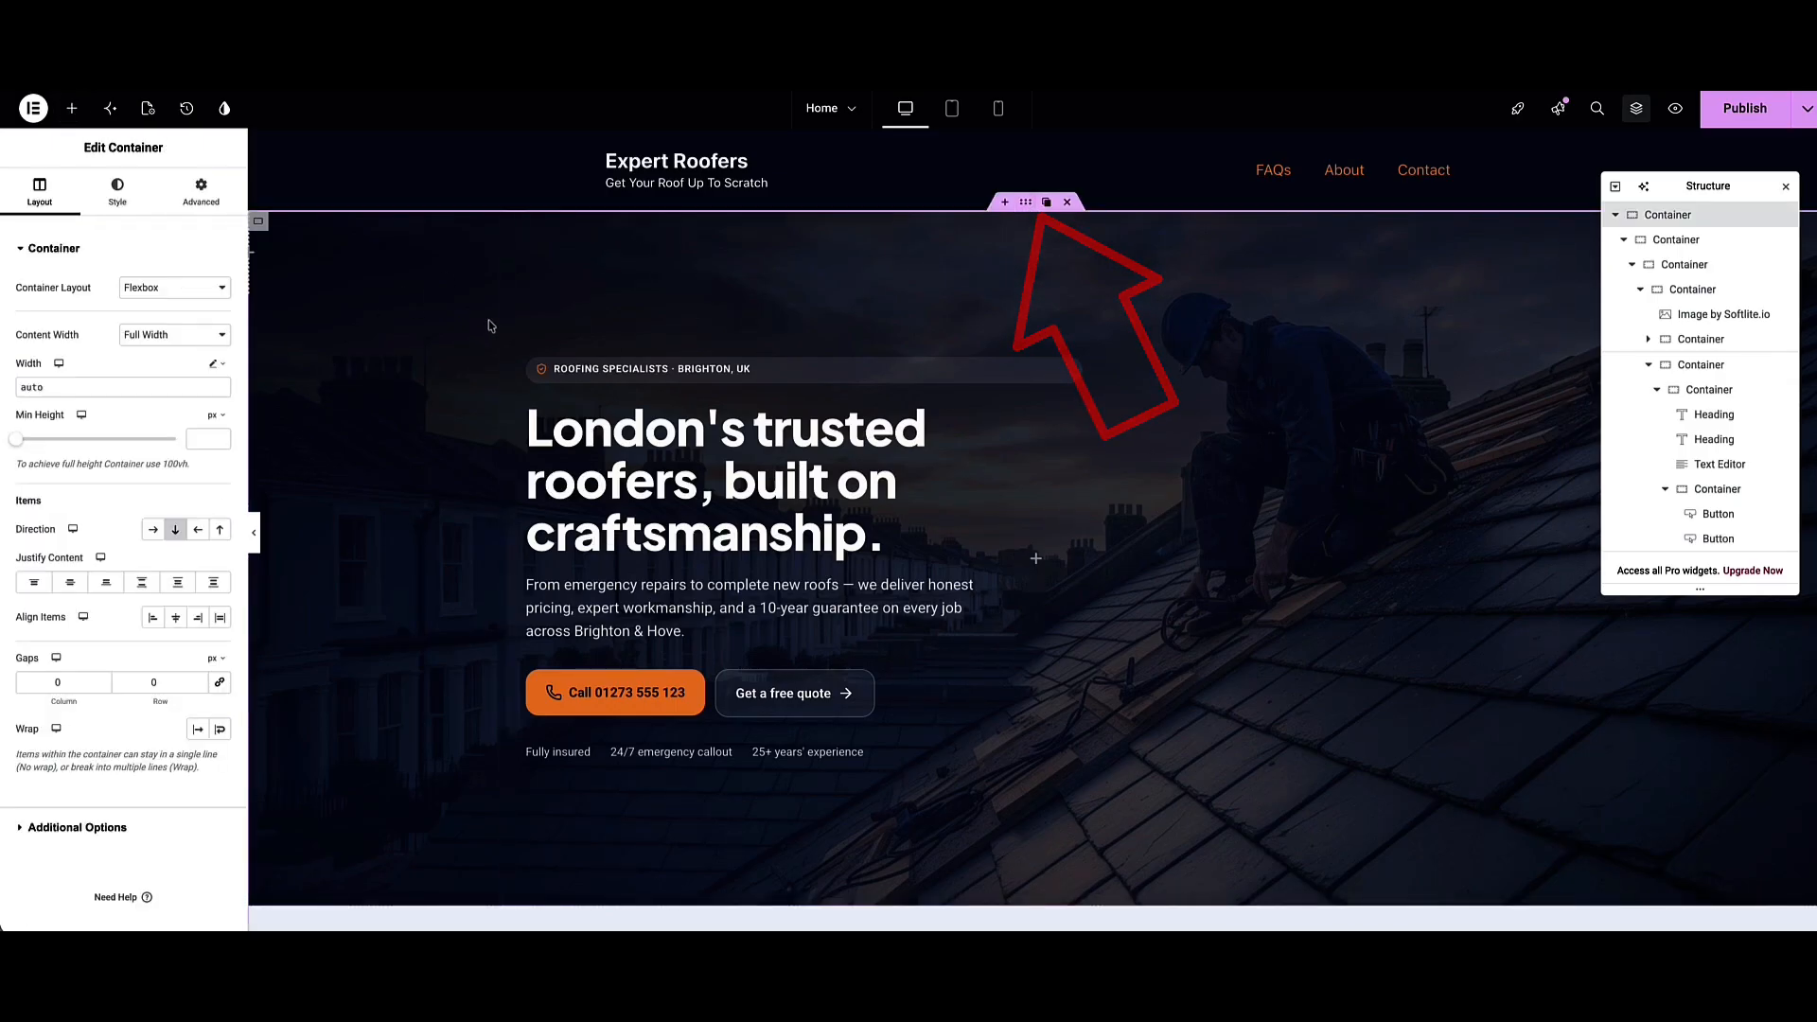
left_click(117, 194)
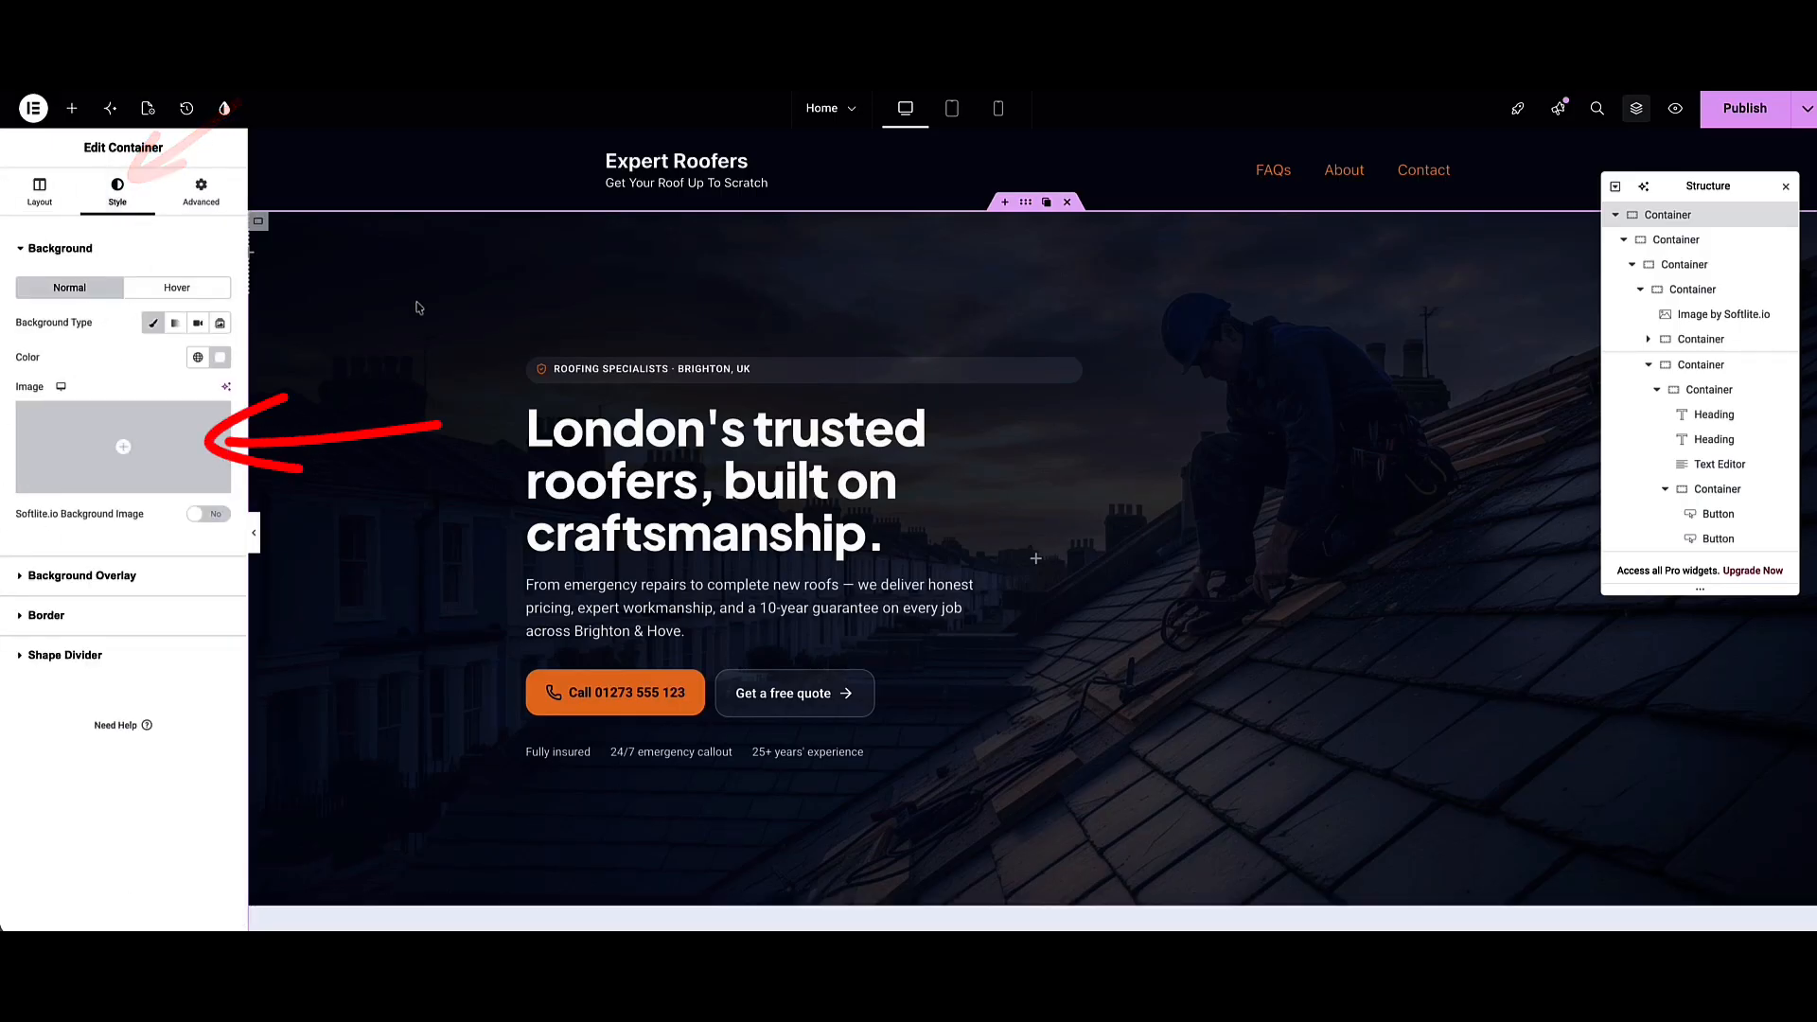
scroll(419, 308, "down", 7)
scroll(518, 283, "down", 2)
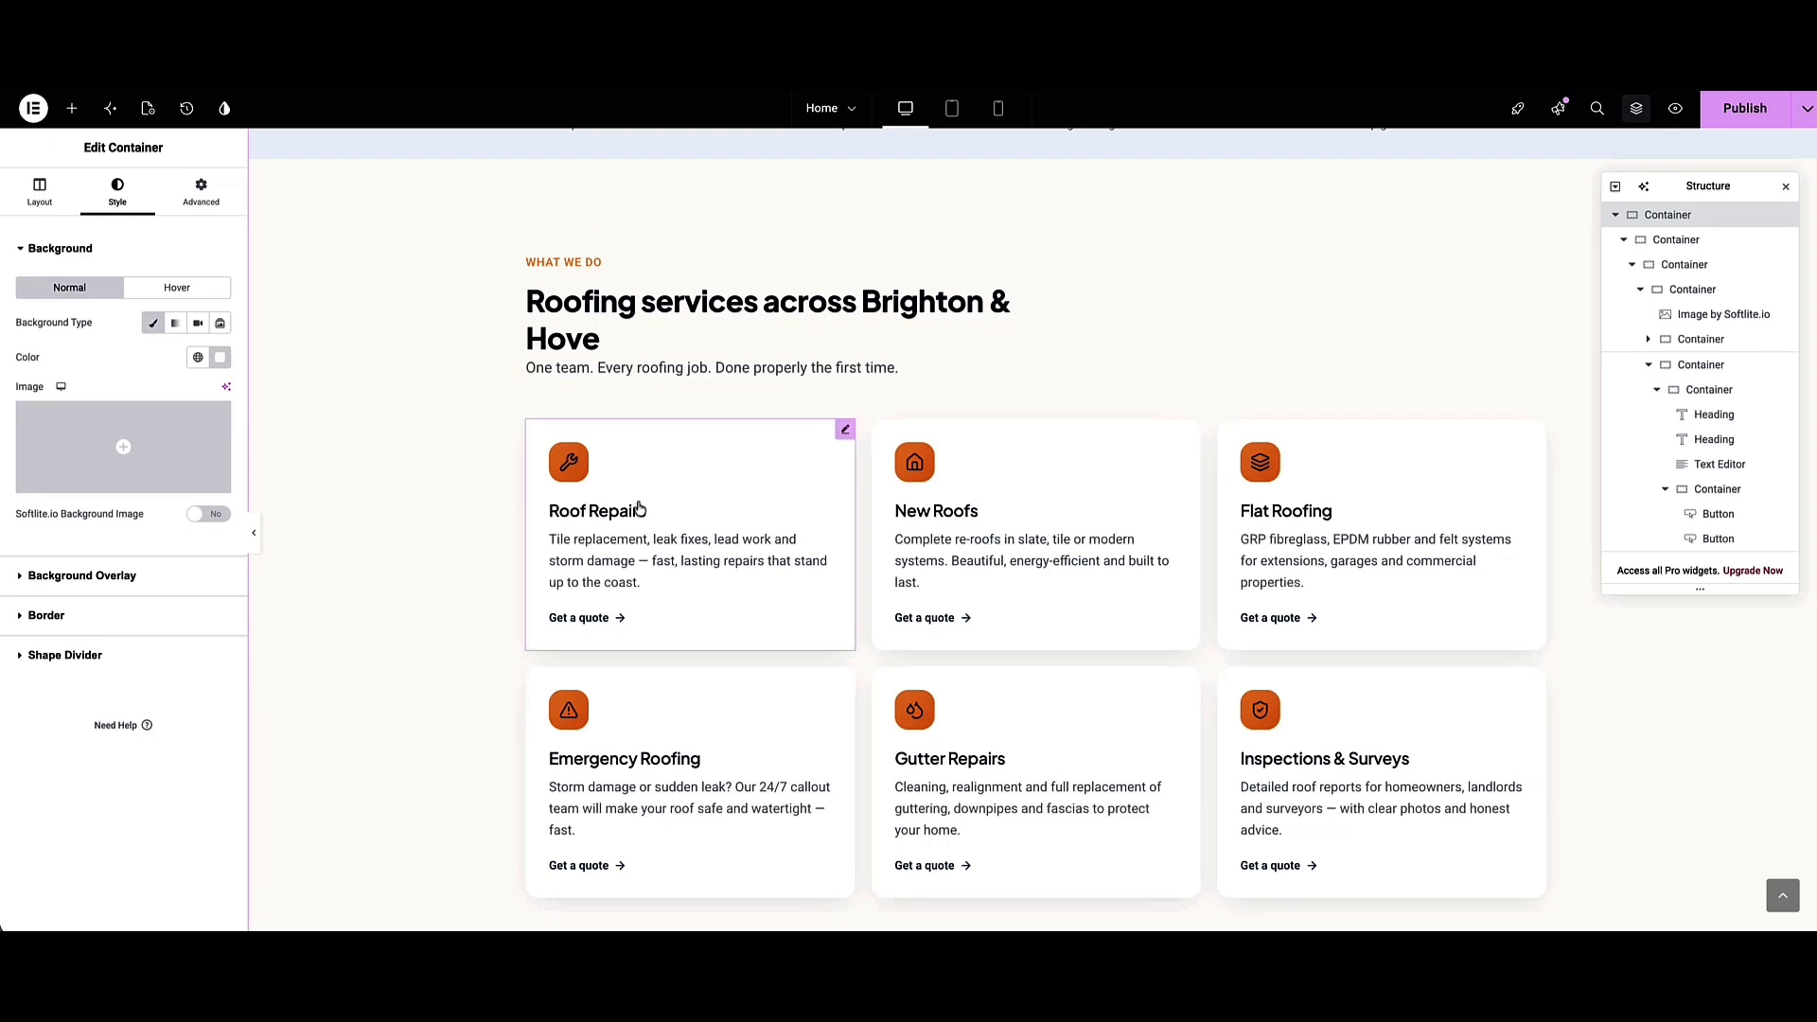
left_click(662, 525)
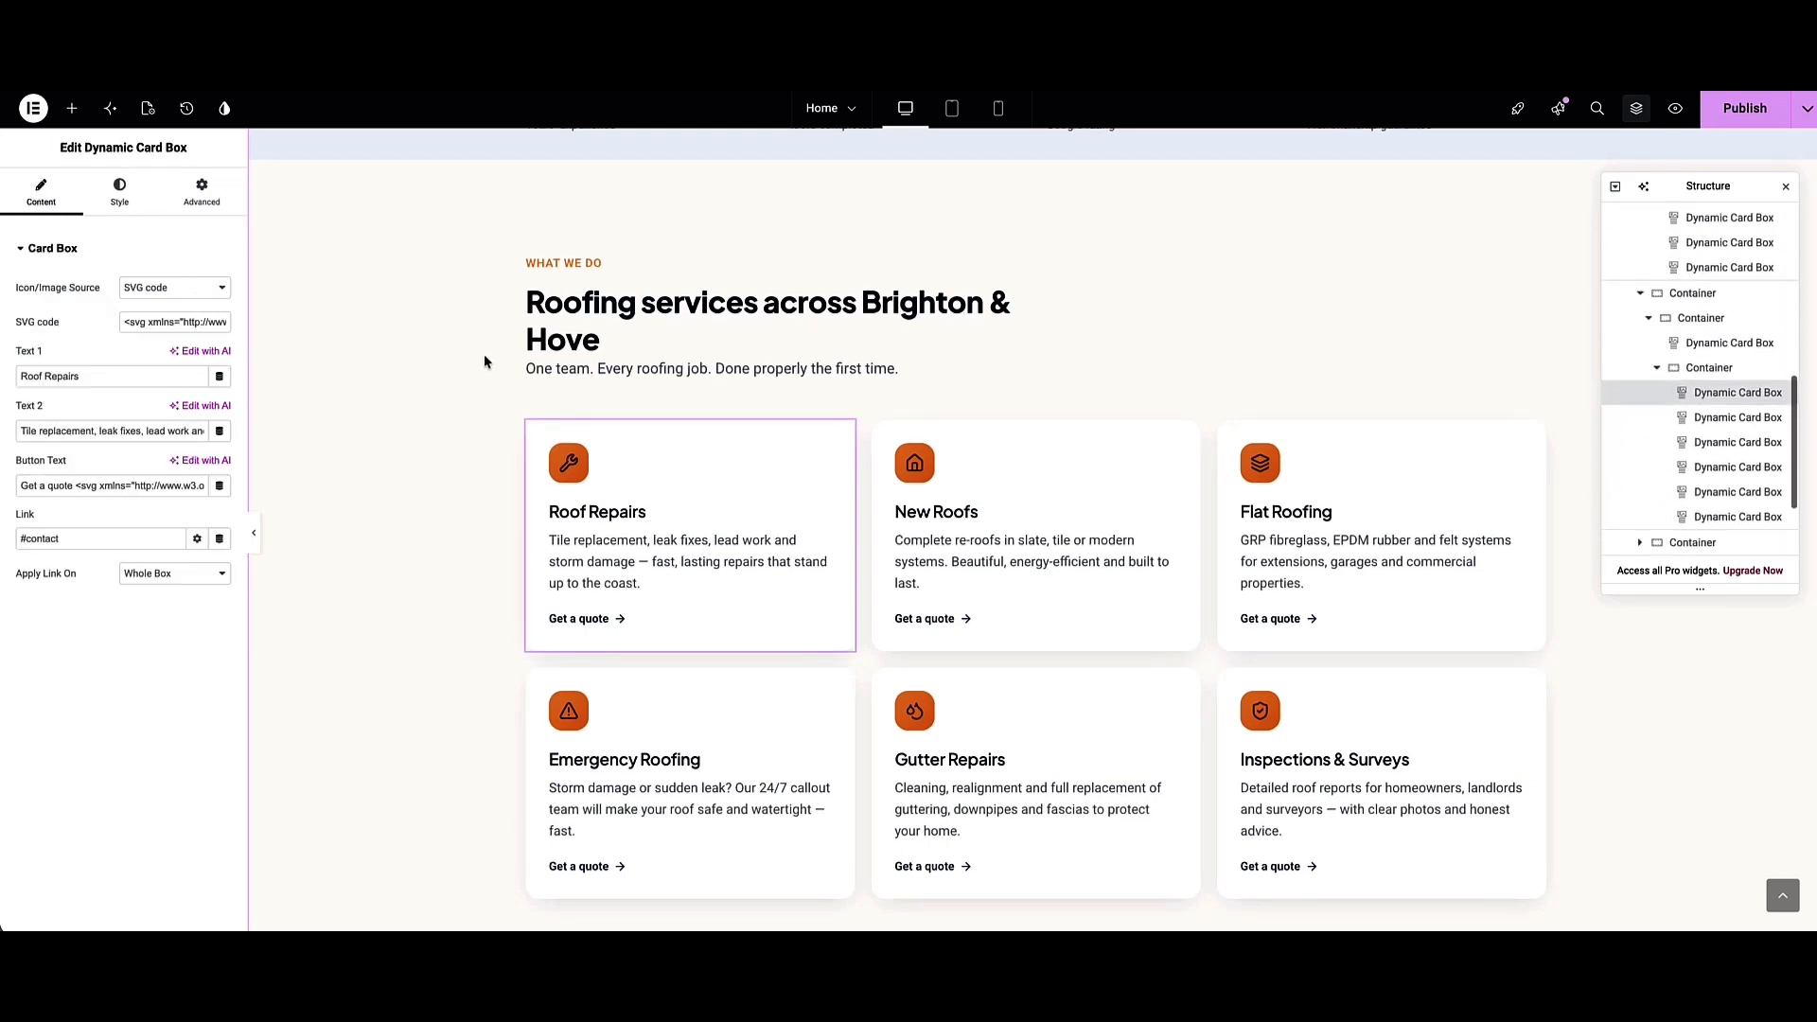
scroll(491, 297, "down", 4)
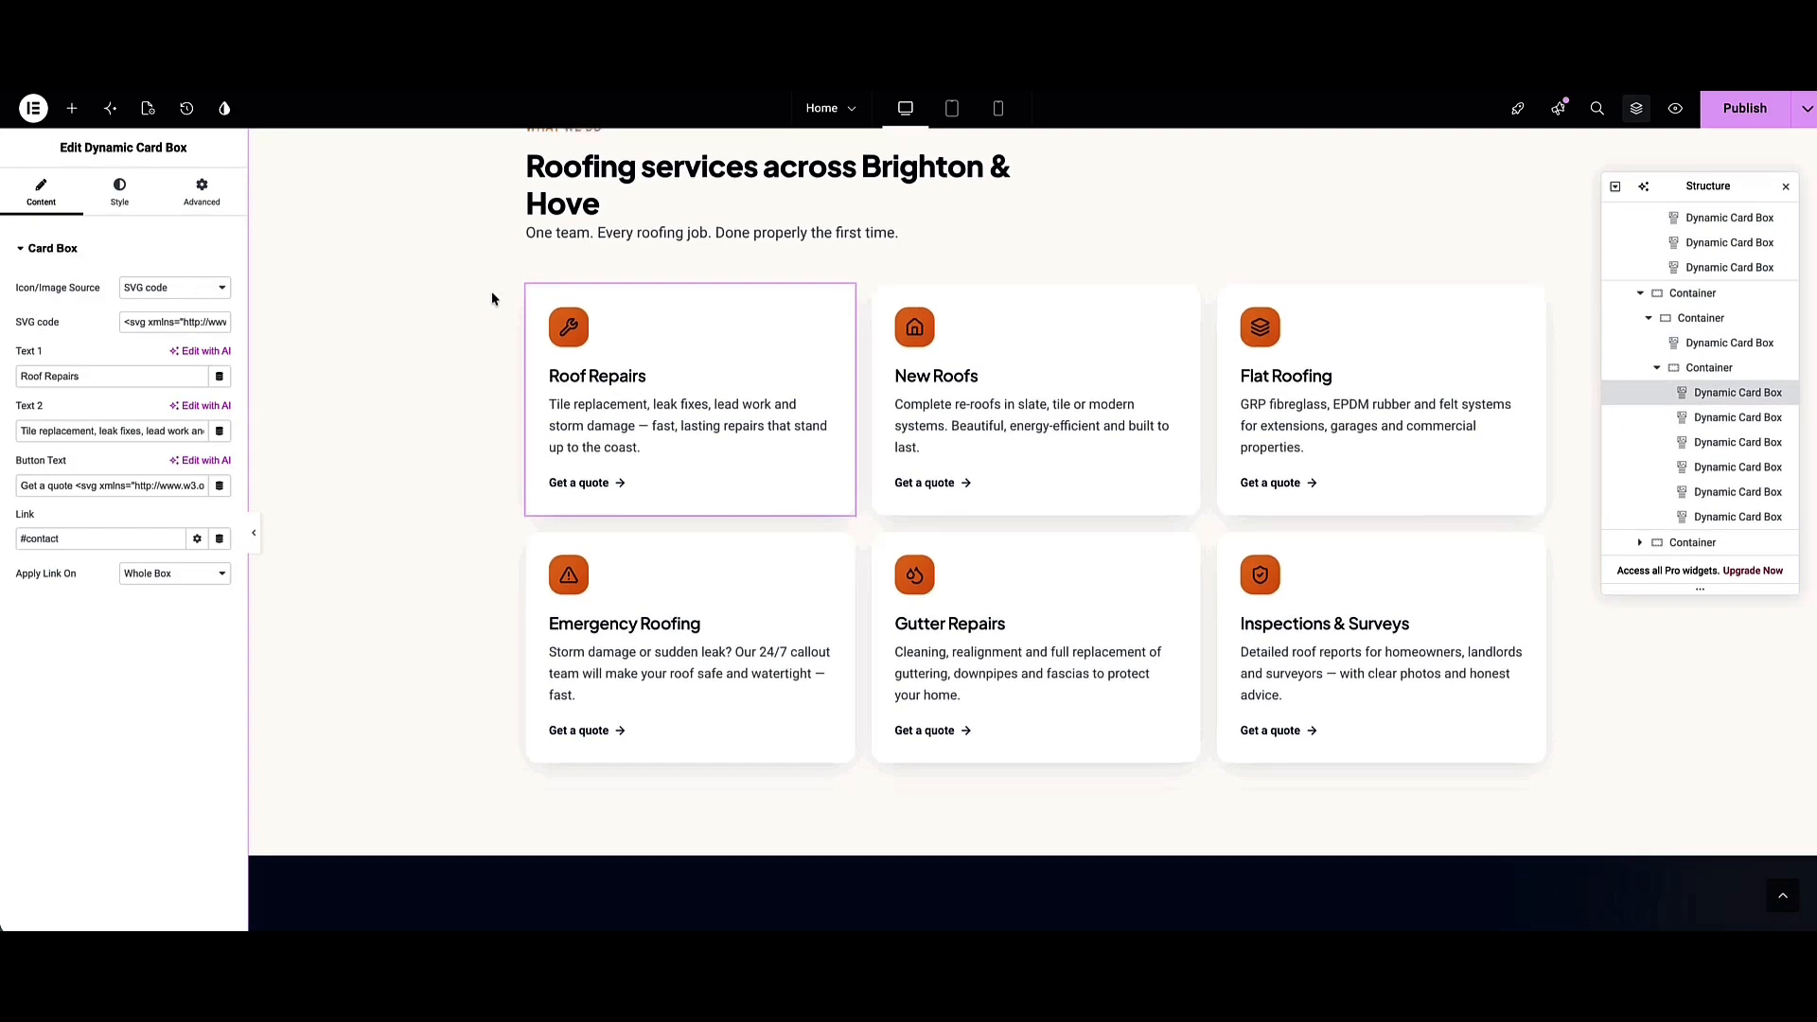
scroll(491, 298, "down", 2)
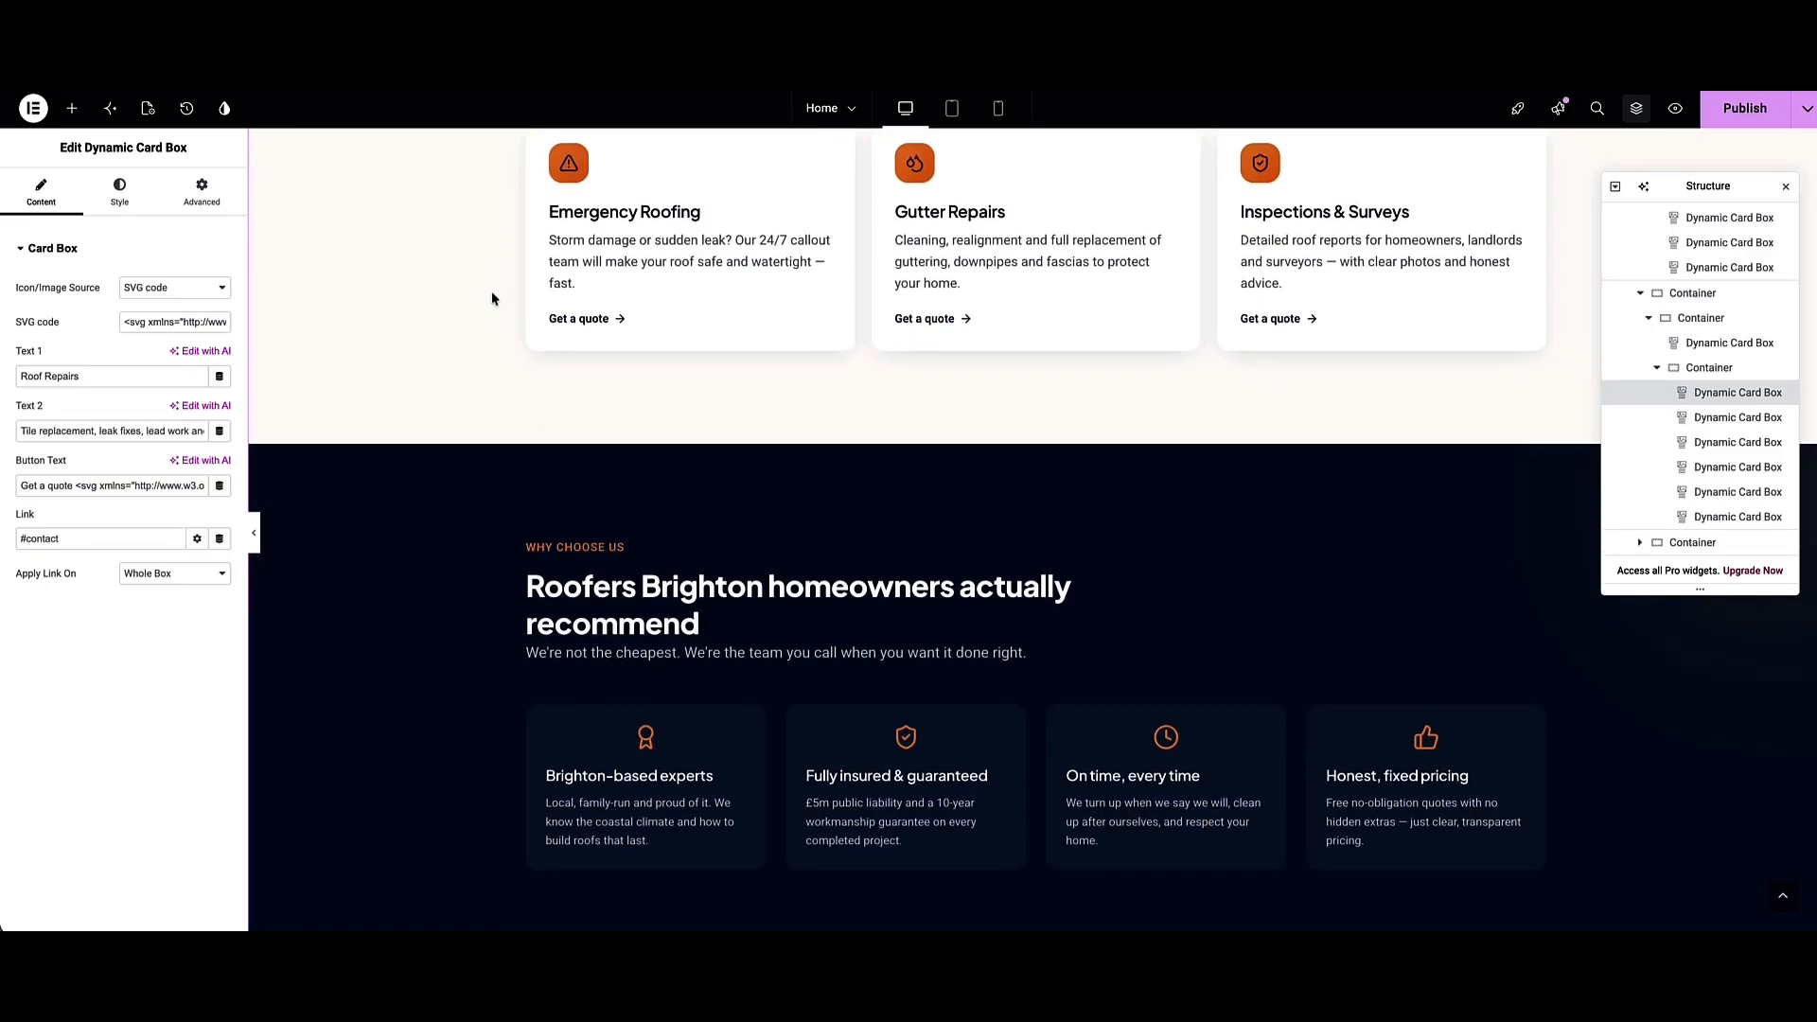
scroll(491, 298, "up", 5)
scroll(491, 298, "up", 7)
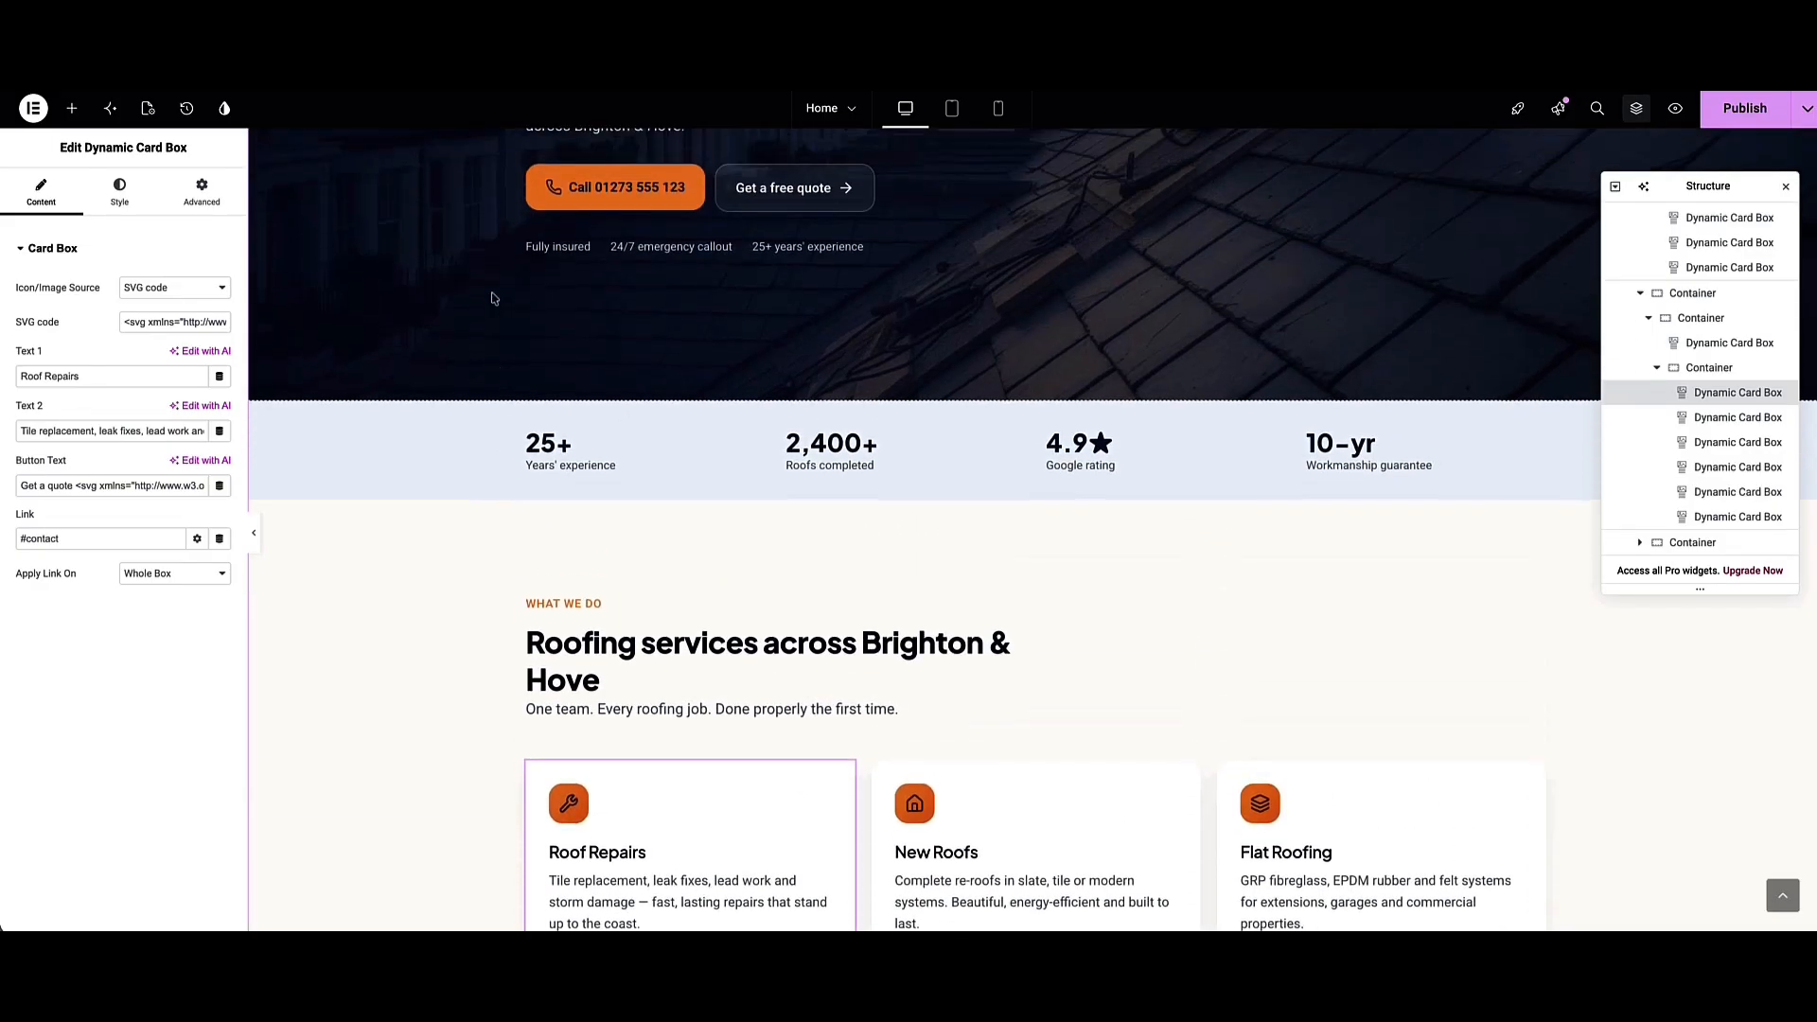
scroll(491, 298, "down", 1)
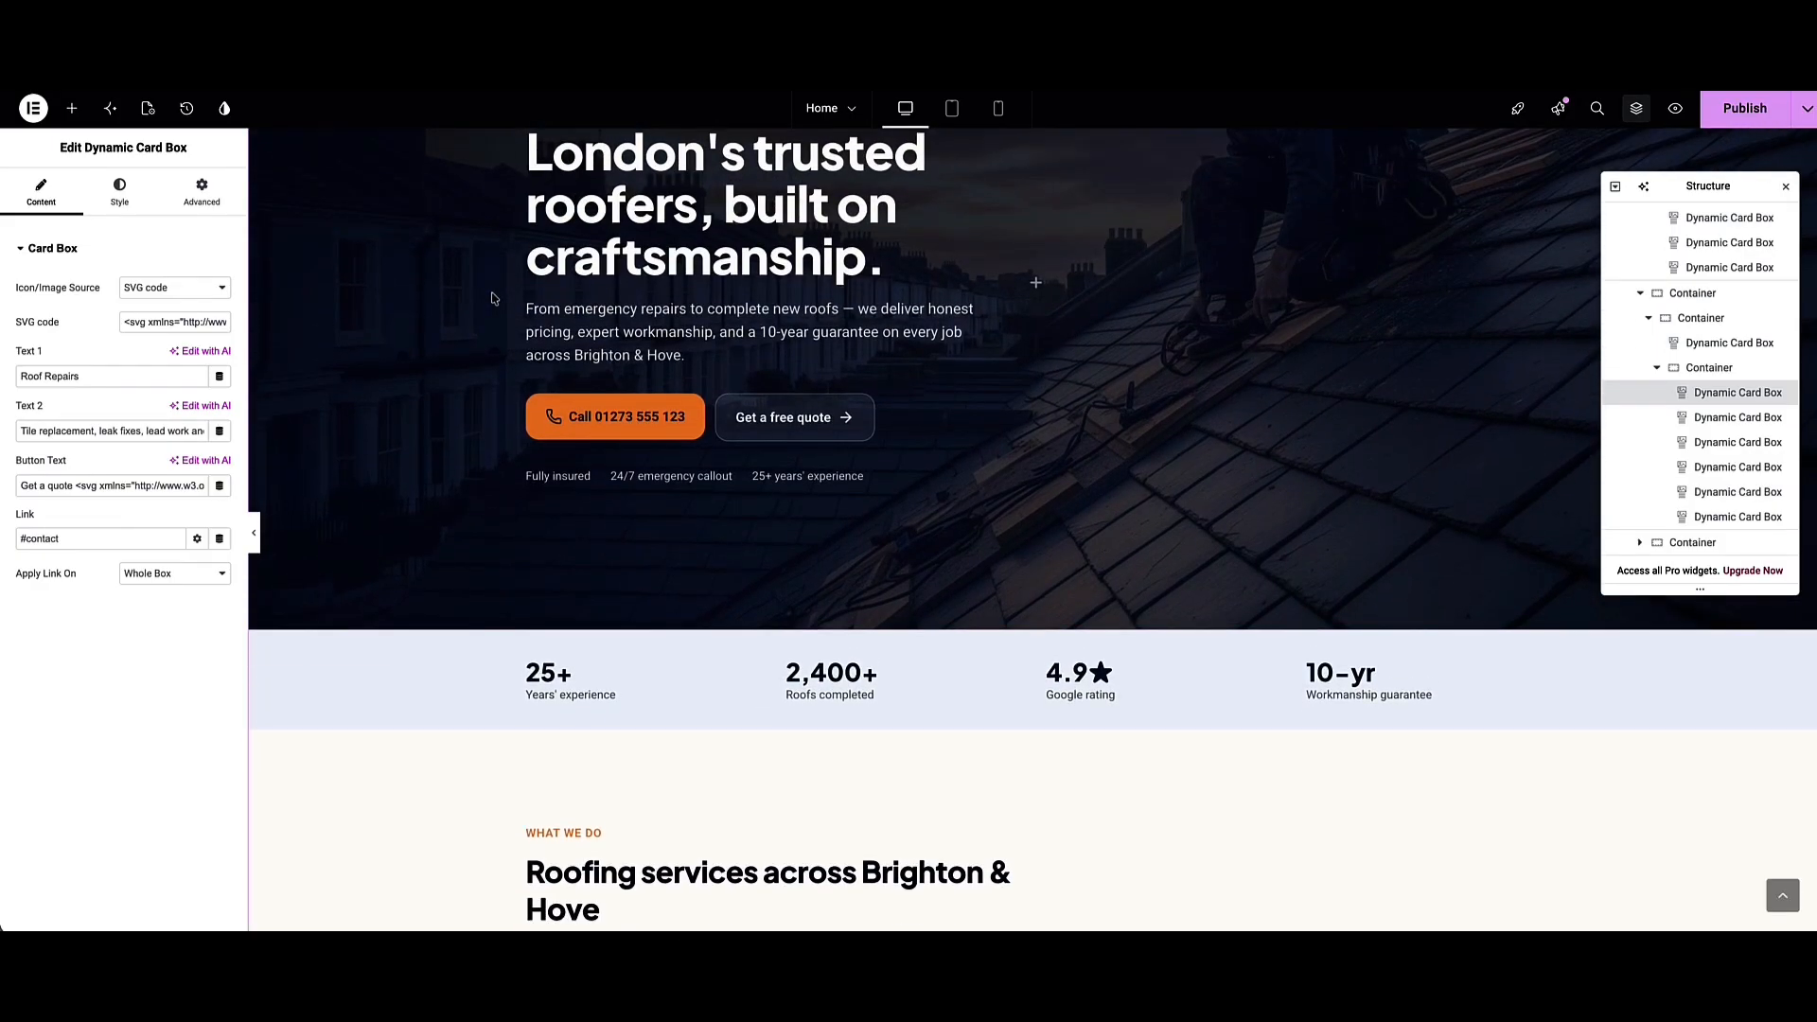
scroll(491, 298, "up", 3)
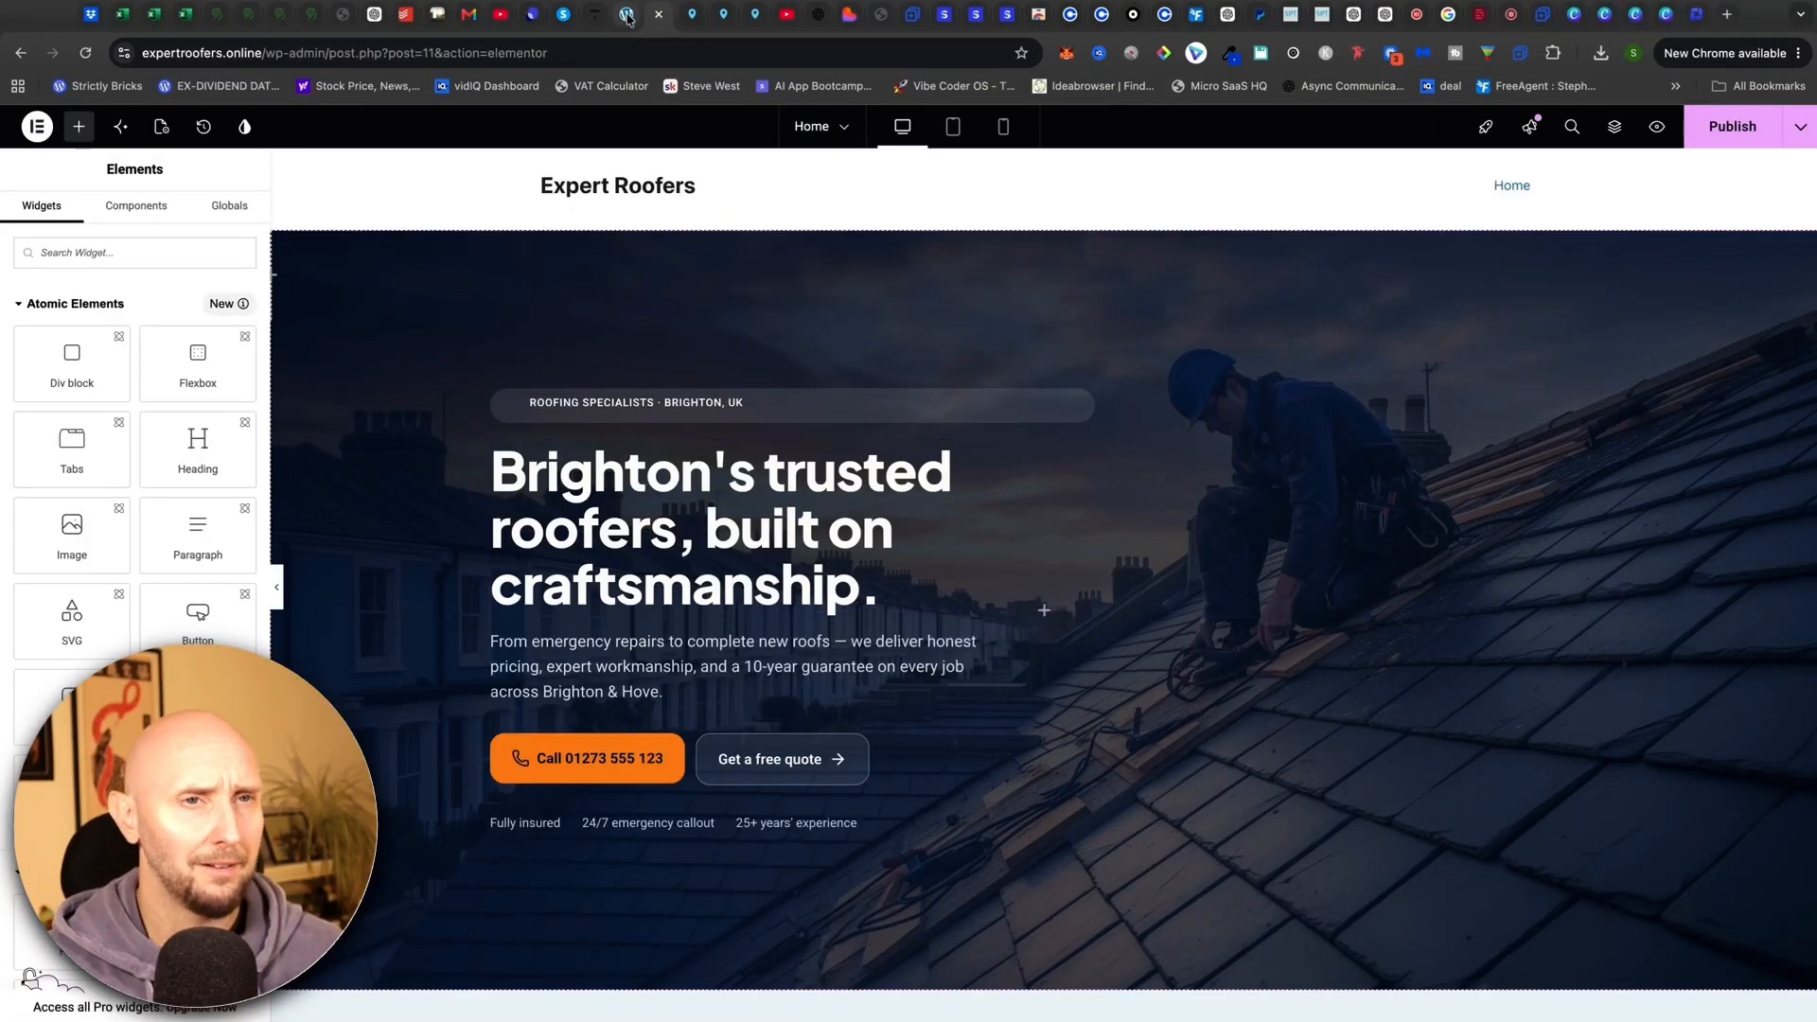
left_click(627, 17)
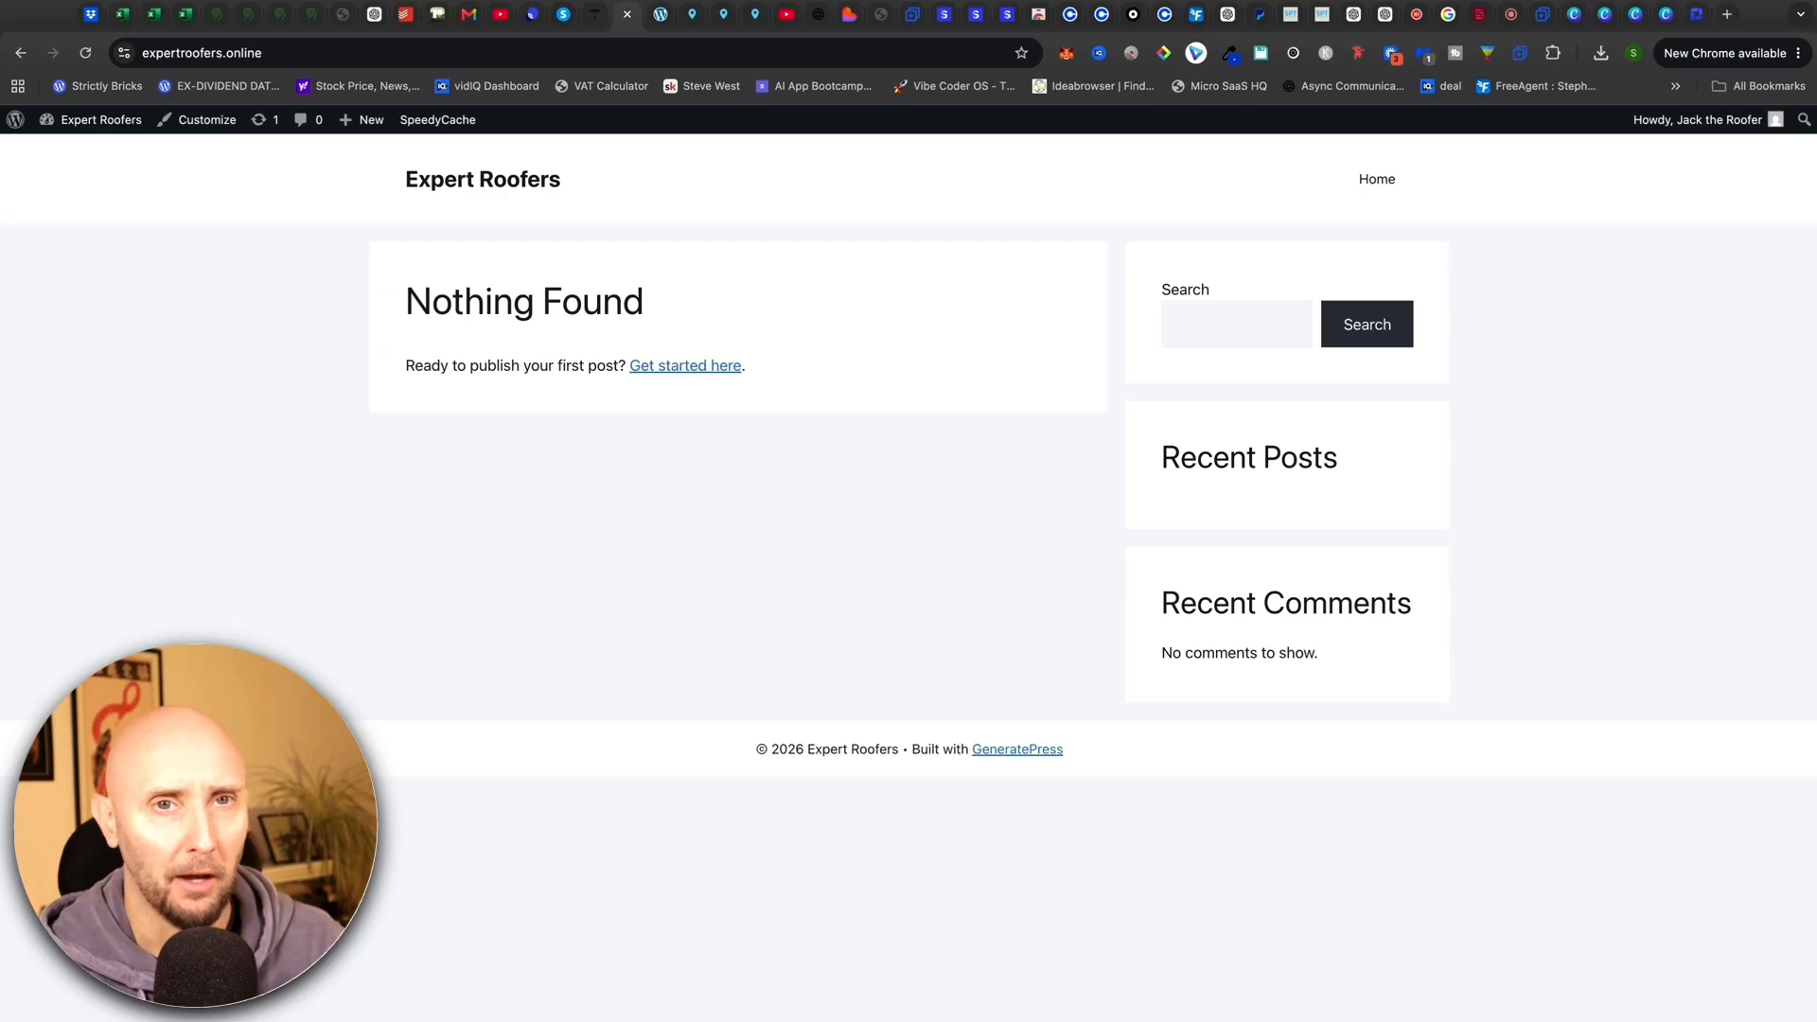
left_click(662, 15)
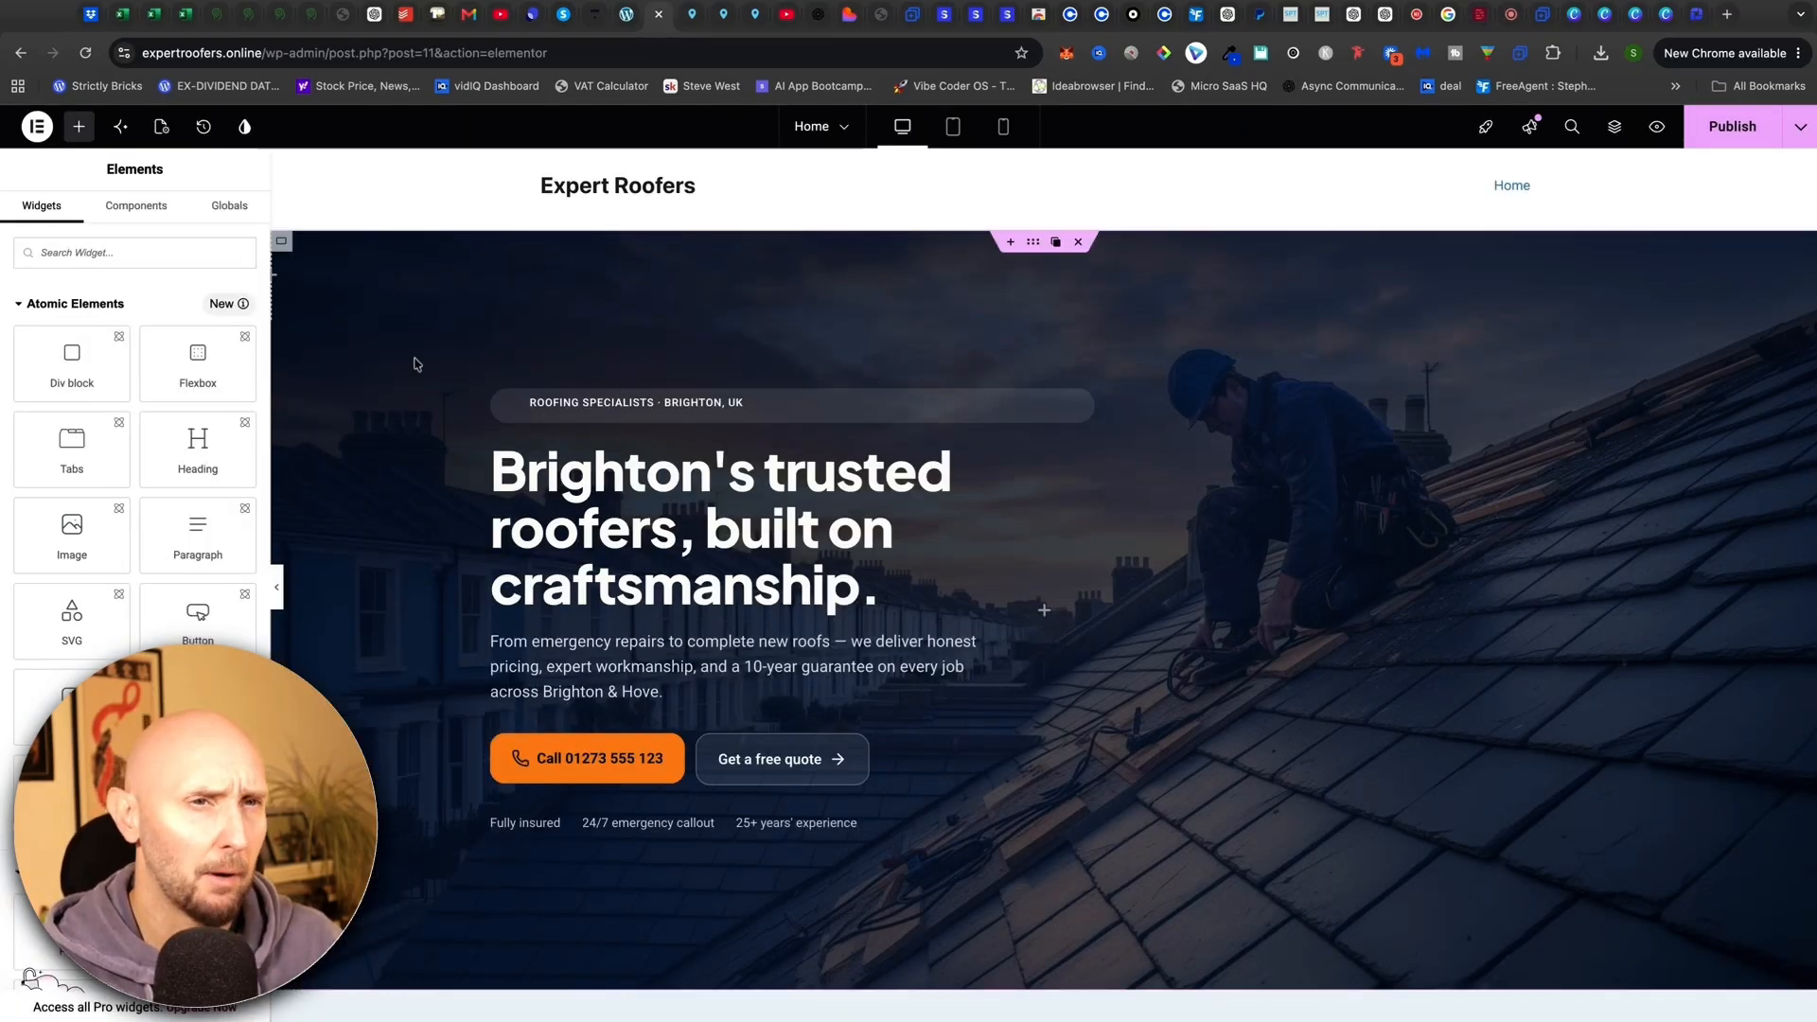
Exit Elementor back to the WordPress Pages list
left_click(38, 125)
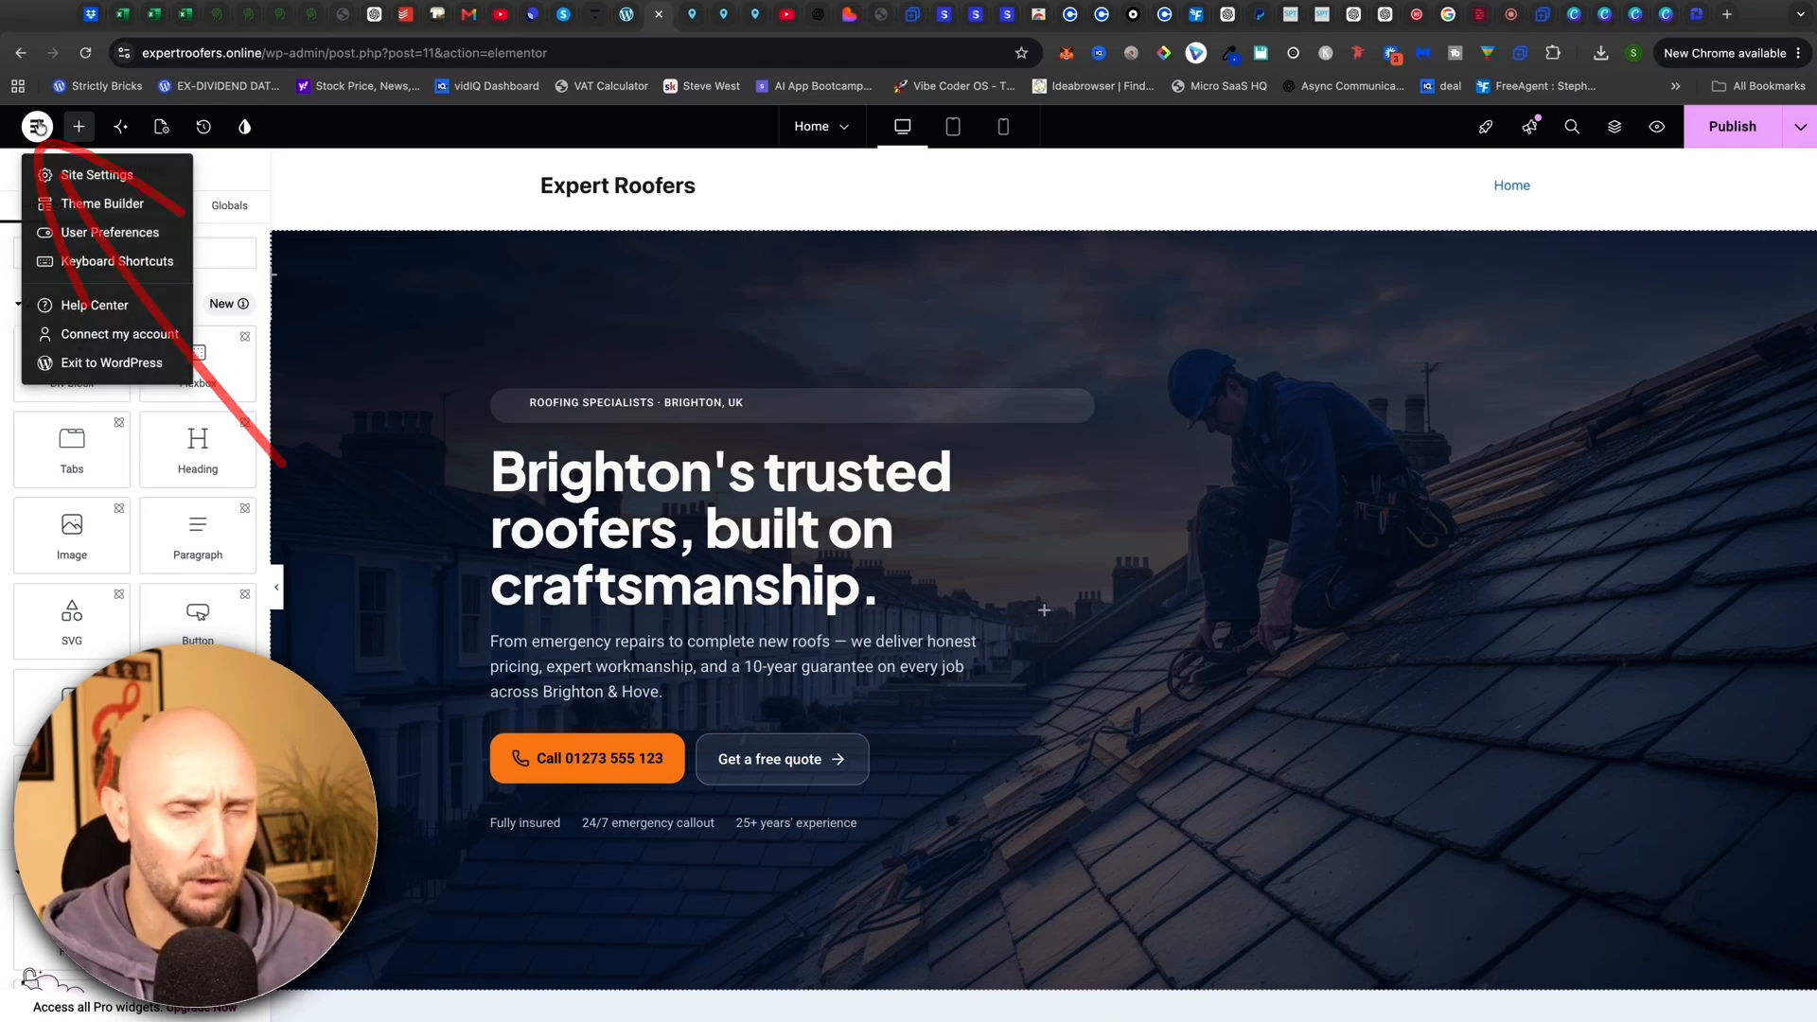
left_click(85, 361)
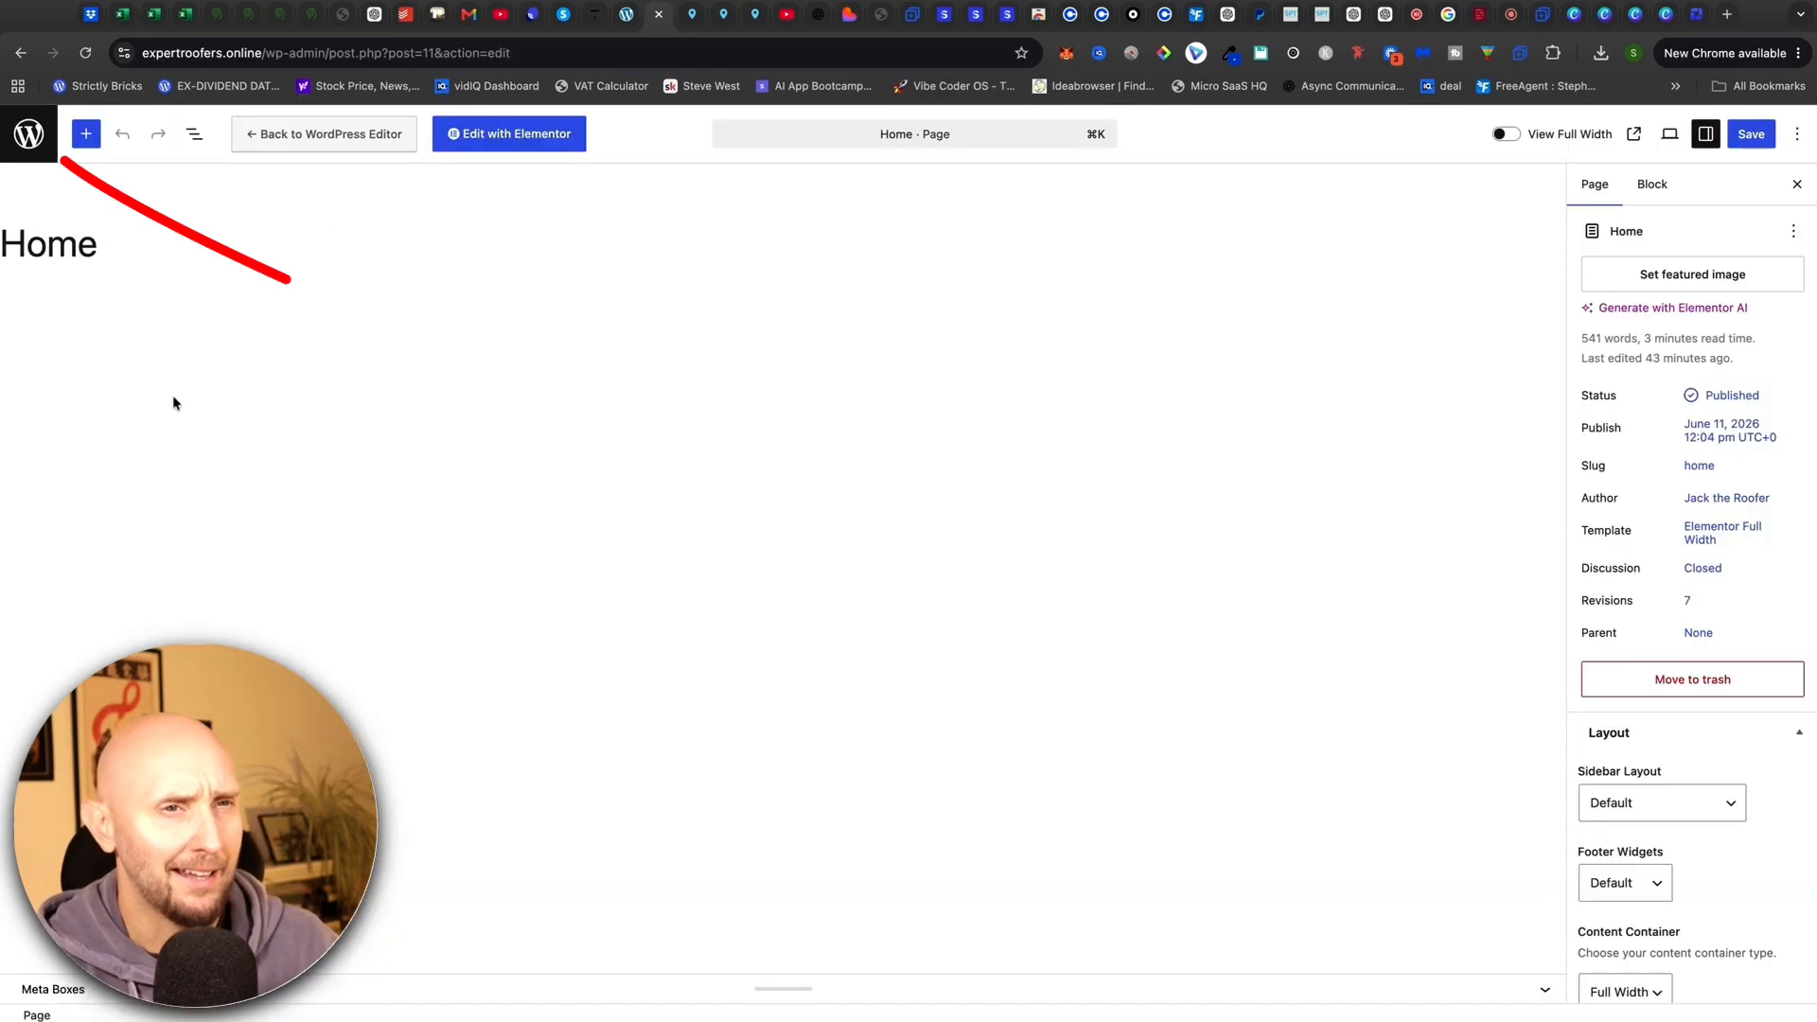
left_click(30, 135)
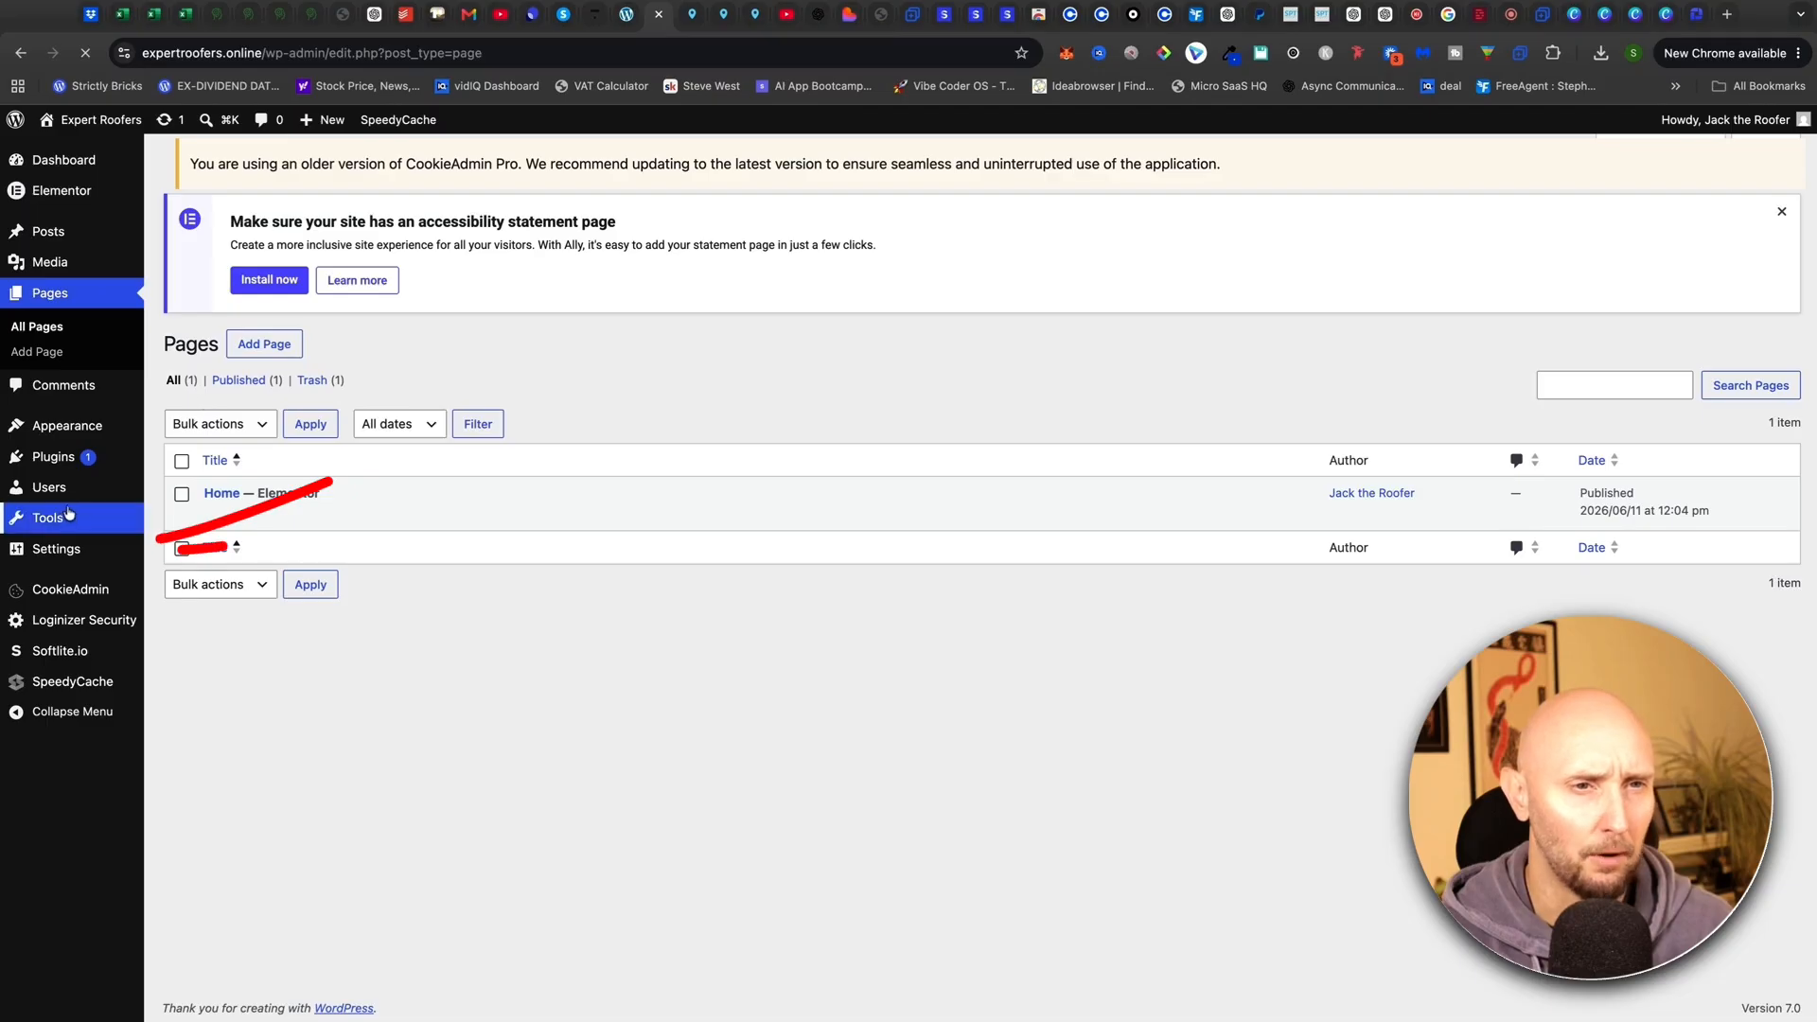
Set Reading settings to a static homepage of Home, save, and reload the live site
mouse_move(31, 552)
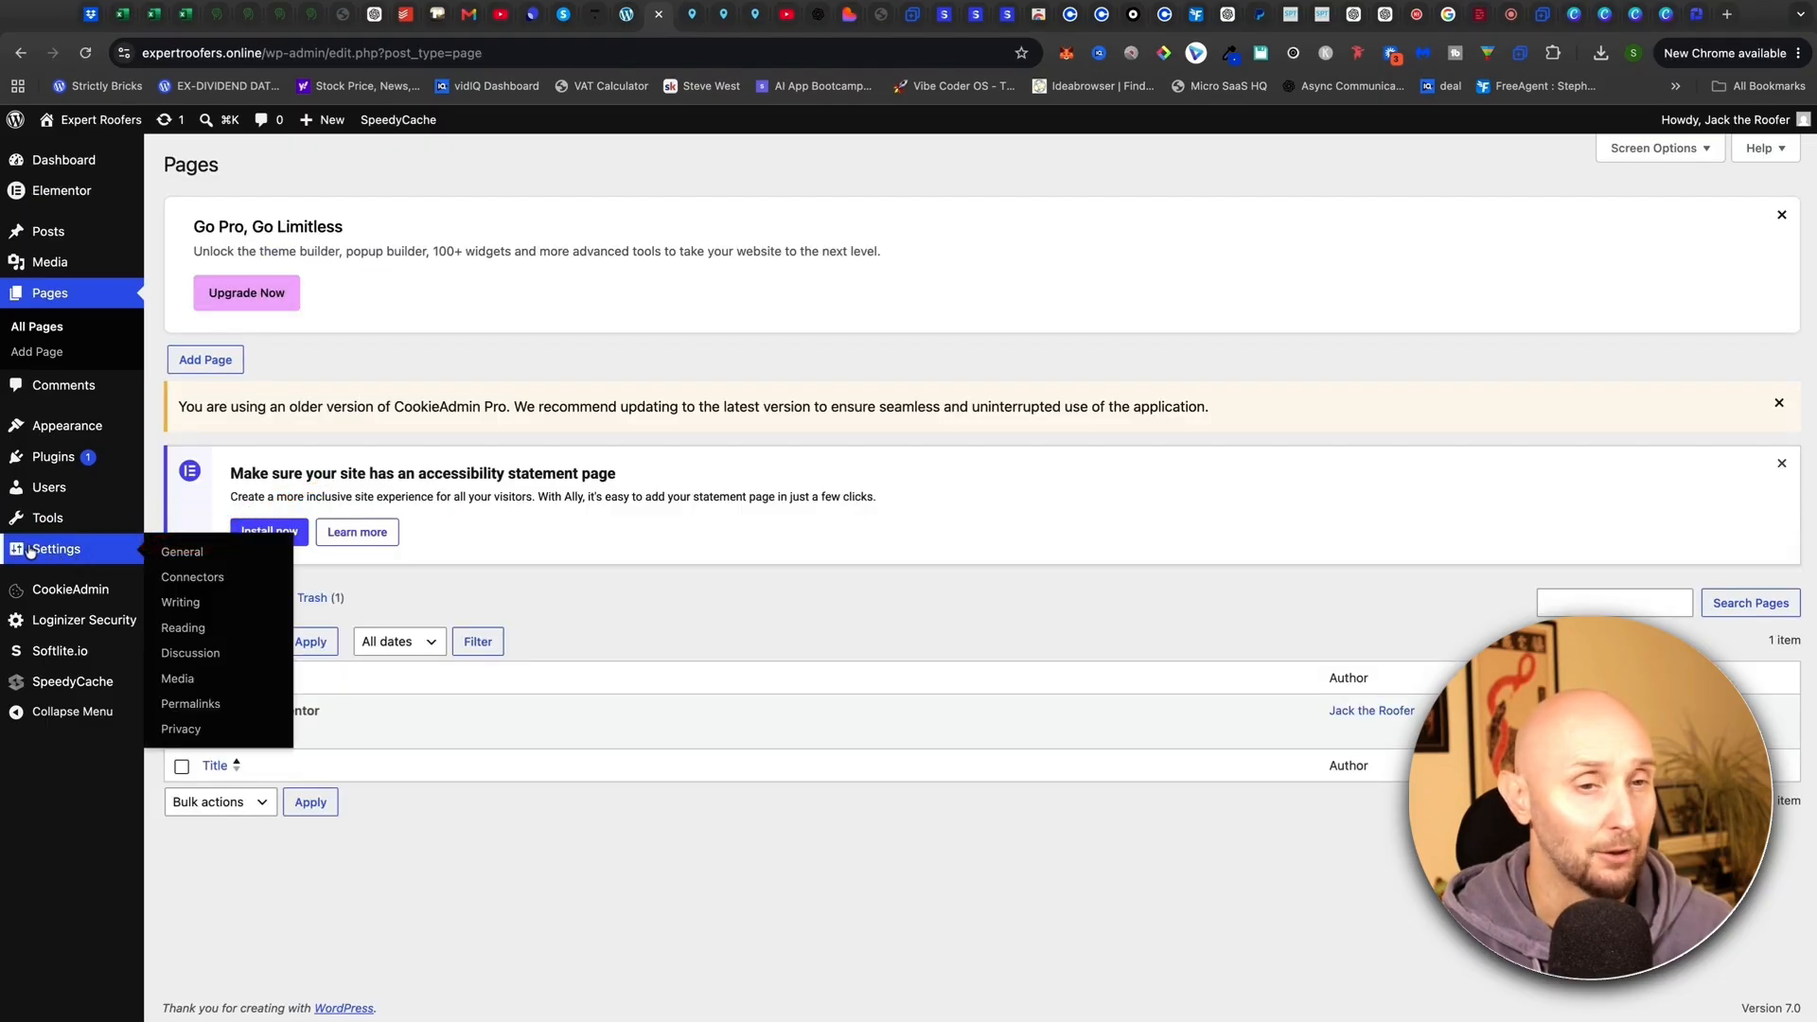
left_click(183, 627)
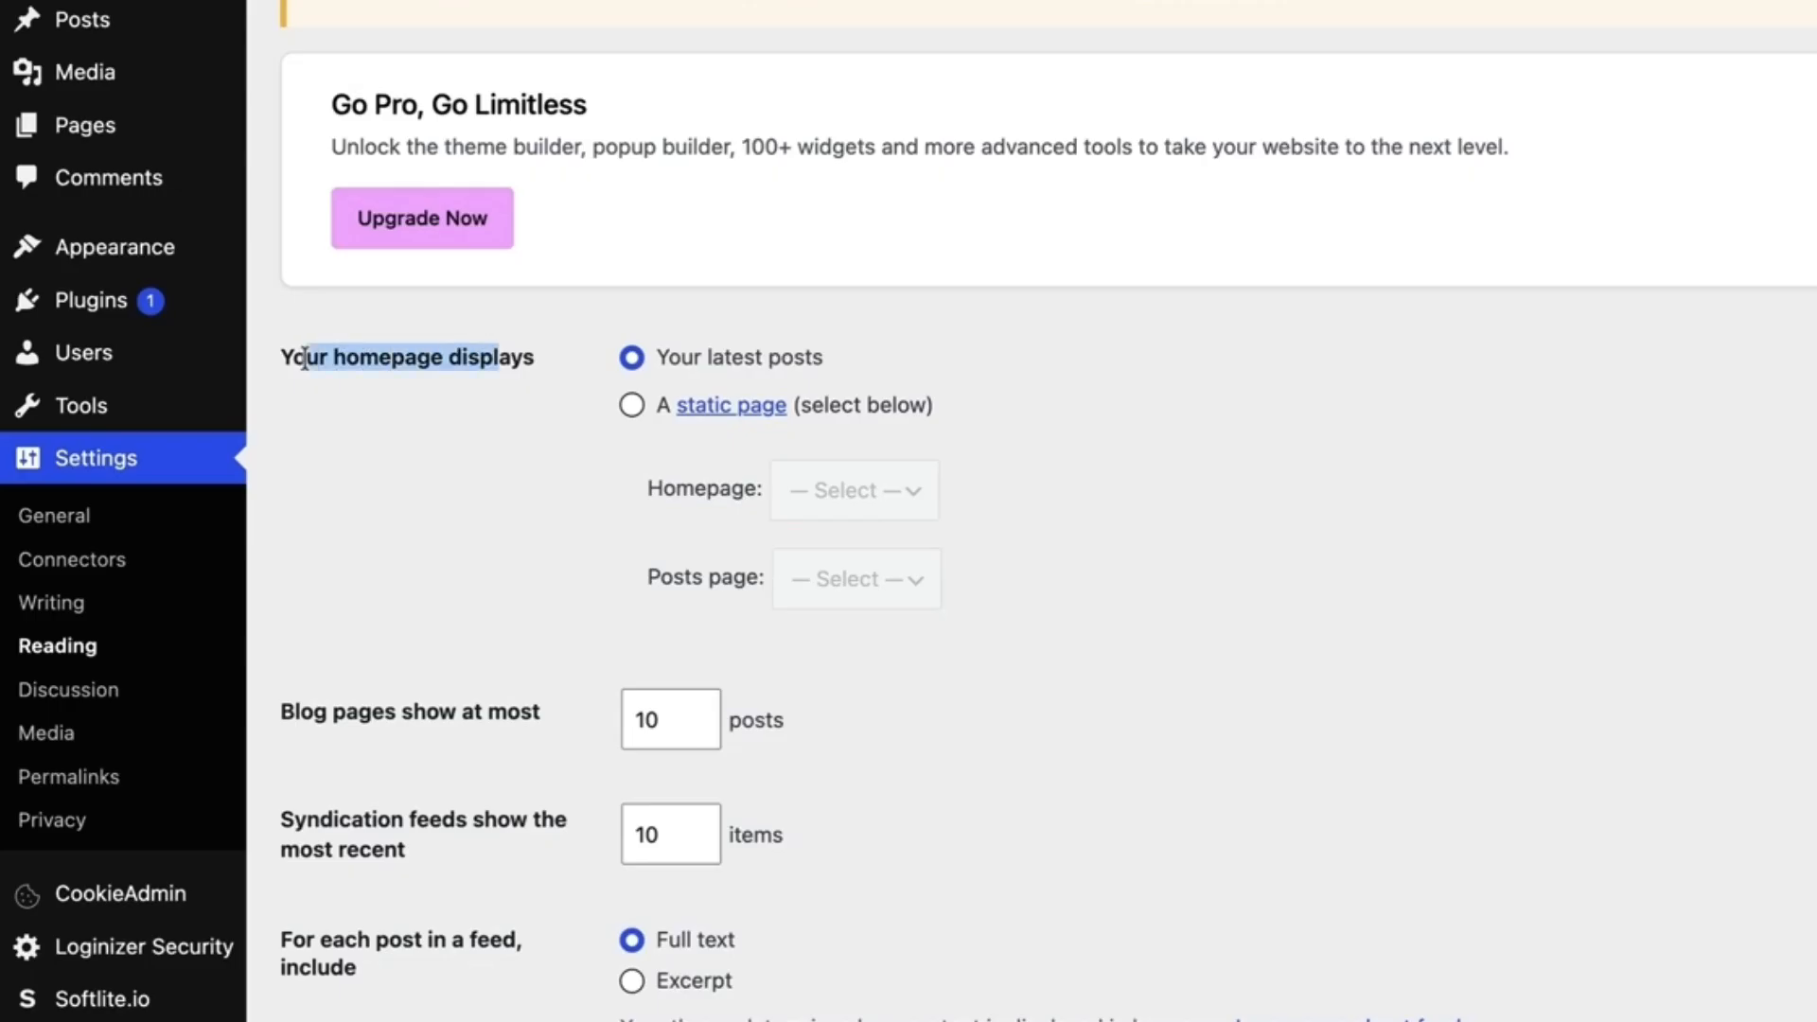
left_click(585, 358)
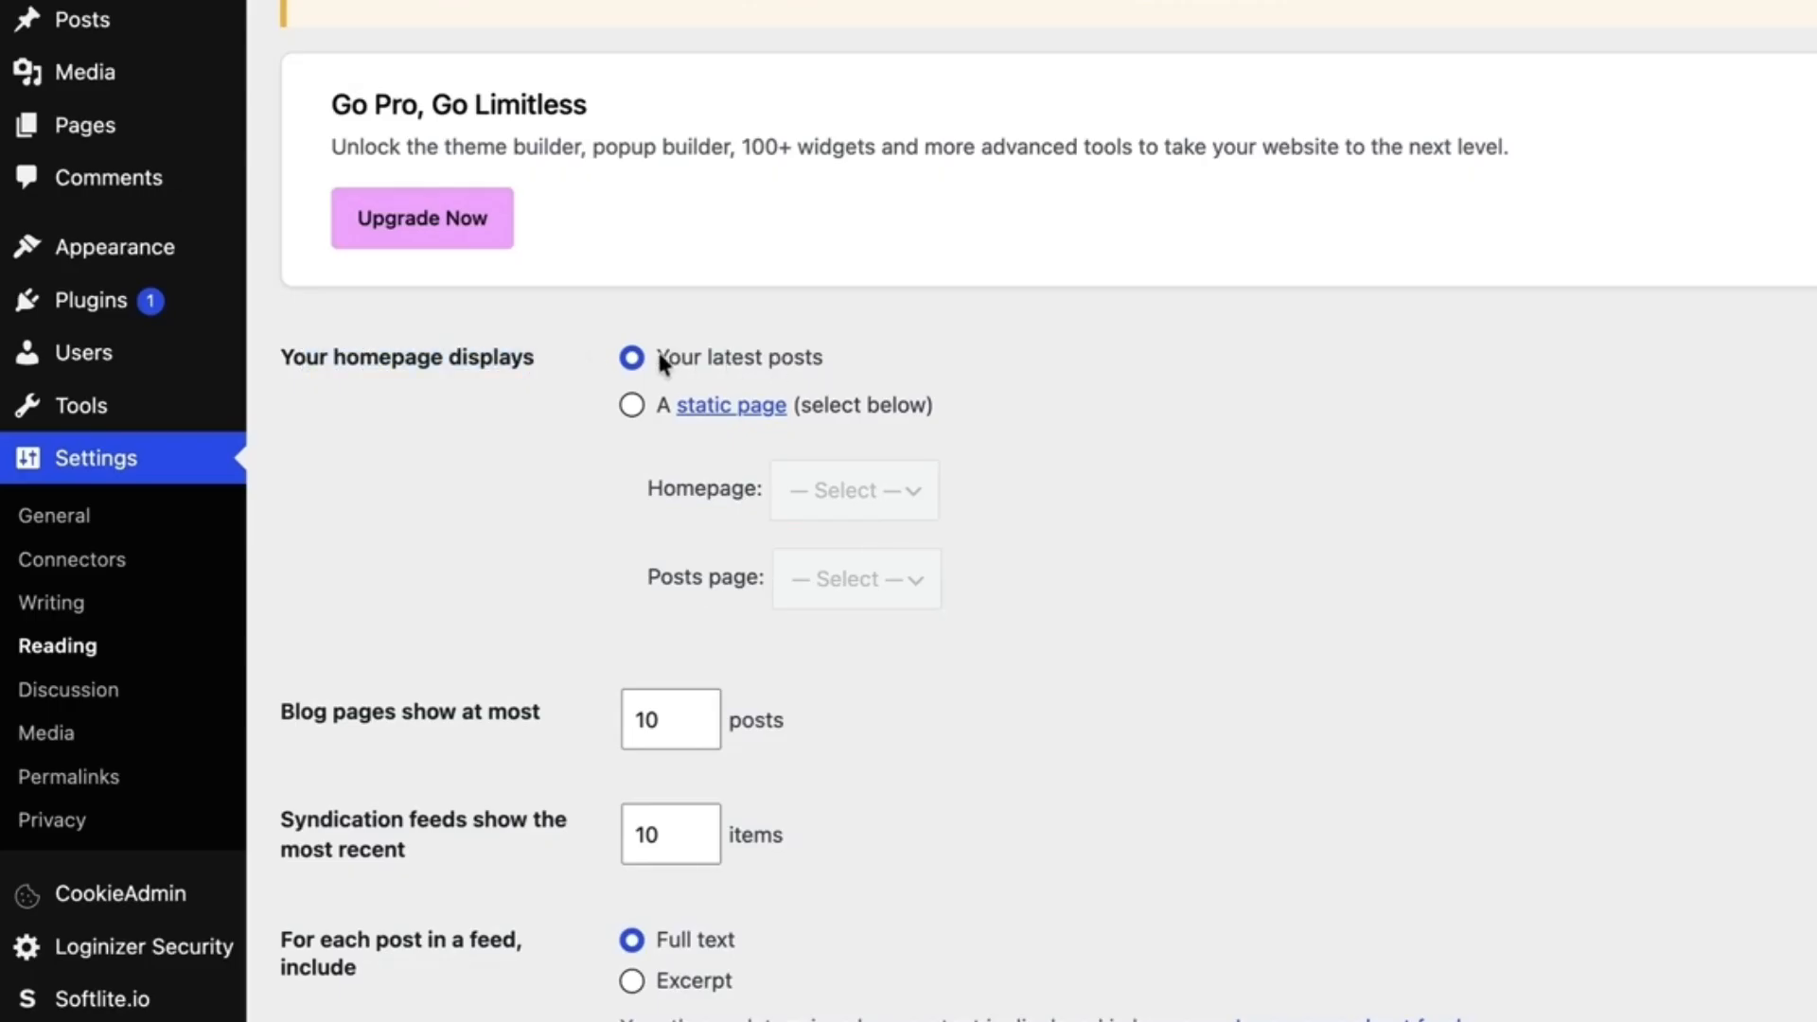
left_click(632, 407)
left_click_drag(659, 495, 732, 495)
left_click(913, 491)
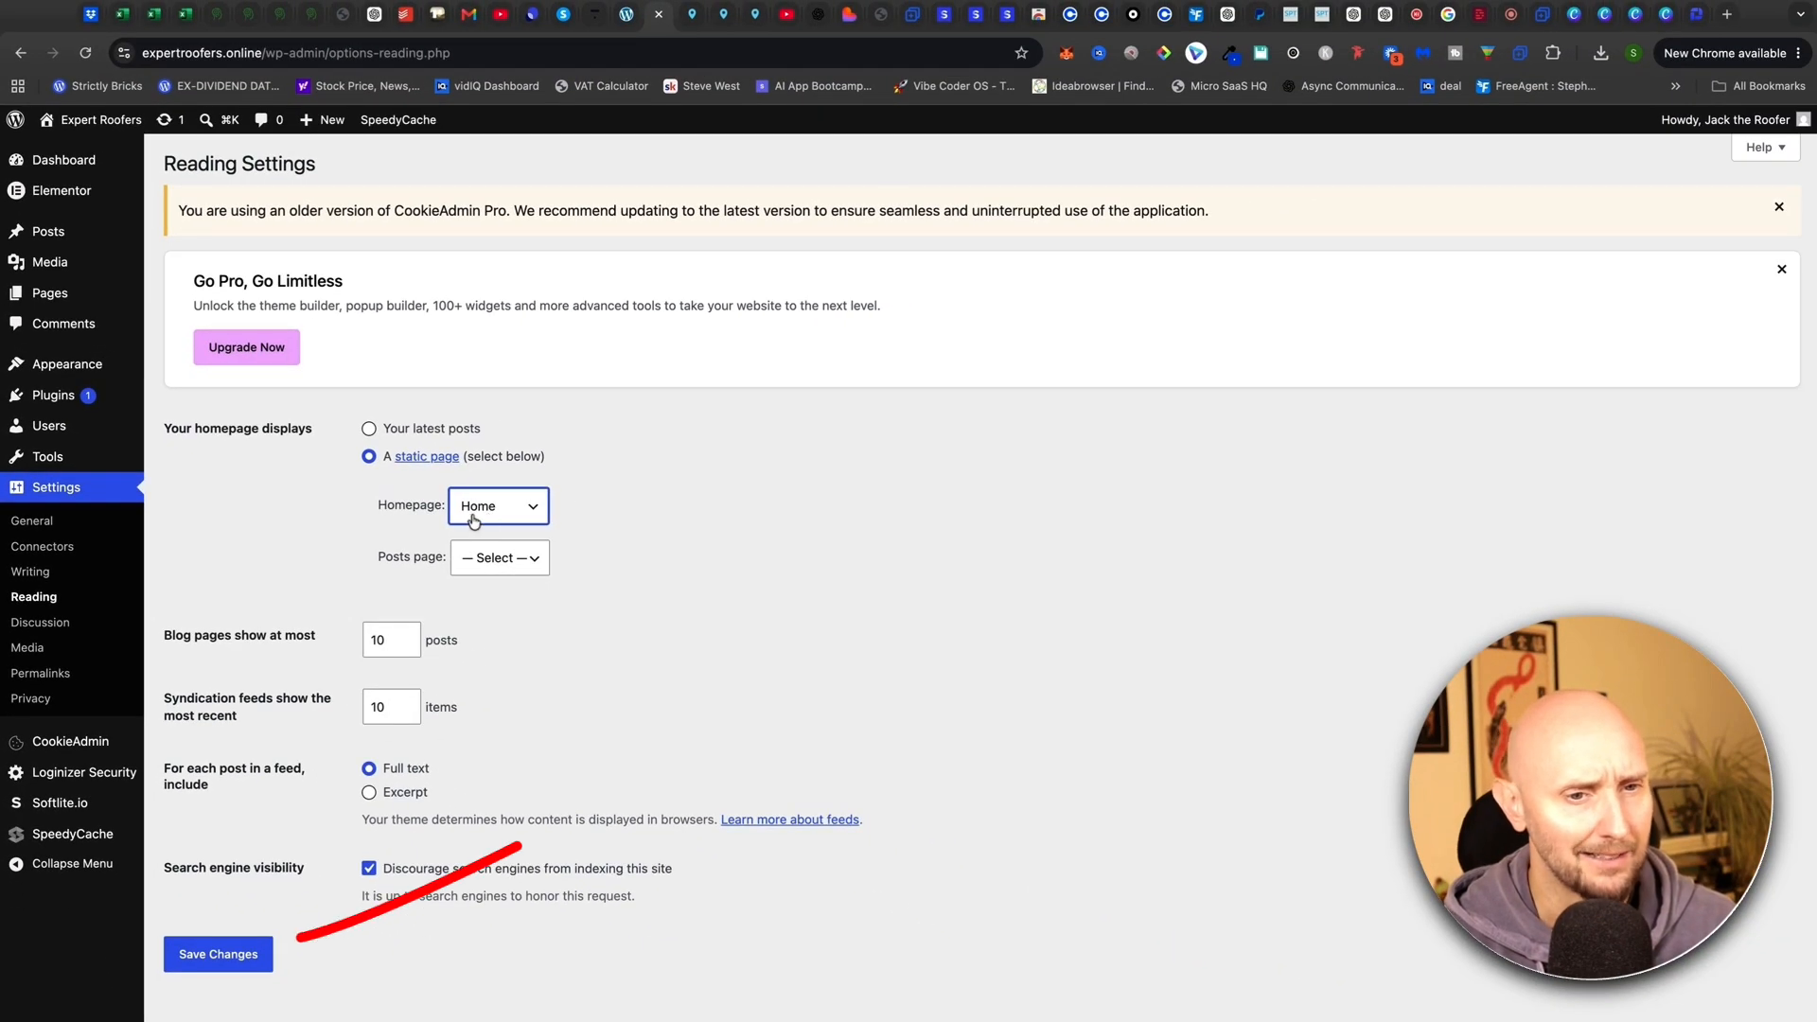
left_click(218, 953)
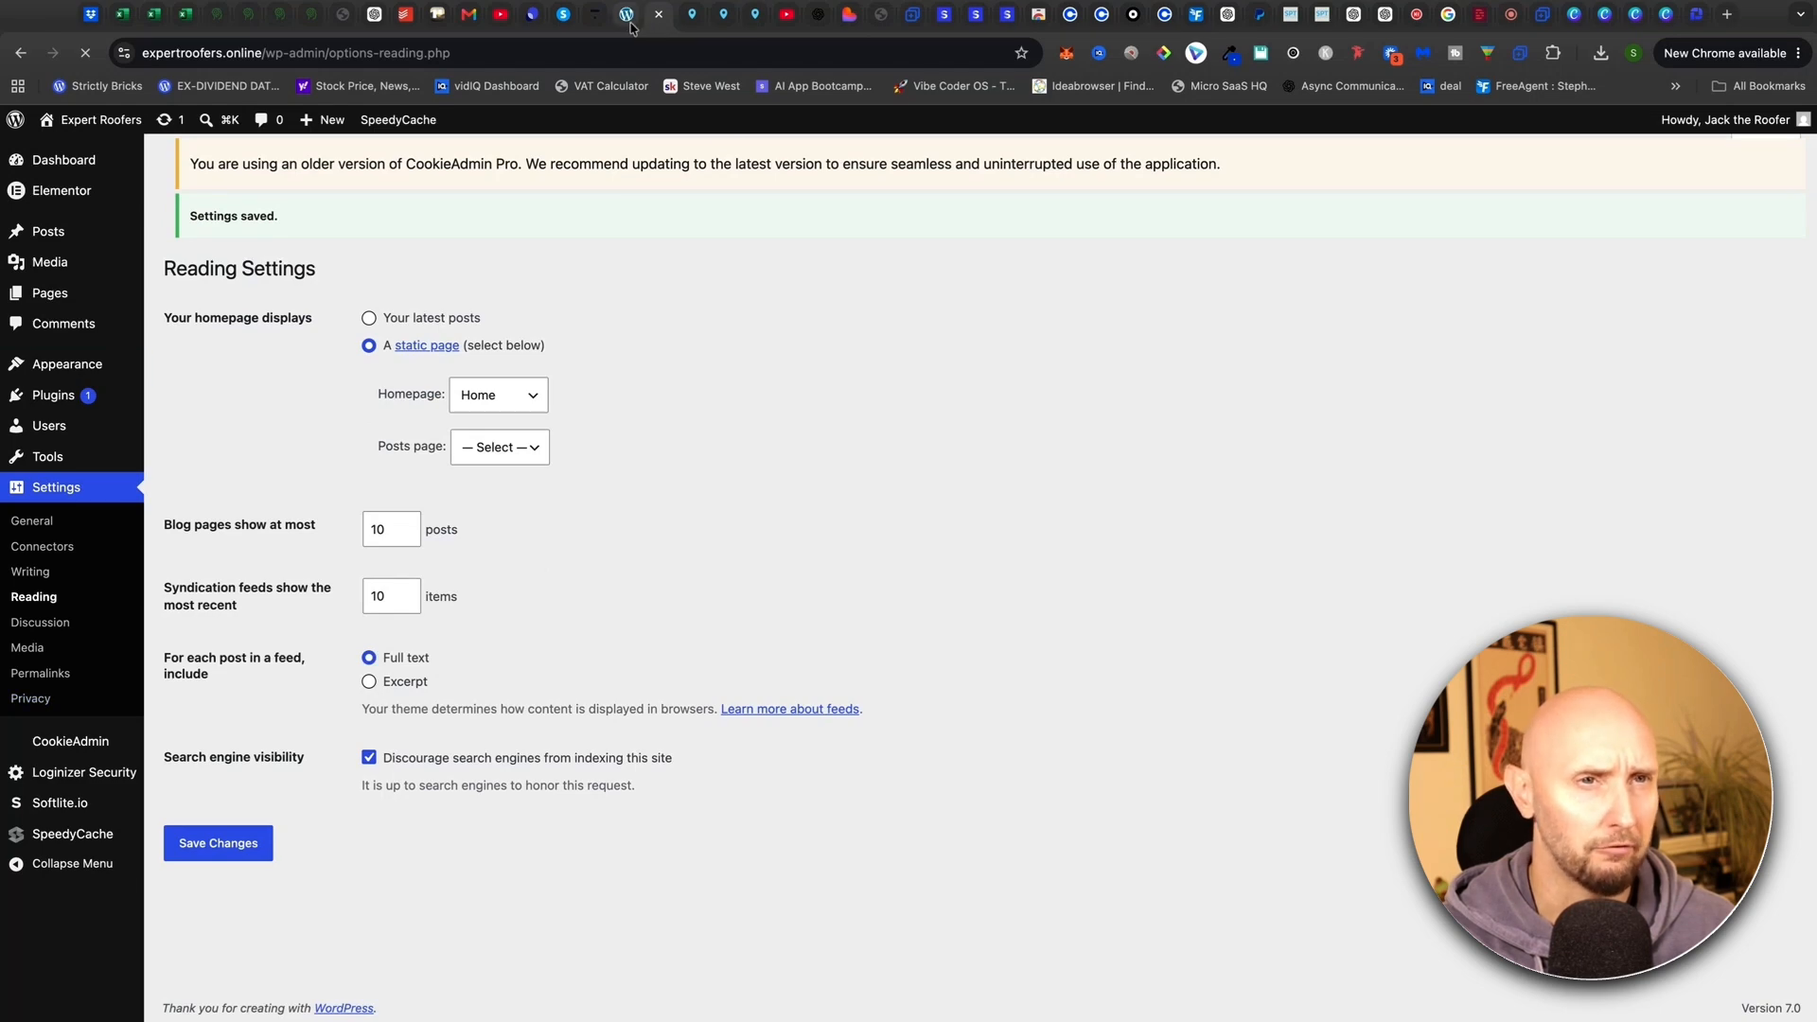
left_click(80, 121)
left_click(85, 54)
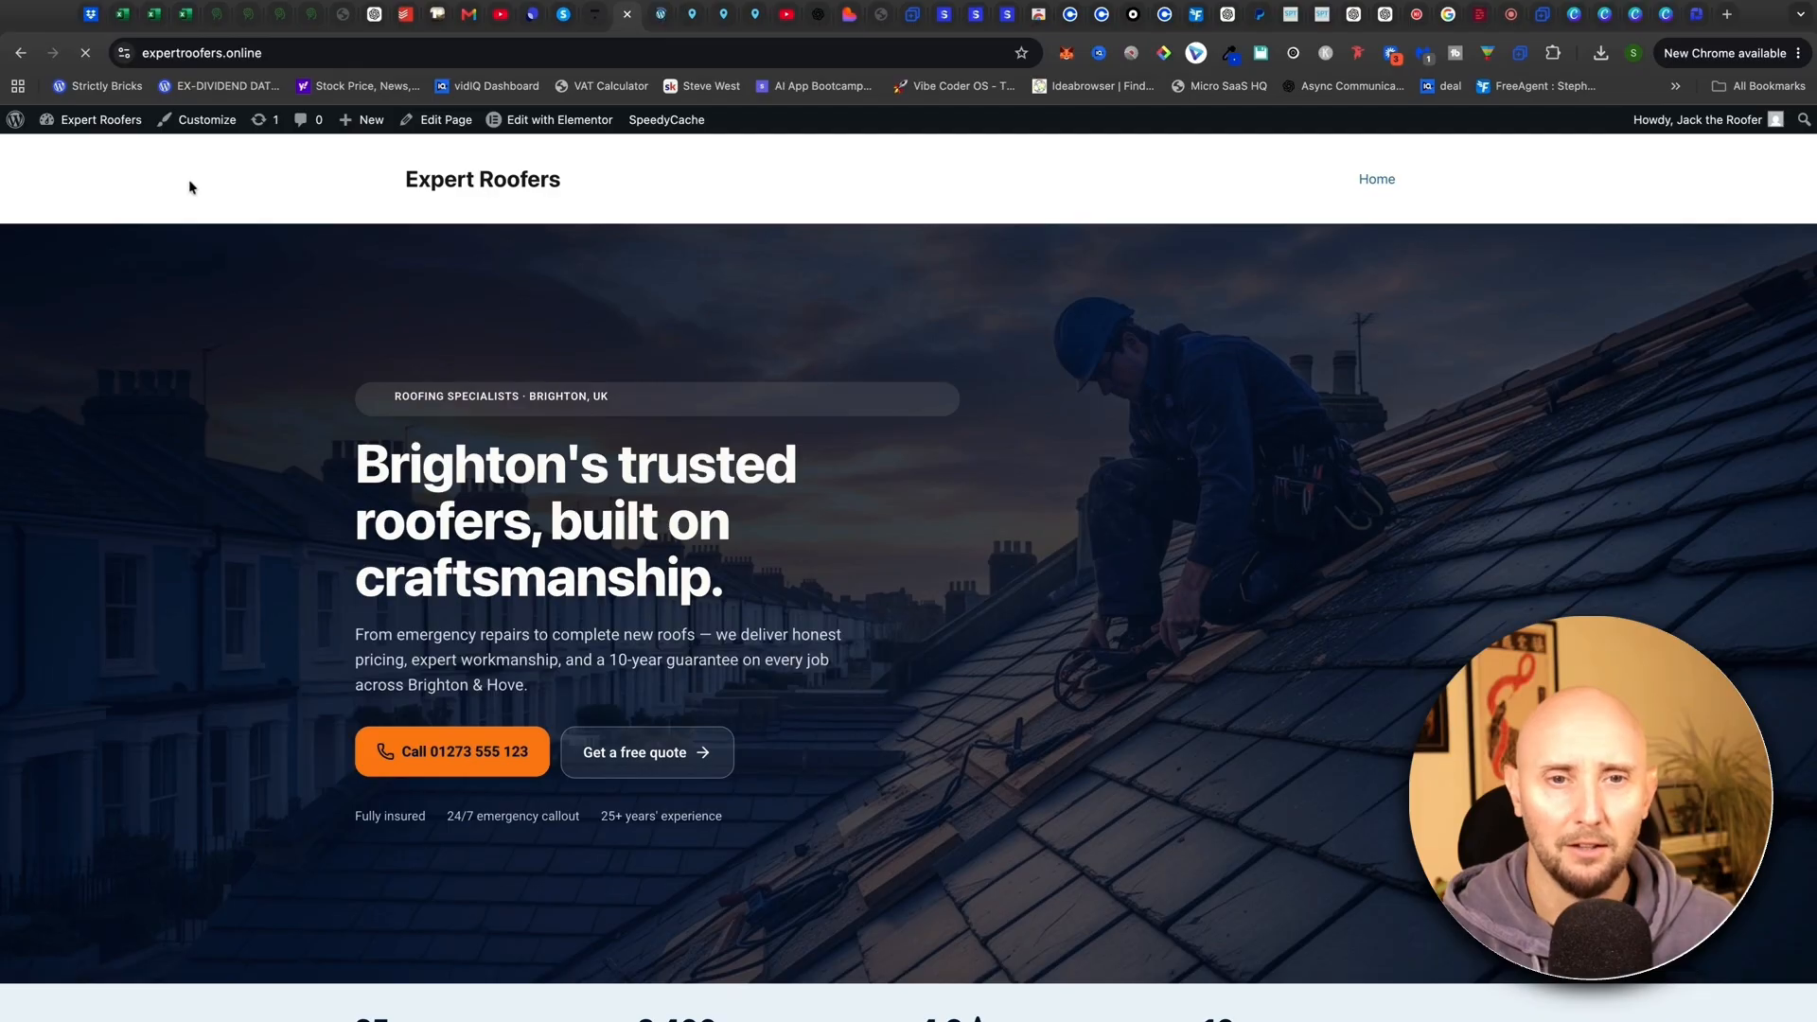
Scroll through the live expertroofers.online homepage, then go back to Reading Settings
scroll(189, 186, "down", 12)
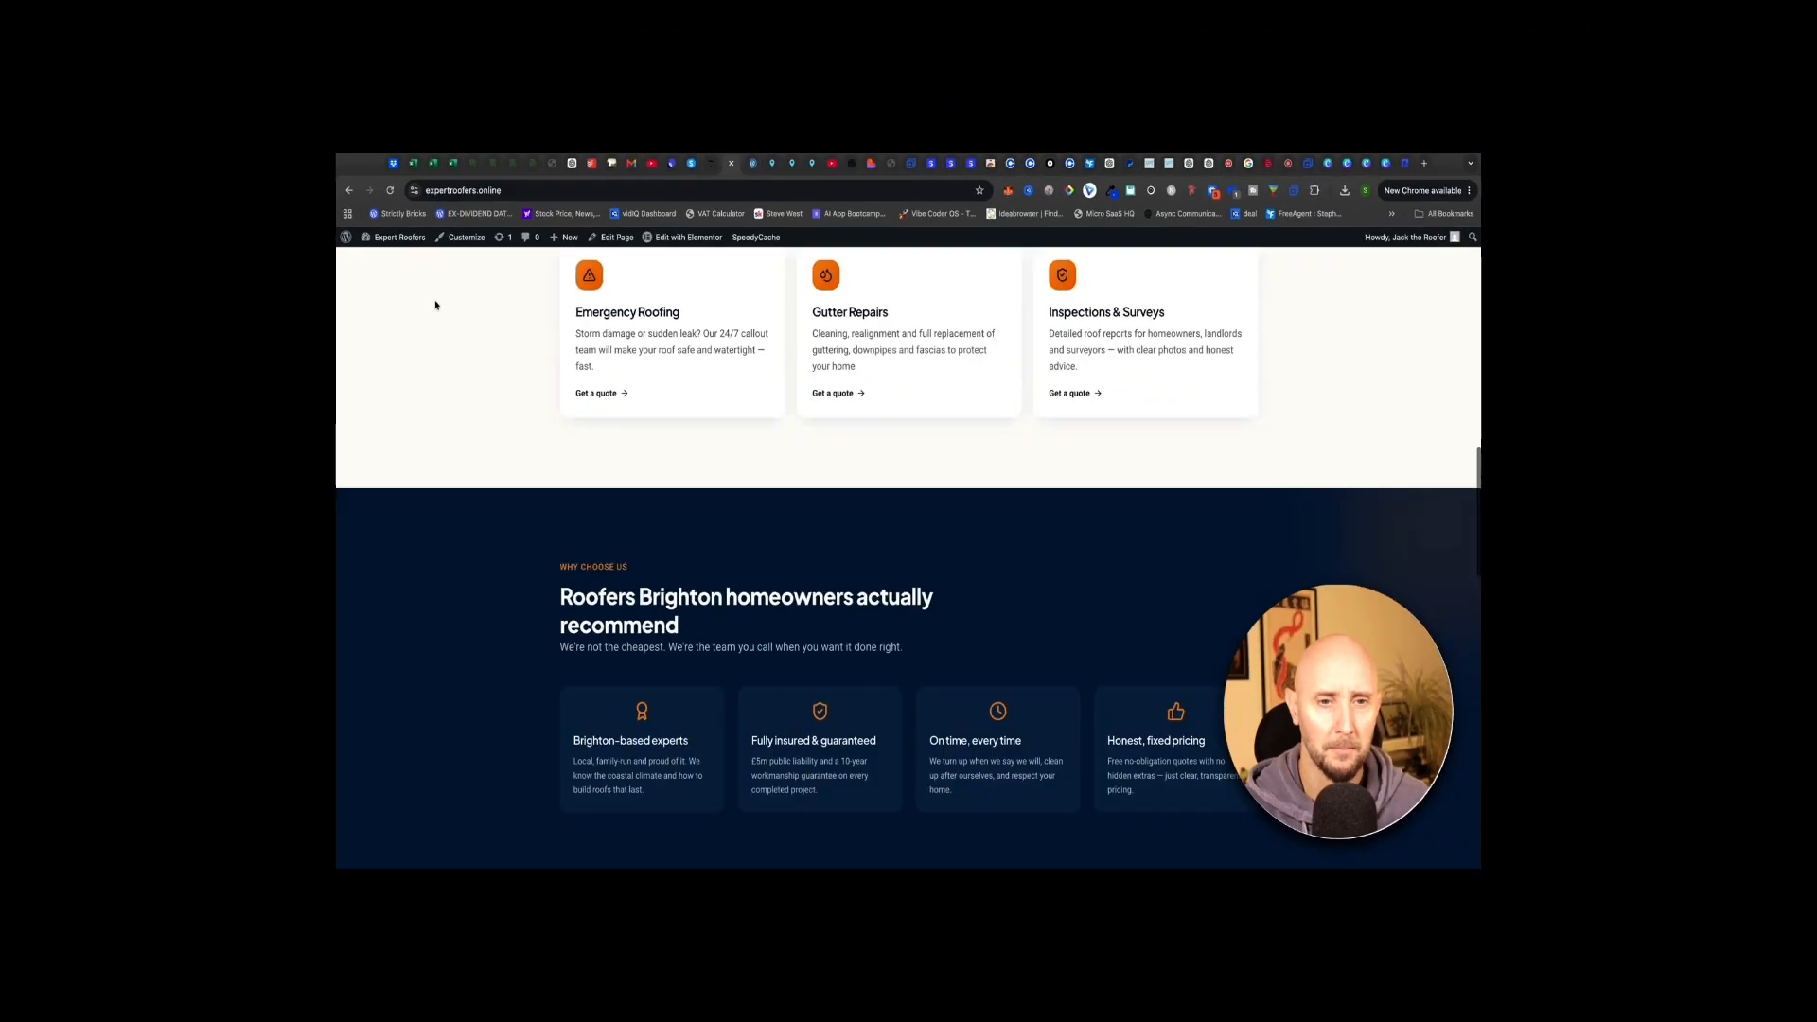
scroll(244, 351, "down", 12)
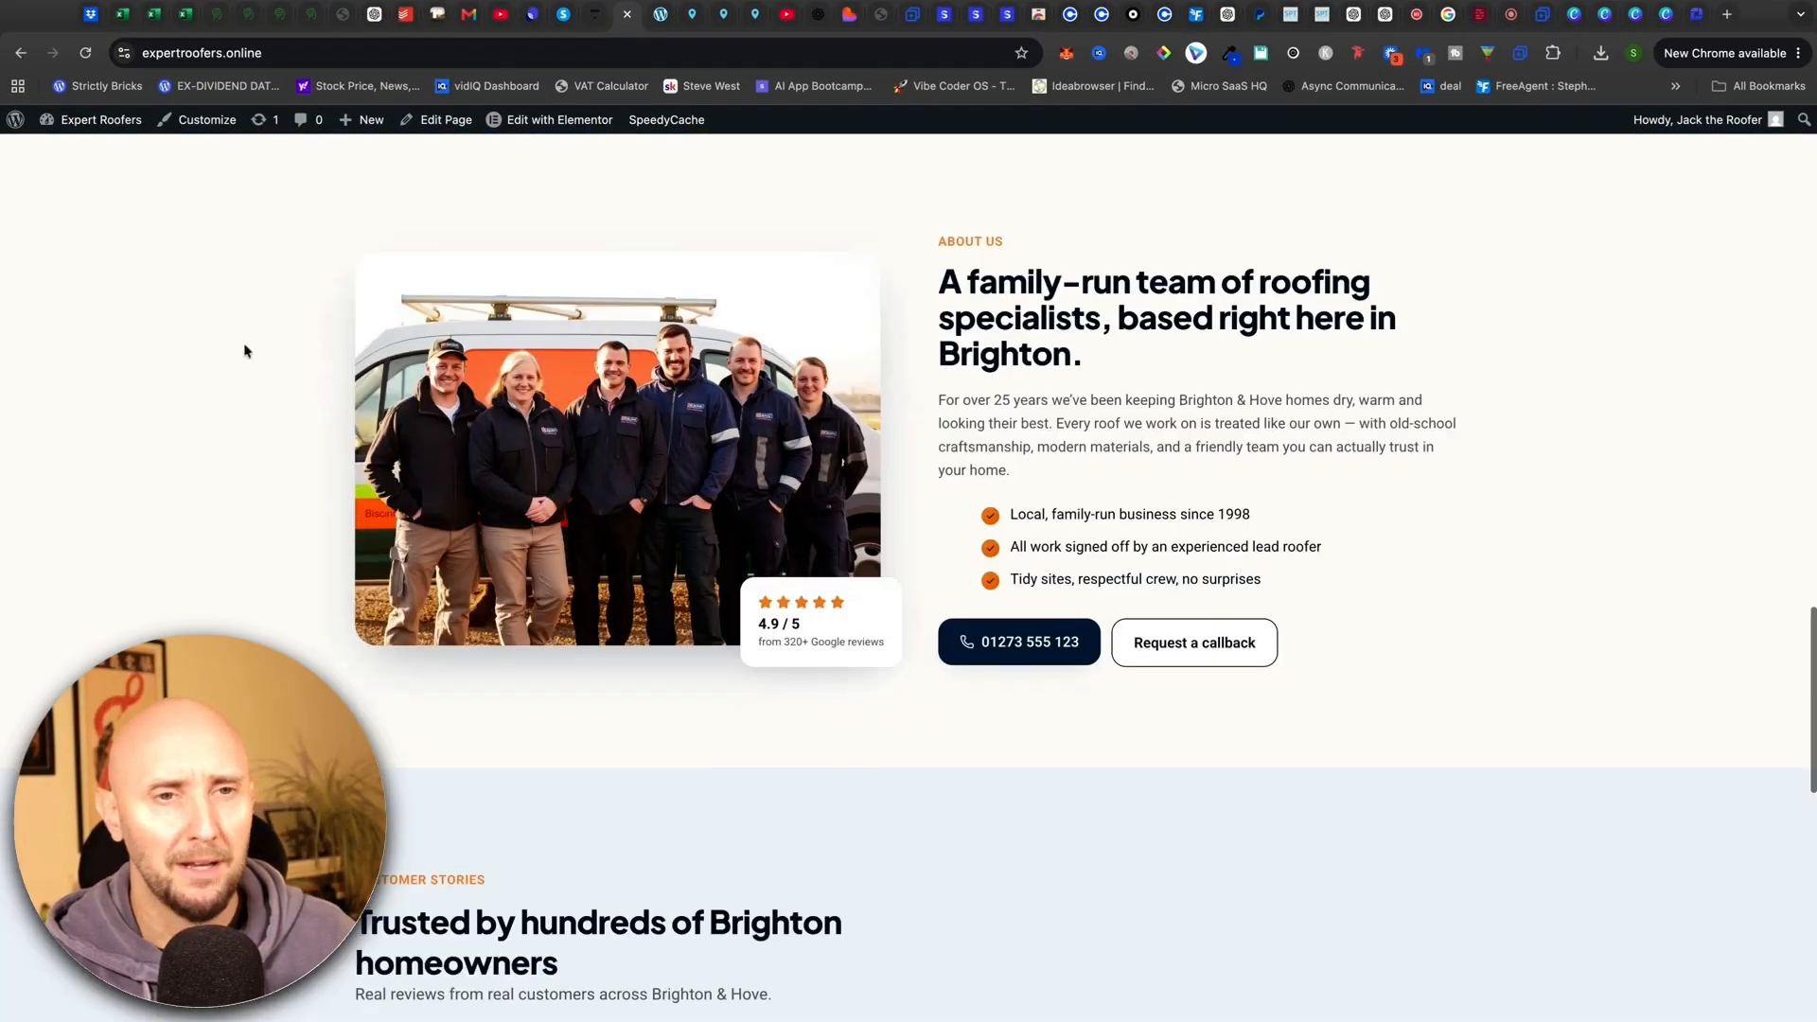
scroll(244, 351, "up", 20)
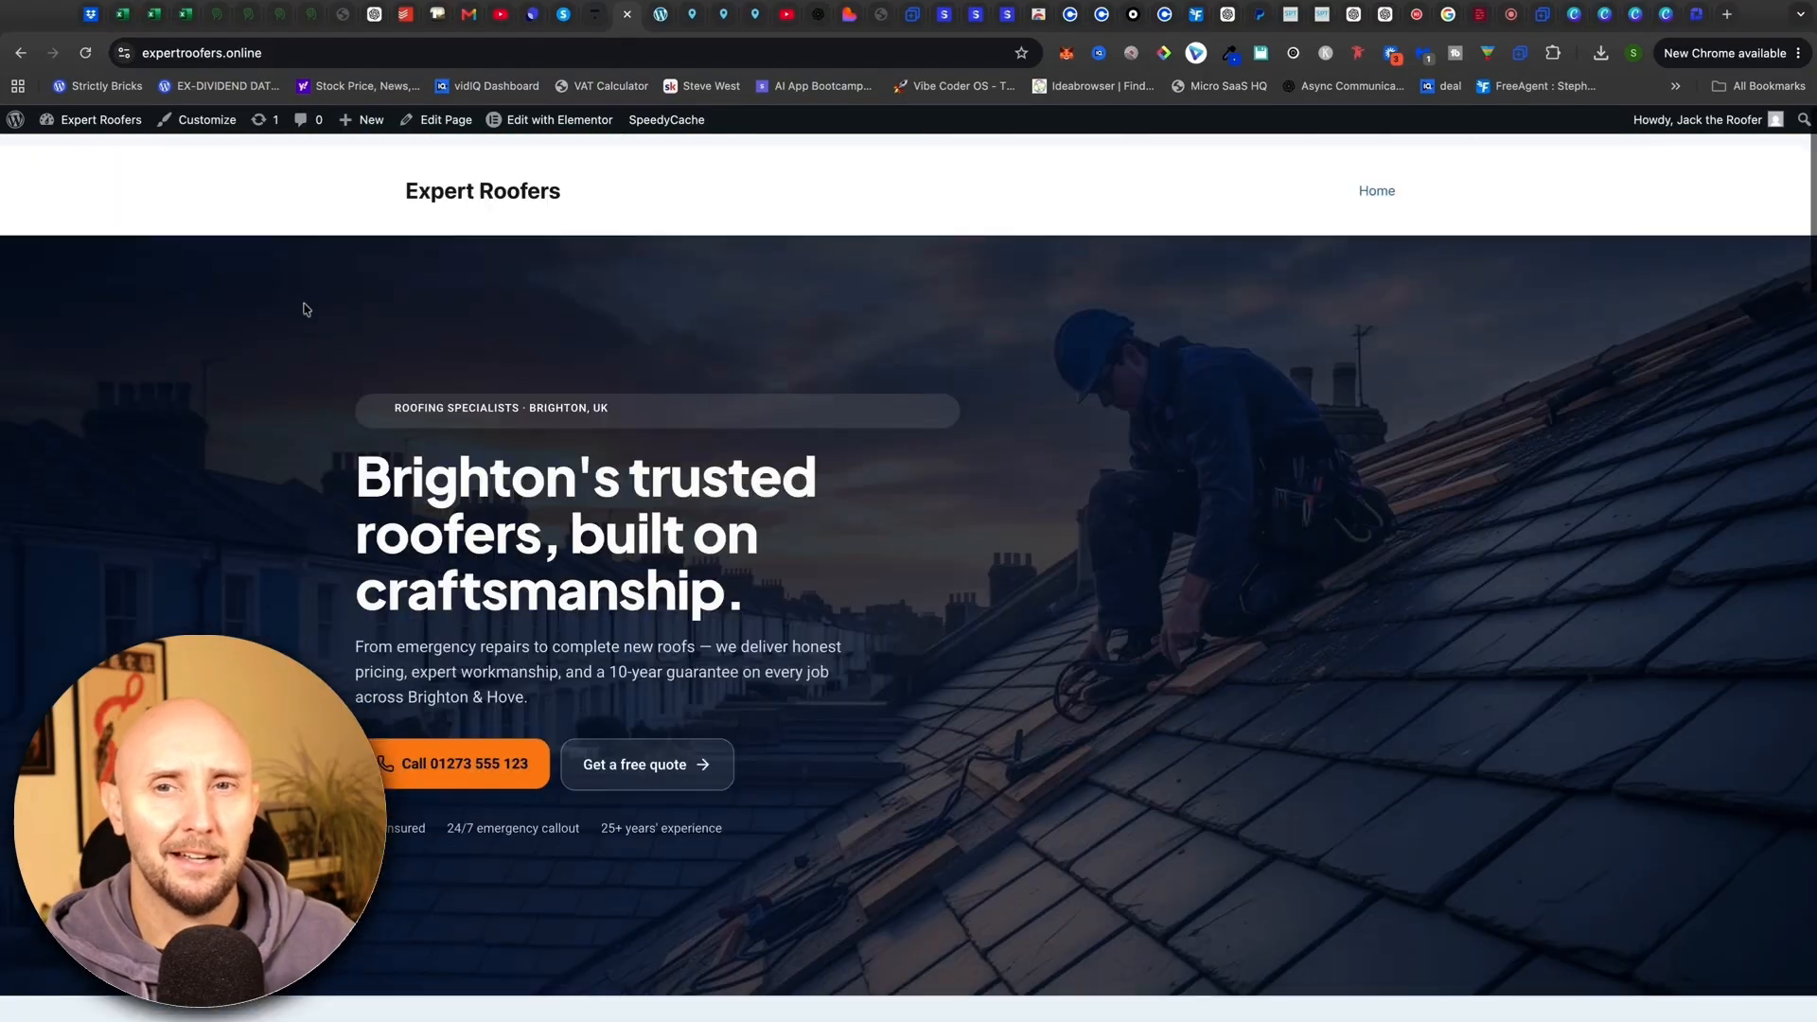
scroll(296, 304, "down", 20)
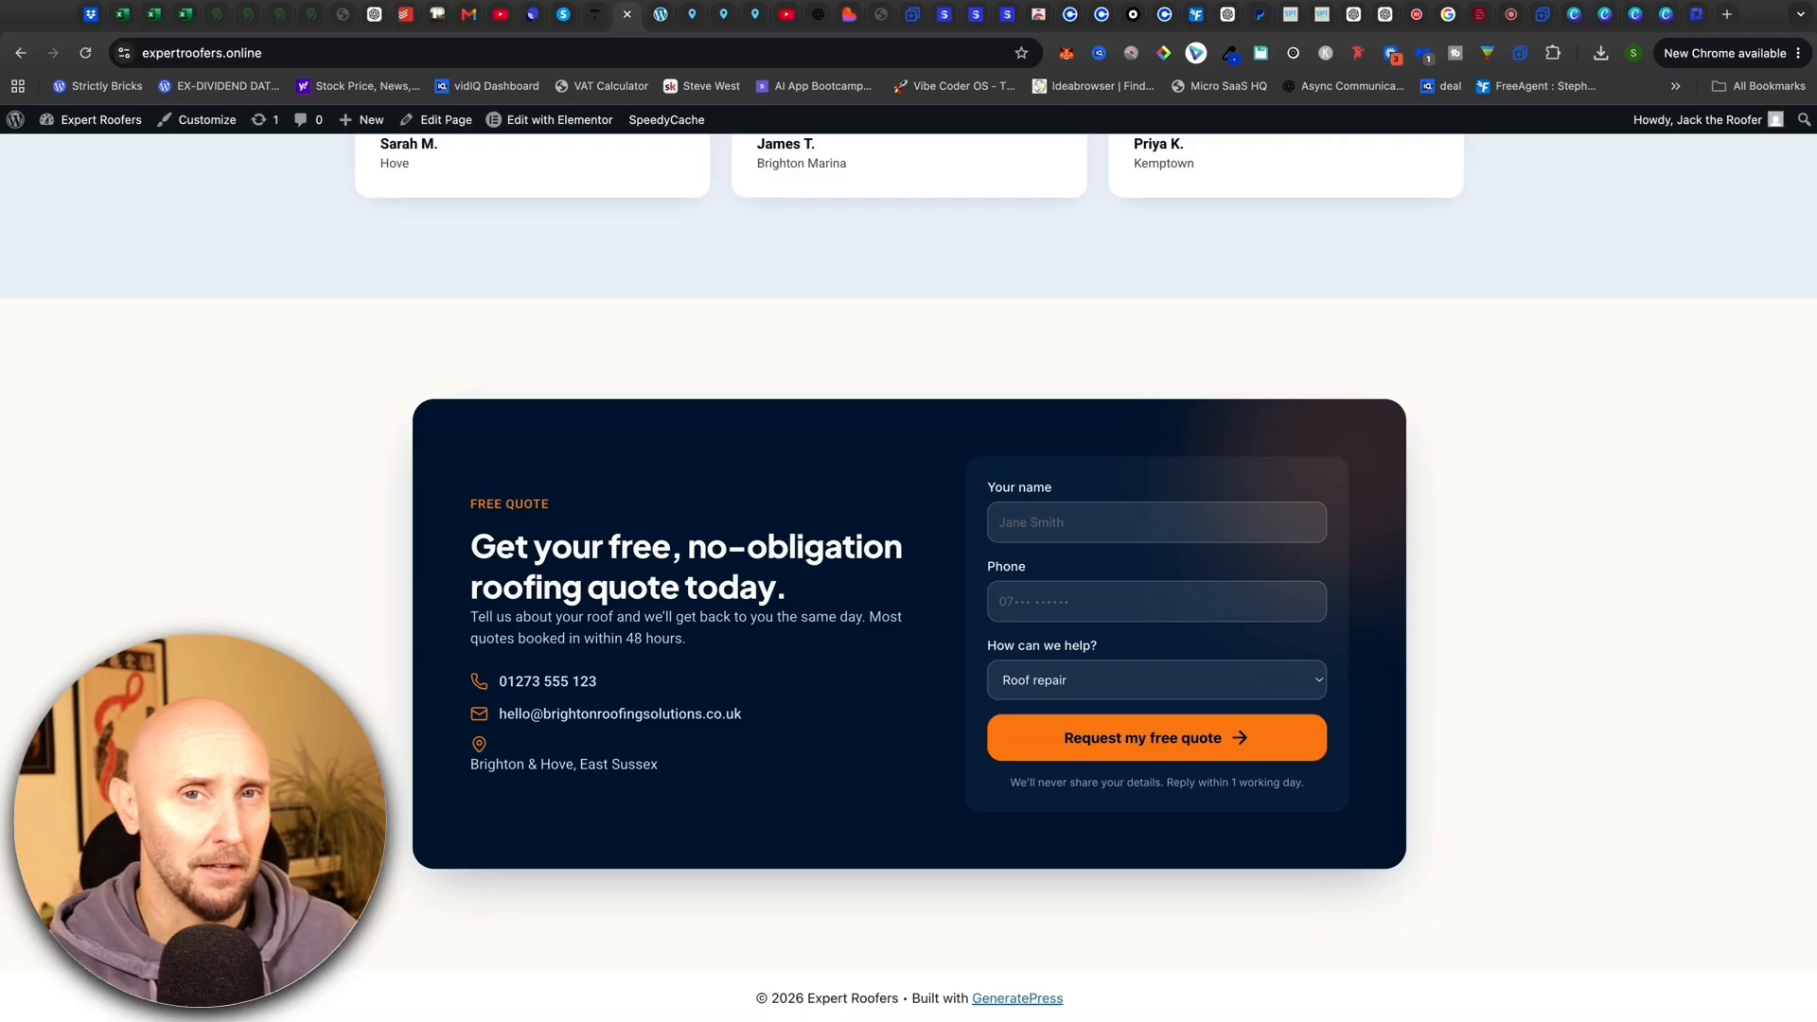
scroll(762, 158, "up", 20)
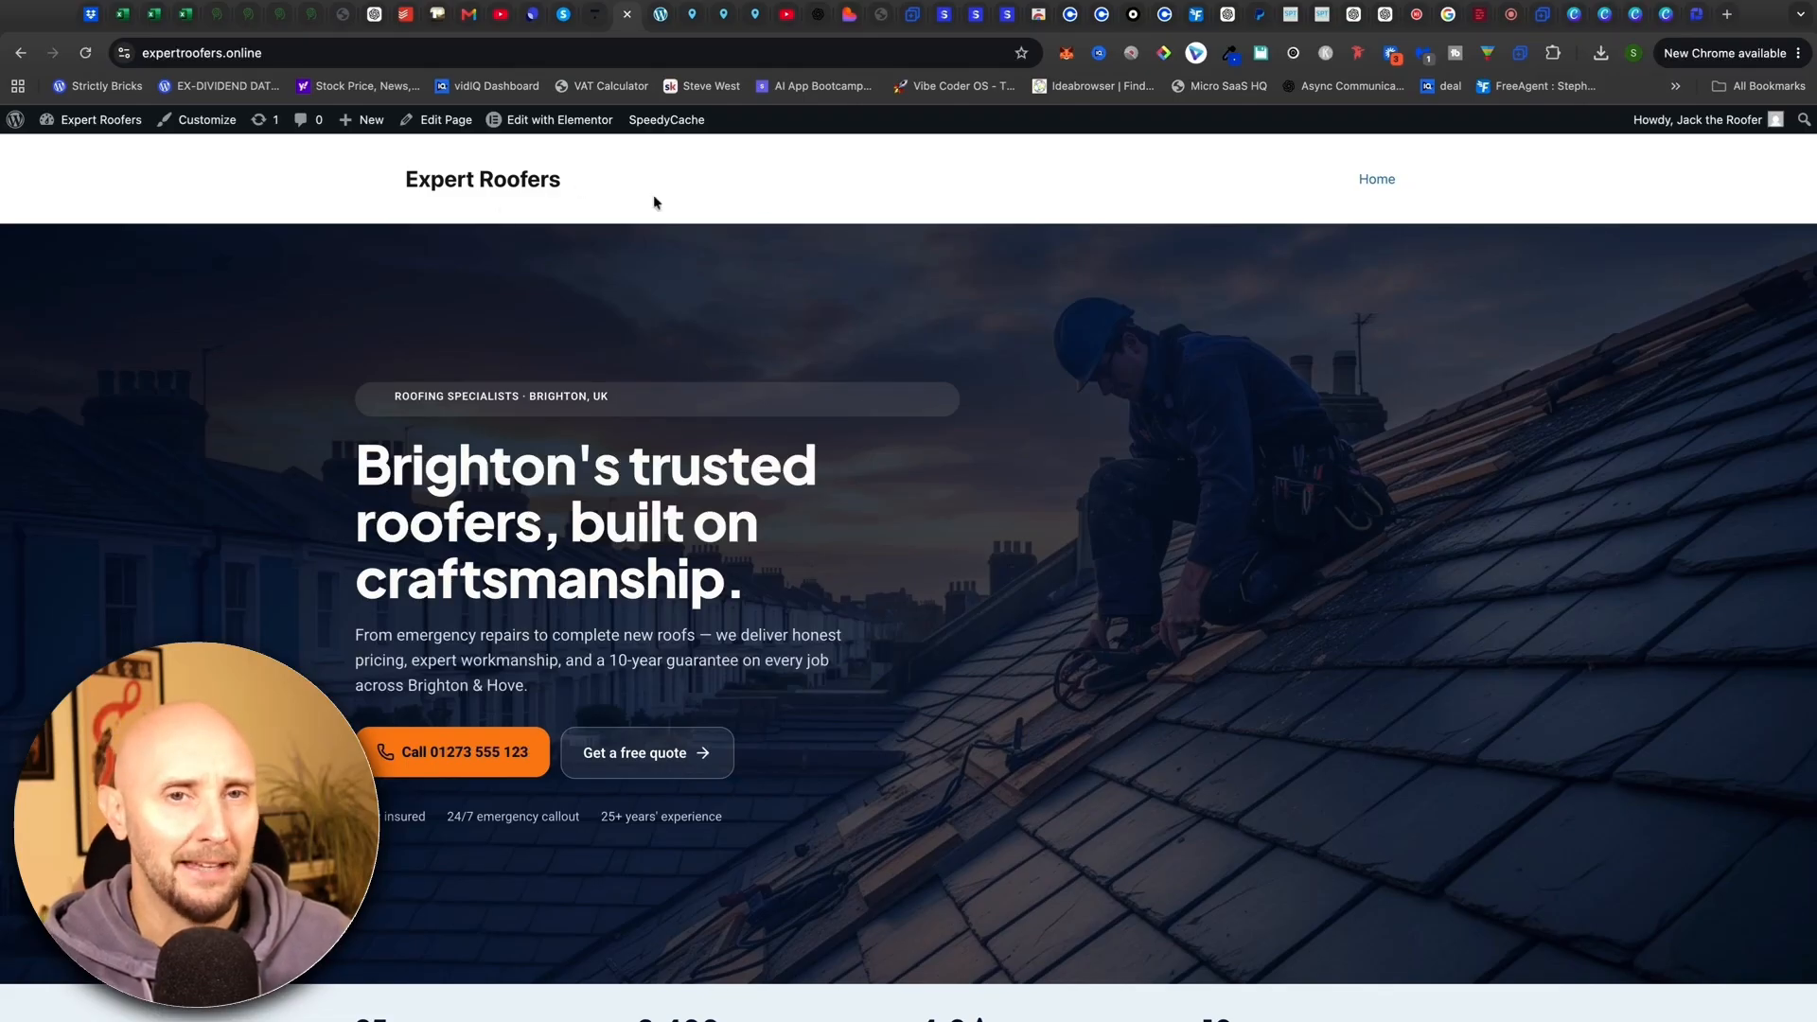
left_click(659, 15)
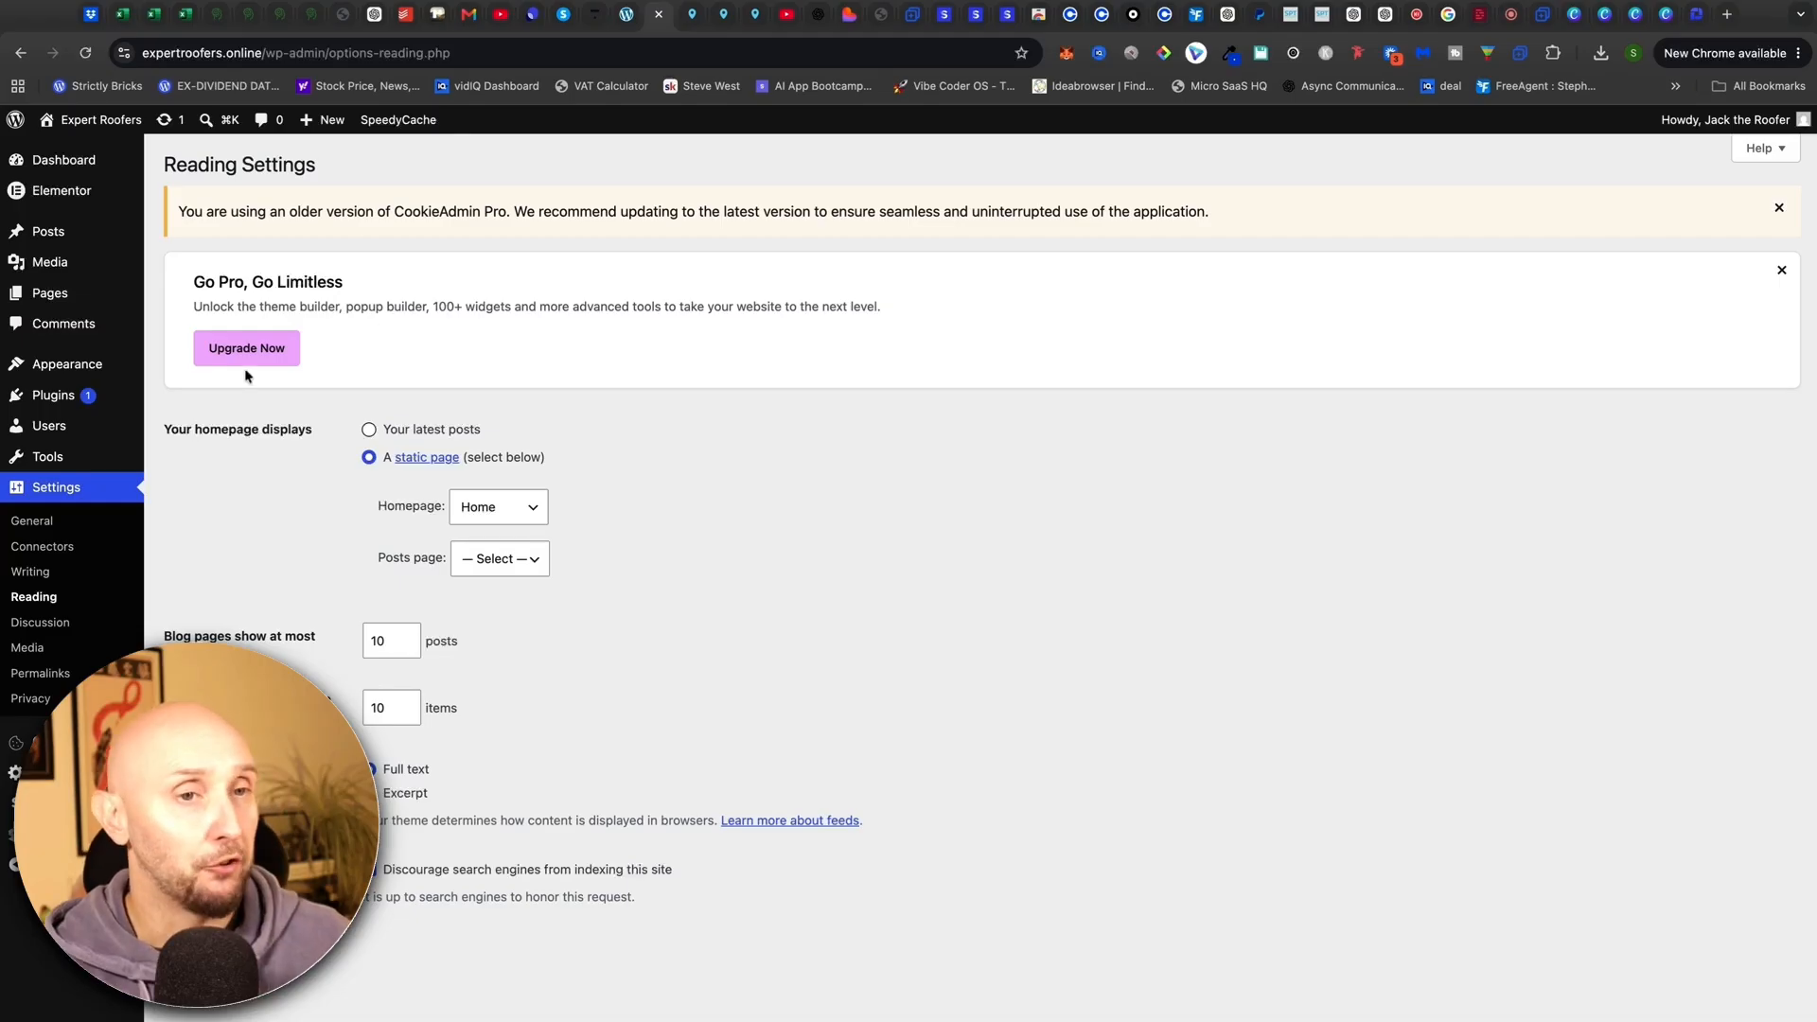
Change the GeneratePress Layout > Container width from 1200 to 1120 px and publish it
mouse_move(90, 371)
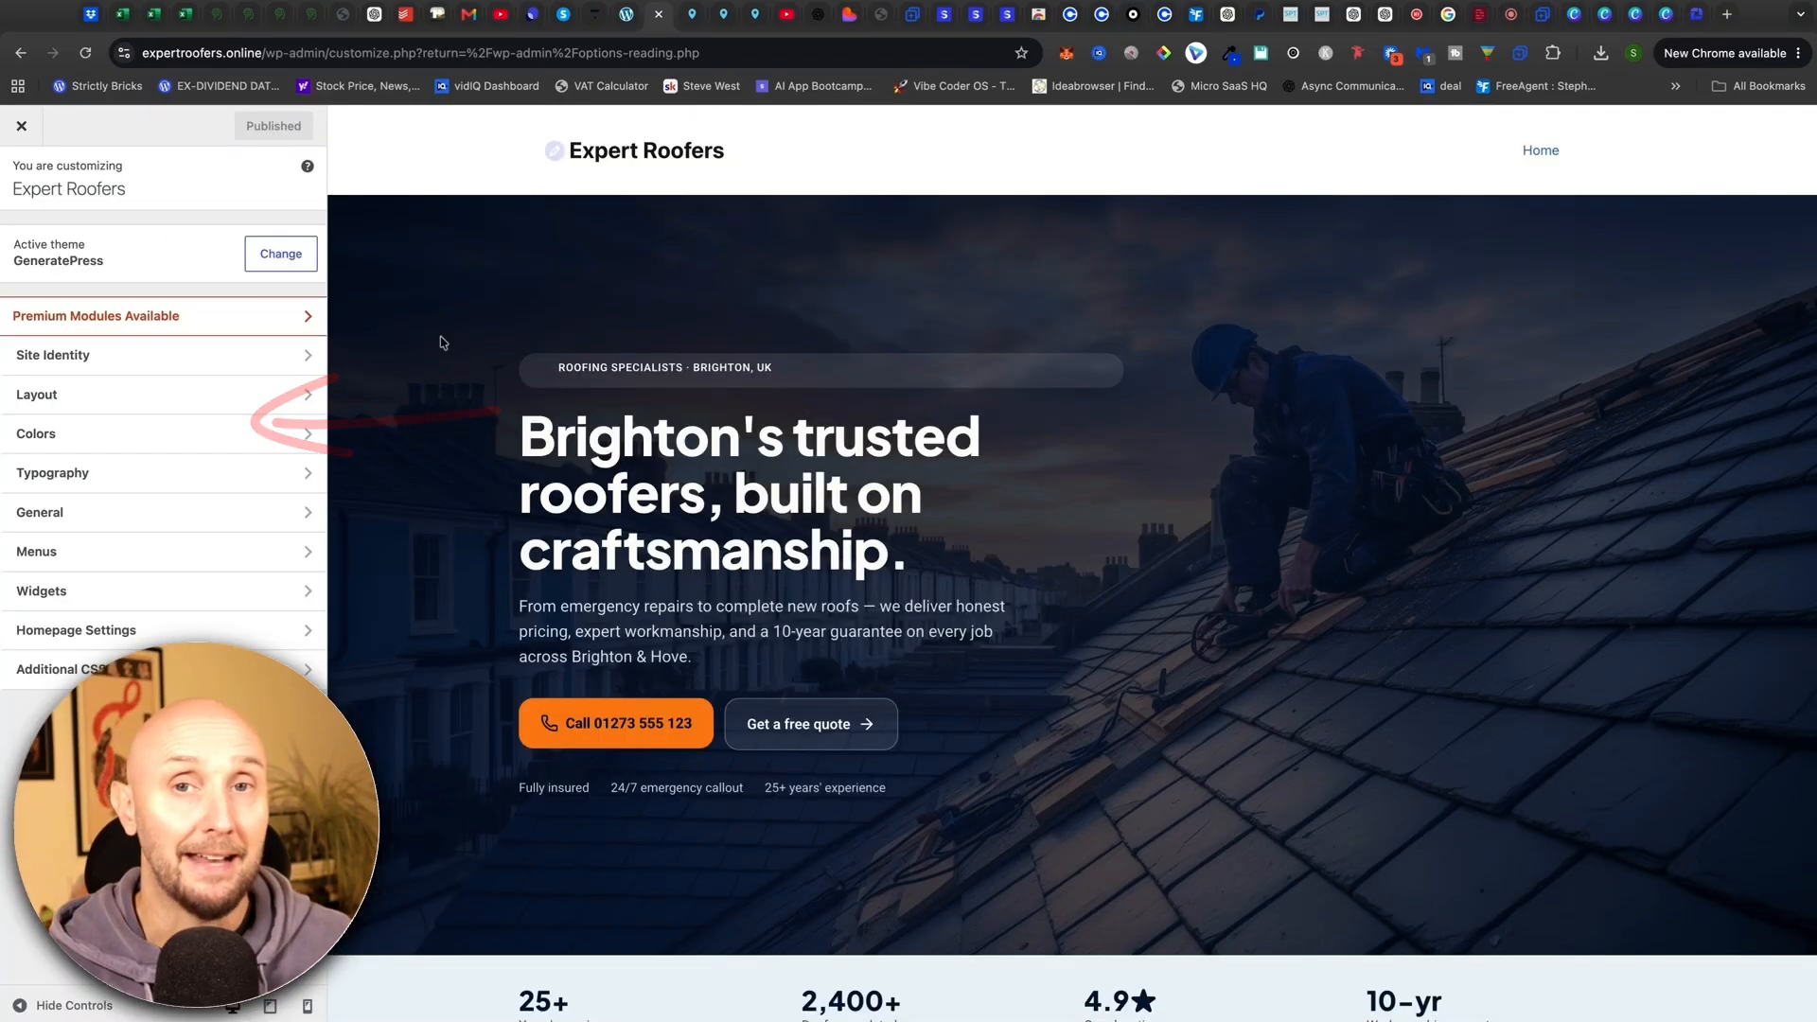
scroll(440, 343, "down", 7)
scroll(440, 342, "up", 7)
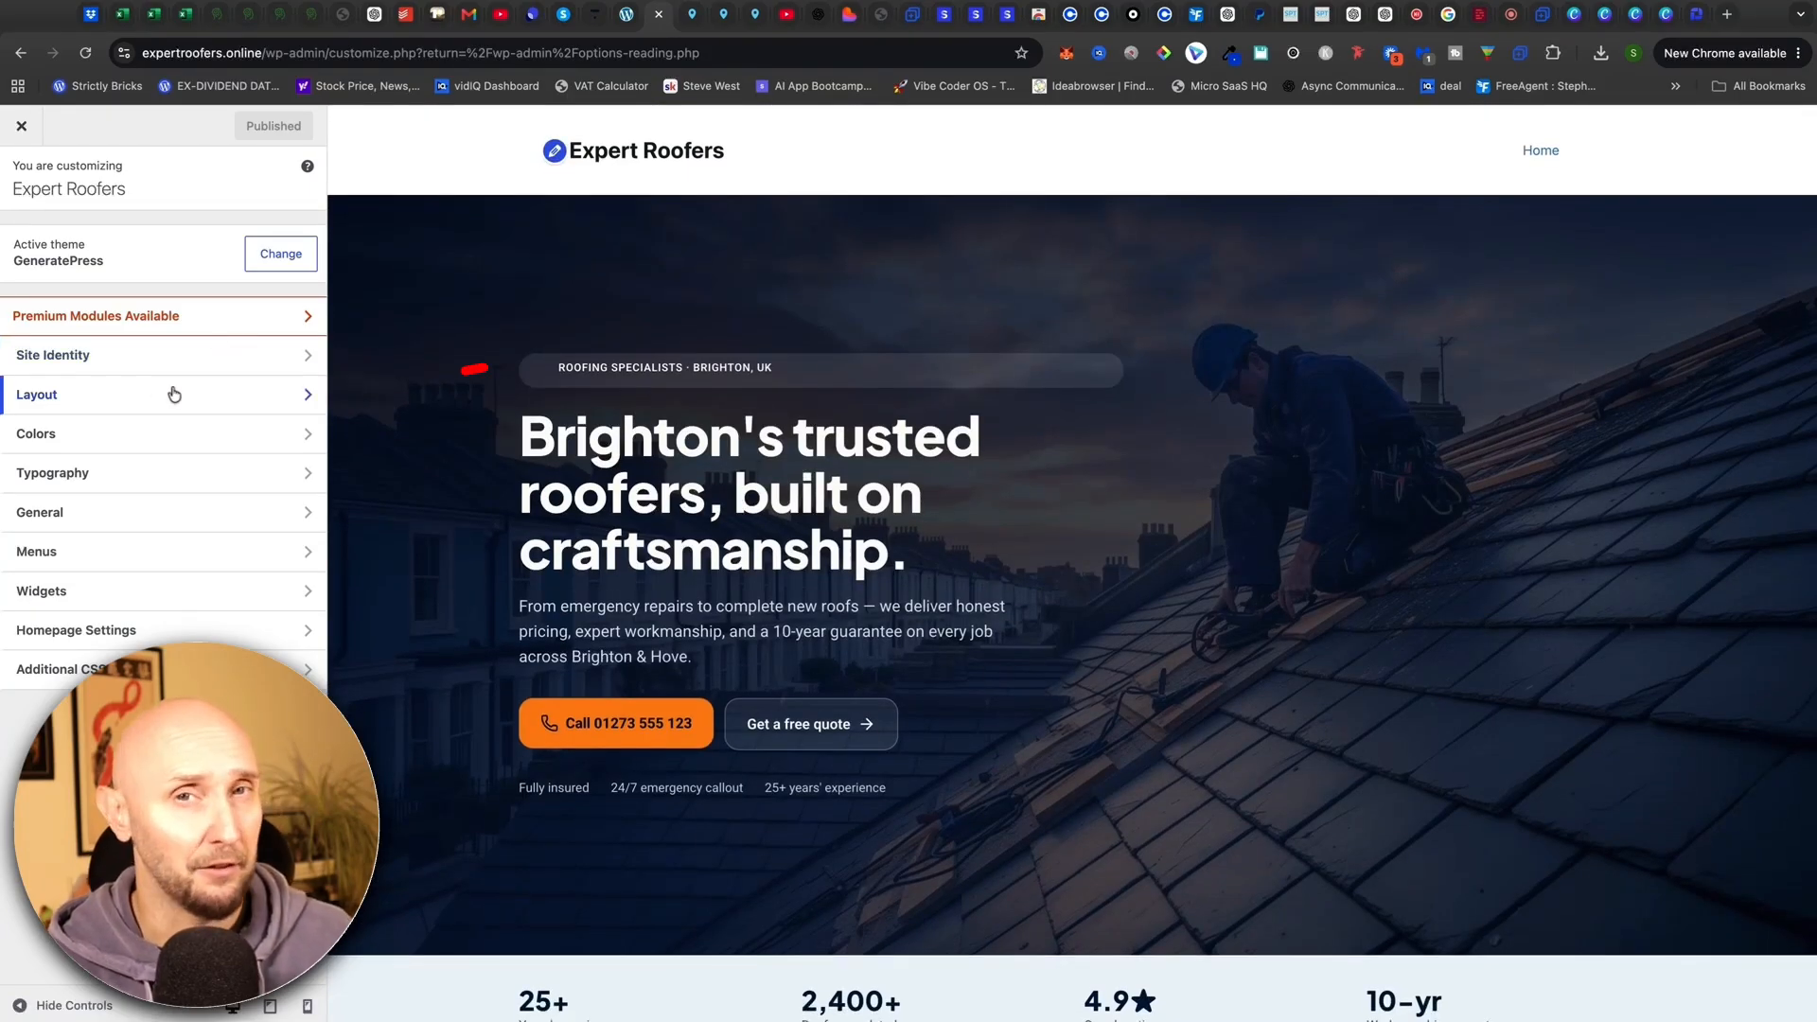
left_click(79, 397)
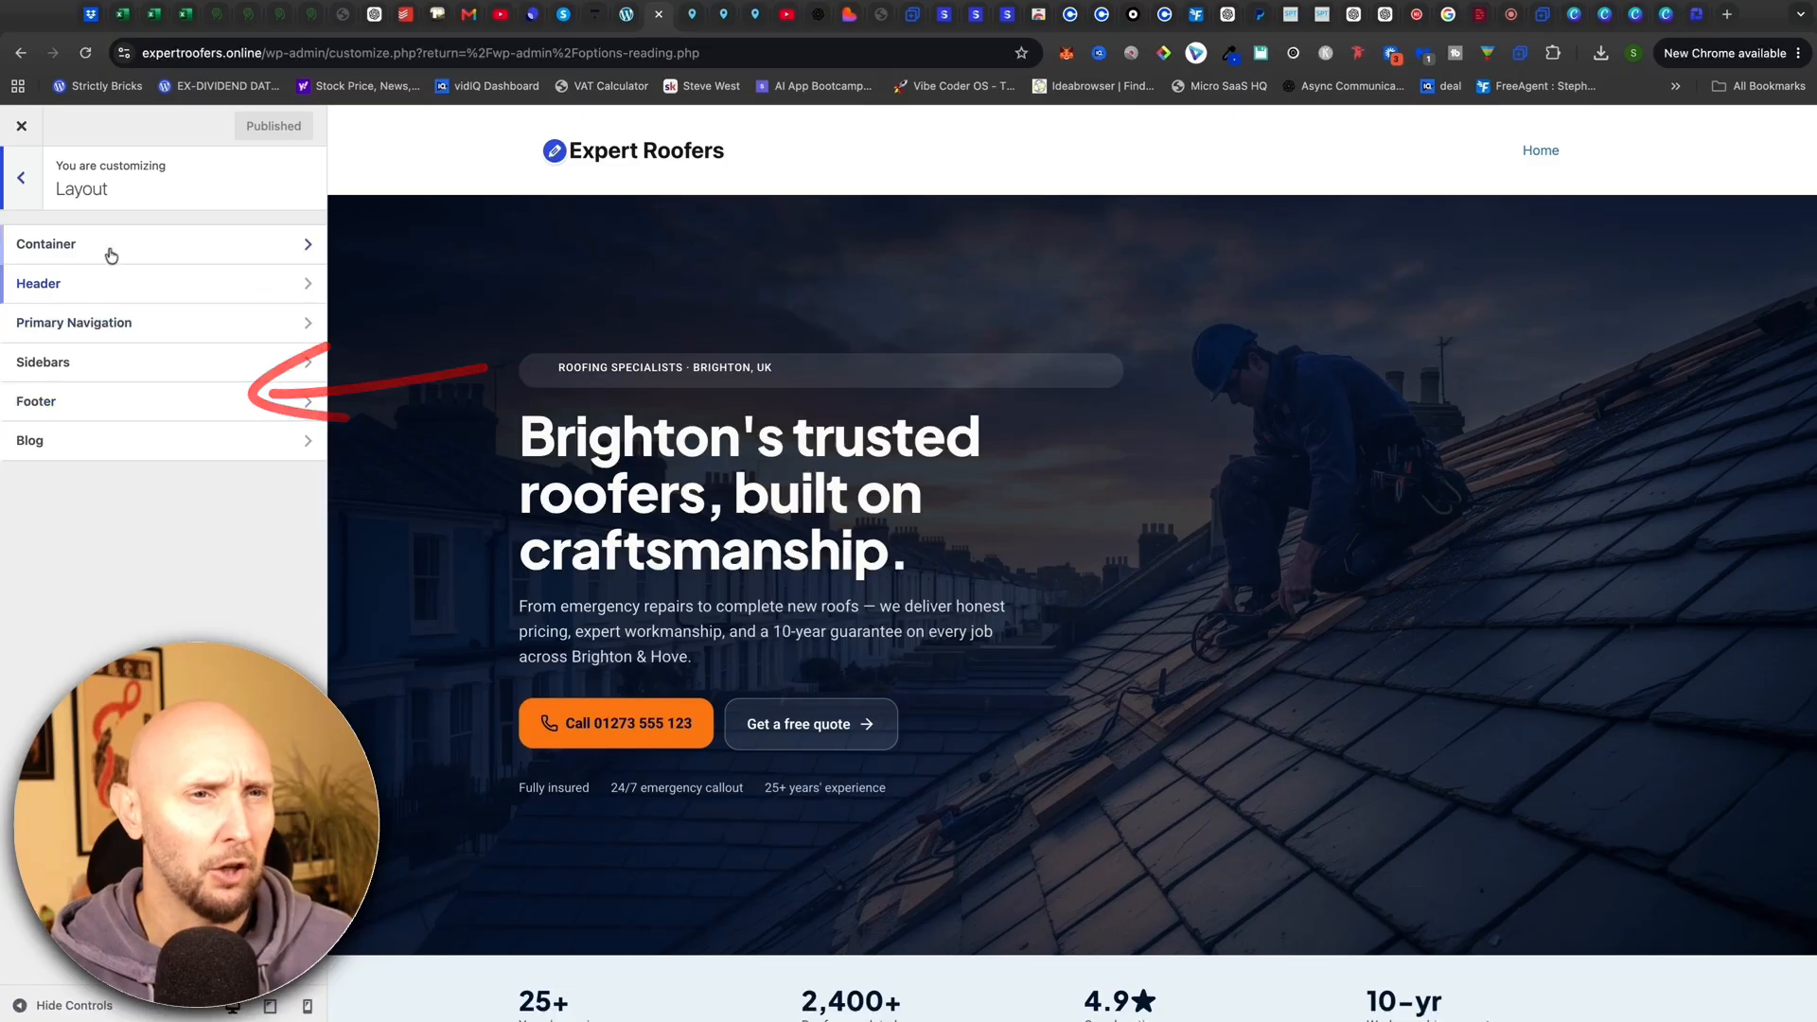
left_click(111, 254)
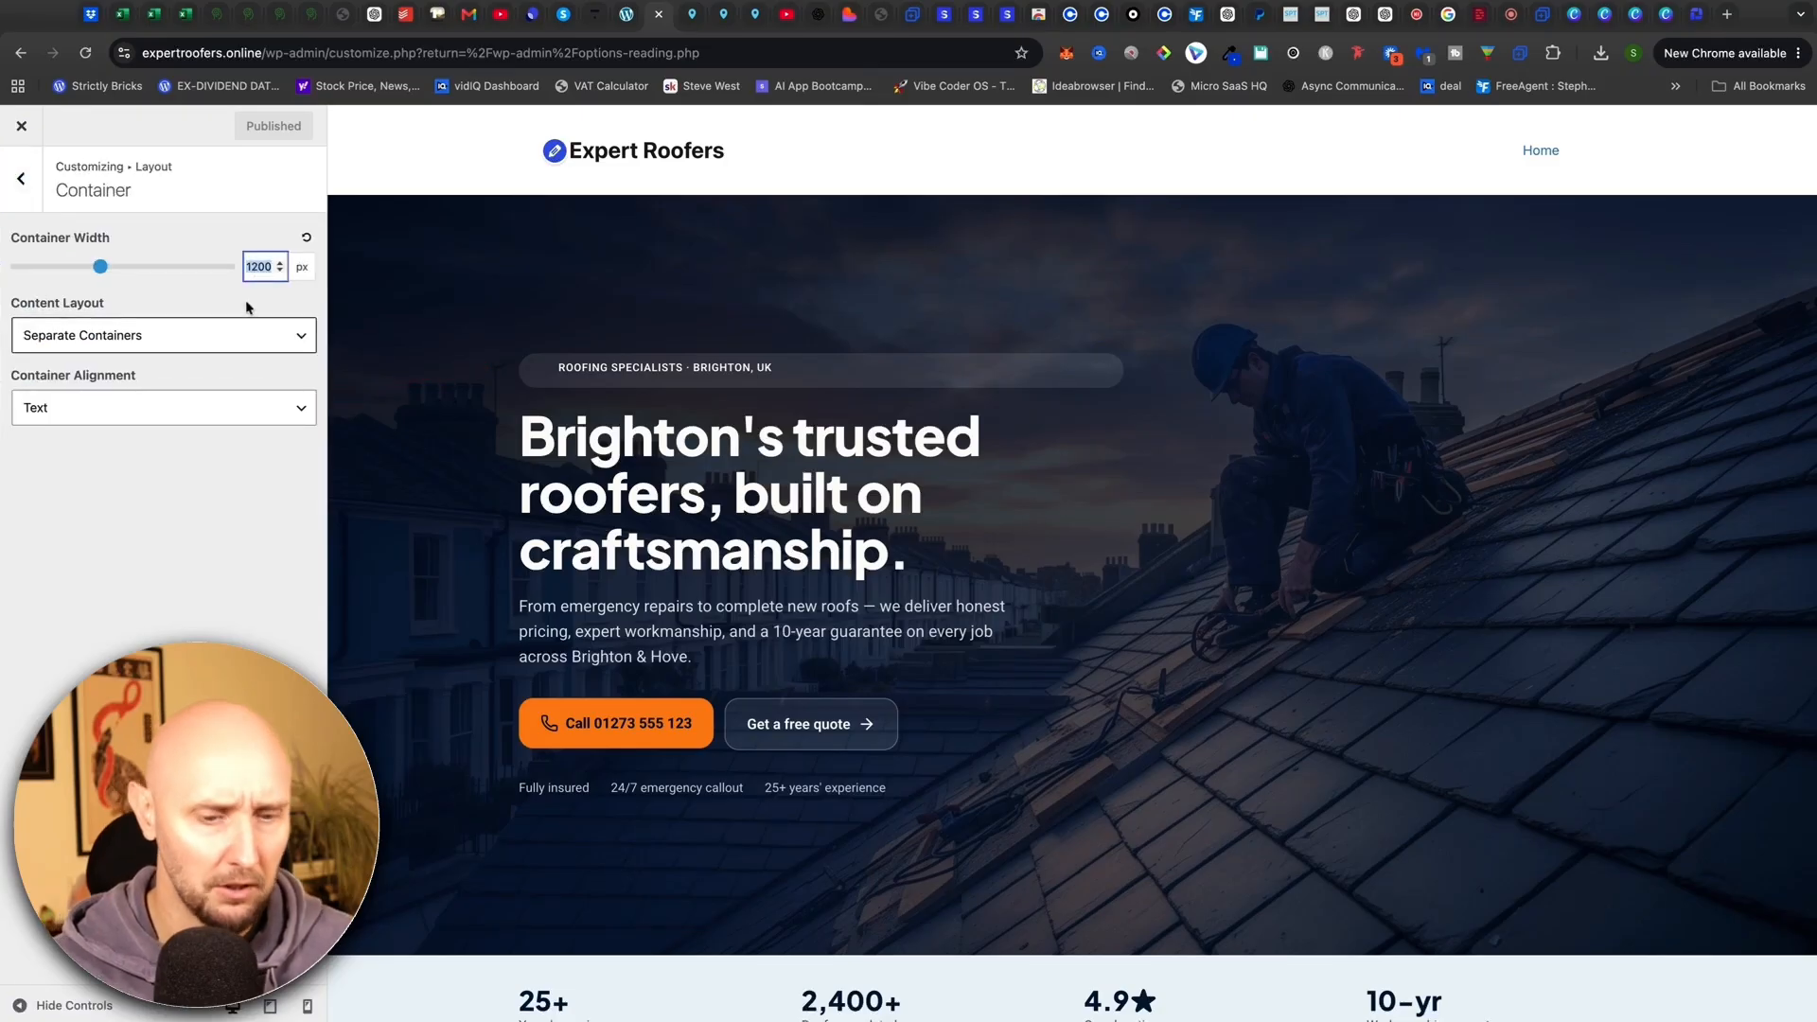
type("1120")
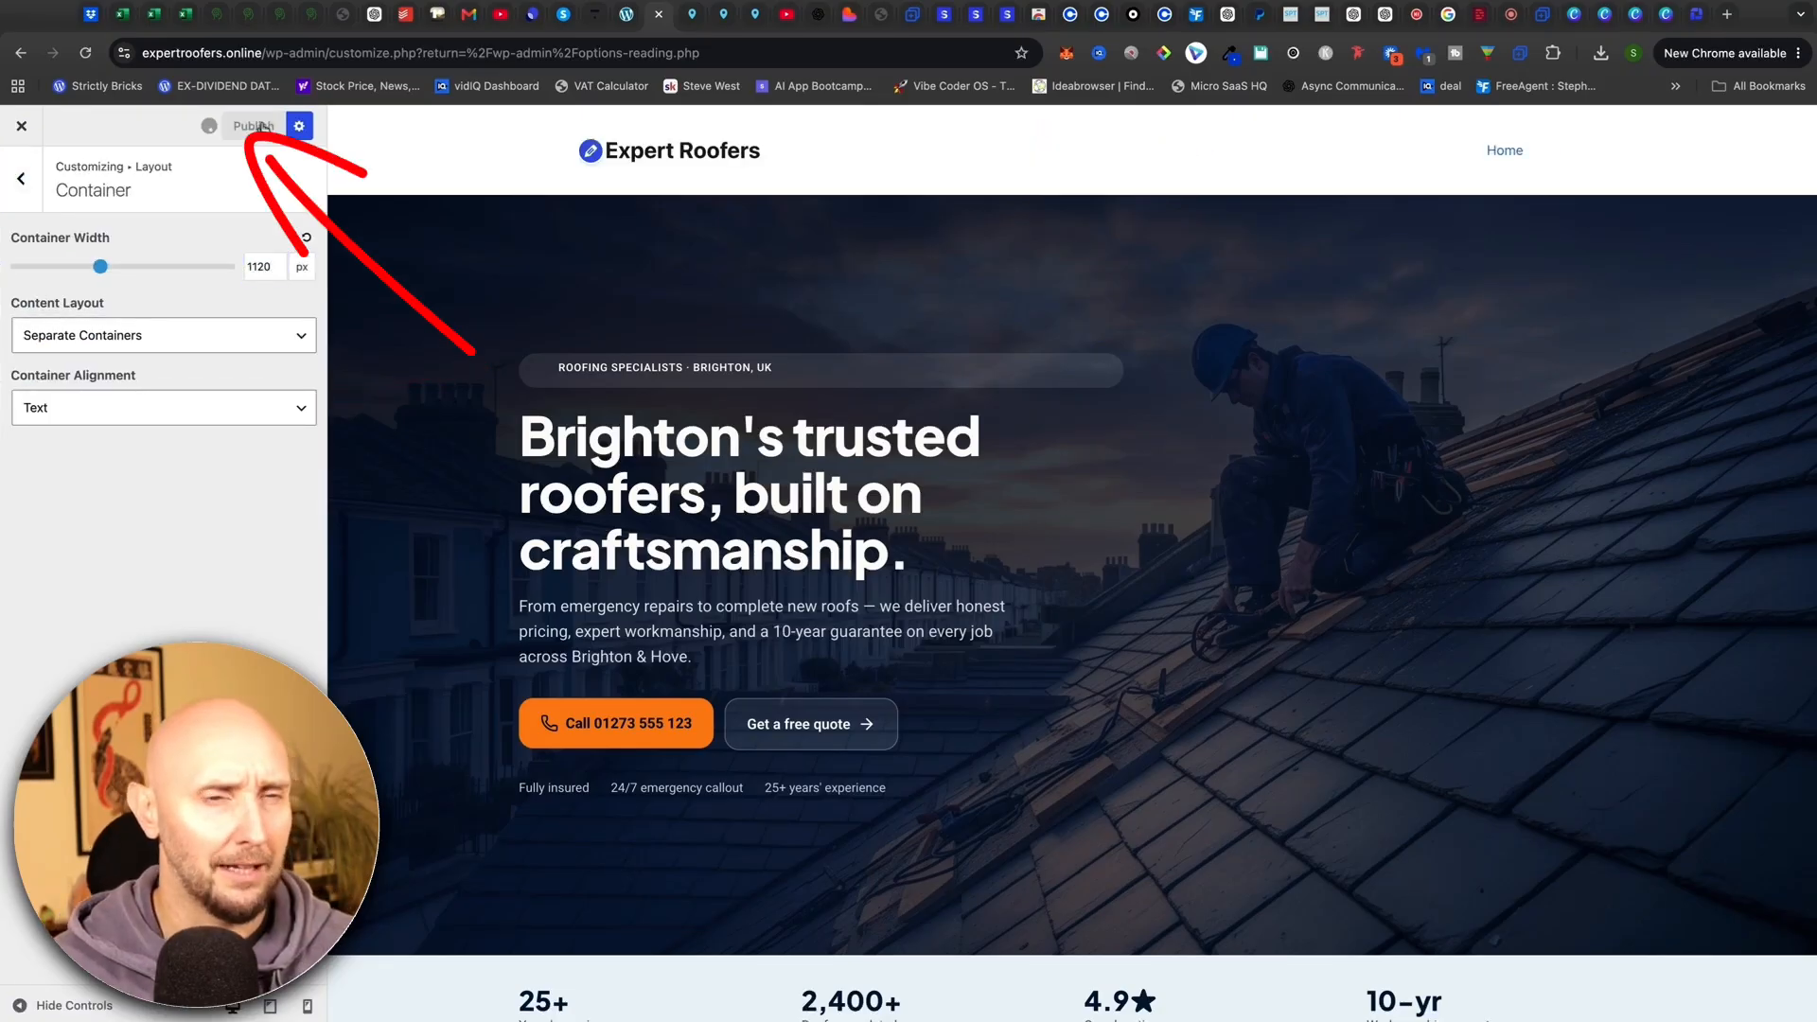
left_click(21, 178)
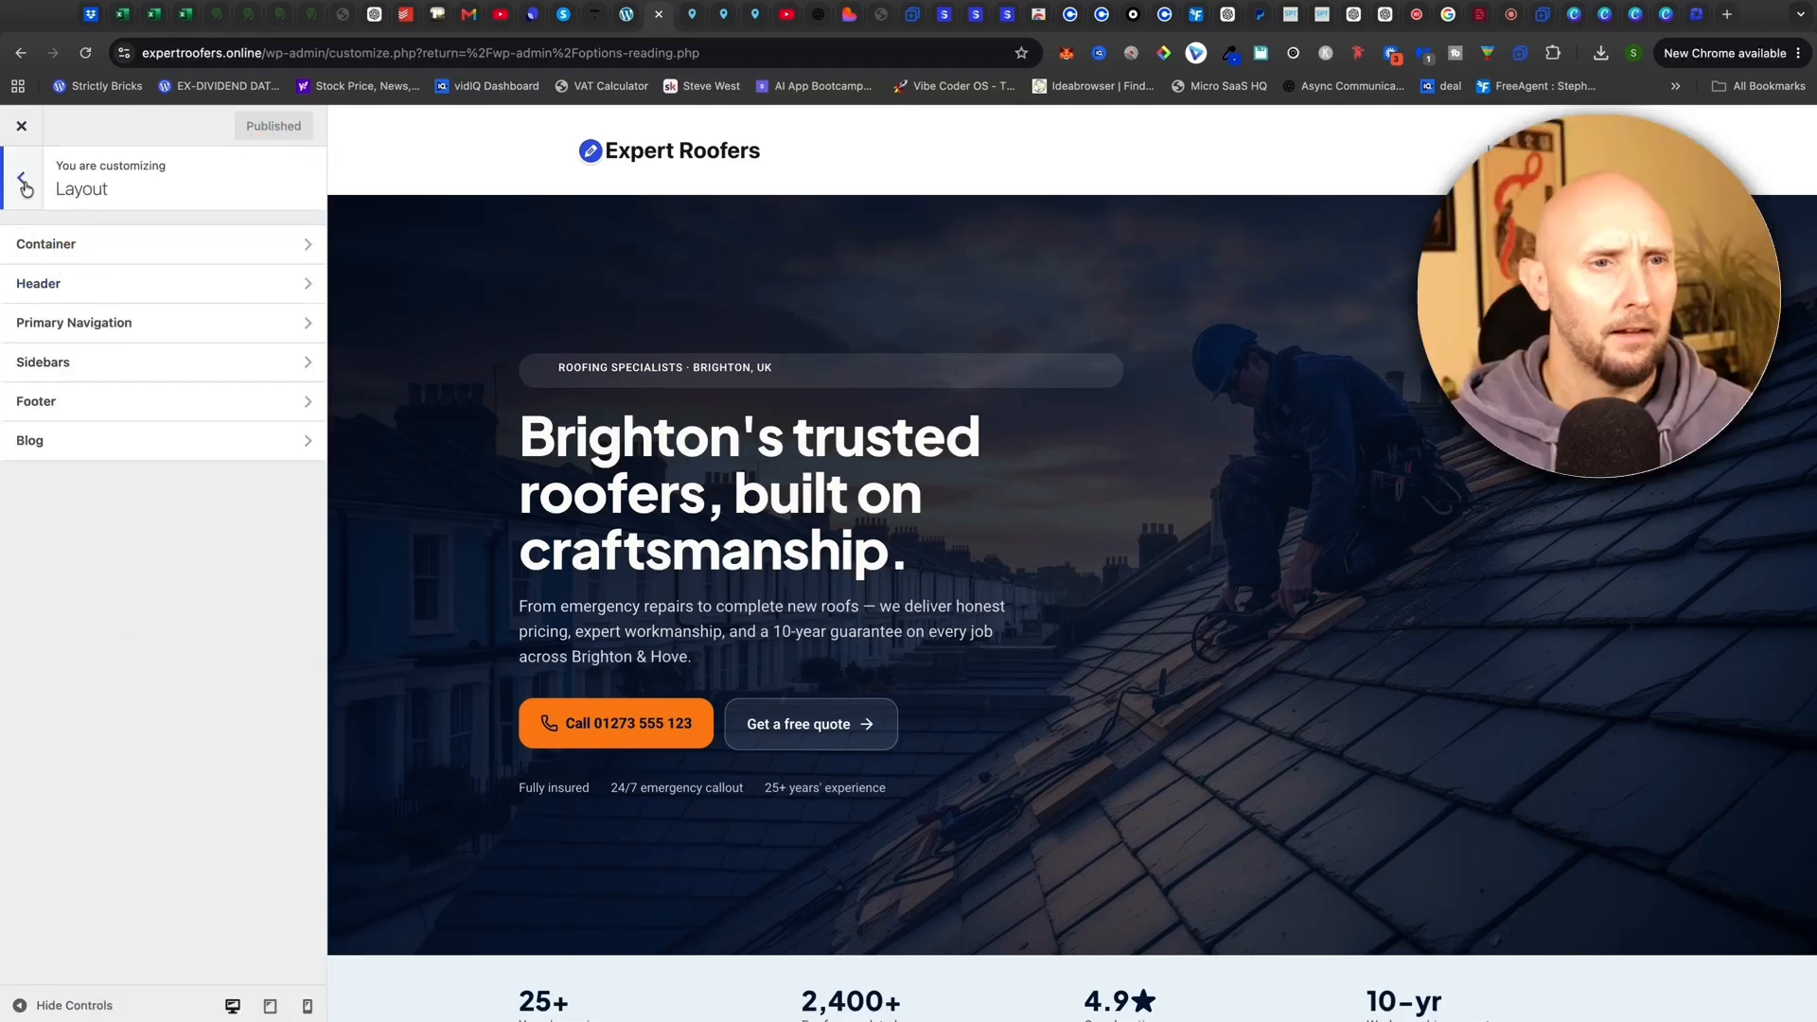
left_click(19, 180)
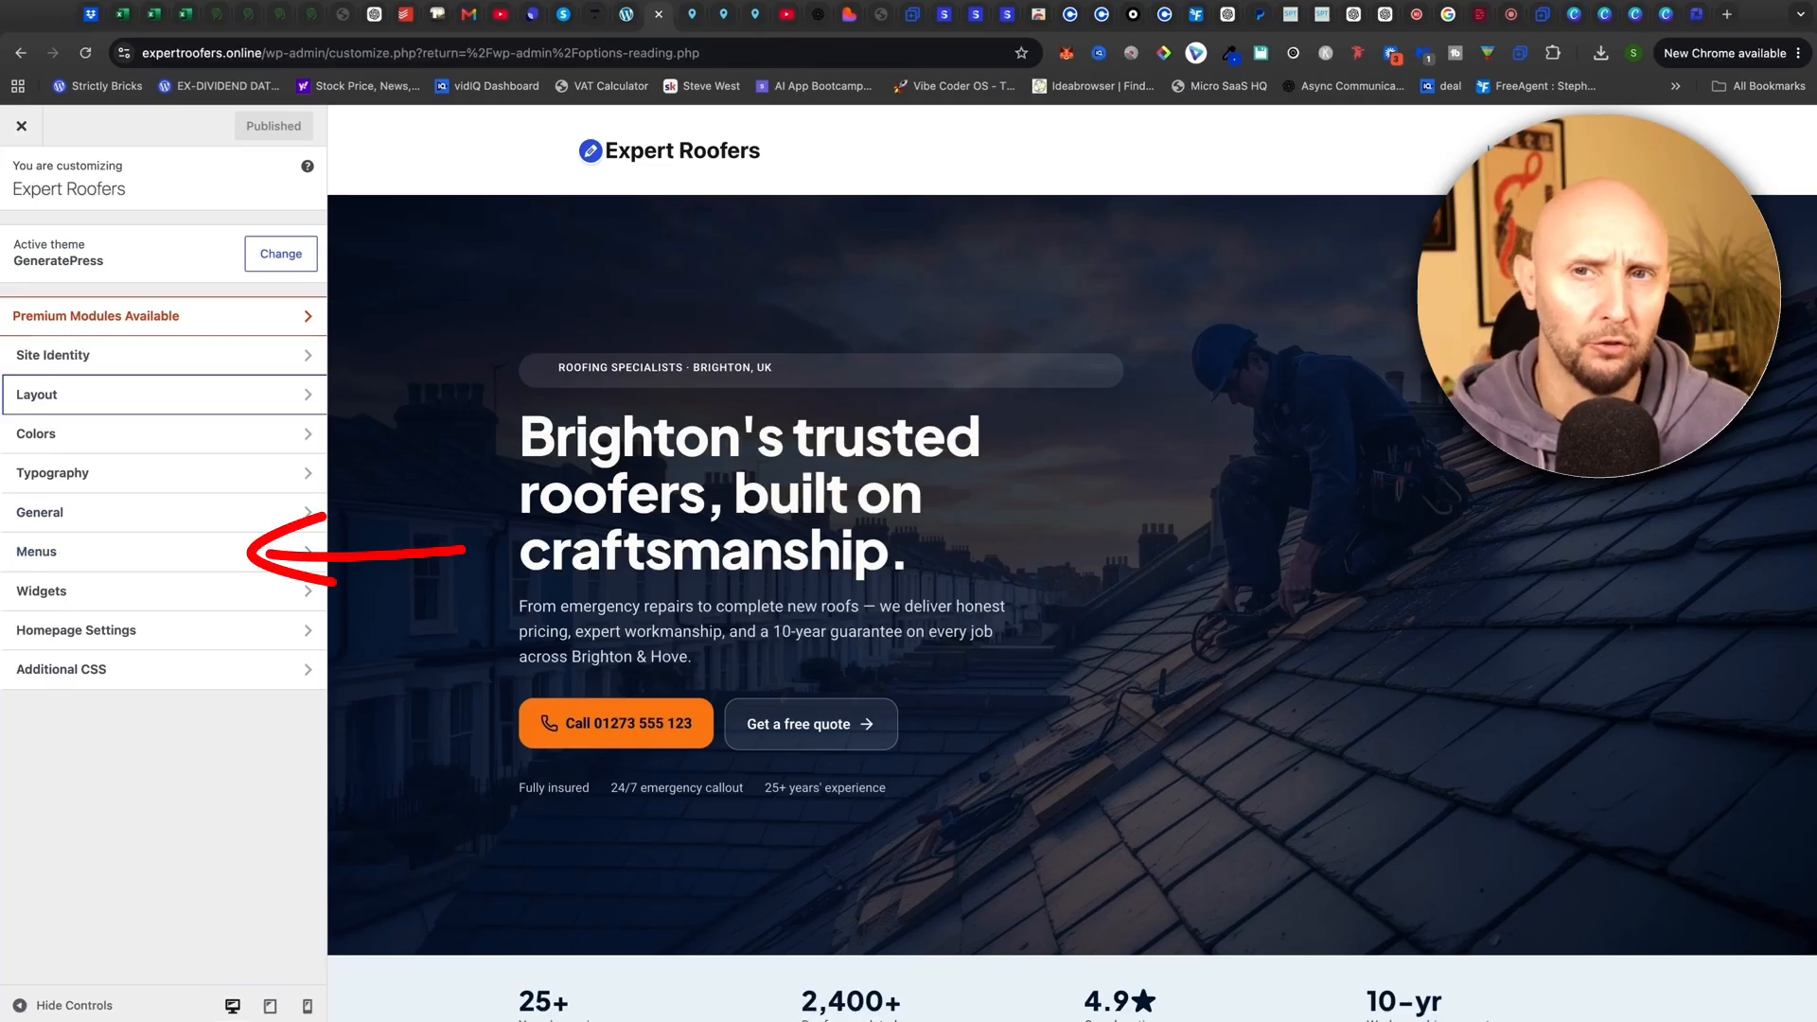
Create a new menu named 'Main Menu' assigned to the Primary Menu location
left_click(53, 553)
left_click(222, 407)
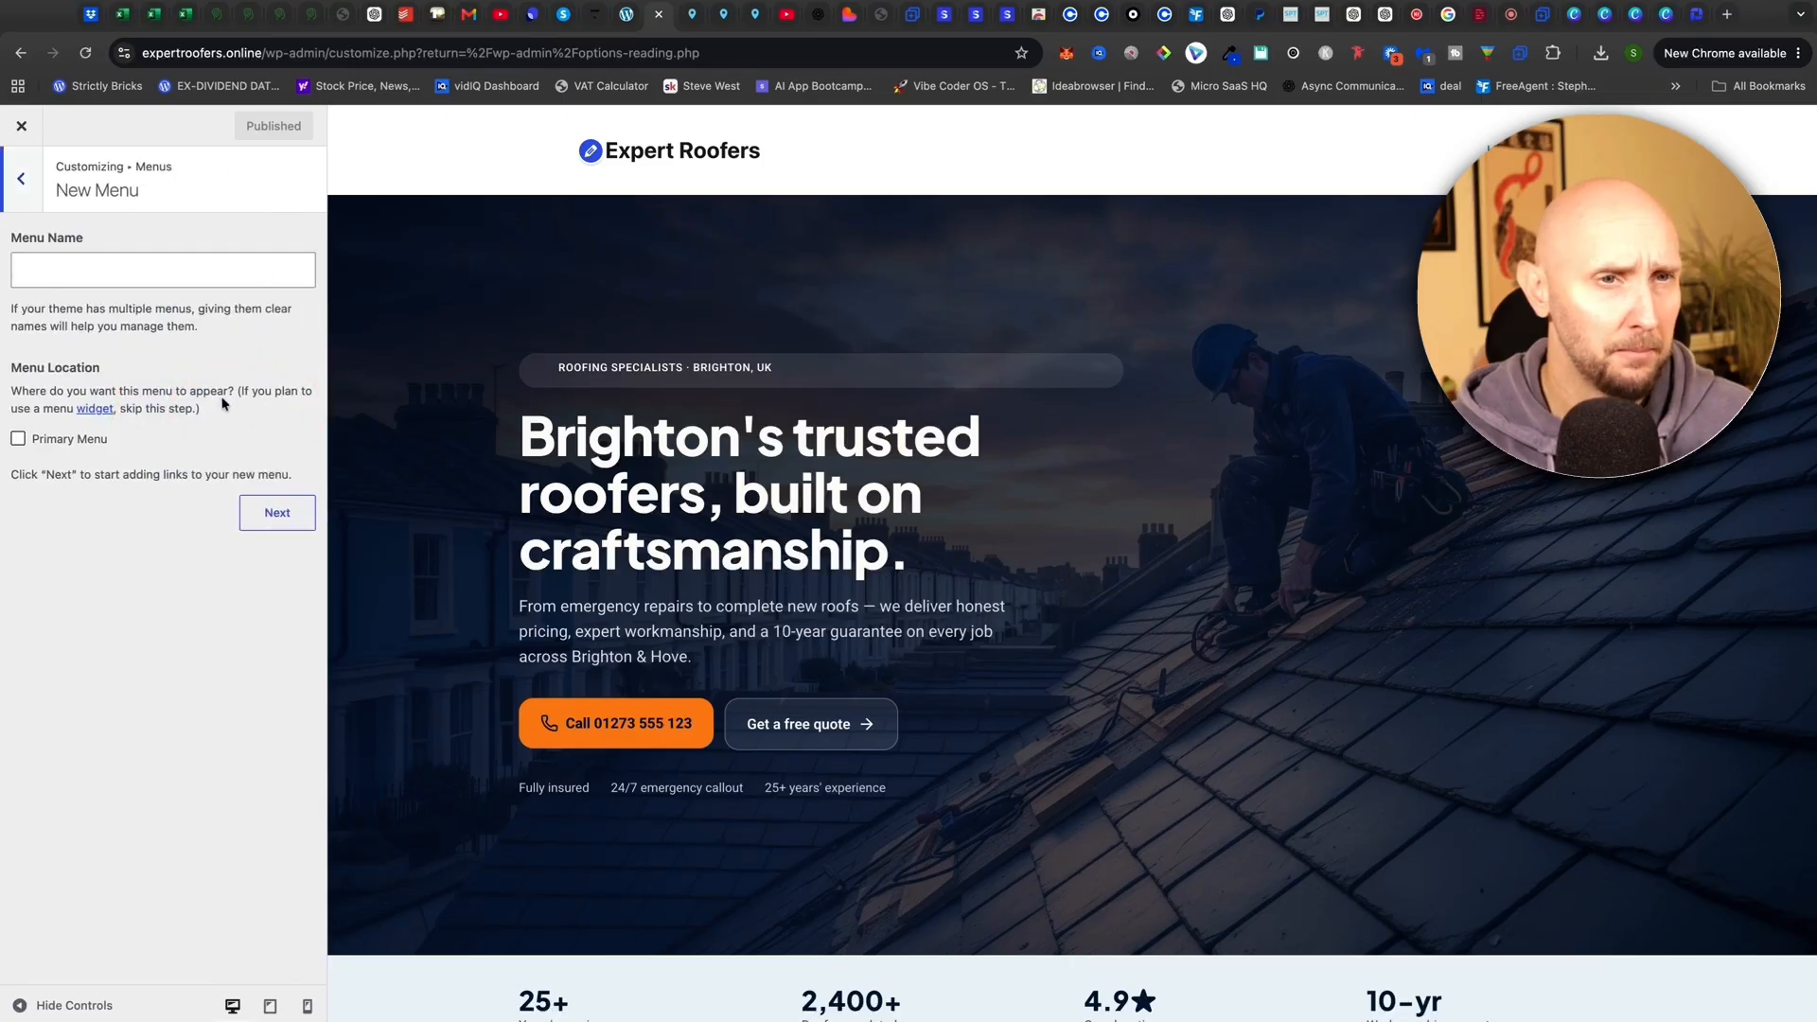
left_click(138, 270)
type("Main Menu")
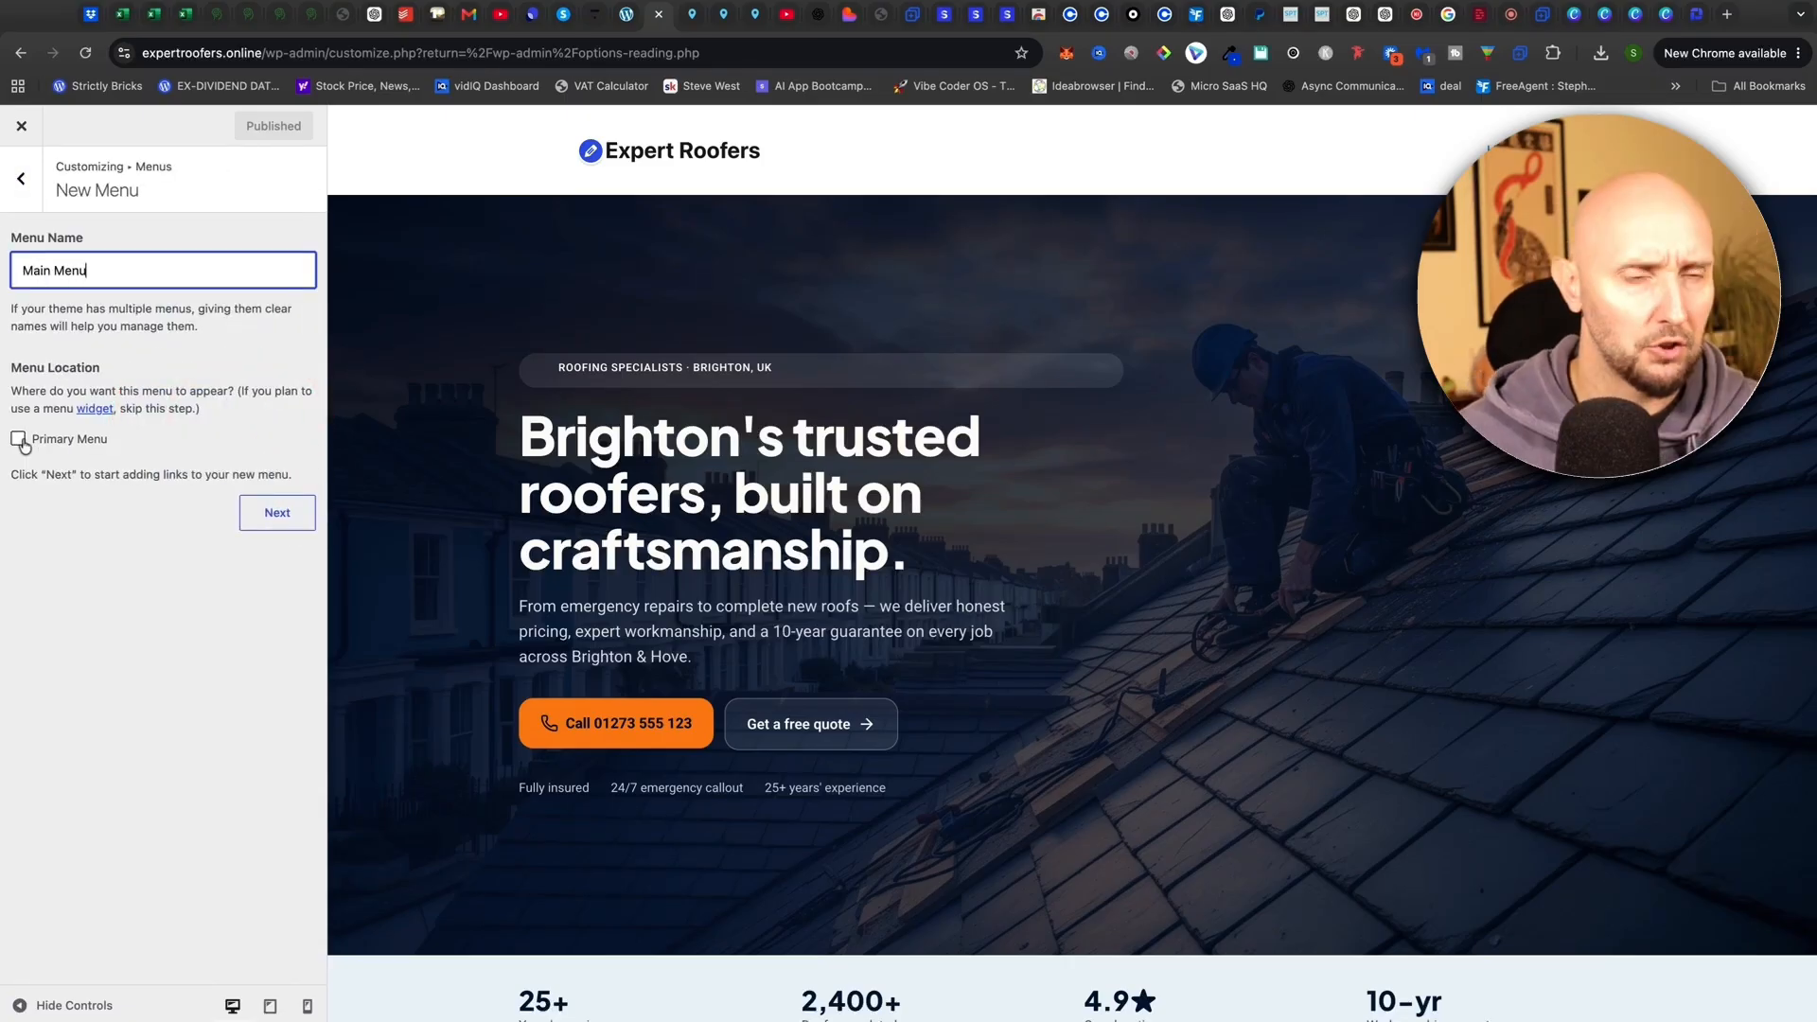
left_click(271, 508)
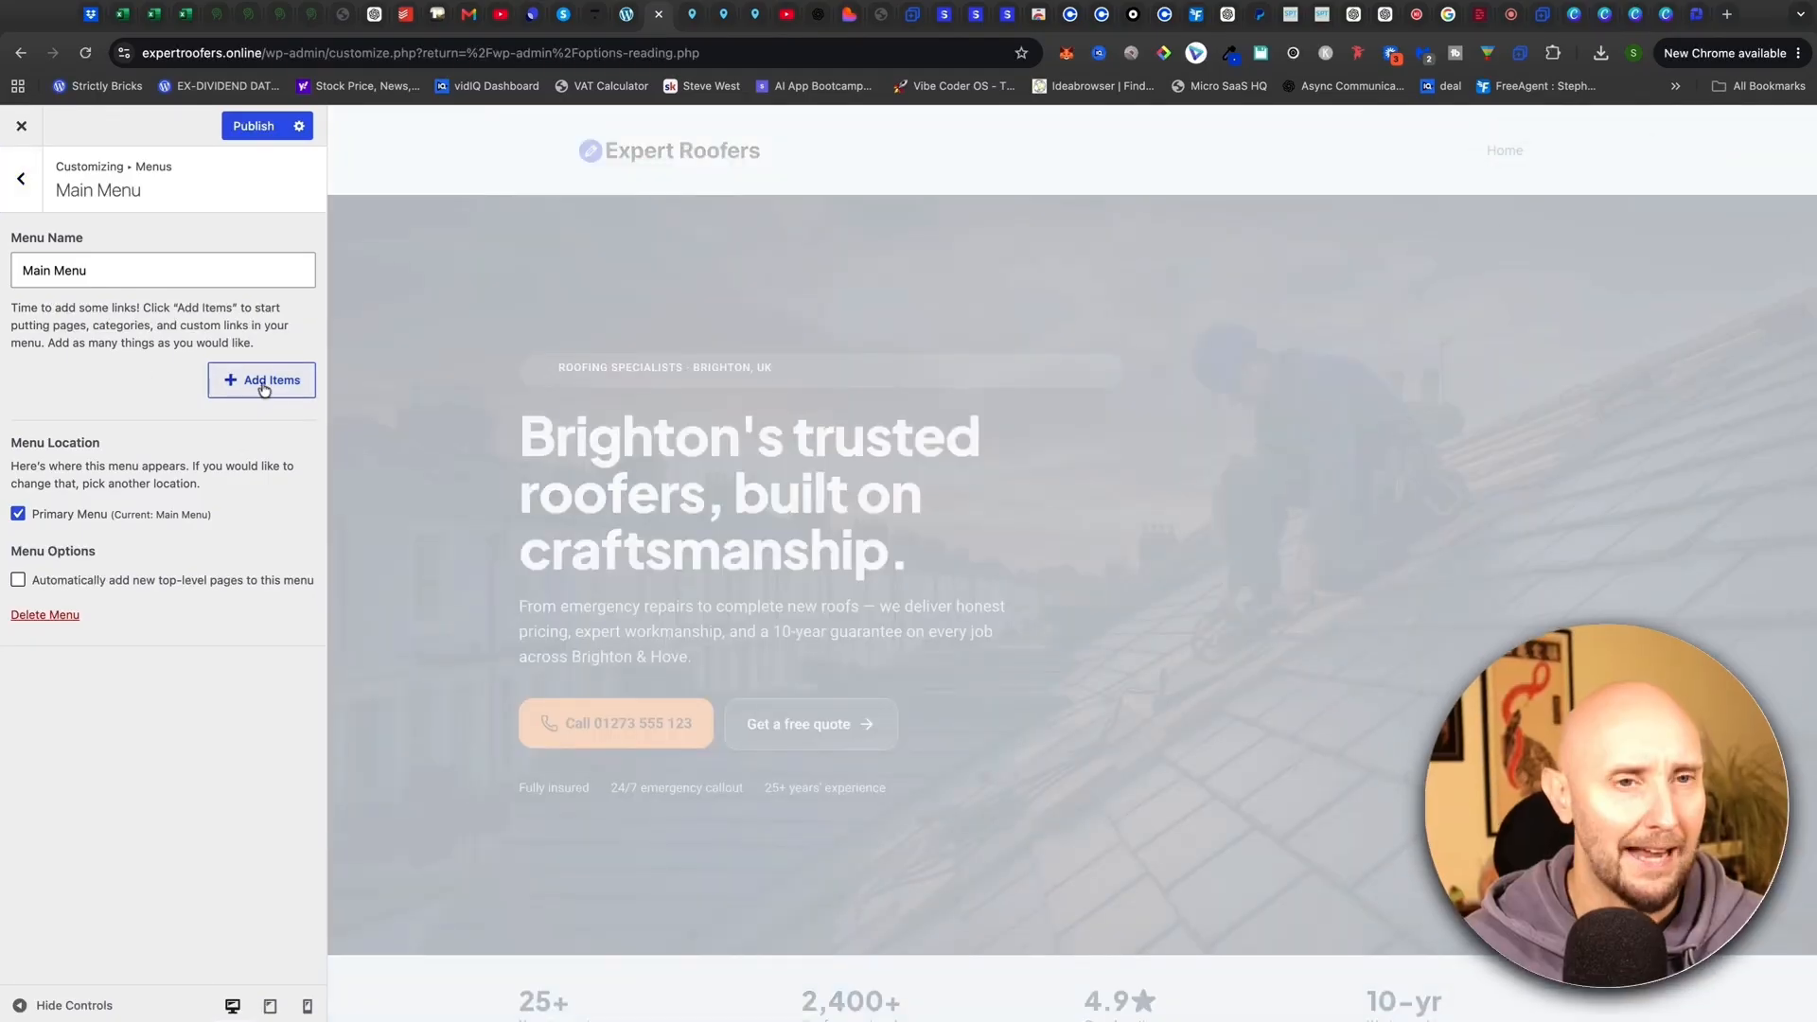
Add new pages About, FAQs and Contact to the Main Menu
left_click(272, 388)
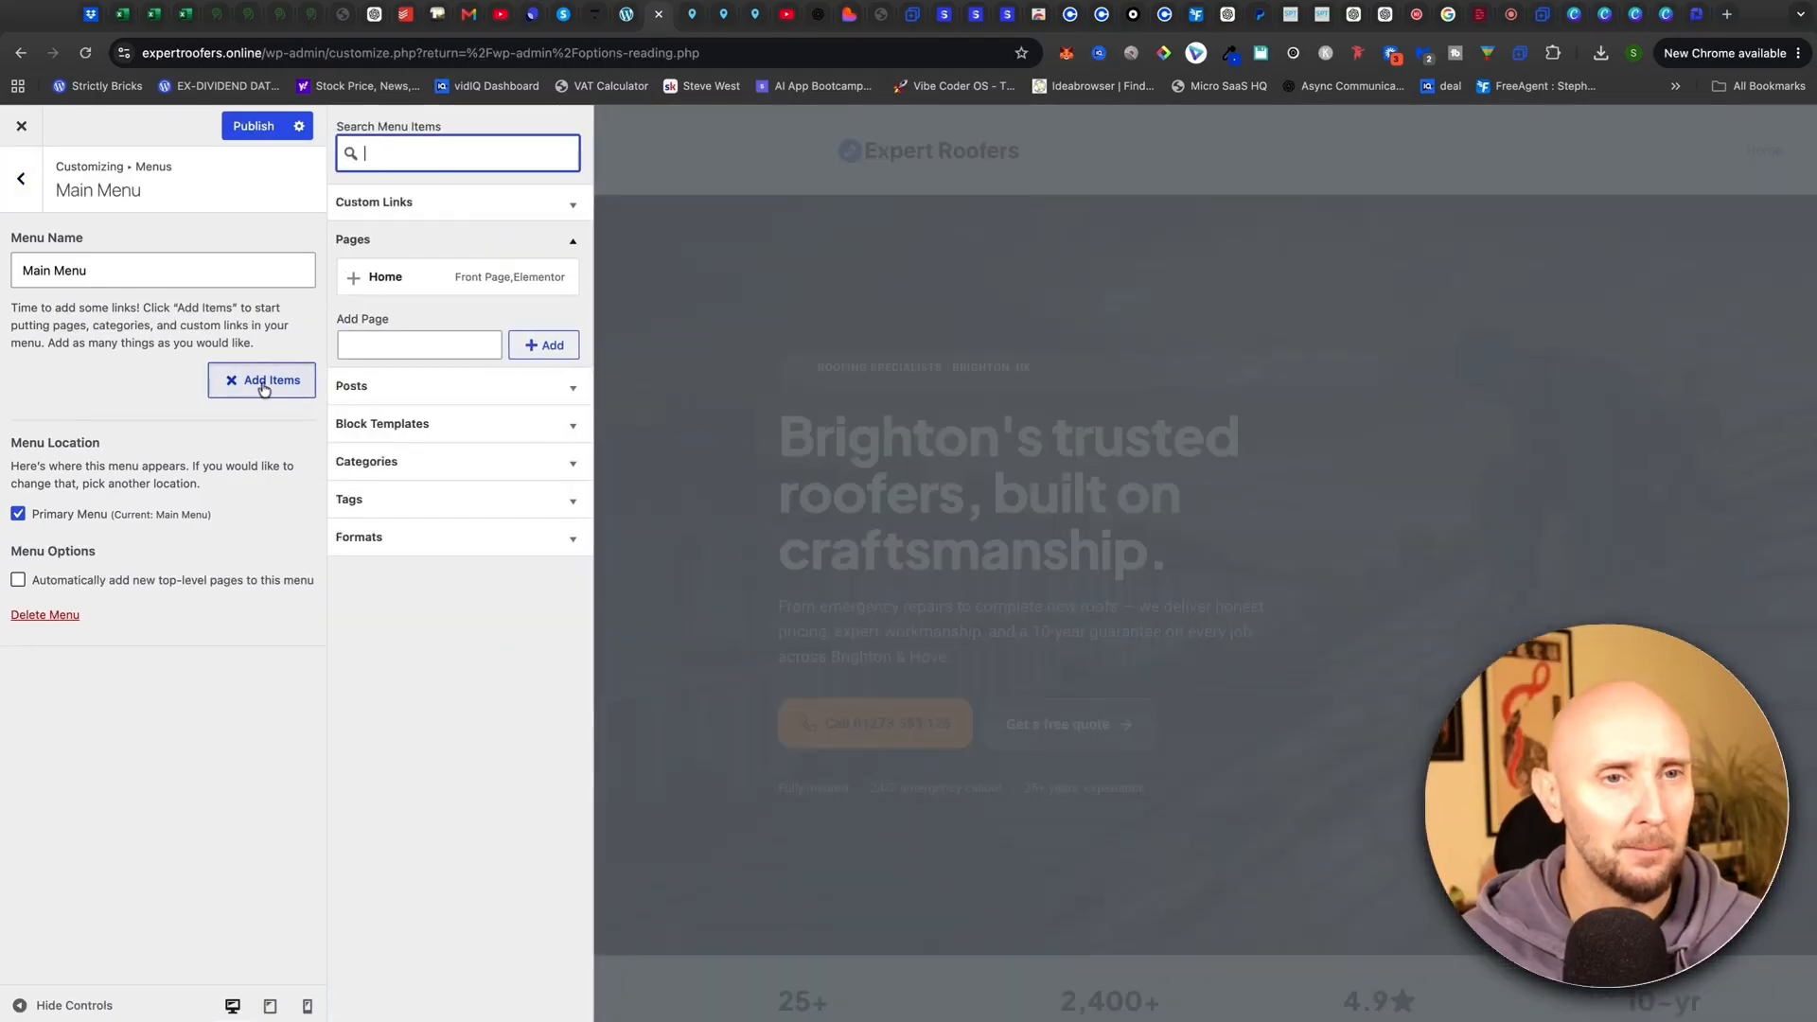
left_click(400, 346)
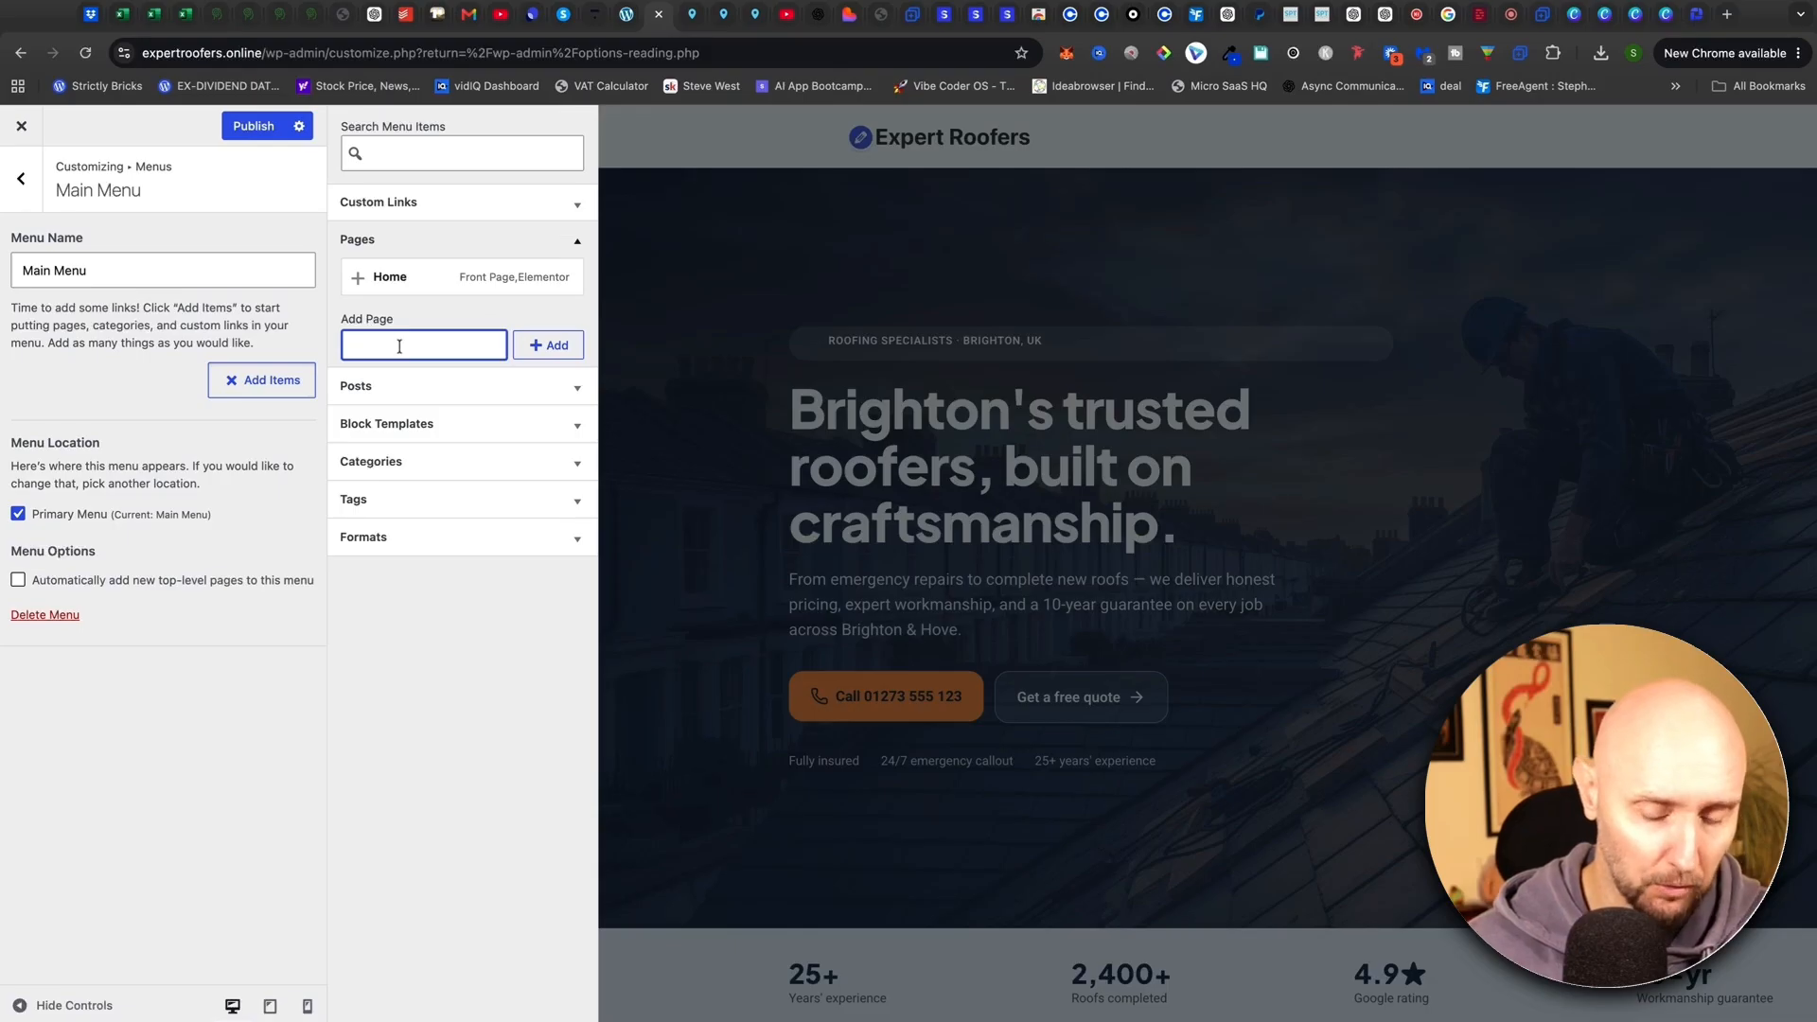
type("About")
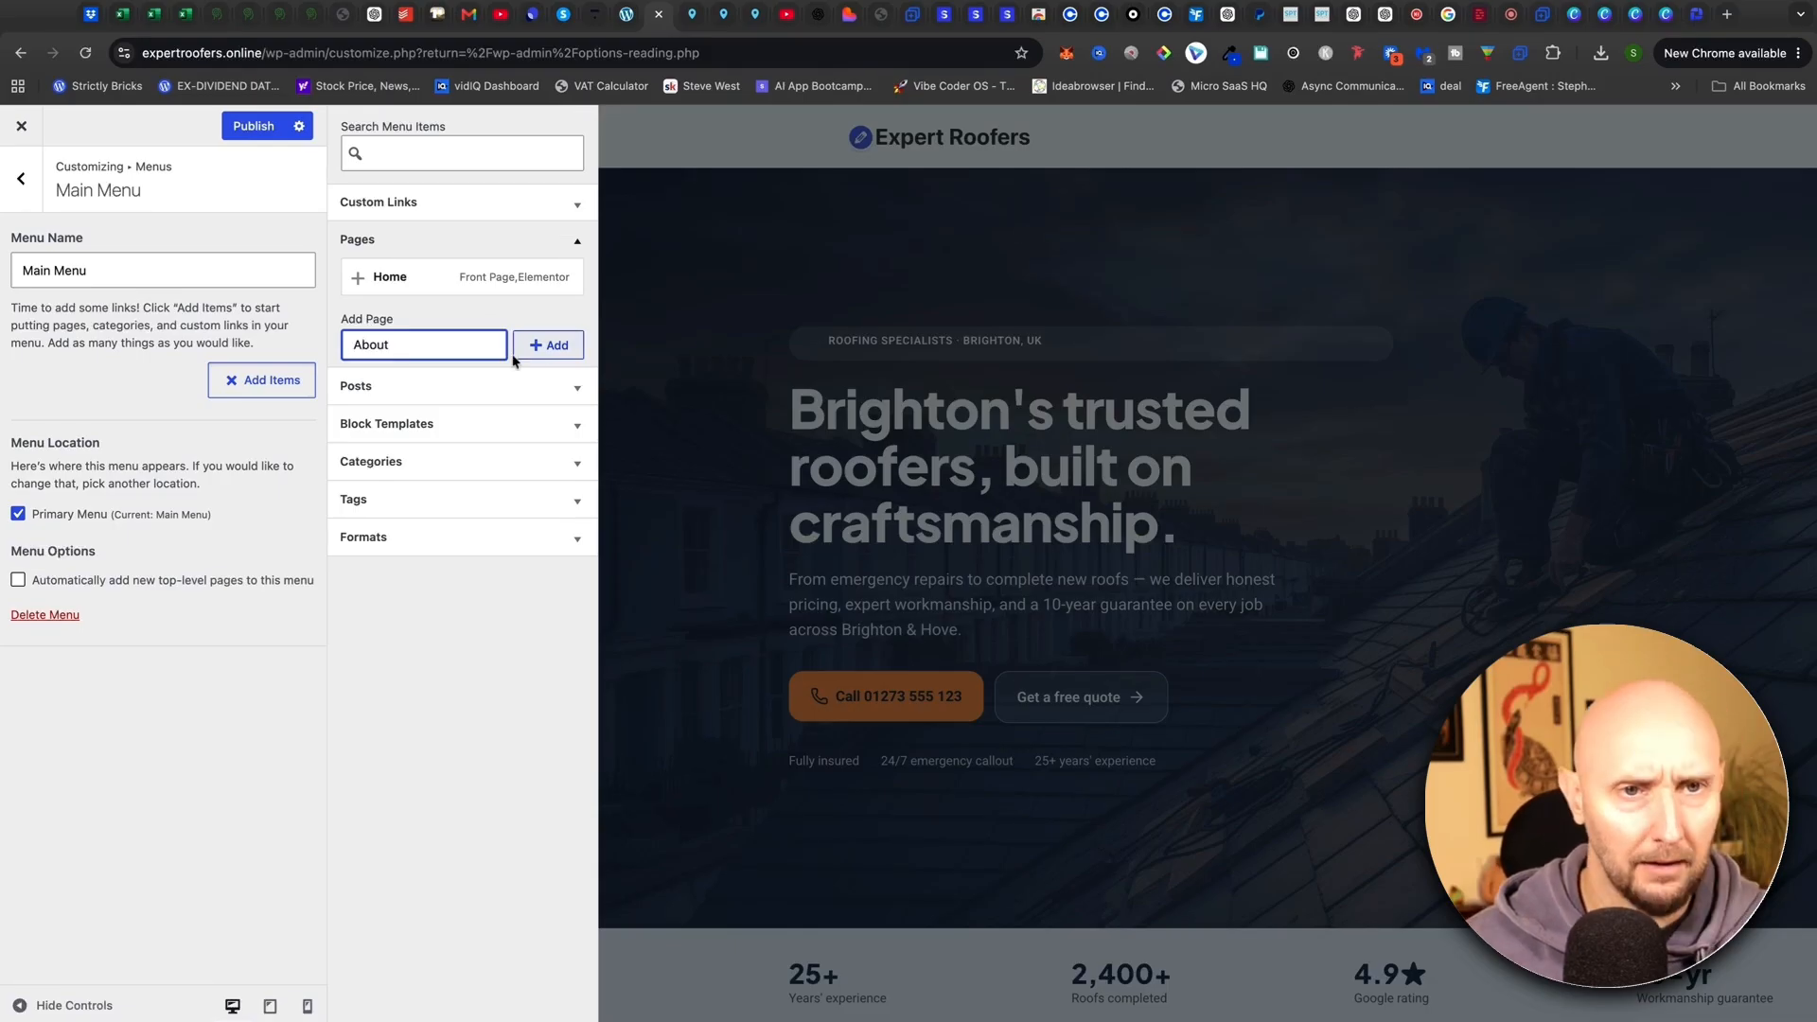
key("Return")
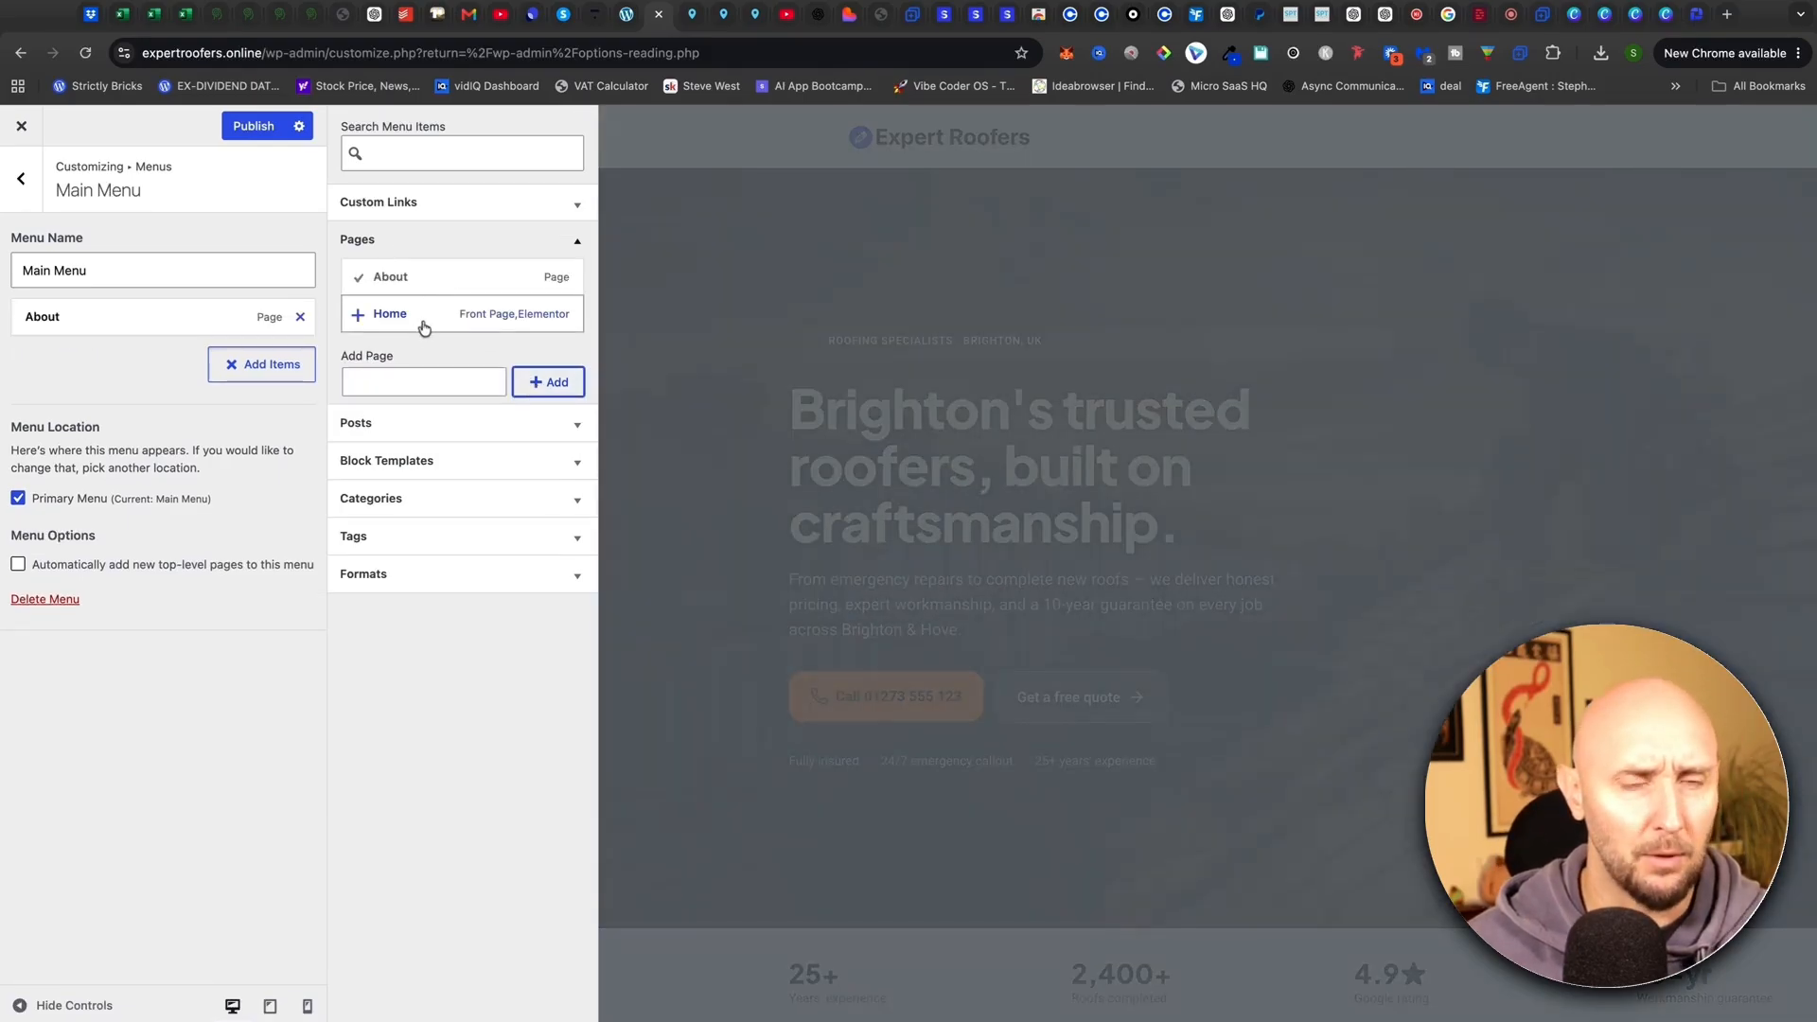
left_click(422, 383)
type("FA")
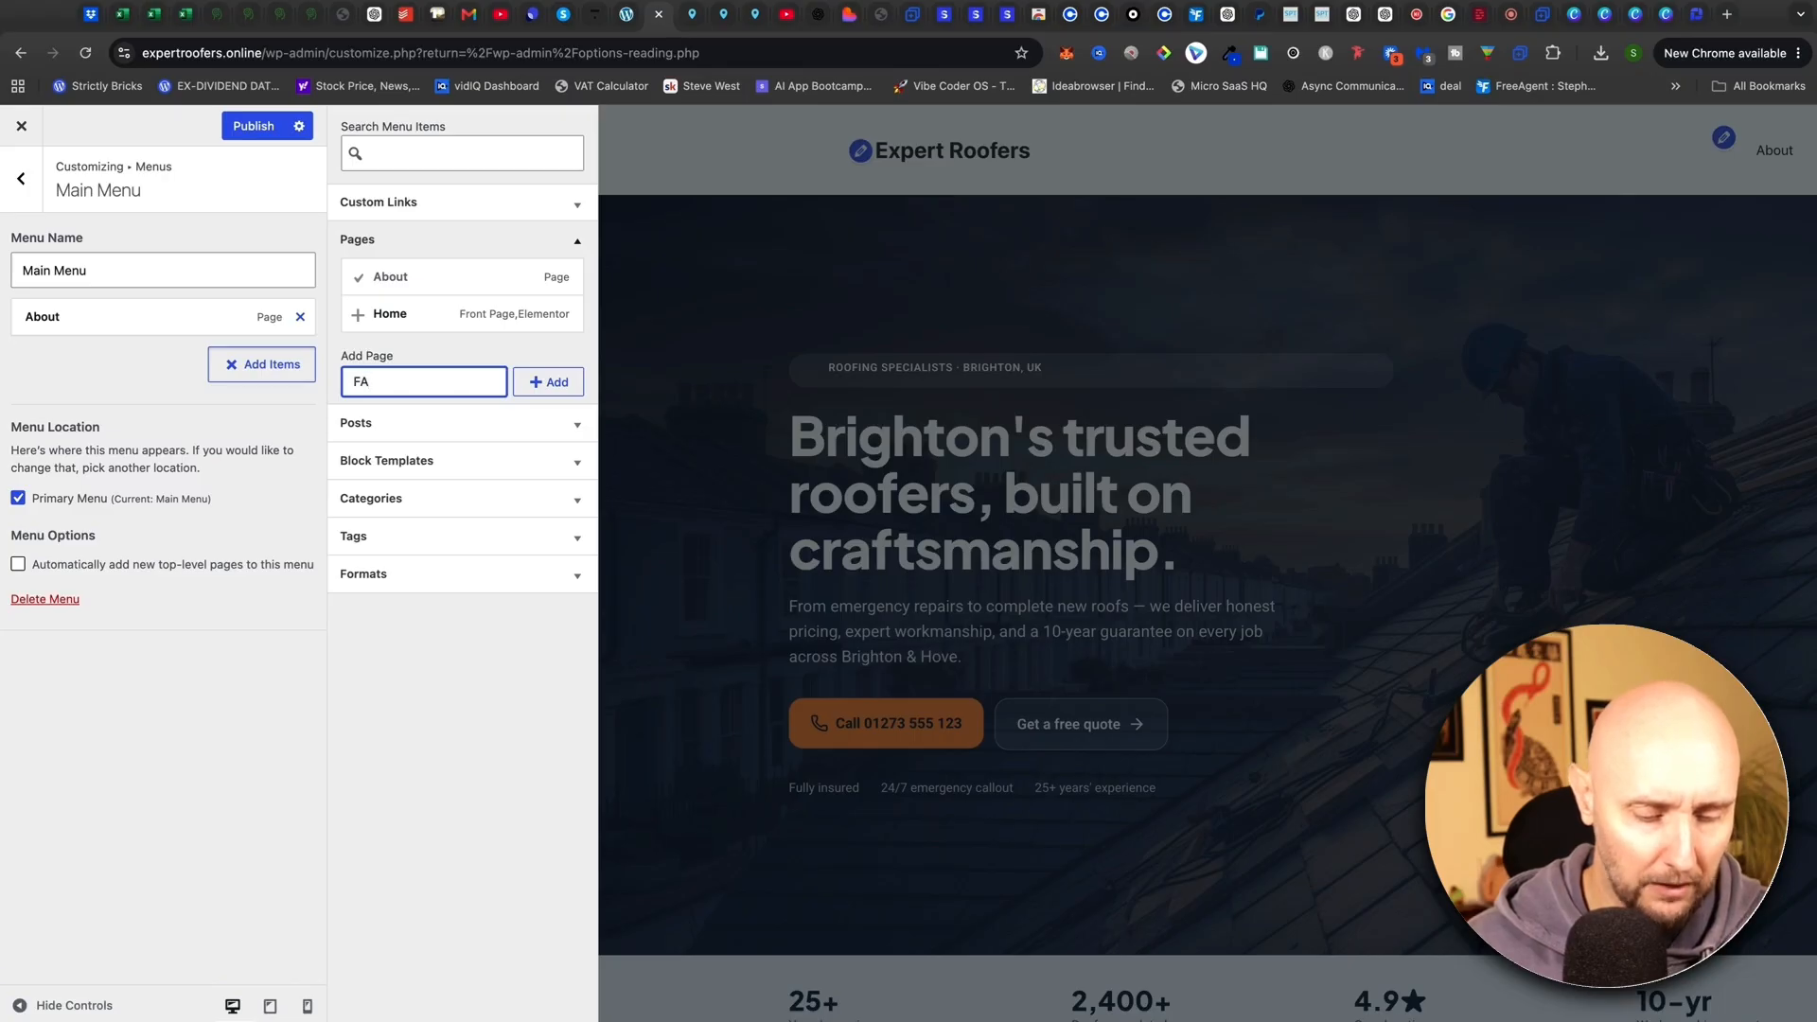
type("Qs")
key("Return")
type("Contact")
left_click(558, 424)
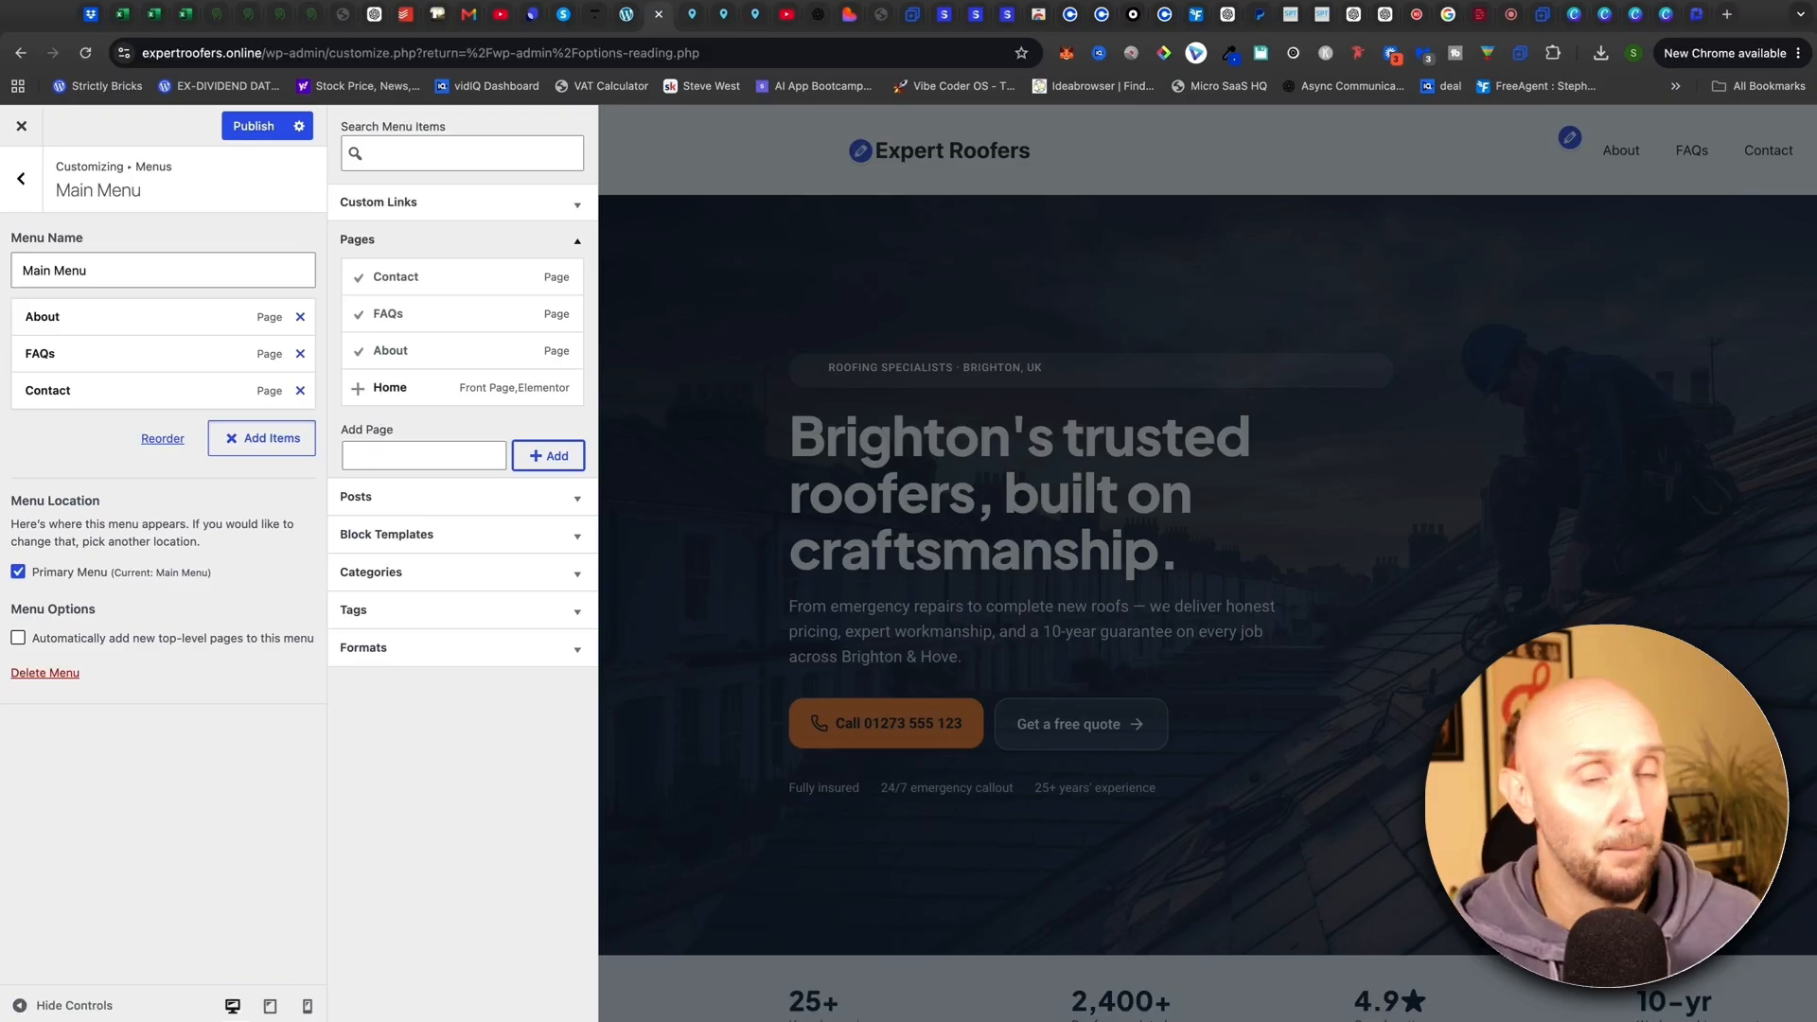
Reorder the menu so FAQs comes first, then publish it
left_click(163, 438)
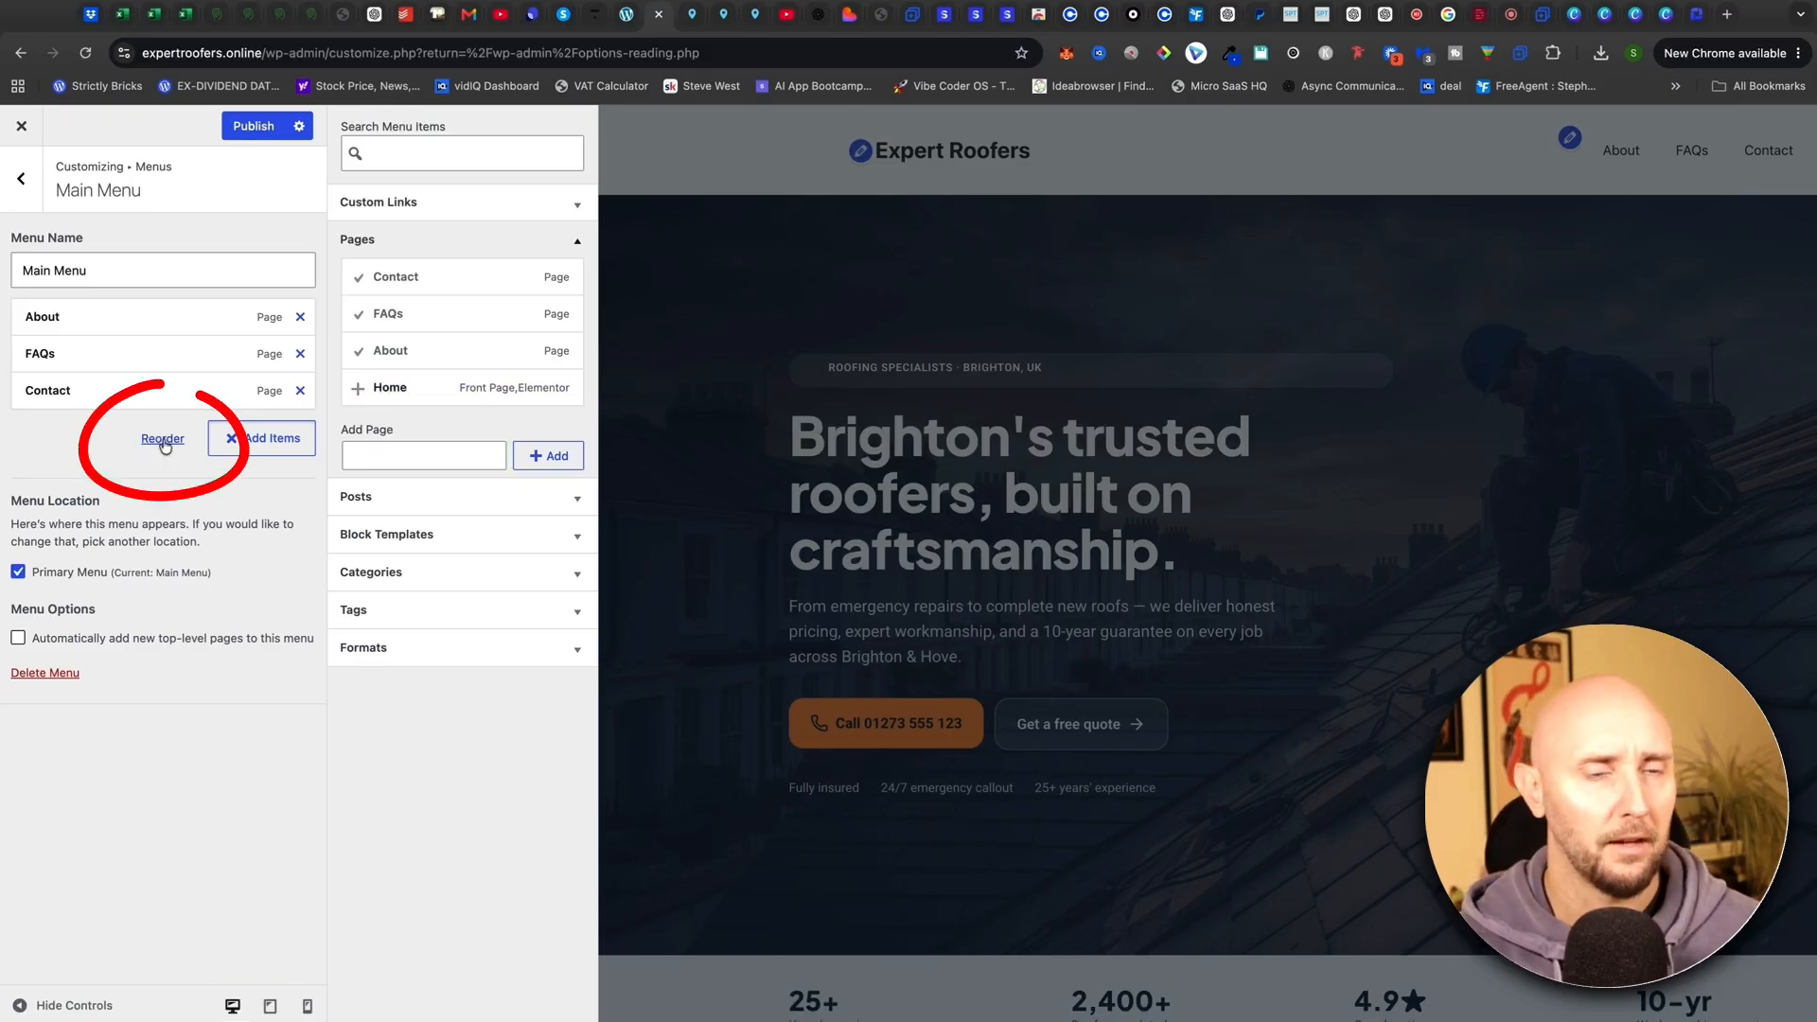
mouse_move(89, 325)
left_mouse_down()
mouse_move(91, 361)
mouse_move(94, 325)
left_mouse_up()
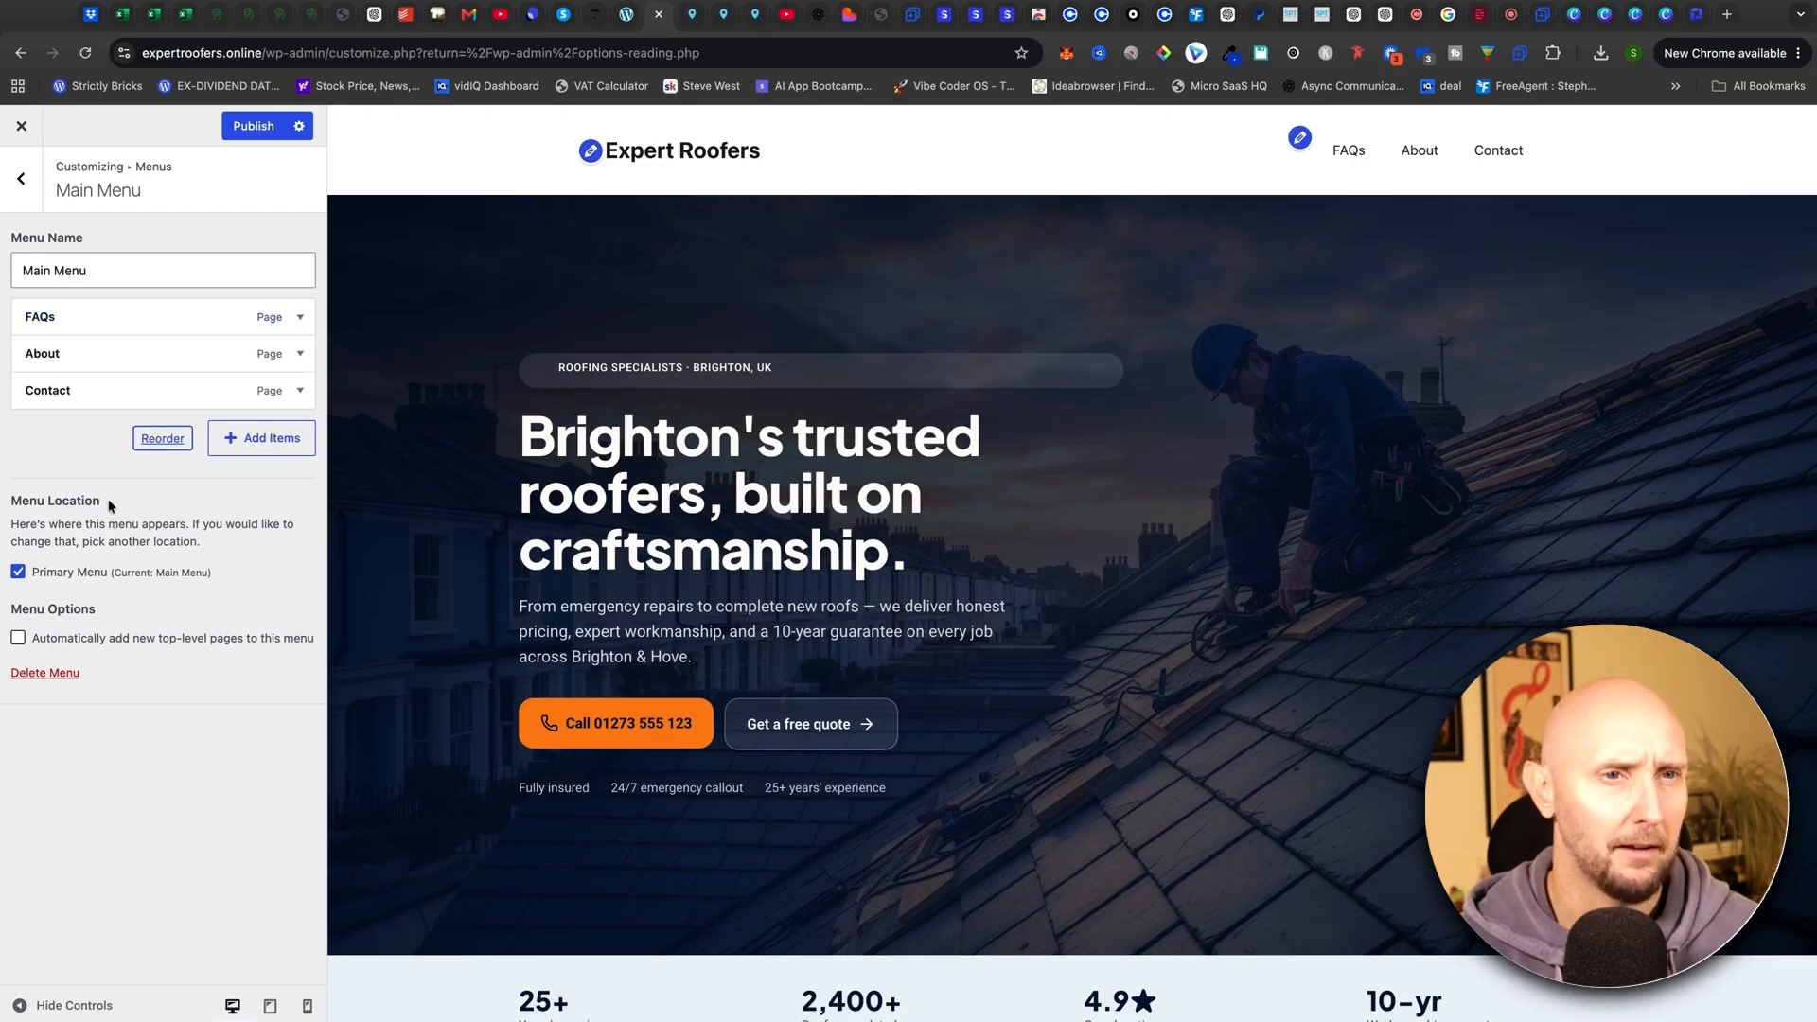
left_click(254, 126)
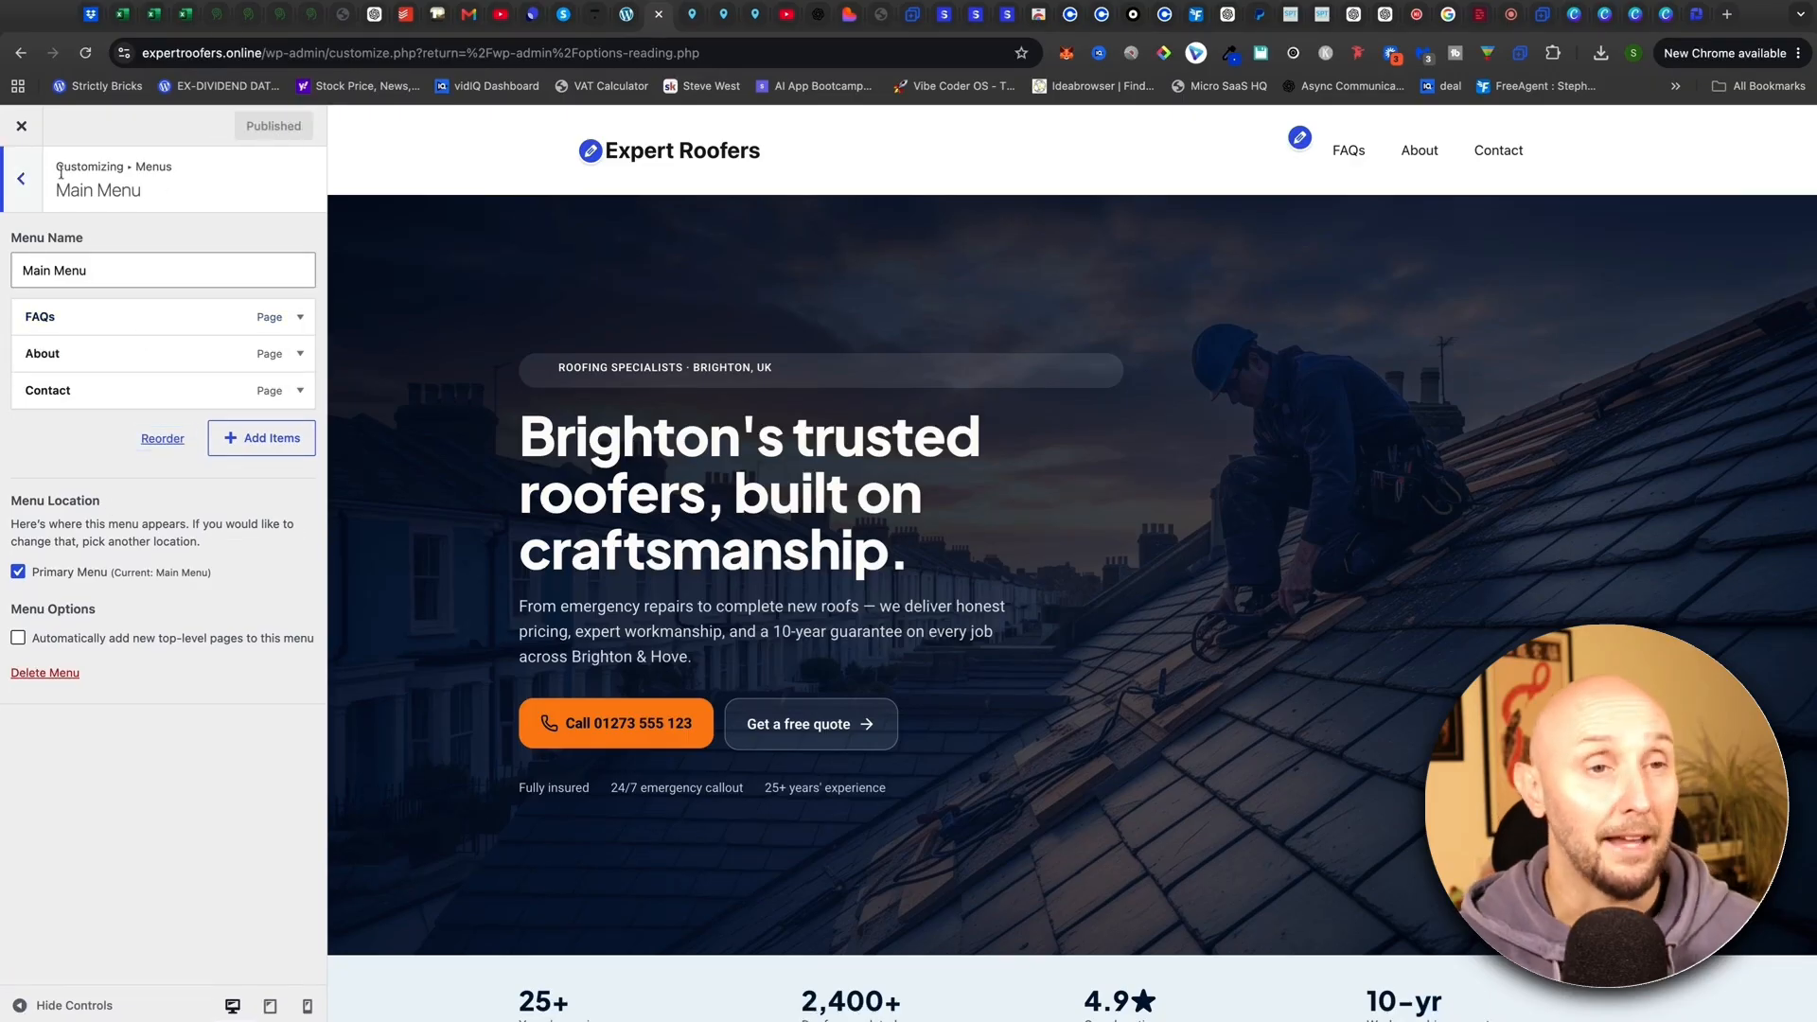
left_click(28, 180)
left_click(28, 180)
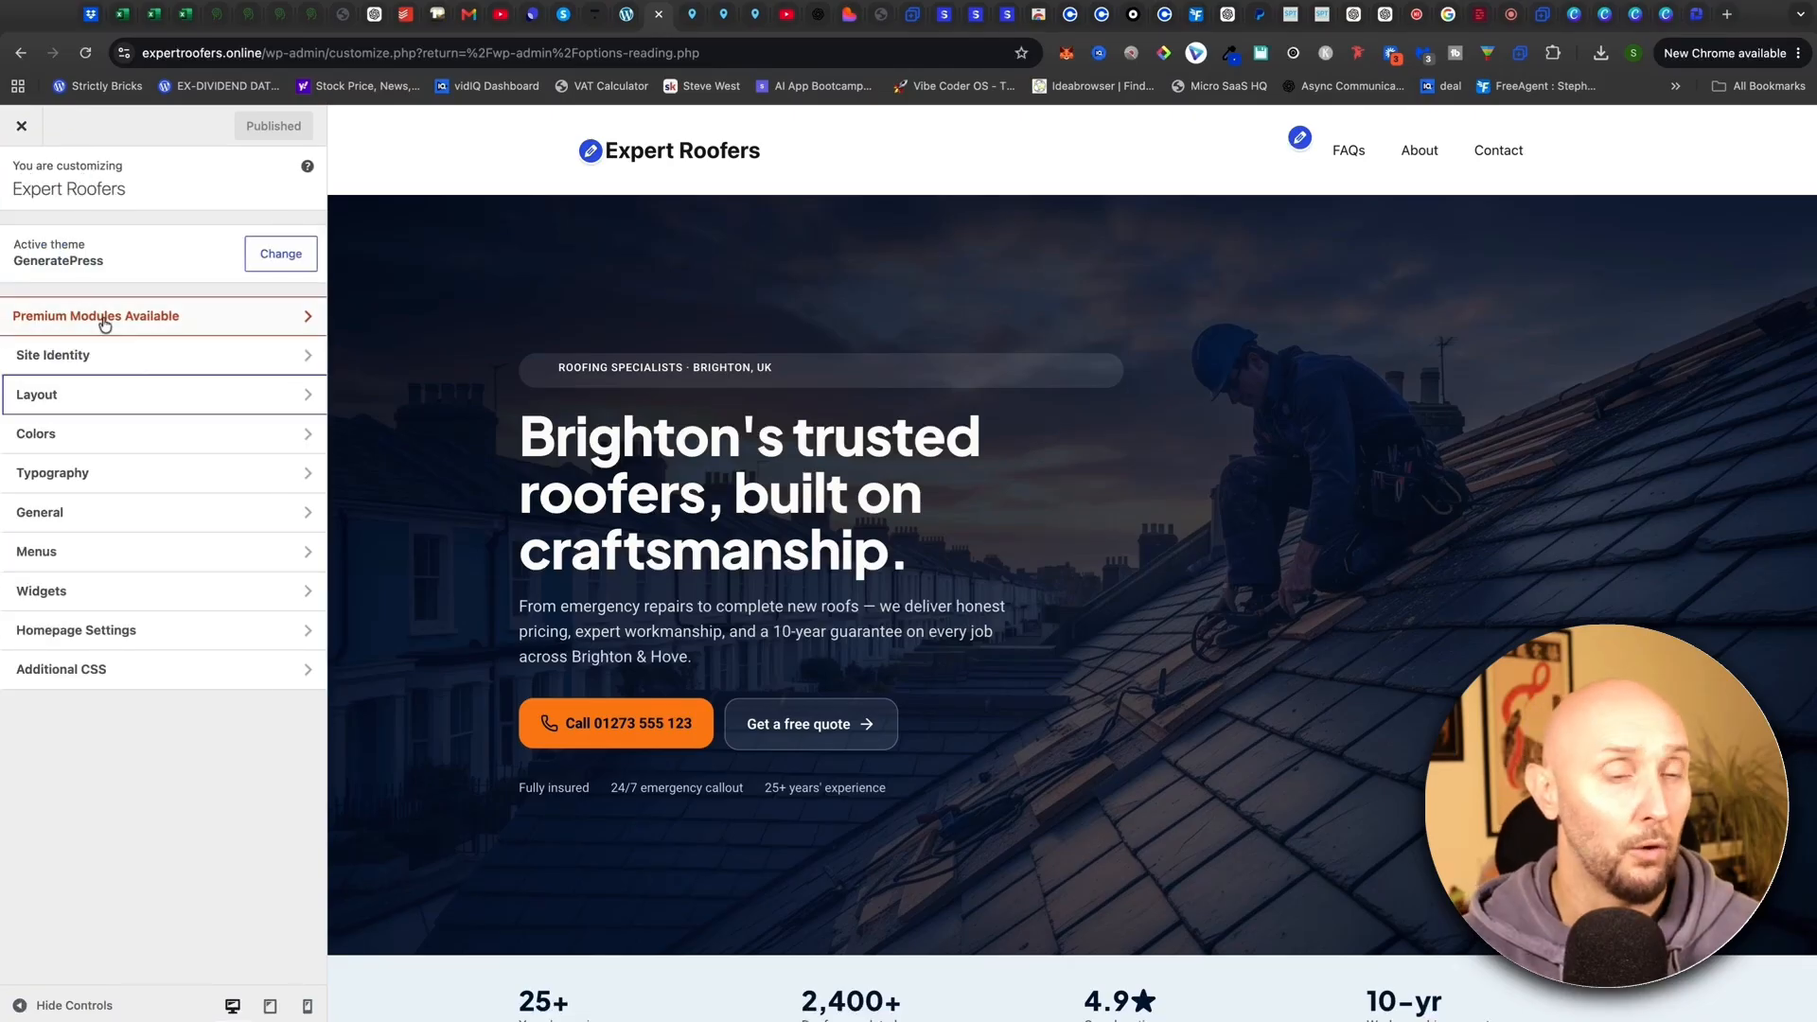
Try the header preset that places the navigation below the site title
left_click(65, 395)
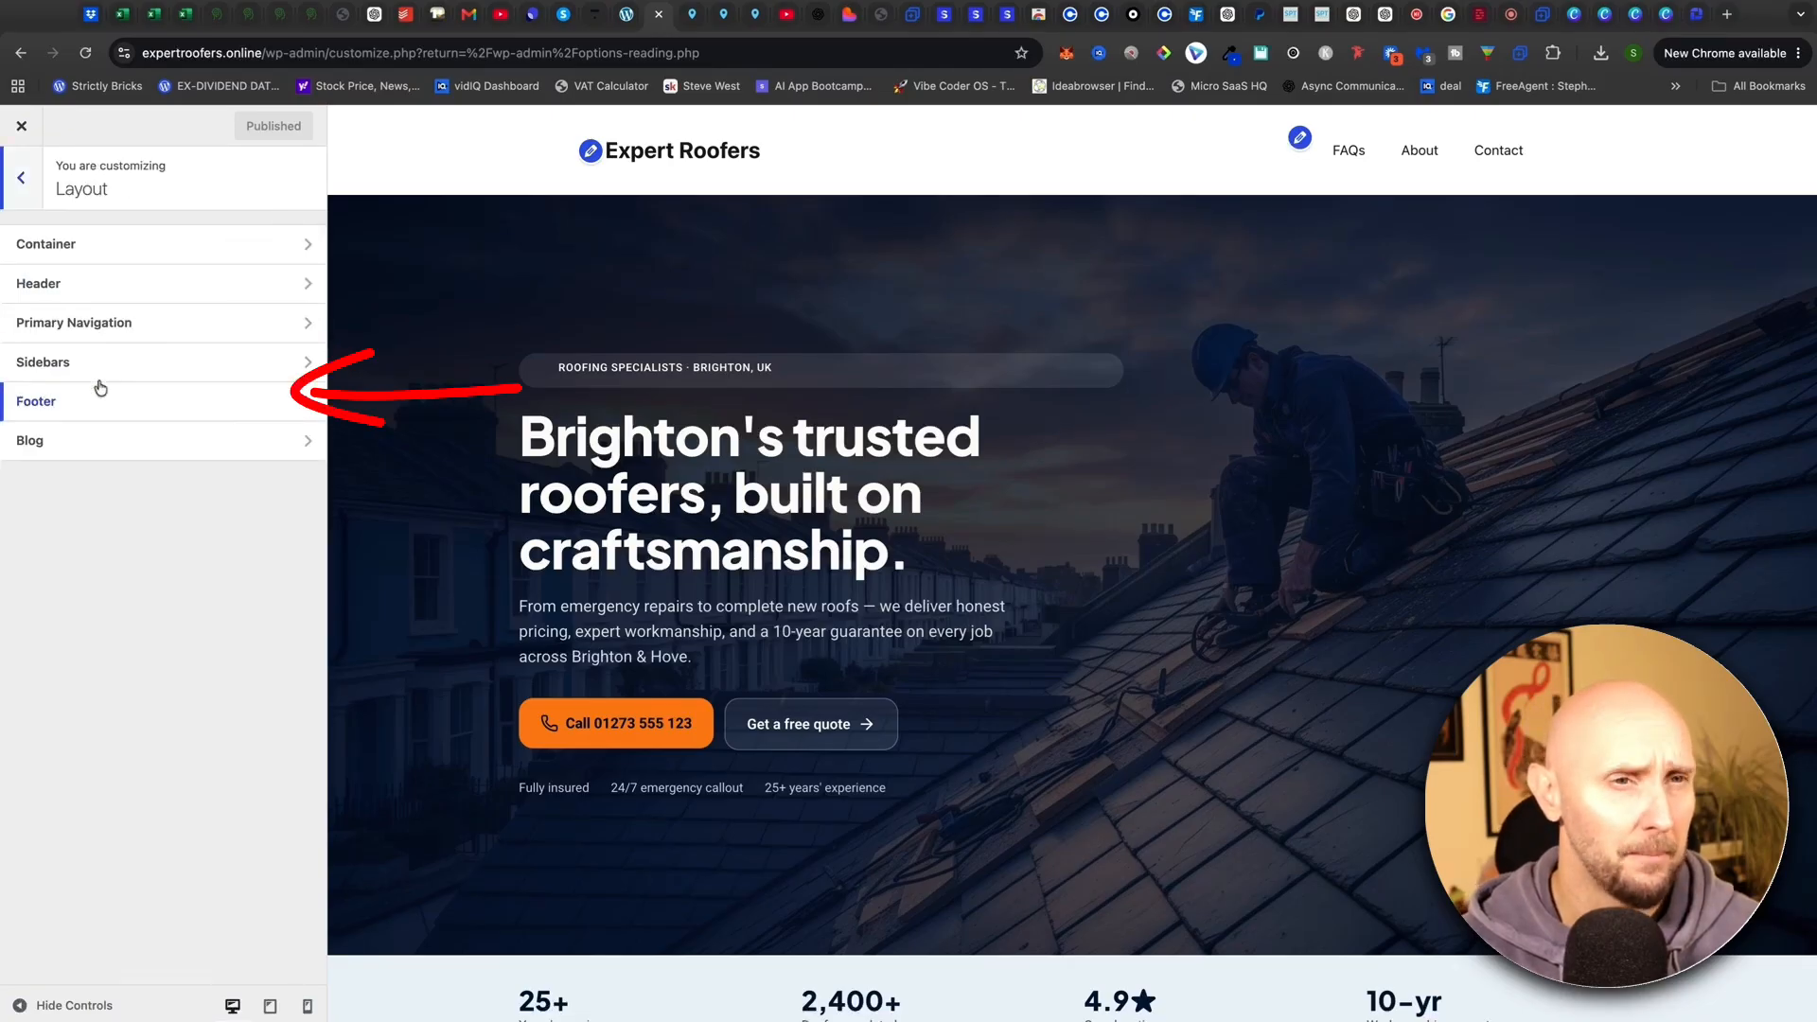
left_click(90, 285)
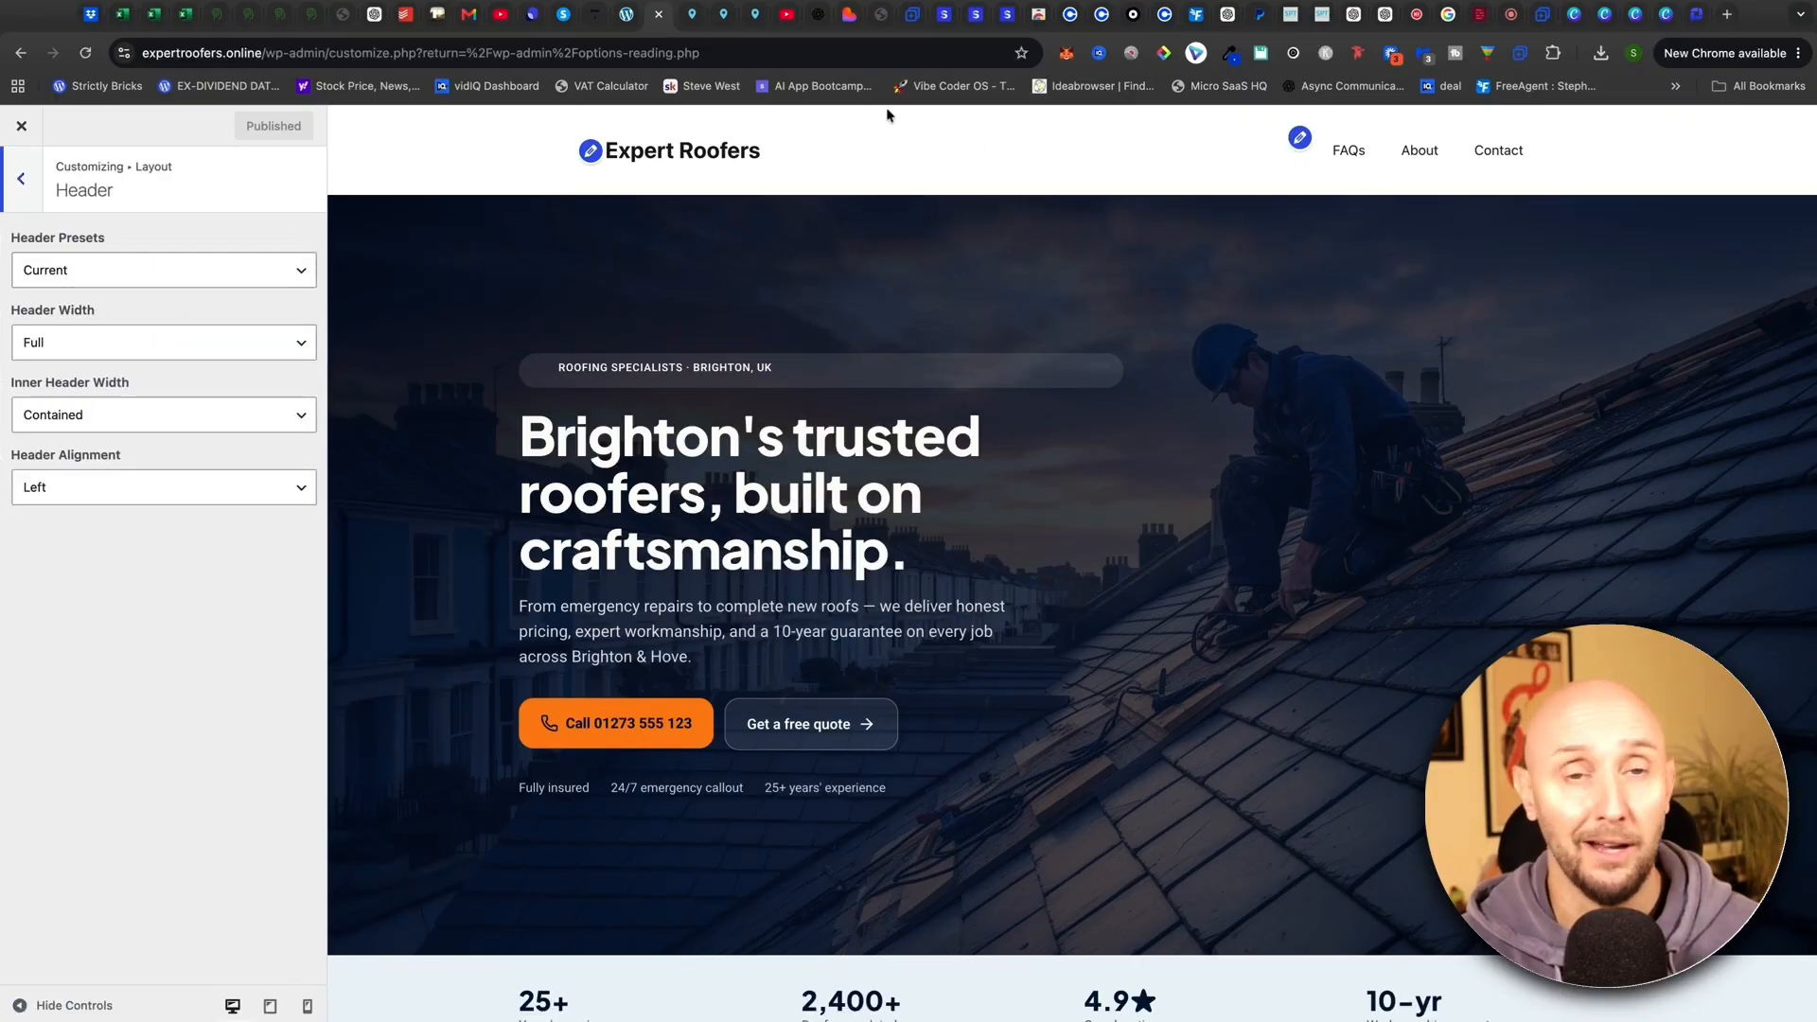
triple_click(111, 240)
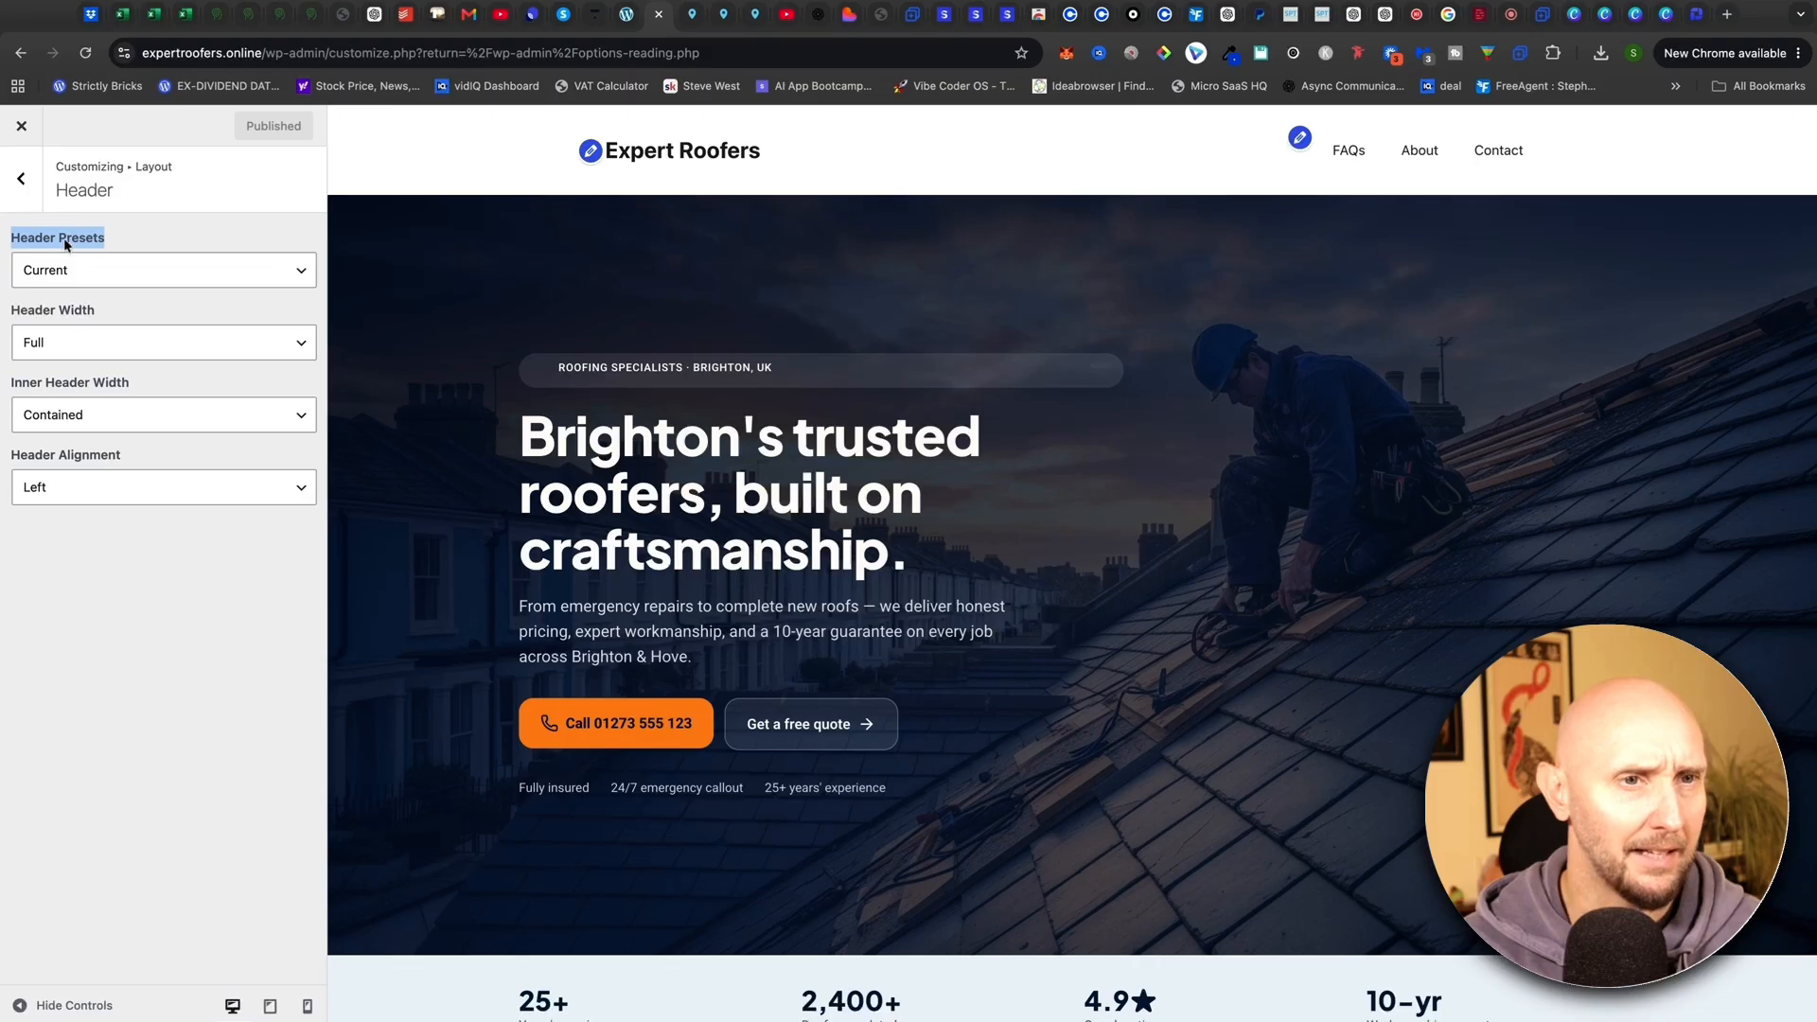
left_click(65, 245)
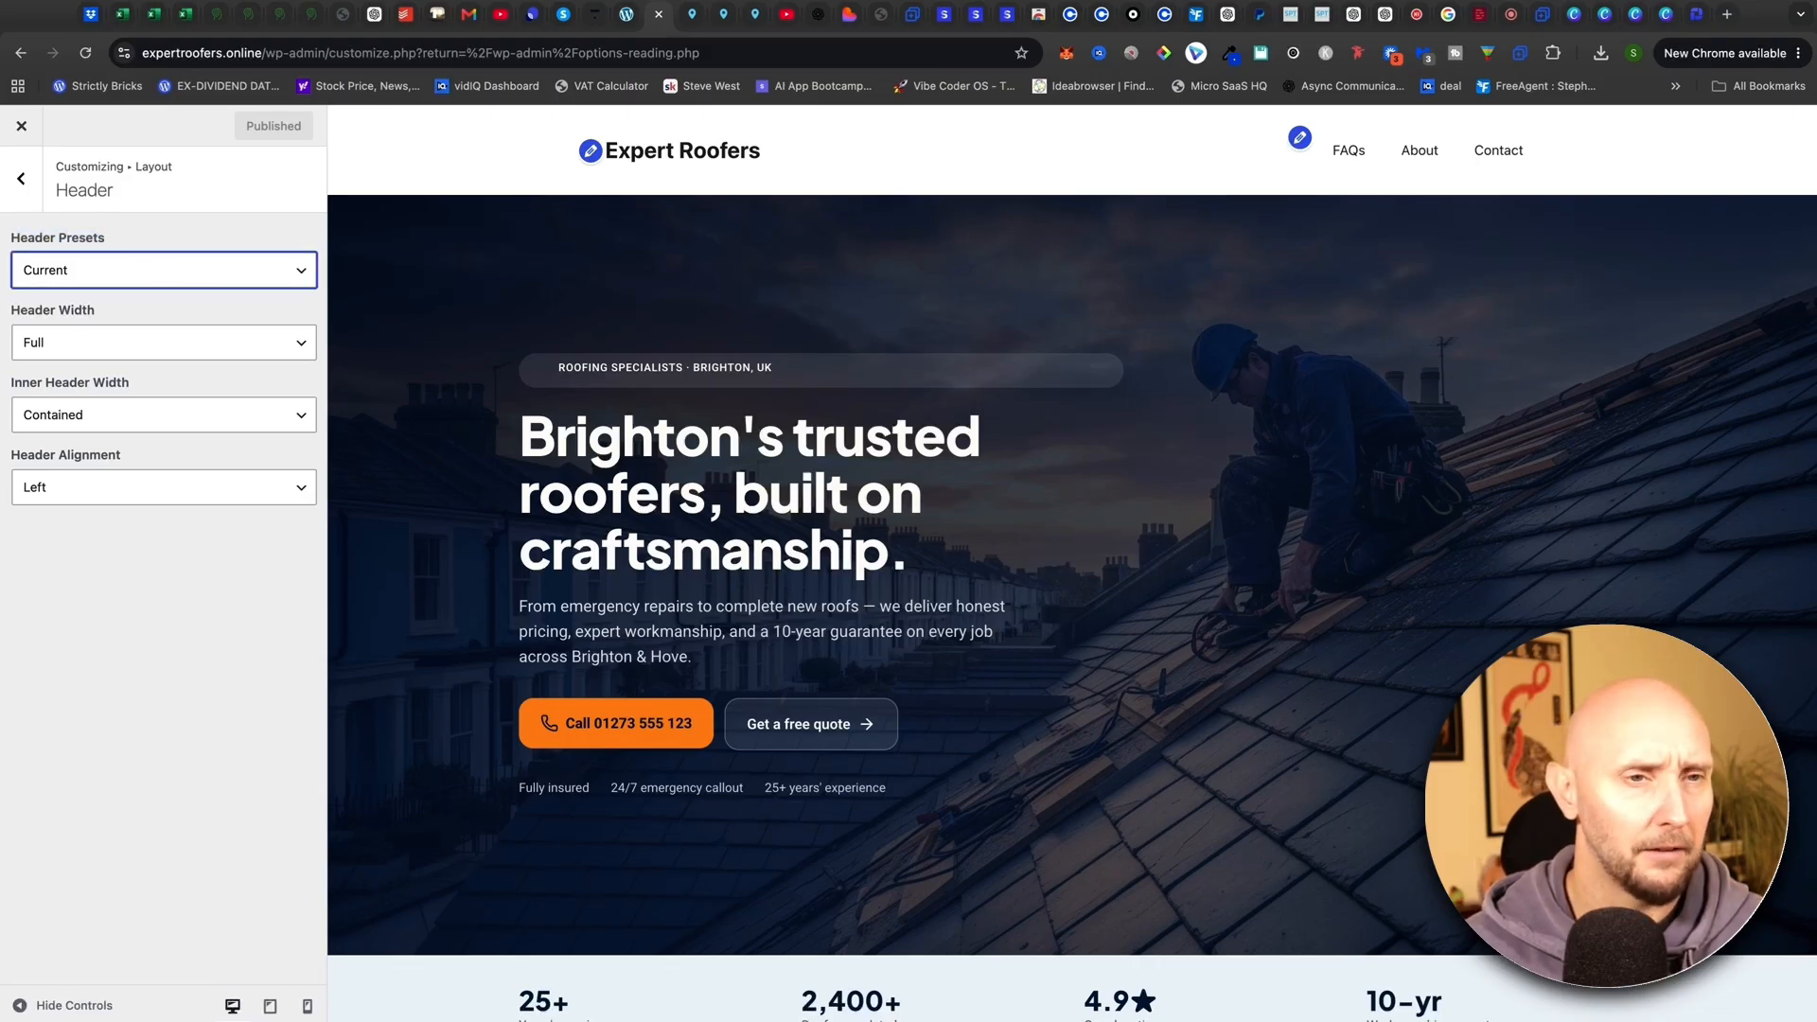
left_click(104, 354)
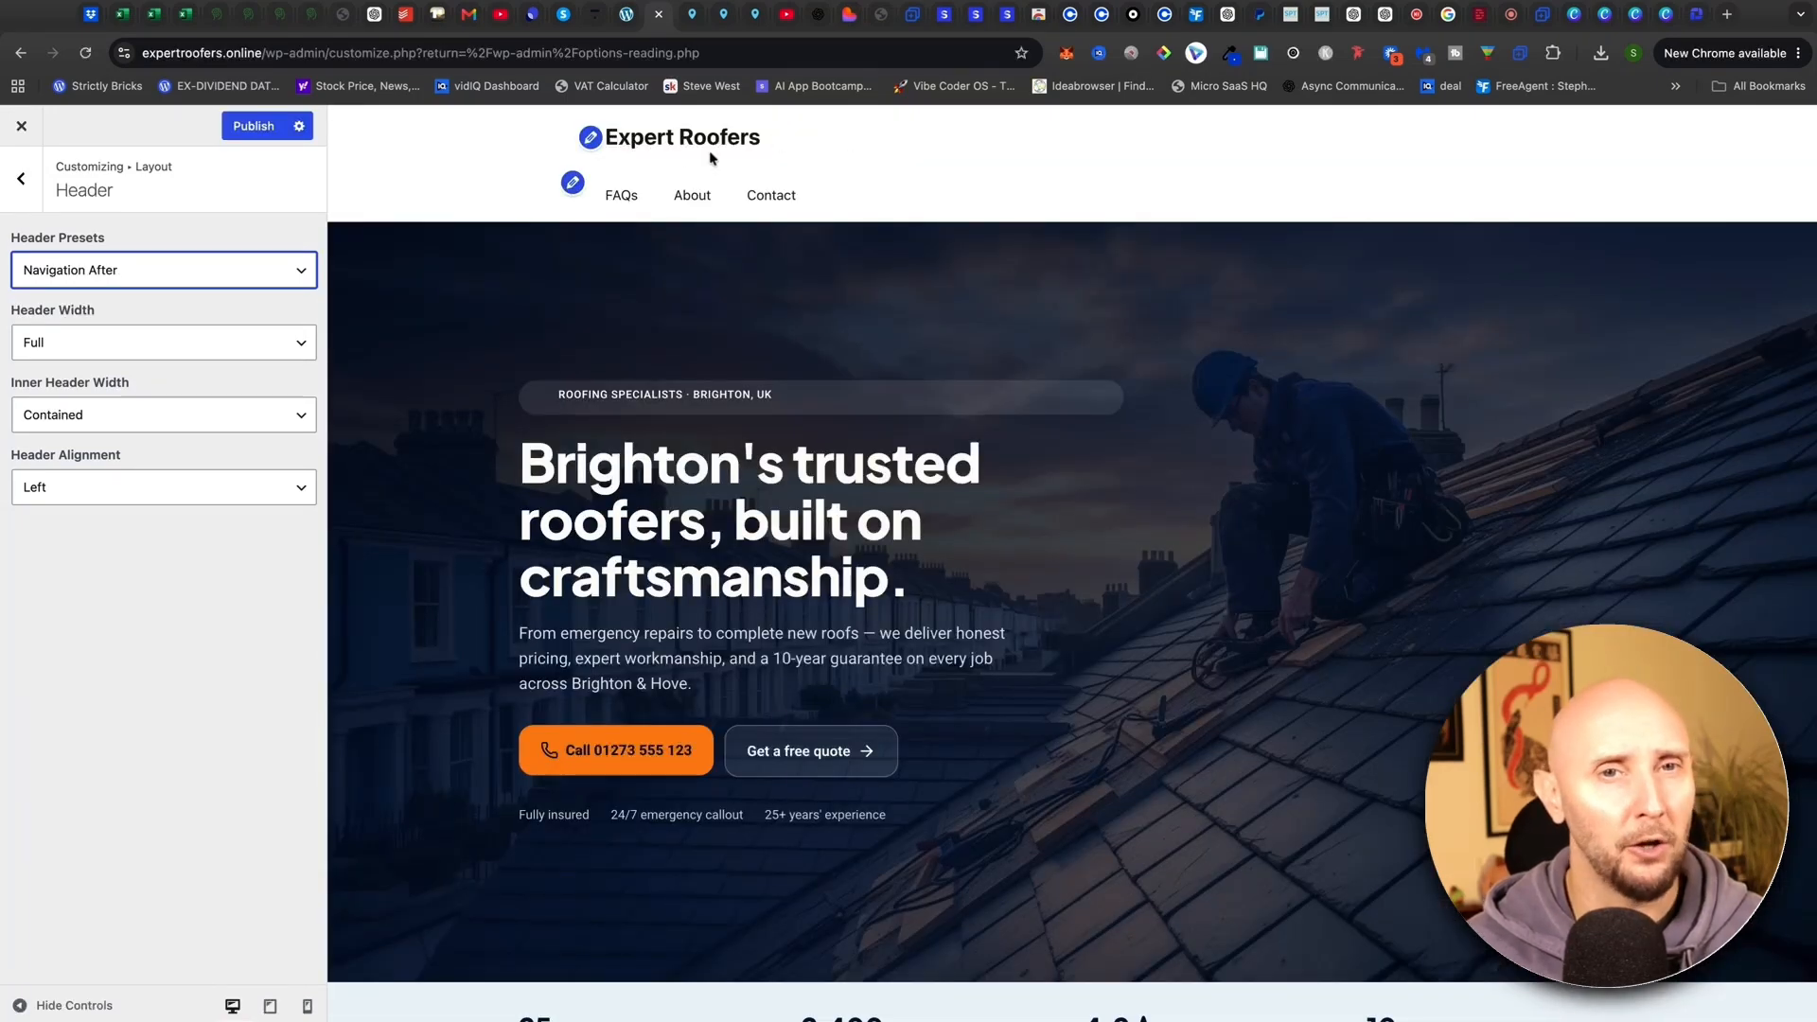
Try centred header alignment, then restore left alignment and the Default preset
left_click(164, 503)
left_click(155, 511)
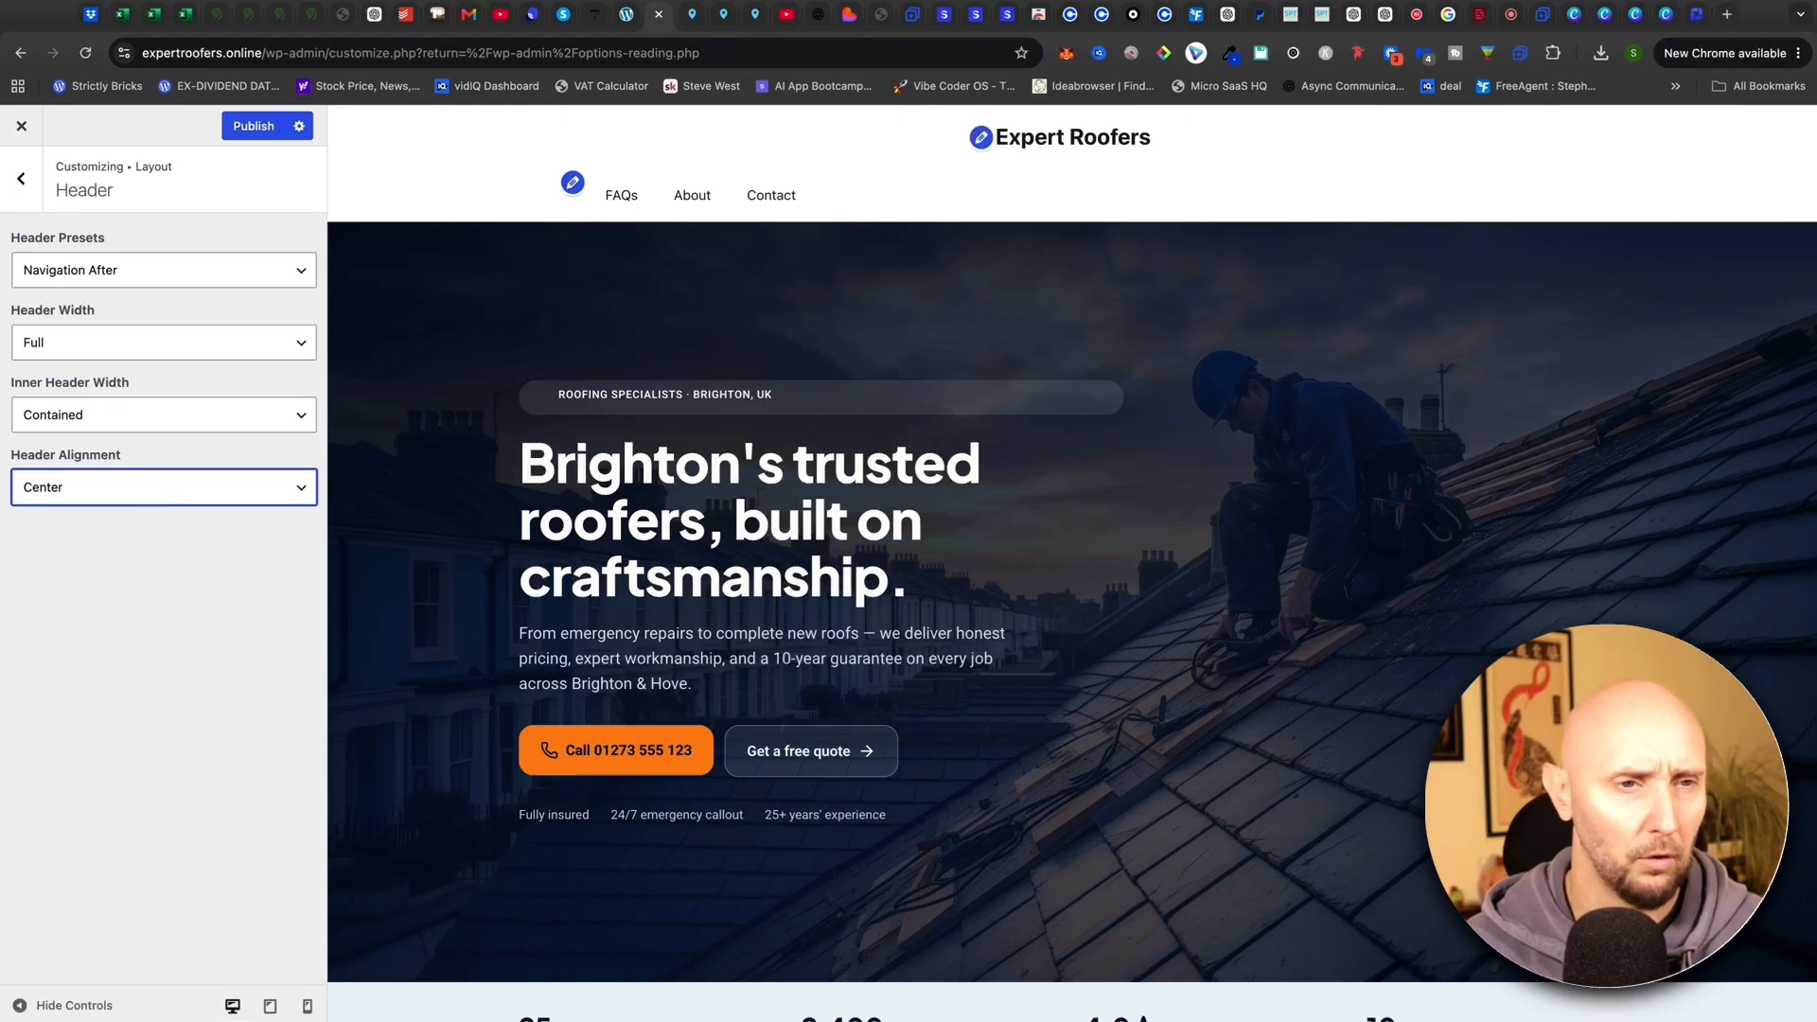
left_click(159, 464)
left_click(197, 278)
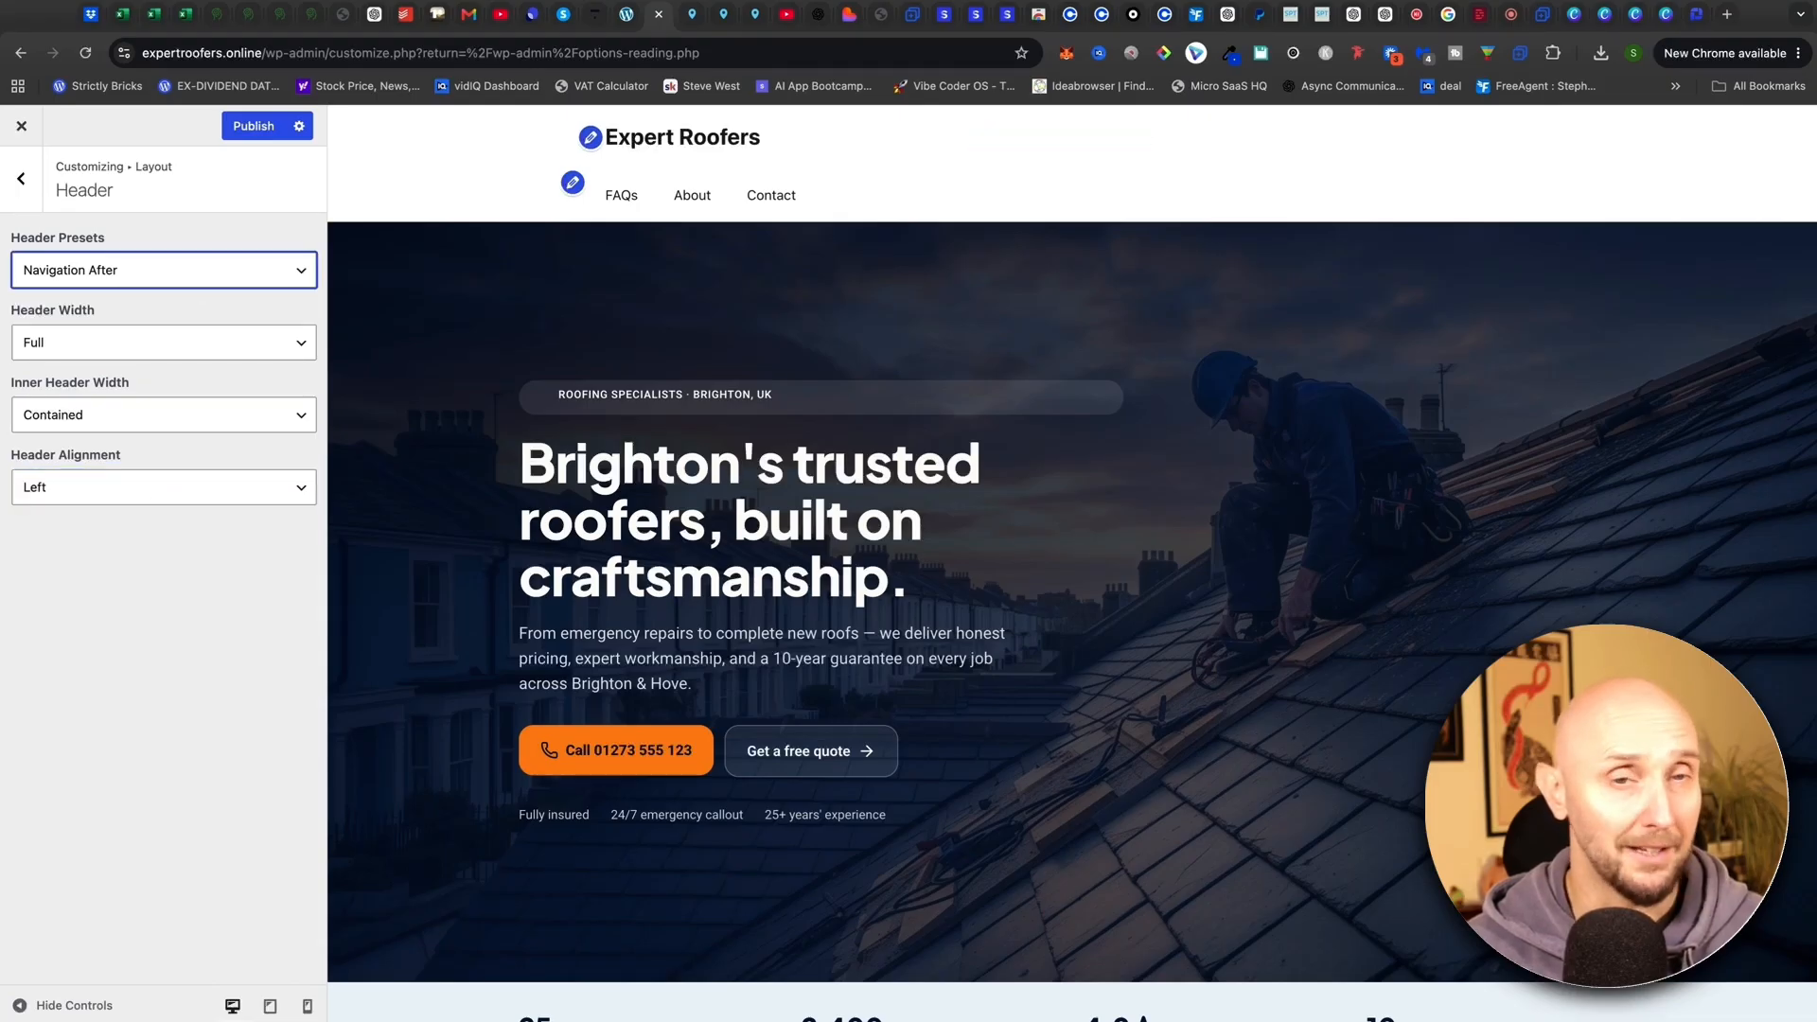
left_click(171, 227)
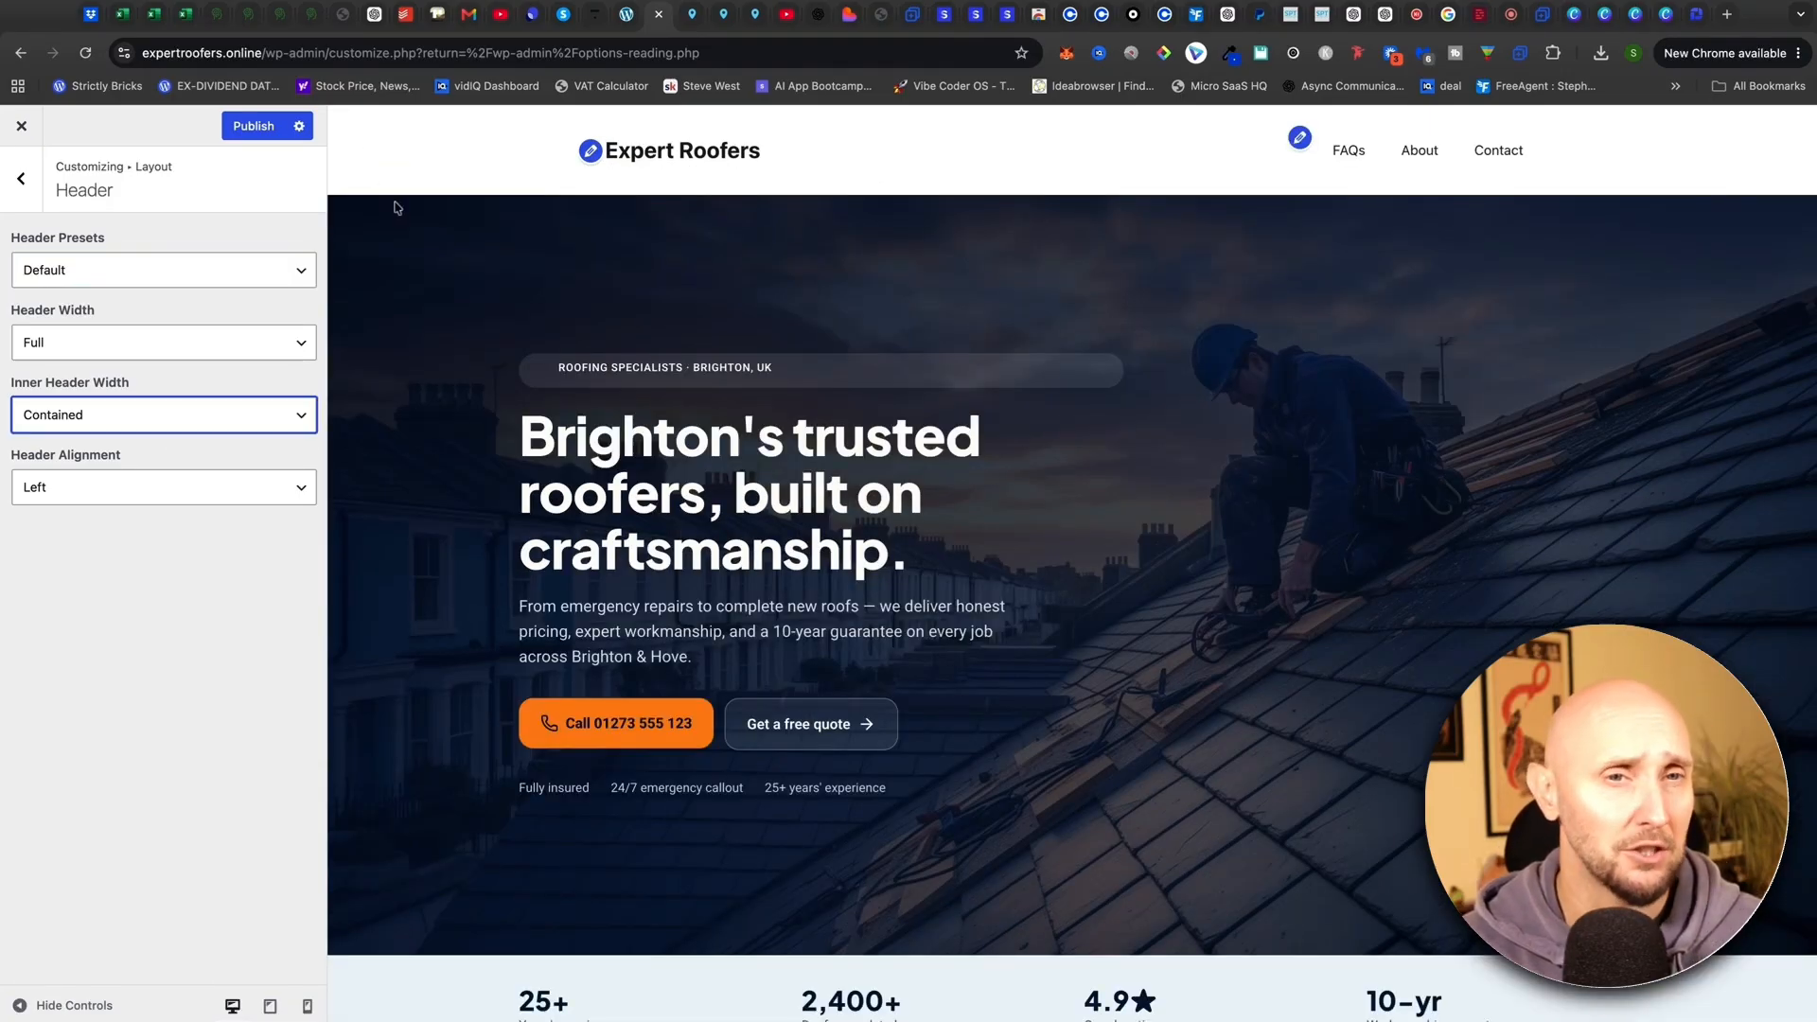
Return to the main Customizer panel and open the Colors settings
left_click(26, 180)
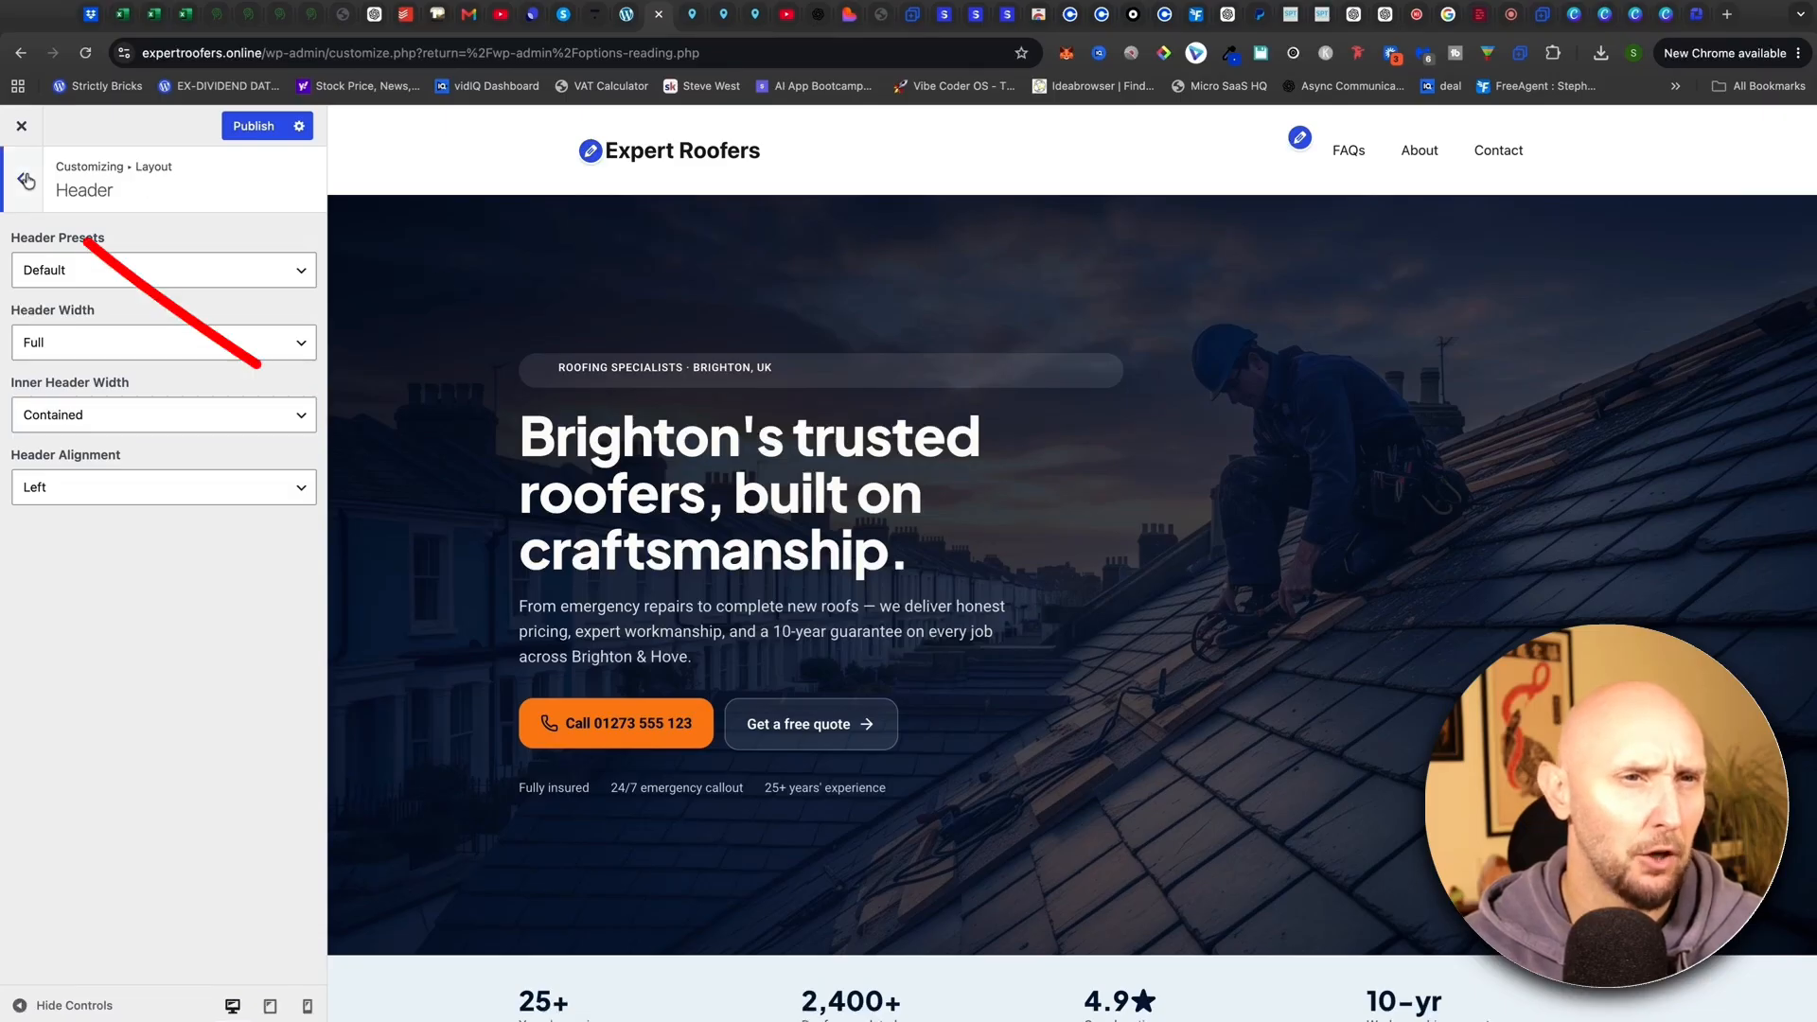
left_click(26, 179)
left_click(28, 178)
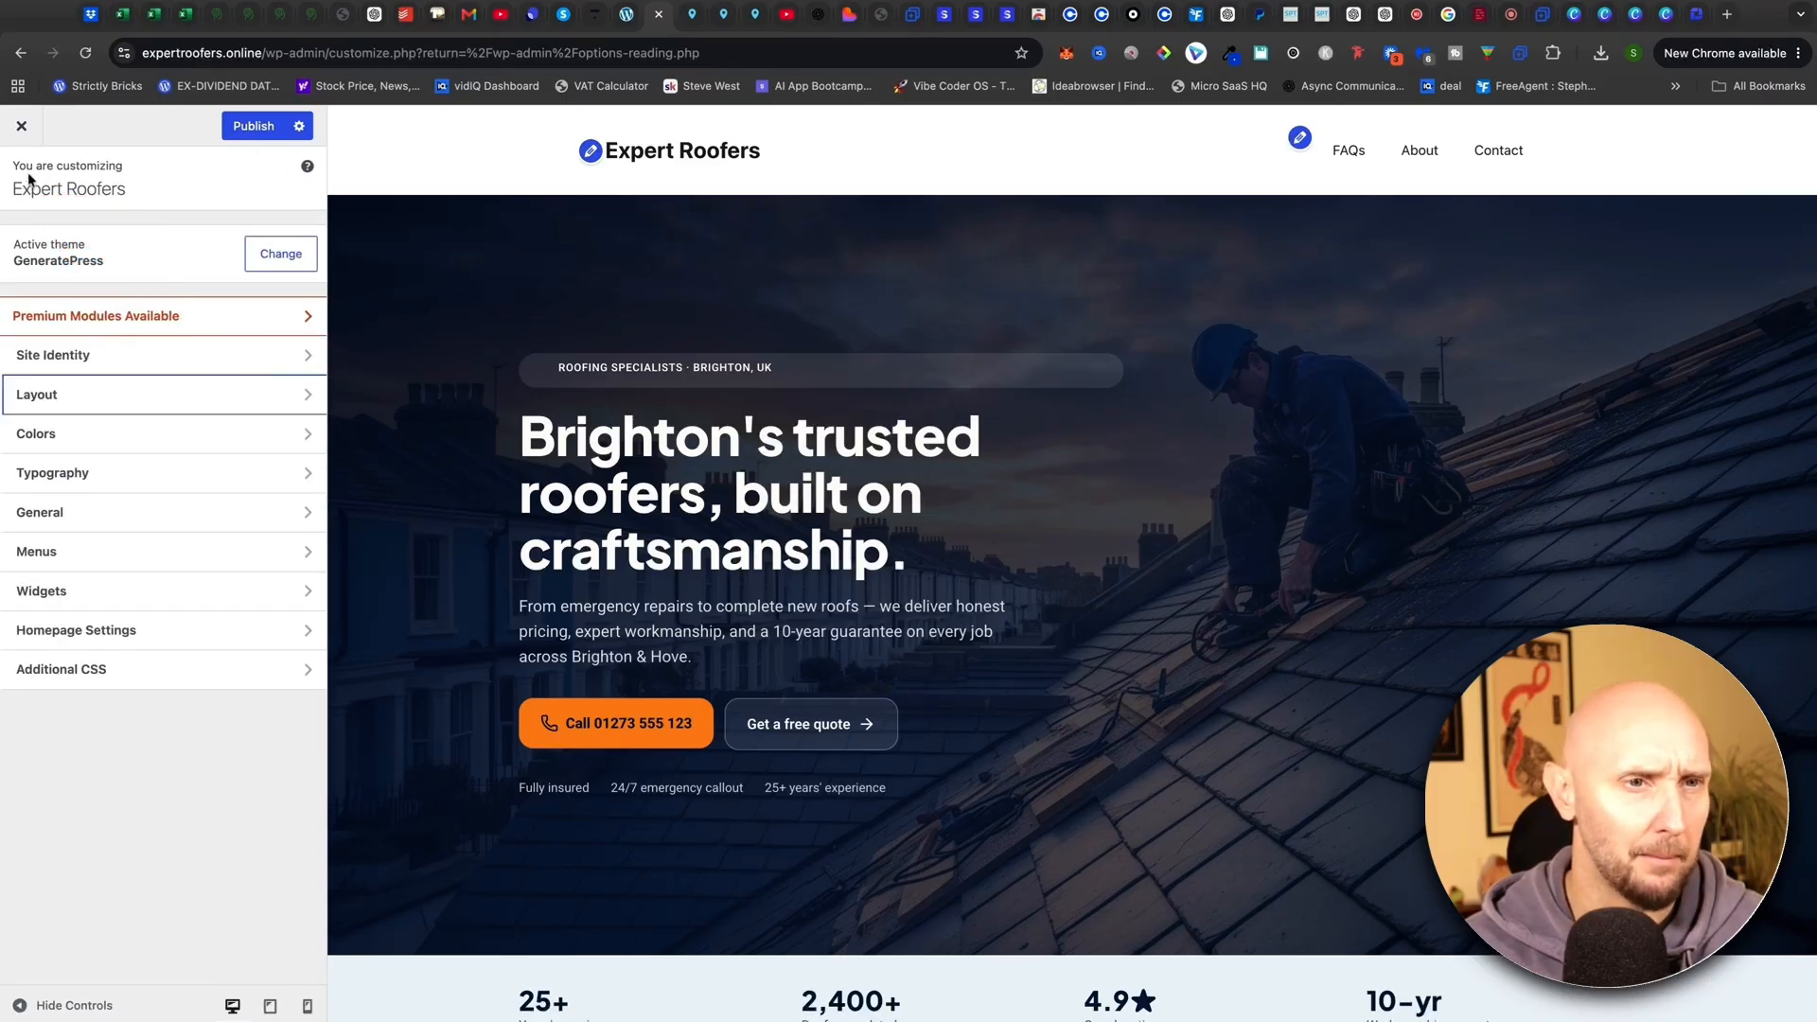
left_click(142, 437)
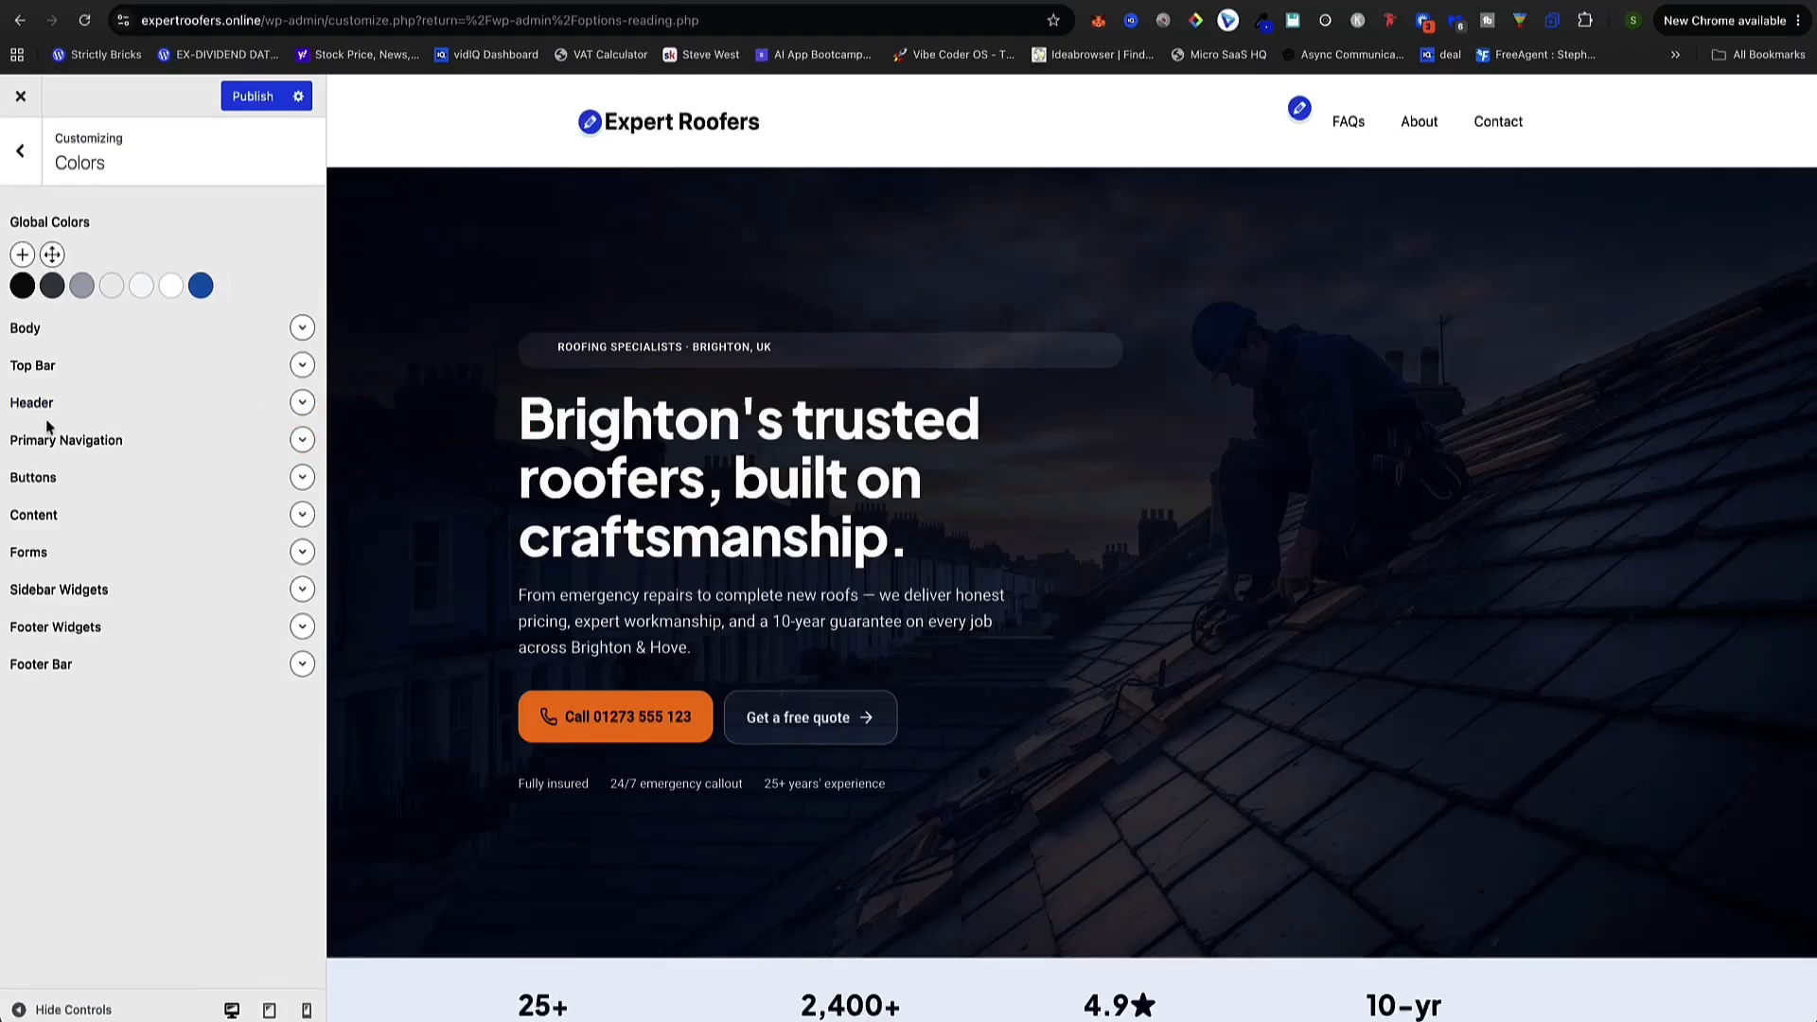
Expand Colors > Header to reveal Background, Text, Link, Site Title and Tagline colours
left_click_drag(39, 409, 3, 409)
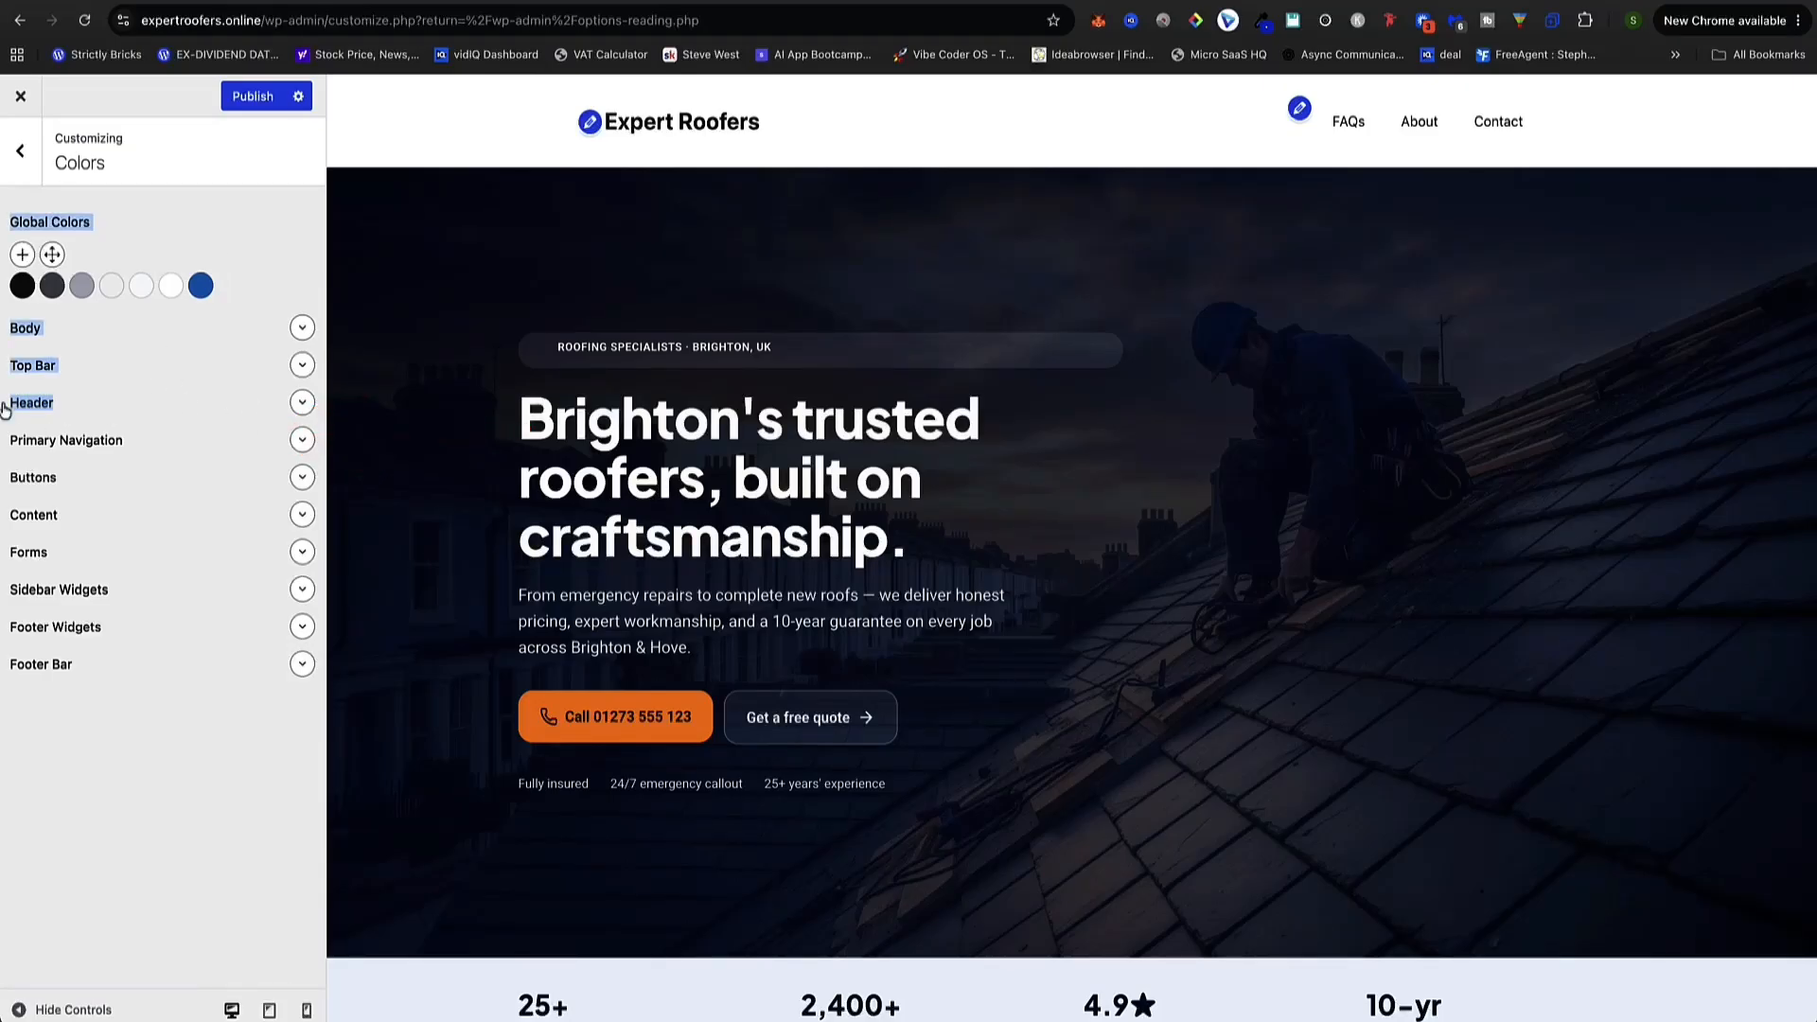
left_click(293, 407)
left_click(161, 409)
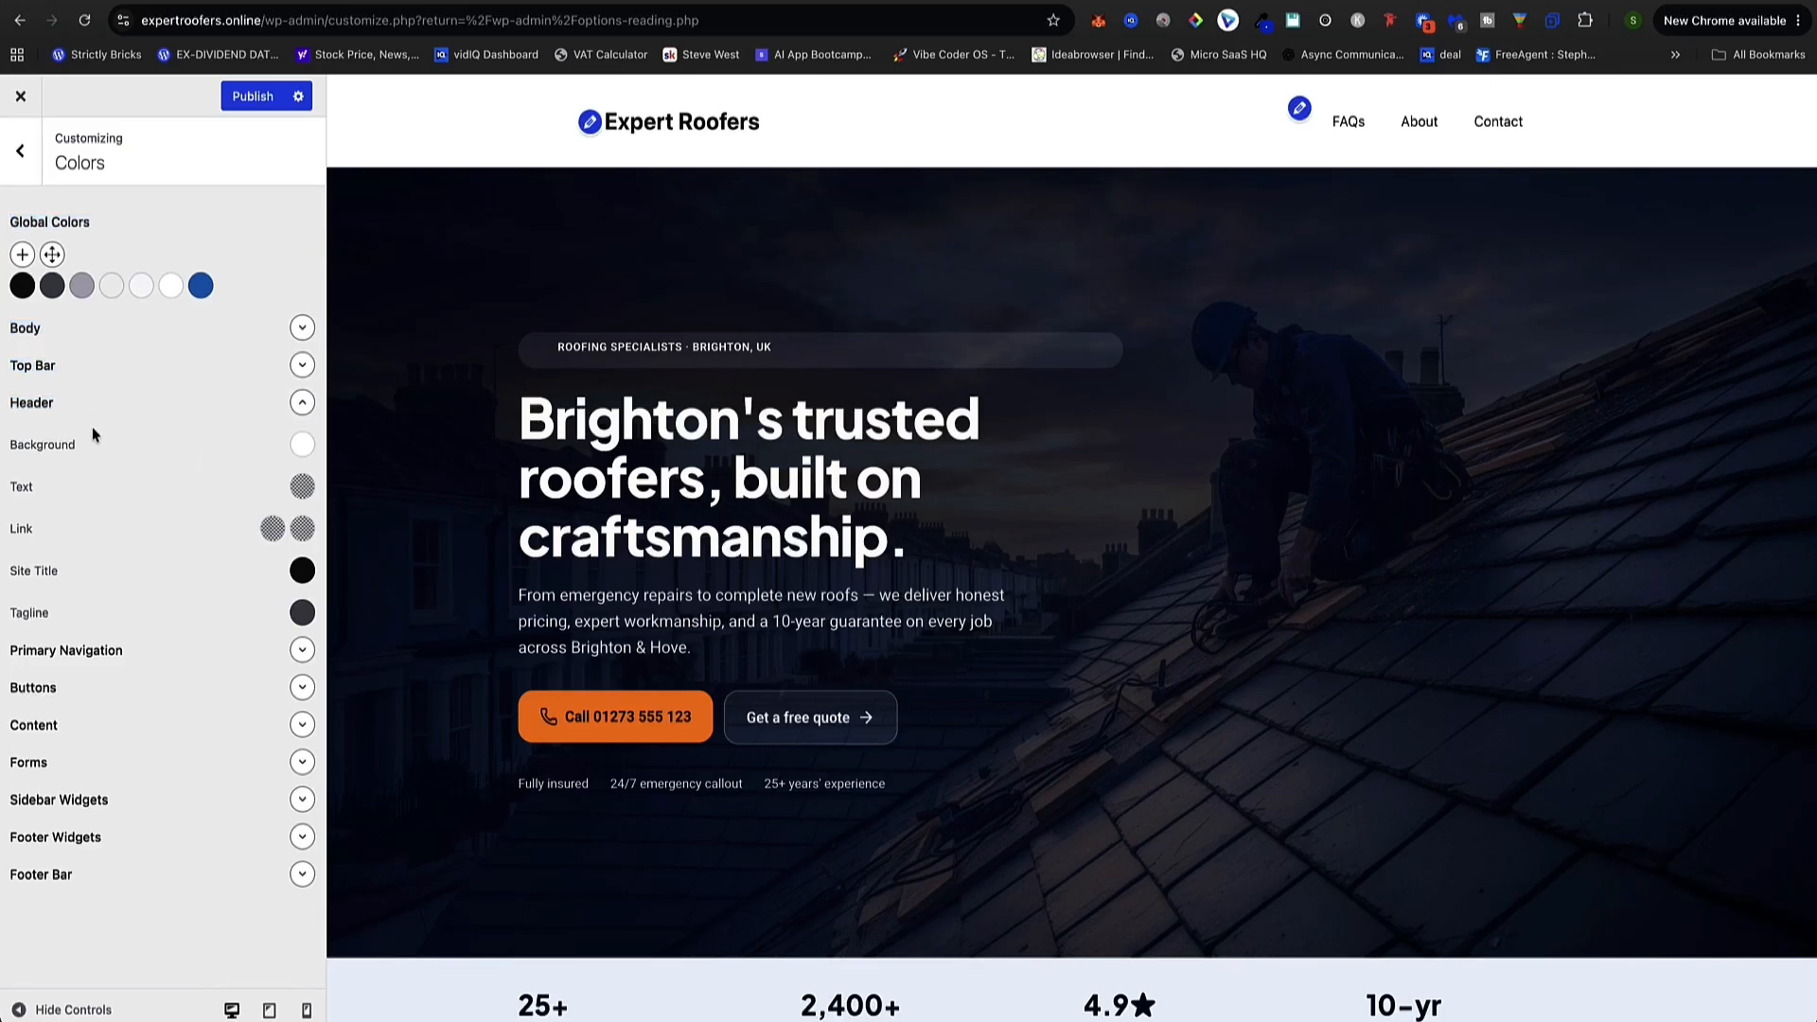
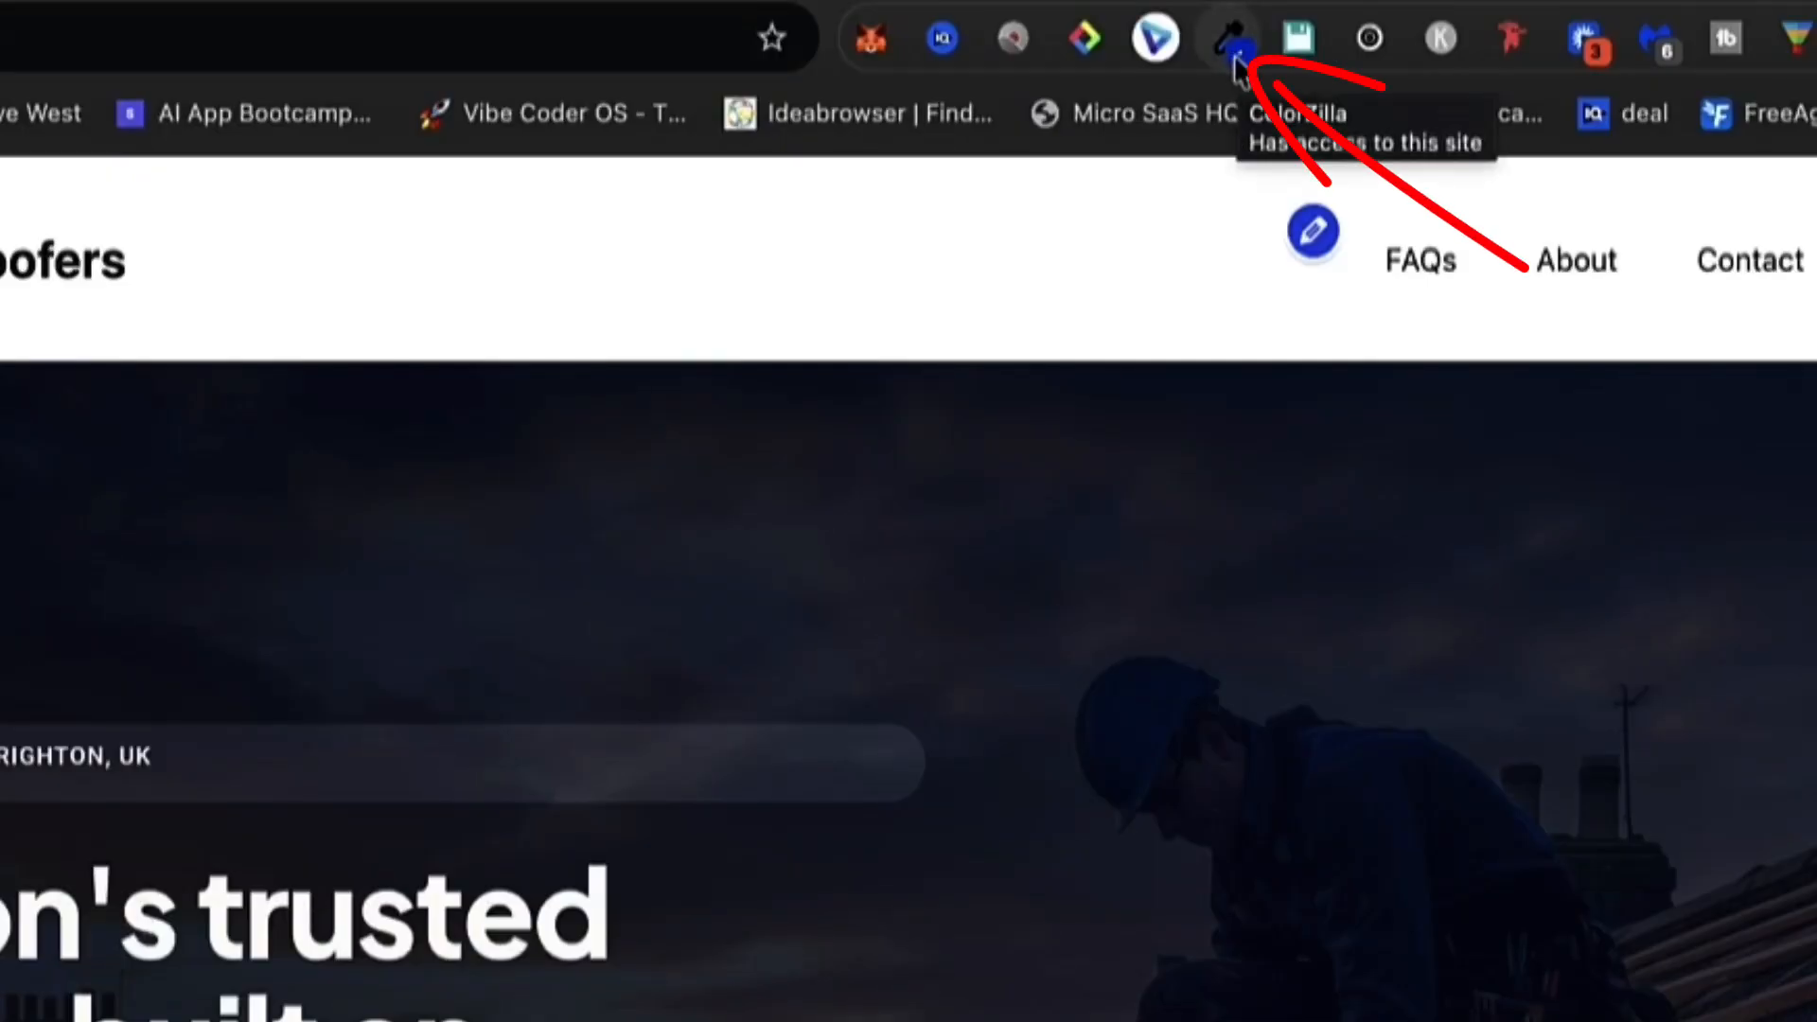
Sample the dark navy #0c162b with ColorZilla and paste it as the header background colour
left_click(1232, 41)
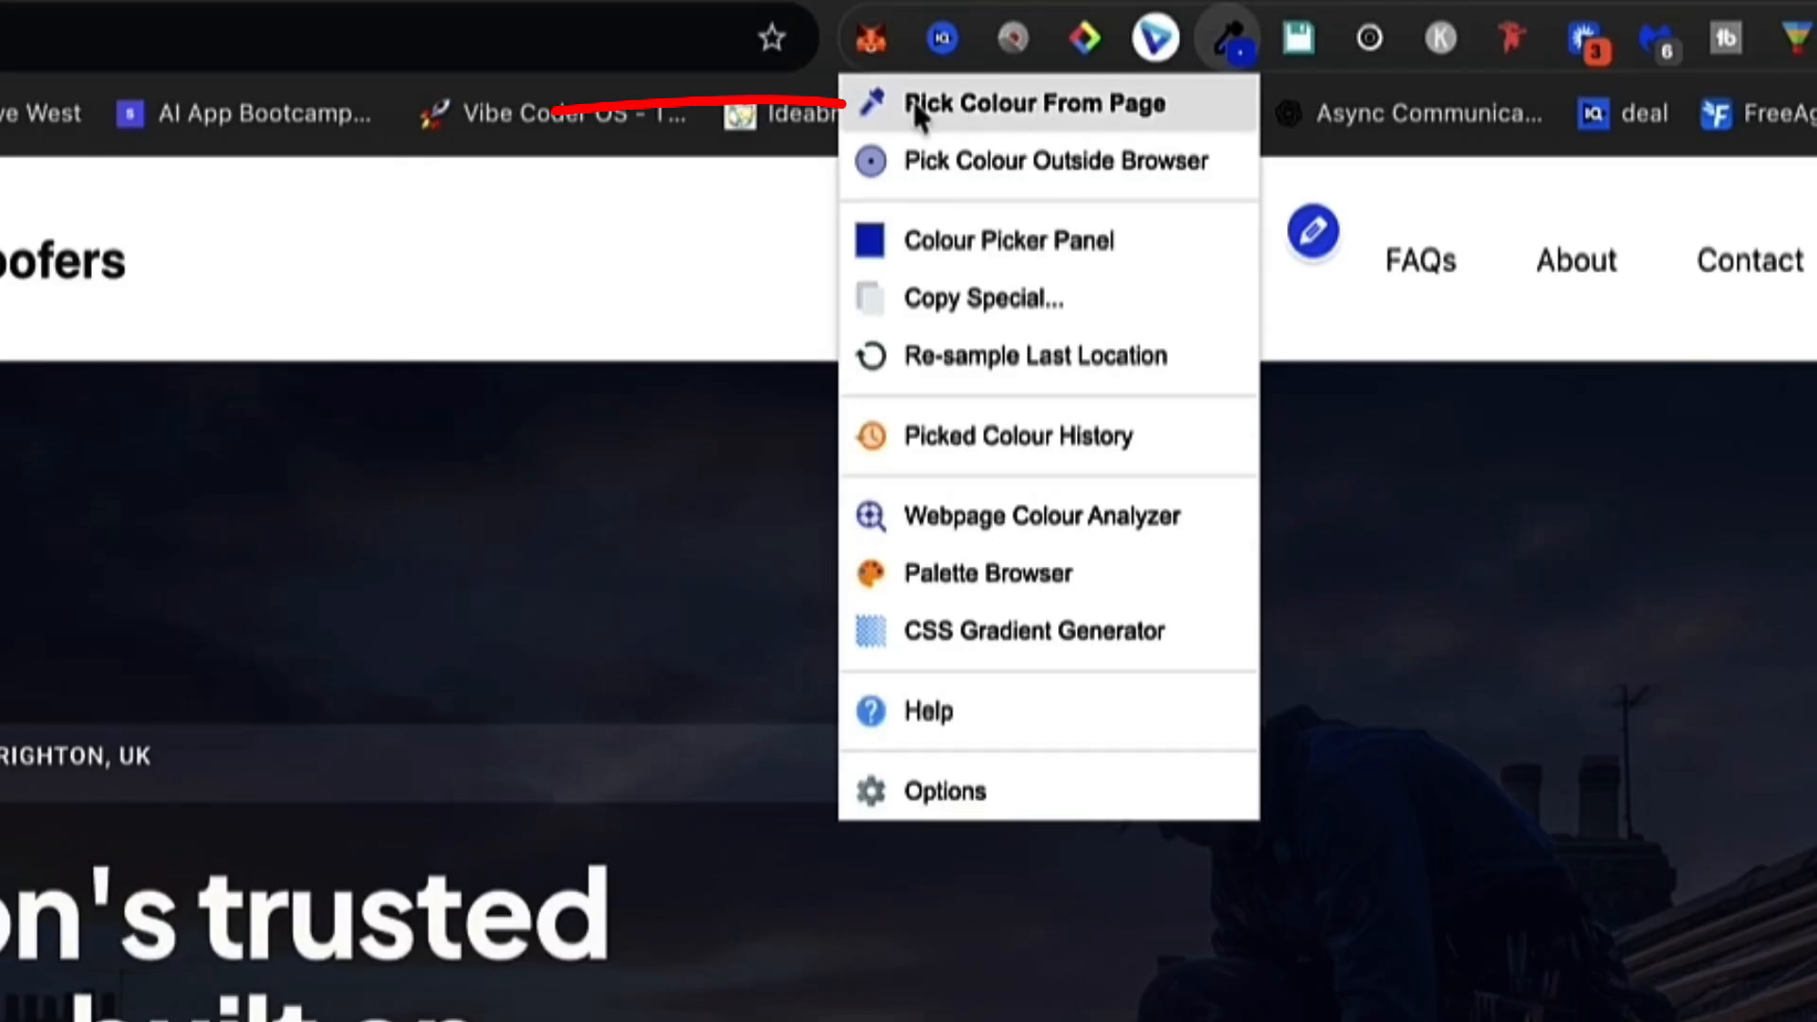
left_click(1007, 104)
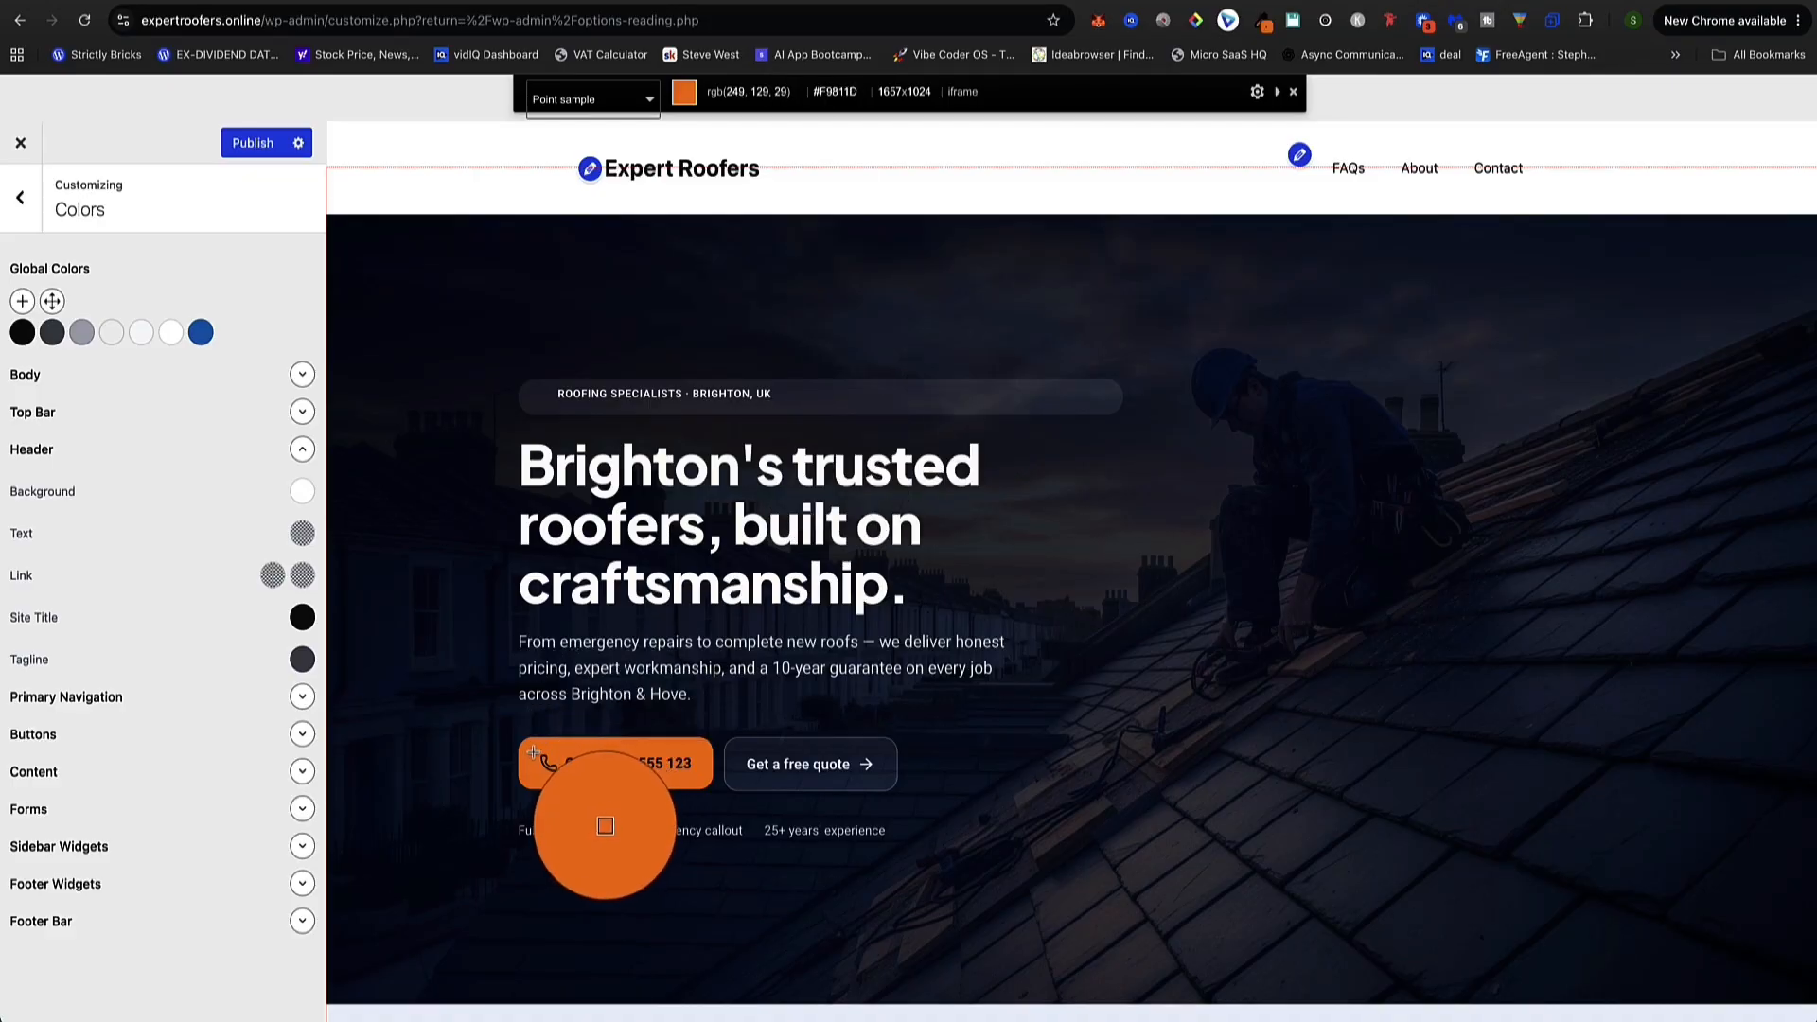
left_click(374, 251)
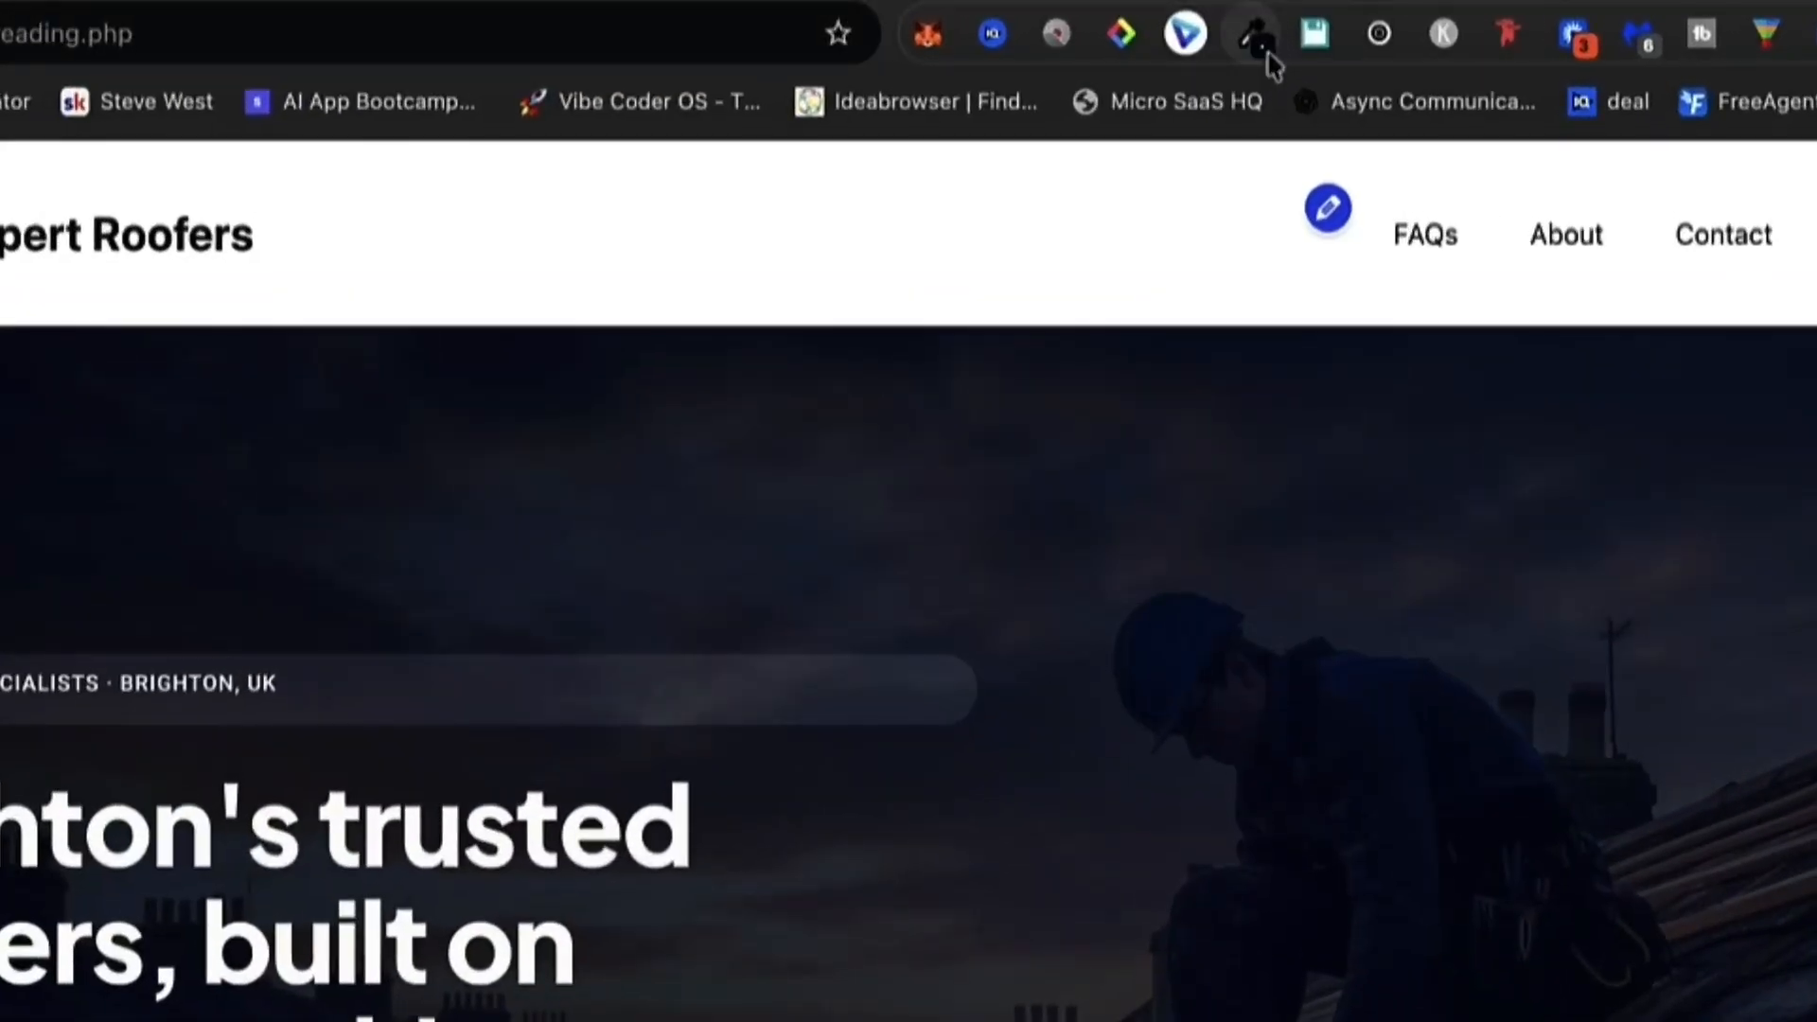
left_click(1265, 25)
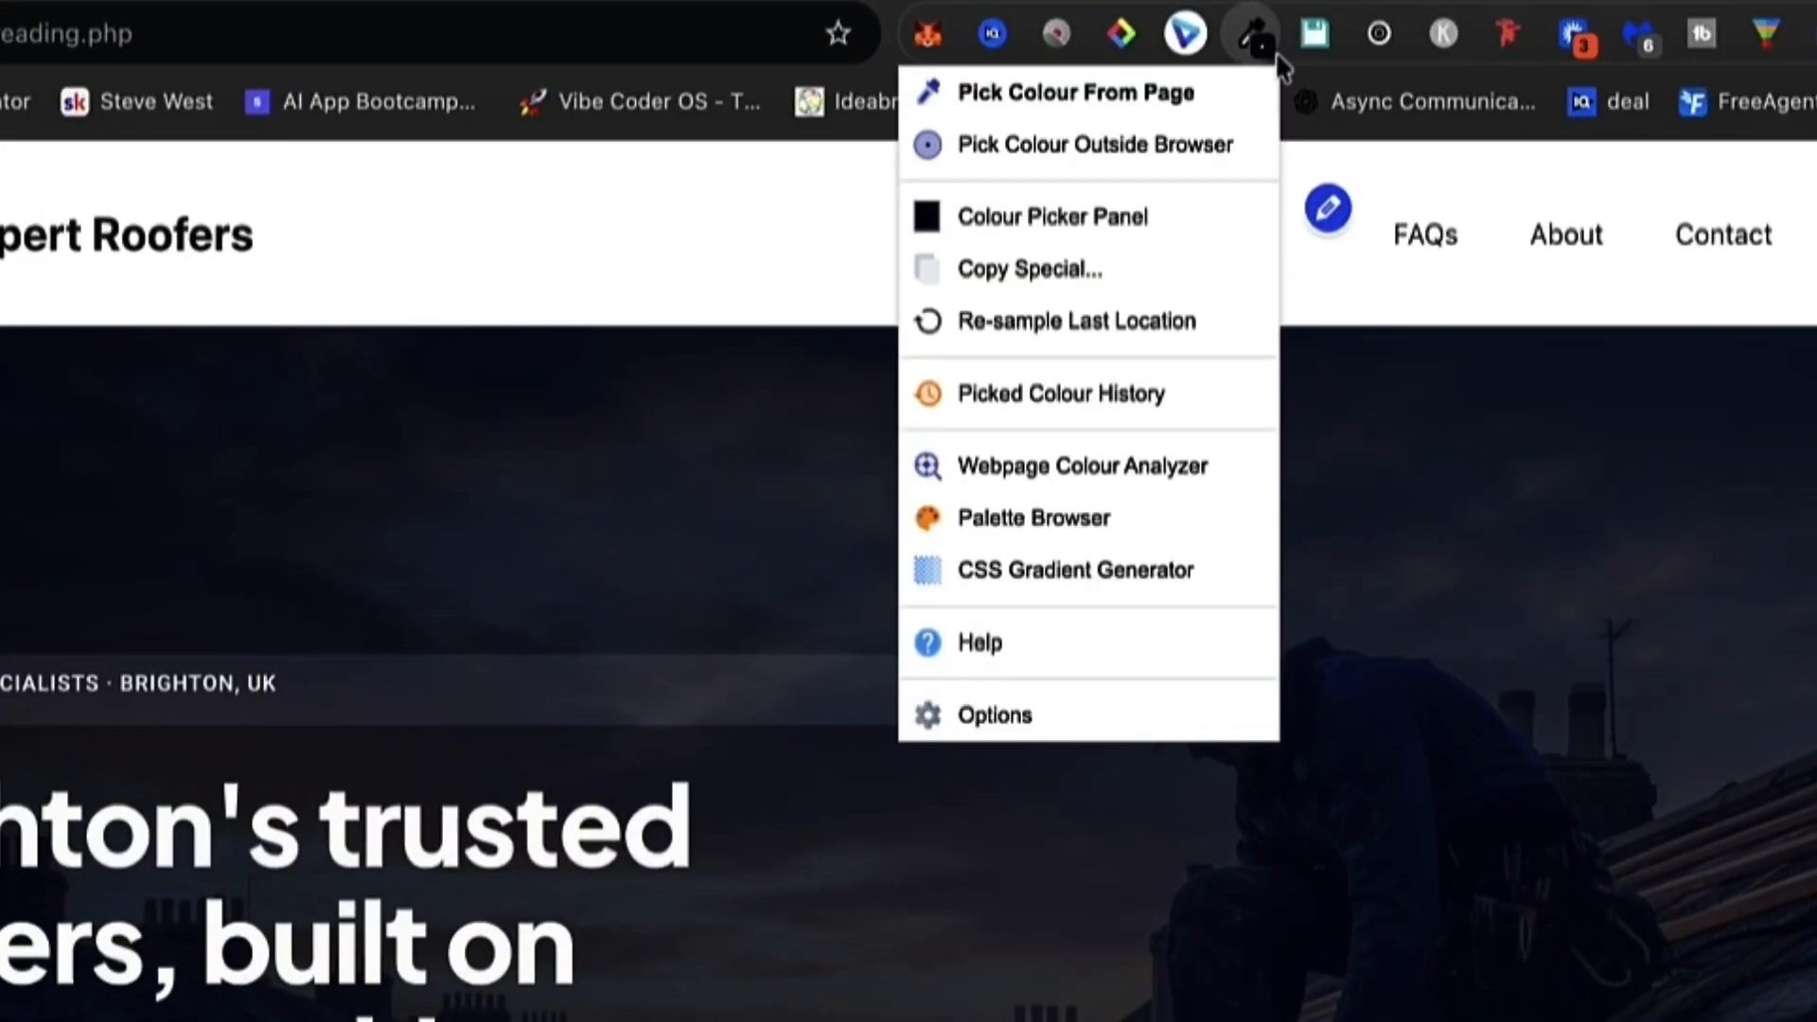
left_click(1074, 222)
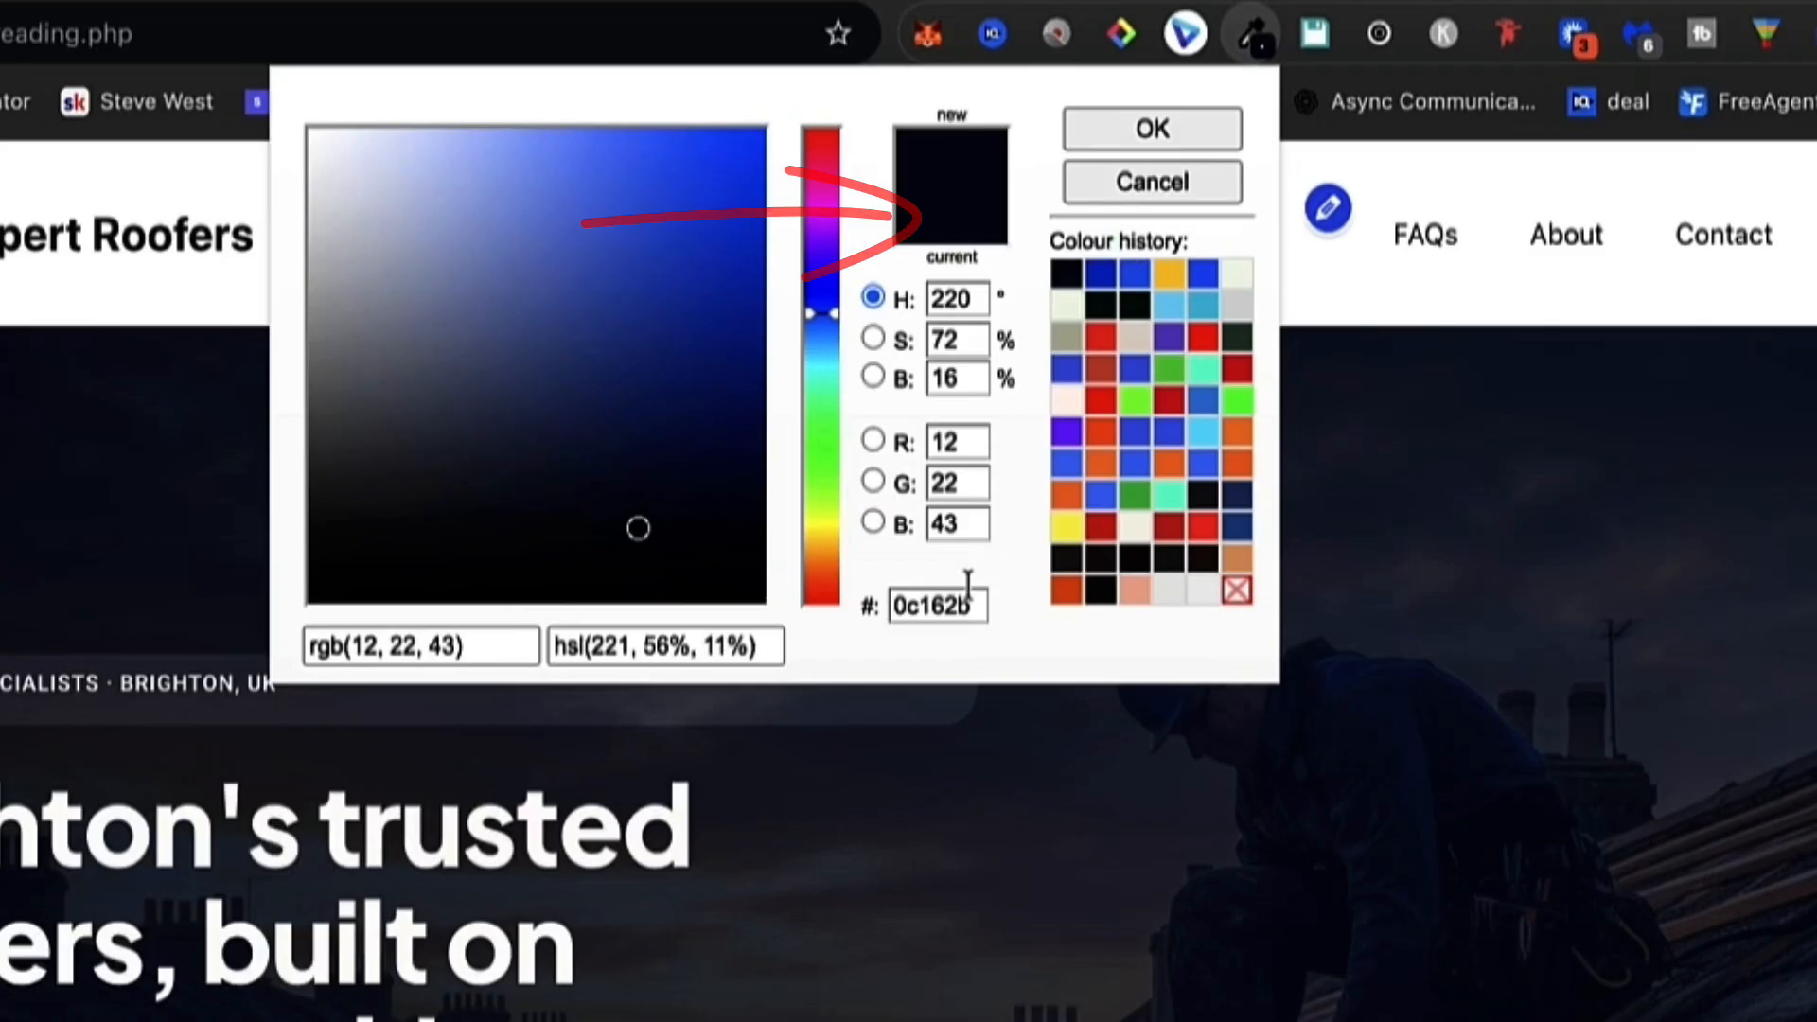
left_click_drag(975, 606, 889, 607)
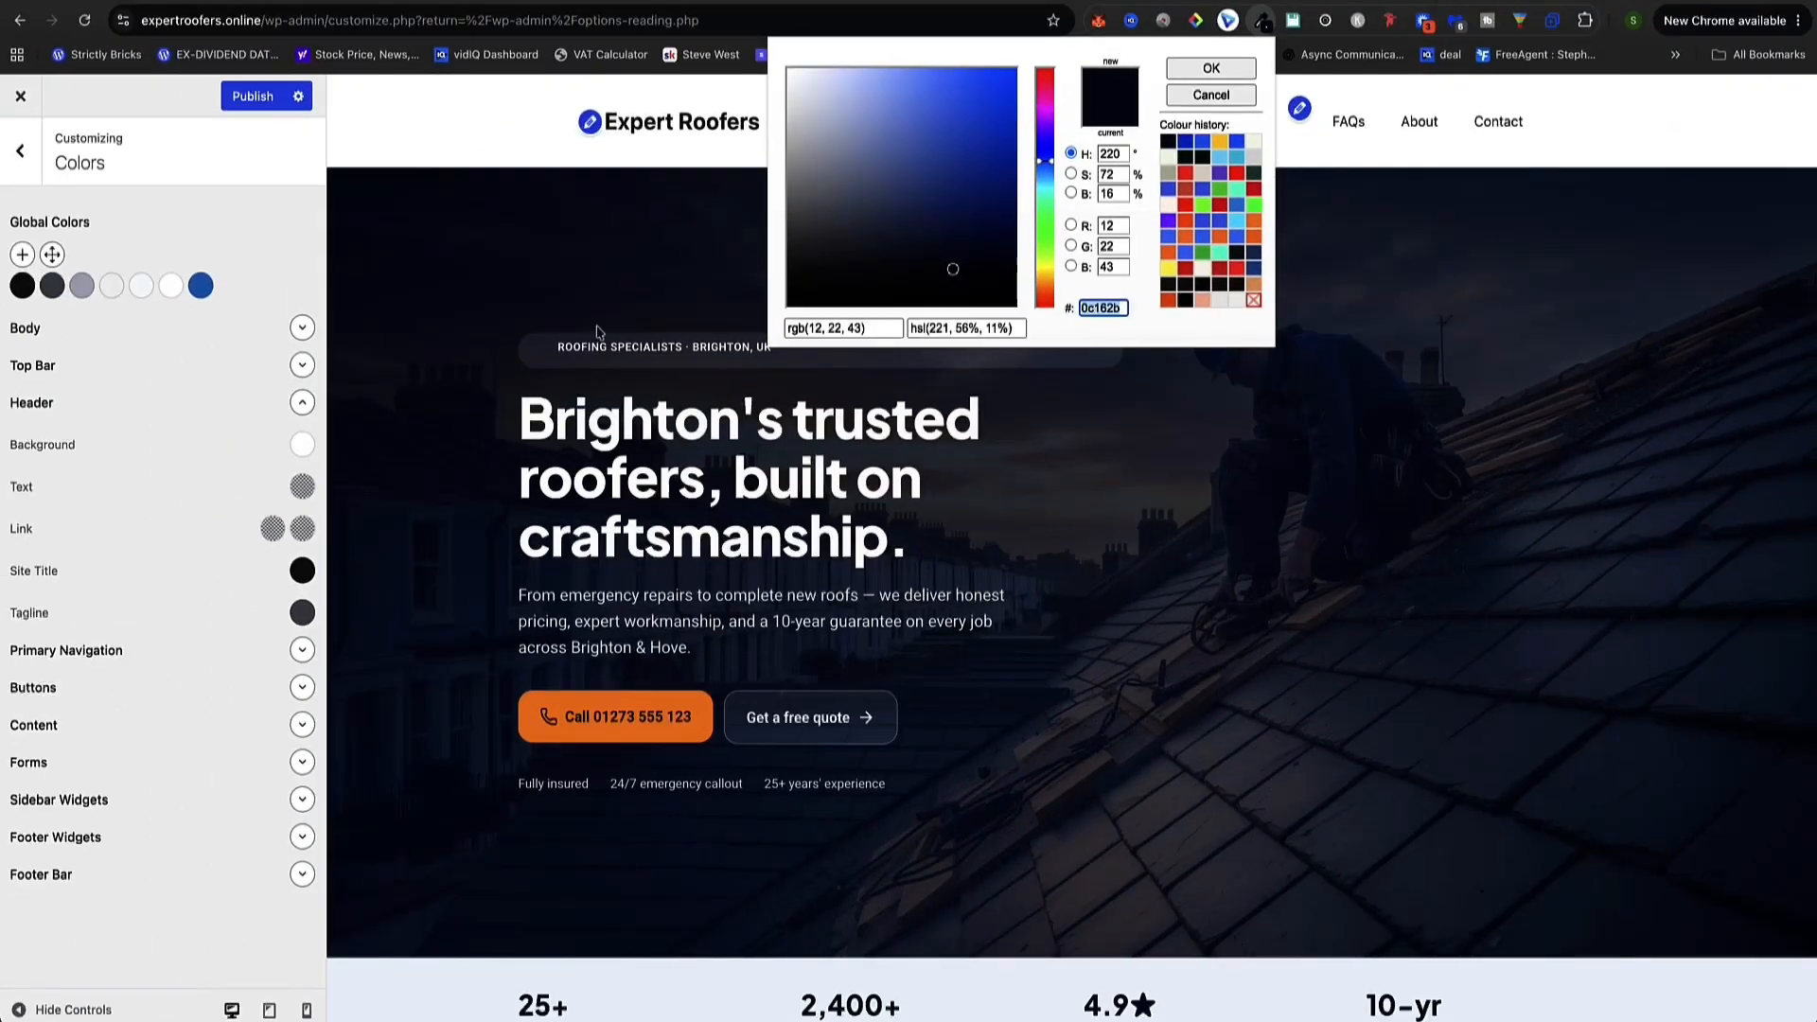
left_click(530, 317)
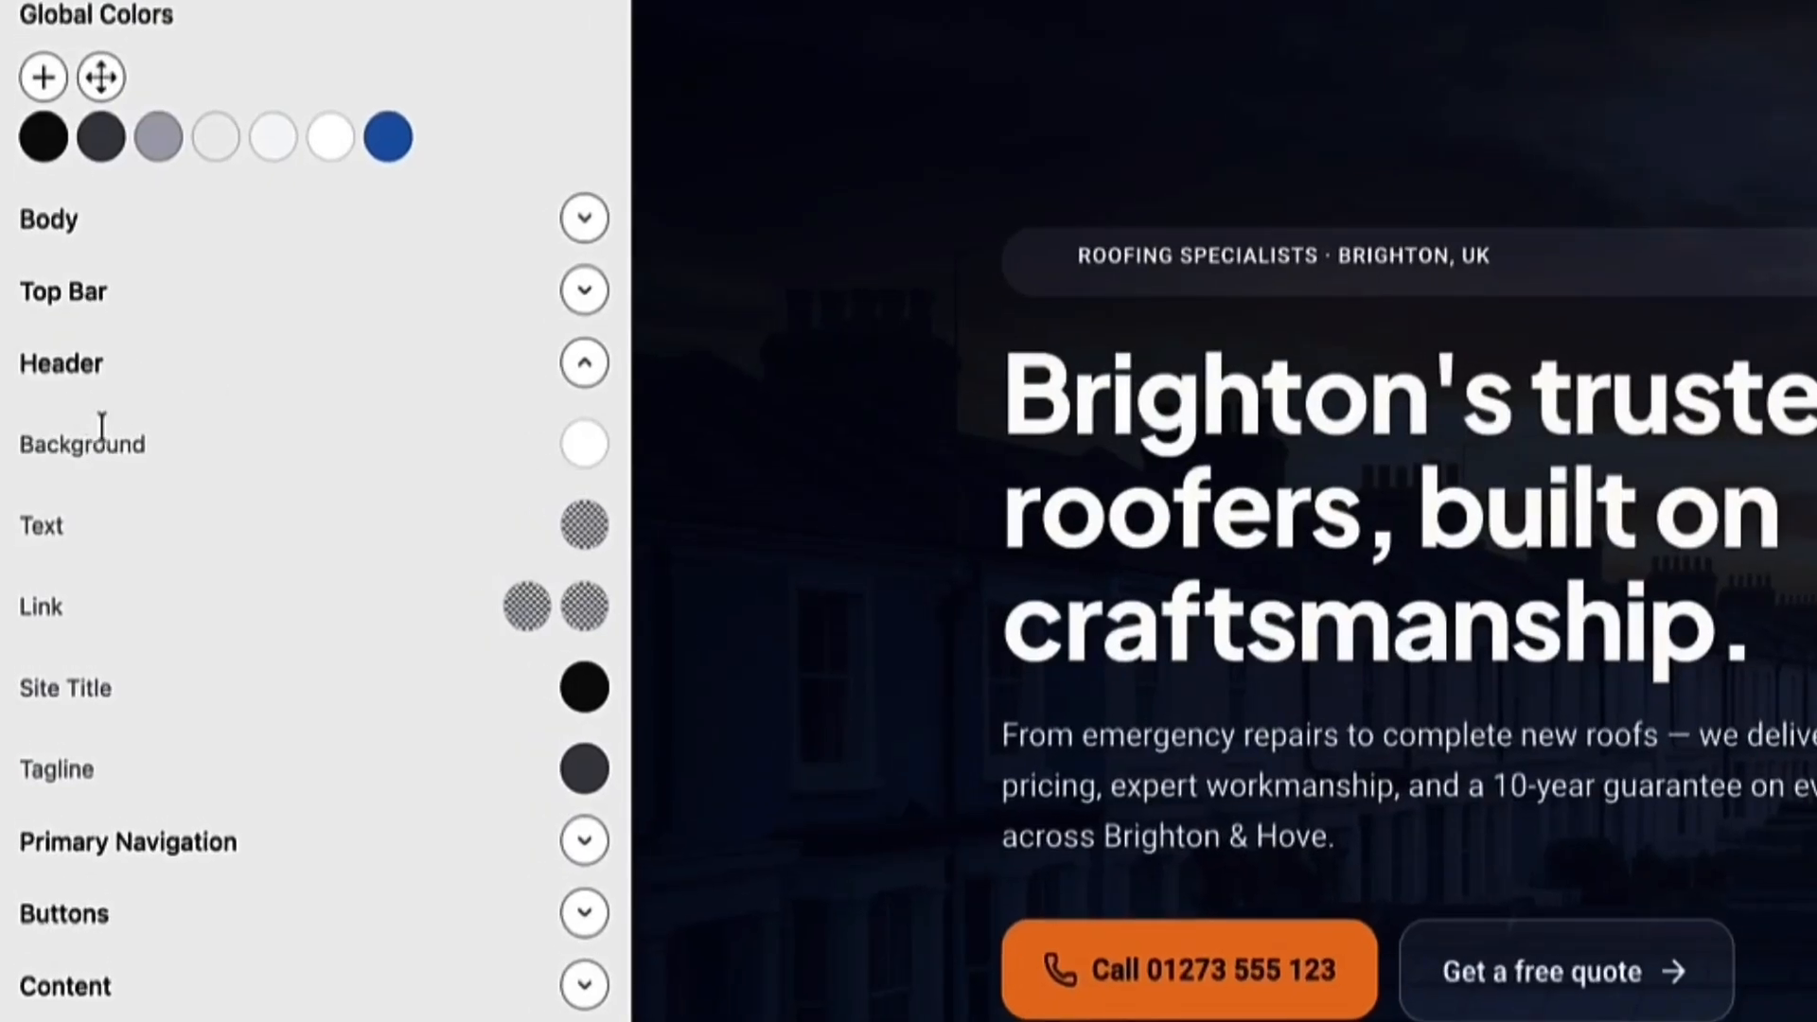
left_click_drag(146, 443, 21, 452)
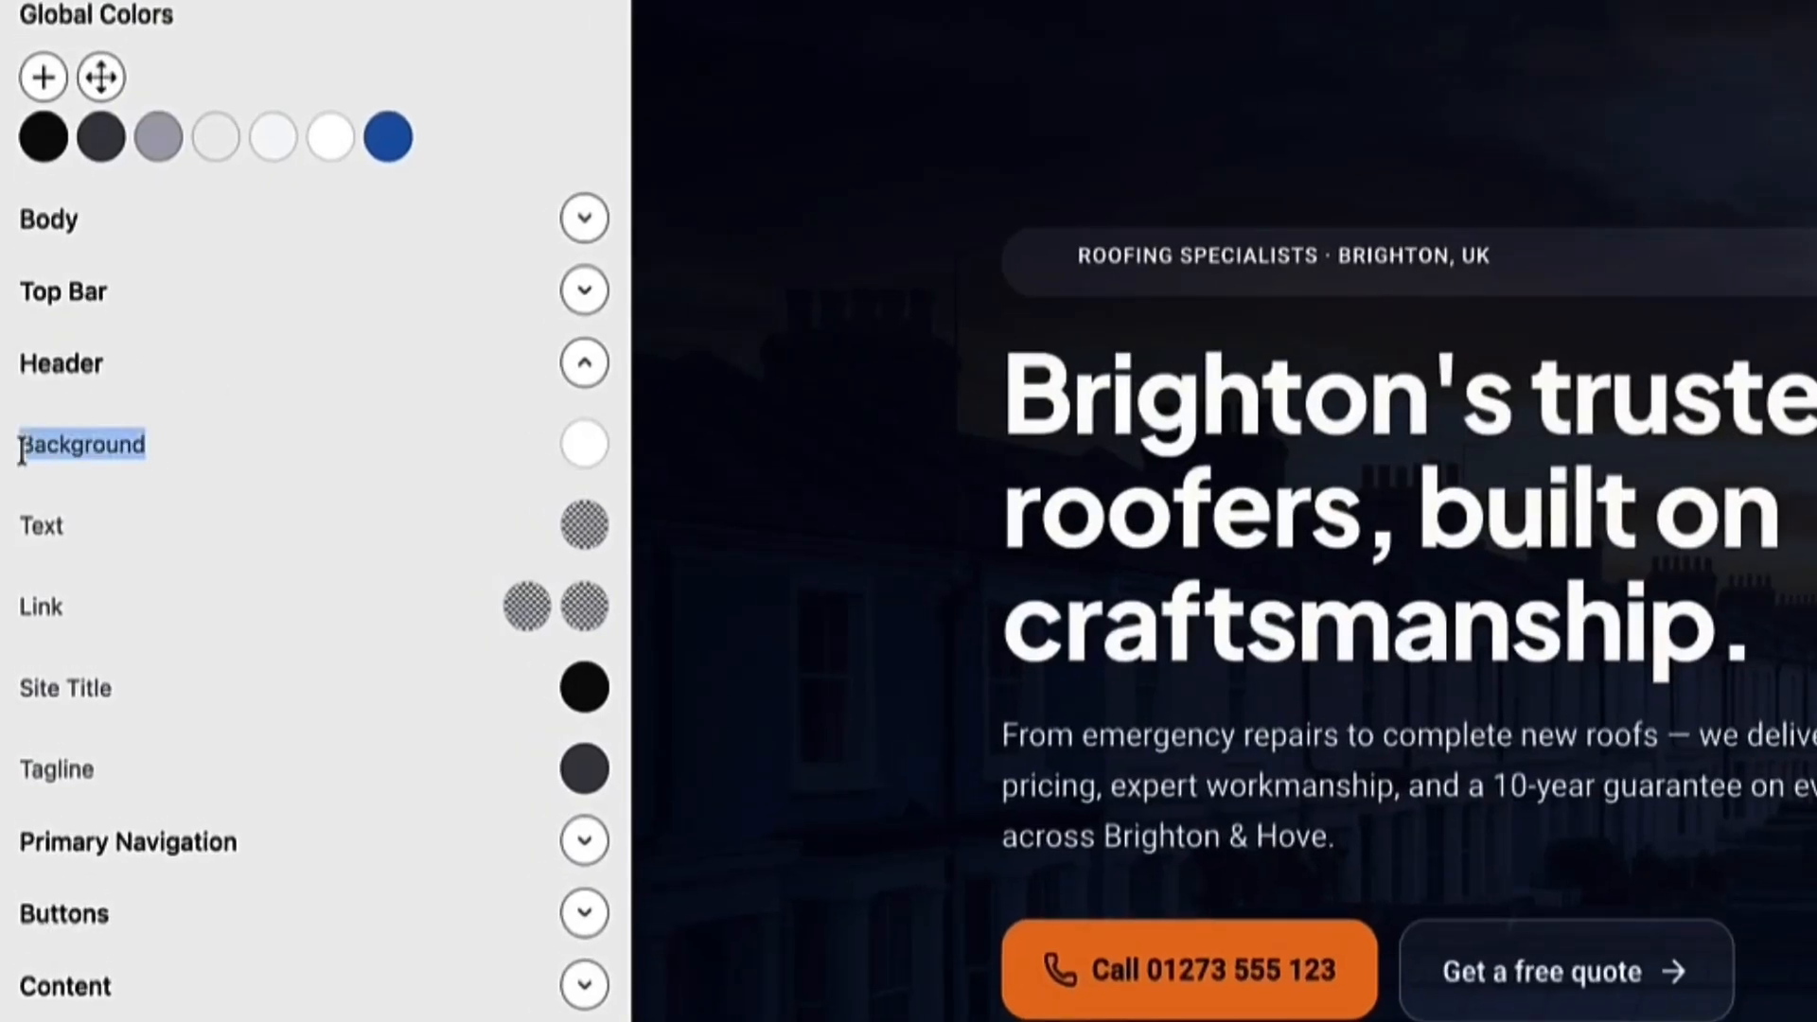
left_click(582, 455)
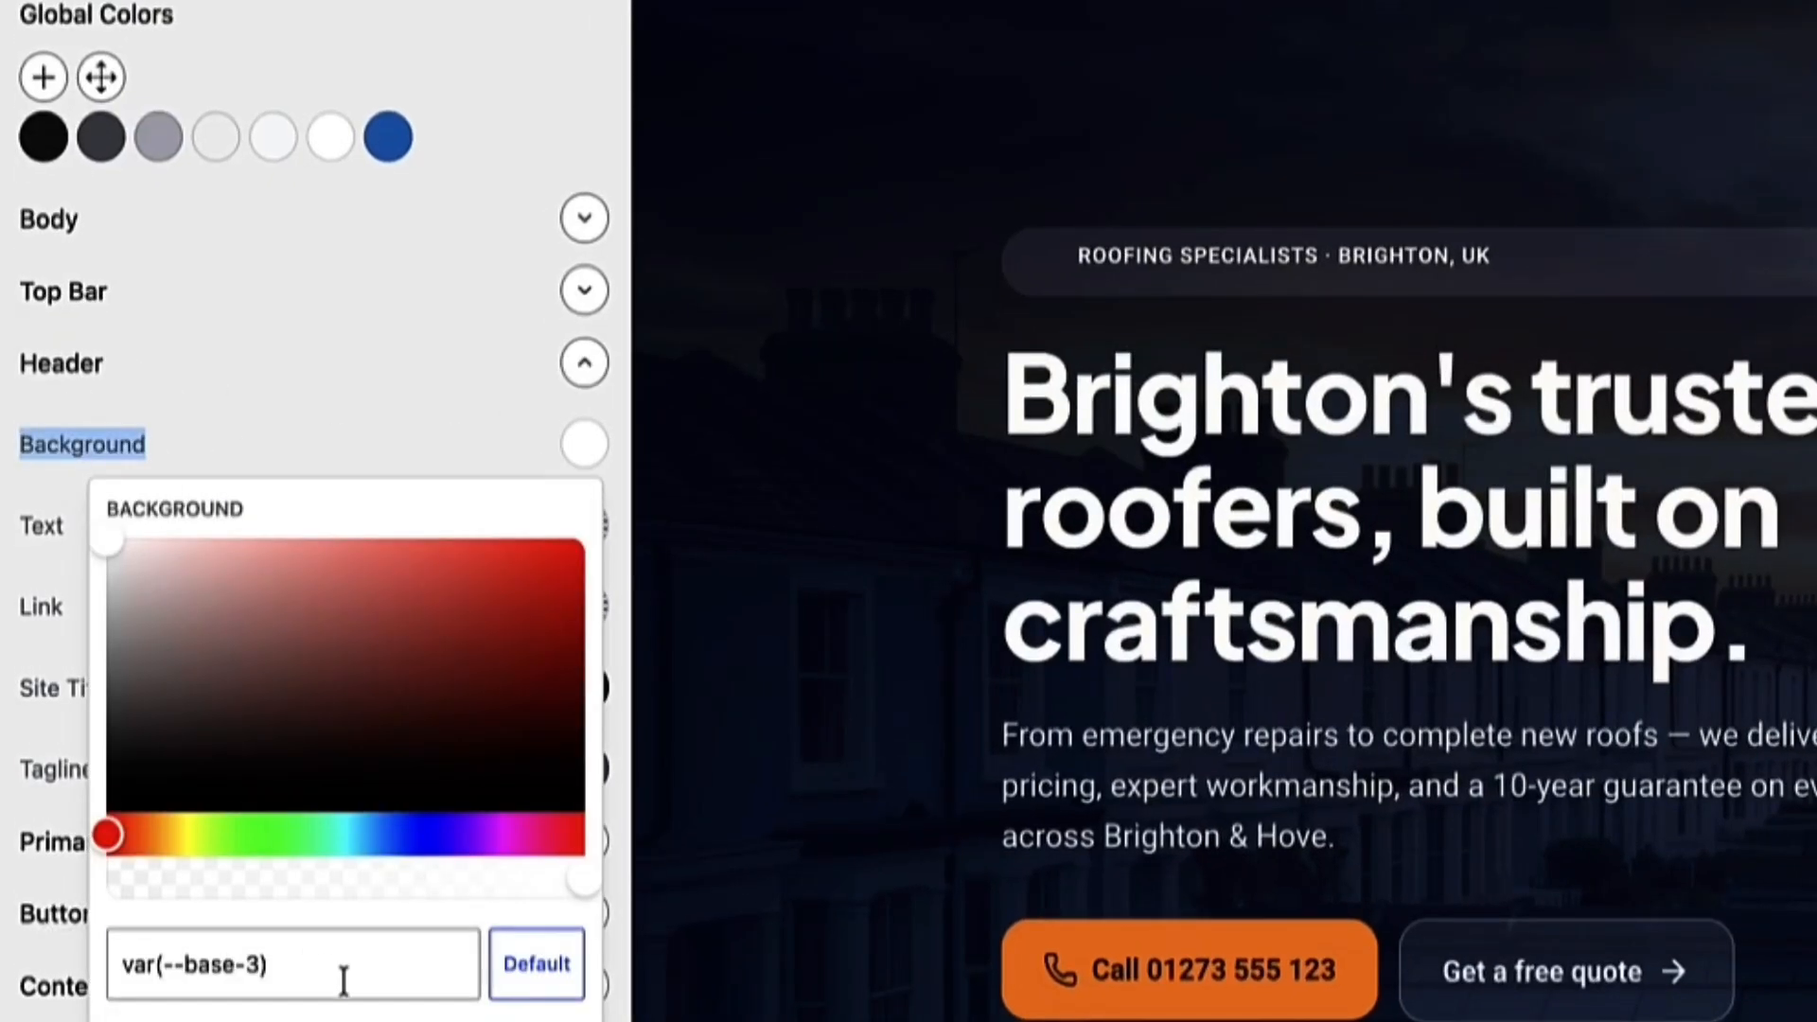
left_click_drag(345, 977, 85, 969)
key("ctrl+v")
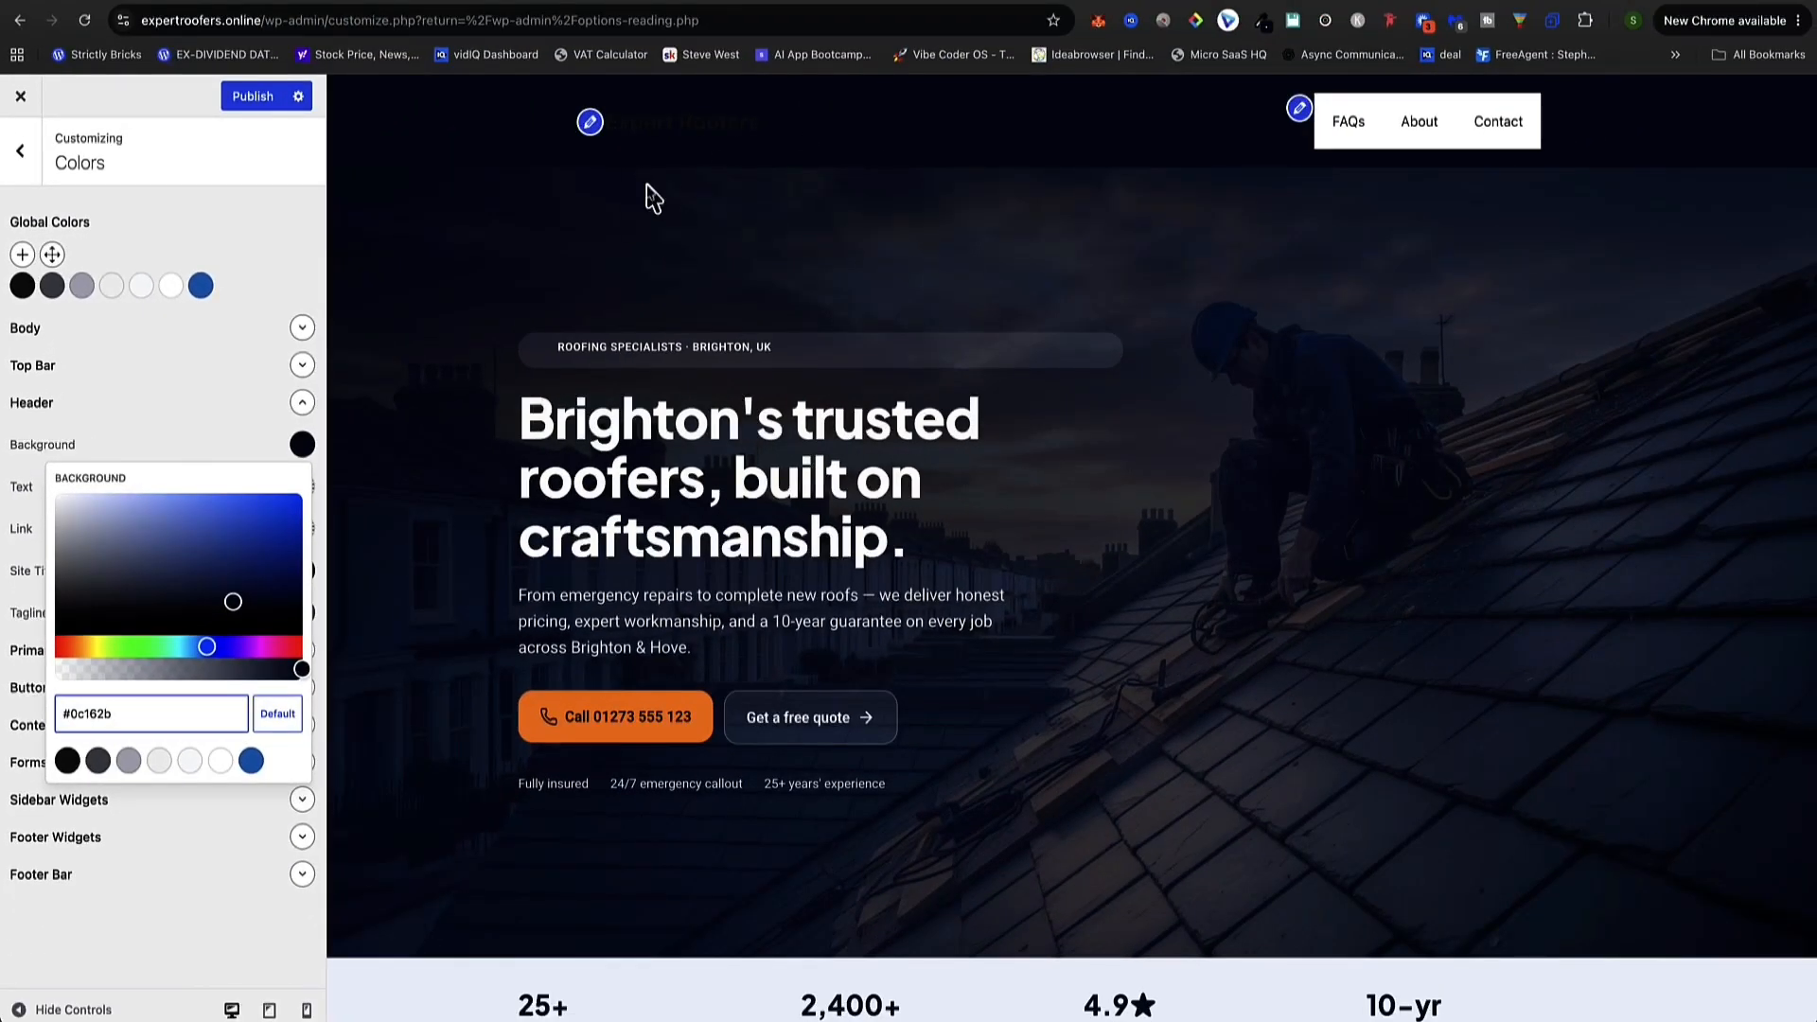
left_click(950, 316)
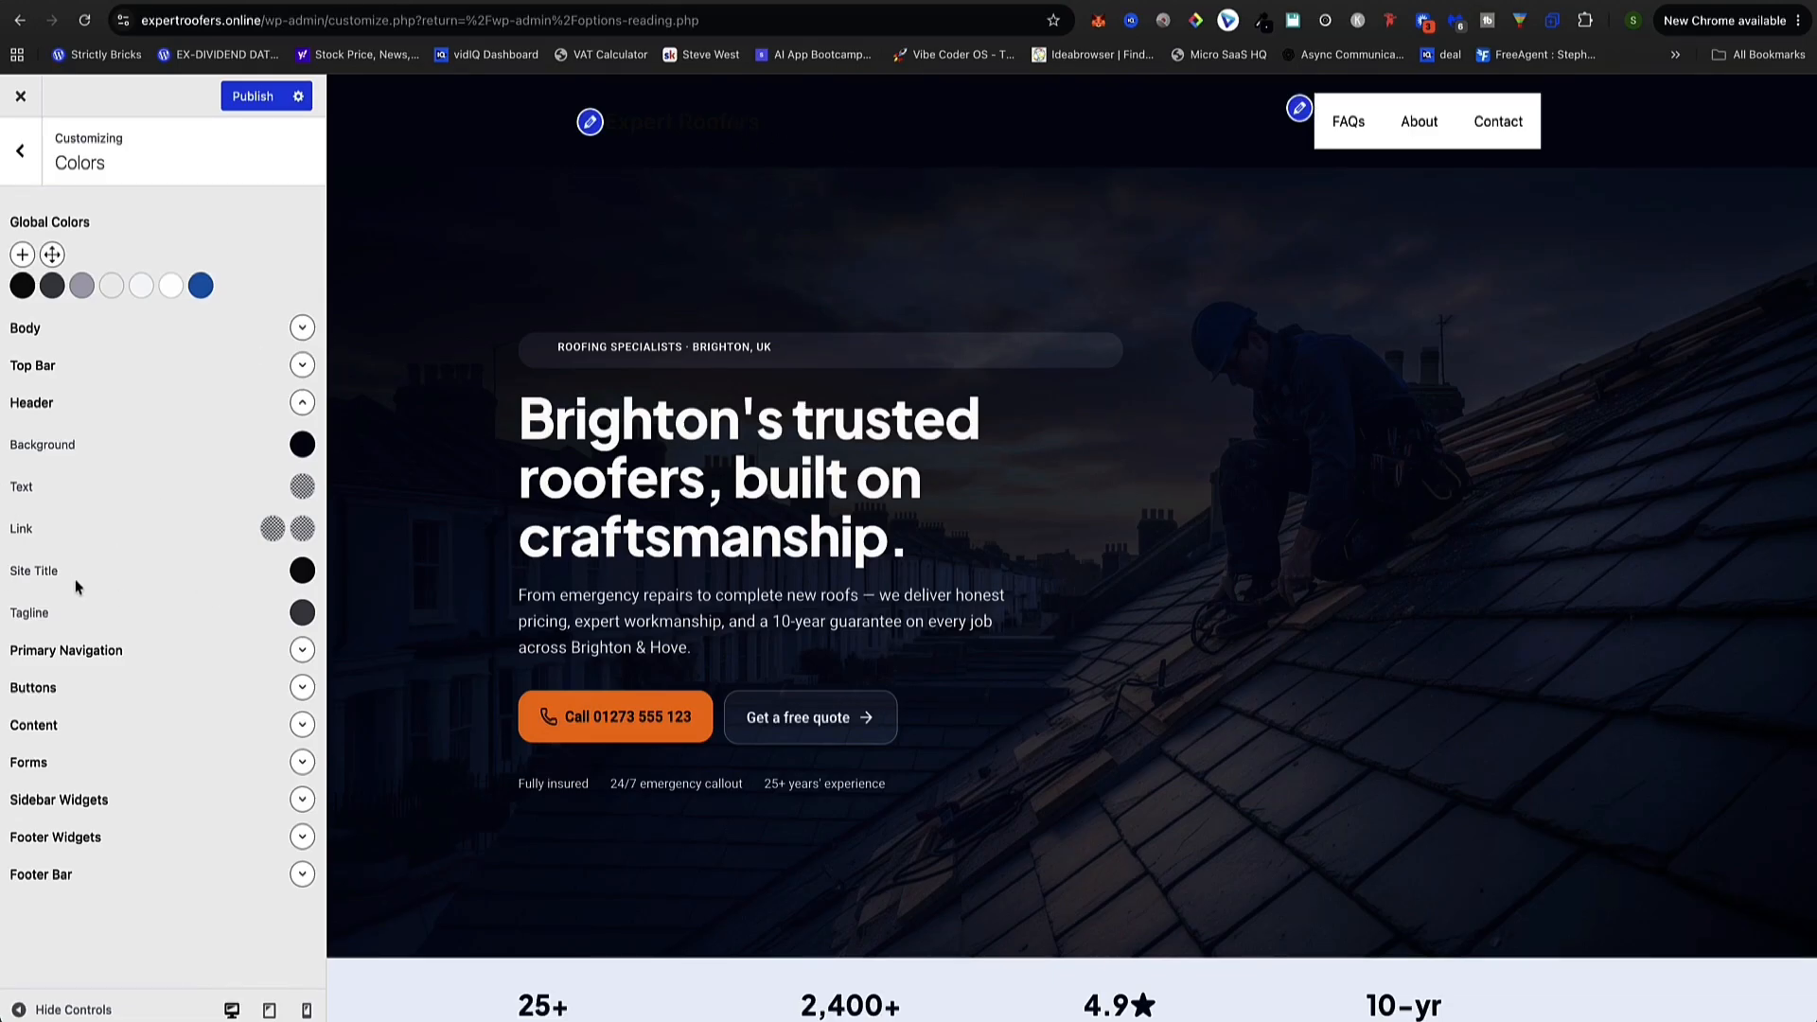
Lighten the site title colour to near-white (#fffbfb)
left_click(302, 569)
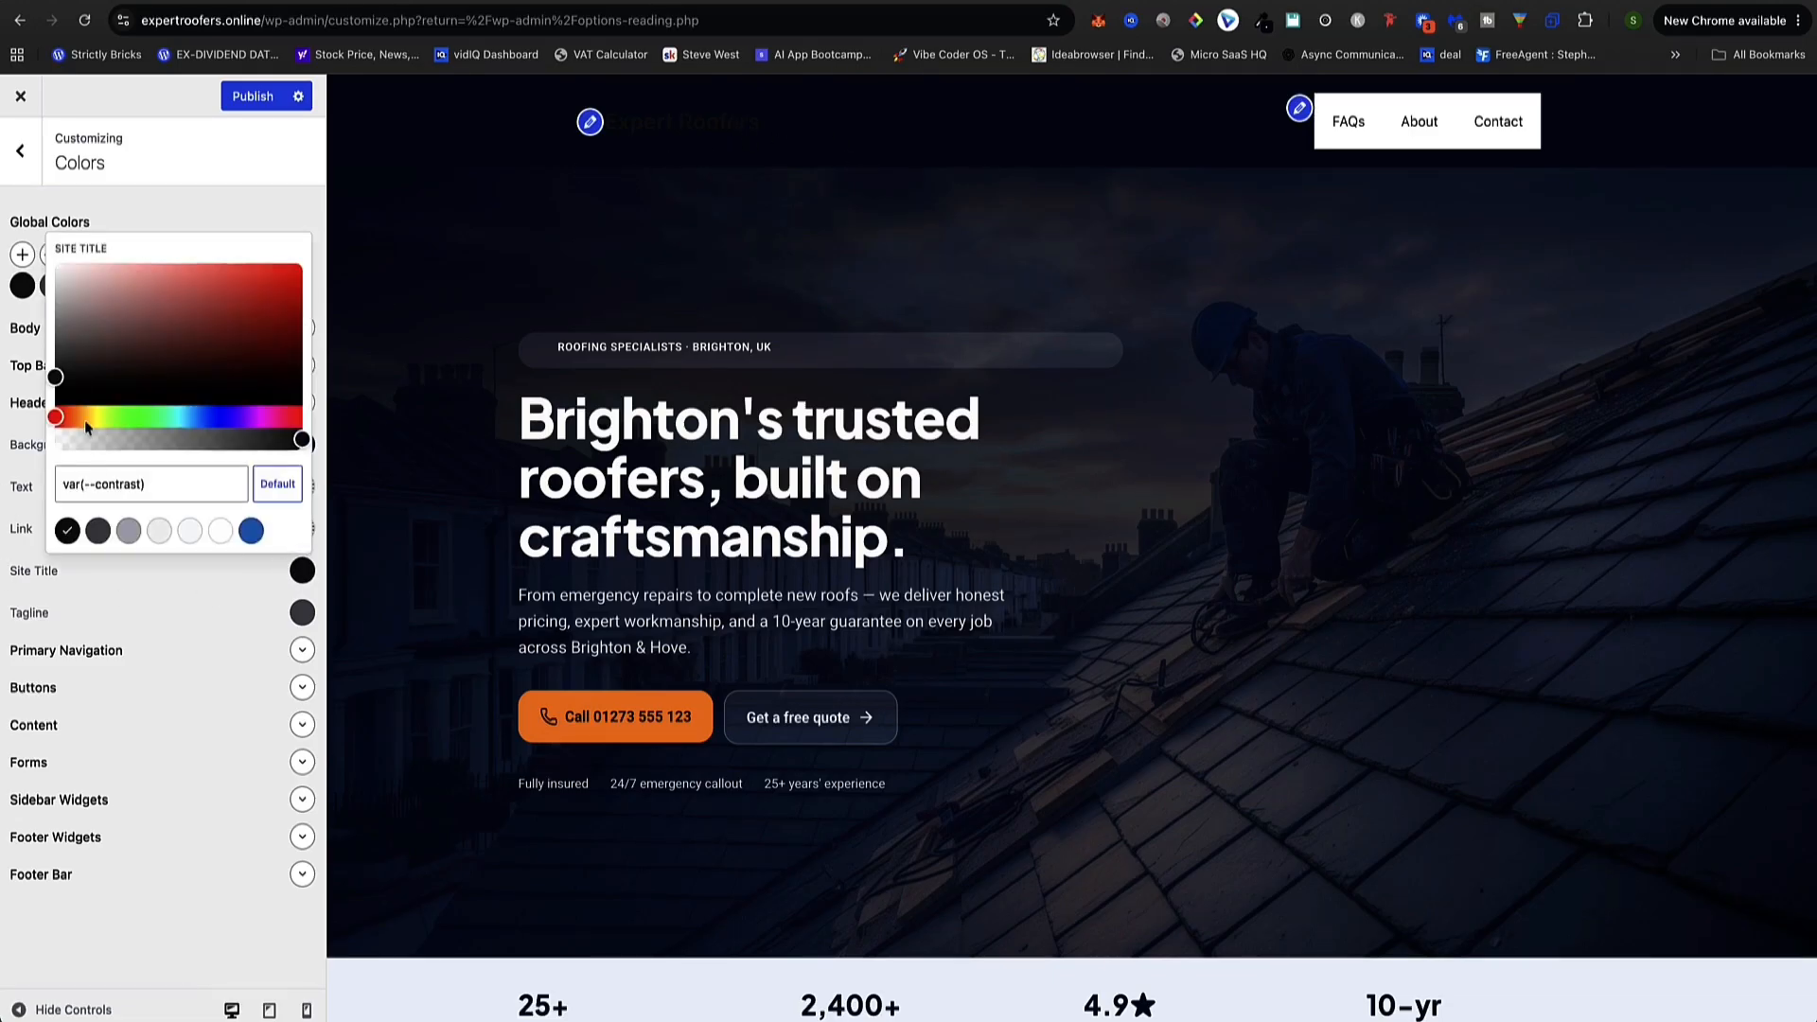
left_click_drag(79, 380, 58, 253)
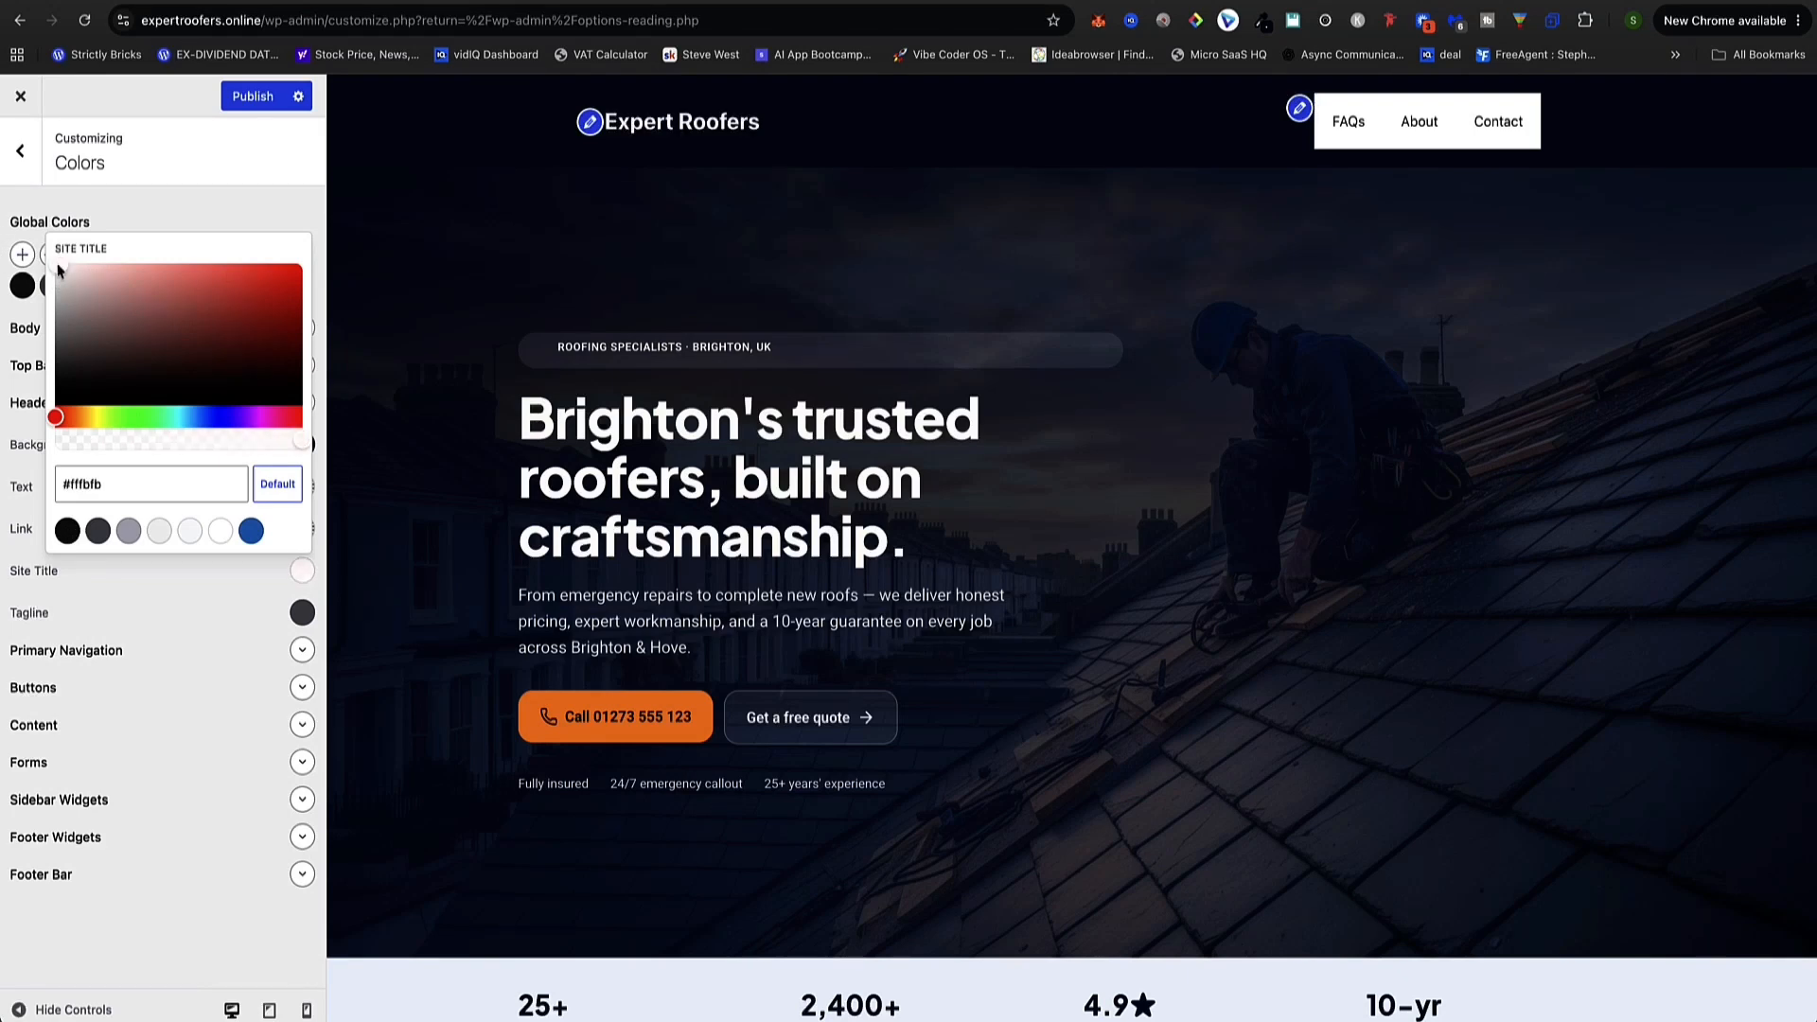
left_click(1341, 210)
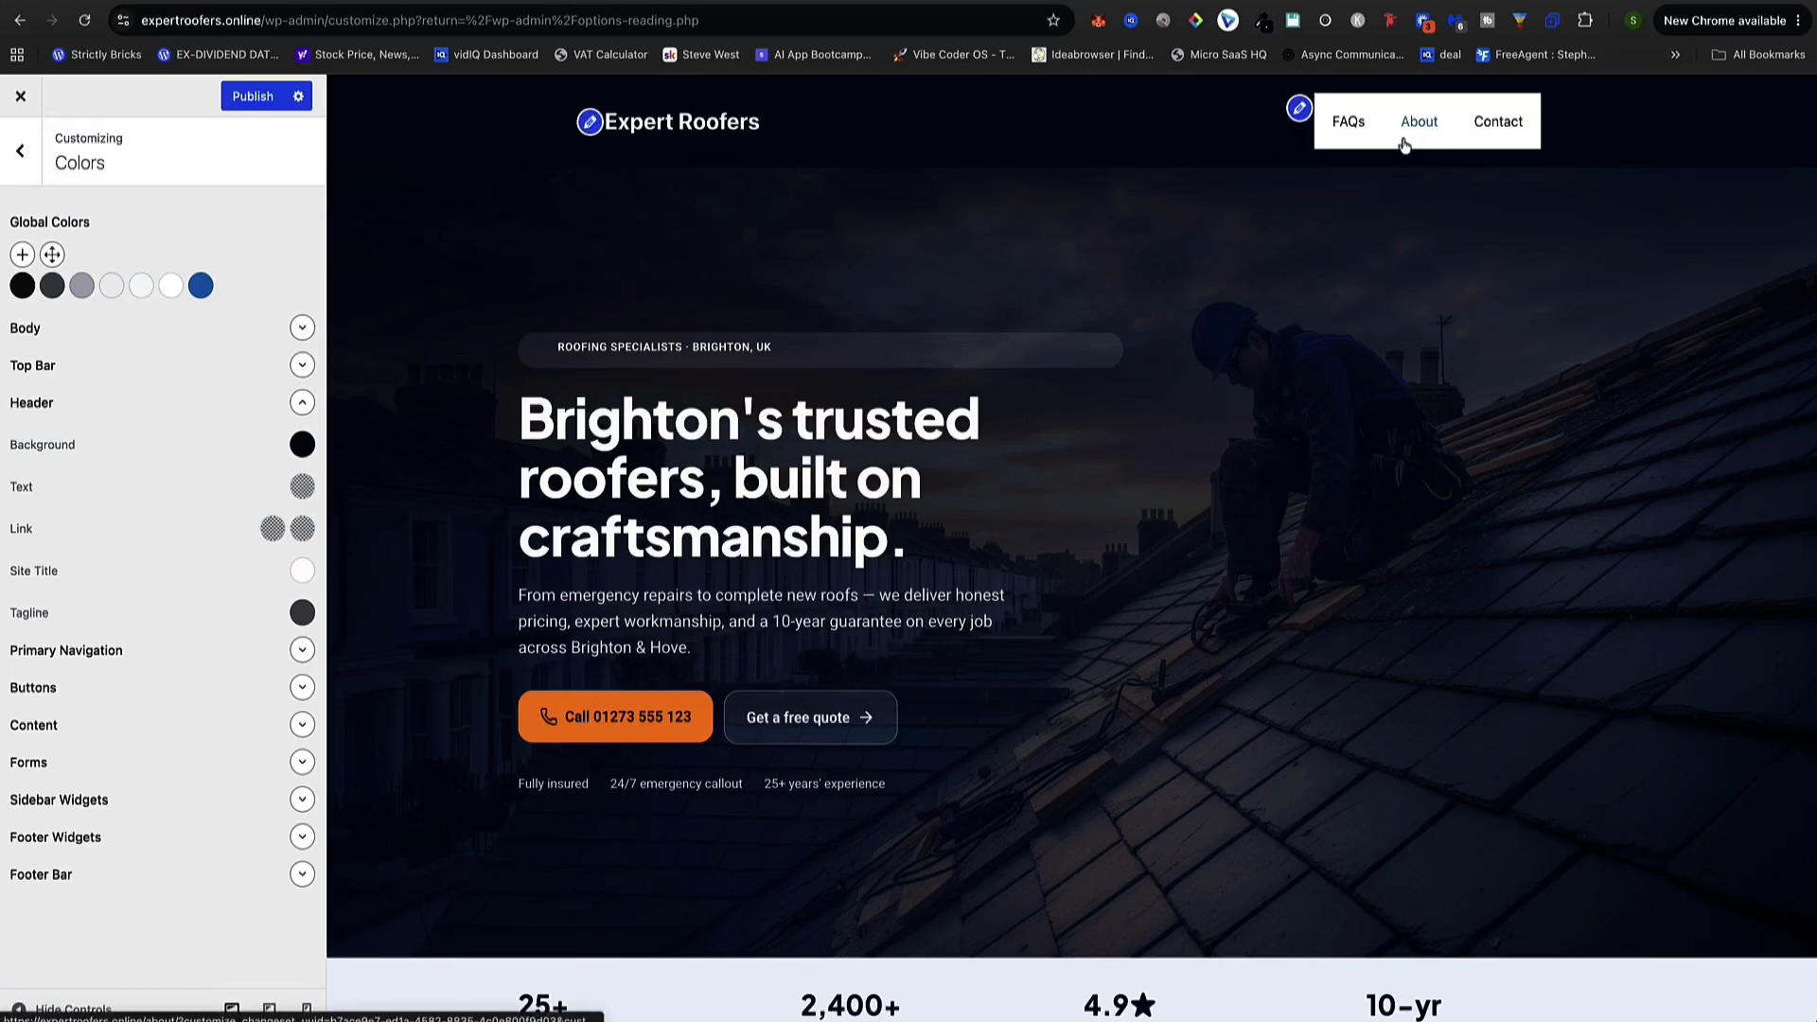
Set the primary navigation background to the dark navy #0c162b
left_click(302, 649)
scroll(96, 634, "down", 1)
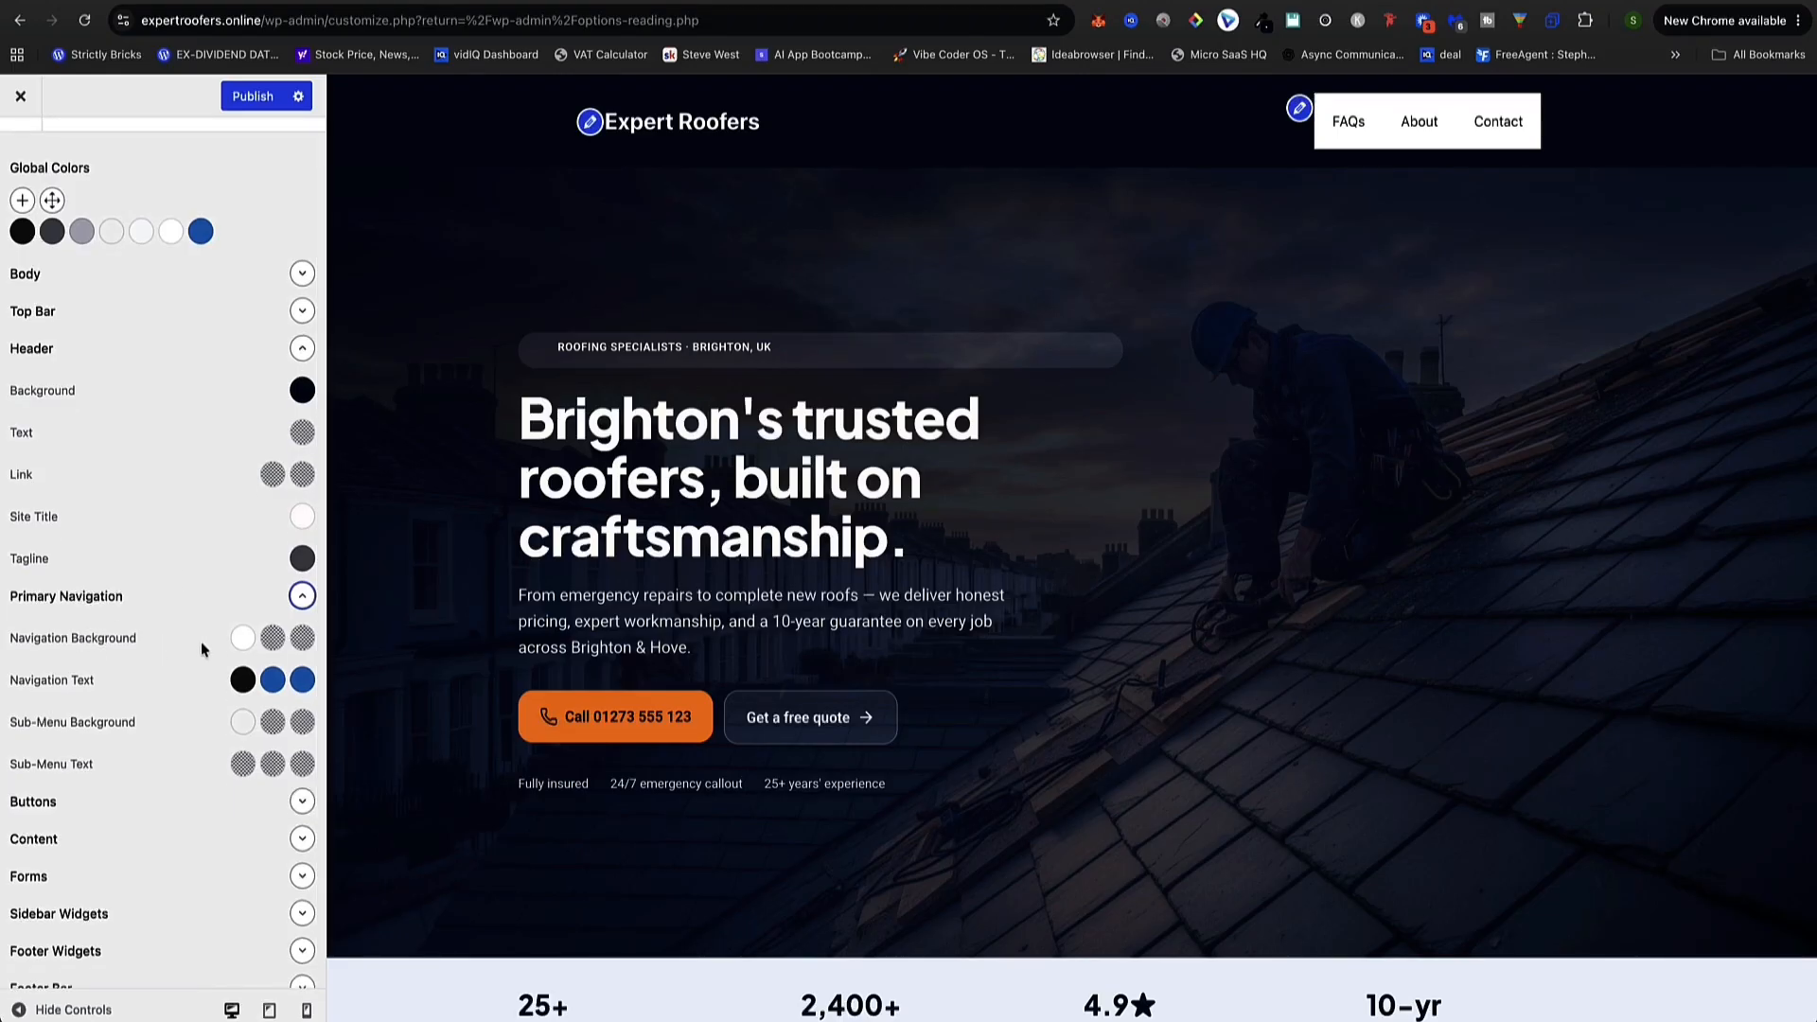
left_click(1263, 20)
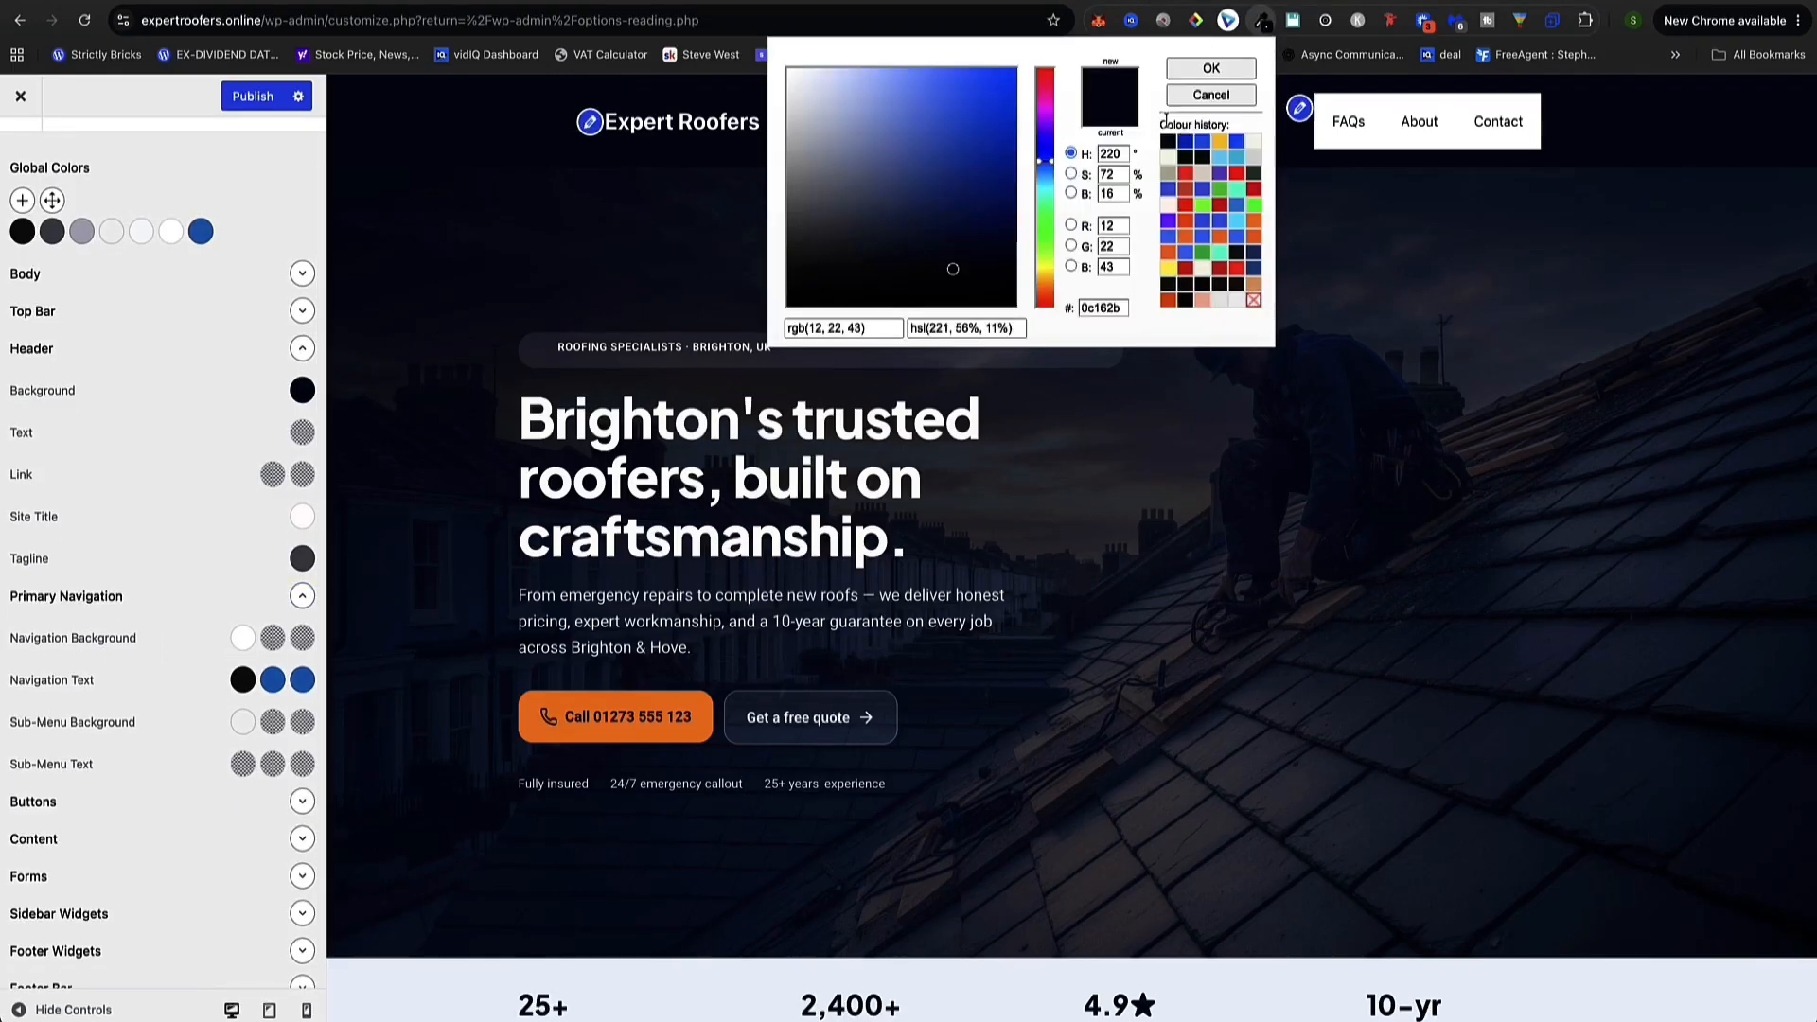
double_click(1109, 303)
left_click(197, 634)
left_click(241, 638)
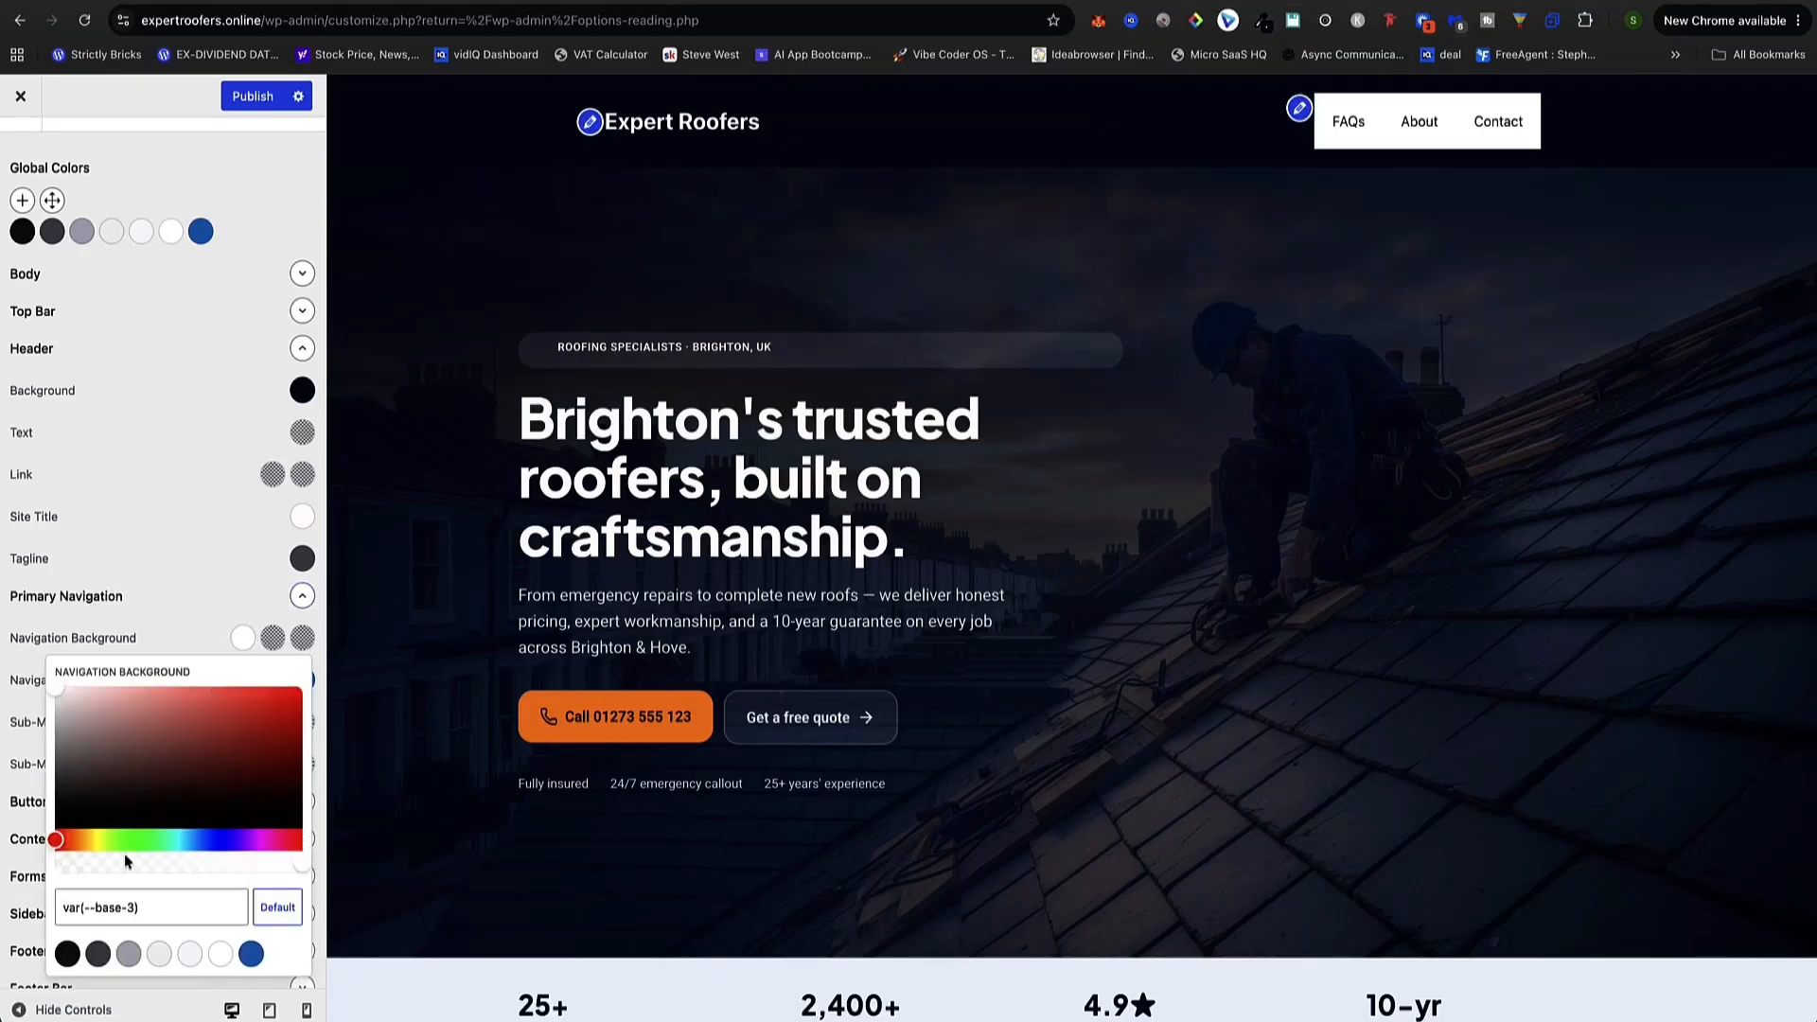
left_click_drag(160, 905, 51, 910)
key("super+v")
left_click(961, 276)
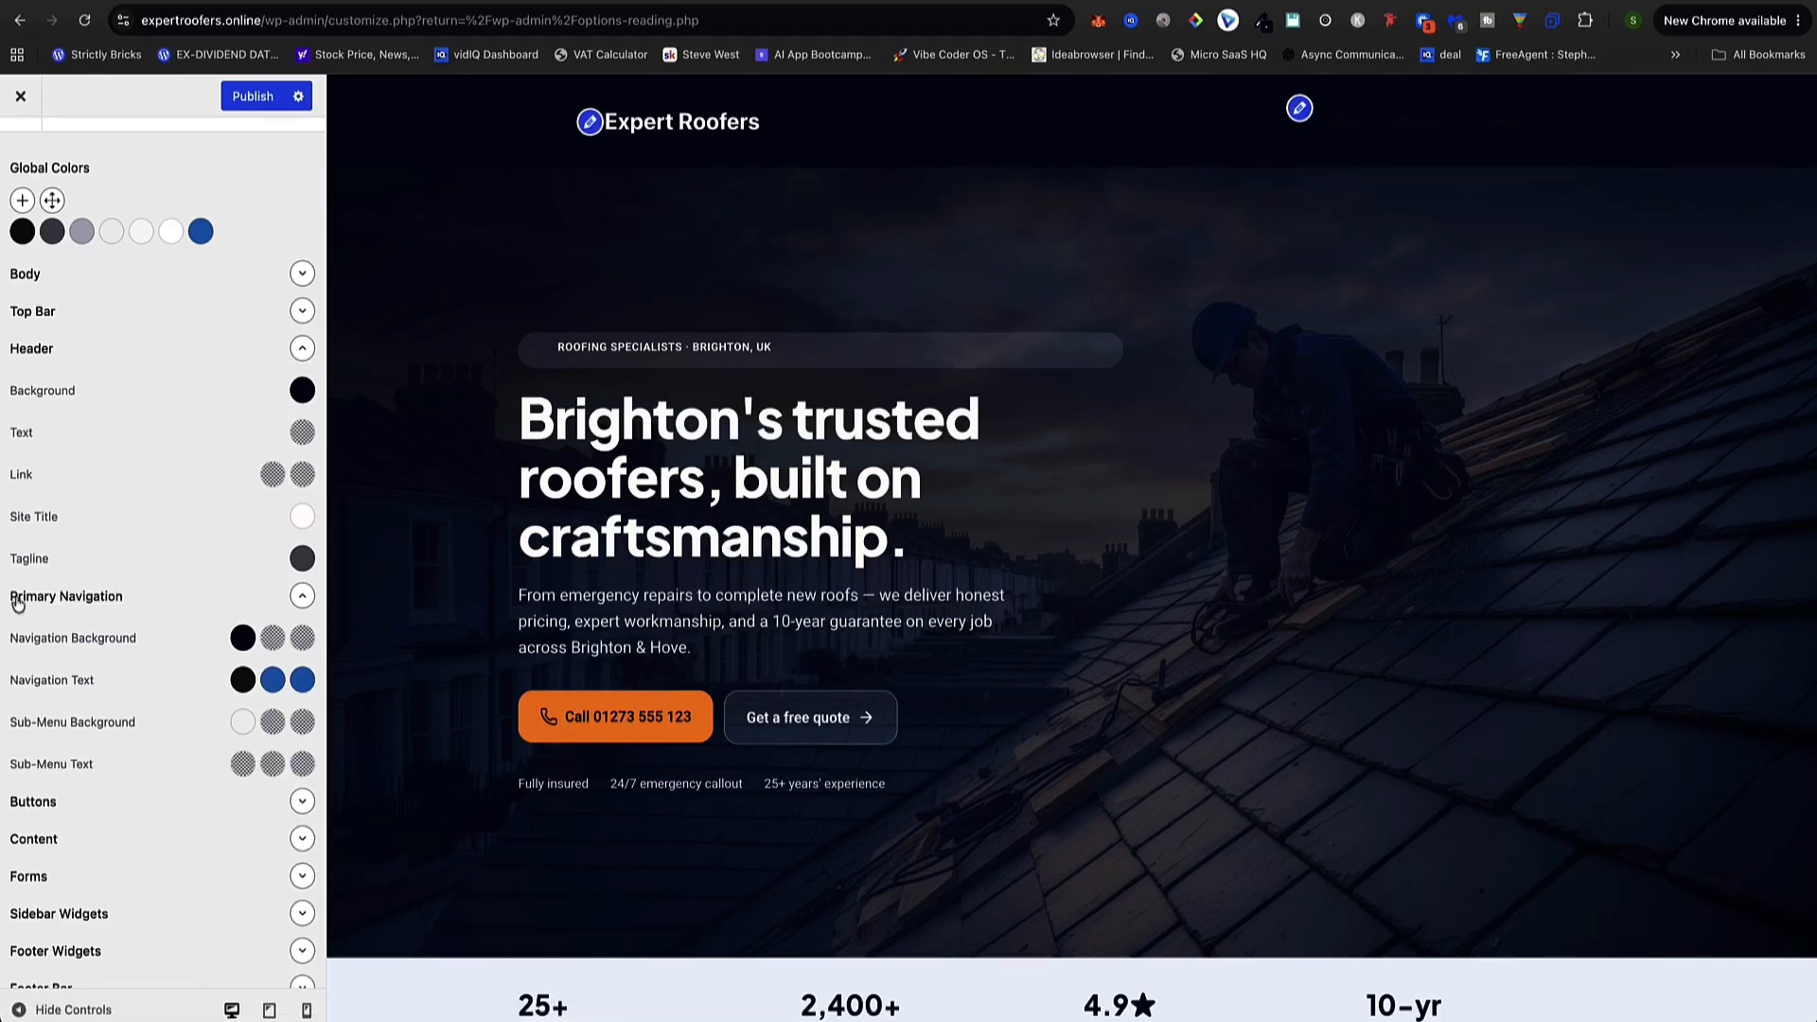
Sample the Call button's orange #f9811d and apply it as the navigation text colour
scroll(128, 529, "down", 1)
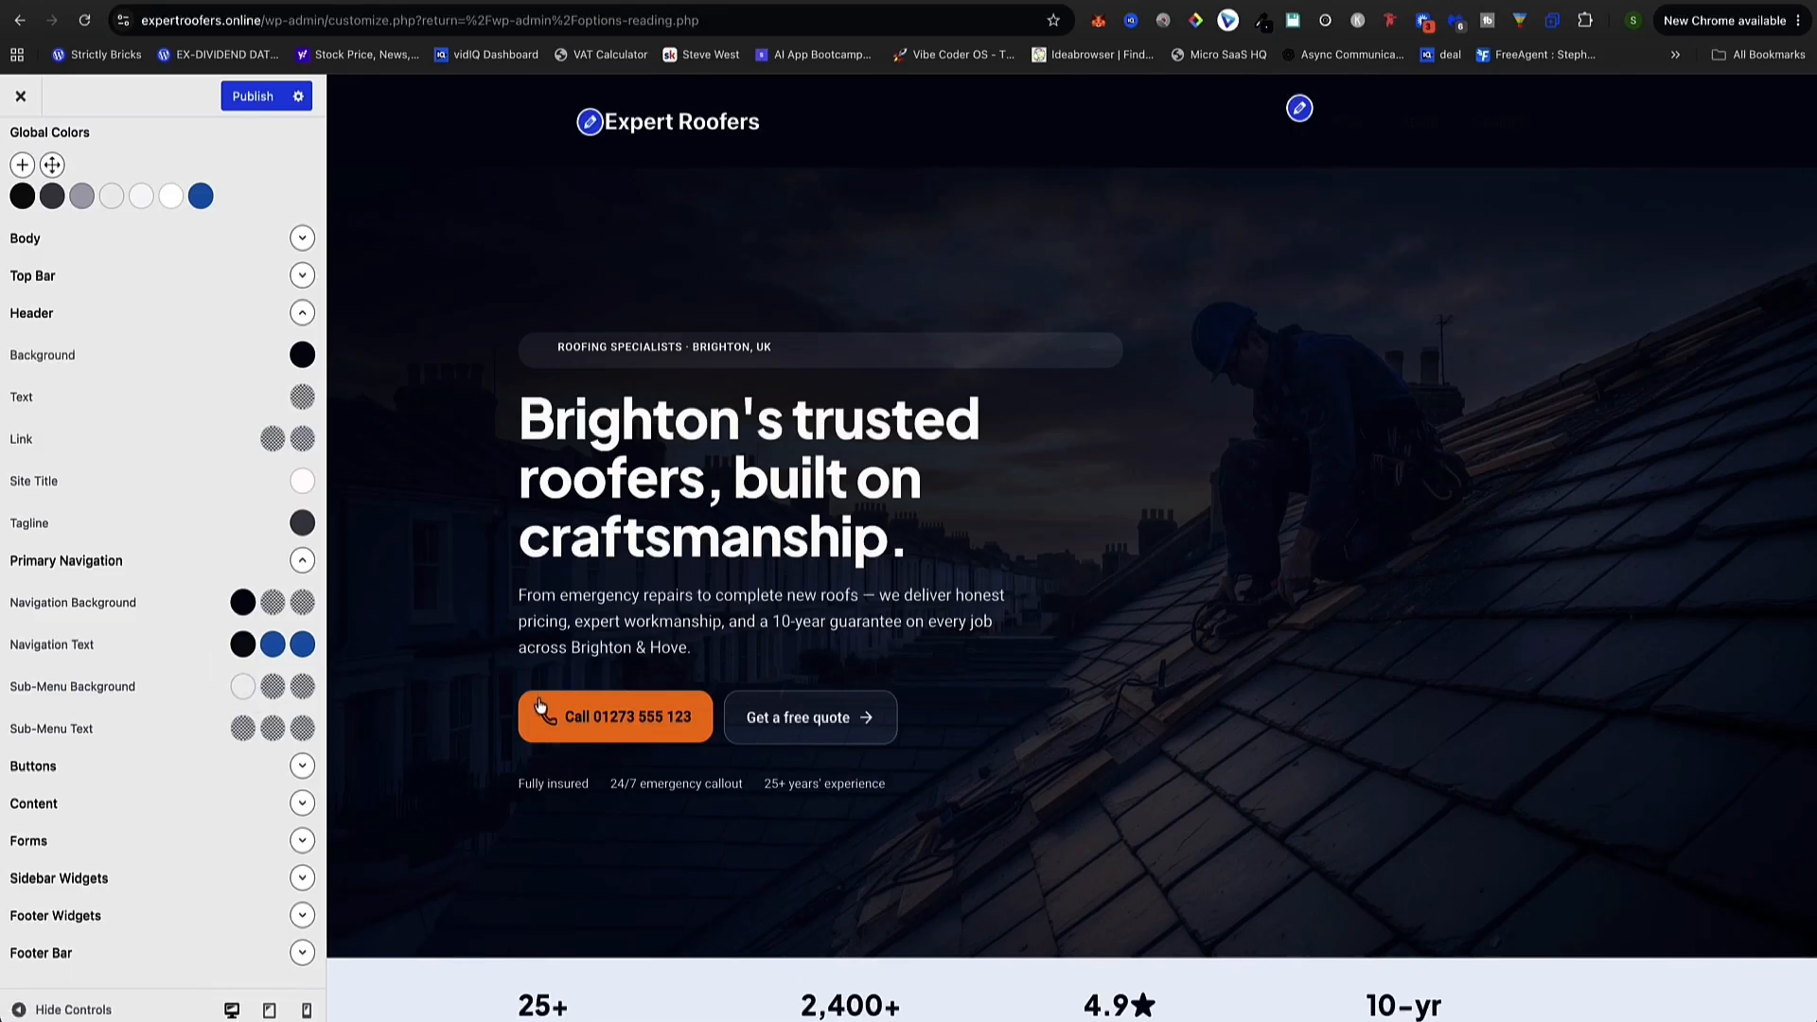
left_click(1263, 23)
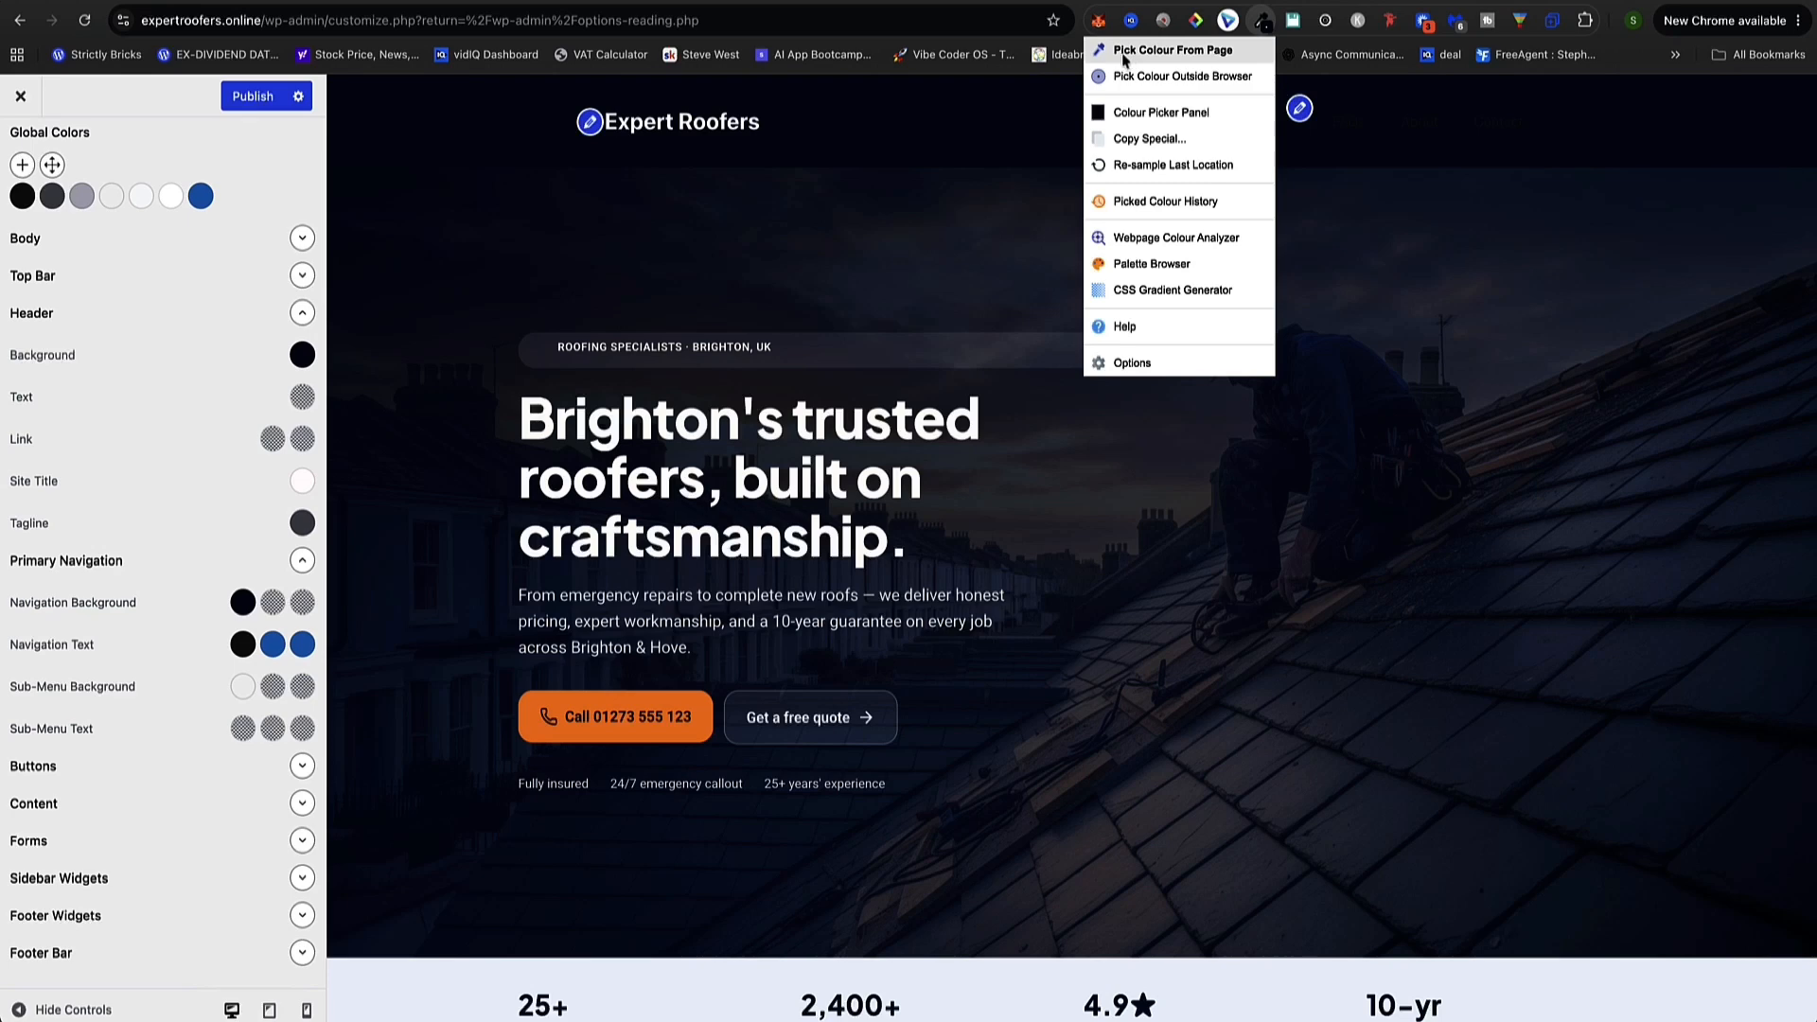
left_click(1158, 58)
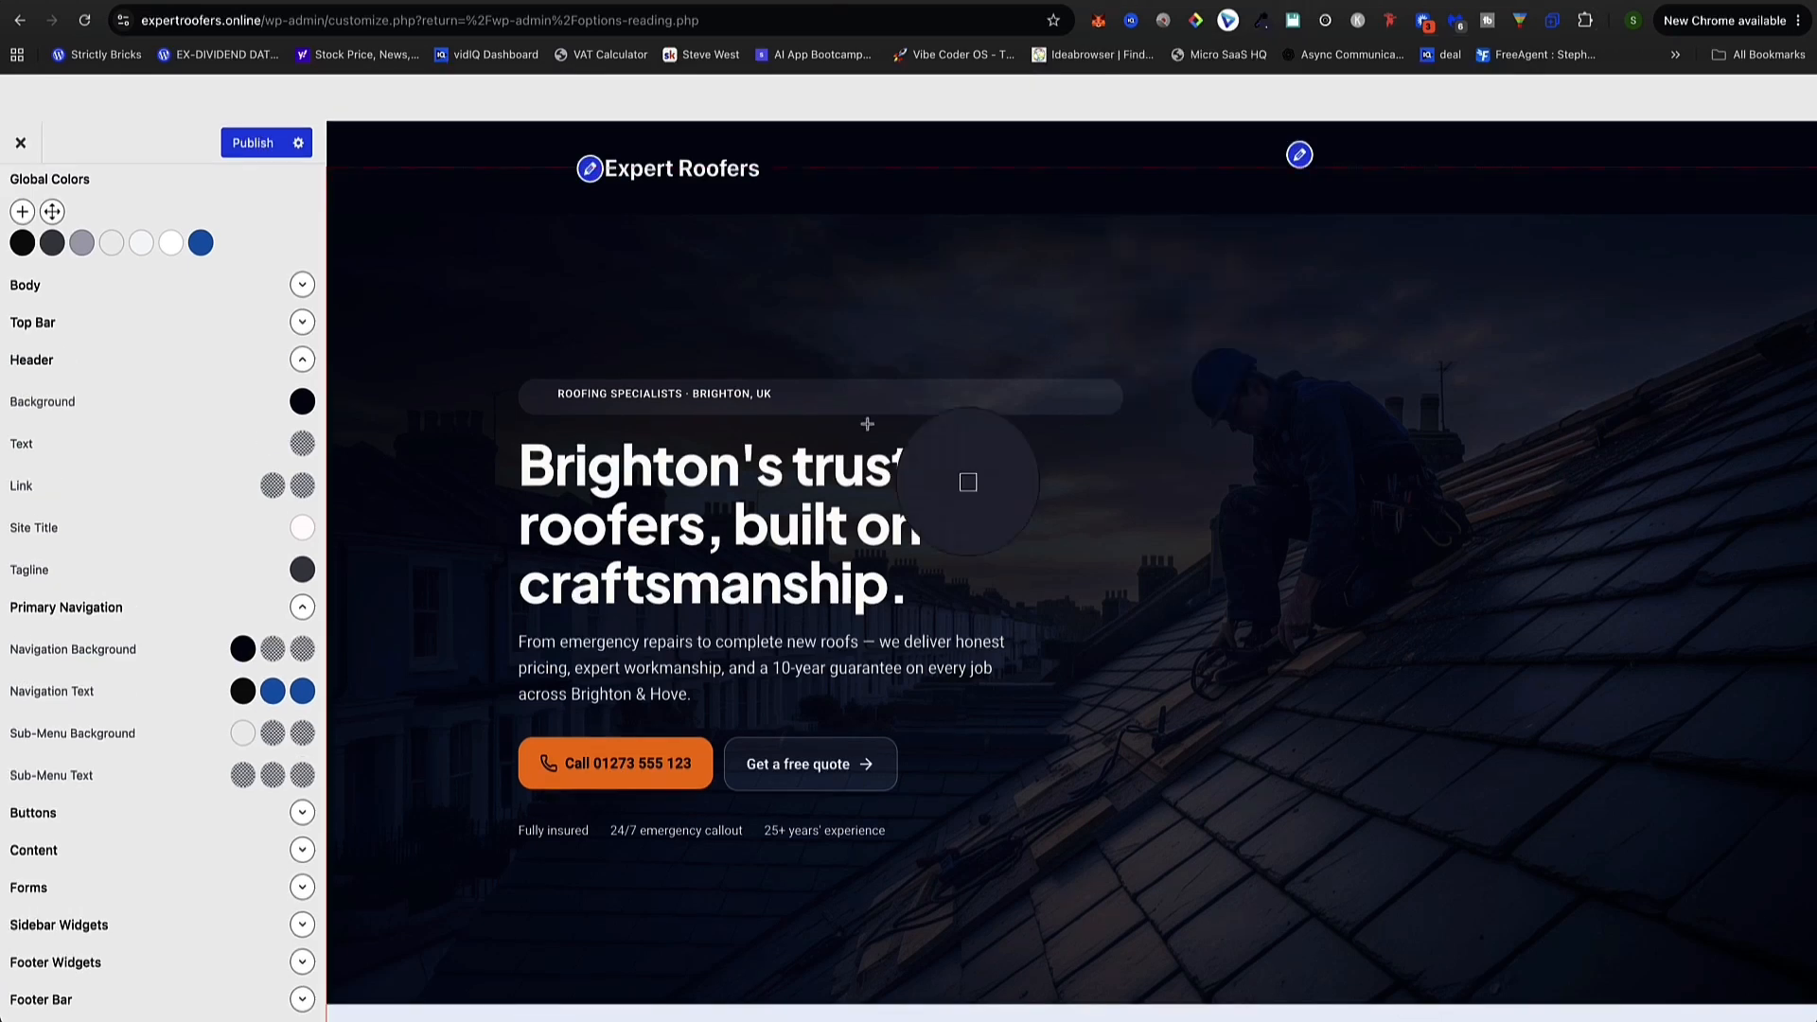
left_click(613, 750)
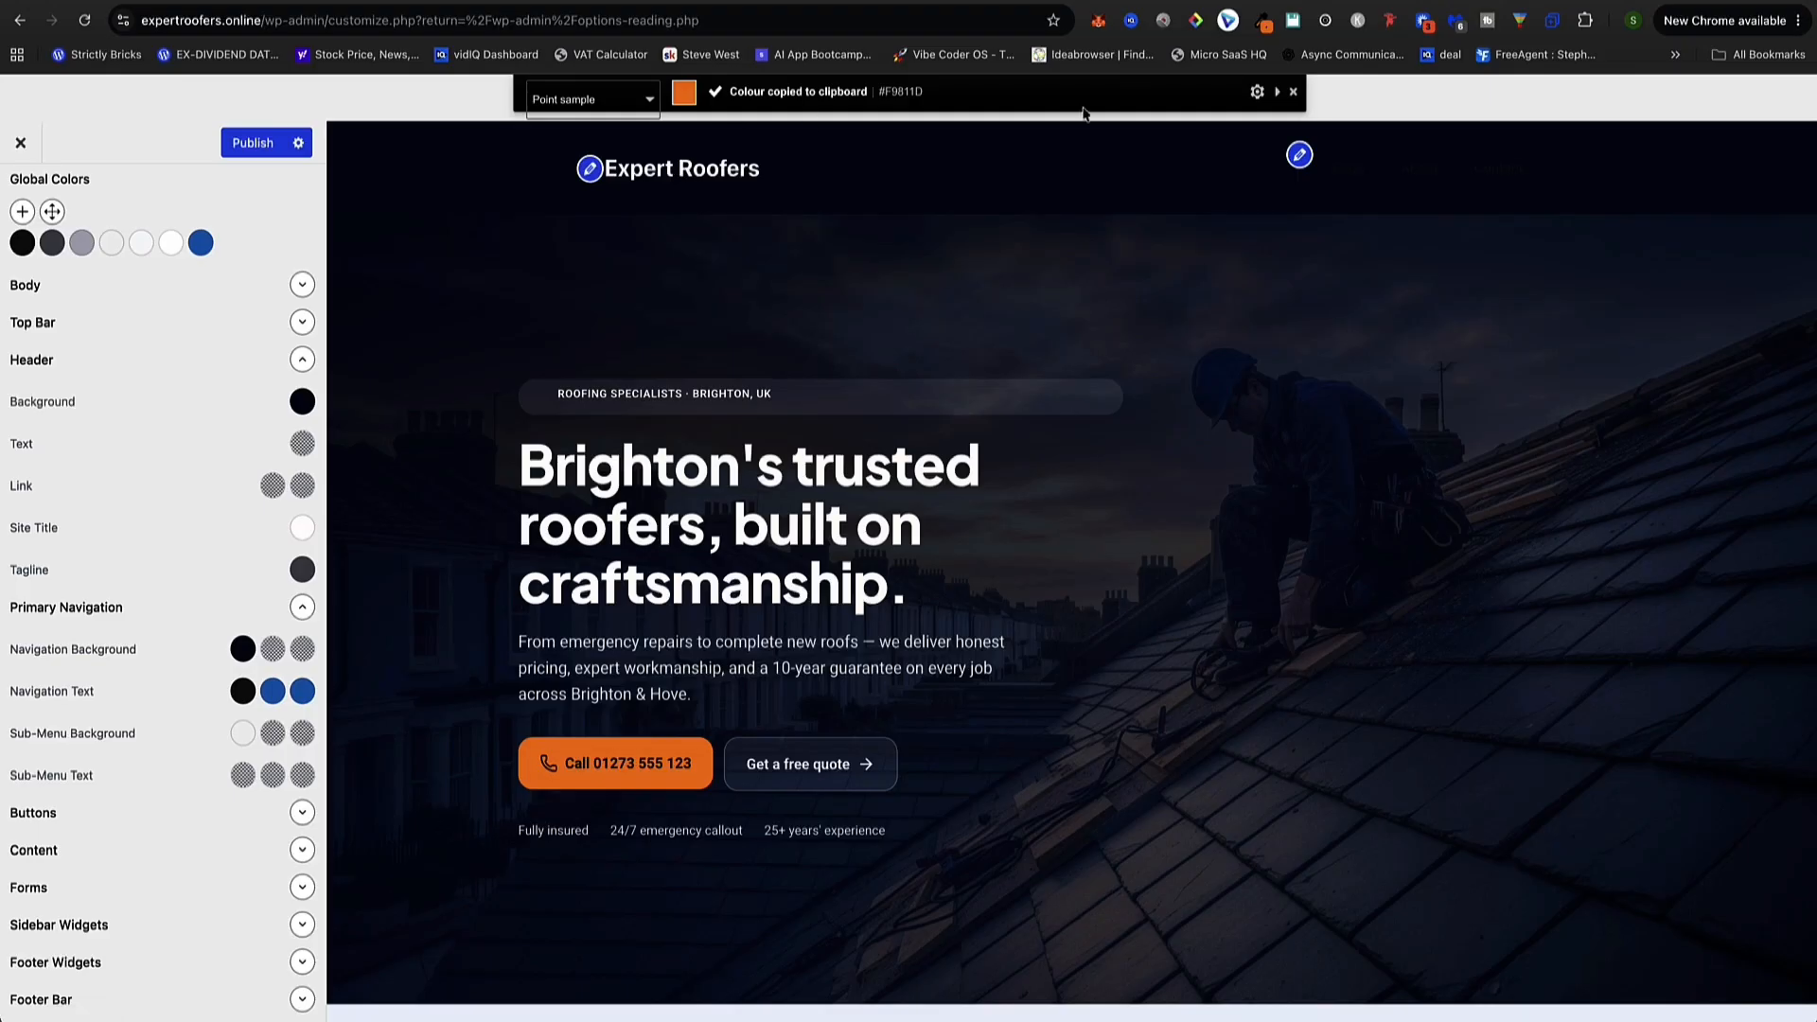
left_click(1265, 23)
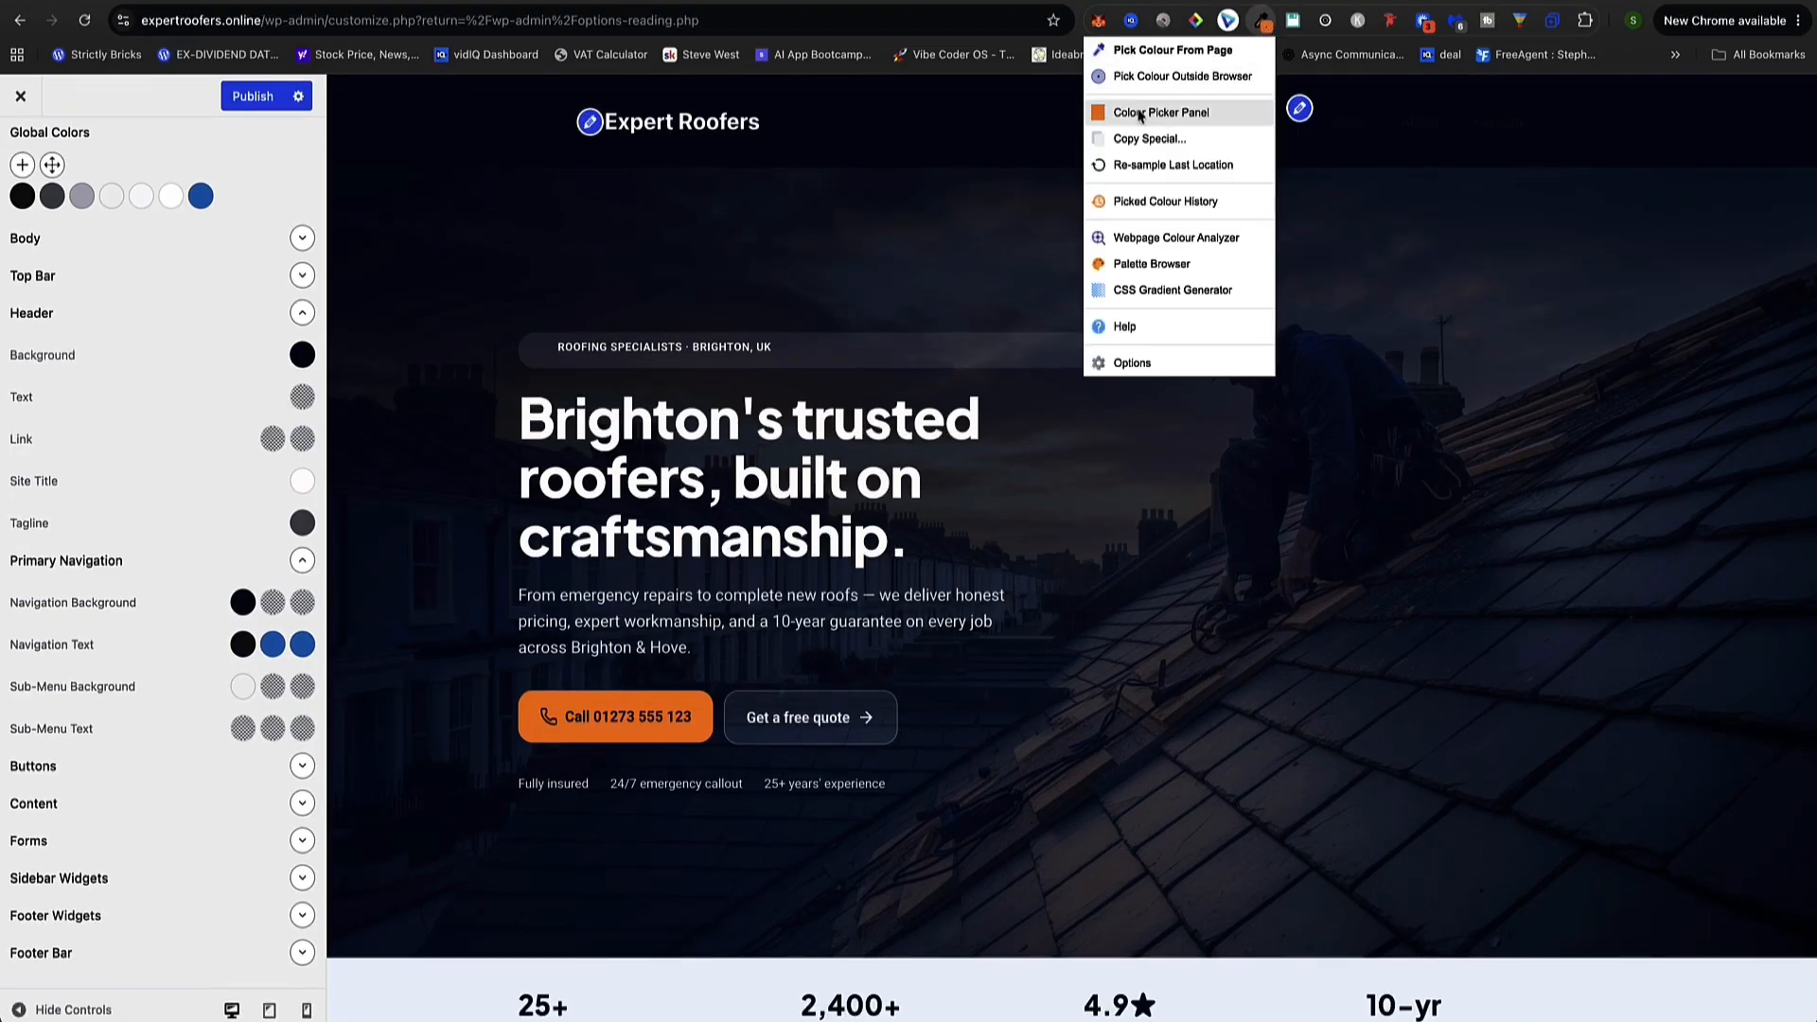
left_click(1180, 114)
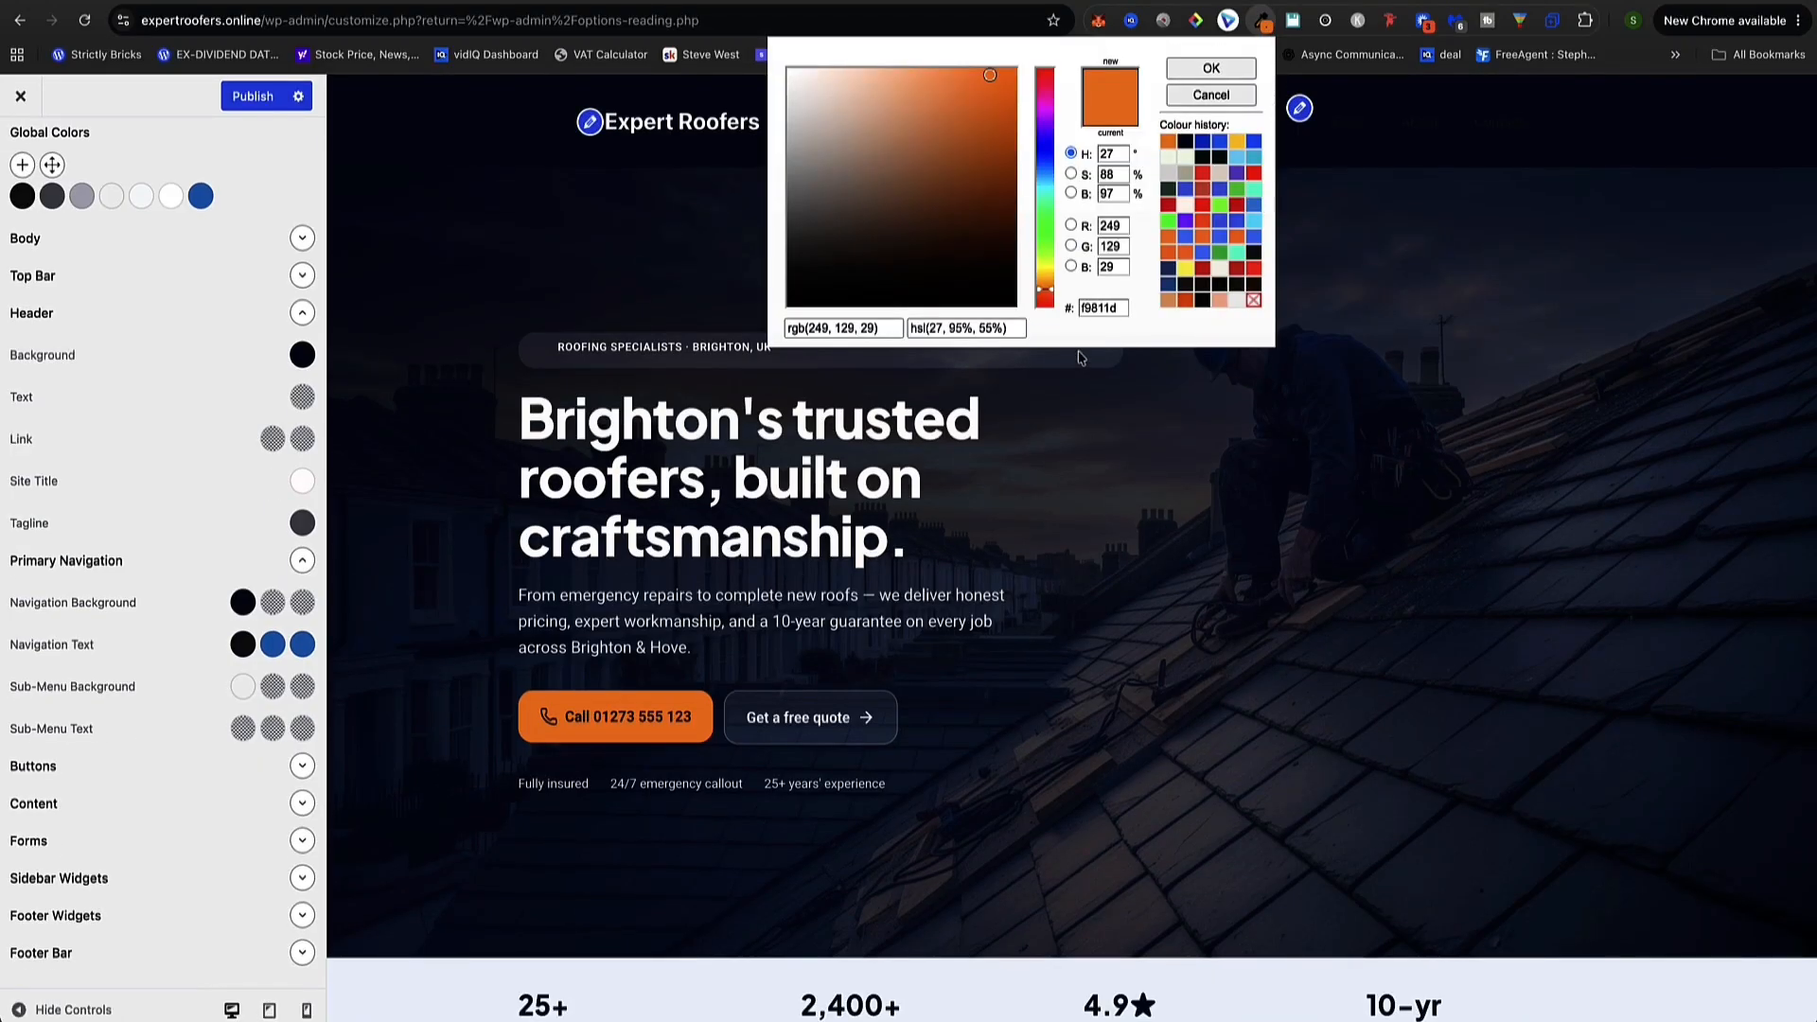
double_click(1116, 307)
left_click(188, 651)
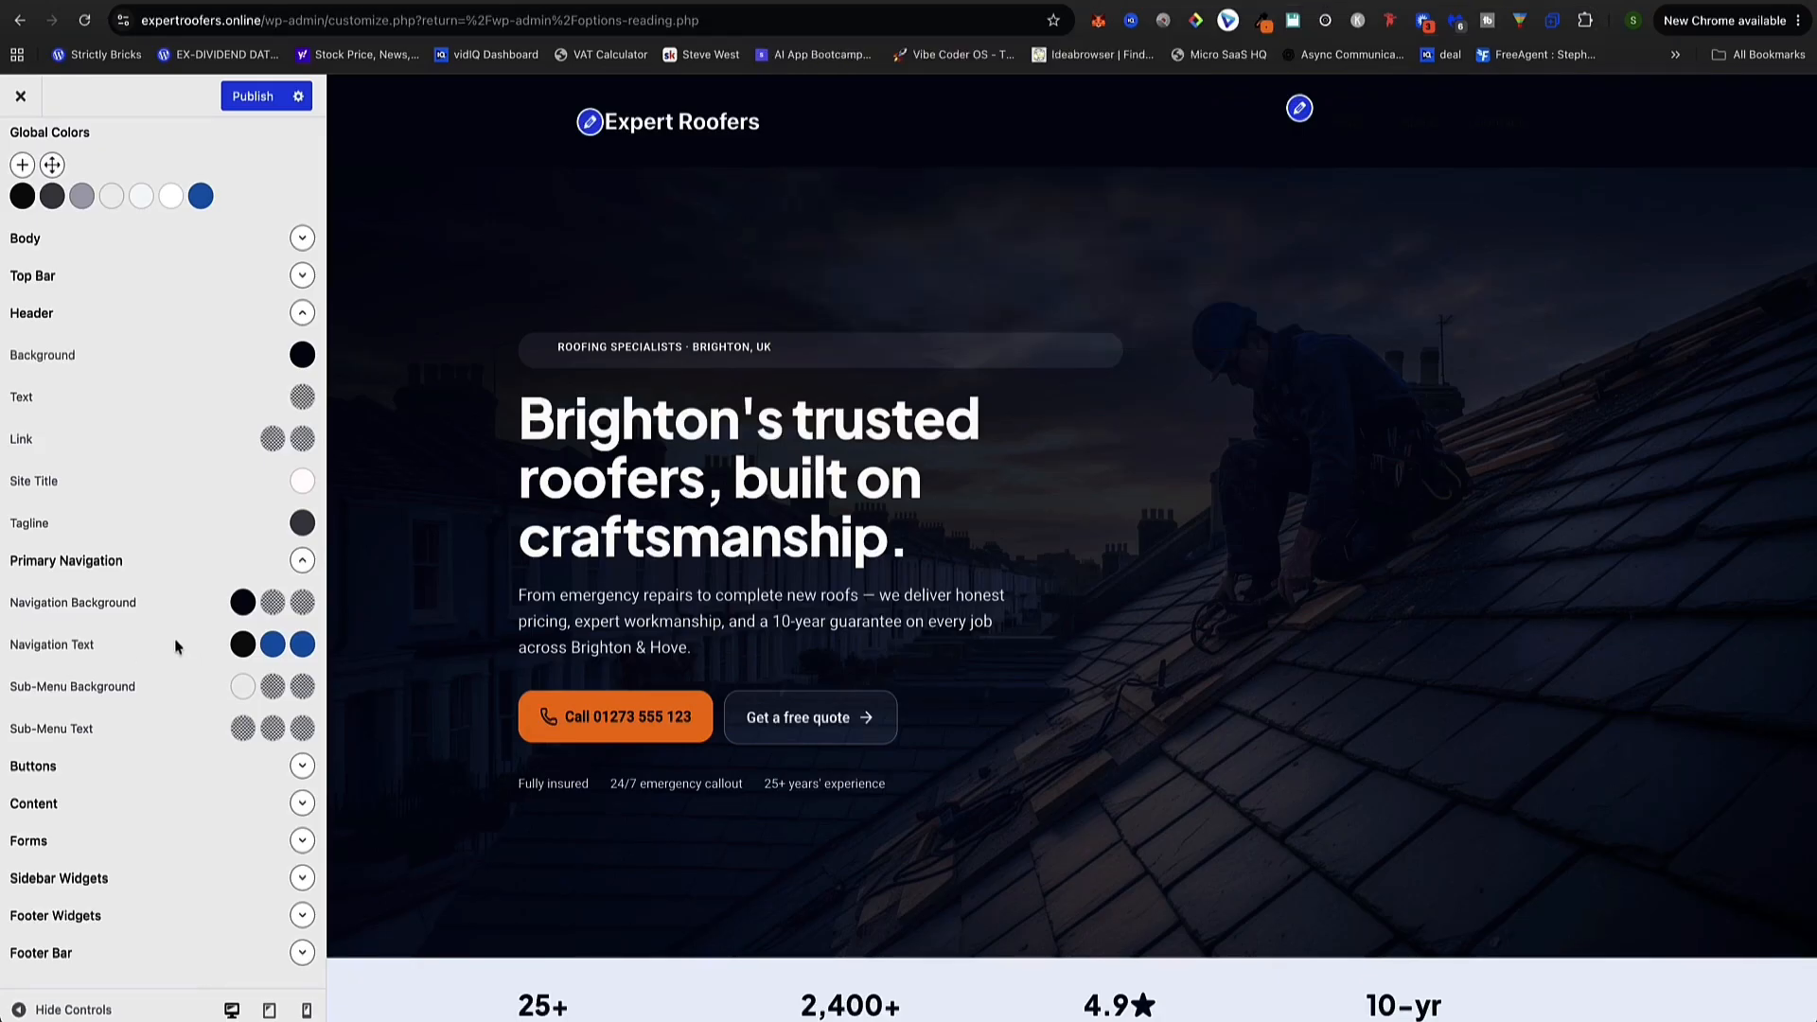
left_click(239, 647)
left_click_drag(161, 911, 36, 915)
key("BackSpace")
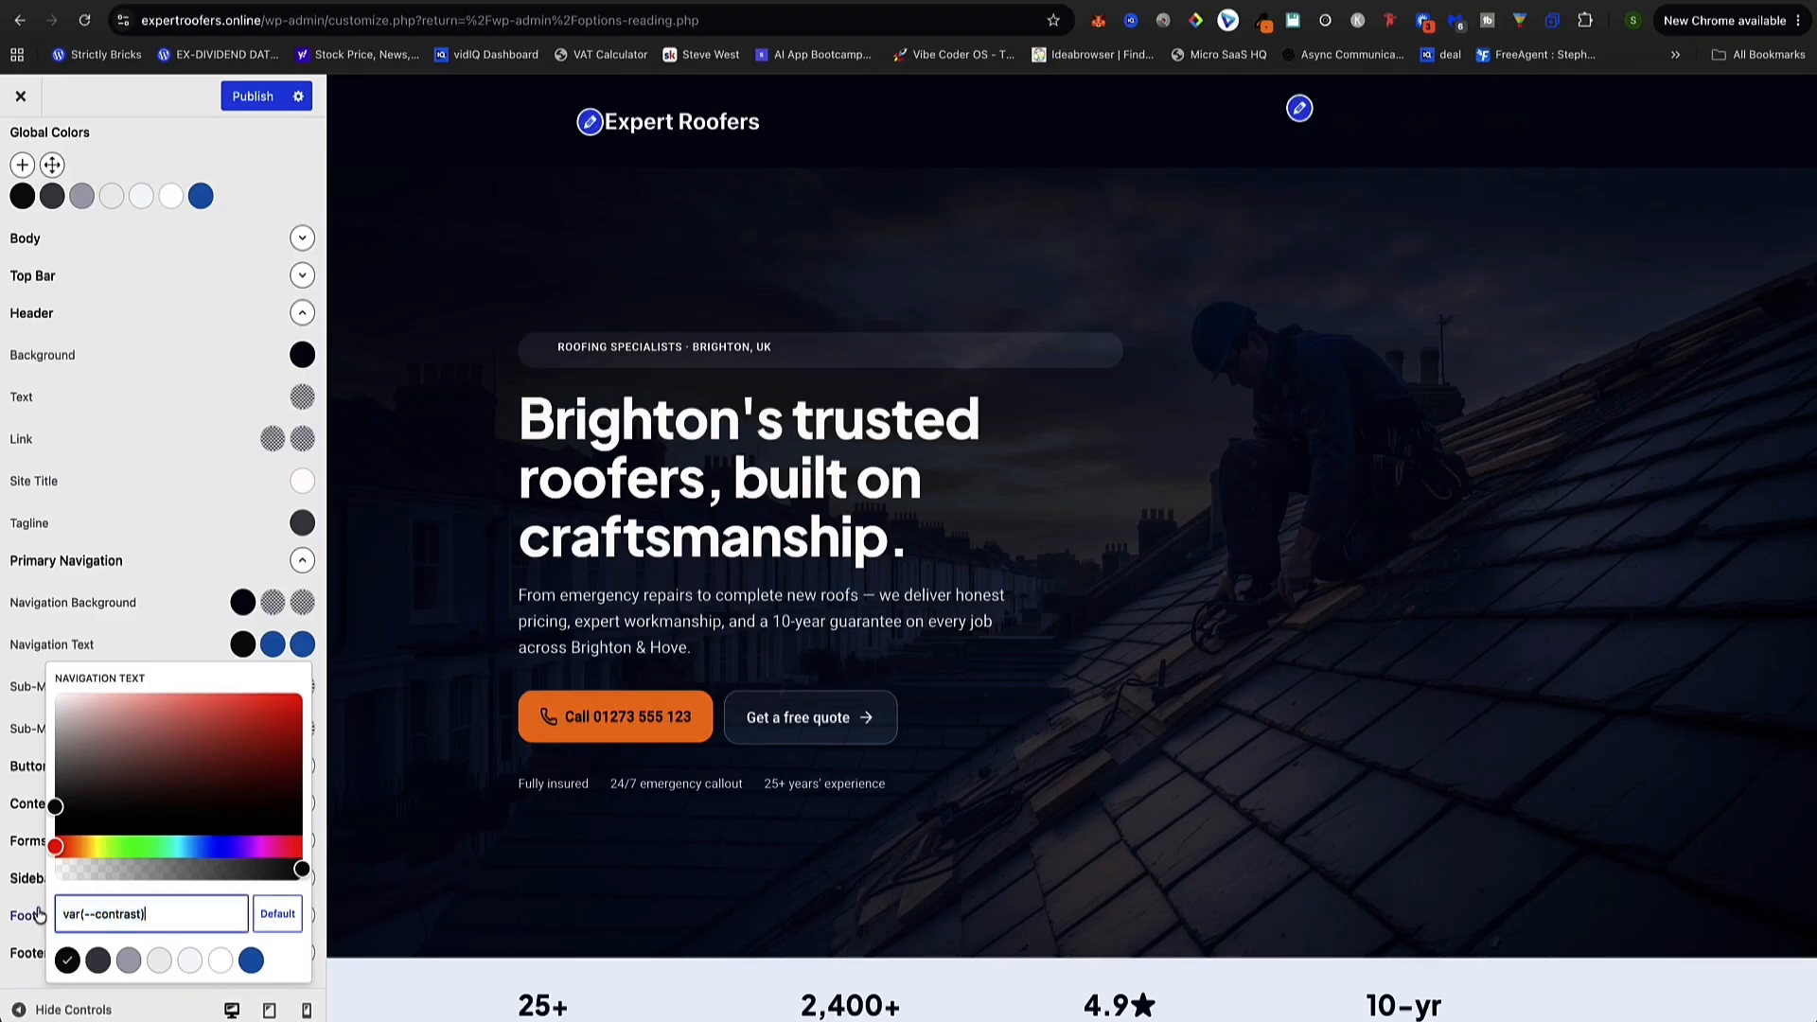
key("super+v")
left_click(253, 507)
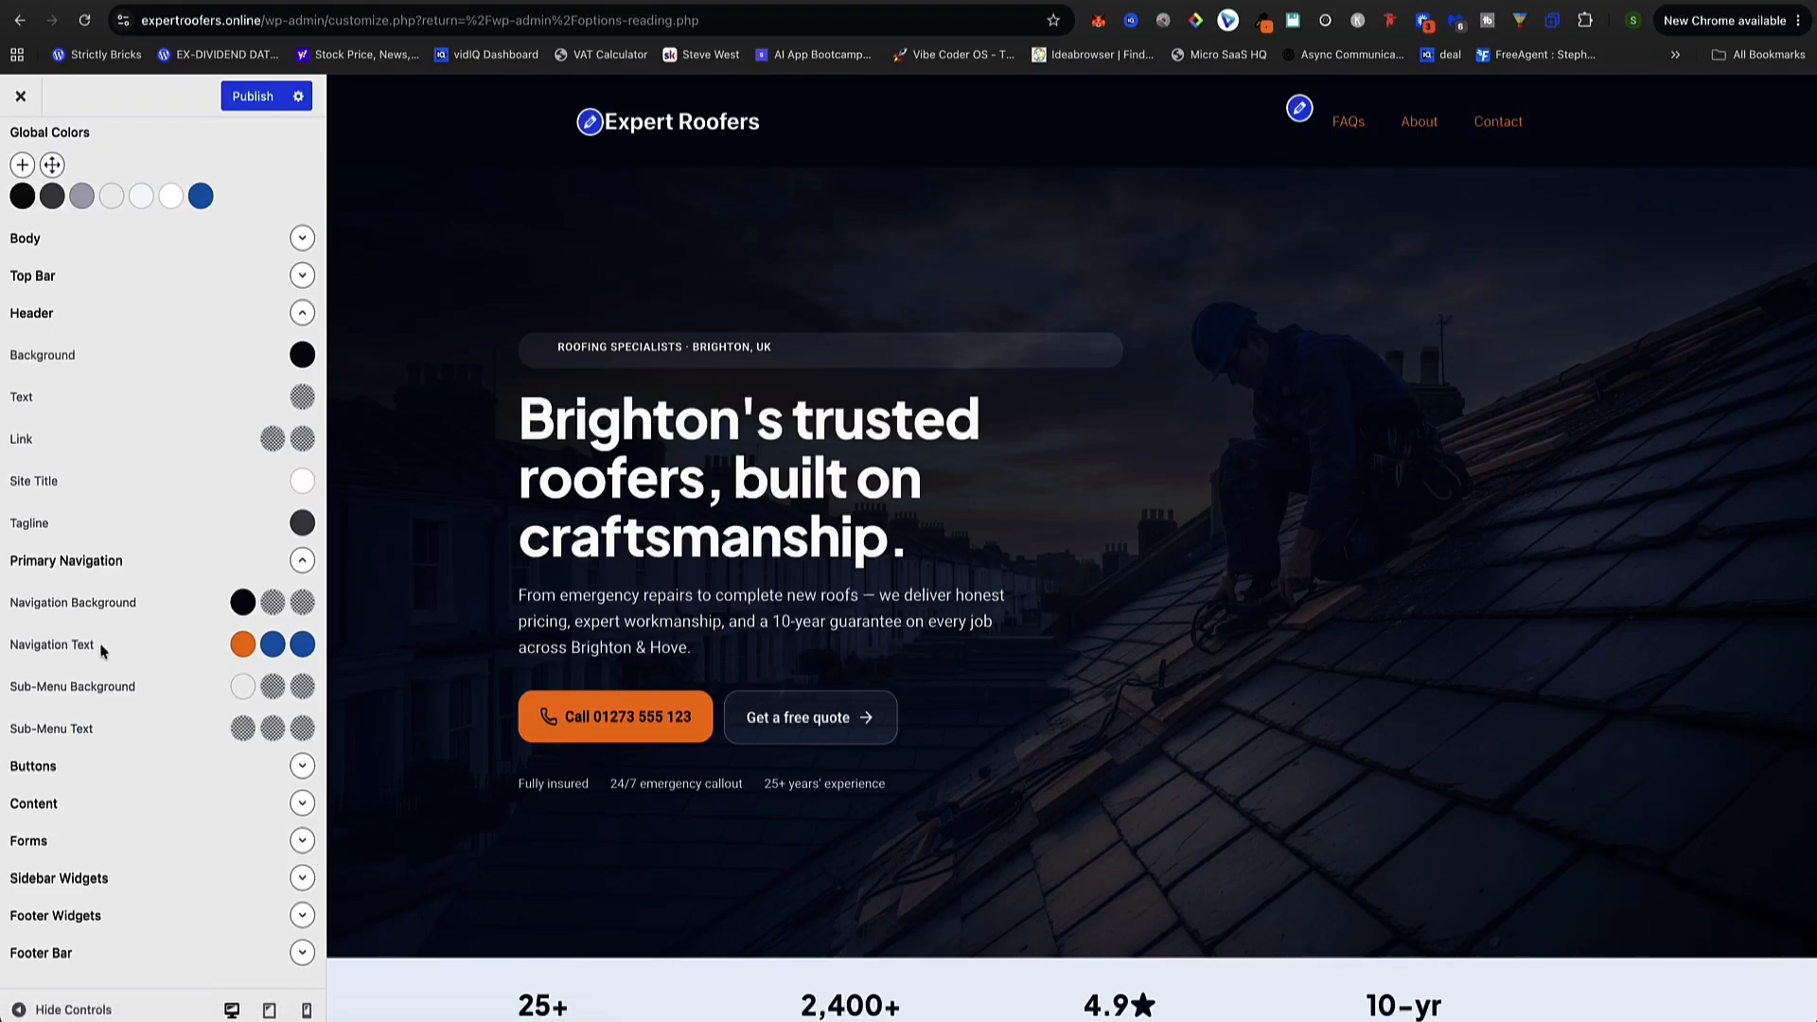
Make the navigation hover and current-page link colours white
left_click(271, 653)
left_click_drag(237, 775, 39, 688)
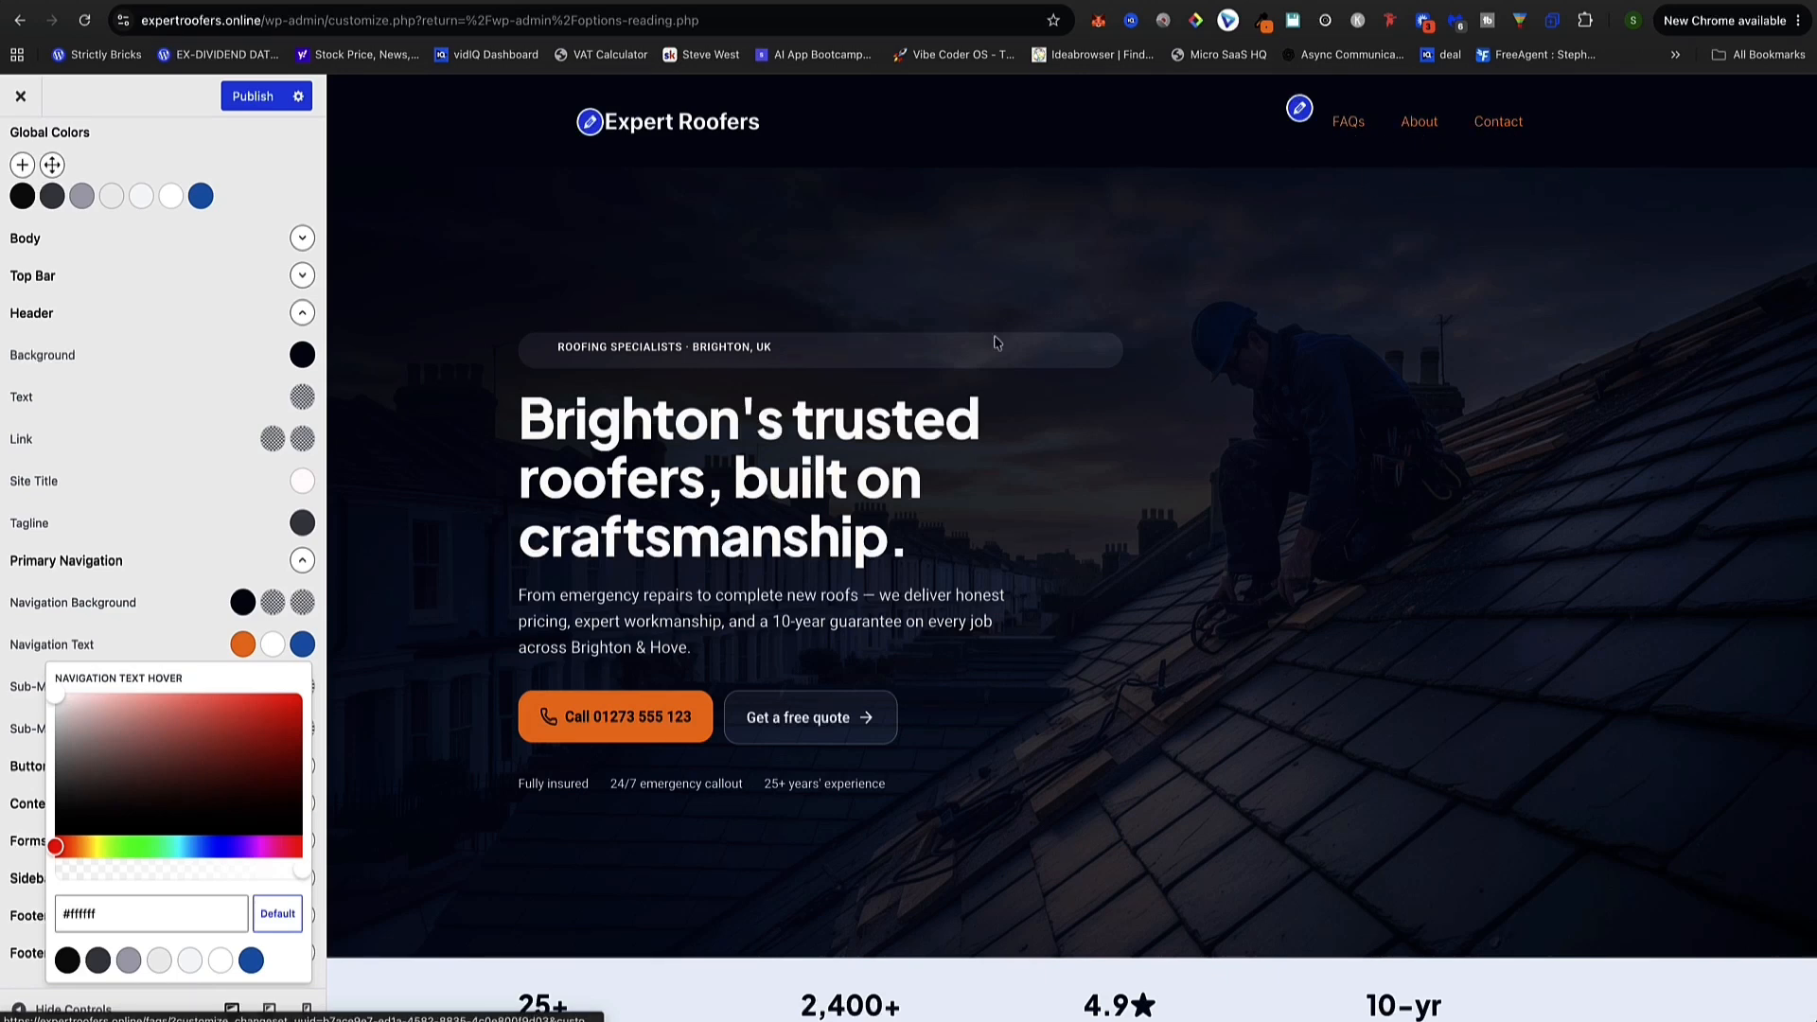
left_click(282, 651)
left_click(300, 646)
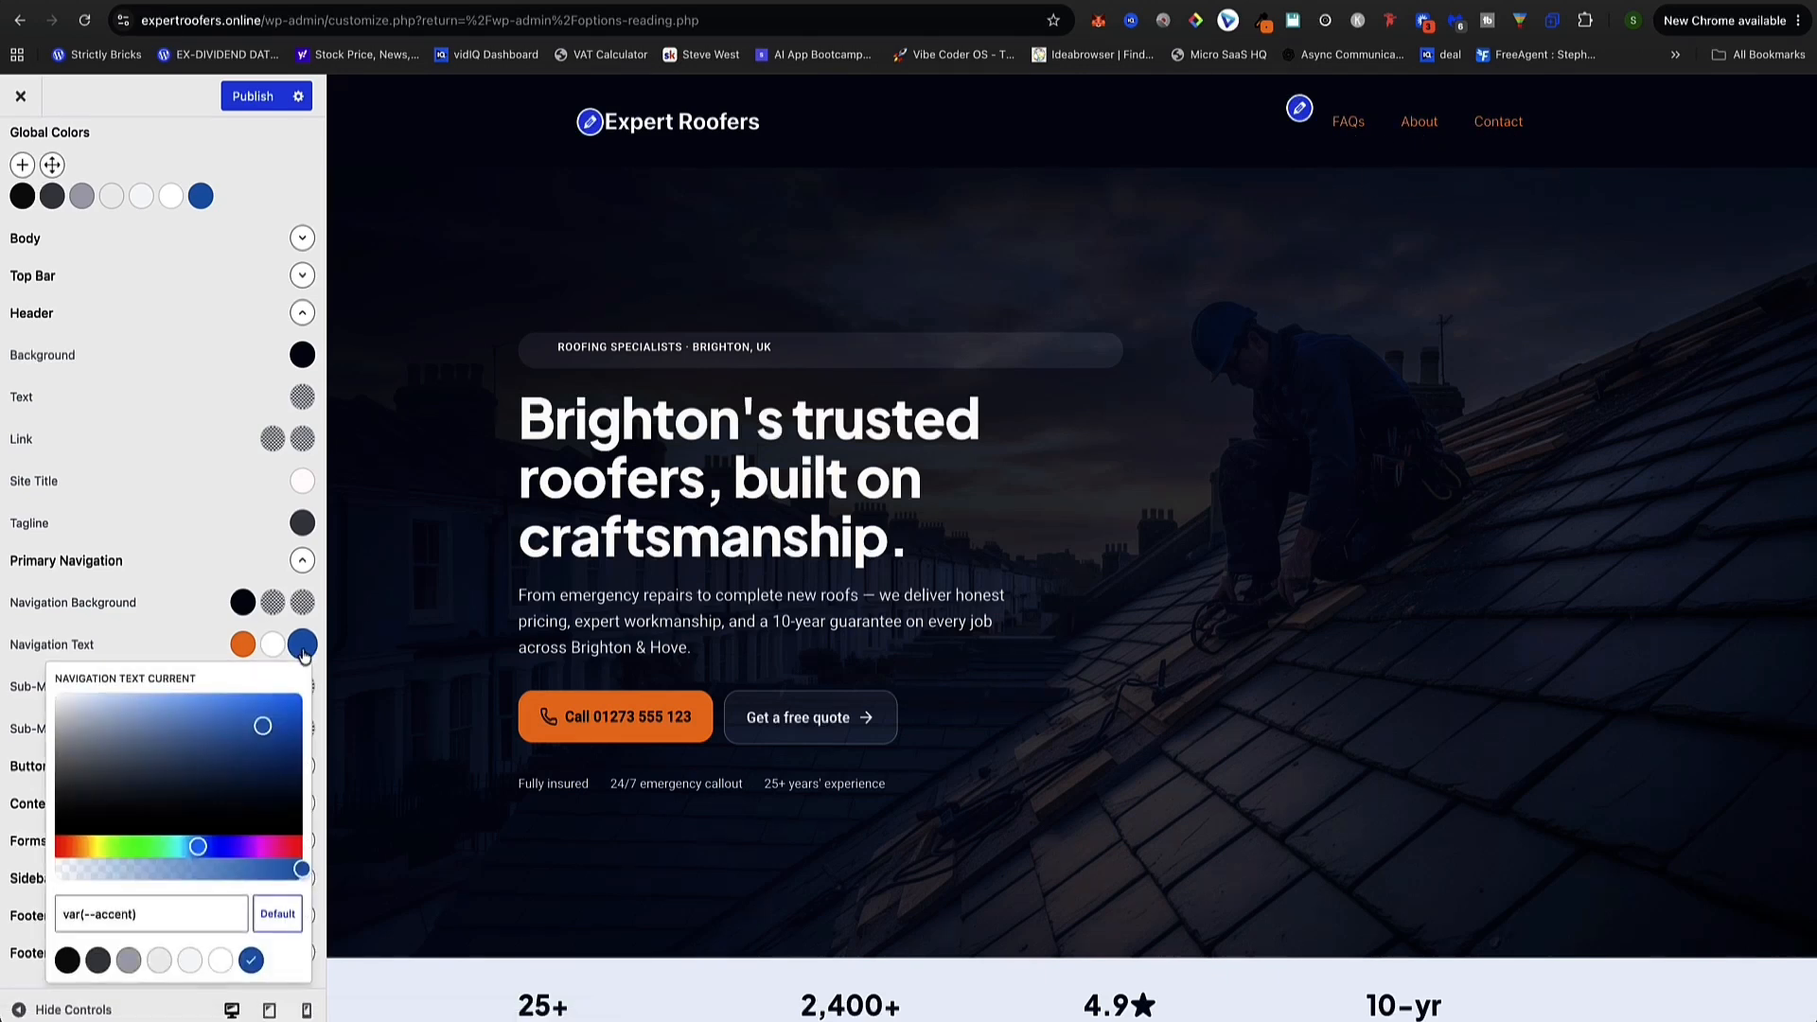
left_click(83, 709)
left_click_drag(75, 702, 55, 693)
left_click(302, 644)
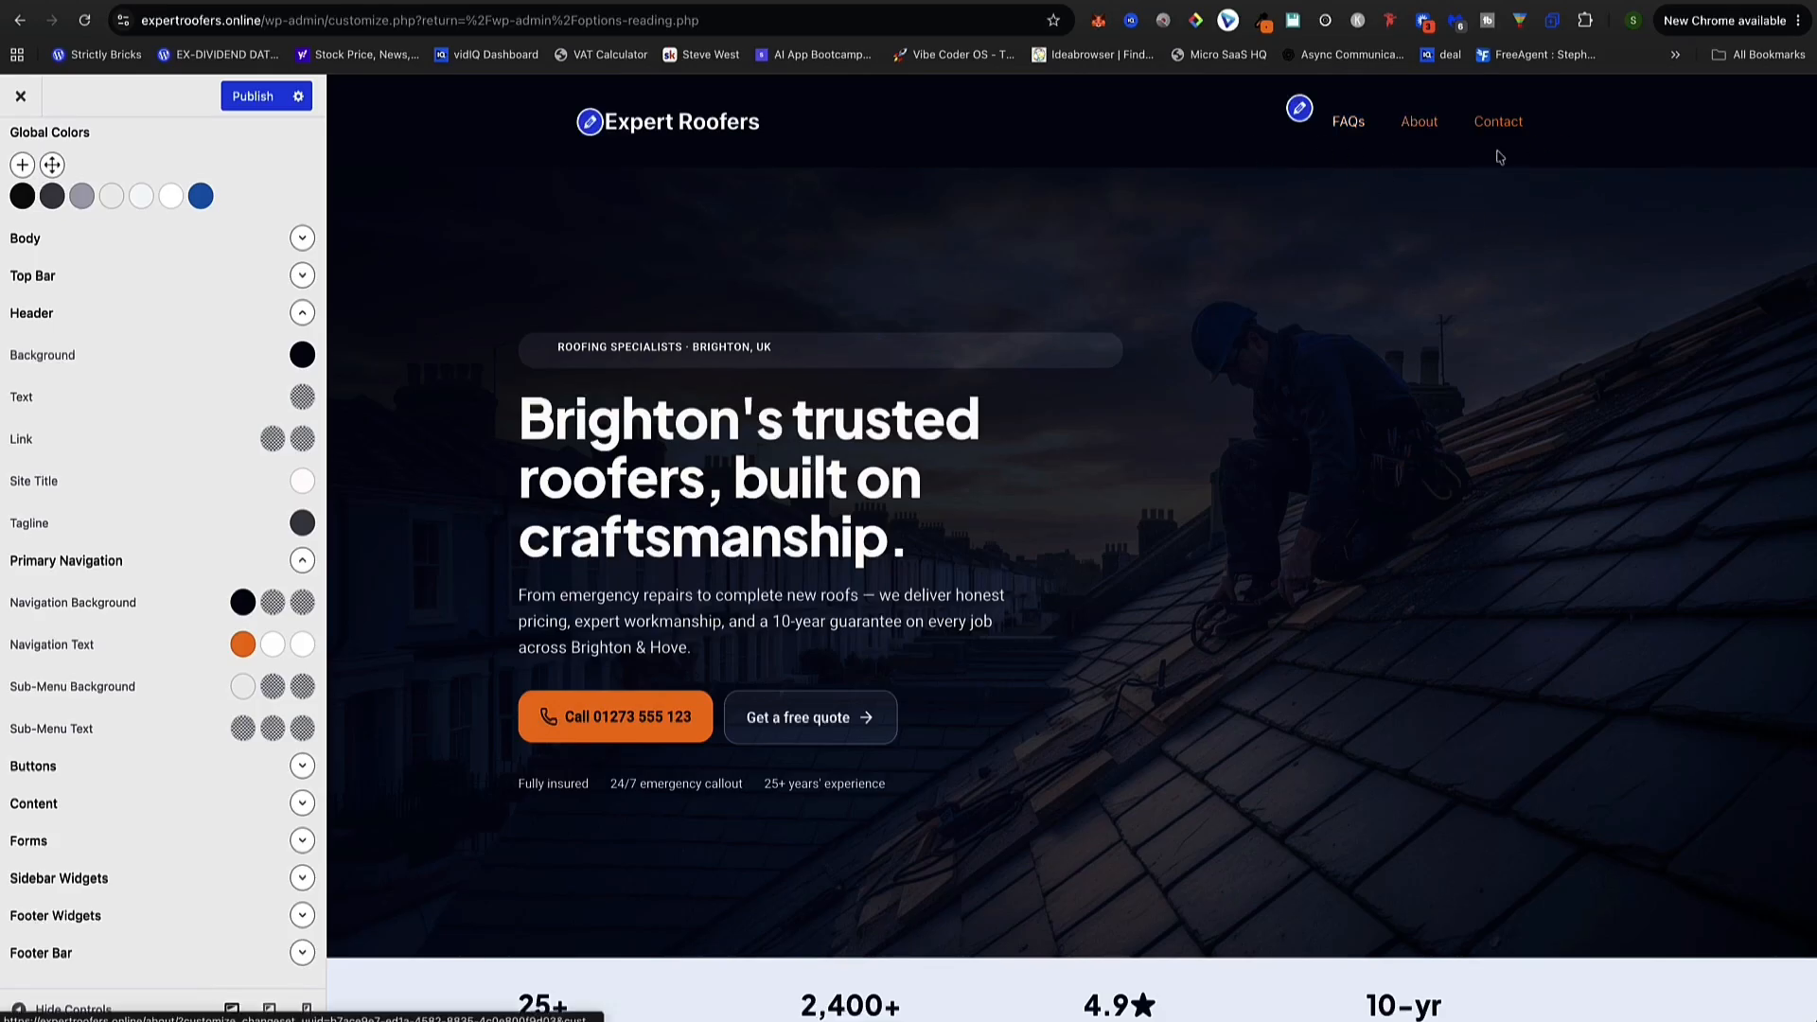
scroll(132, 252, "up", 2)
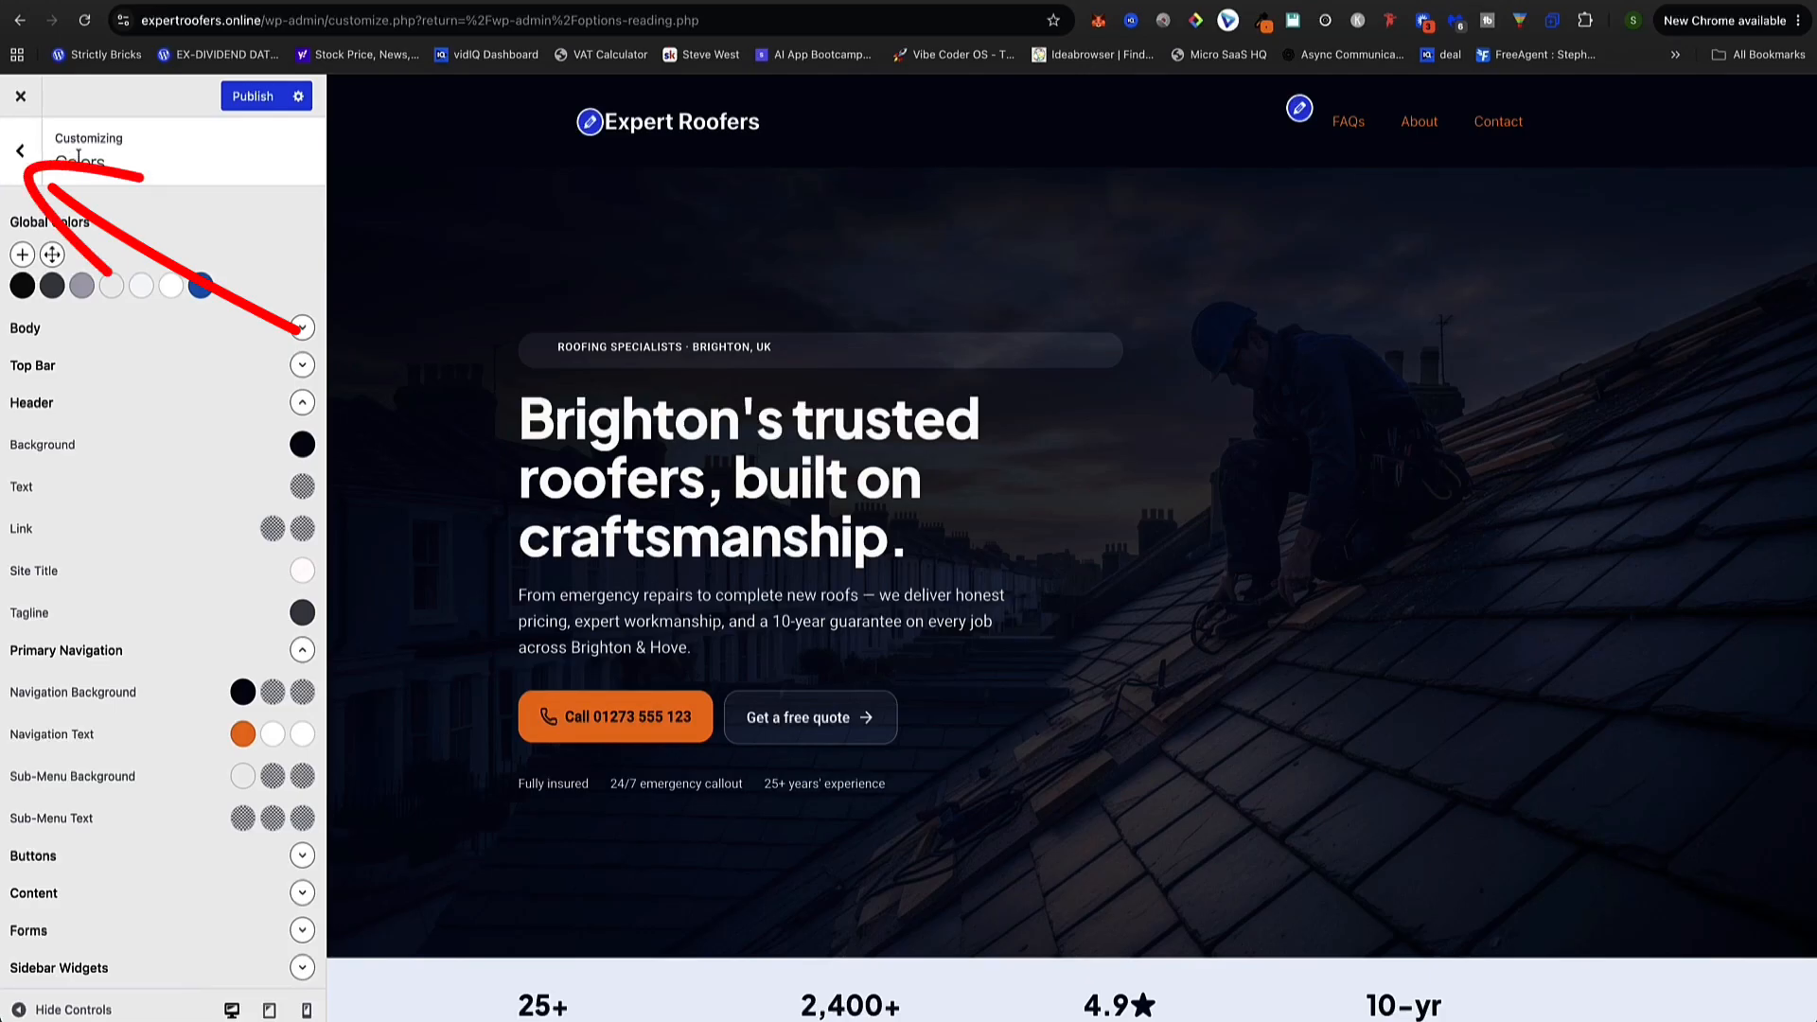
Add a Typography rule targeting Primary Menu Items
left_click(22, 153)
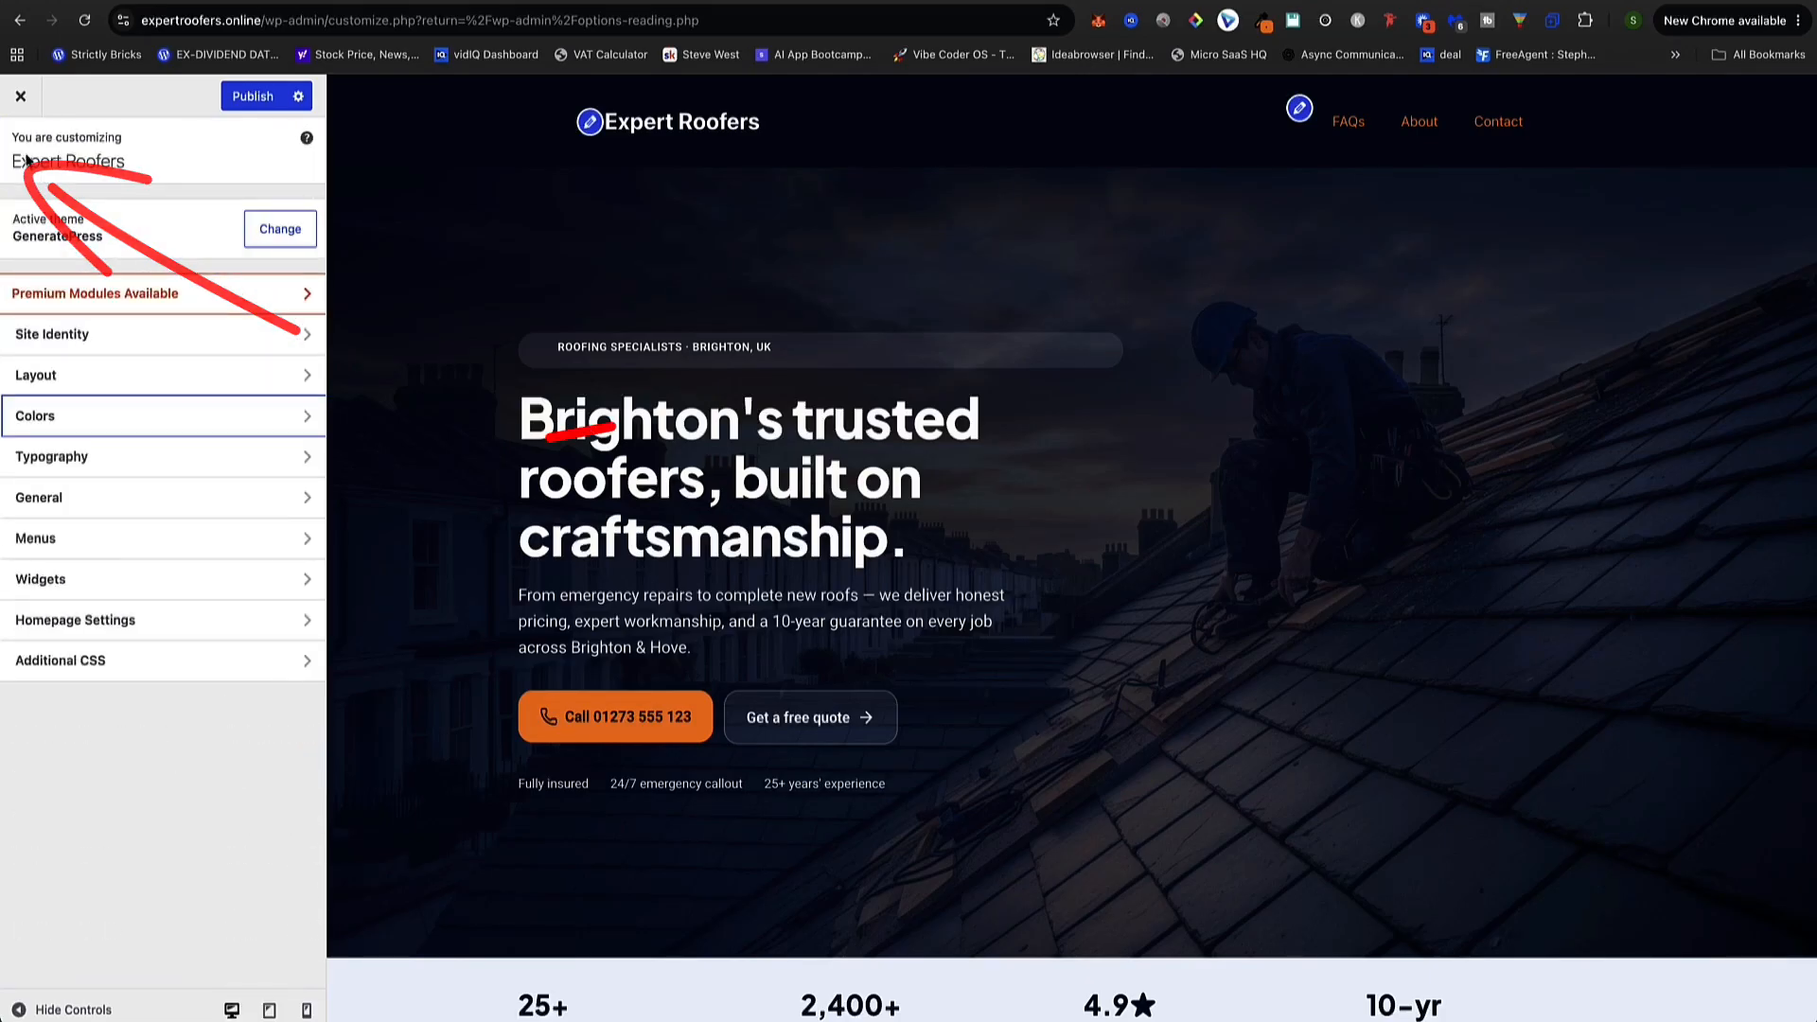
left_click(58, 459)
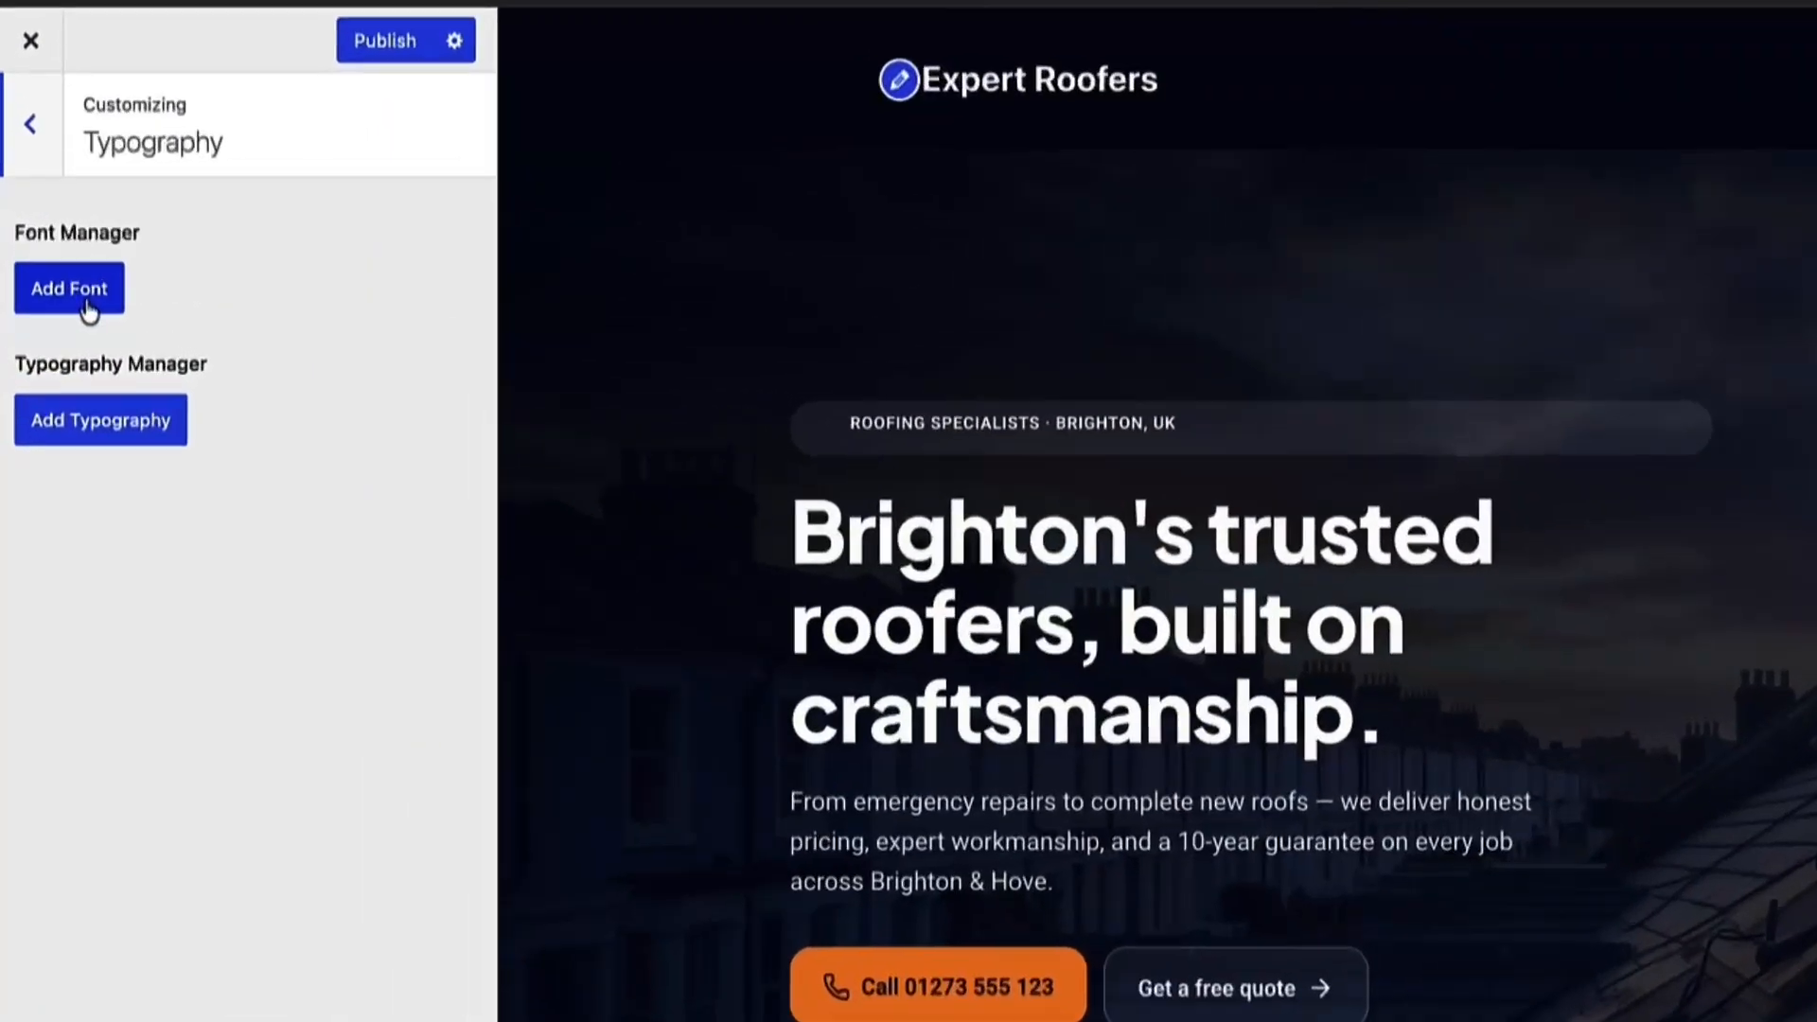
left_click(69, 255)
left_click(87, 301)
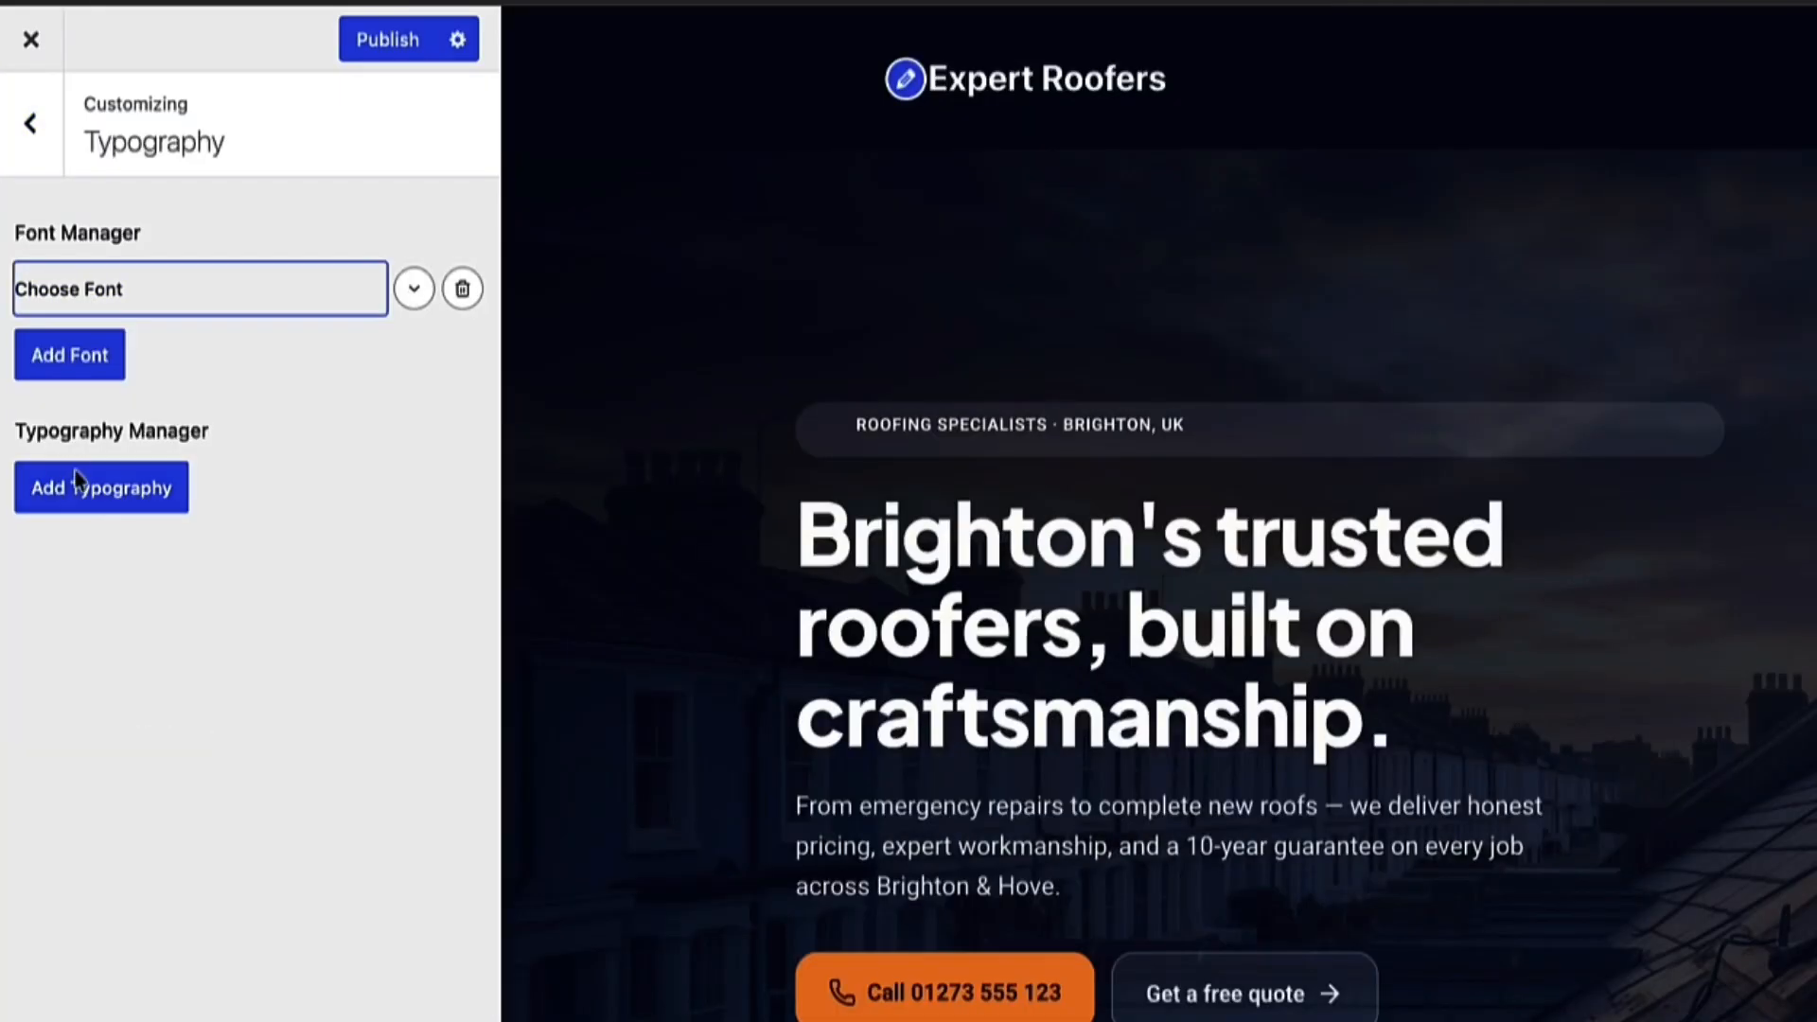
left_click(80, 485)
left_click(136, 665)
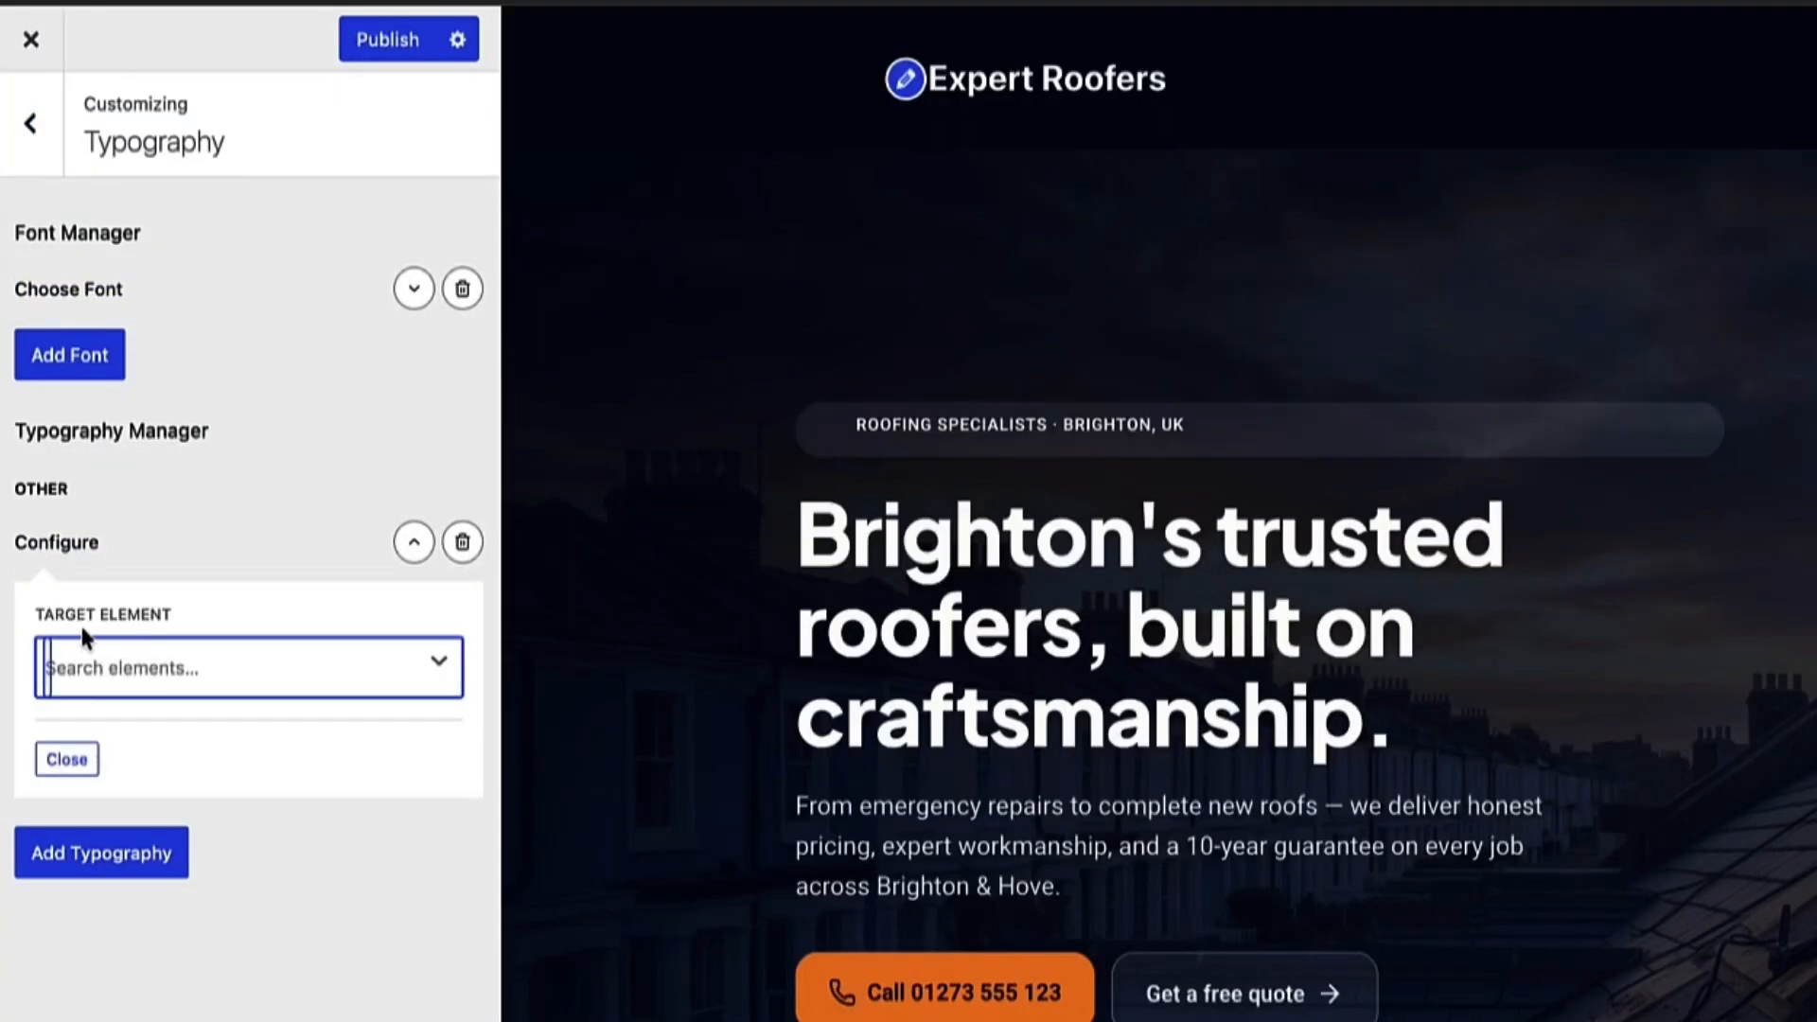
left_click(300, 670)
scroll(247, 870, "down", 2)
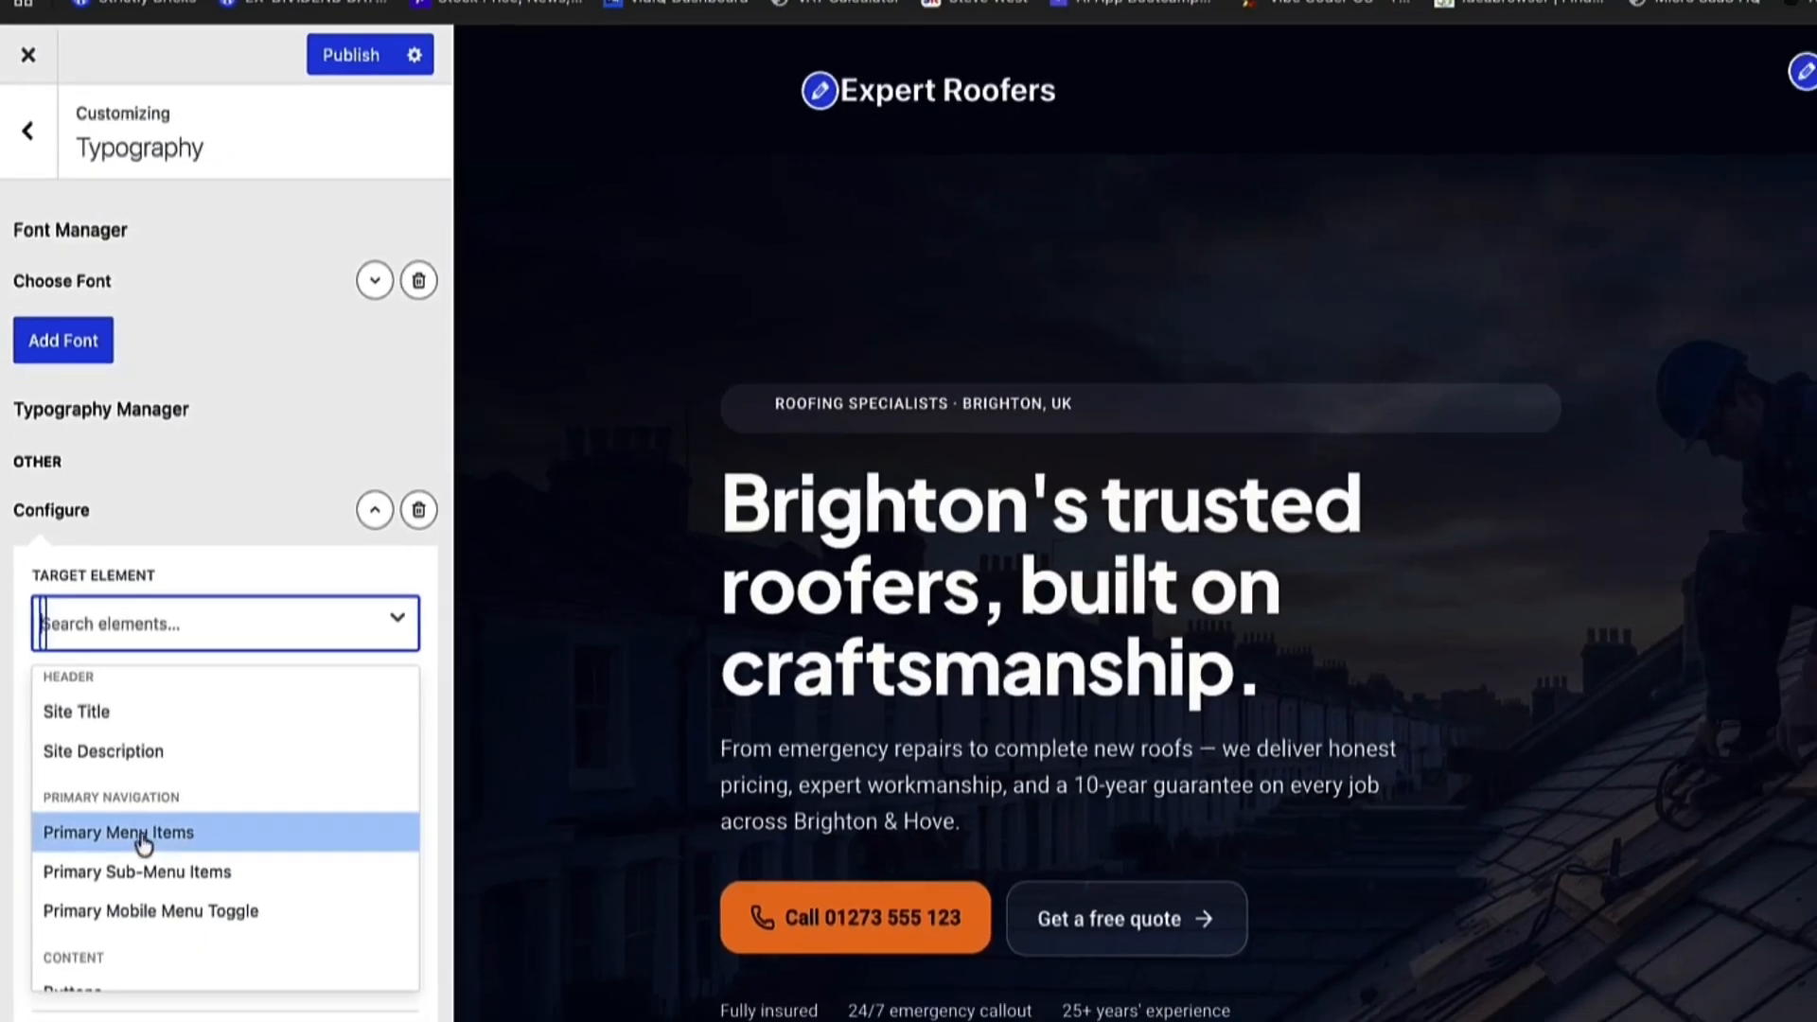
left_click(151, 898)
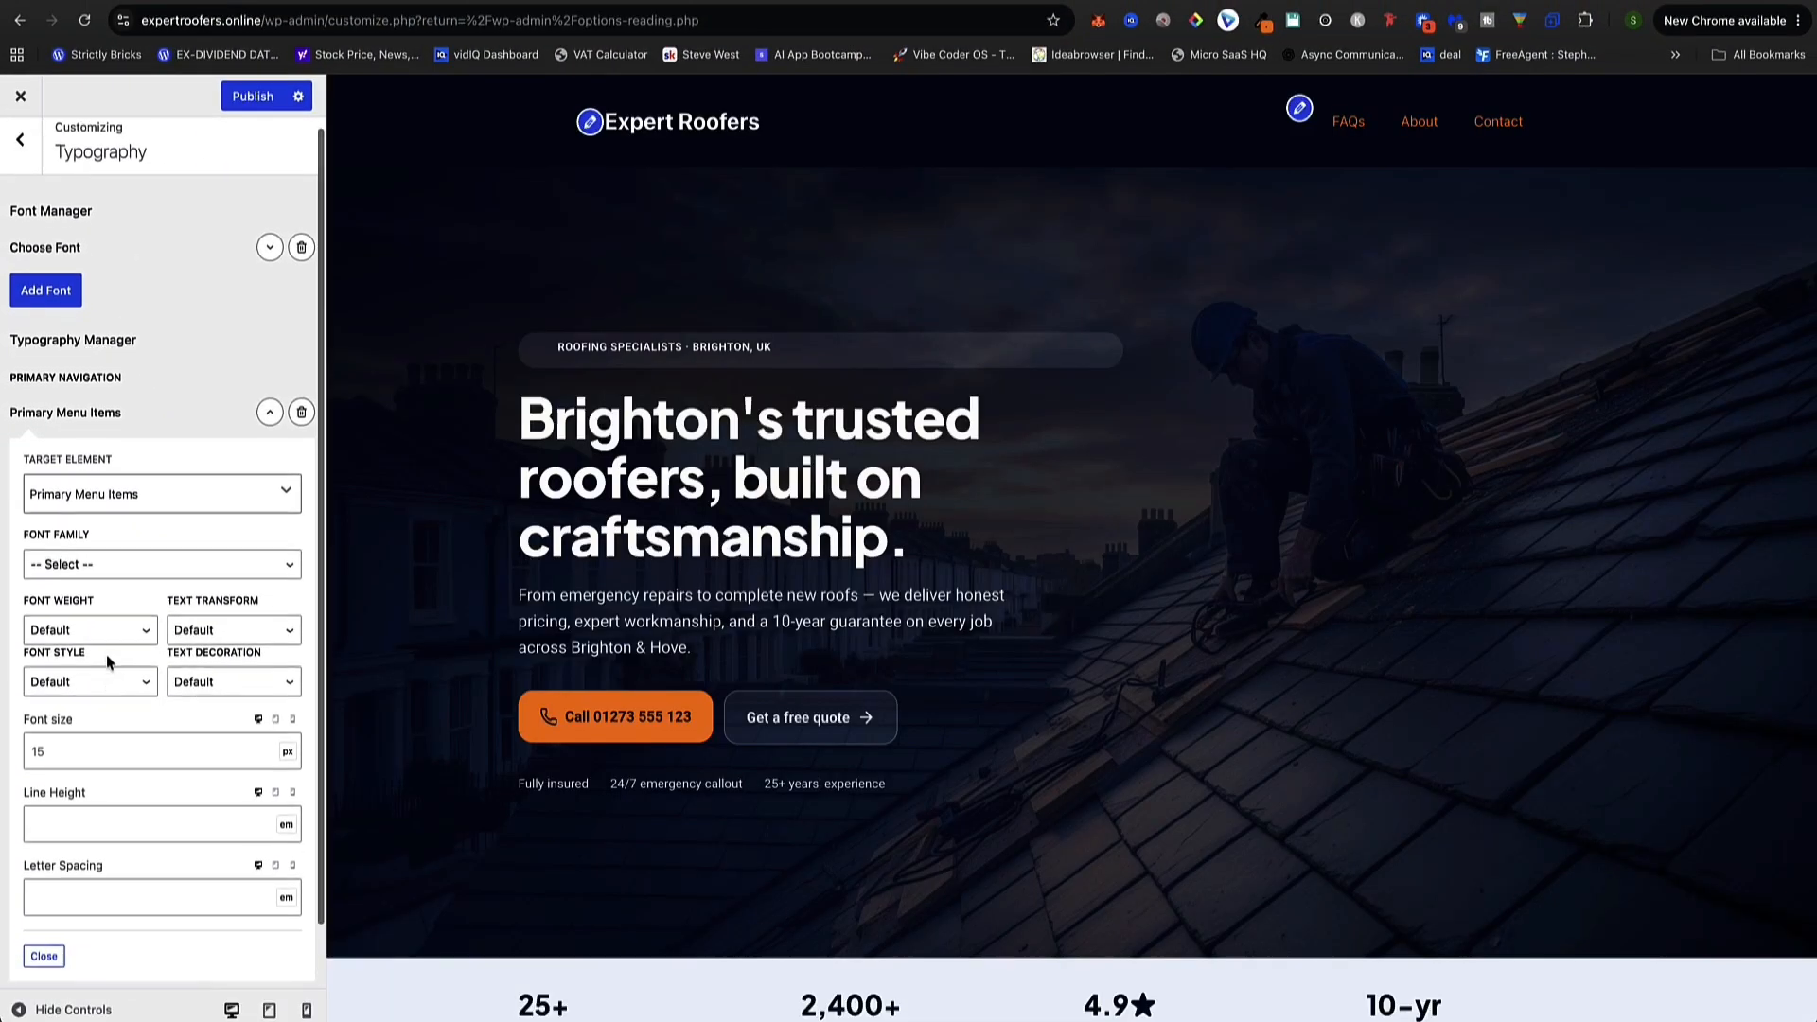
scroll(120, 722, "down", 1)
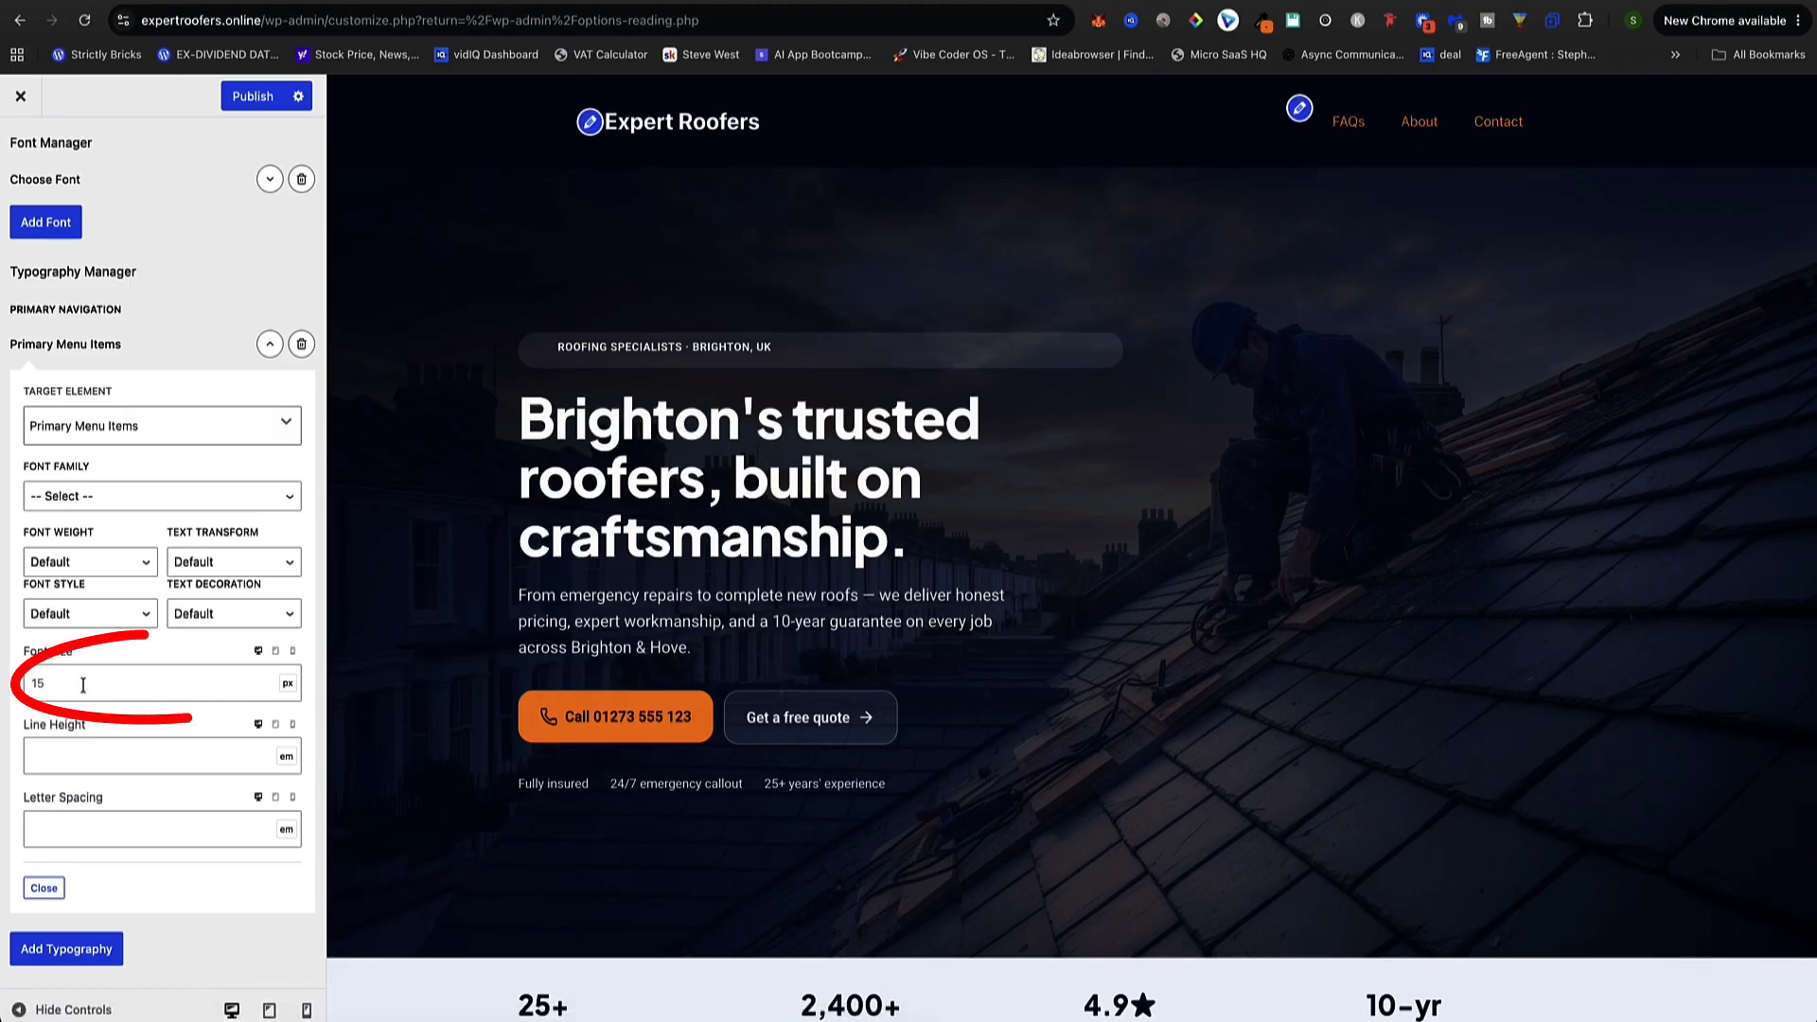
Set the Primary Menu Items font size to 18 and font weight to 400
left_click_drag(83, 685, 7, 690)
type("18")
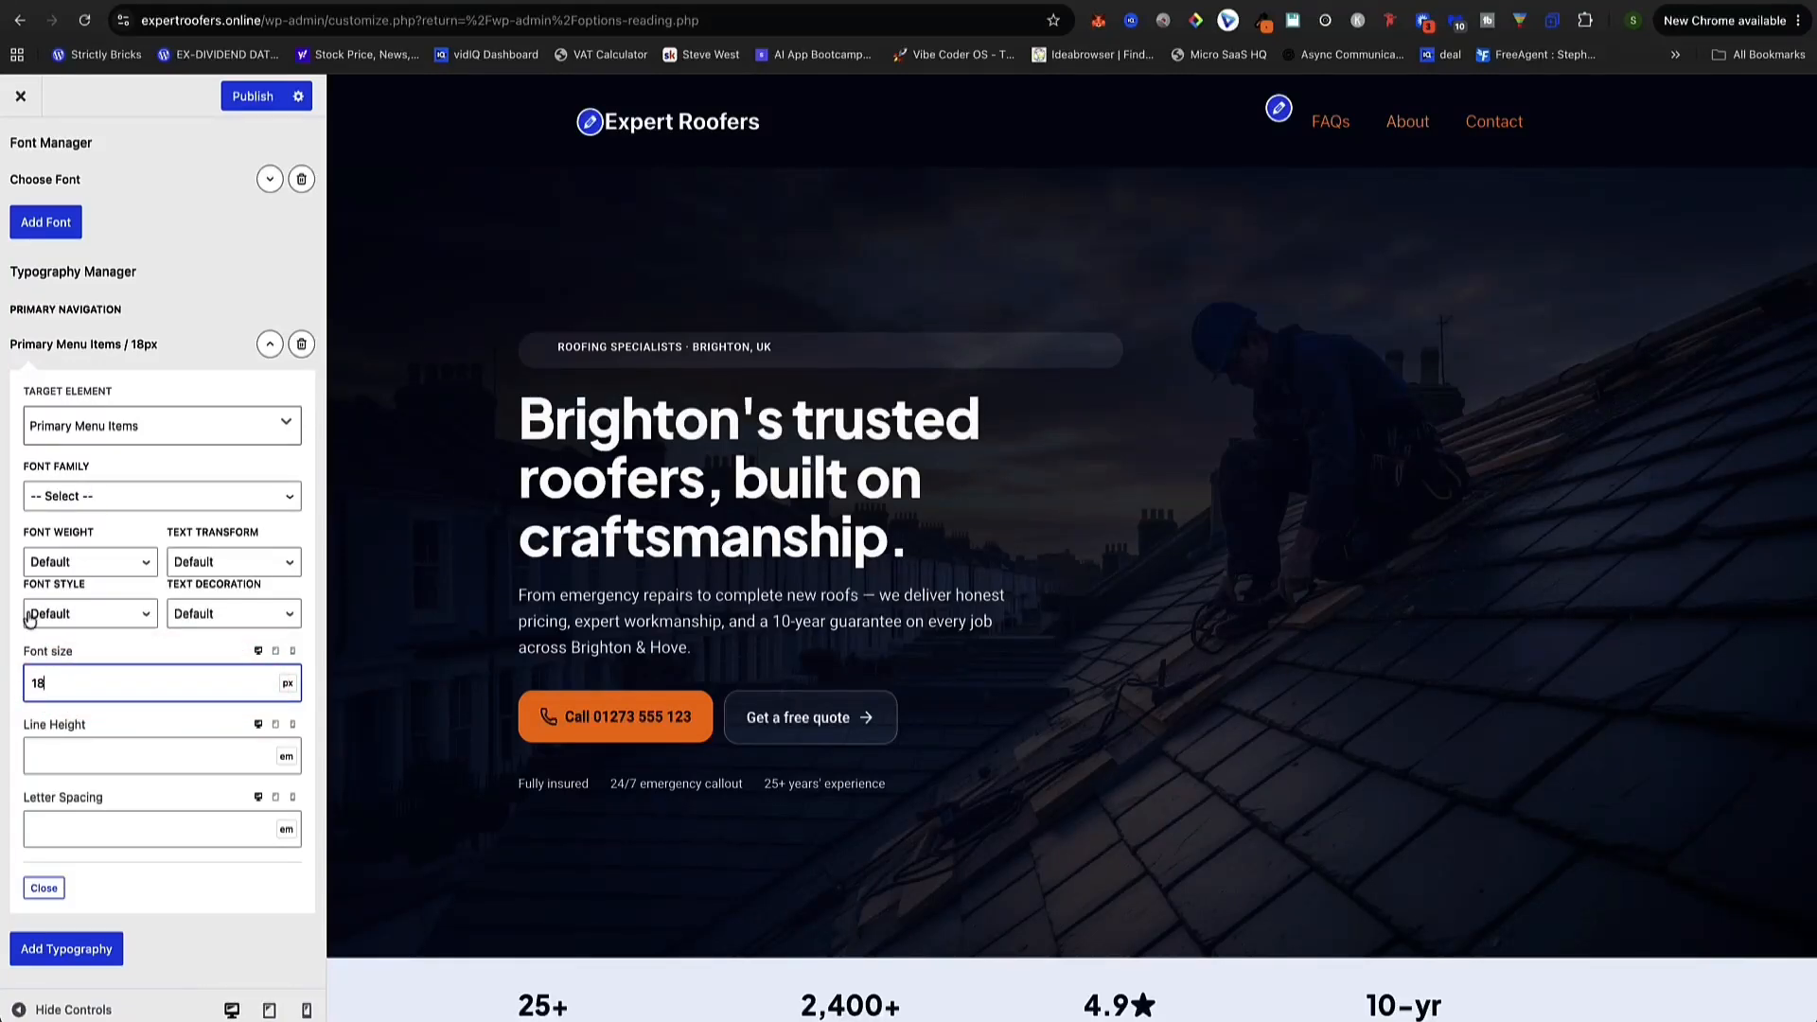
left_click(80, 570)
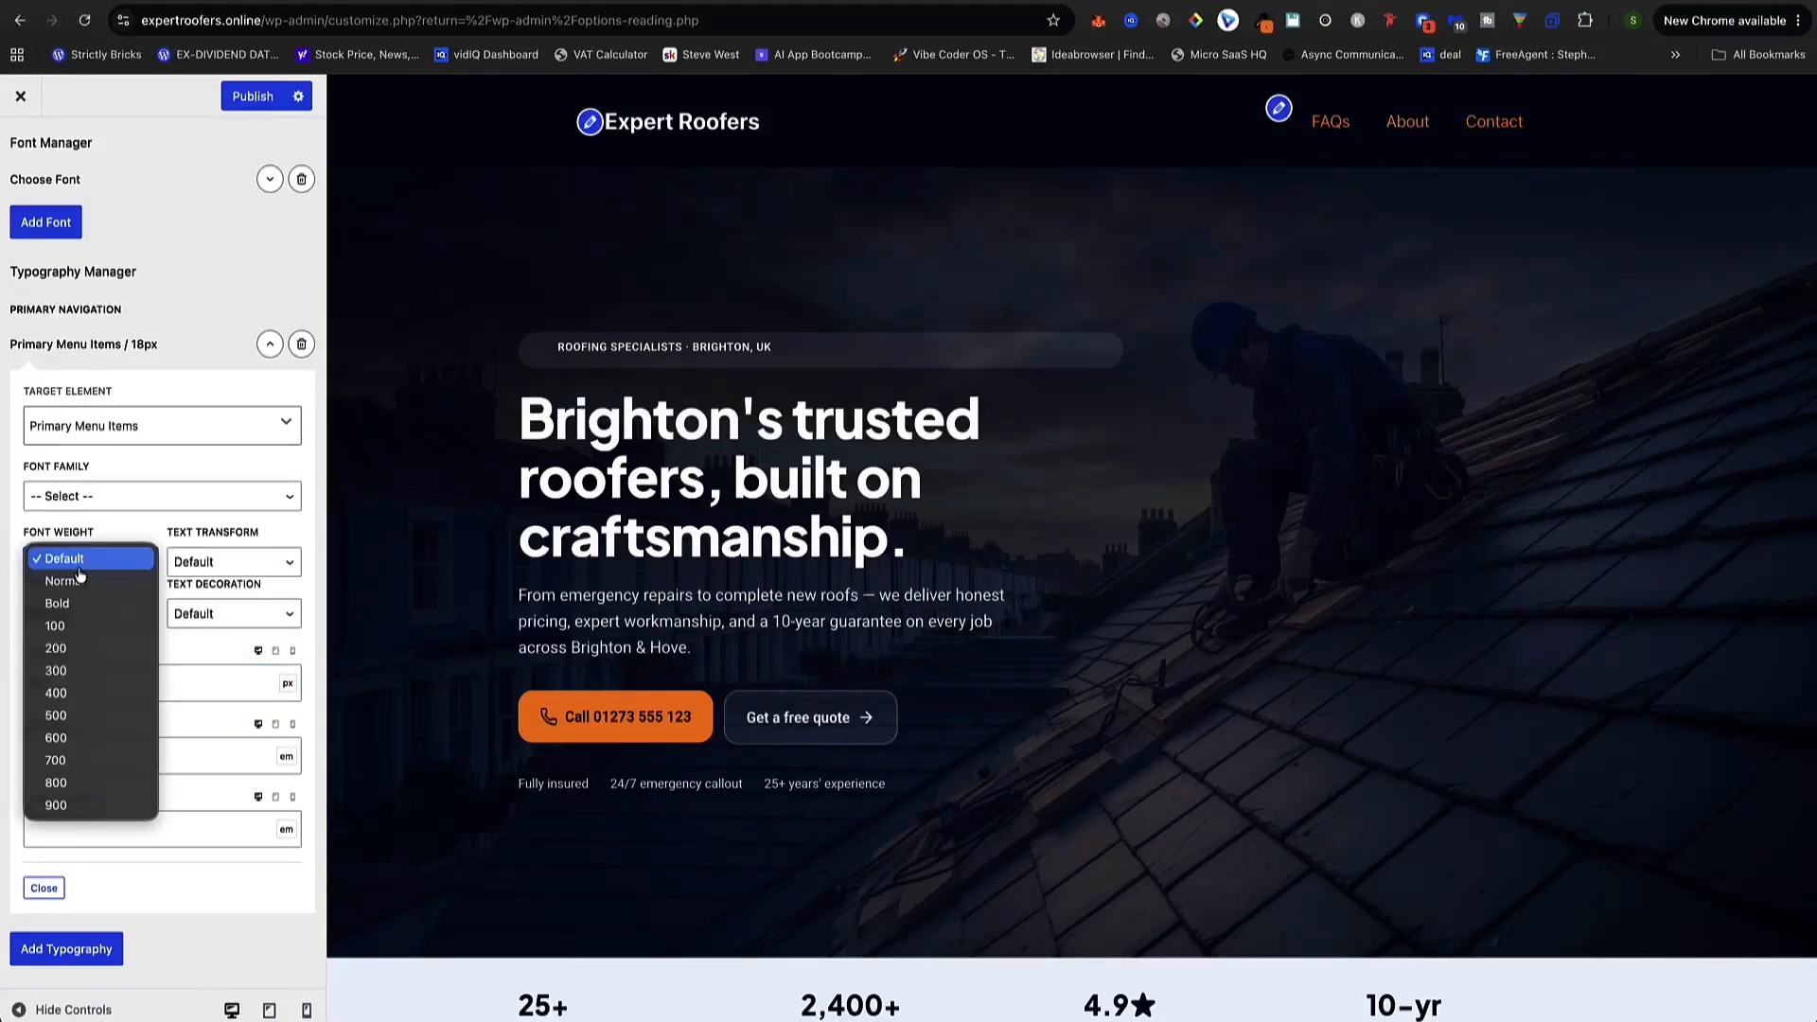
left_click(81, 699)
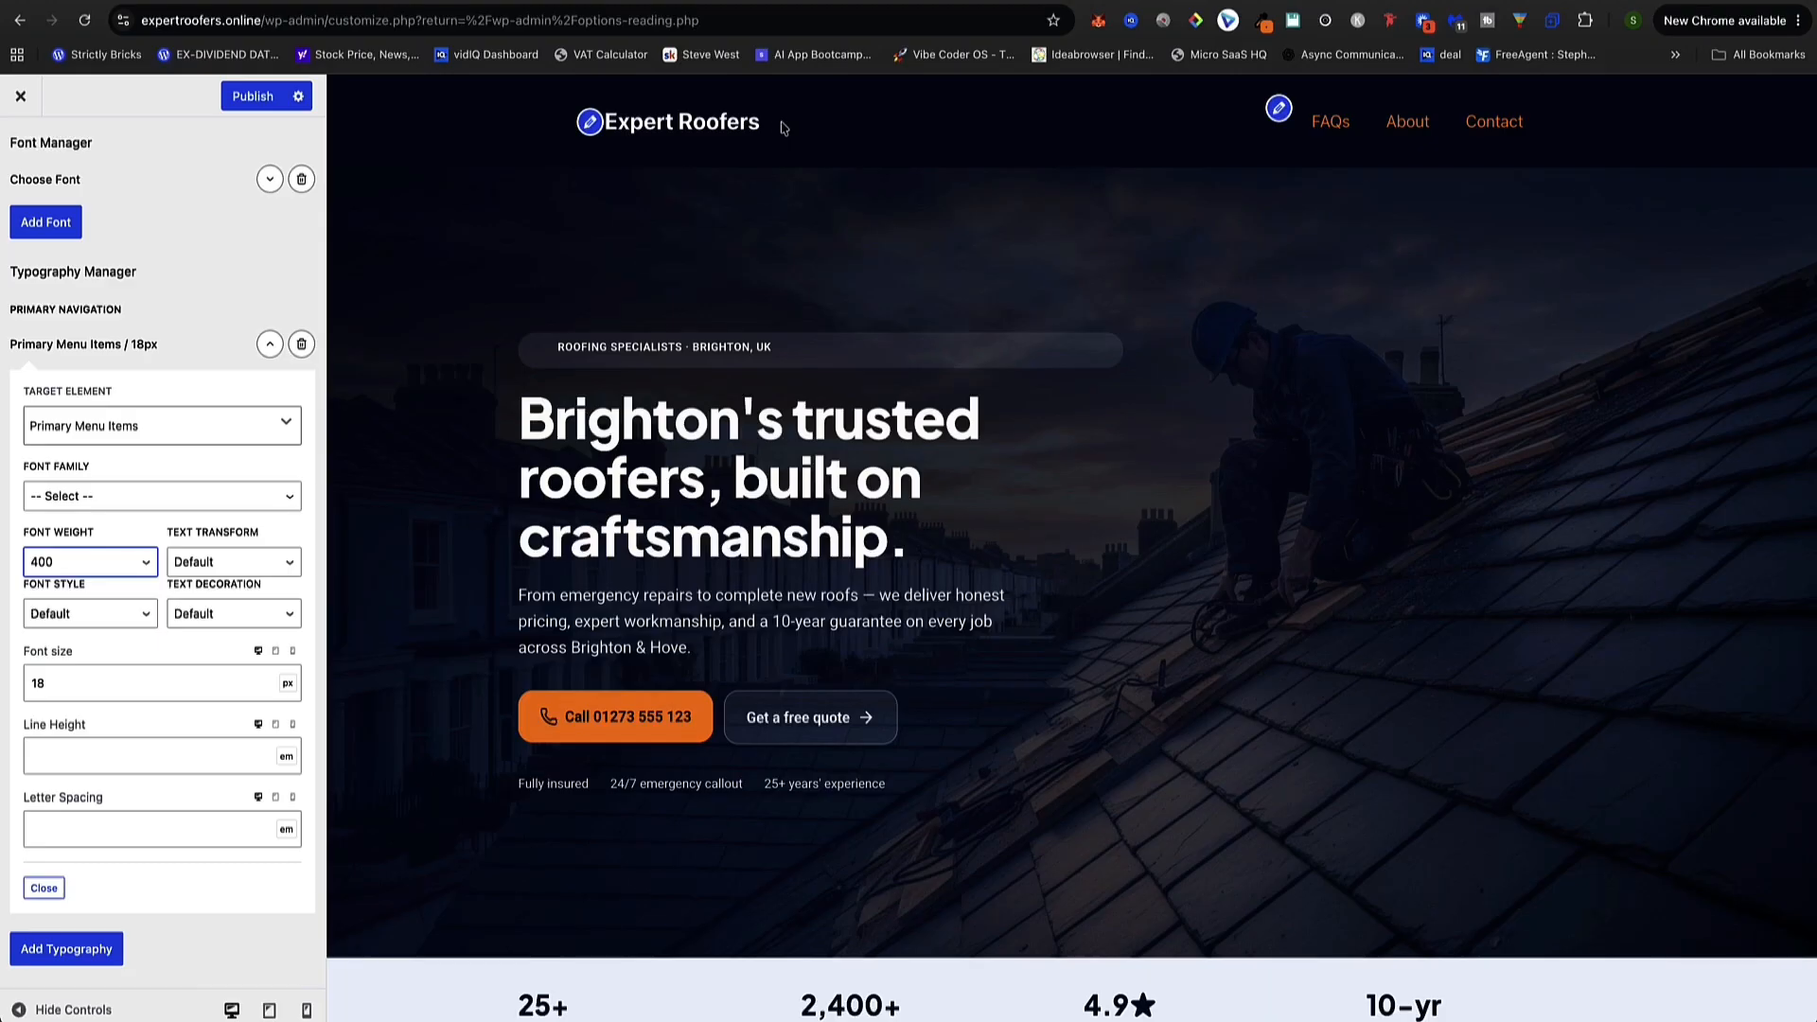
left_click_drag(779, 123, 587, 123)
left_click(846, 138)
scroll(135, 181, "up", 2)
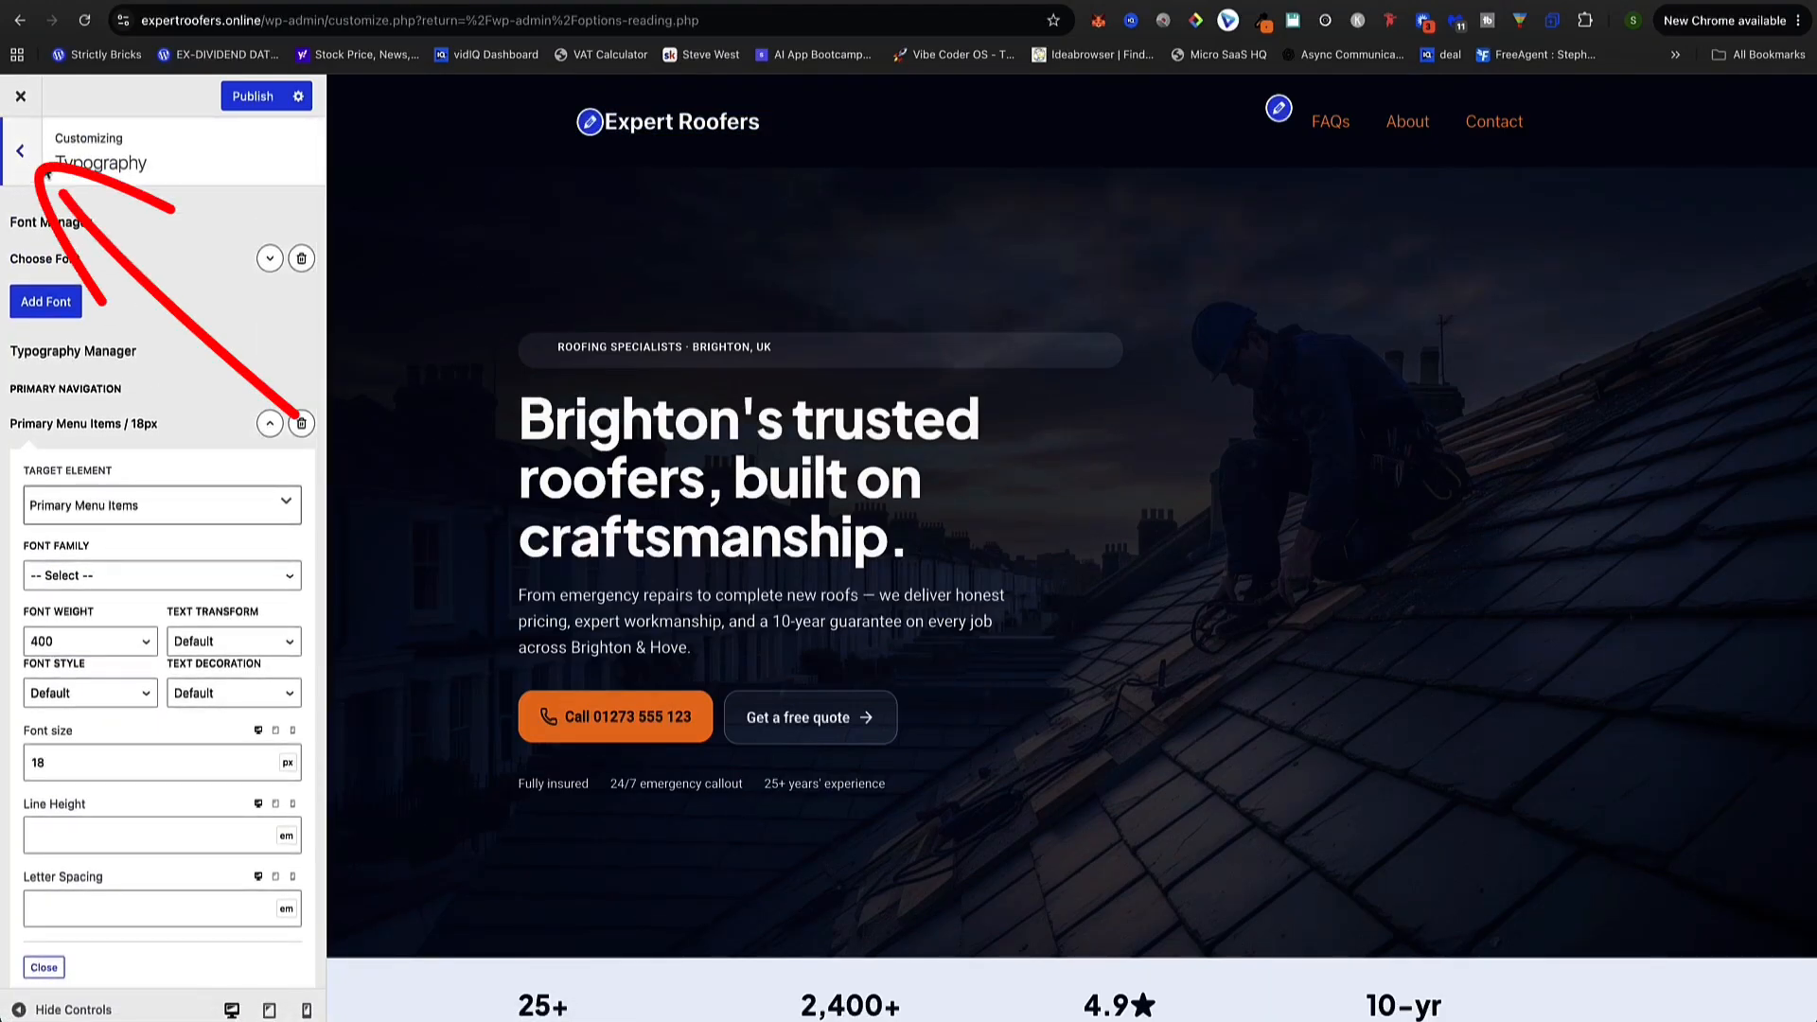
In Site Identity, try adding 'in Brighton' to the site title, then revert it
left_click(20, 150)
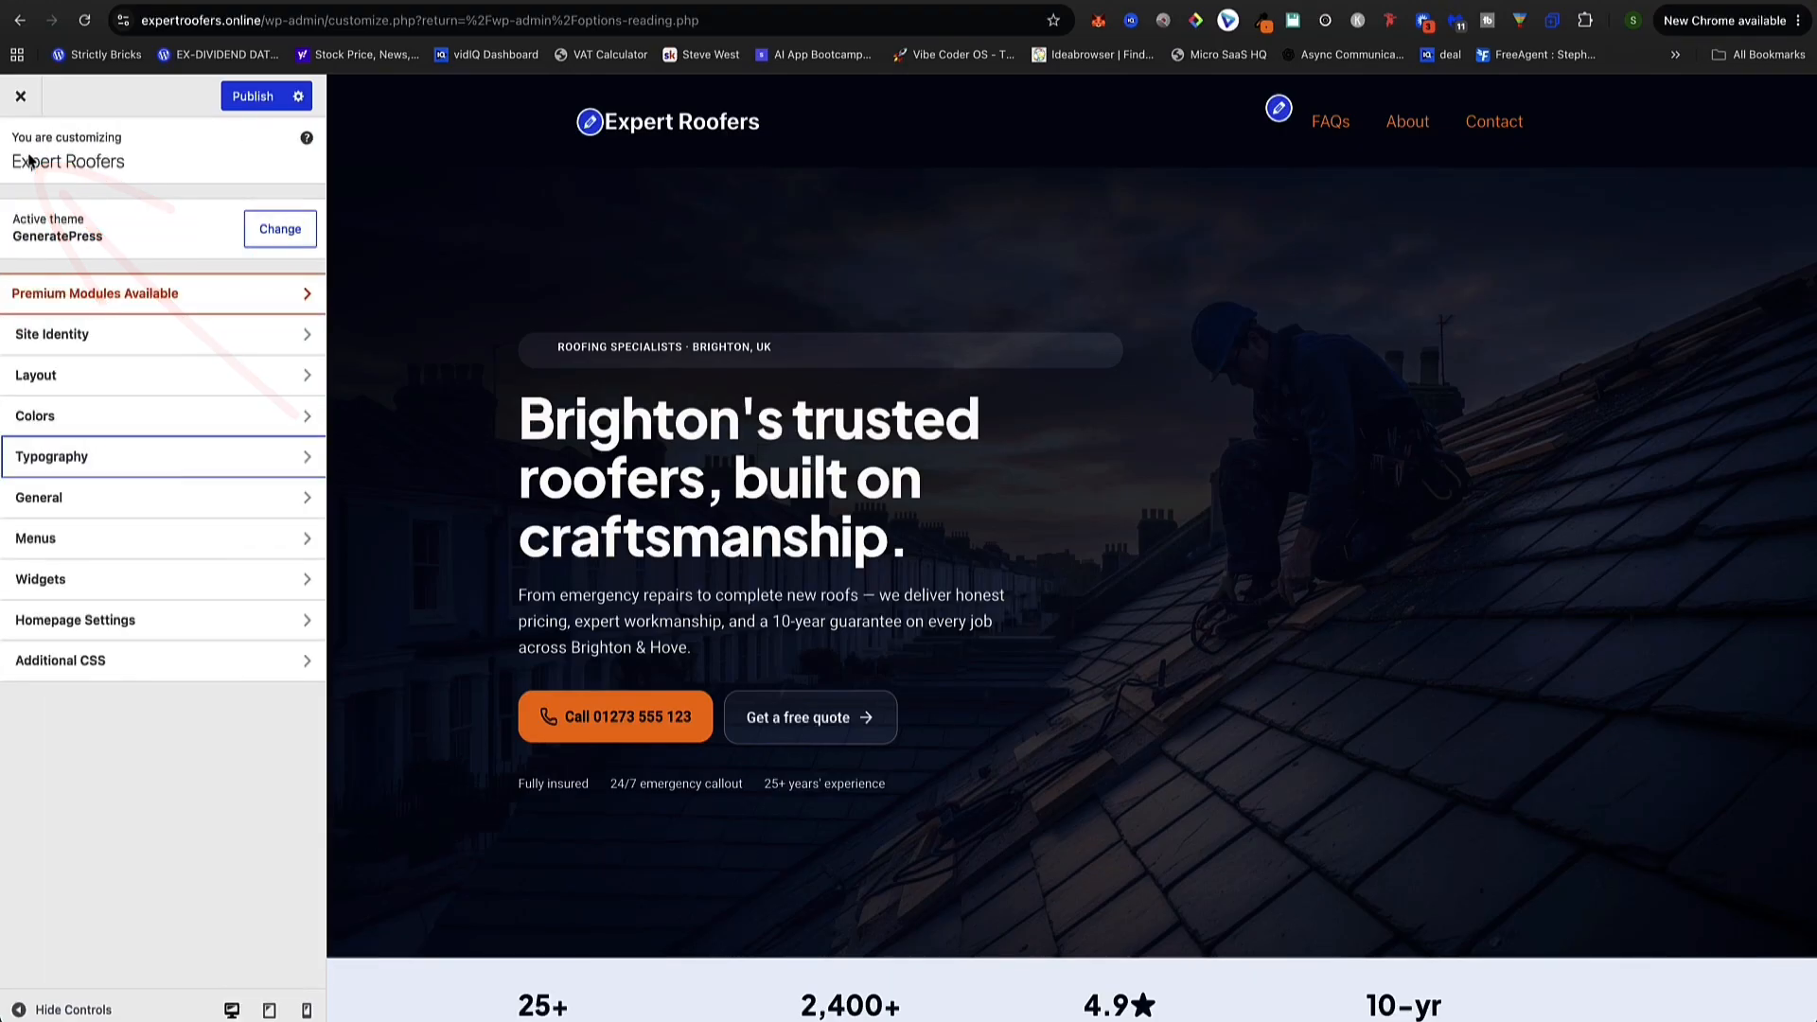
left_click(67, 339)
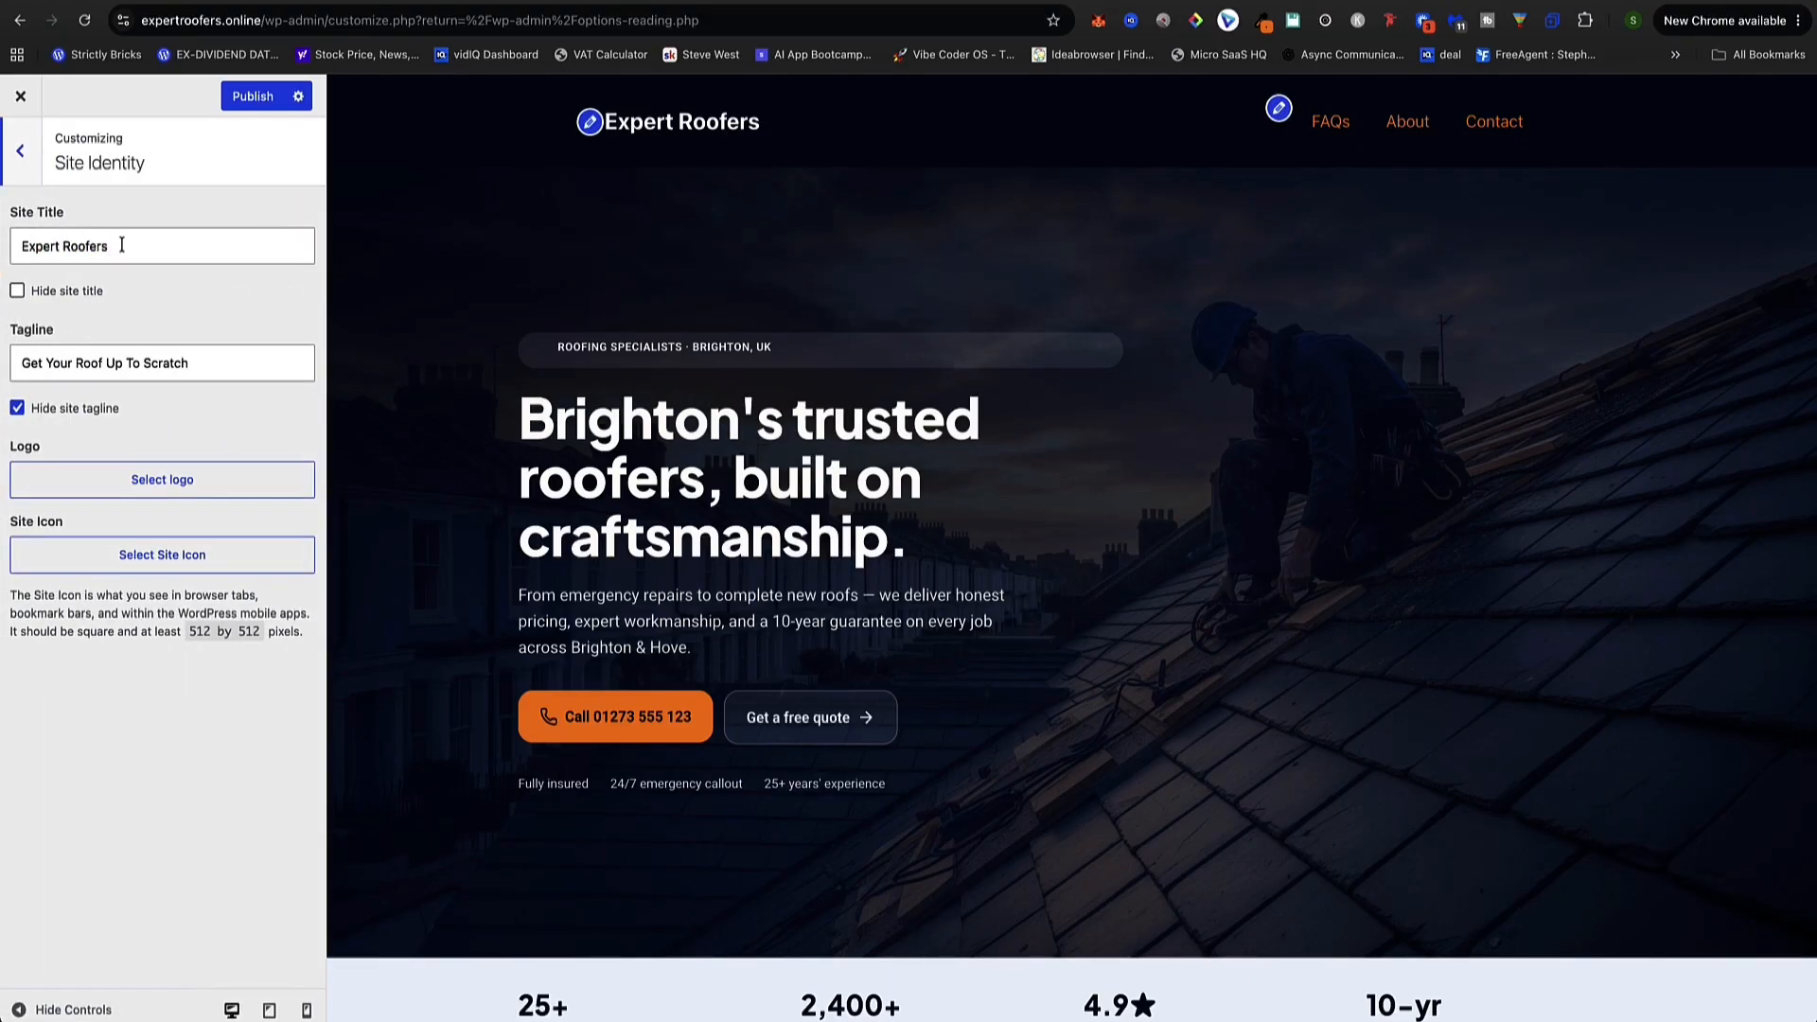
left_click_drag(76, 217, 6, 217)
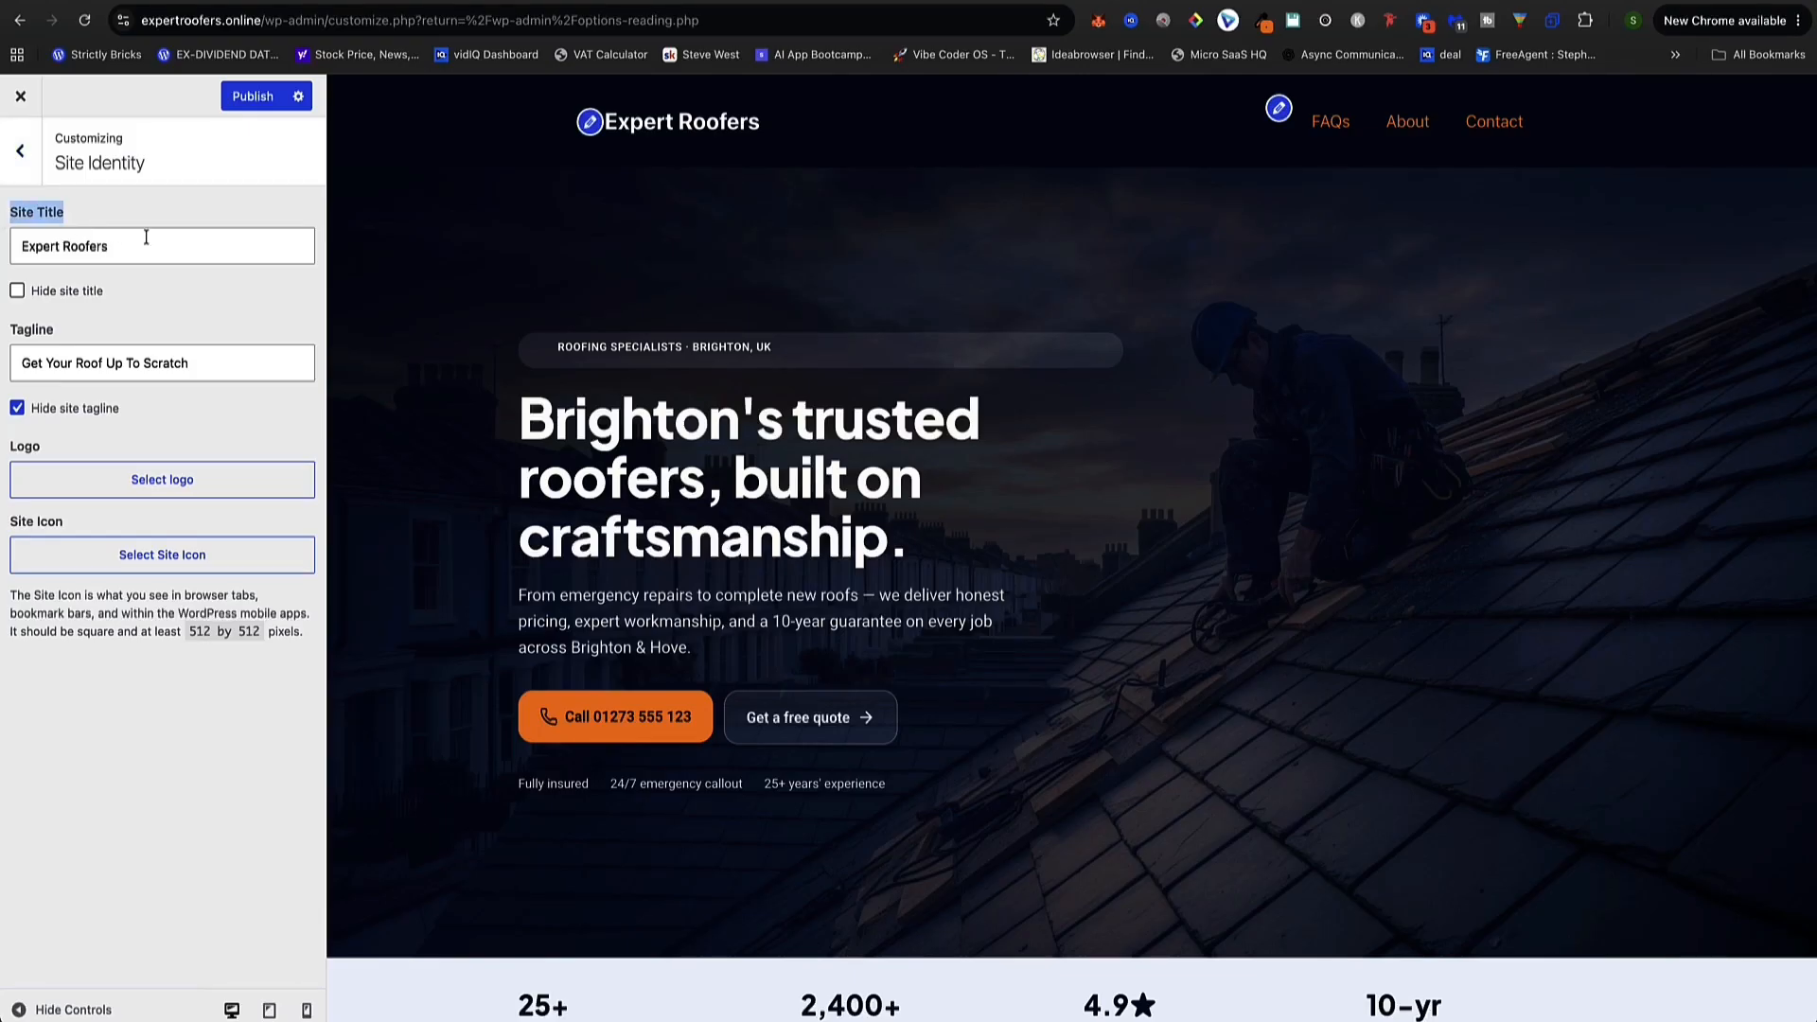
left_click(142, 239)
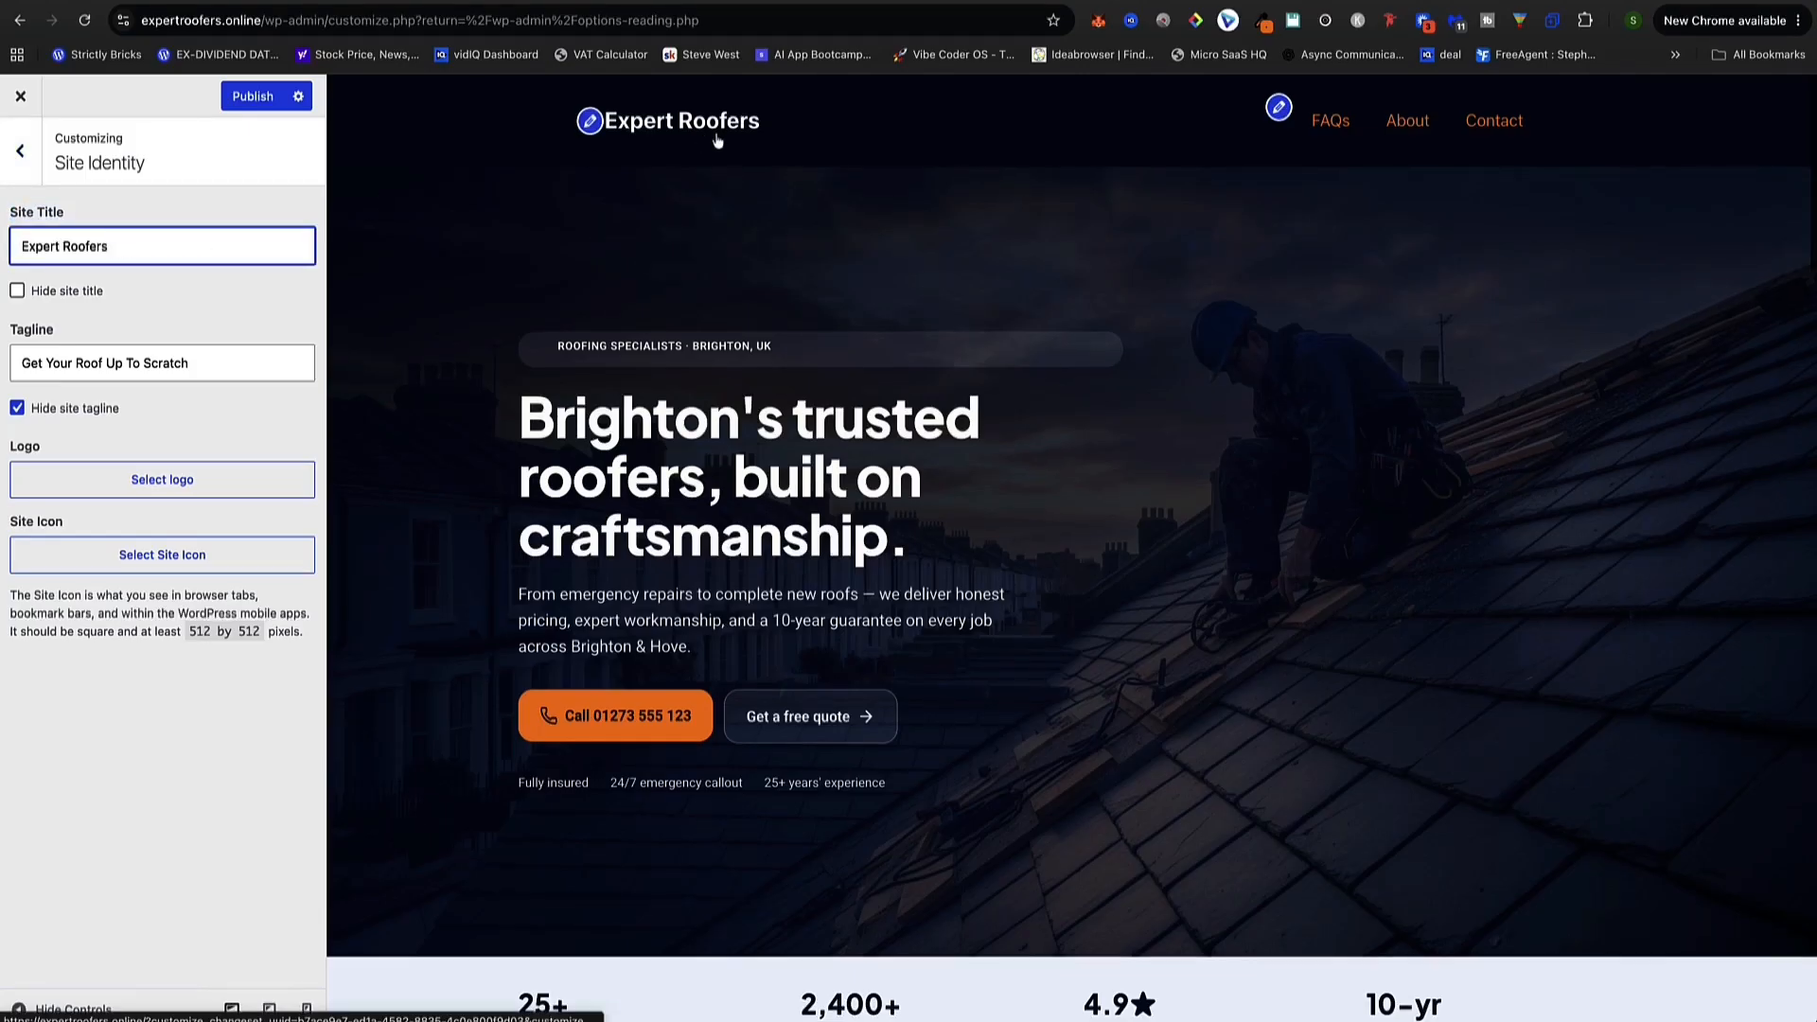
type("in Brighton")
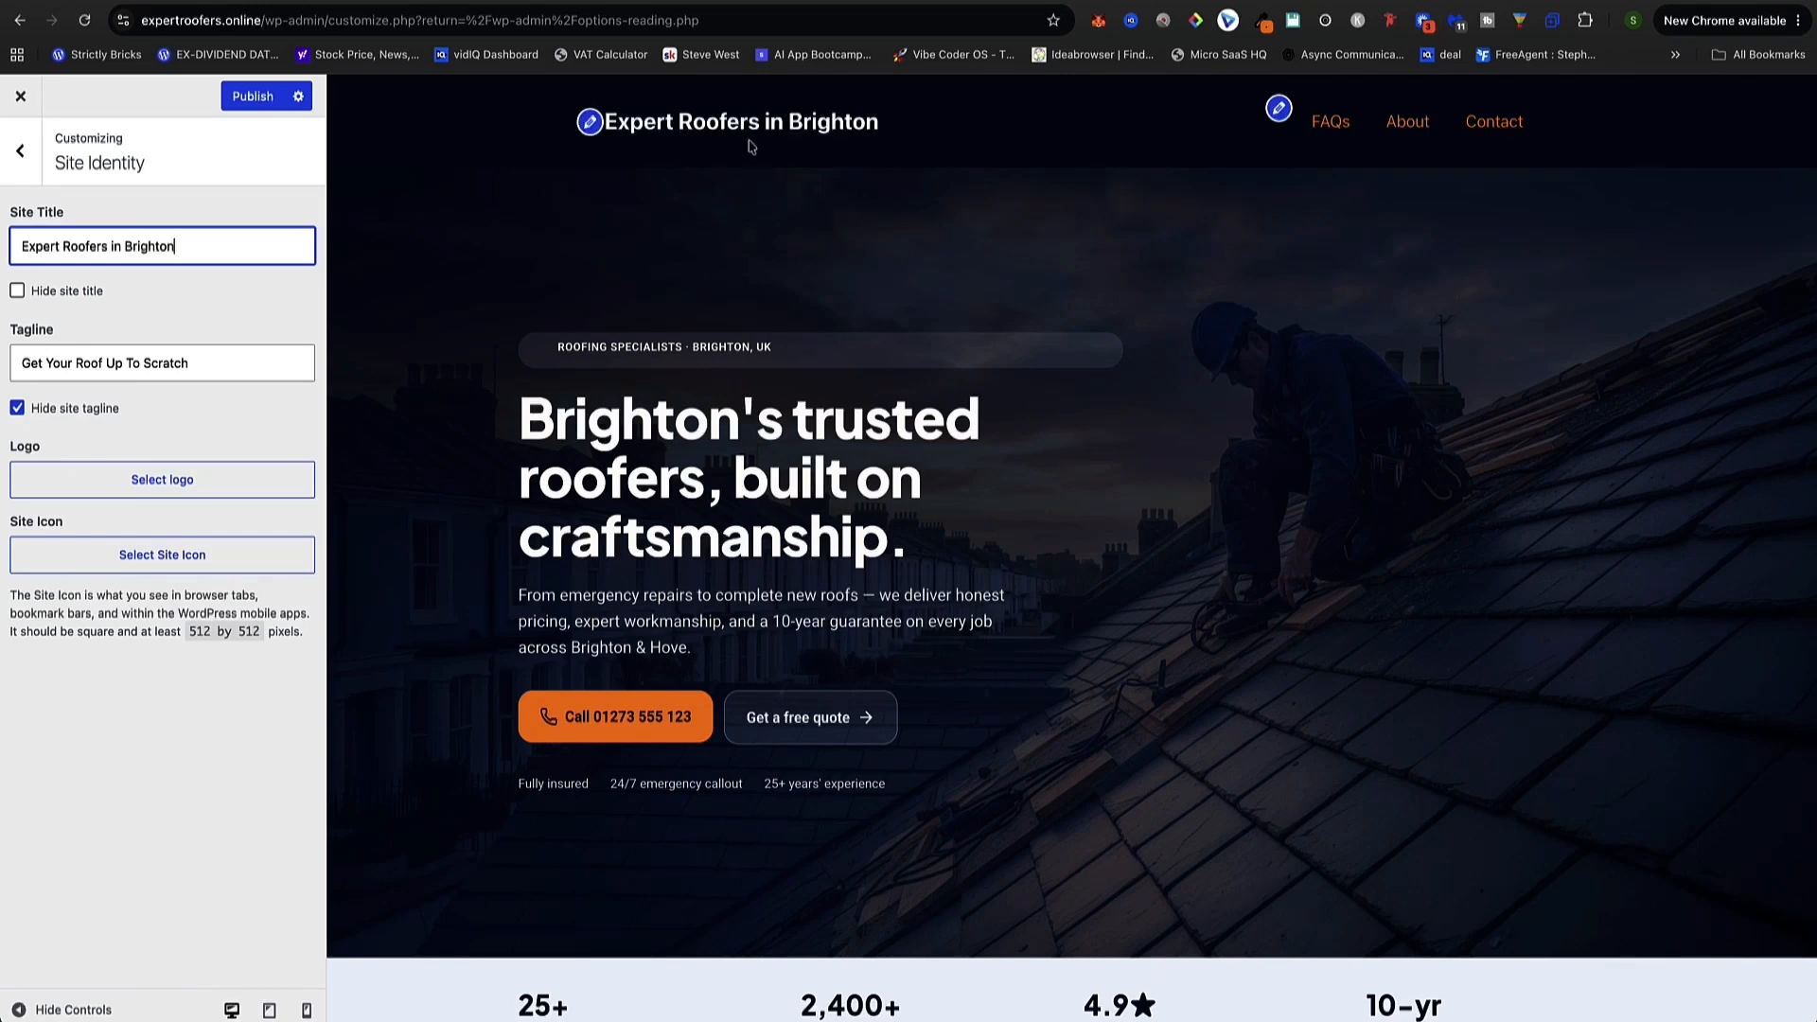
key("BackSpace")
key("BackSpace")
key("BackSpace")
key("BackSpace")
key("BackSpace")
key("BackSpace")
key("BackSpace")
key("BackSpace")
key("BackSpace")
key("BackSpace")
key("BackSpace")
key("BackSpace")
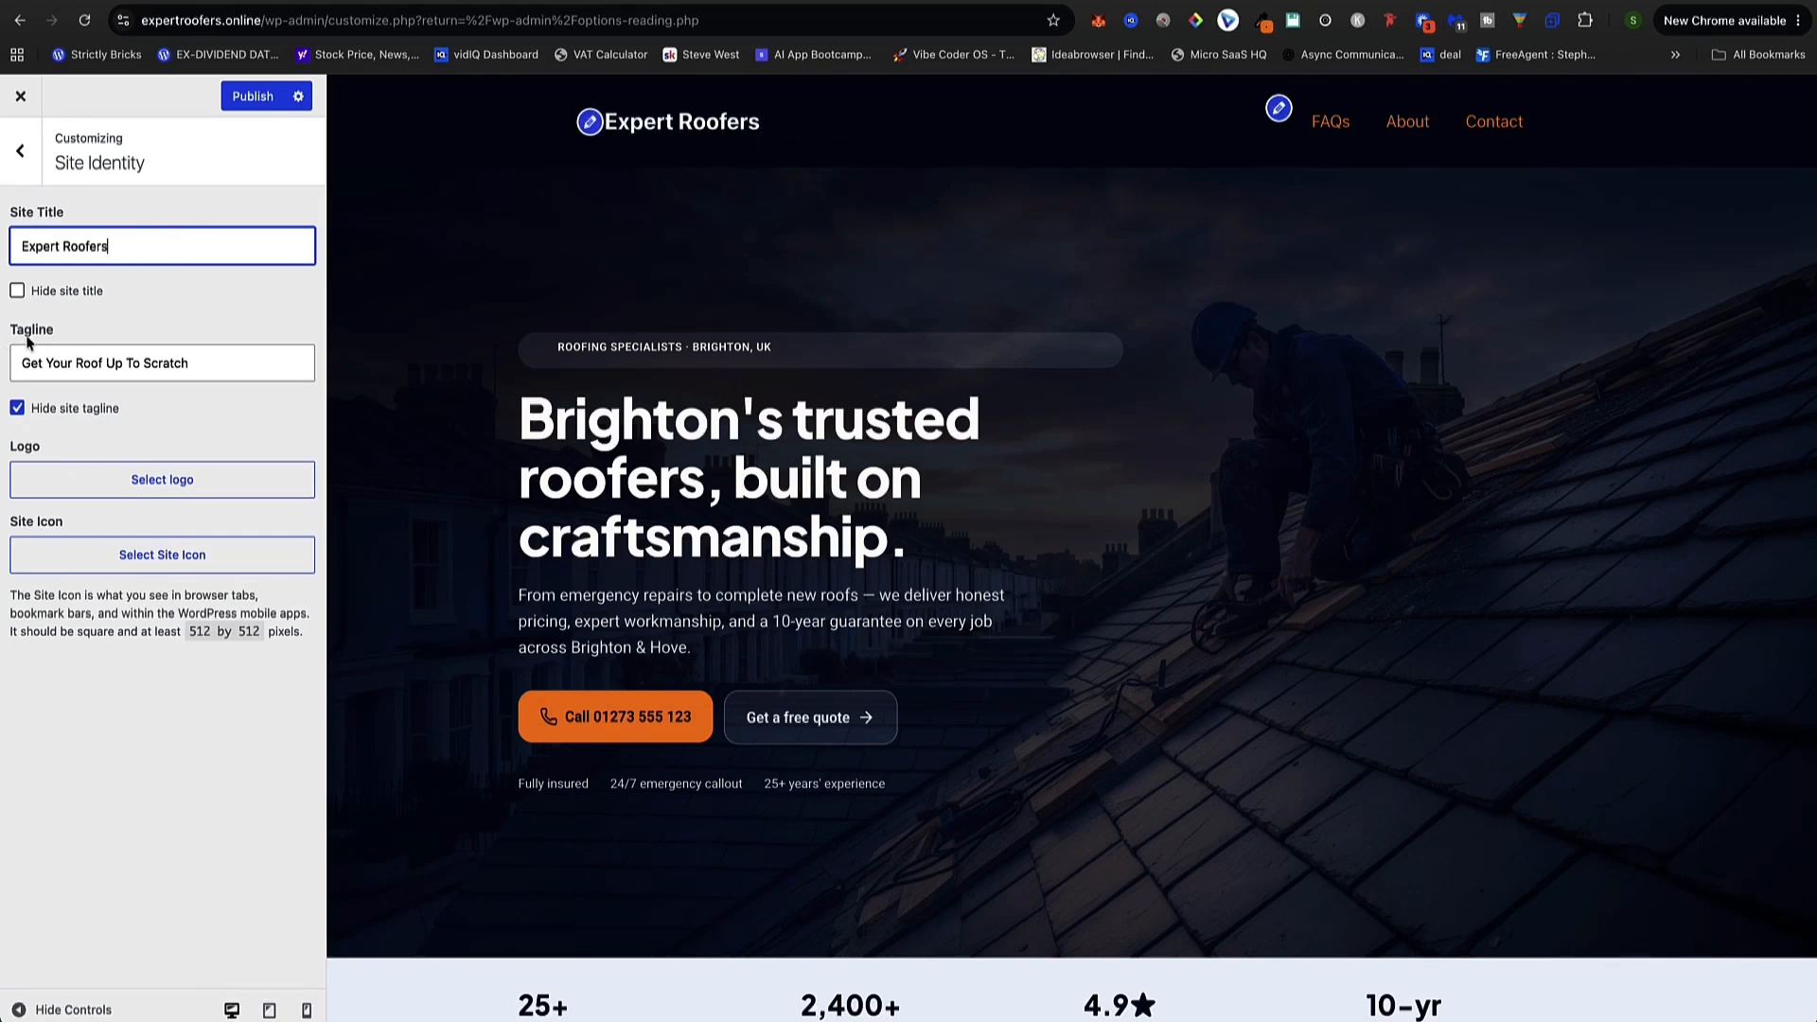
Tick Hide site title and Hide site tagline
left_click(17, 410)
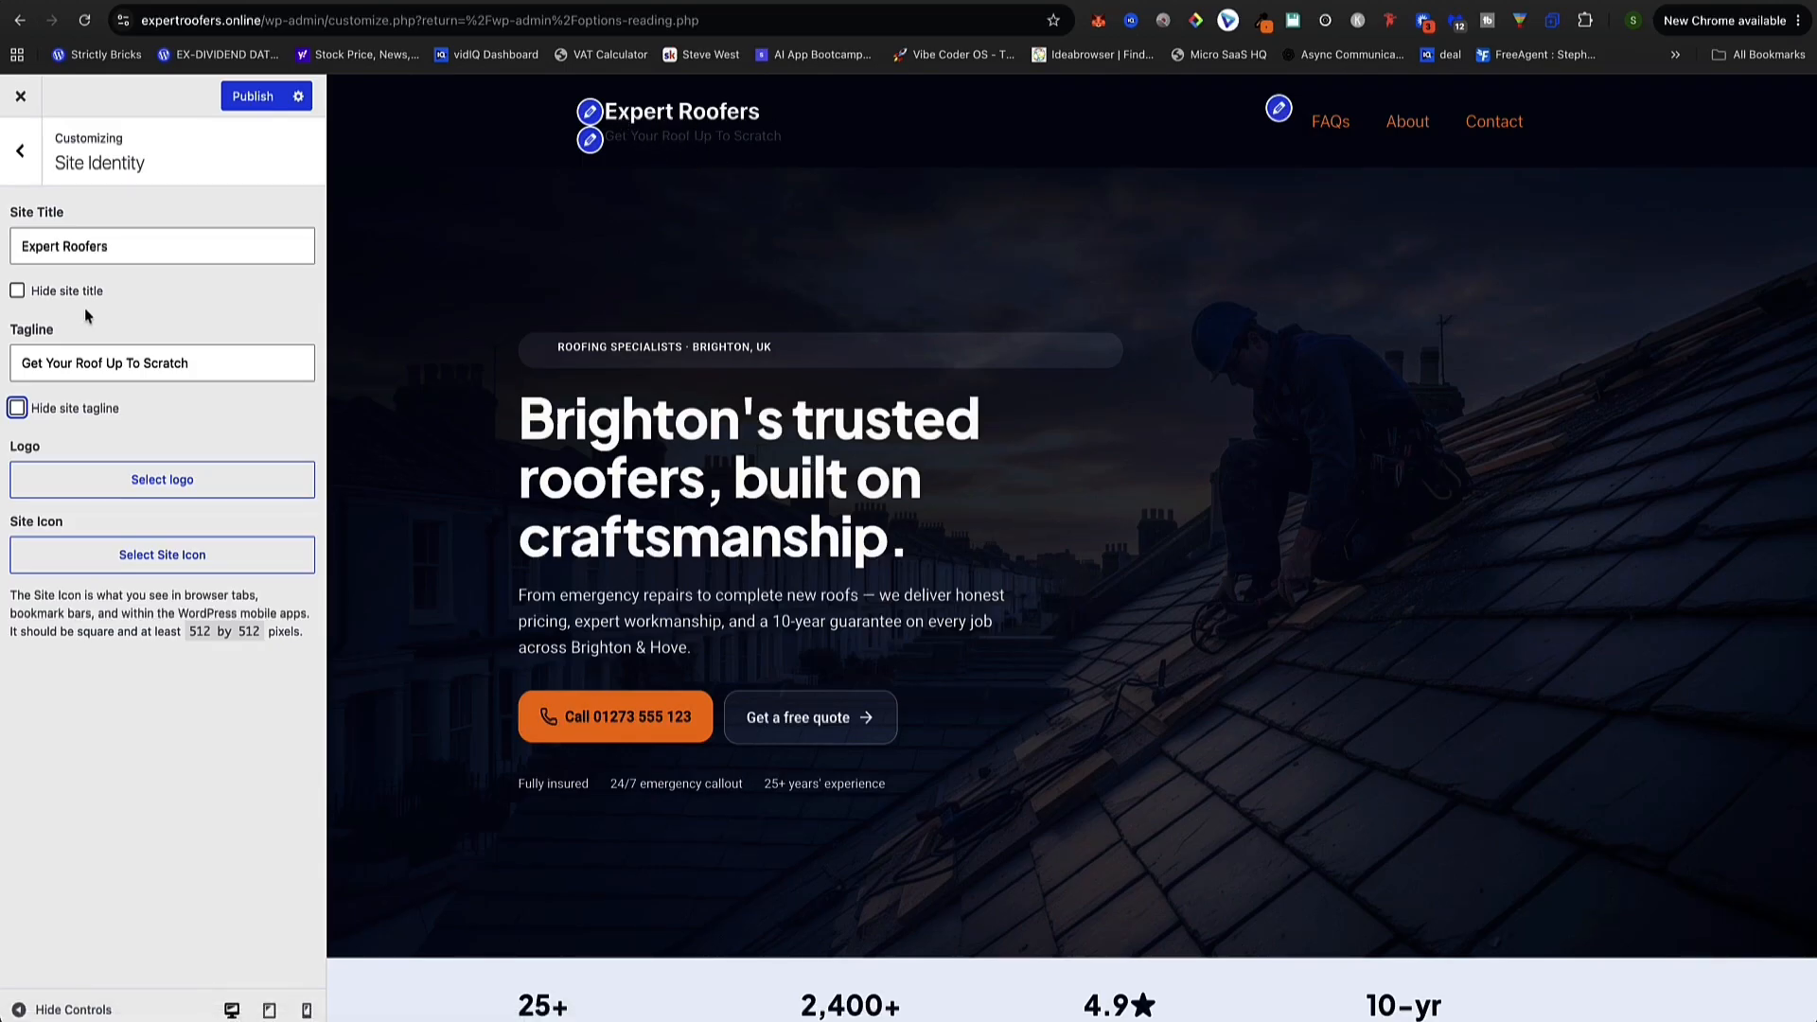
left_click(18, 293)
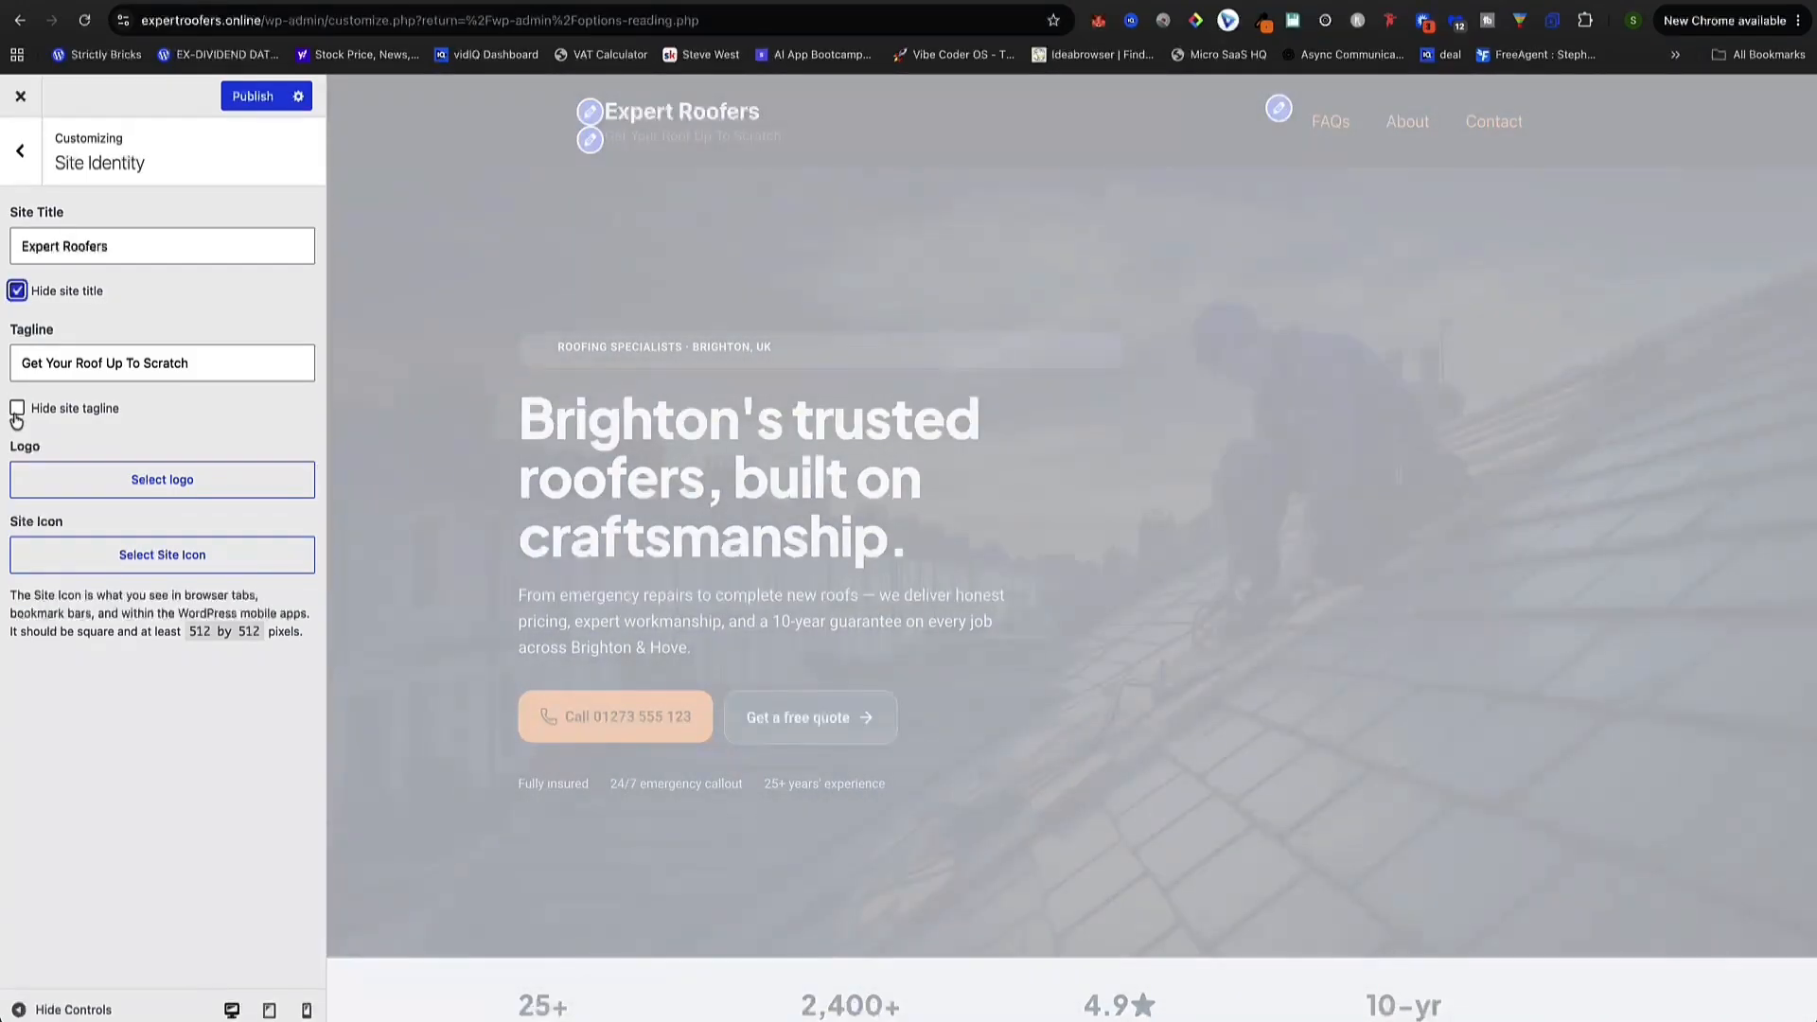
left_click(19, 409)
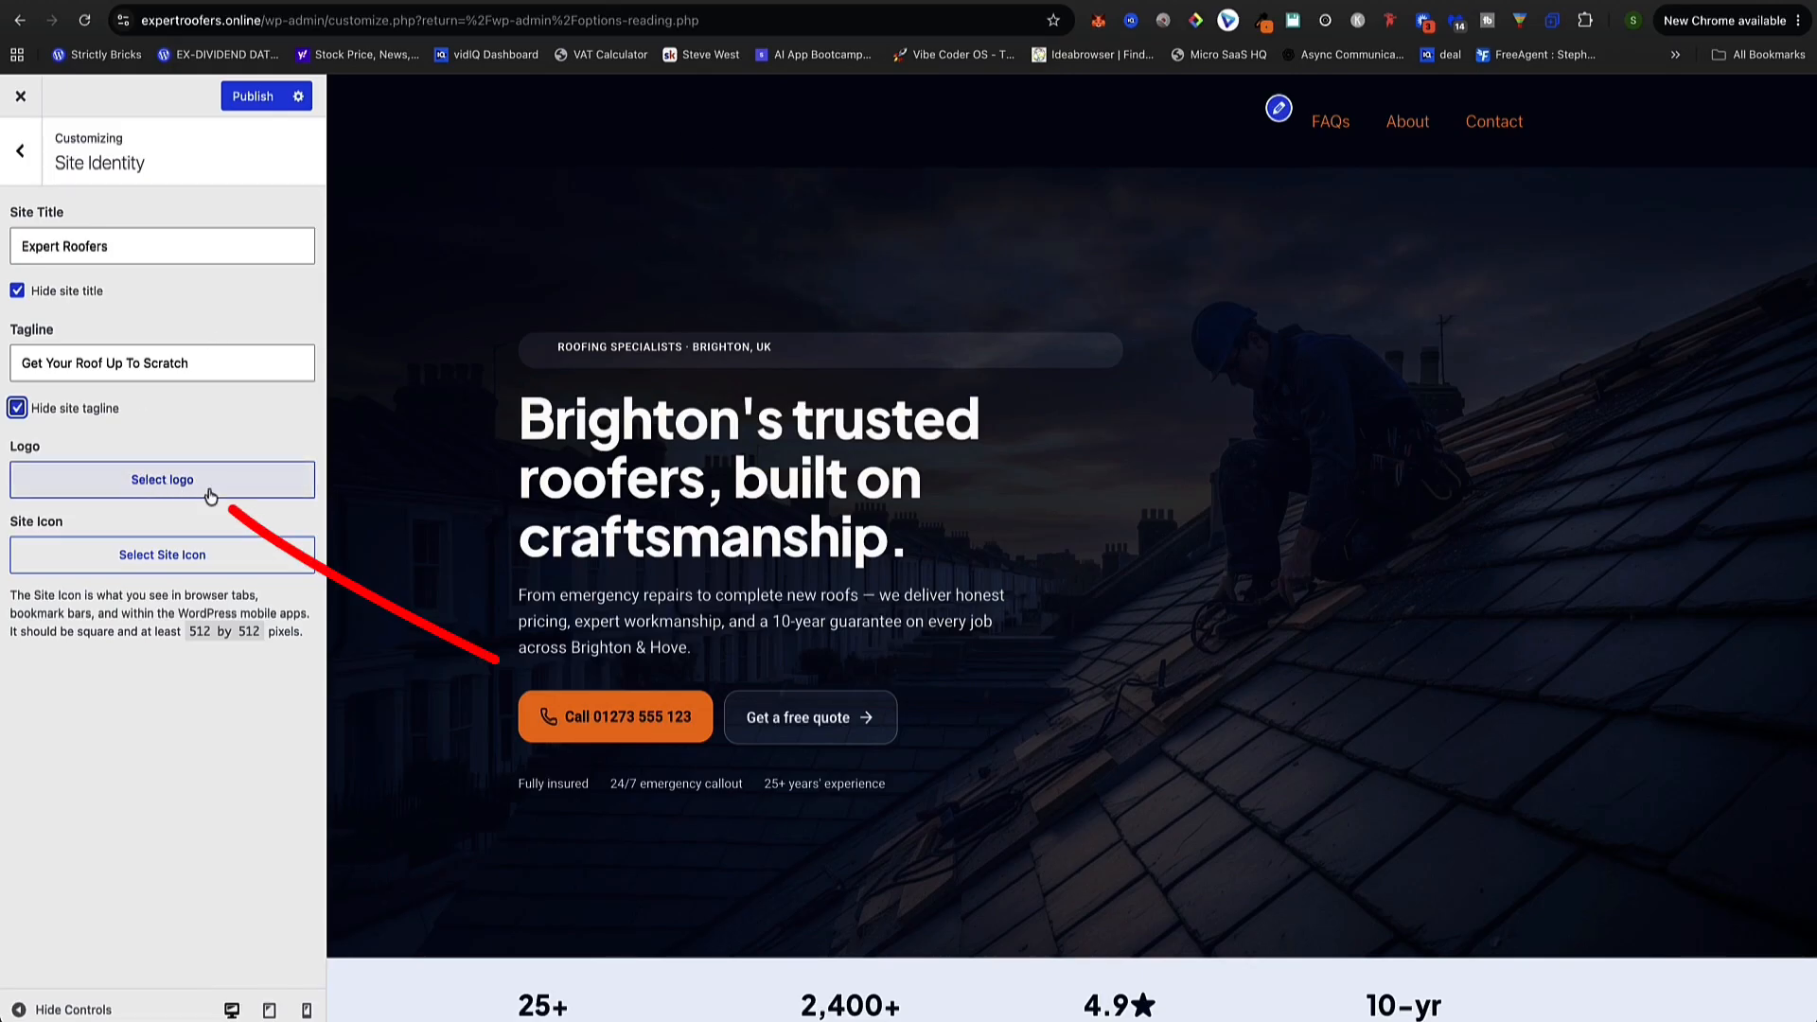
Check the suggested 350 by 70 logo size in the logo picker, then close it
left_click(159, 480)
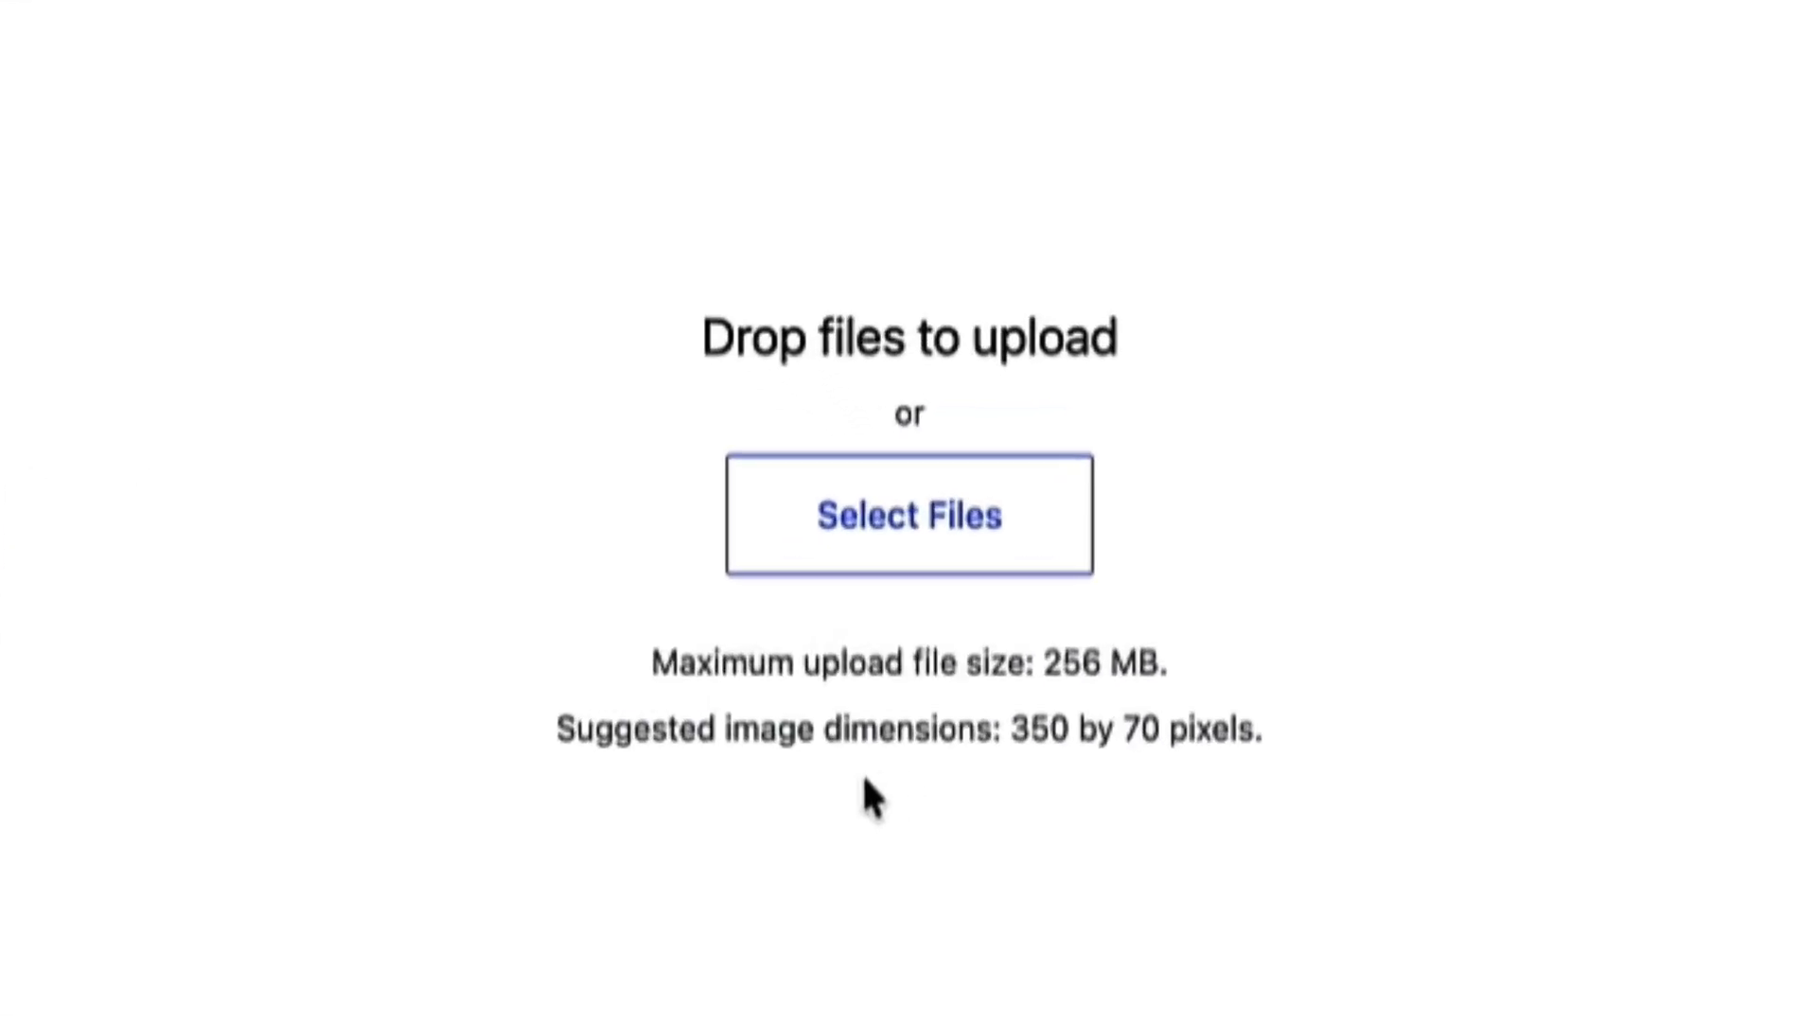
left_click_drag(1266, 730, 1005, 747)
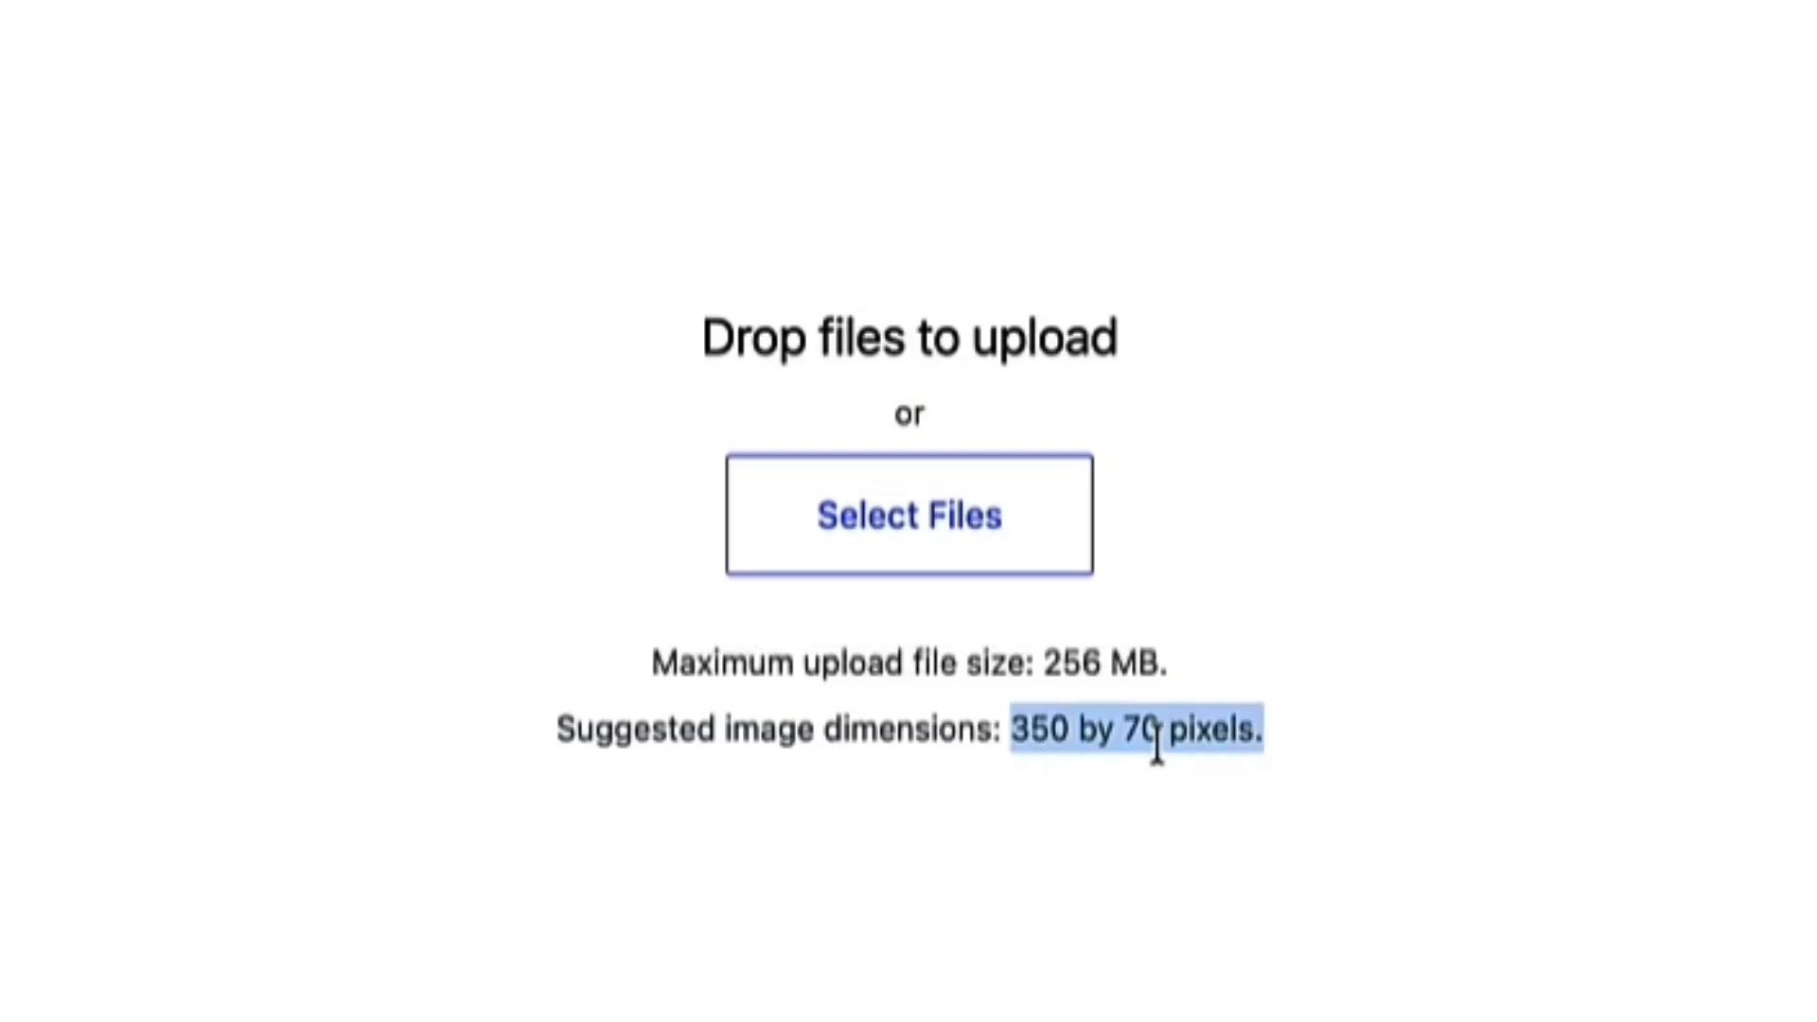
left_click(1330, 740)
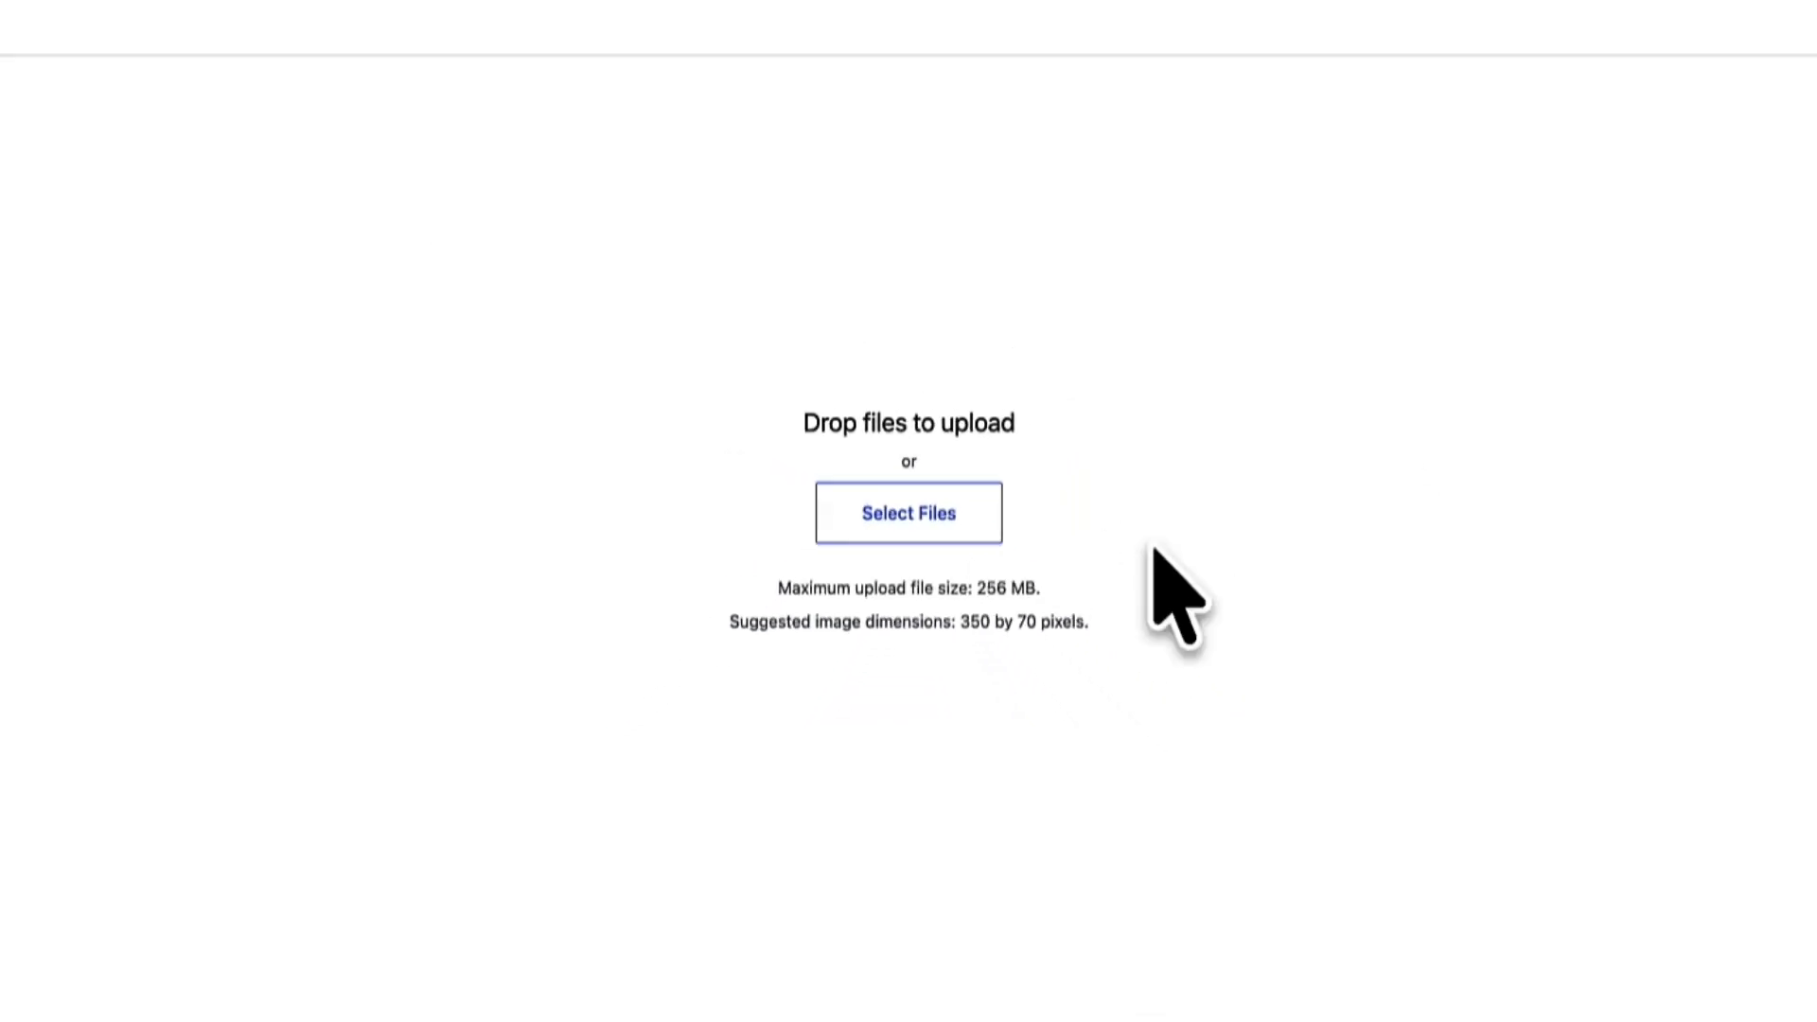
left_click(1768, 127)
left_click_drag(508, 161, 699, 140)
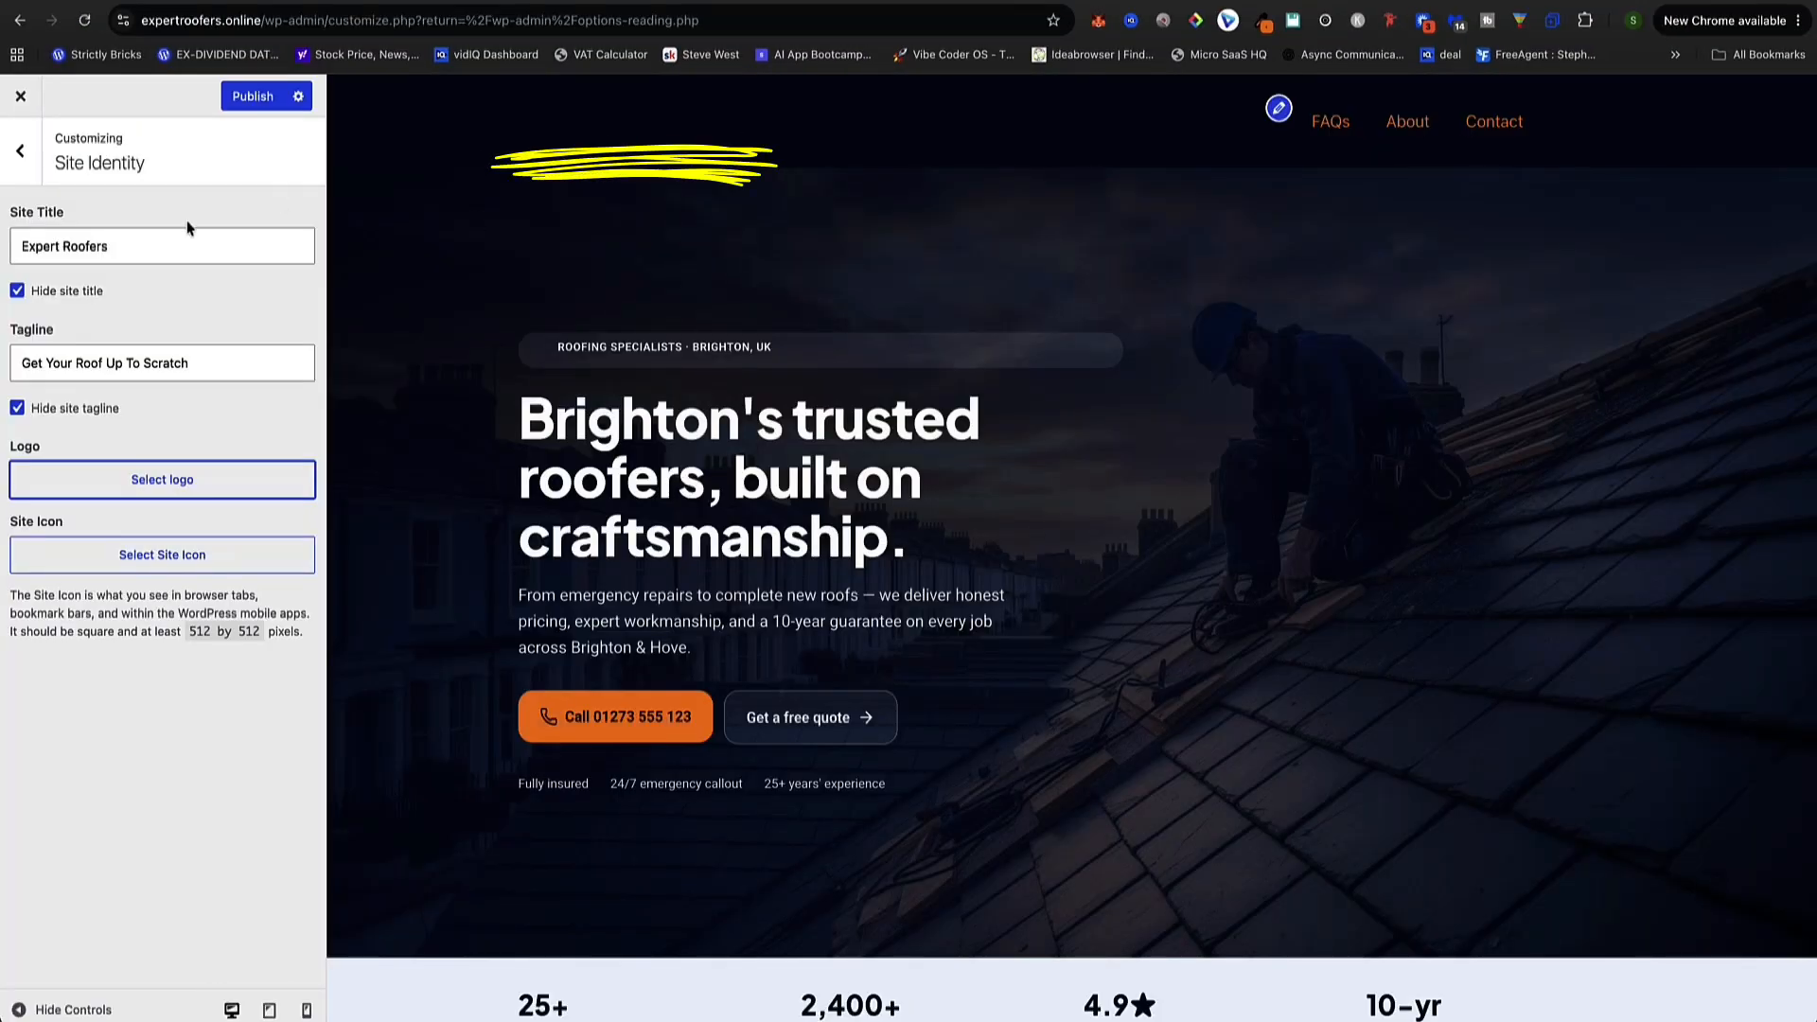
Untick Hide site title and Hide site tagline so both show again
left_click(17, 292)
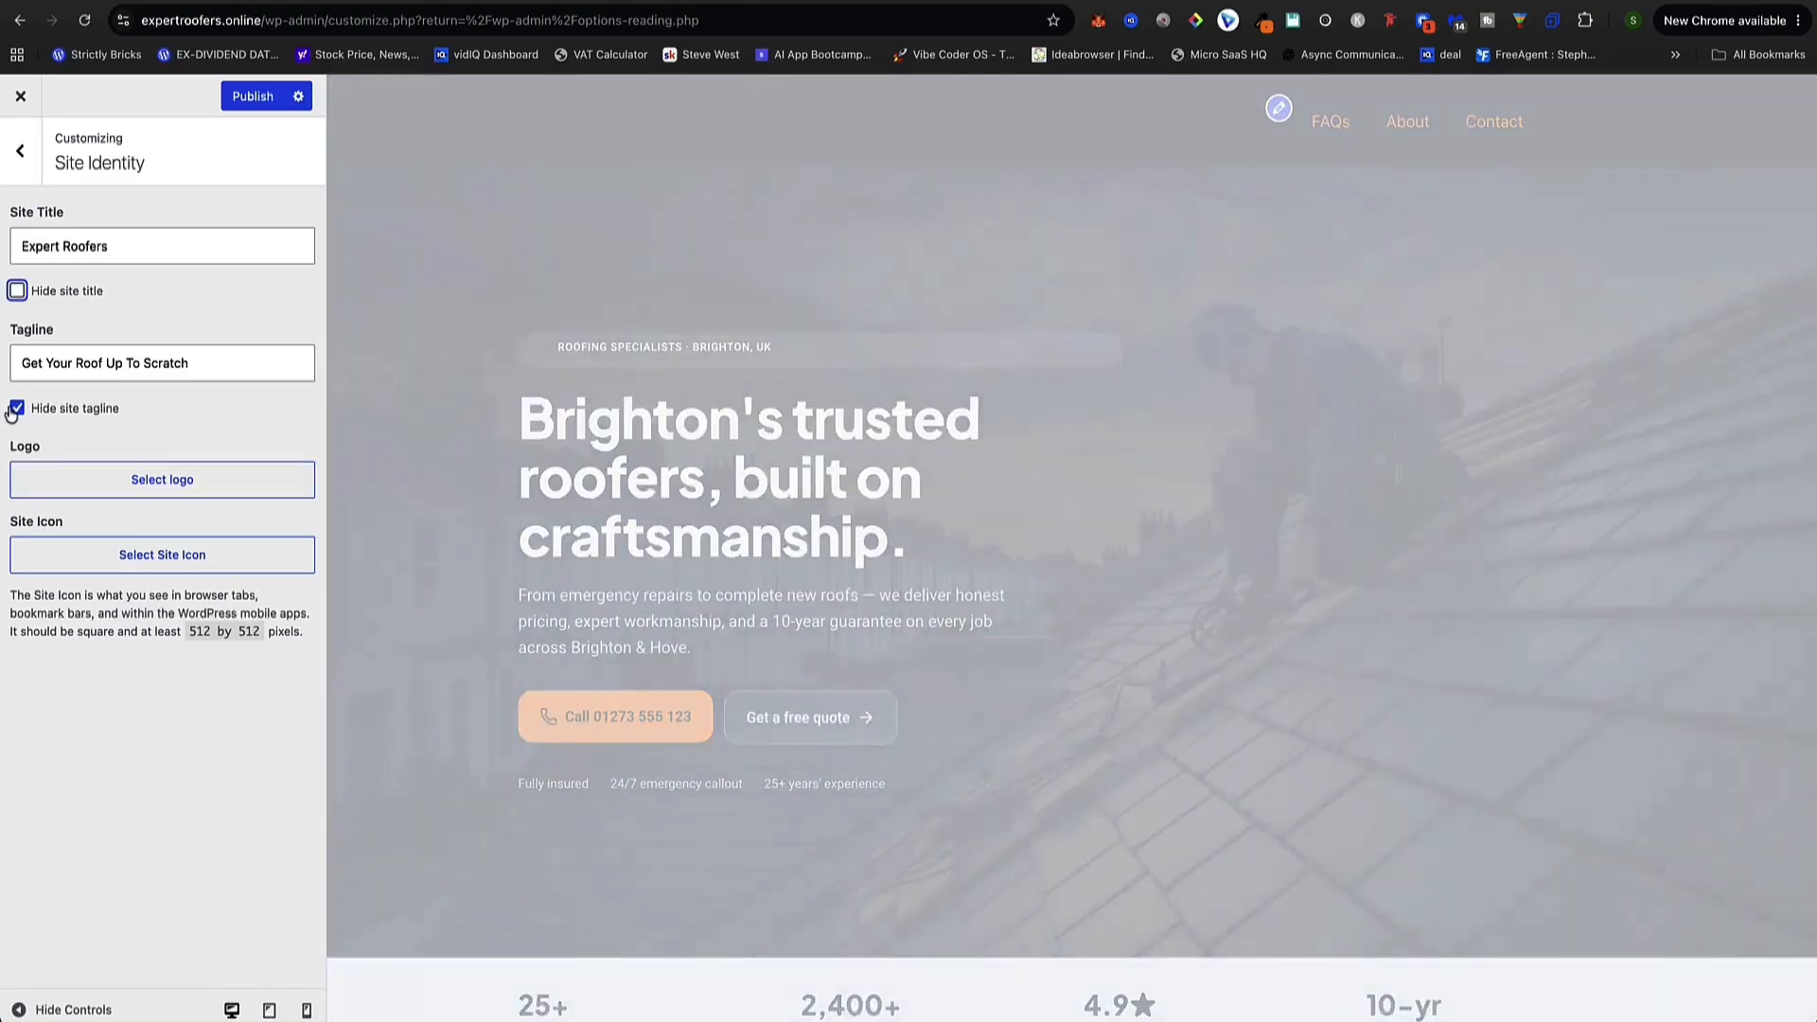
left_click(18, 409)
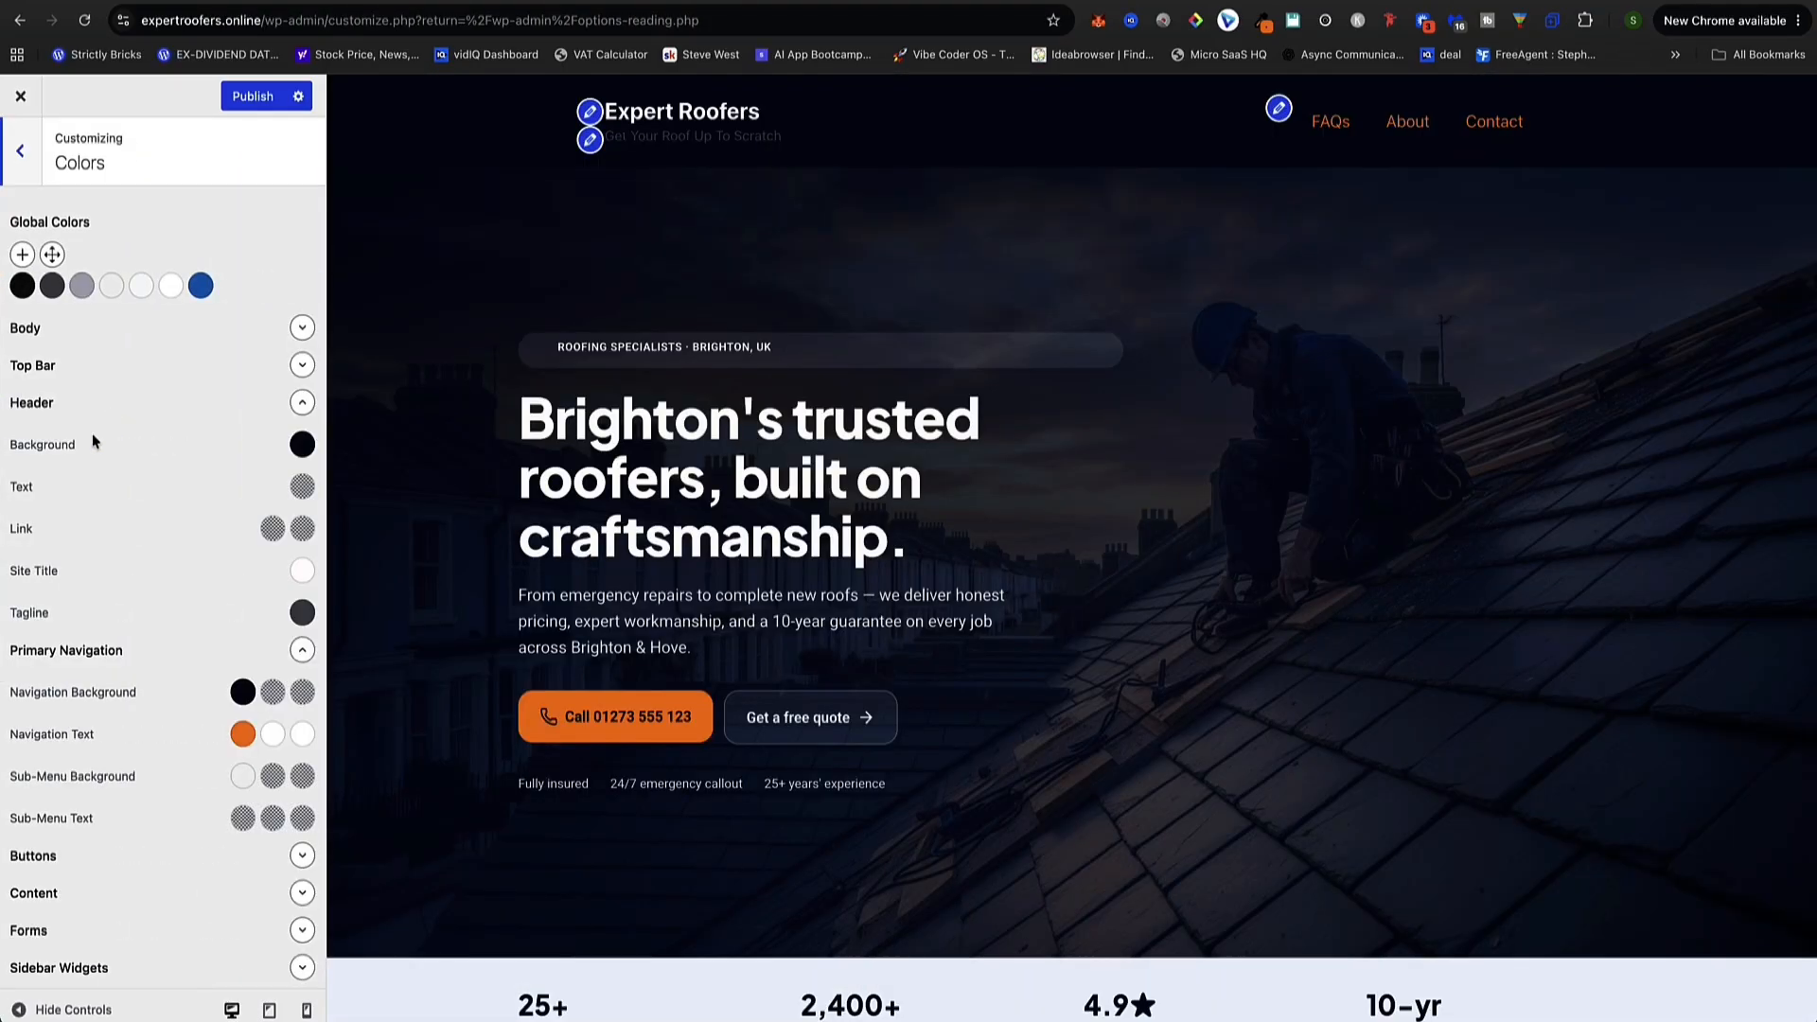
scroll(110, 463, "down", 2)
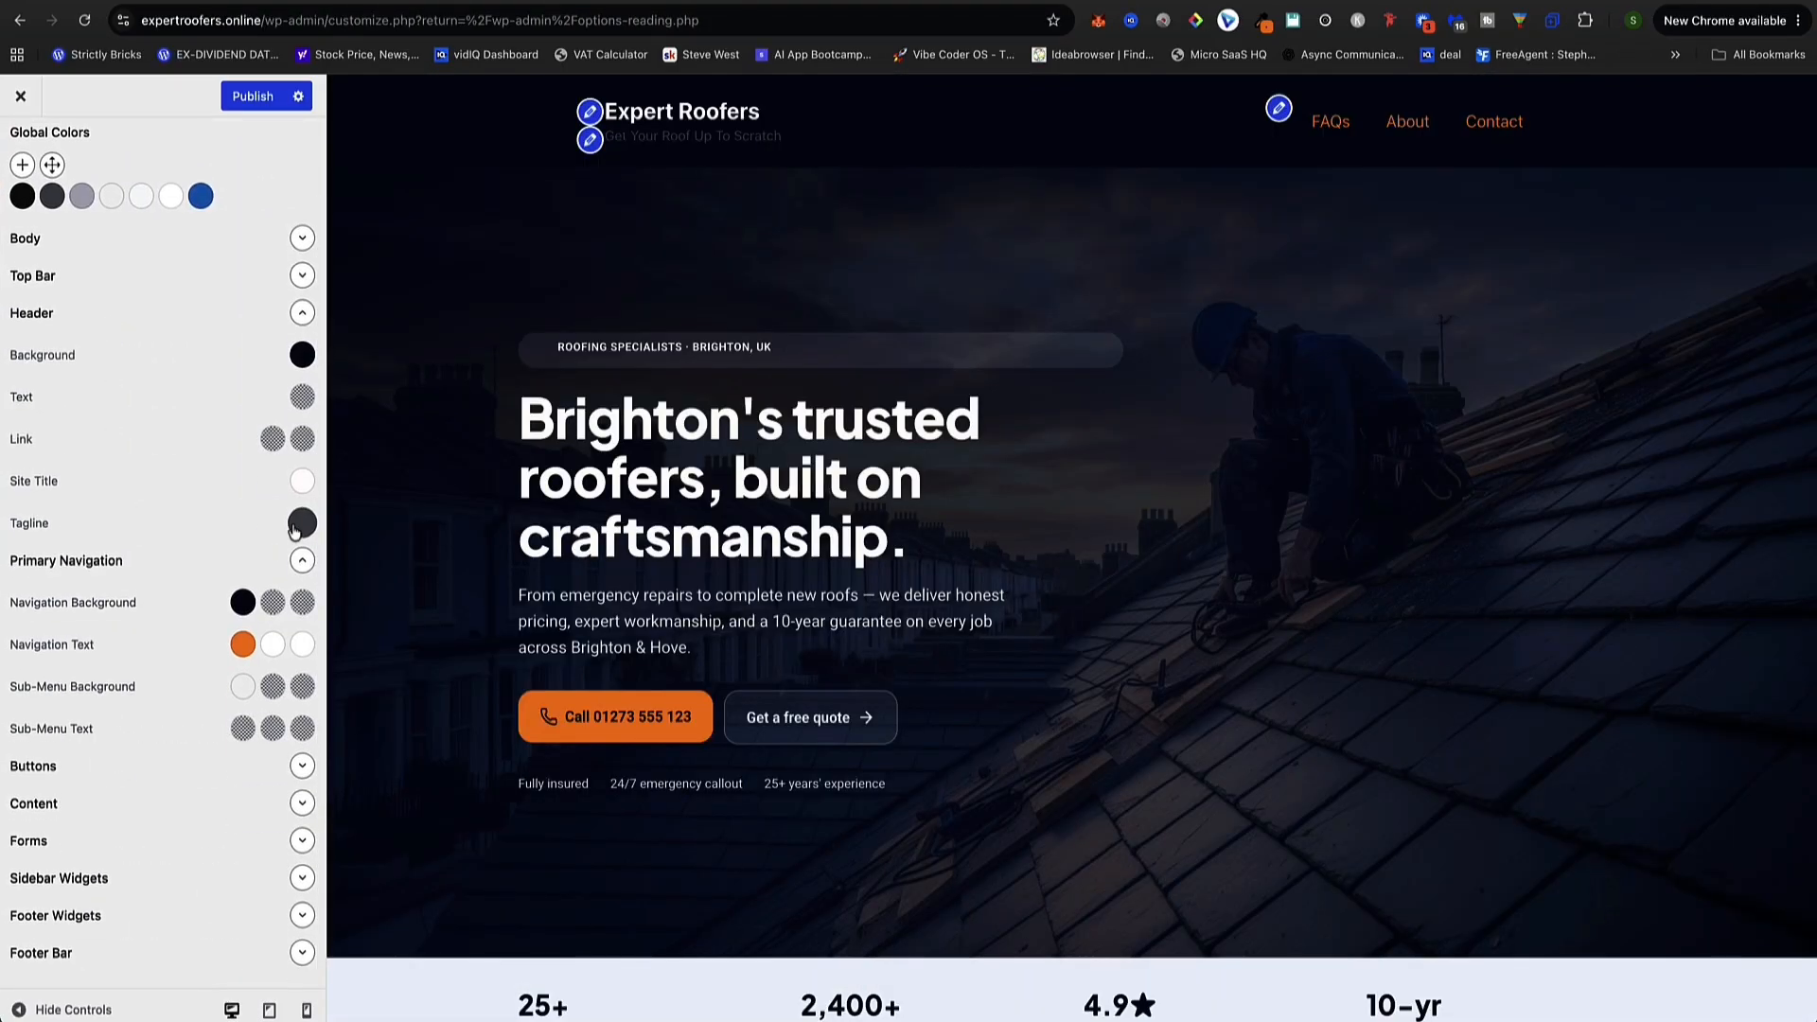
Set the Header Tagline colour to white #ffffff and publish the Customizer
left_click(301, 523)
left_click_drag(121, 605, 55, 572)
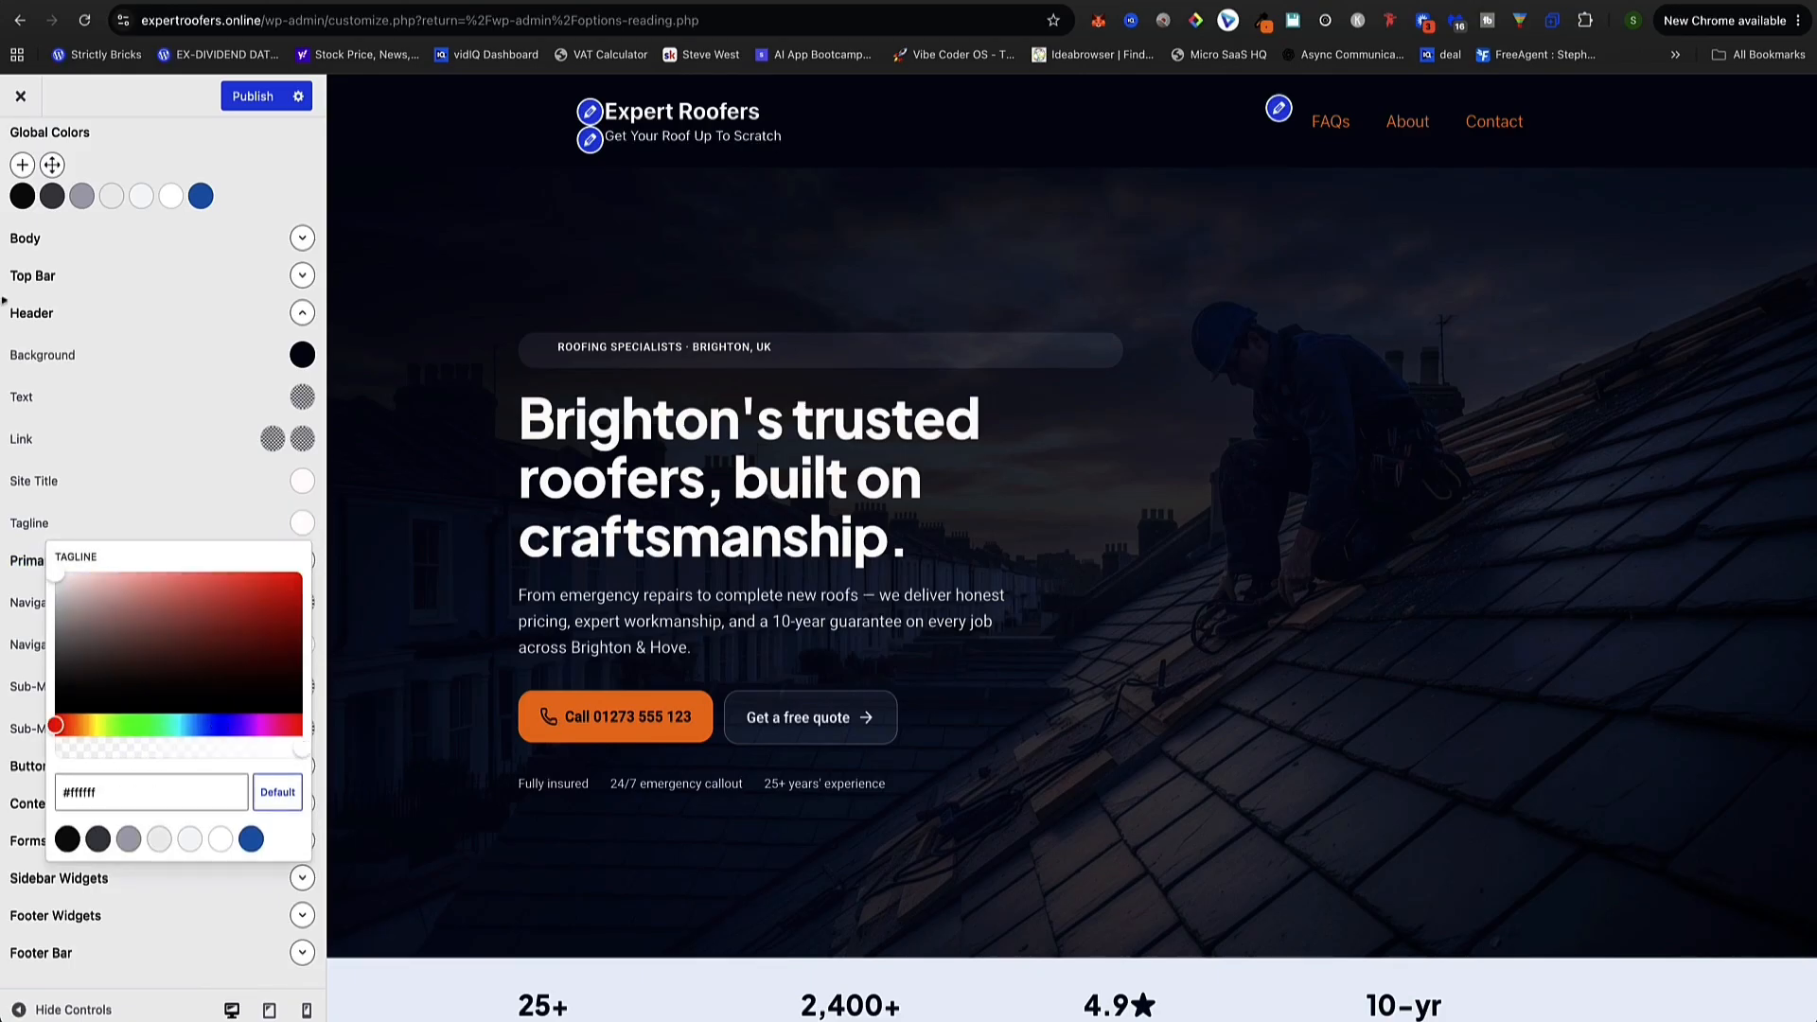
left_click(254, 96)
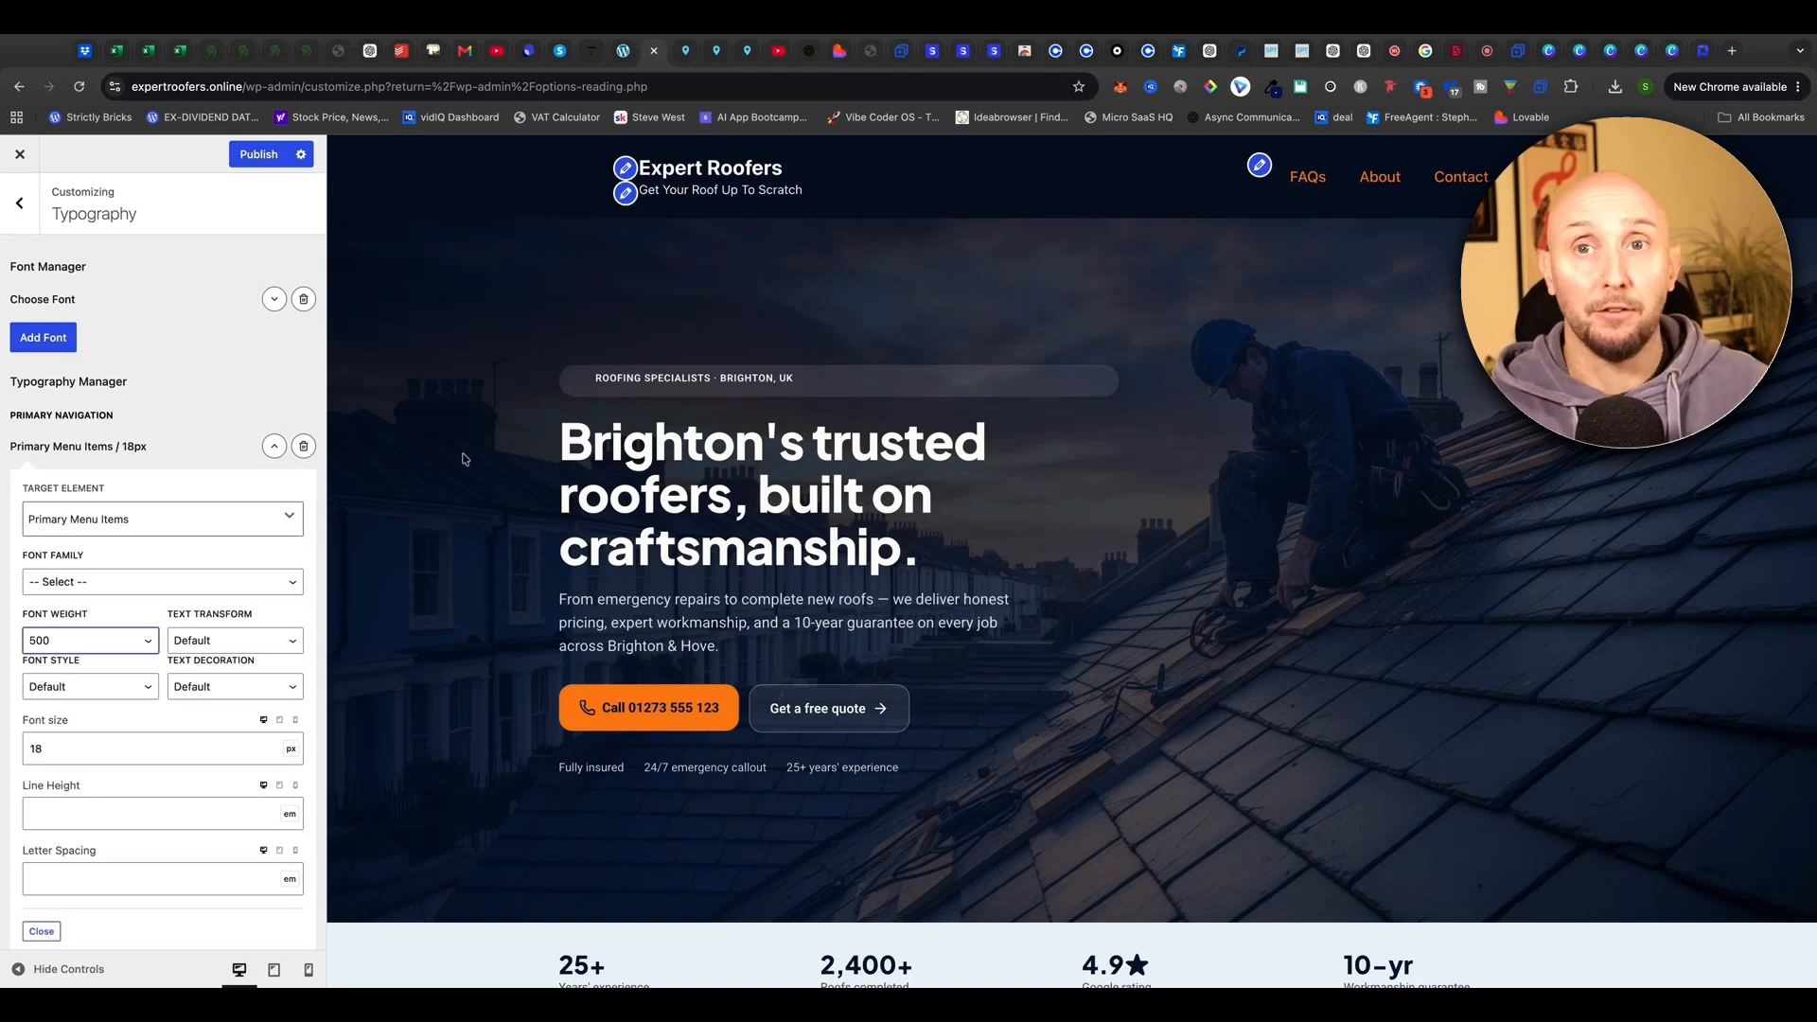
Open Layout > Footer settings and compare with the Entrepreneur Nut site's footer
left_click(23, 207)
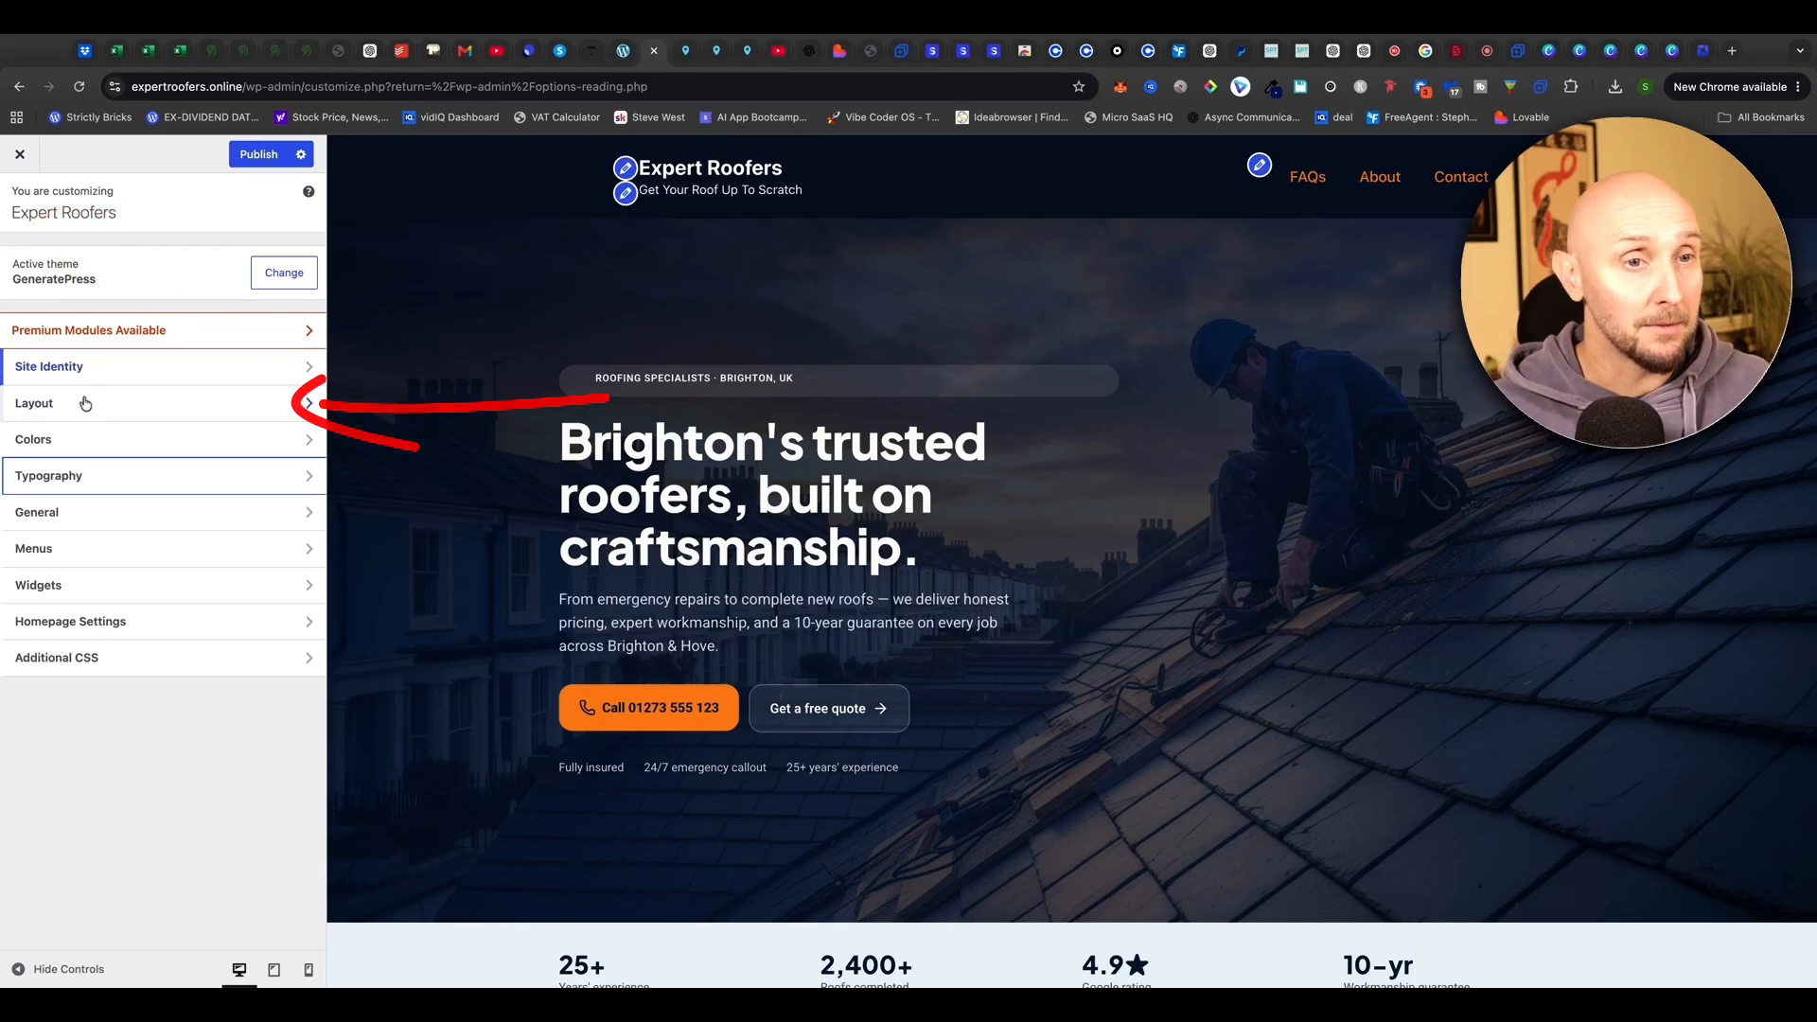
left_click(85, 404)
left_click(102, 409)
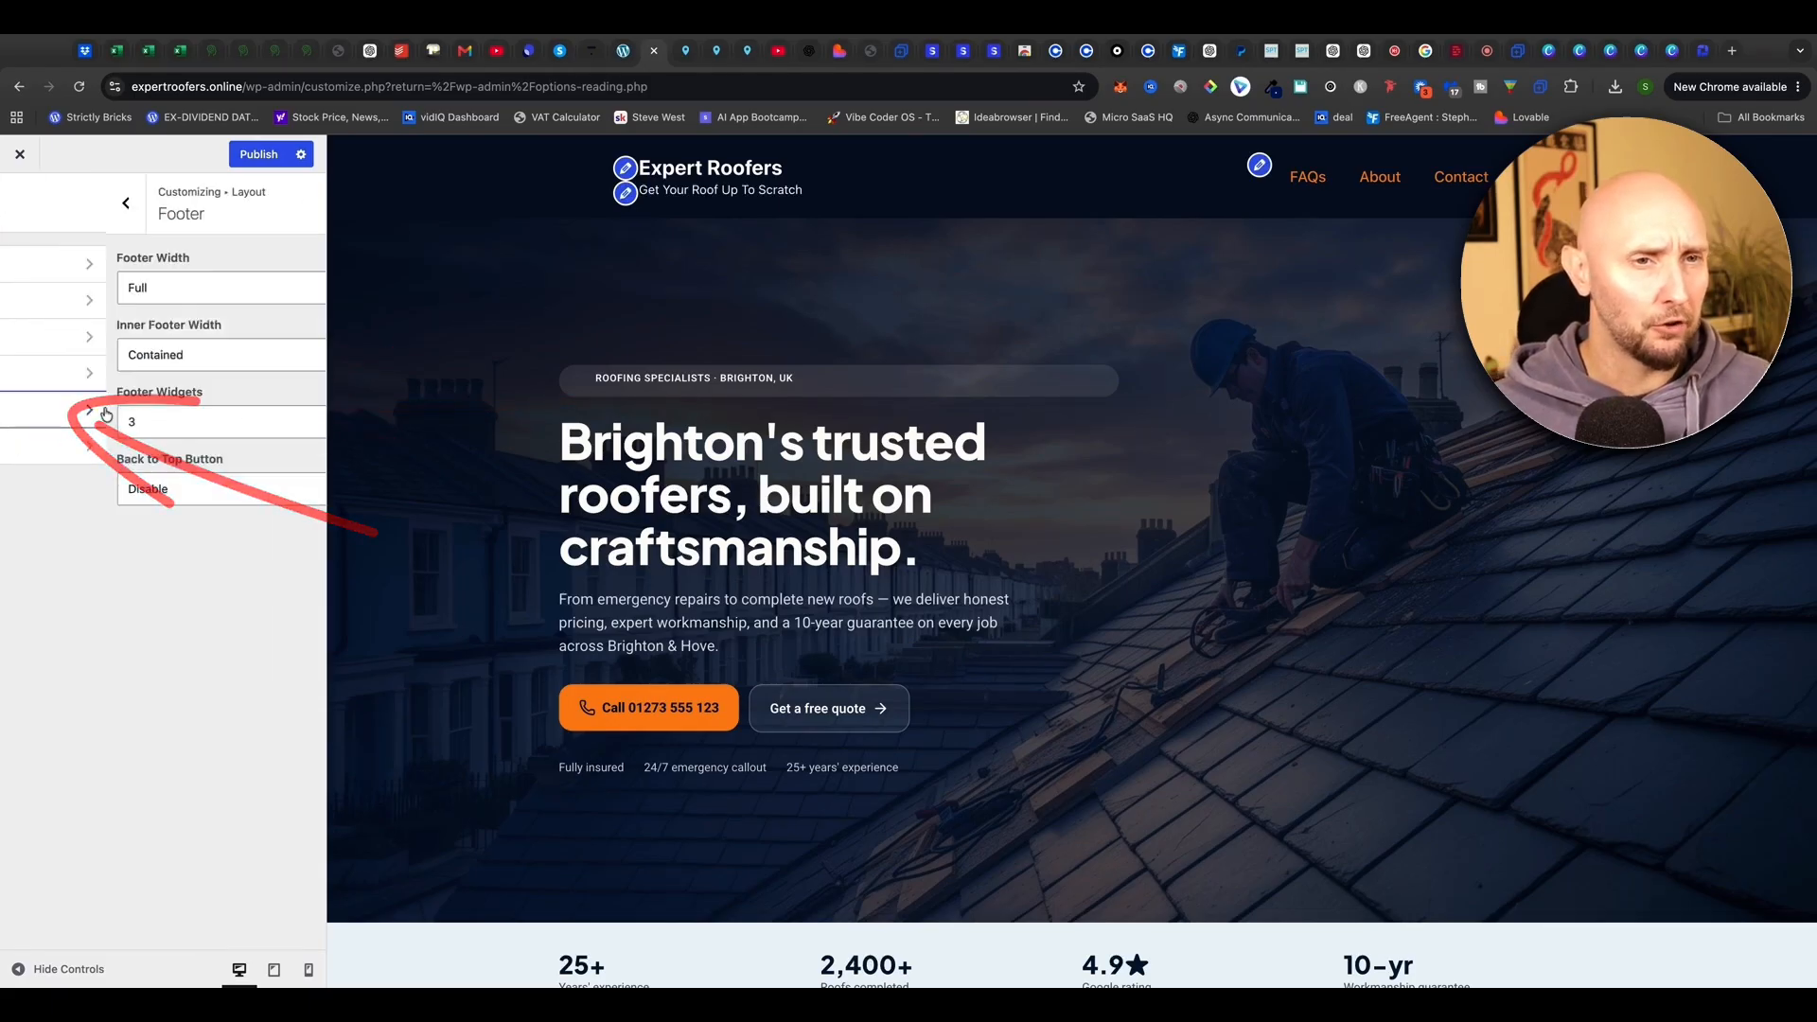
scroll(405, 491, "down", 20)
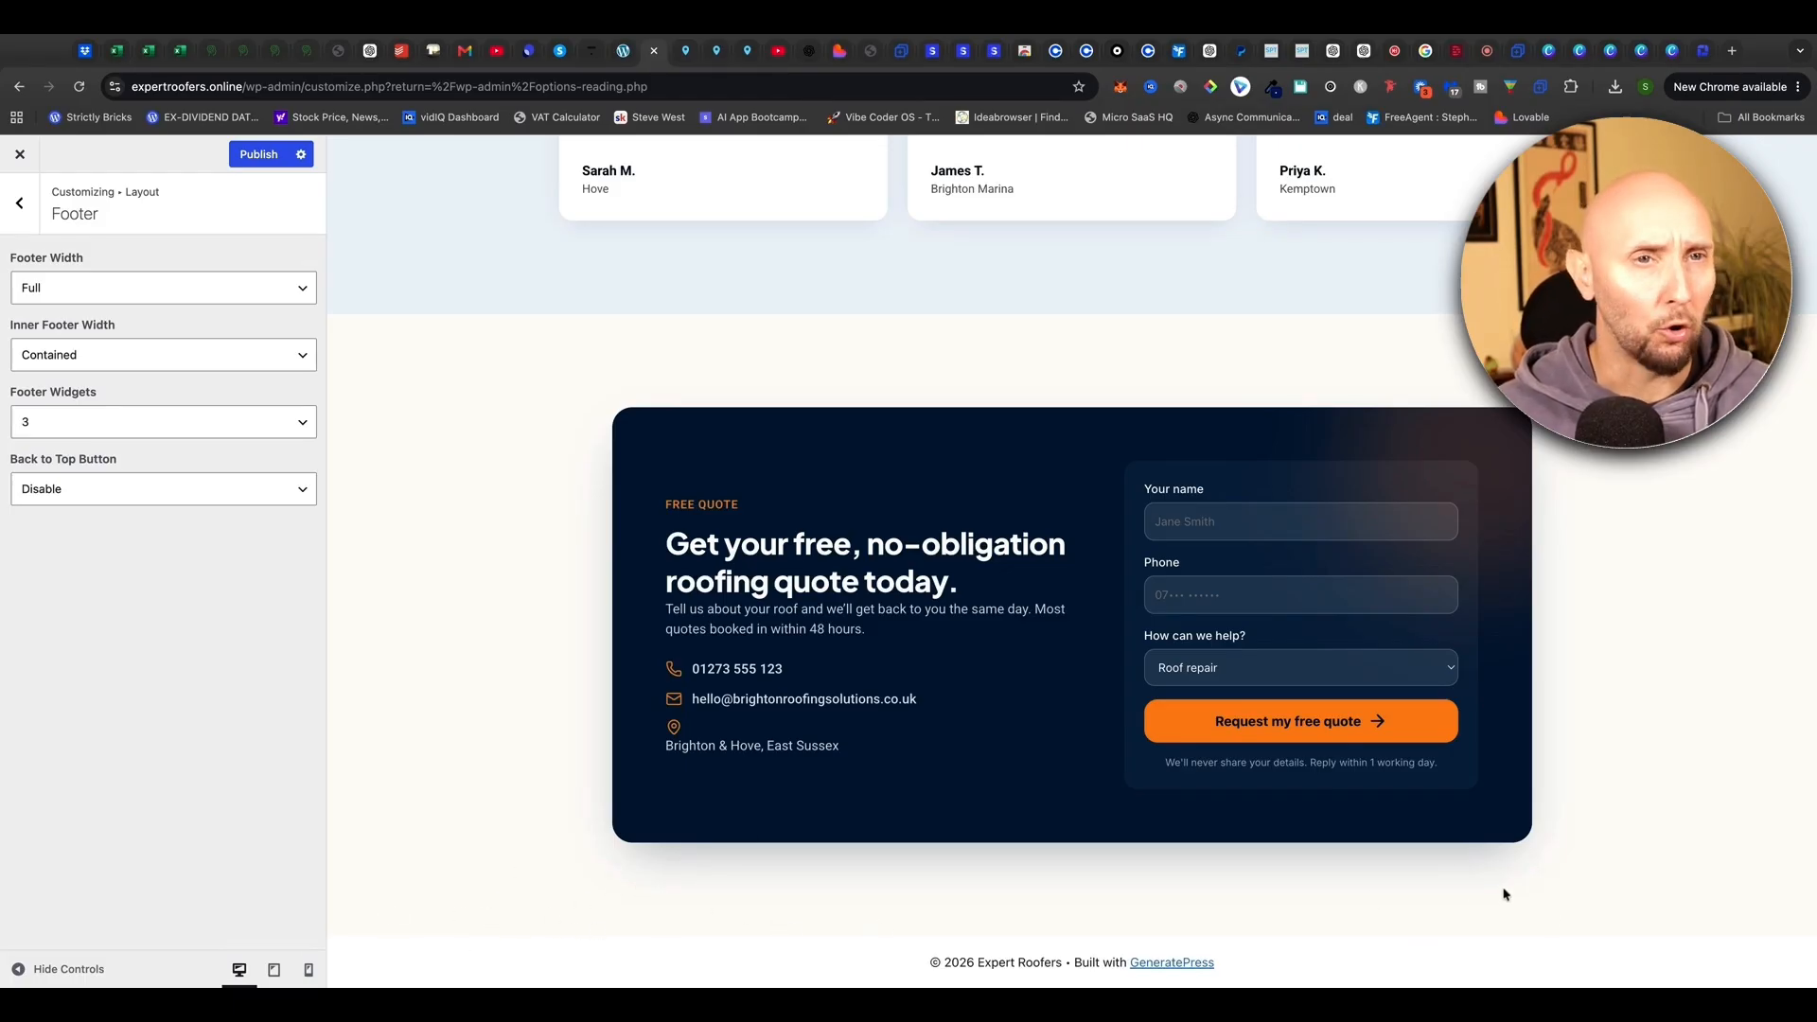
left_click(212, 50)
scroll(321, 367, "down", 20)
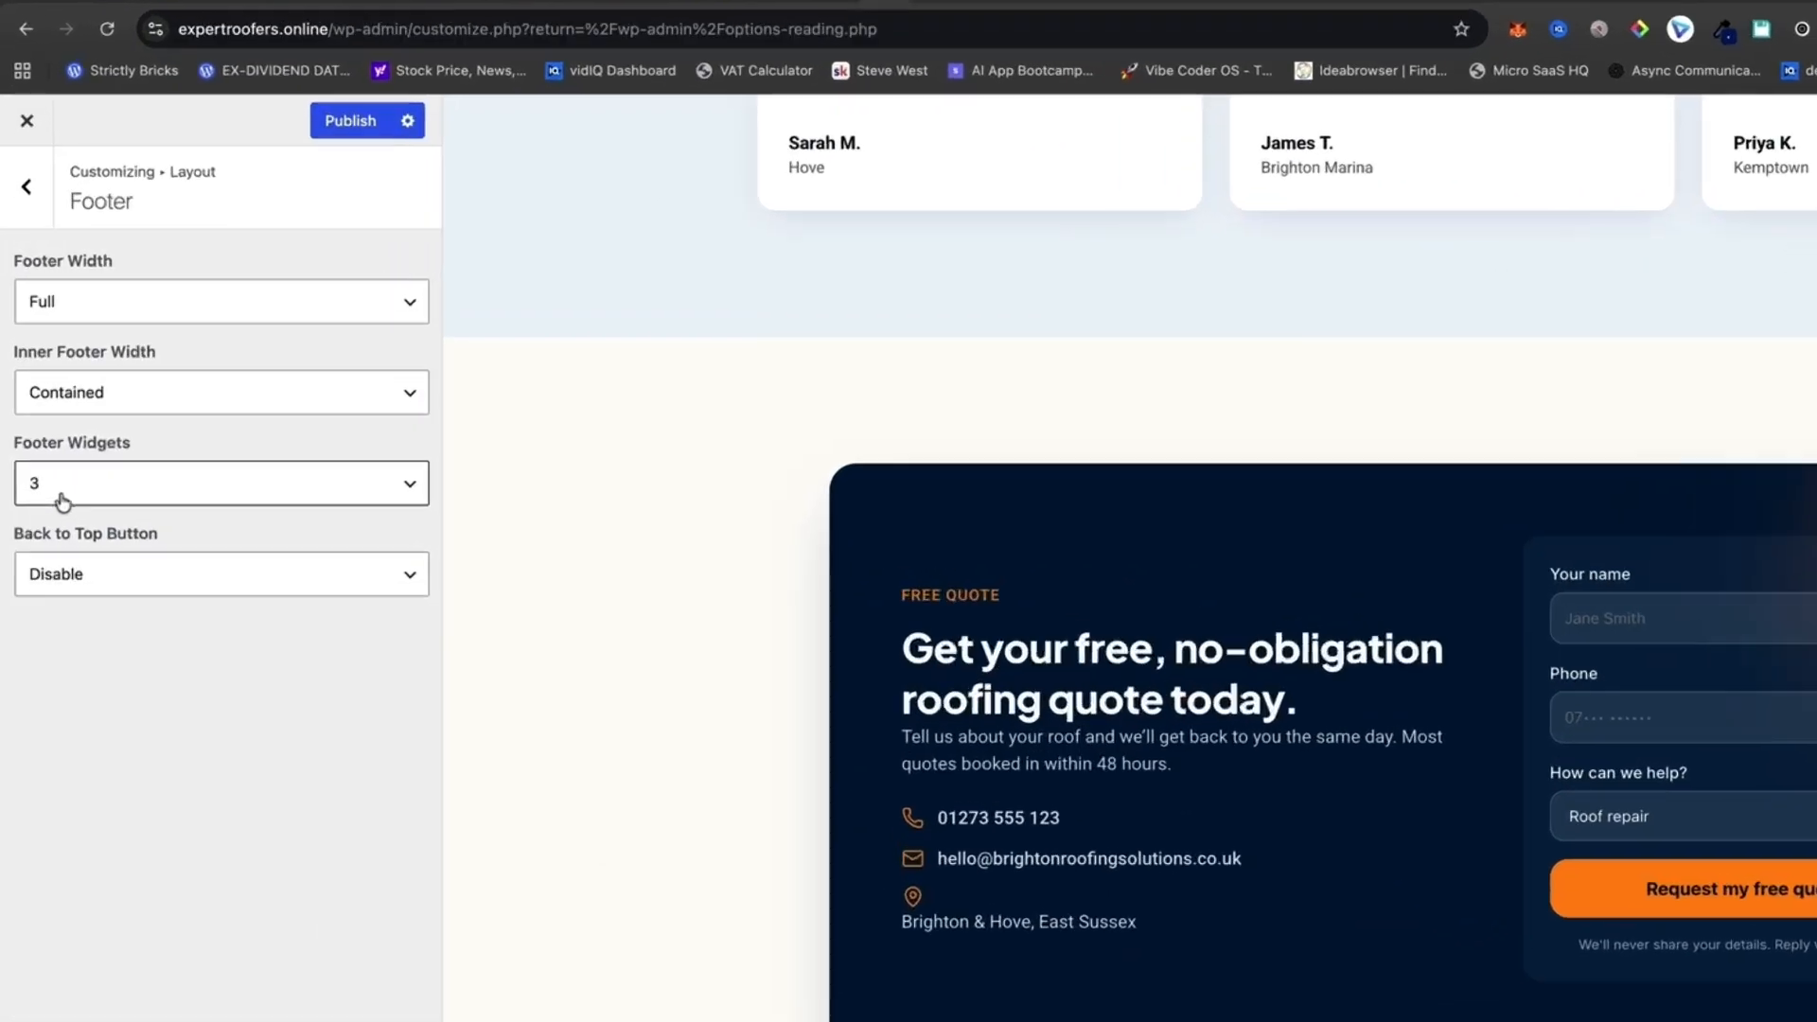
Set Inner Footer Width to Full
left_click(227, 489)
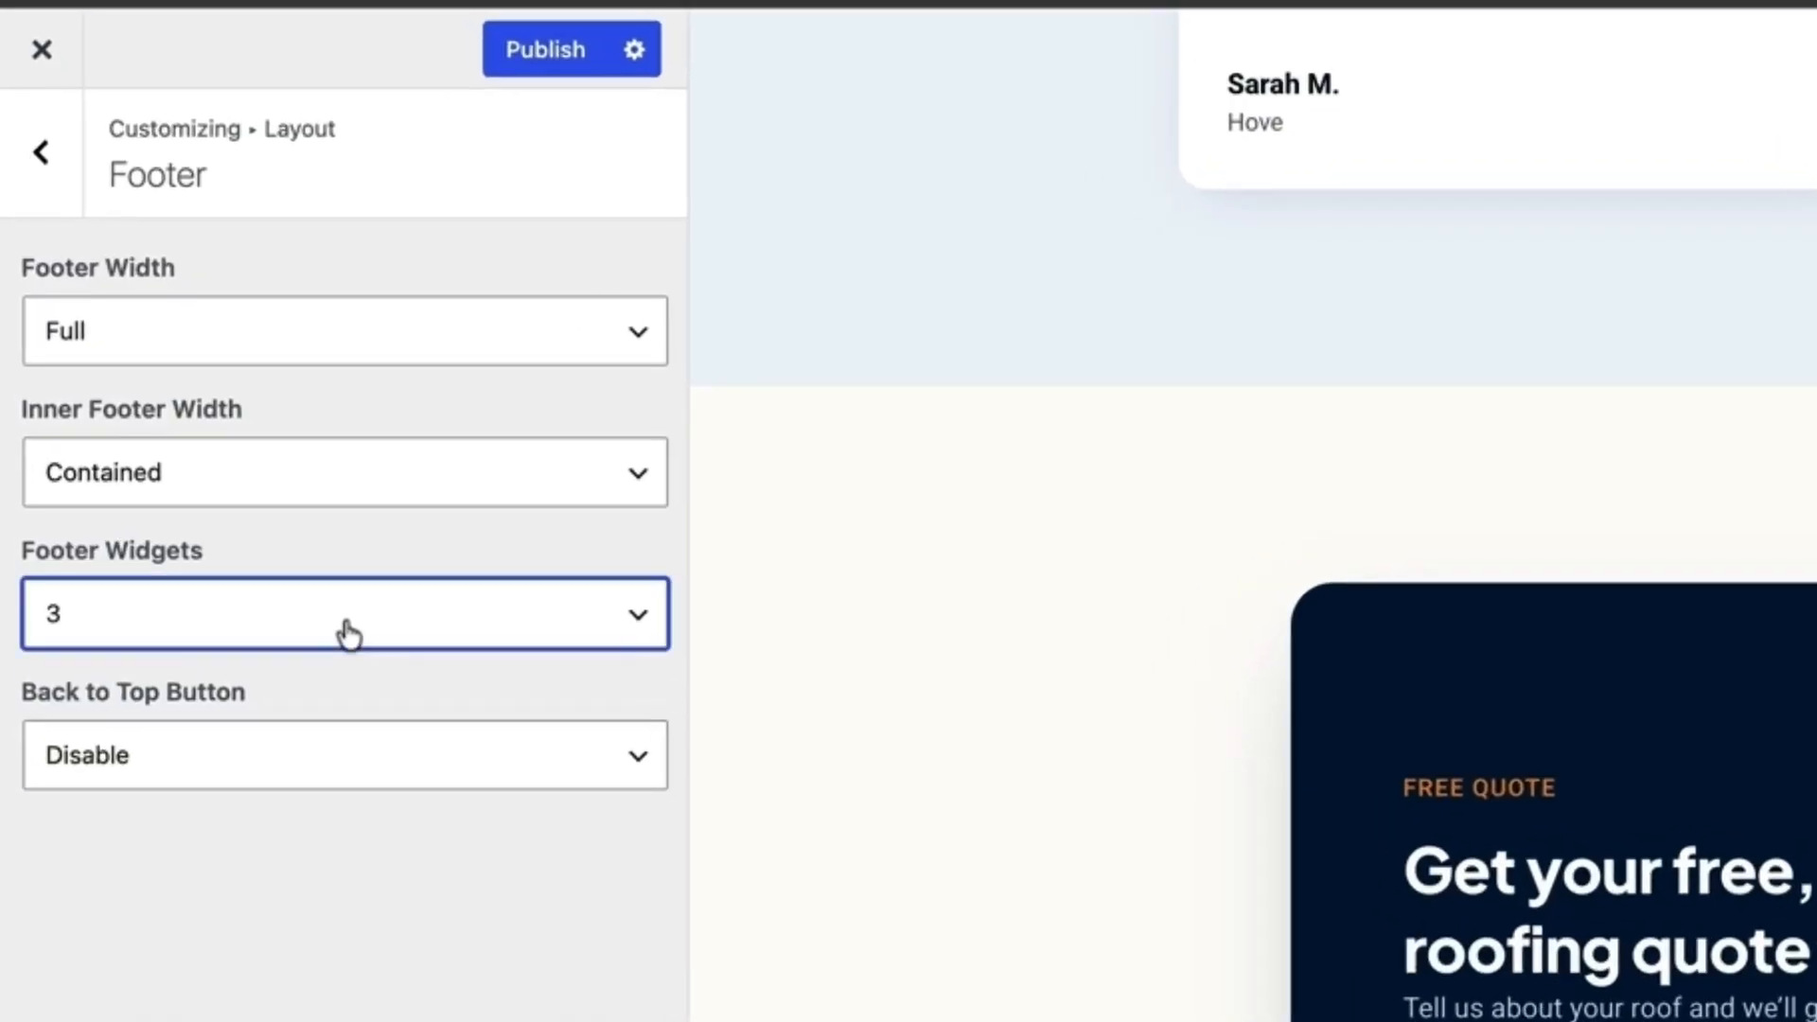
left_click(219, 331)
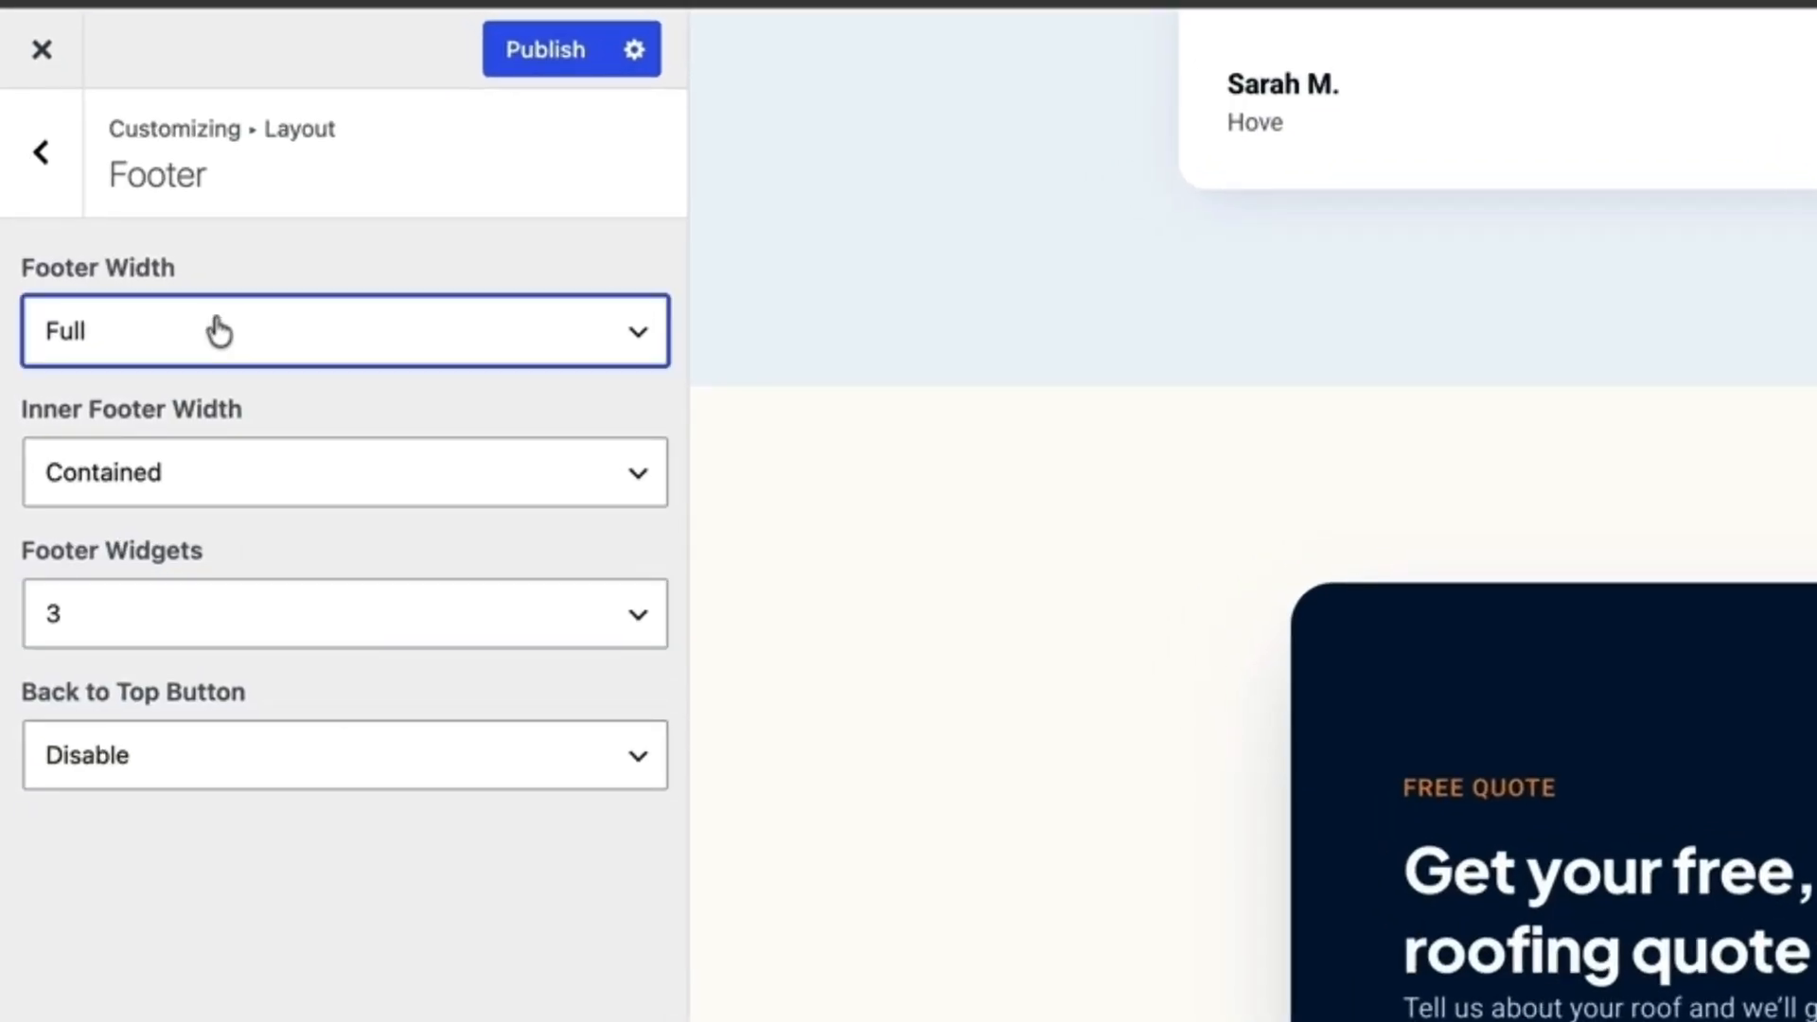
left_click(275, 507)
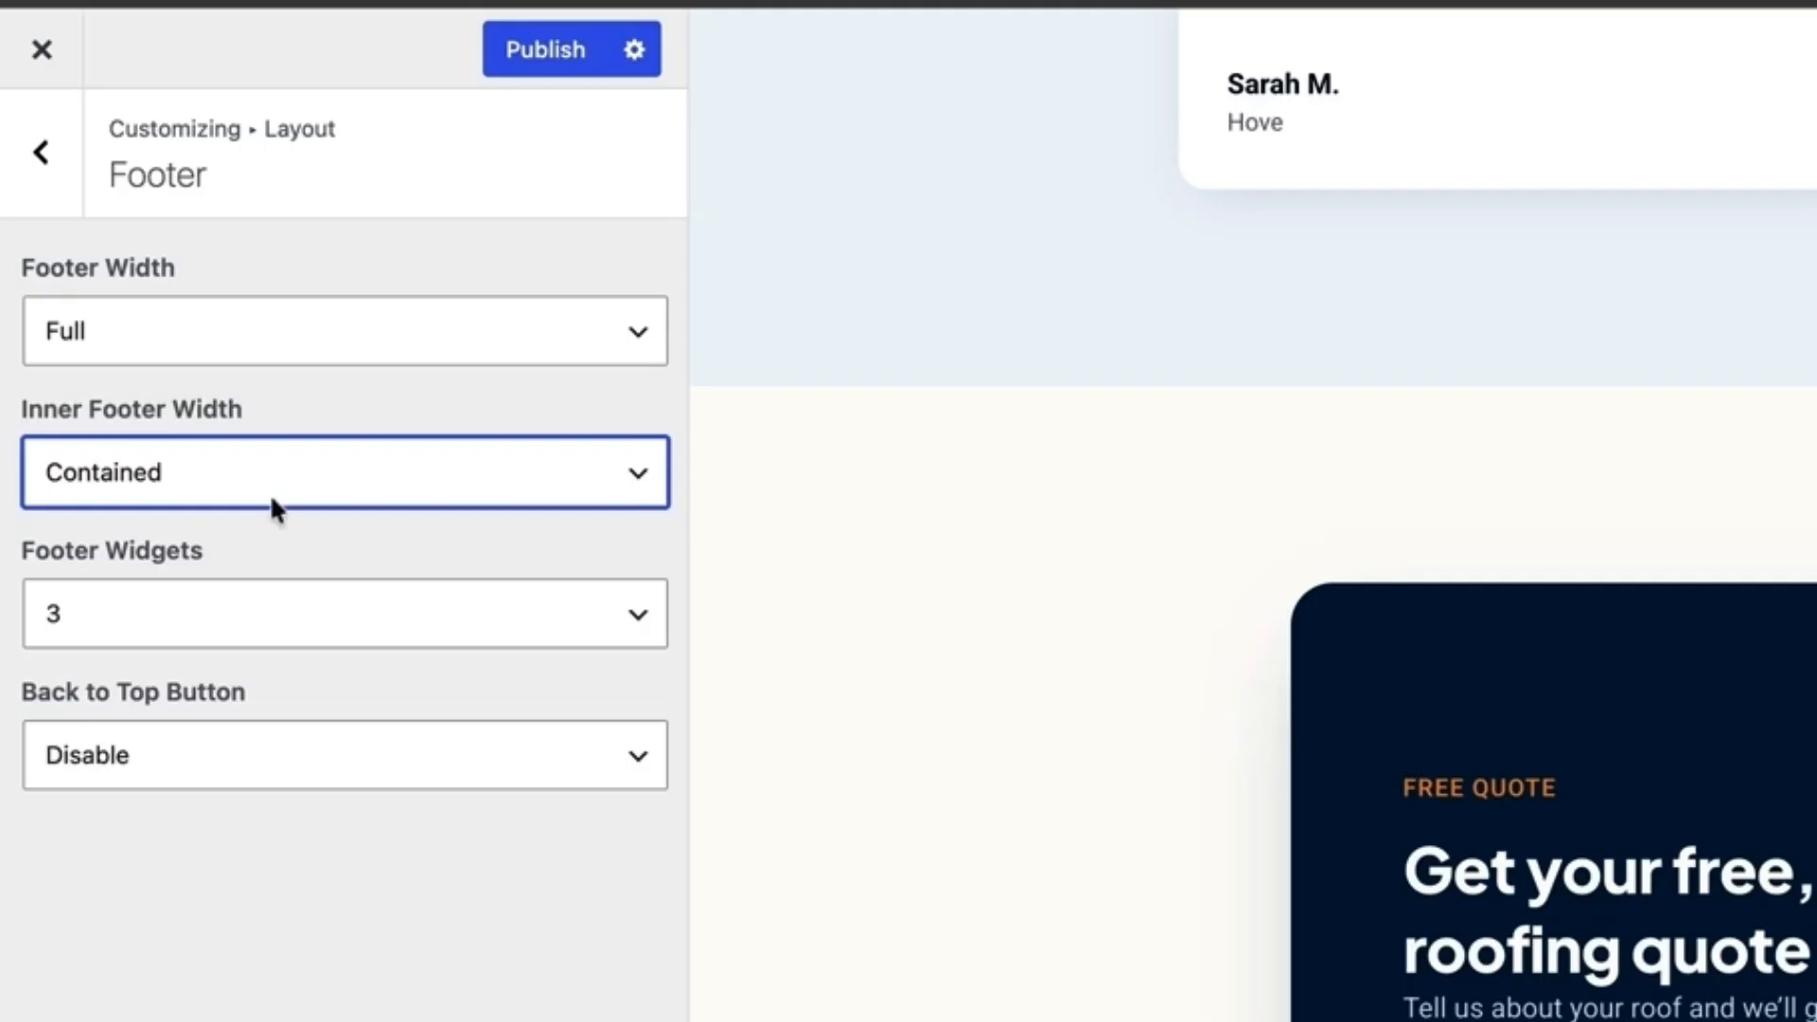
left_click(271, 503)
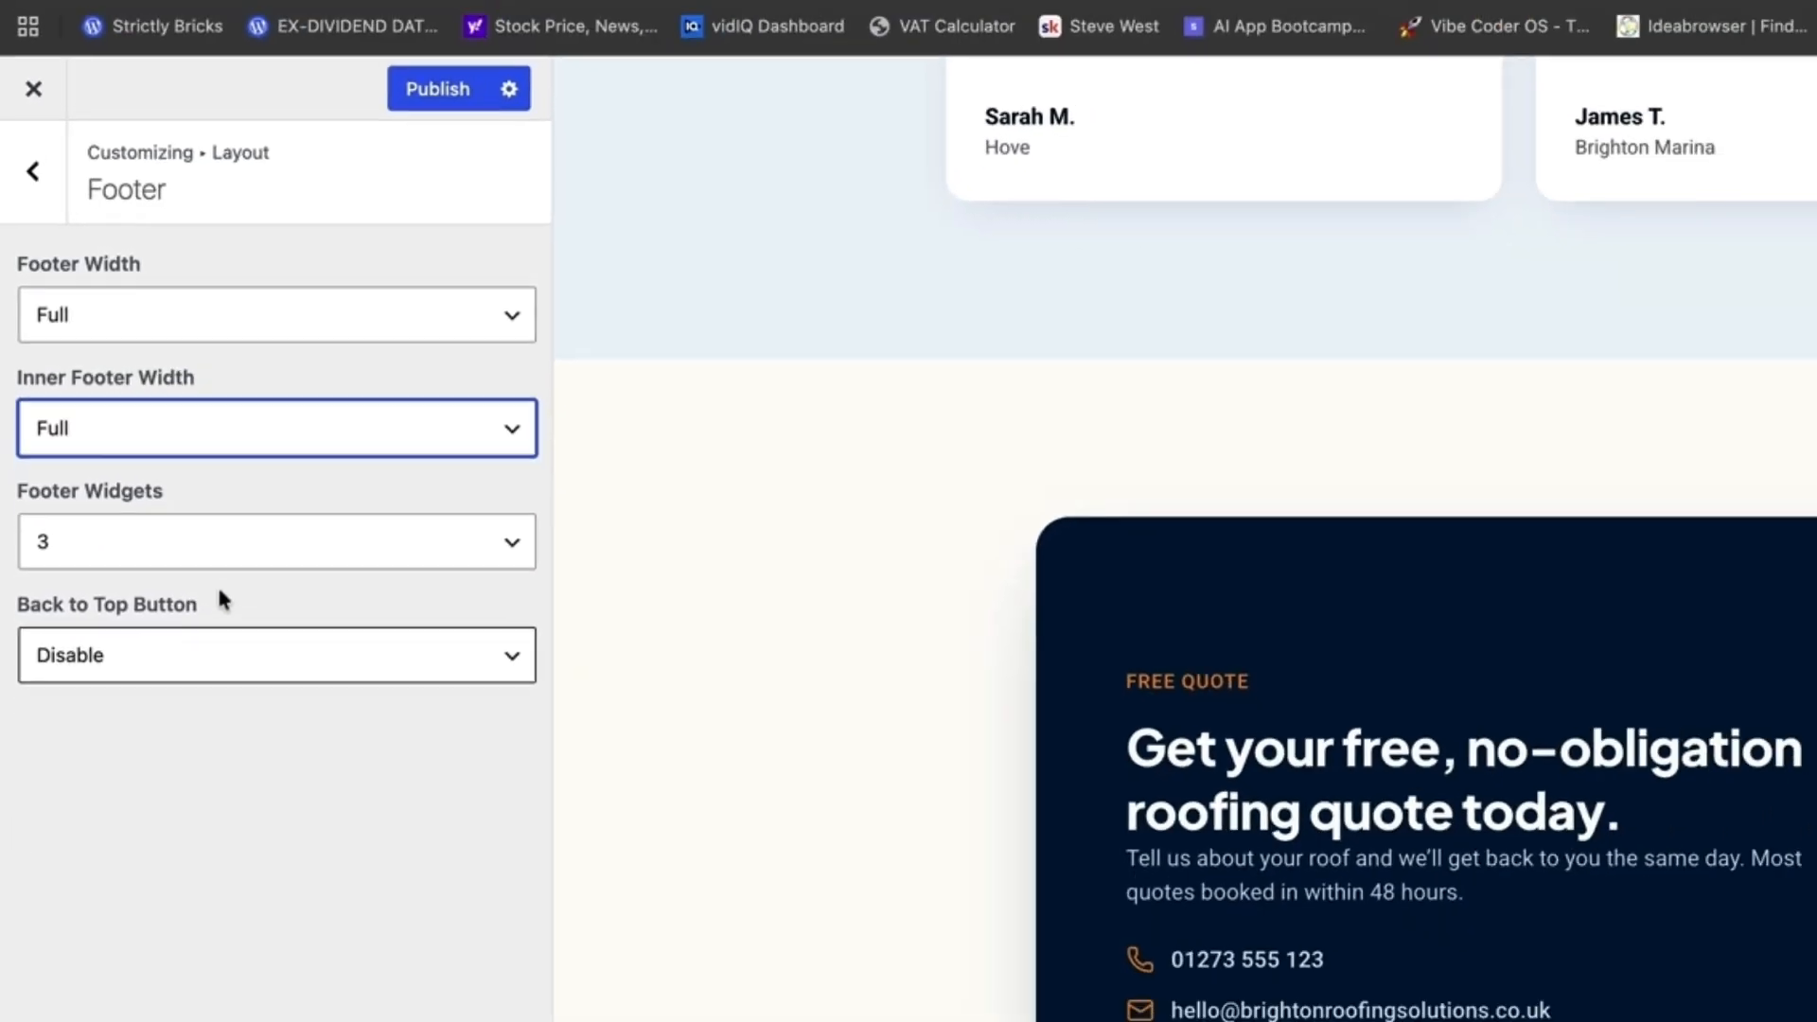
left_click_drag(270, 668, 271, 679)
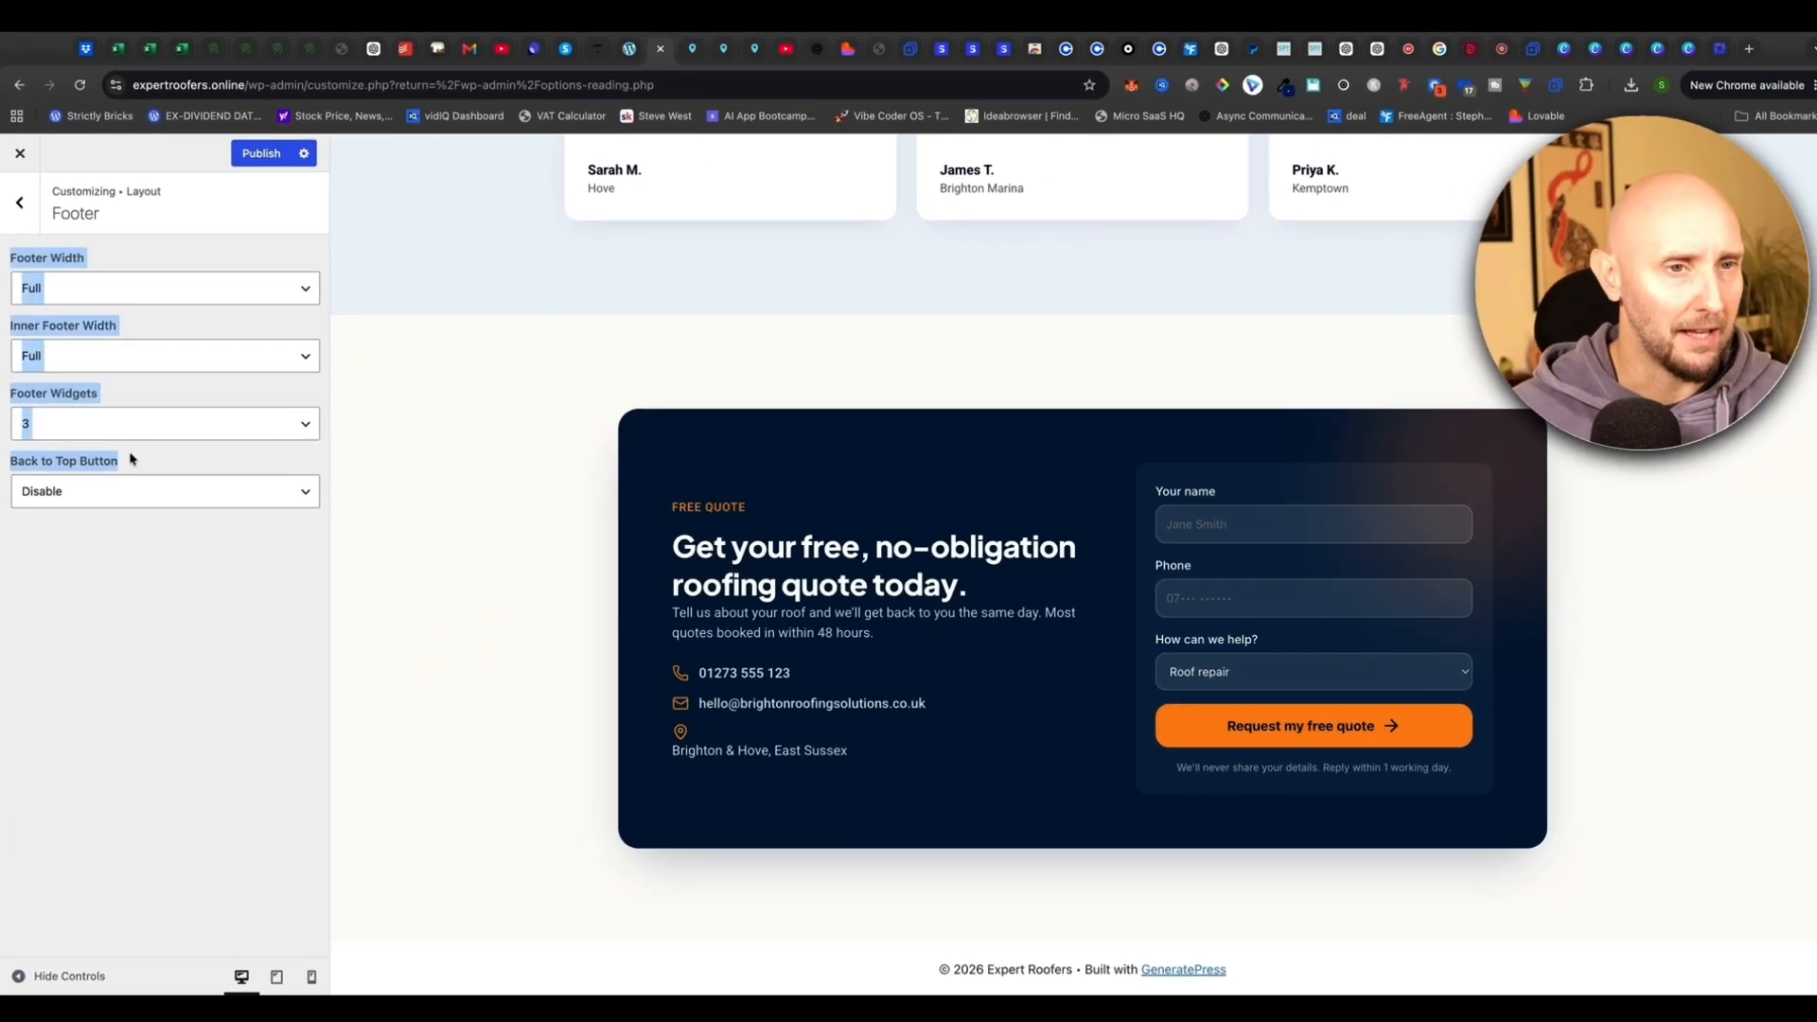
Enable the Back to Top button, test its arrow in the preview, and publish
left_click(130, 459)
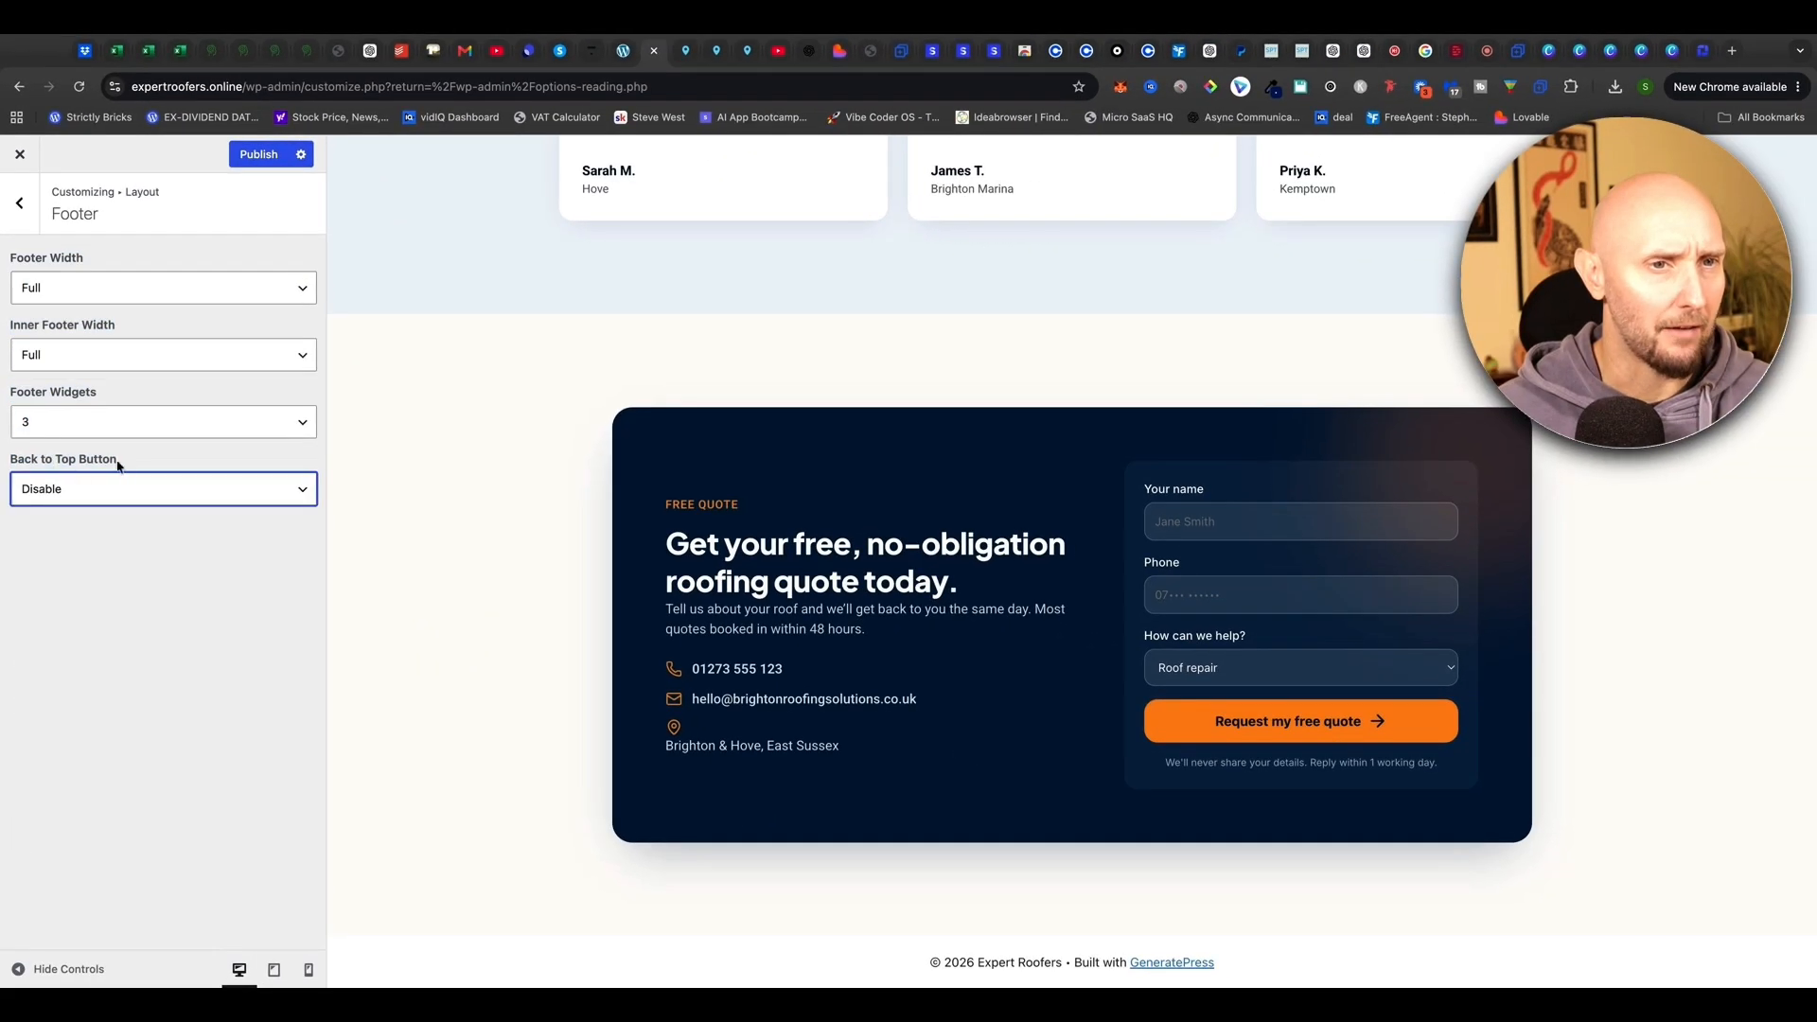
left_click(307, 495)
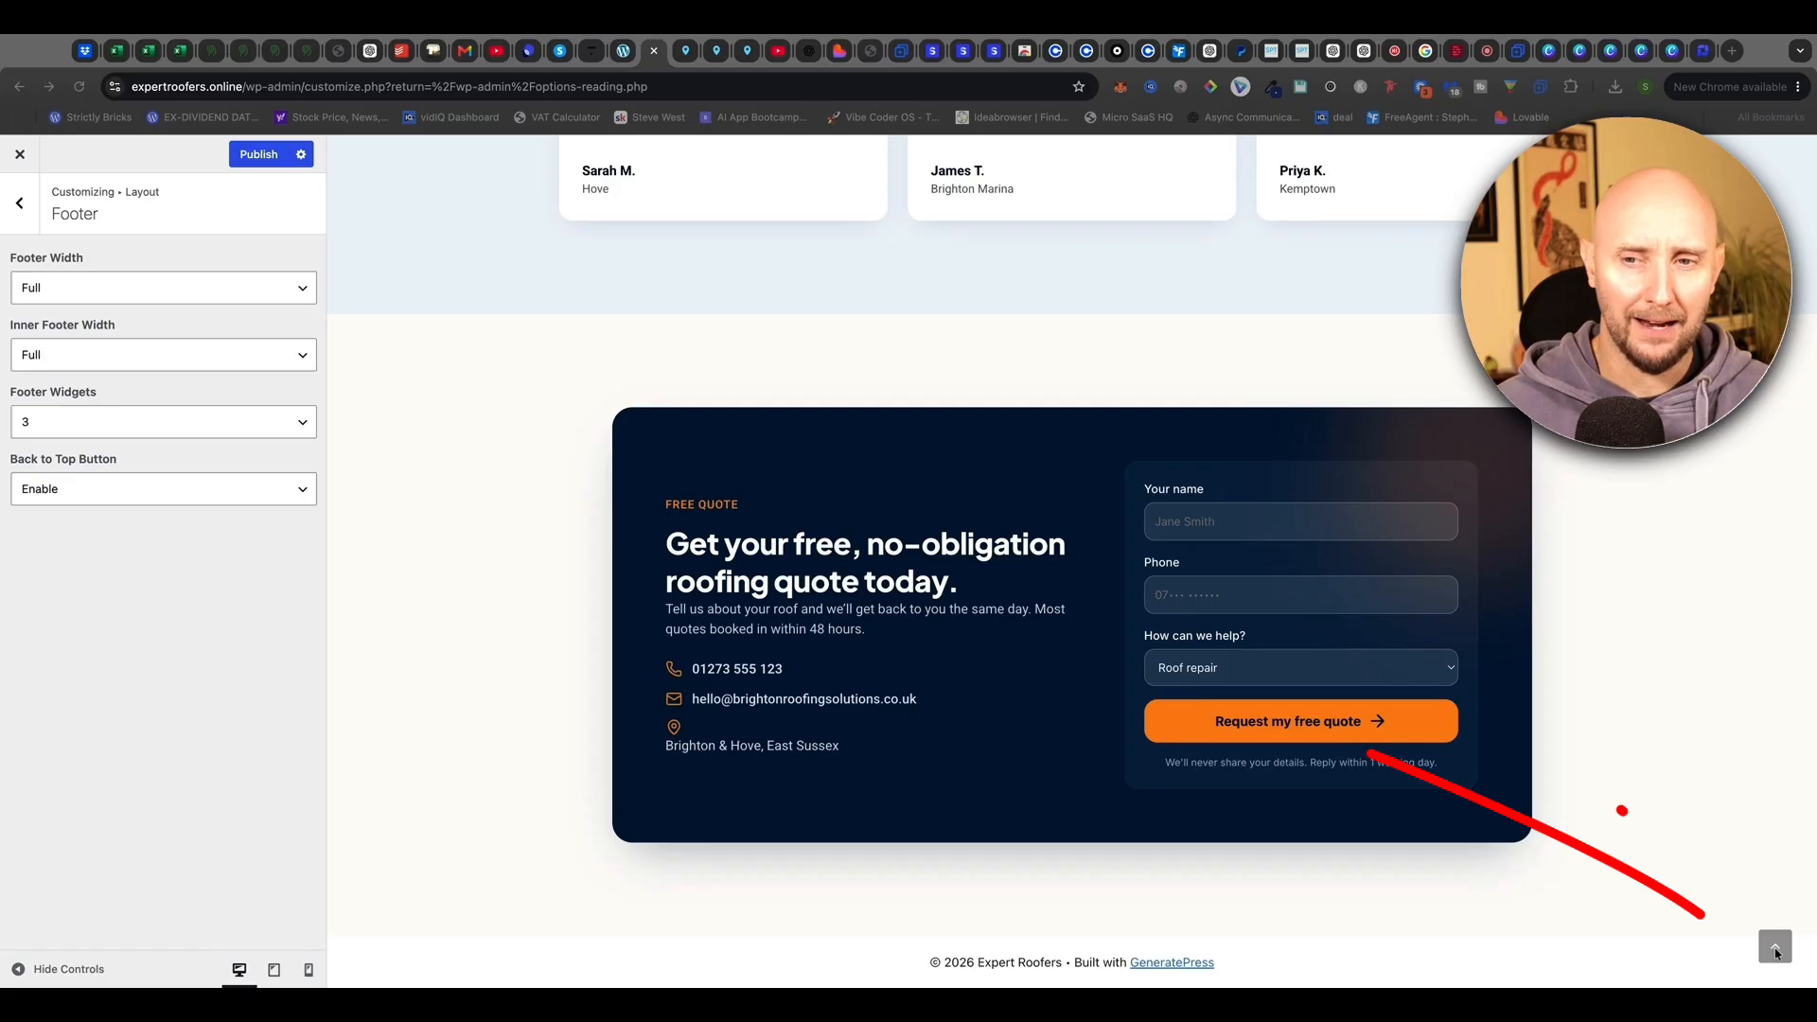
left_click(1777, 956)
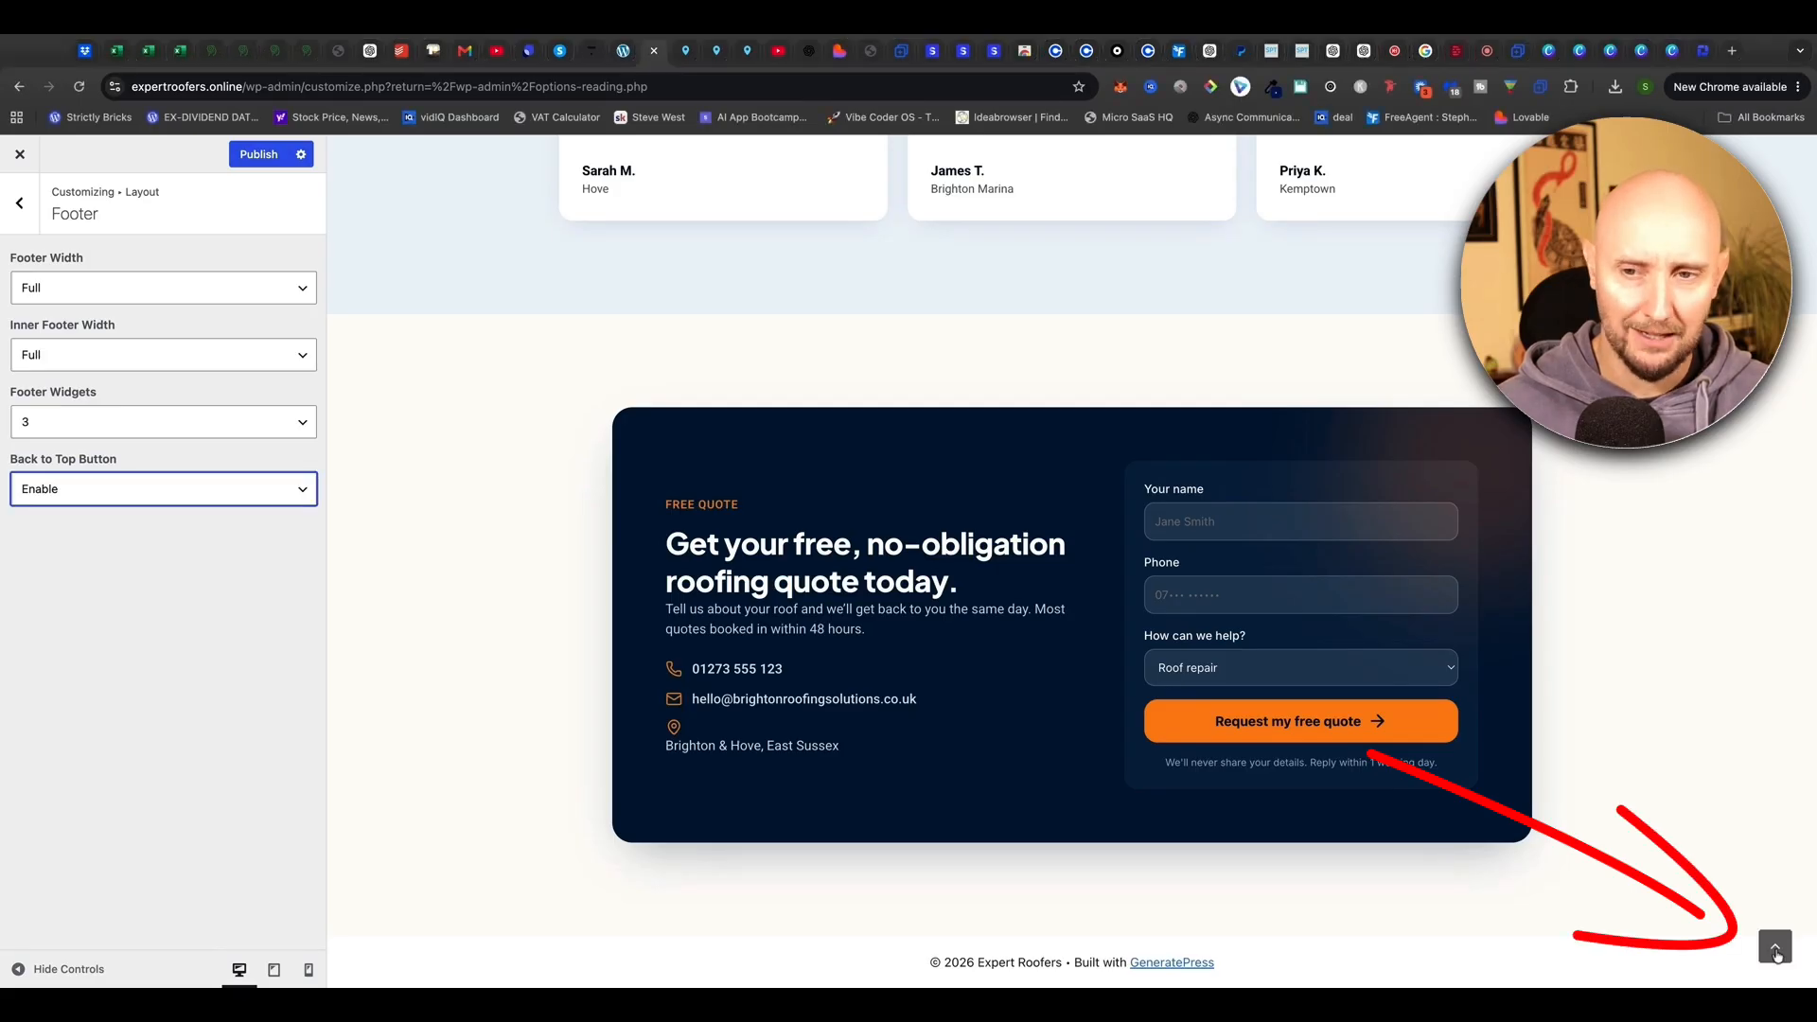
left_click(1776, 956)
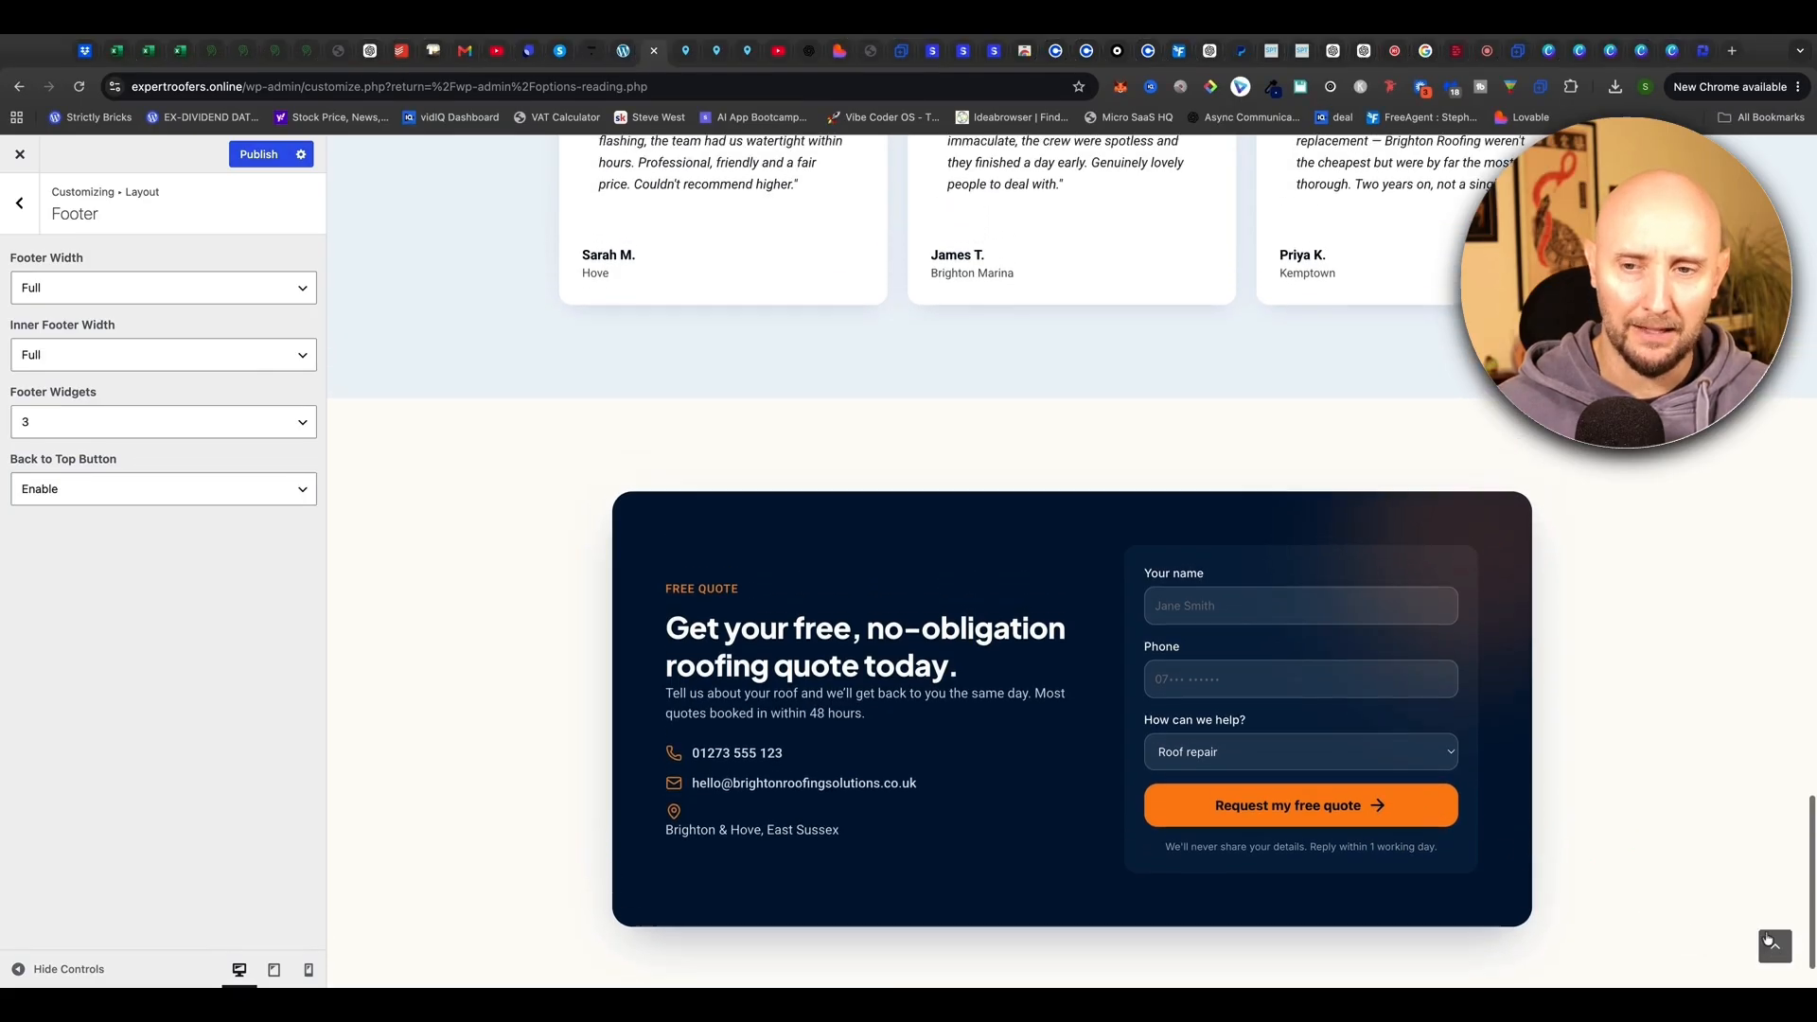
scroll(1624, 937, "down", 2)
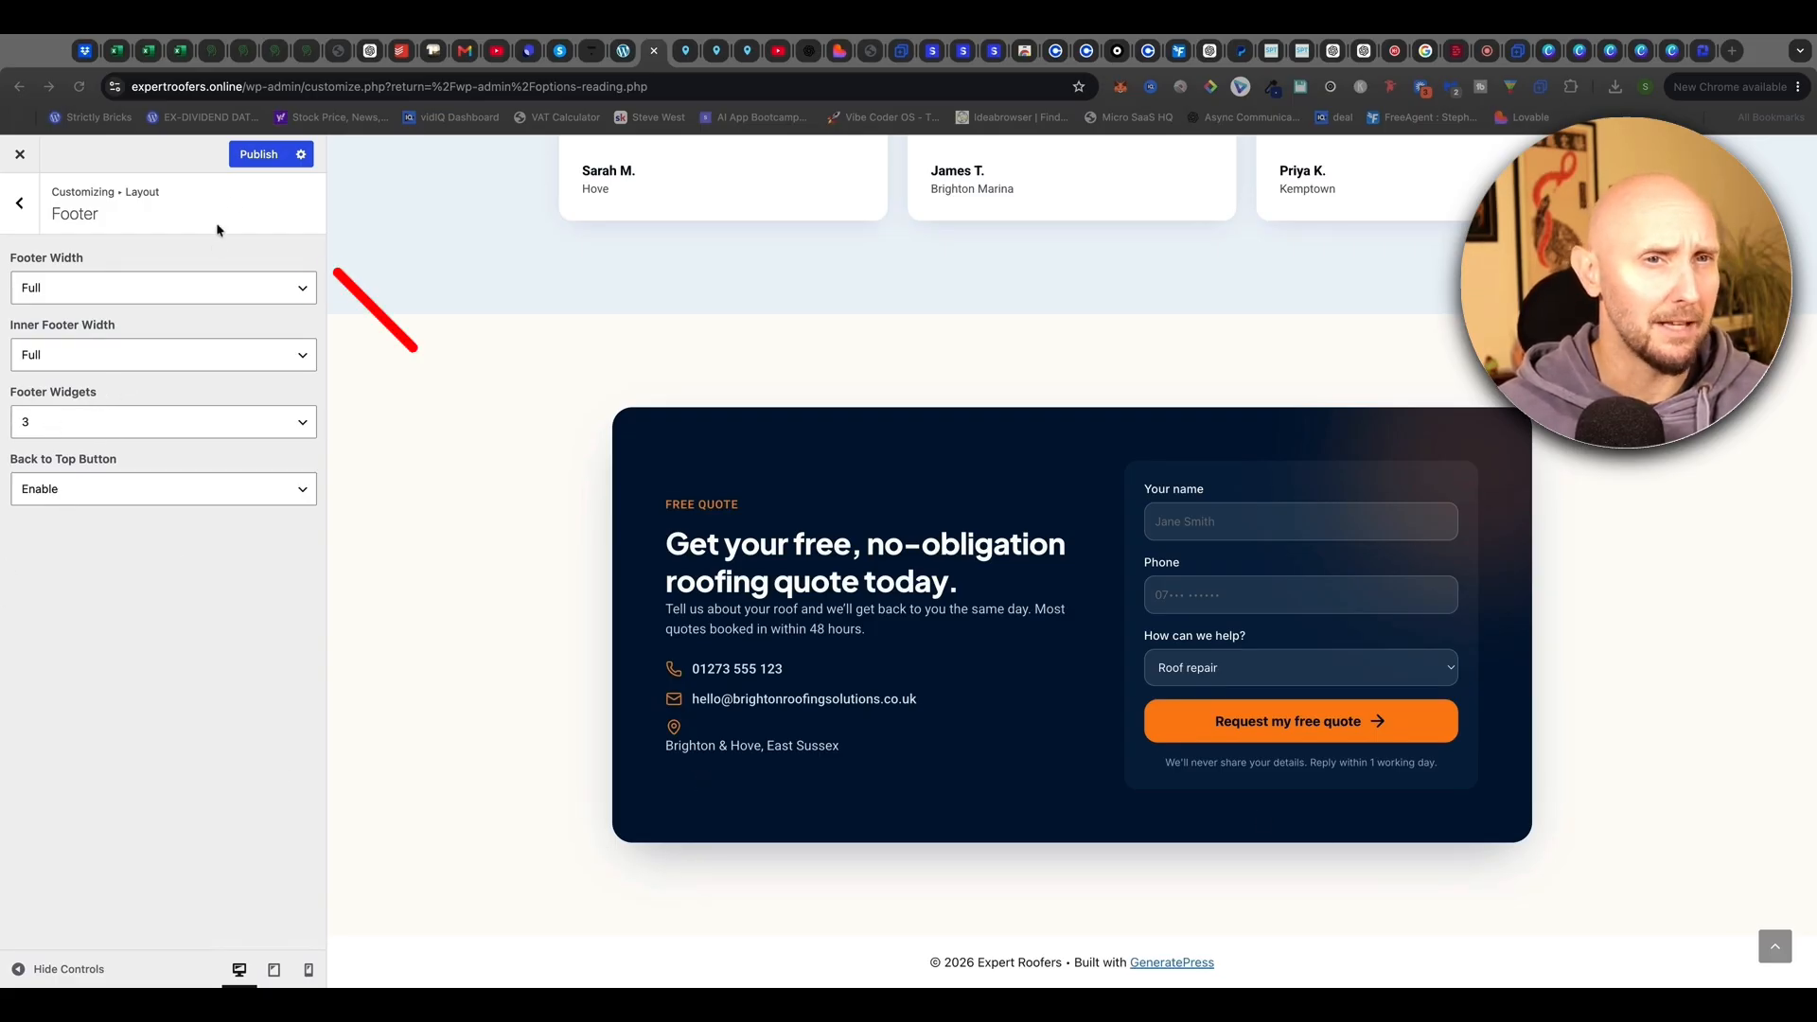
left_click(258, 155)
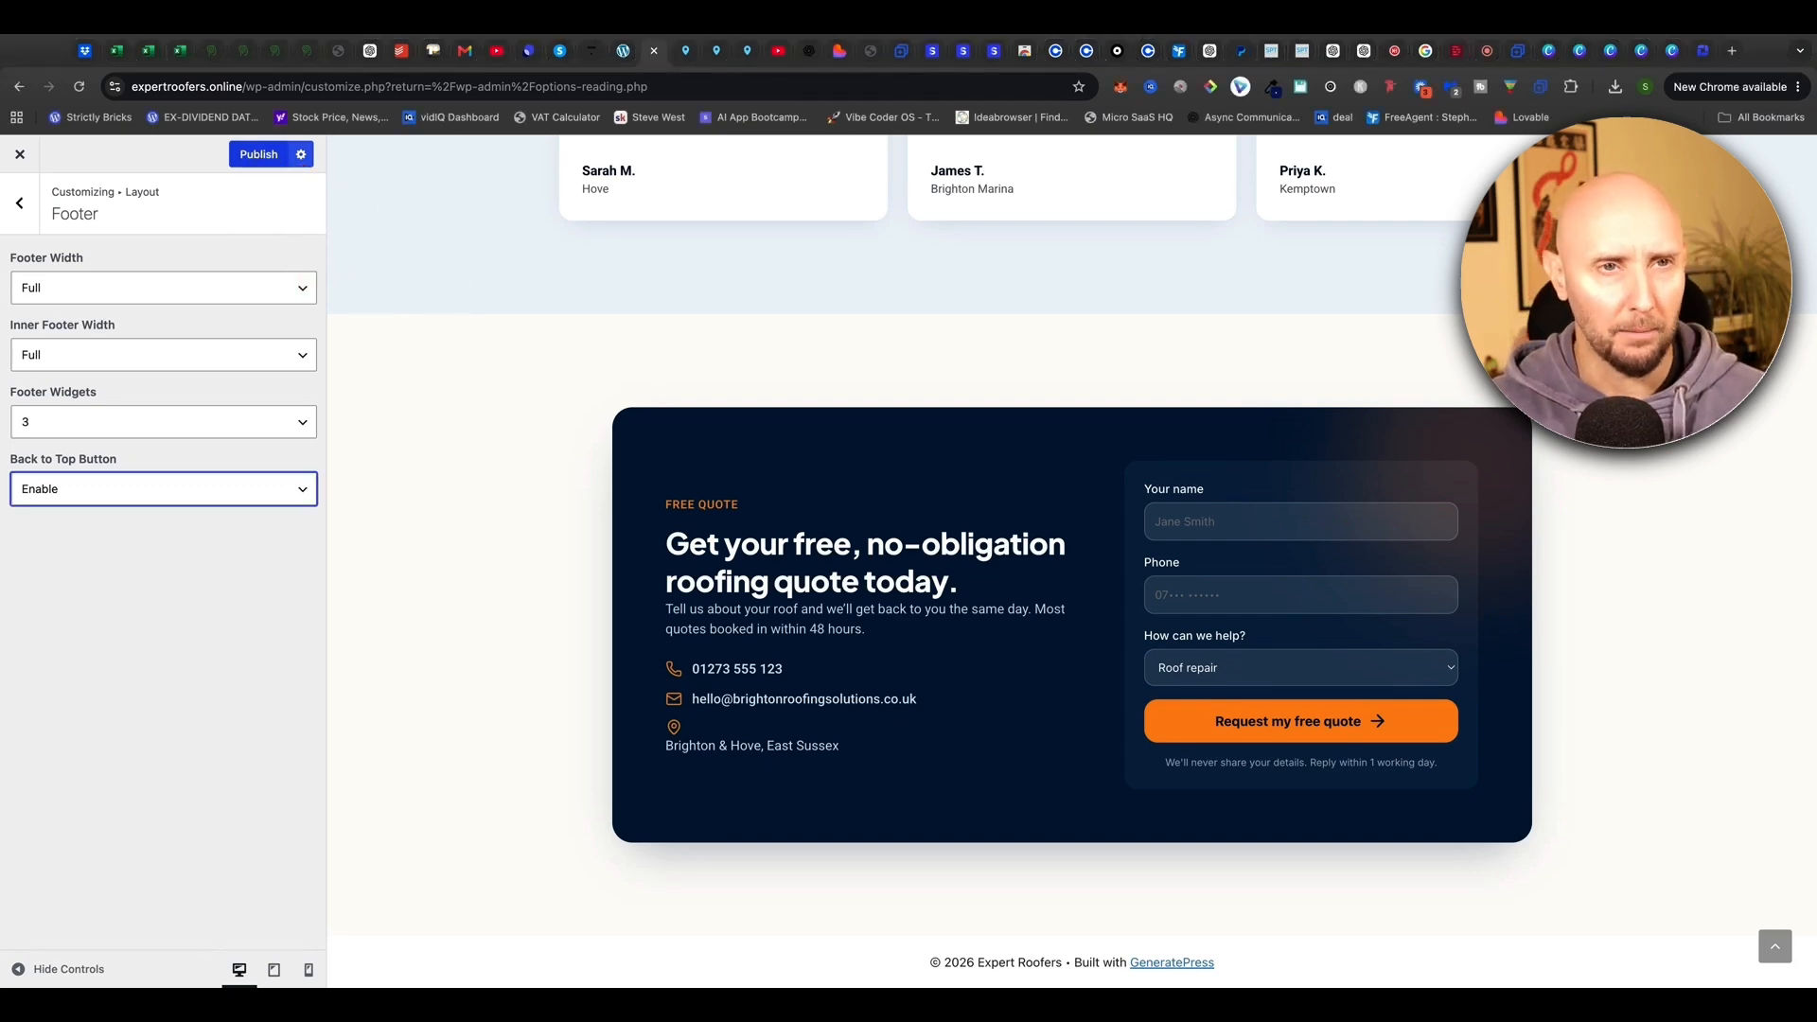
left_click(258, 155)
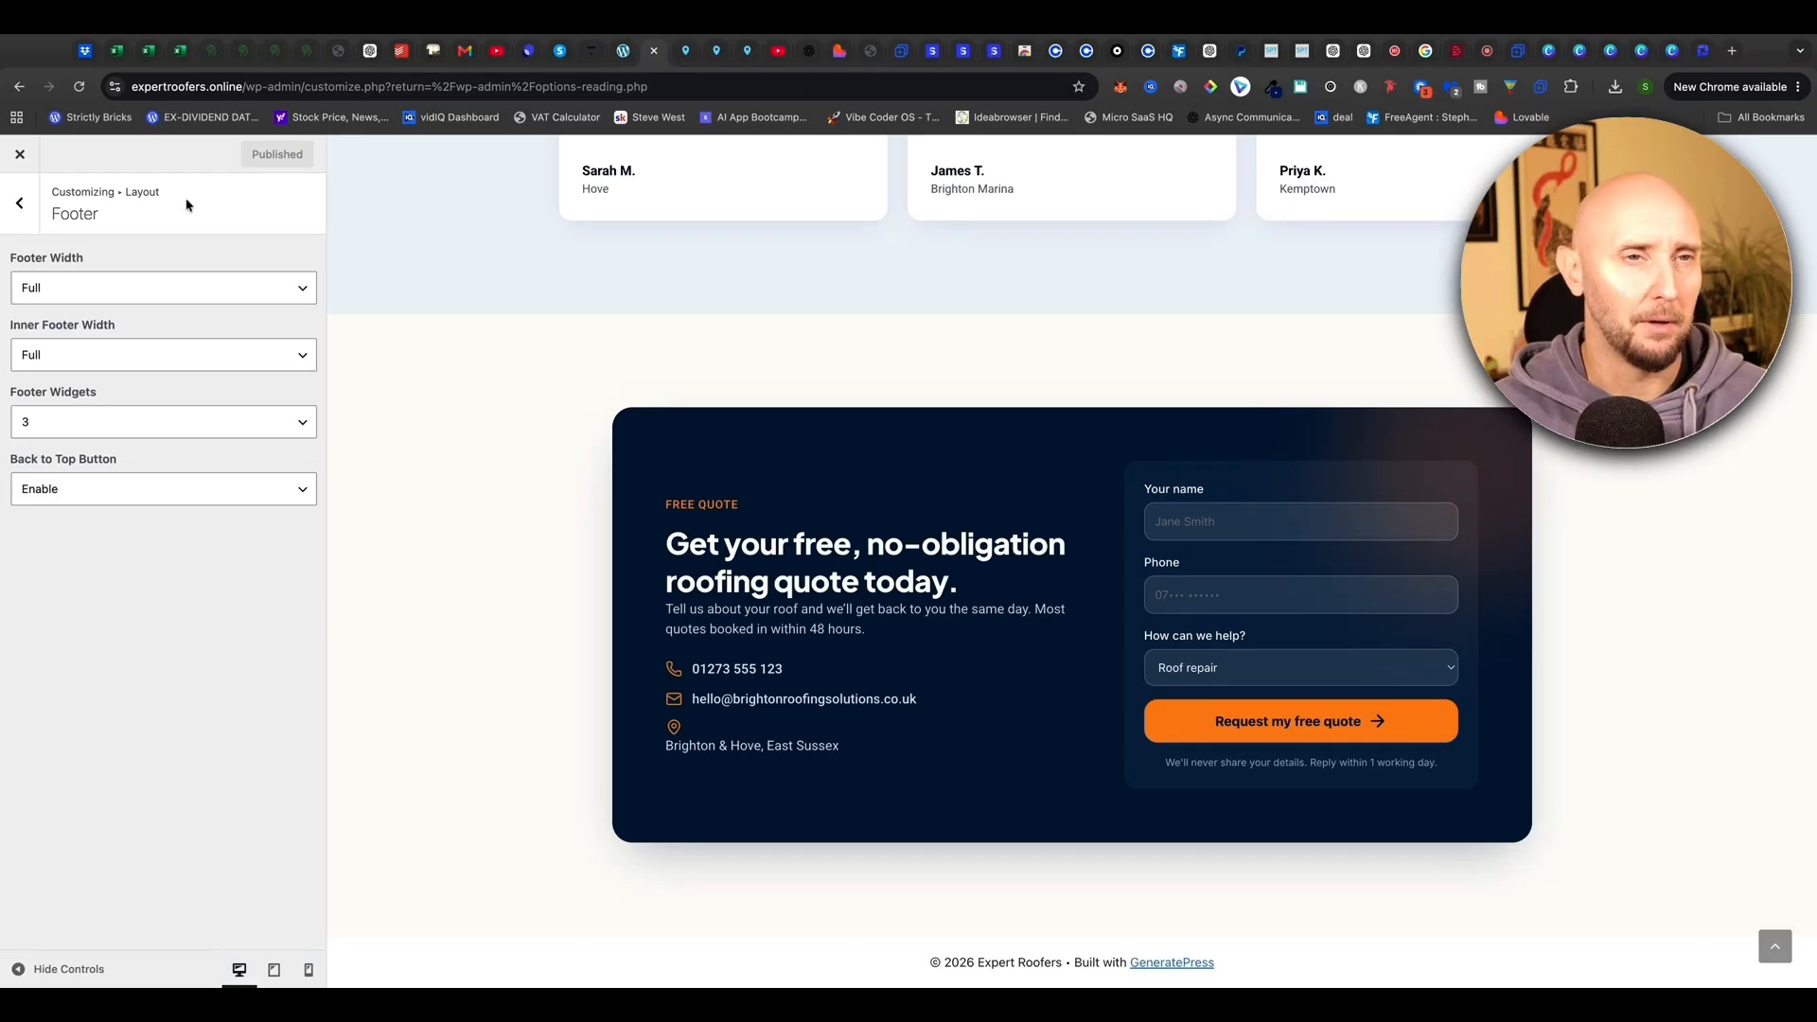
Search Add Plugin for 'Black studio' and install Black Studio TinyMCE Widget
left_click(21, 156)
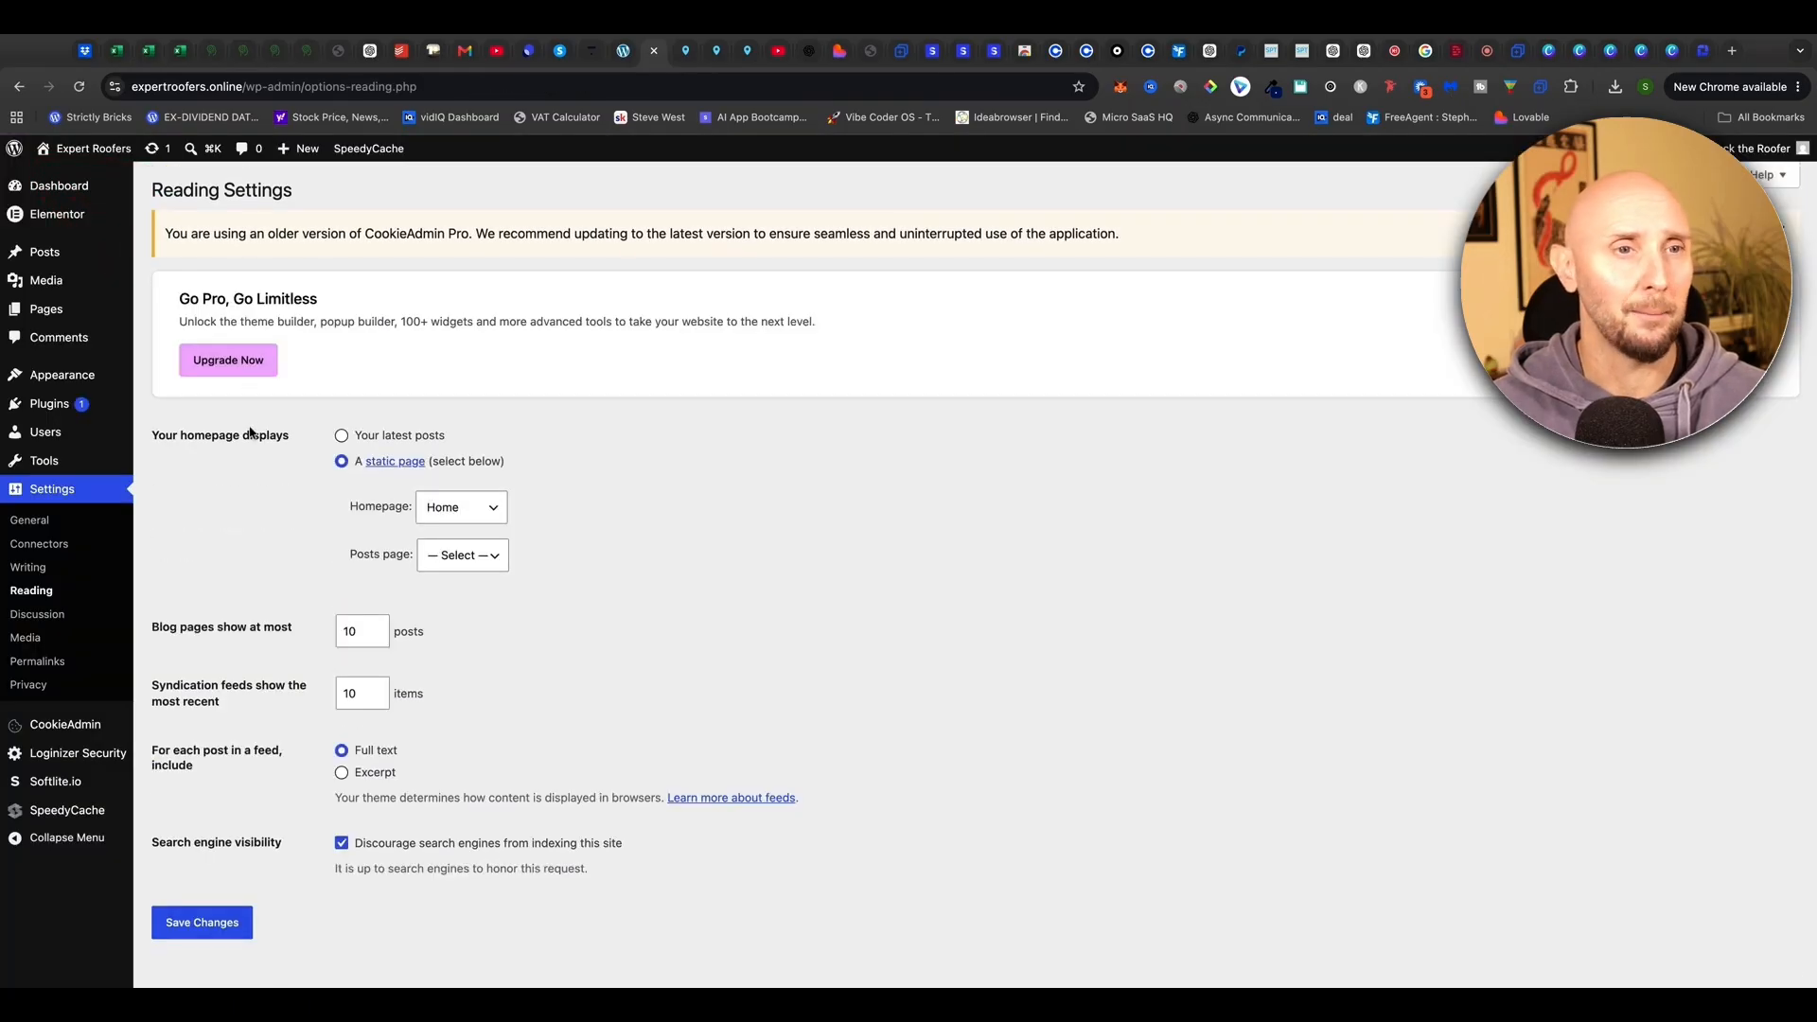
mouse_move(49, 388)
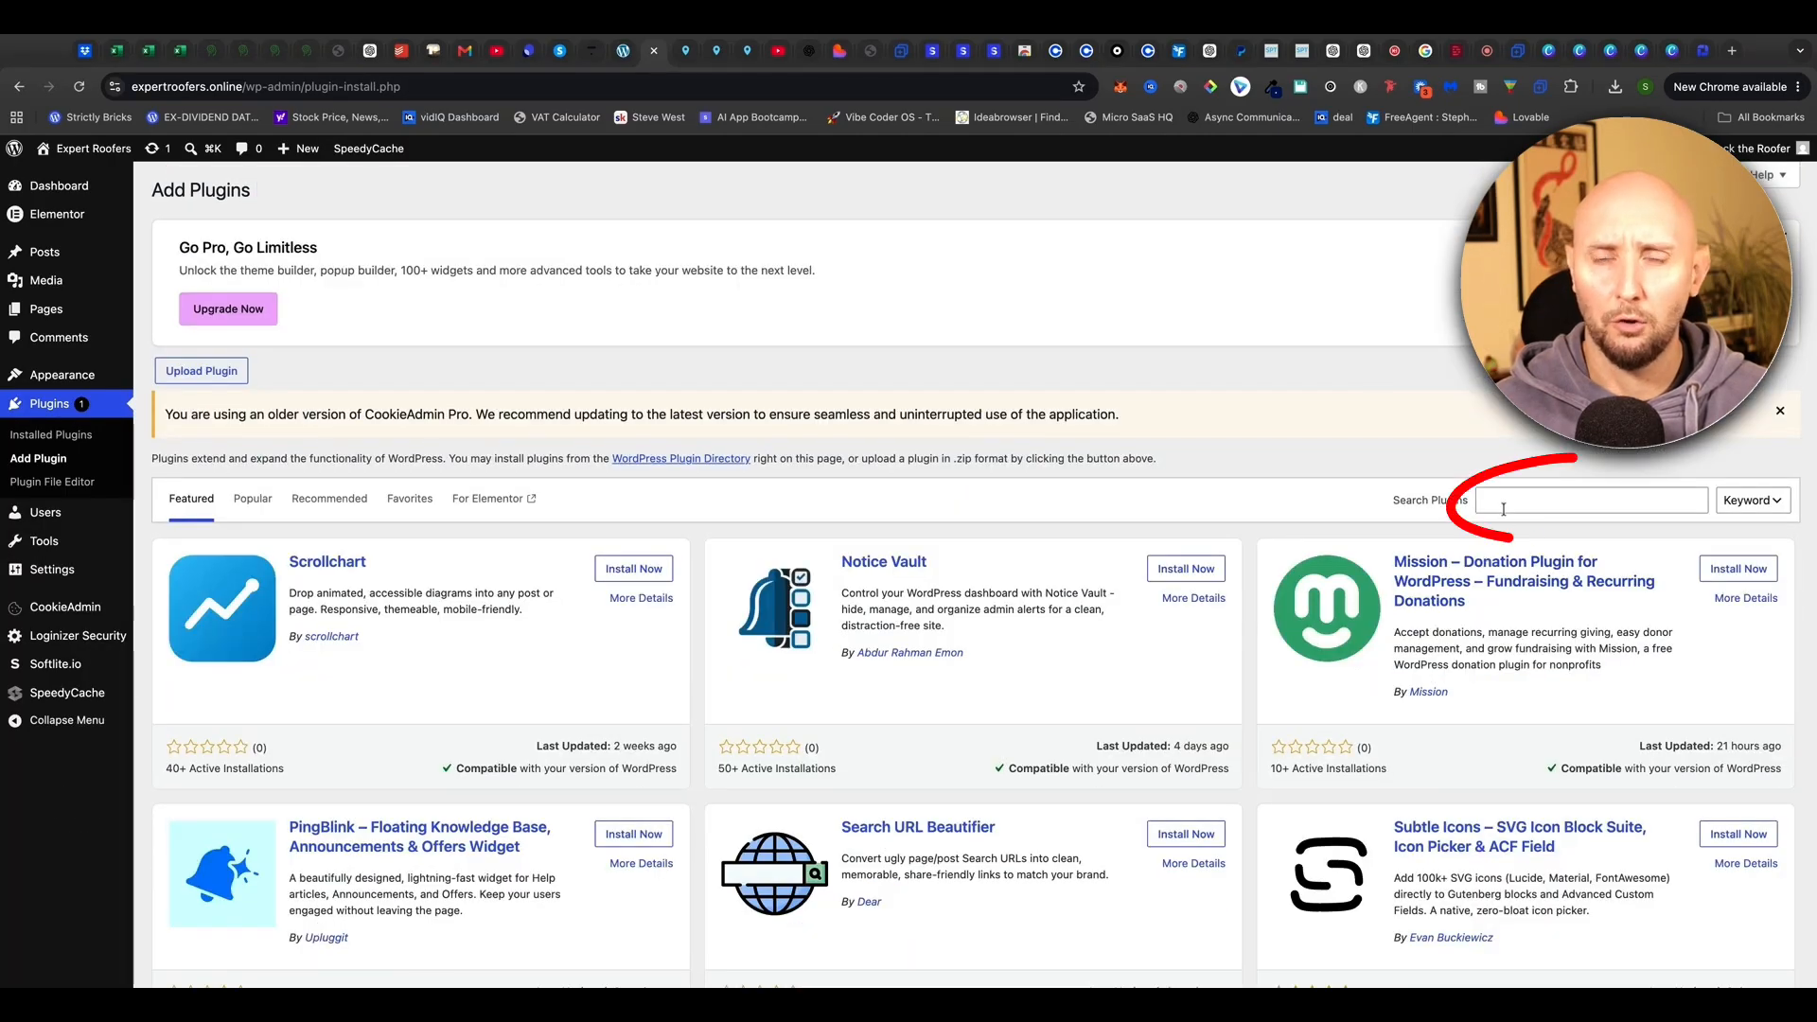
left_click(1506, 501)
type("Blac")
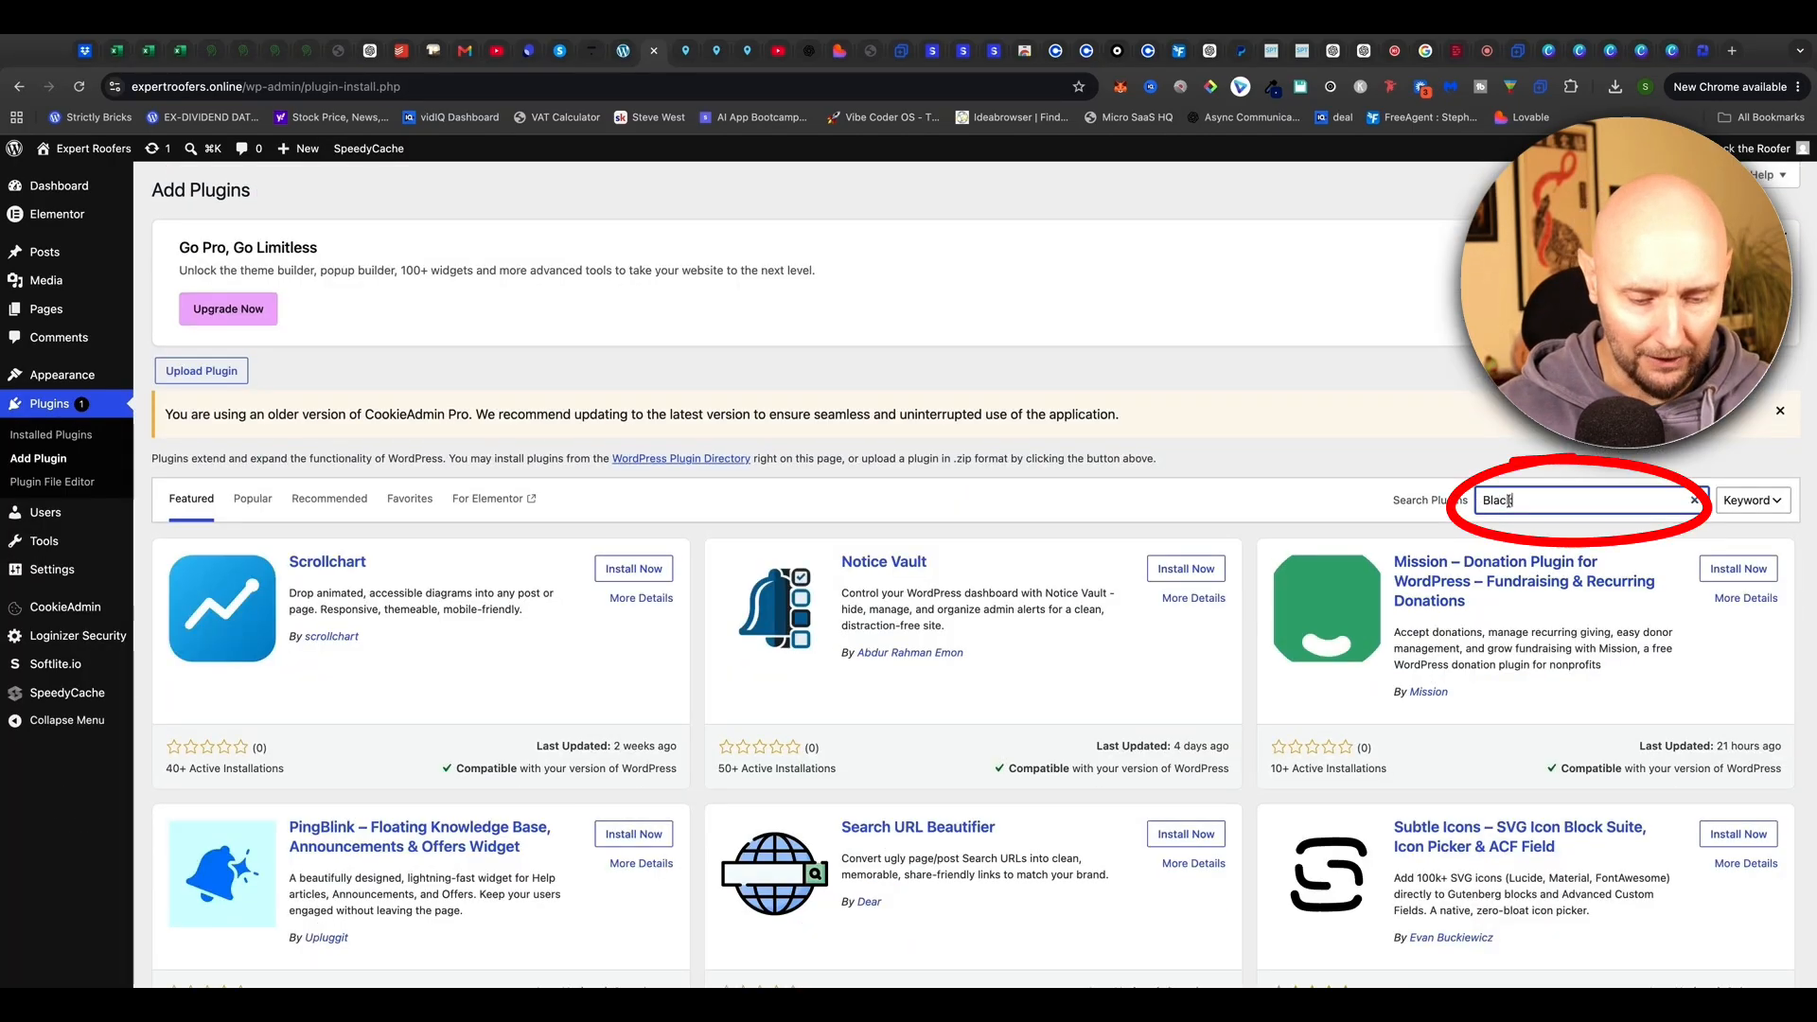
type("k studio")
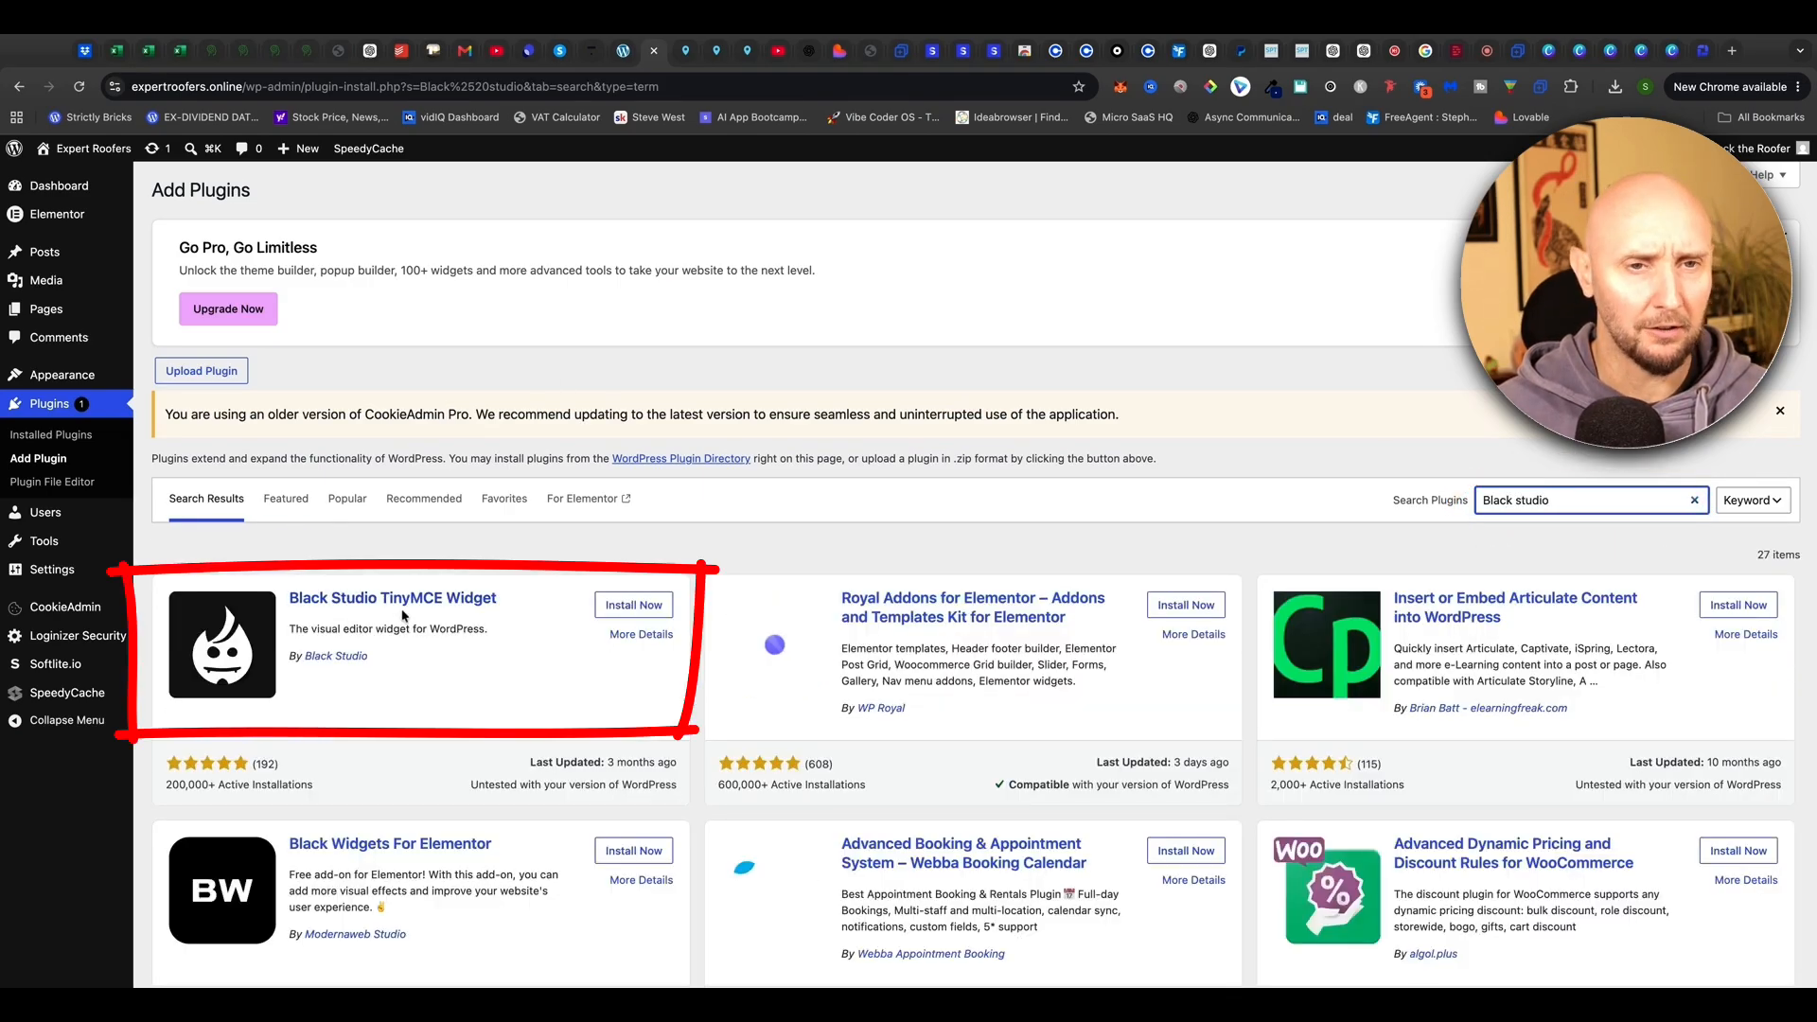
left_click(626, 606)
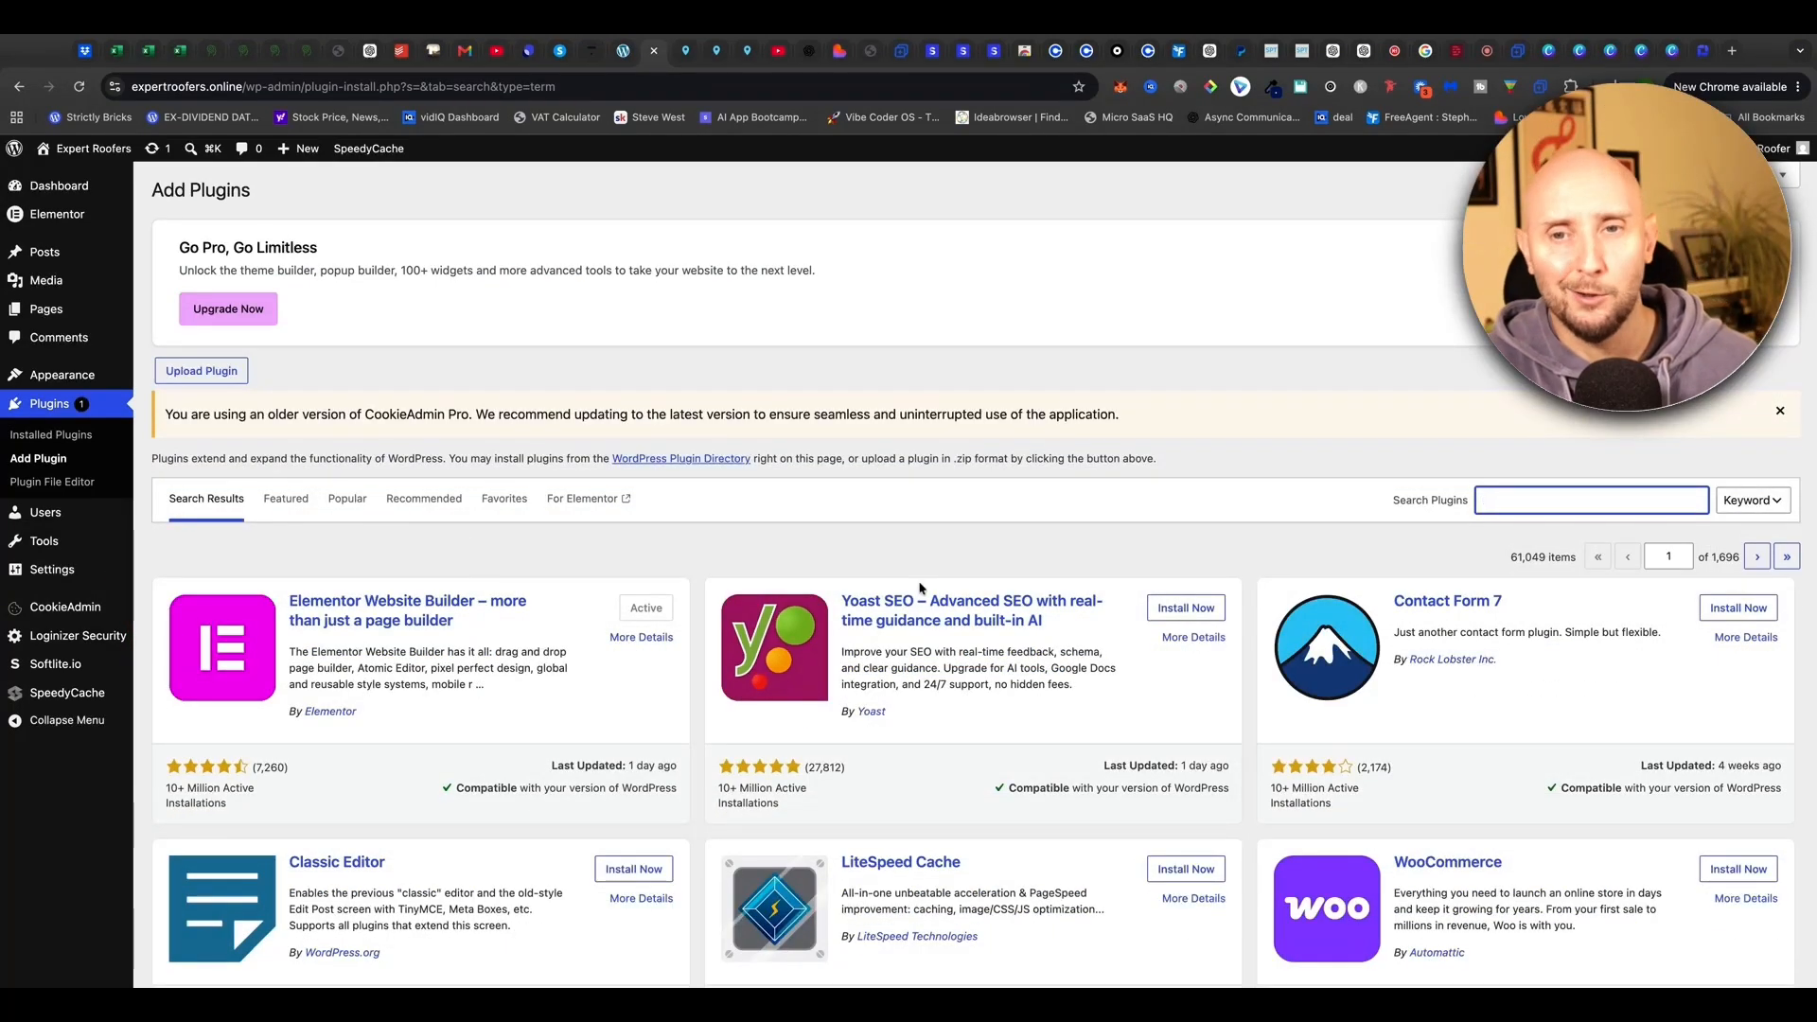
Search for 'Classic widgets', then install and activate the Classic Widgets plugin
left_click(1540, 504)
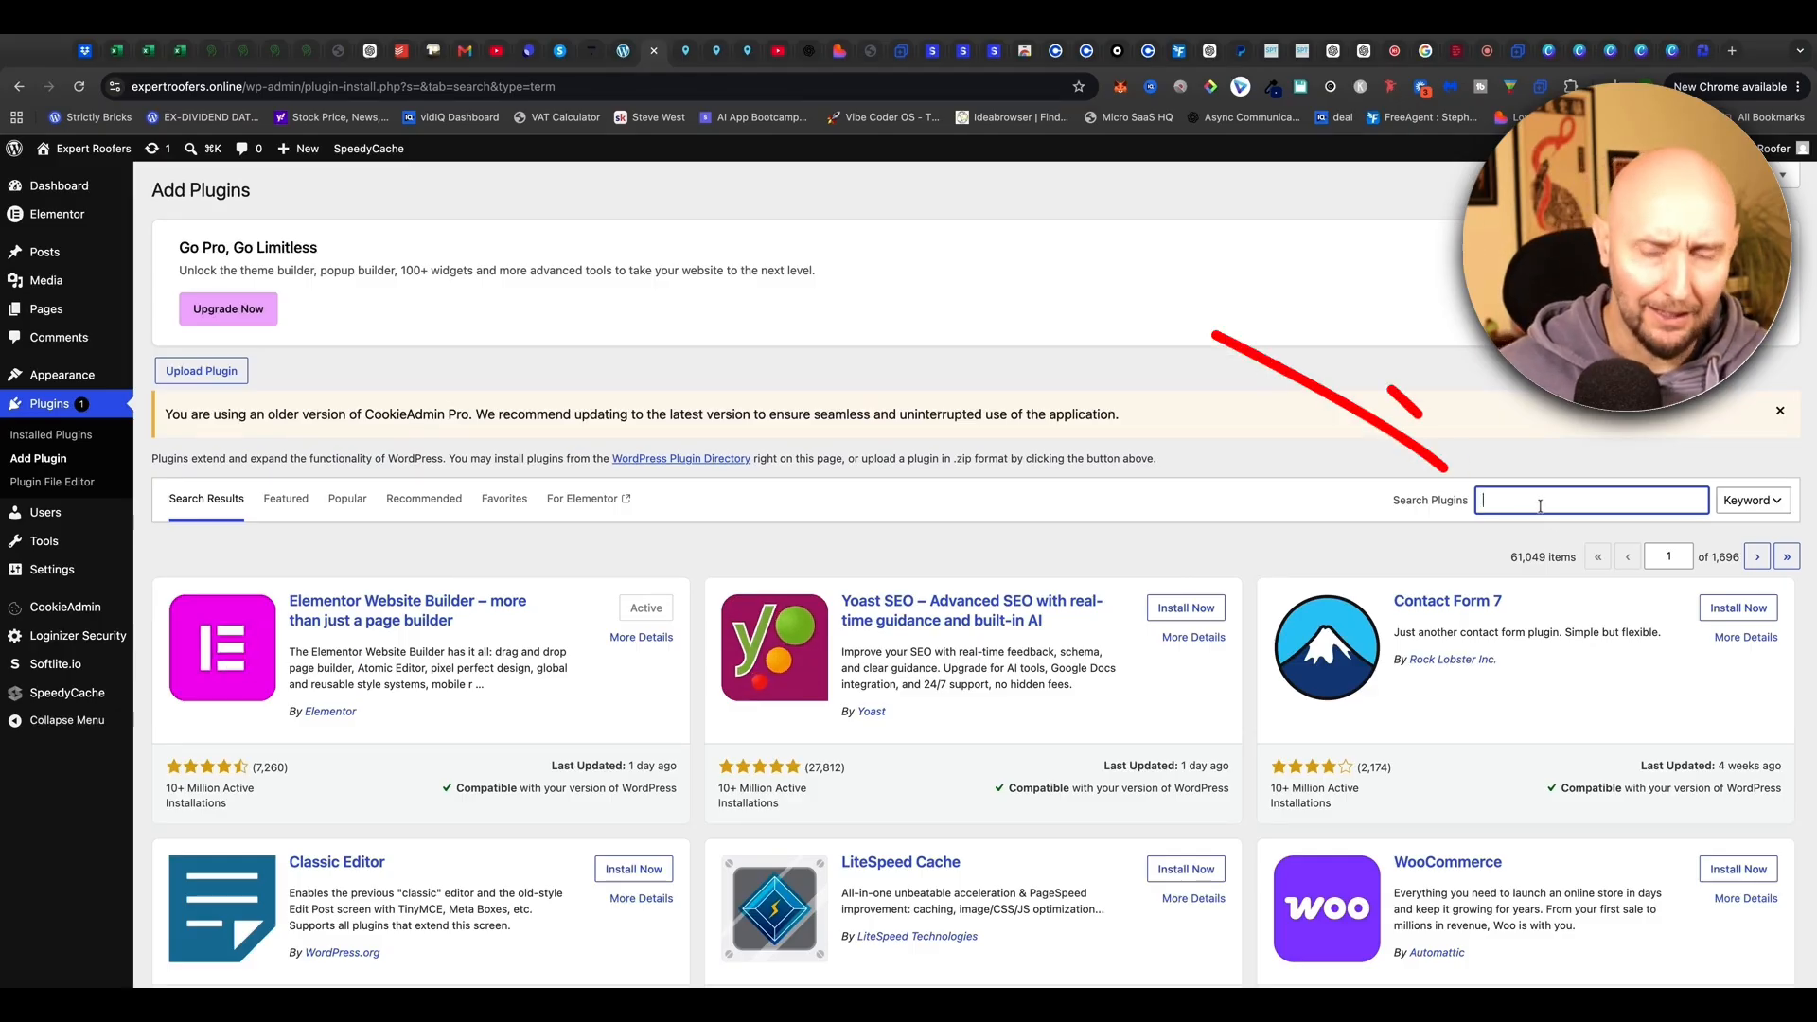
type("Classic widgets")
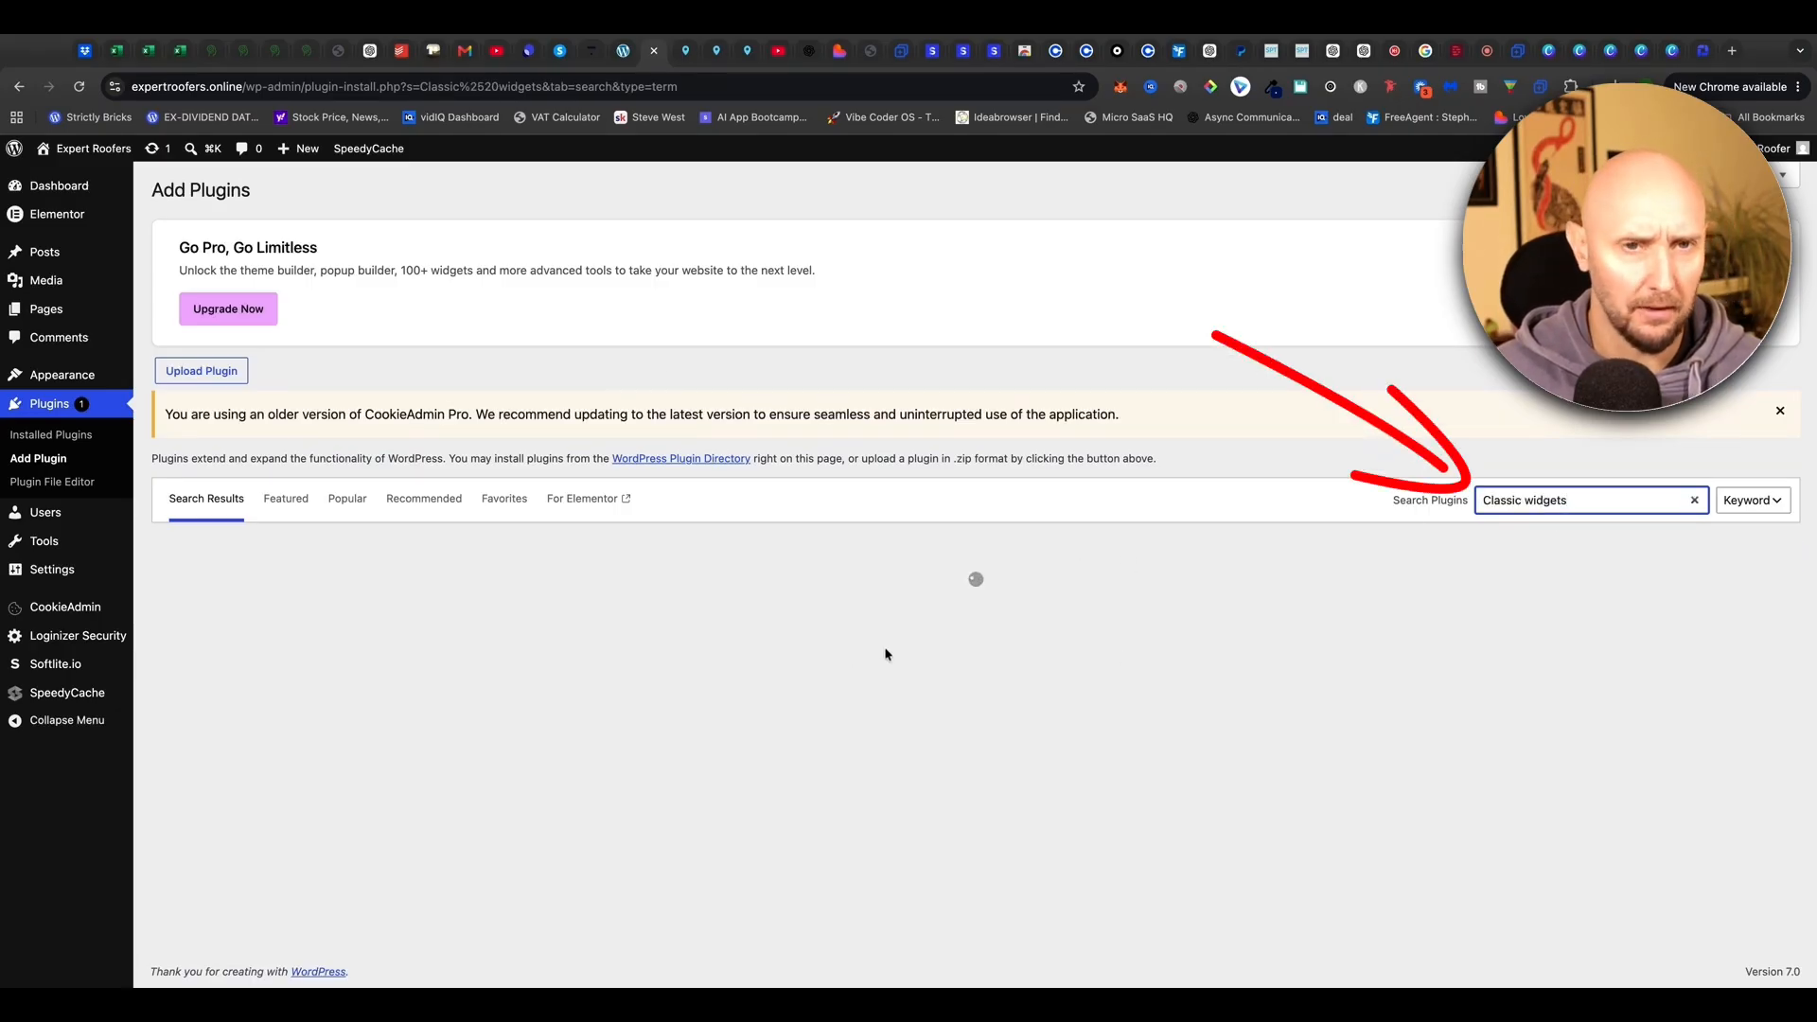
left_click_drag(299, 602, 411, 607)
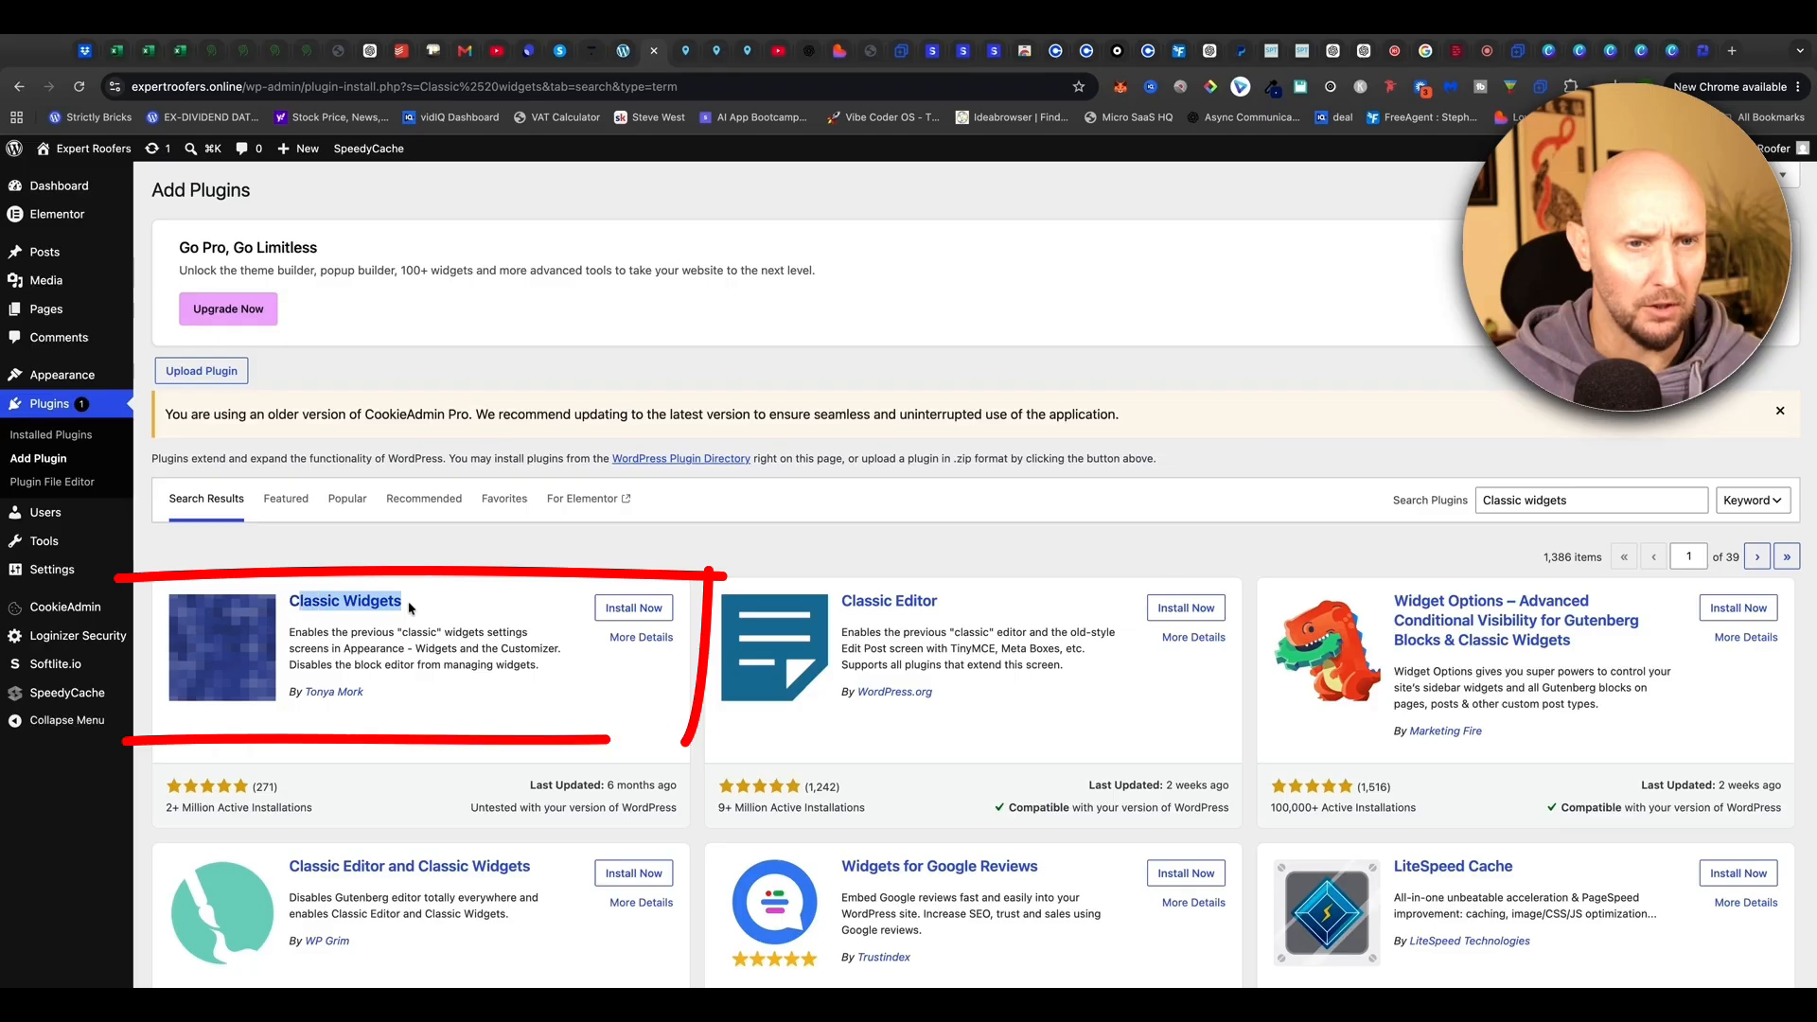
left_click(377, 673)
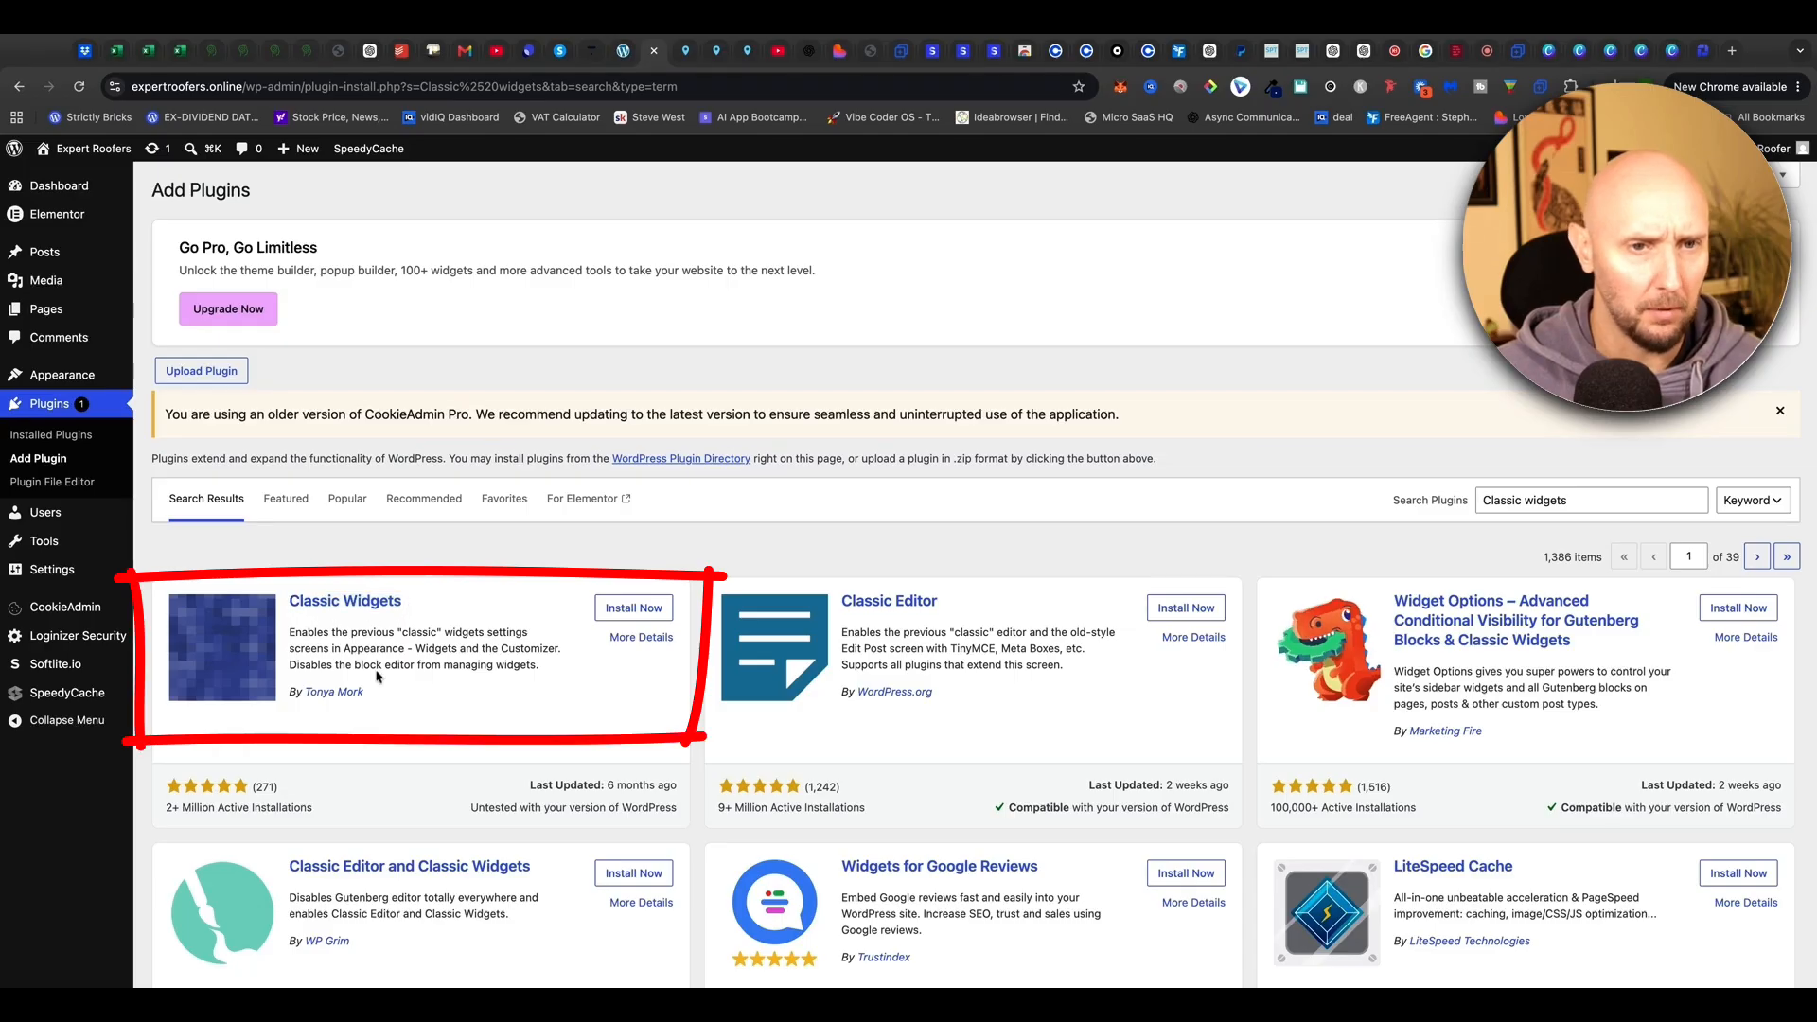
left_click(616, 611)
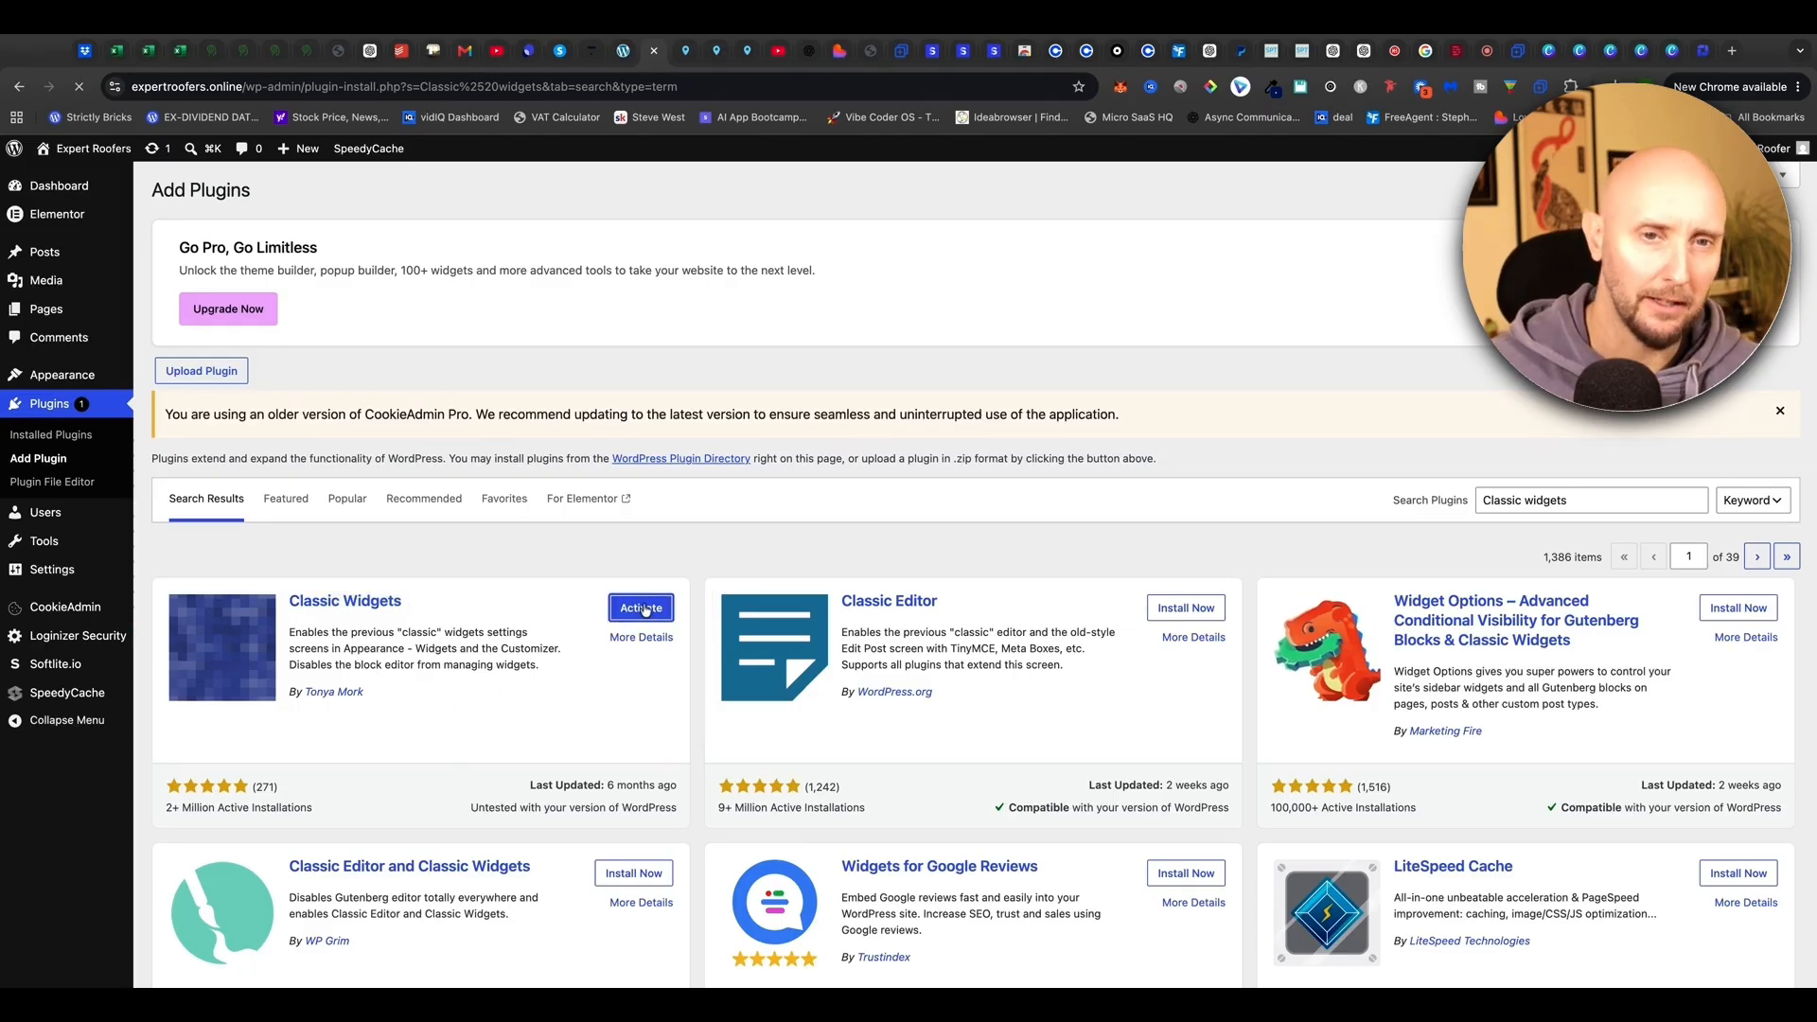
left_click(641, 608)
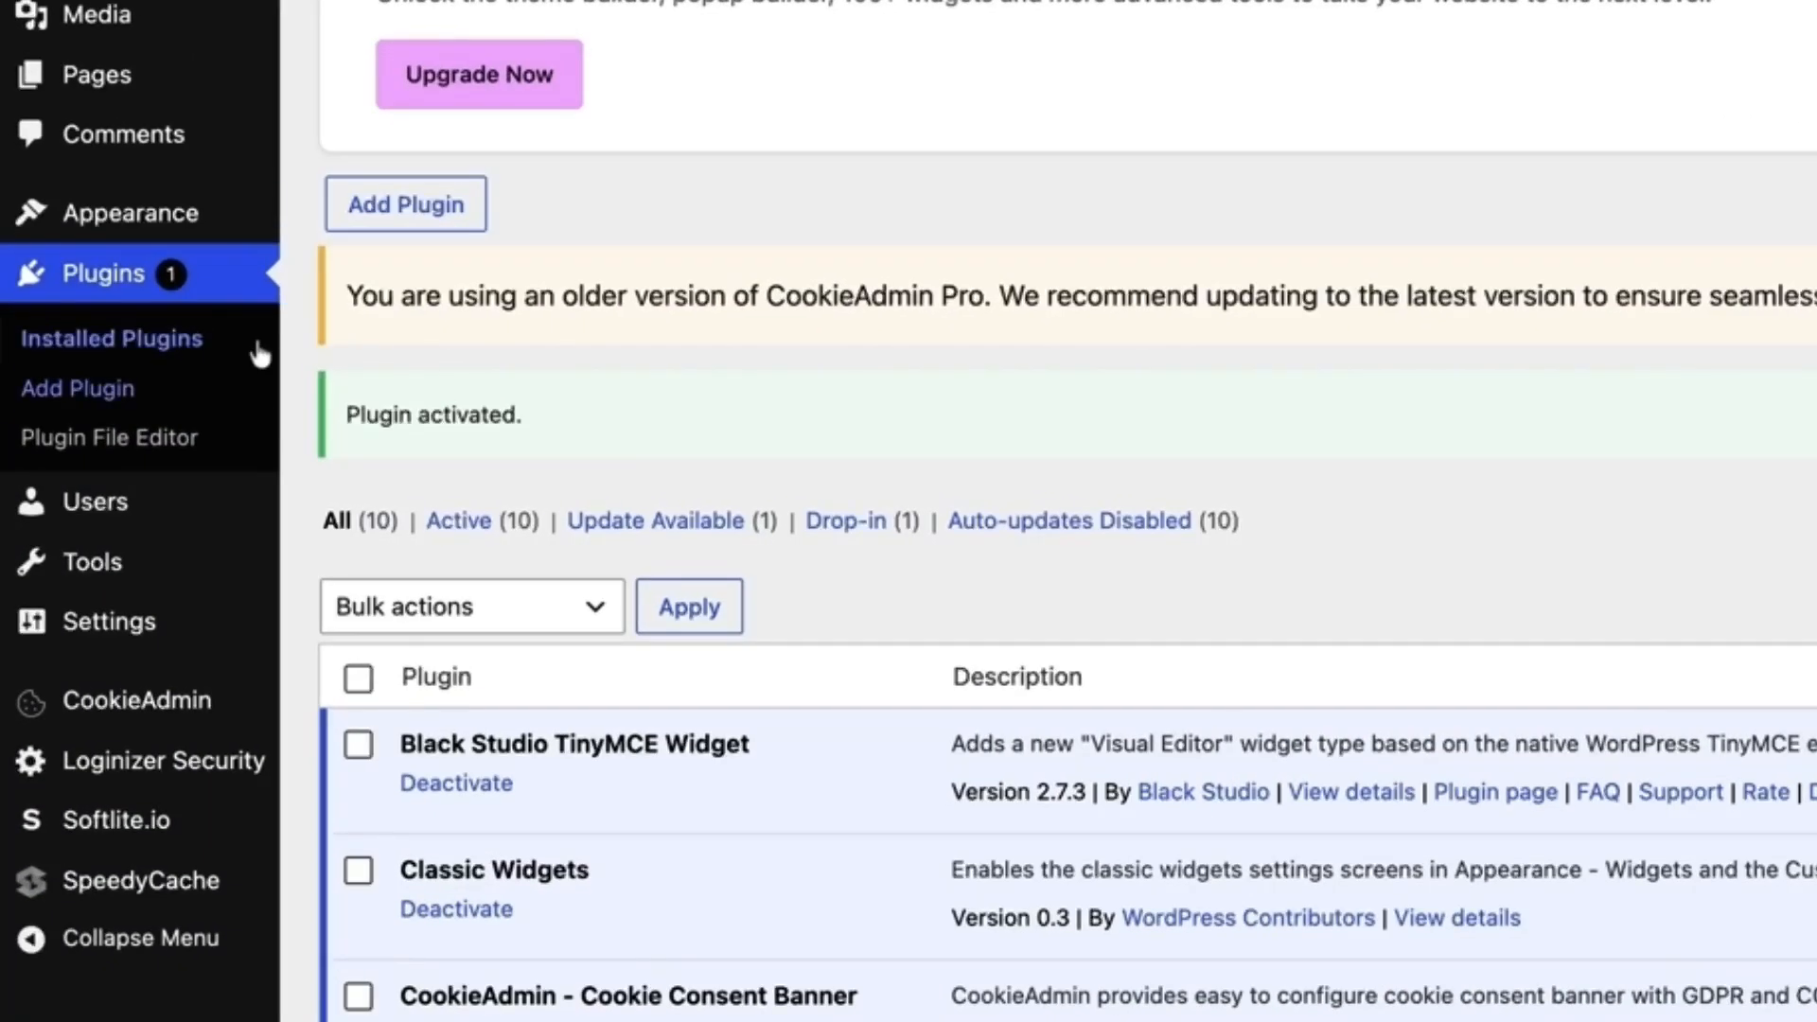
Go to Appearance > Widgets, glance at the reference footer, and expand Footer Widget 1
mouse_move(157, 219)
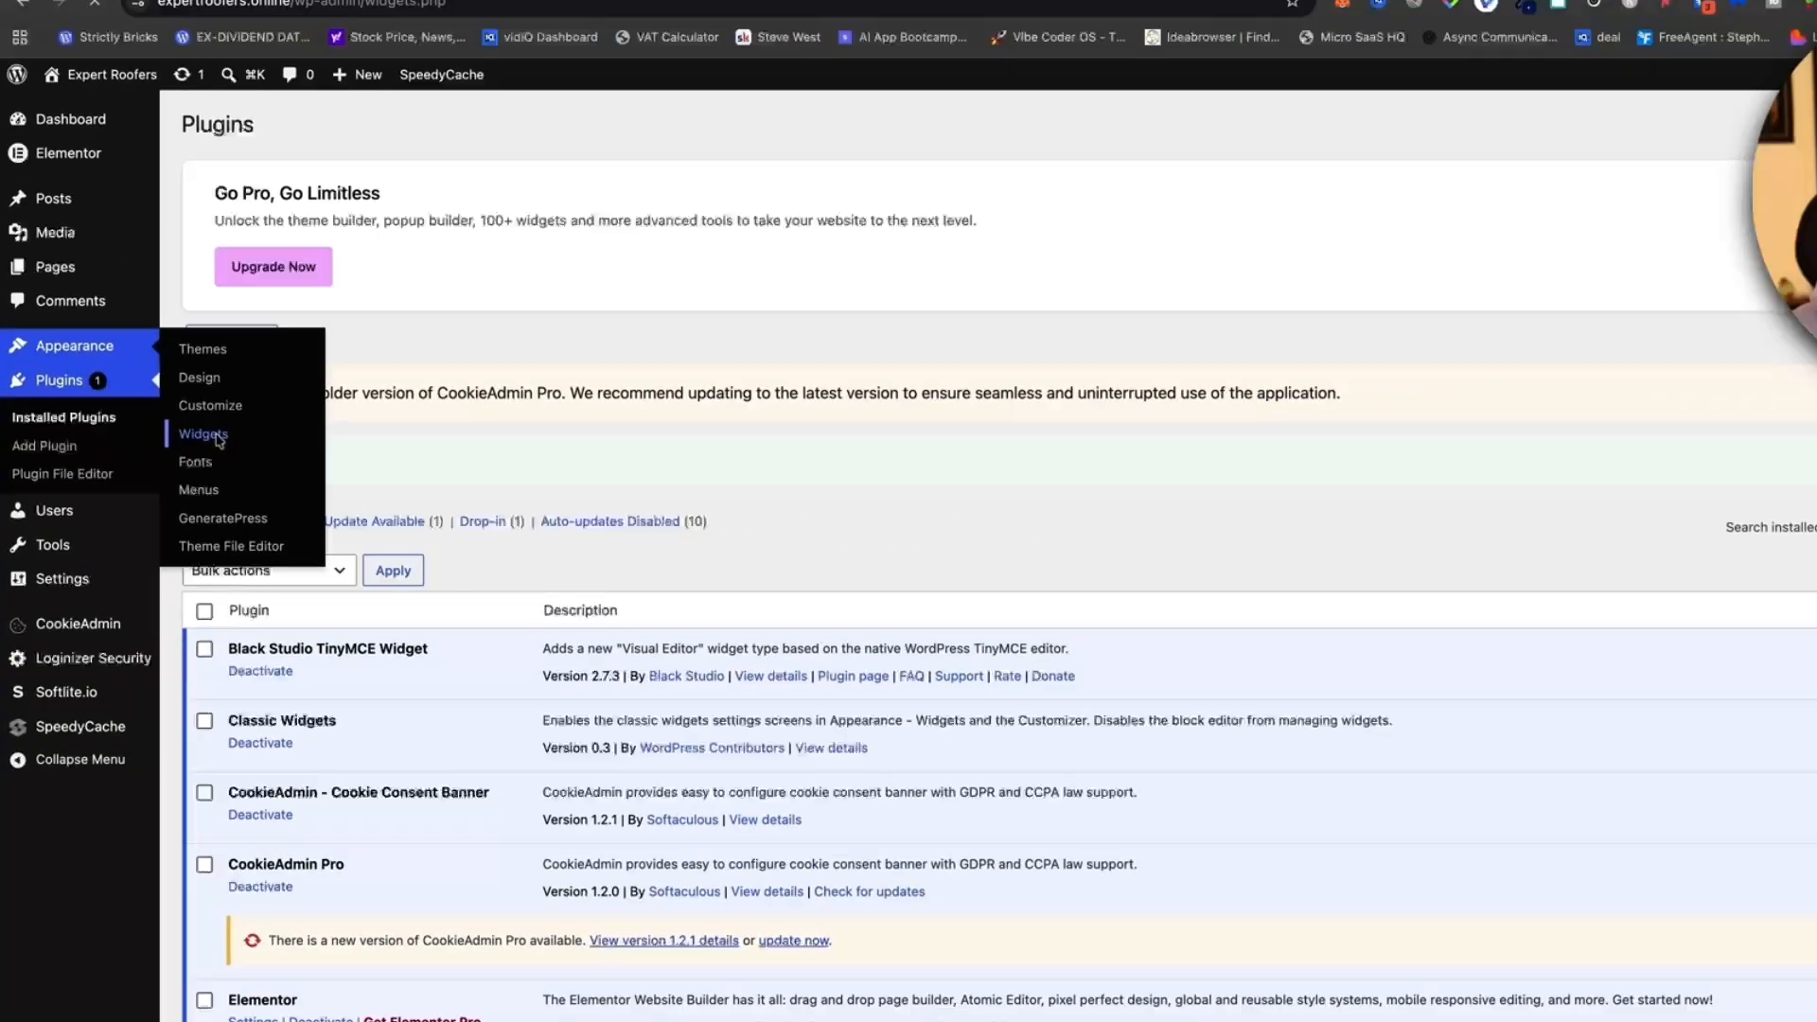
left_click(357, 370)
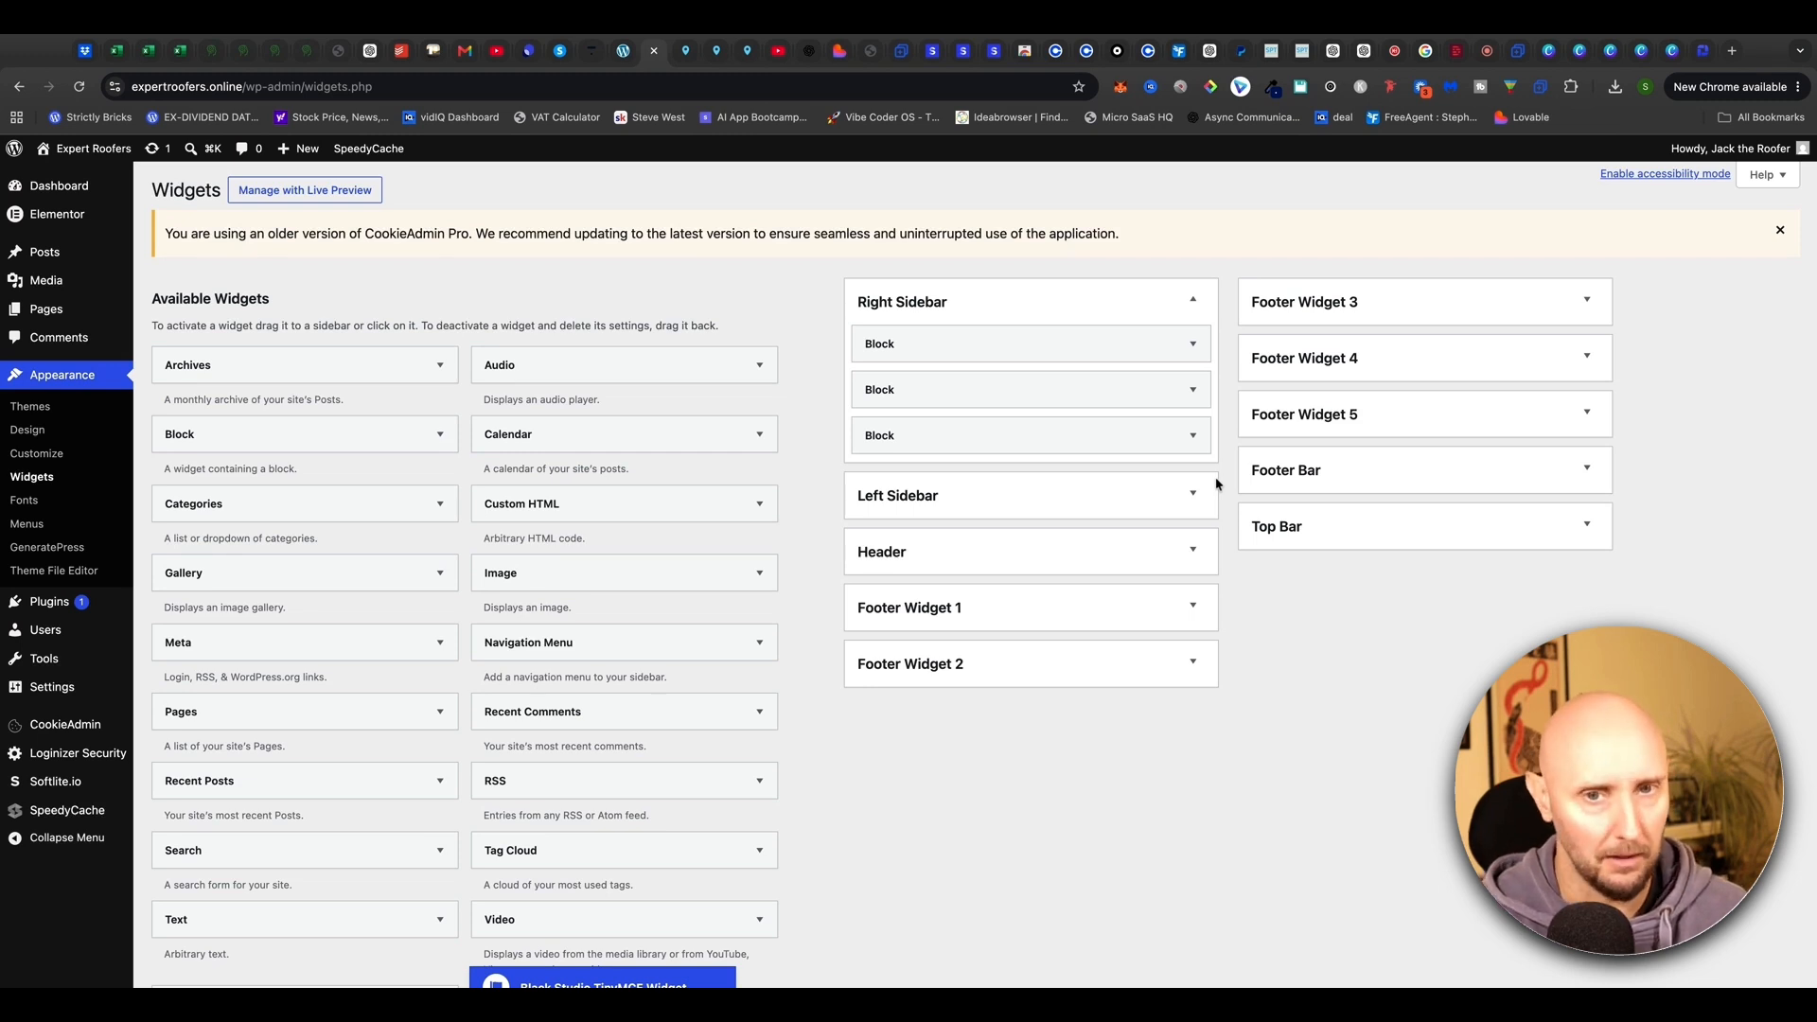
left_click(211, 50)
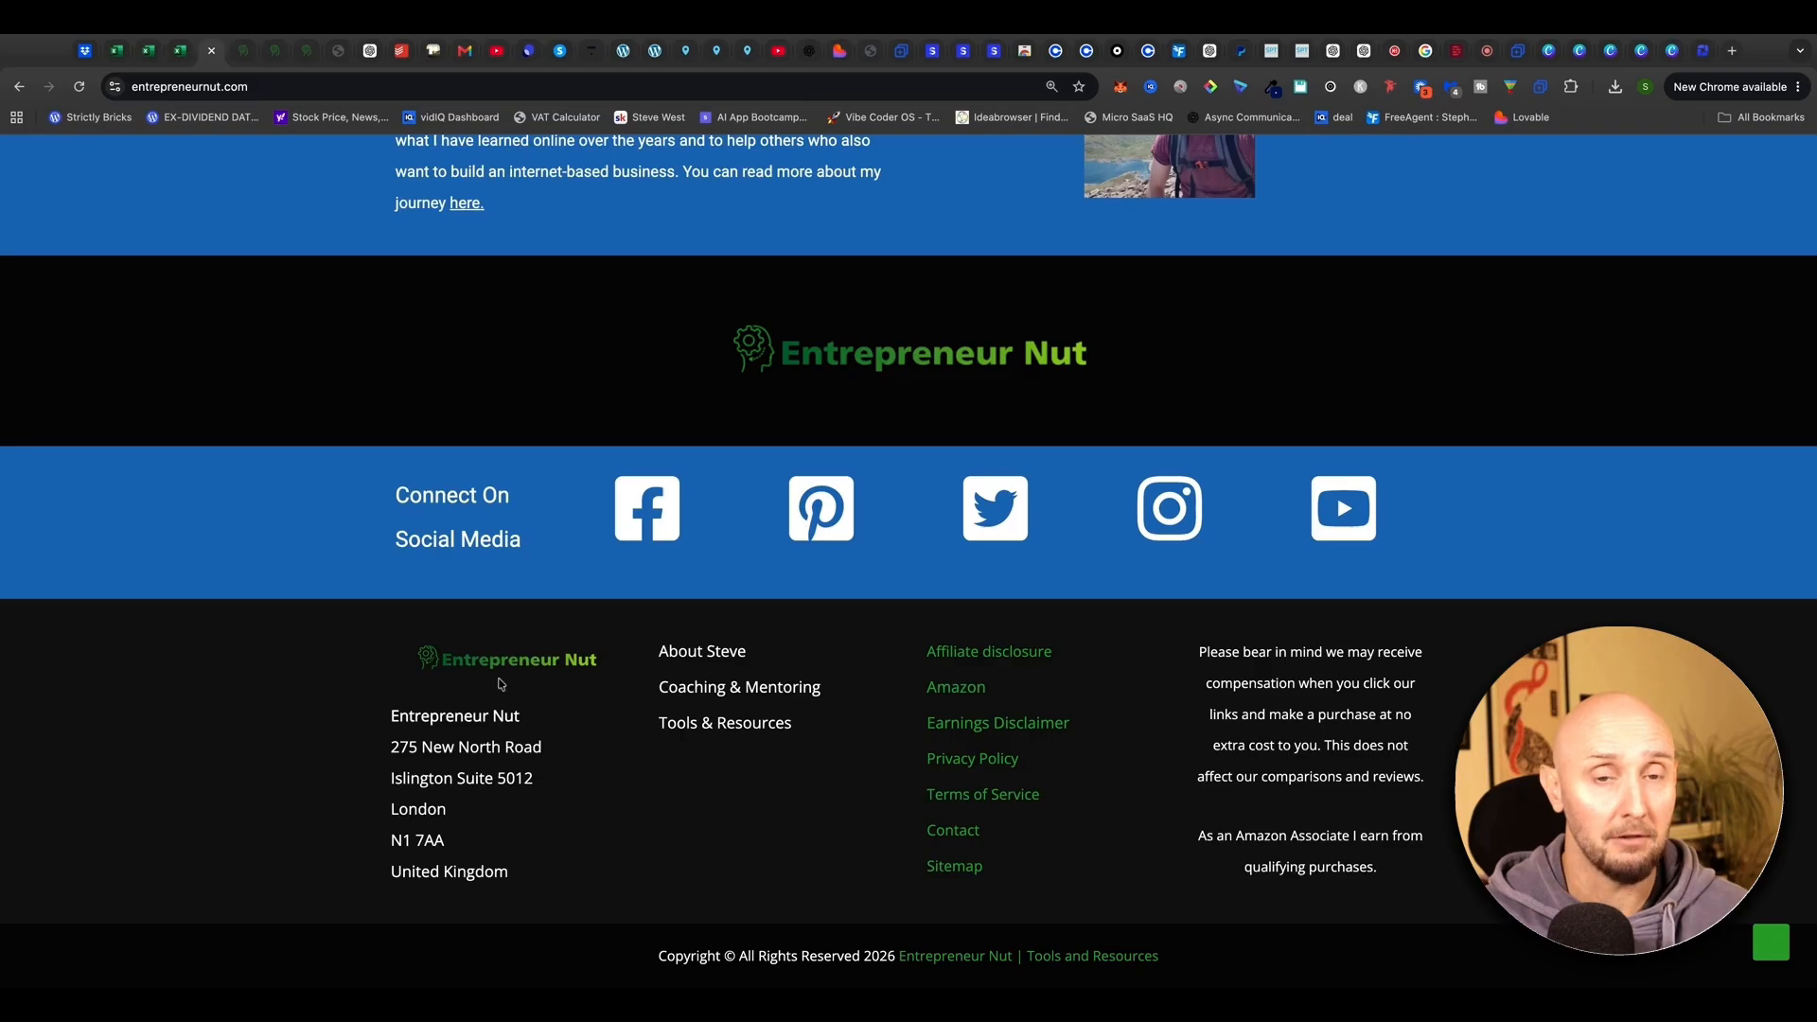
left_click(653, 50)
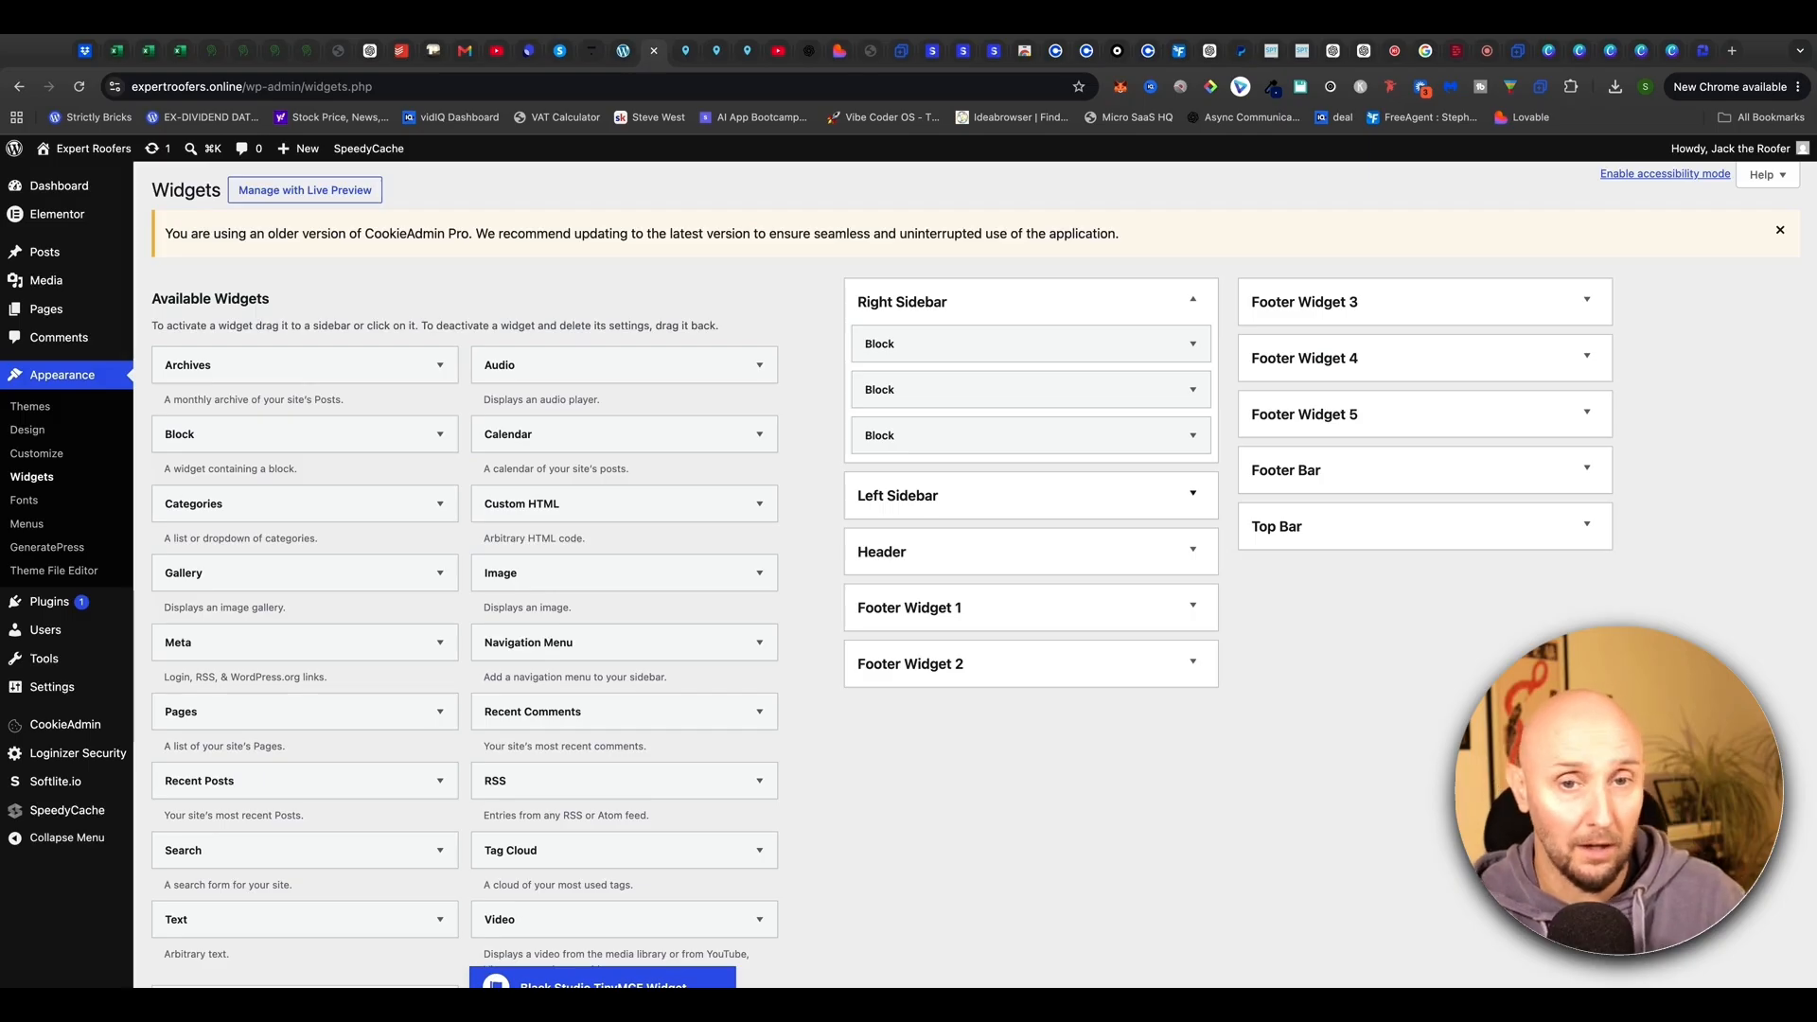
left_click(985, 614)
scroll(993, 501, "down", 5)
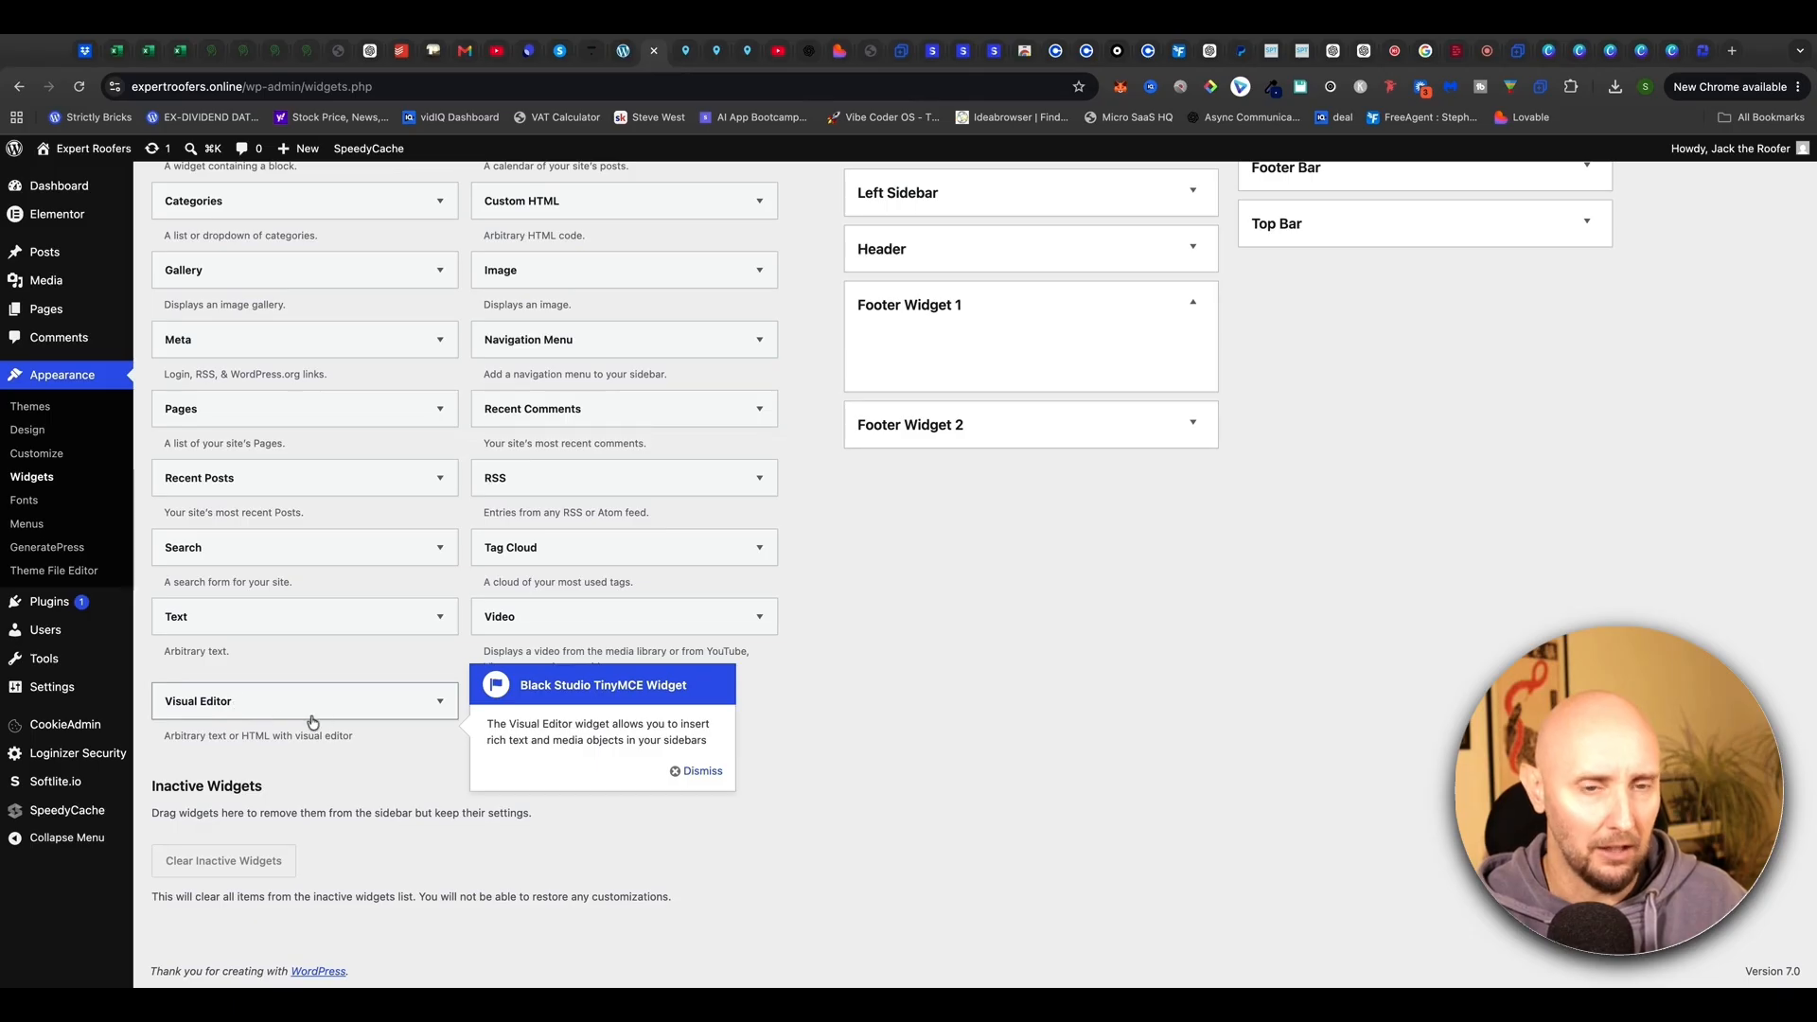
Add a Visual Editor widget to Footer Widget 1 and insert the Brighton Roofing Solutions logo
left_click(693, 773)
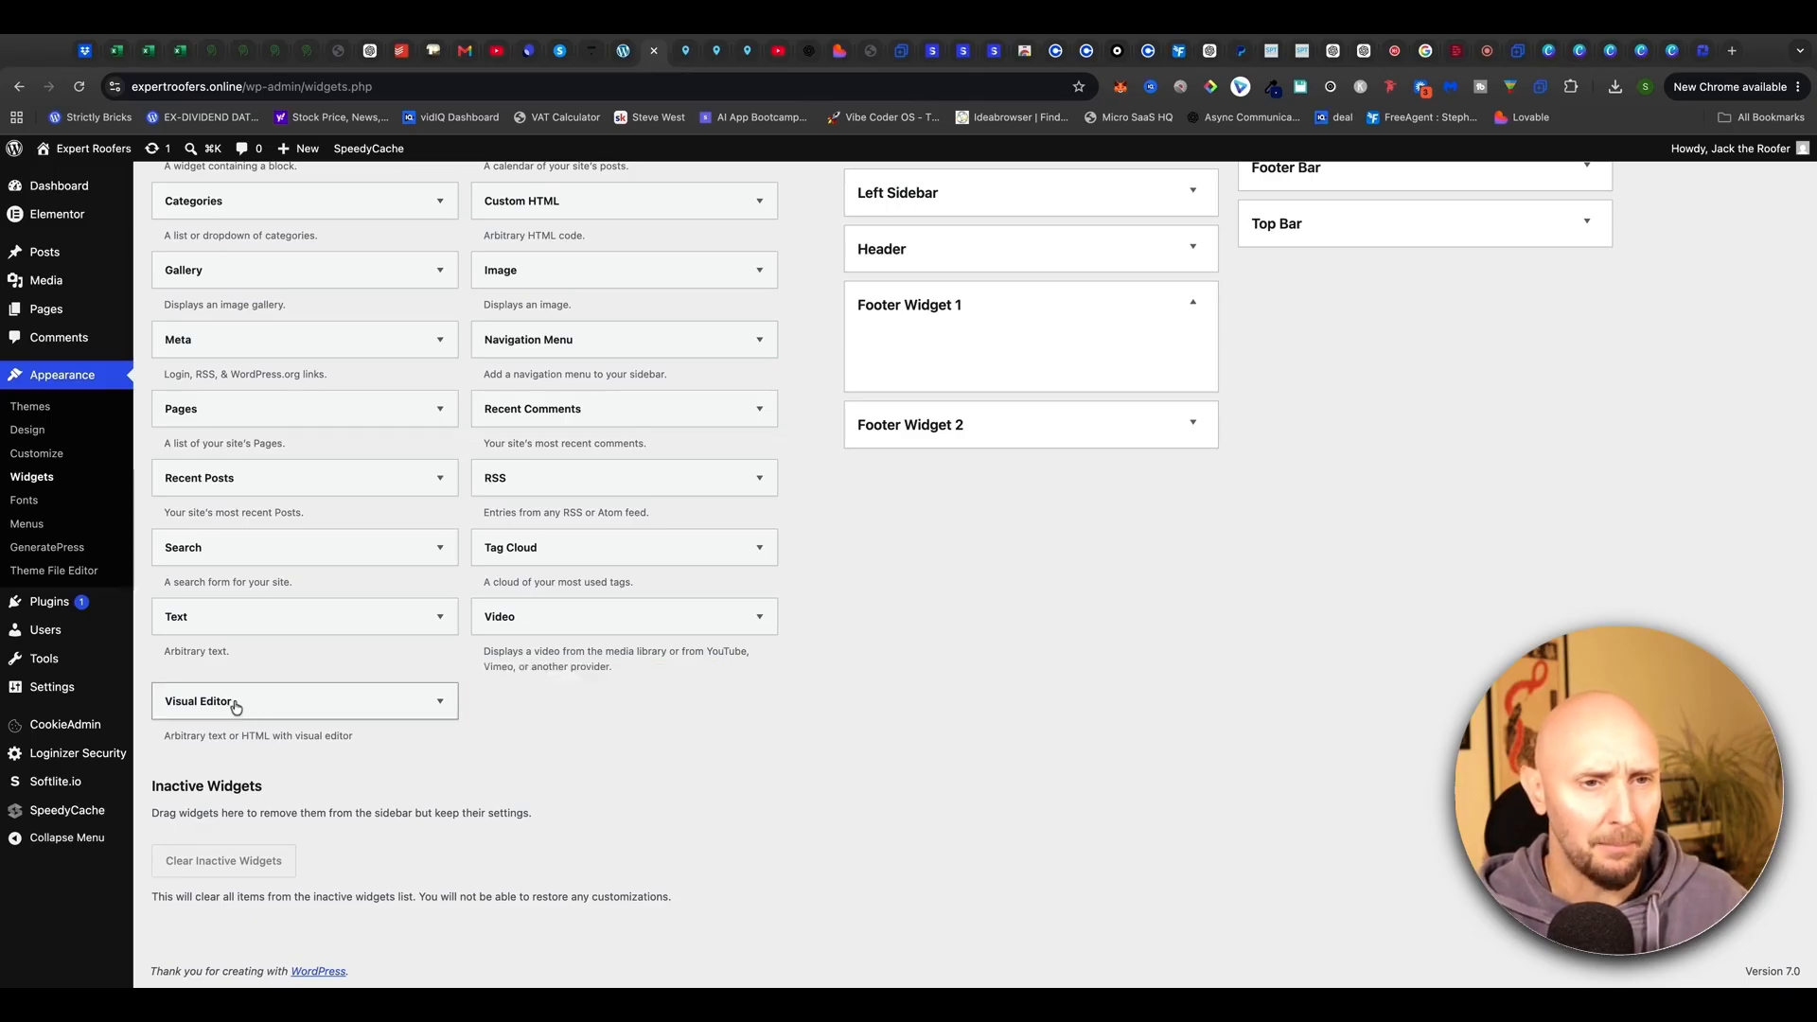
left_click_drag(234, 706, 955, 364)
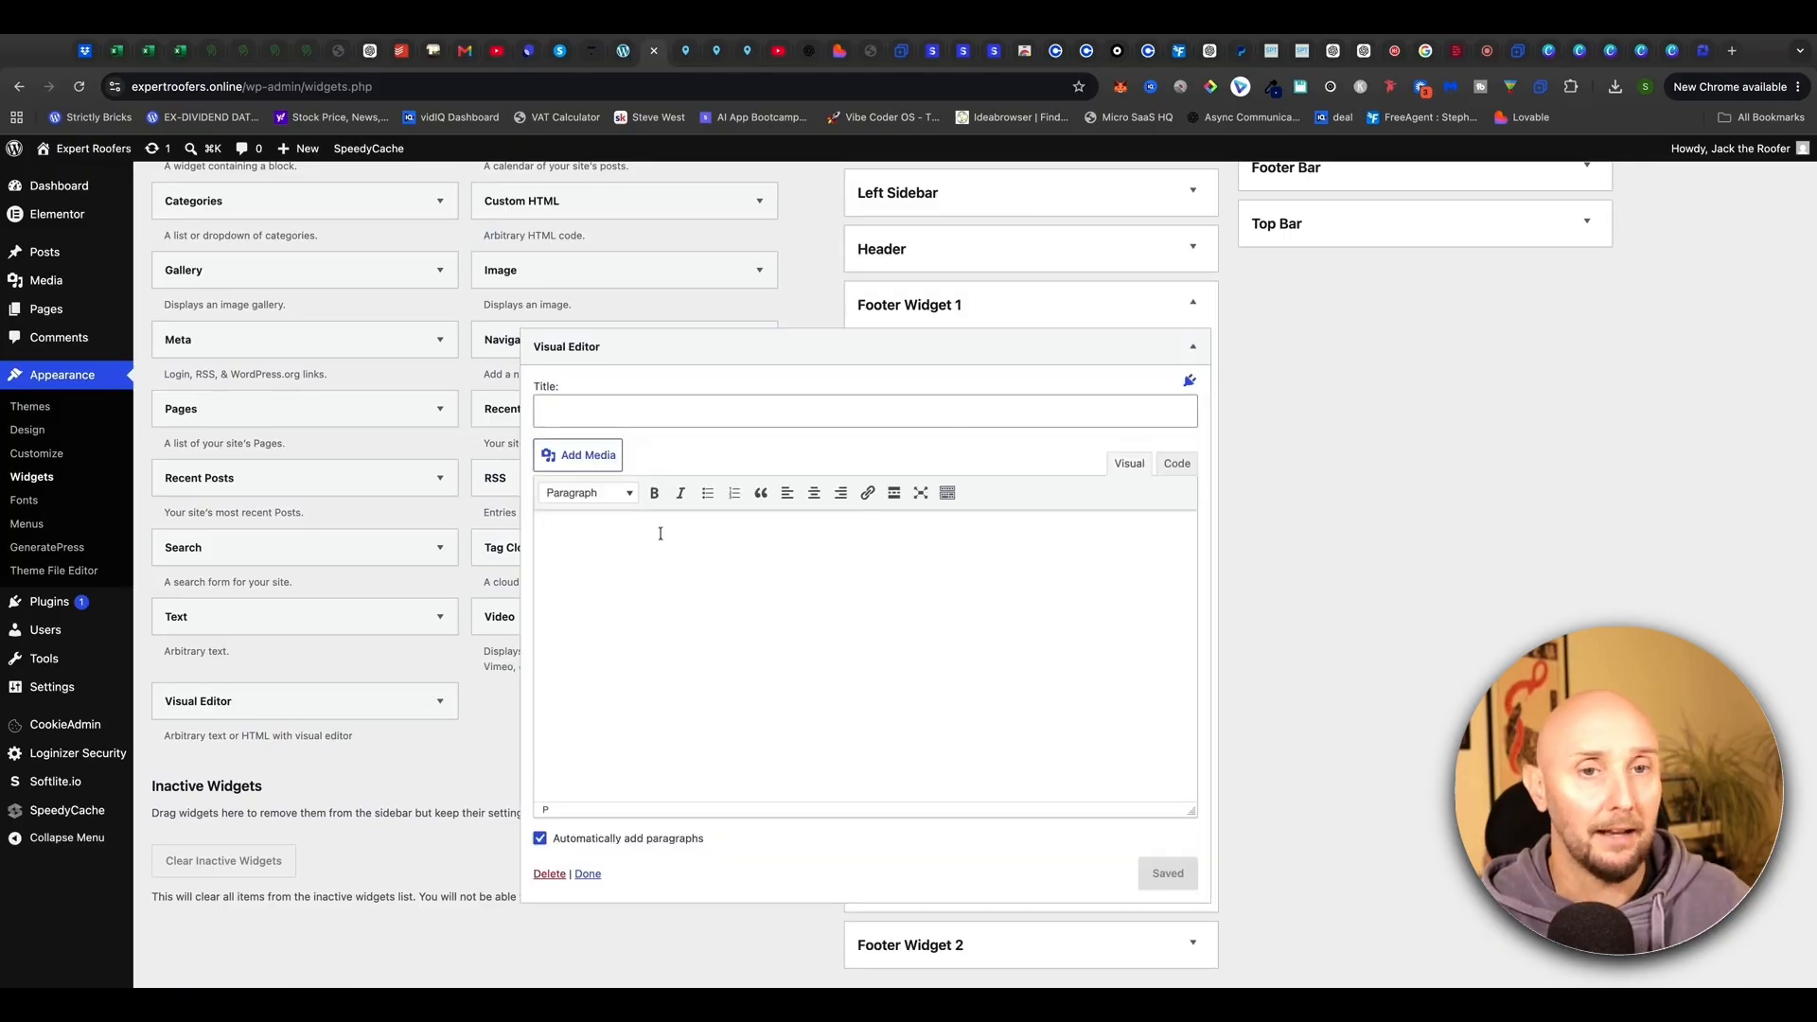
left_click(660, 534)
left_click(583, 463)
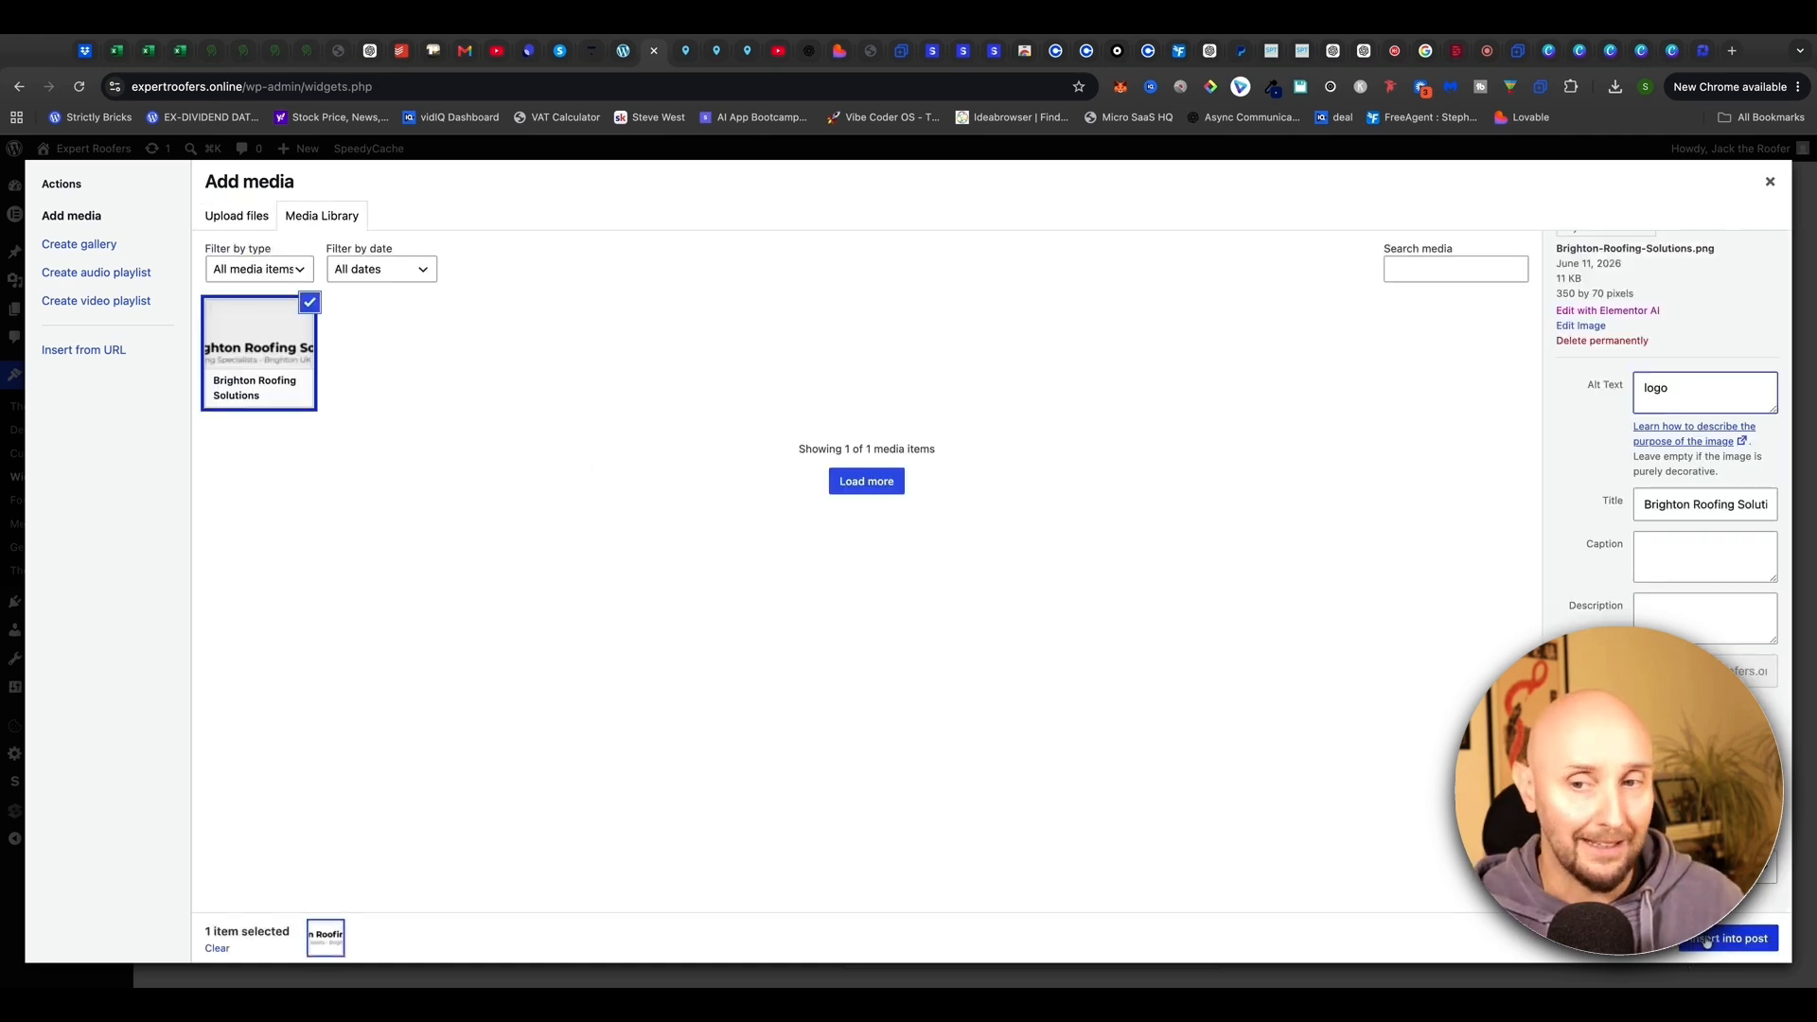
left_click(1728, 938)
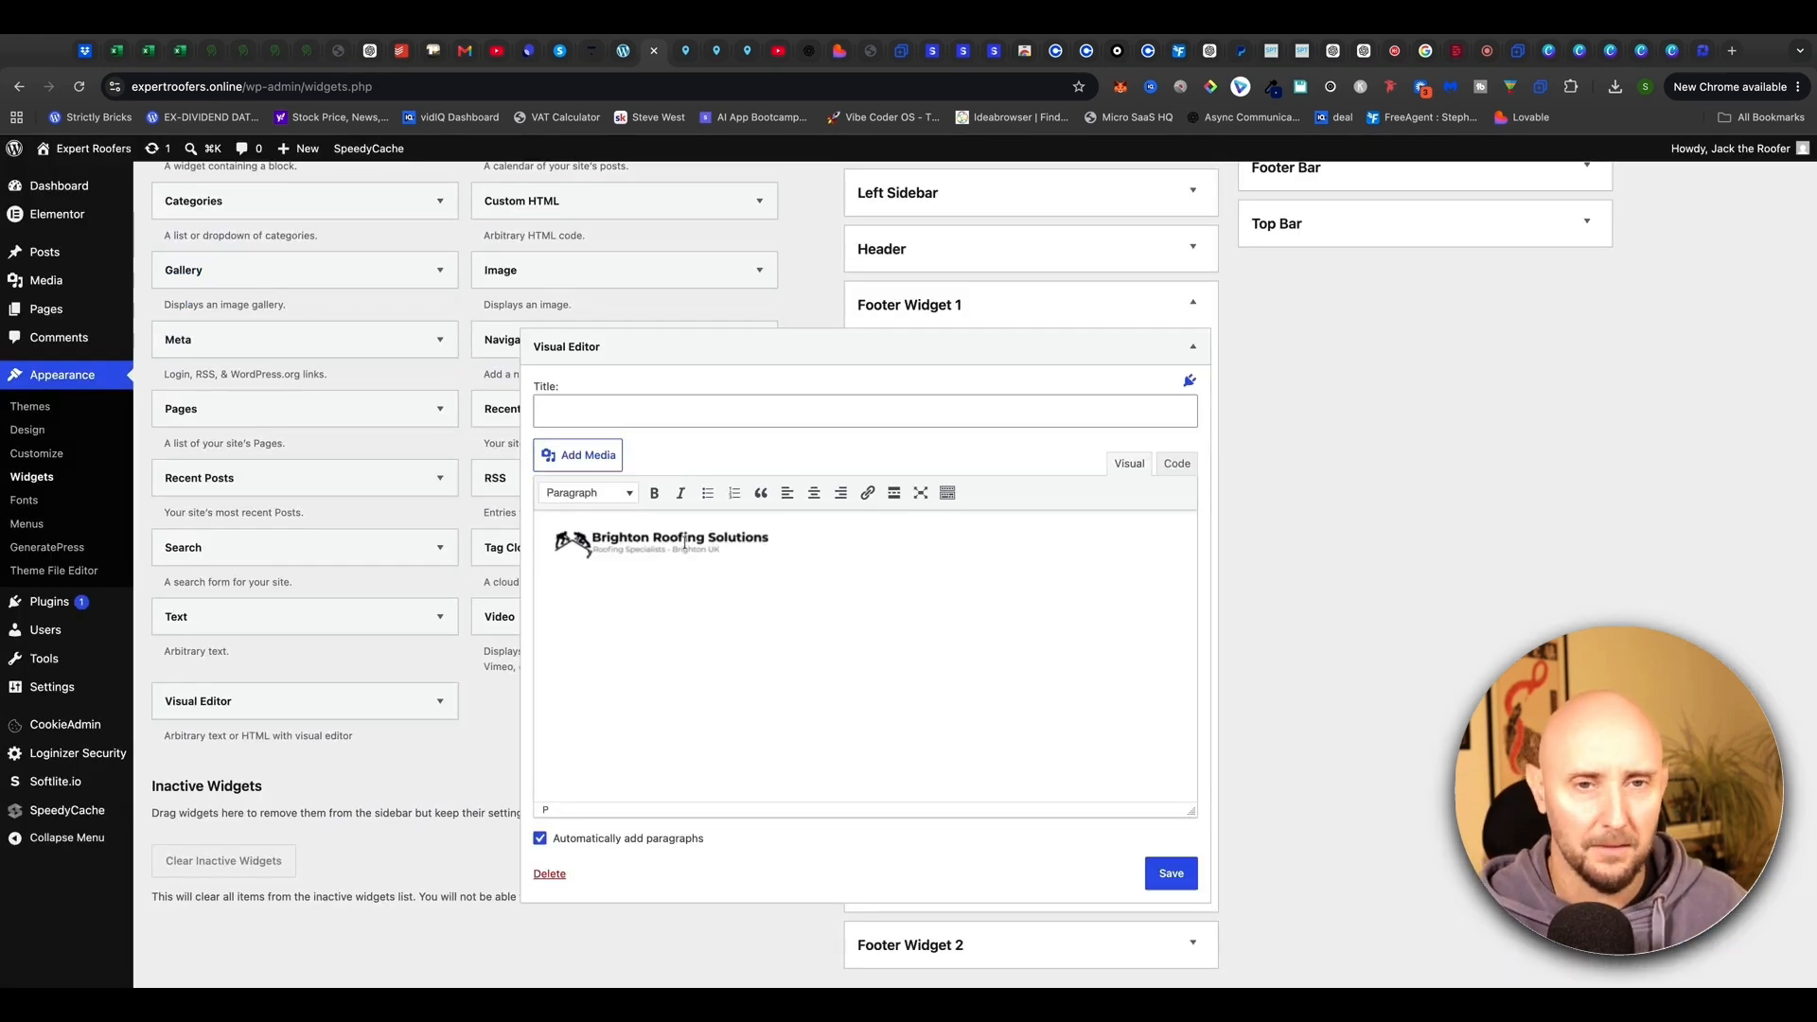
Make the logo full size 350 × 70 and centred, then save the widget
left_click(684, 544)
scroll(634, 698, "up", 2)
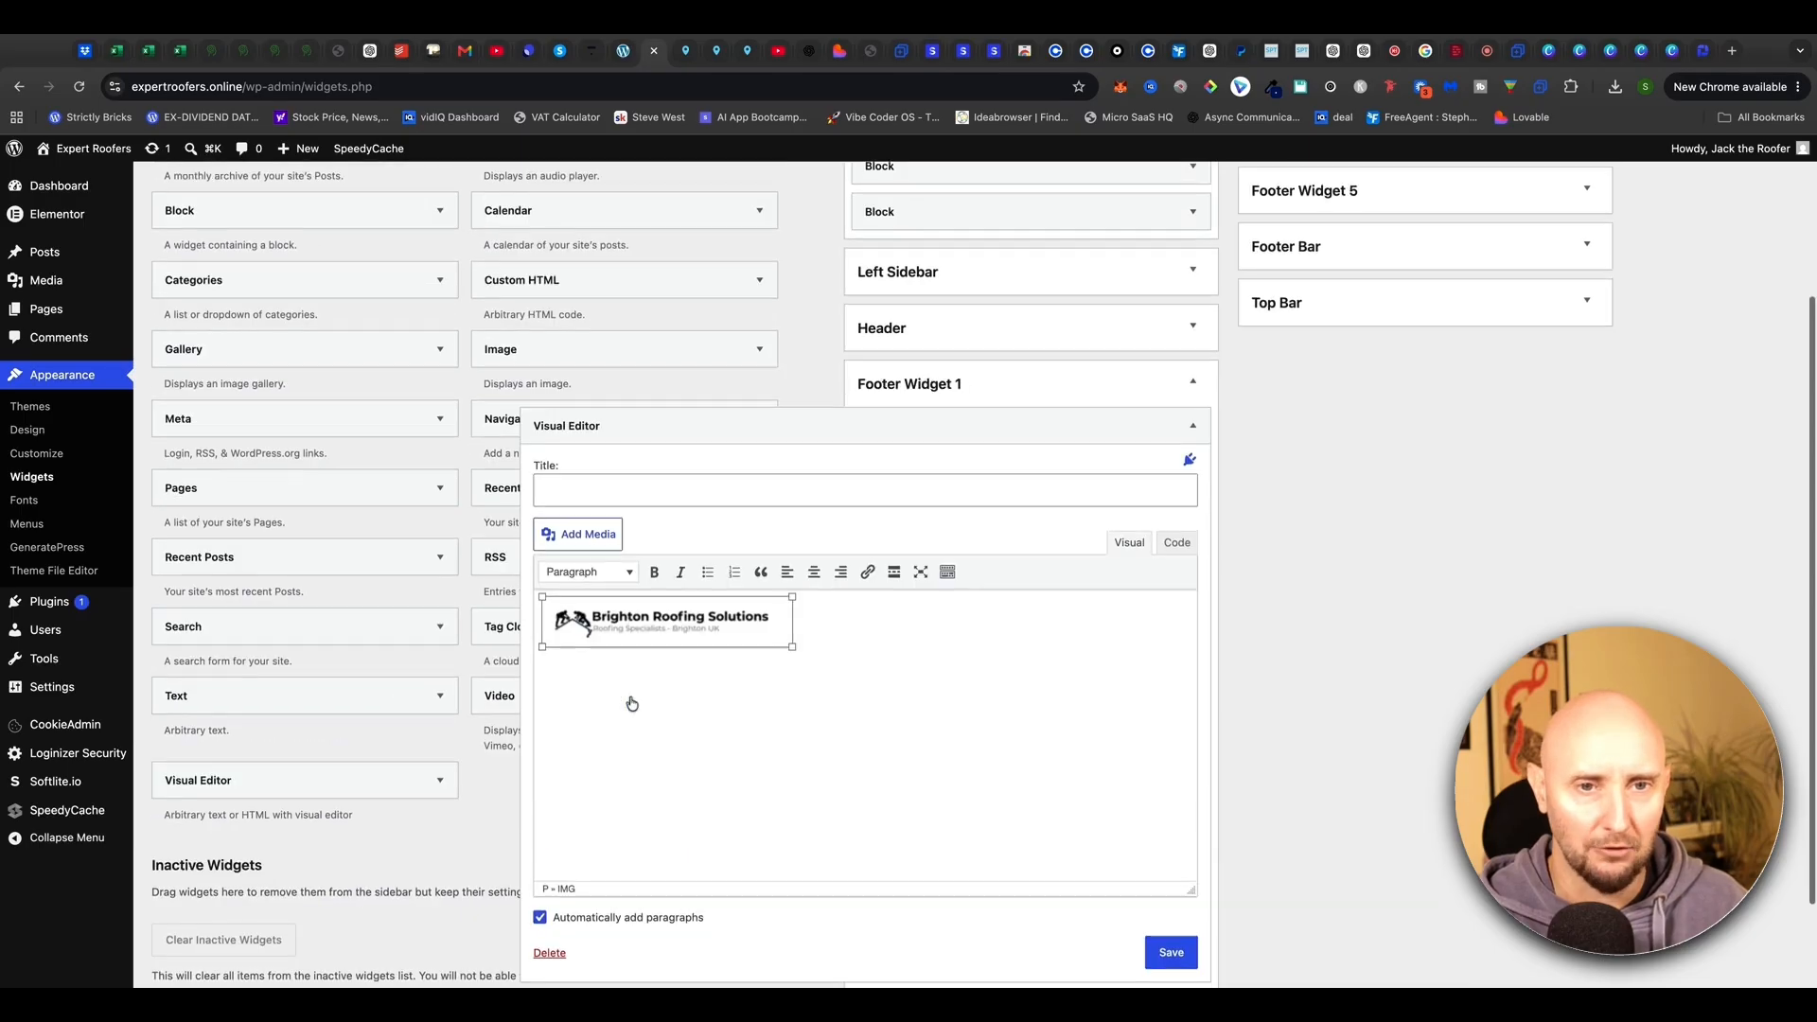
left_click(704, 696)
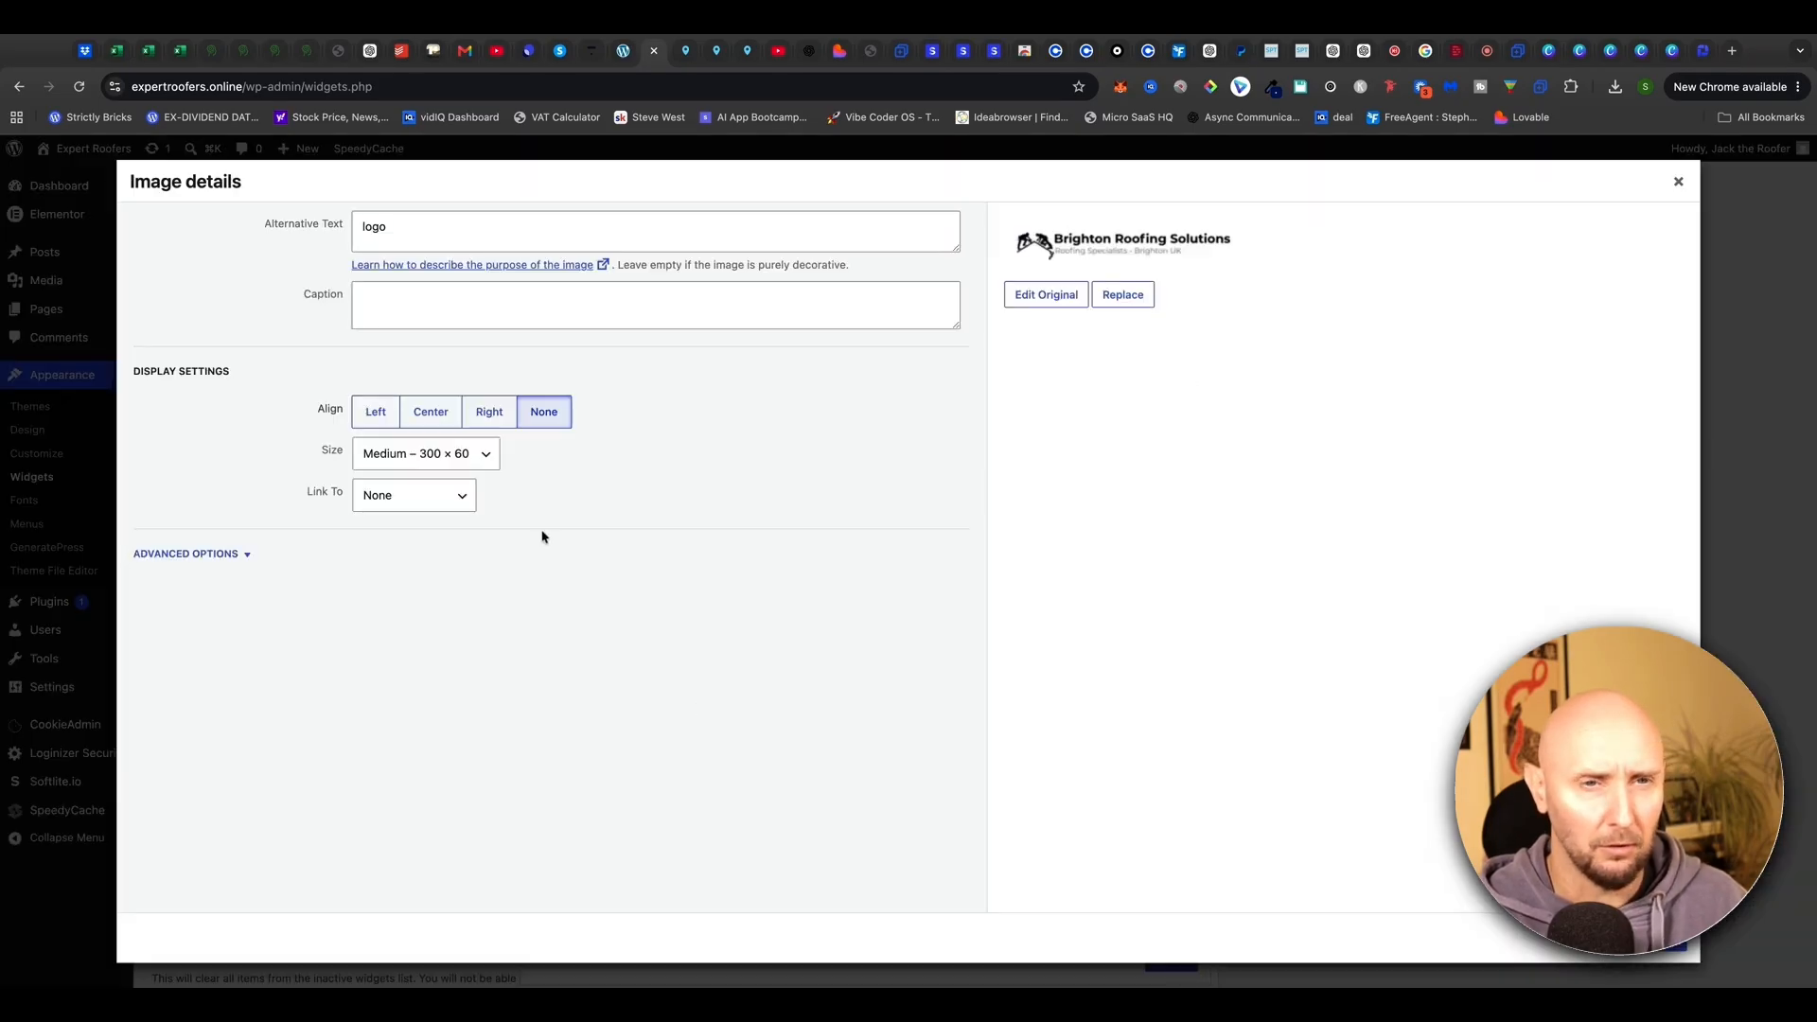
left_click(483, 456)
left_click(417, 477)
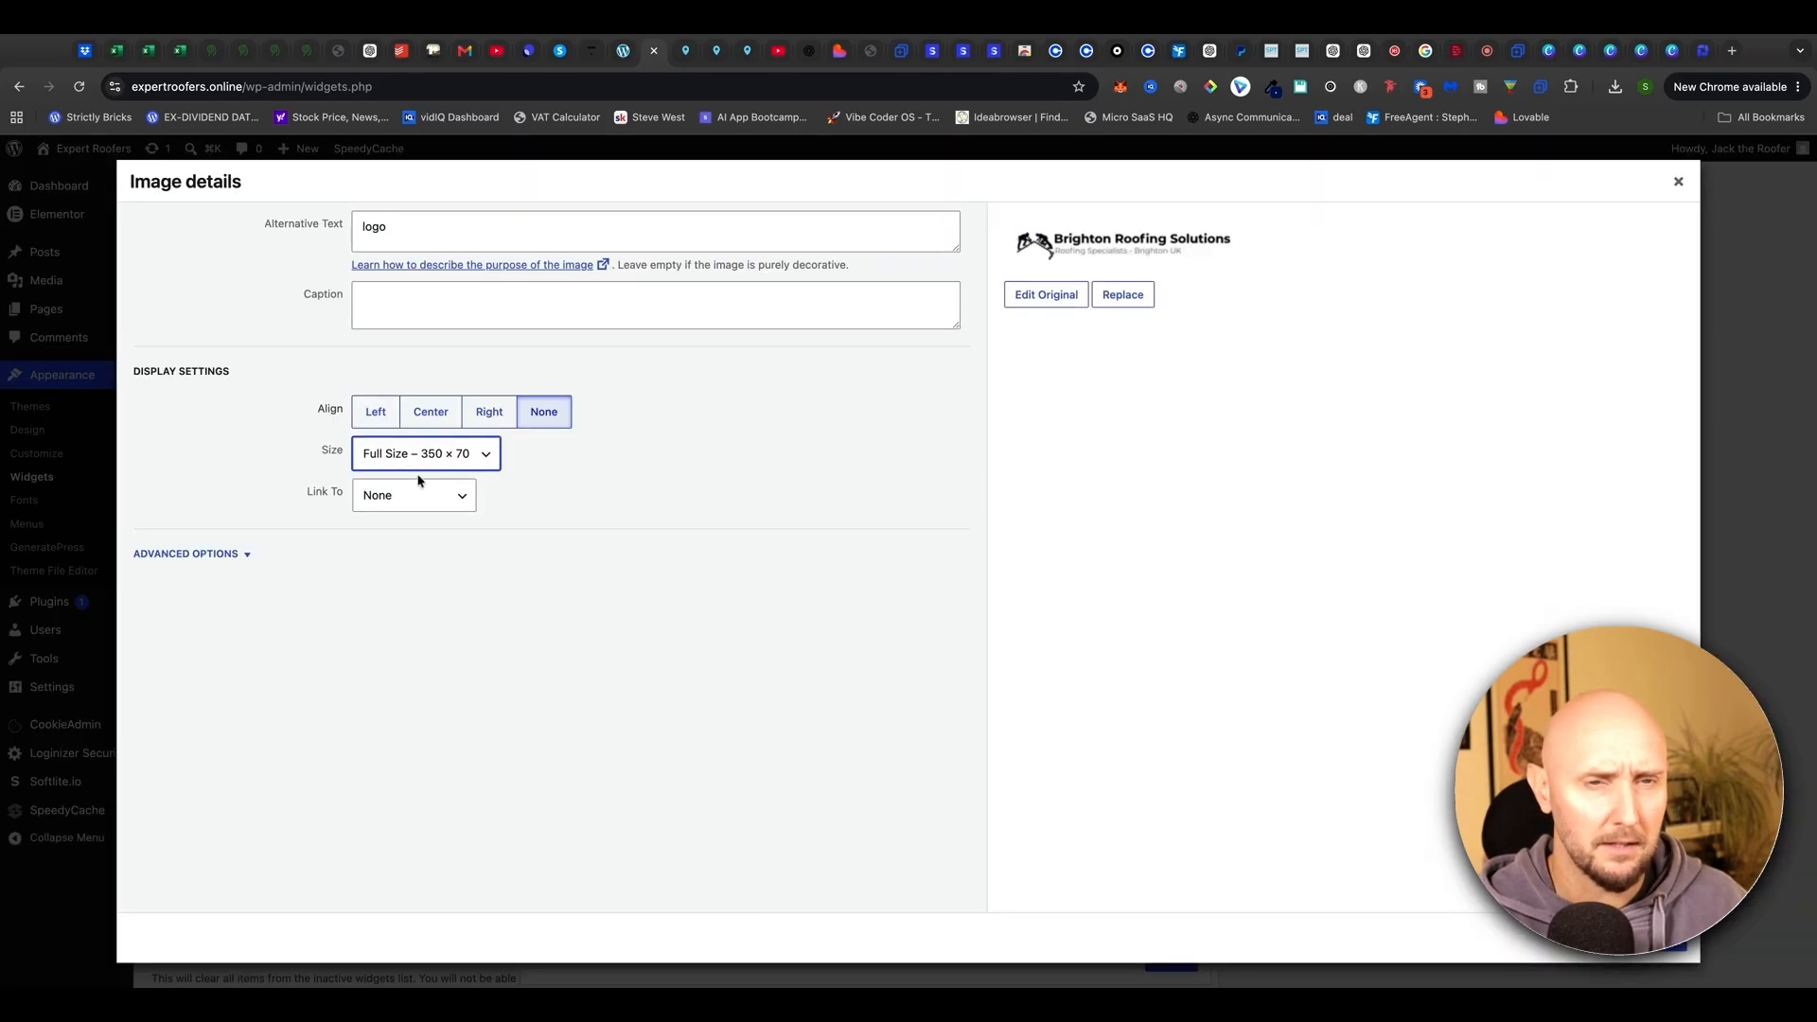
left_click(425, 418)
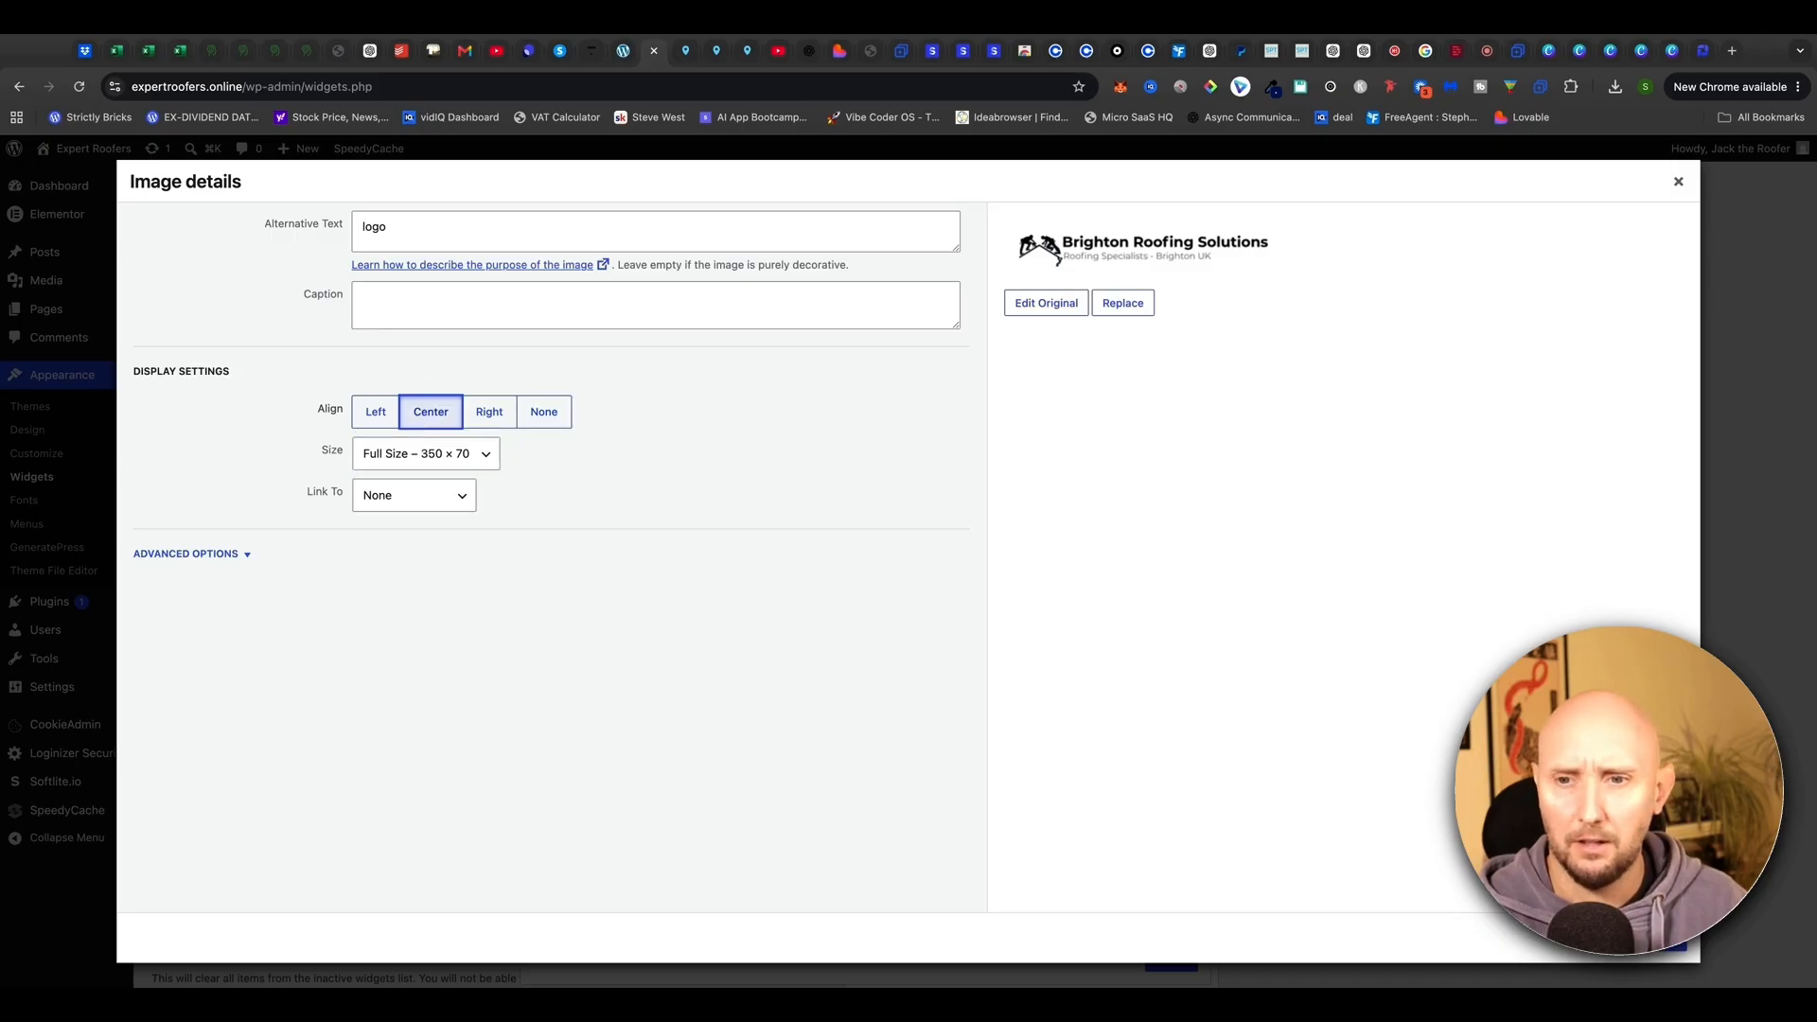
left_click(1651, 937)
scroll(771, 674, "down", 1)
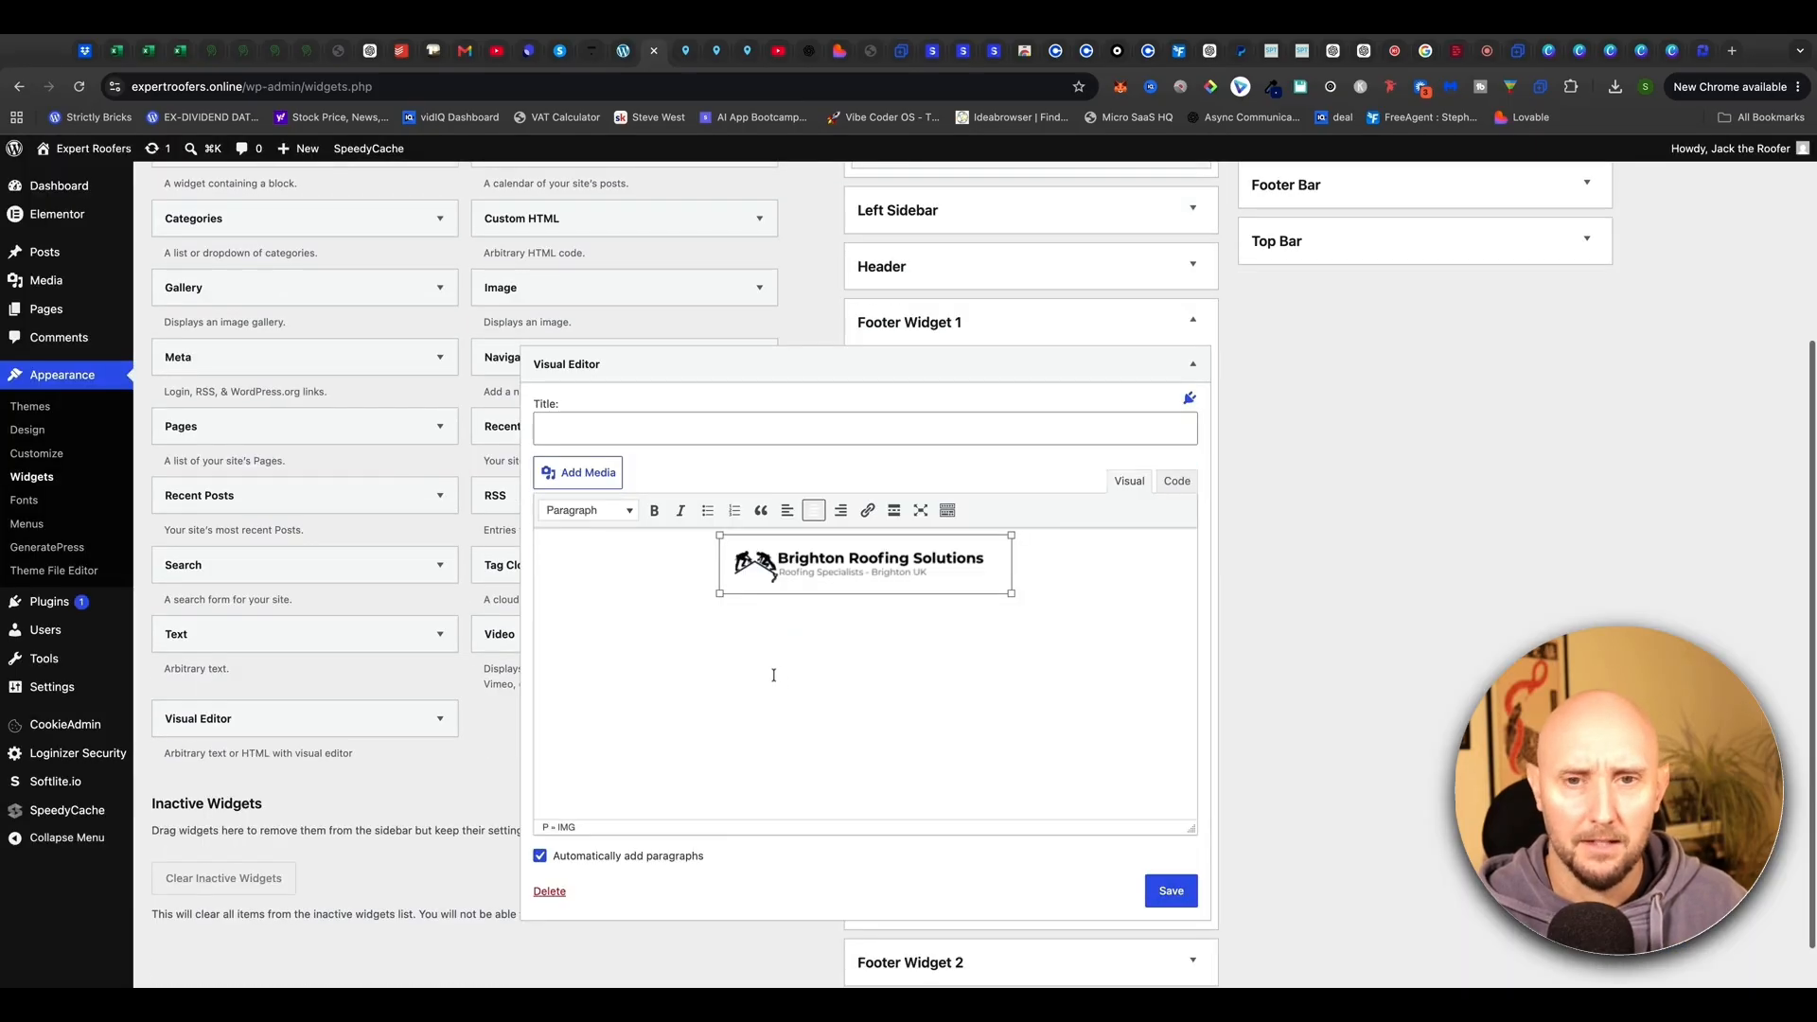
left_click(1170, 890)
left_click(588, 921)
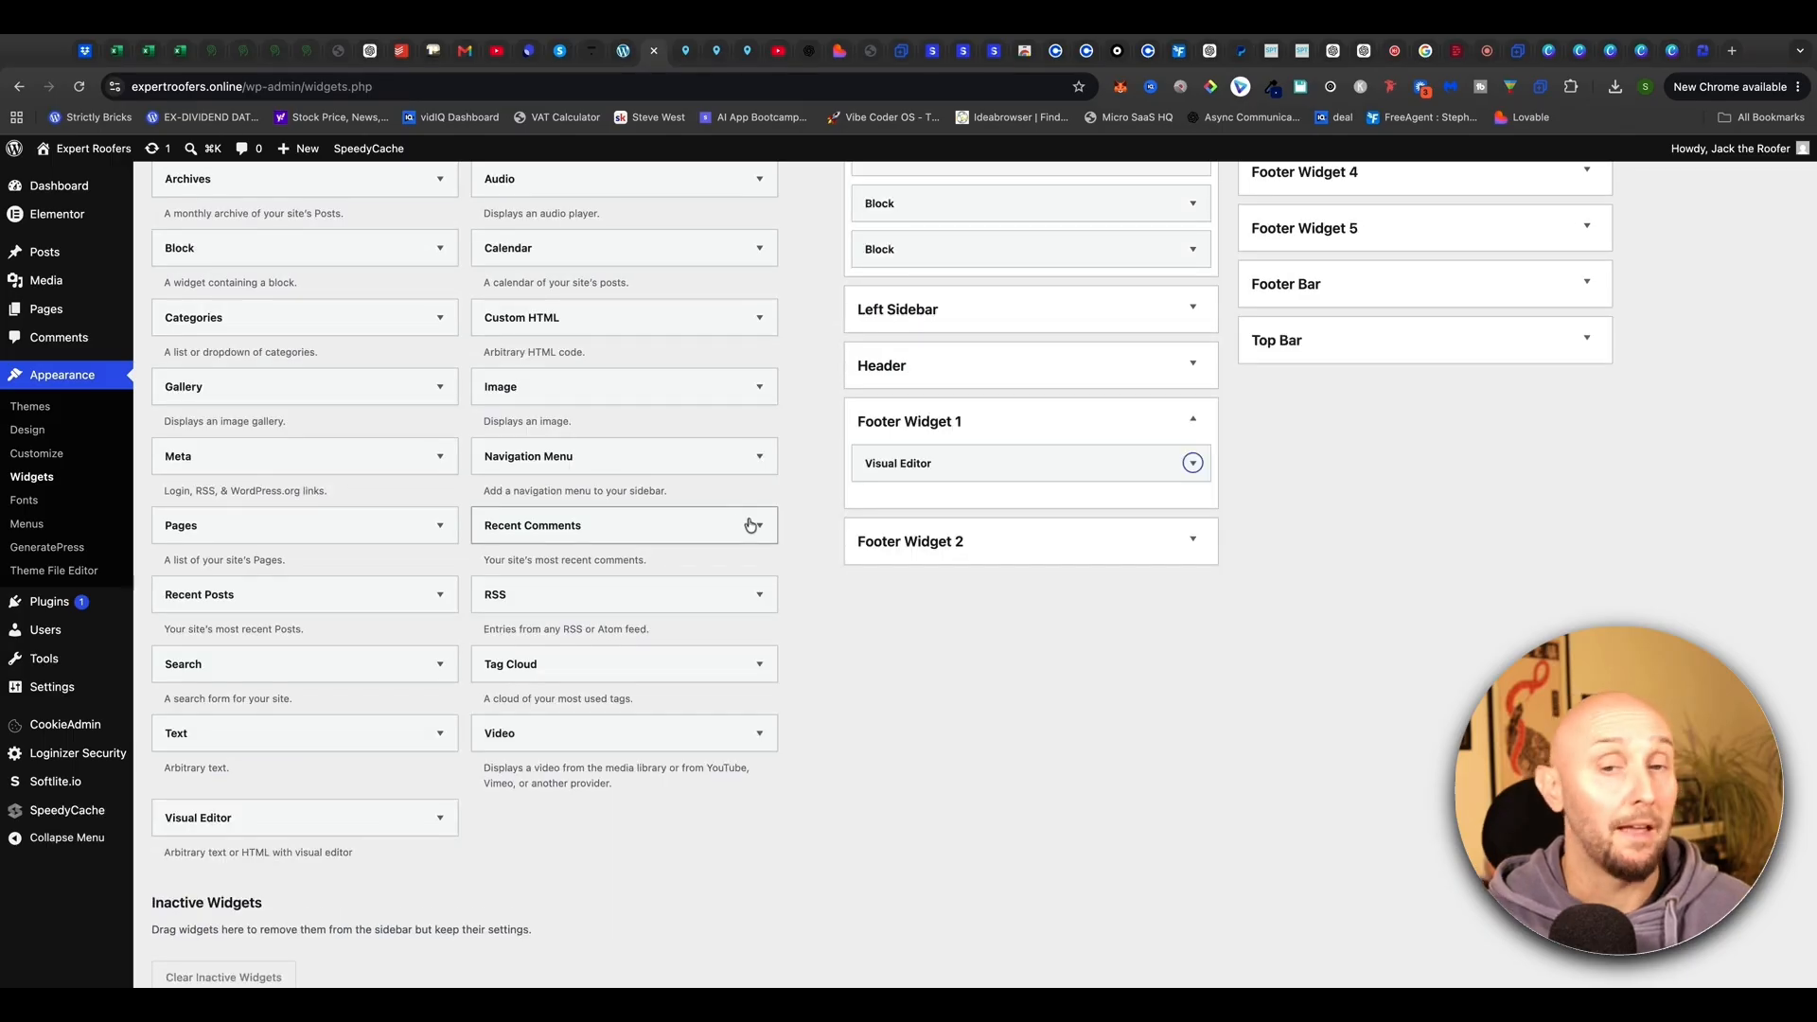
Add a Visual Editor widget titled Pages to Footer Widget 2 with a bulleted list ending in Disclaimer
left_click(965, 546)
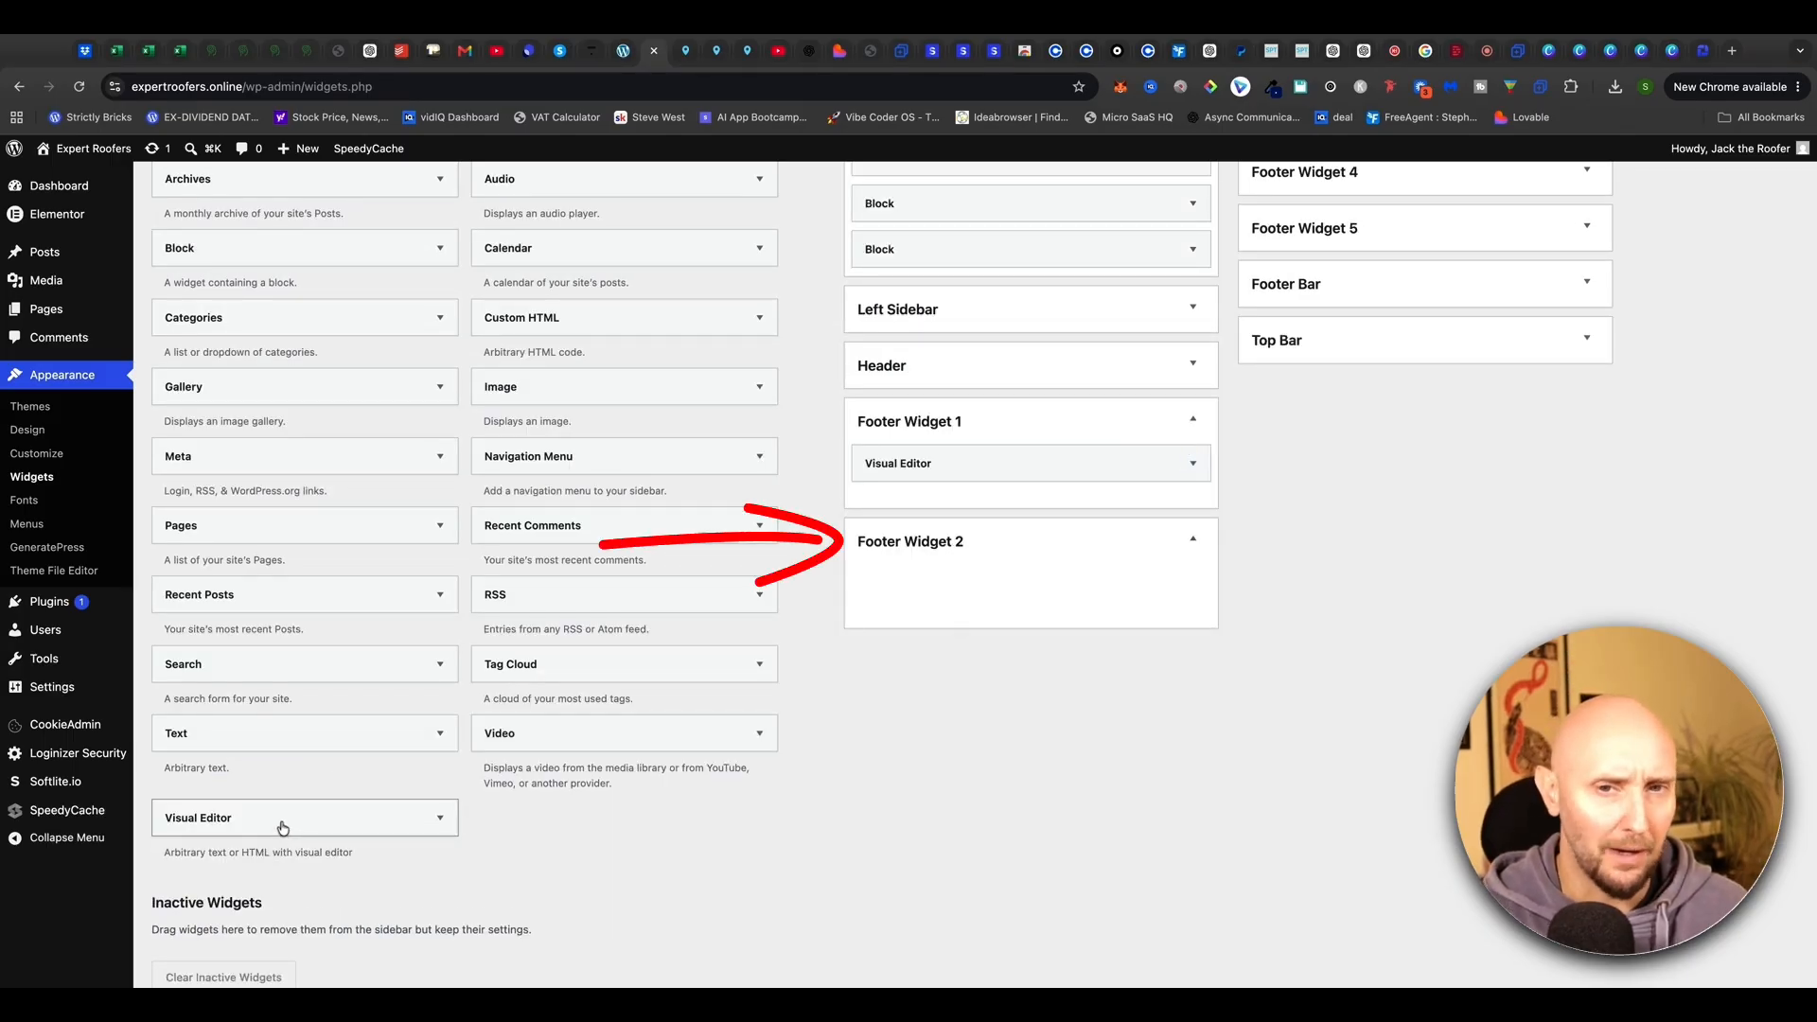
left_click_drag(283, 827, 955, 607)
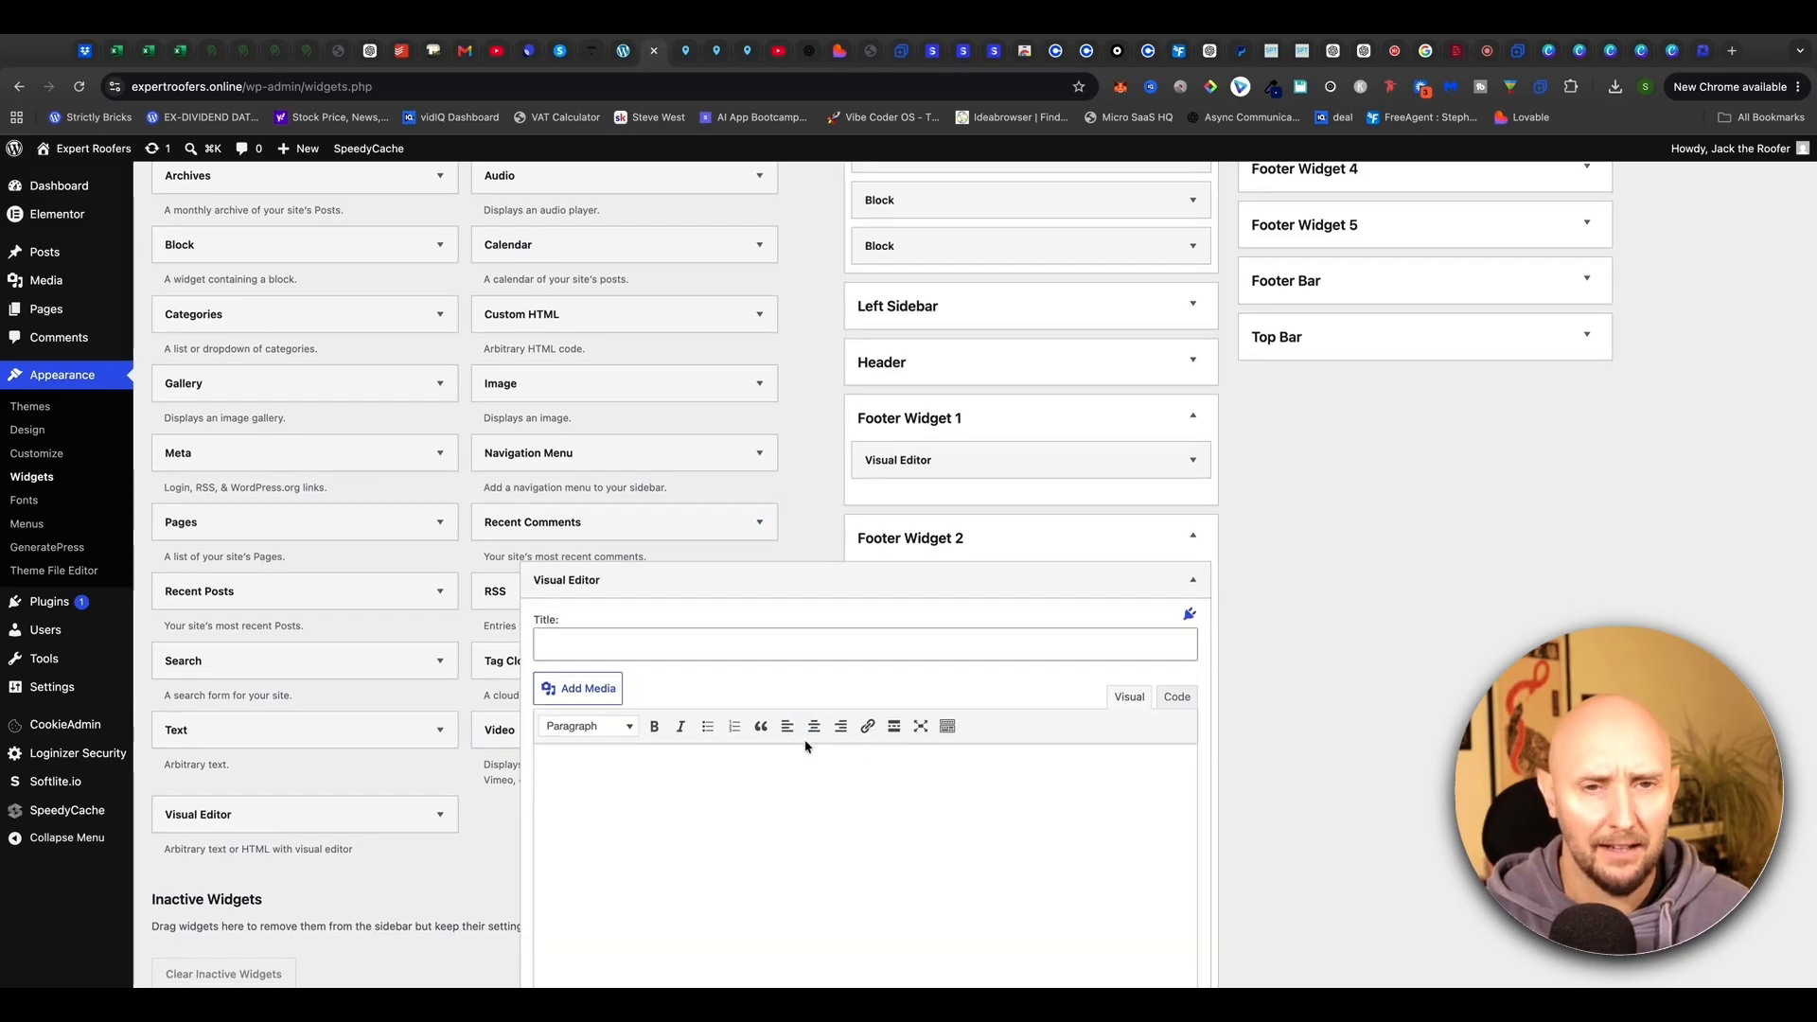
left_click(706, 611)
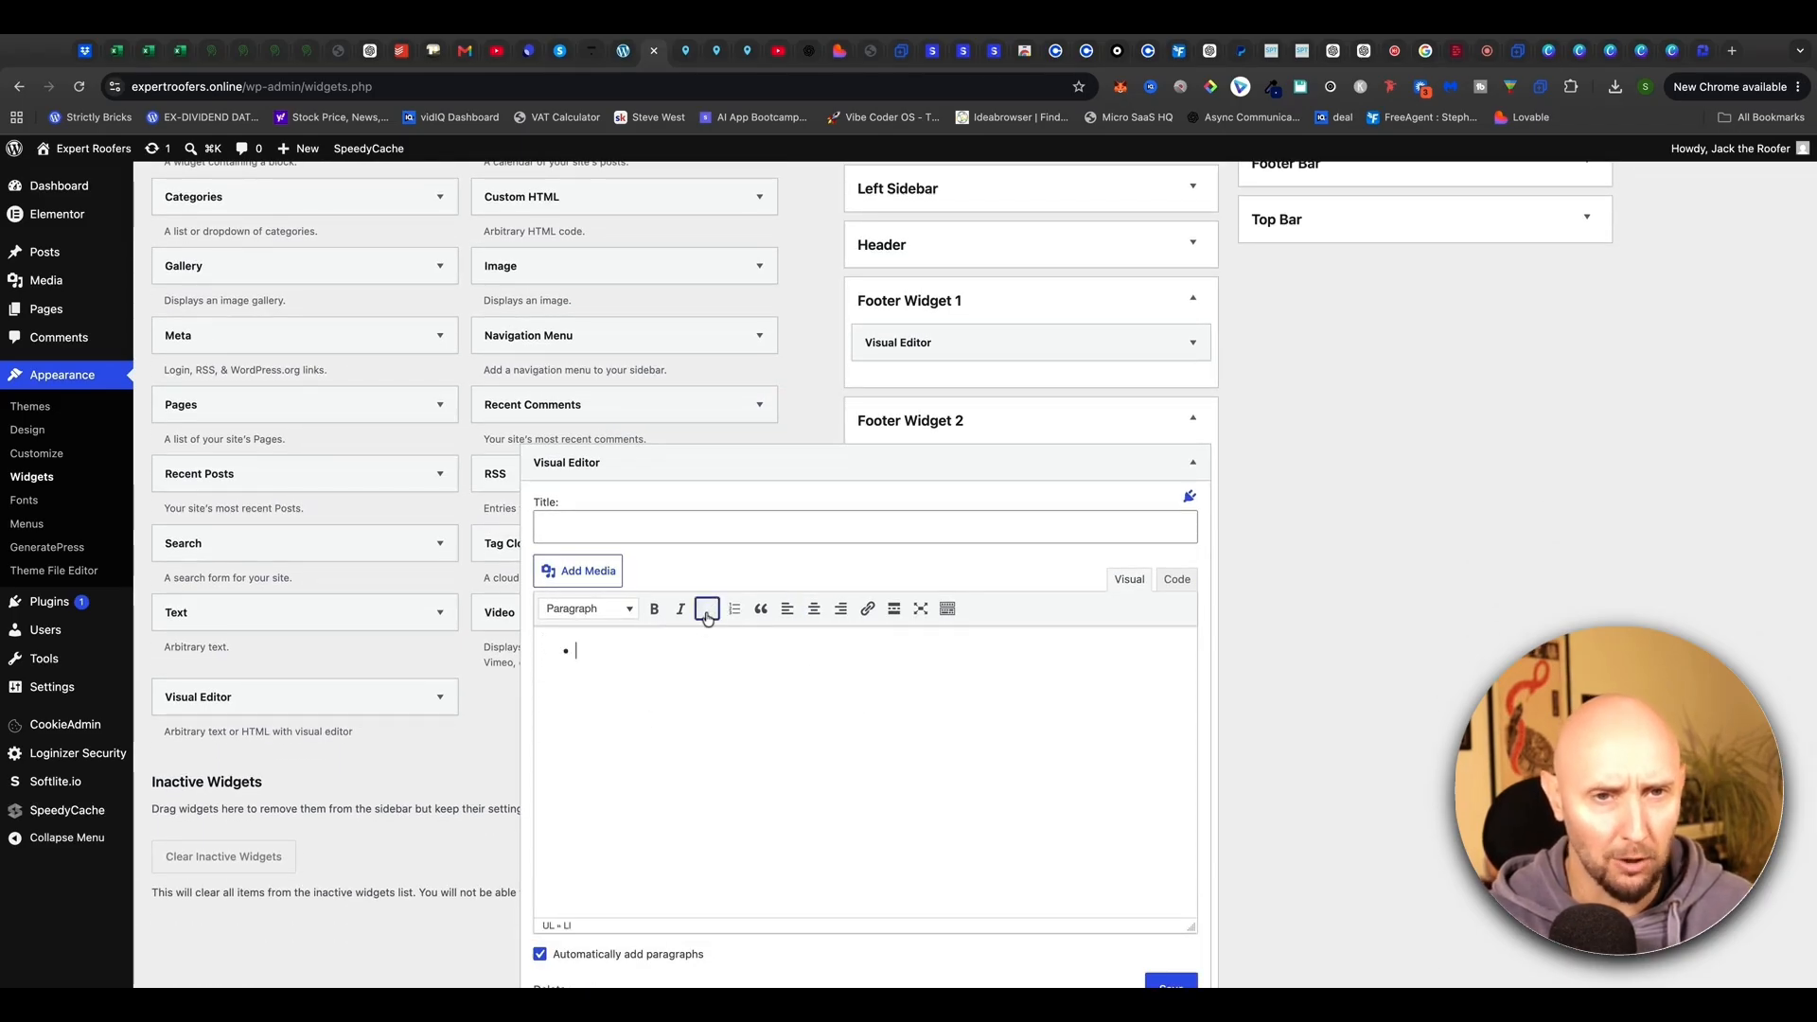
left_click(584, 525)
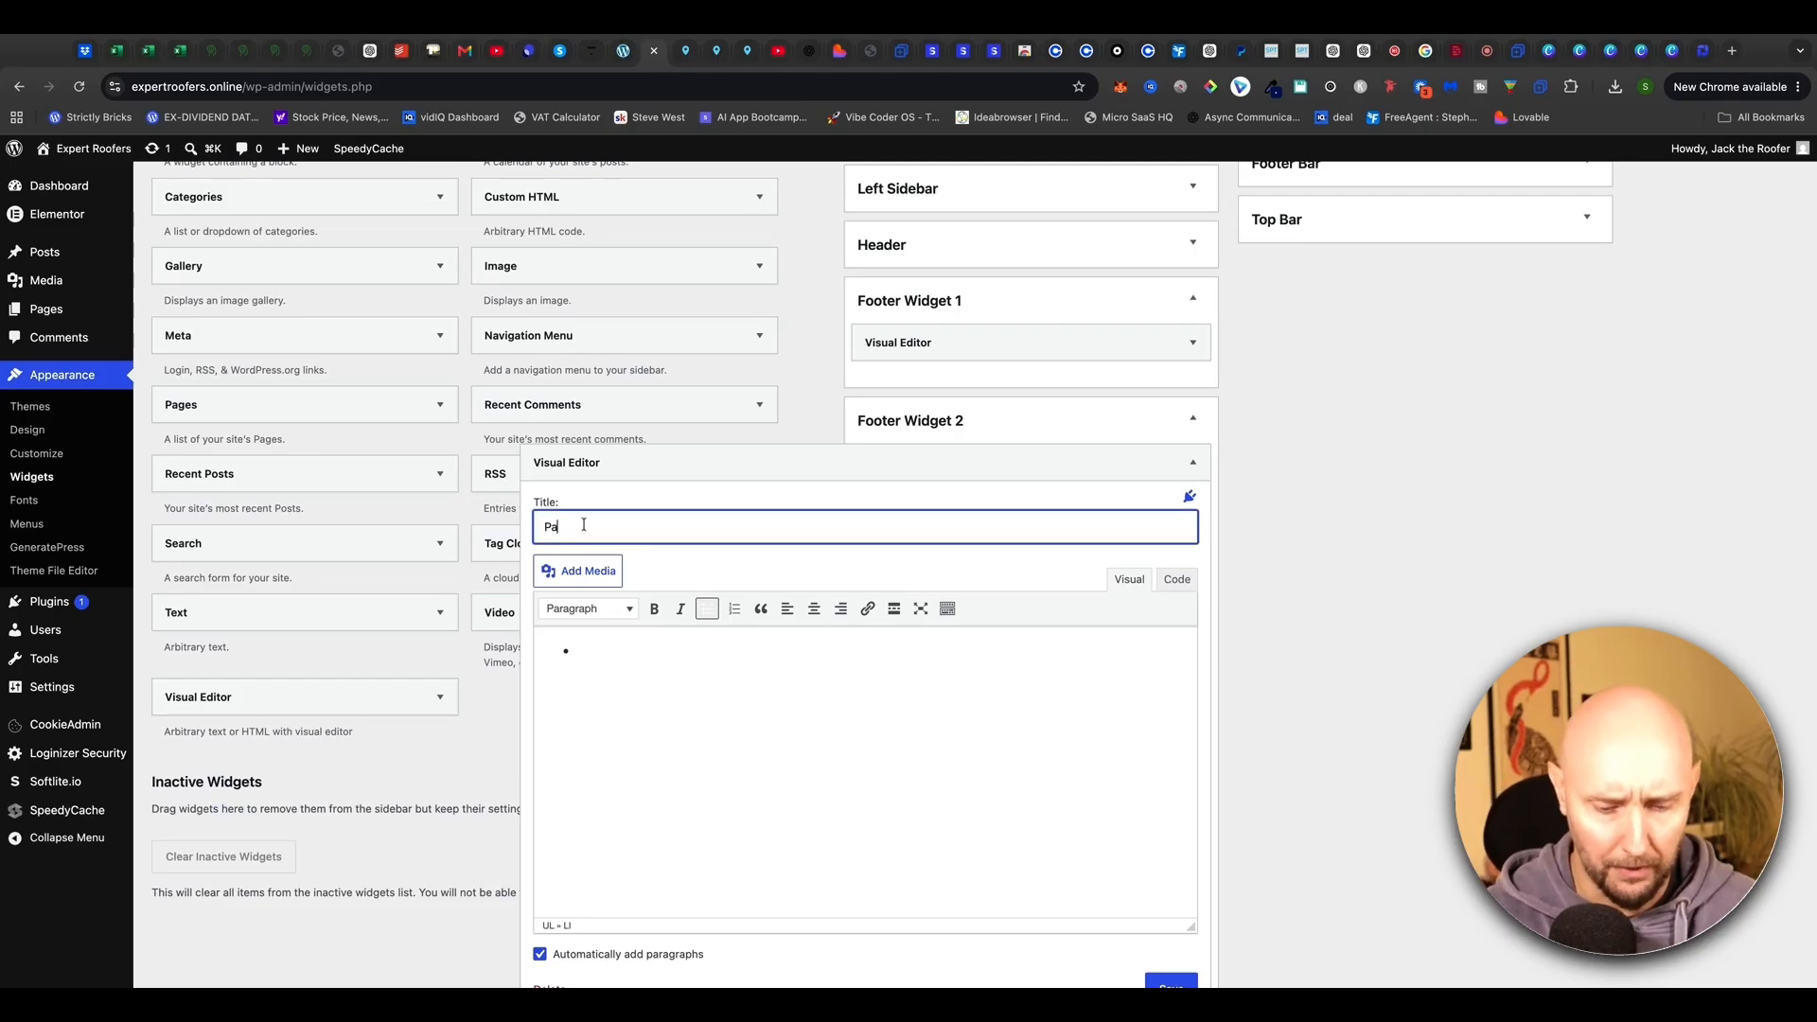
type("Pages")
left_click(629, 659)
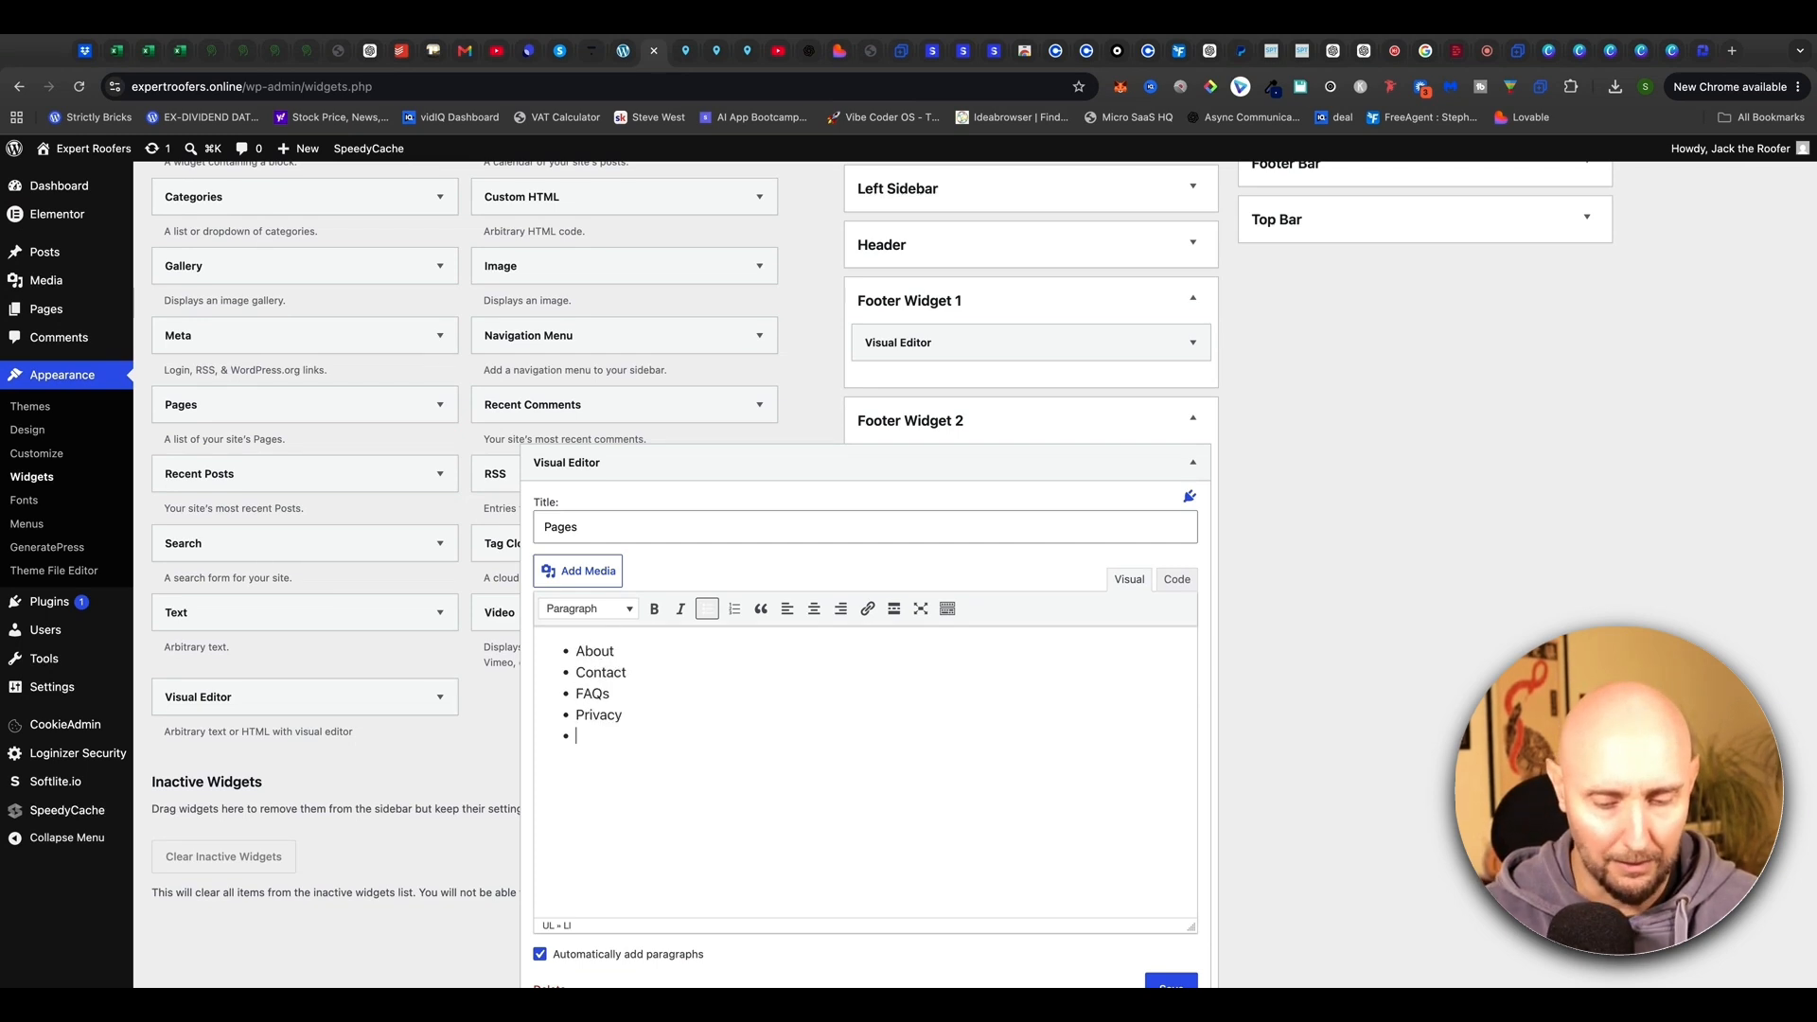
type("Disclaimer")
scroll(672, 709, "down", 1)
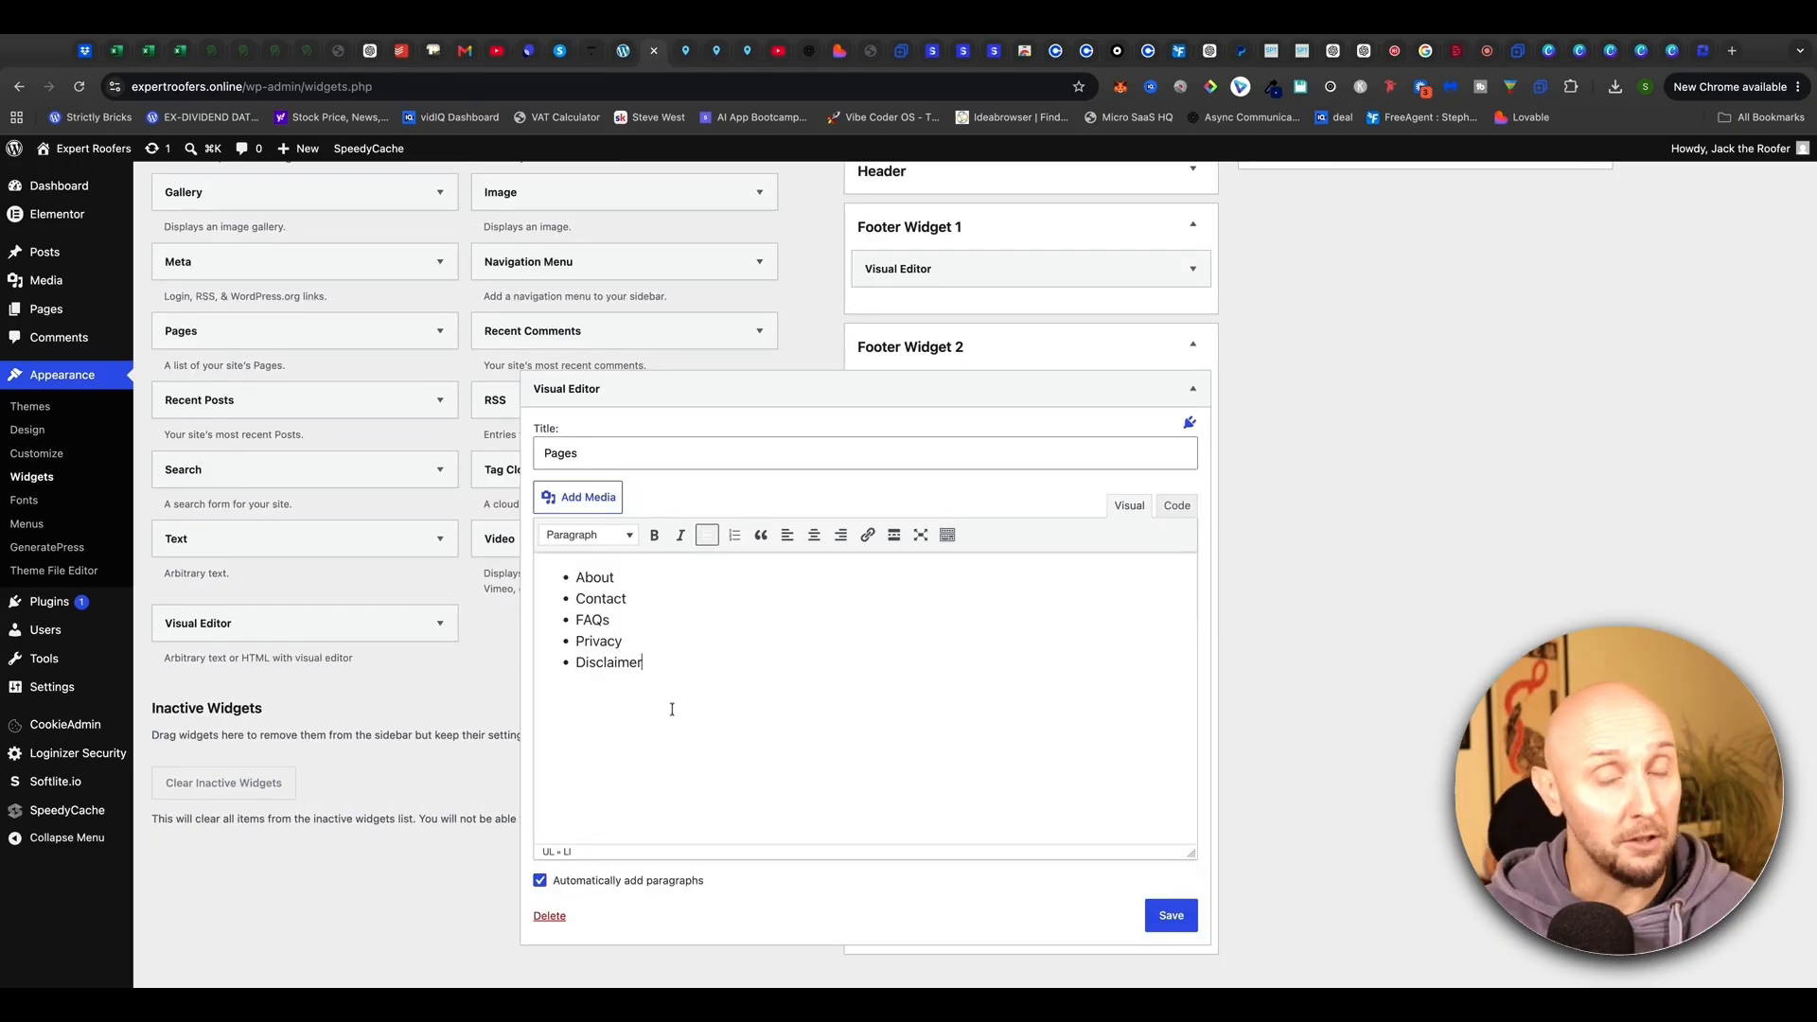
left_click_drag(594, 578, 625, 581)
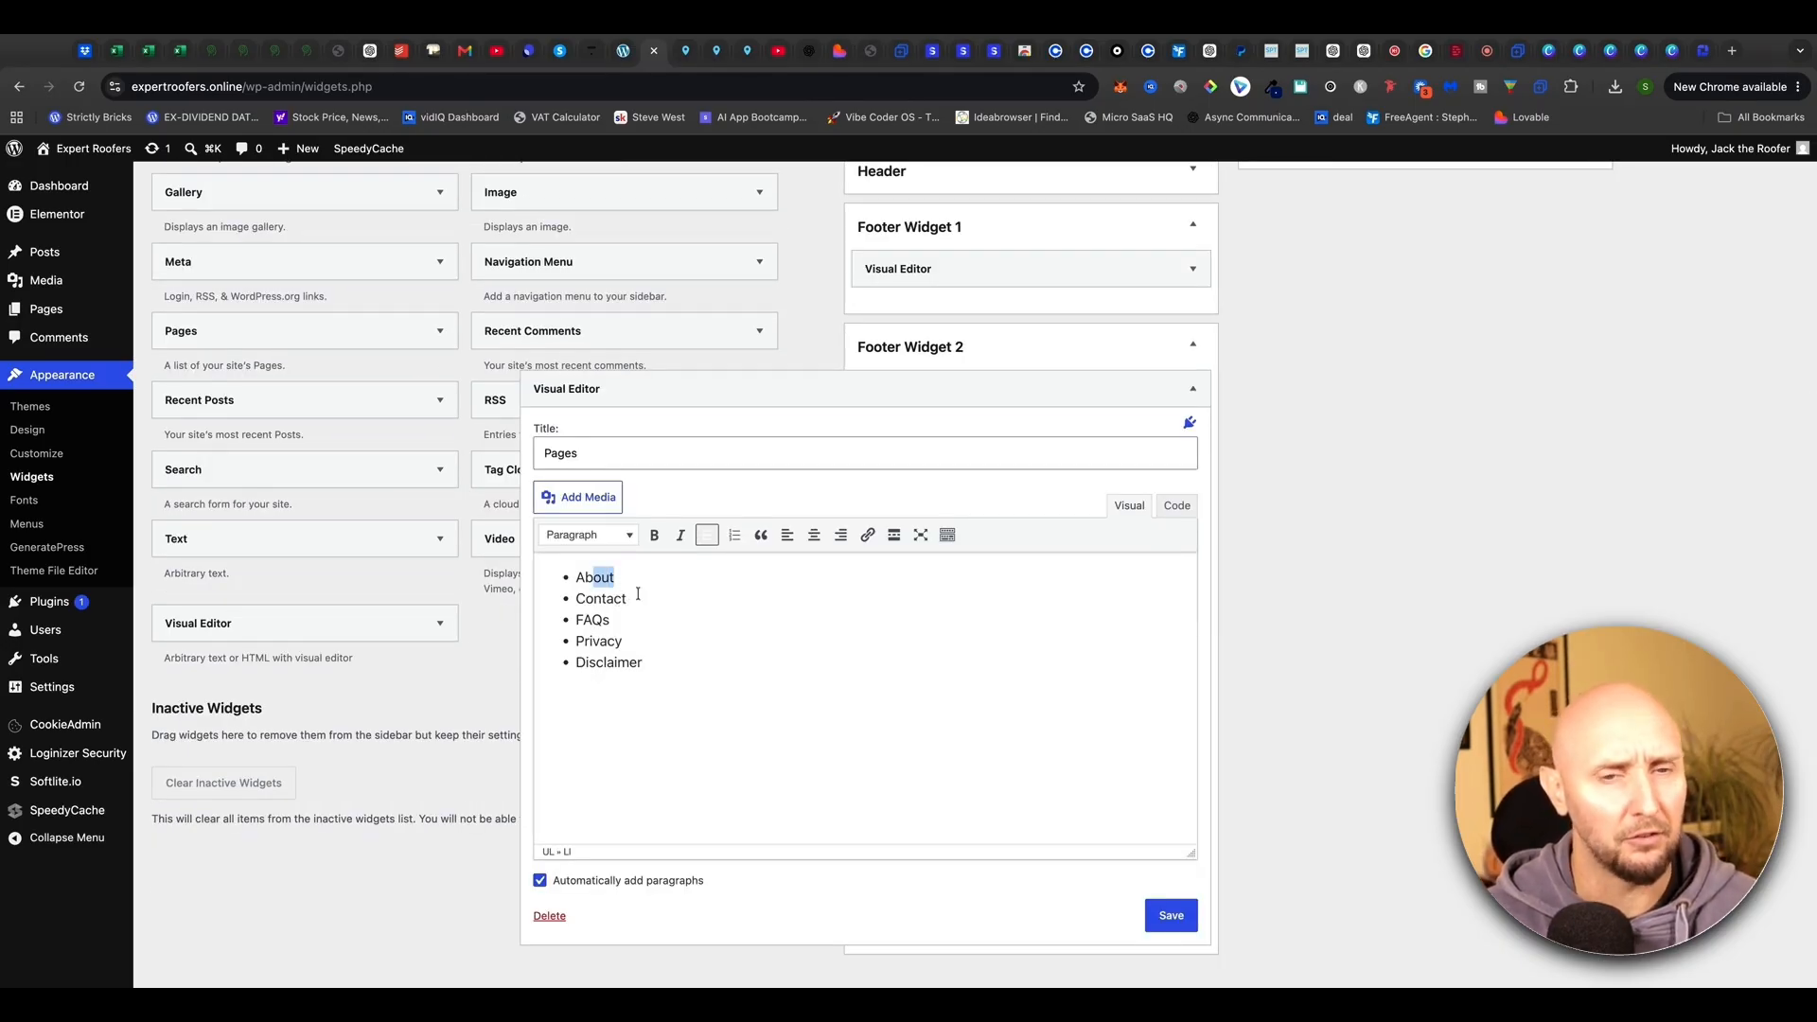
left_click(633, 670)
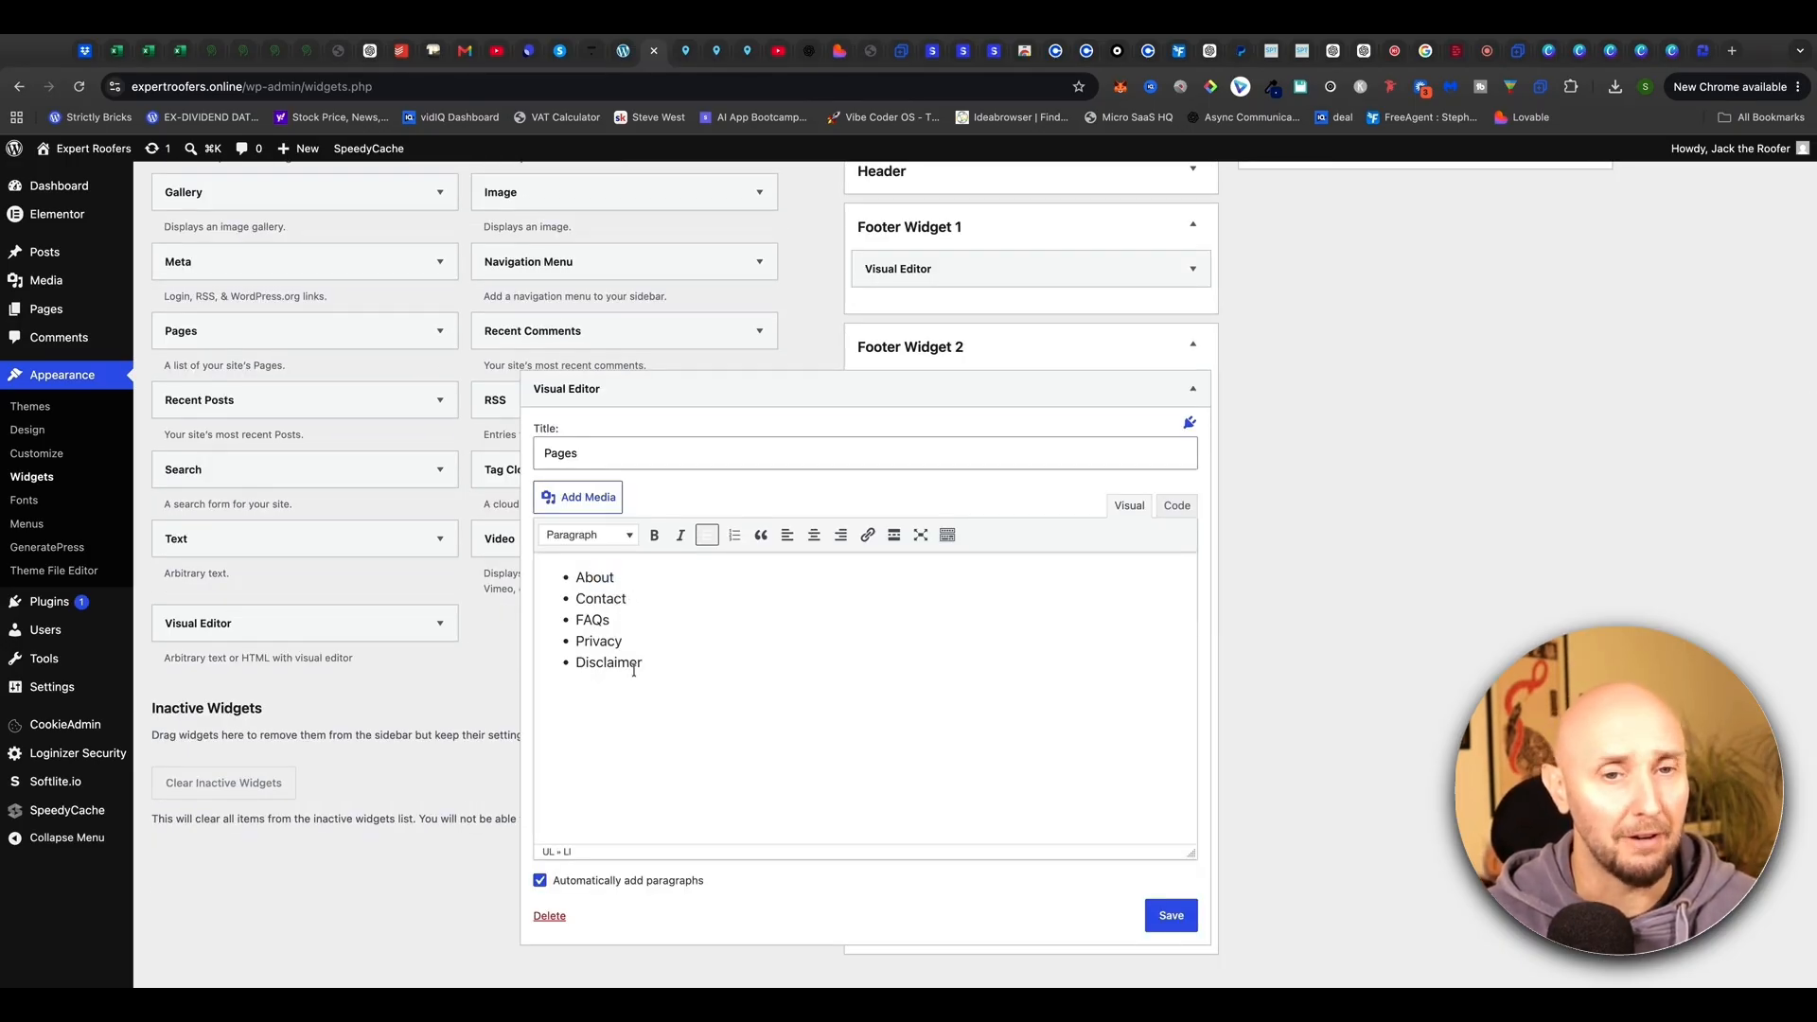
Check the page addresses on the live site and link the About item to its page
left_click(624, 53)
left_click_drag(981, 508, 1182, 248)
left_click_drag(1090, 290, 1176, 359)
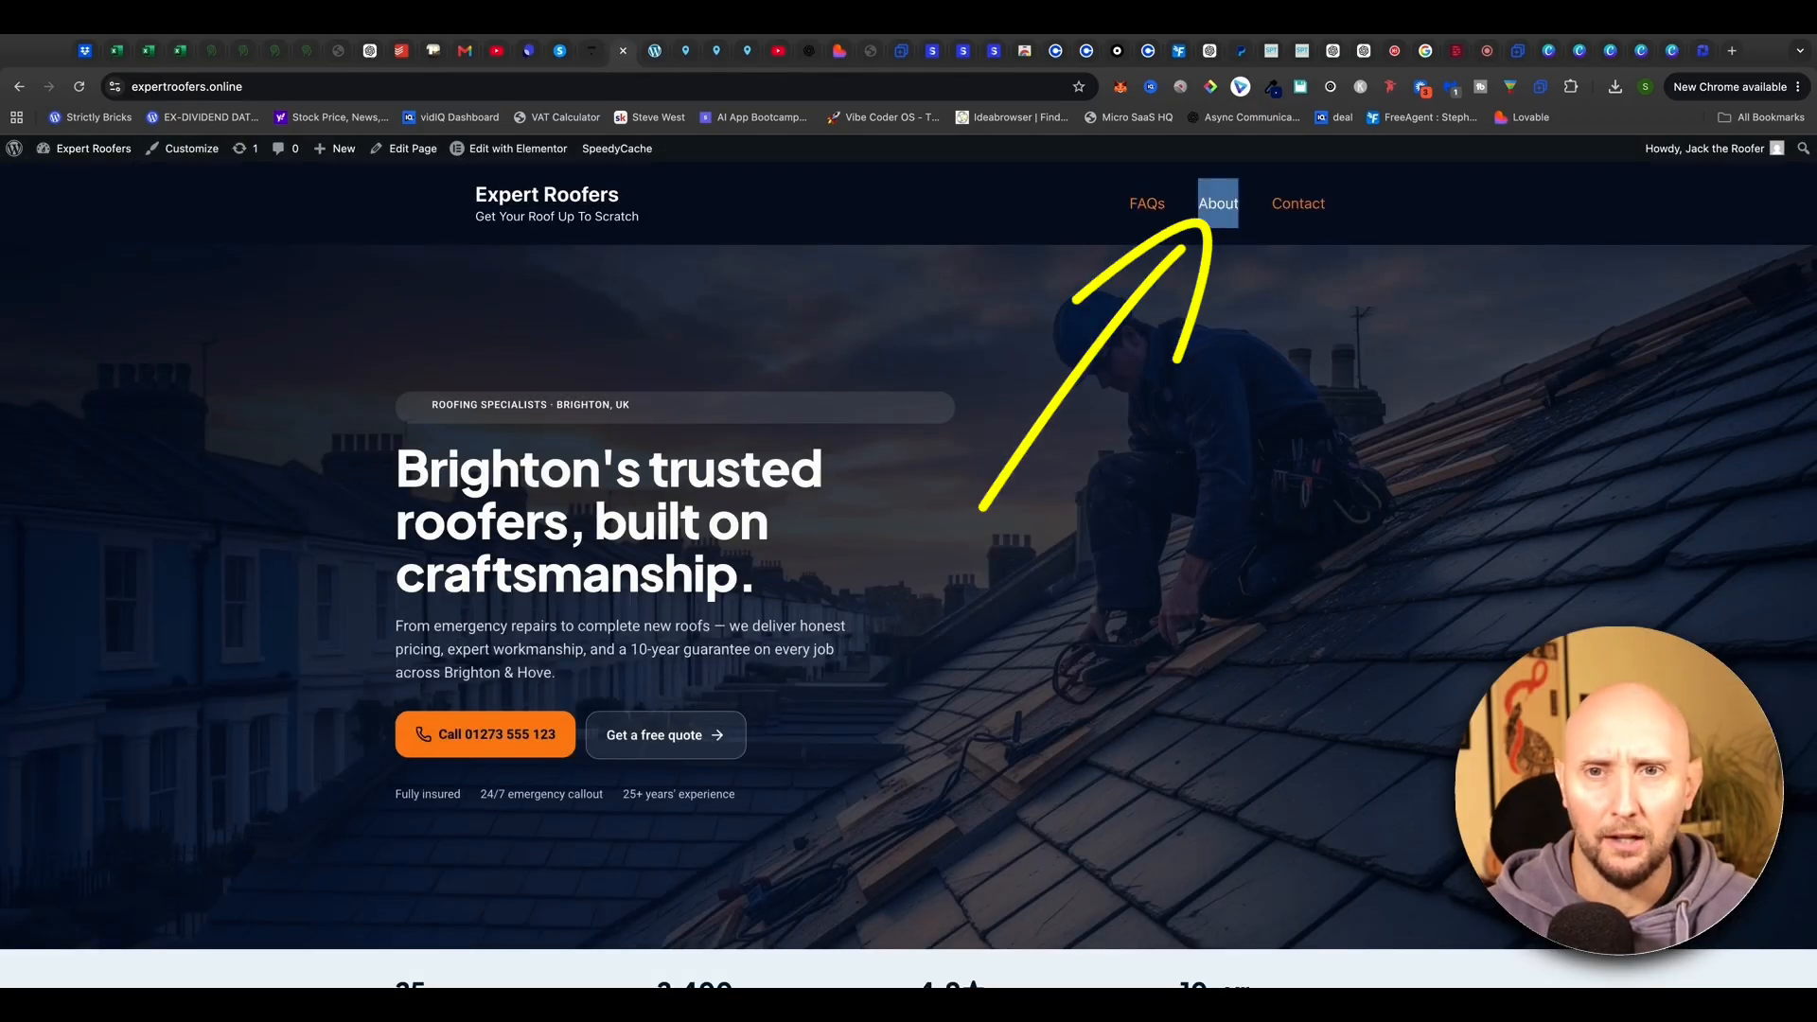
left_click(659, 40)
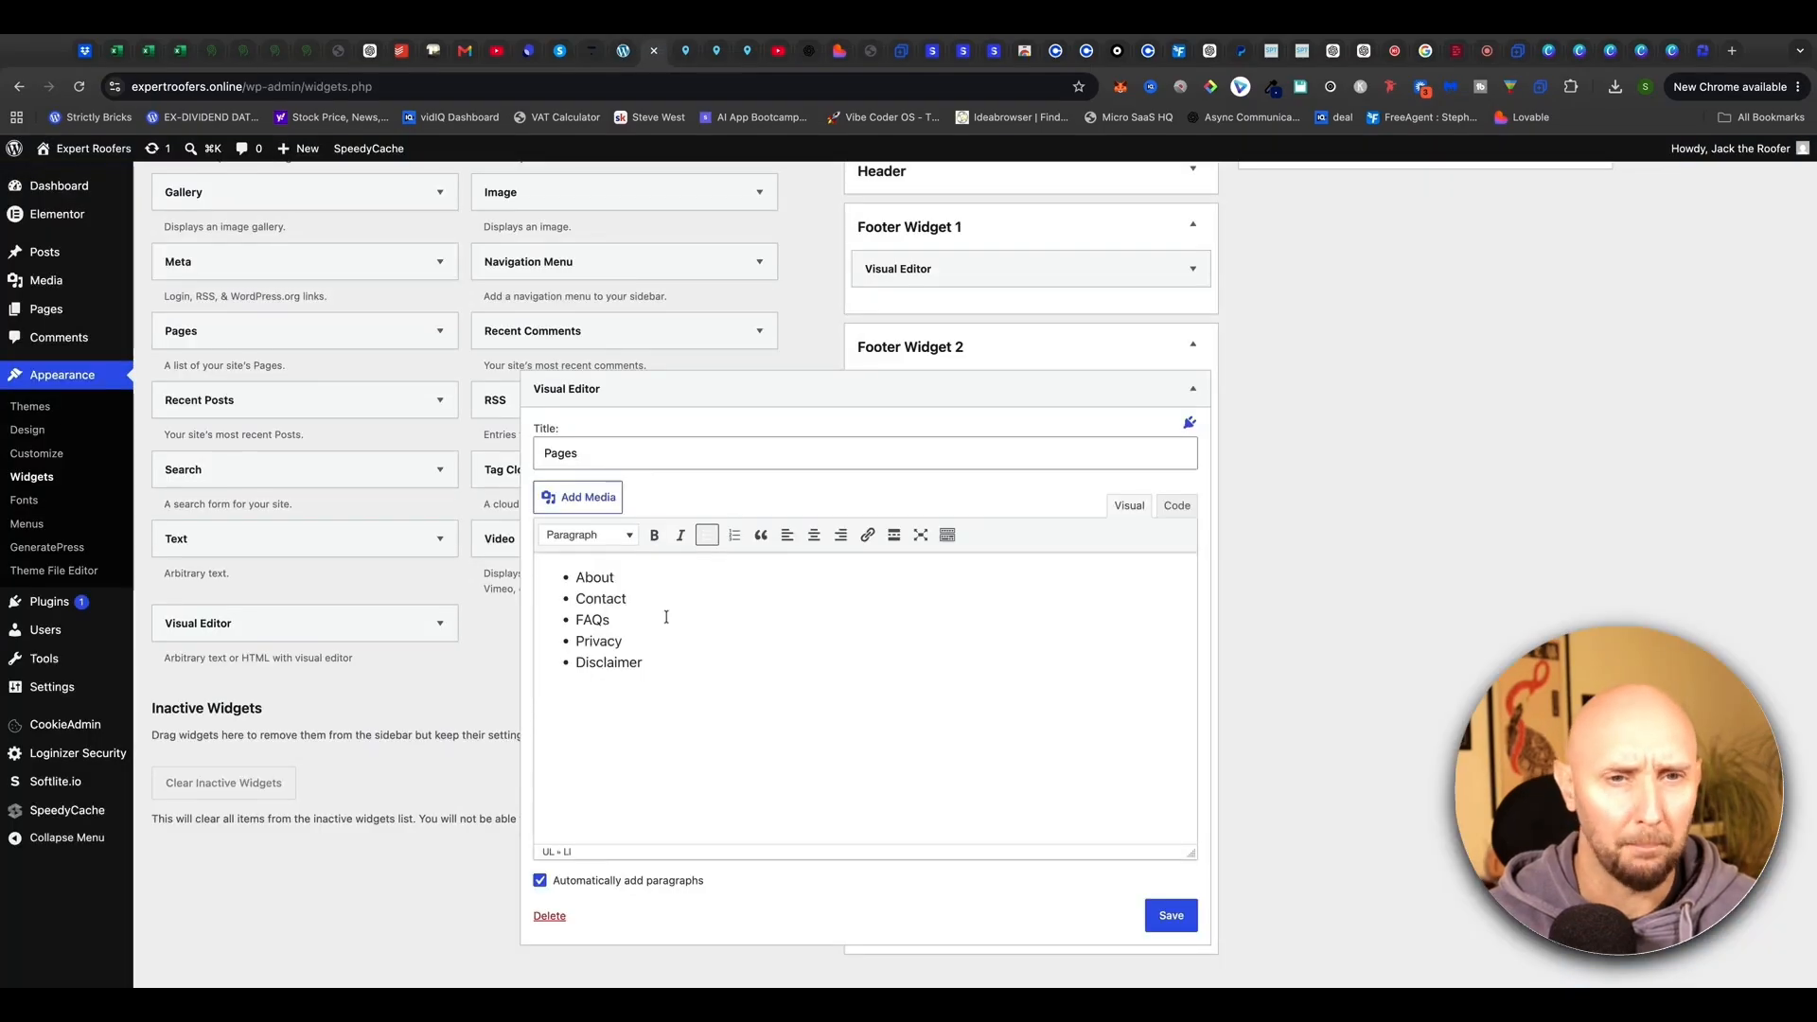
double_click(625, 576)
mouse_move(893, 379)
left_mouse_down()
mouse_move(893, 460)
mouse_move(815, 454)
mouse_move(889, 380)
left_mouse_up()
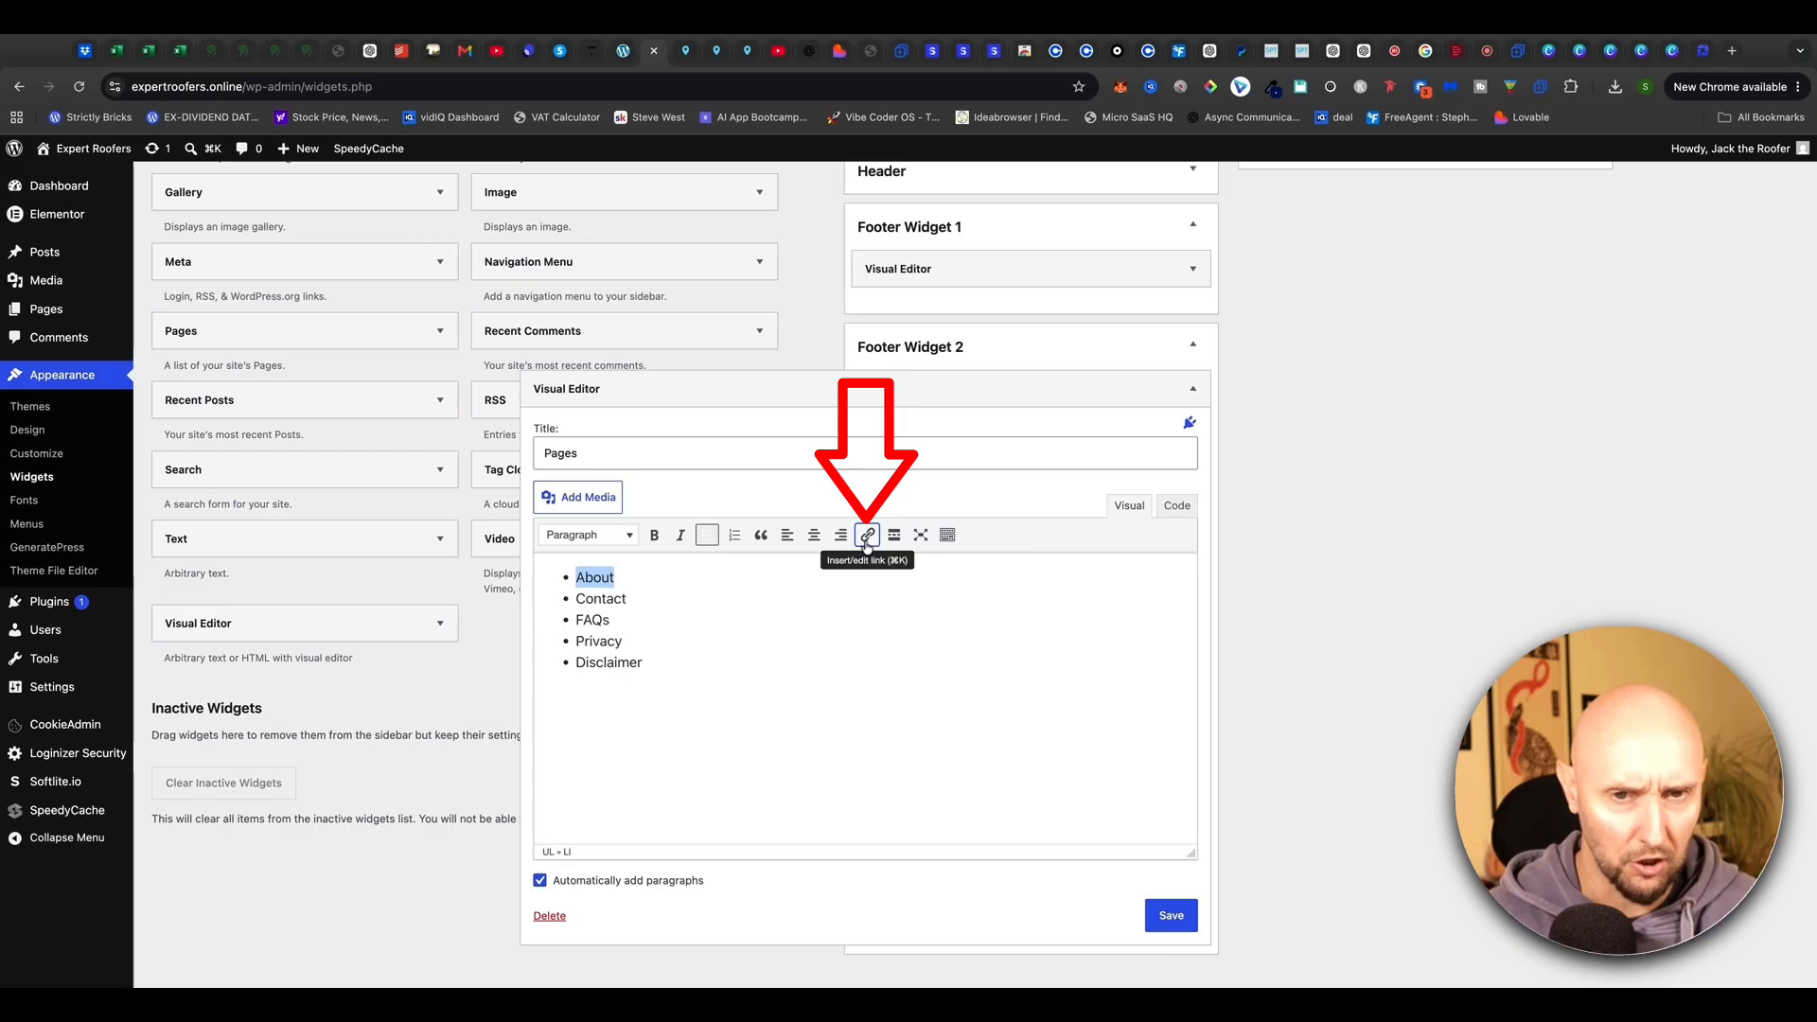
left_click(867, 535)
type("https://expertroofers.online/about/")
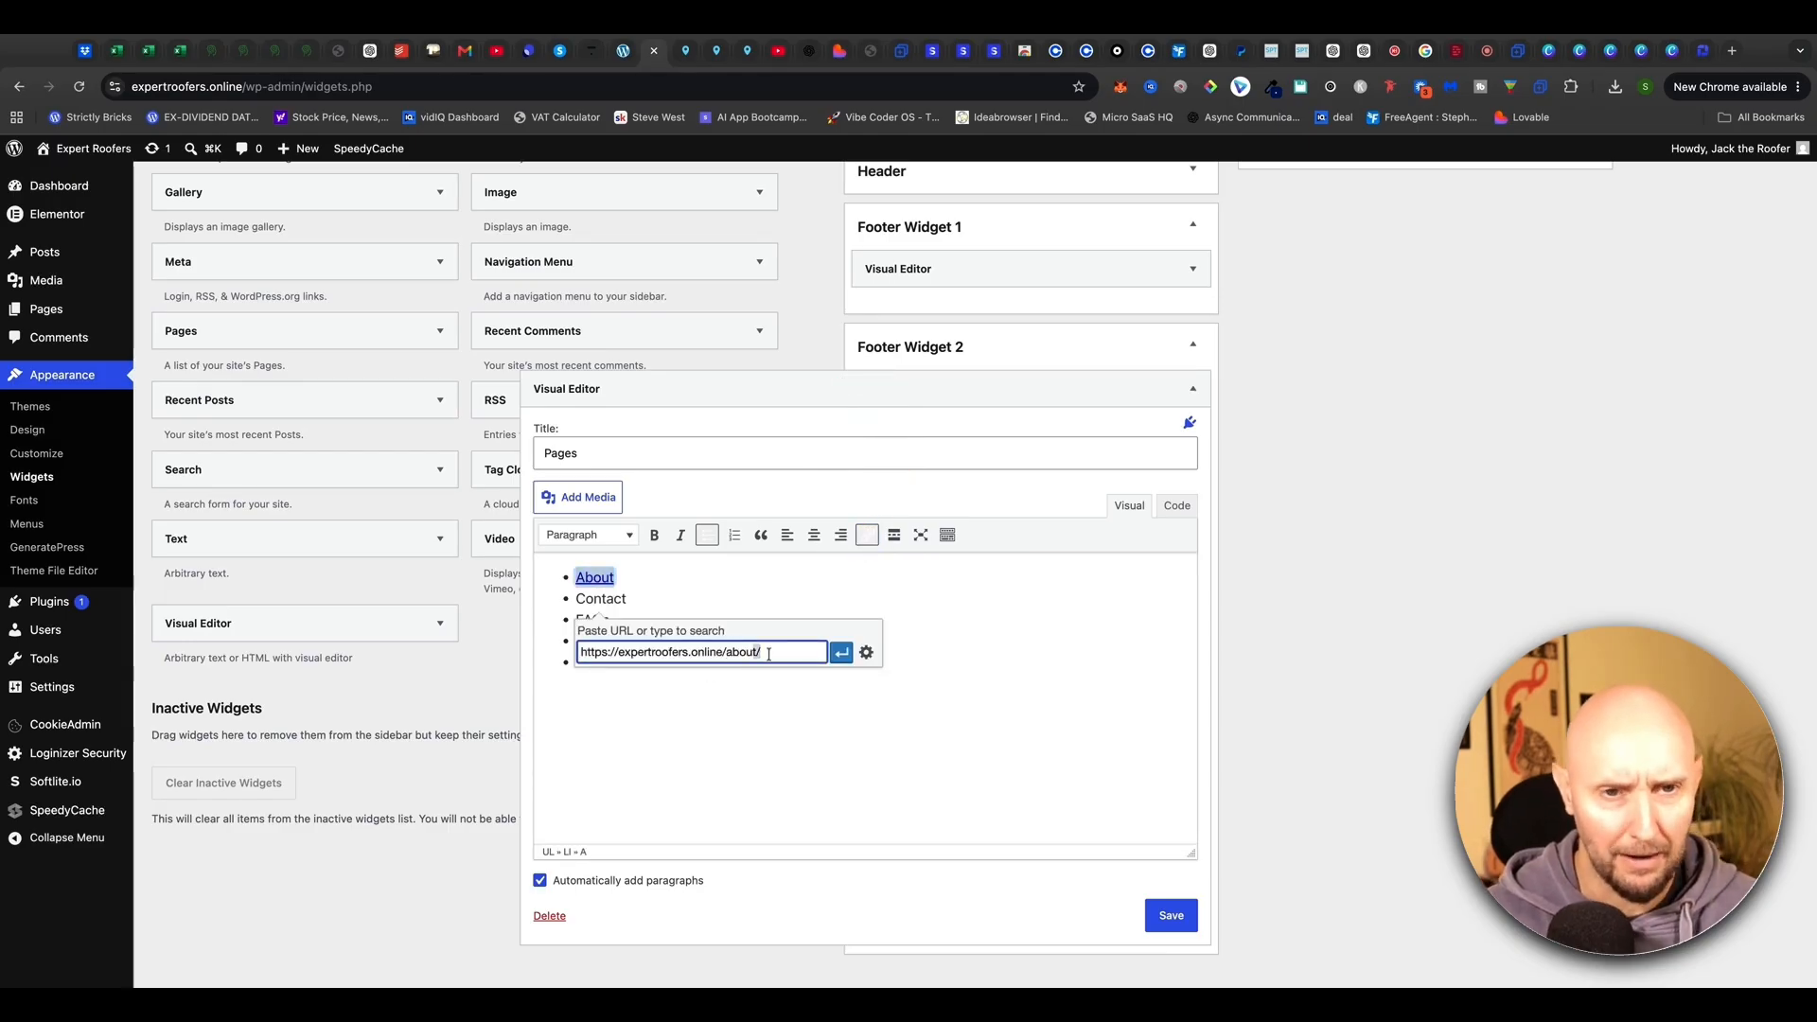
triple_click(769, 653)
type("https://expertroofers.online/about/")
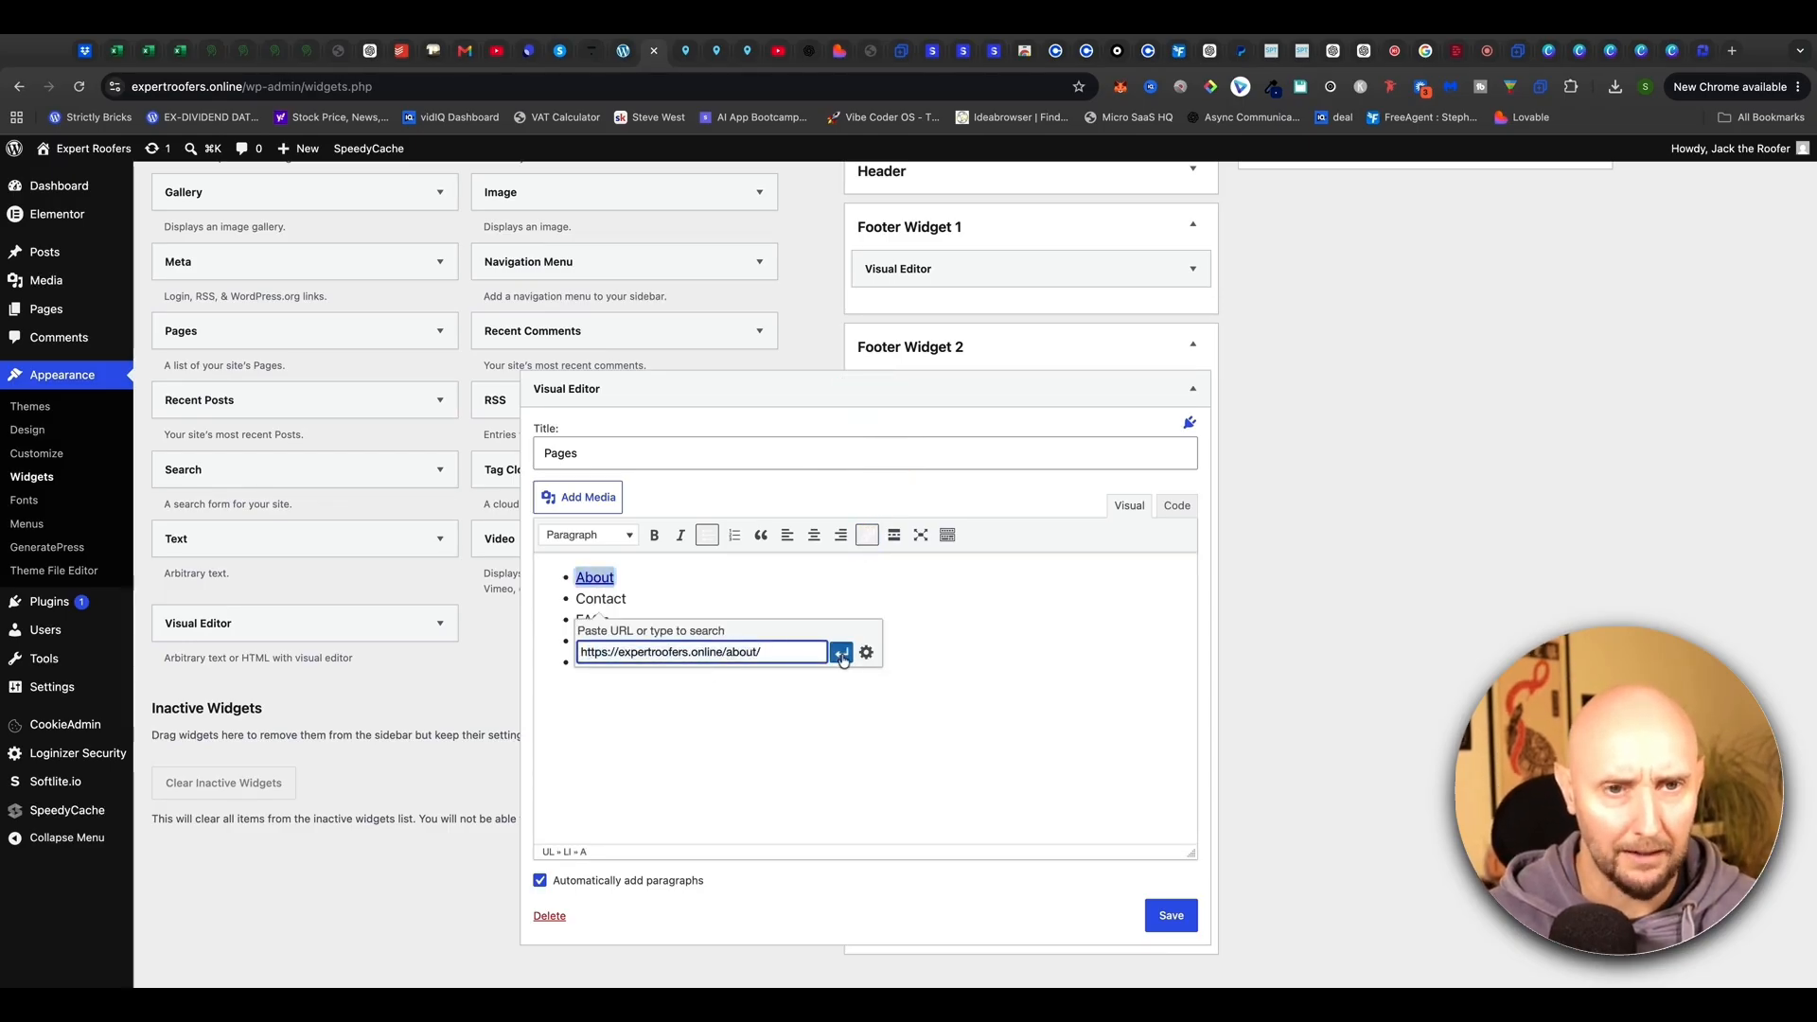
left_click(841, 654)
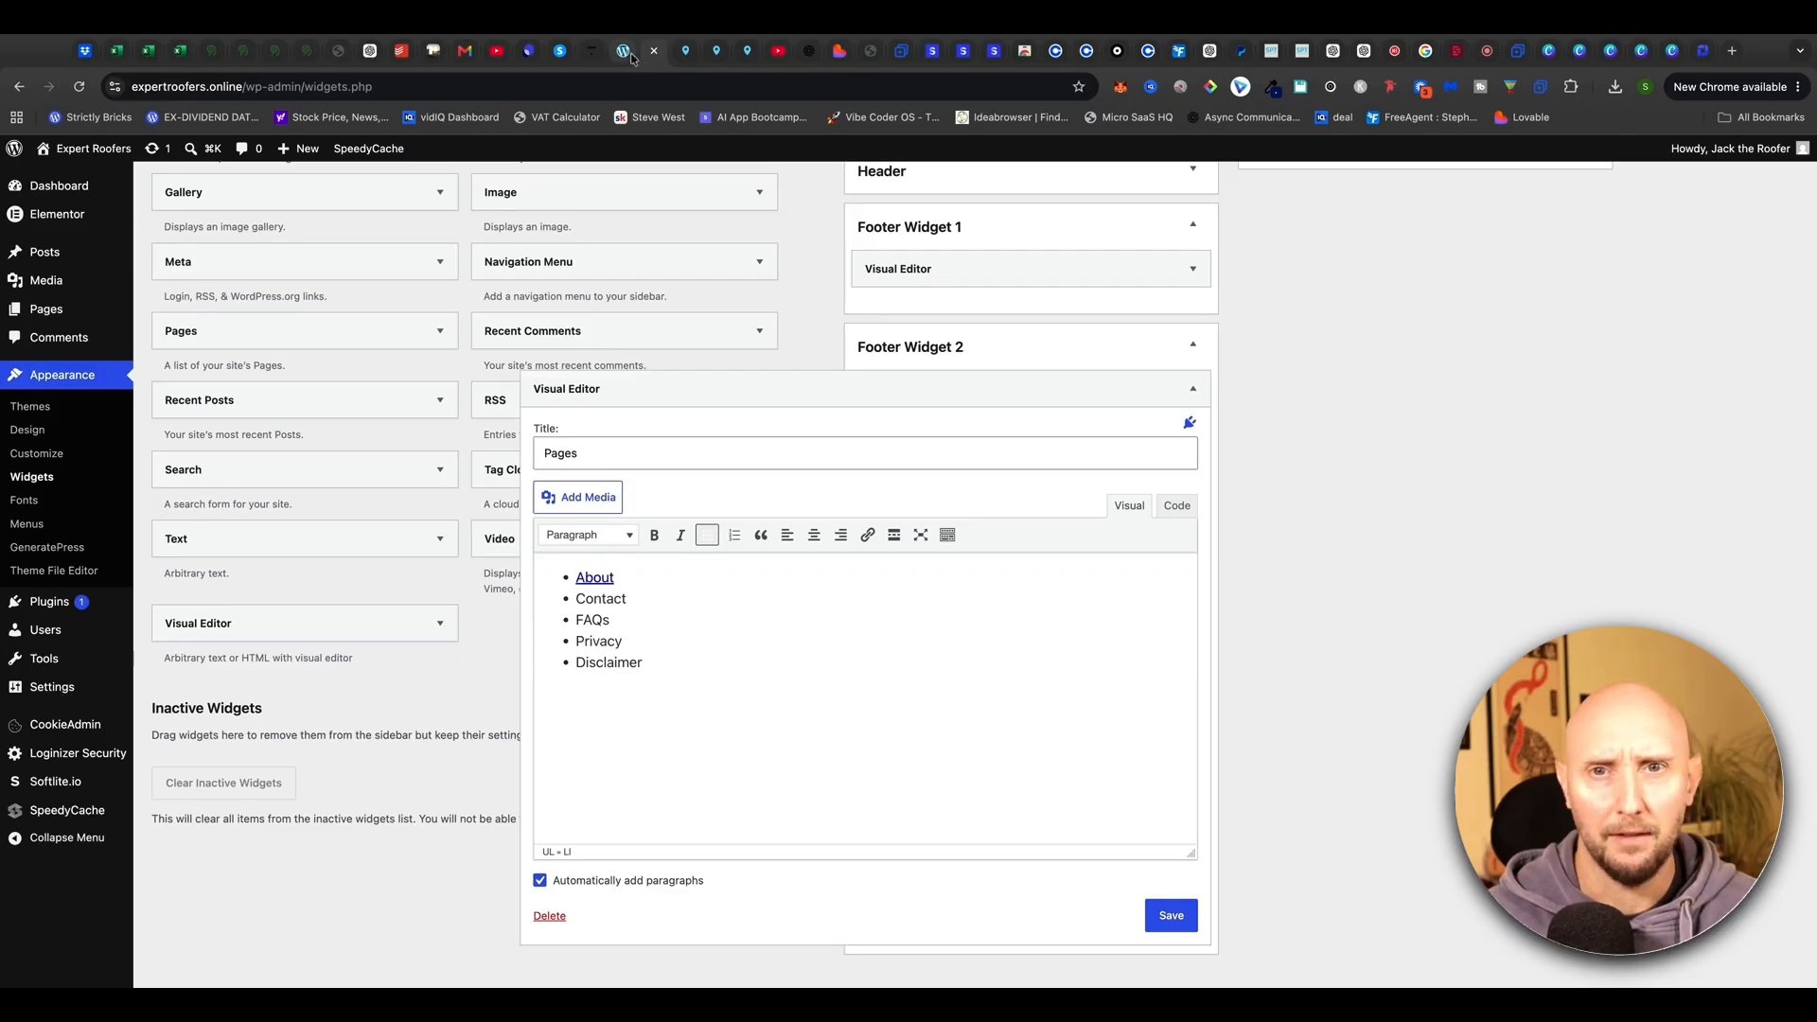
Link Contact and FAQs to their pages and save the Pages widget
double_click(624, 600)
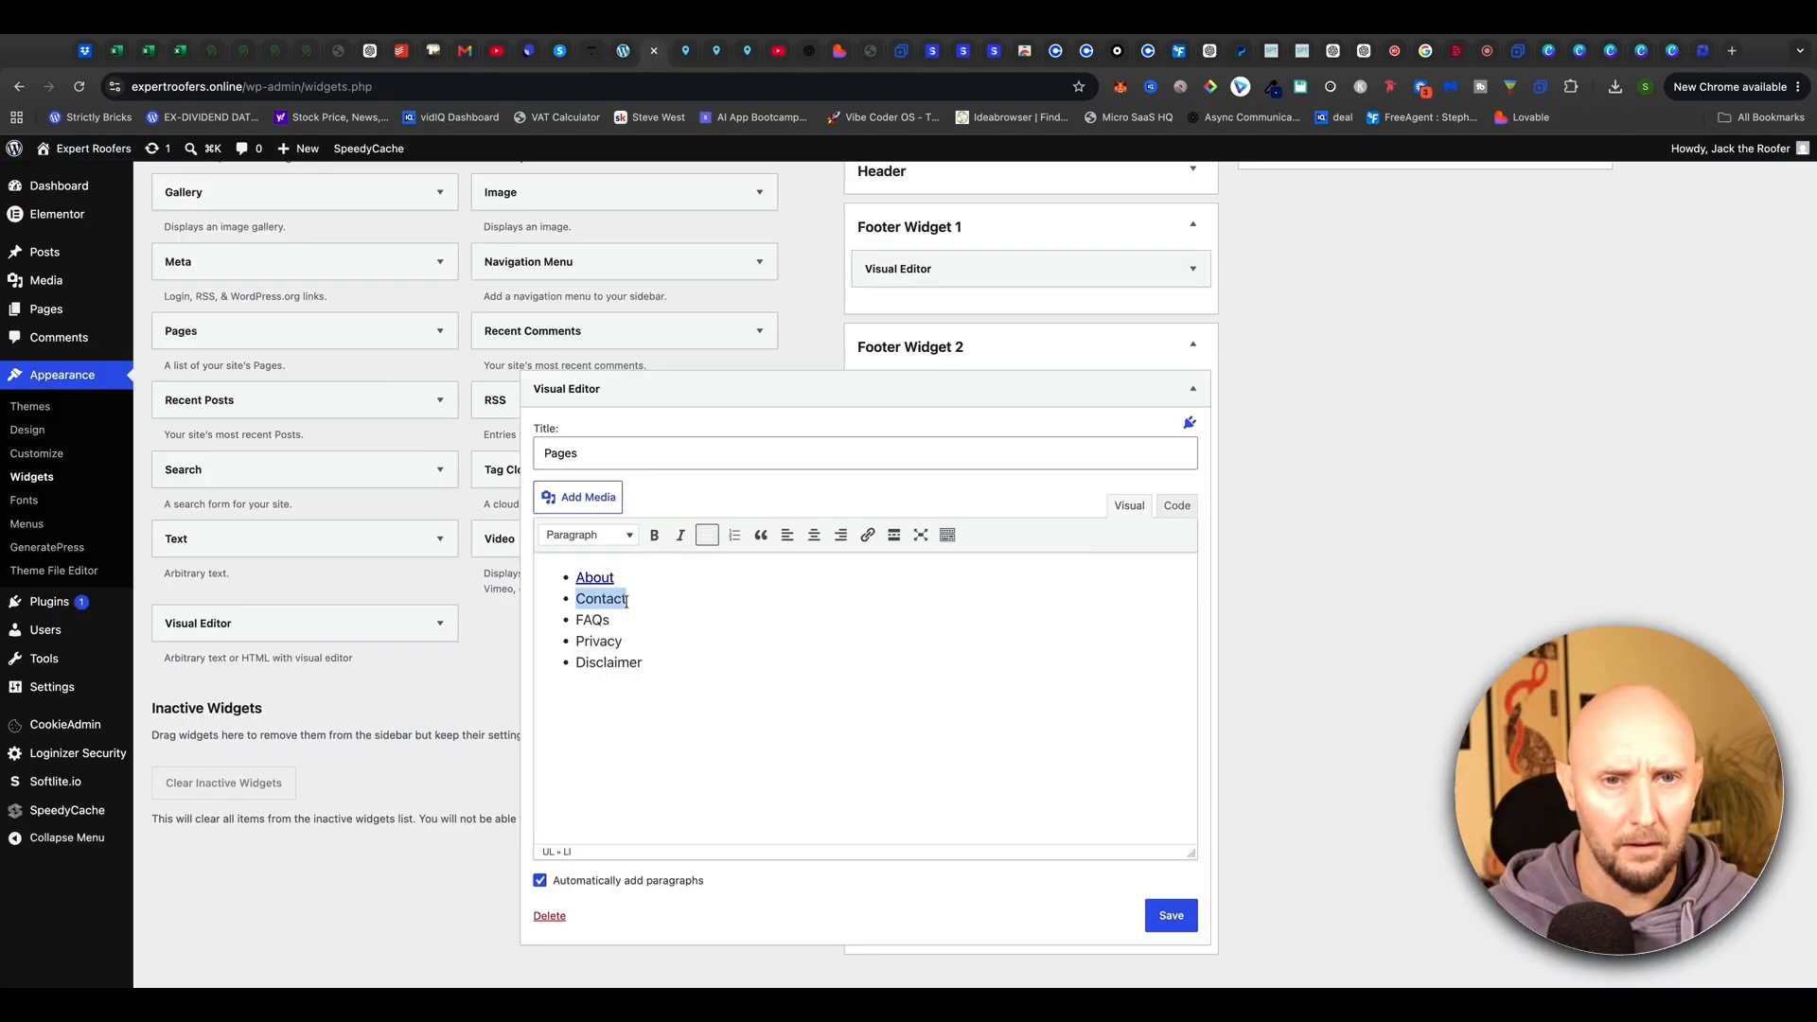
left_click(867, 535)
type("https://expertroofers.online/contact/")
left_click(841, 675)
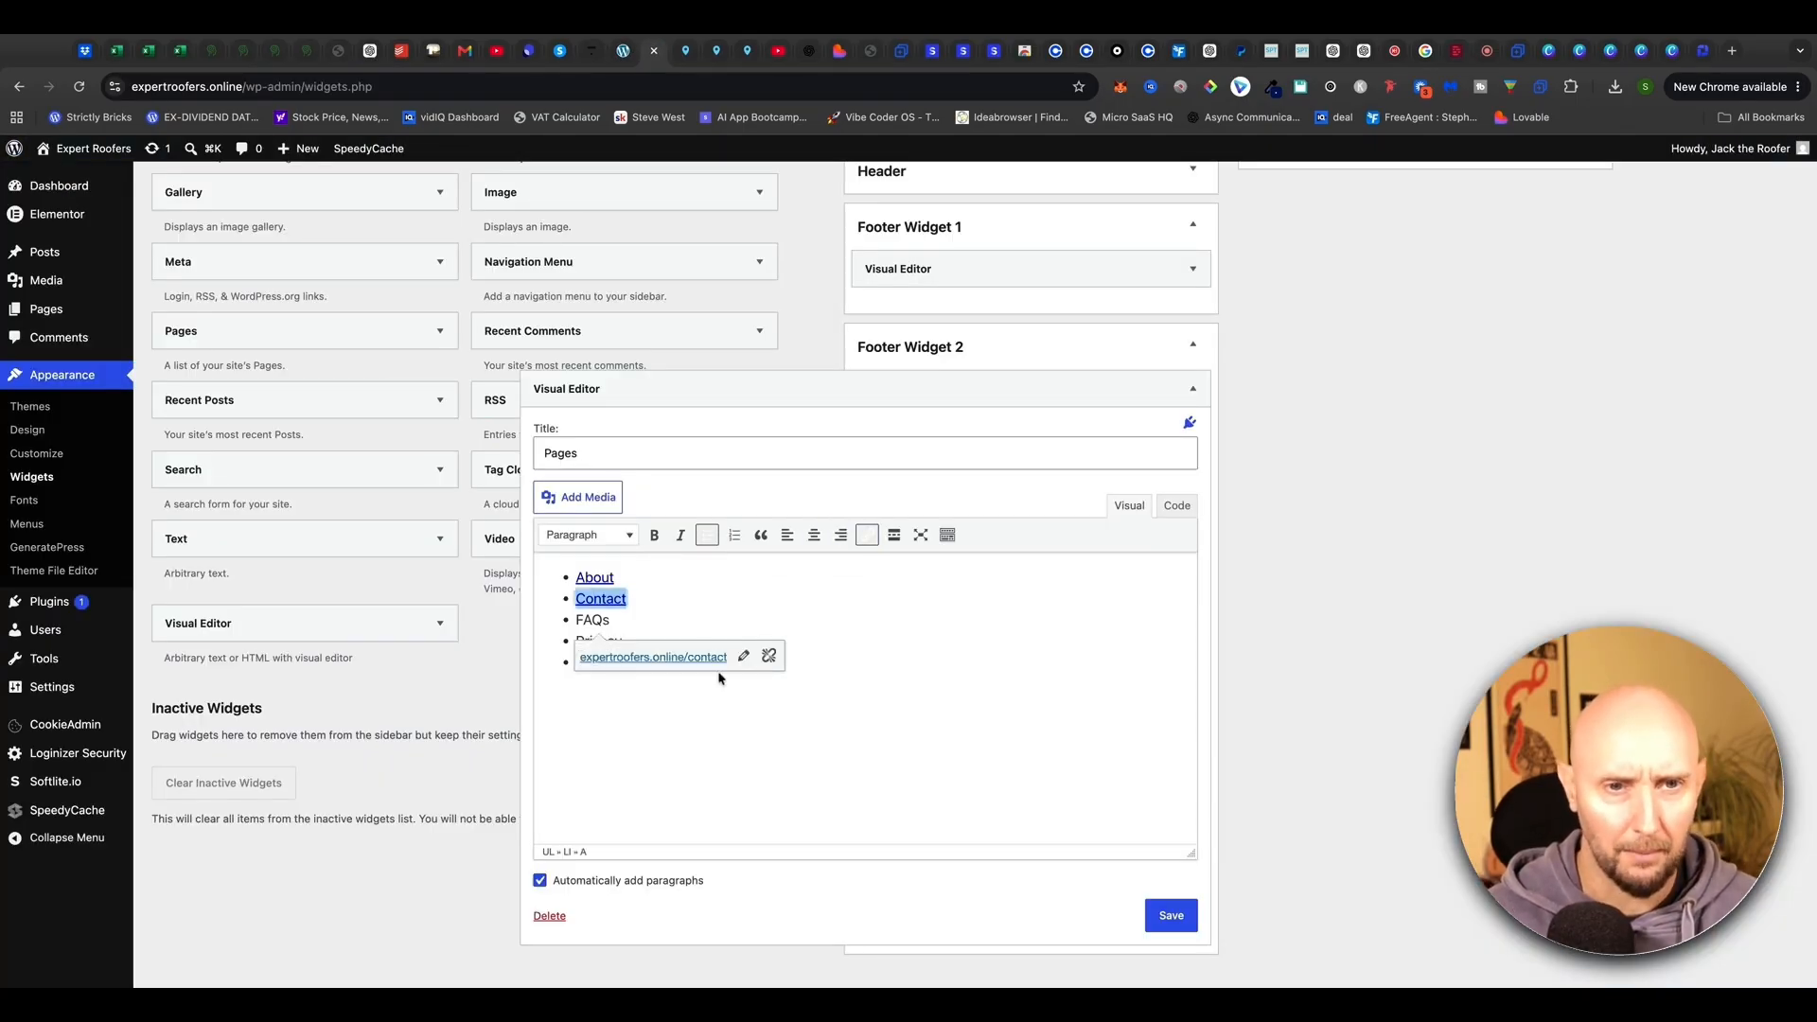
left_click(721, 681)
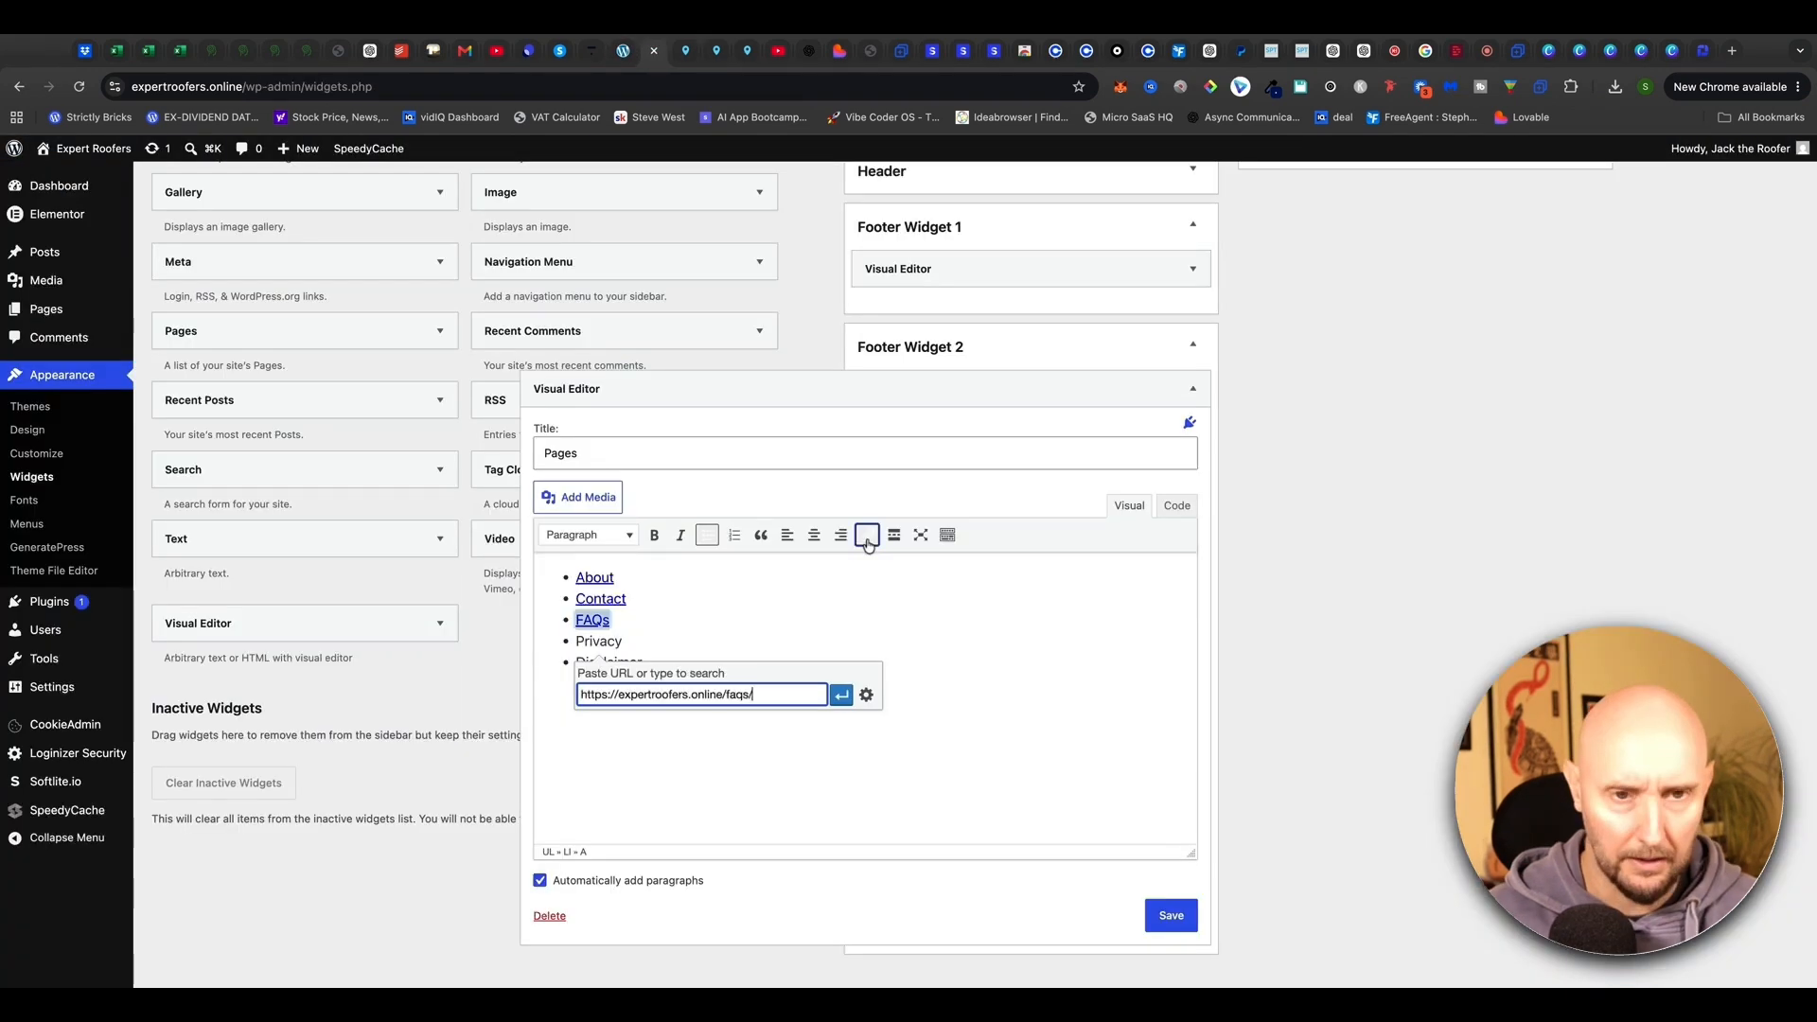
key("Return")
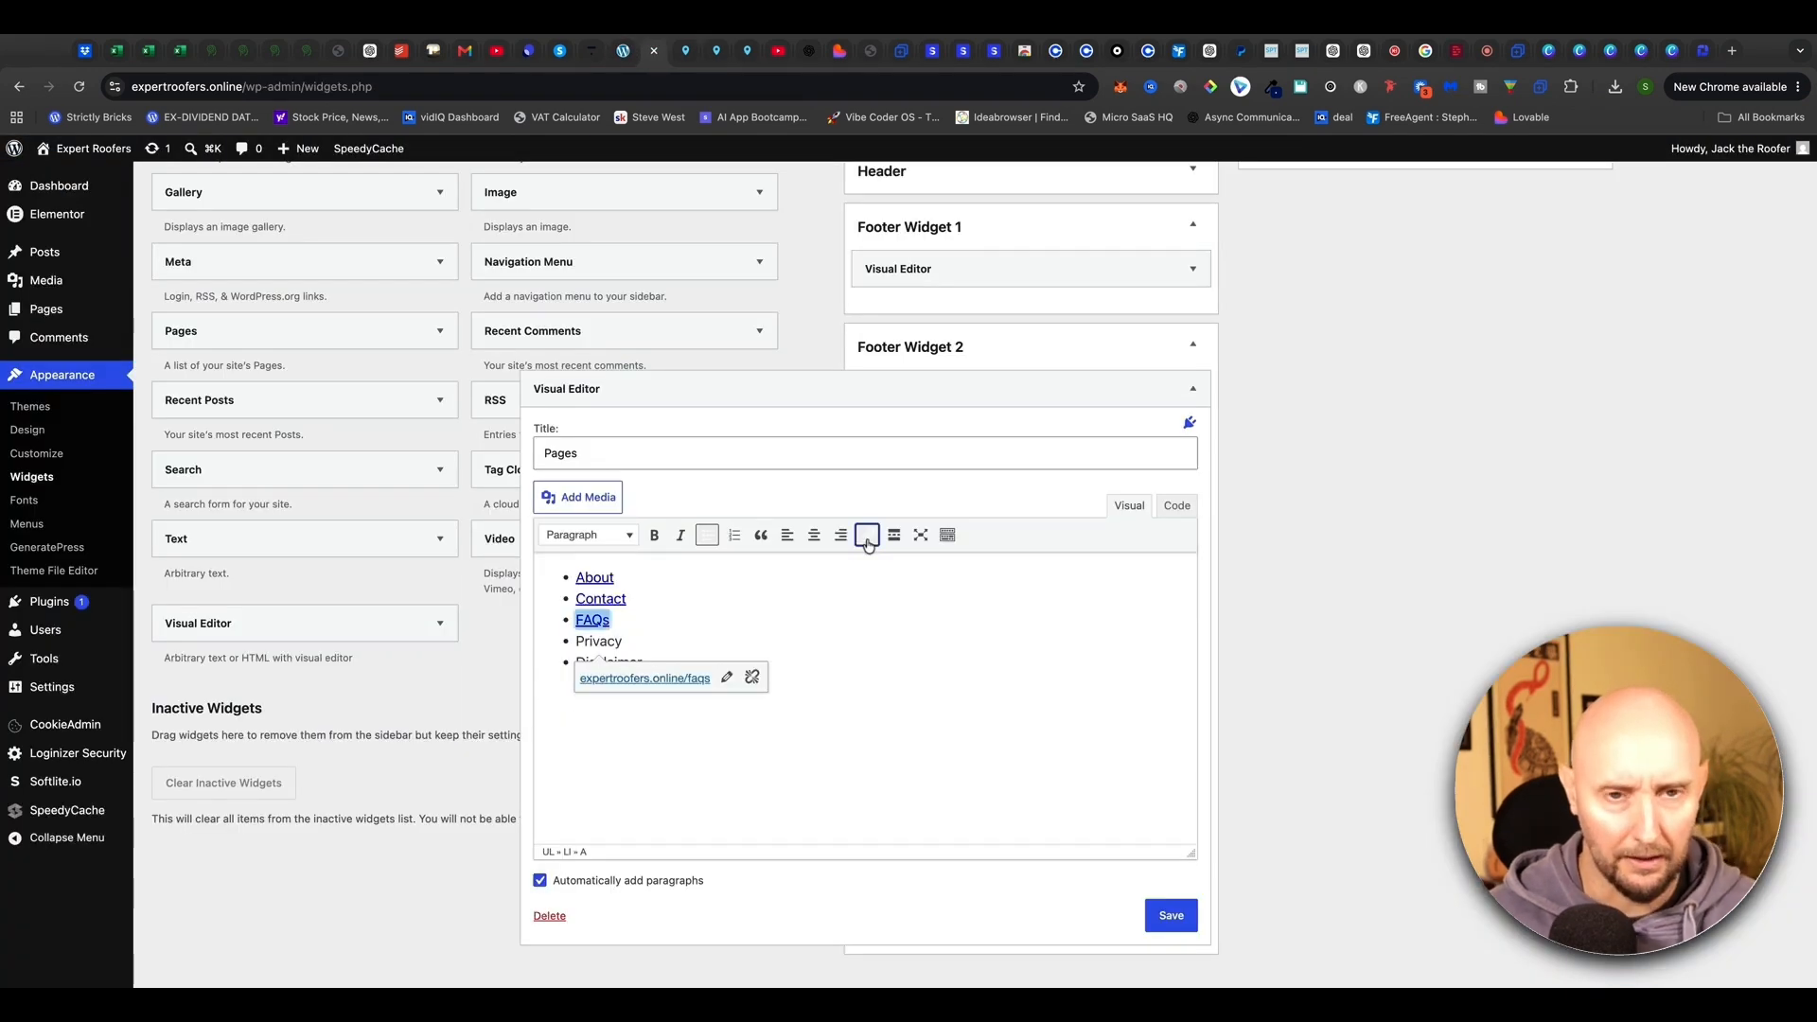
left_click(639, 608)
left_click(667, 746)
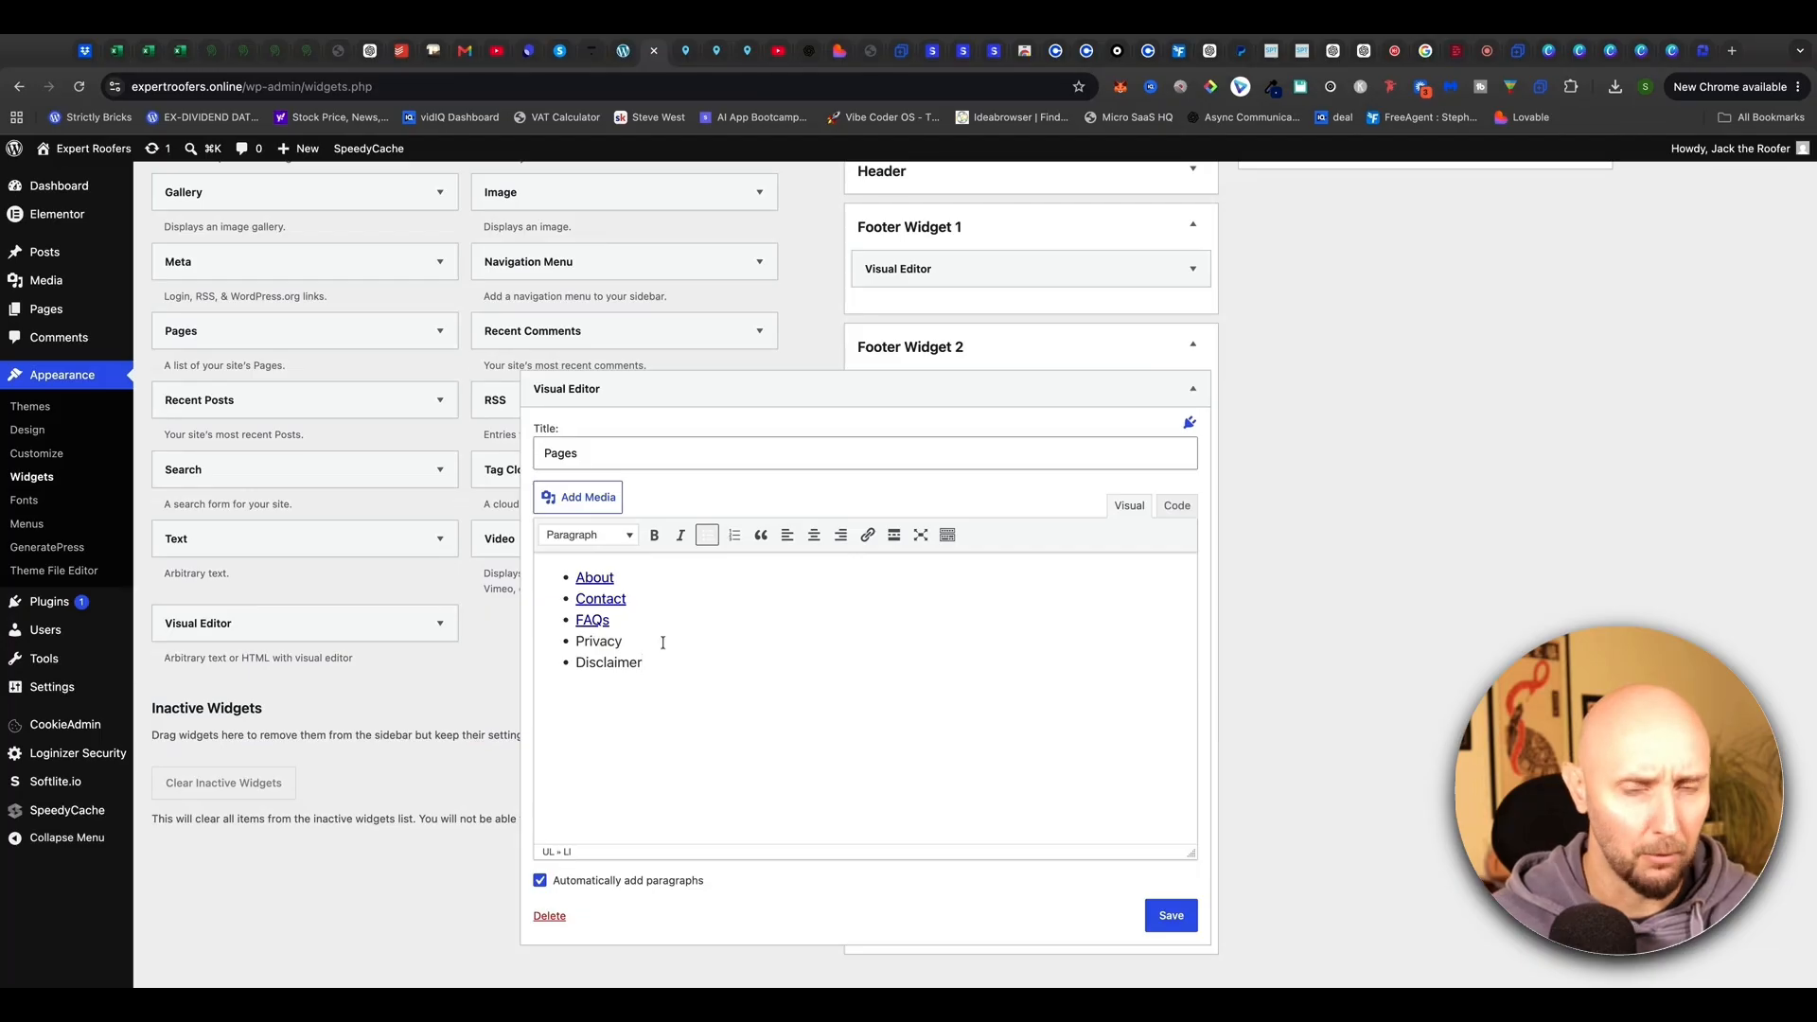
key("alt+shift+Left")
key("alt+shift+Left")
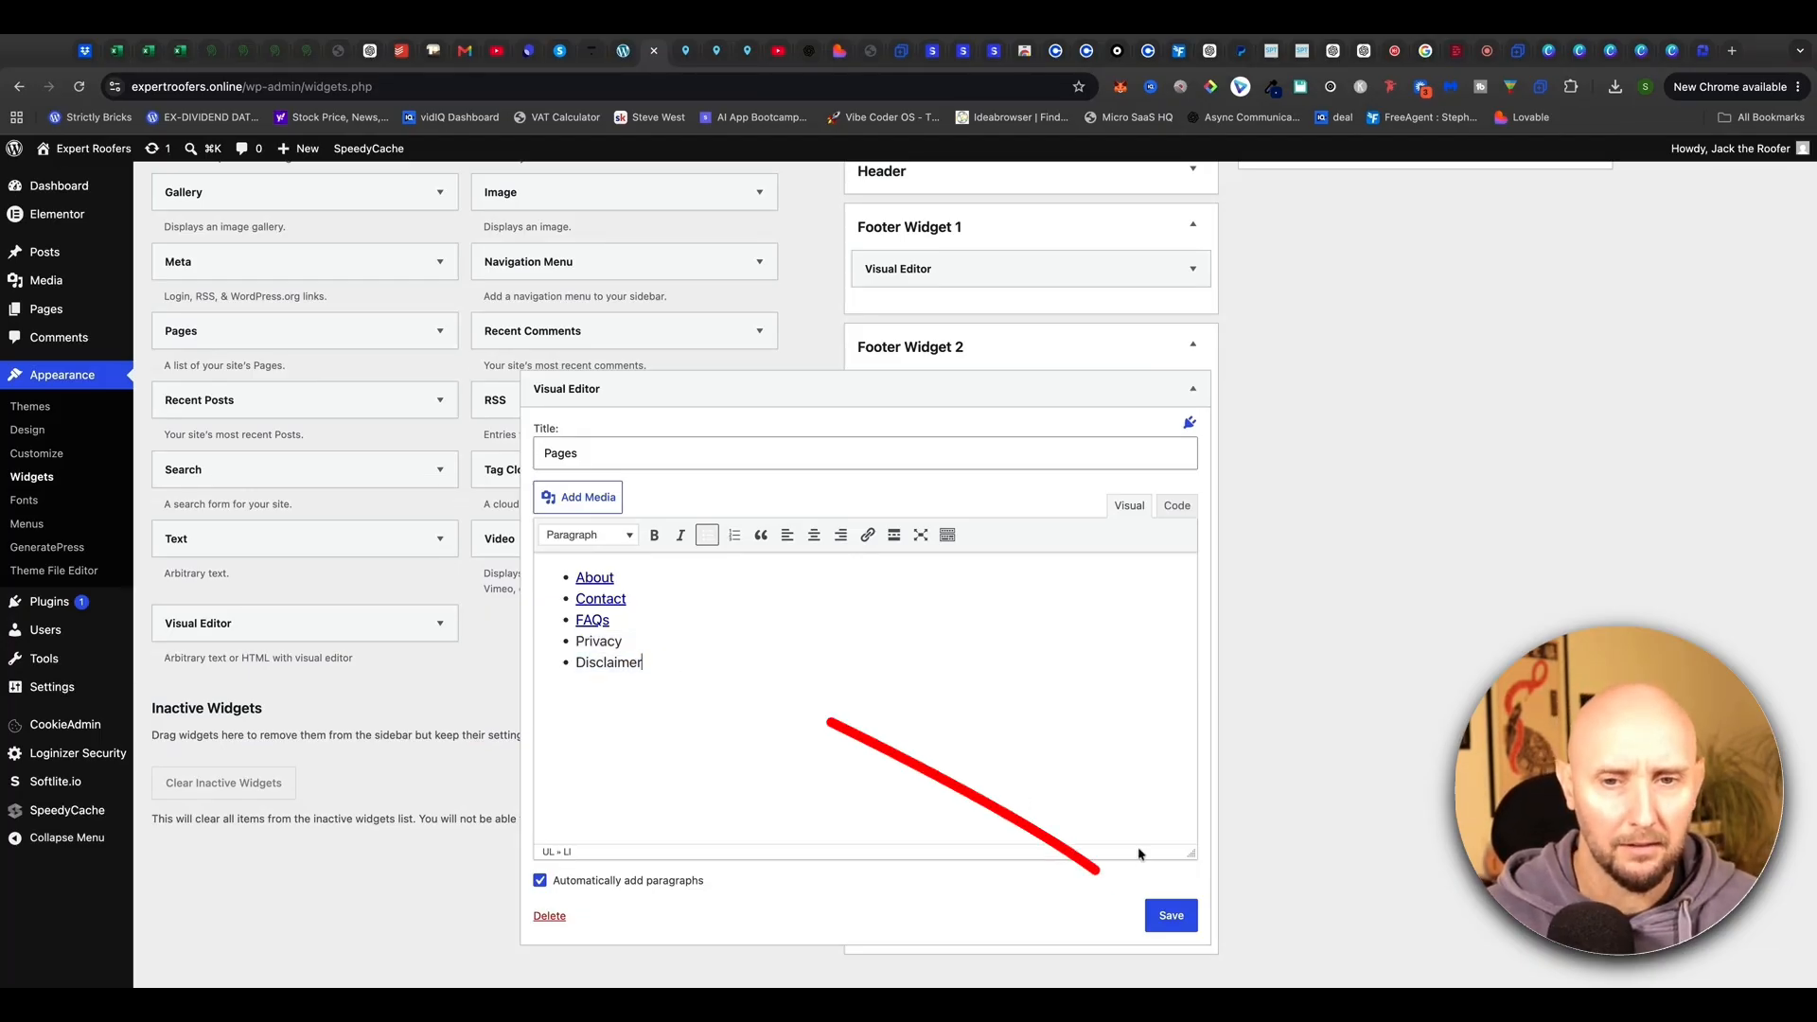
left_click(1170, 915)
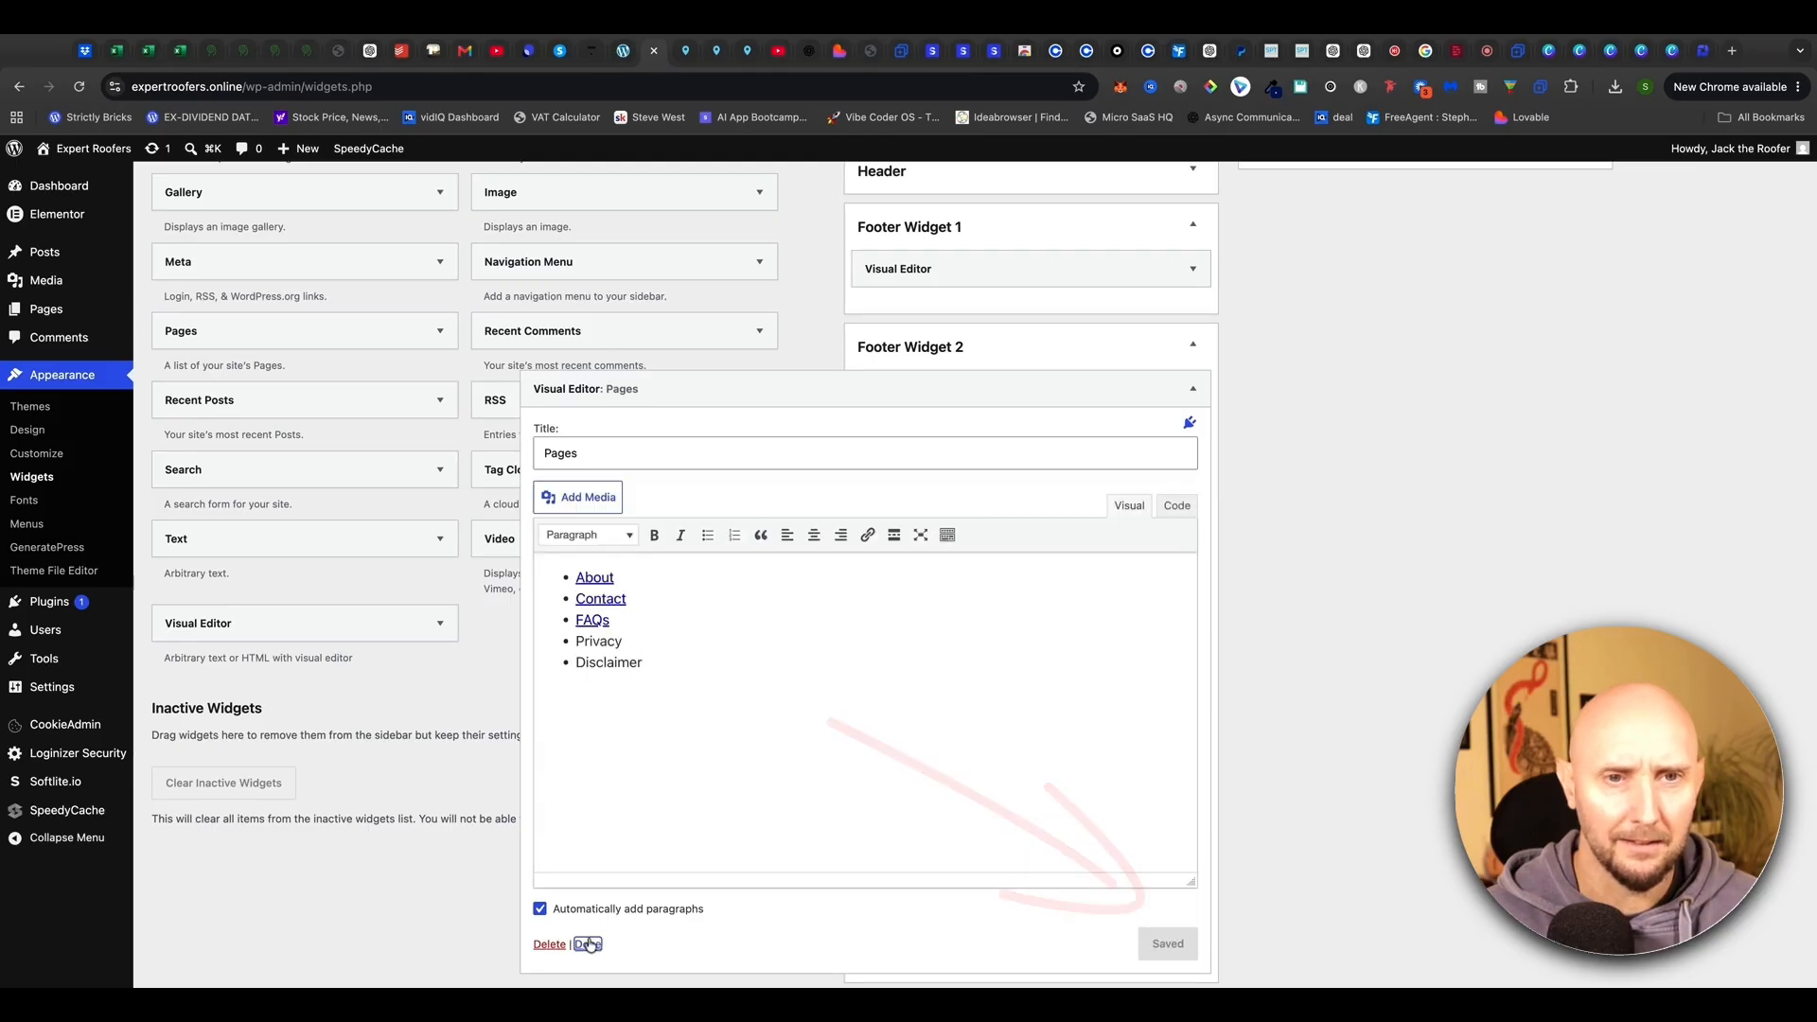
Close the Pages widget and add a Visual Editor widget to Footer Widget 3
left_click(588, 943)
scroll(743, 580, "up", 5)
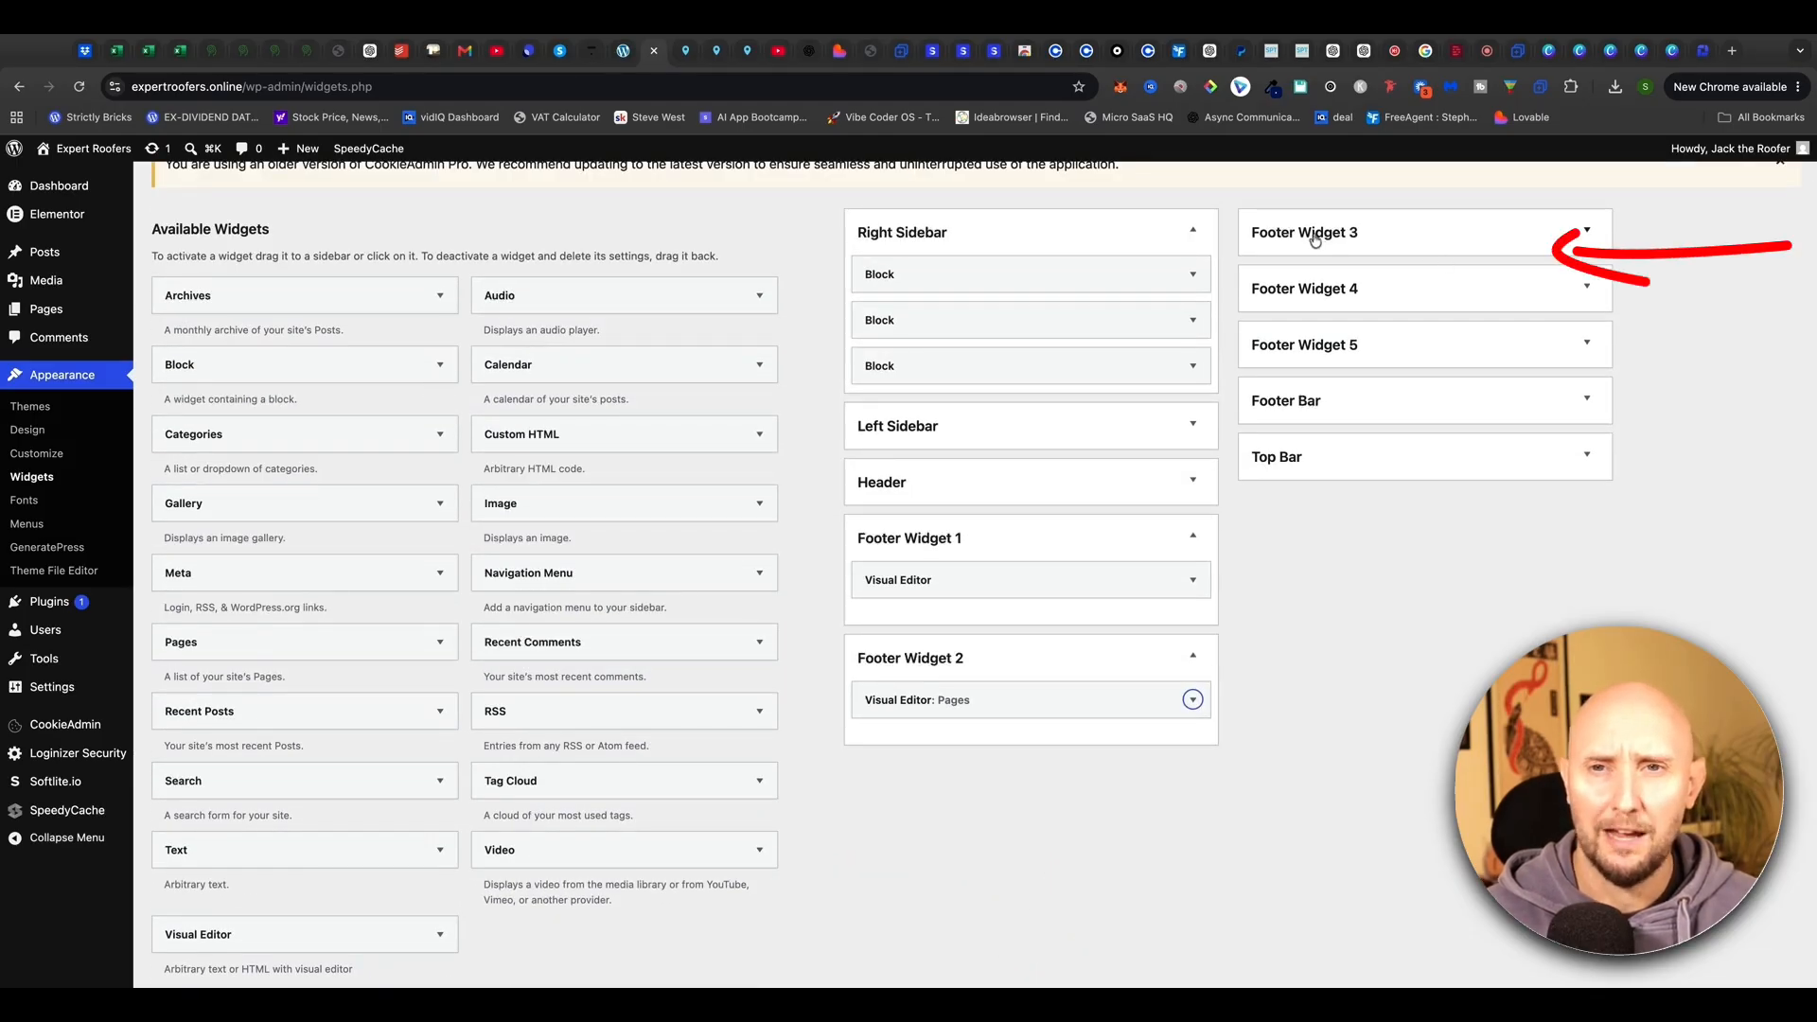
left_click(1370, 237)
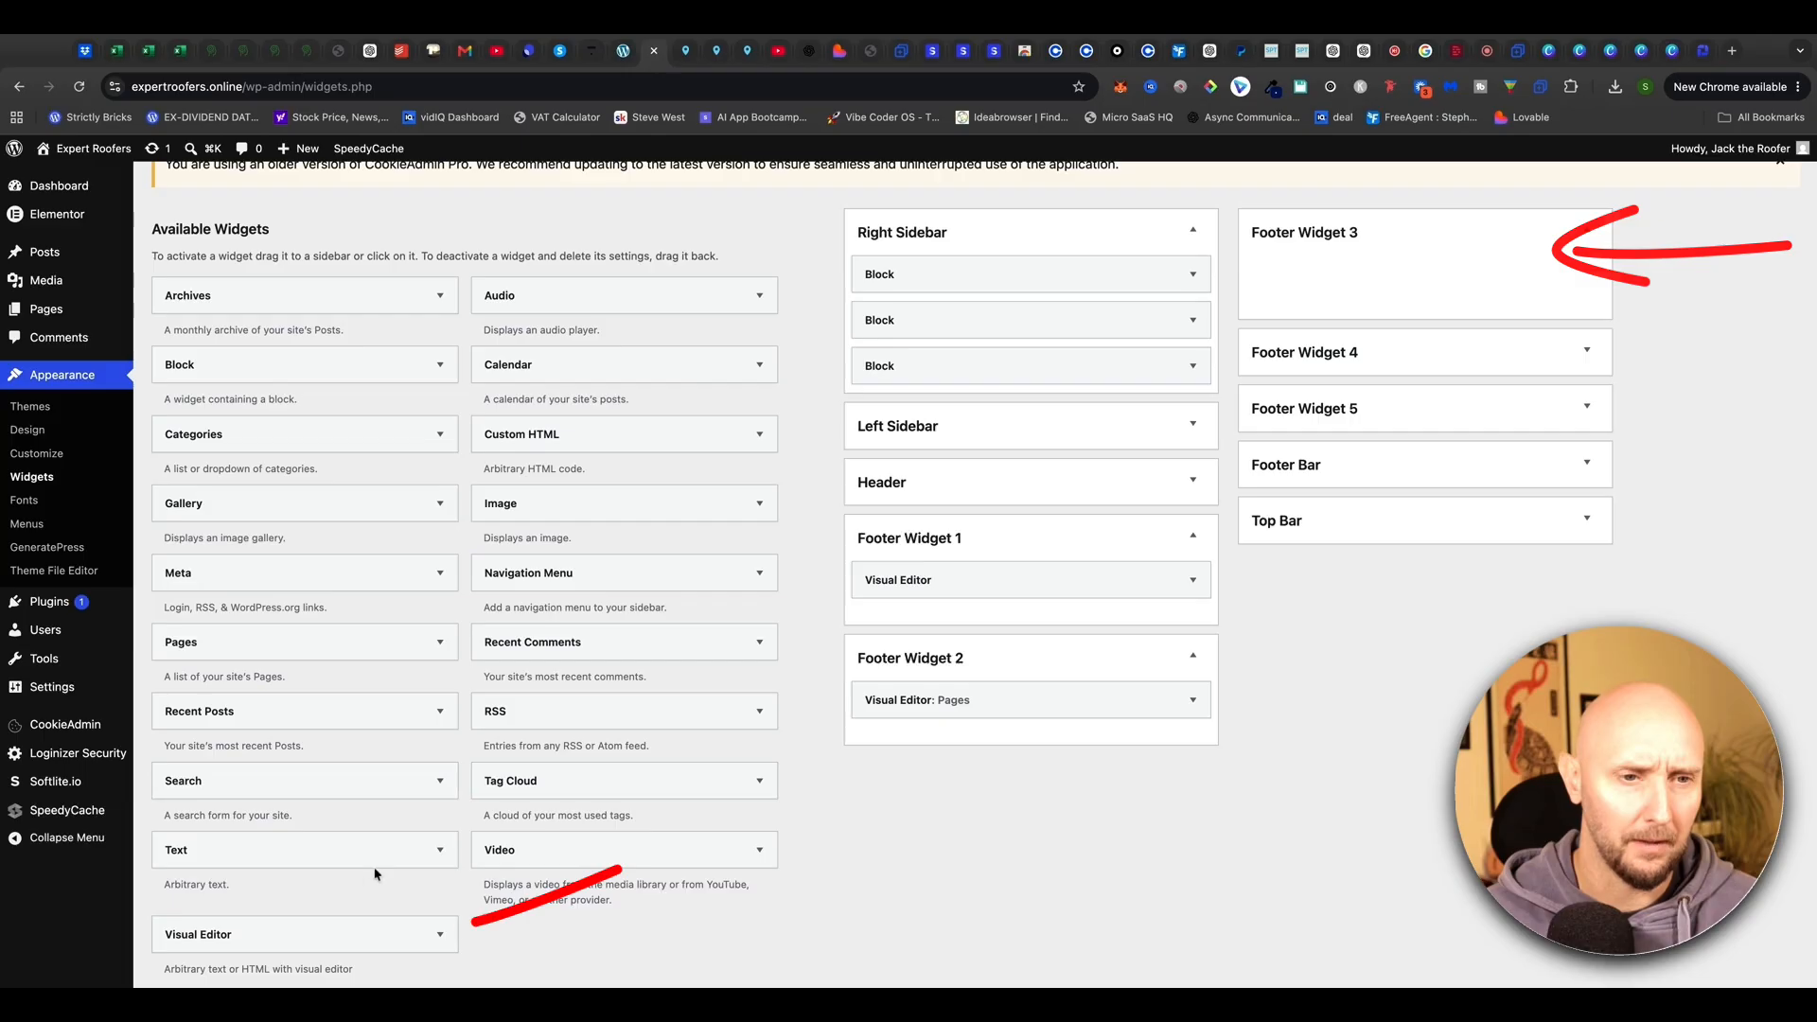
left_click_drag(289, 939, 1381, 251)
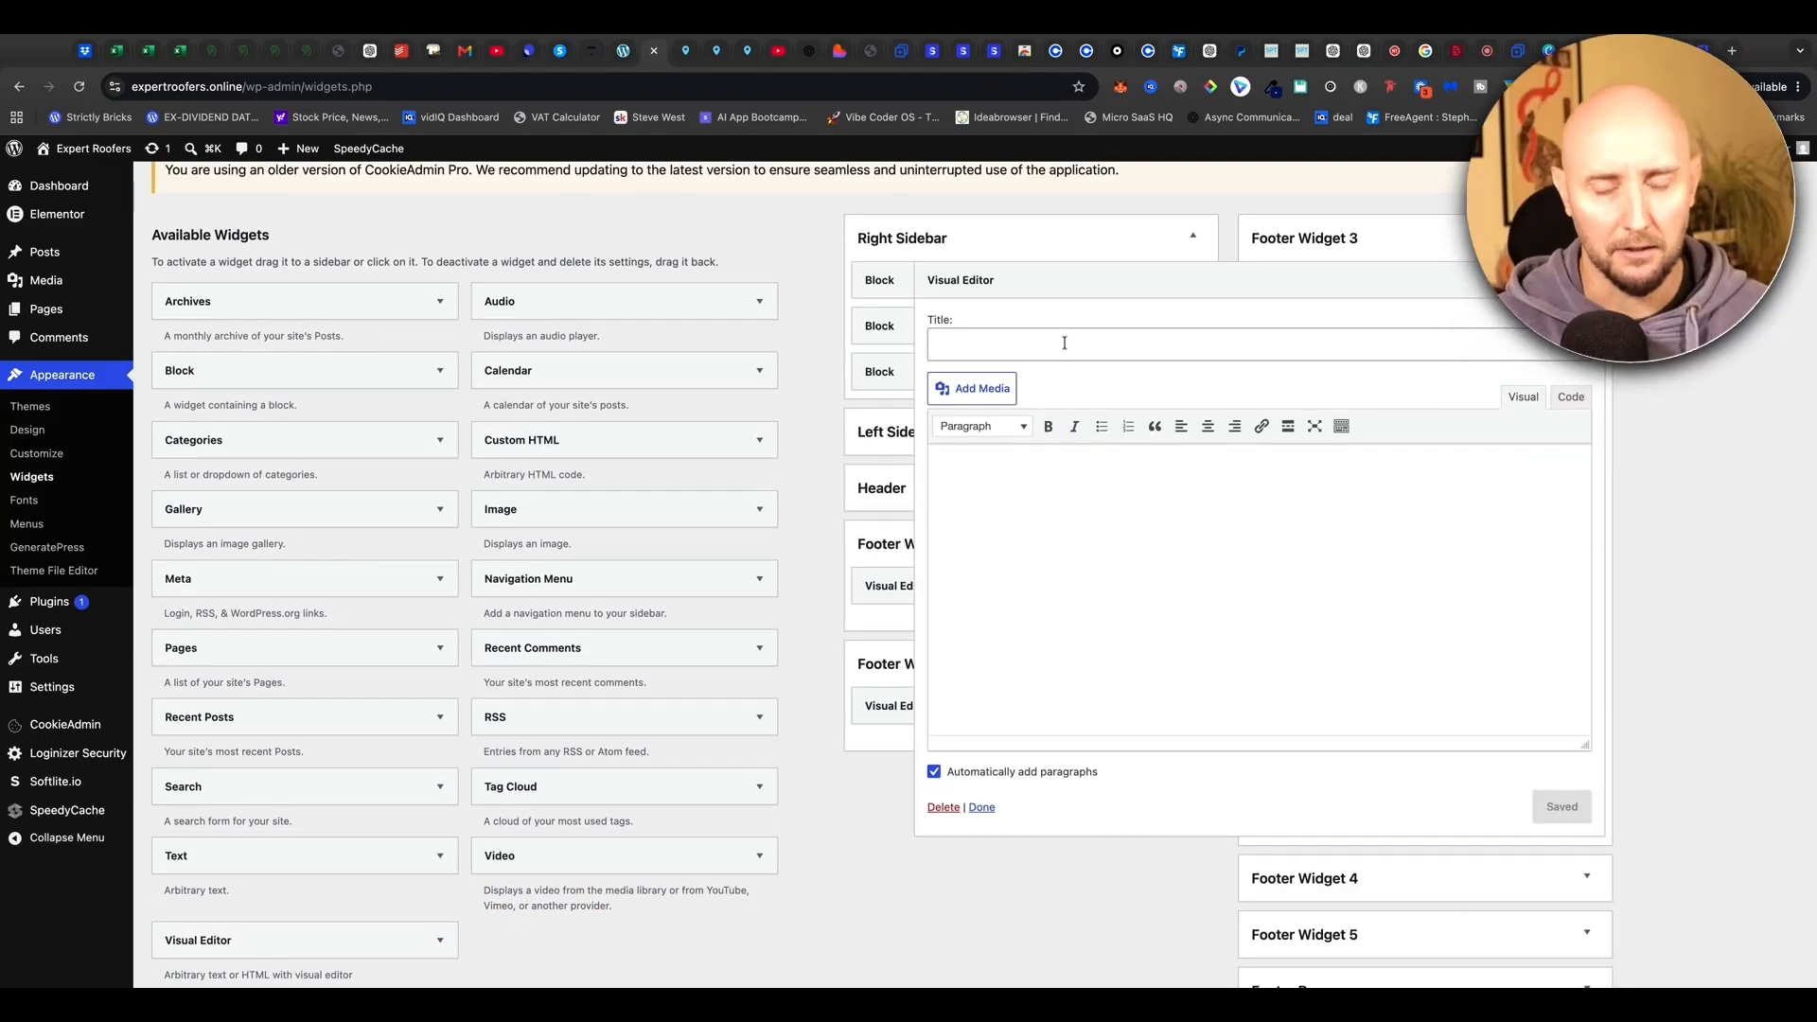
Title the widget Contact, enter the phone number and address, and save it
left_click(1064, 342)
type("Contact")
left_click(1027, 499)
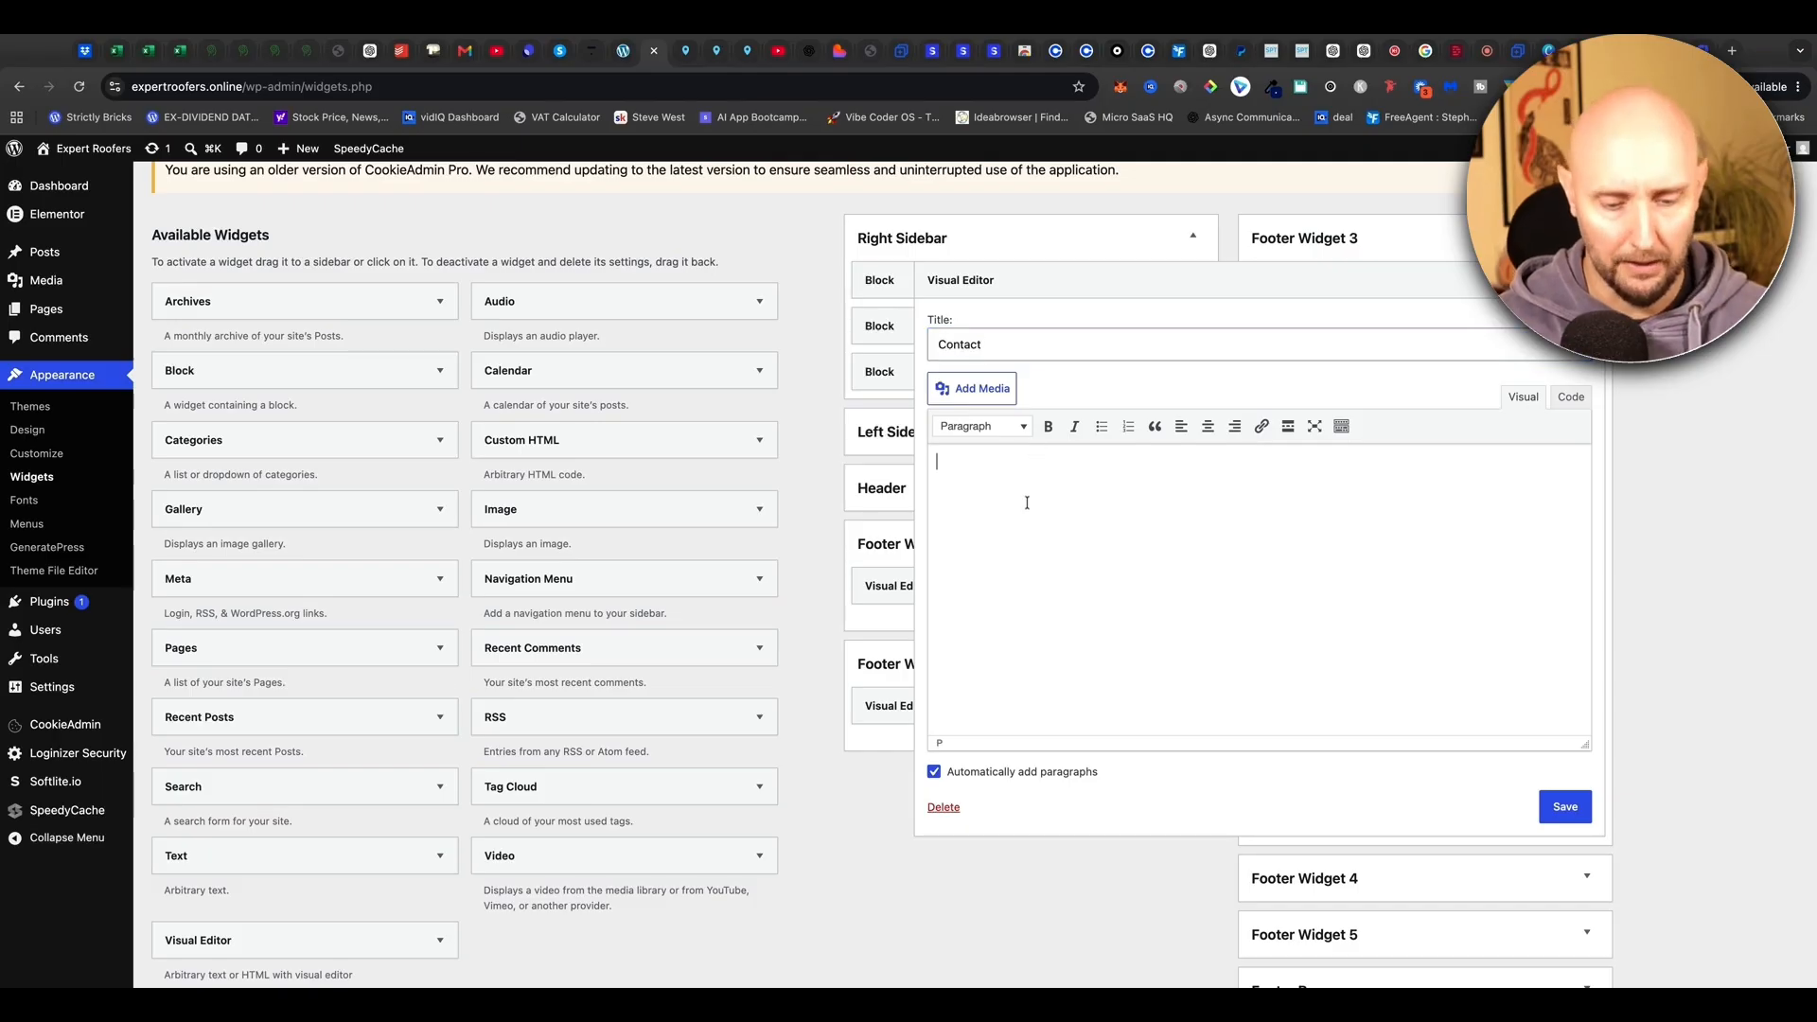
left_click_drag(962, 462, 1031, 476)
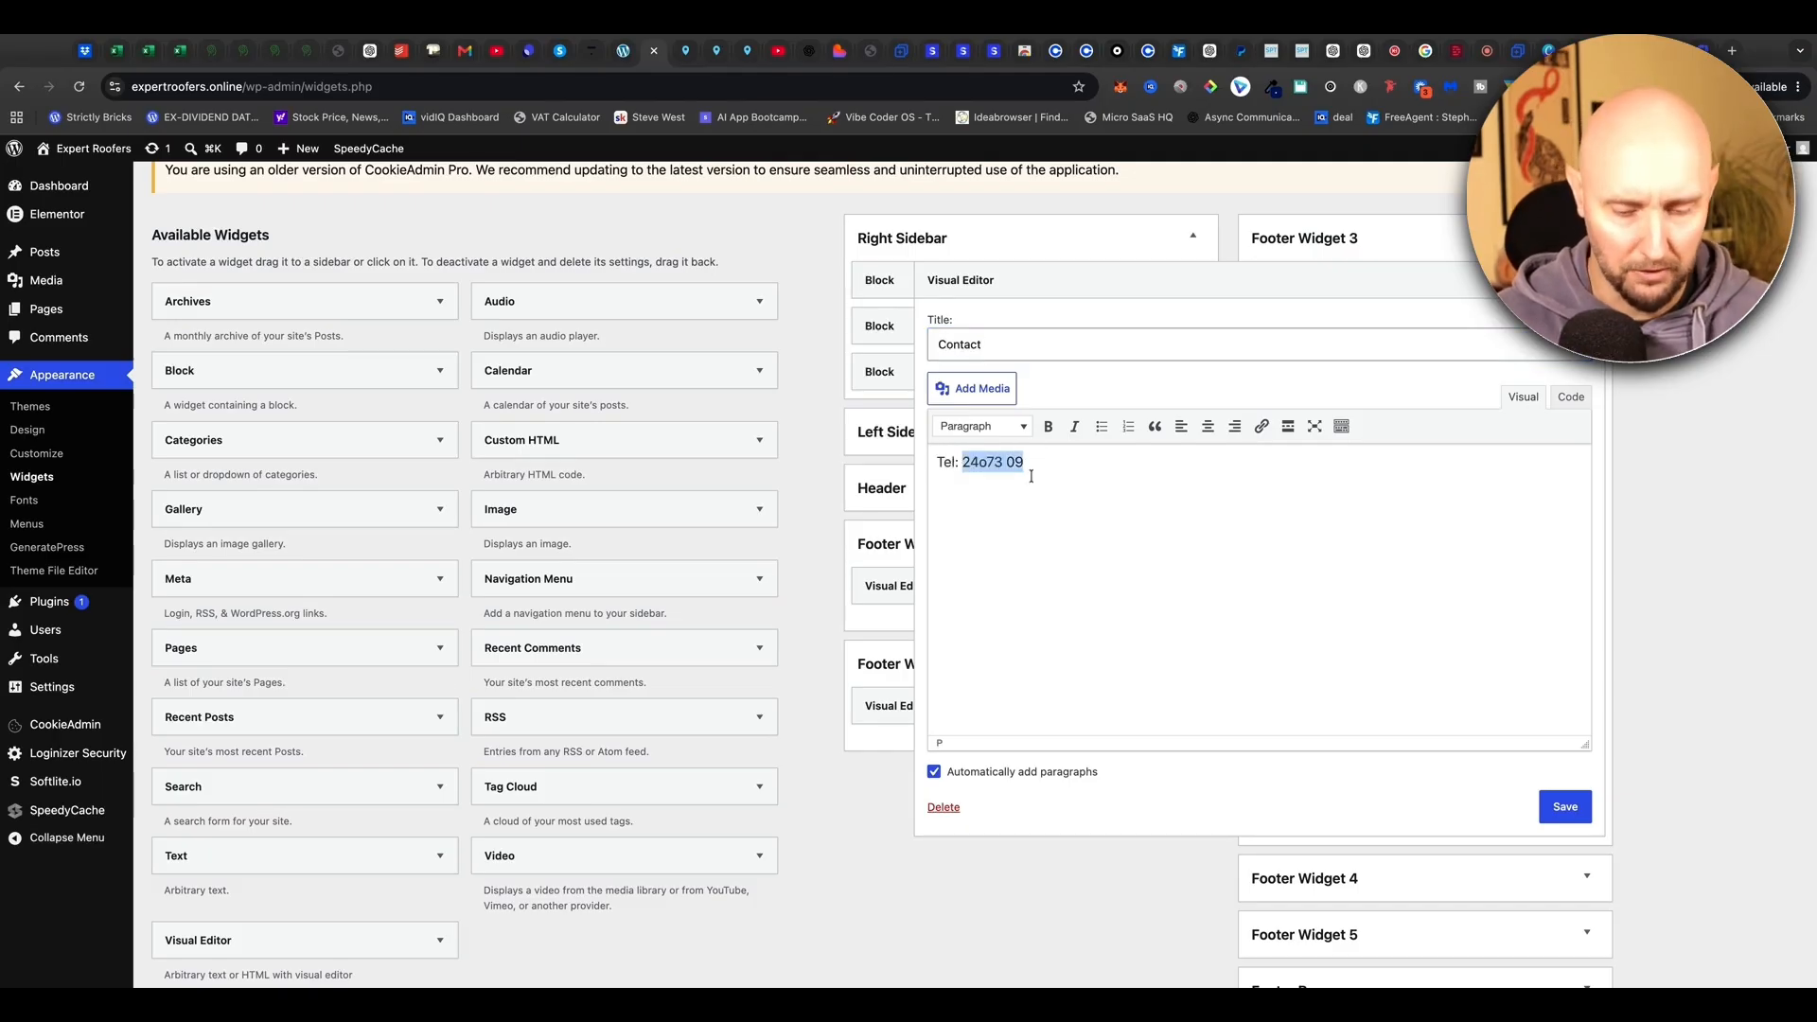
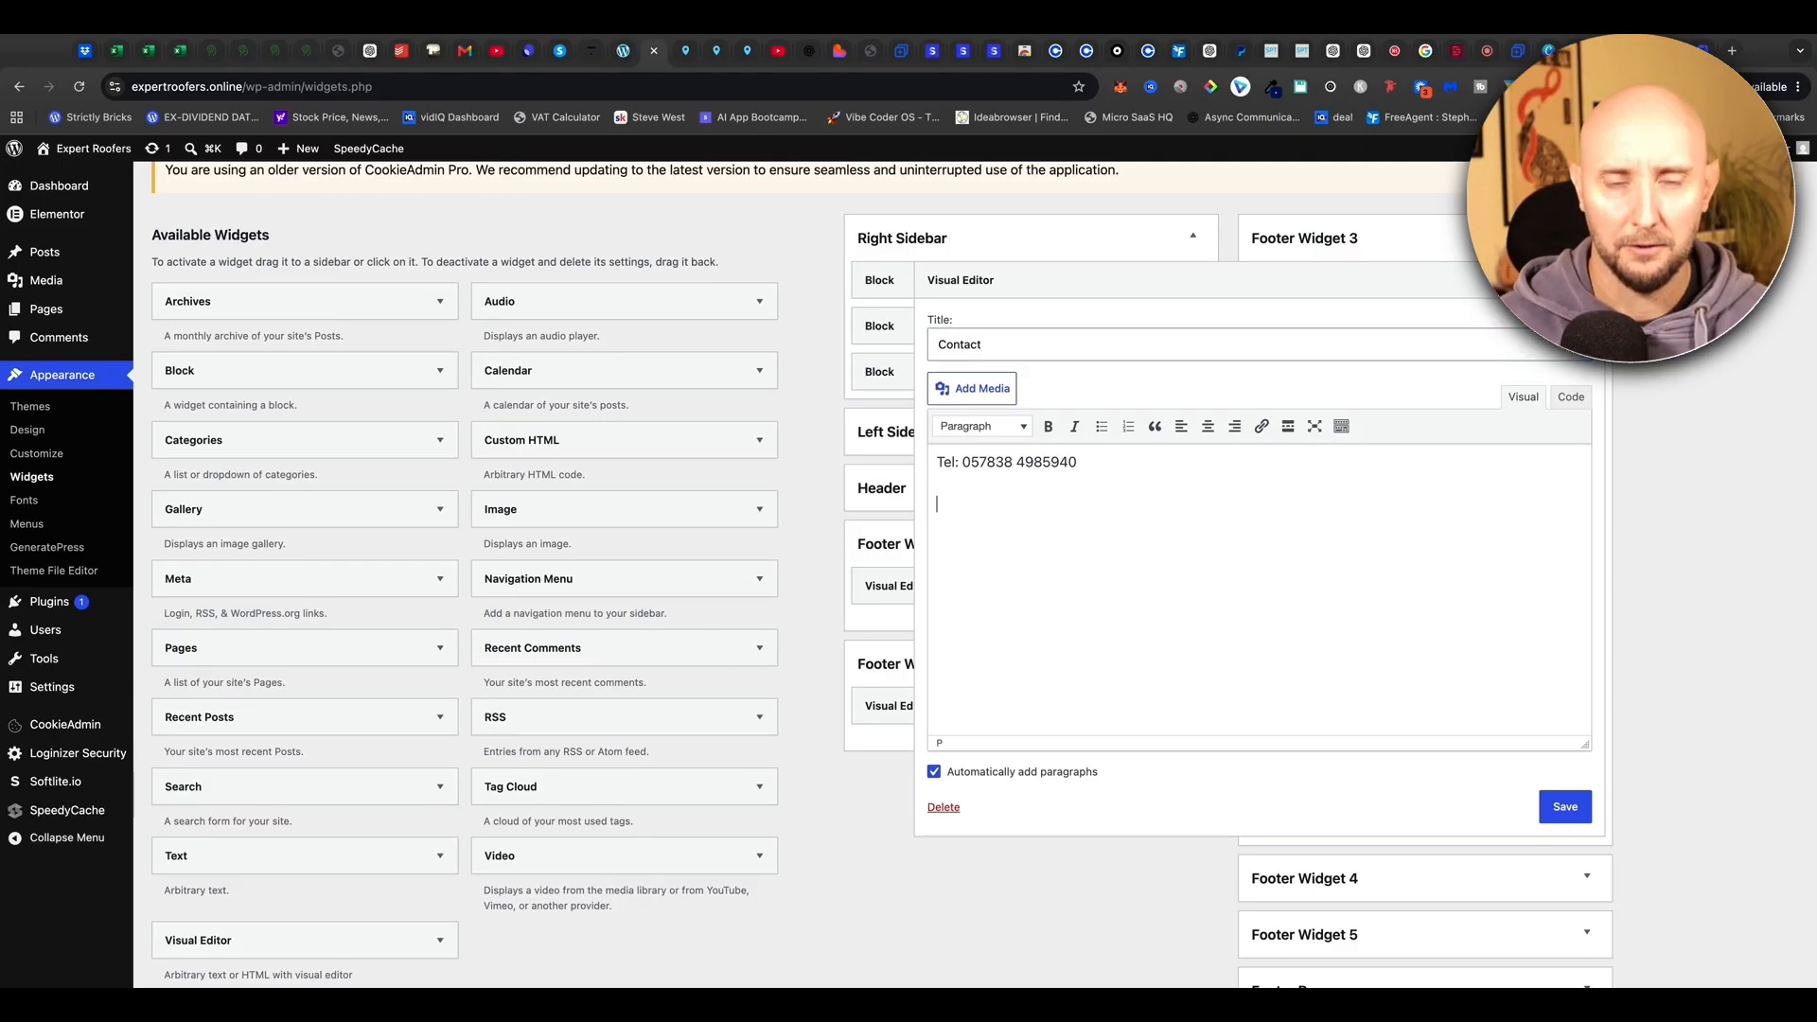
left_click(1563, 806)
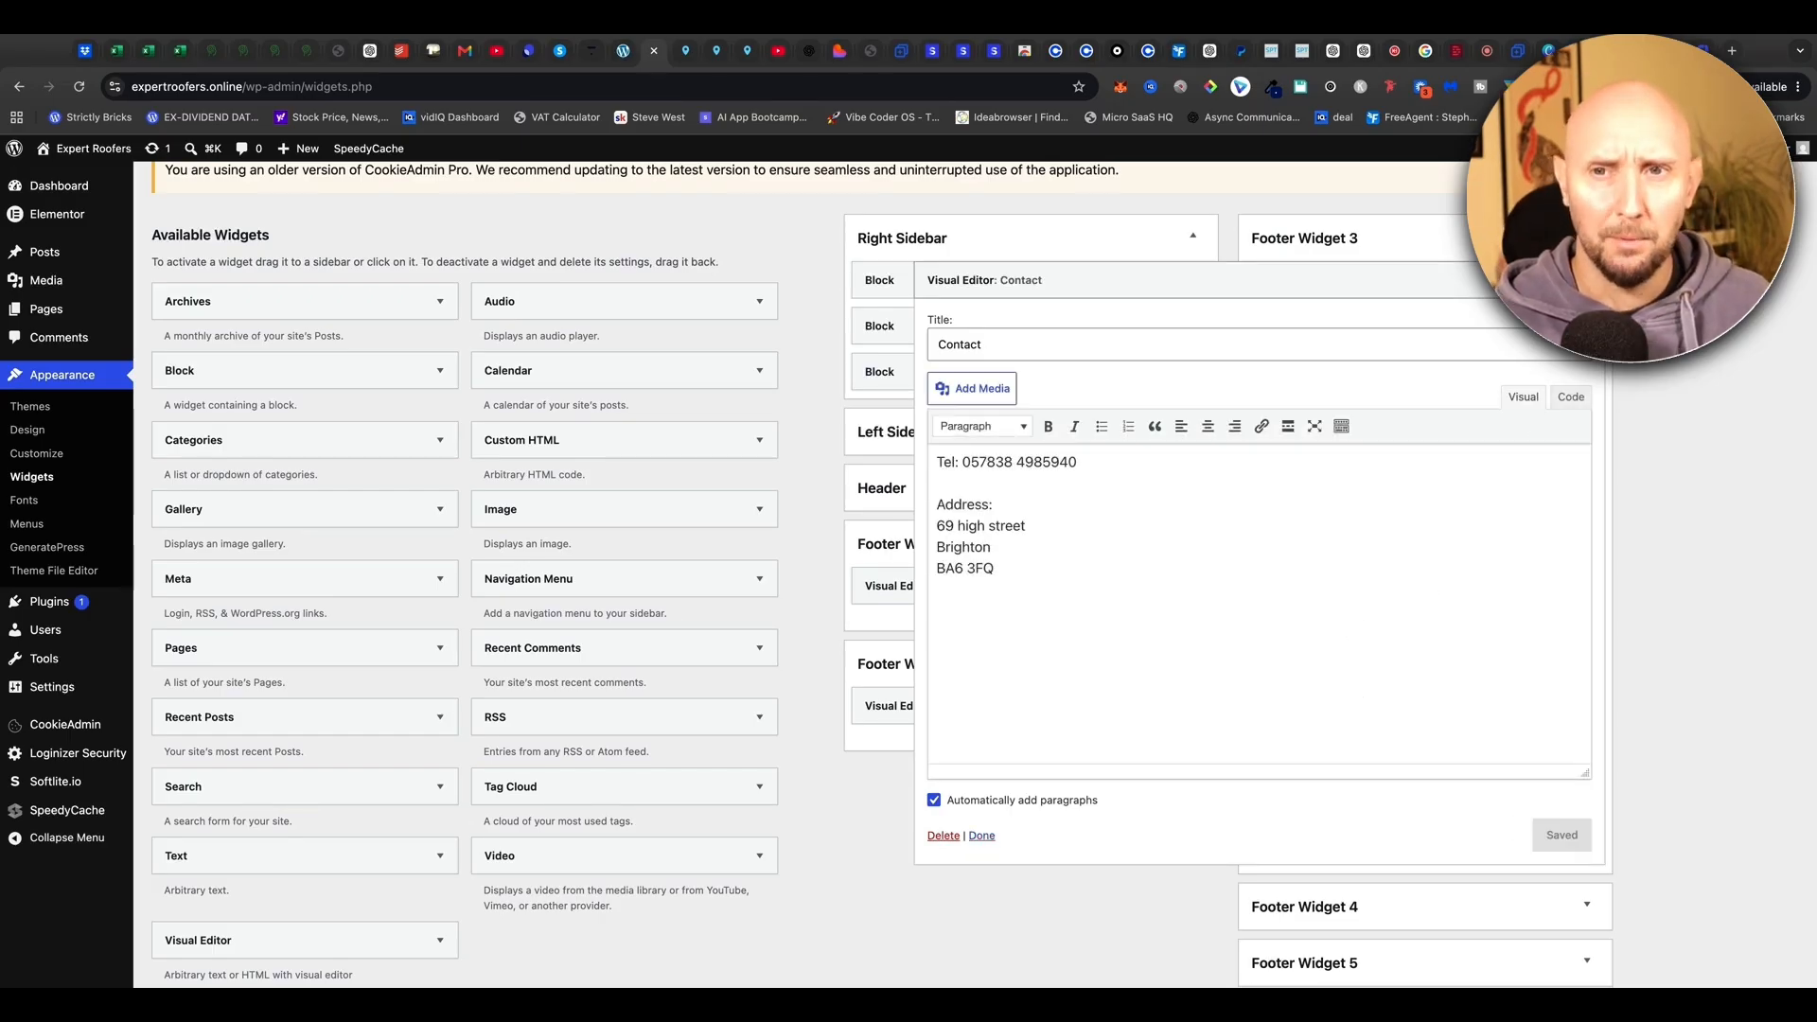
left_click(981, 834)
scroll(586, 364, "up", 1)
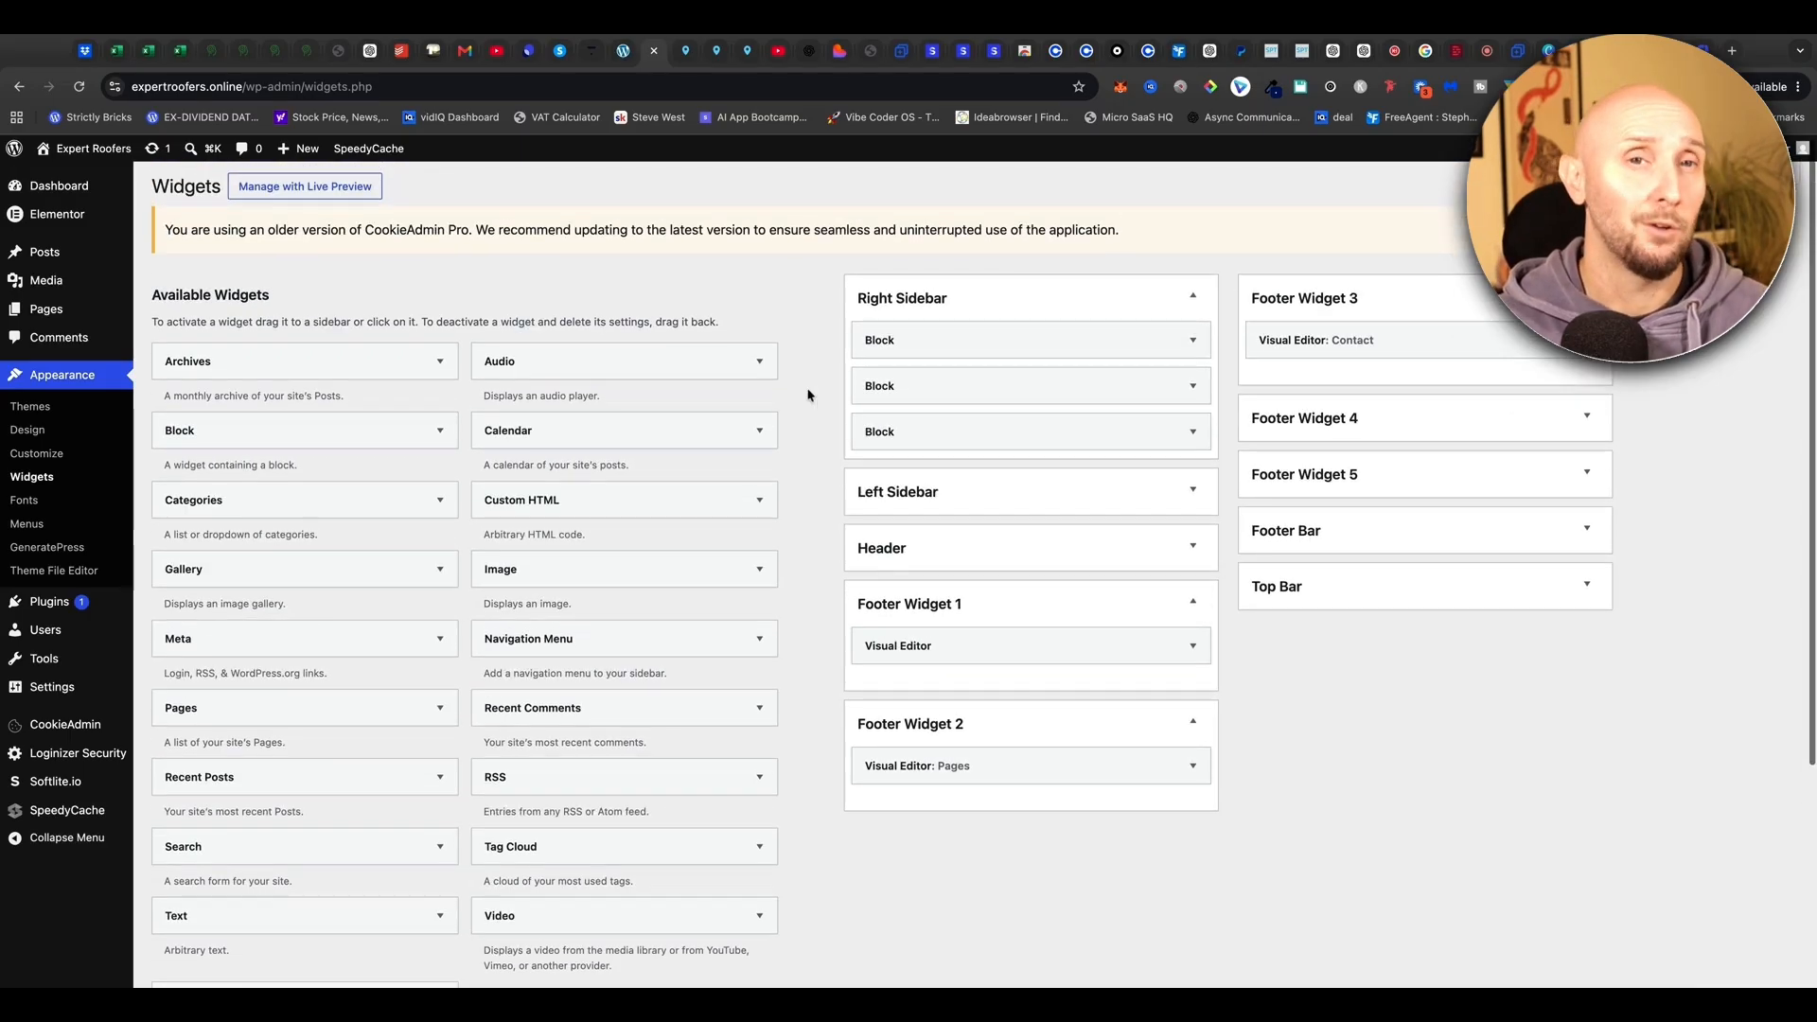
left_click(628, 57)
scroll(455, 379, "down", 20)
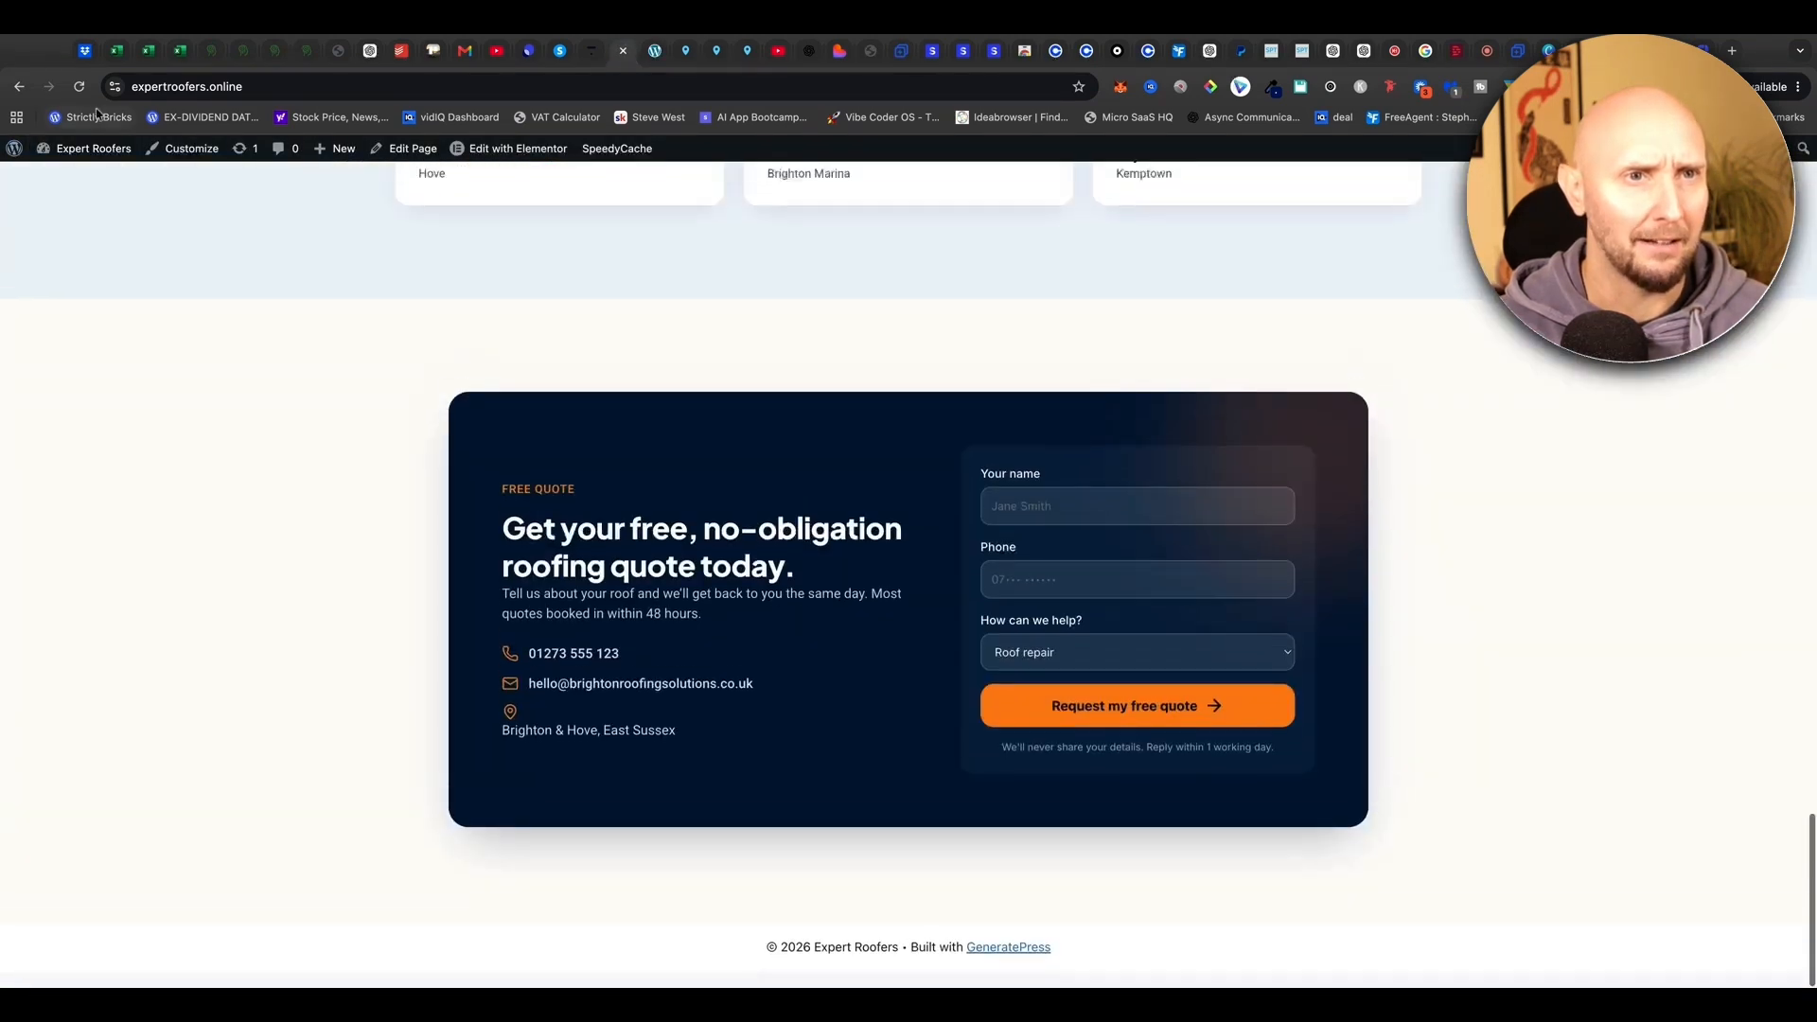
left_click(79, 87)
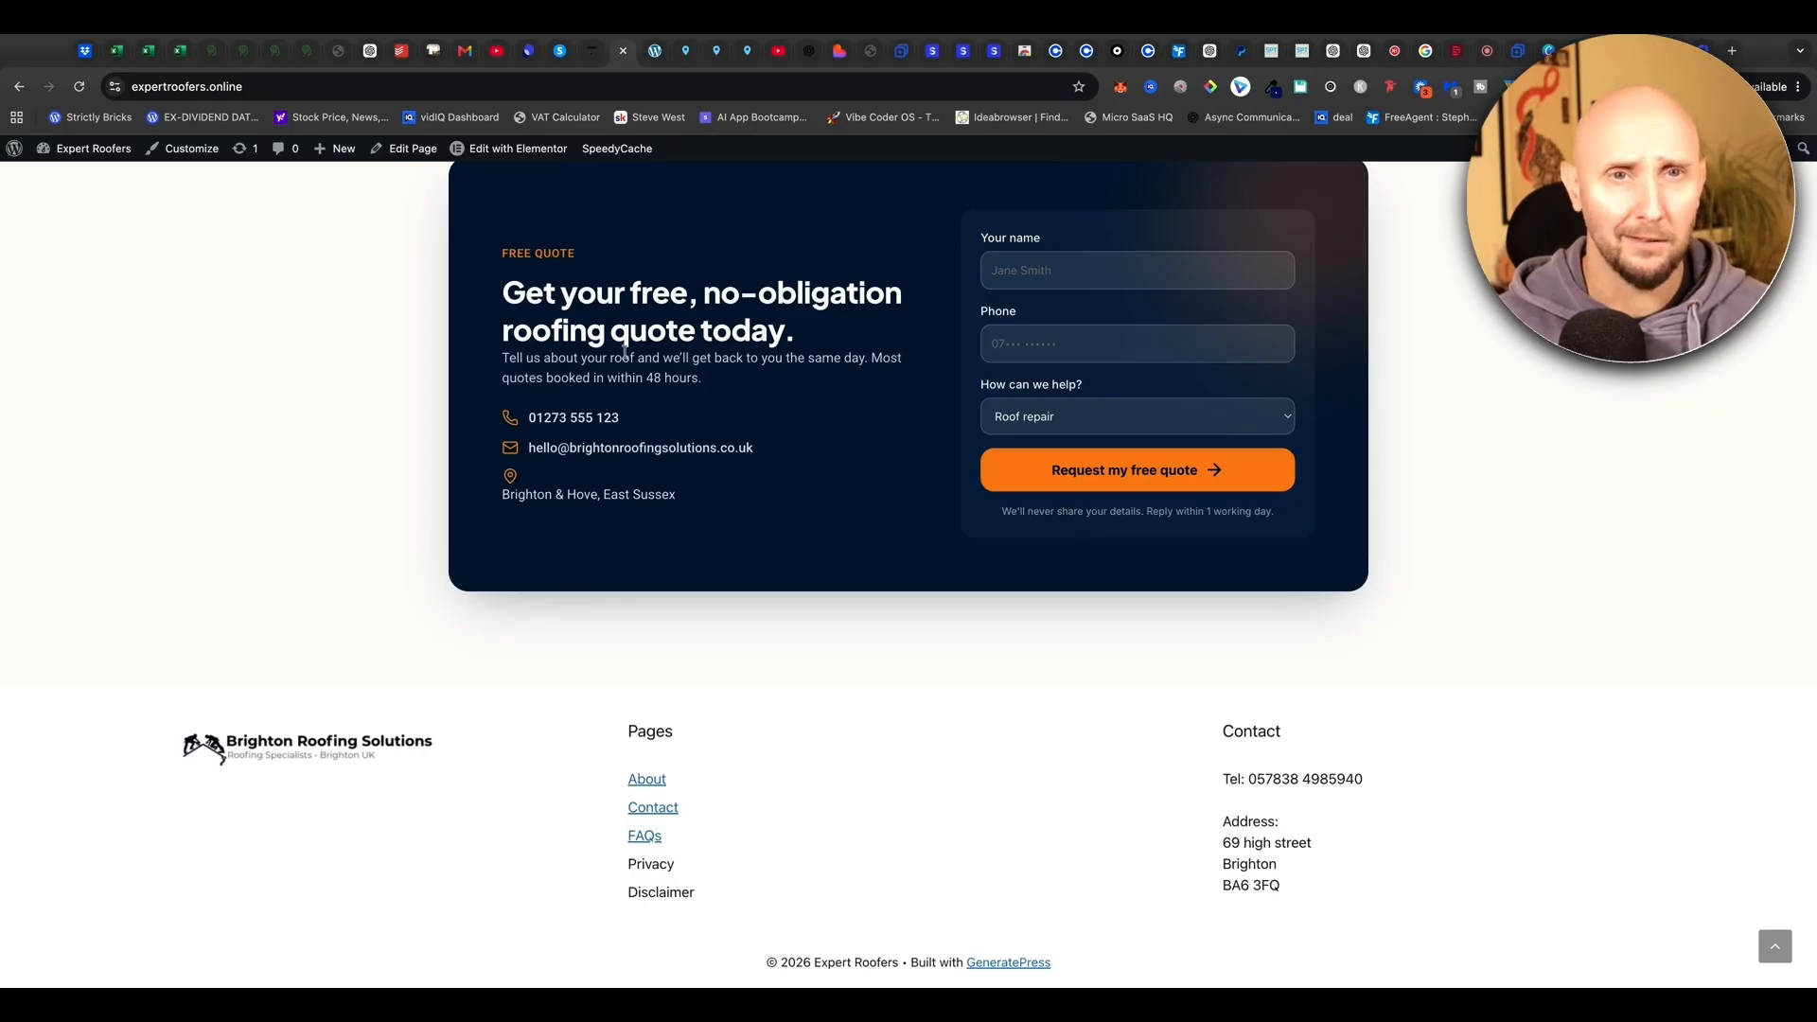
left_click(653, 51)
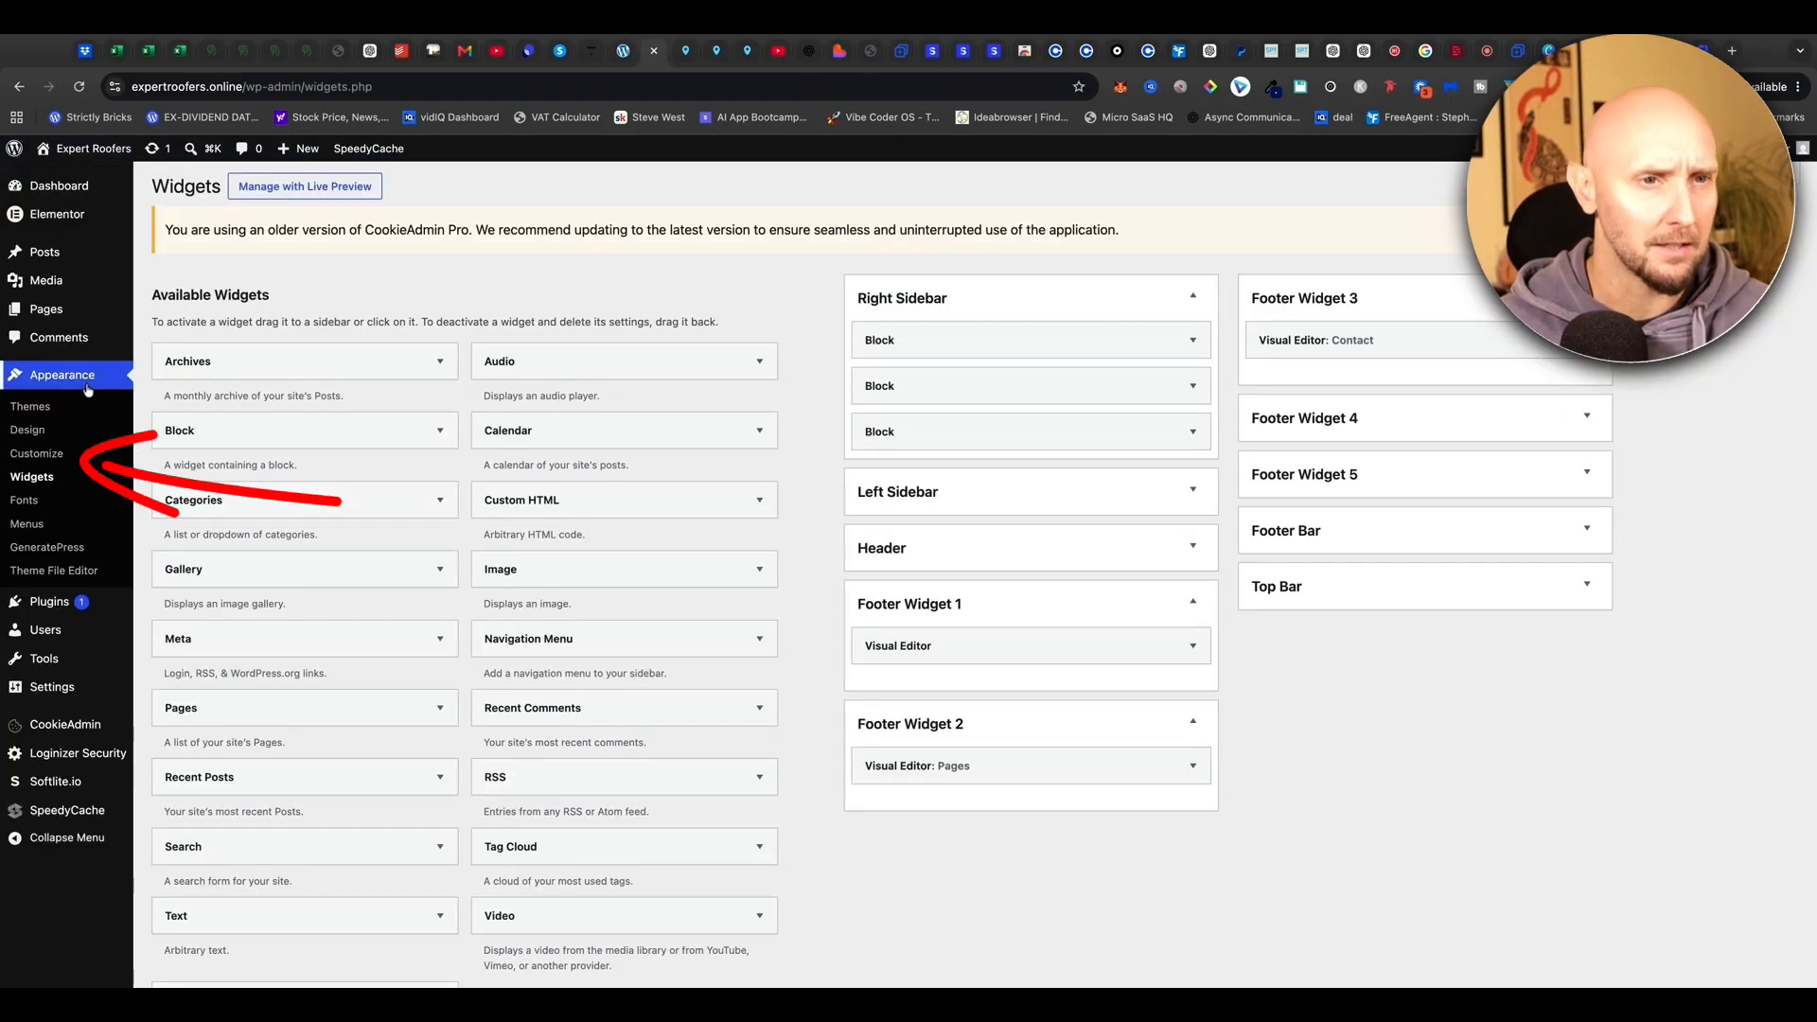
In Customizer Colors, find the Footer Widgets options and sample the quote button's orange
left_click(50, 455)
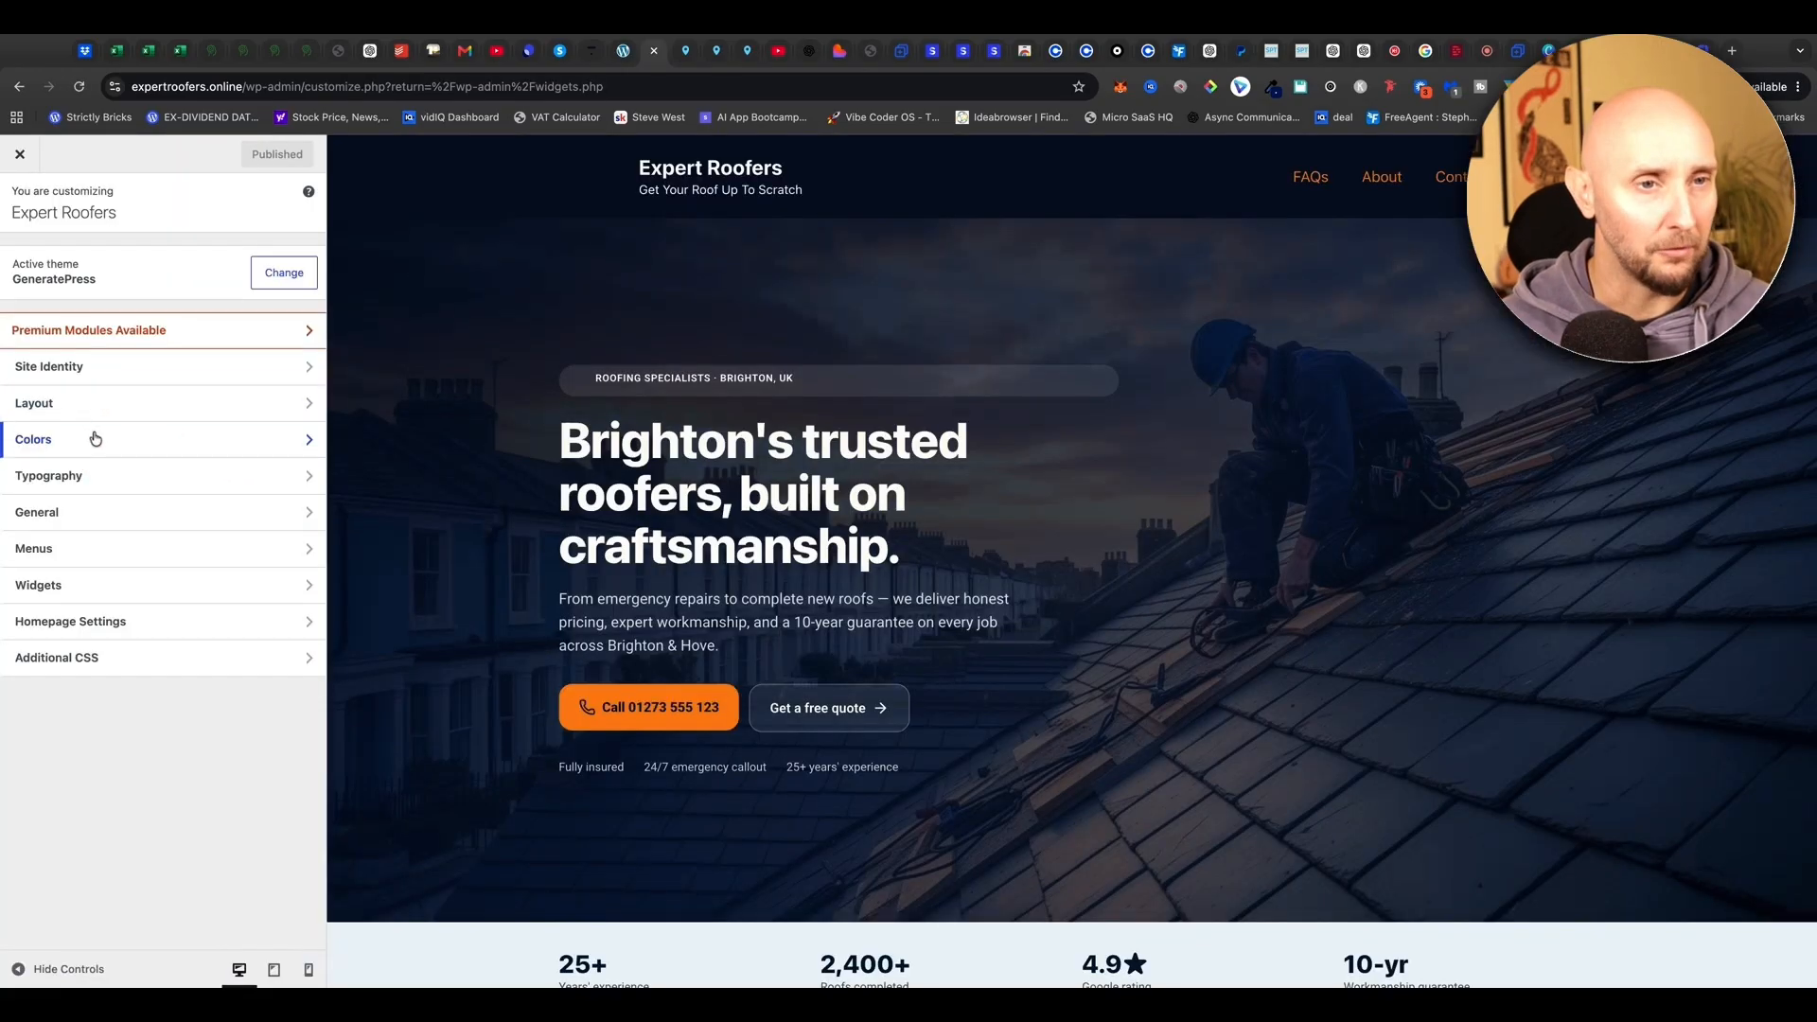
left_click(96, 438)
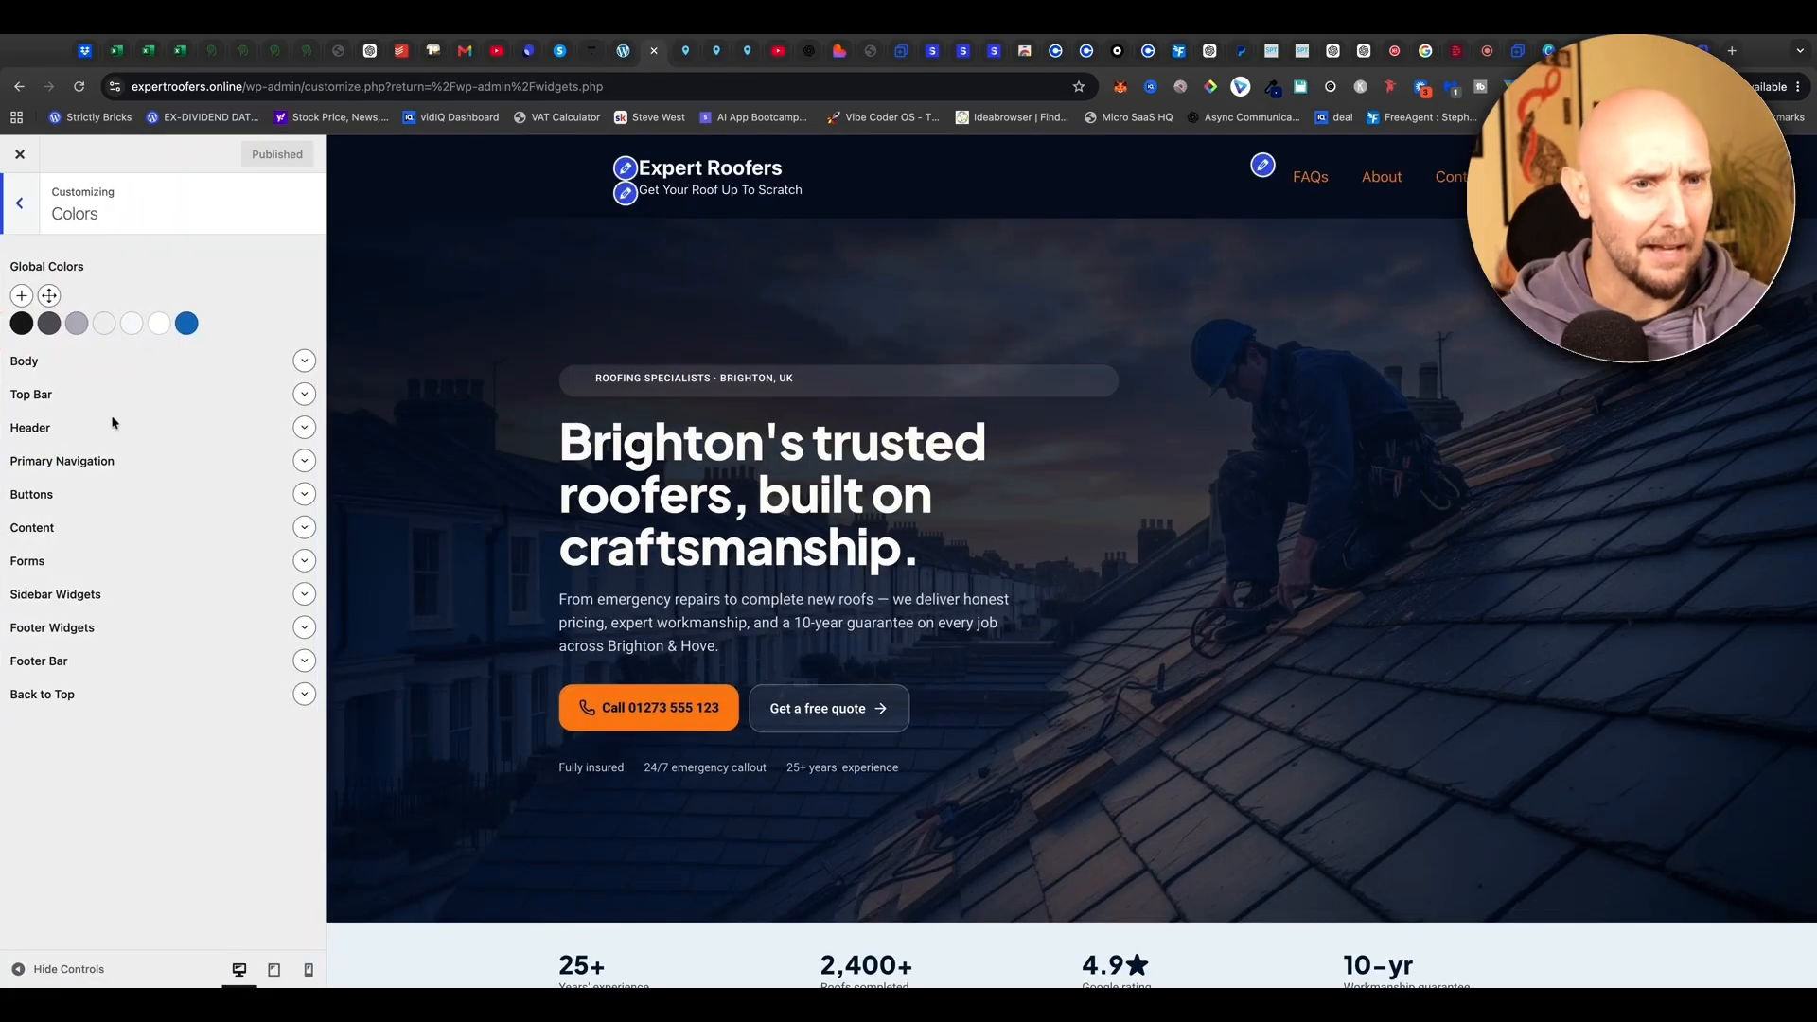
left_click(304, 629)
left_click(304, 629)
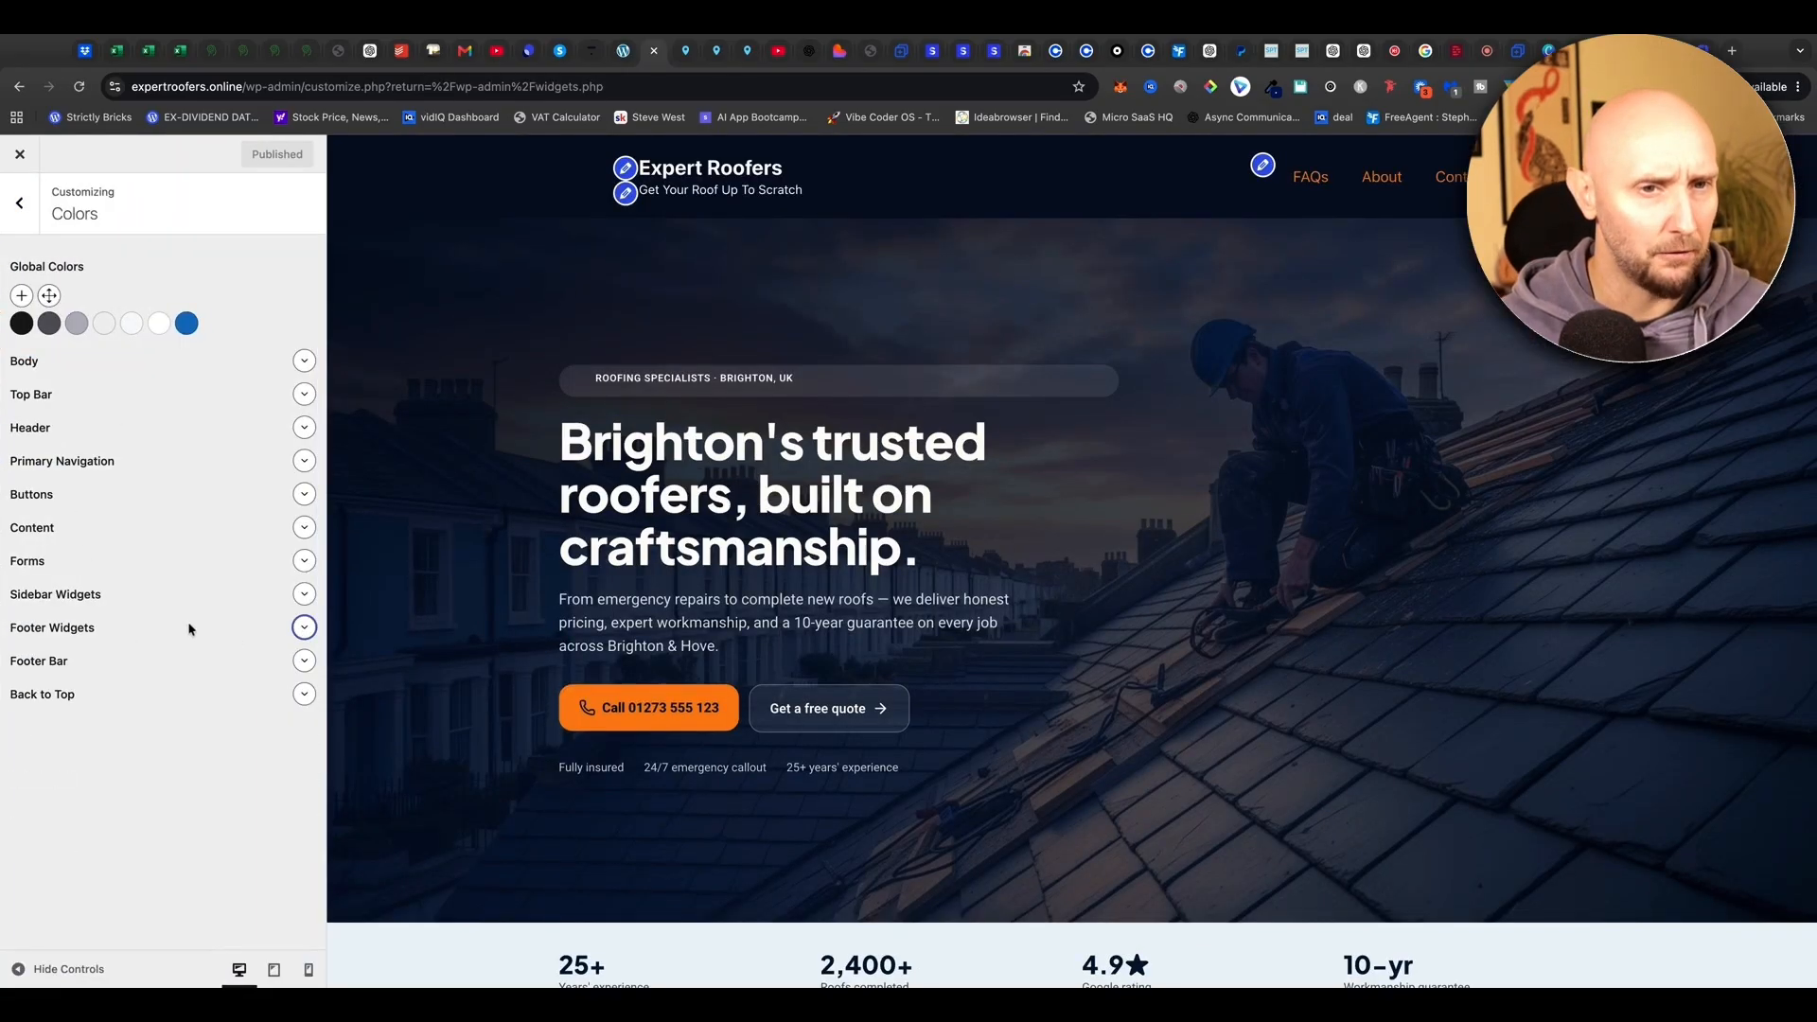
left_click(304, 628)
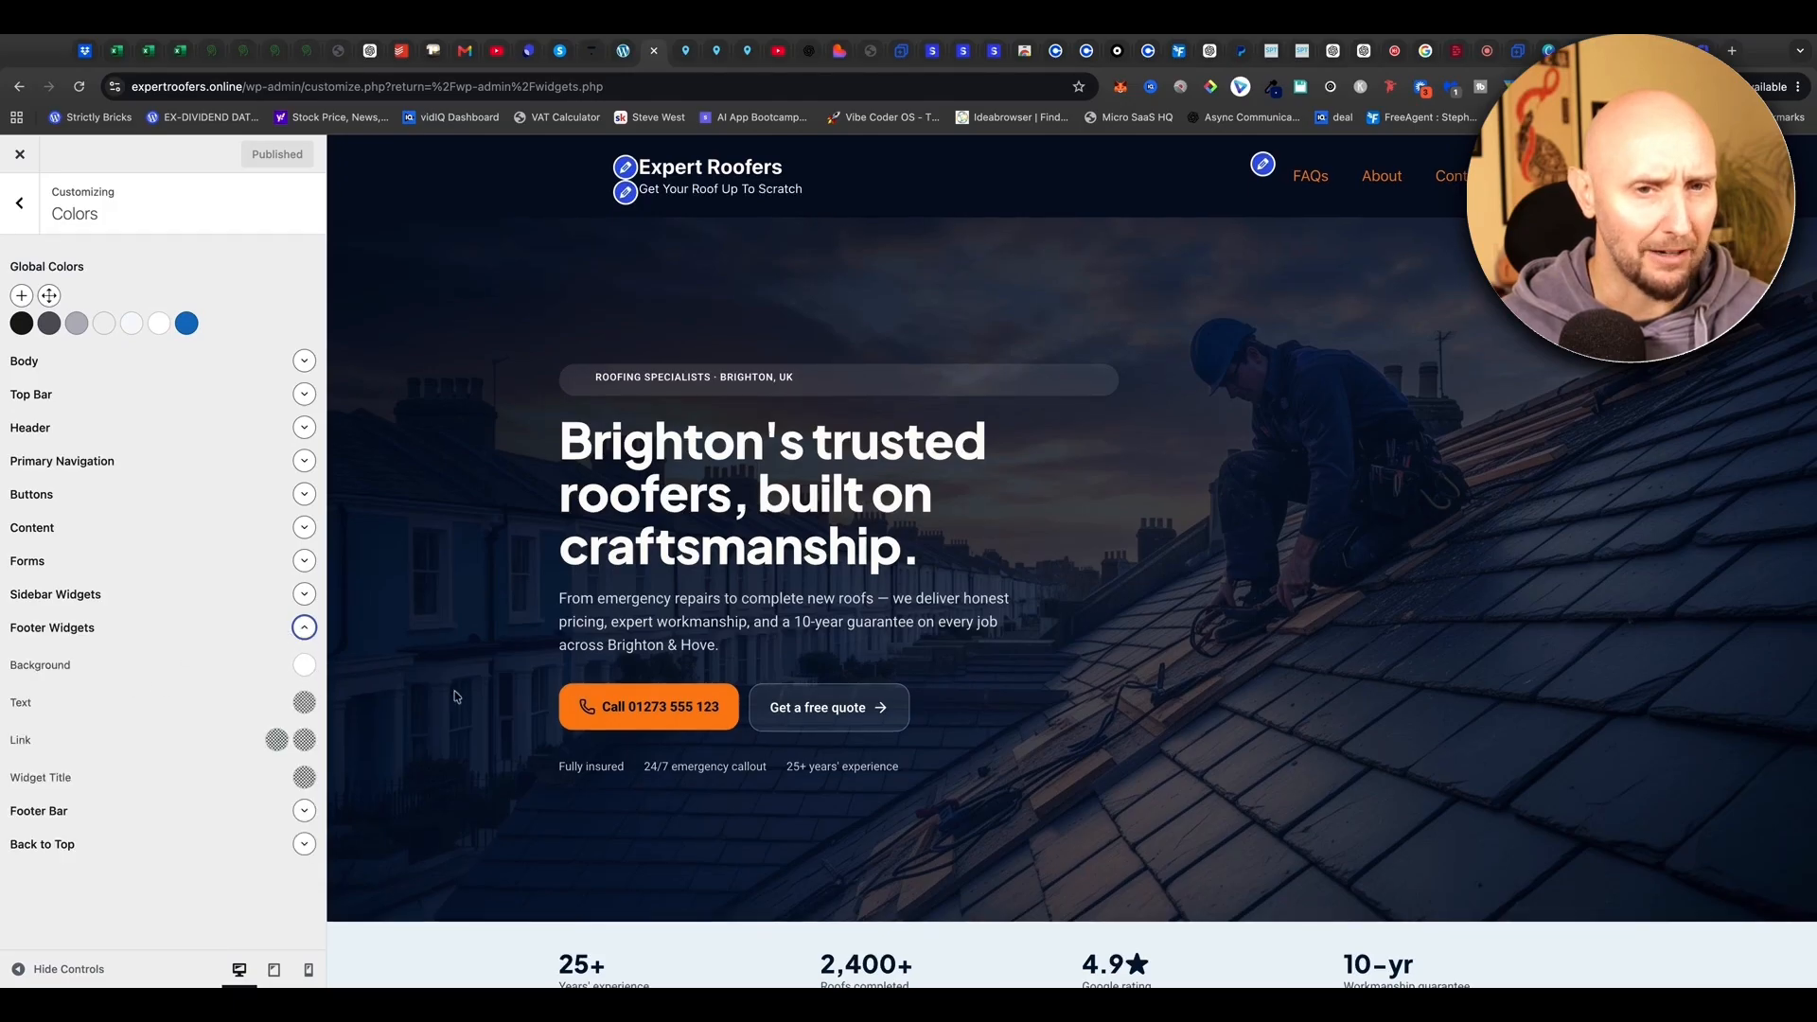
scroll(450, 694, "down", 15)
scroll(433, 696, "up", 1)
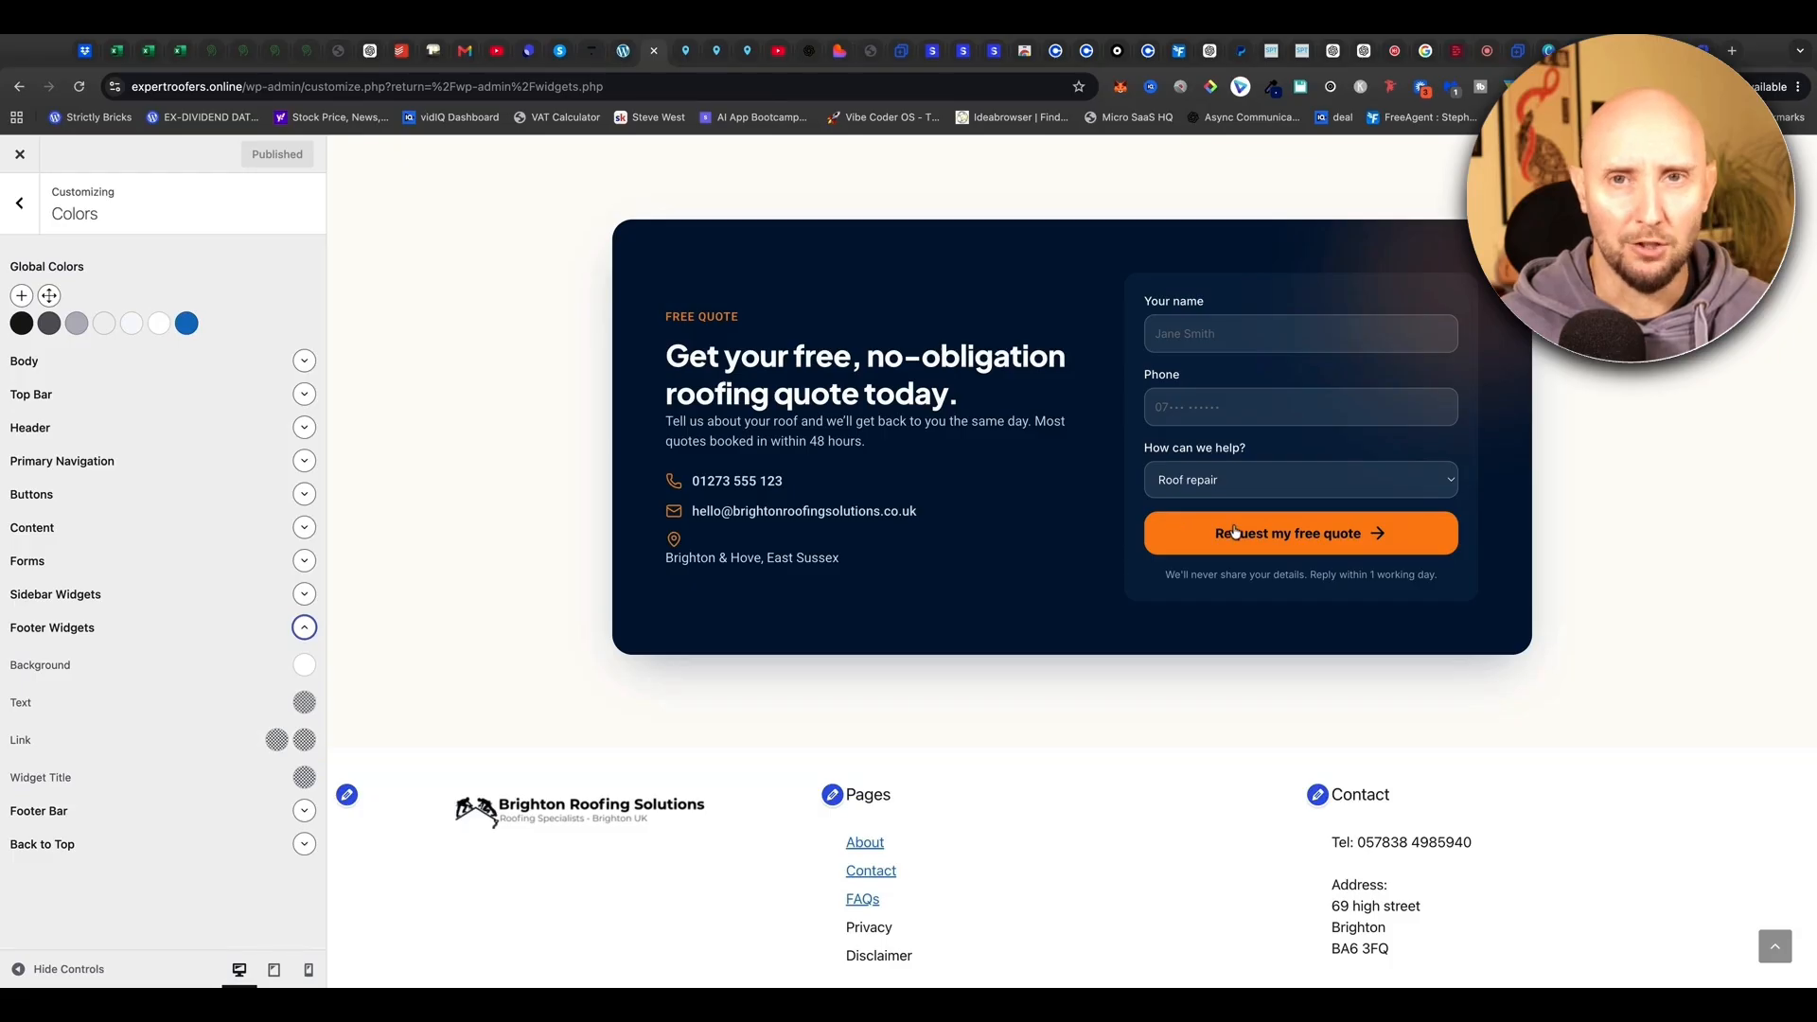
scroll(1167, 146, "down", 1)
left_click(1275, 90)
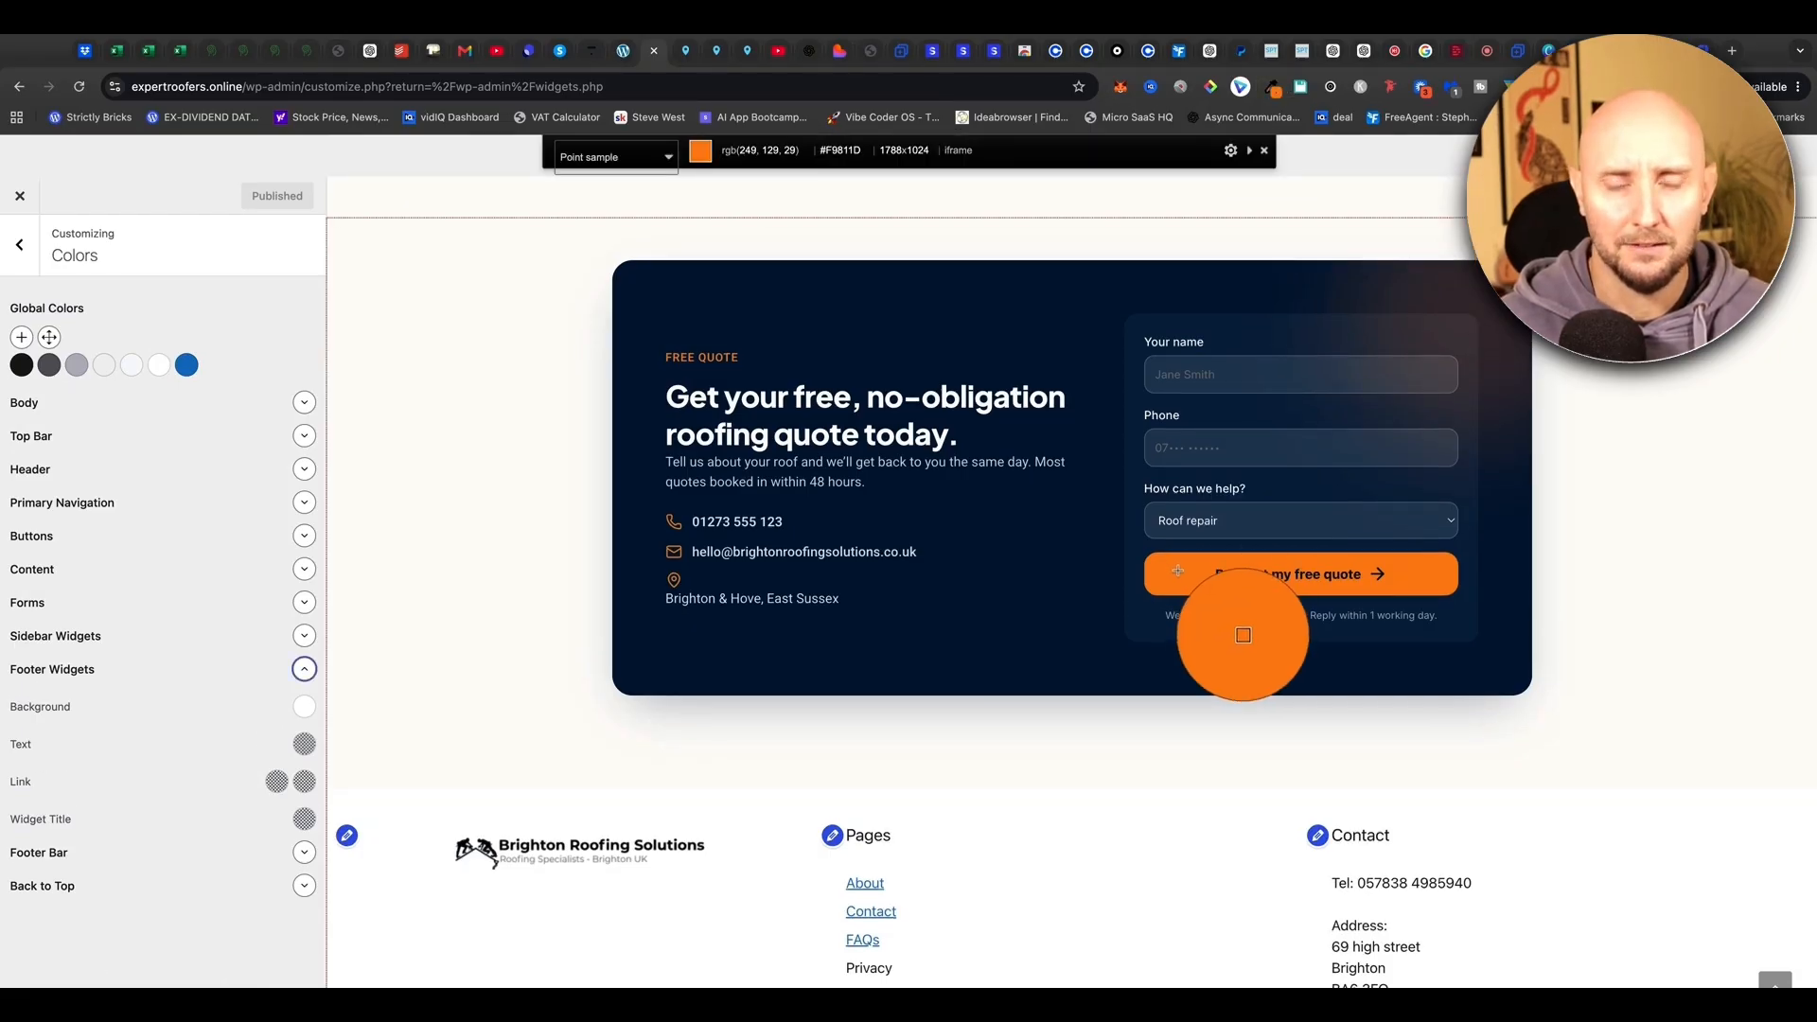
left_click(1181, 574)
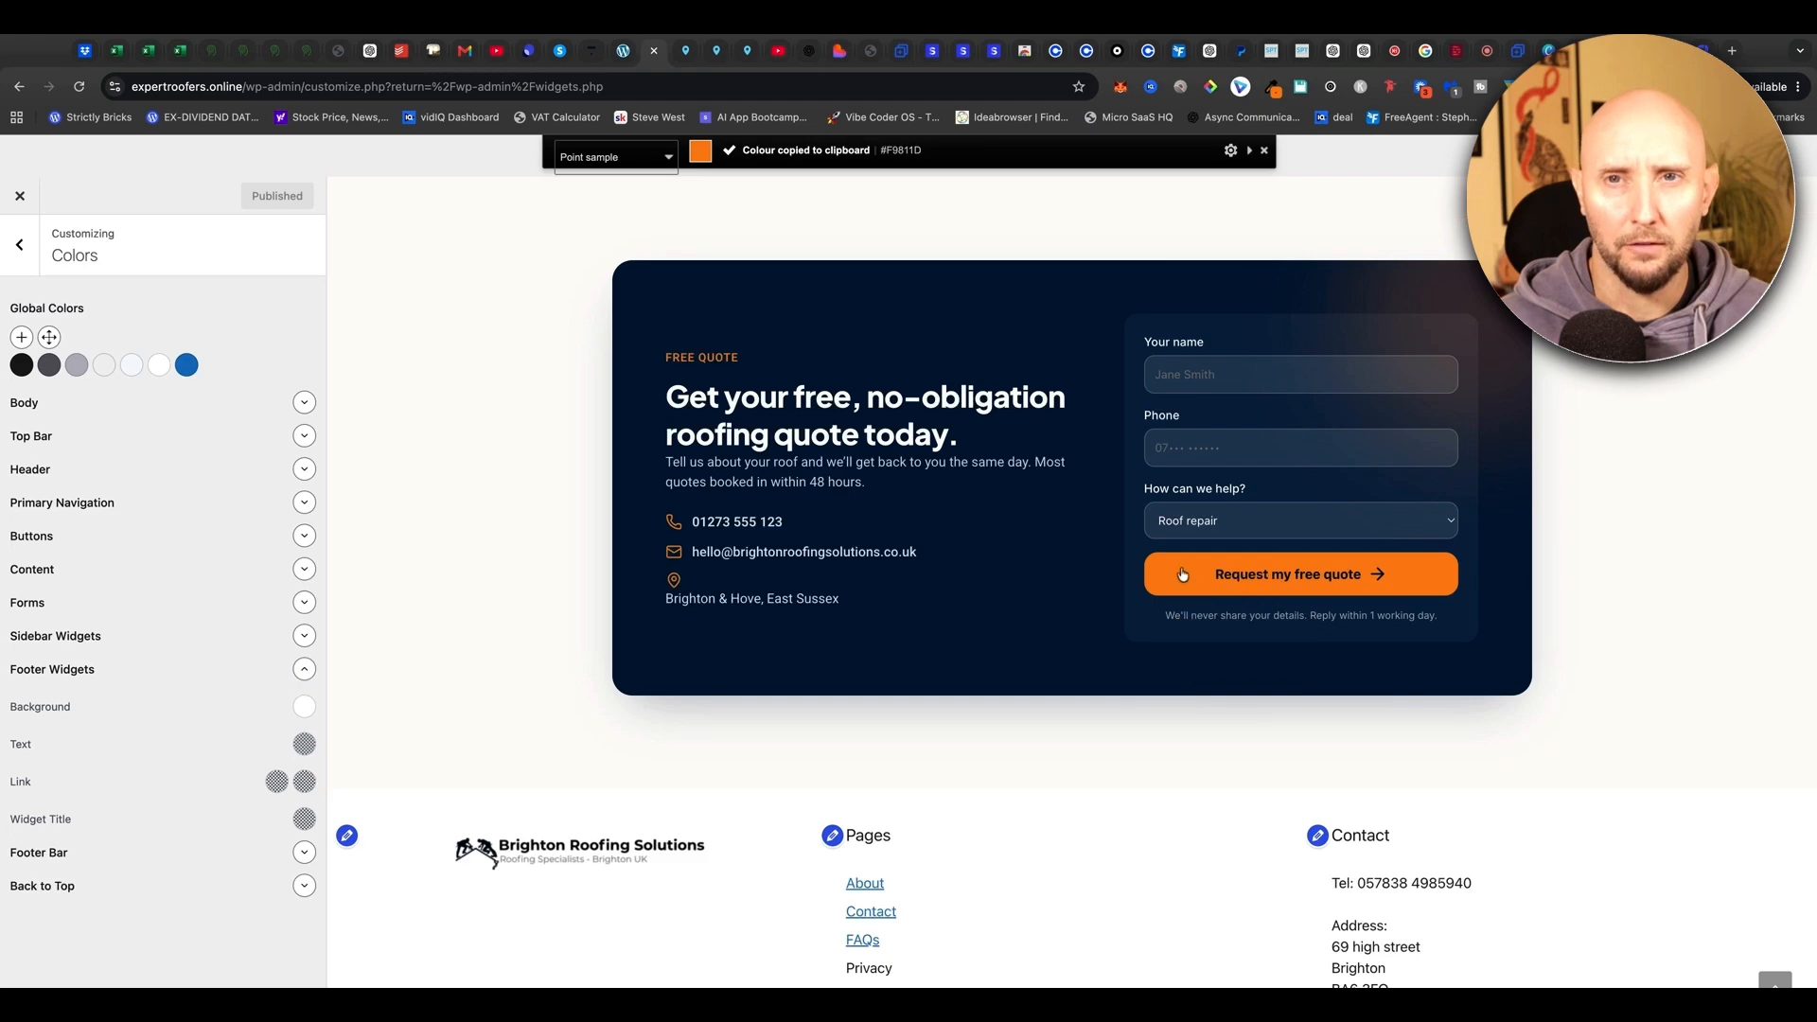
left_click(1279, 91)
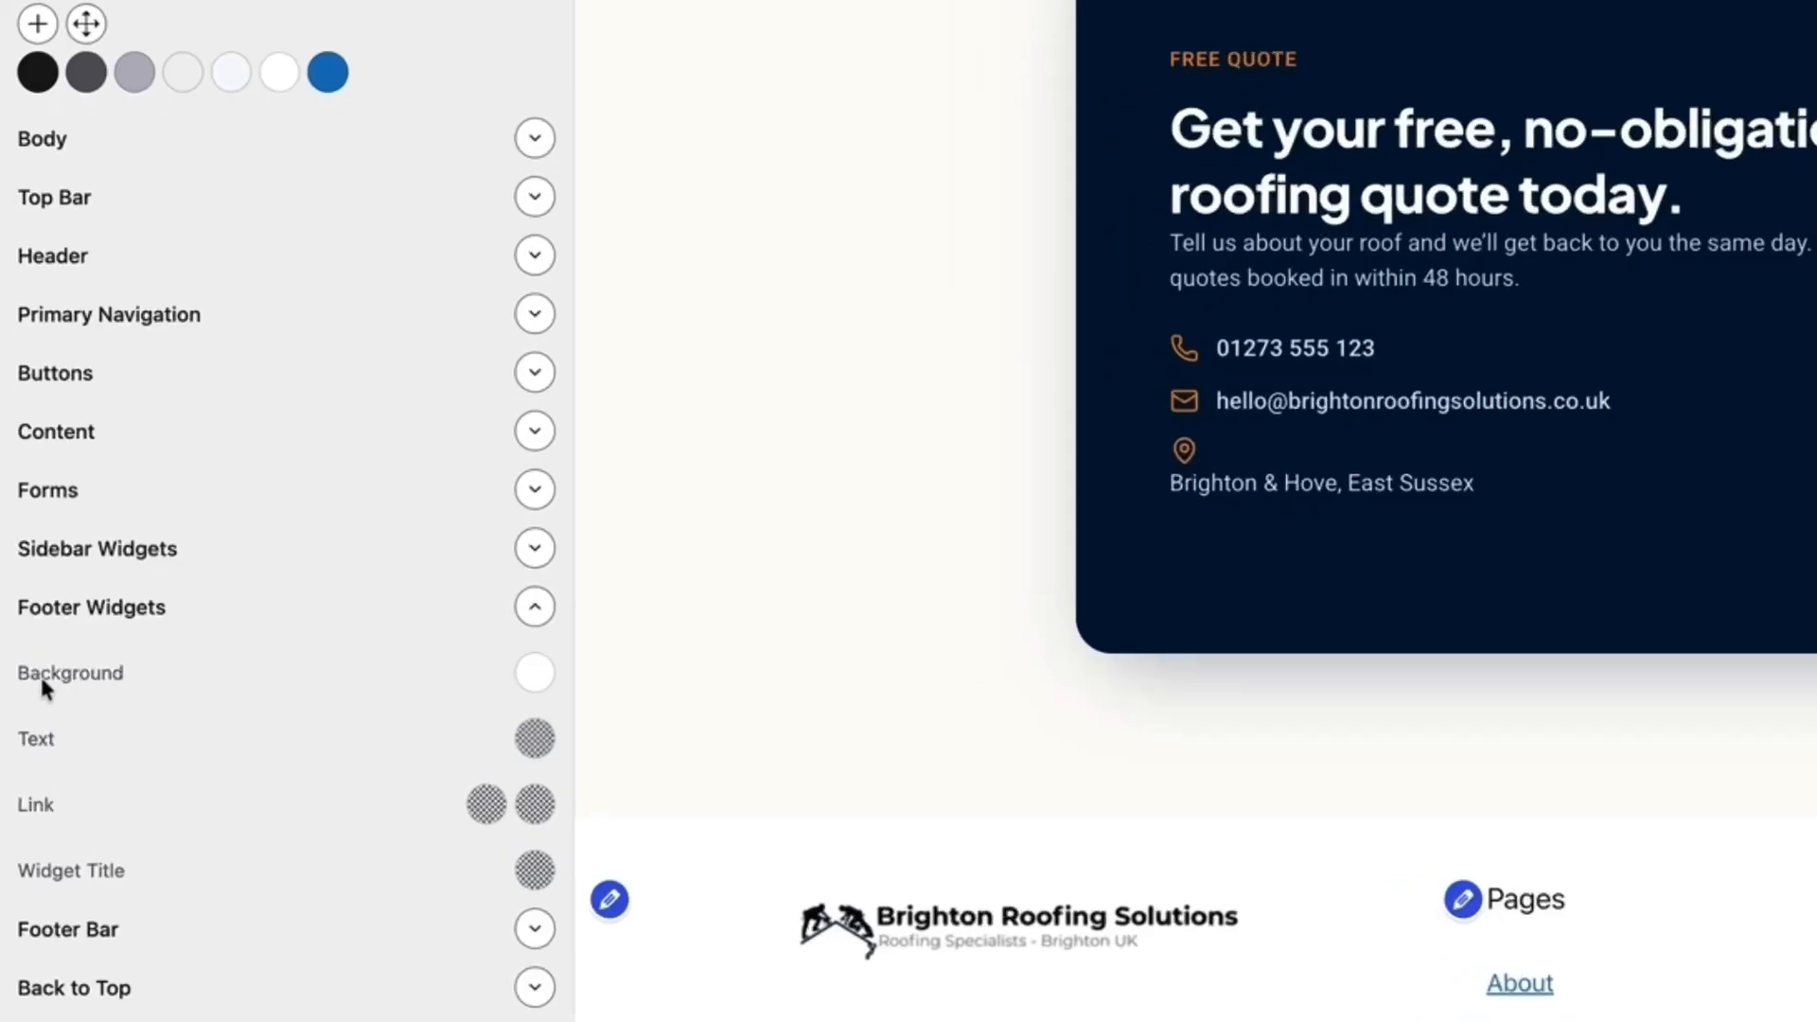
Set the footer widgets background colour to the orange #F9811D
left_click(563, 677)
left_click(316, 531)
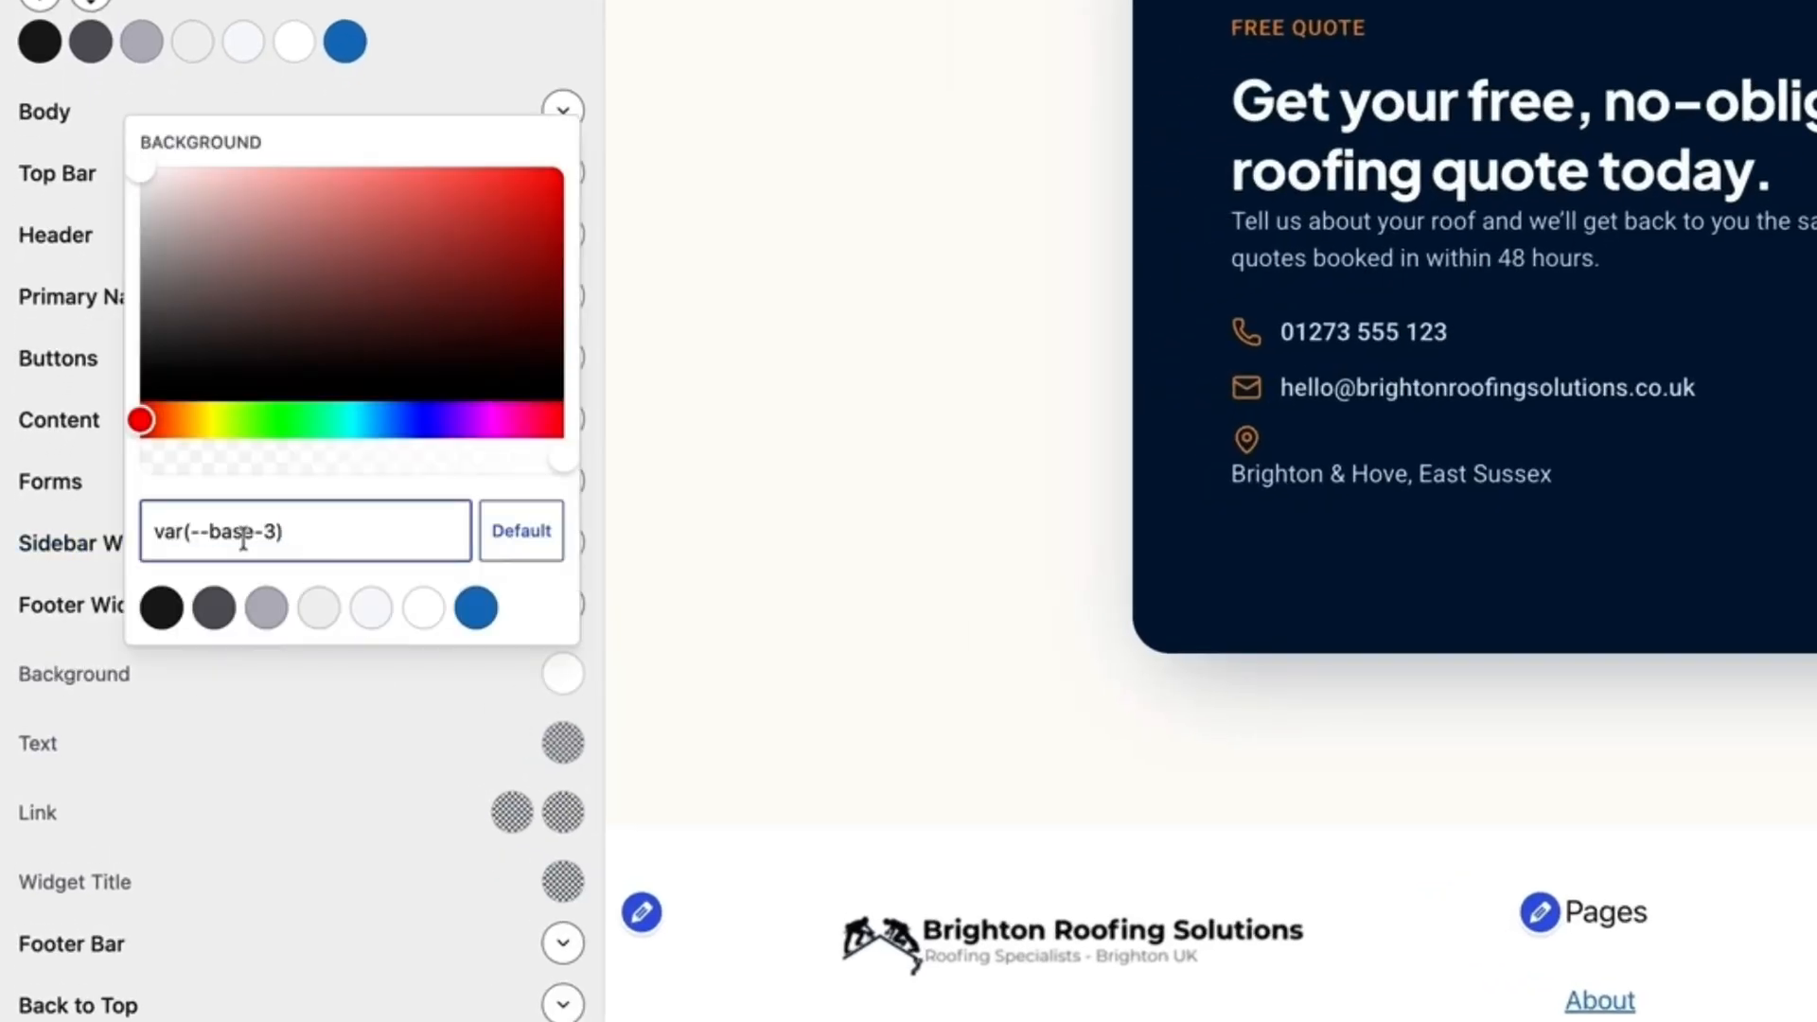
key("ctrl+a")
key("ctrl+v")
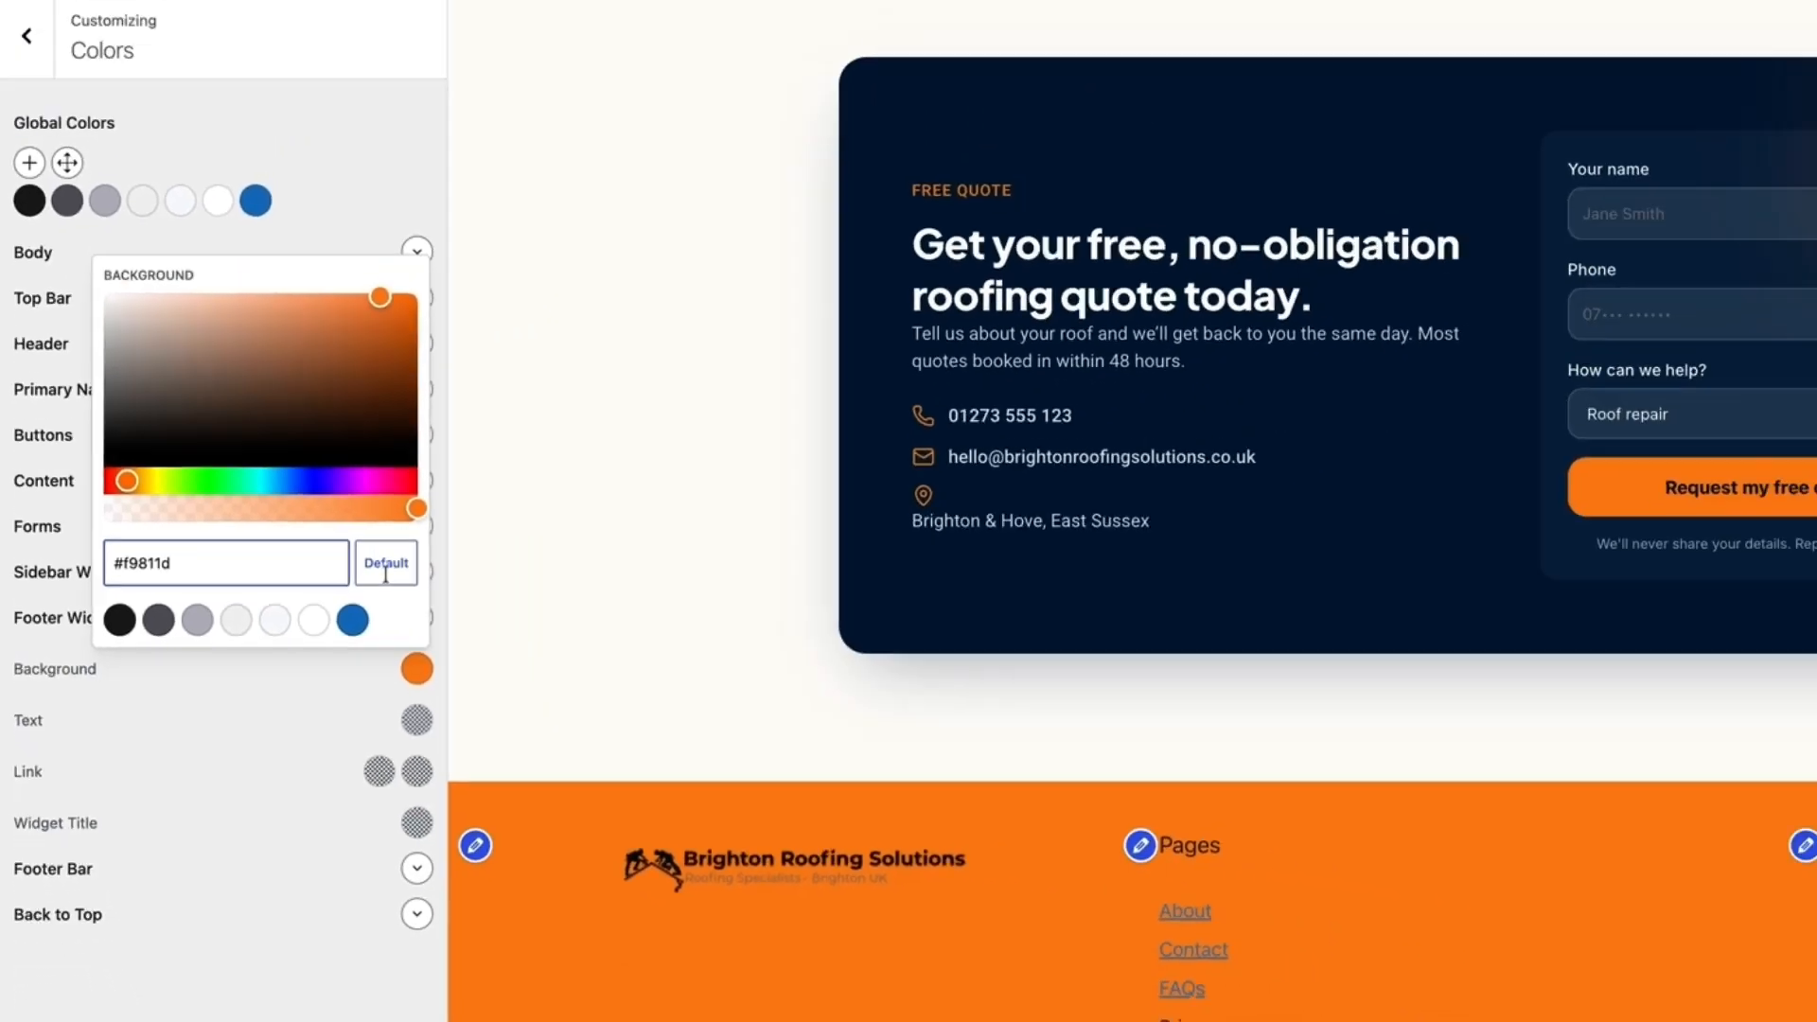
left_click(670, 578)
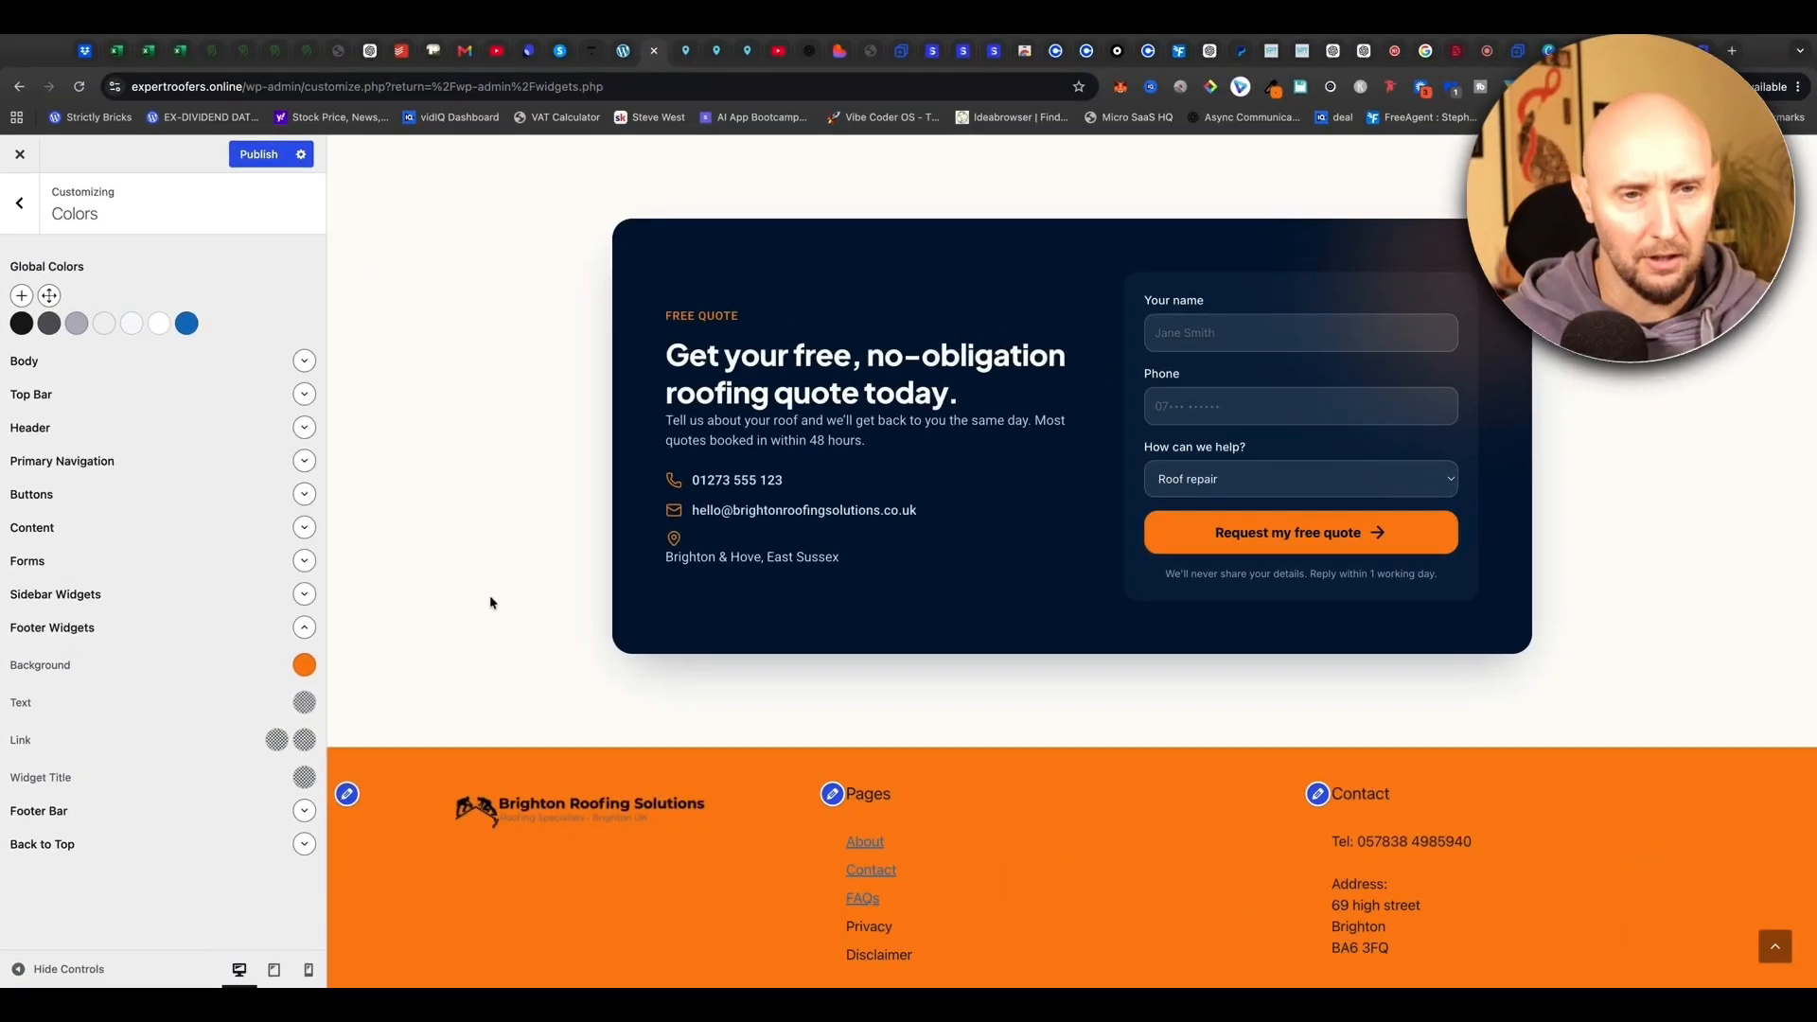
scroll(639, 570, "down", 1)
scroll(640, 569, "up", 1)
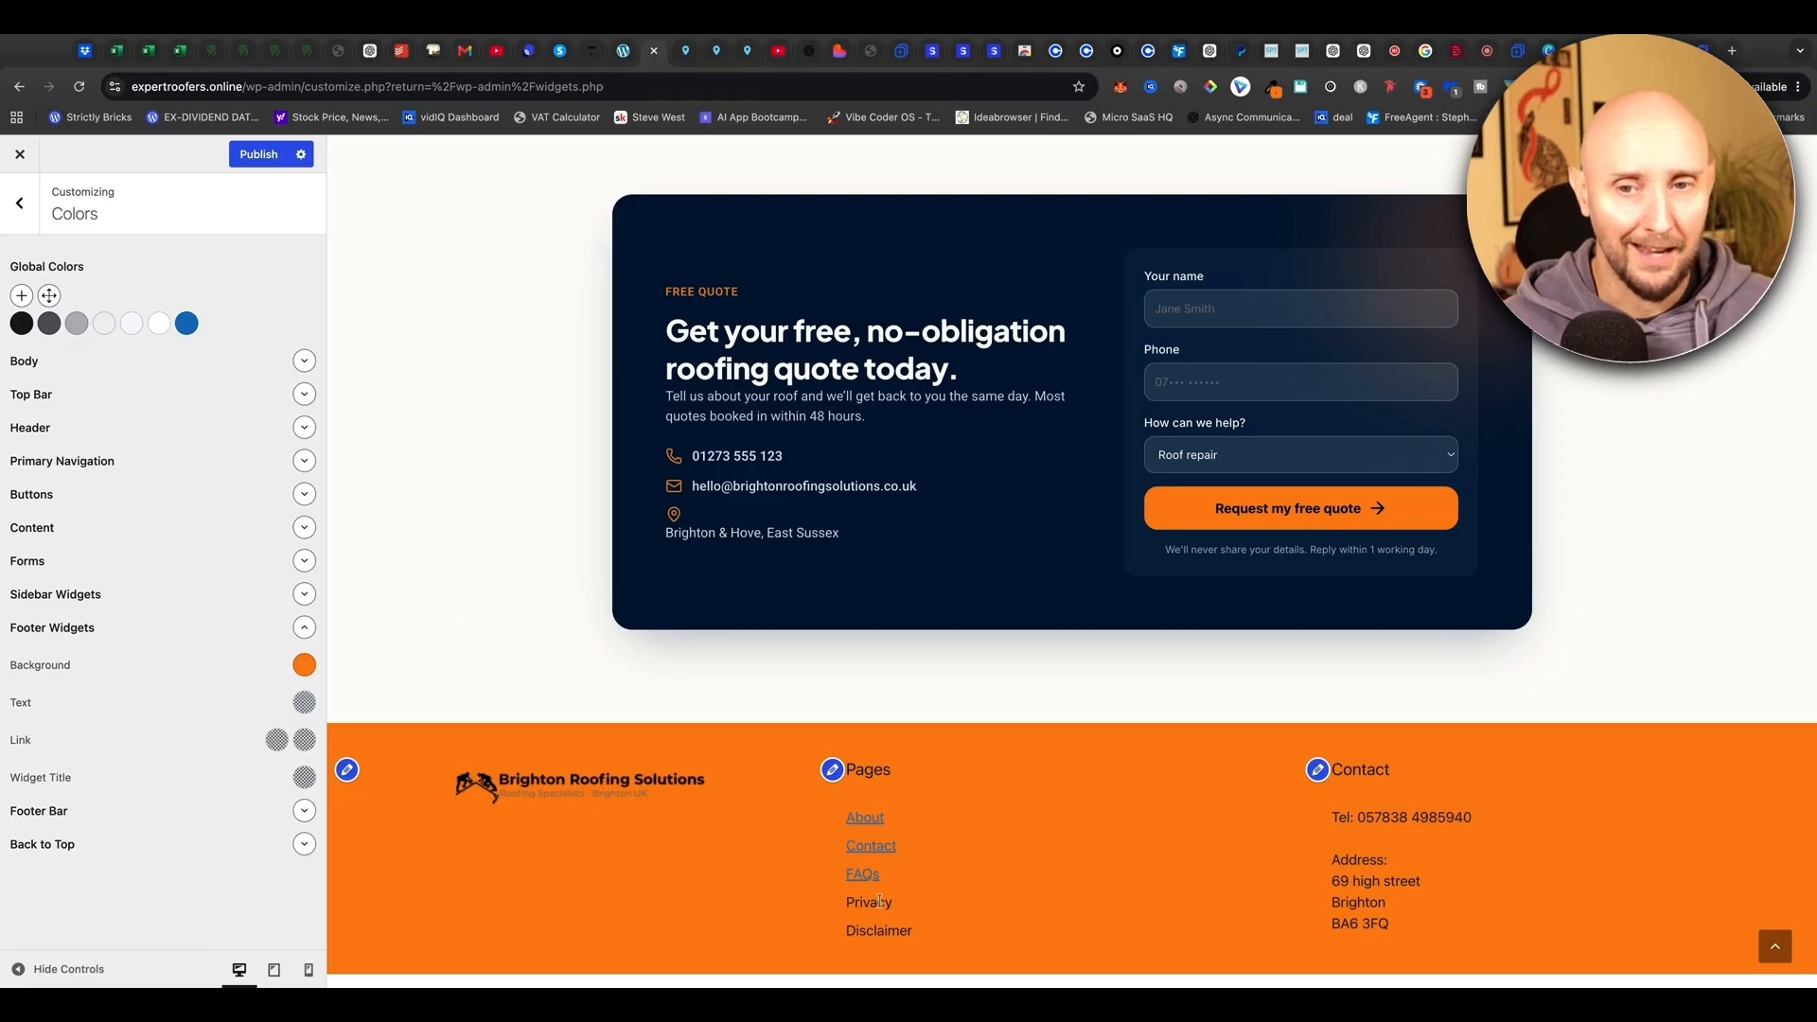
Make the footer text and link colours white and publish the changes
left_click(304, 702)
left_click(229, 667)
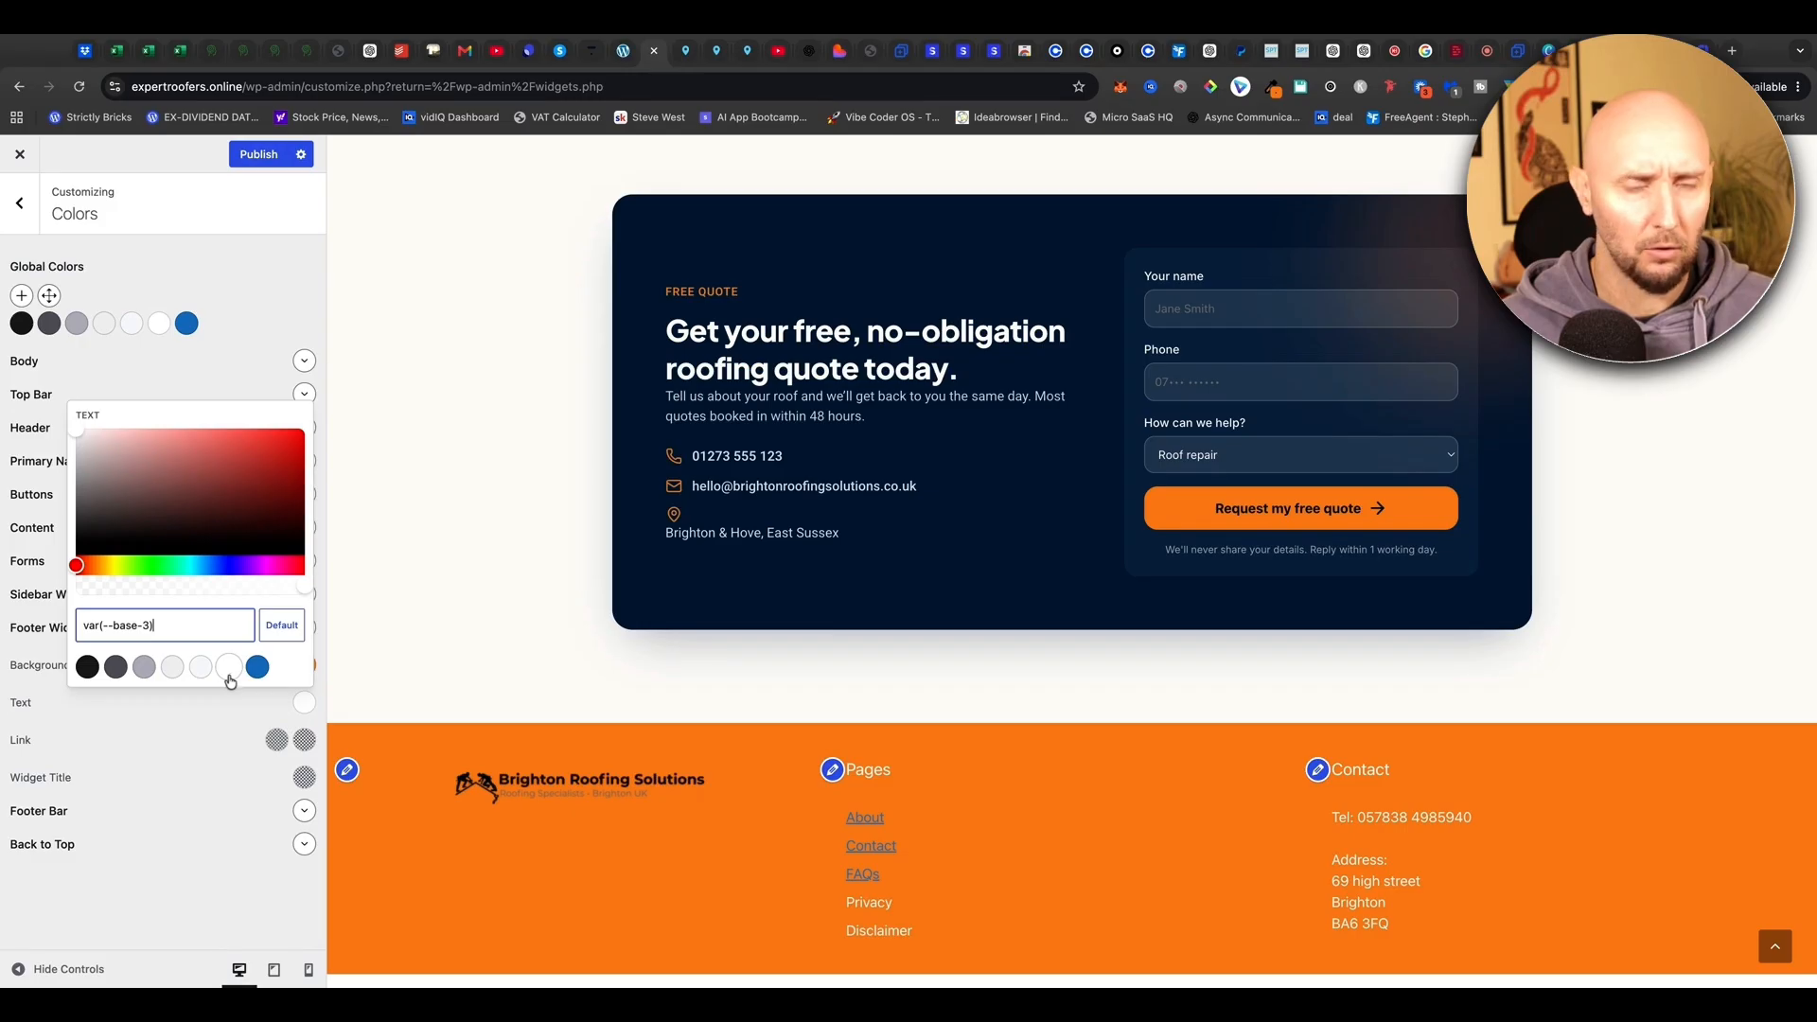
left_click(247, 717)
left_click(276, 740)
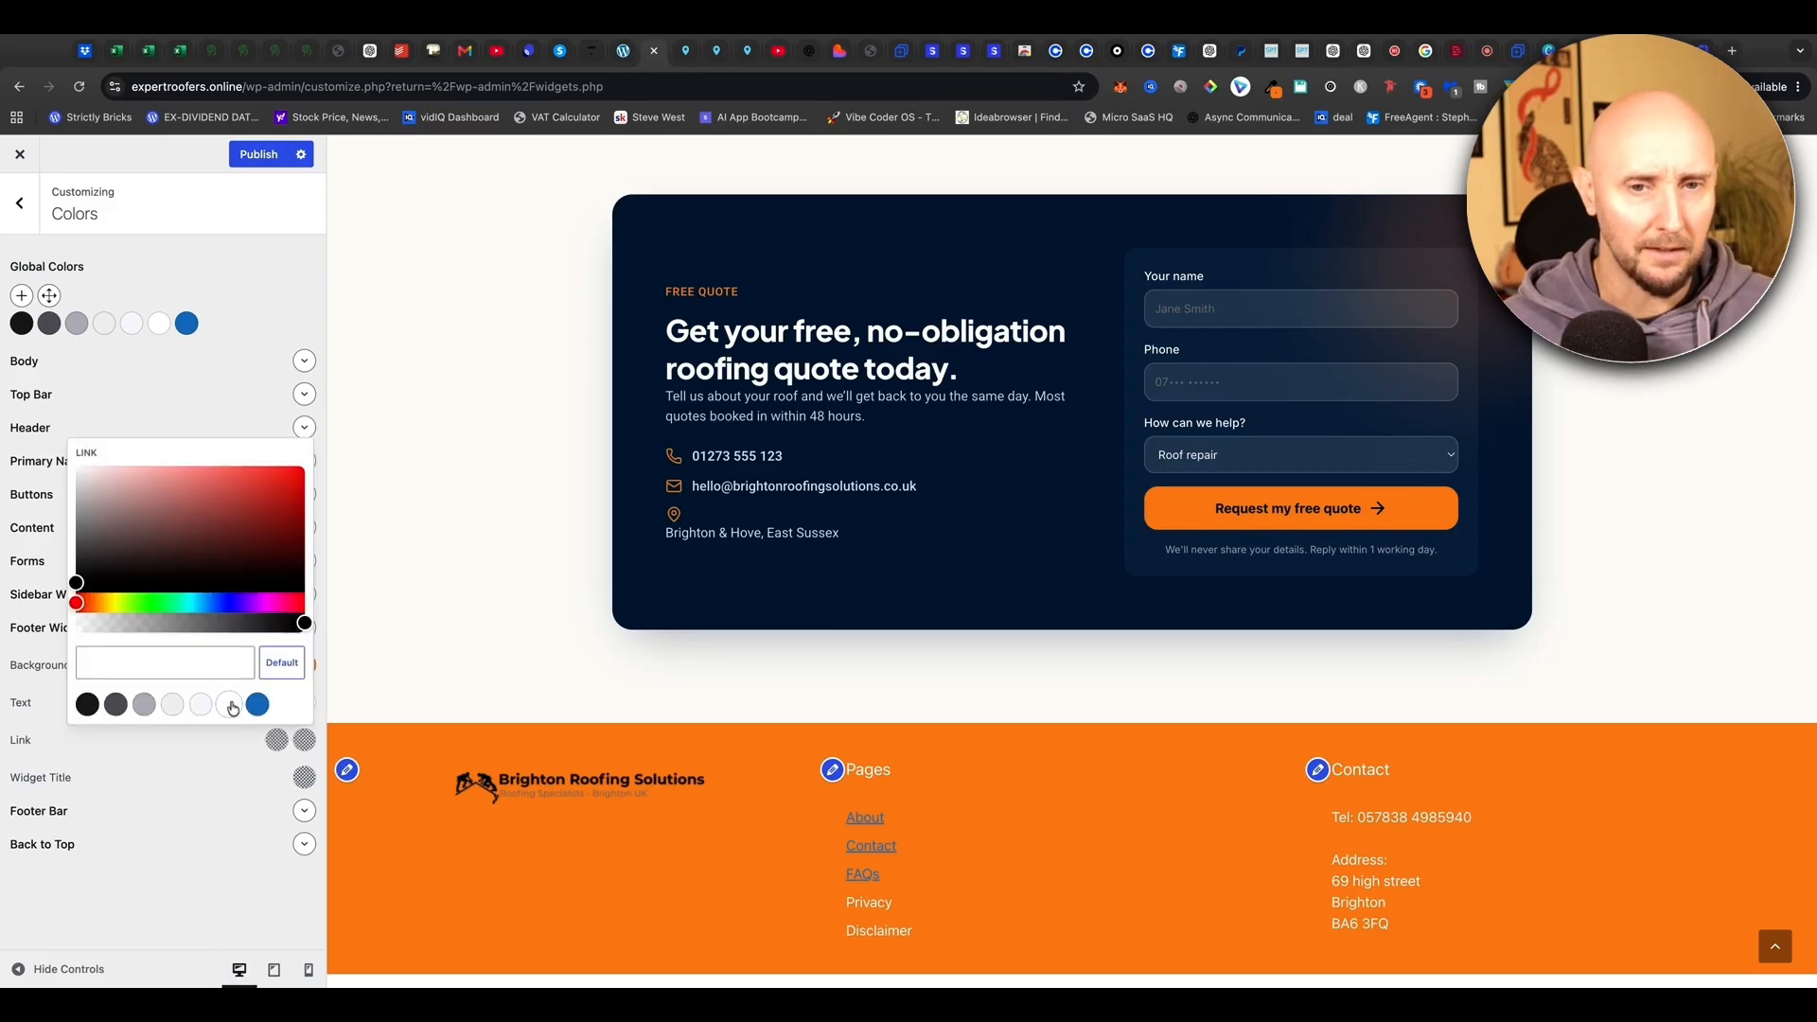
left_click(229, 704)
left_click(246, 216)
left_click(257, 154)
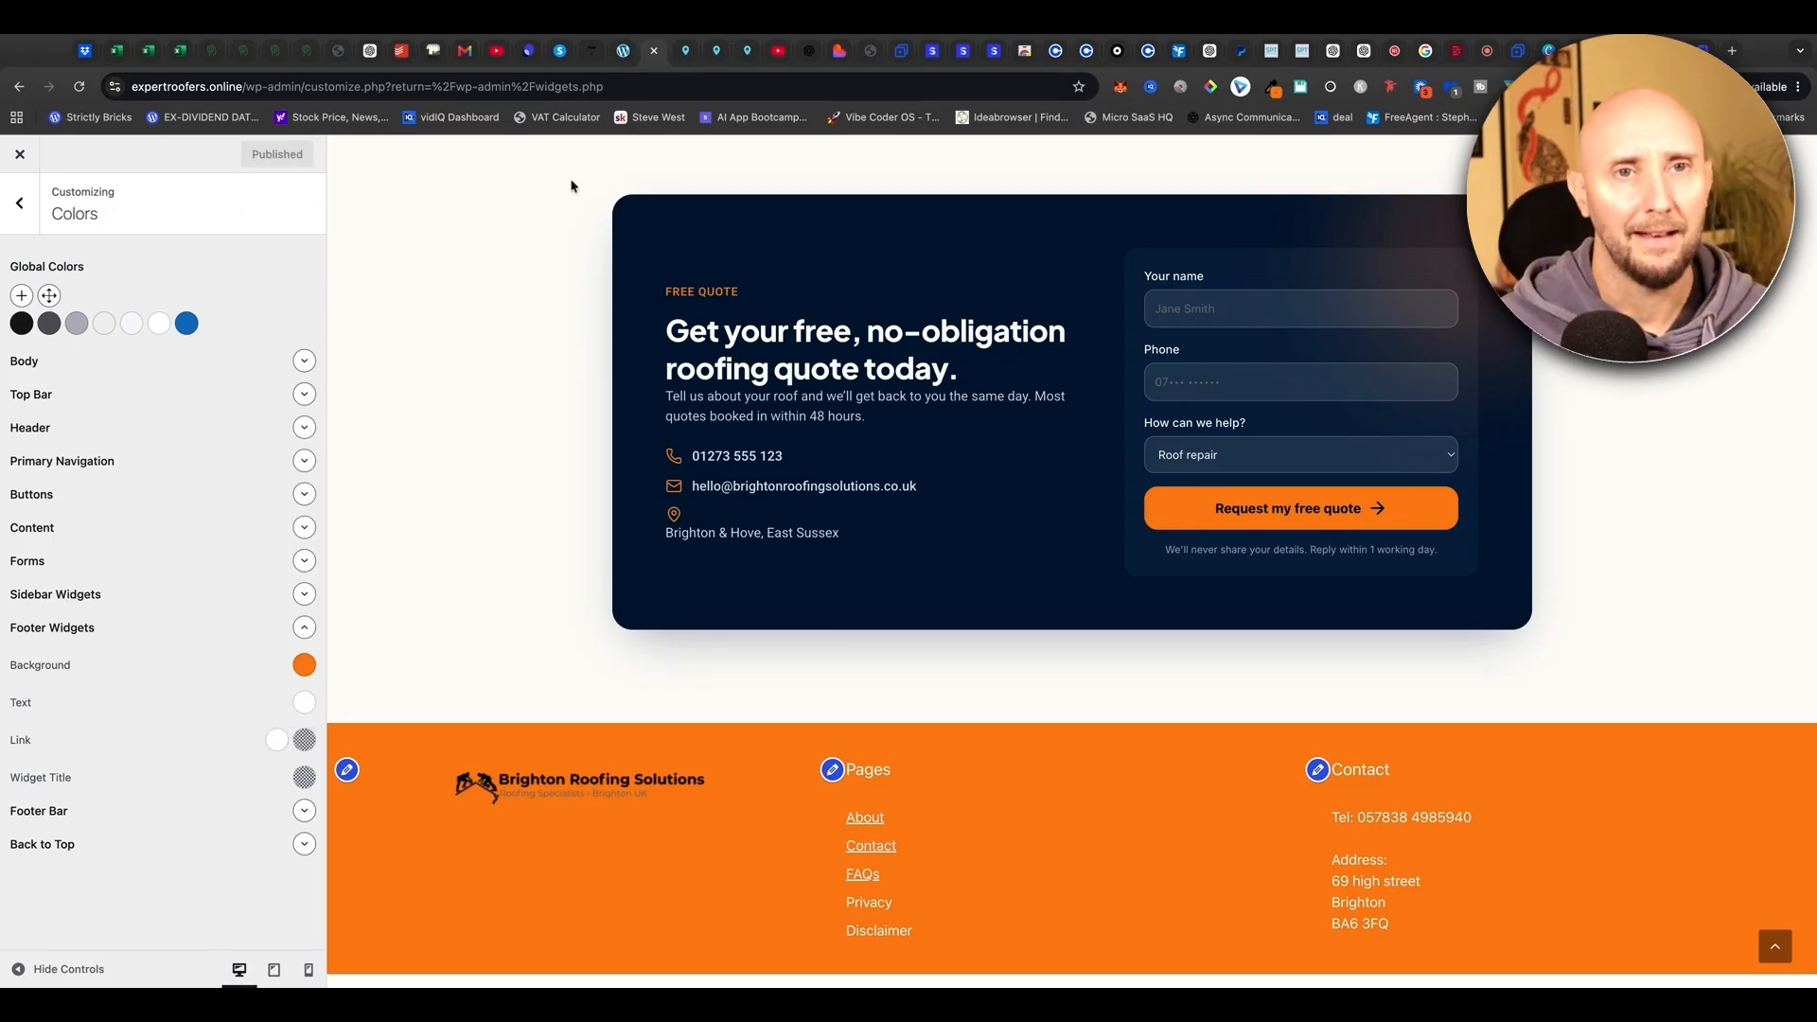
left_click(623, 50)
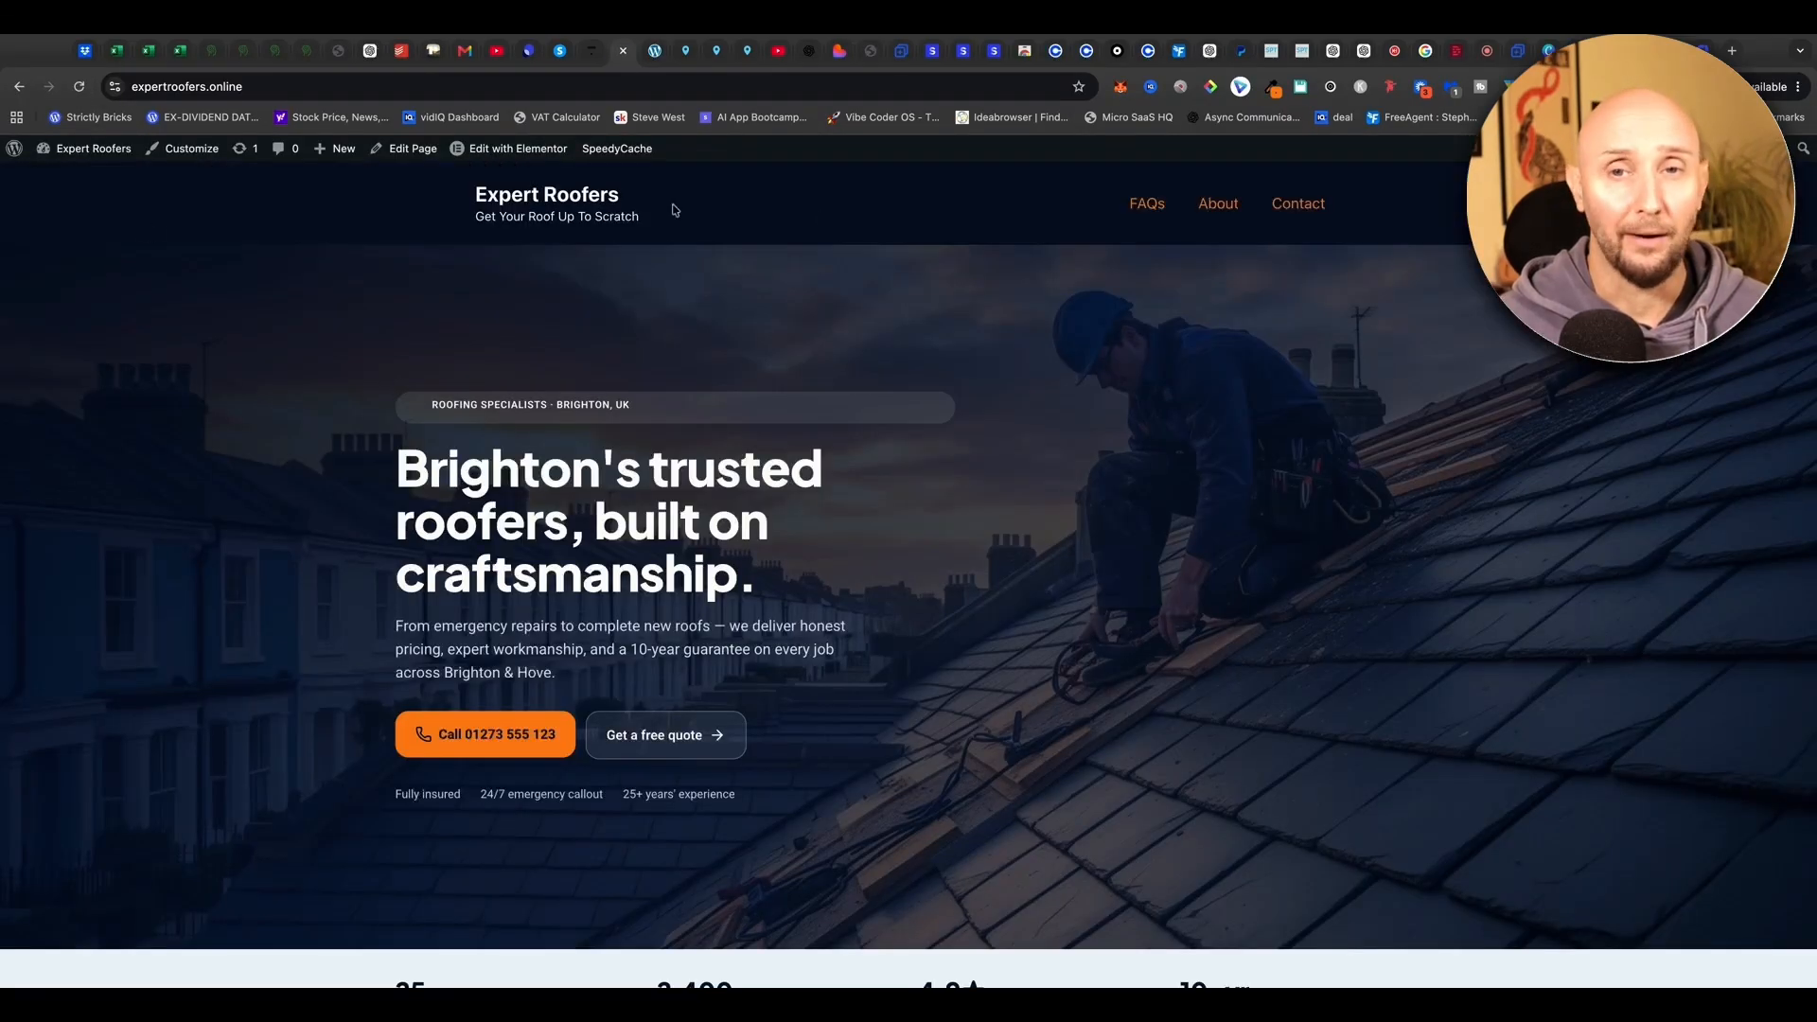
Scroll down the live homepage to view the orange footer with white Pages and Contact text
scroll(795, 220, "down", 1)
scroll(842, 186, "down", 15)
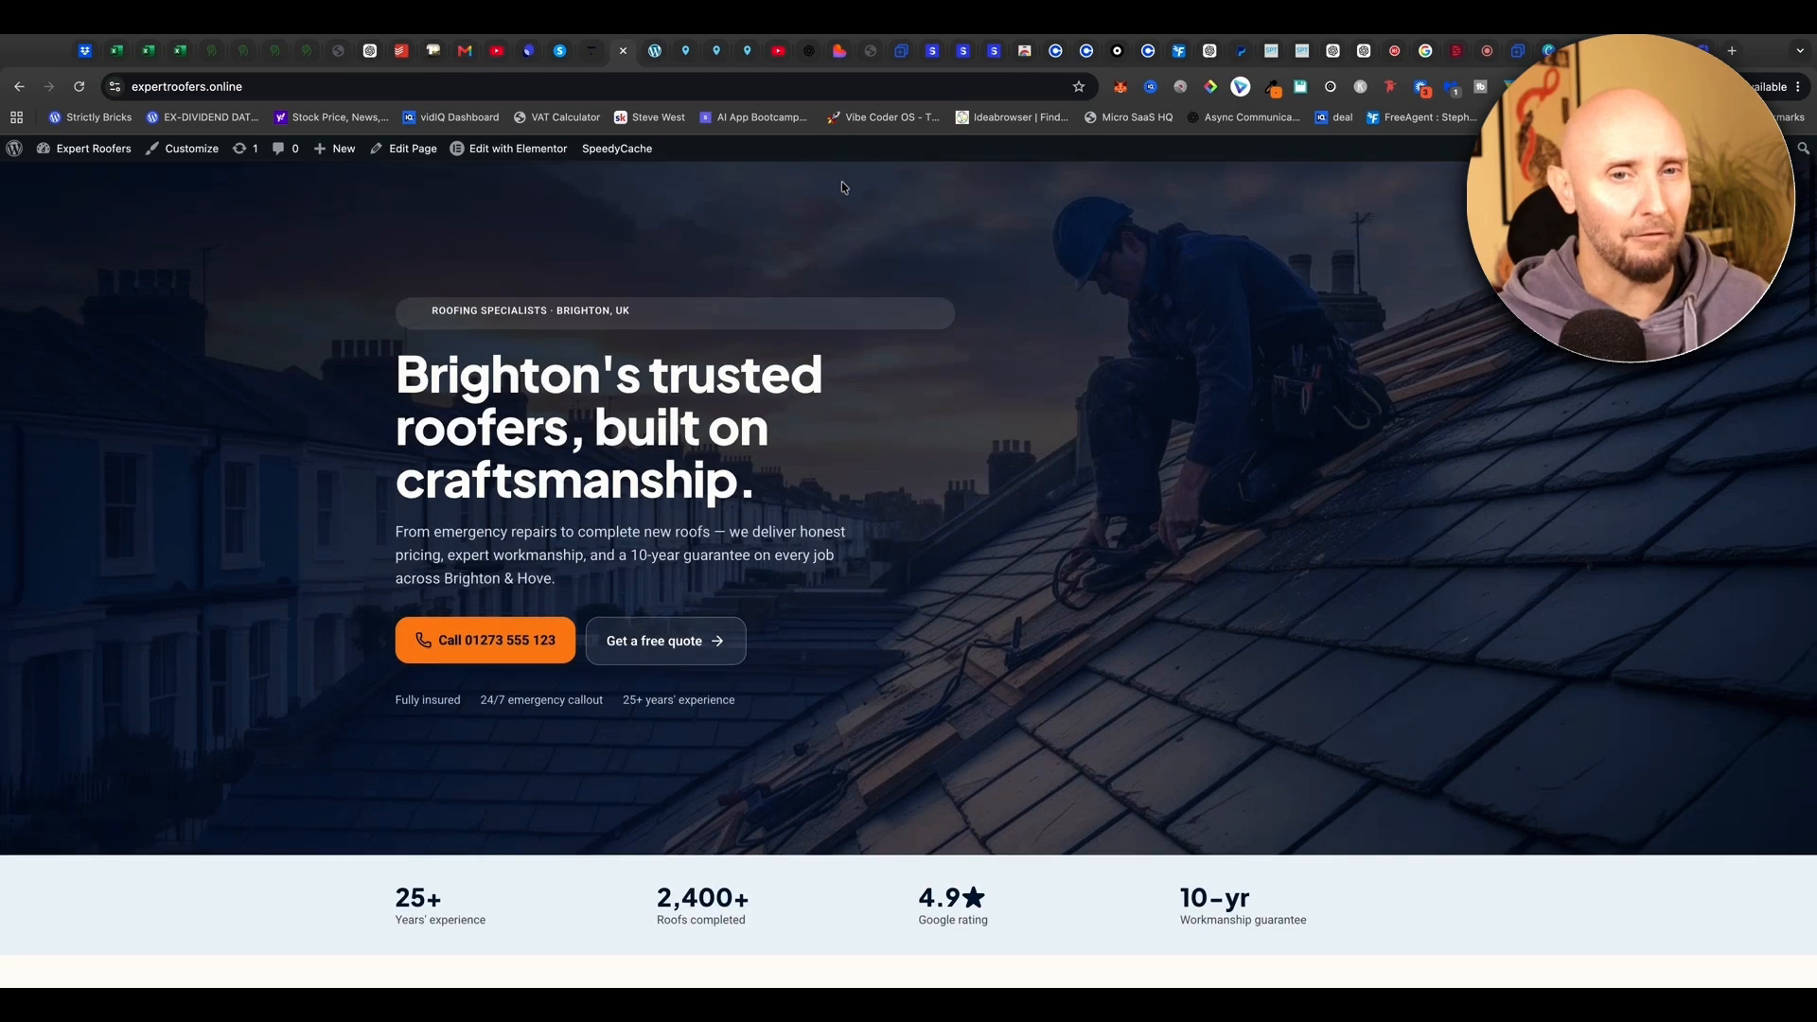
scroll(235, 390, "down", 15)
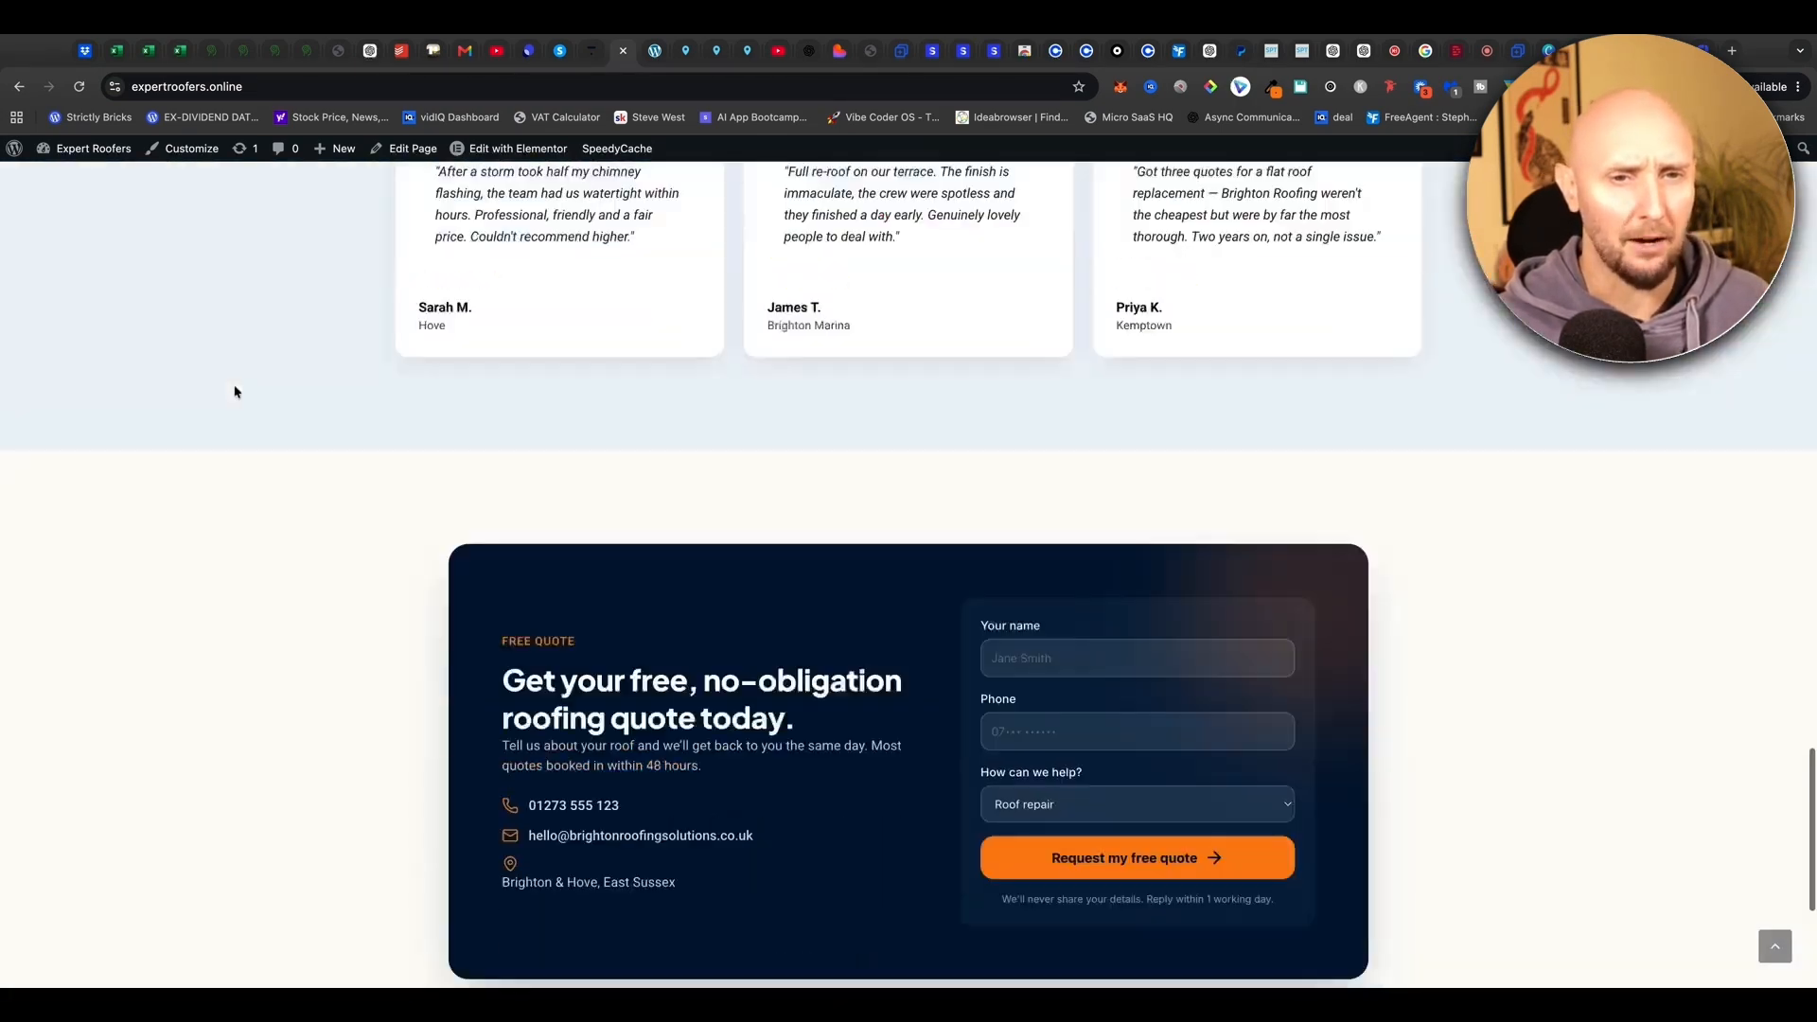
scroll(223, 386, "up", 2)
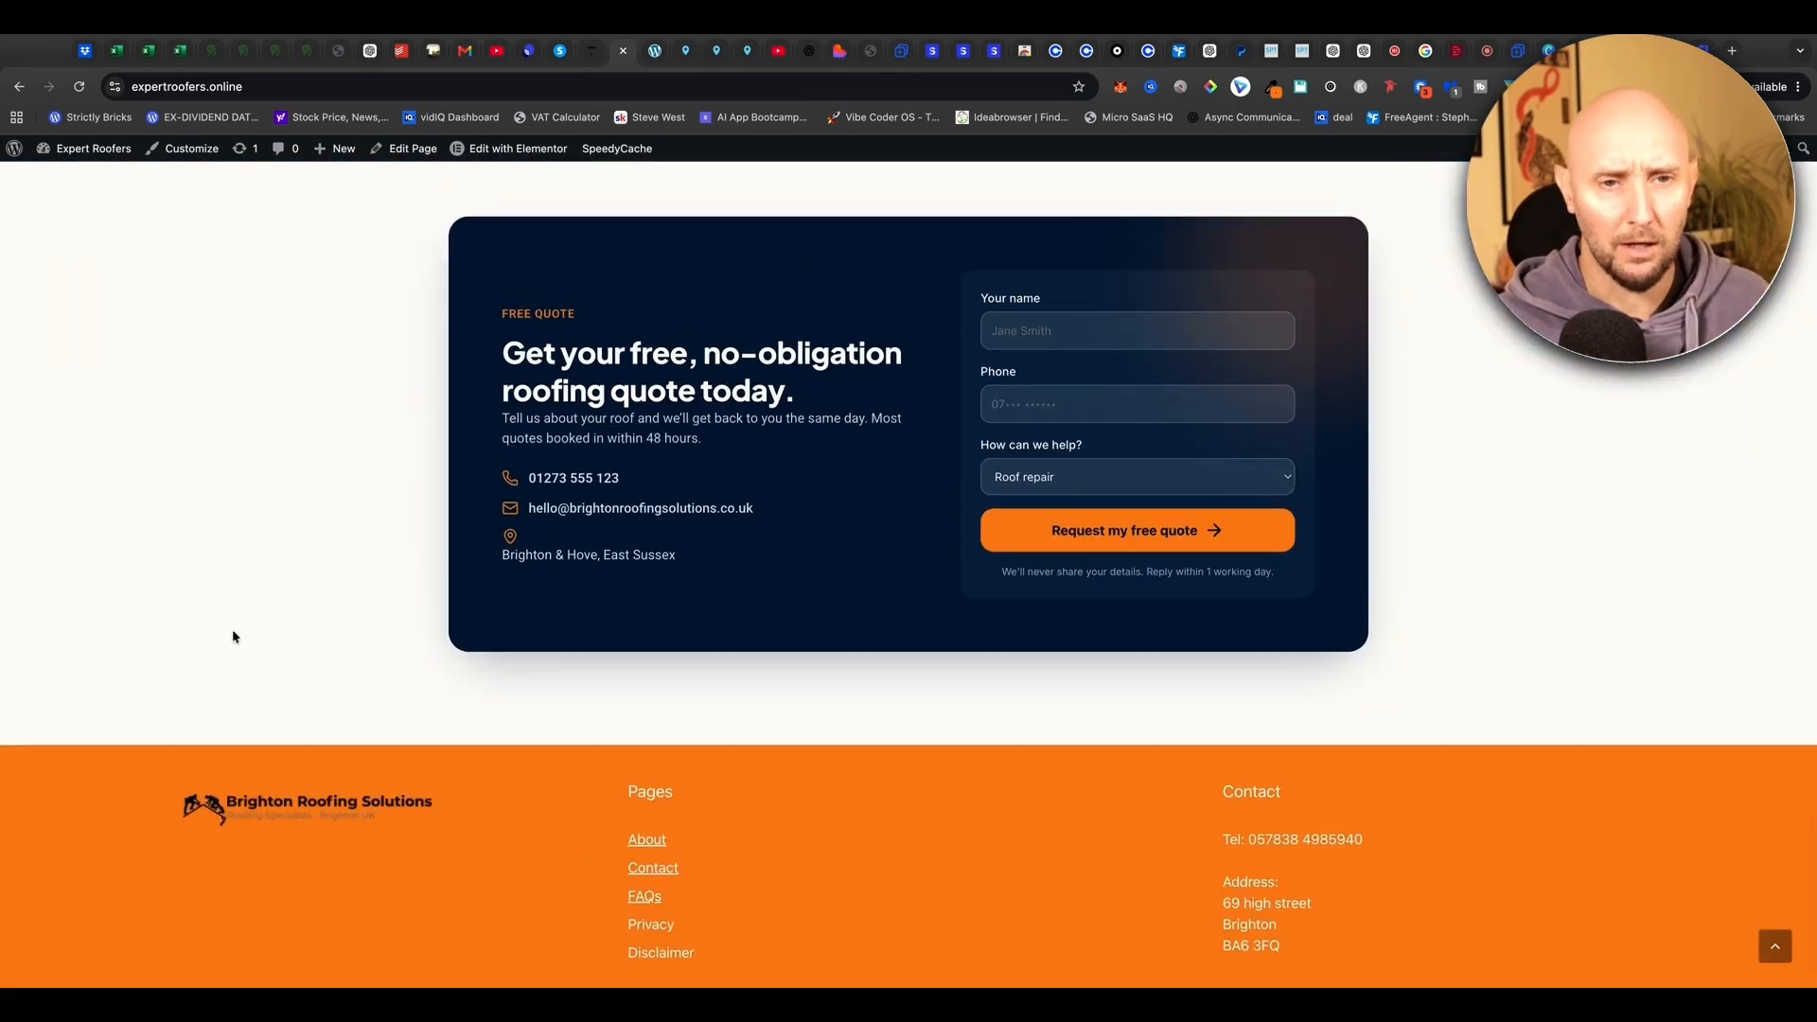
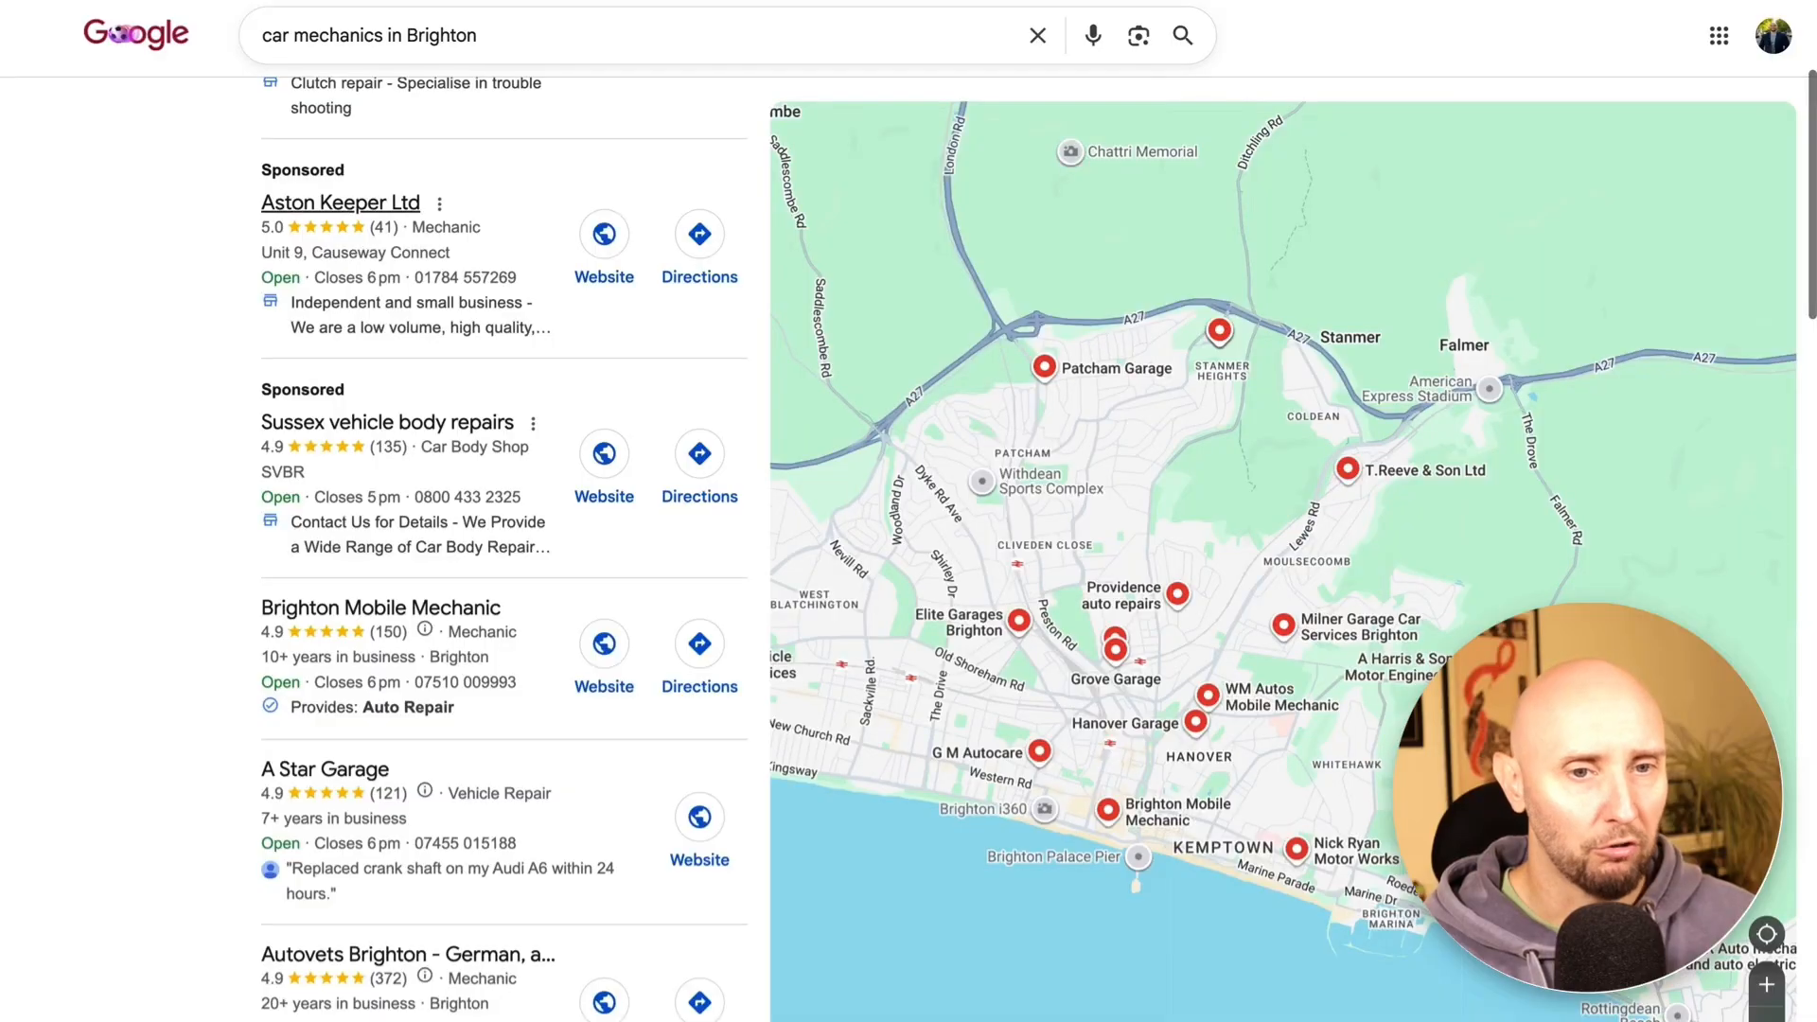
scroll(503, 549, "down", 10)
scroll(530, 323, "down", 4)
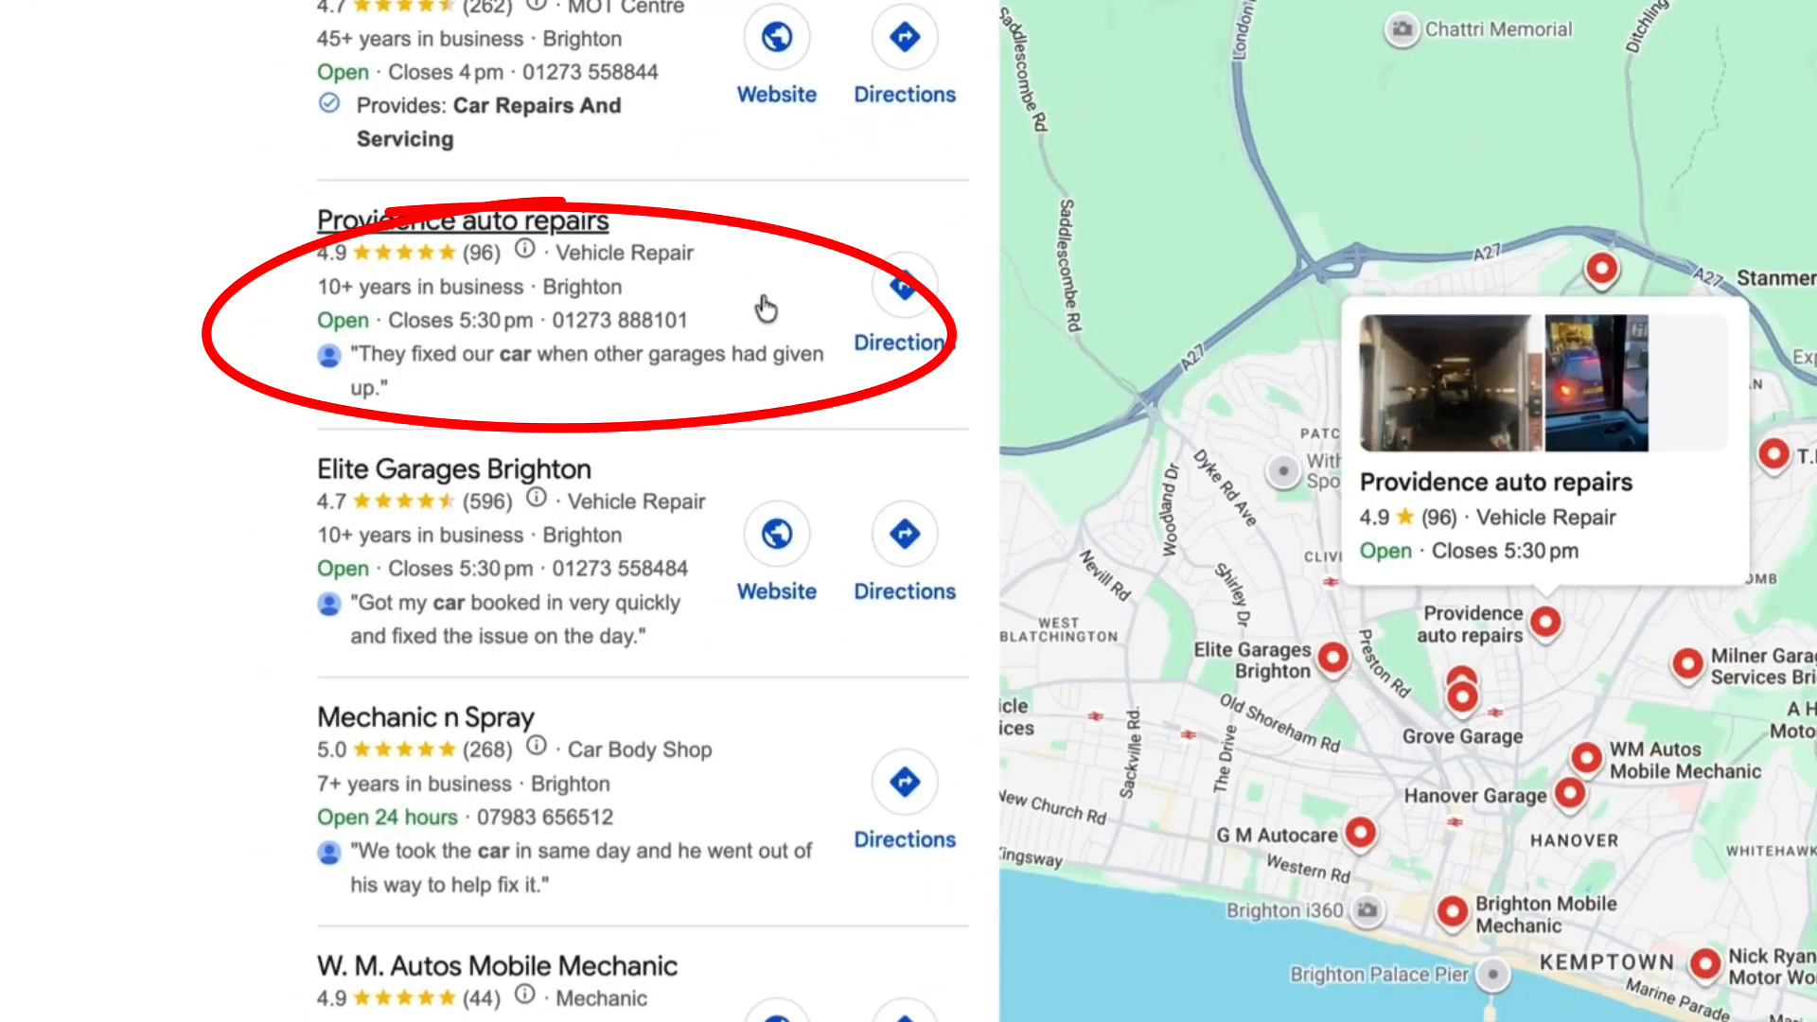
scroll(766, 305, "up", 1)
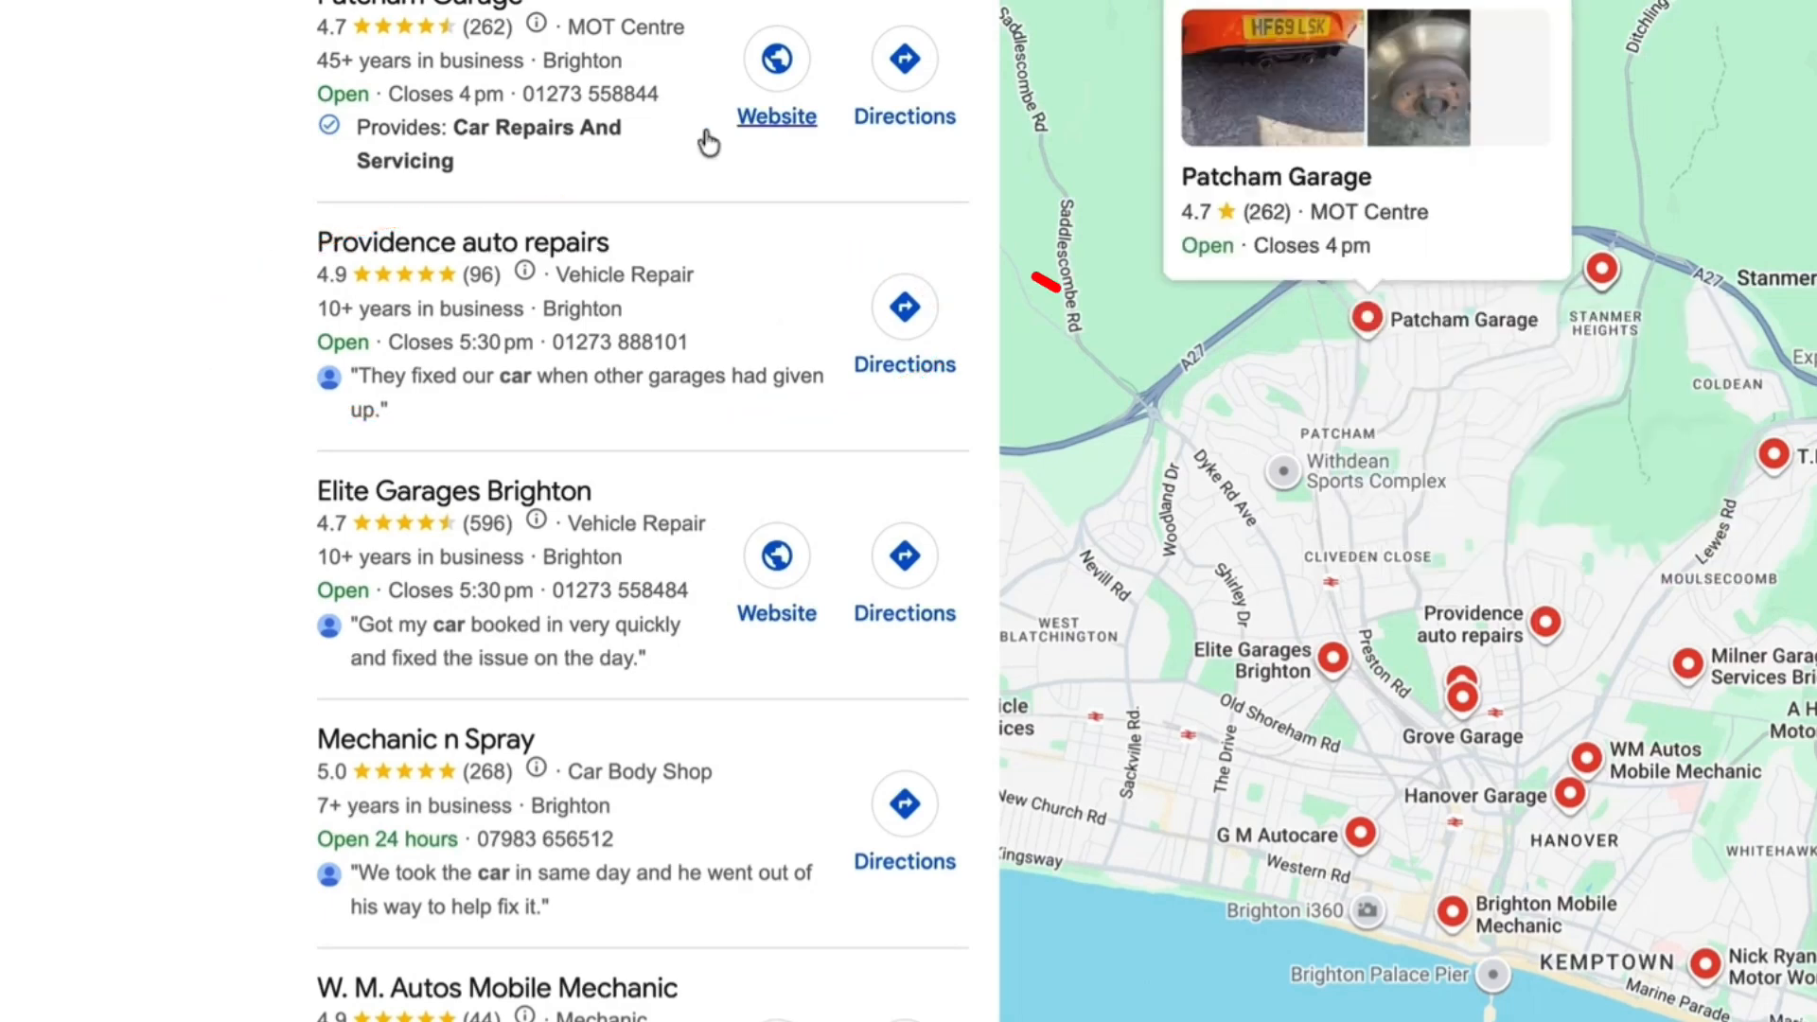
scroll(774, 83, "up", 3)
scroll(734, 304, "down", 4)
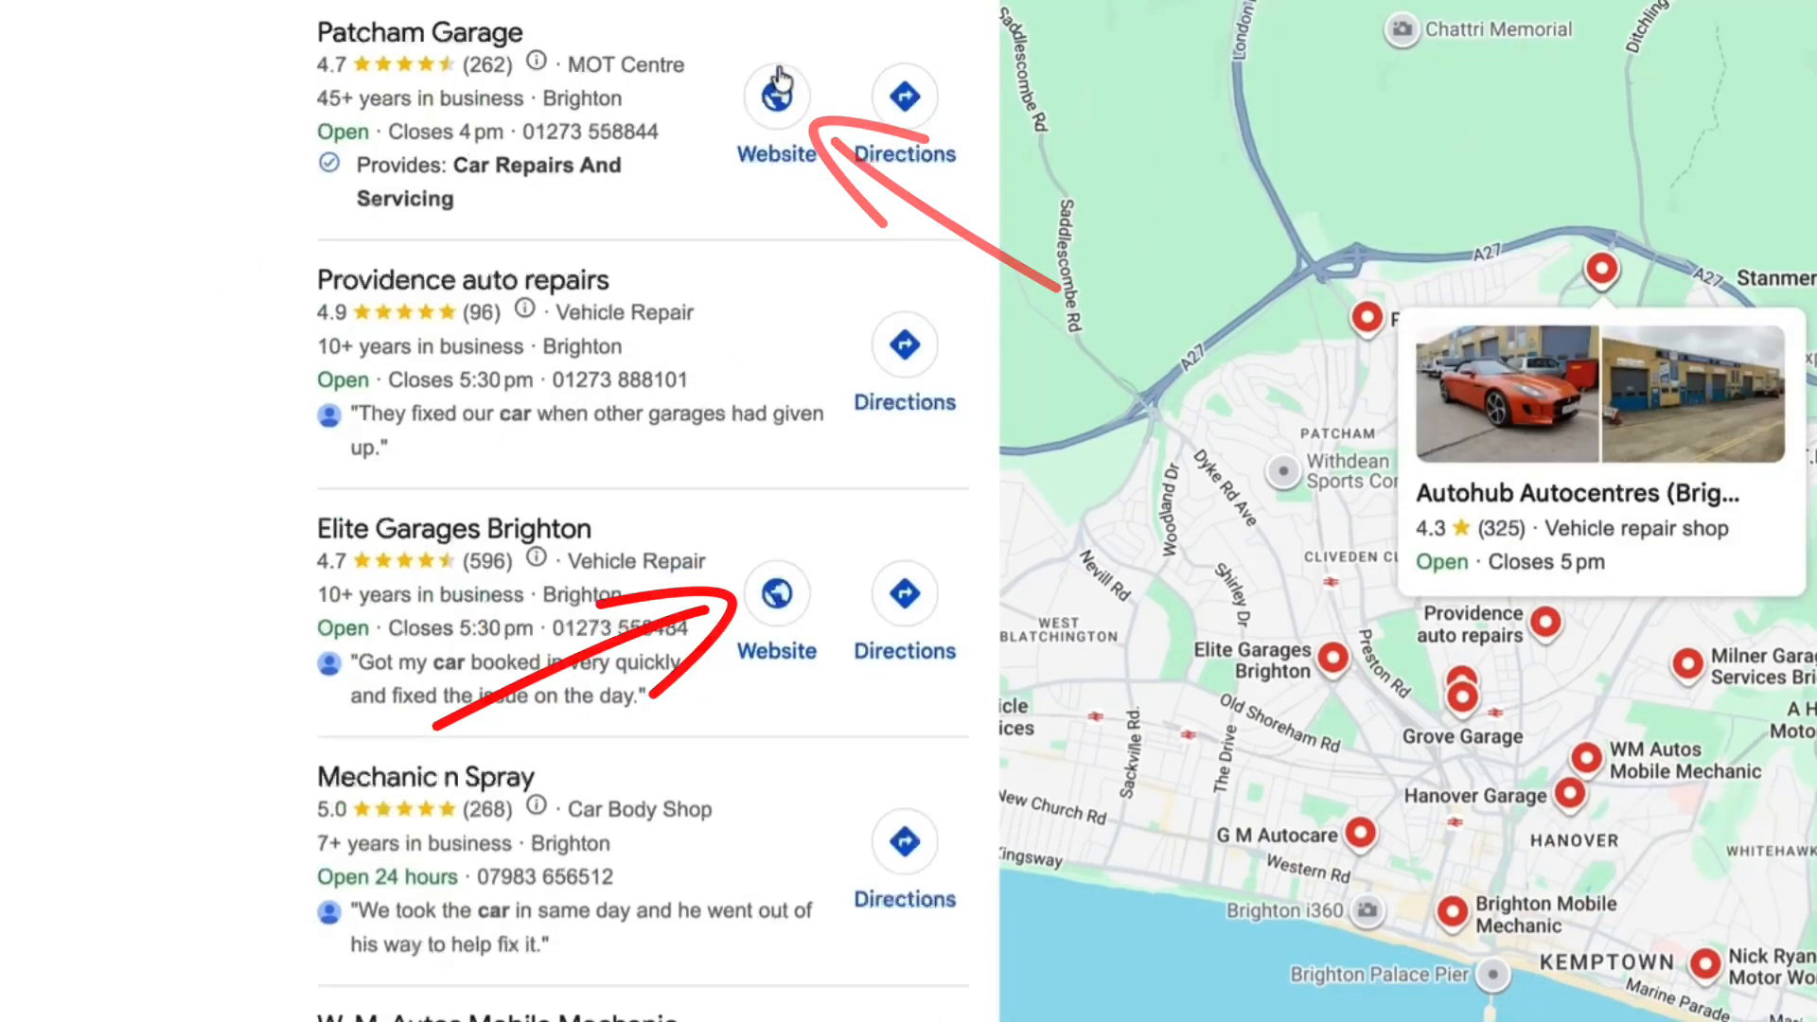
scroll(624, 379, "down", 3)
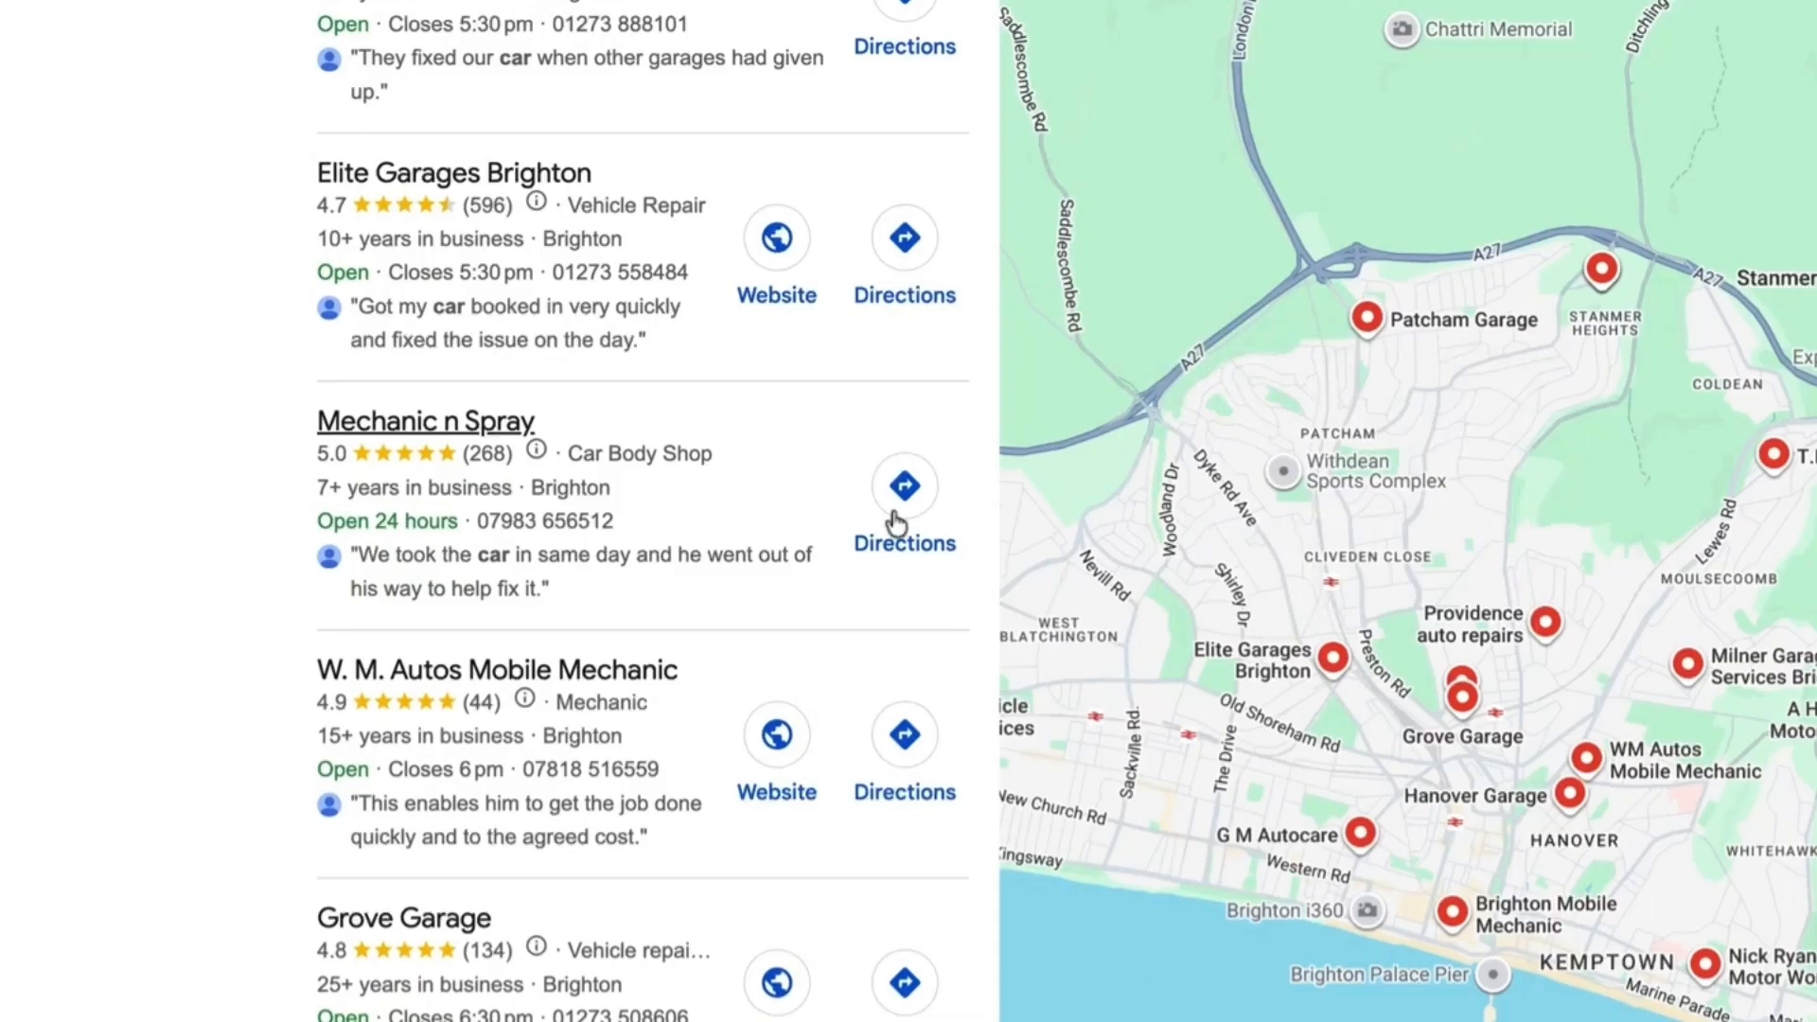
scroll(714, 474, "down", 5)
scroll(716, 475, "down", 2)
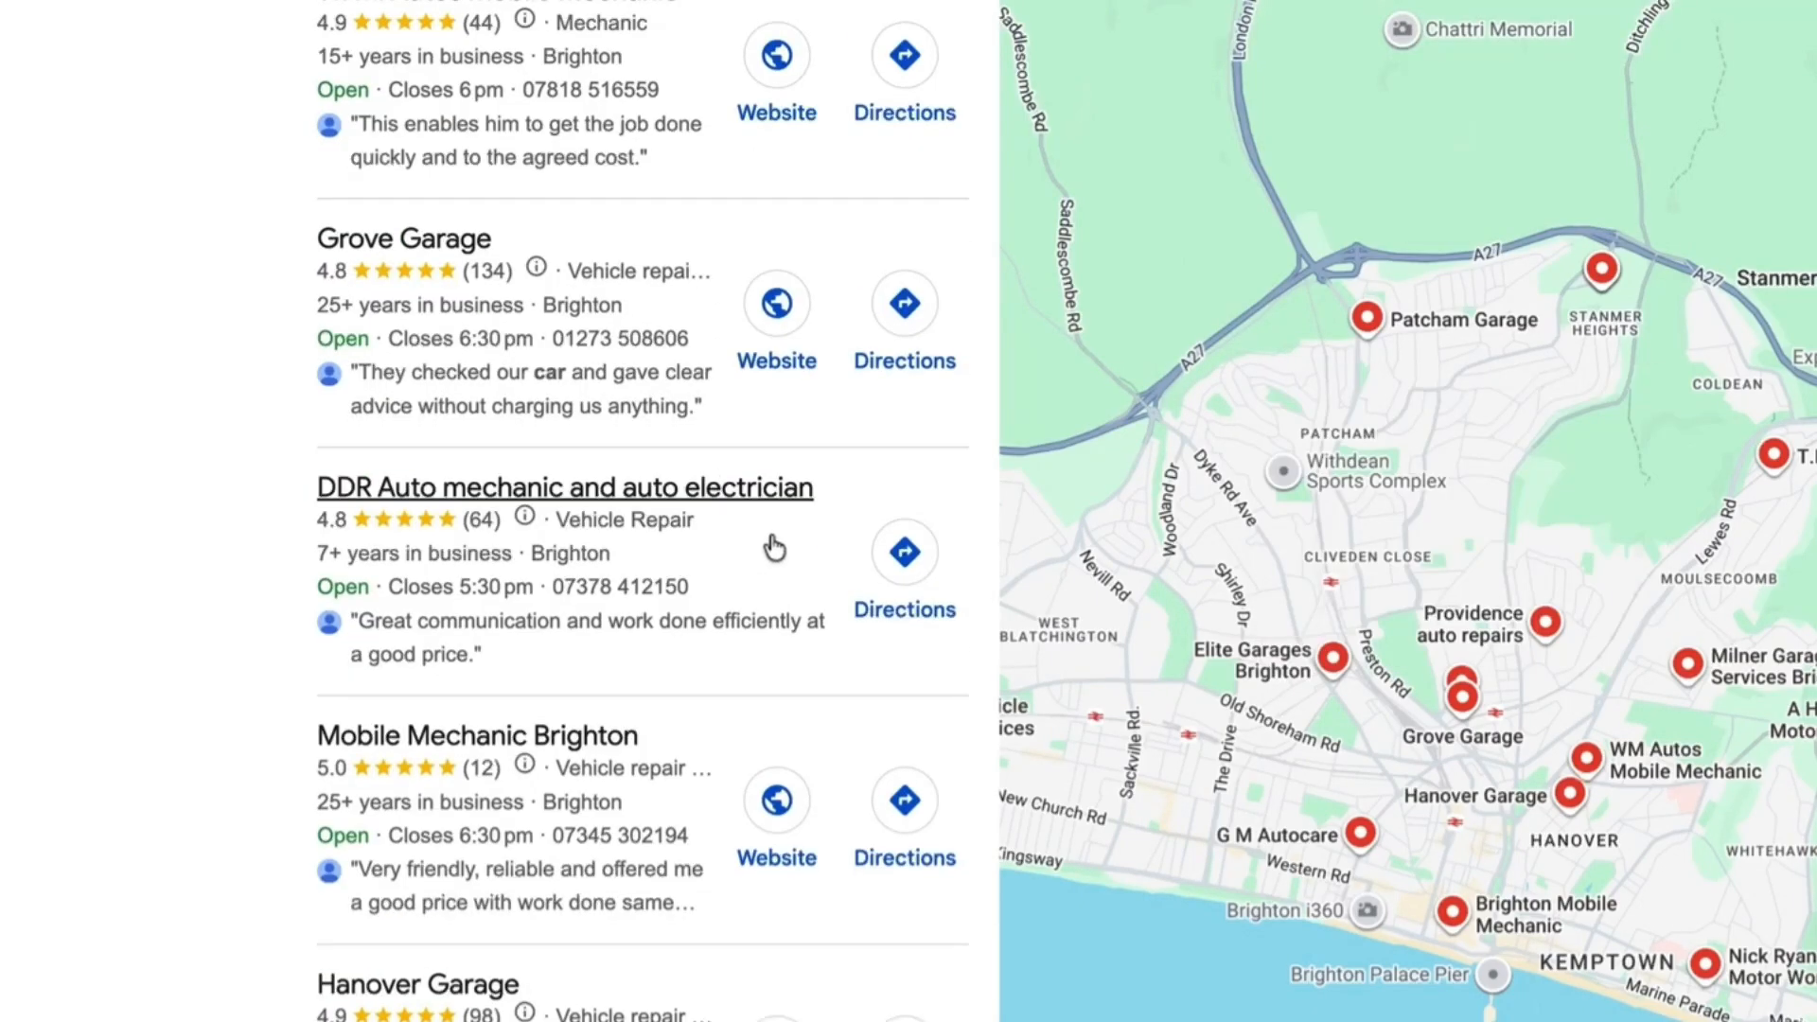
scroll(758, 547, "down", 10)
scroll(586, 650, "down", 2)
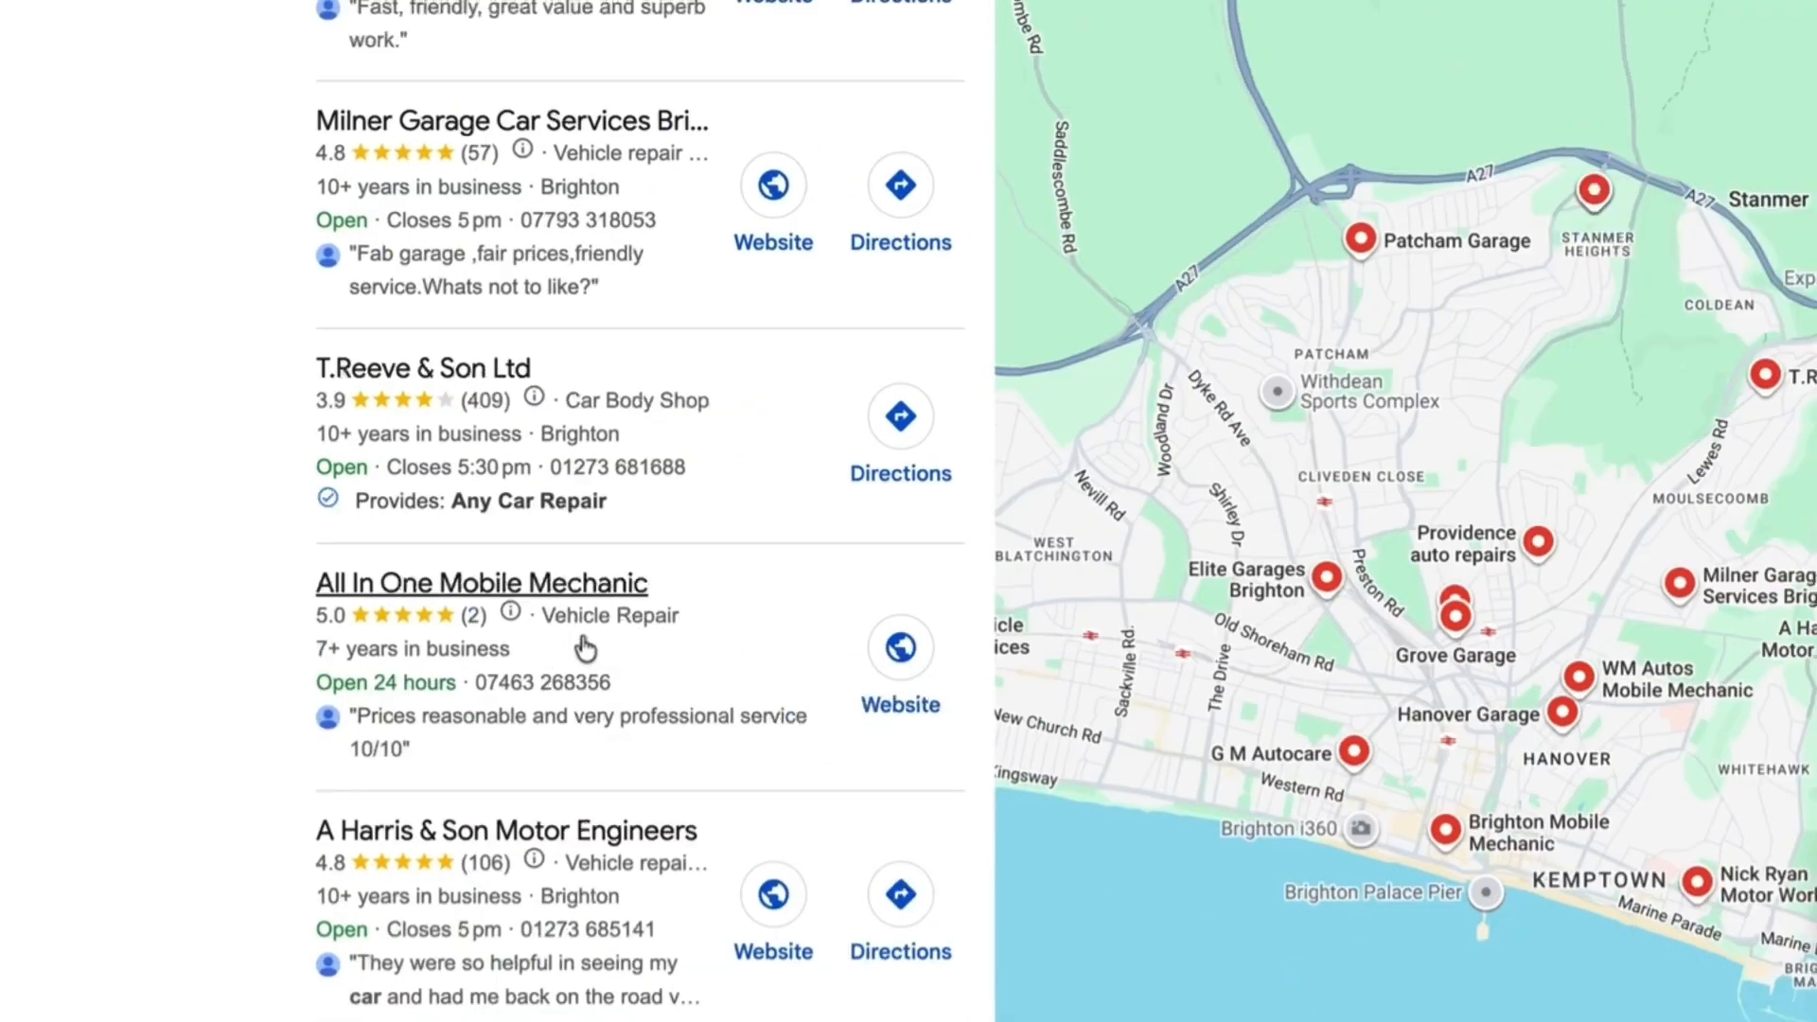
scroll(584, 650, "up", 10)
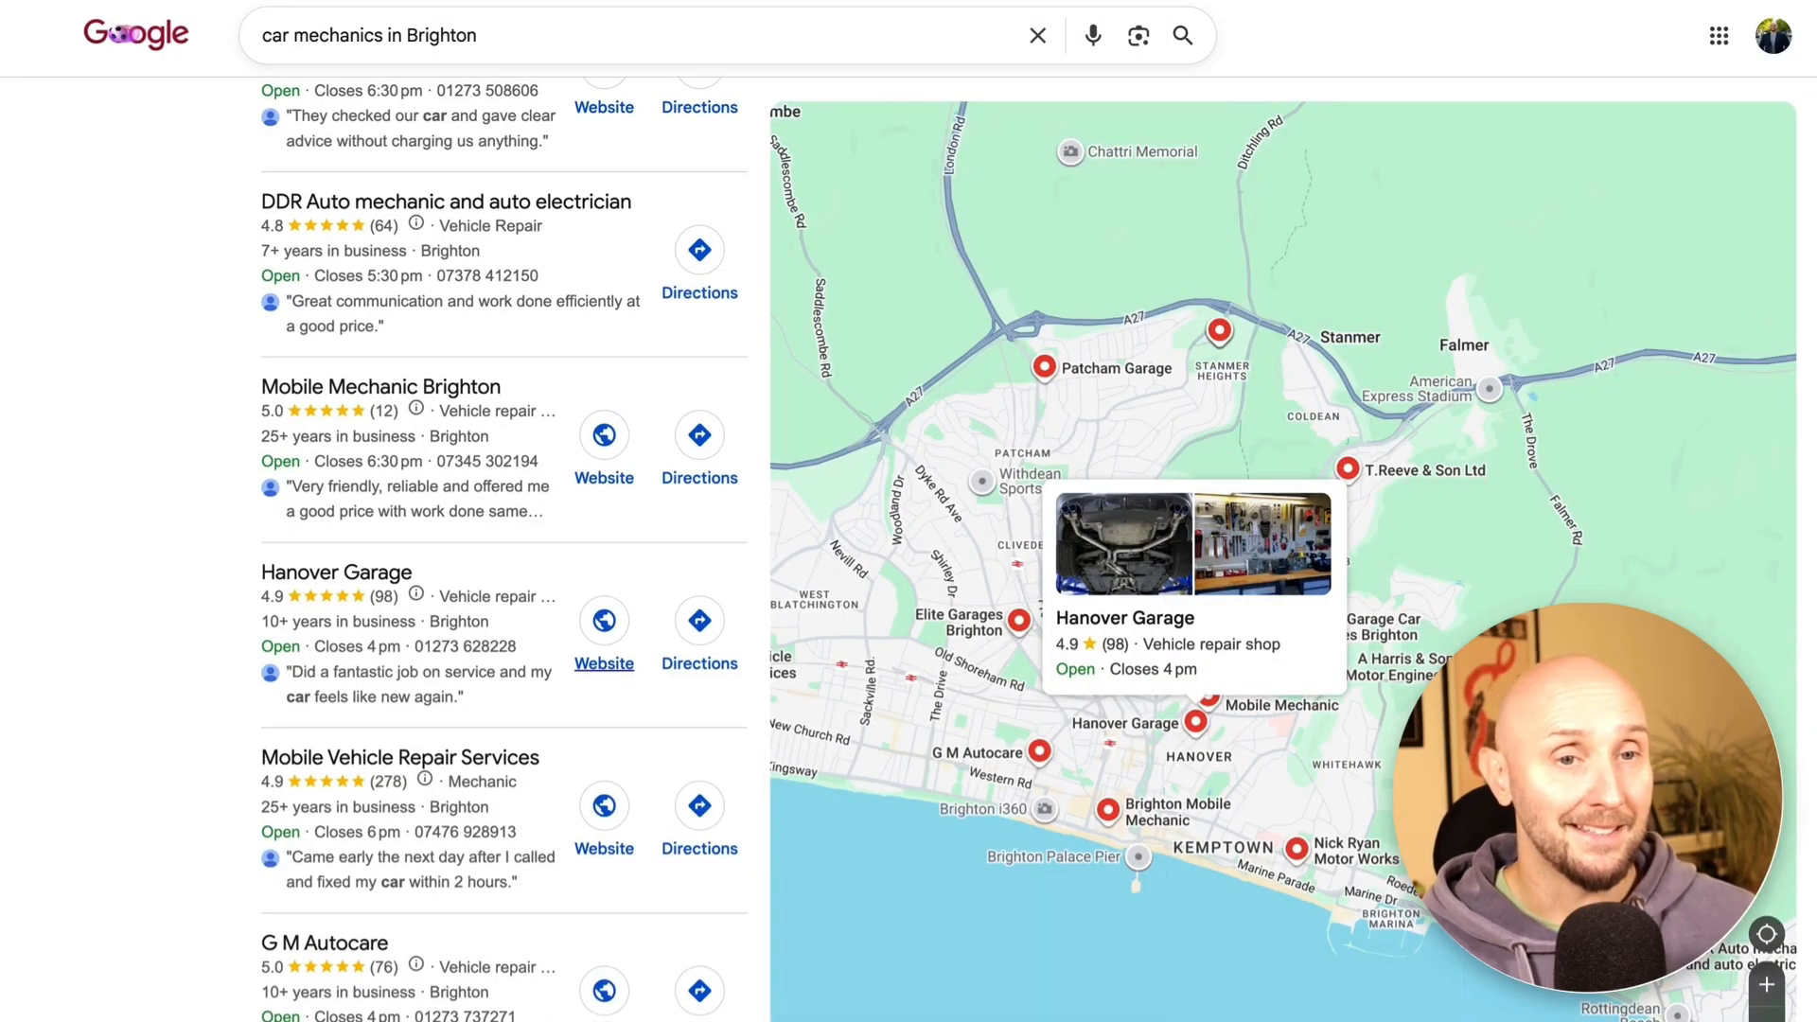
scroll(603, 663, "up", 2)
scroll(624, 543, "up", 1)
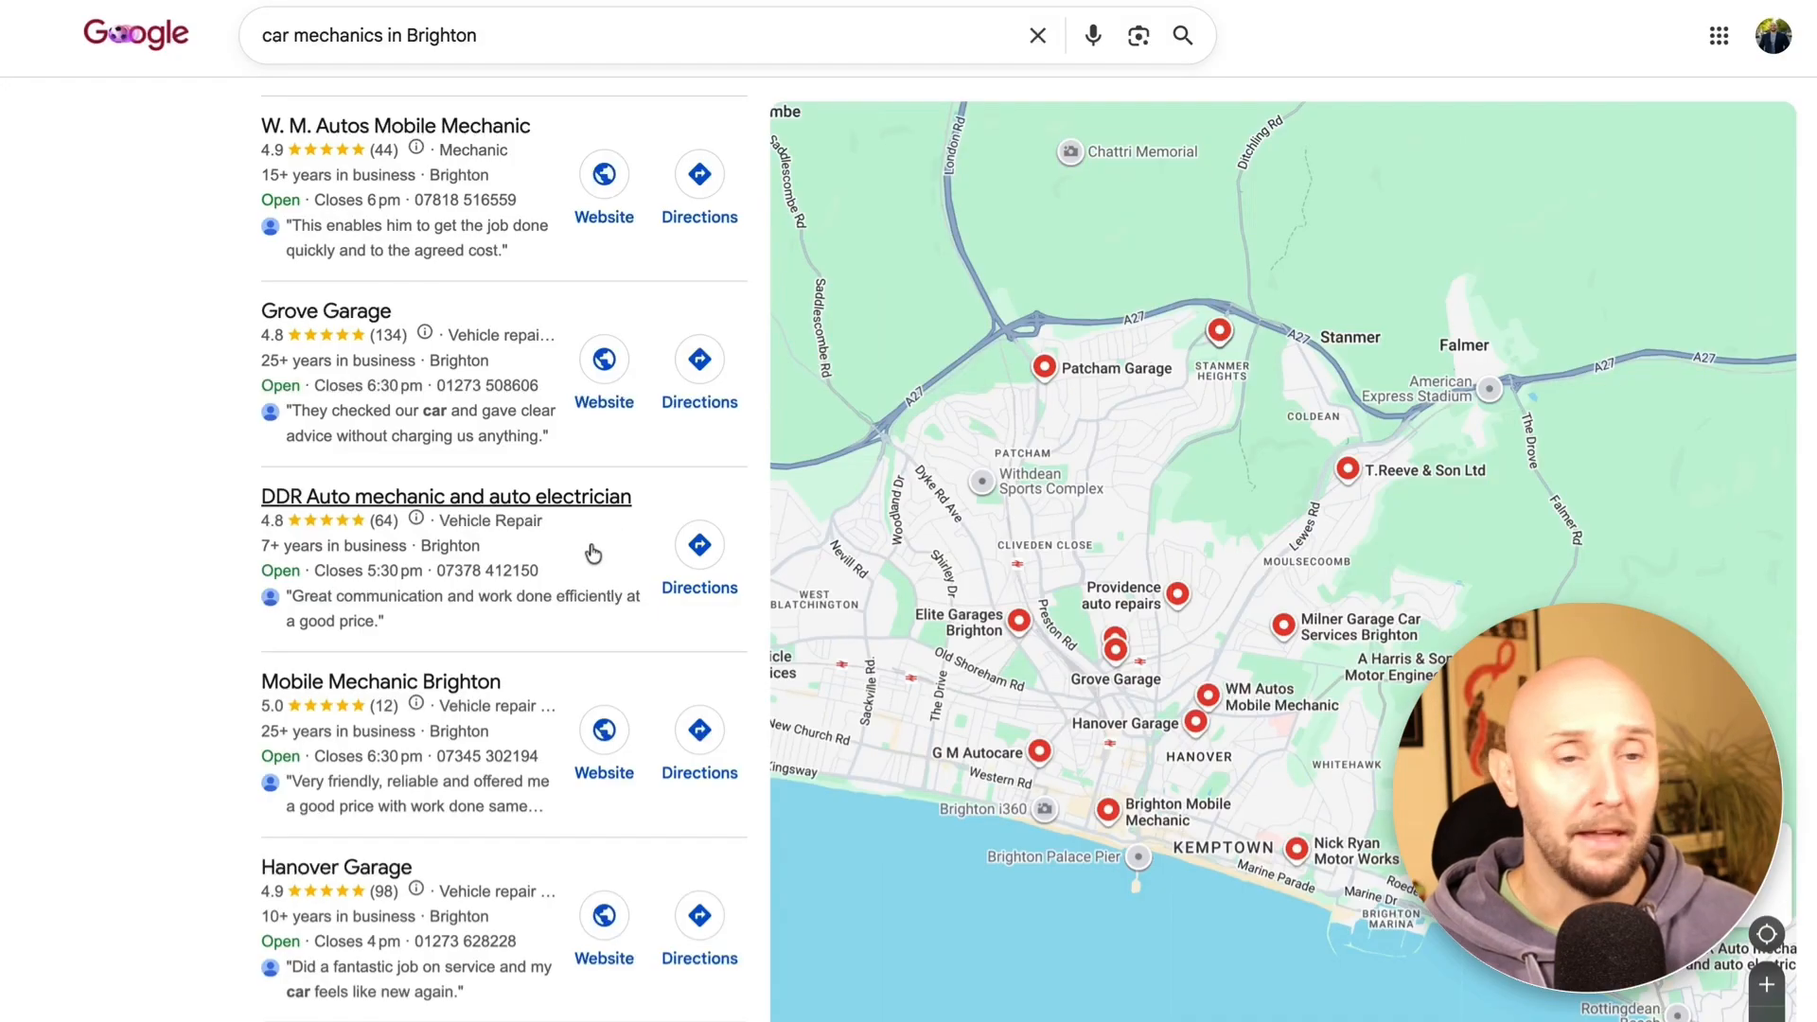
scroll(592, 554, "up", 4)
scroll(591, 553, "up", 2)
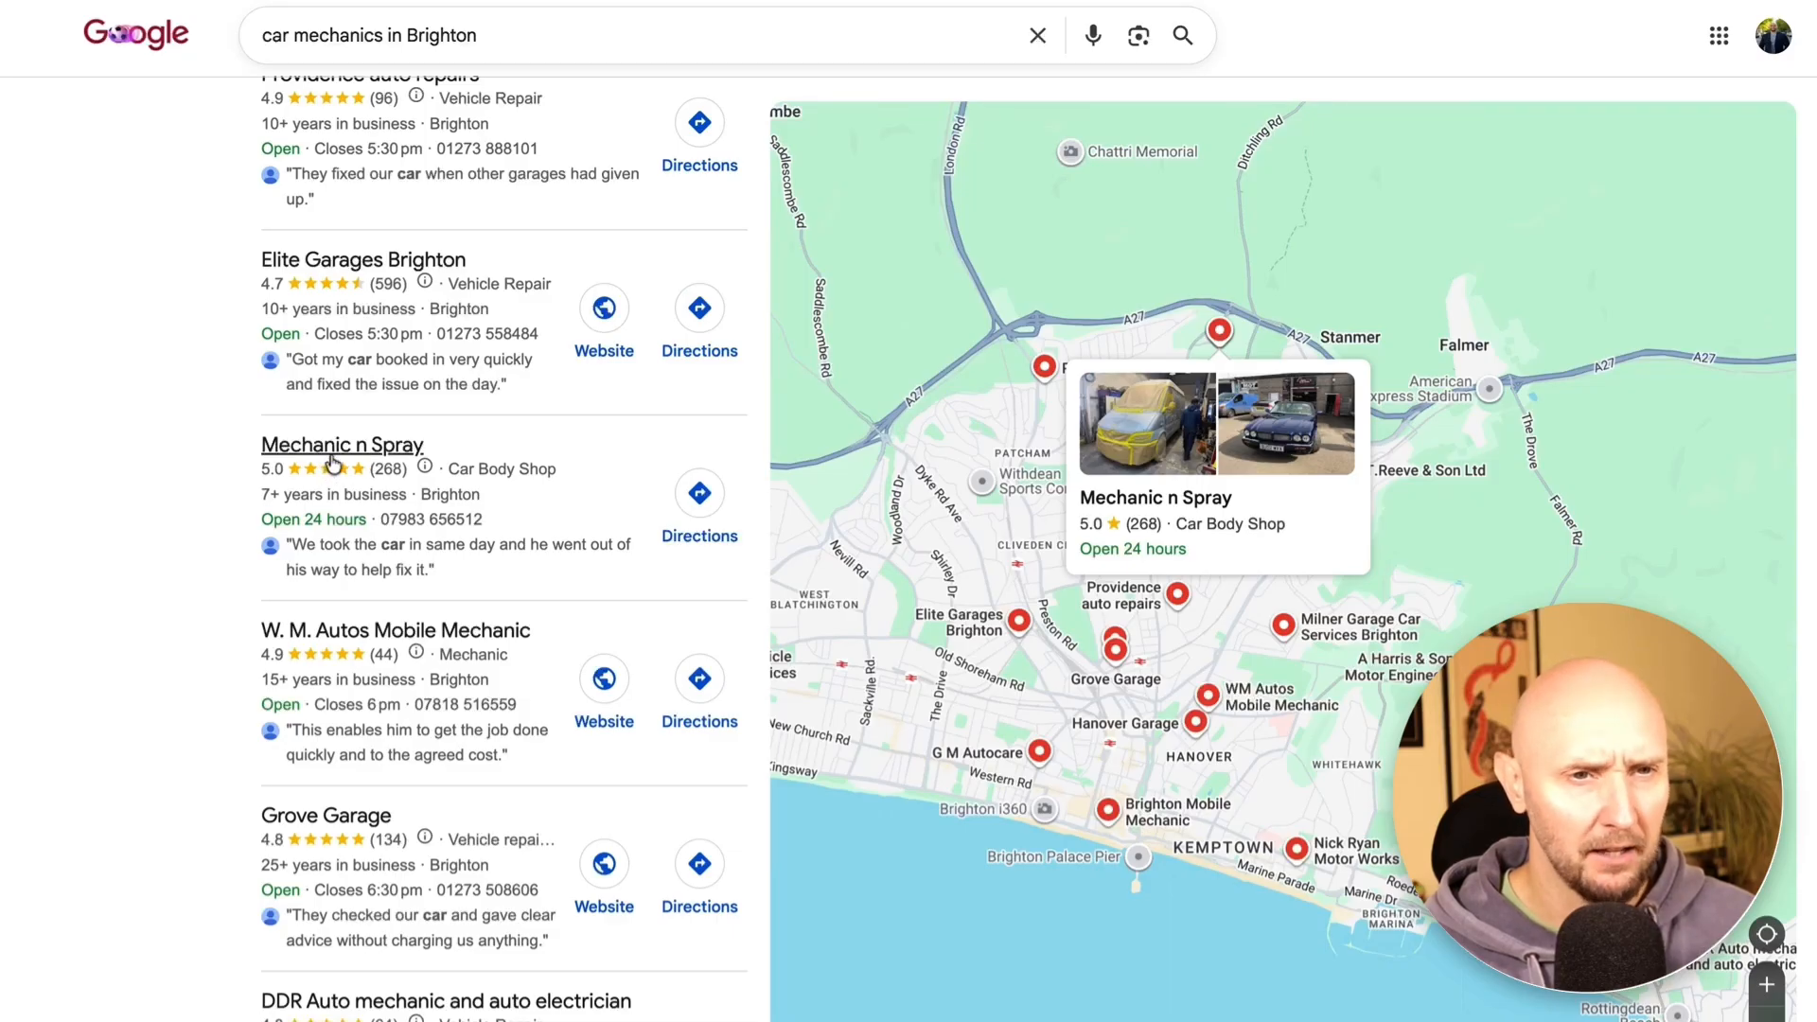
Open the Mechanic n Spray business profile and note its 268 reviews
left_click(332, 458)
scroll(1000, 568, "down", 3)
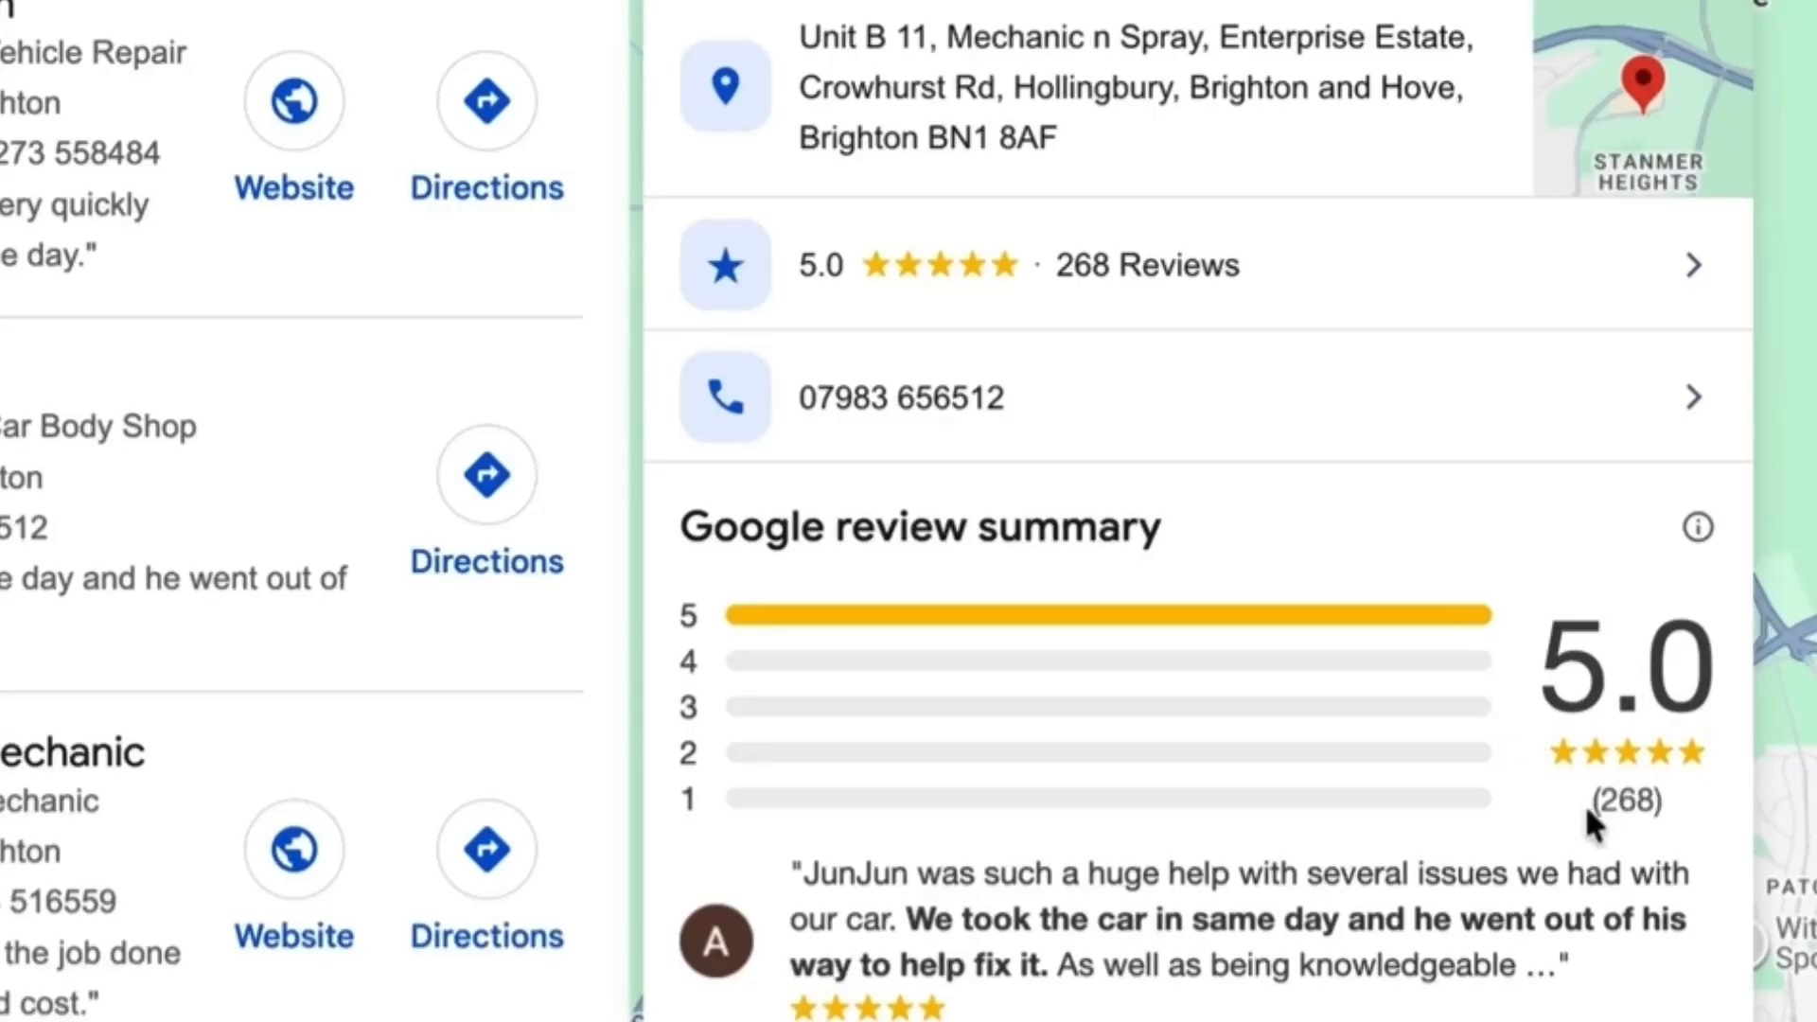
left_click_drag(1586, 803, 1690, 791)
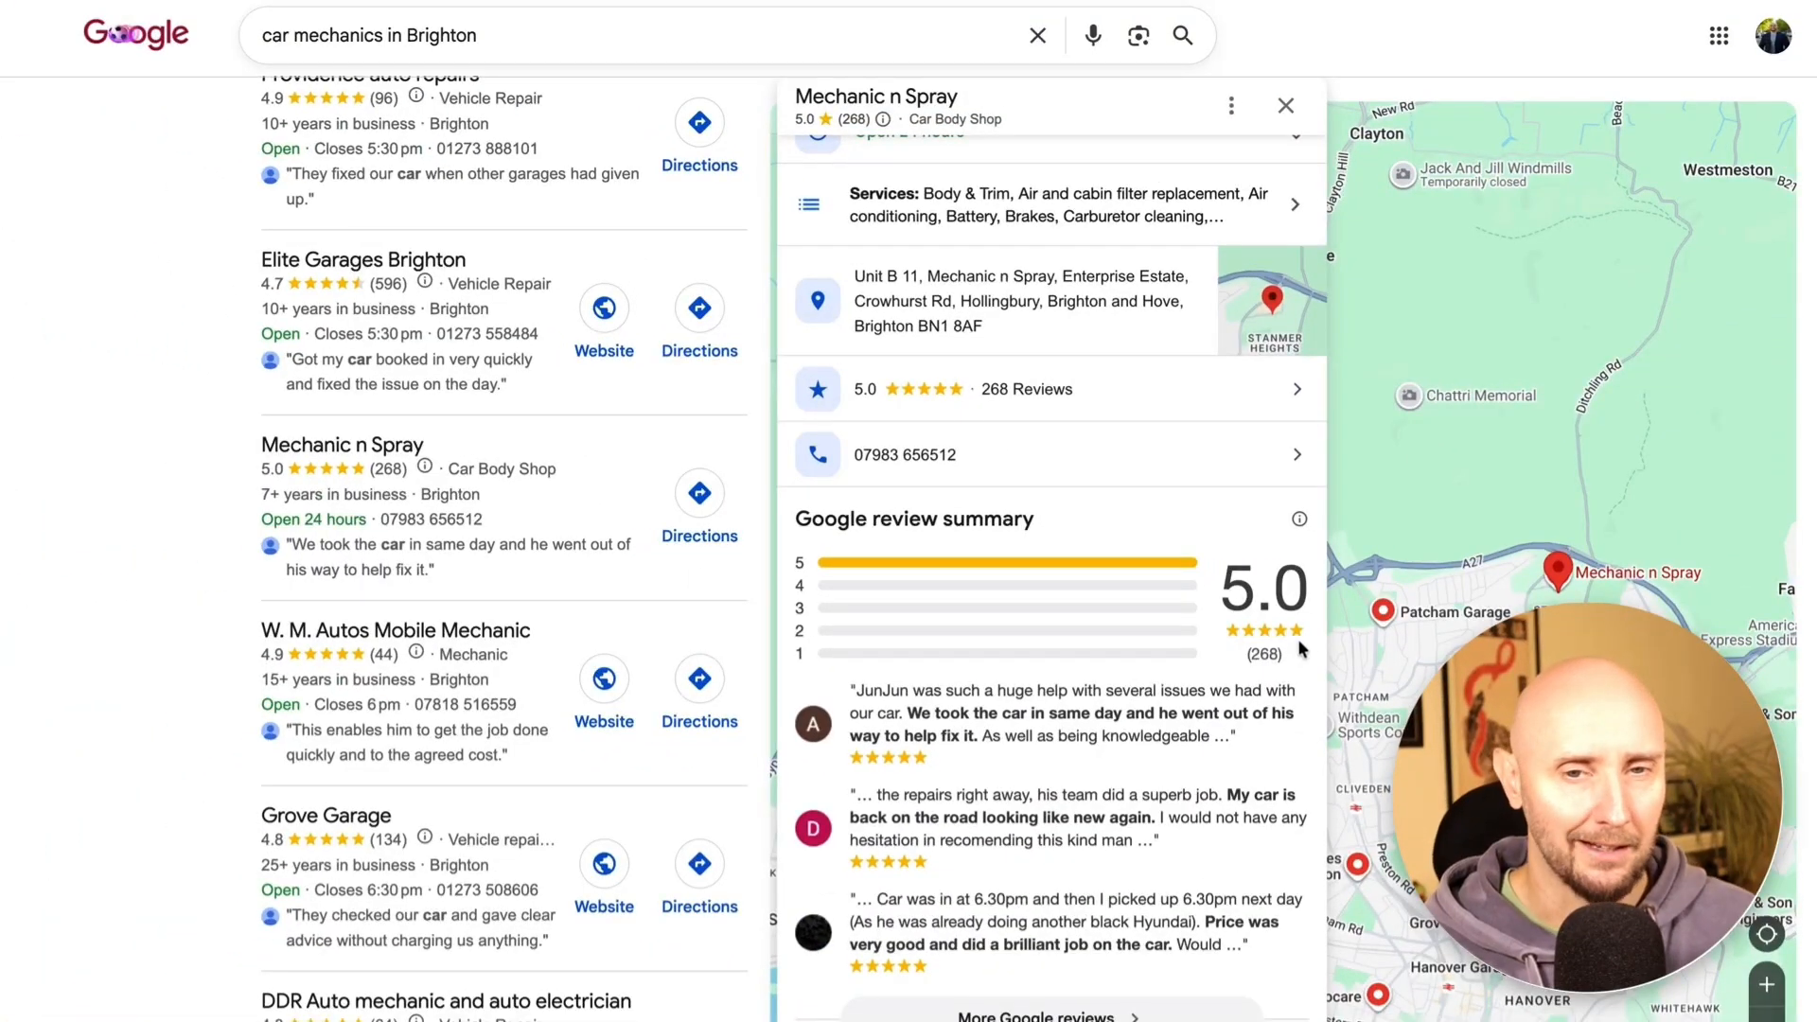
scroll(1297, 651, "down", 1)
scroll(1046, 553, "up", 5)
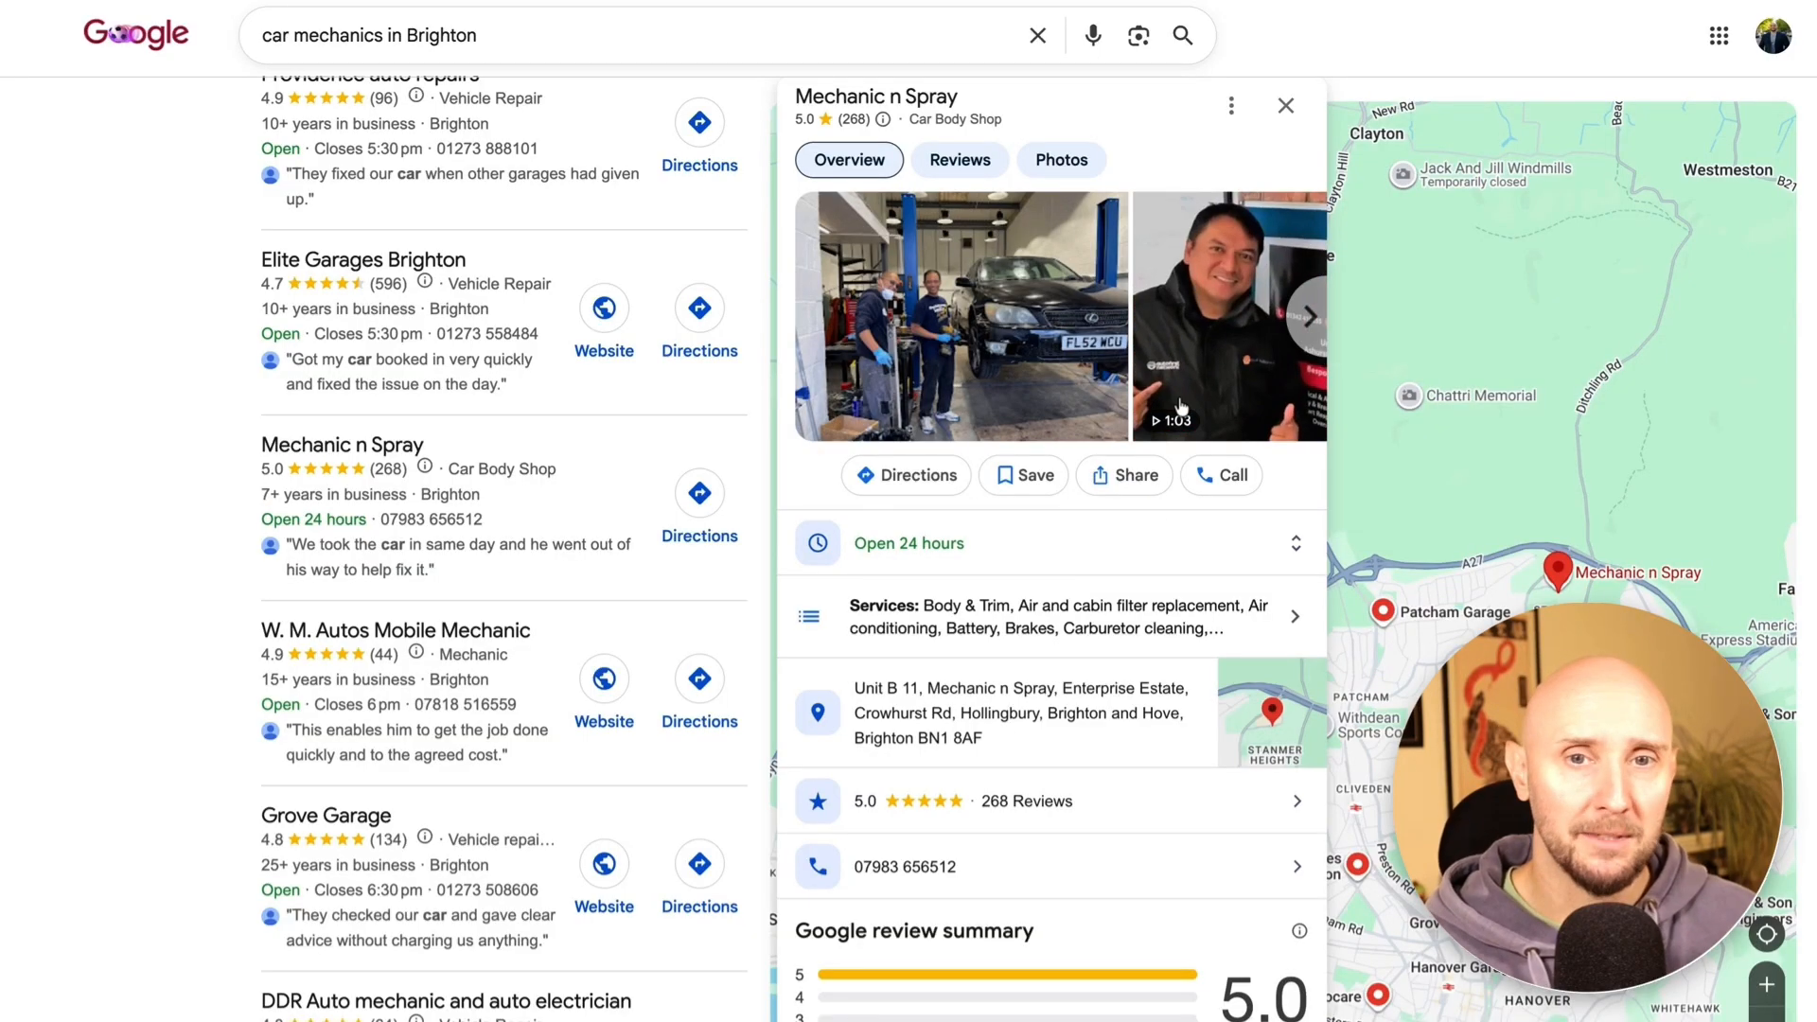
Browse the Mechanic n Spray photo carousel and play its 1:03 video
scroll(1183, 400, "right", 3)
scroll(1183, 399, "right", 6)
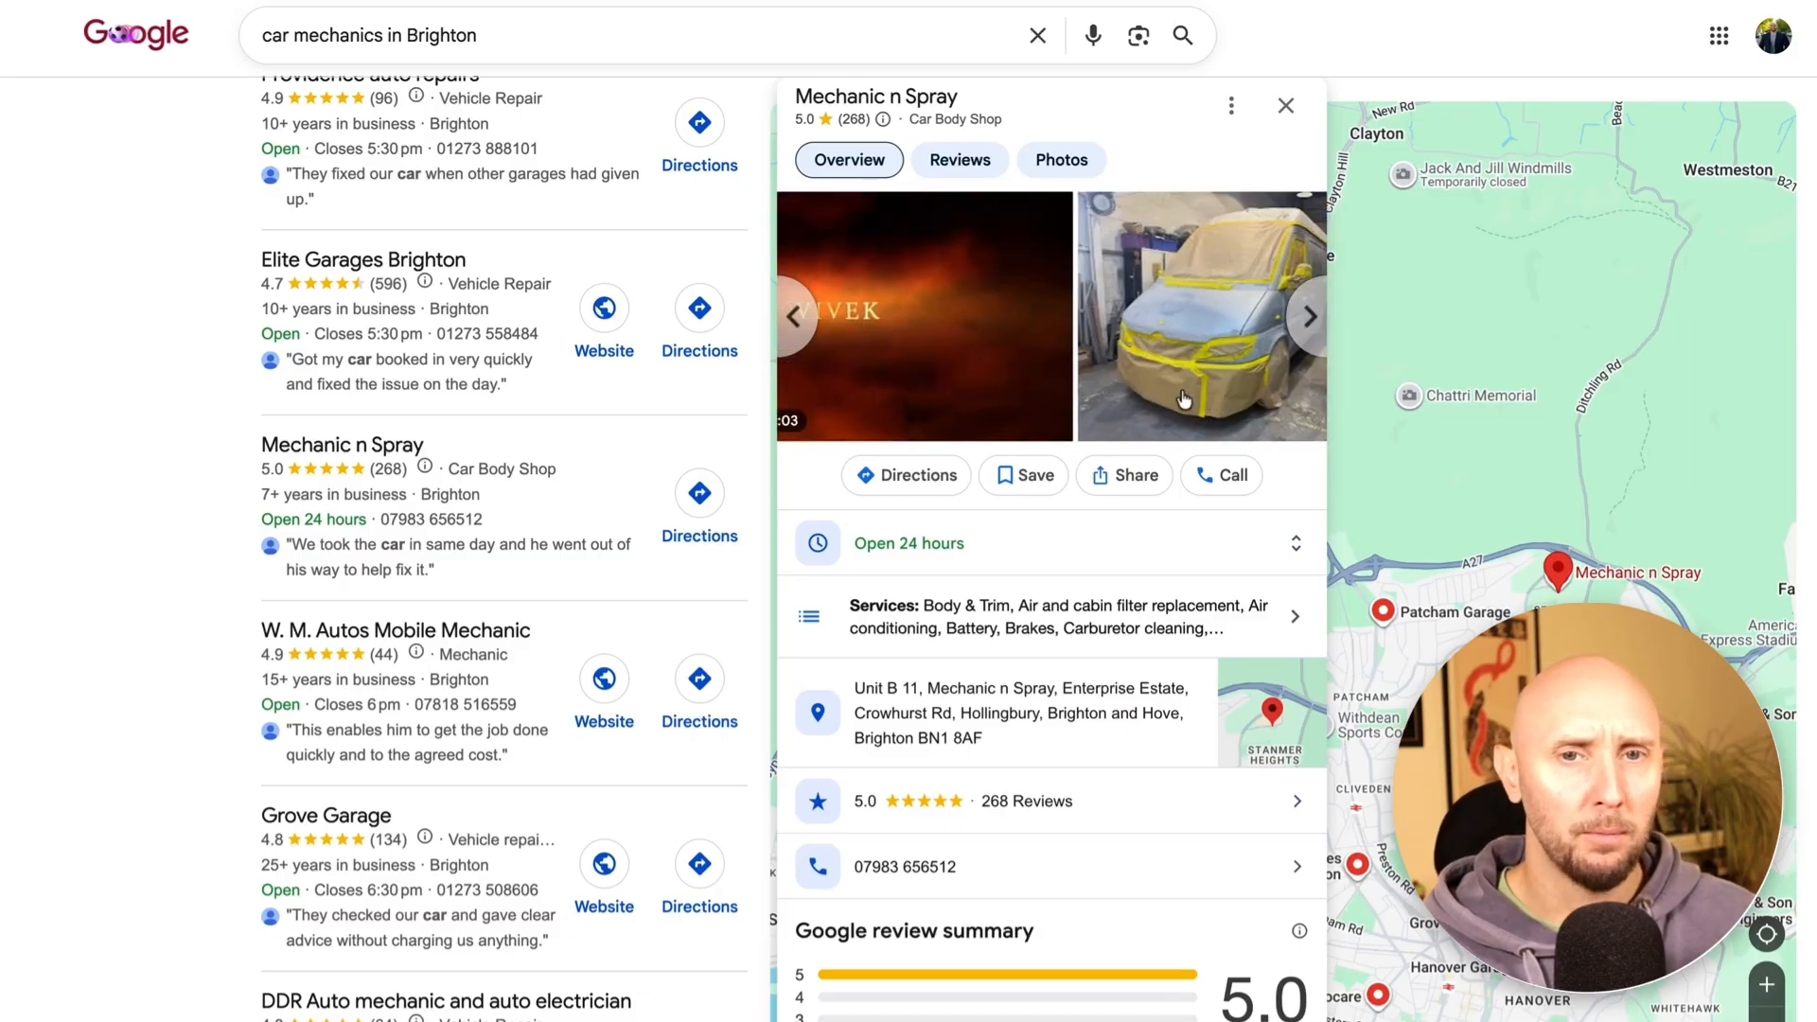
scroll(1183, 399, "left", 6)
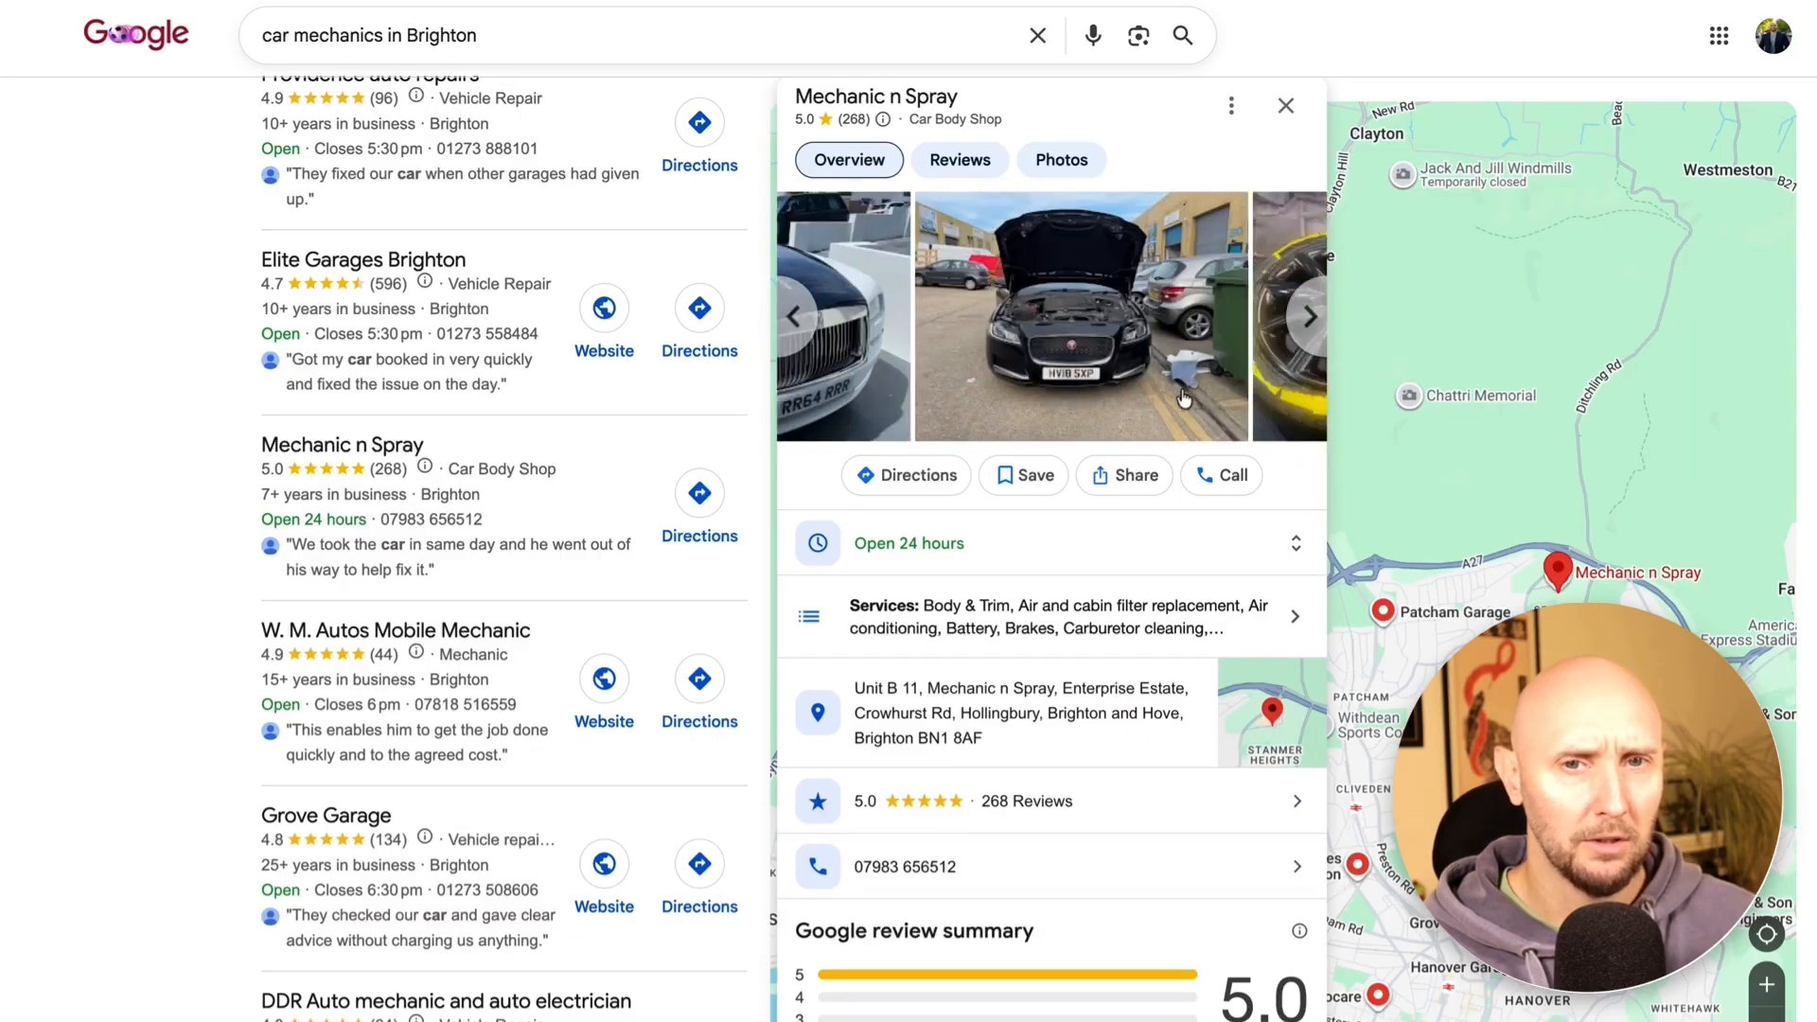
scroll(1050, 316, "right", 8)
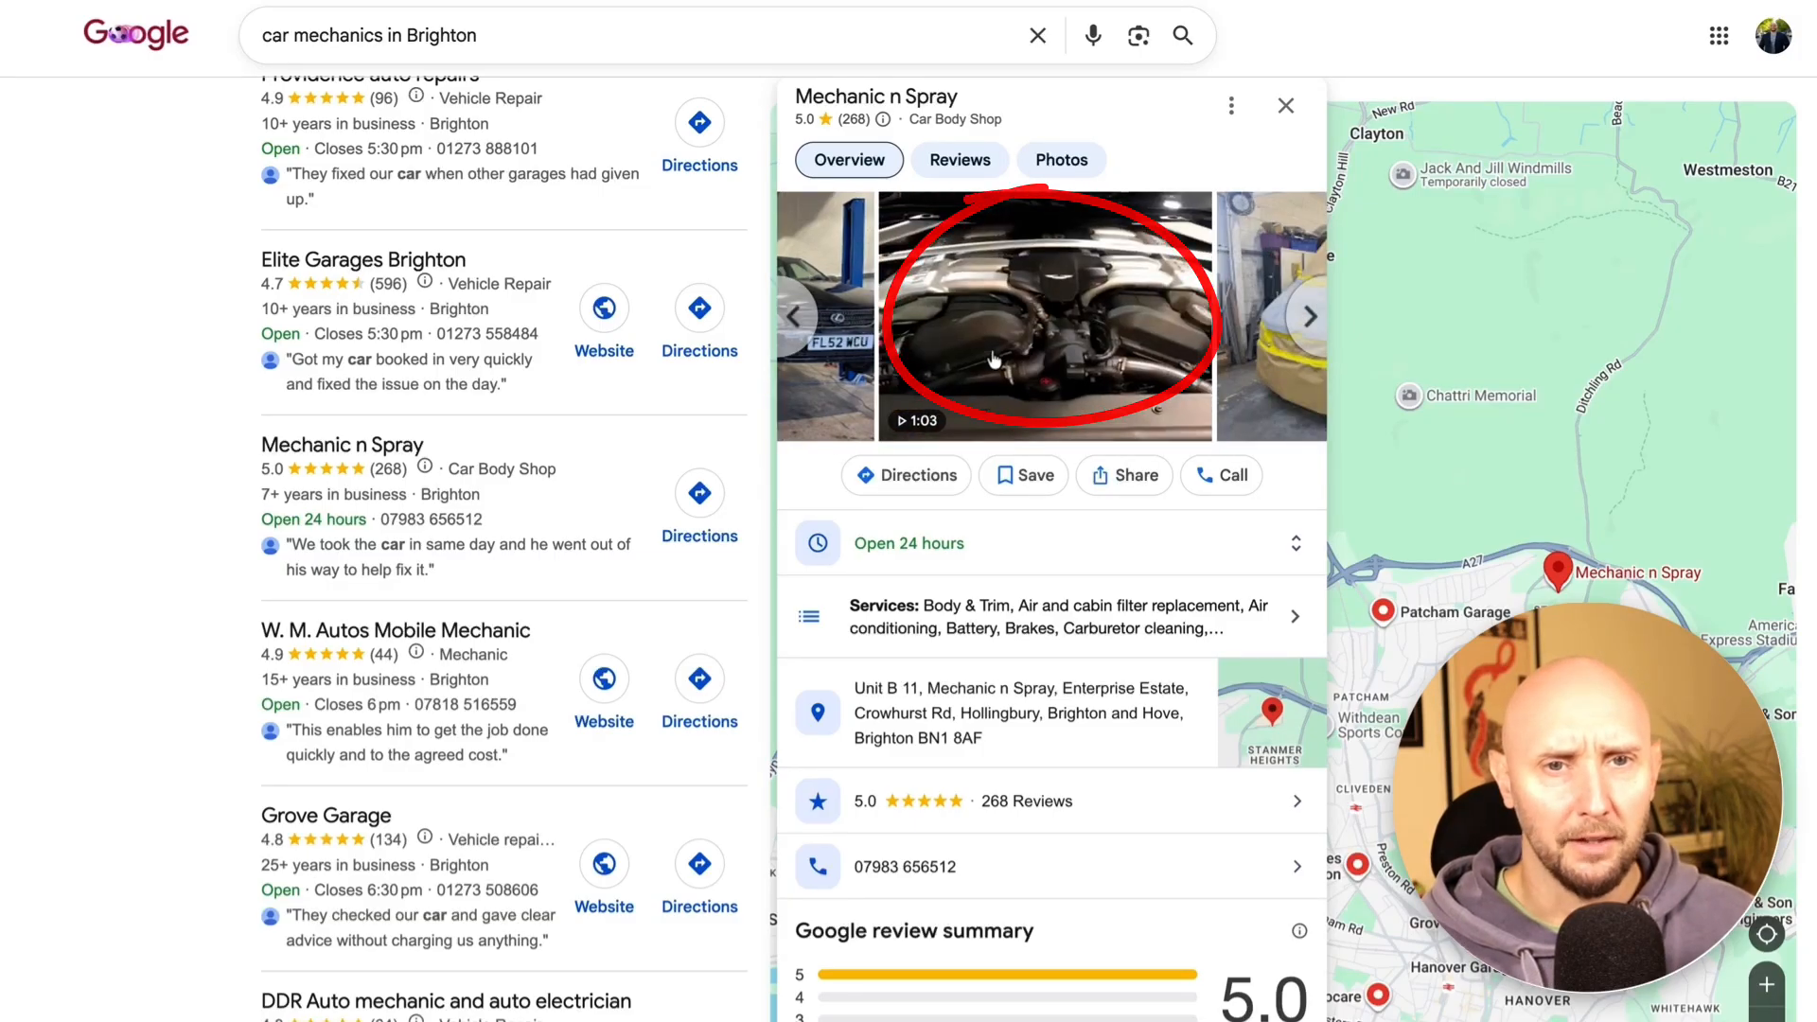
left_click(993, 357)
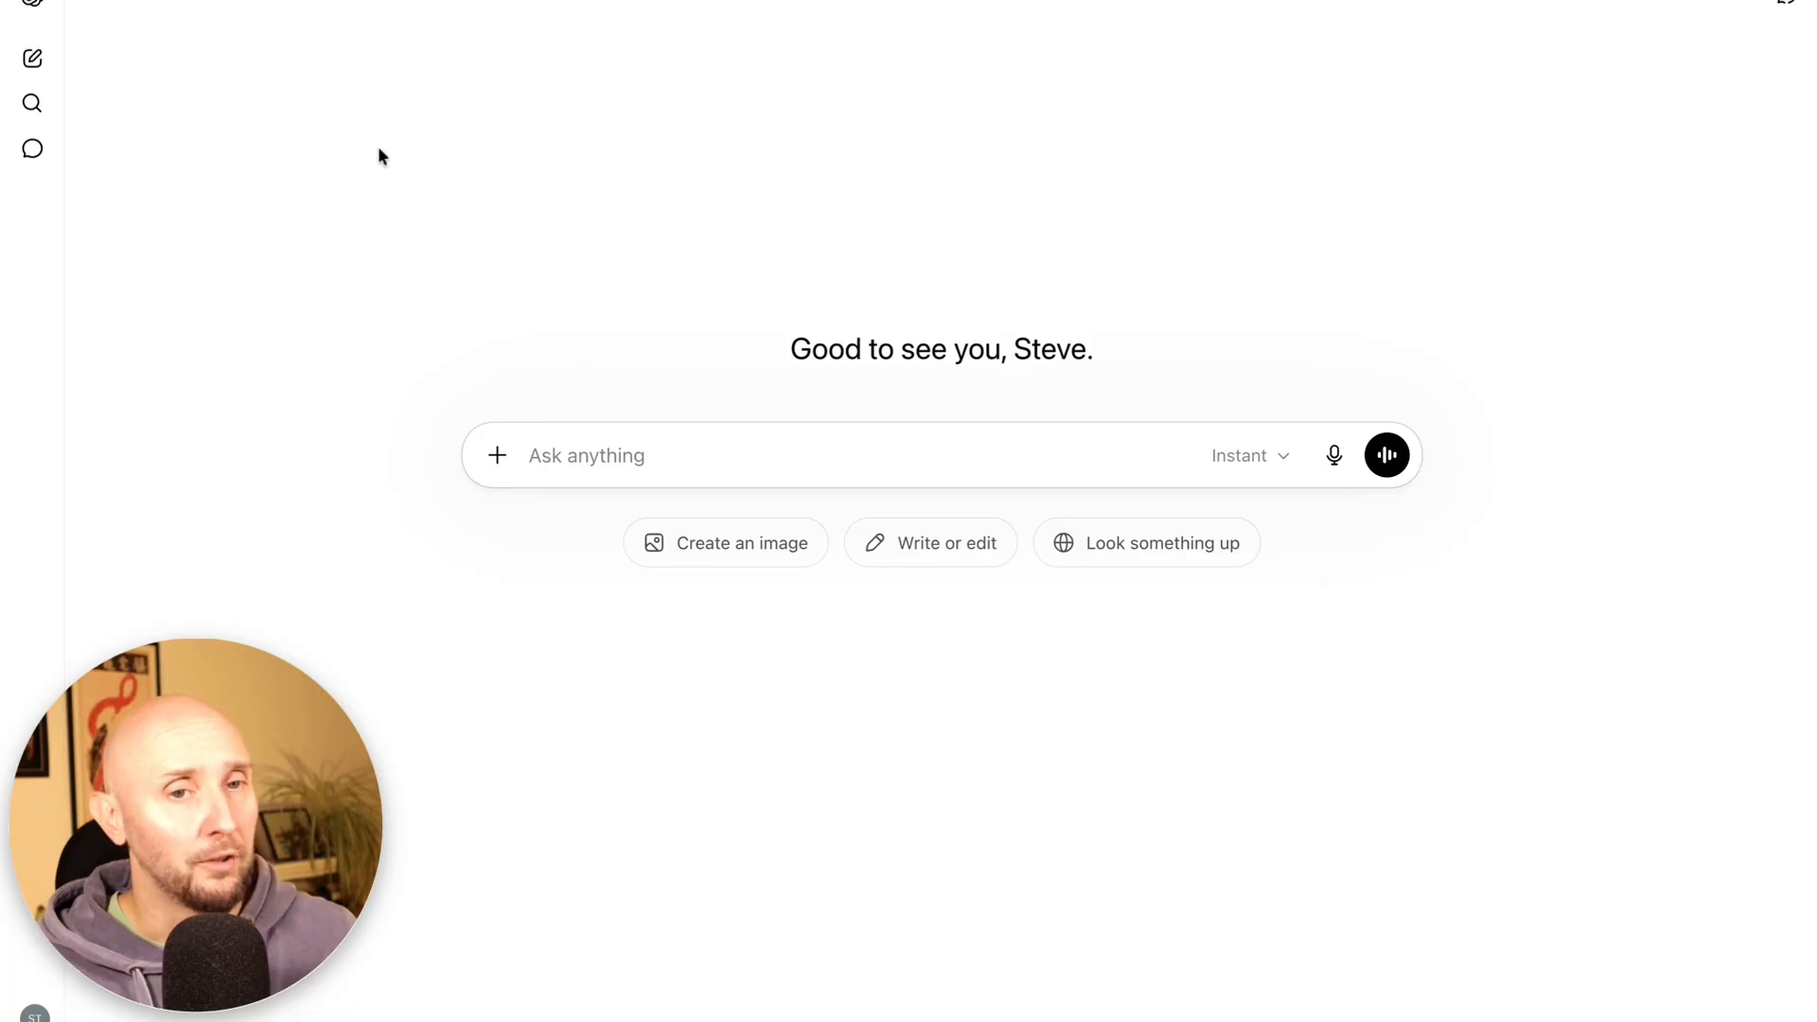
Turn on Agent mode for the new chat from the composer's + menu under More
left_click(498, 469)
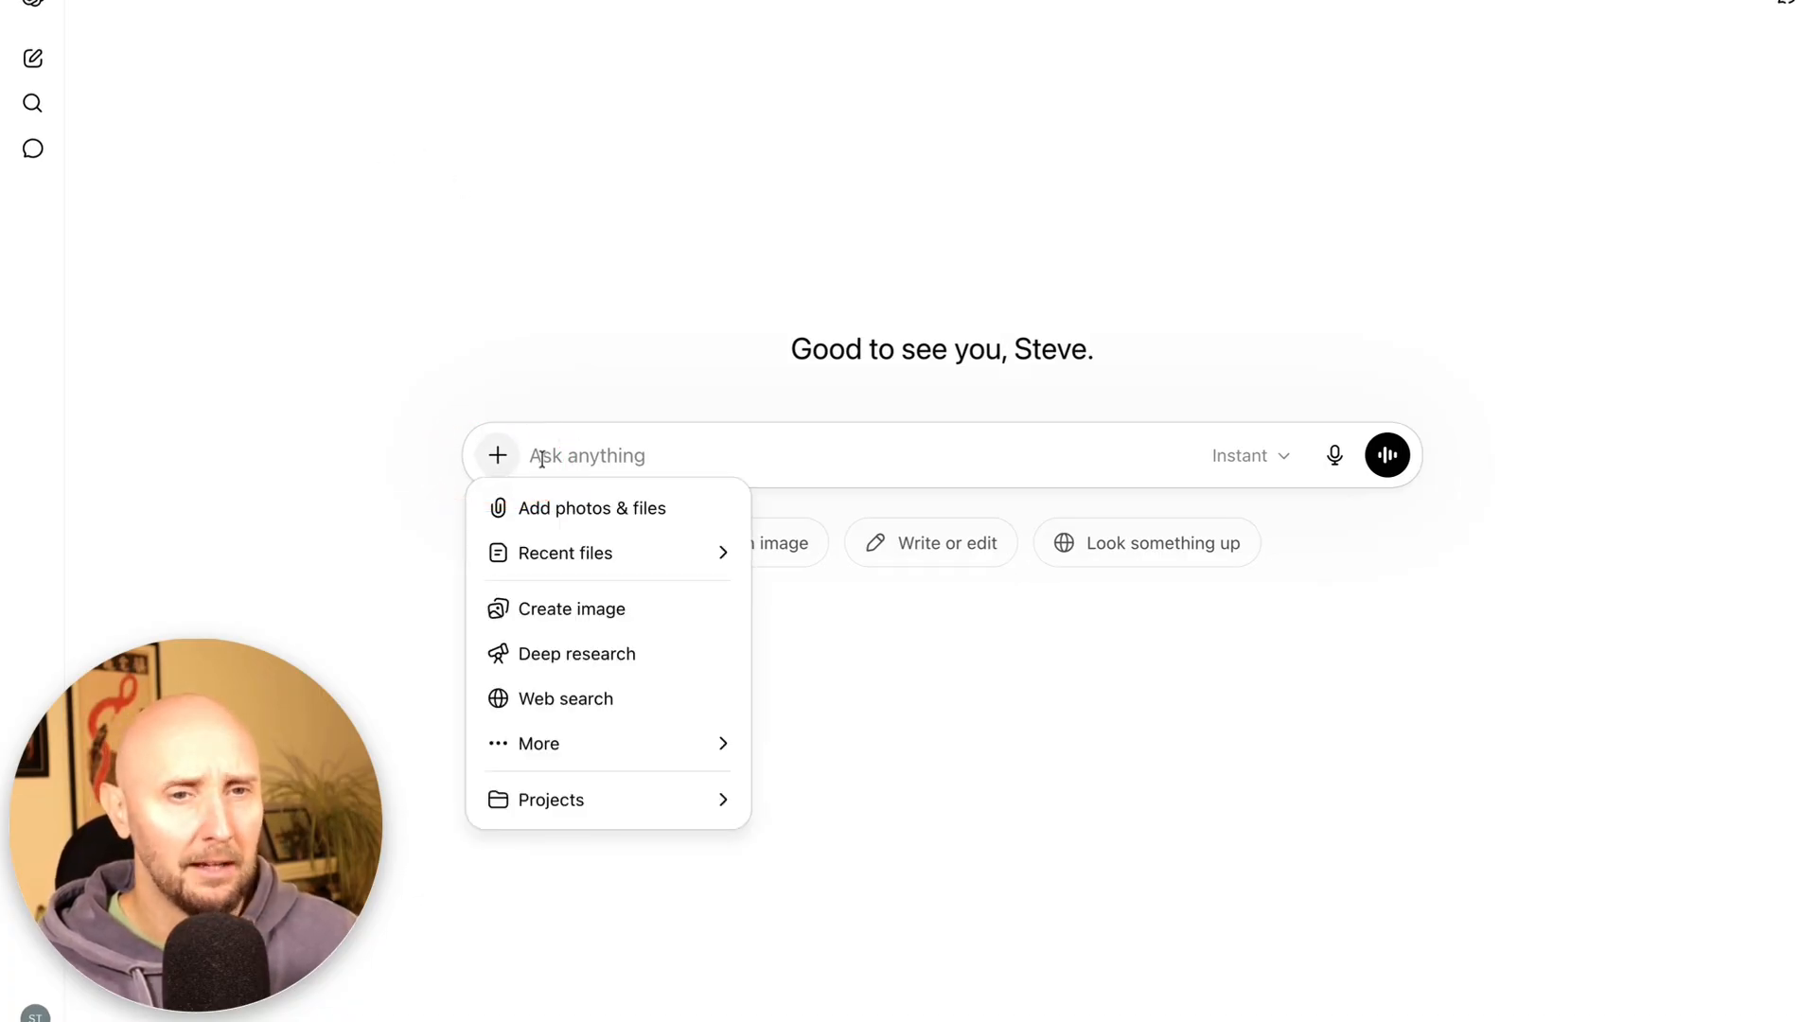
mouse_move(580, 747)
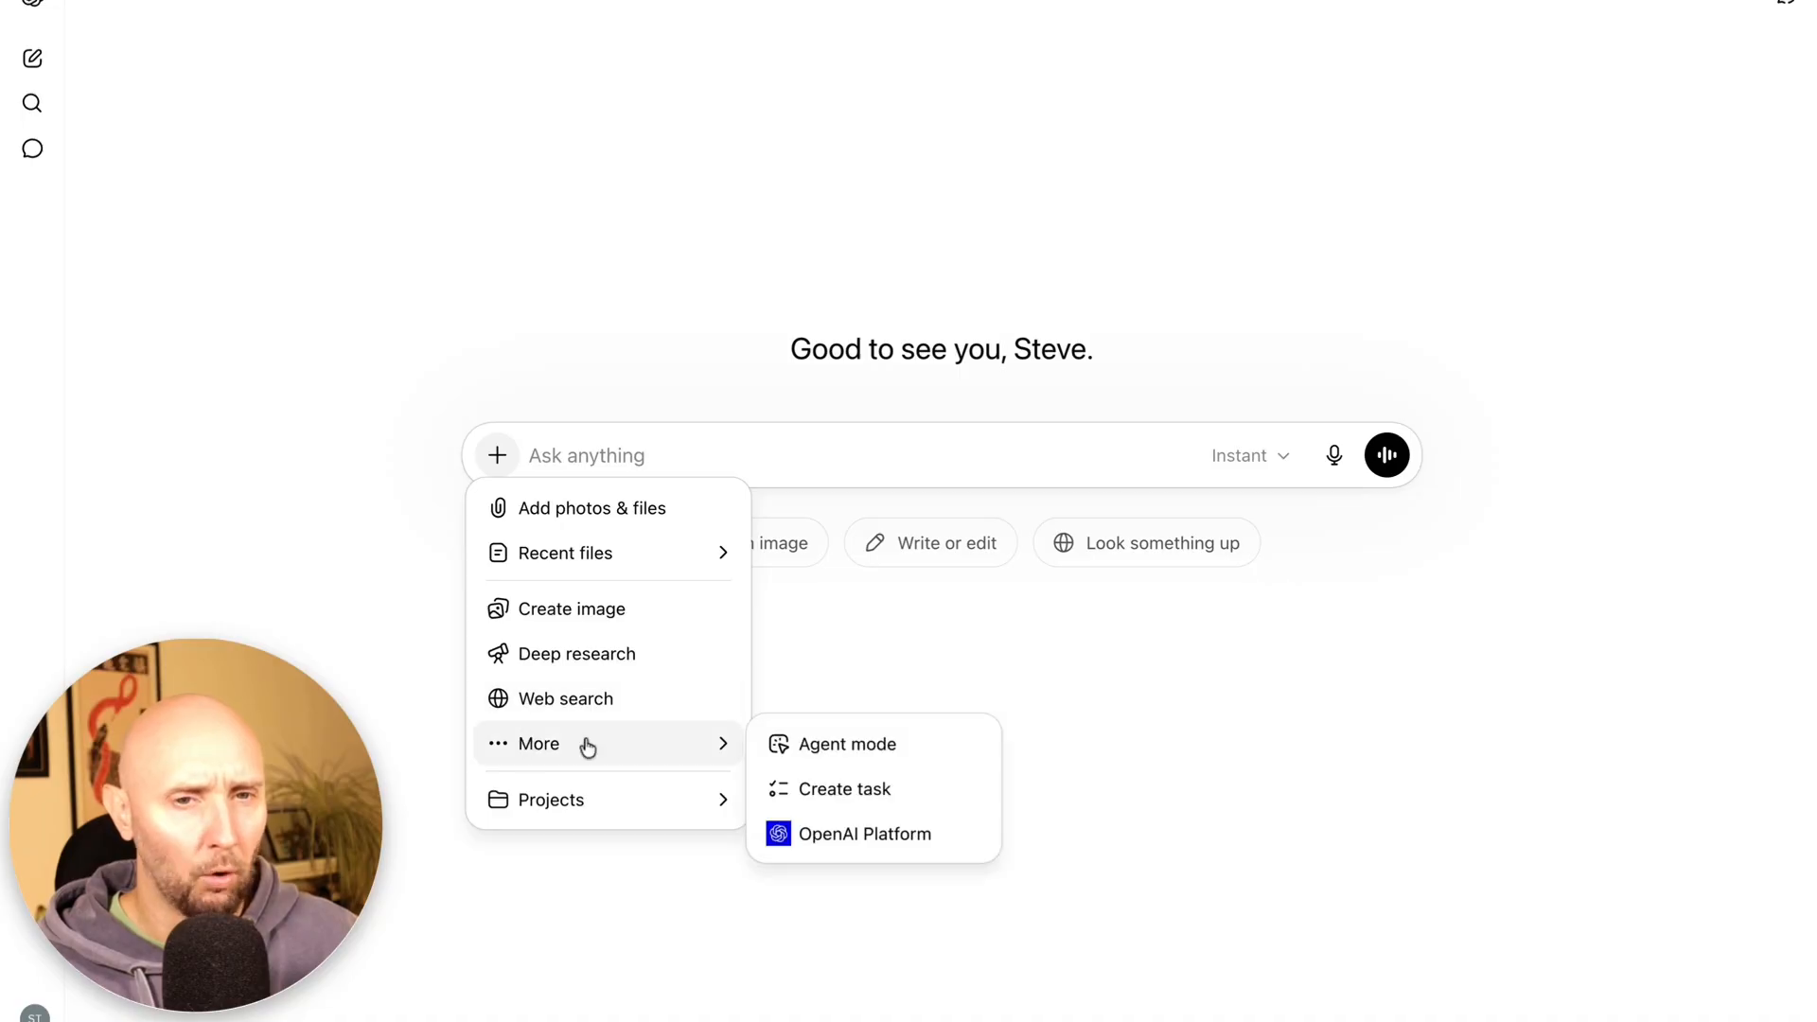
left_click(822, 748)
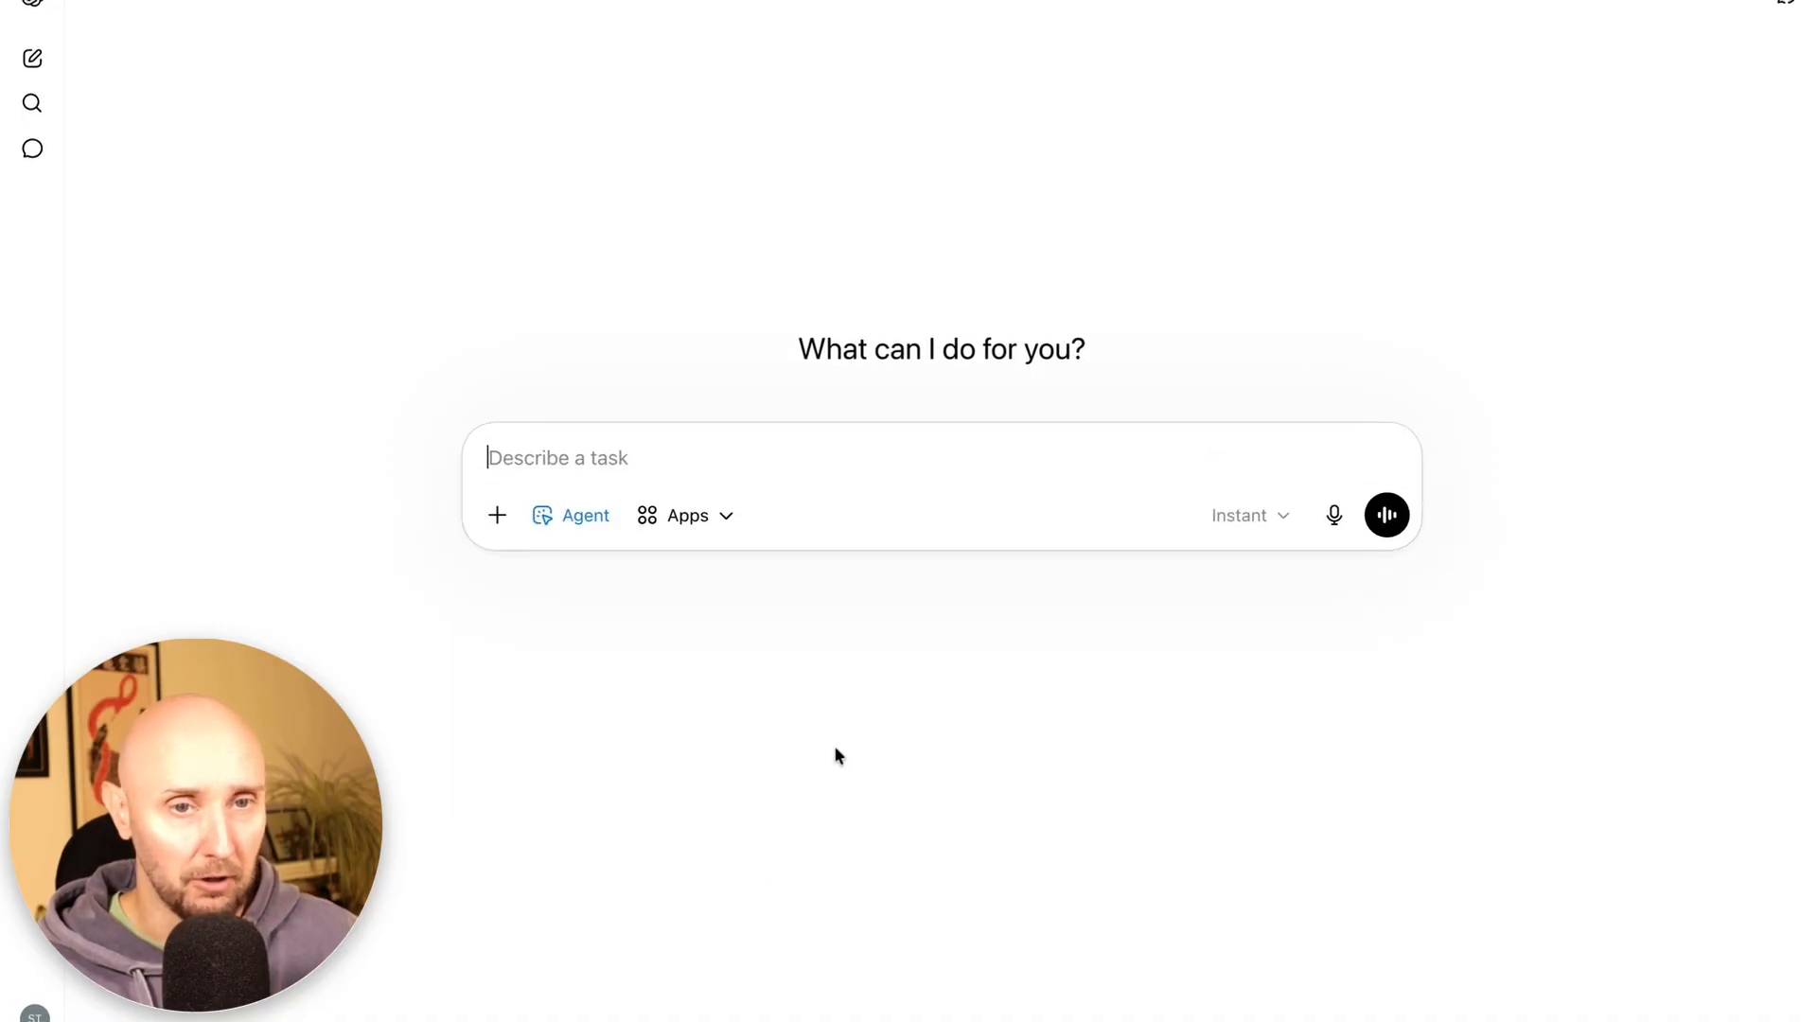
Paste the mechanics research prompt and highlight its Google Business Profile and no-website requirements
key("ctrl+v")
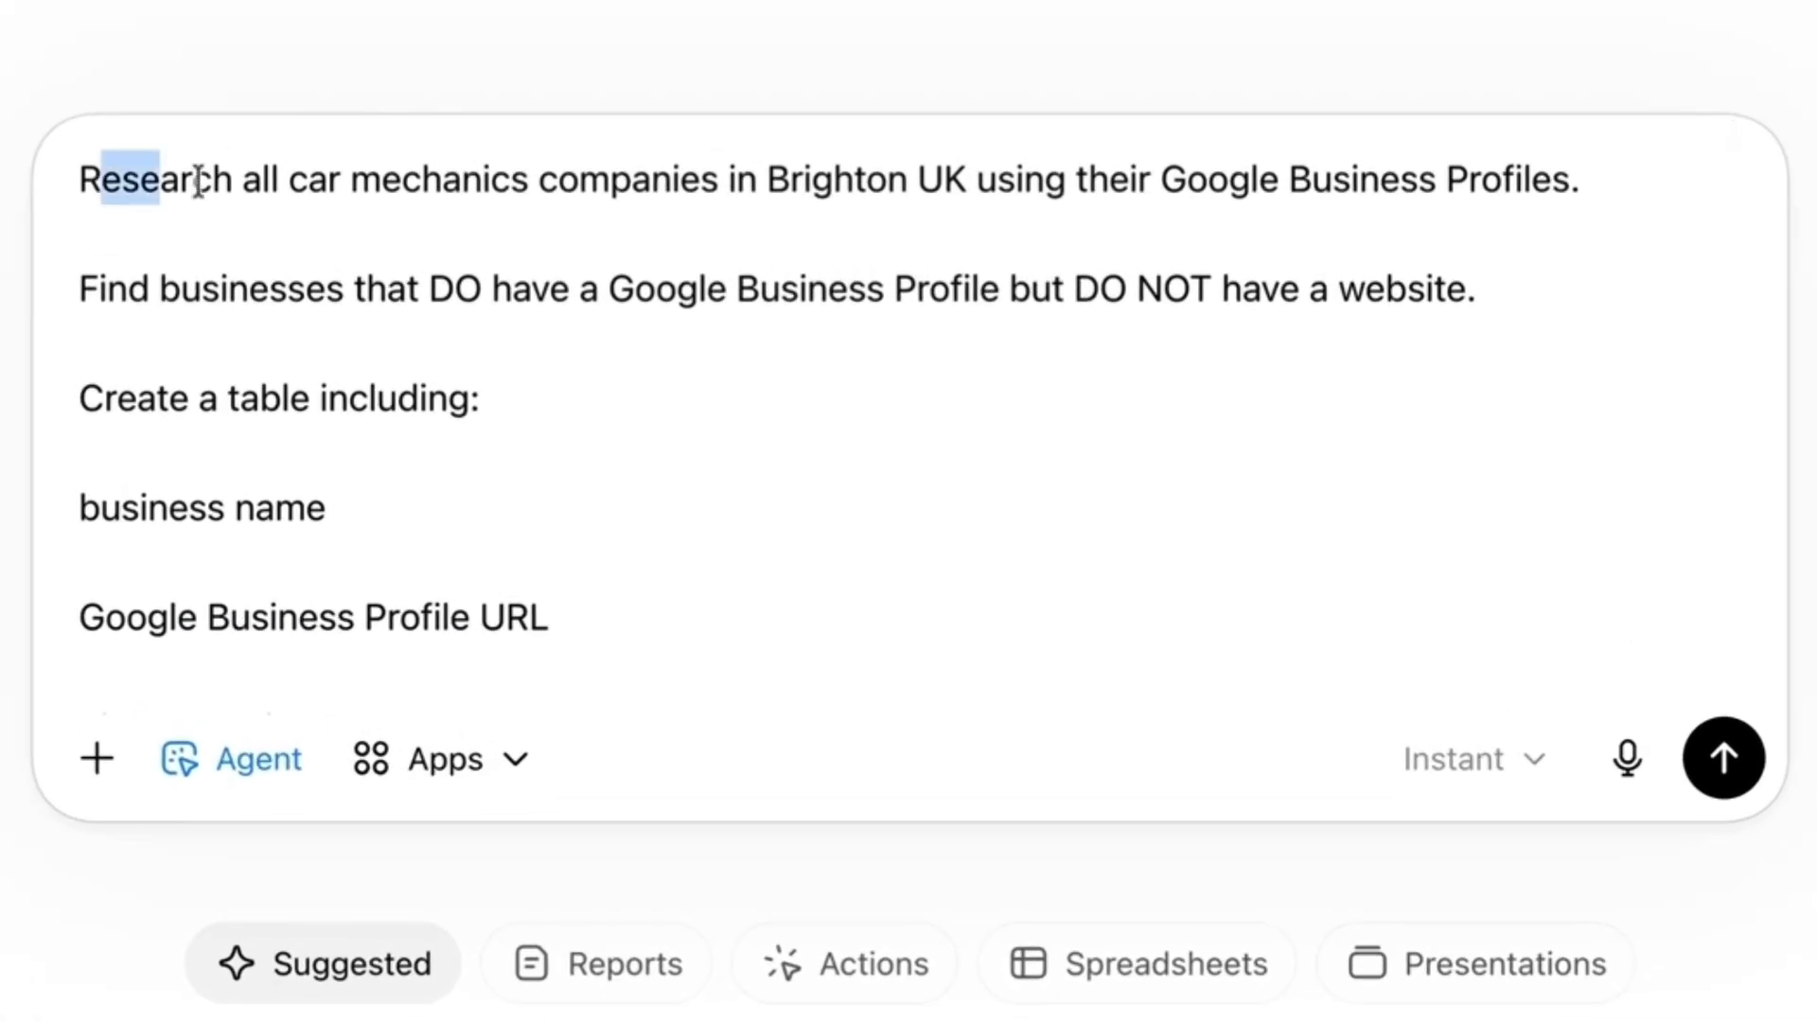
left_click_drag(198, 180, 815, 189)
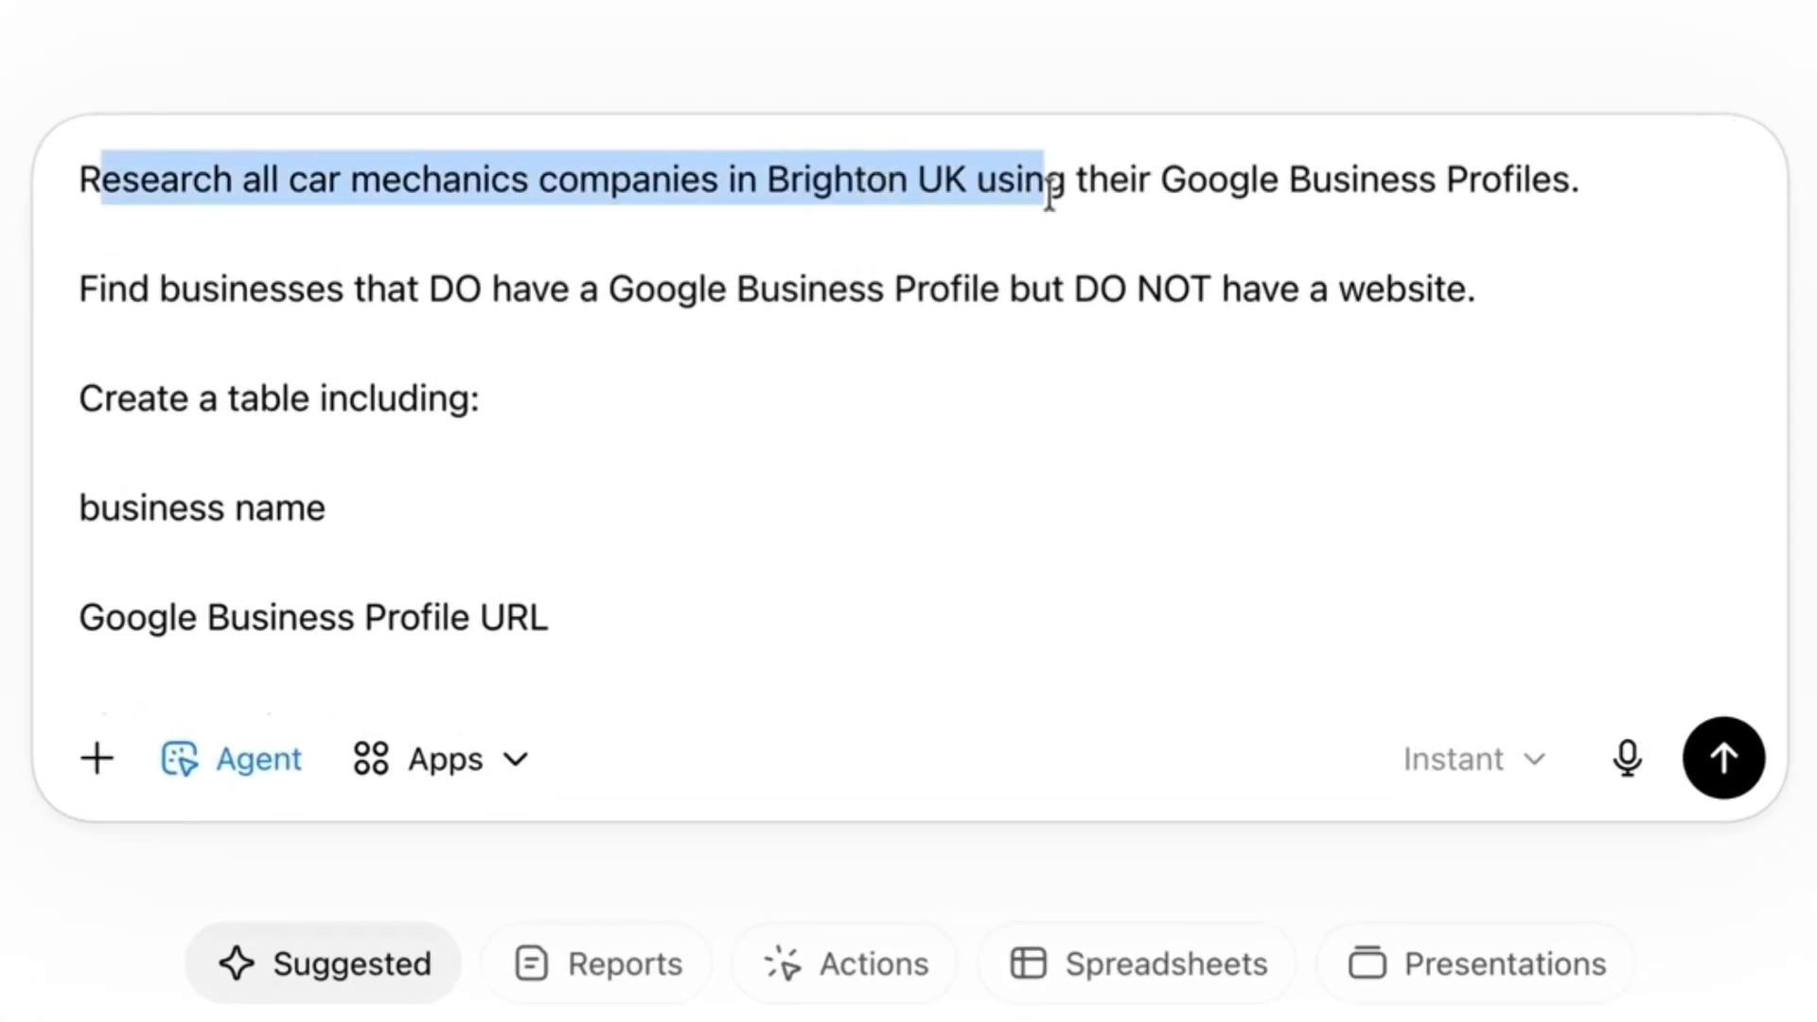
left_click_drag(1120, 202, 1523, 200)
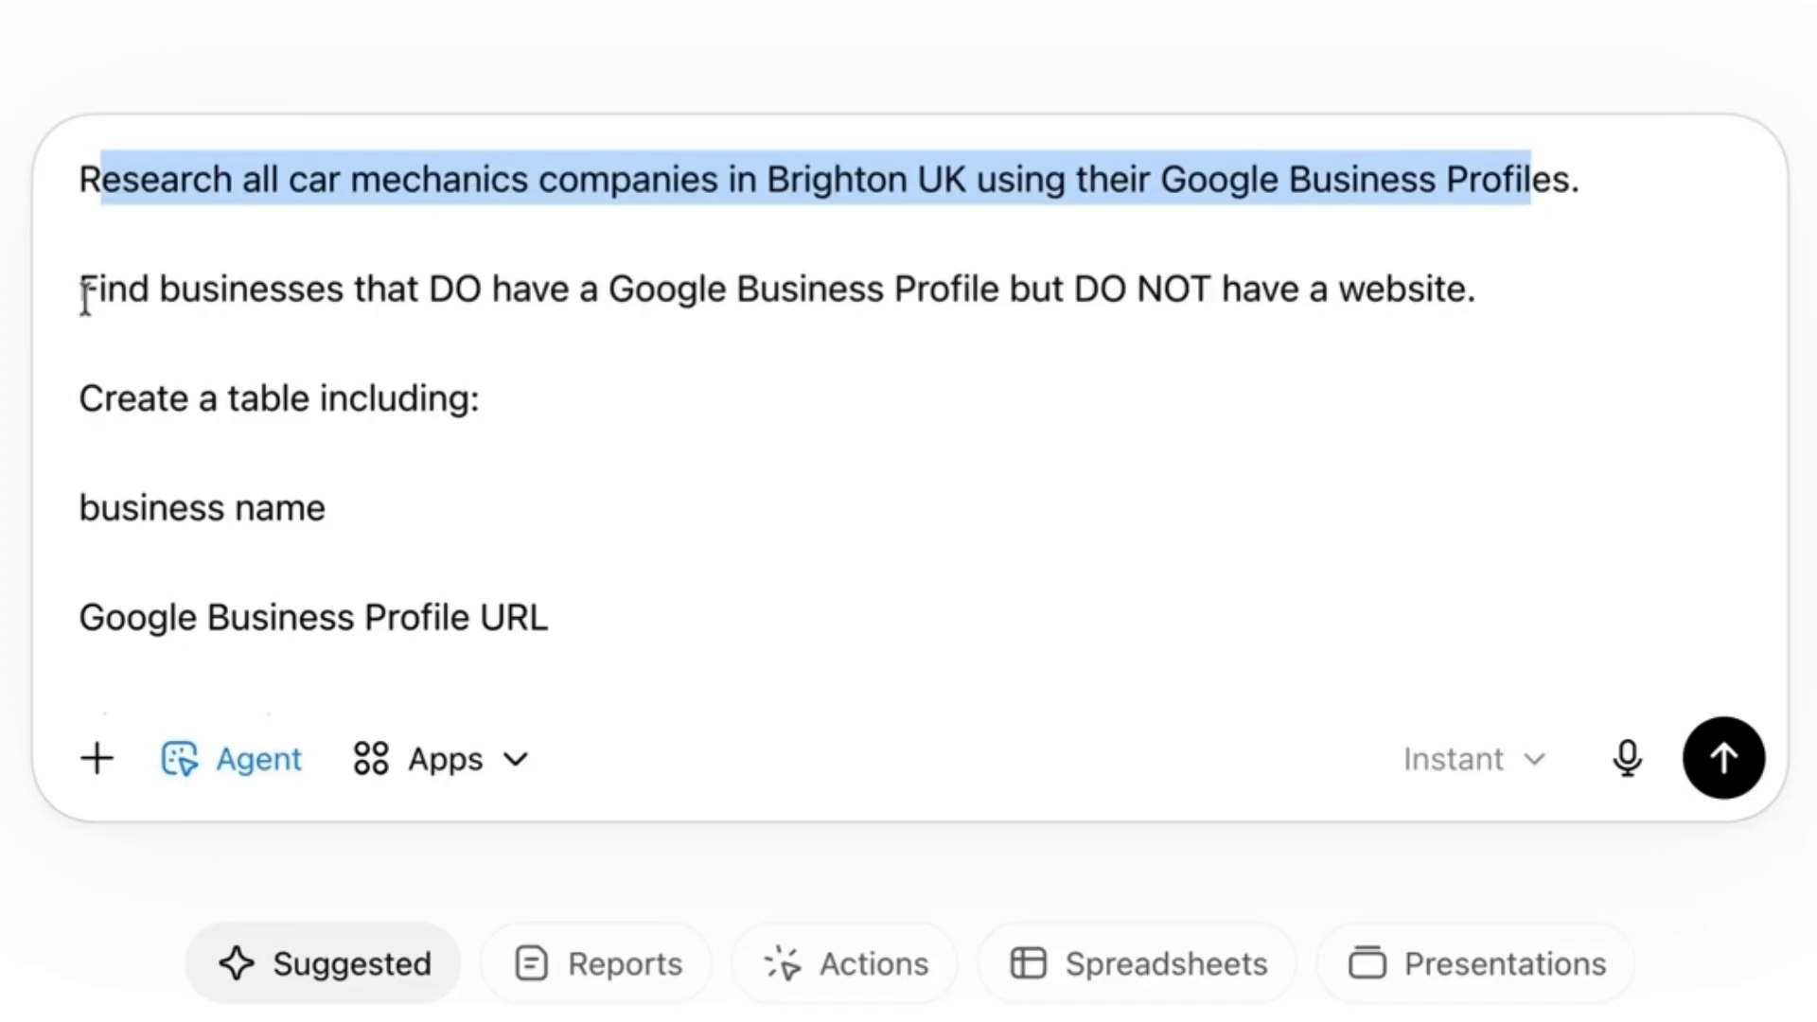
left_click_drag(84, 291, 633, 290)
left_click_drag(789, 293, 1398, 312)
scroll(91, 339, "down", 2)
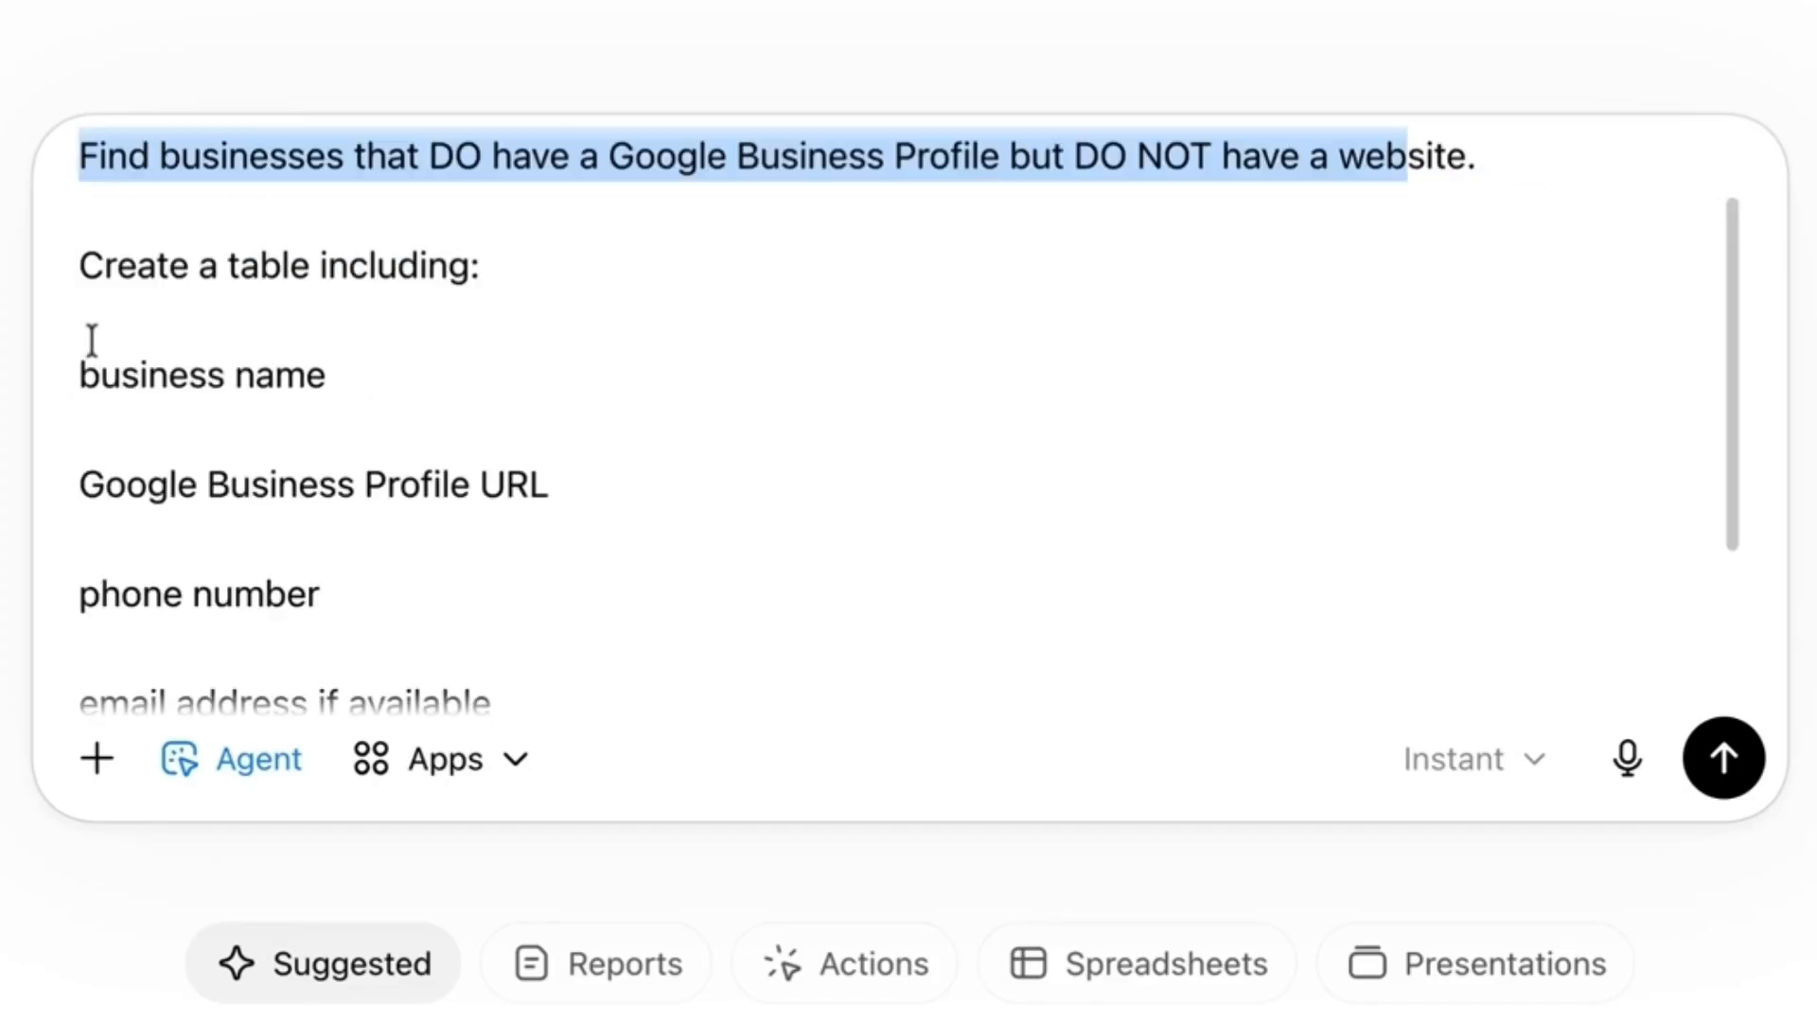
left_click(252, 419)
Review the prompt's requested columns and missing-website notes, then send it to the agent
scroll(91, 464, "down", 1)
left_click_drag(81, 437, 450, 440)
scroll(283, 398, "down", 3)
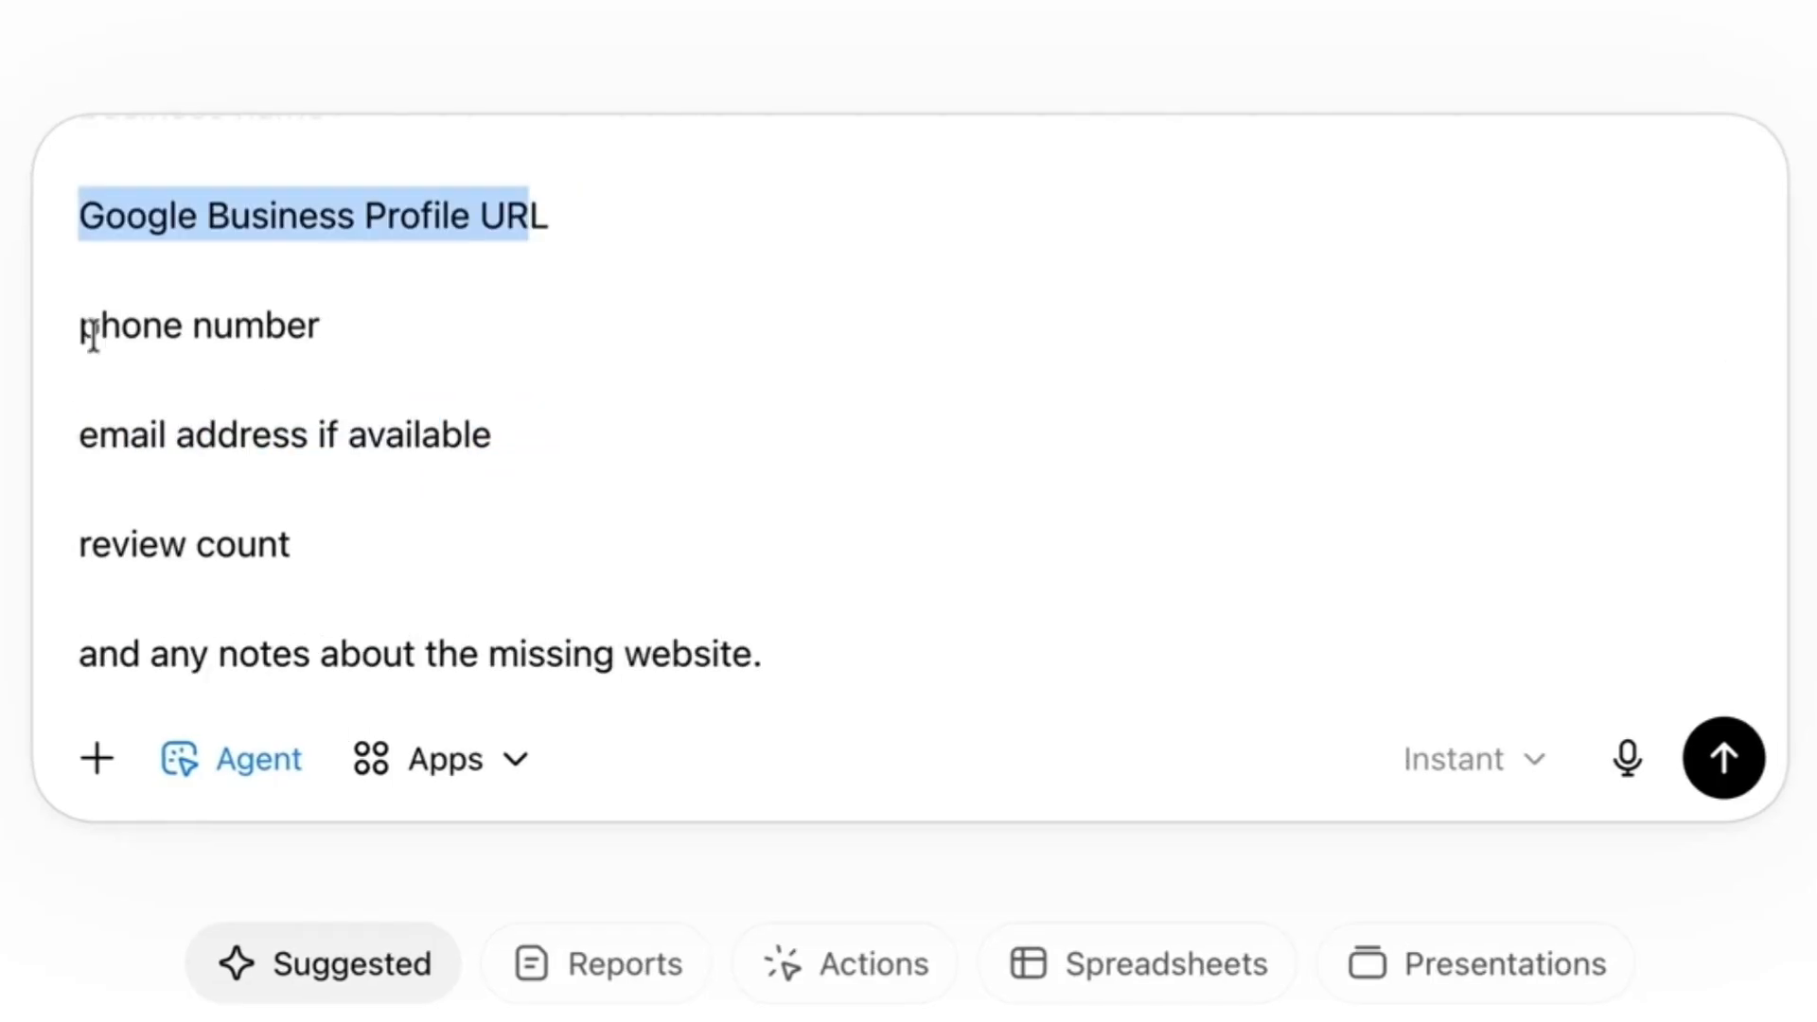
left_click_drag(95, 331, 162, 505)
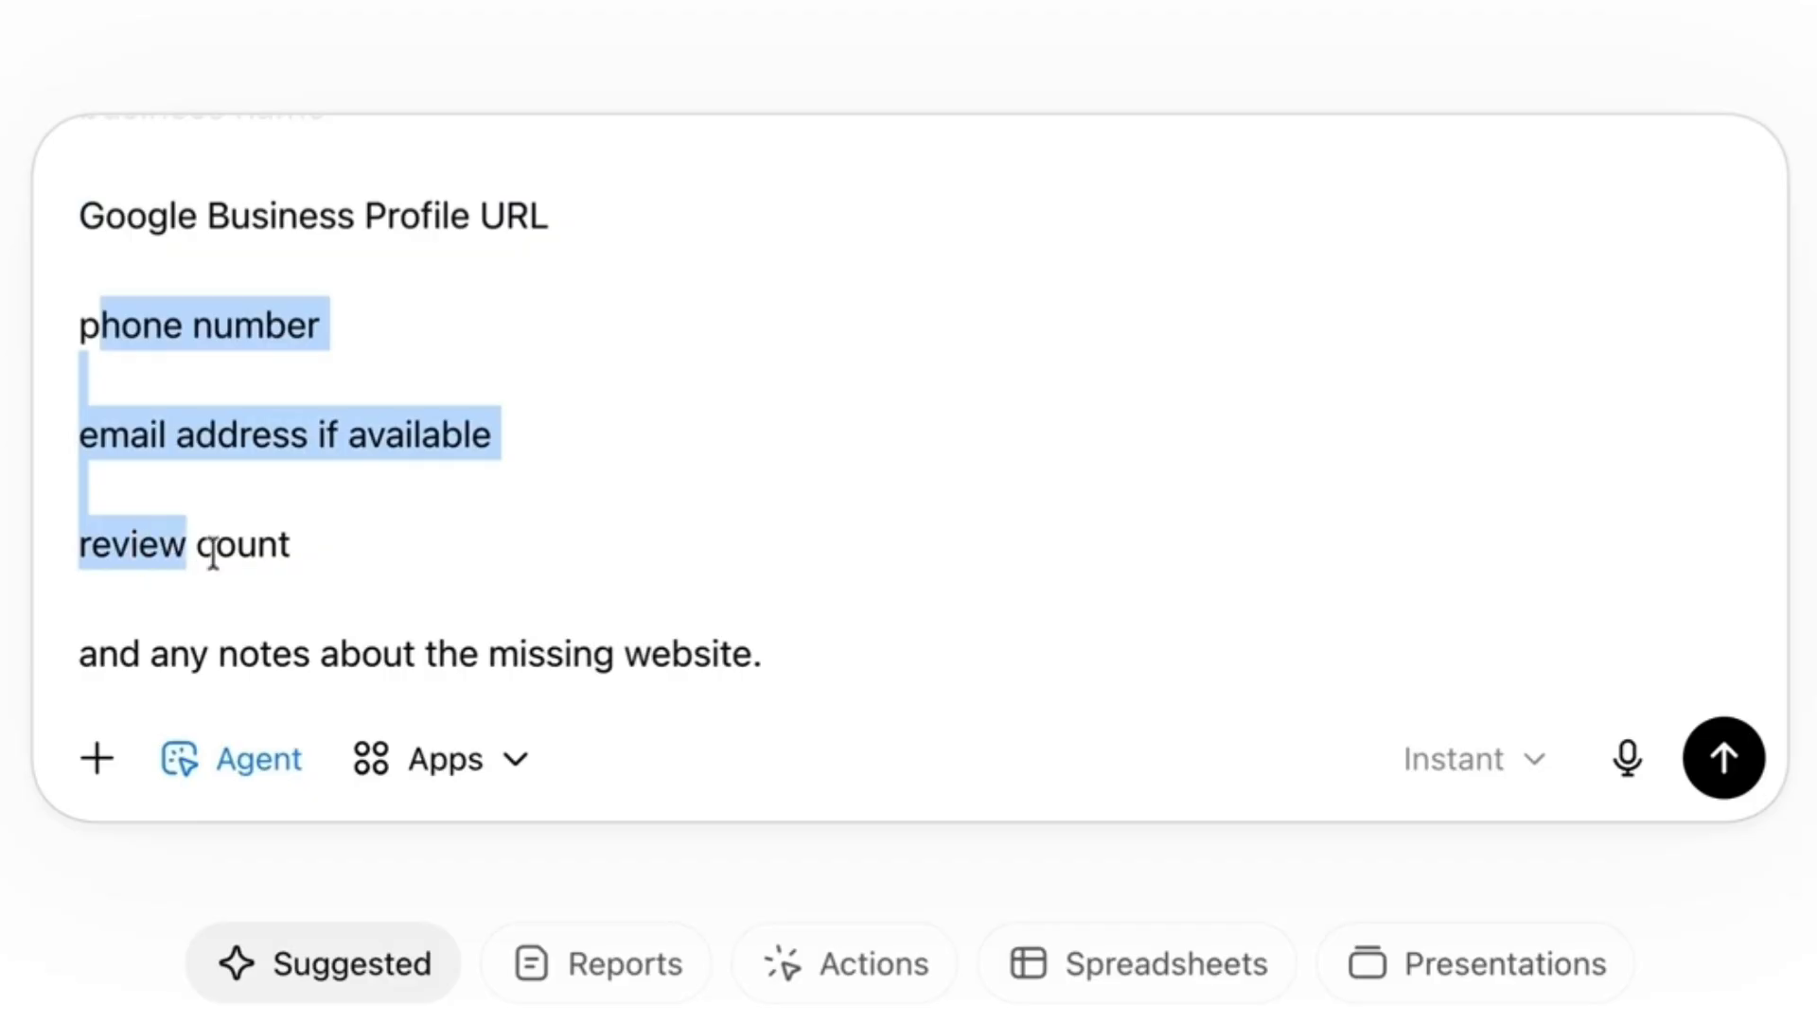
left_click_drag(265, 554, 772, 698)
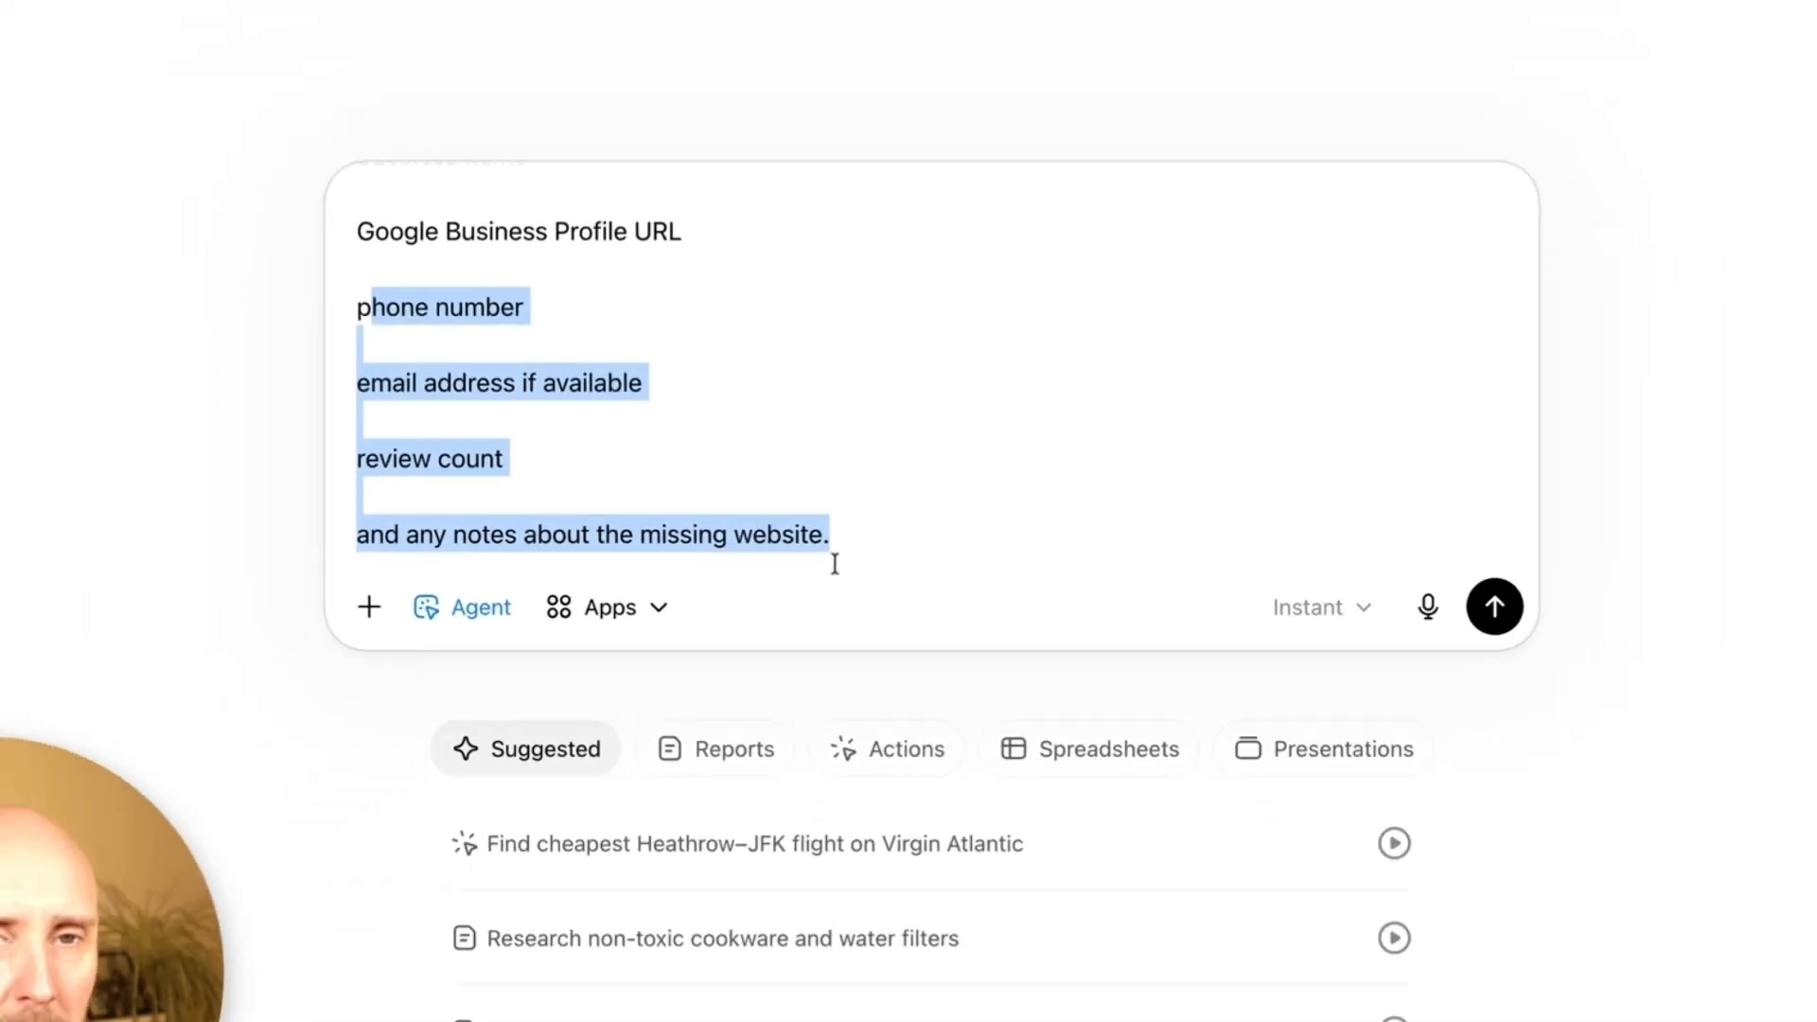
left_click(851, 564)
left_click(1387, 536)
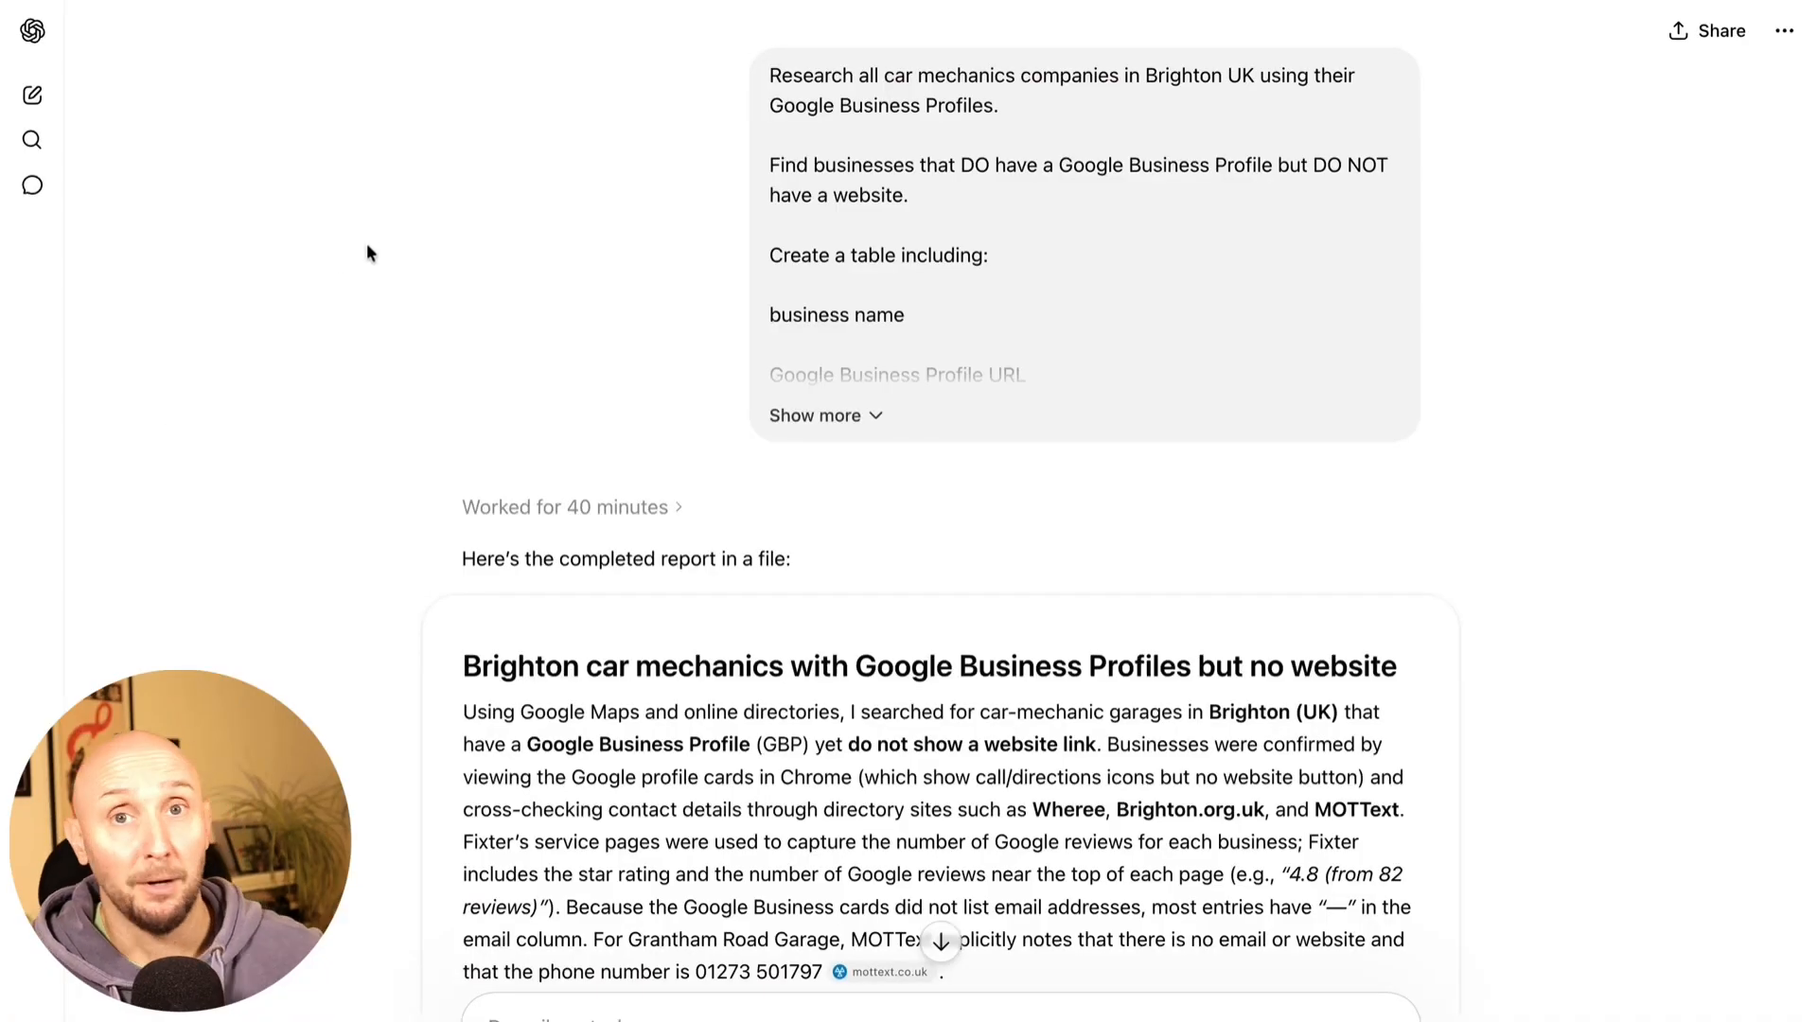
Scroll through the report table and select the first business, Providence Auto Repairs
scroll(368, 252, "down", 5)
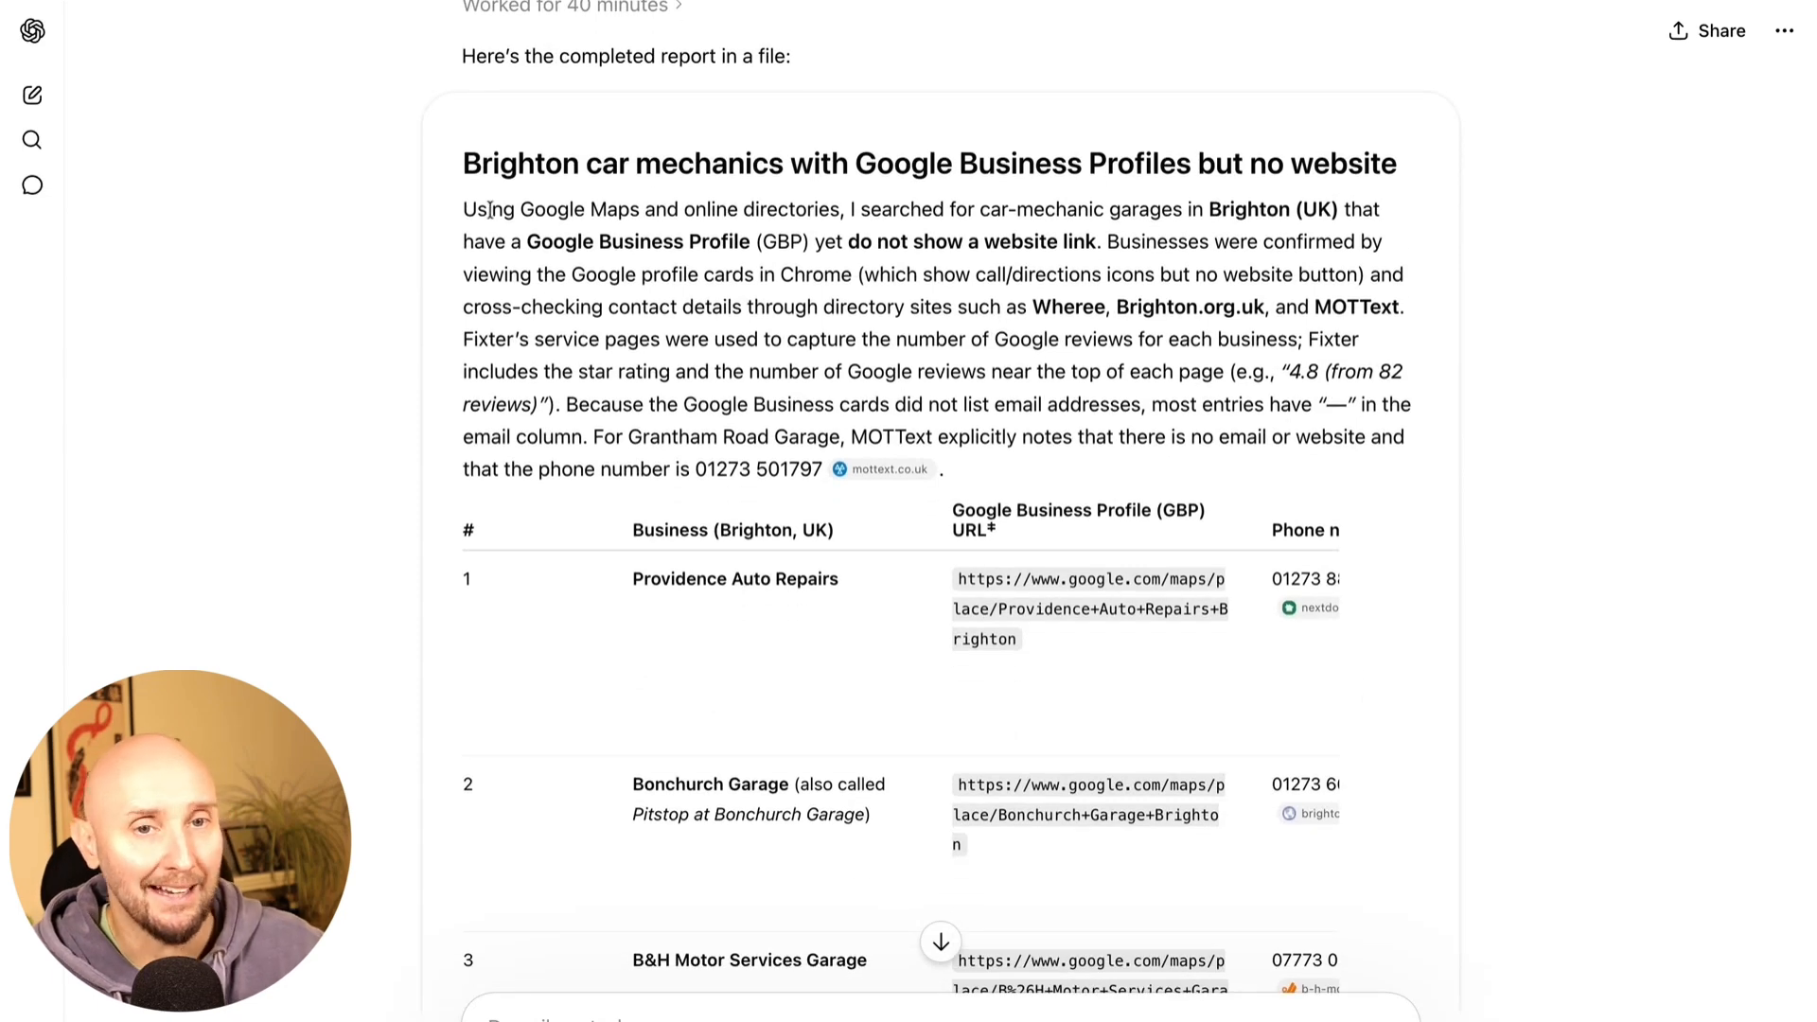
left_click_drag(490, 213, 866, 435)
left_click(704, 374)
scroll(704, 374, "down", 2)
scroll(760, 460, "right", 5)
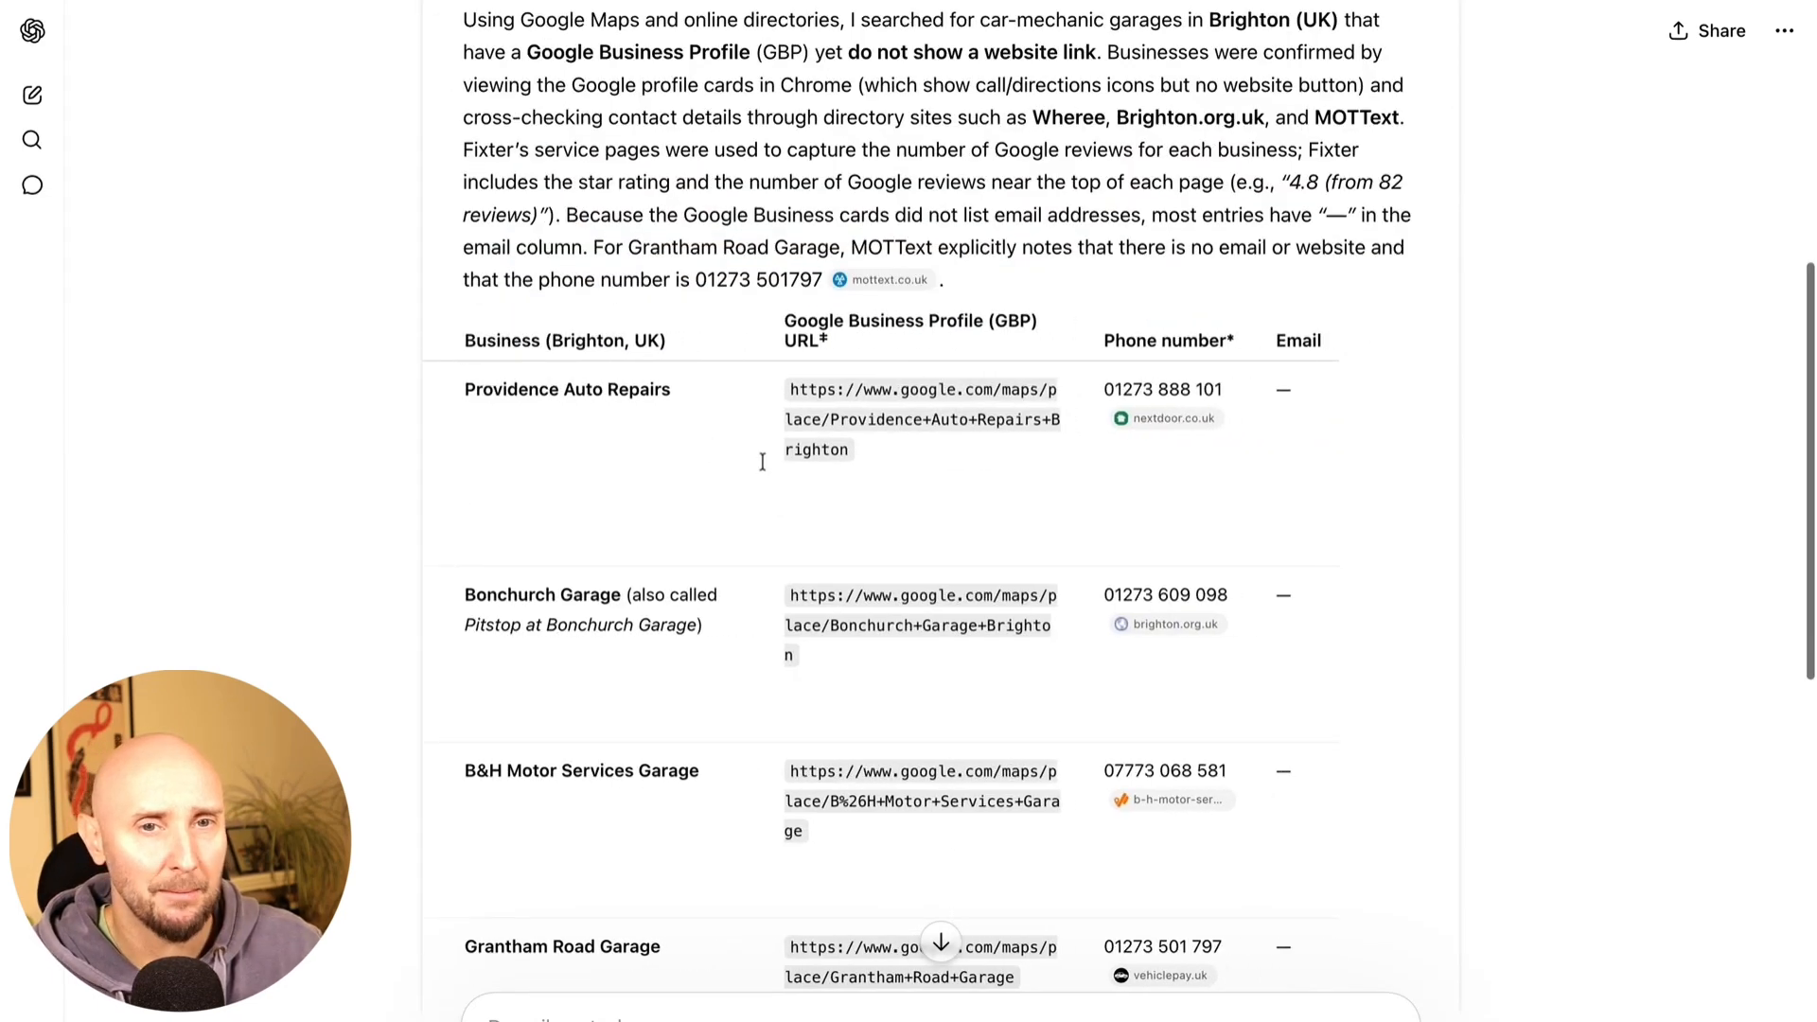
scroll(722, 445, "left", 5)
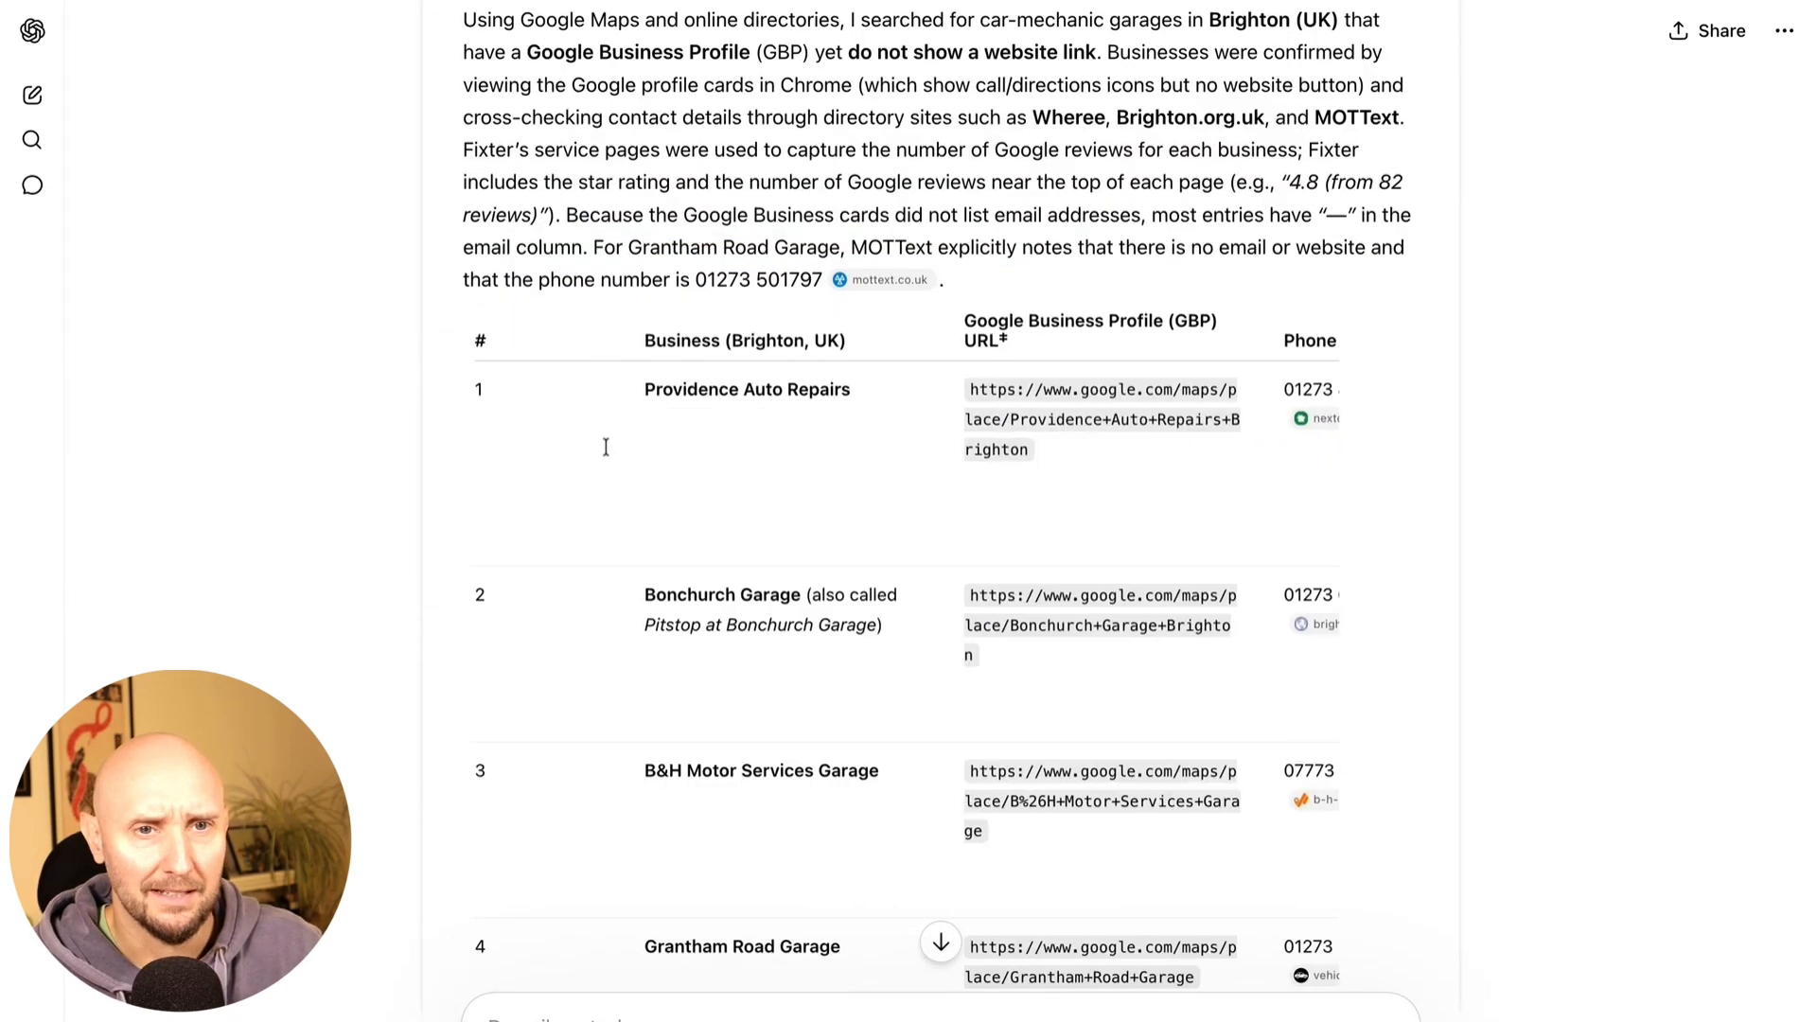
triple_click(666, 391)
Check Providence's missing-website notes, then reselect the full Providence Auto Repairs name
scroll(864, 447, "right", 6)
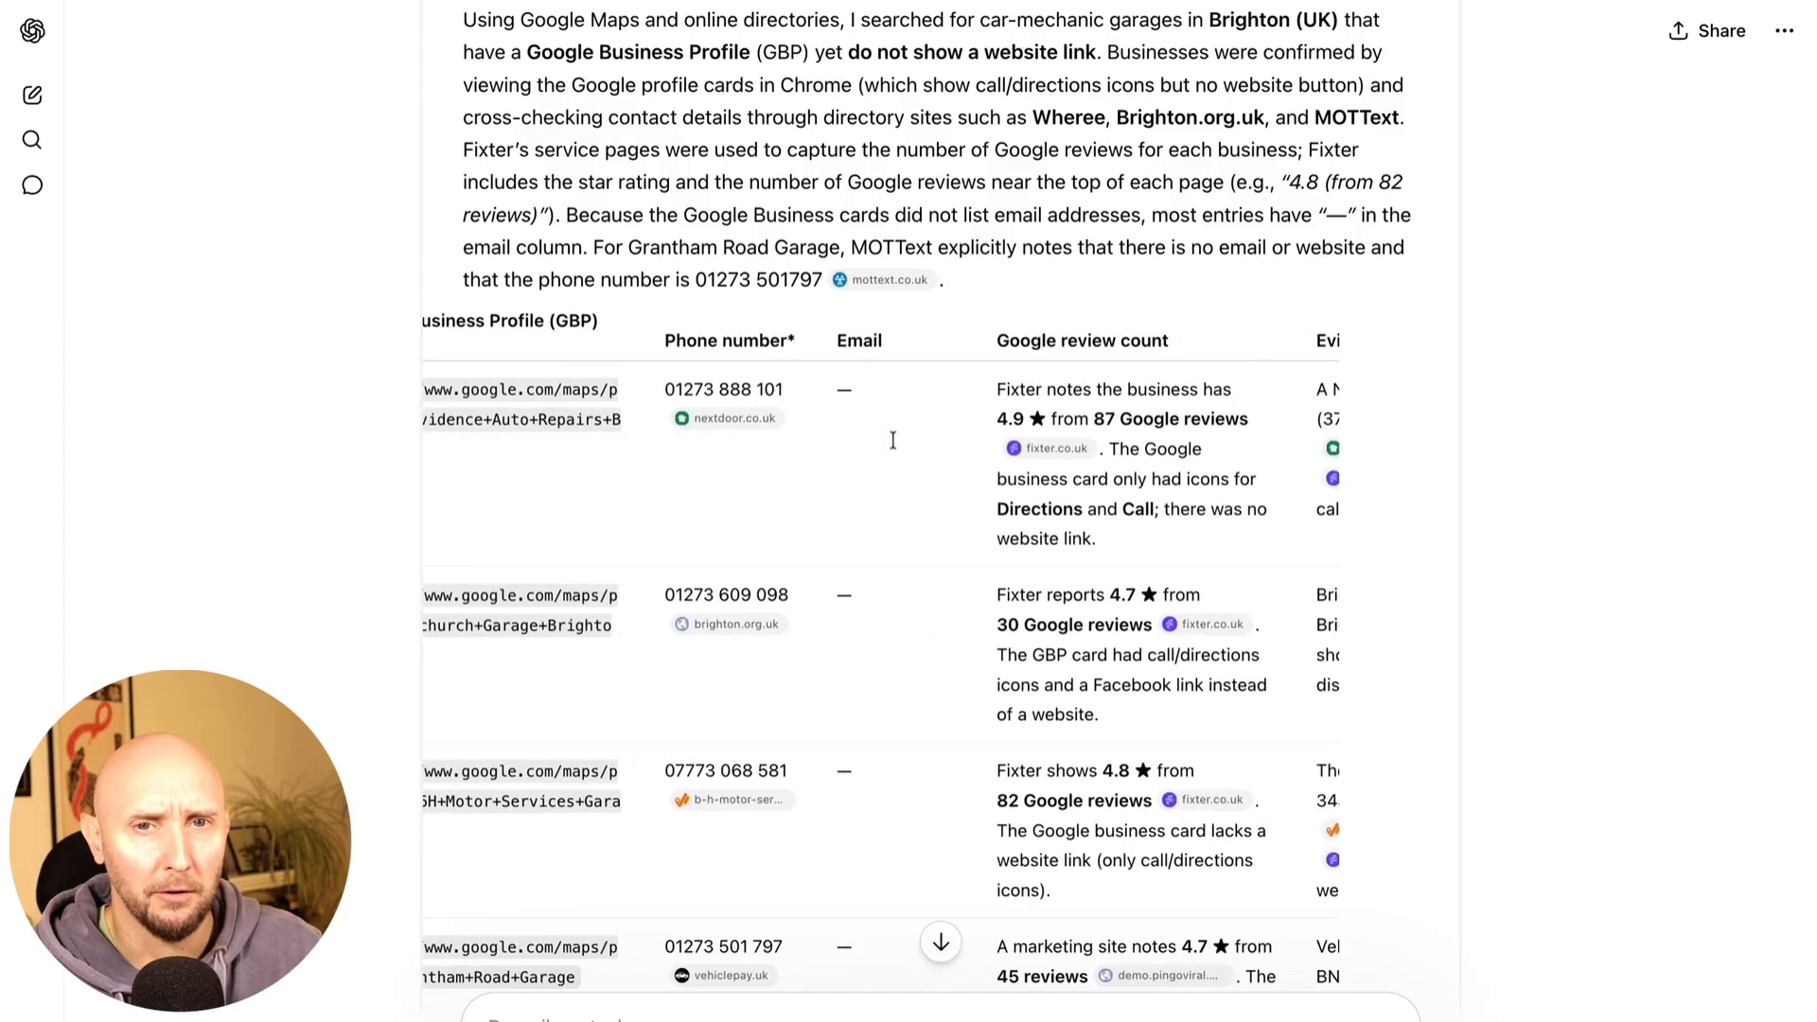
scroll(892, 440, "right", 3)
left_click_drag(734, 389, 944, 421)
scroll(1040, 455, "right", 2)
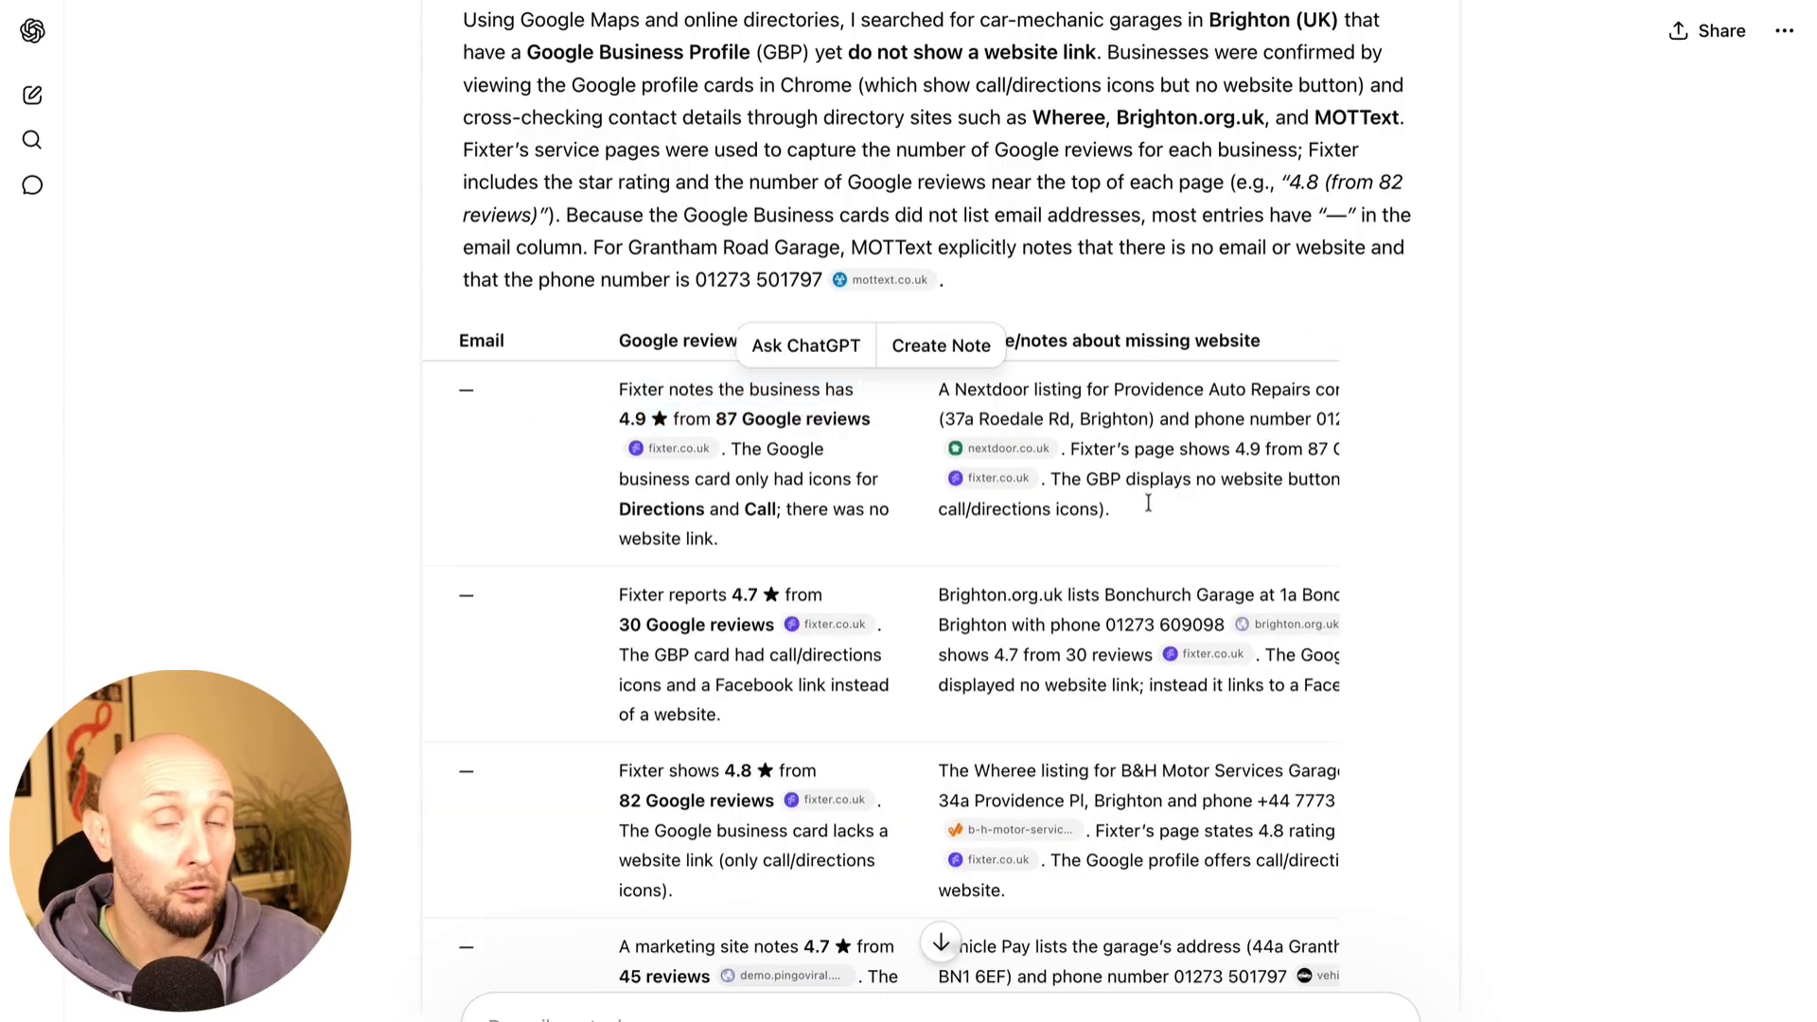
triple_click(1148, 502)
scroll(1023, 401, "left", 6)
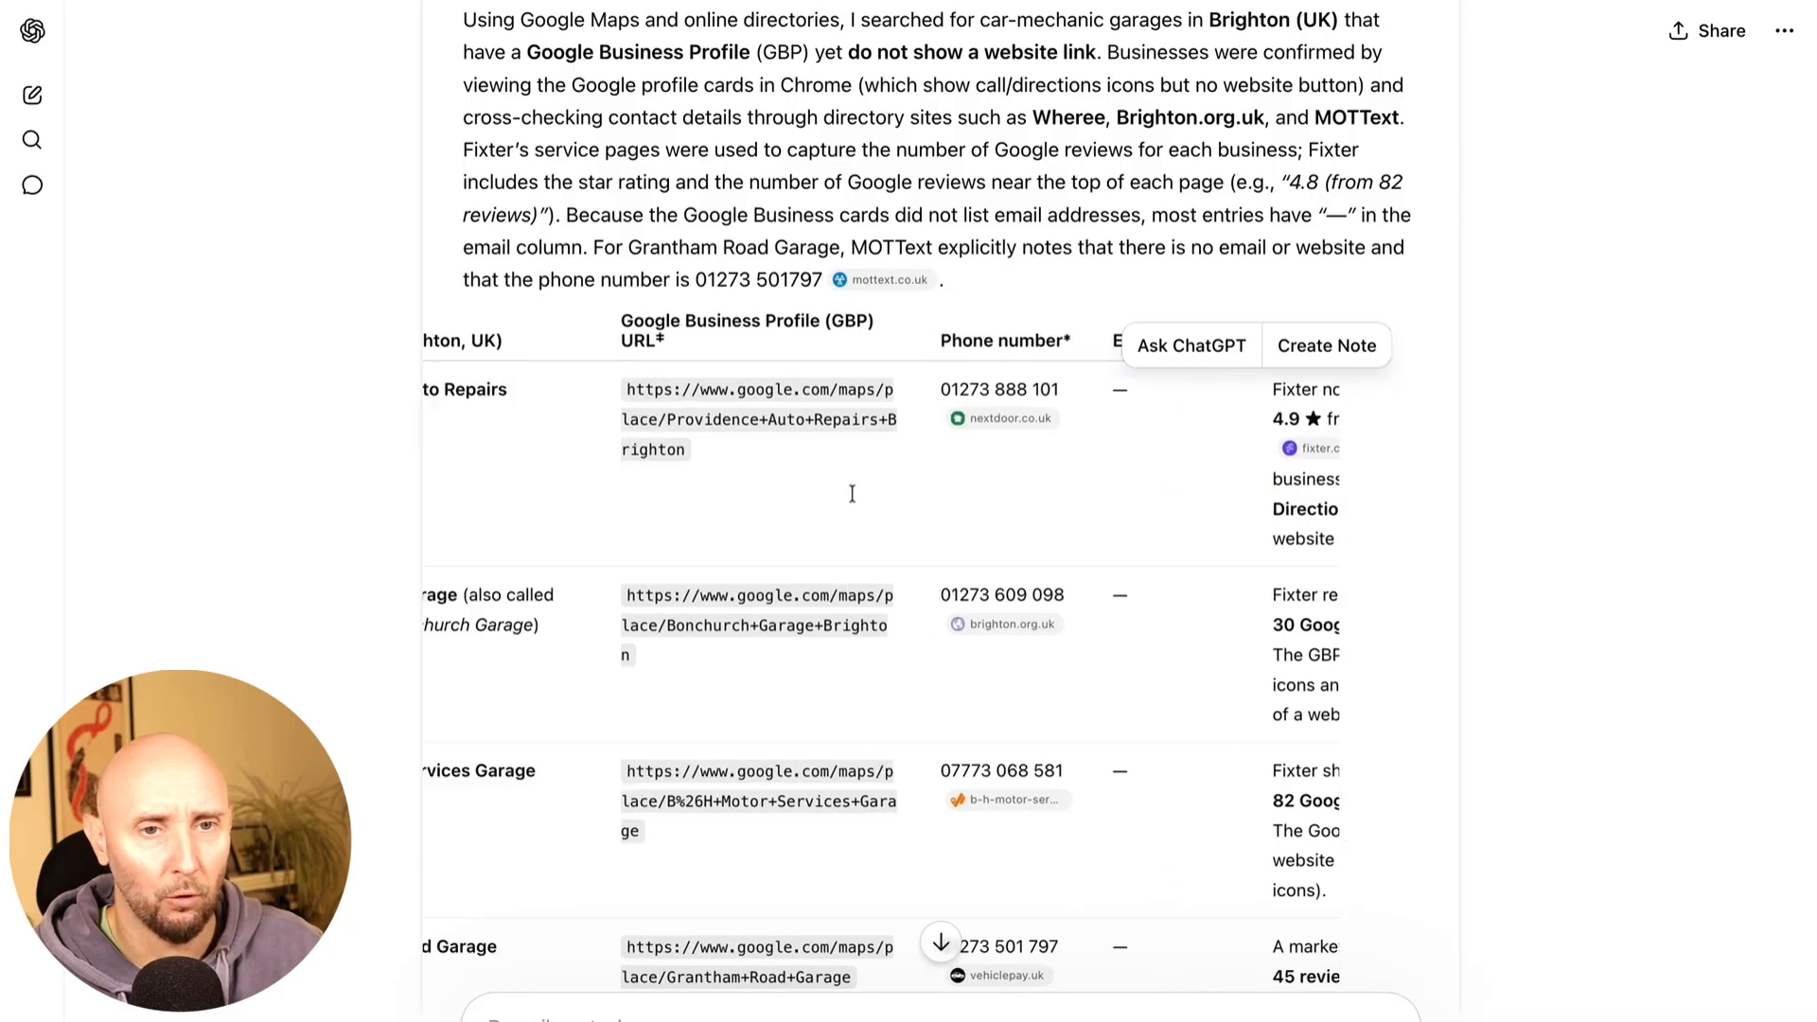
scroll(851, 493, "left", 5)
scroll(857, 491, "down", 4)
scroll(550, 495, "up", 3)
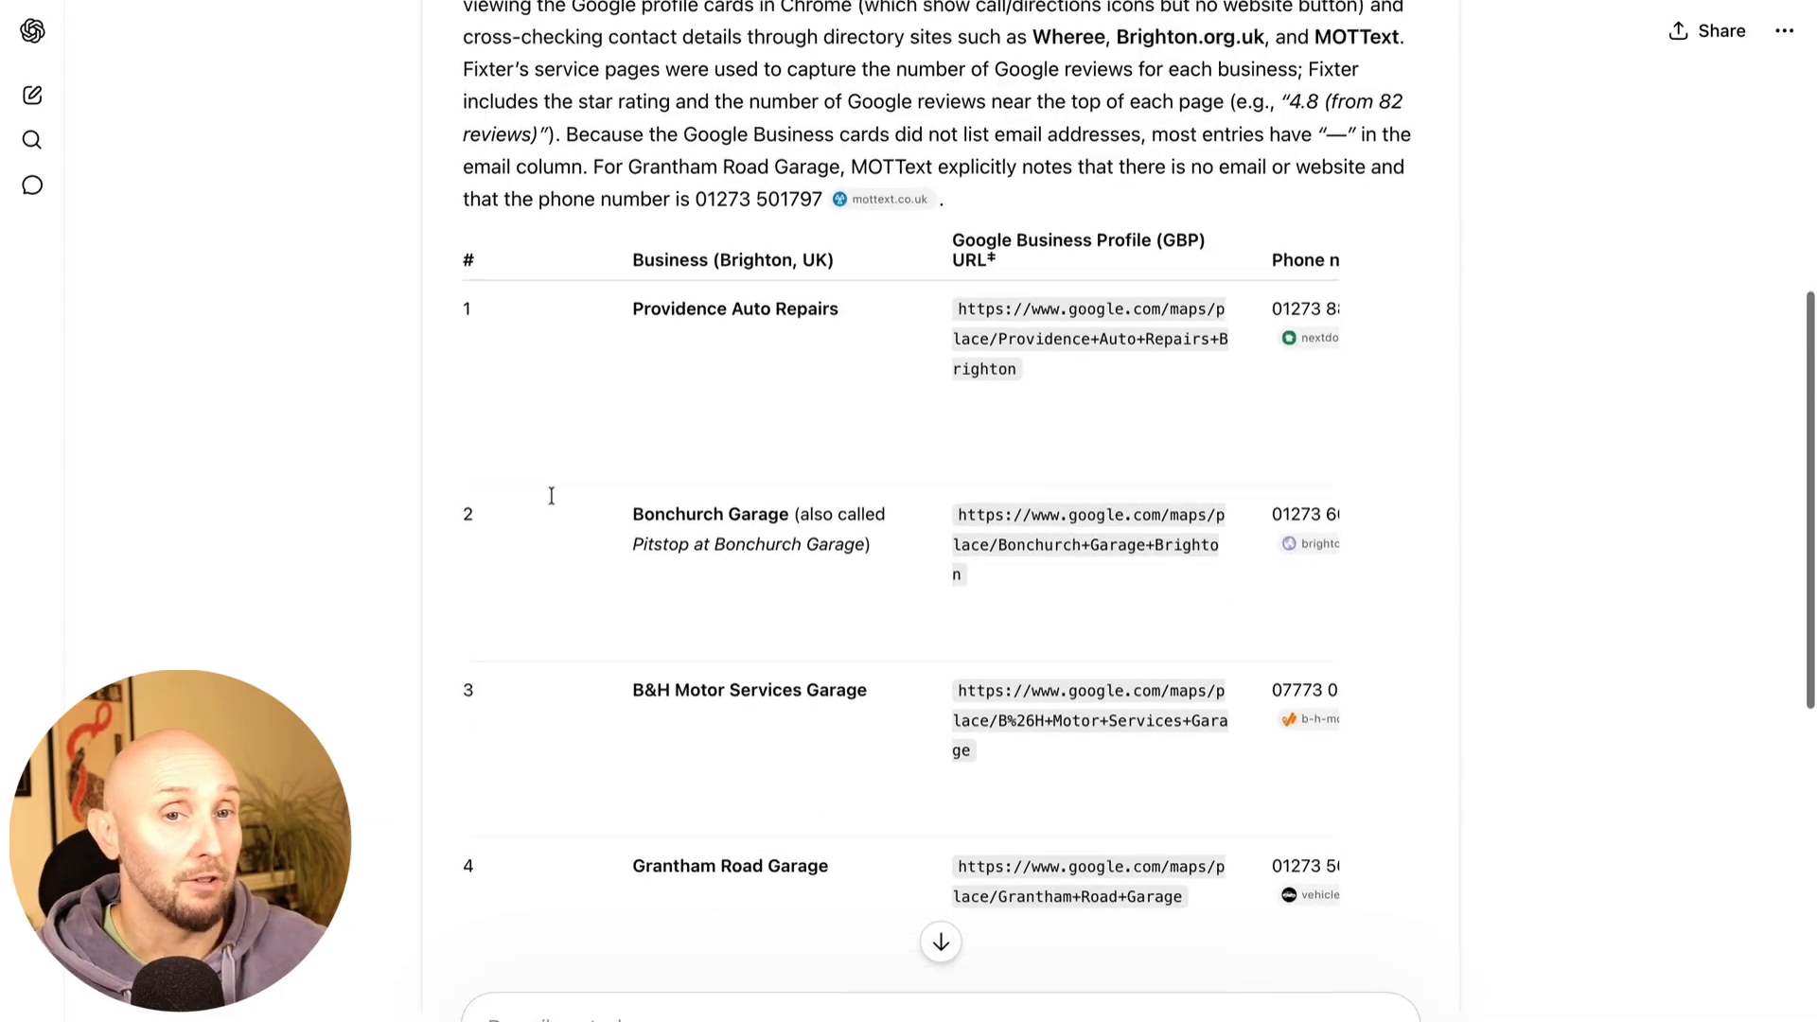
scroll(551, 495, "up", 1)
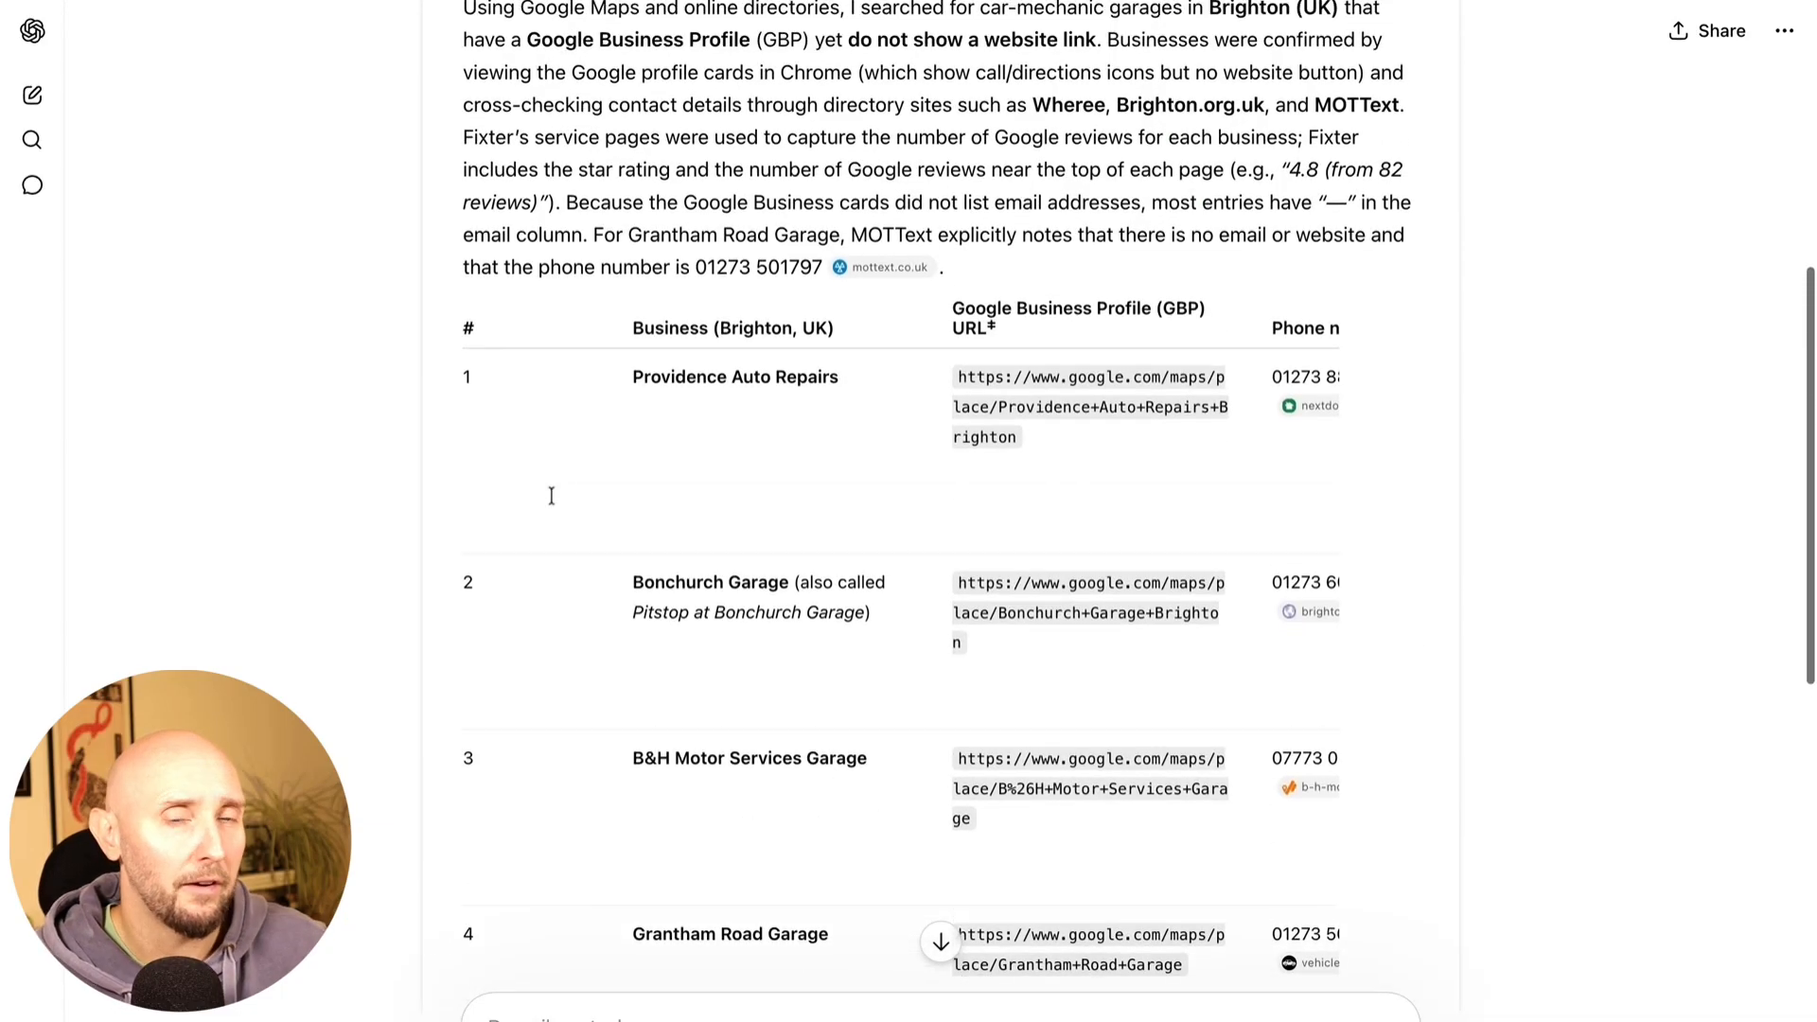
triple_click(852, 375)
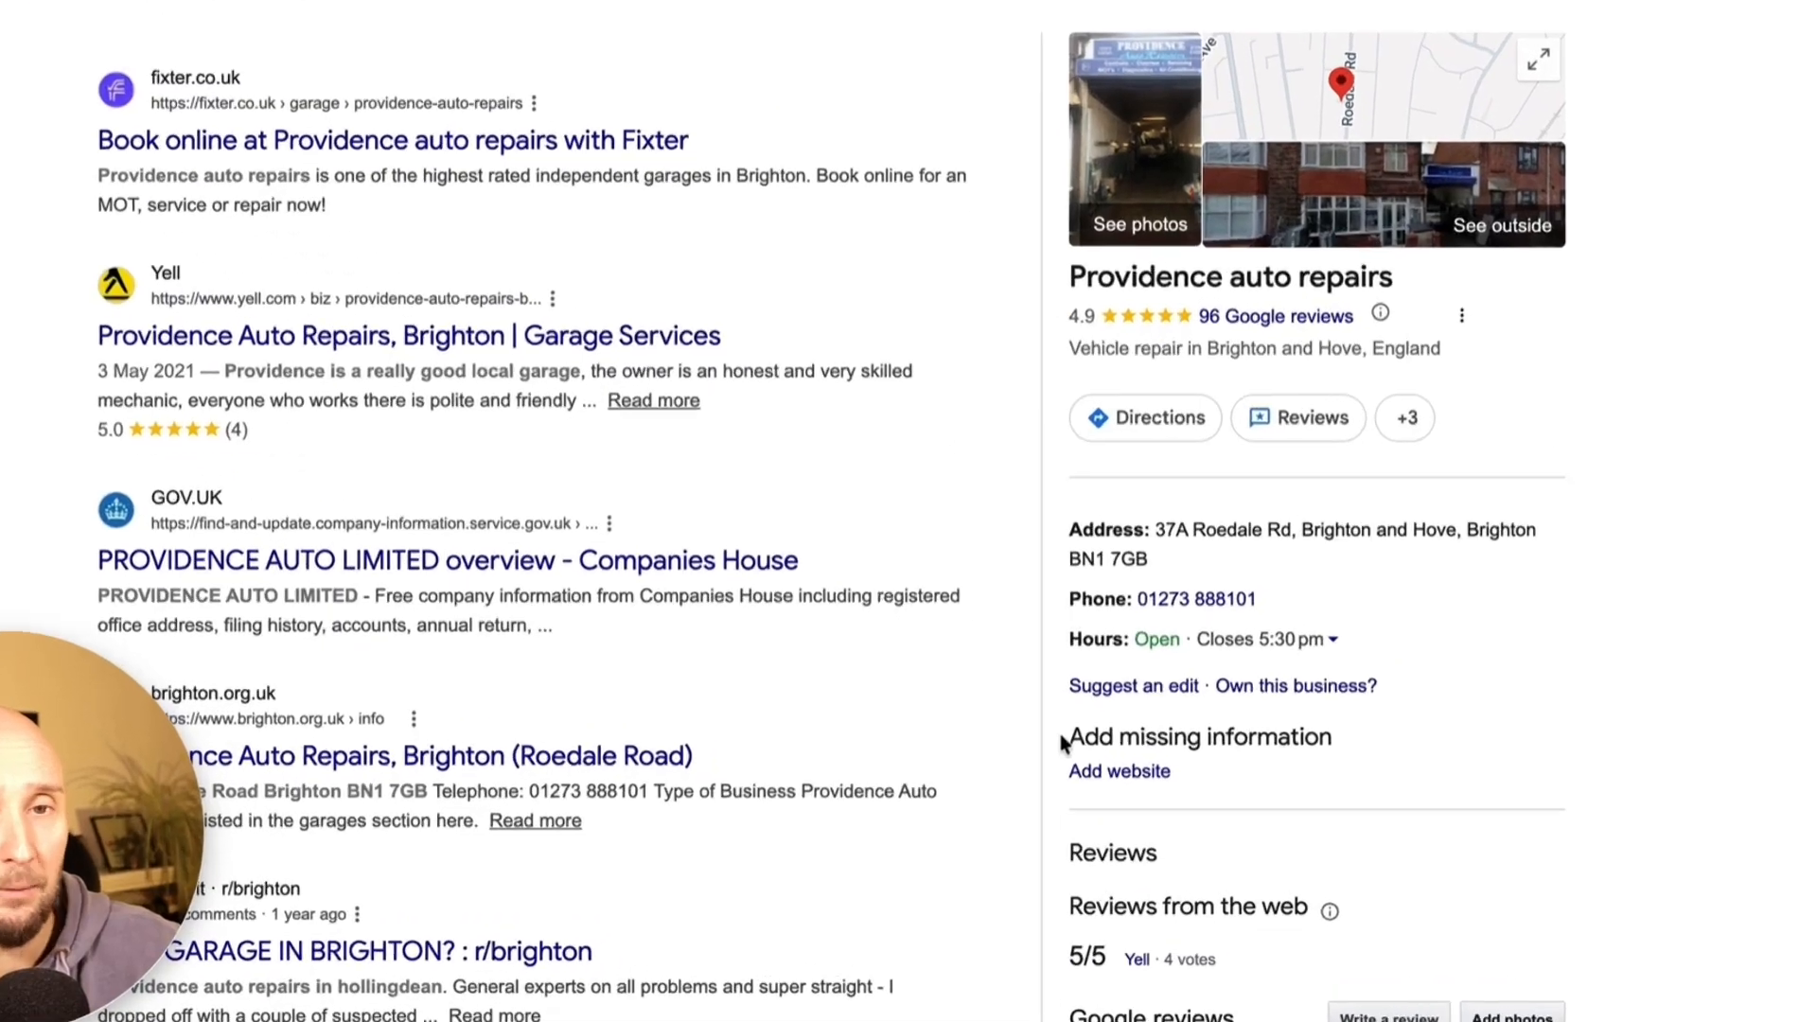
Confirm Providence Auto Repairs lists no website, then copy the B&H Motor Services Garage name
triple_click(995, 641)
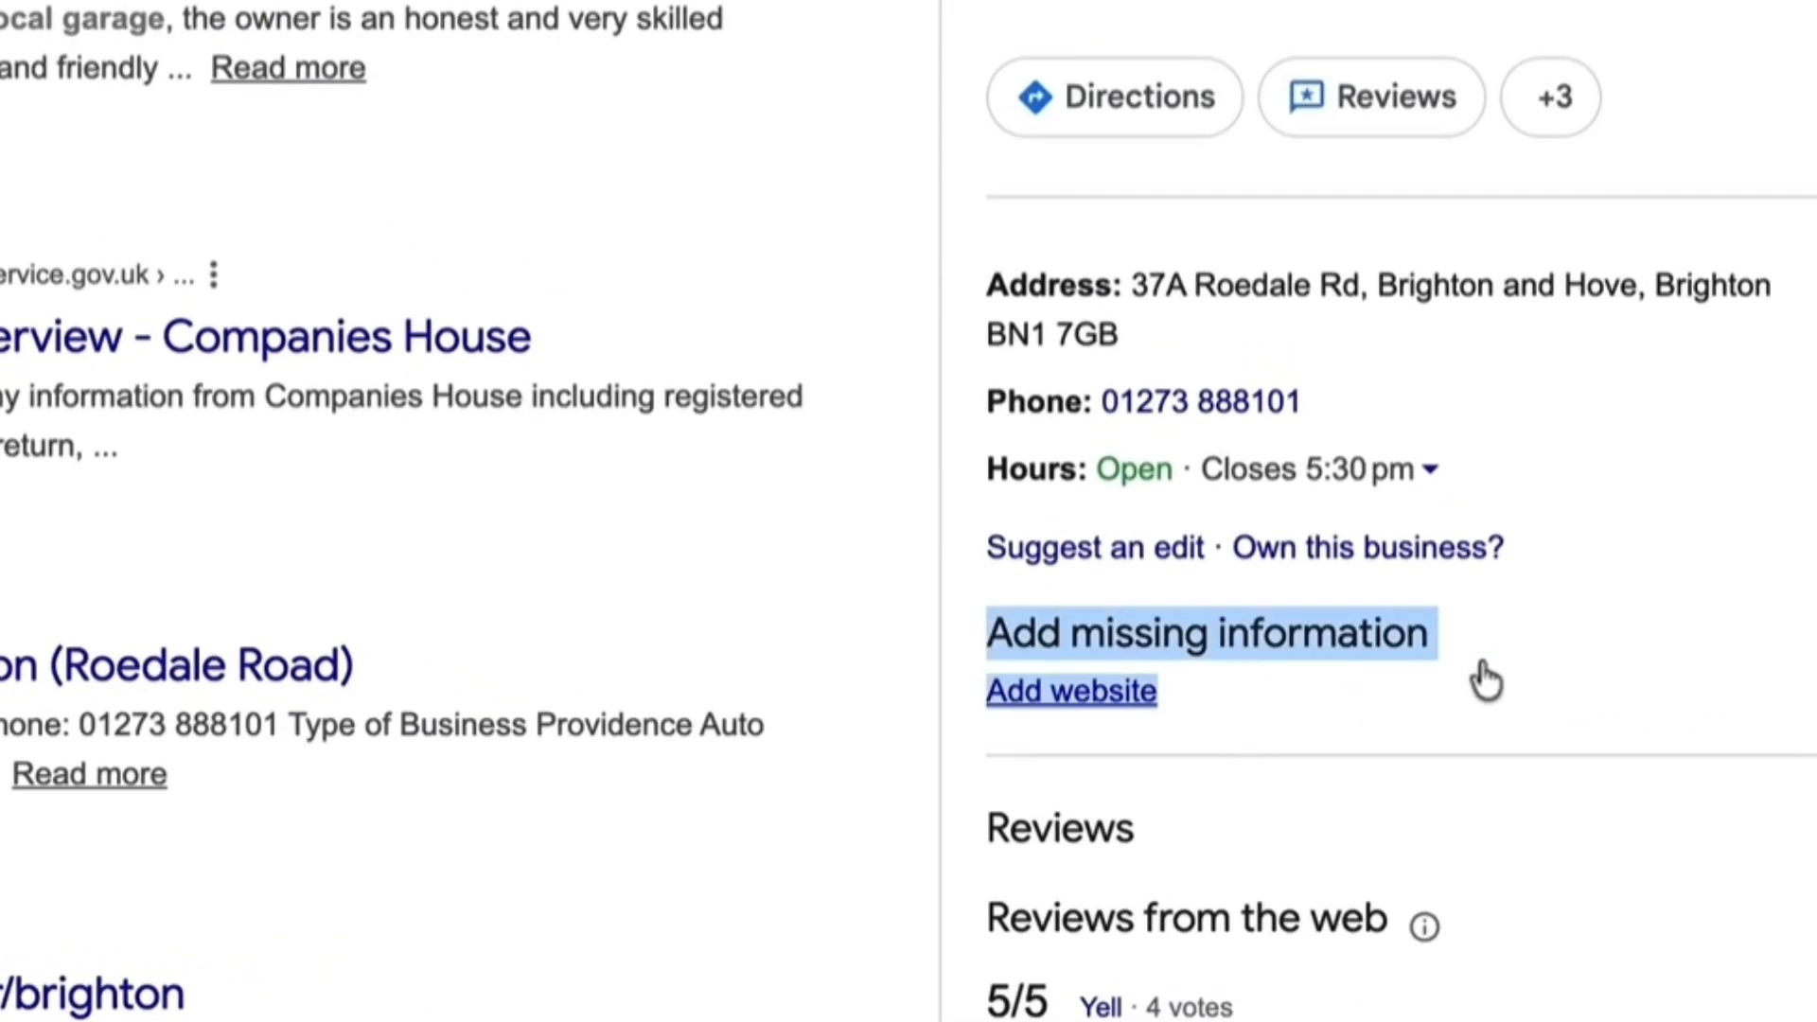
left_click(1438, 567)
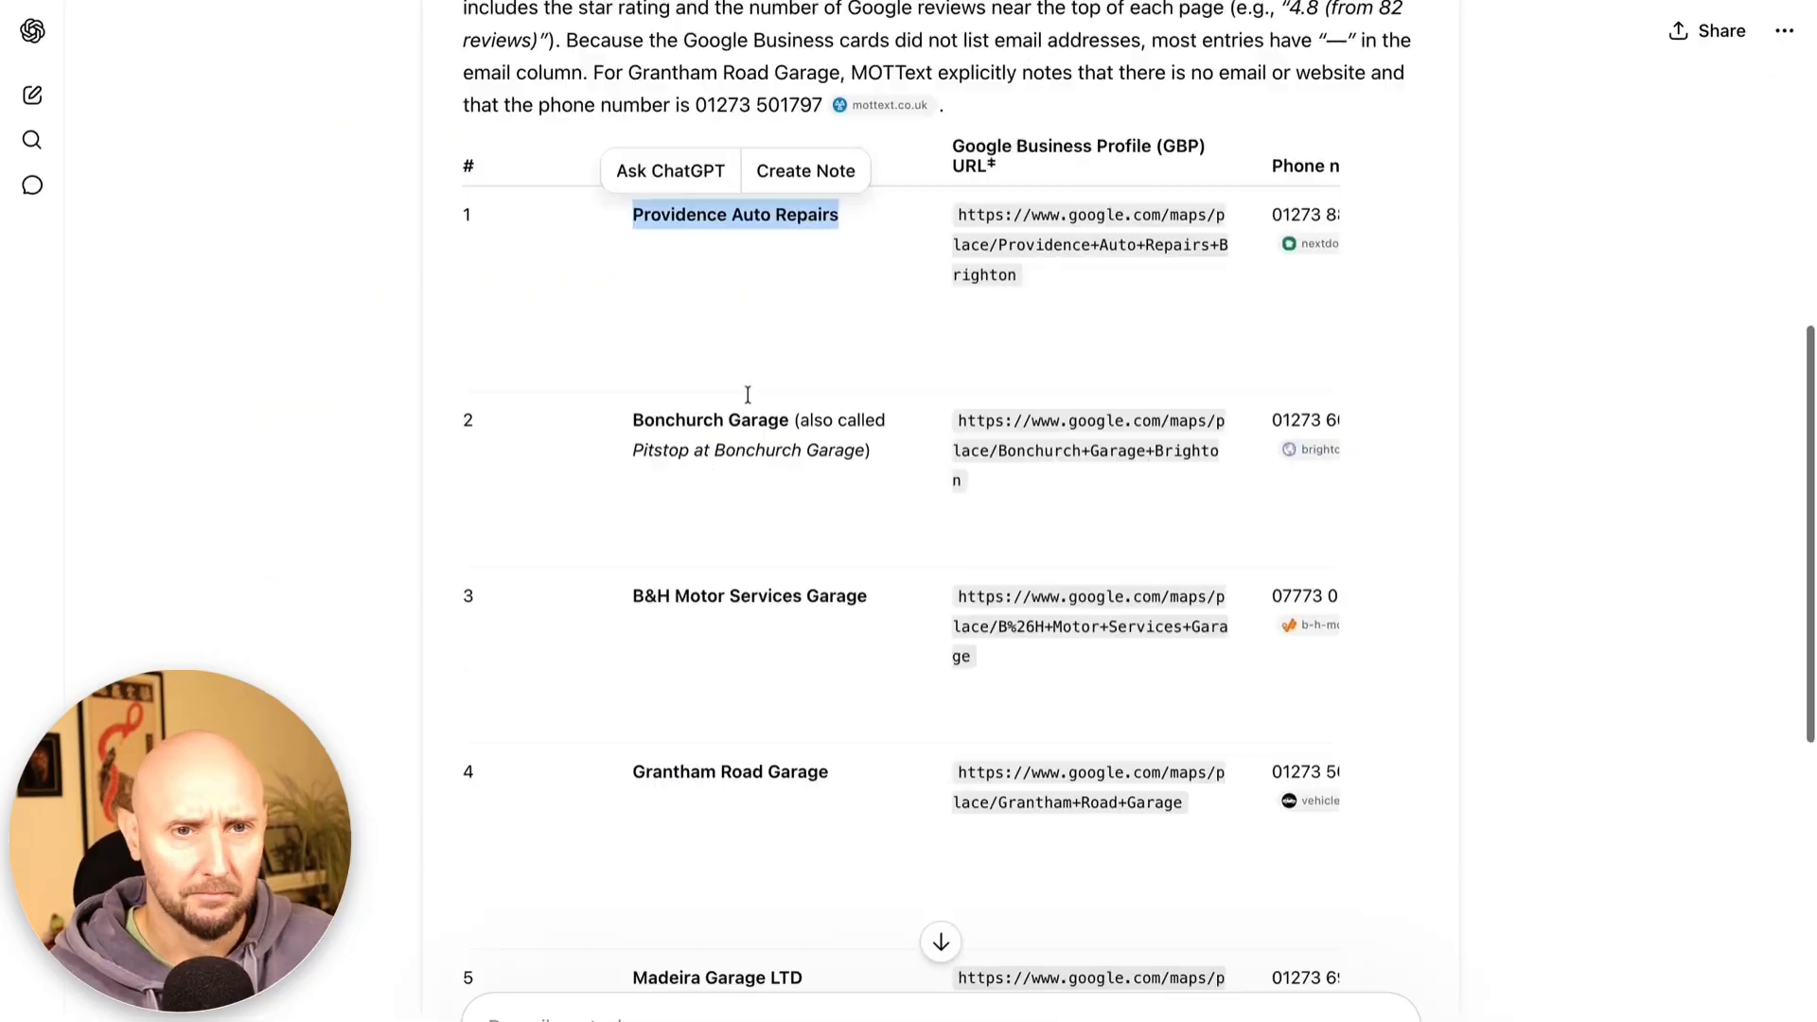
scroll(680, 446, "down", 1)
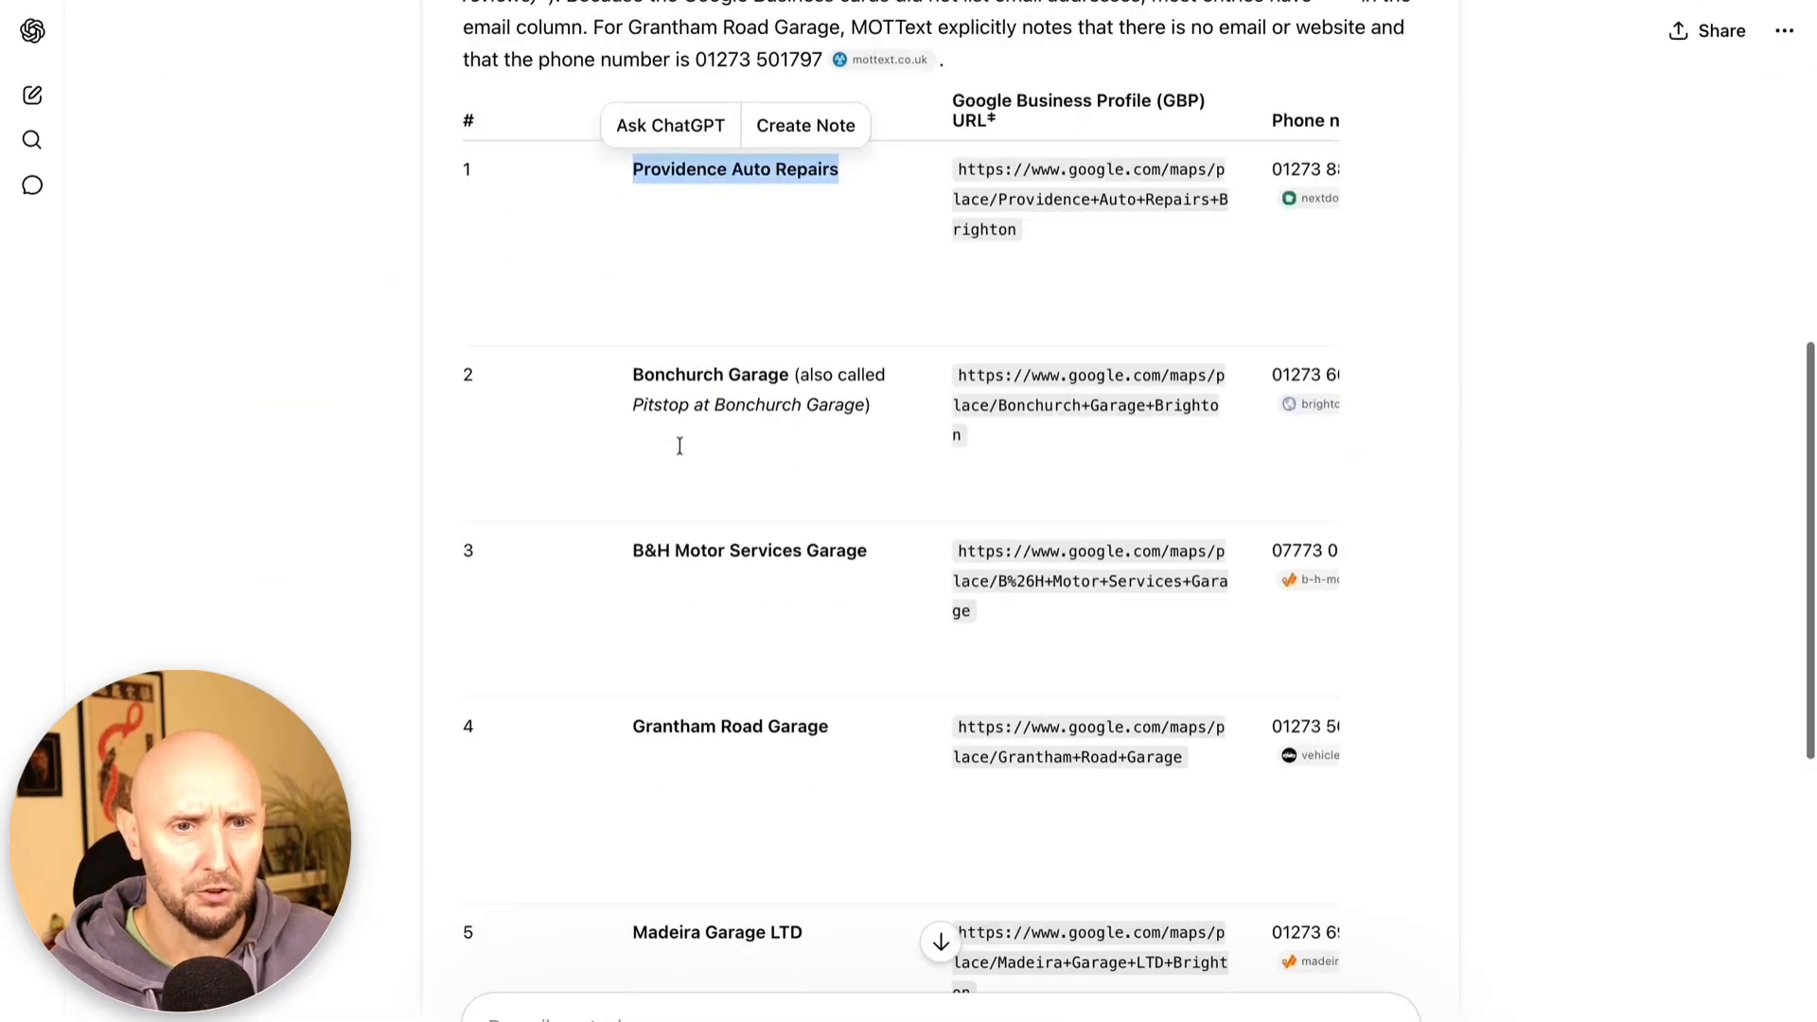
left_click_drag(875, 550, 634, 558)
key("ctrl+c")
scroll(634, 560, "down", 1)
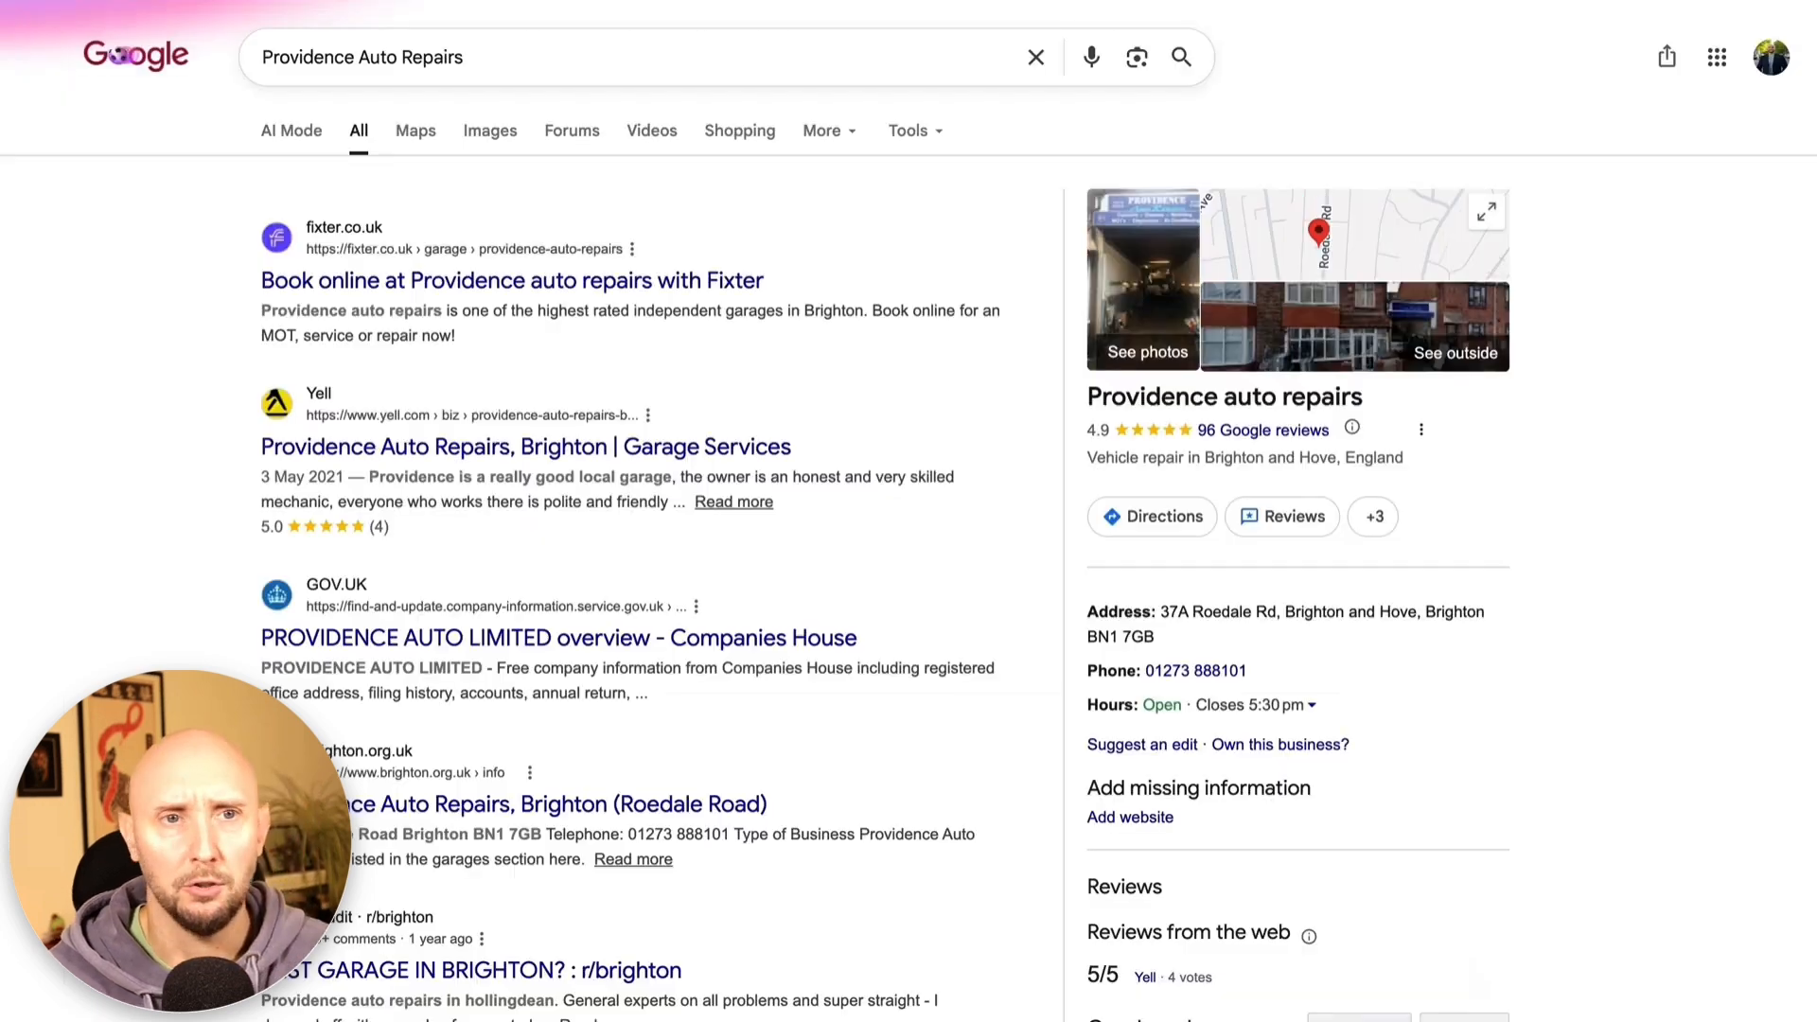
Search Google for B&H Motor Services Garage and confirm its profile has no website
triple_click(532, 55)
key("ctrl+v")
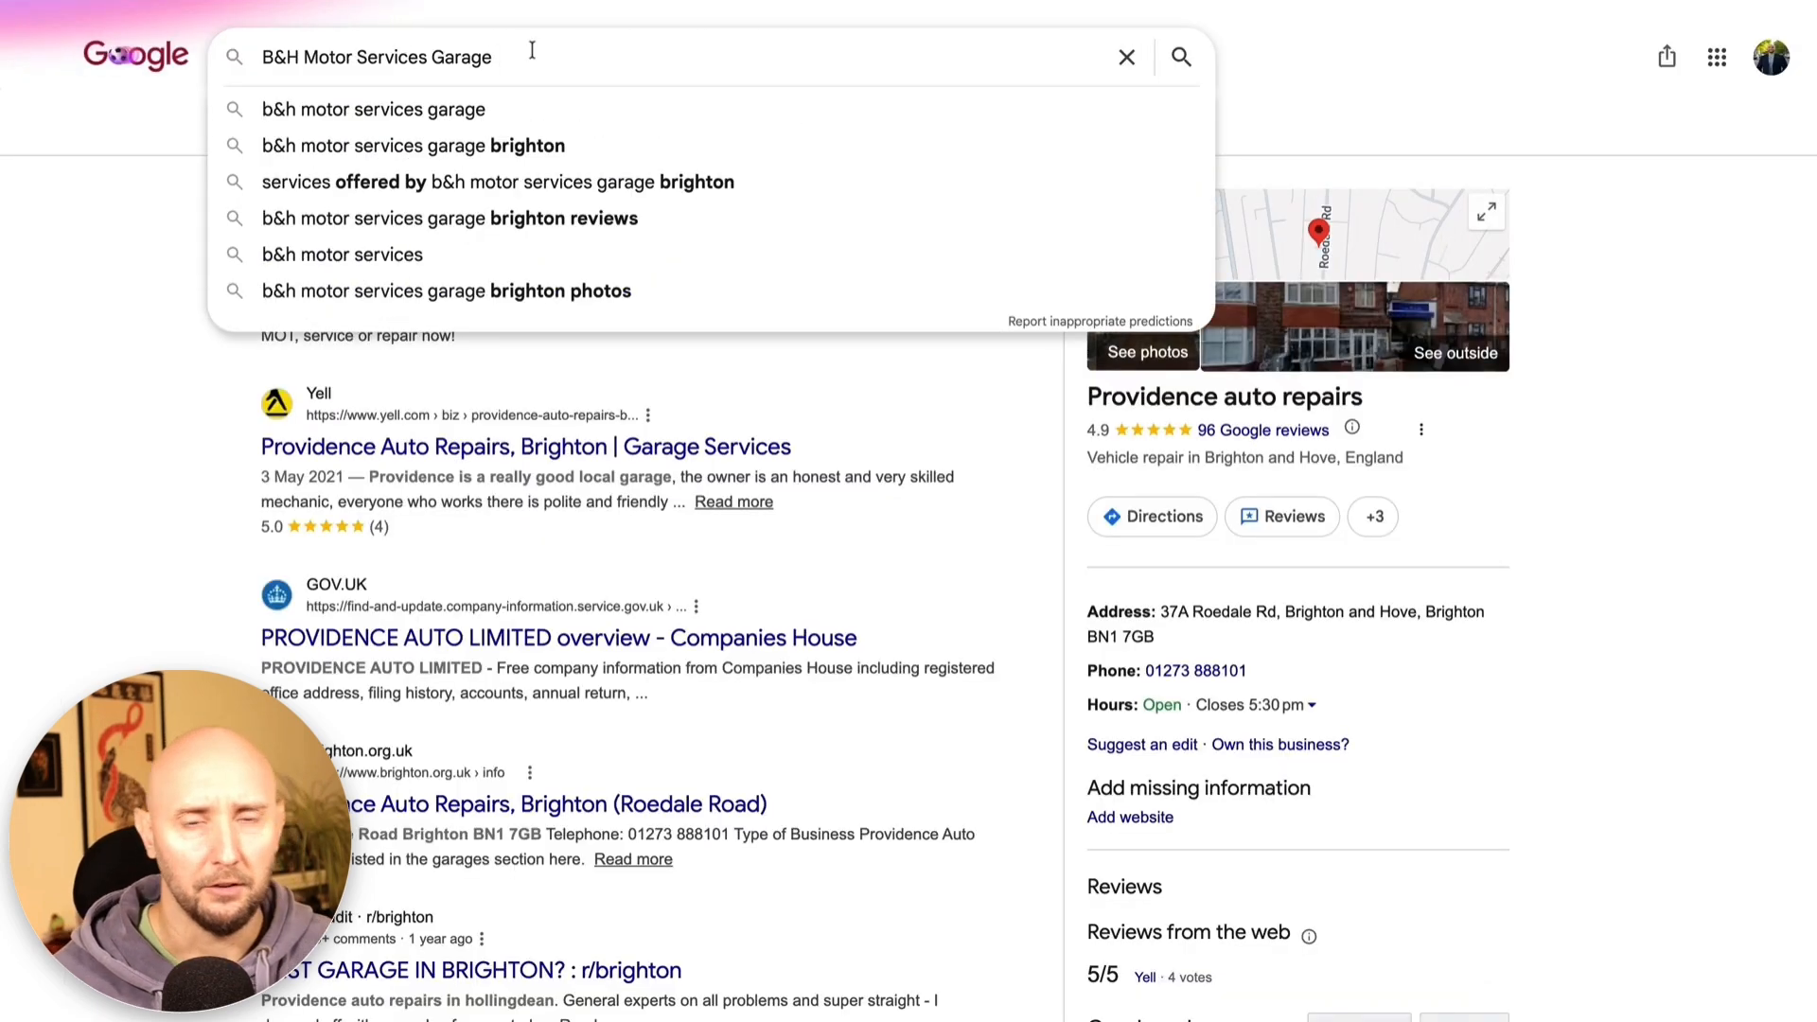
key("Return")
scroll(1222, 462, "down", 3)
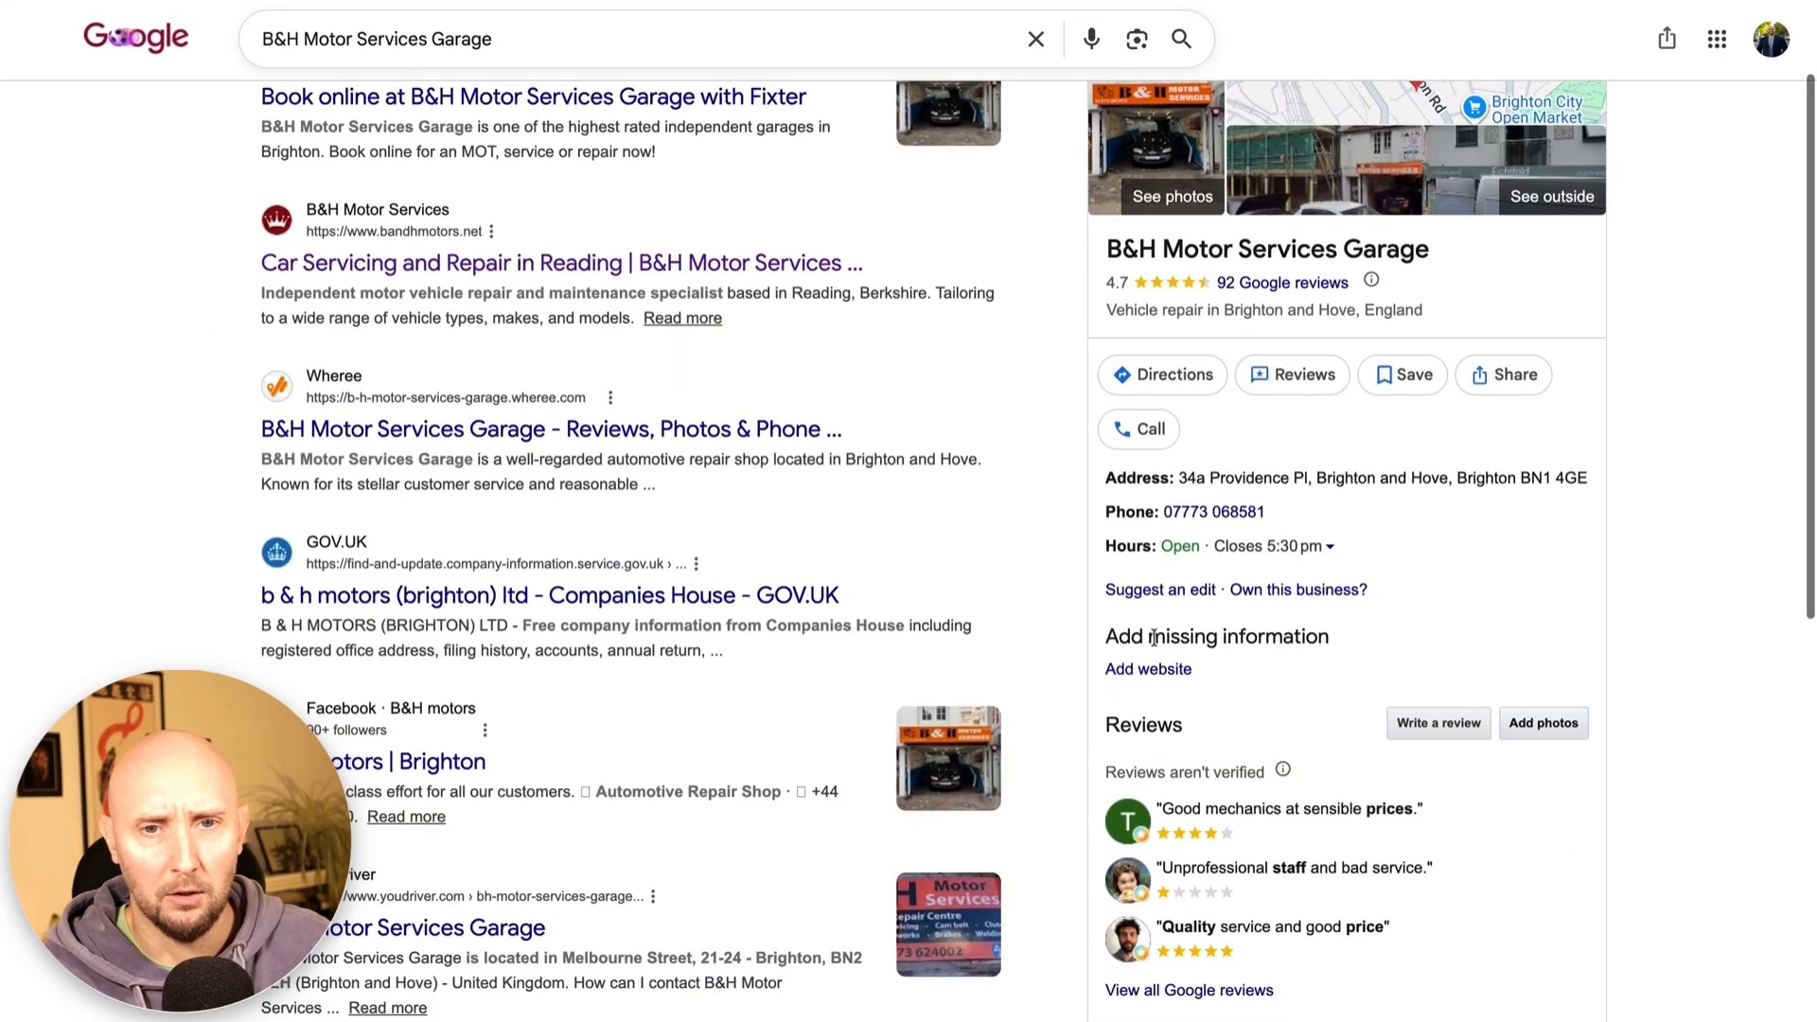
triple_click(1110, 631)
left_click(1563, 392)
Check B&H's profile title, rating, category, missing-website prompt and Brighton location
scroll(1514, 411, "up", 3)
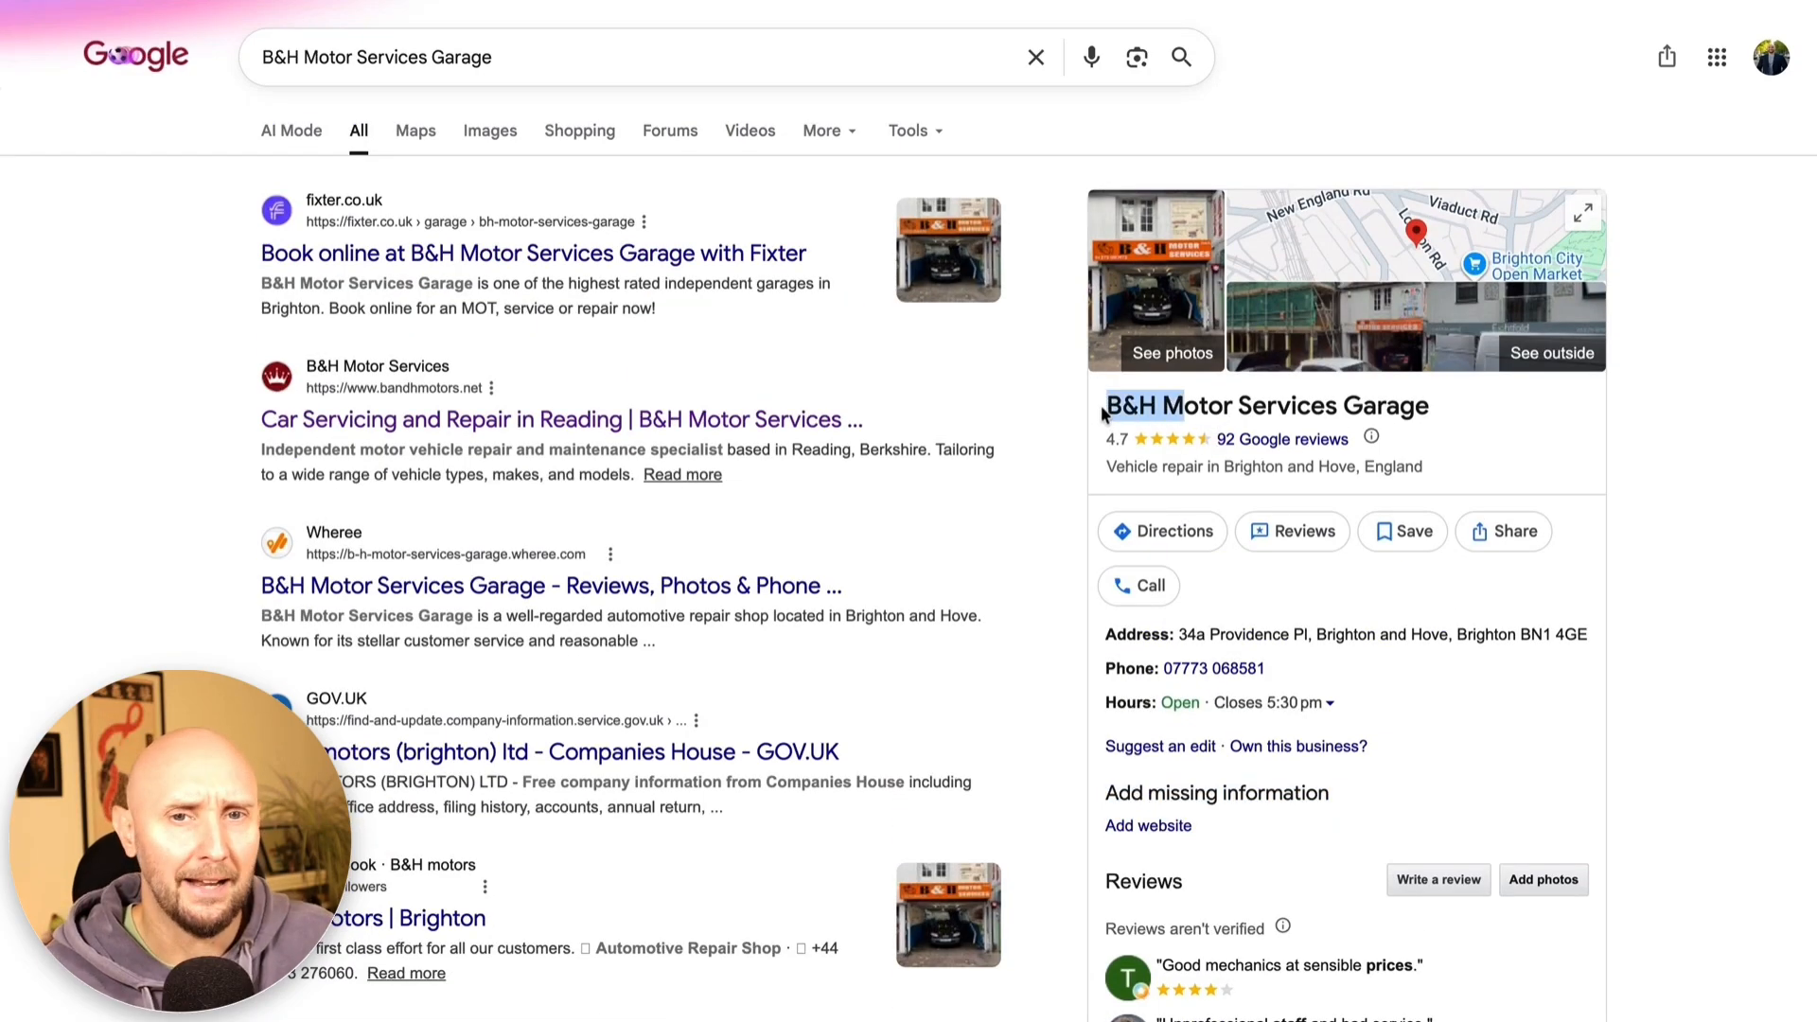
left_click_drag(1104, 414, 1386, 407)
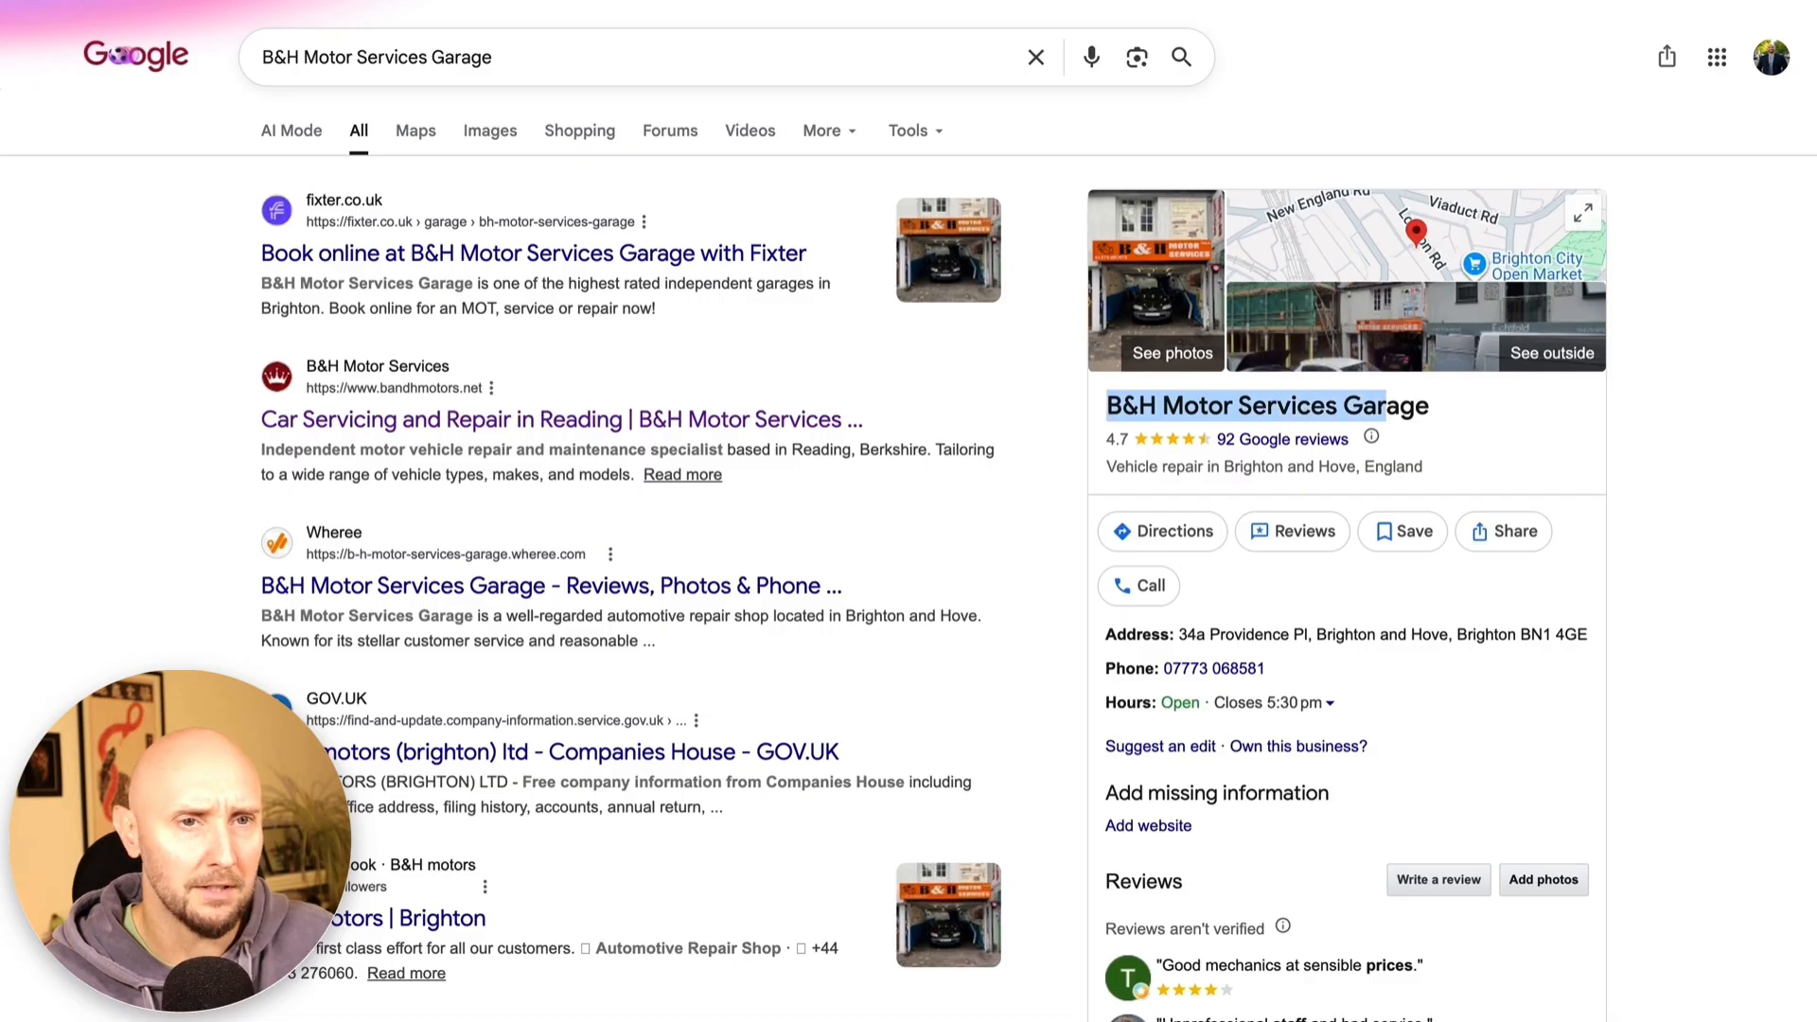
left_click(1333, 795)
left_click_drag(1105, 826, 1184, 826)
left_click(1183, 804)
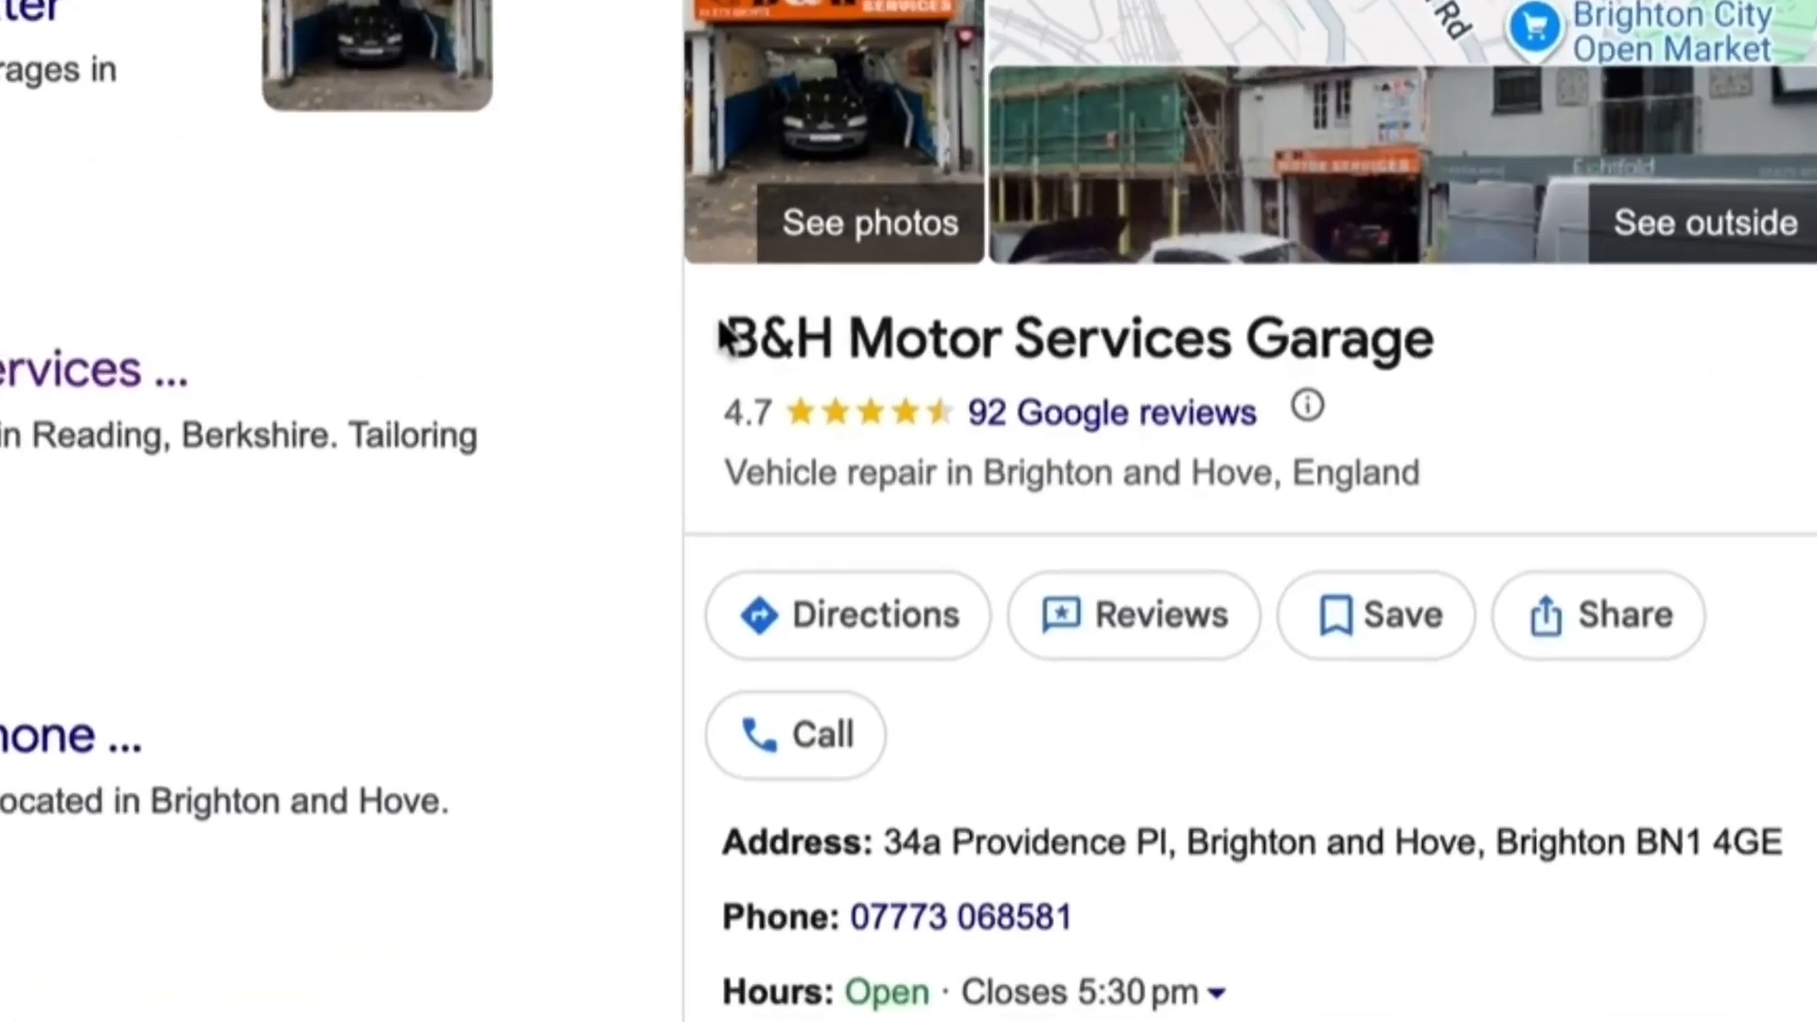
left_click_drag(1107, 405, 1282, 466)
left_click(1557, 490)
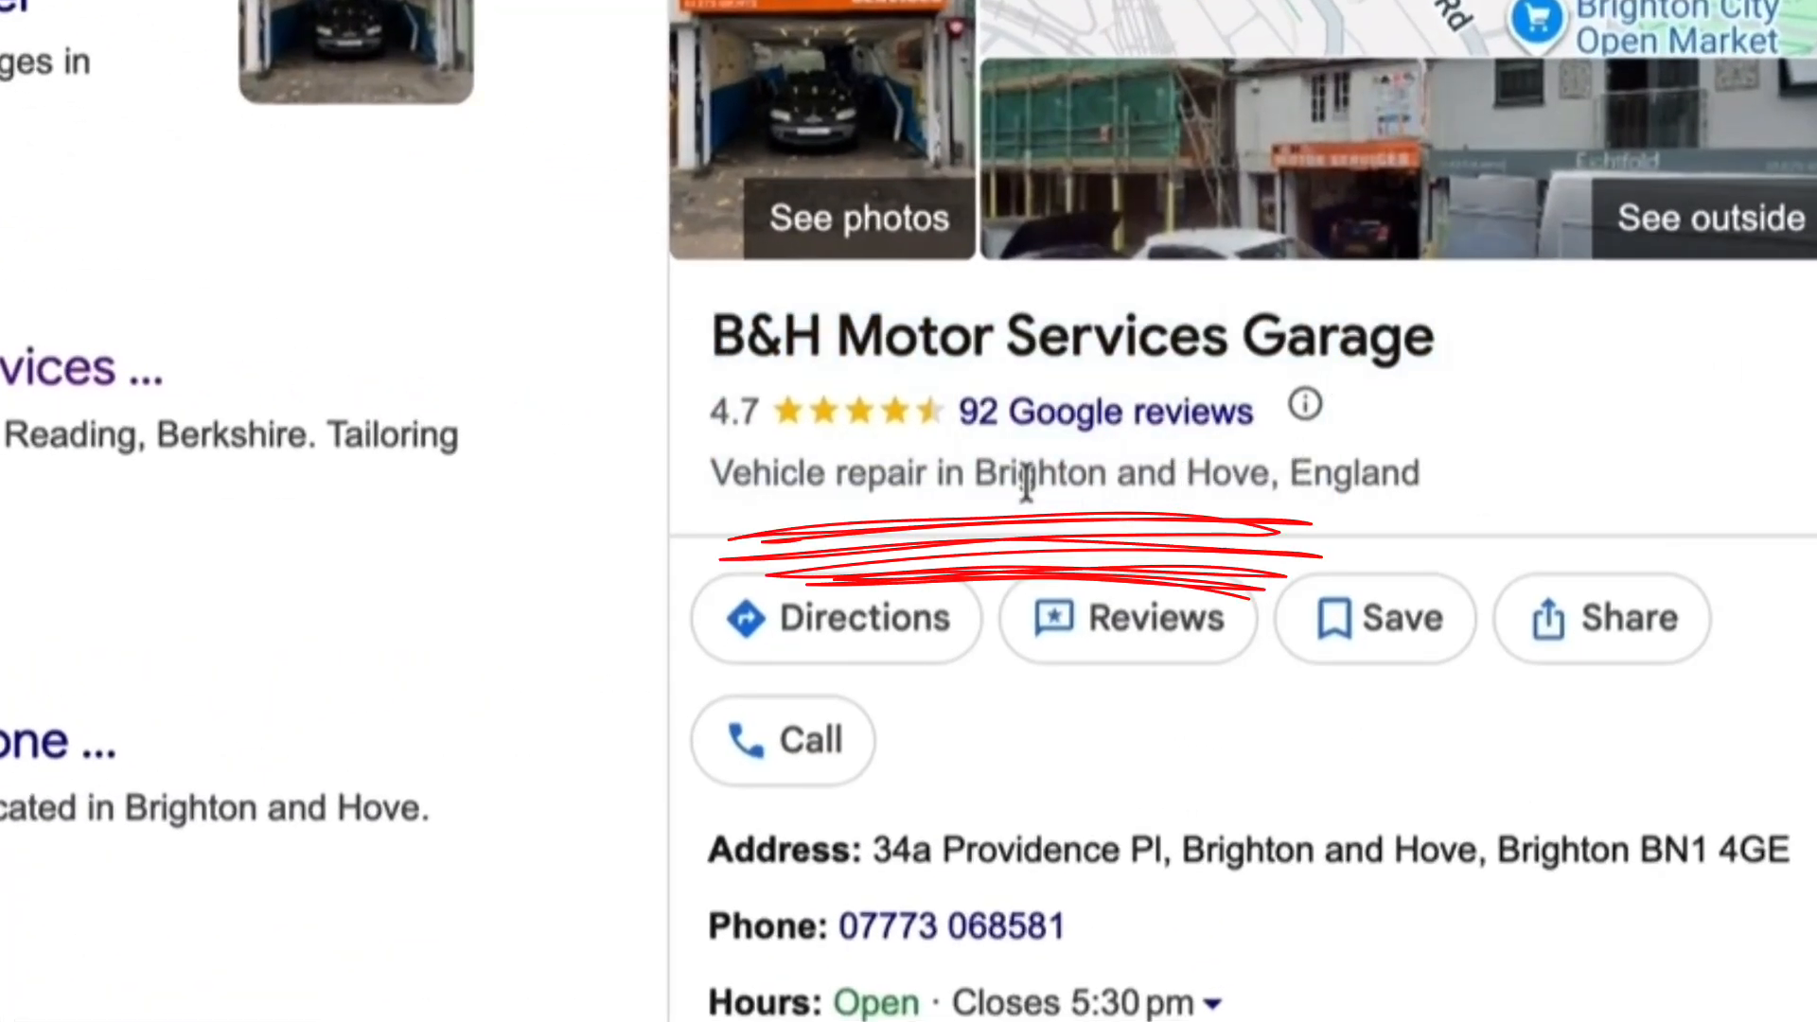
left_click_drag(962, 470, 1234, 470)
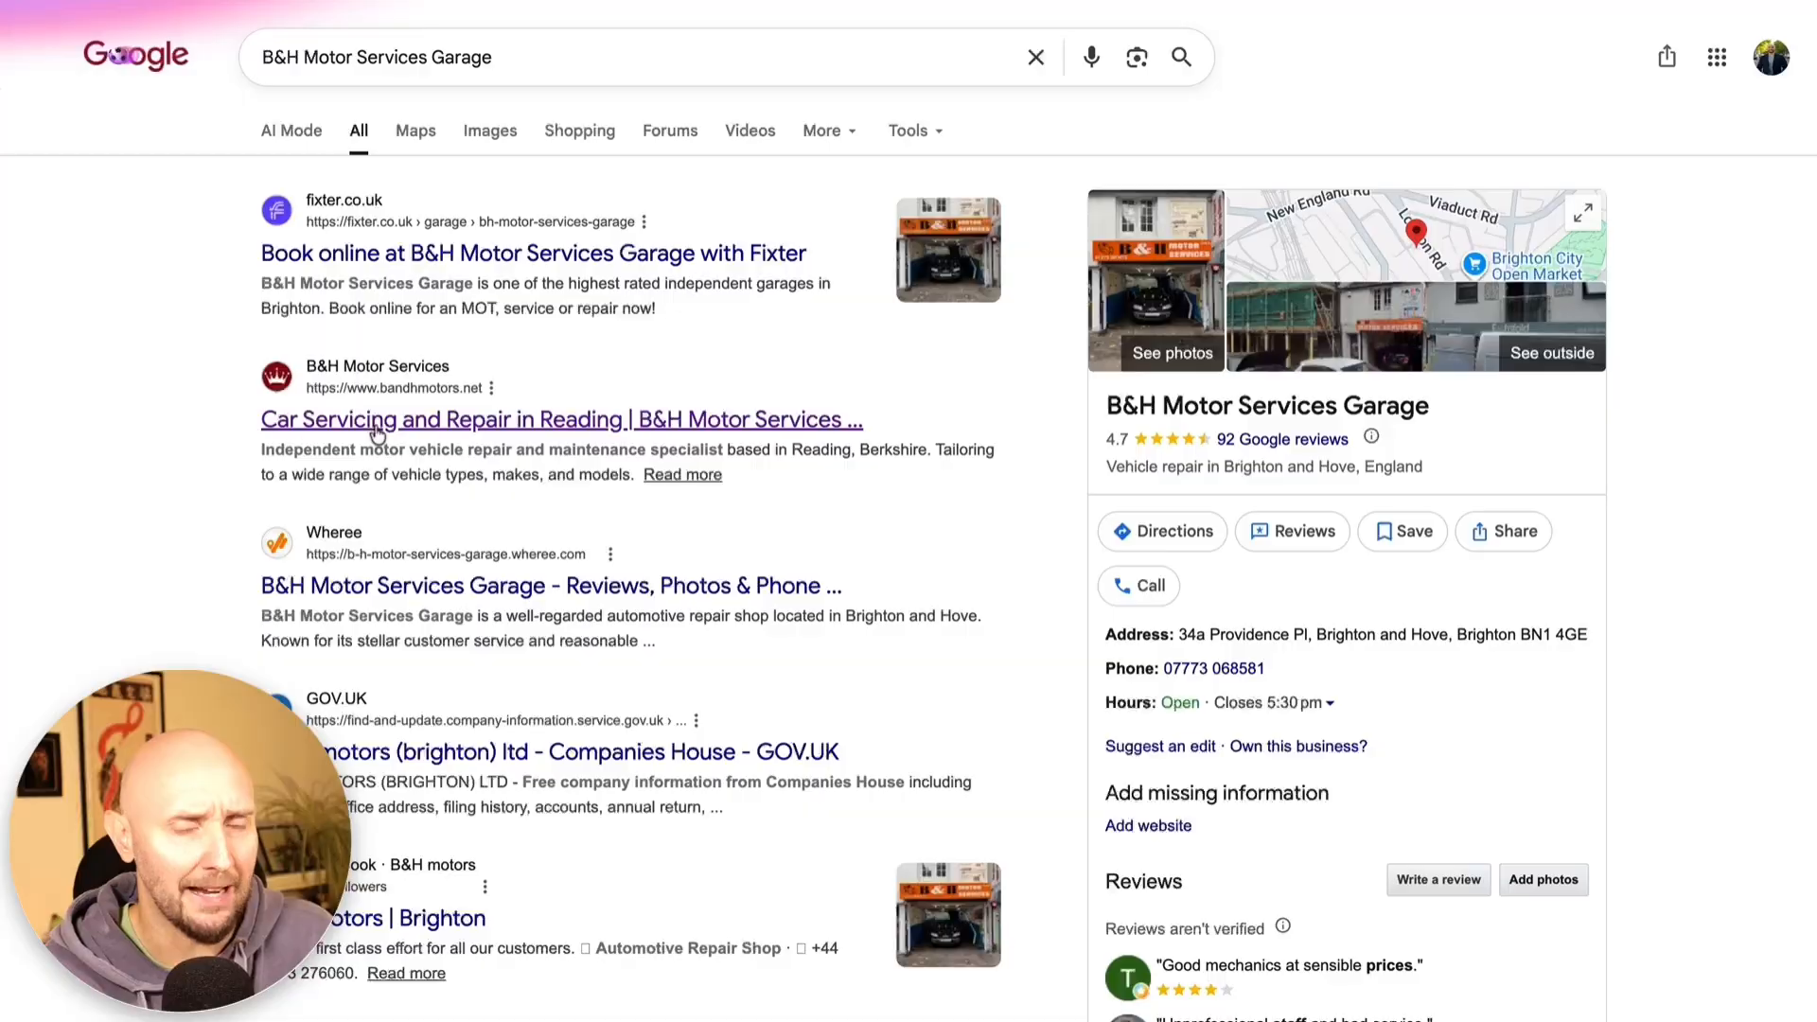
Check the bandhmotors.net contact page, whose address is in Reading, Berkshire, RG1 8JR
left_click(383, 421)
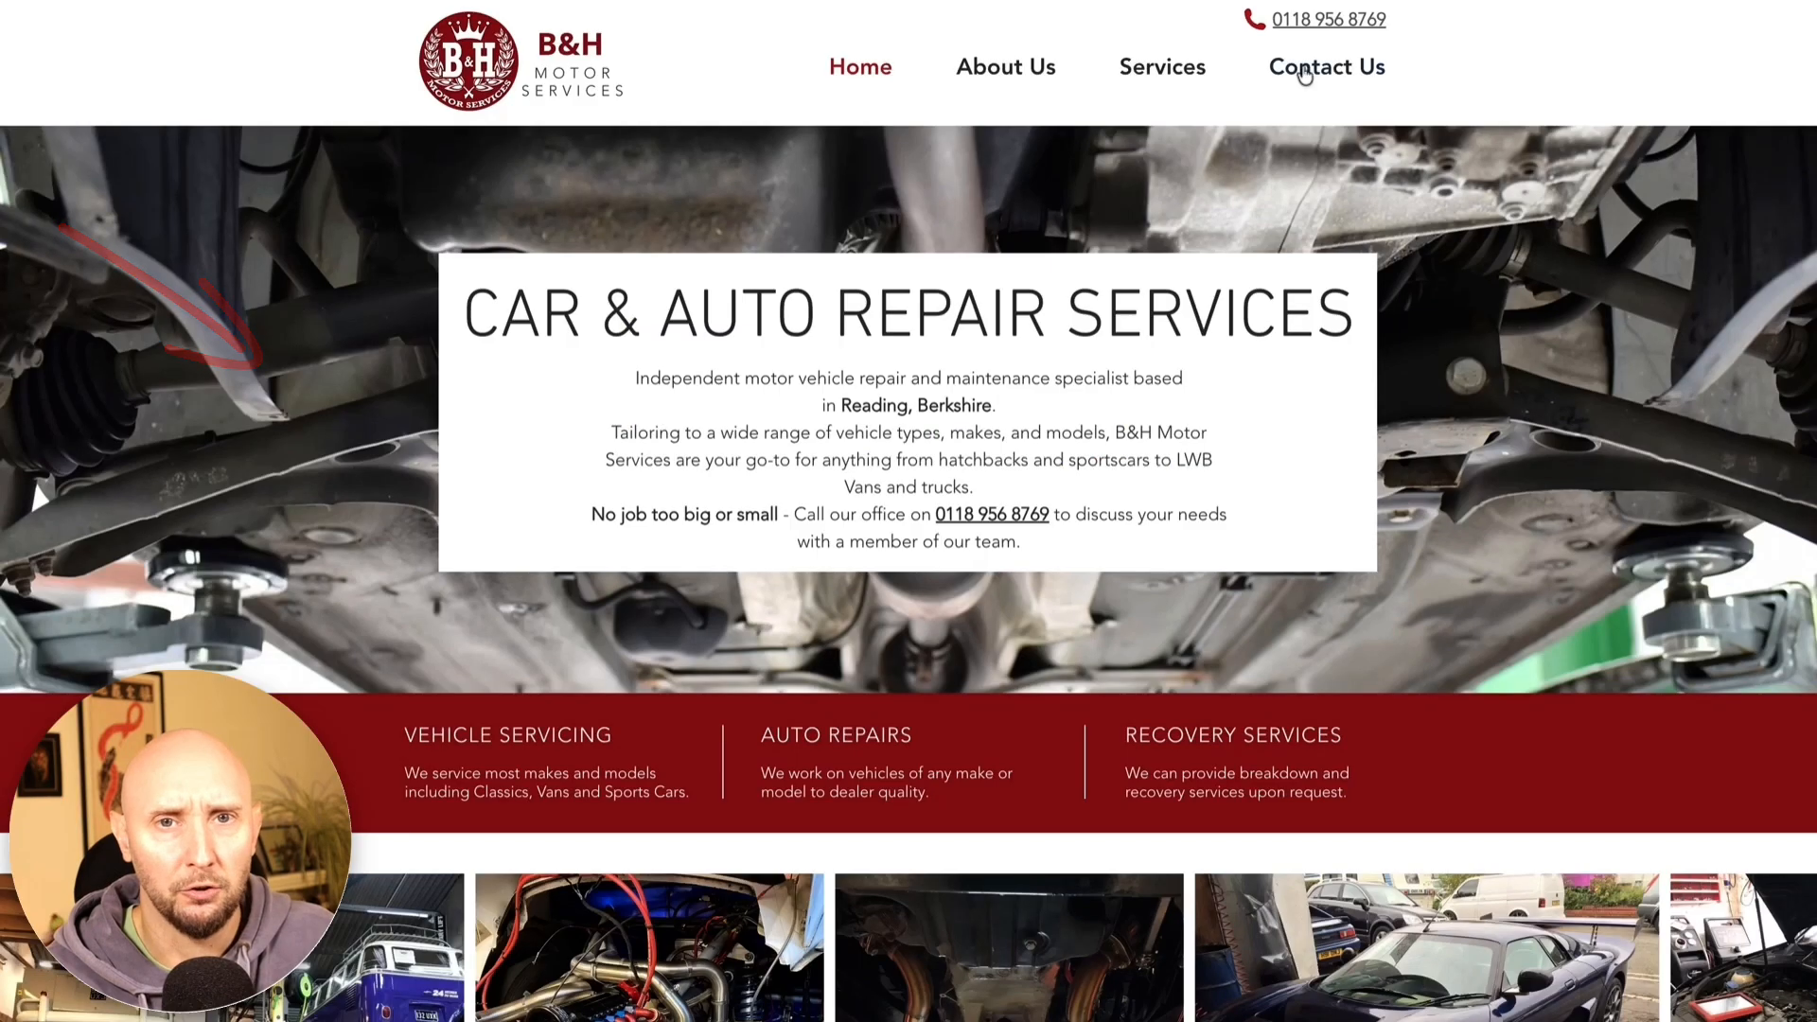
left_click(1304, 68)
scroll(669, 434, "down", 10)
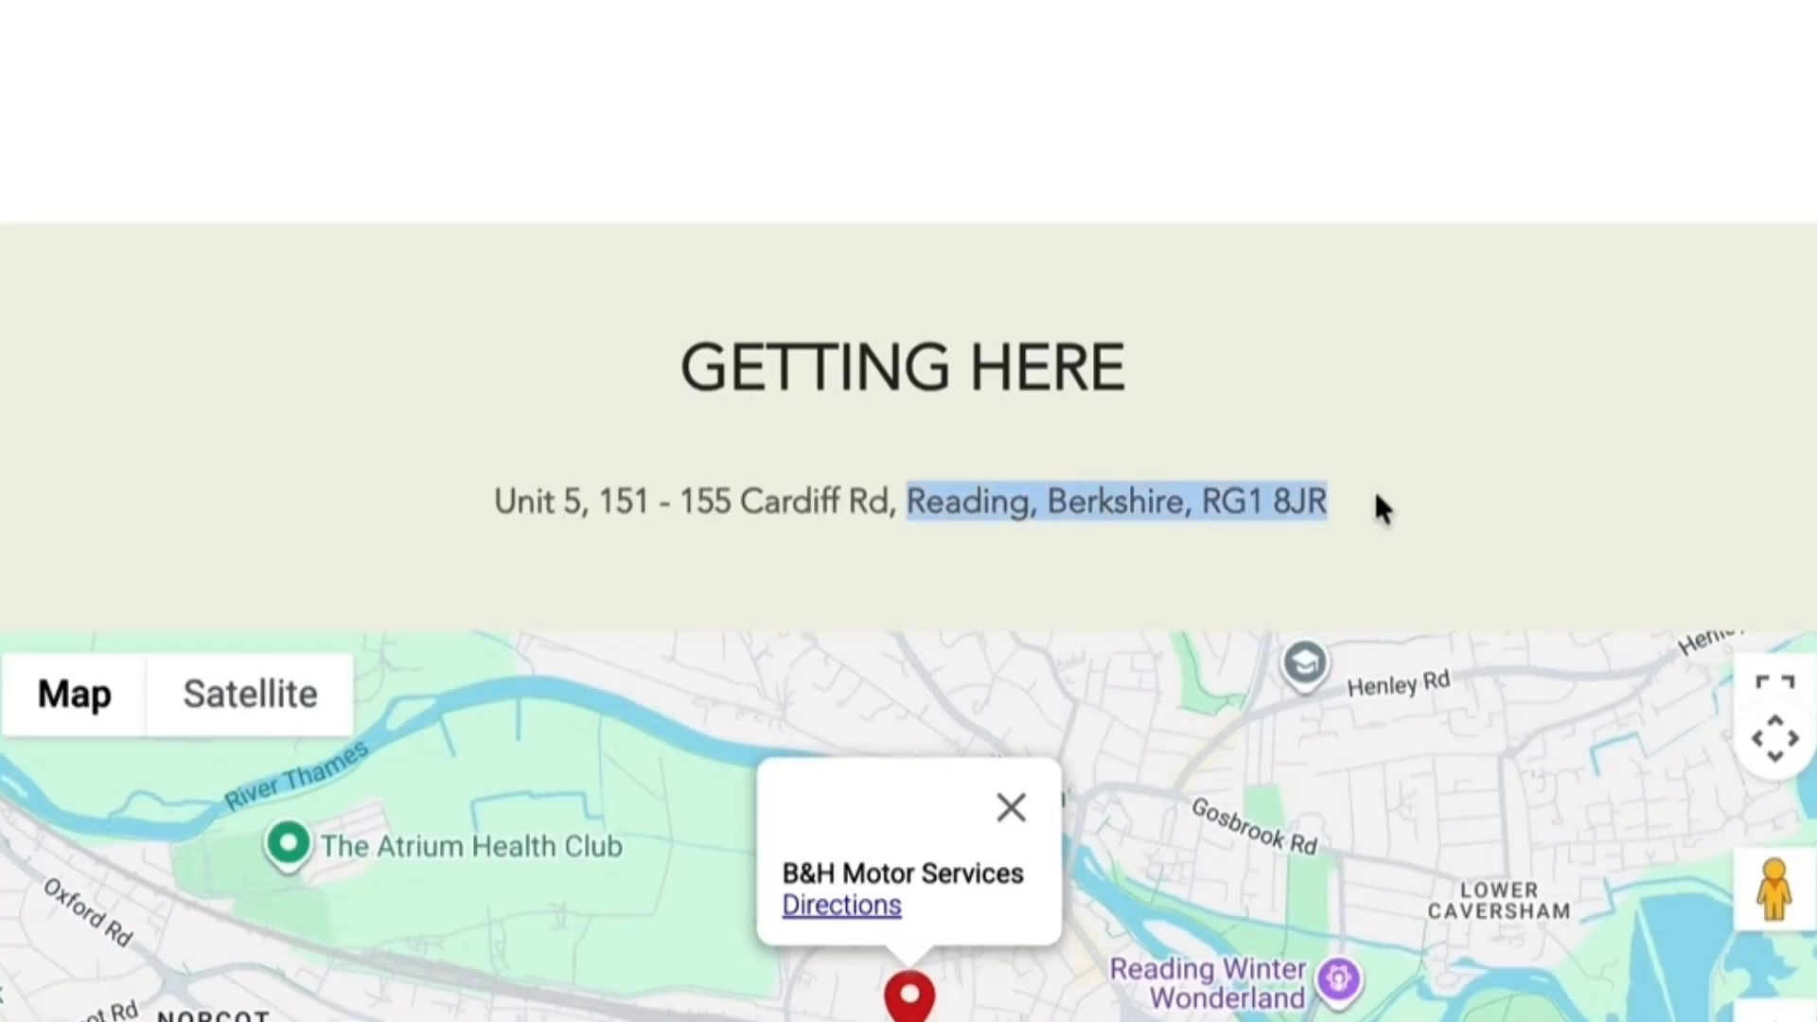
left_click_drag(1377, 498, 907, 500)
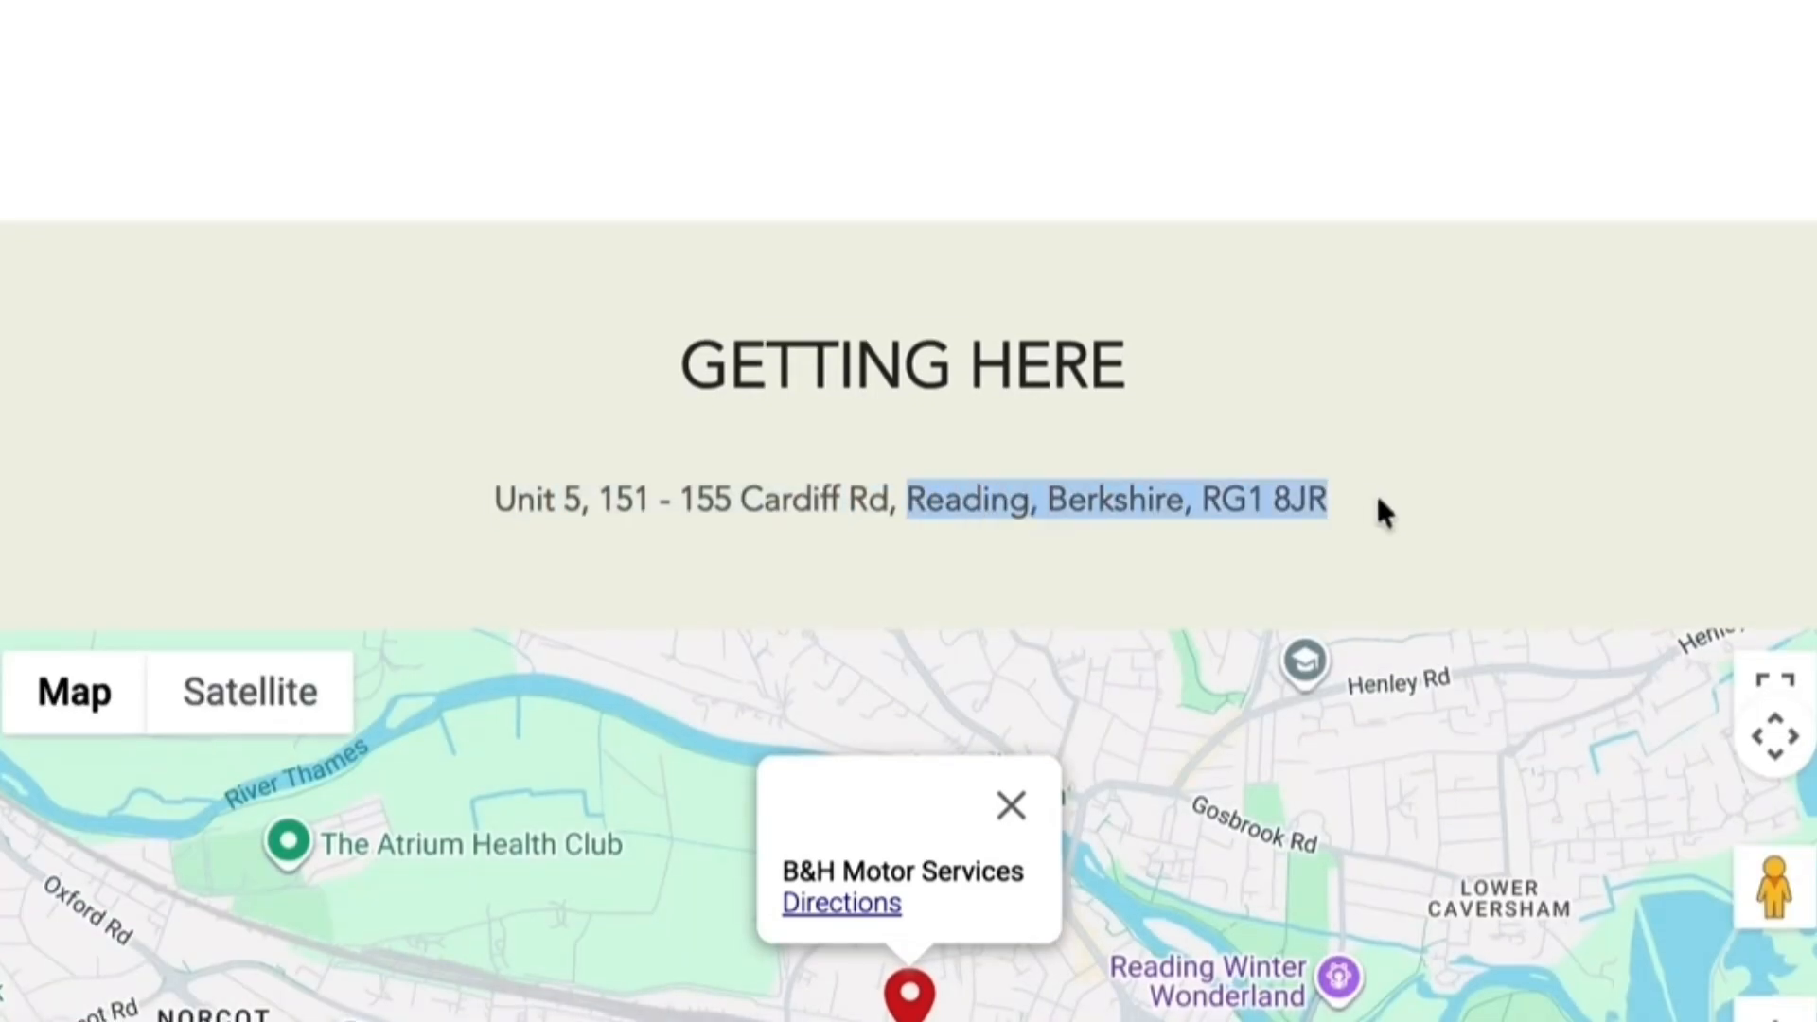
left_click(1362, 493)
scroll(1363, 493, "up", 5)
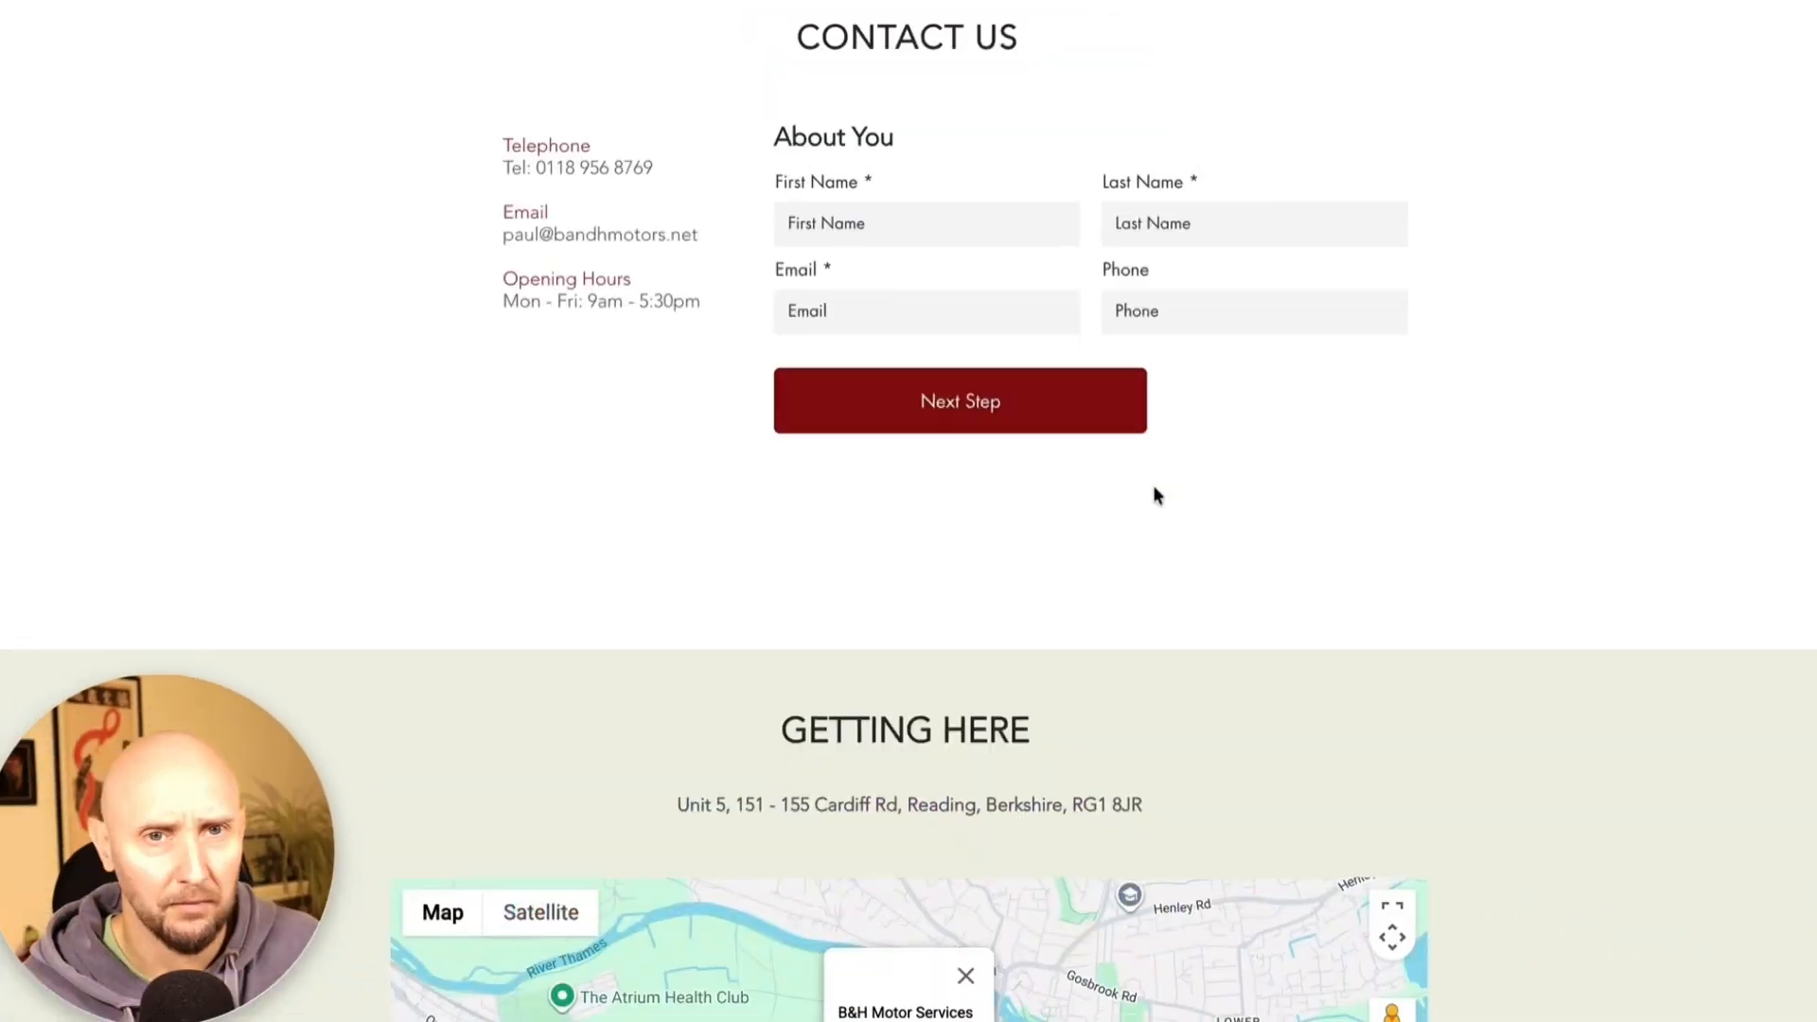